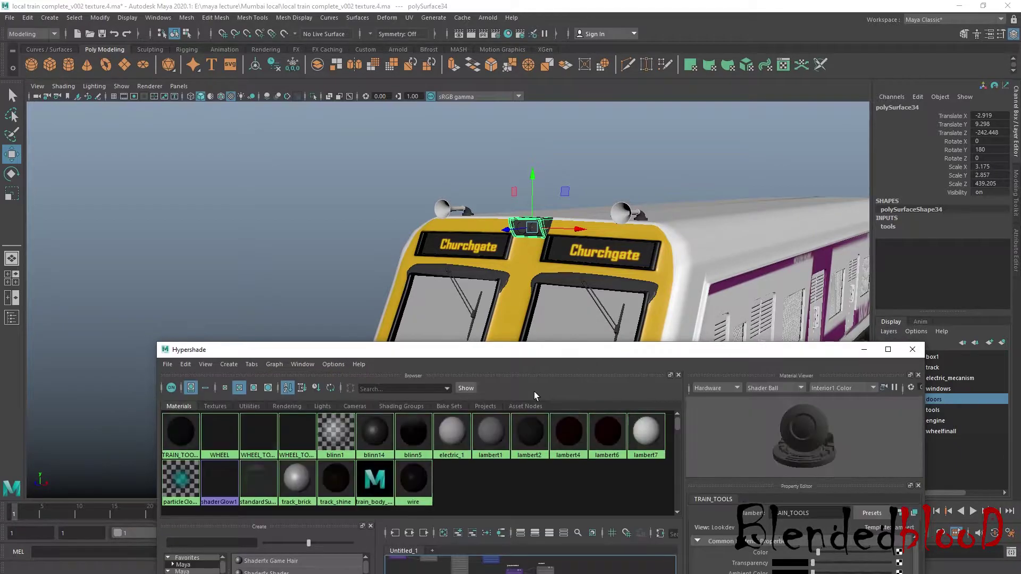
# Step: Assign a new Blinn material to the light housing at the top centre of the train's front and show its attributes
pyautogui.keyDown('alt'); pyautogui.moveTo(549, 227); pyautogui.dragTo(593, 242); pyautogui.keyUp('alt')
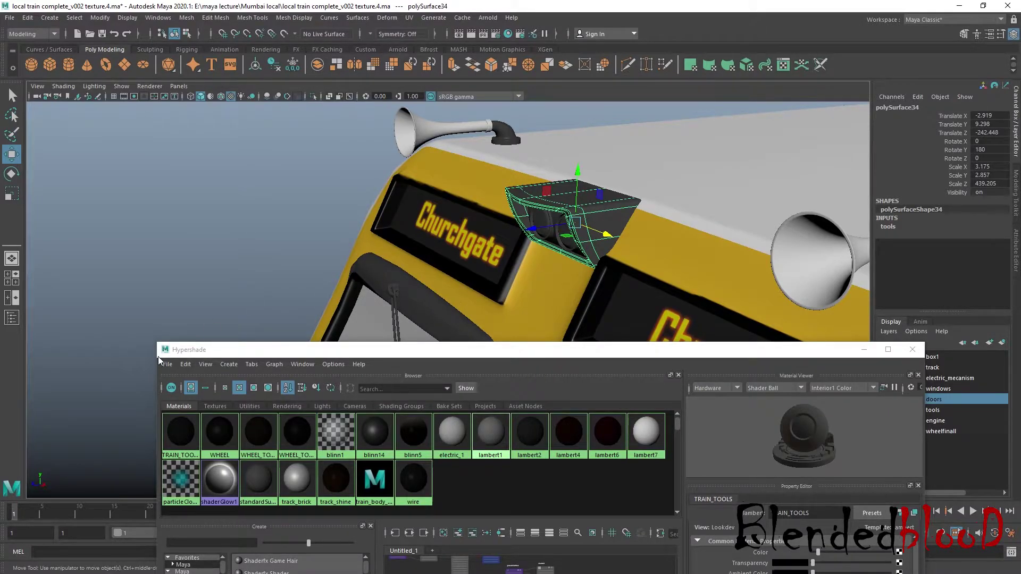
pyautogui.moveTo(600, 218); pyautogui.dragTo(584, 489, button='right')
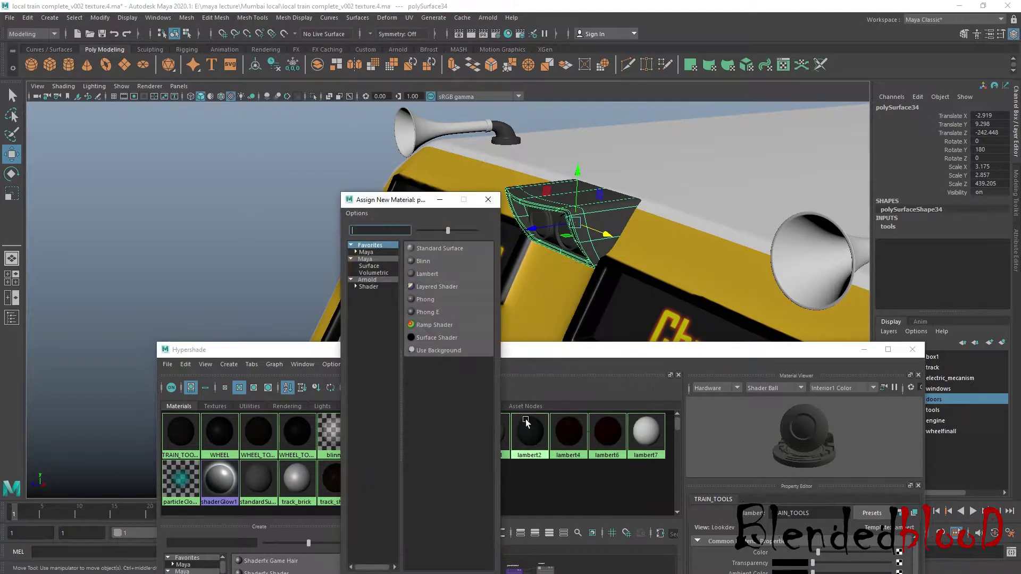
pyautogui.click(428, 263)
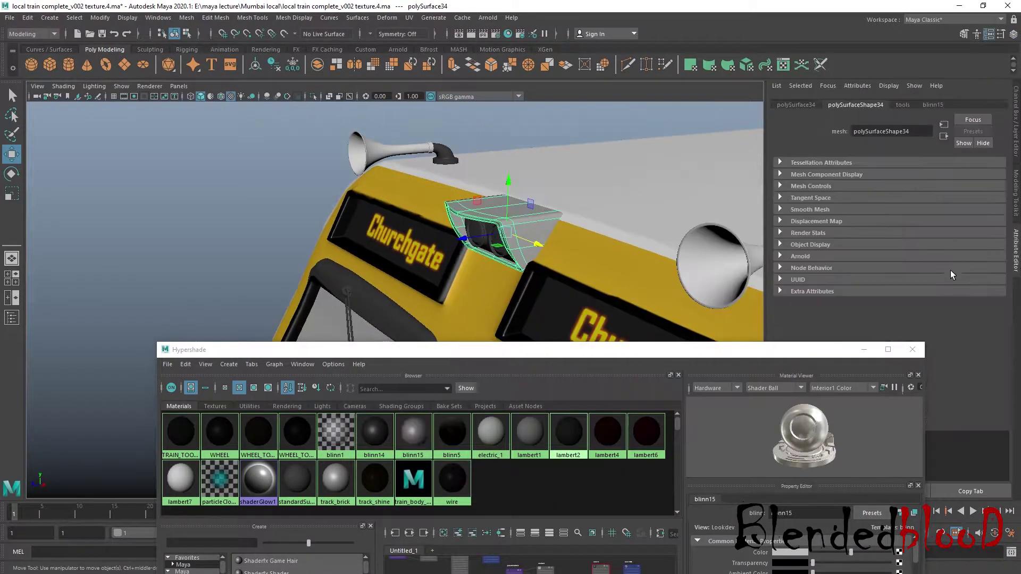
pyautogui.click(928, 106)
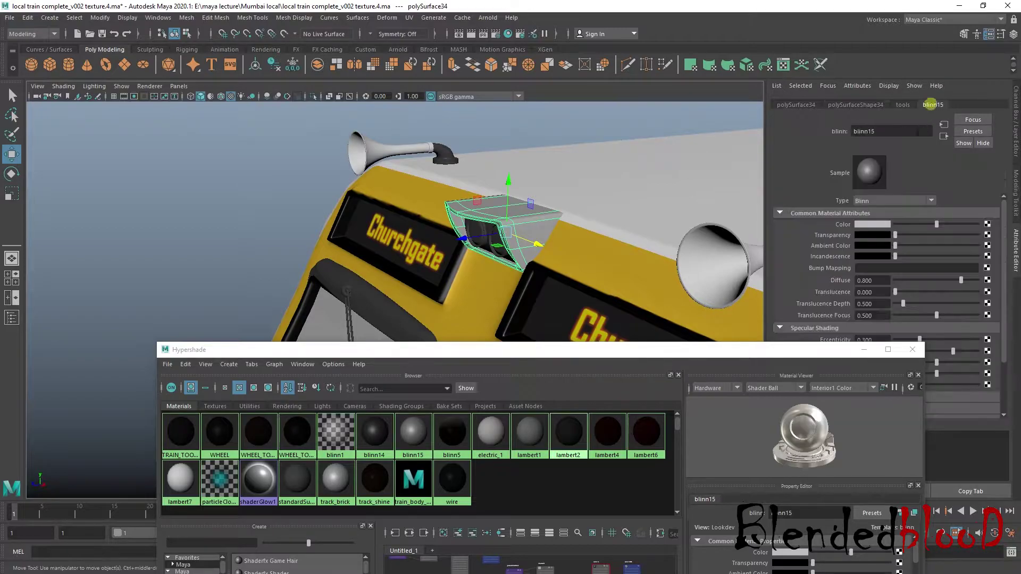
# Step: Set the housing's Blinn colour to the train body's yellow by sampling it with the eyedropper and adjusting its brightness, and deselect the housing
pyautogui.click(880, 229)
pyautogui.click(848, 200)
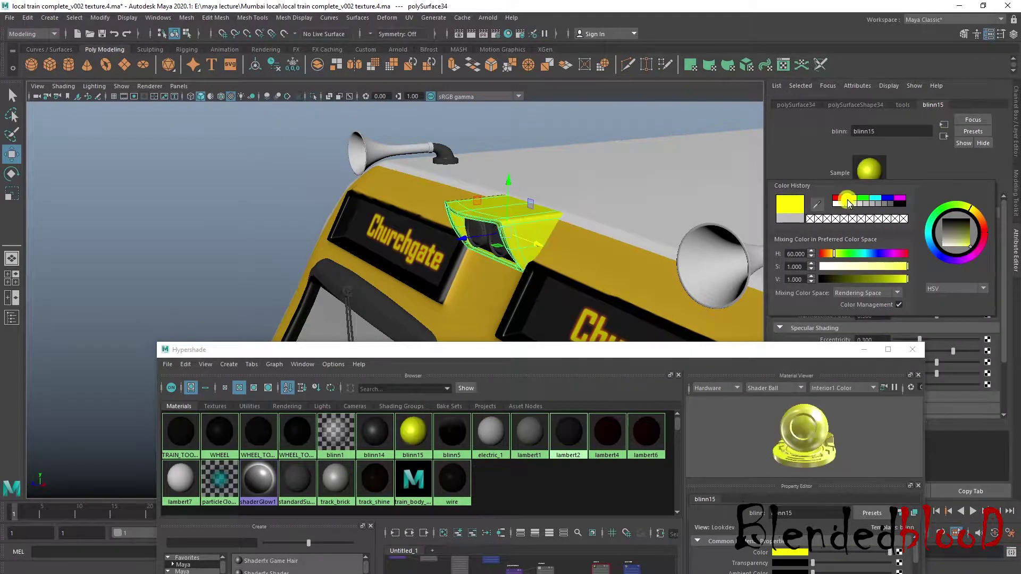
pyautogui.click(817, 204)
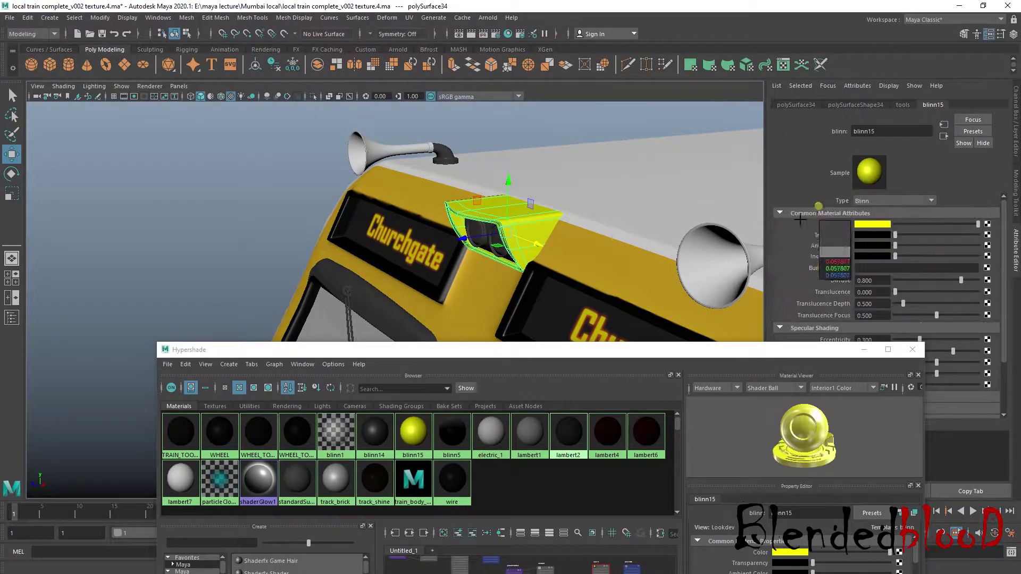
pyautogui.click(598, 267)
pyautogui.keyDown('alt'); pyautogui.moveTo(578, 265); pyautogui.dragTo(596, 277); pyautogui.keyUp('alt')
pyautogui.moveTo(934, 224); pyautogui.dragTo(967, 224)
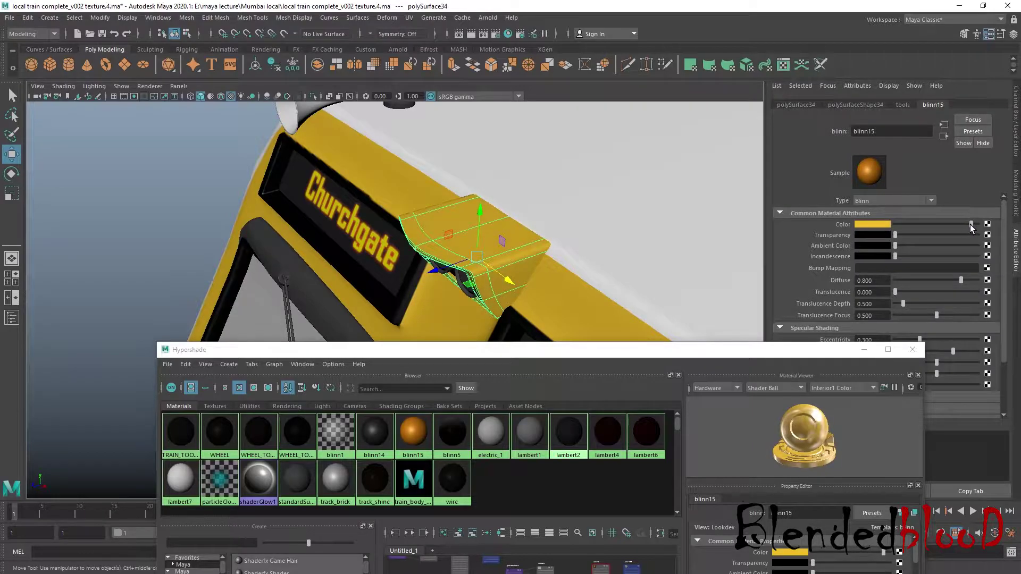
pyautogui.scroll(-1, 638, 226)
pyautogui.moveTo(479, 248); pyautogui.dragTo(516, 215, button='right')
pyautogui.click(130, 193)
pyautogui.scroll(-4, 435, 281)
pyautogui.keyDown('alt'); pyautogui.moveTo(435, 281); pyautogui.dragTo(466, 329); pyautogui.keyUp('alt')
# Step: Switch to the Mumbai local folder in File Explorer and examine the train's lights in the Thane_Local_PTI reference photo
pyautogui.press('super')
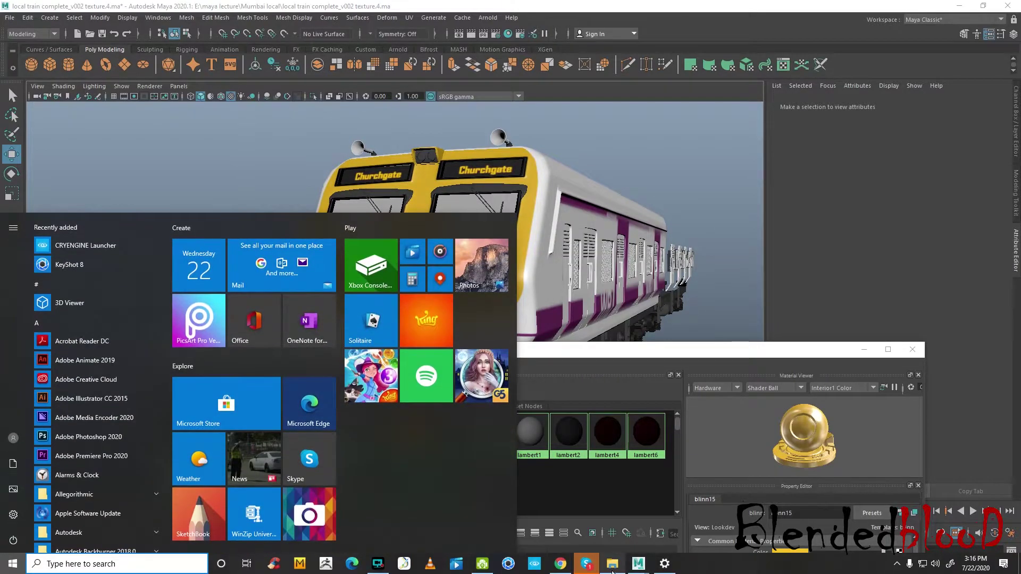
pyautogui.click(585, 563)
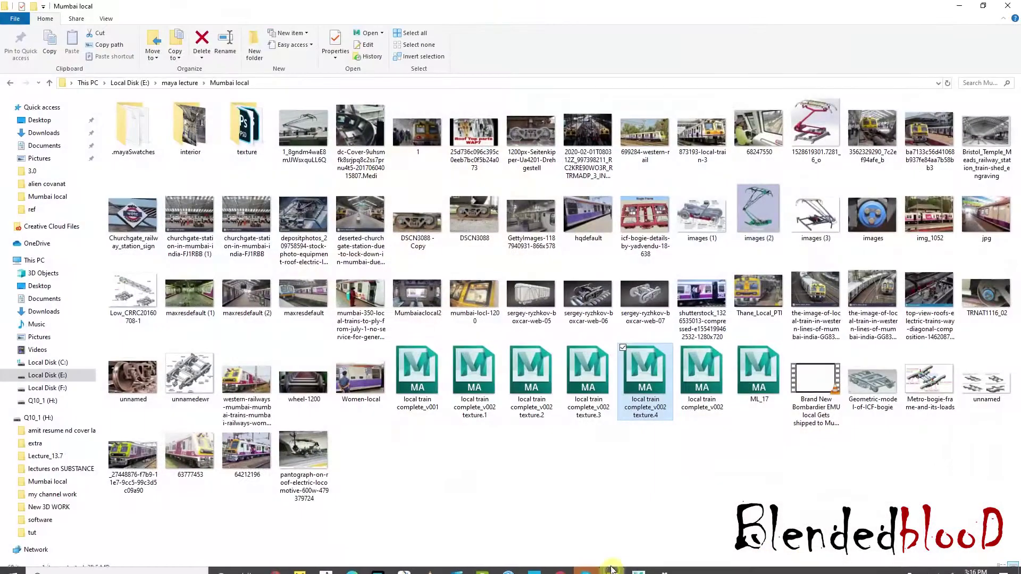
pyautogui.doubleClick(761, 300)
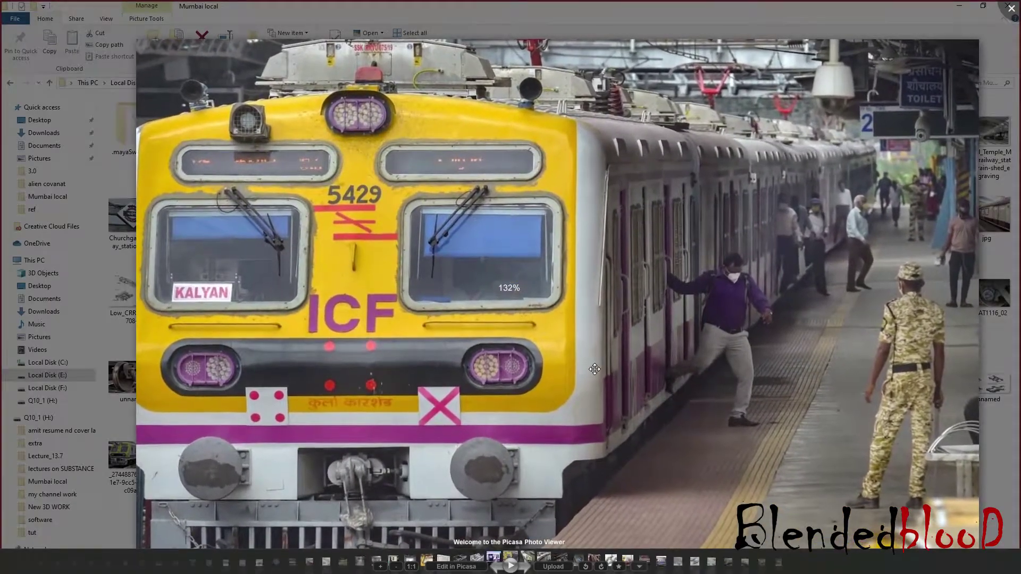
pyautogui.press('super')
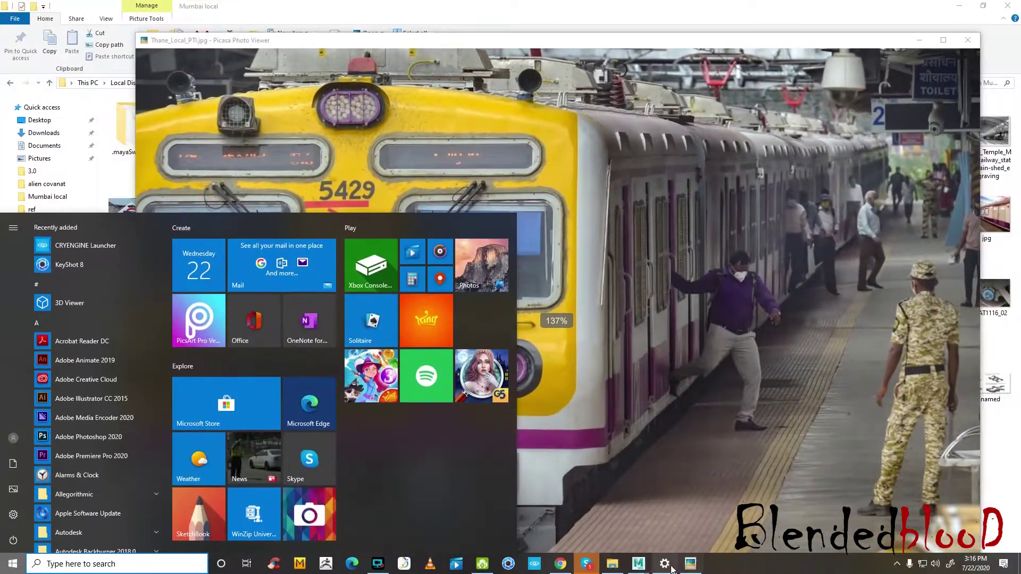
pyautogui.click(612, 564)
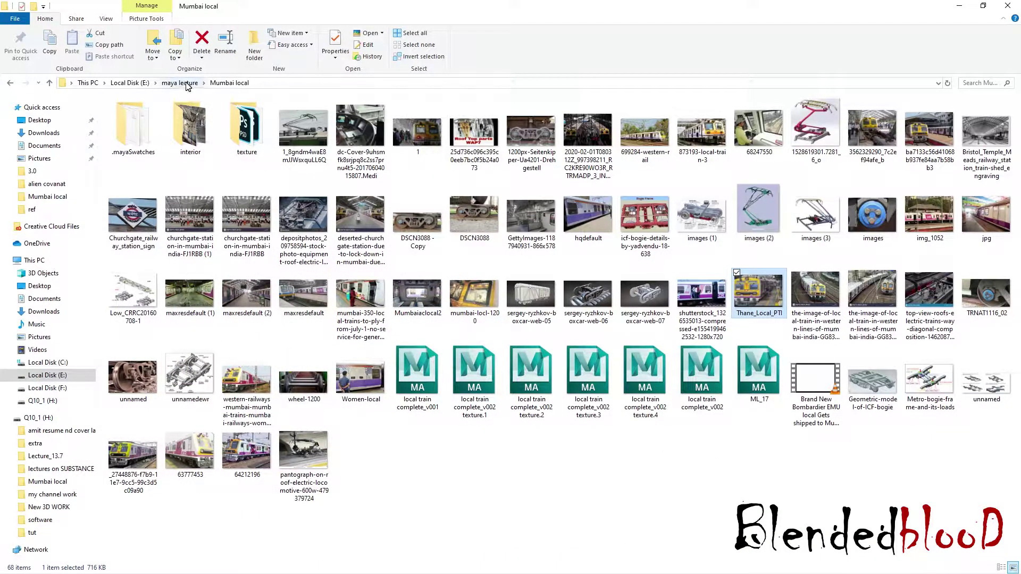
# Step: Switch to Chrome and search Google Images for "headlight" in a new tab, dismissing the location request
pyautogui.press('super')
pyautogui.click(562, 564)
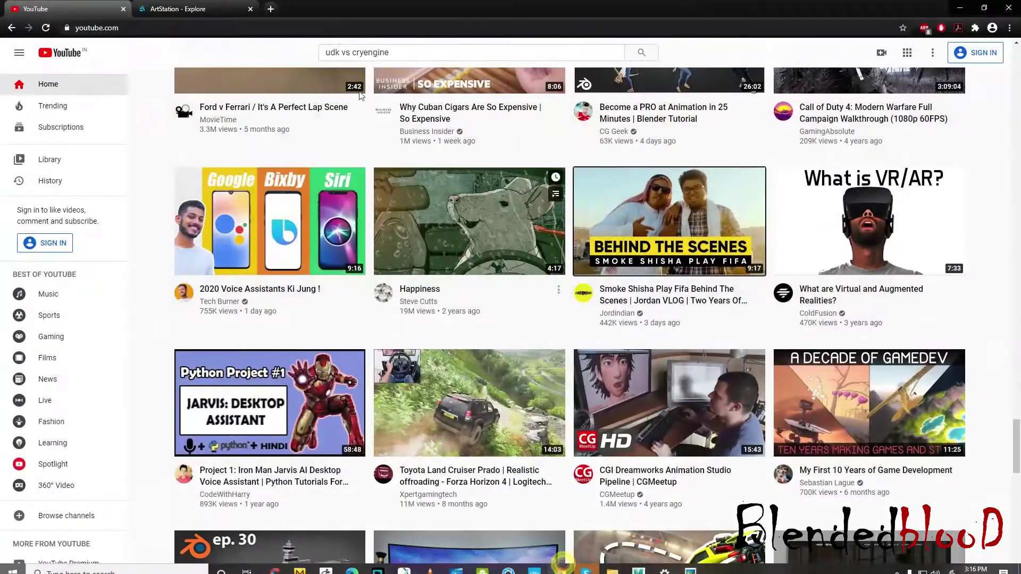
pyautogui.click(270, 9)
pyautogui.click(477, 215)
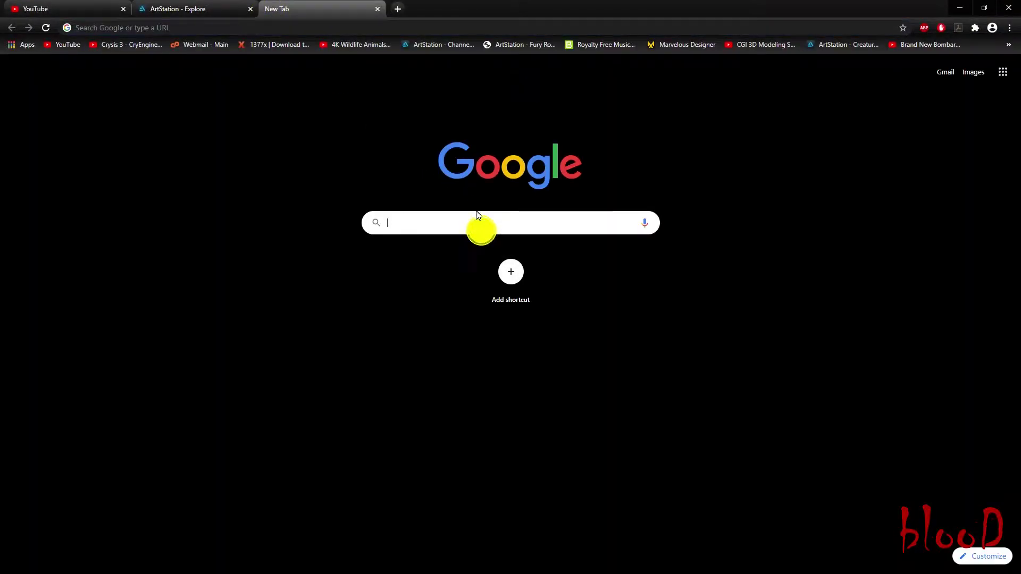
pyautogui.write('headlight')
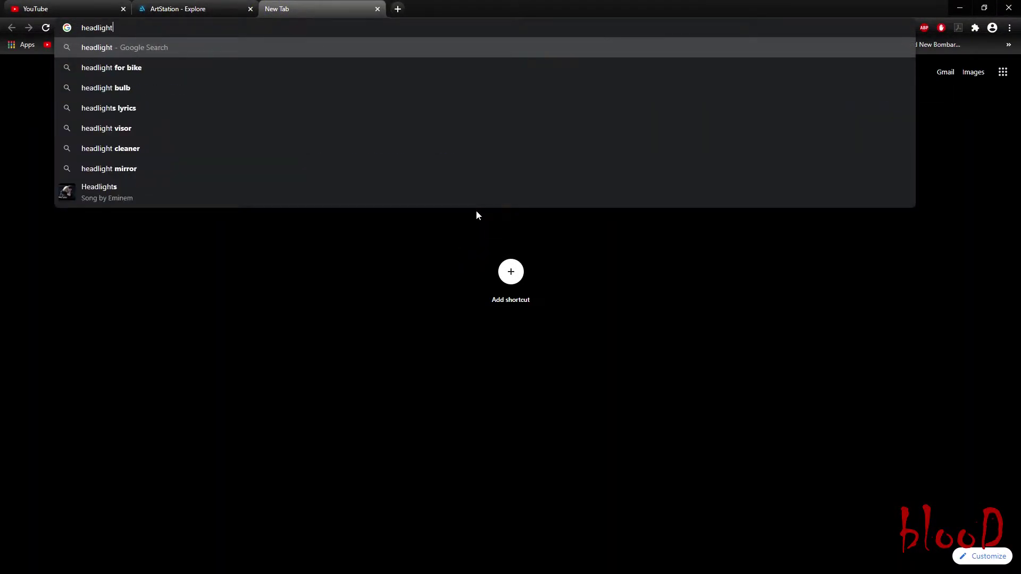
pyautogui.press('Return')
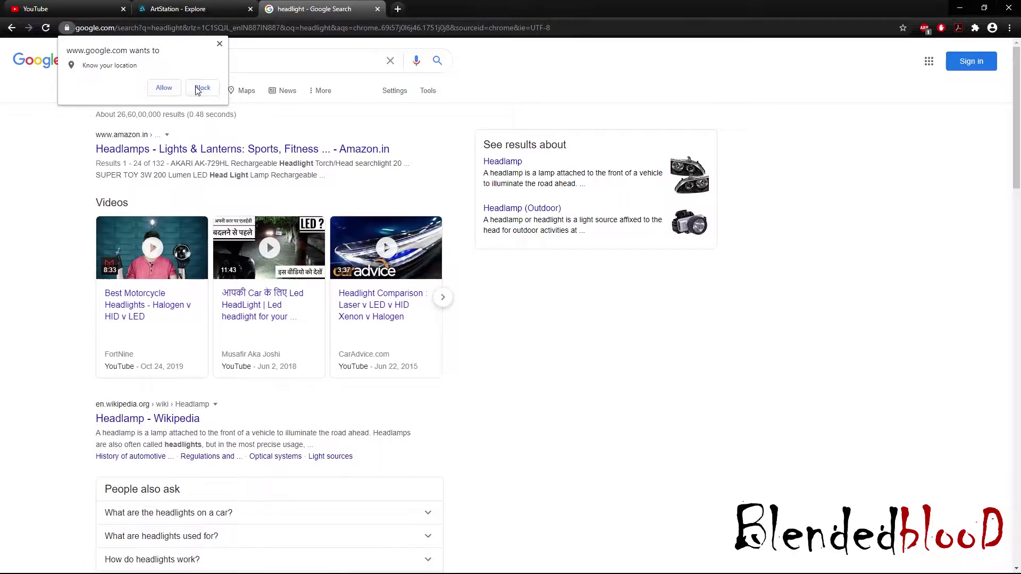
pyautogui.click(219, 43)
pyautogui.click(214, 96)
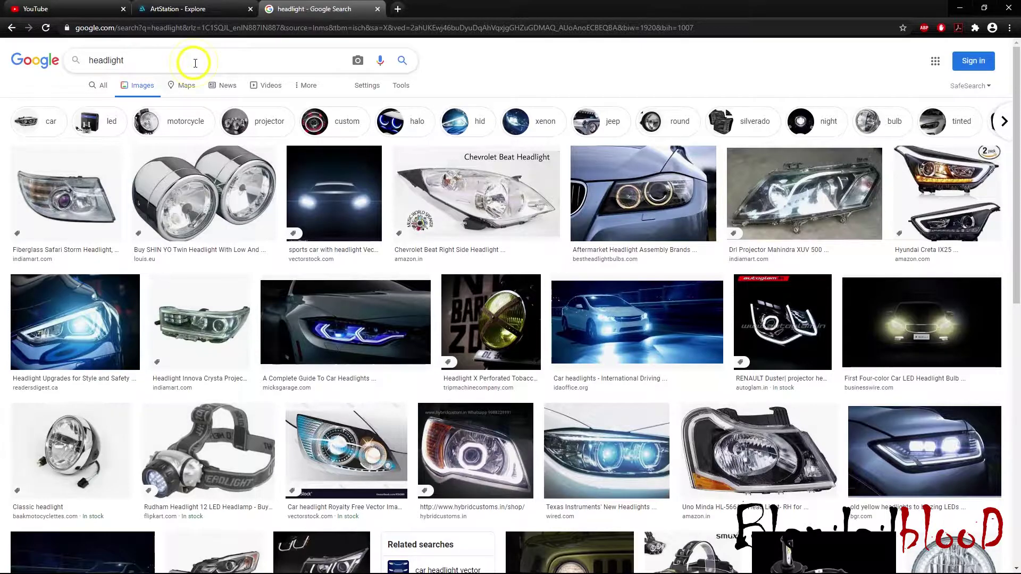
# Step: Open the full-size image of the round United Pacific headlight in its own browser tab
pyautogui.scroll(-5, 946, 383)
pyautogui.click(938, 372)
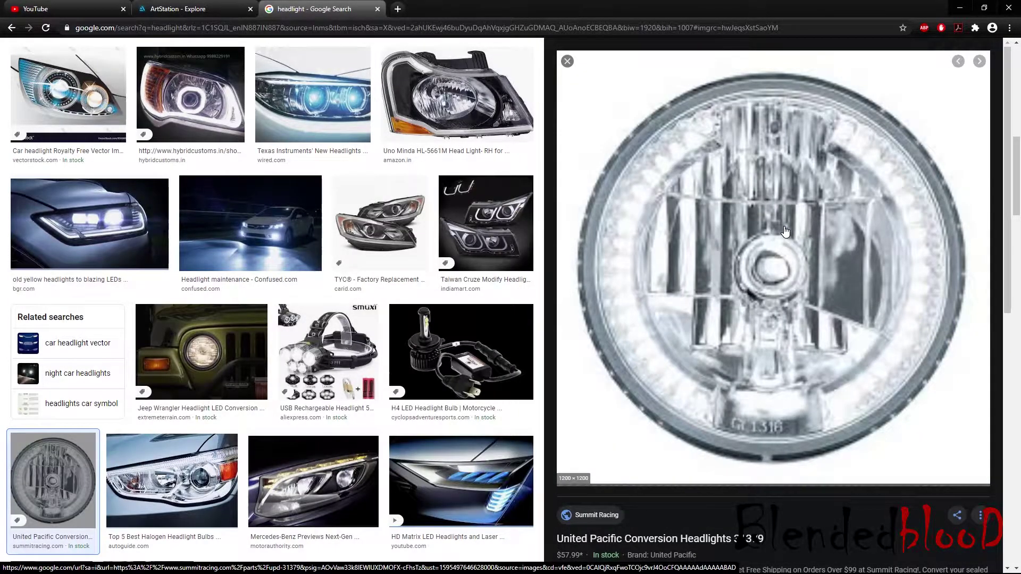
pyautogui.rightClick(789, 261)
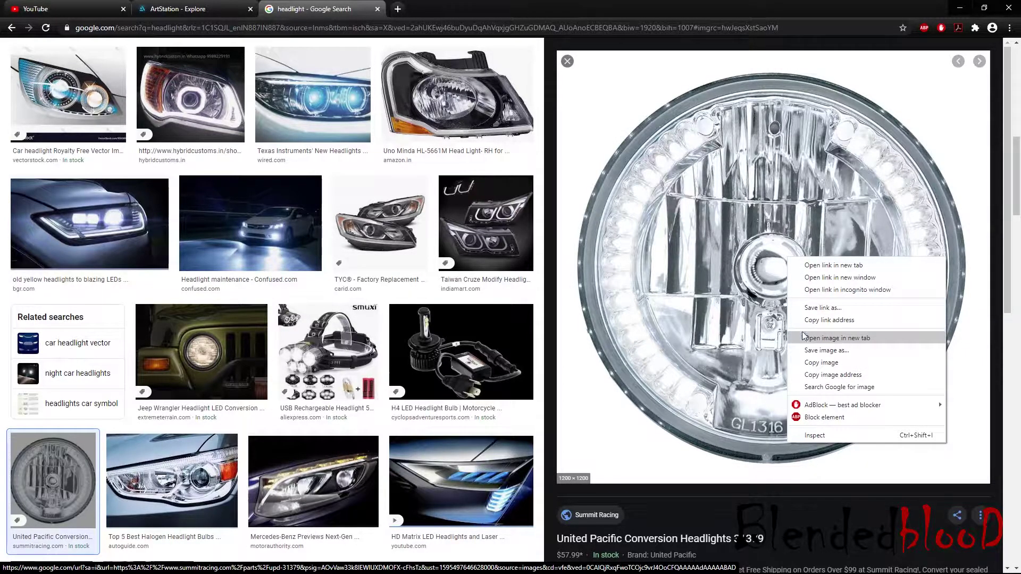
pyautogui.click(837, 339)
pyautogui.click(449, 8)
# Step: Save the headlight image as JPEG upd-31379_nt_xl in the maya lecture > Mumbai local folder on Local Disk (E:)
pyautogui.click(574, 189)
pyautogui.rightClick(574, 190)
pyautogui.click(593, 210)
pyautogui.click(45, 122)
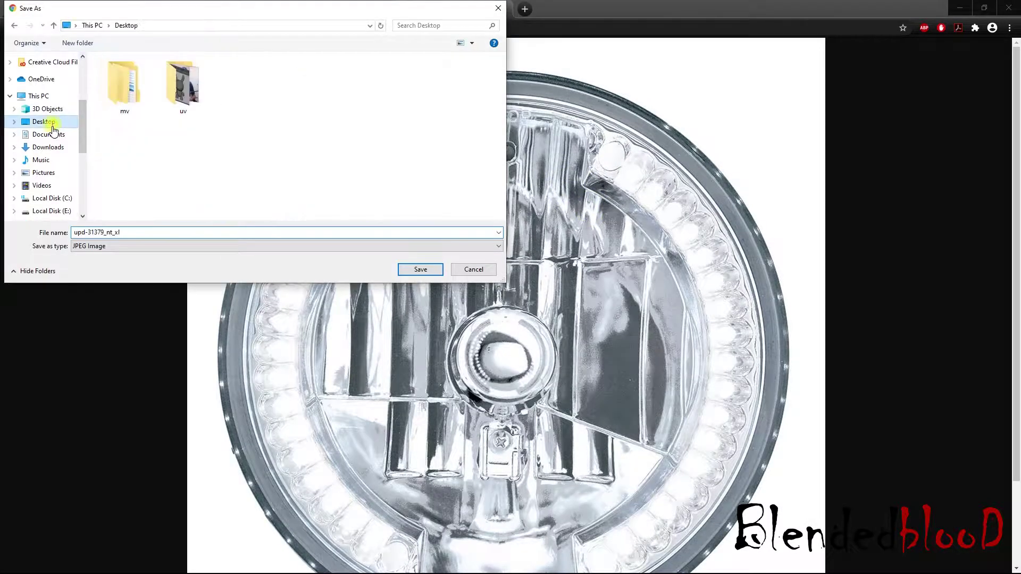
pyautogui.click(56, 211)
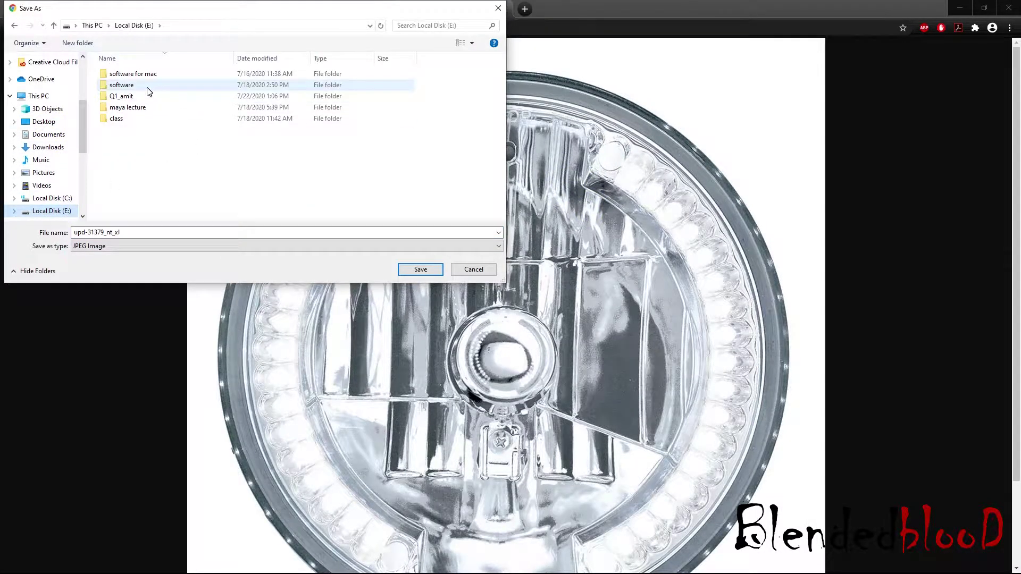
pyautogui.doubleClick(139, 107)
pyautogui.doubleClick(250, 101)
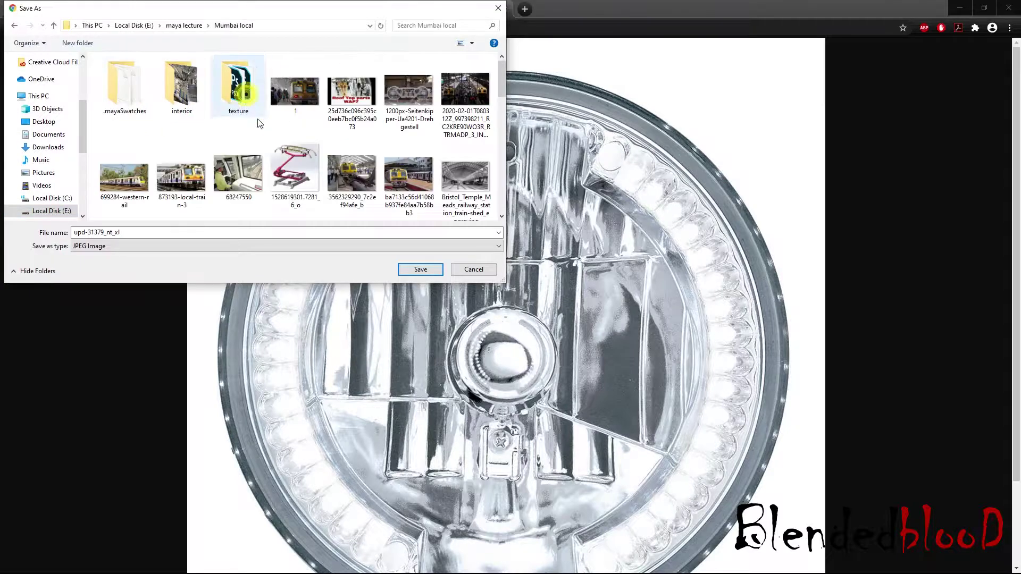
pyautogui.click(419, 269)
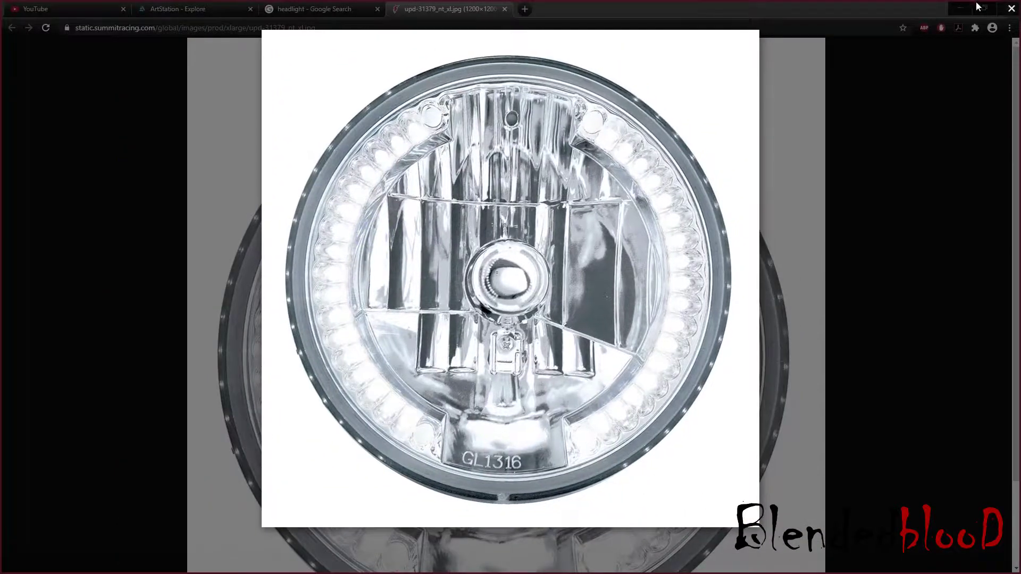
# Step: Return to the Mumbai local folder, move the upd-31379_nt_xl image into the texture folder and open that folder
pyautogui.click(1010, 9)
pyautogui.click(960, 8)
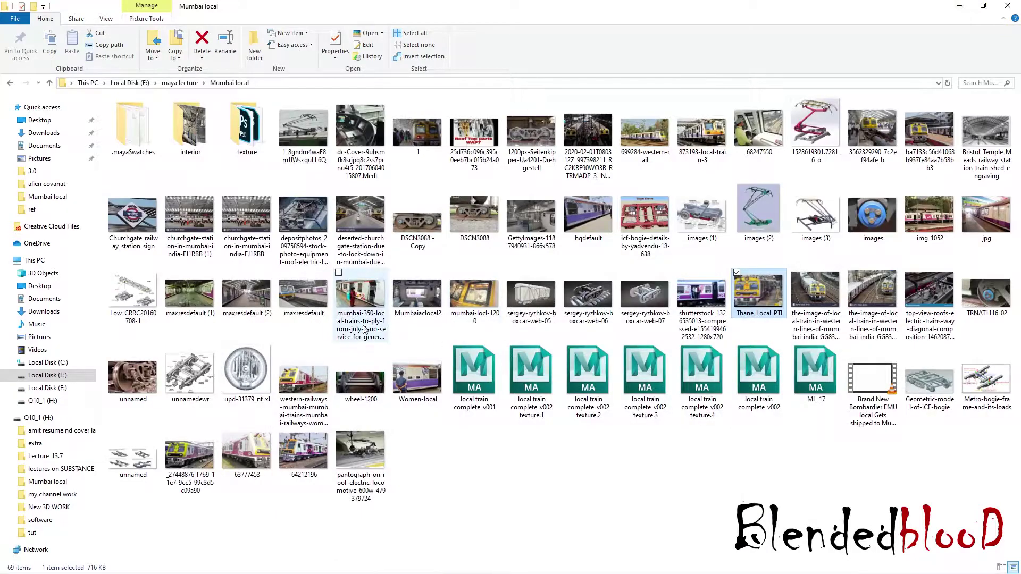
pyautogui.moveTo(246, 373); pyautogui.dragTo(251, 126)
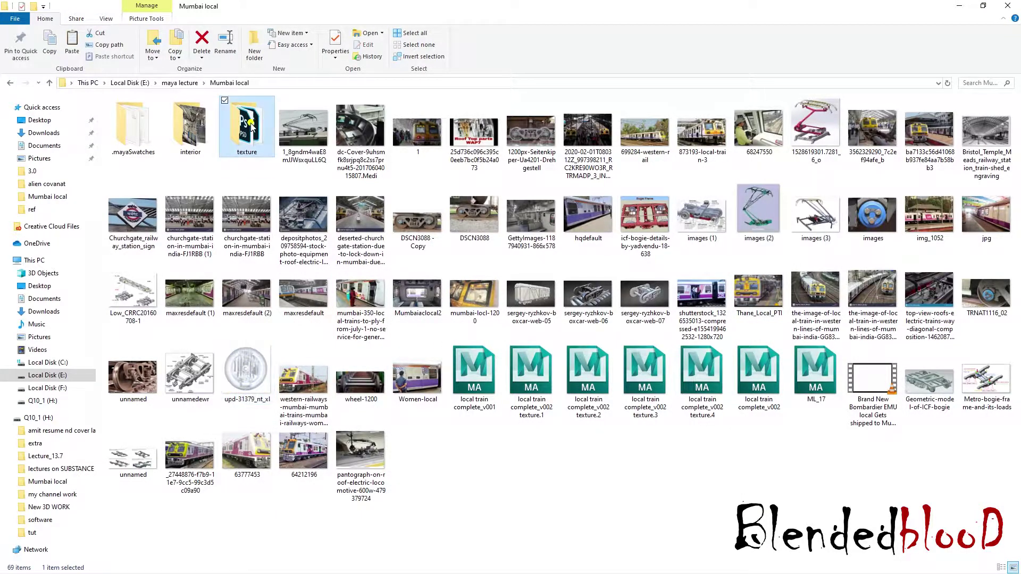
pyautogui.doubleClick(251, 126)
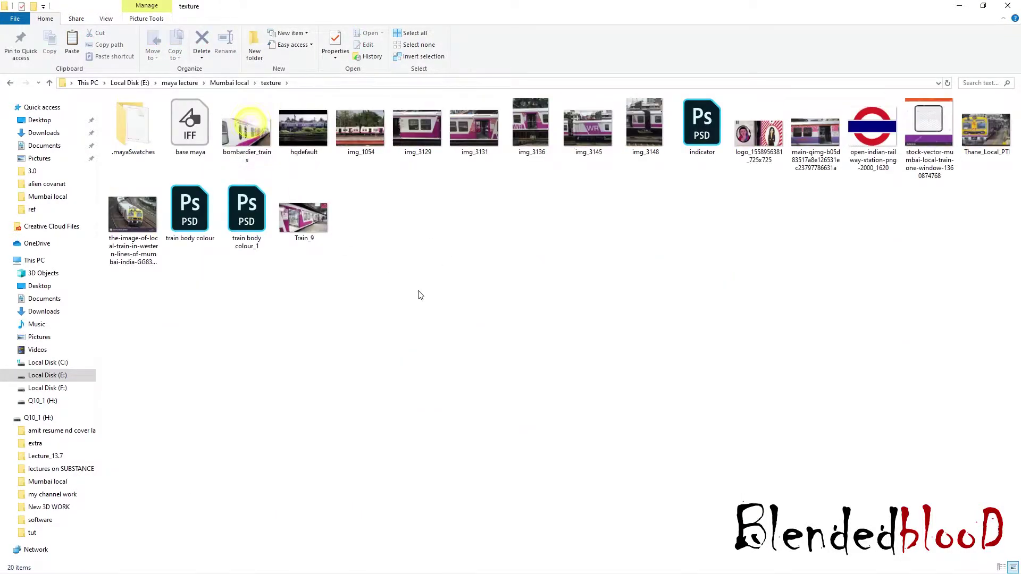
# Step: Move the train reference photos and the logo image from the texture folder to Mumbai local, replacing files with the same names
pyautogui.click(494, 241)
pyautogui.click(248, 136)
pyautogui.keyDown('shift'); pyautogui.click(629, 132); pyautogui.keyUp('shift')
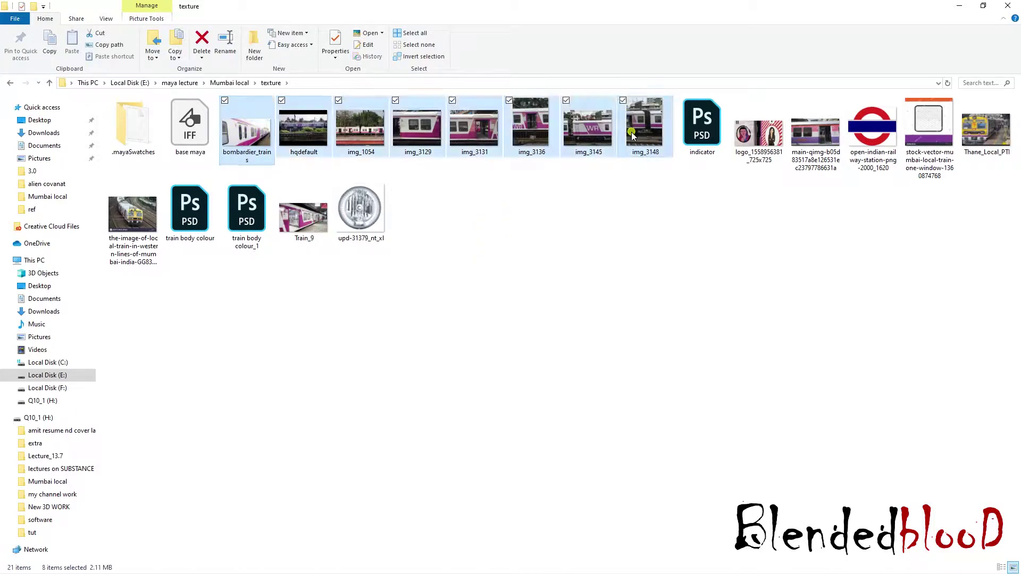
pyautogui.keyDown('ctrl'); pyautogui.click(762, 144); pyautogui.keyUp('ctrl')
pyautogui.keyDown('ctrl'); pyautogui.click(816, 133); pyautogui.keyUp('ctrl')
pyautogui.keyDown('ctrl'); pyautogui.click(910, 156); pyautogui.keyUp('ctrl')
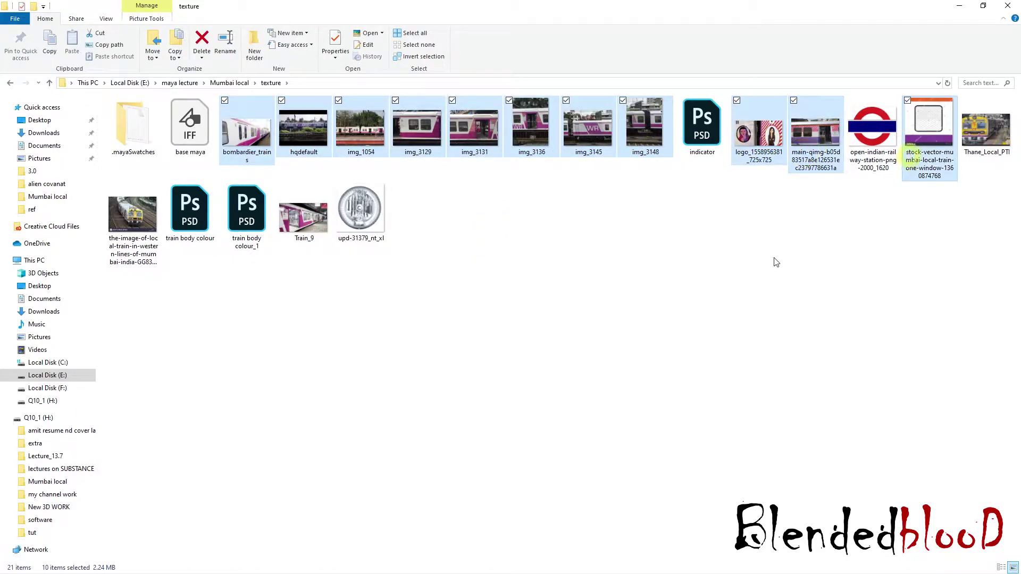
pyautogui.keyDown('ctrl'); pyautogui.click(303, 218); pyautogui.keyUp('ctrl')
pyautogui.keyDown('ctrl'); pyautogui.click(133, 224); pyautogui.keyUp('ctrl')
pyautogui.keyDown('ctrl'); pyautogui.click(986, 139); pyautogui.keyUp('ctrl')
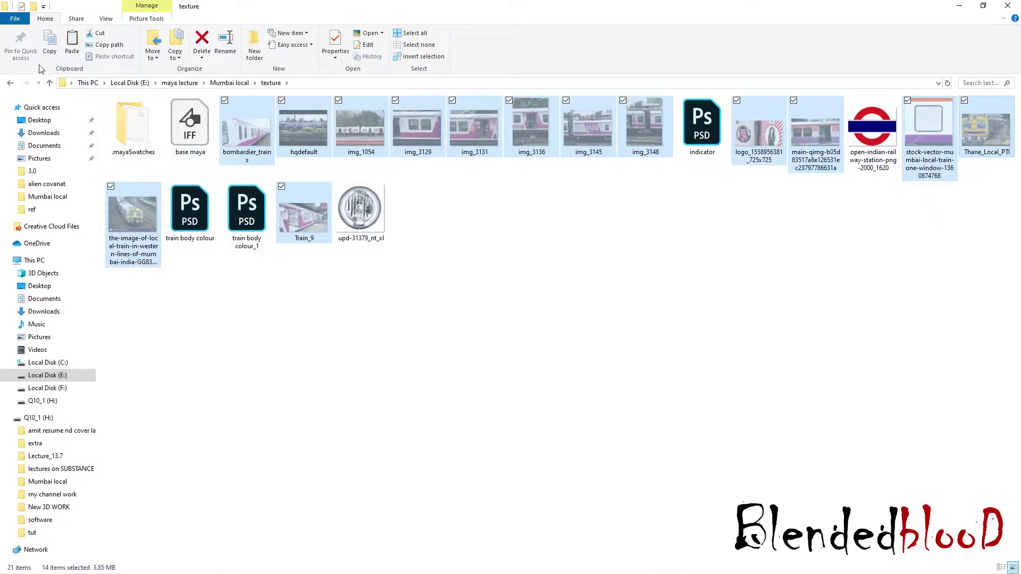
pyautogui.click(11, 82)
pyautogui.hotkey('ctrl', 'v')
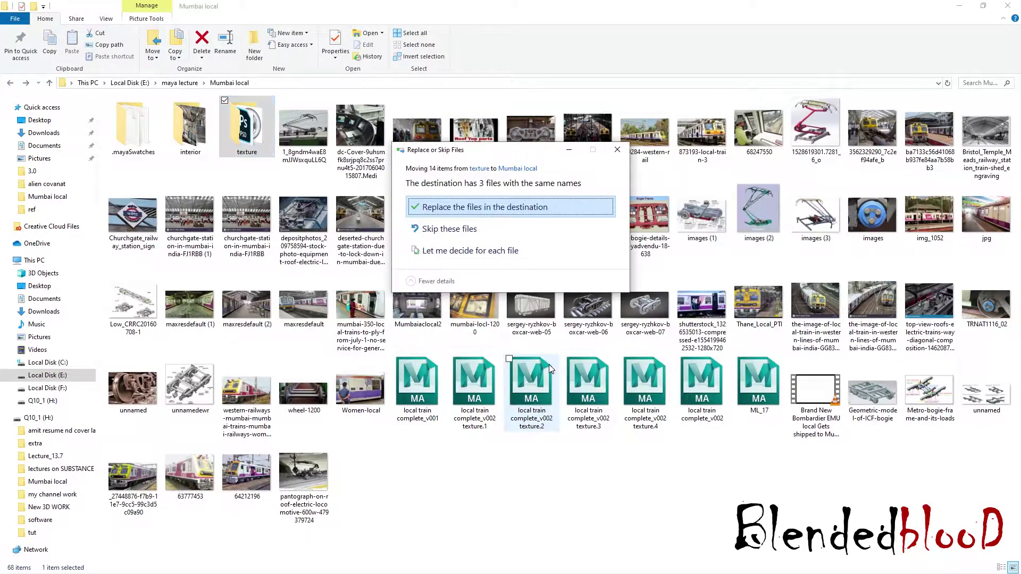
pyautogui.click(471, 207)
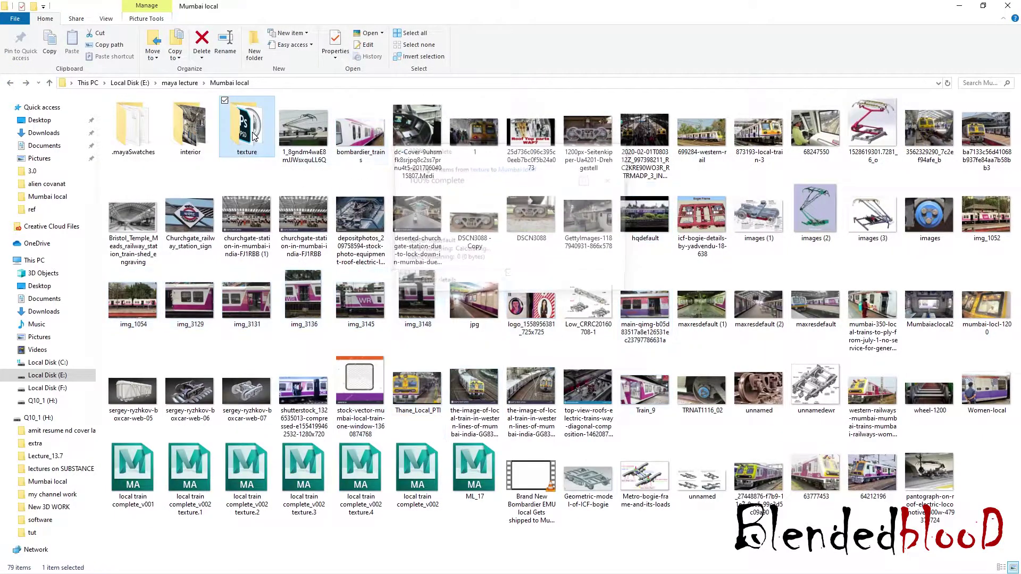
# Step: Select the upd-31379_nt_xl image in the texture folder and switch back to Maya
pyautogui.doubleClick(247, 127)
pyautogui.rightClick(495, 229)
pyautogui.click(407, 273)
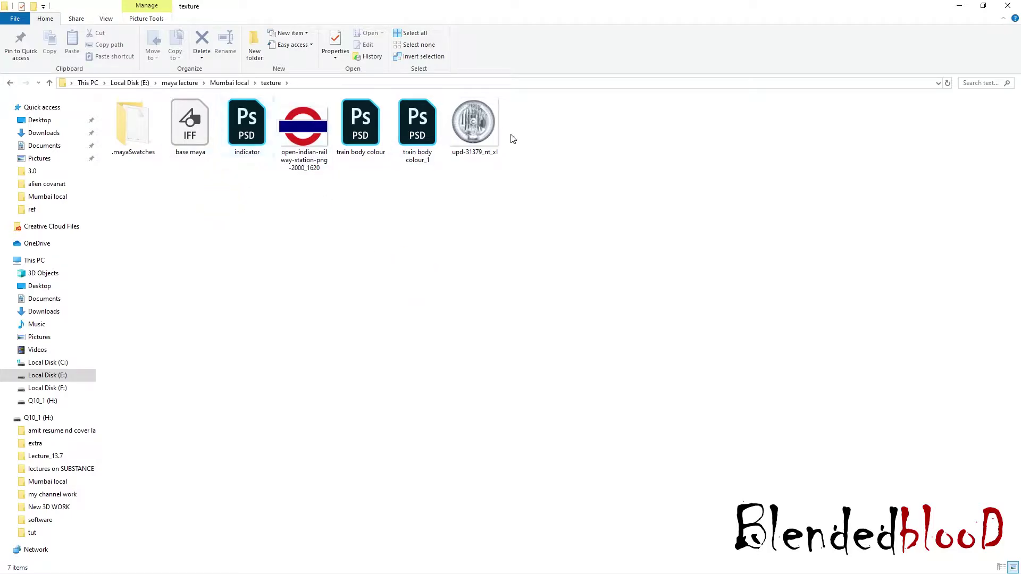
pyautogui.click(480, 142)
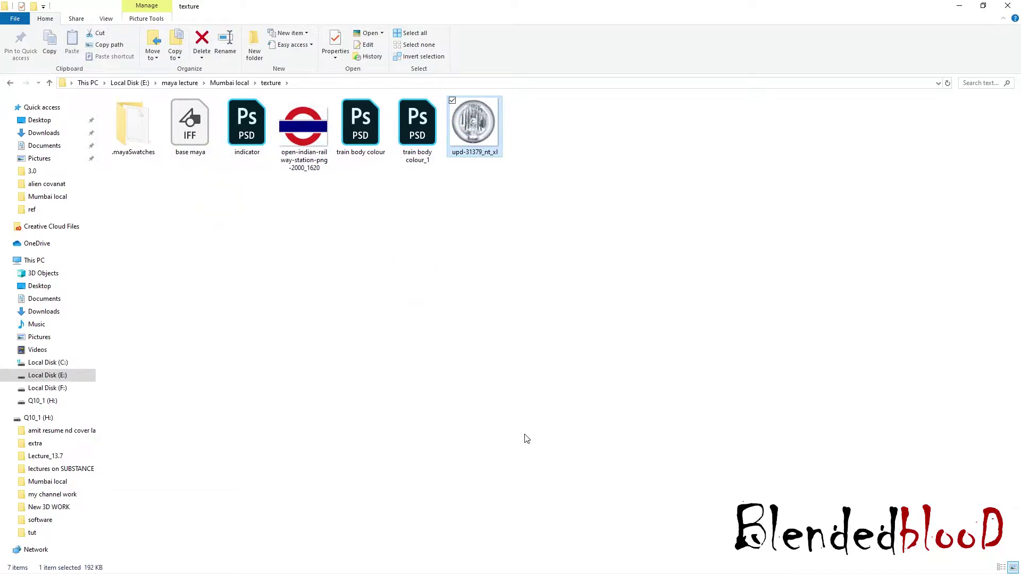
pyautogui.press('super')
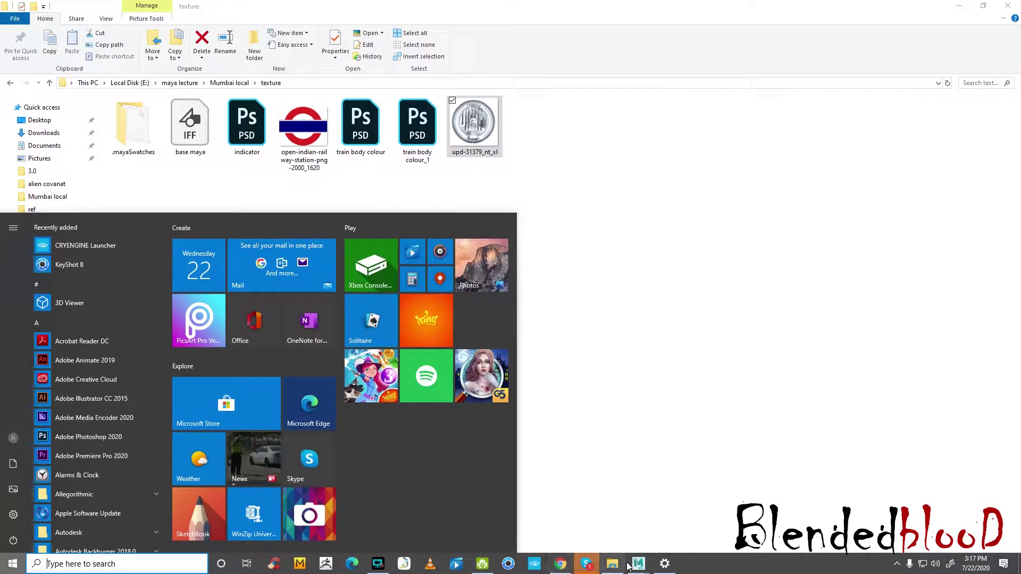
pyautogui.moveTo(641, 566)
pyautogui.click(699, 510)
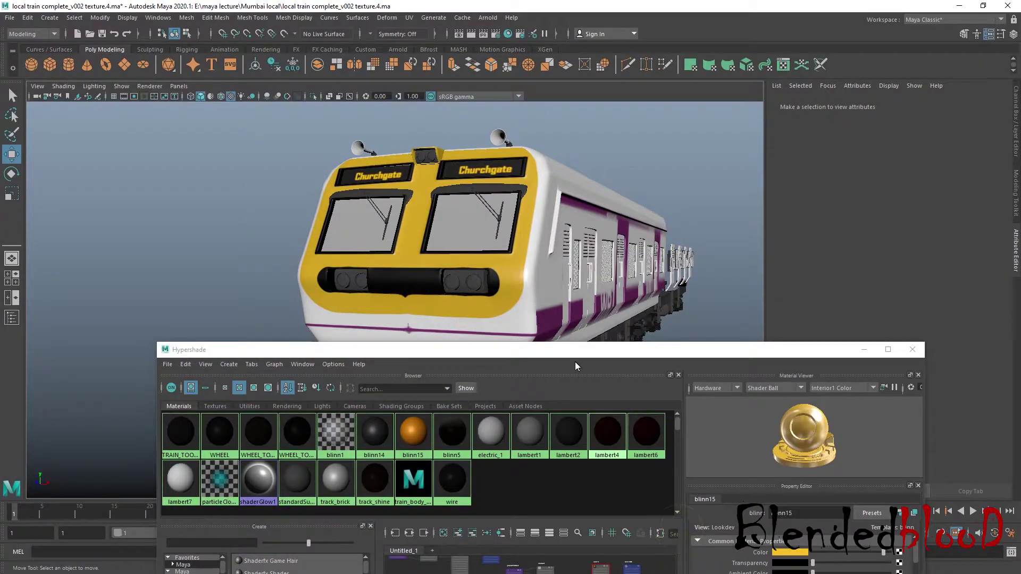
# Step: Select the centre vertex of the outer headlight cylinder in the train's front light housing
pyautogui.moveTo(575, 432); pyautogui.dragTo(573, 432)
pyautogui.scroll(3, 464, 272)
pyautogui.click(513, 275)
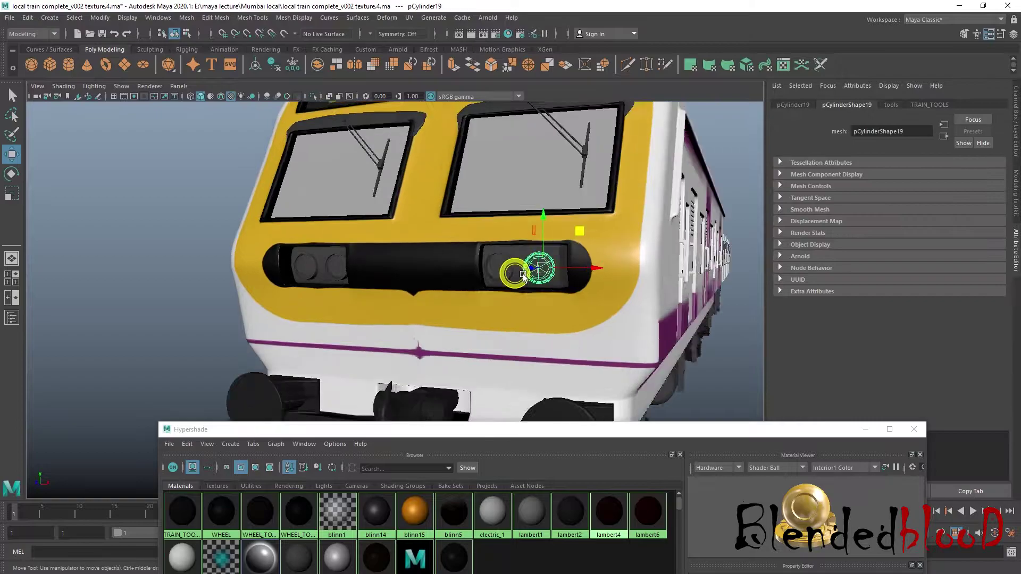
pyautogui.scroll(3, 522, 273)
pyautogui.scroll(6, 612, 265)
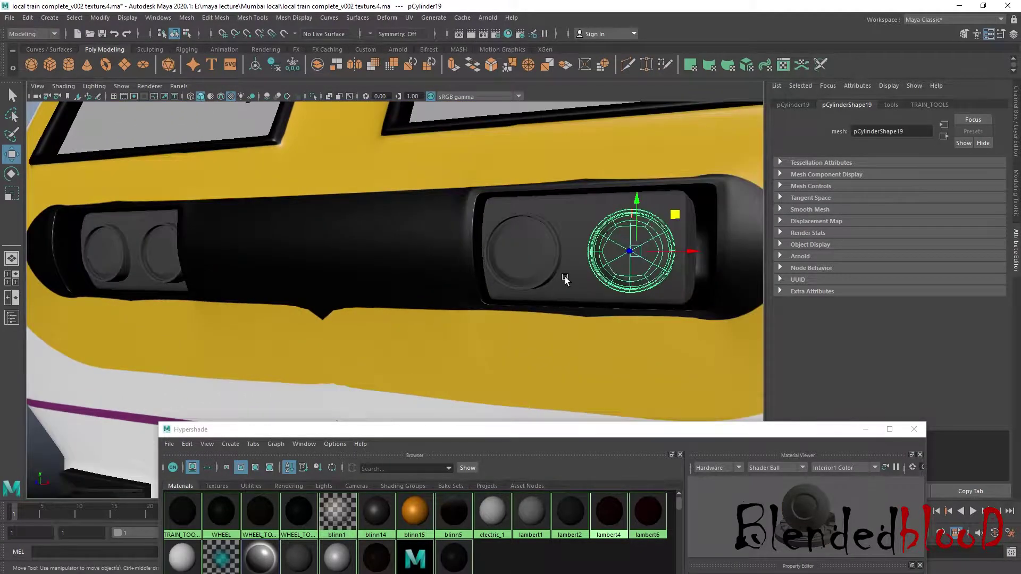
pyautogui.scroll(3, 511, 268)
pyautogui.keyDown('alt'); pyautogui.moveTo(604, 224); pyautogui.dragTo(552, 257, button='middle'); pyautogui.keyUp('alt')
pyautogui.scroll(-5, 563, 247)
pyautogui.scroll(4, 515, 266)
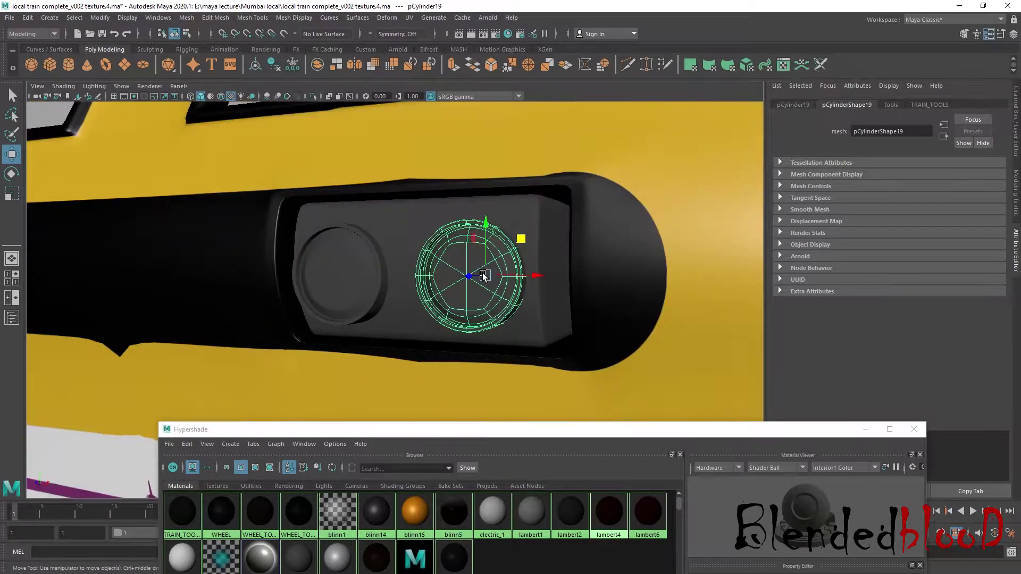
pyautogui.moveTo(506, 262); pyautogui.dragTo(502, 269, button='right')
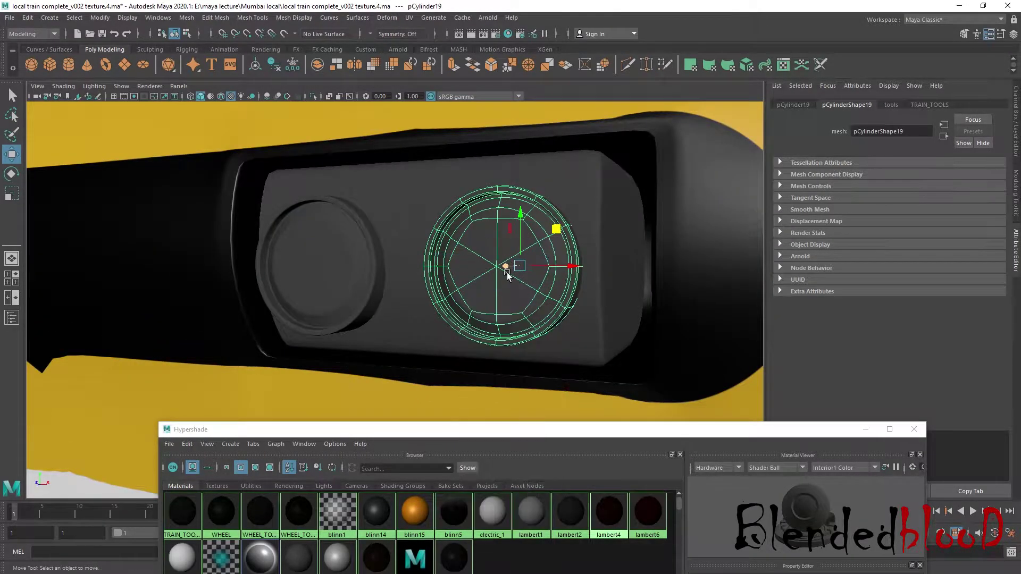
pyautogui.click(497, 267)
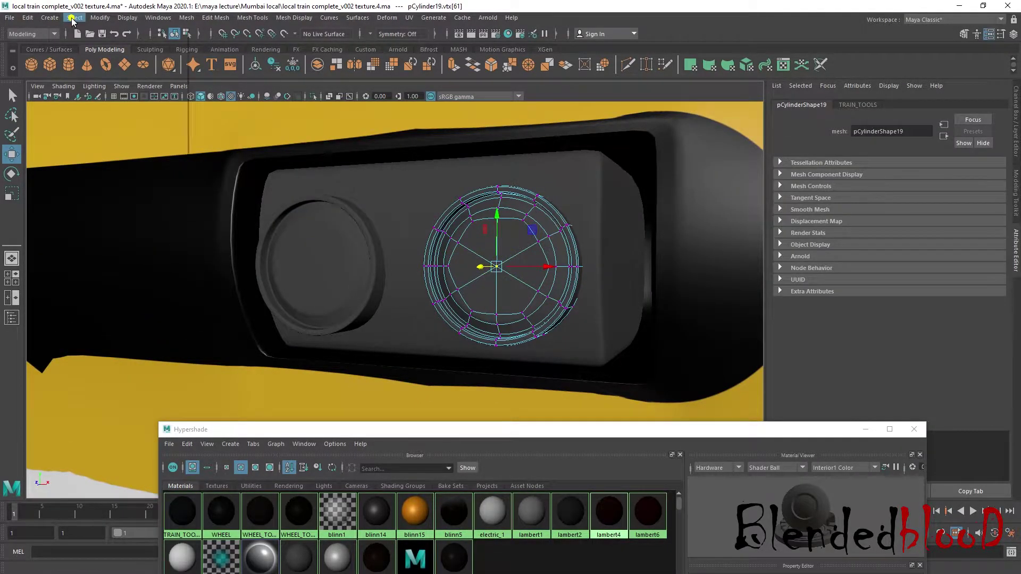
# Step: Detach the Convert Selection options as a floating window beside the headlight
pyautogui.click(73, 17)
pyautogui.click(132, 227)
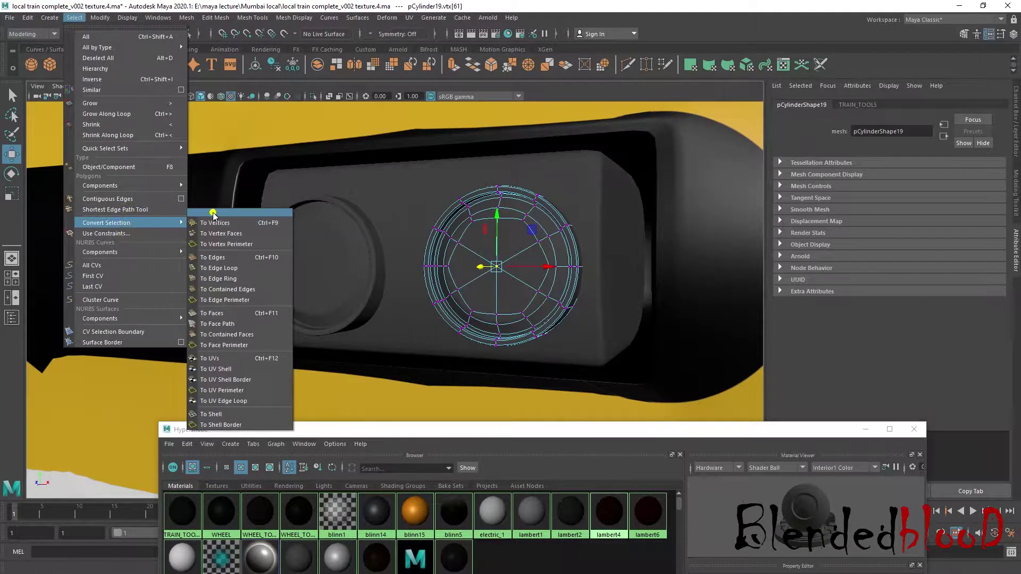
pyautogui.click(213, 213)
pyautogui.moveTo(212, 202); pyautogui.dragTo(72, 218)
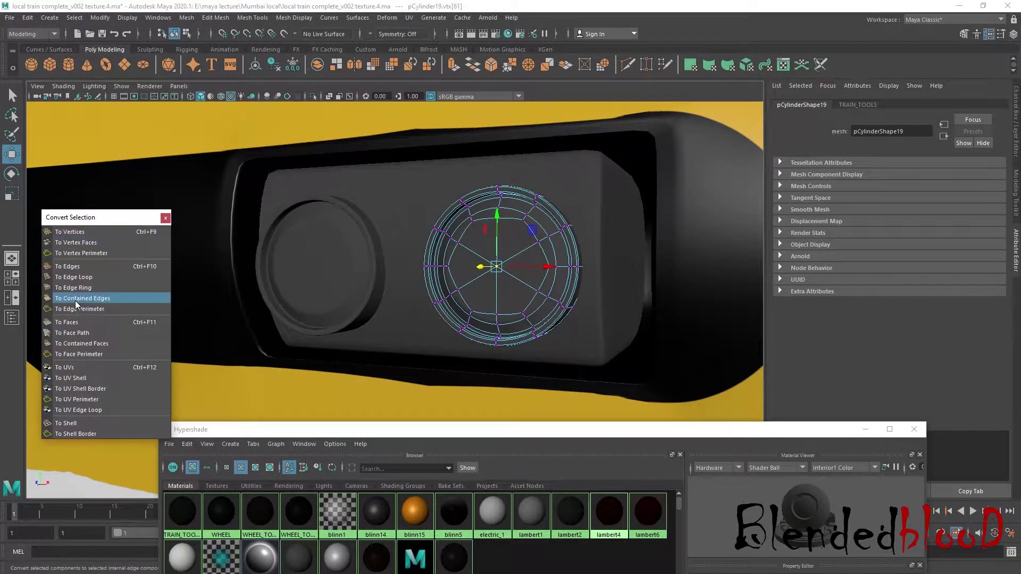
# Step: Grow the selection outward from the centre vertex over the headlight lens by alternately converting it to faces and vertices, ending on faces
pyautogui.click(78, 319)
pyautogui.click(71, 233)
pyautogui.click(81, 321)
pyautogui.click(86, 231)
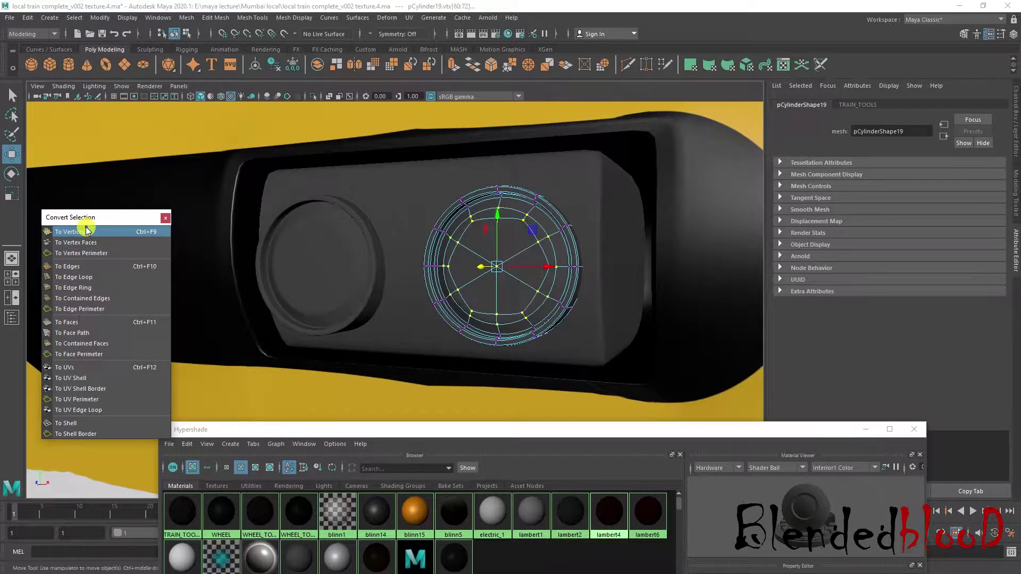
pyautogui.click(80, 322)
pyautogui.click(96, 232)
pyautogui.click(85, 321)
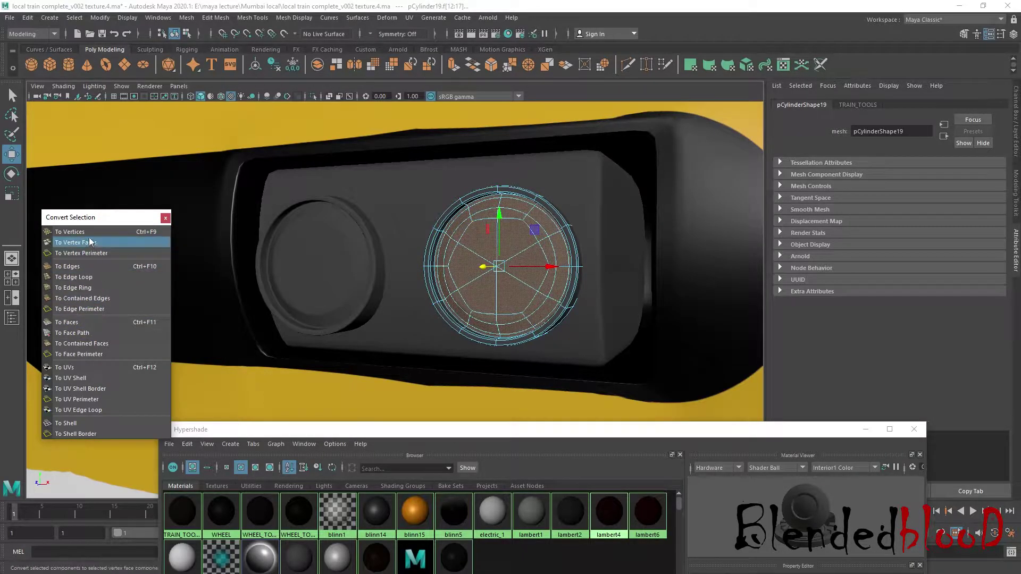
pyautogui.click(85, 233)
pyautogui.click(79, 321)
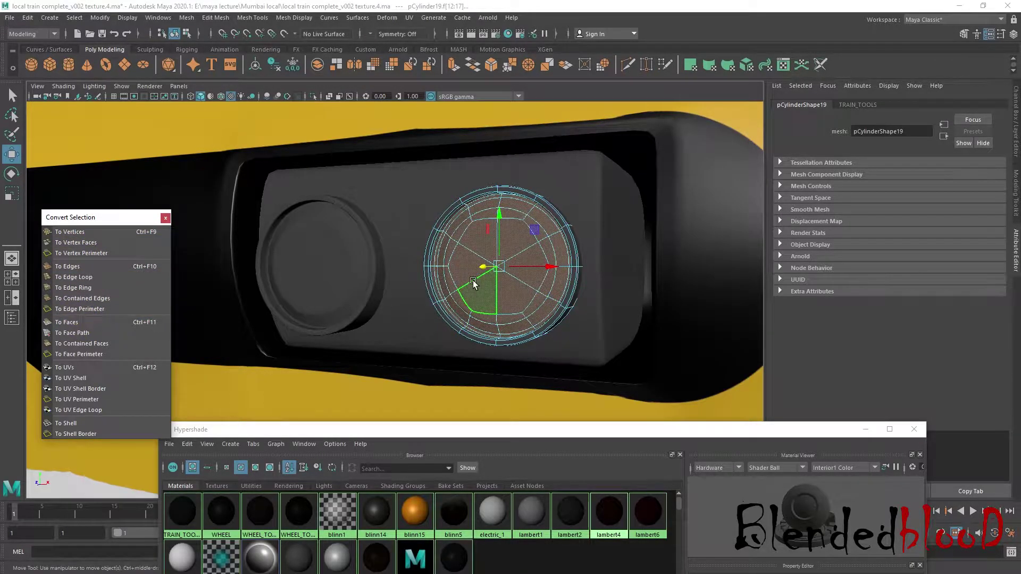
# Step: Inspect the selected faces near the headlight rim and undo the excess selection growth on the inner rim wall
pyautogui.keyDown('alt'); pyautogui.moveTo(526, 279); pyautogui.dragTo(479, 289); pyautogui.keyUp('alt')
pyautogui.scroll(8, 467, 333)
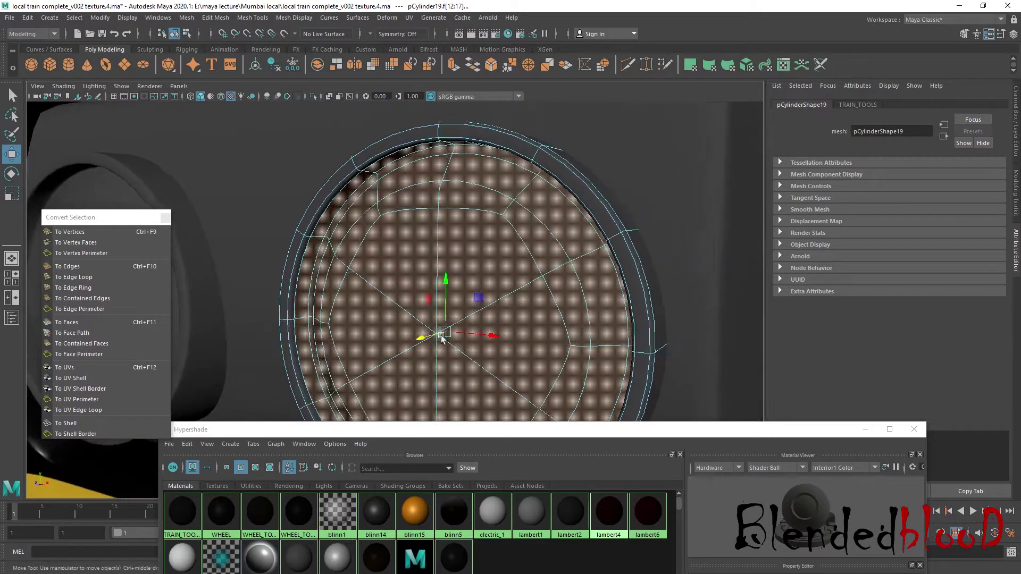
pyautogui.click(70, 232)
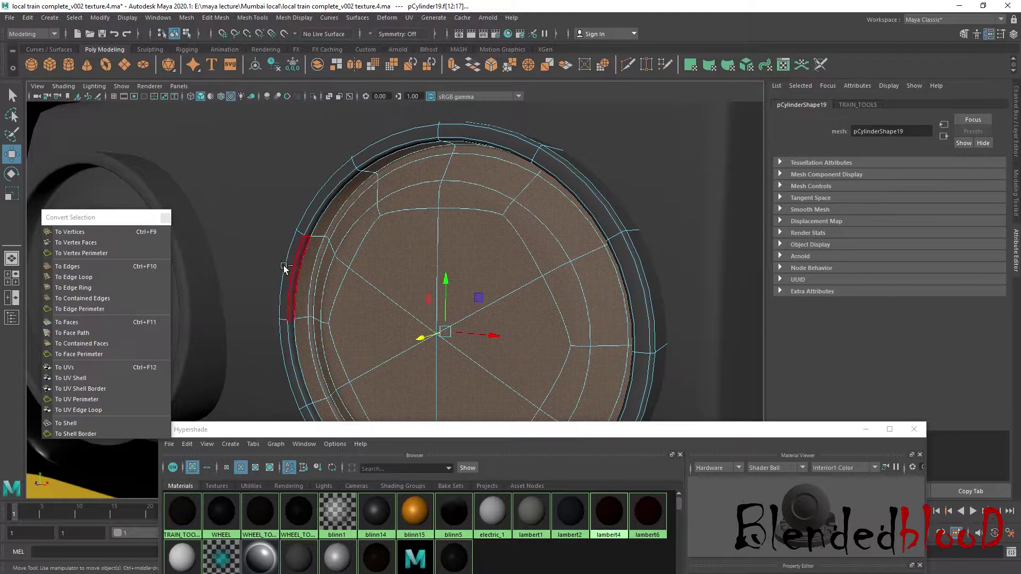
pyautogui.hotkey('ctrl', 'z')
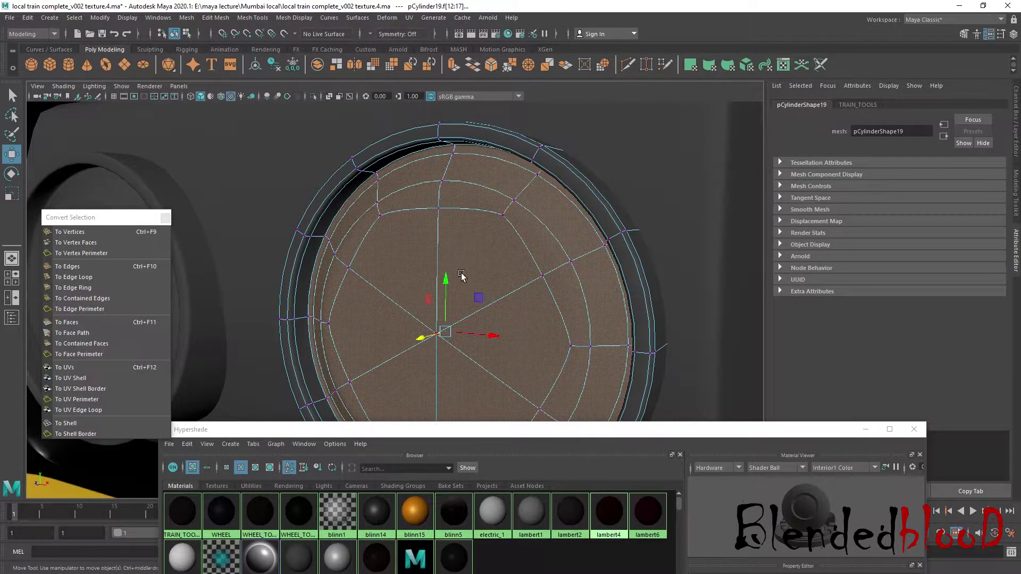
# Step: Assign a new Blinn material to the selected lens faces and name it headlights
pyautogui.scroll(-5, 463, 278)
pyautogui.keyDown('alt'); pyautogui.moveTo(466, 277); pyautogui.dragTo(477, 280); pyautogui.keyUp('alt')
pyautogui.keyDown('alt'); pyautogui.moveTo(537, 267); pyautogui.dragTo(563, 287); pyautogui.keyUp('alt')
pyautogui.rightClick(567, 292)
pyautogui.click(543, 285)
pyautogui.moveTo(544, 284); pyautogui.dragTo(561, 540, button='right')
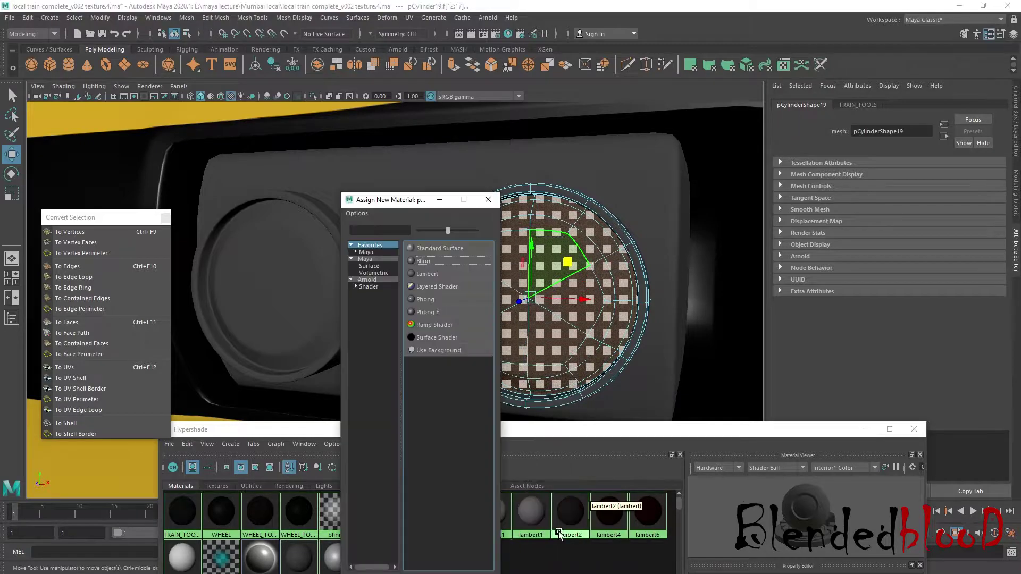
pyautogui.click(424, 261)
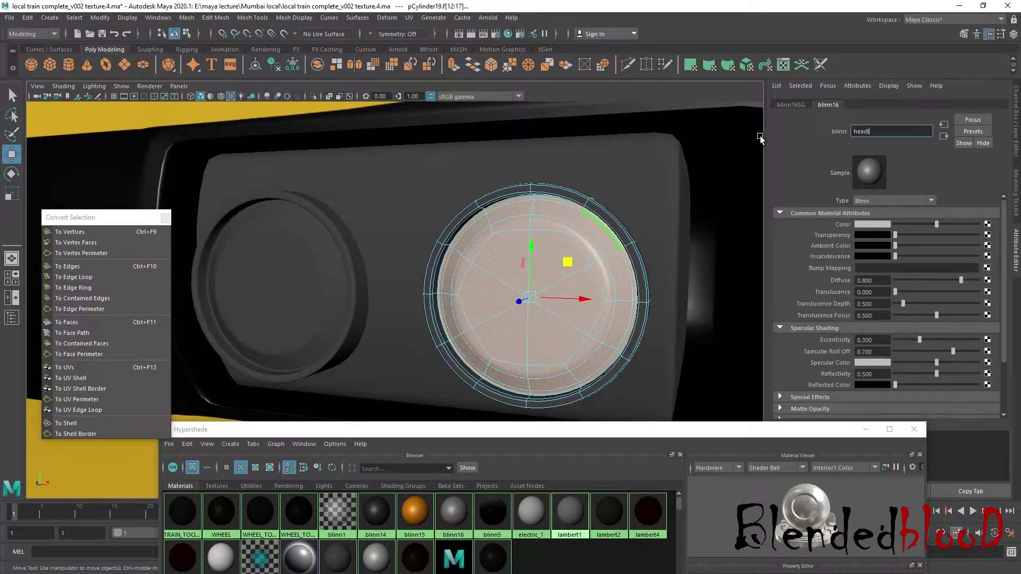
# Step: Try to map a File texture to the headlights material's colour
pyautogui.click(987, 225)
pyautogui.click(452, 286)
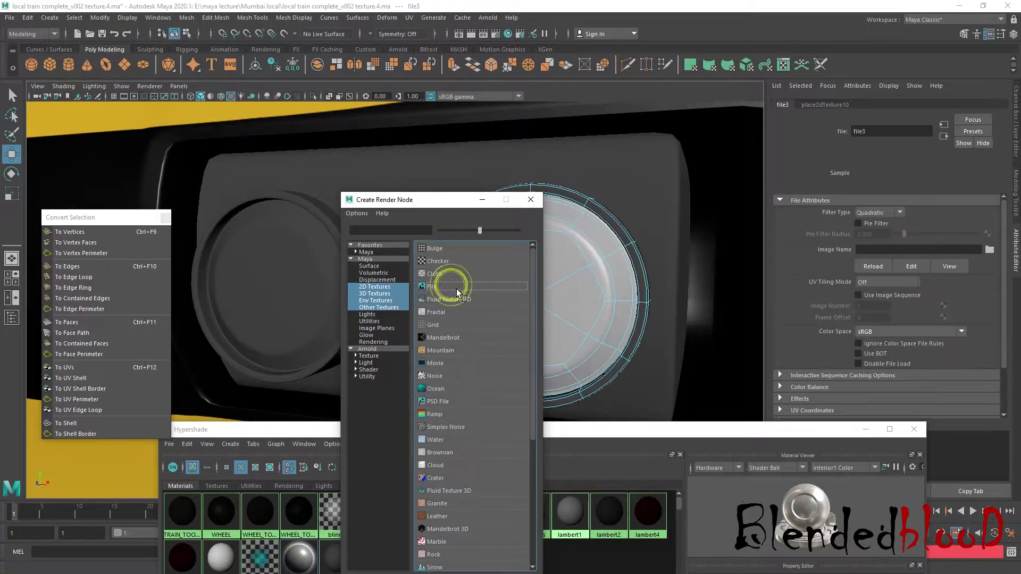
pyautogui.click(457, 287)
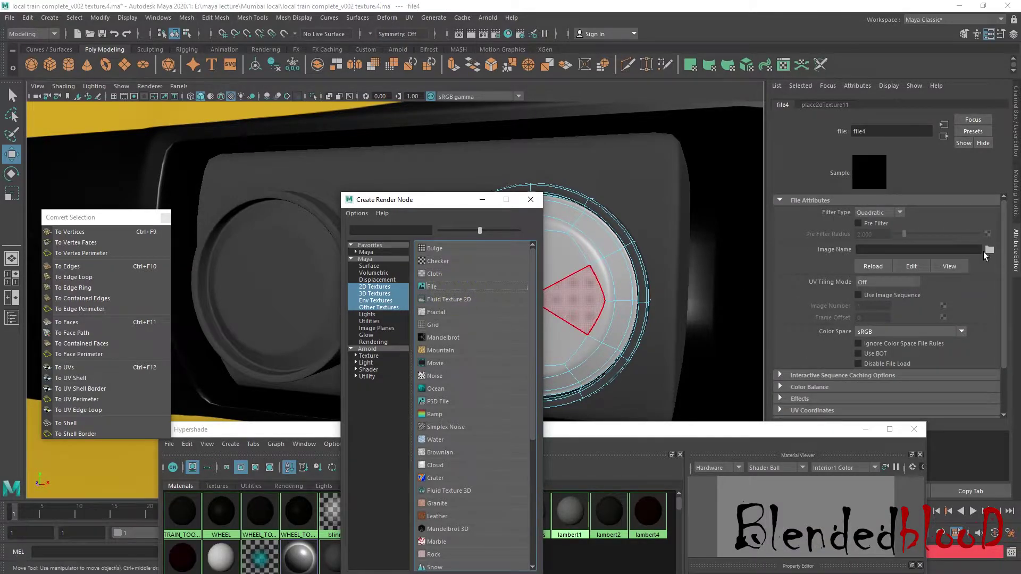
pyautogui.click(427, 293)
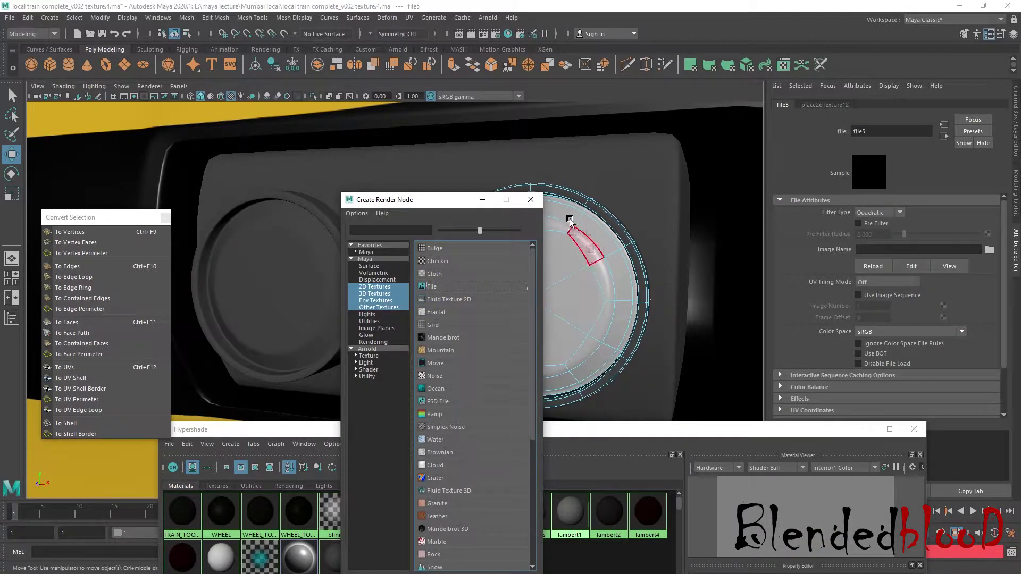
pyautogui.click(531, 200)
# Step: Load upd-31379_nt_xl.jpg from E:\maya lecture\Mumbai local\texture into the new file texture
pyautogui.click(990, 250)
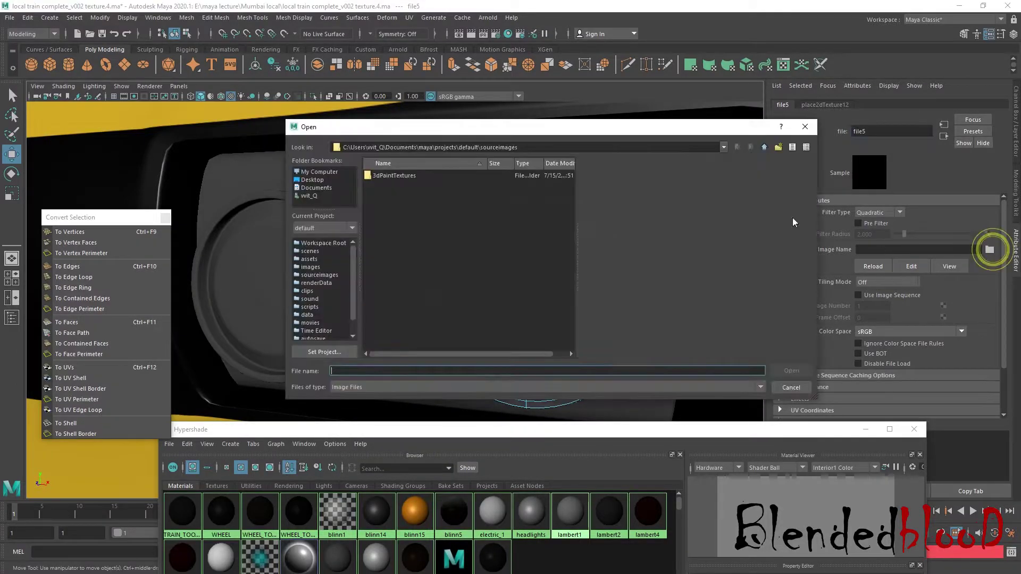
pyautogui.click(319, 171)
pyautogui.doubleClick(371, 186)
pyautogui.doubleClick(399, 186)
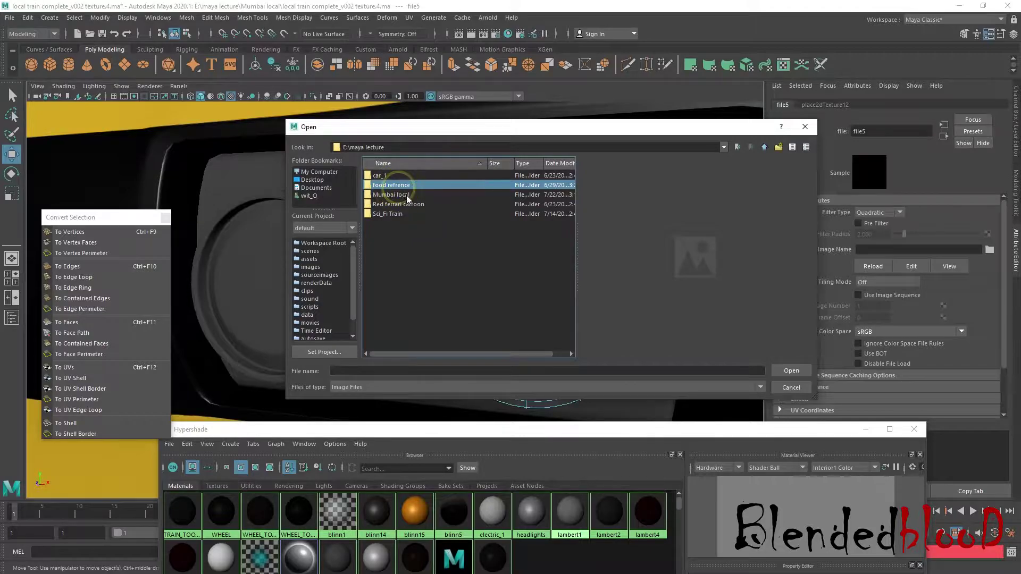
pyautogui.doubleClick(405, 196)
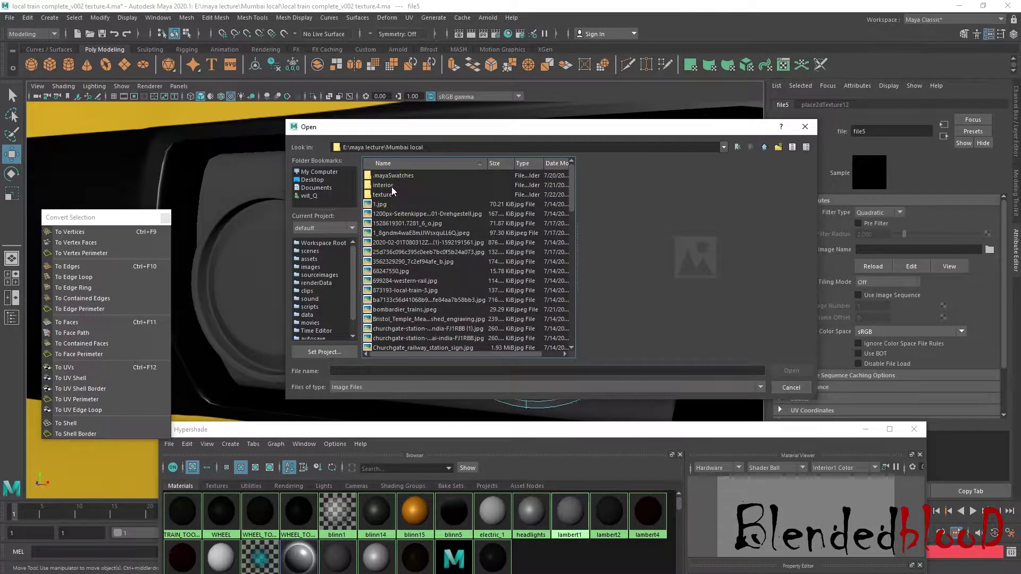
pyautogui.doubleClick(383, 195)
pyautogui.click(418, 234)
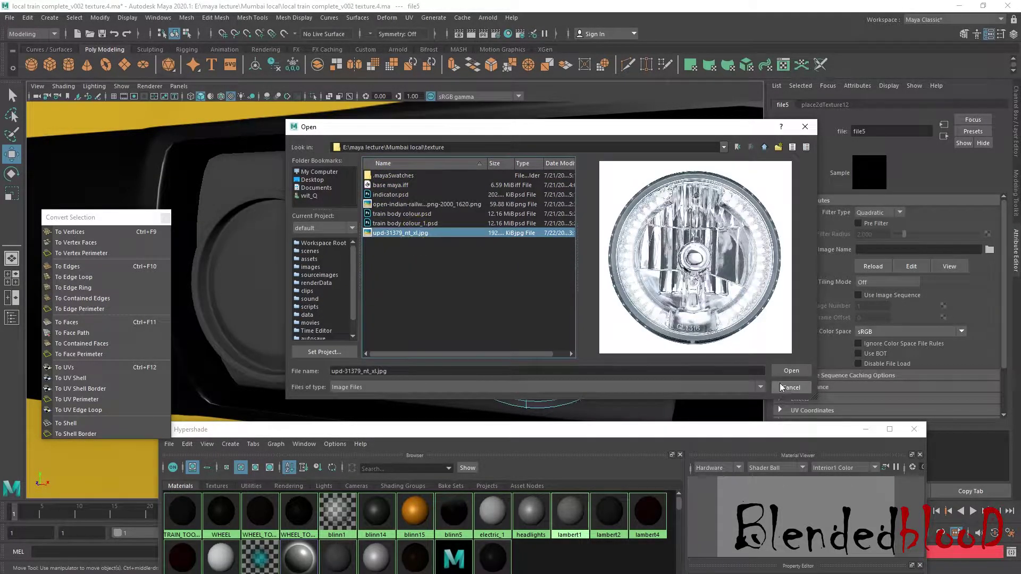
pyautogui.click(785, 371)
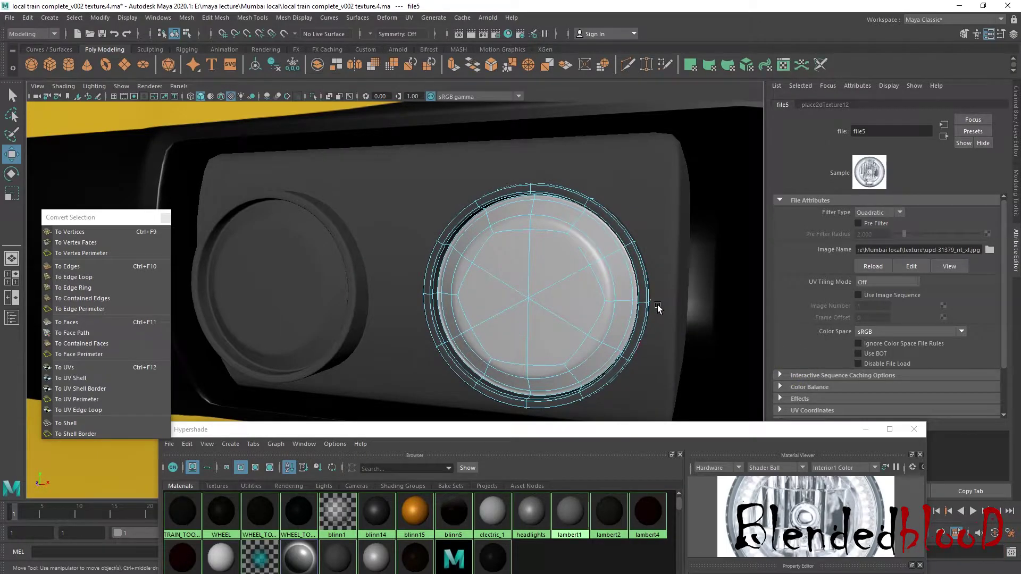
# Step: Display textures in the viewport and check the colour attribute of the headlights material
pyautogui.press('6')
pyautogui.scroll(-3, 612, 302)
pyautogui.keyDown('alt'); pyautogui.moveTo(500, 311); pyautogui.dragTo(511, 306); pyautogui.keyUp('alt')
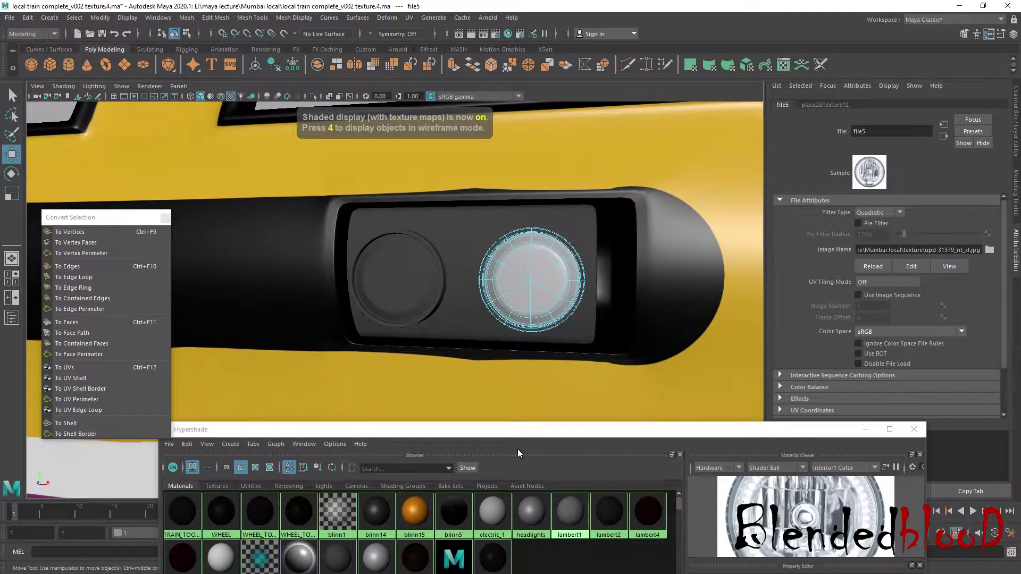
pyautogui.click(534, 519)
pyautogui.moveTo(943, 229); pyautogui.dragTo(949, 227)
pyautogui.click(987, 225)
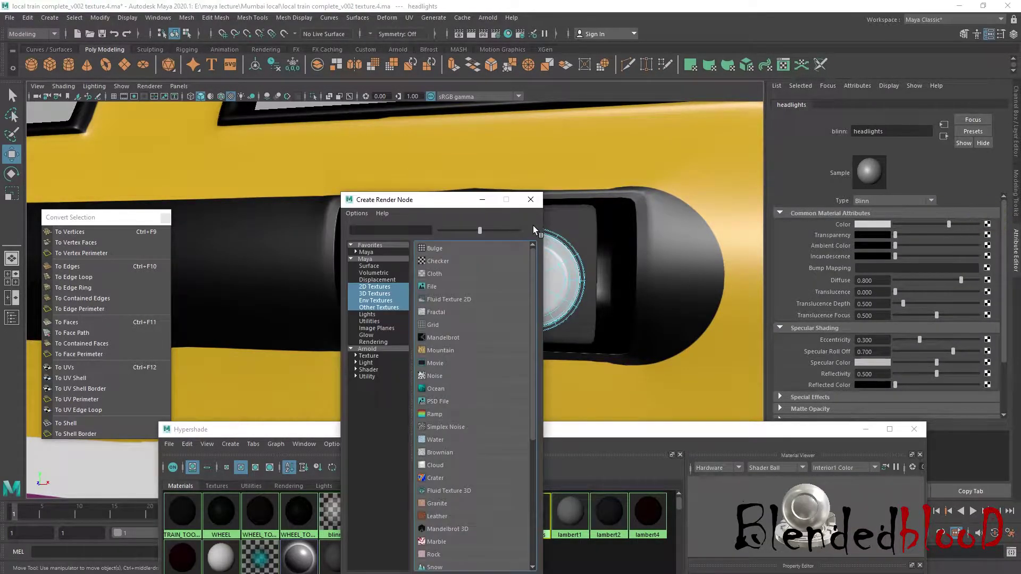
pyautogui.click(531, 199)
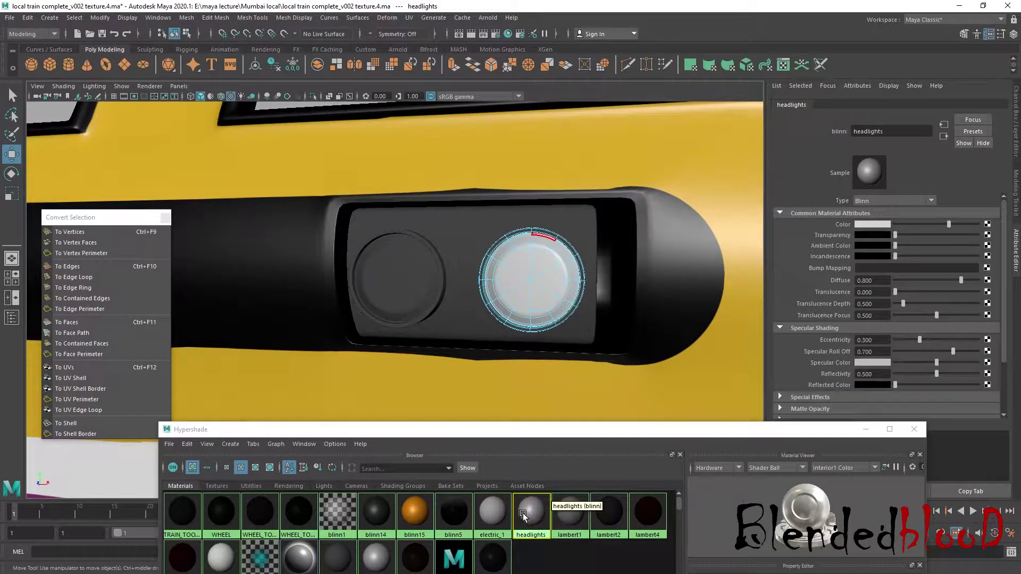
# Step: Map a new File texture to the colour of the headlights material
pyautogui.scroll(-10, 532, 319)
pyautogui.keyDown('alt'); pyautogui.moveTo(568, 313); pyautogui.dragTo(540, 327); pyautogui.keyUp('alt')
pyautogui.press('6')
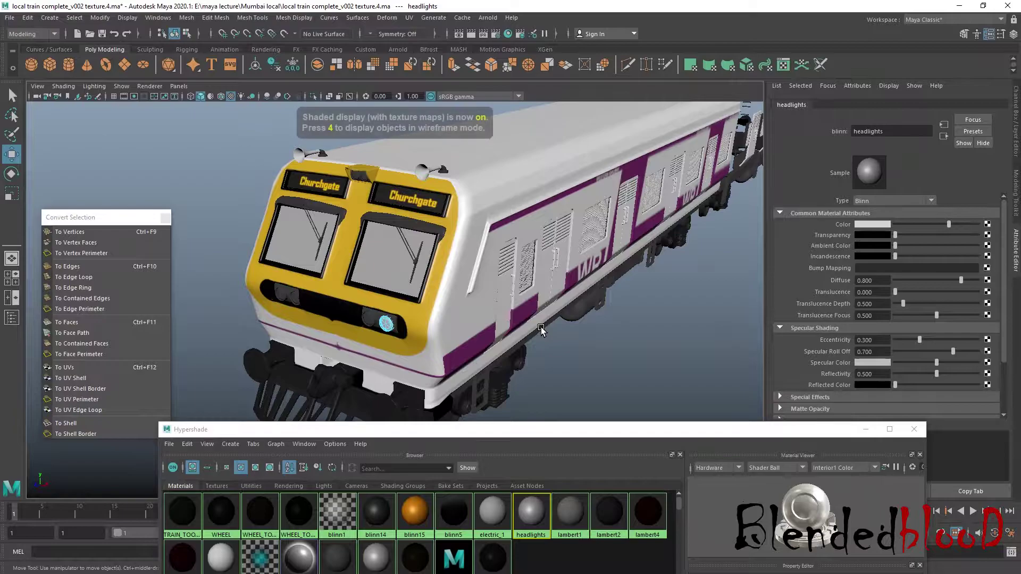
pyautogui.scroll(8, 457, 355)
pyautogui.scroll(4, 479, 349)
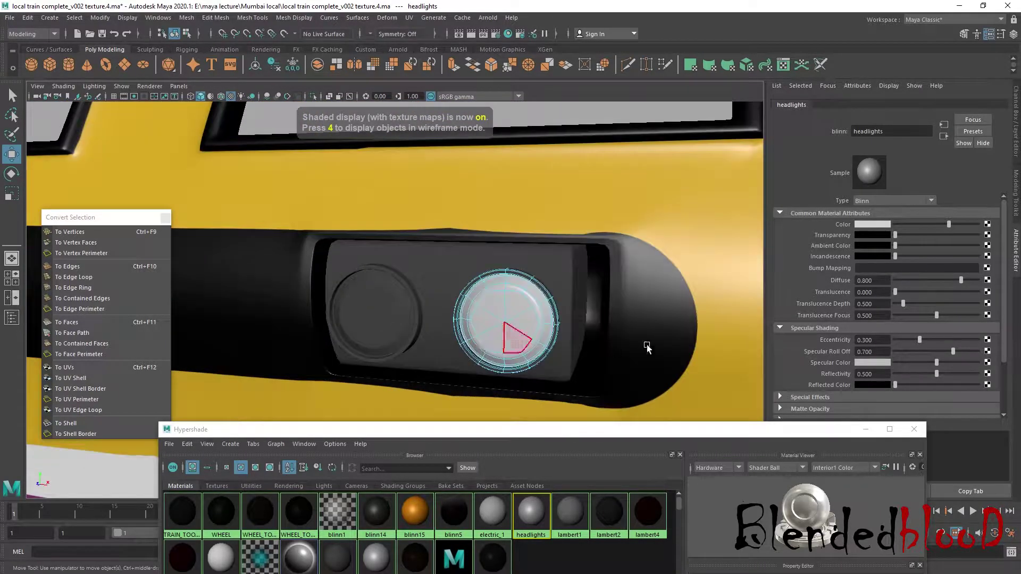
pyautogui.click(987, 225)
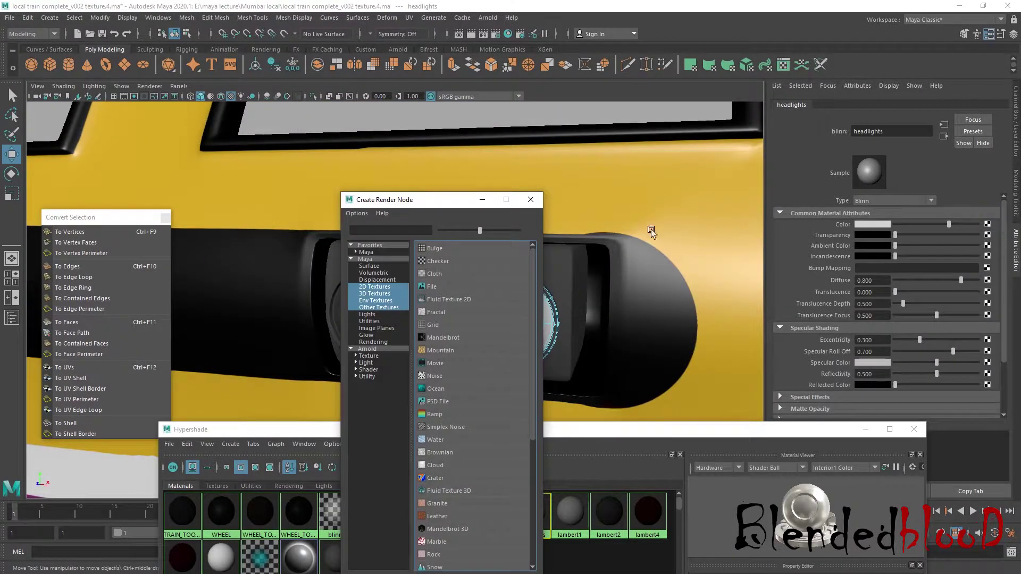
pyautogui.click(444, 291)
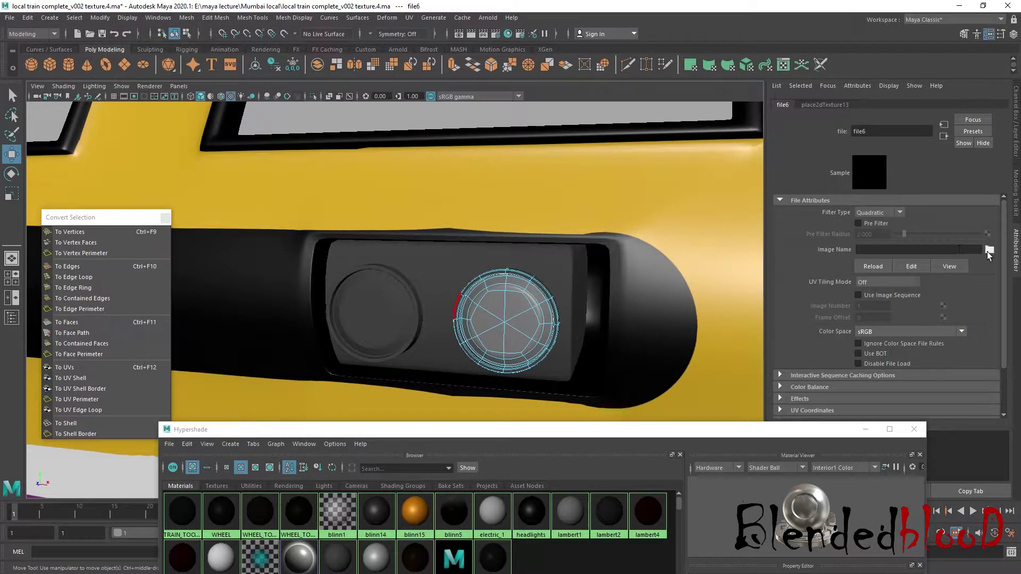
# Step: Set upd-31379_nt_xl.jpg from the texture folder as the image of the headlights colour texture
pyautogui.click(989, 251)
pyautogui.click(398, 234)
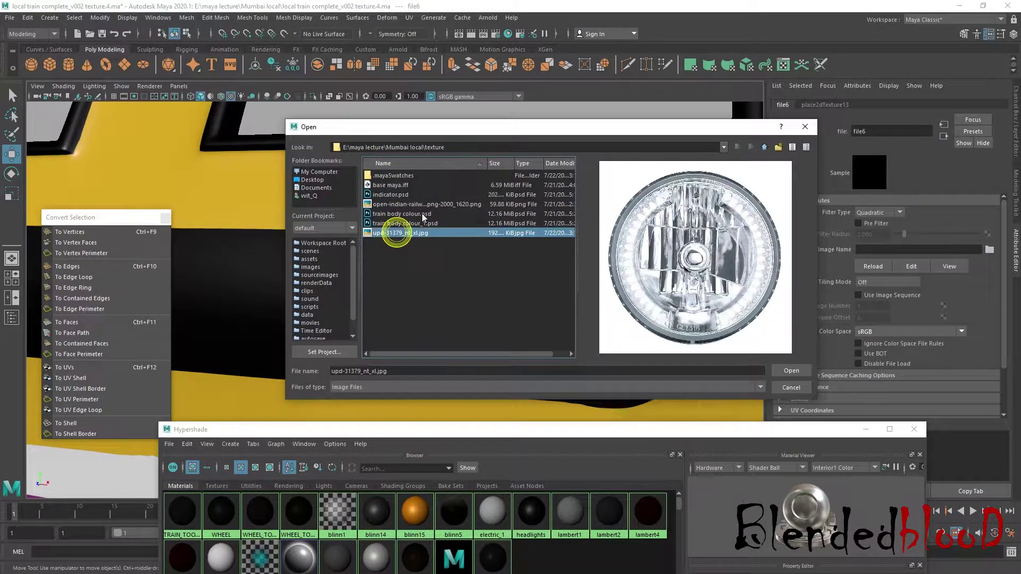
pyautogui.click(806, 373)
pyautogui.keyDown('alt'); pyautogui.moveTo(506, 303); pyautogui.dragTo(532, 326, button='middle'); pyautogui.keyUp('alt')
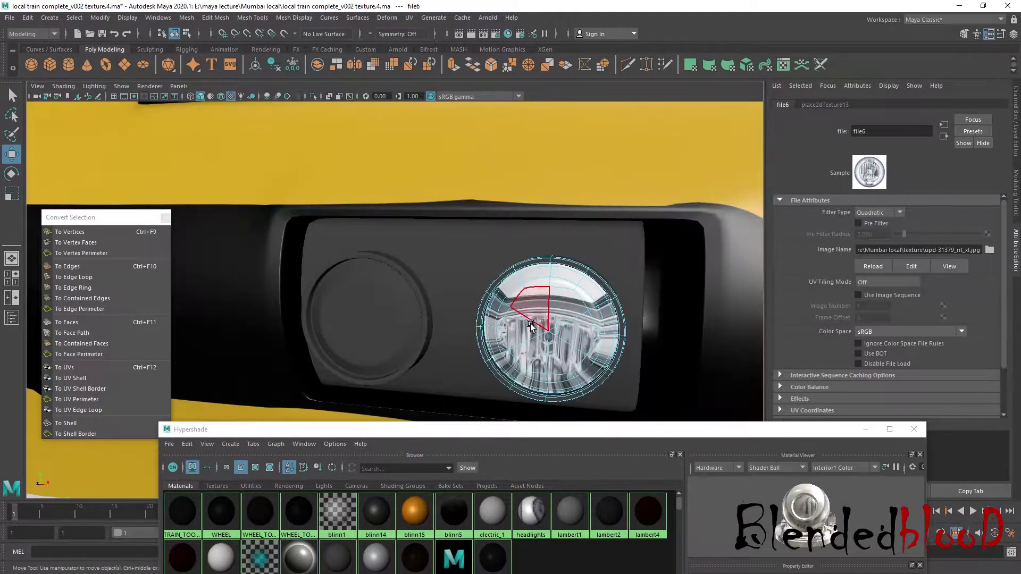
# Step: Select the faces that use the headlights material and show them up close in the front view
pyautogui.rightClick(529, 511)
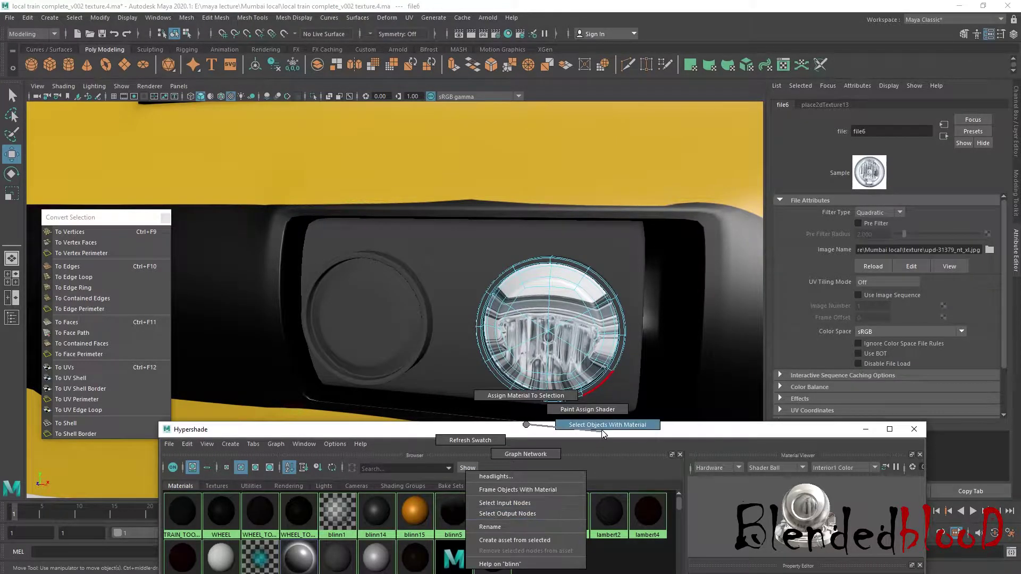
pyautogui.click(574, 425)
pyautogui.press('space')
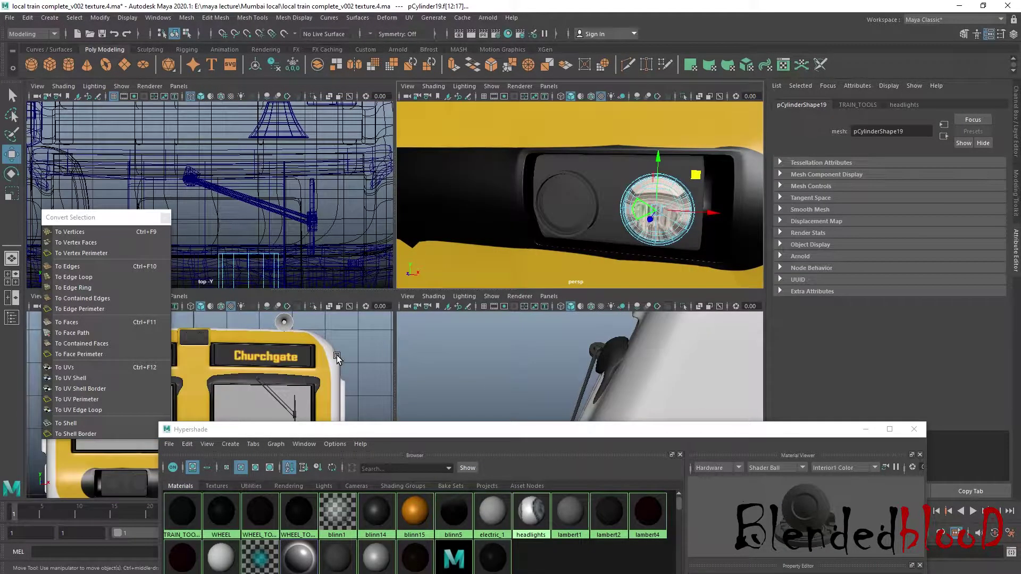
pyautogui.press('space')
pyautogui.scroll(-5, 450, 321)
pyautogui.scroll(5, 450, 321)
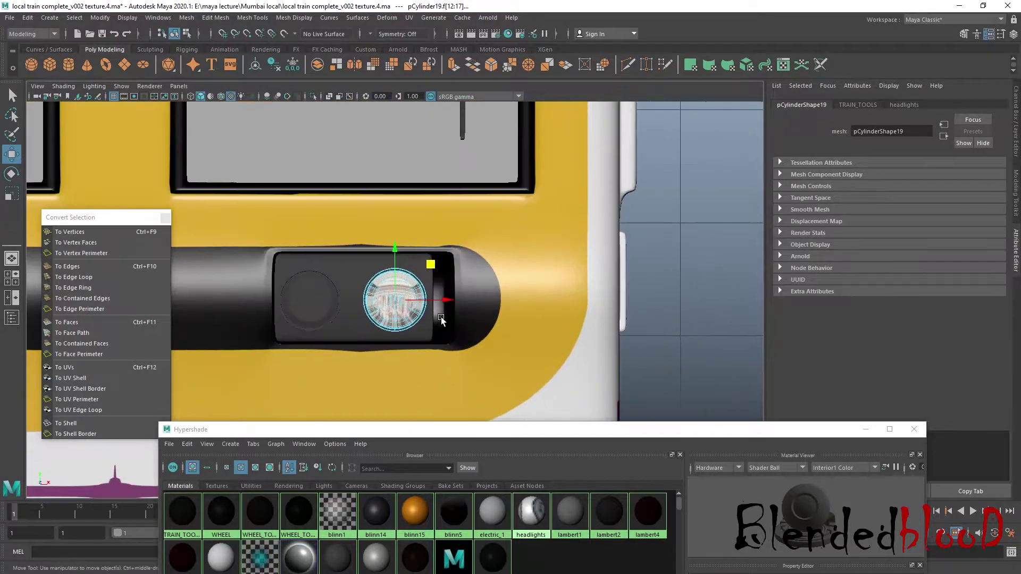
# Step: Open the UV Editor for the selected lens faces and set it beside the model so the whole headlight image shows
pyautogui.click(408, 17)
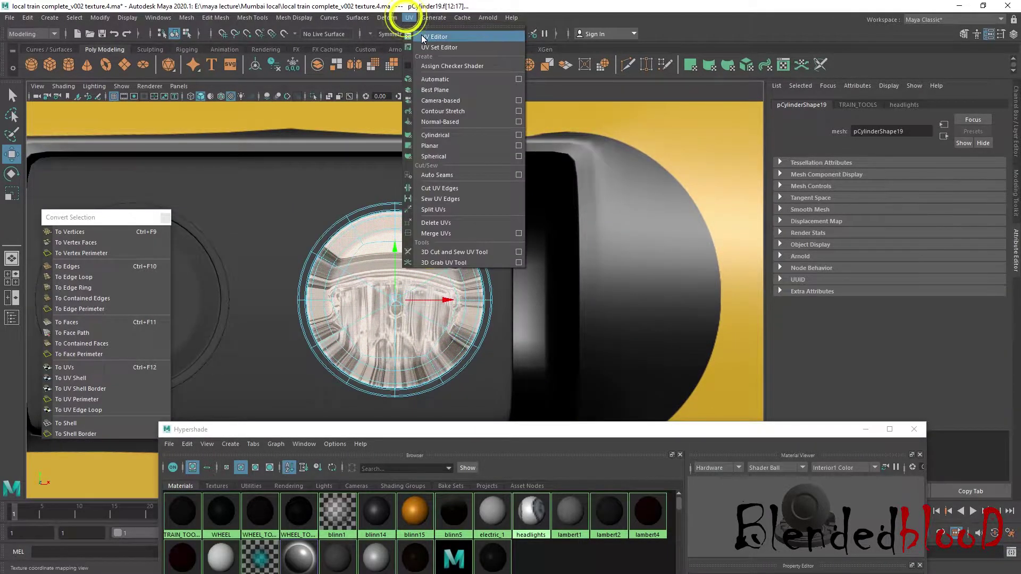
pyautogui.click(421, 34)
pyautogui.moveTo(494, 329); pyautogui.dragTo(664, 100)
pyautogui.scroll(-4, 771, 274)
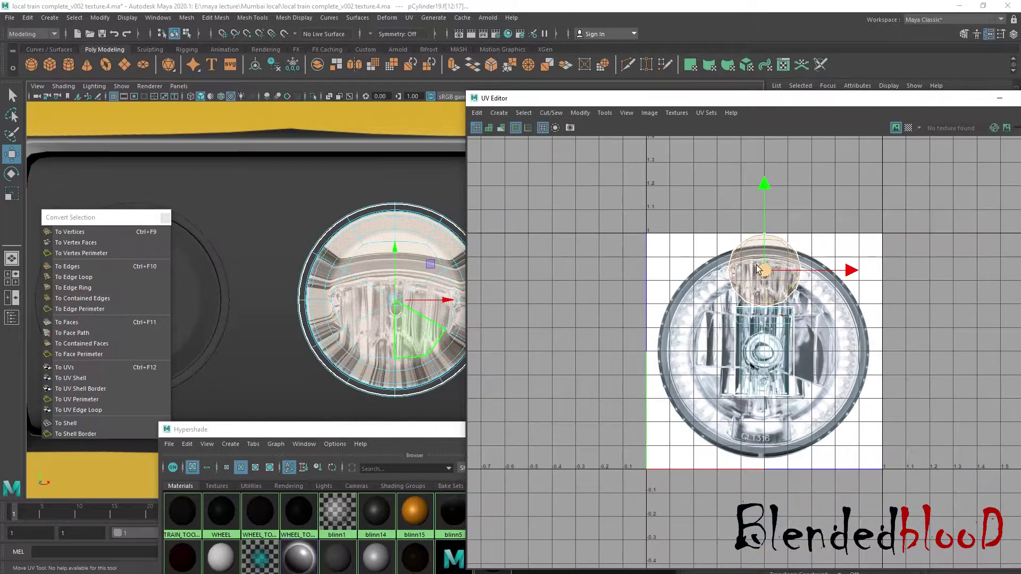
# Step: Create new UVs for the lens faces with a Camera-based projection from the front view
pyautogui.moveTo(771, 277); pyautogui.dragTo(765, 378)
pyautogui.hotkey('ctrl', 'z')
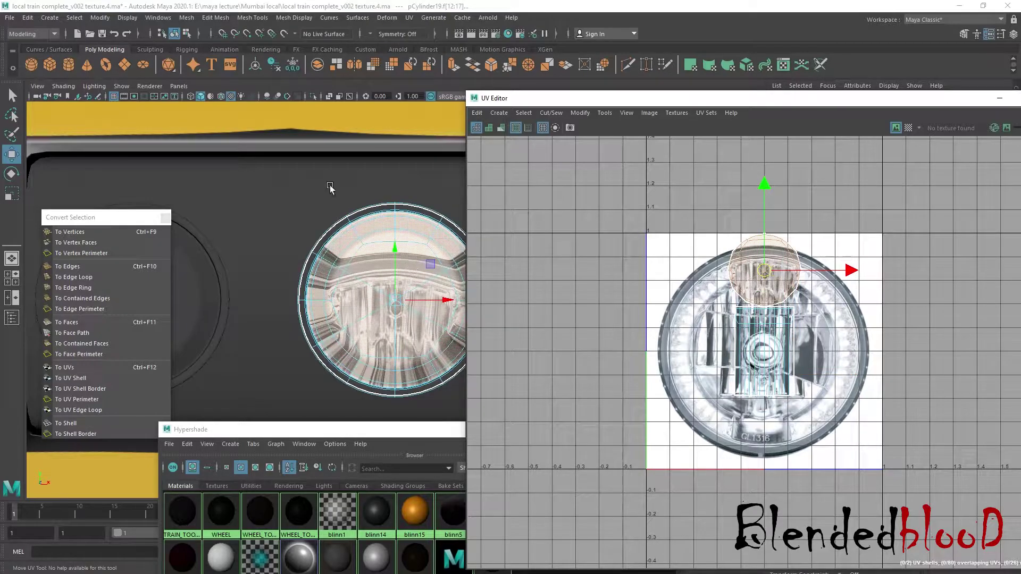
pyautogui.click(409, 18)
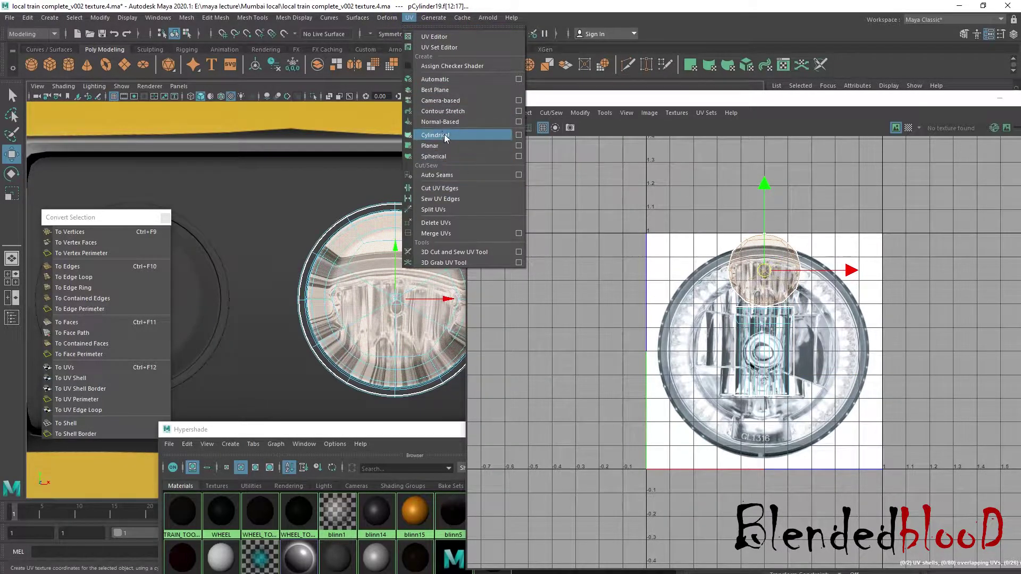
pyautogui.click(449, 101)
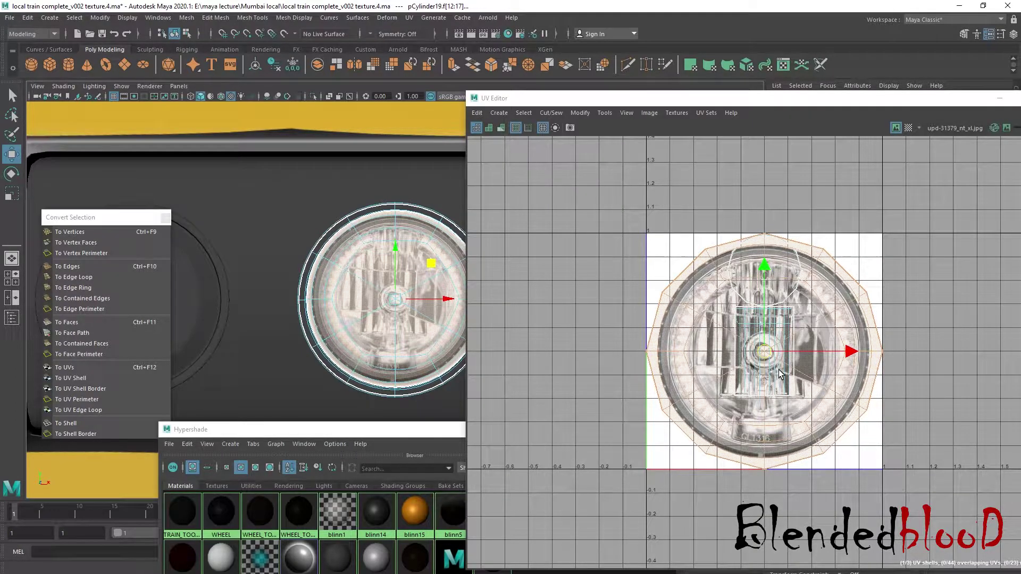
# Step: Scale the lens UV shell down to the round outline of the headlight image and close the UV Editor
pyautogui.press('r')
pyautogui.moveTo(763, 355); pyautogui.dragTo(757, 351)
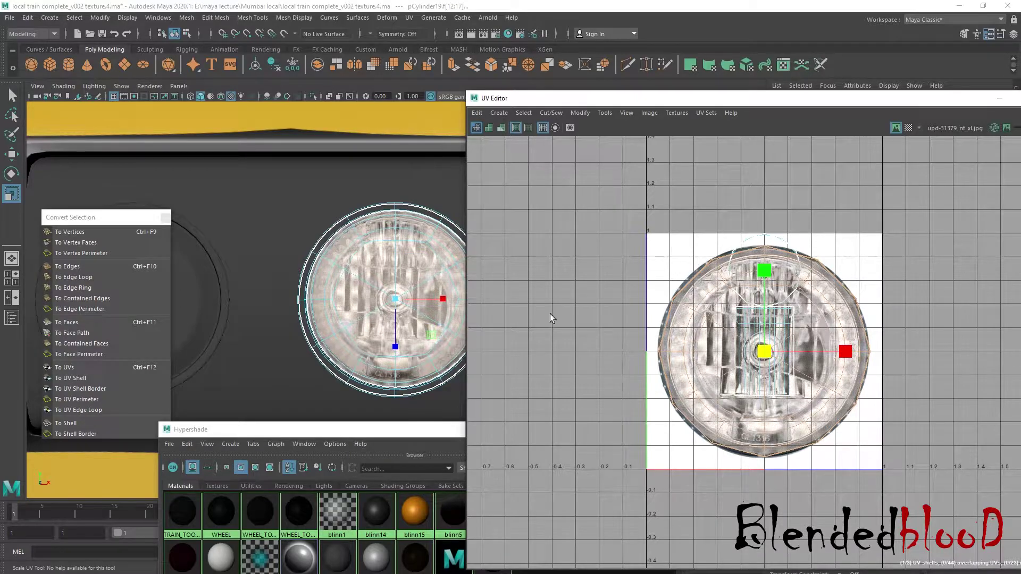
pyautogui.press('w')
pyautogui.moveTo(920, 103); pyautogui.dragTo(674, 245)
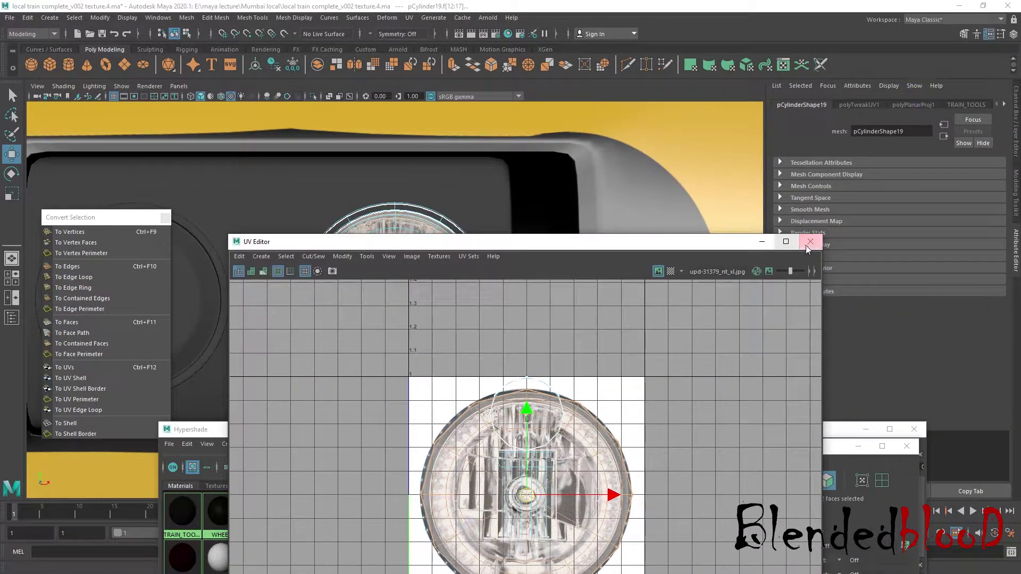
pyautogui.click(782, 250)
# Step: Leave face selection on the headlight, deselect it and show it up close in the perspective view
pyautogui.moveTo(419, 272); pyautogui.dragTo(475, 245, button='right')
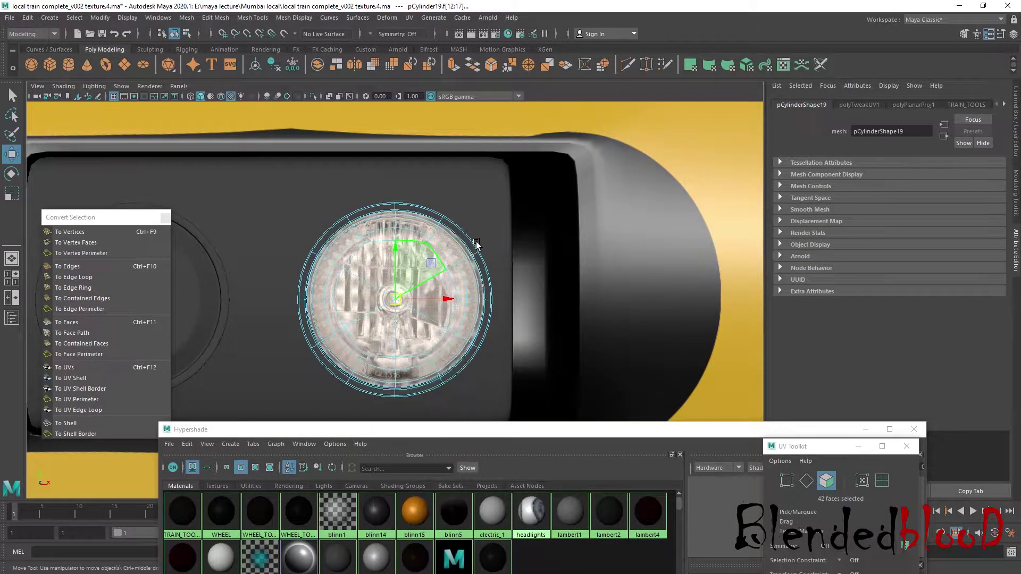
pyautogui.scroll(-10, 472, 255)
pyautogui.click(472, 256)
pyautogui.scroll(6, 465, 300)
pyautogui.press('space')
pyautogui.press('space')
pyautogui.keyDown('alt'); pyautogui.moveTo(620, 258); pyautogui.dragTo(593, 255); pyautogui.keyUp('alt')
pyautogui.keyDown('alt'); pyautogui.moveTo(459, 272); pyautogui.dragTo(532, 280); pyautogui.keyUp('alt')
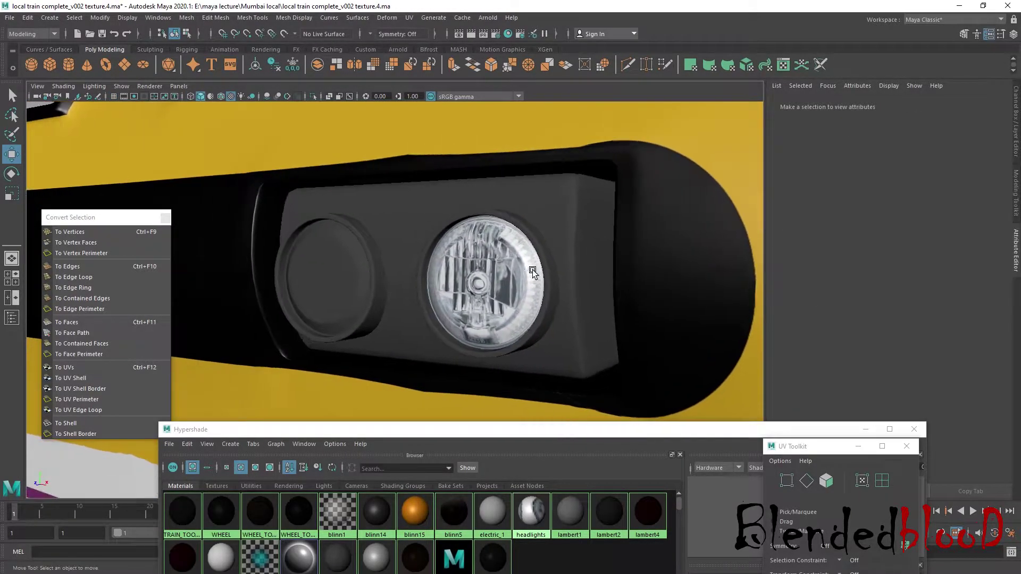
# Step: Examine the textured headlight up close and against the whole train front from several angles
pyautogui.click(532, 281)
pyautogui.scroll(-5, 517, 278)
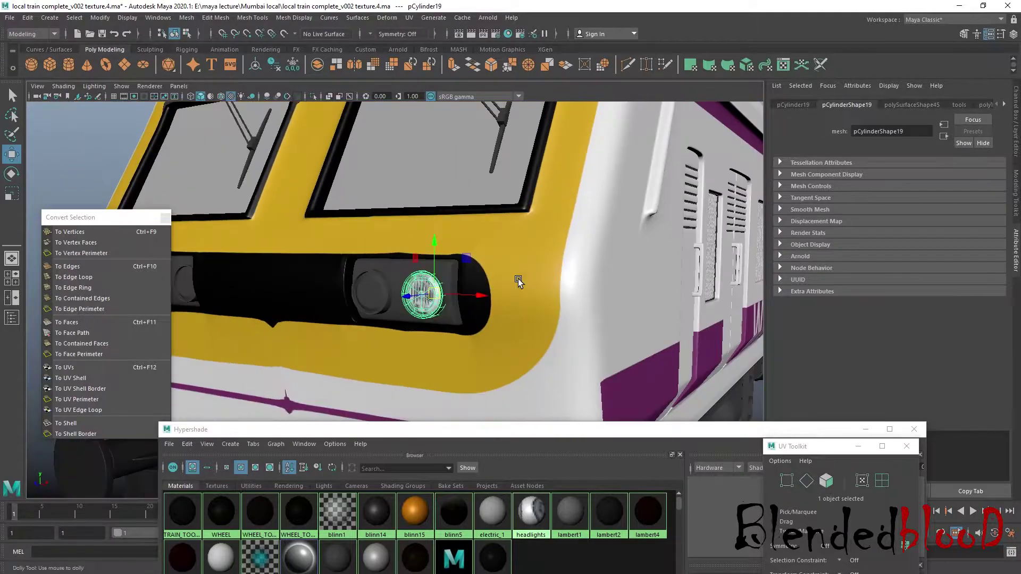
pyautogui.scroll(4, 459, 294)
pyautogui.scroll(2, 460, 294)
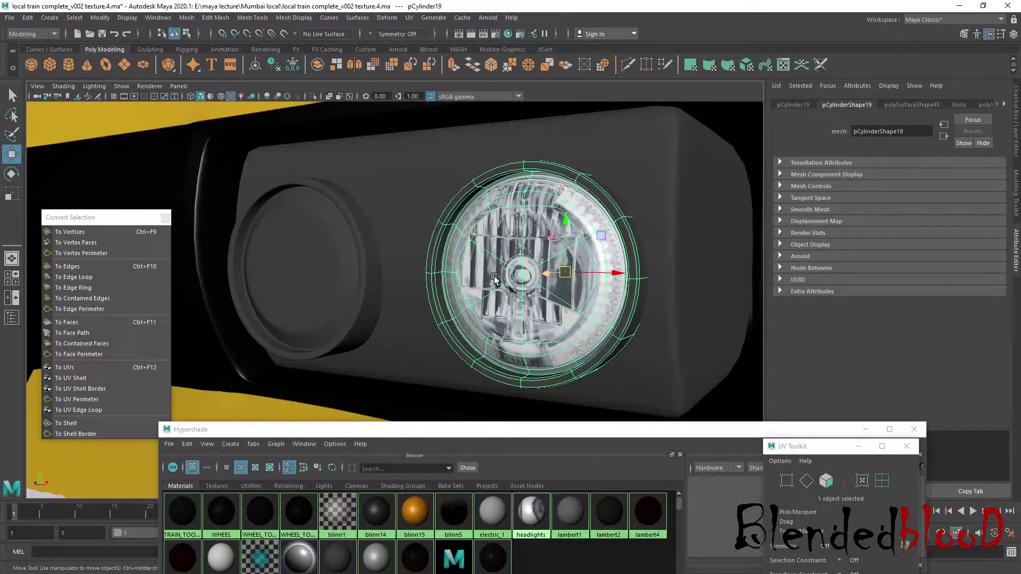
pyautogui.scroll(-5, 468, 287)
pyautogui.scroll(3, 415, 283)
pyautogui.scroll(1, 415, 283)
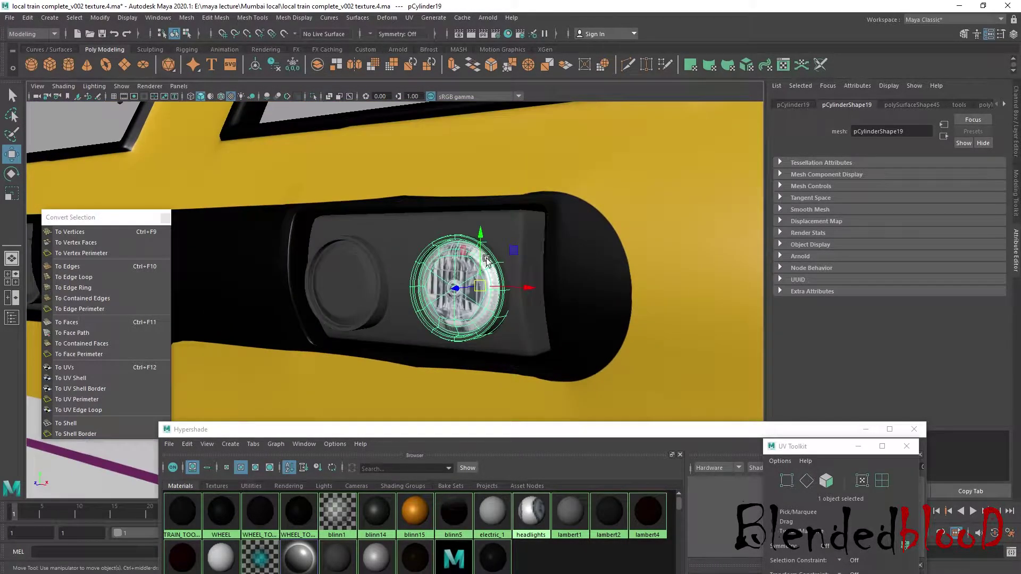
pyautogui.scroll(2, 490, 253)
pyautogui.click(538, 247)
pyautogui.click(506, 320)
pyautogui.scroll(-6, 471, 337)
pyautogui.keyDown('alt'); pyautogui.moveTo(468, 337); pyautogui.dragTo(513, 339); pyautogui.keyUp('alt')
pyautogui.click(666, 331)
pyautogui.keyDown('alt'); pyautogui.moveTo(684, 324); pyautogui.dragTo(620, 335); pyautogui.keyUp('alt')
pyautogui.keyDown('alt'); pyautogui.moveTo(473, 311); pyautogui.dragTo(528, 325); pyautogui.keyUp('alt')
pyautogui.keyDown('alt'); pyautogui.moveTo(528, 325); pyautogui.dragTo(587, 311, button='middle'); pyautogui.keyUp('alt')
pyautogui.scroll(3, 587, 310)
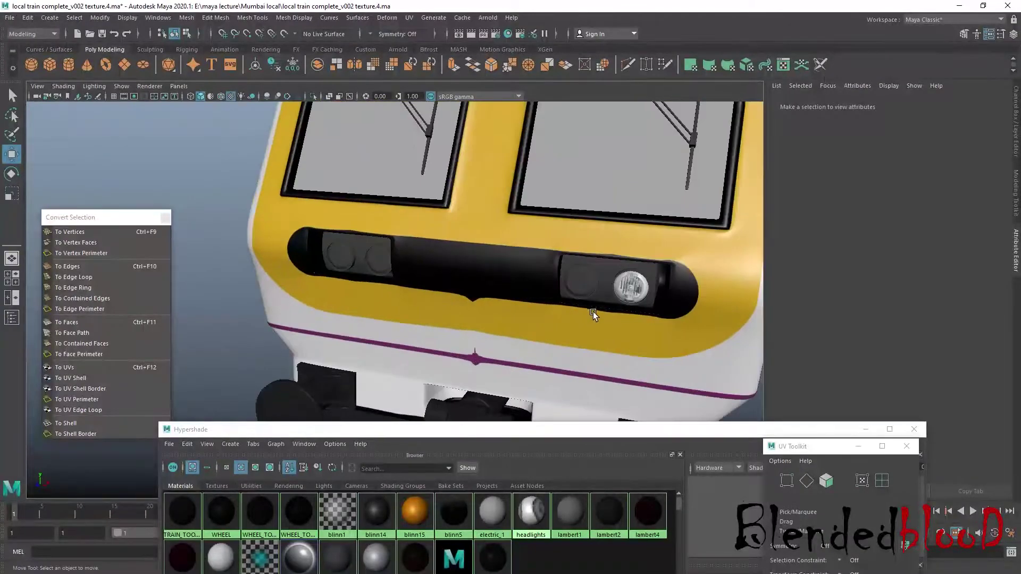
# Step: Delete the three untextured headlights from the two lower lamp housings in the front view
pyautogui.click(621, 281)
pyautogui.press('space')
pyautogui.press('space')
pyautogui.keyDown('alt'); pyautogui.moveTo(488, 323); pyautogui.dragTo(615, 314, button='middle'); pyautogui.keyUp('alt')
pyautogui.scroll(2, 665, 319)
pyautogui.scroll(-8, 615, 314)
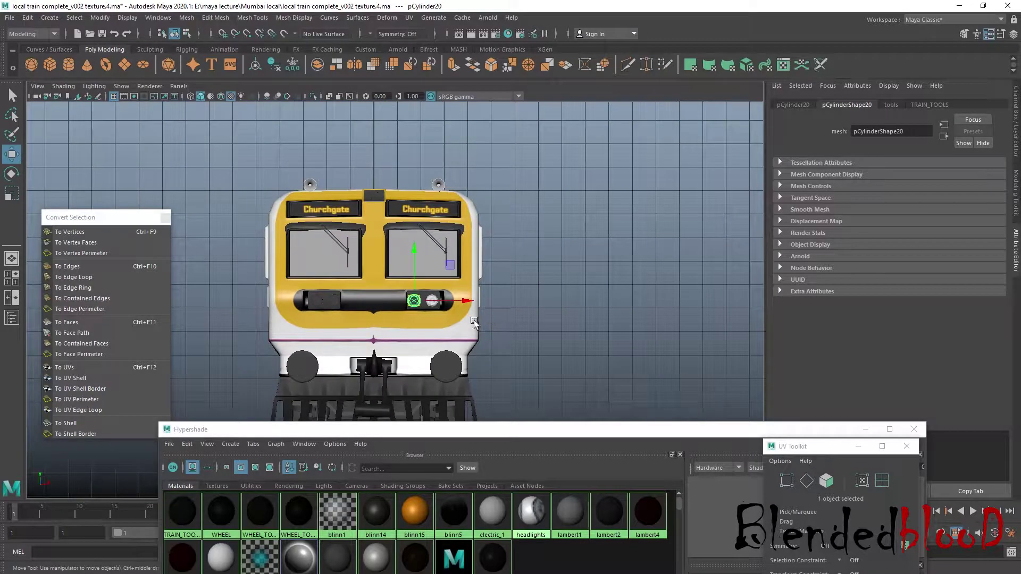
pyautogui.click(489, 313)
pyautogui.click(335, 304)
pyautogui.scroll(4, 318, 319)
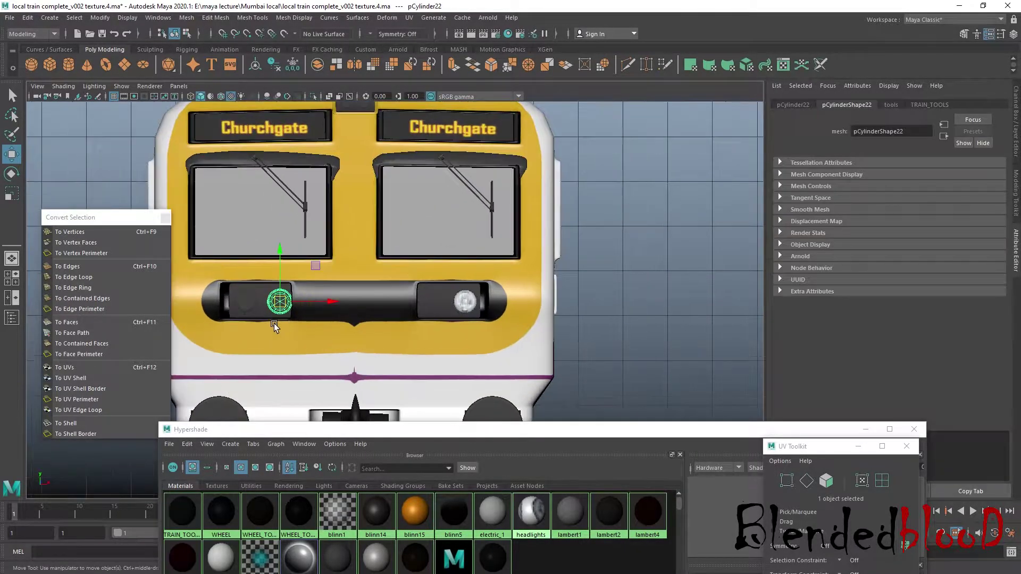
pyautogui.click(257, 312)
# Step: Duplicate the textured headlight and place the copy beside it in the inner half of the same lamp housing
pyautogui.click(463, 302)
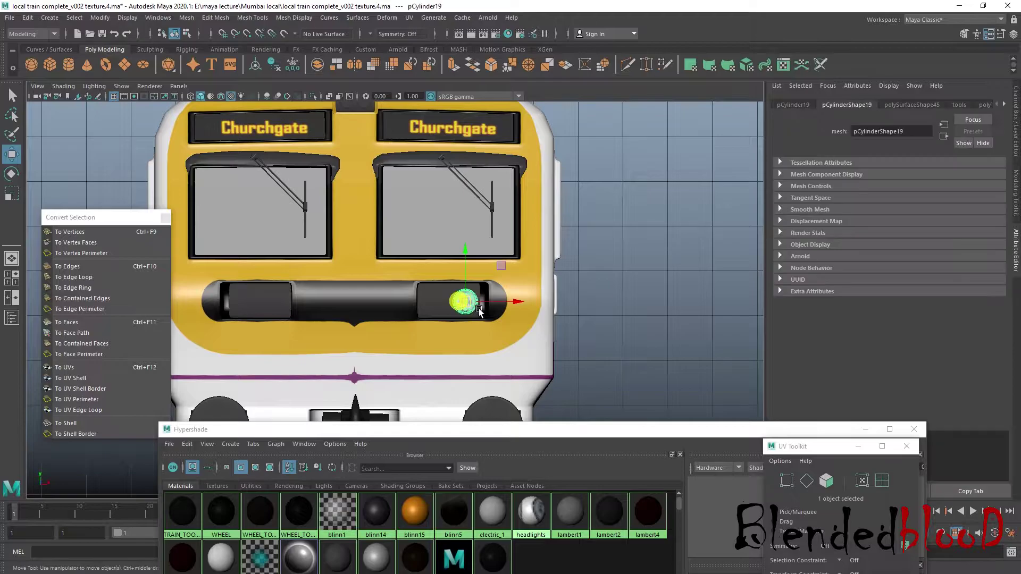
pyautogui.scroll(2, 564, 325)
pyautogui.moveTo(570, 306); pyautogui.dragTo(515, 329)
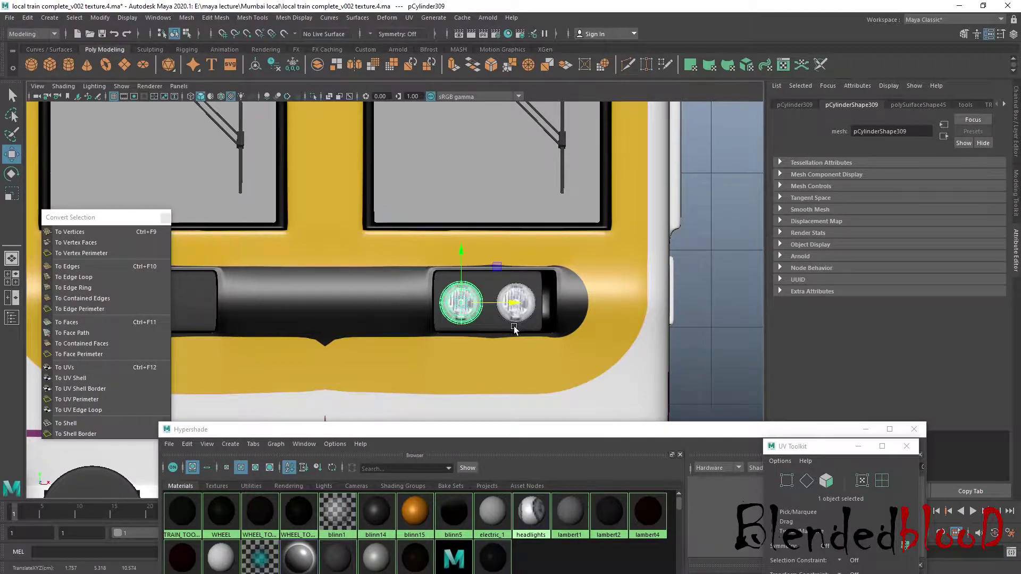
pyautogui.scroll(-5, 535, 321)
pyautogui.keyDown('alt'); pyautogui.moveTo(535, 320); pyautogui.dragTo(576, 334, button='middle'); pyautogui.keyUp('alt')
pyautogui.scroll(3, 575, 336)
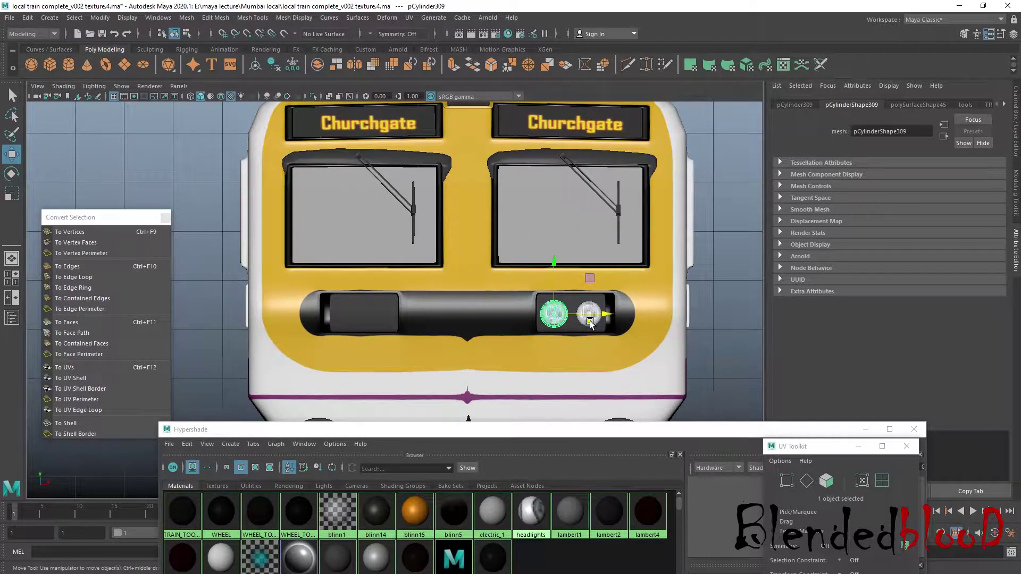
# Step: Duplicate the pair of textured headlights and move the copies across into the empty lower lamp housing
pyautogui.click(590, 318)
pyautogui.hotkey('ctrl', 'd')
pyautogui.moveTo(634, 319); pyautogui.dragTo(434, 319)
pyautogui.scroll(-3, 434, 316)
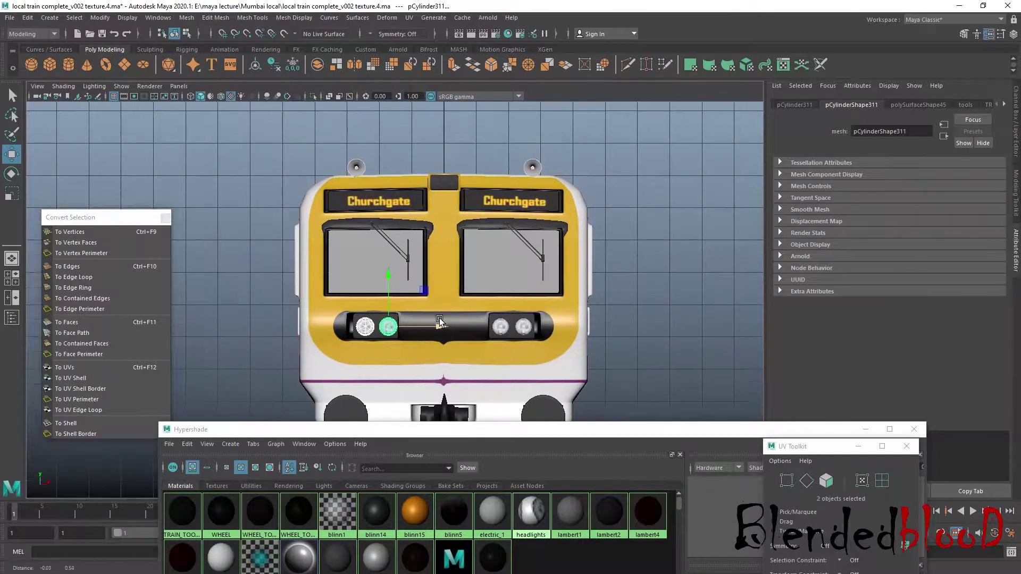
# Step: Duplicate the left headlight pair and move the copies up to the roof lamp housing between the destination boards
pyautogui.scroll(2, 440, 325)
pyautogui.keyDown('alt'); pyautogui.moveTo(539, 232); pyautogui.dragTo(530, 265, button='middle'); pyautogui.keyUp('alt')
pyautogui.moveTo(377, 356); pyautogui.dragTo(521, 194)
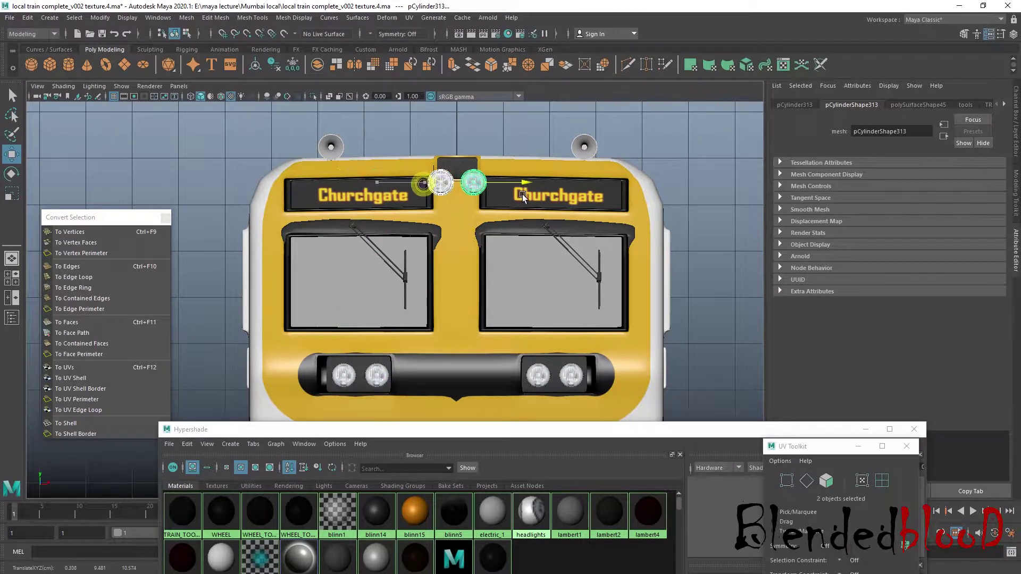
pyautogui.scroll(3, 522, 196)
pyautogui.keyDown('alt'); pyautogui.moveTo(522, 195); pyautogui.dragTo(486, 382, button='middle'); pyautogui.keyUp('alt')
pyautogui.scroll(4, 522, 360)
pyautogui.scroll(2, 522, 360)
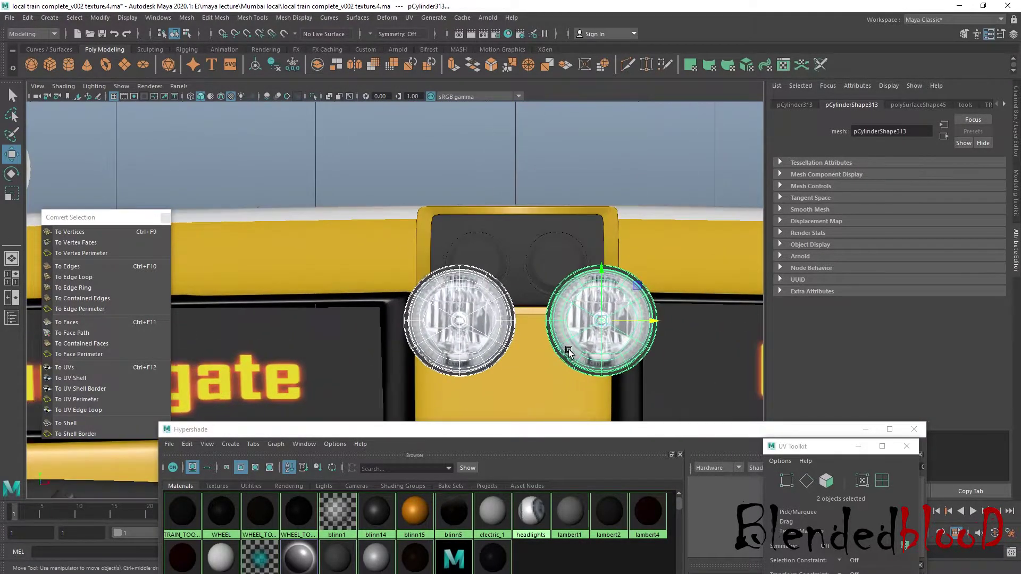
# Step: Delete the left headlight copy at the roof housing together with the plain left roof lamp
pyautogui.press('r')
pyautogui.click(493, 317)
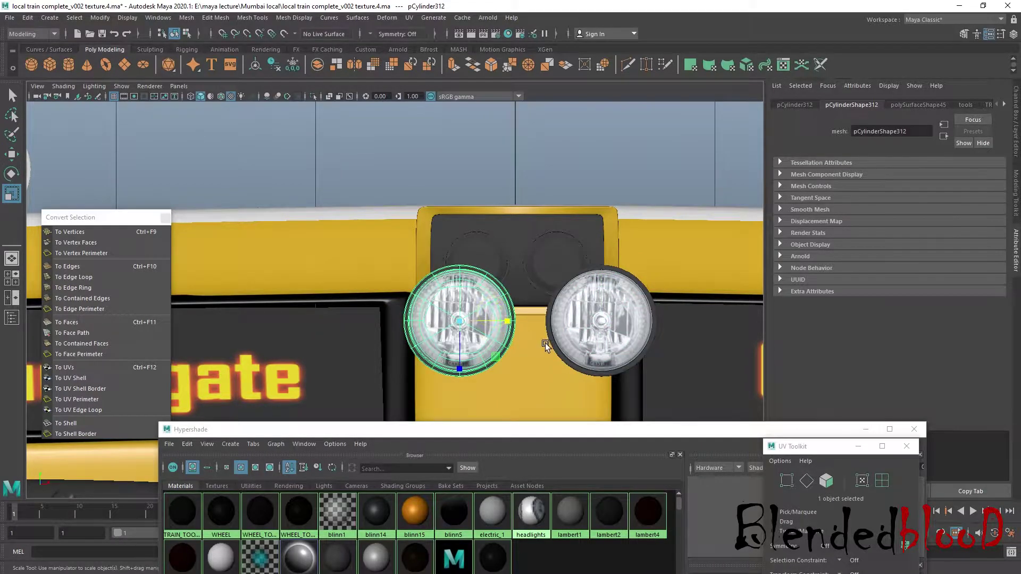
pyautogui.press('Delete')
# Step: Scale the remaining headlight copy down and align it over the plain right roof lamp in wireframe display
pyautogui.click(604, 334)
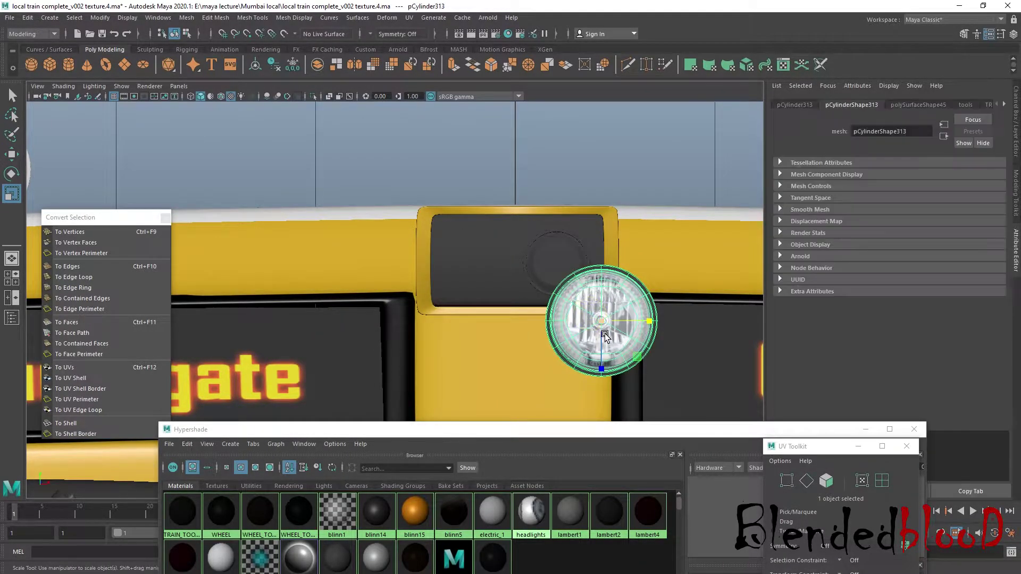
pyautogui.moveTo(601, 320); pyautogui.dragTo(578, 311)
pyautogui.press('4')
pyautogui.press('w')
pyautogui.moveTo(603, 320); pyautogui.dragTo(576, 285)
pyautogui.press('r')
pyautogui.press('w')
pyautogui.click(622, 166)
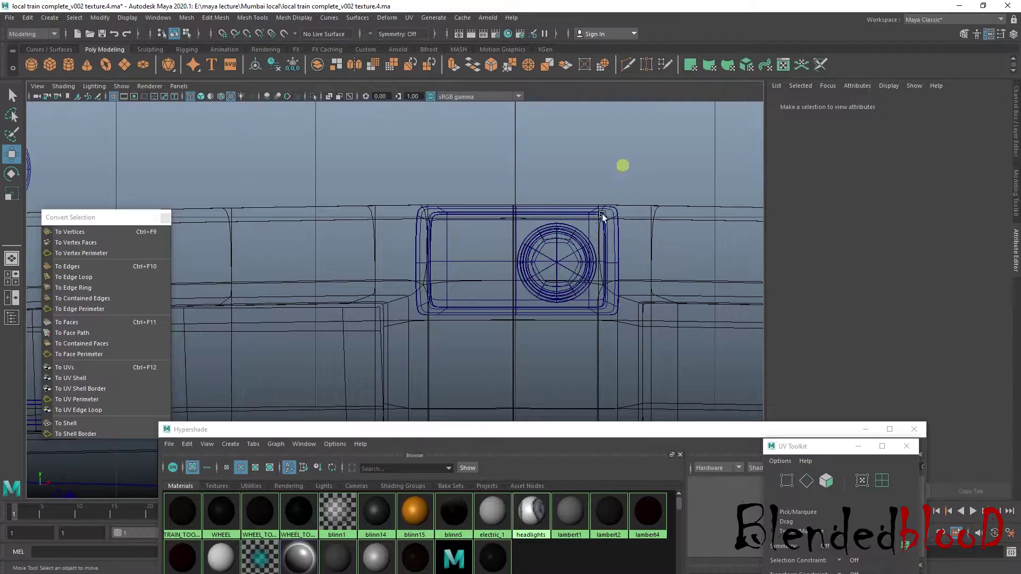
# Step: Delete the plain roof lamp behind the textured copy and restore the textured display in the perspective view
pyautogui.click(573, 245)
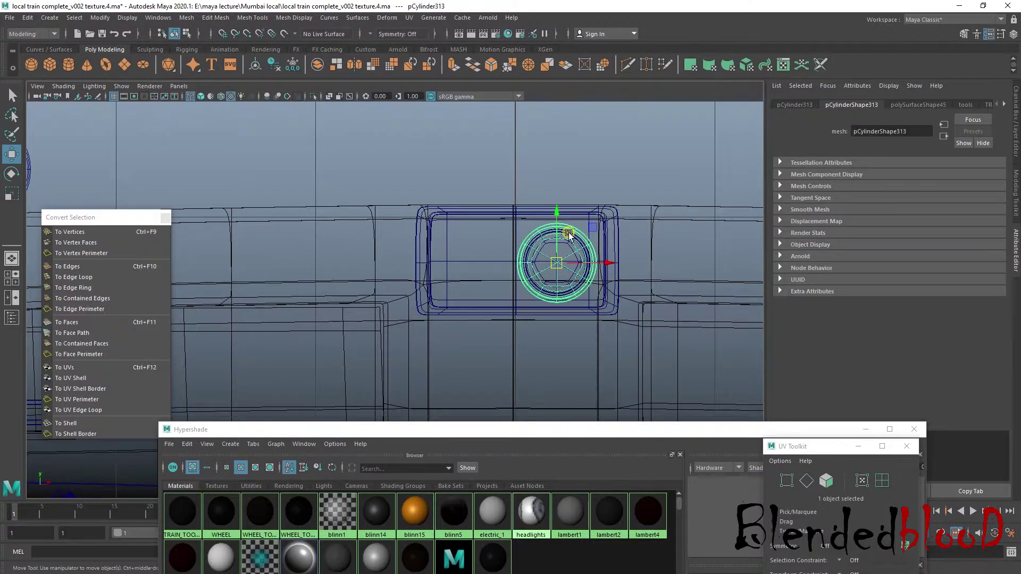
pyautogui.scroll(3, 572, 236)
pyautogui.click(621, 229)
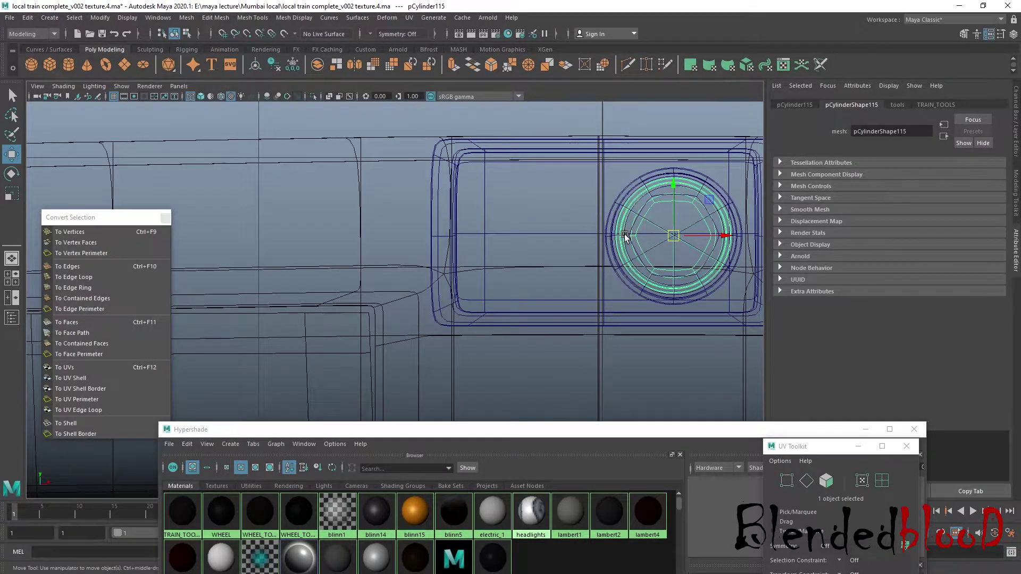
pyautogui.click(623, 260)
pyautogui.press('6')
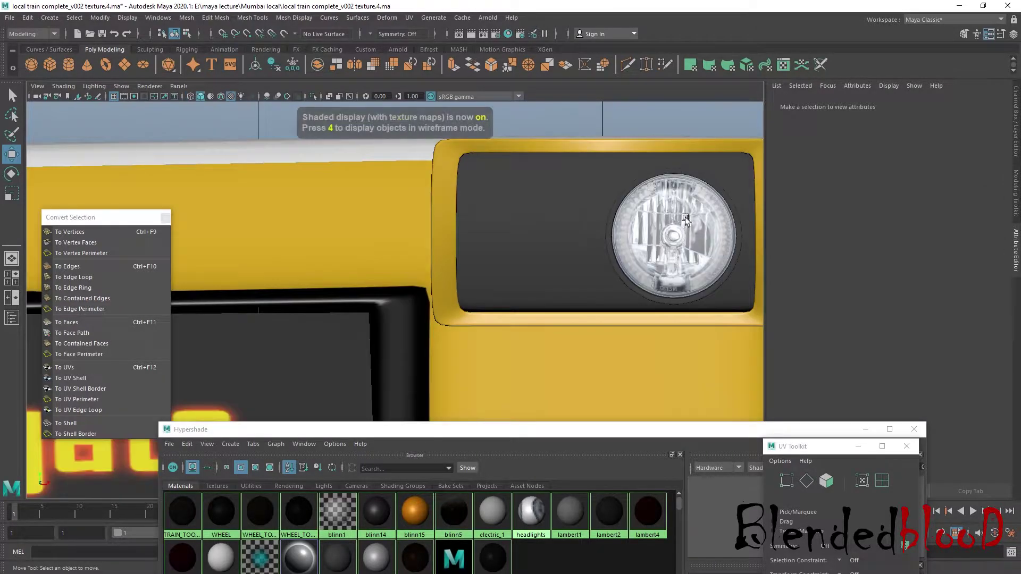
pyautogui.press('space')
pyautogui.press('space')
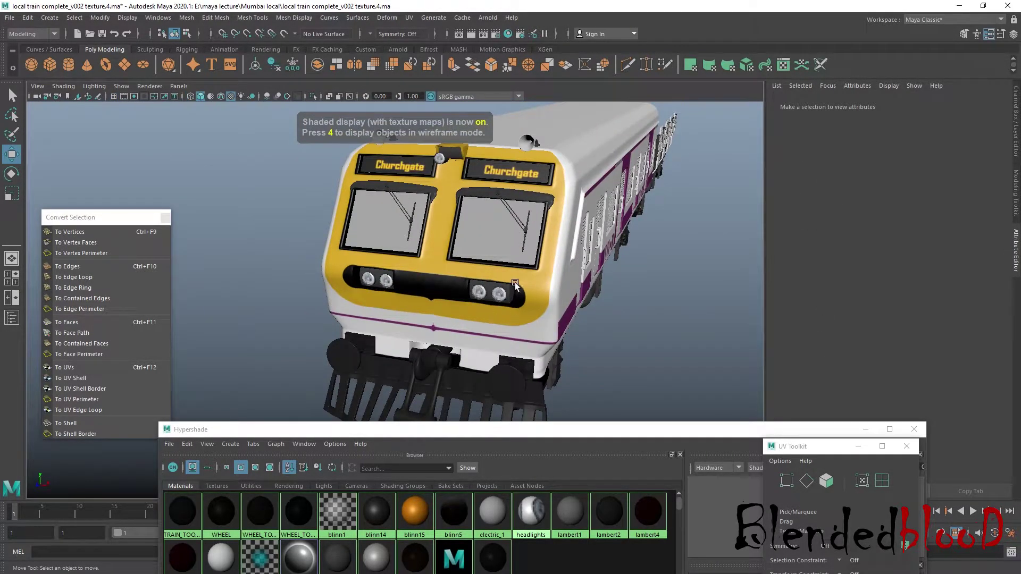
# Step: Push the roof headlight back into its housing and raise it slightly to centre it vertically
pyautogui.scroll(6, 503, 190)
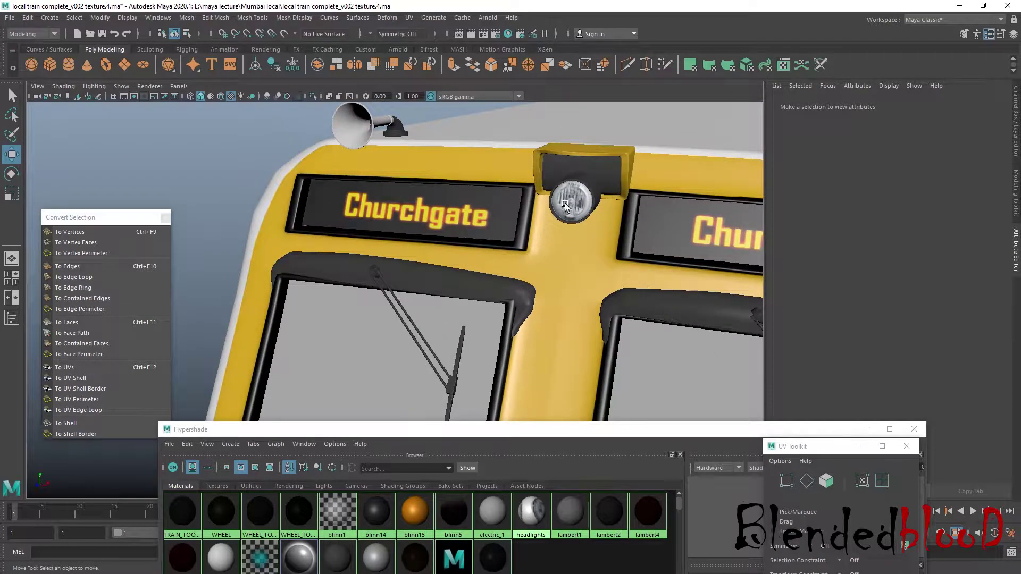
pyautogui.click(573, 215)
pyautogui.keyDown('alt'); pyautogui.moveTo(573, 216); pyautogui.dragTo(563, 327); pyautogui.keyUp('alt')
pyautogui.scroll(3, 565, 311)
pyautogui.scroll(-4, 526, 333)
pyautogui.press('f')
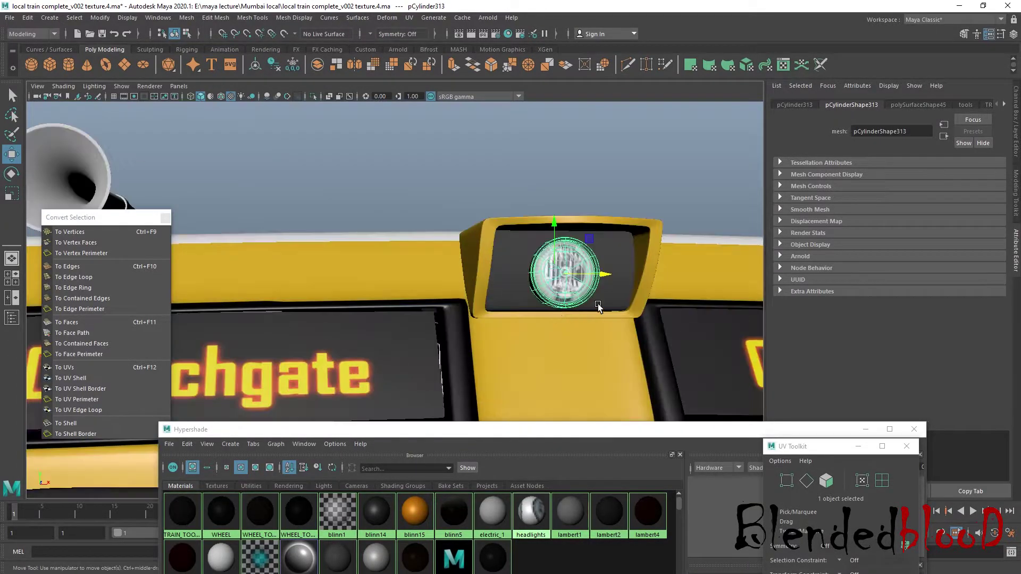
pyautogui.moveTo(494, 292); pyautogui.dragTo(540, 308)
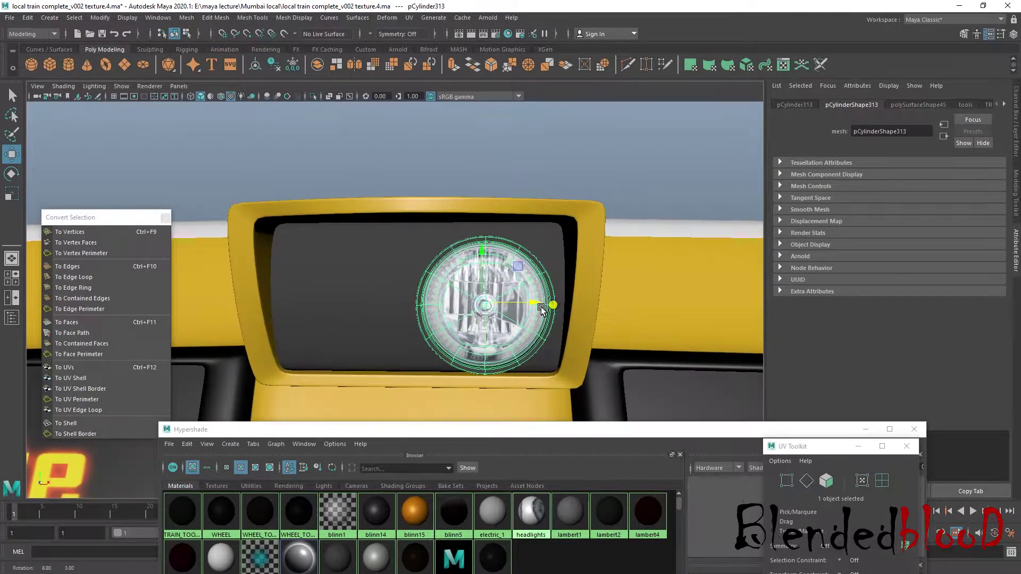
pyautogui.moveTo(481, 257); pyautogui.dragTo(480, 253)
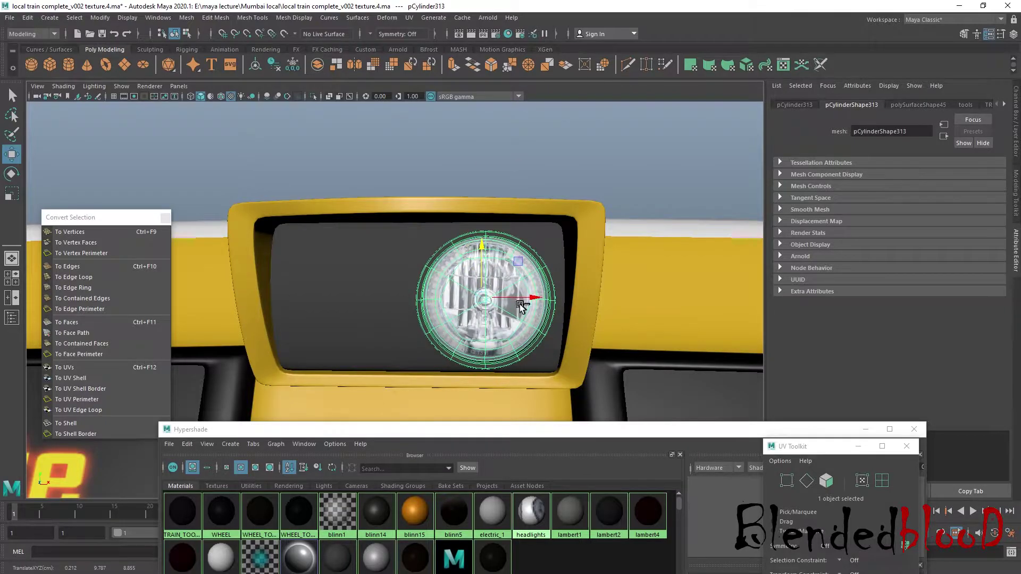
# Step: Duplicate the roof headlight, place the copy in the left half of the housing and deselect it
pyautogui.moveTo(534, 300); pyautogui.dragTo(426, 305)
pyautogui.scroll(-3, 420, 303)
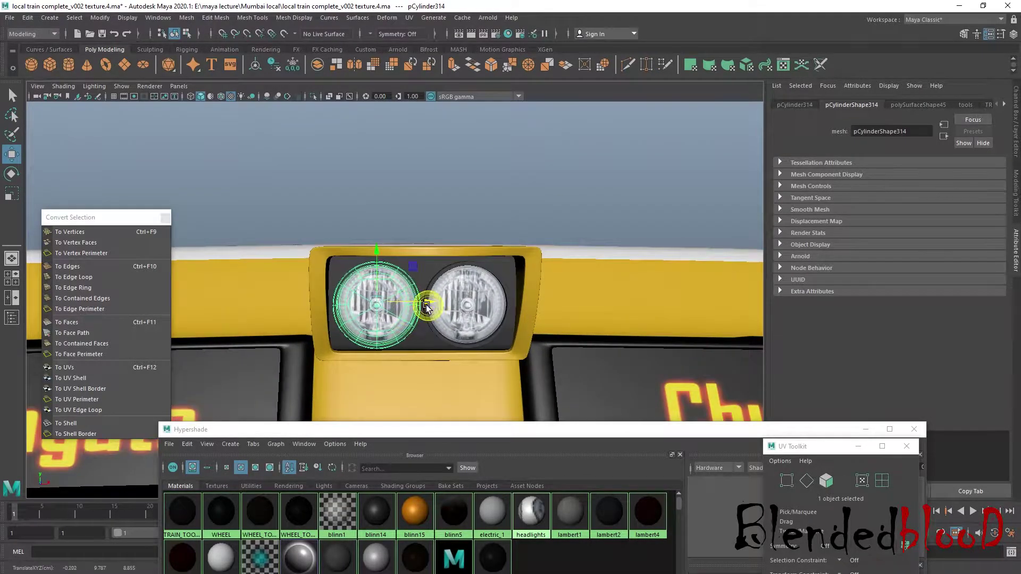
pyautogui.scroll(-3, 506, 156)
pyautogui.click(506, 155)
pyautogui.scroll(-6, 508, 158)
pyautogui.keyDown('alt'); pyautogui.moveTo(549, 249); pyautogui.dragTo(456, 293); pyautogui.keyUp('alt')
pyautogui.scroll(-5, 500, 259)
pyautogui.scroll(-3, 501, 269)
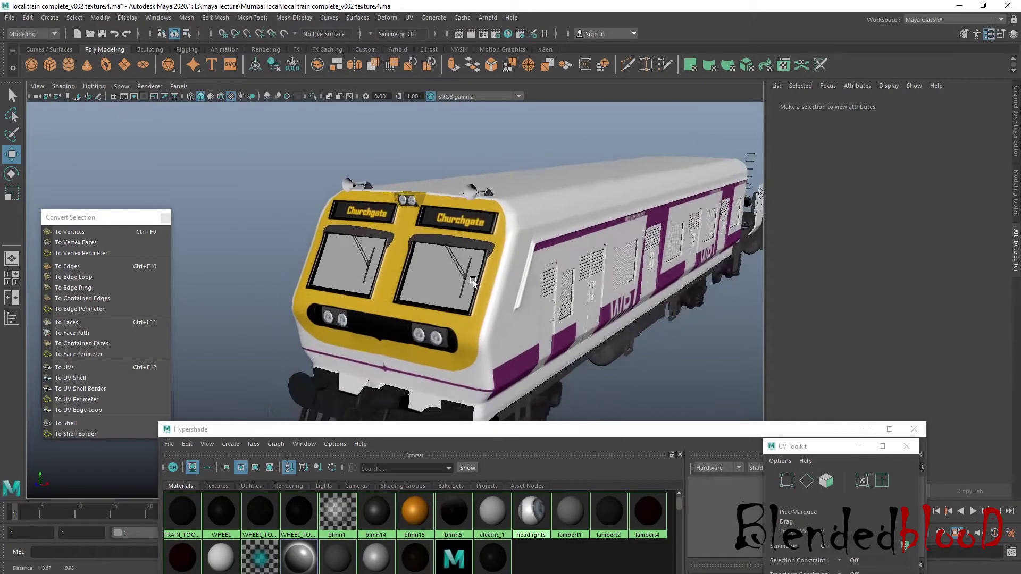
pyautogui.scroll(3, 467, 282)
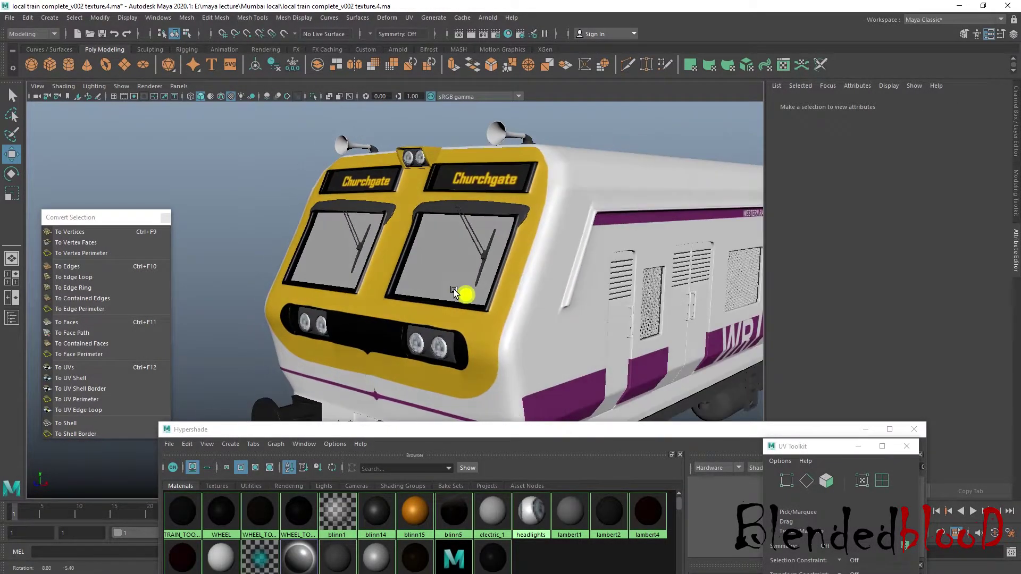
# Step: Switch to File Explorer, go to the Mumbai local folder and view the reference photo of the yellow-fronted train
pyautogui.scroll(-3, 421, 332)
pyautogui.keyDown('alt'); pyautogui.moveTo(421, 333); pyautogui.dragTo(444, 304); pyautogui.keyUp('alt')
pyautogui.scroll(2, 445, 304)
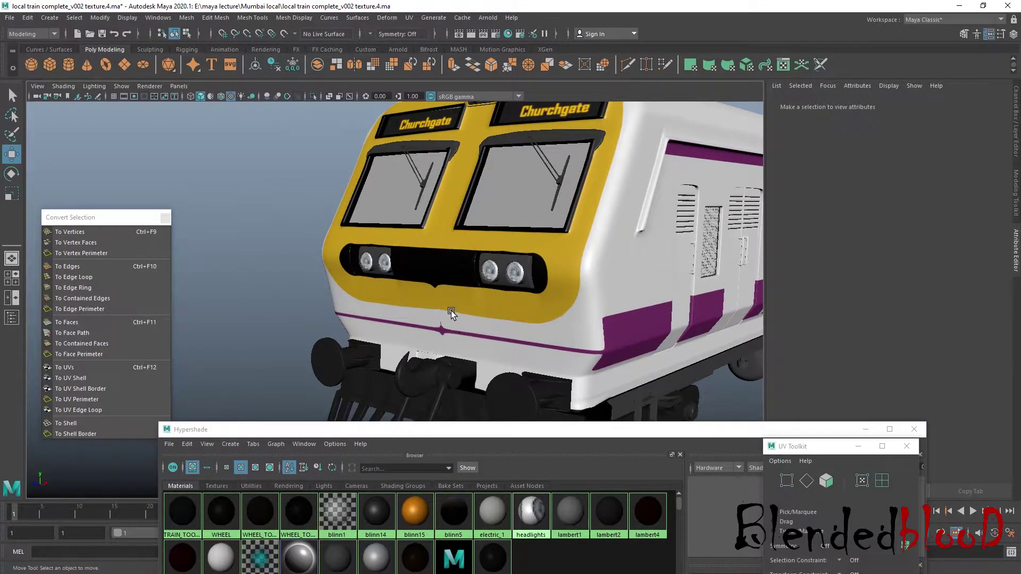
pyautogui.scroll(-2, 451, 310)
pyautogui.press('super')
pyautogui.click(613, 568)
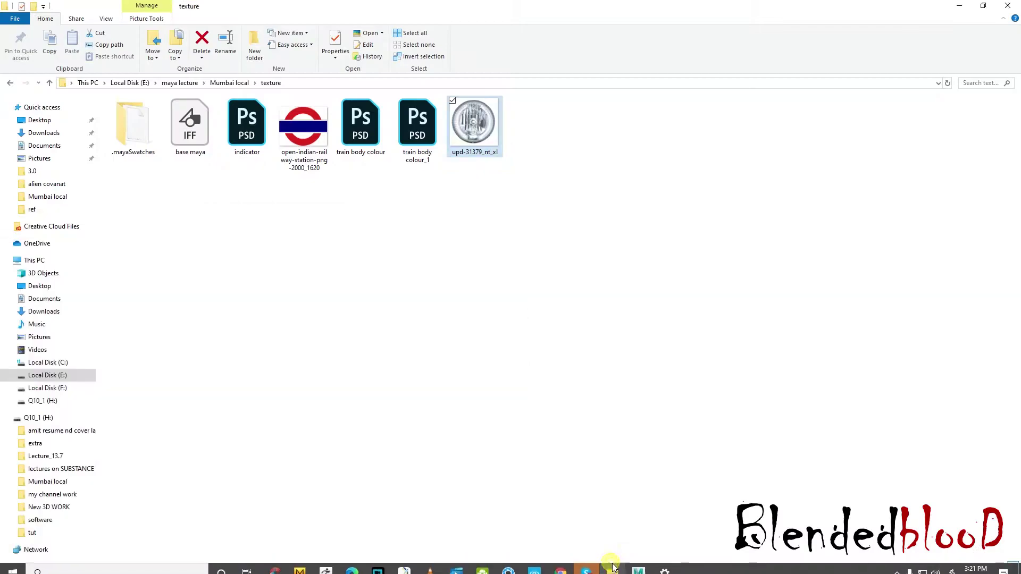
pyautogui.click(234, 83)
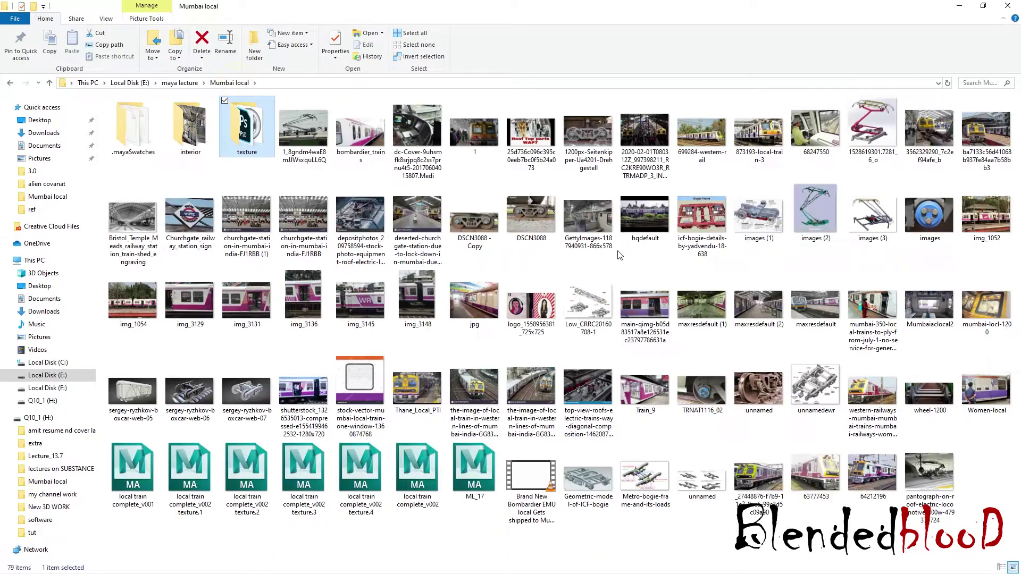
pyautogui.doubleClick(750, 475)
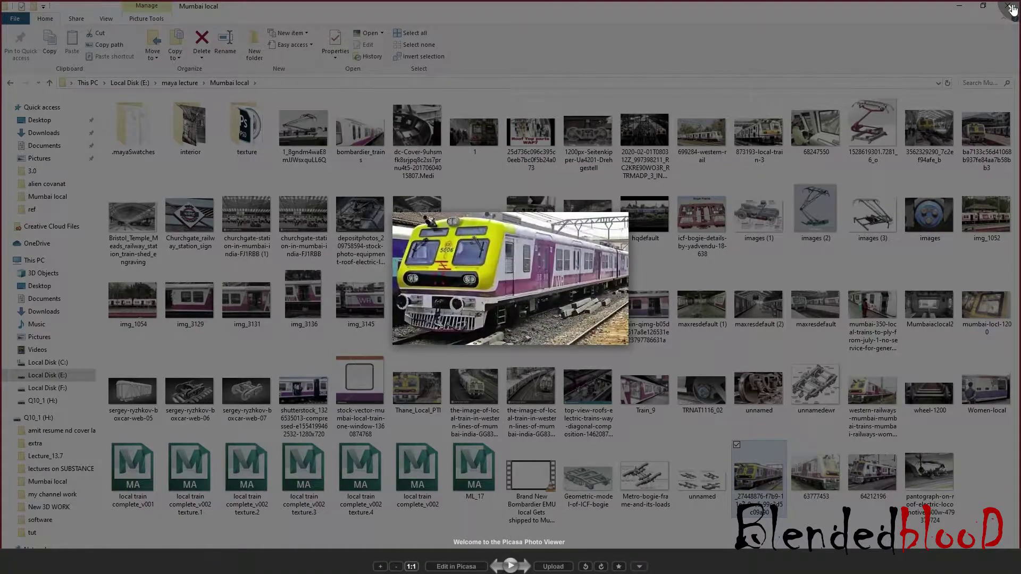
pyautogui.click(1012, 8)
# Step: Examine the marker plates below the headlights in the Churchgate station reference photo, close it and return to Maya
pyautogui.click(981, 134)
pyautogui.scroll(5, 473, 301)
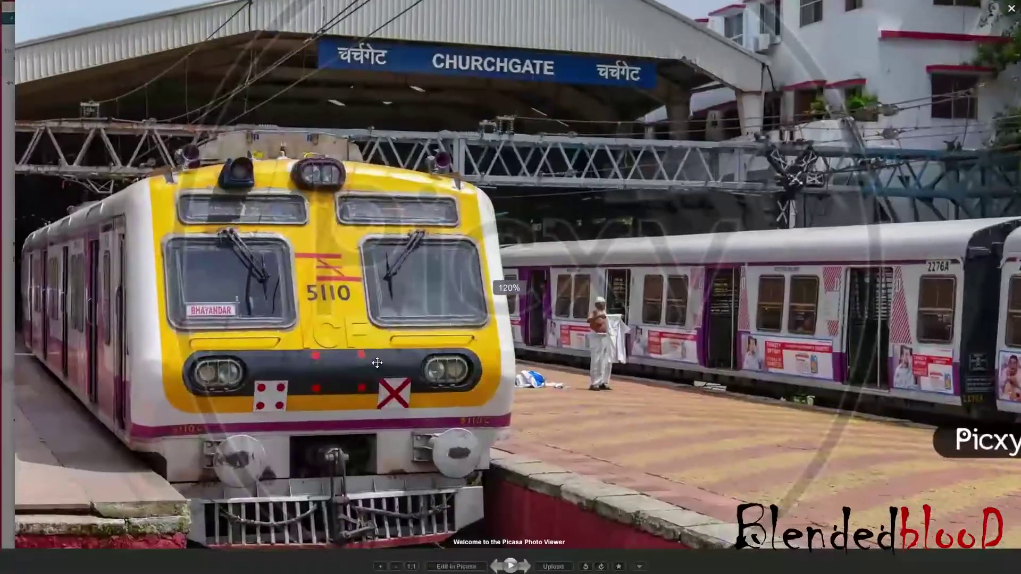
pyautogui.moveTo(354, 364); pyautogui.dragTo(417, 337)
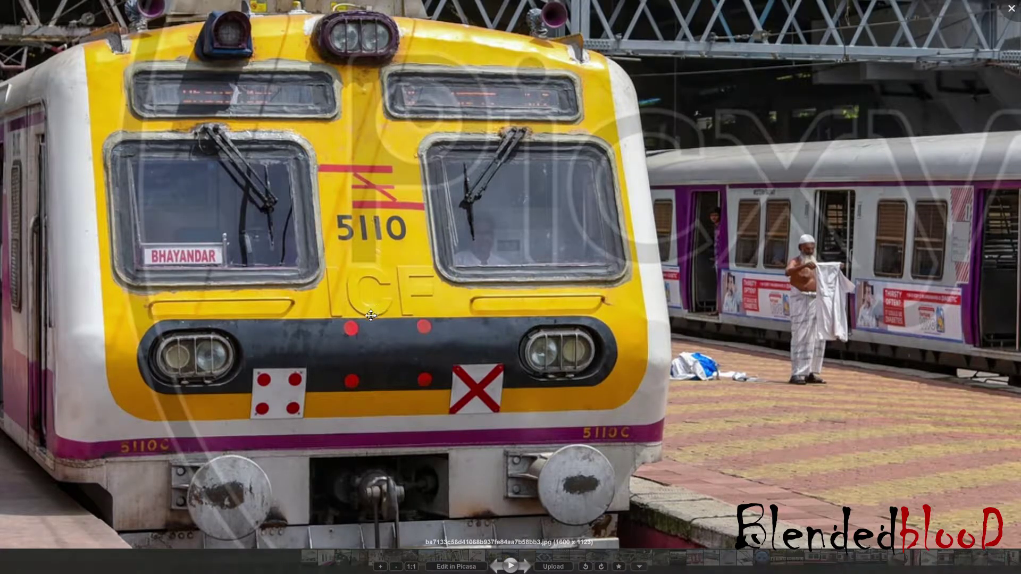
pyautogui.click(1010, 10)
pyautogui.click(959, 6)
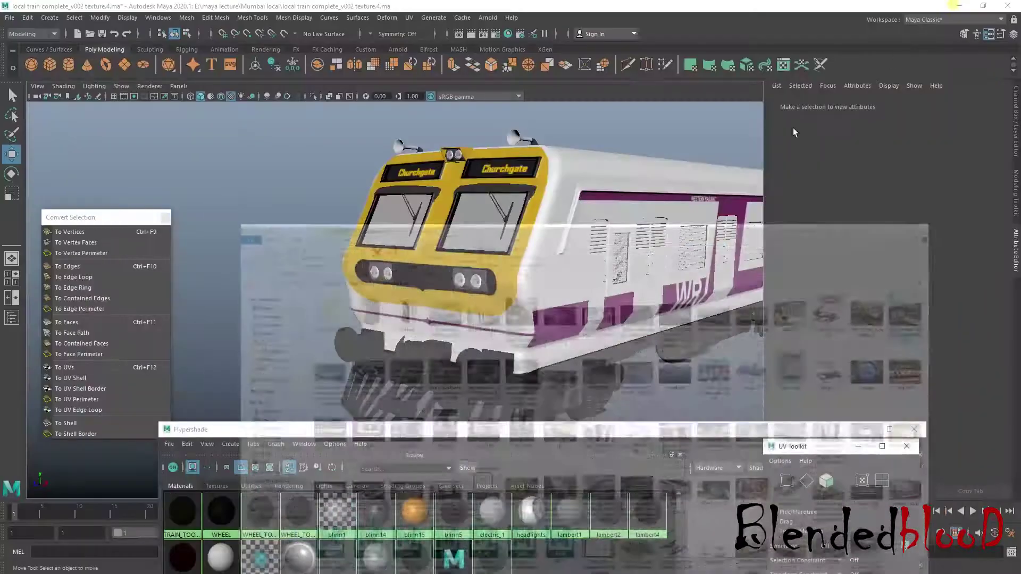
# Step: Create a polygon plane, place it in front of the train's cowcatcher and deselect it
pyautogui.click(125, 65)
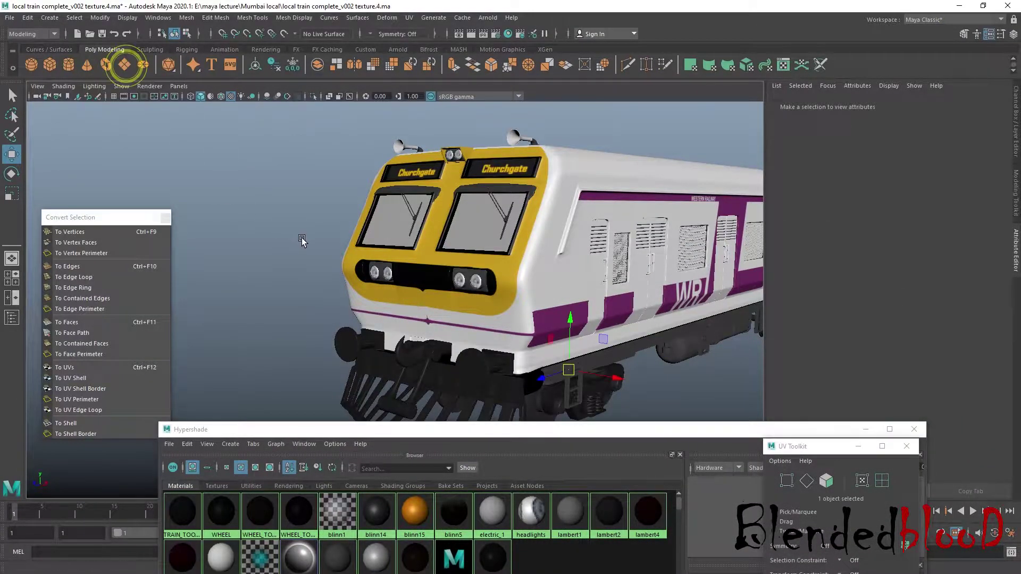
pyautogui.moveTo(526, 366); pyautogui.dragTo(383, 370)
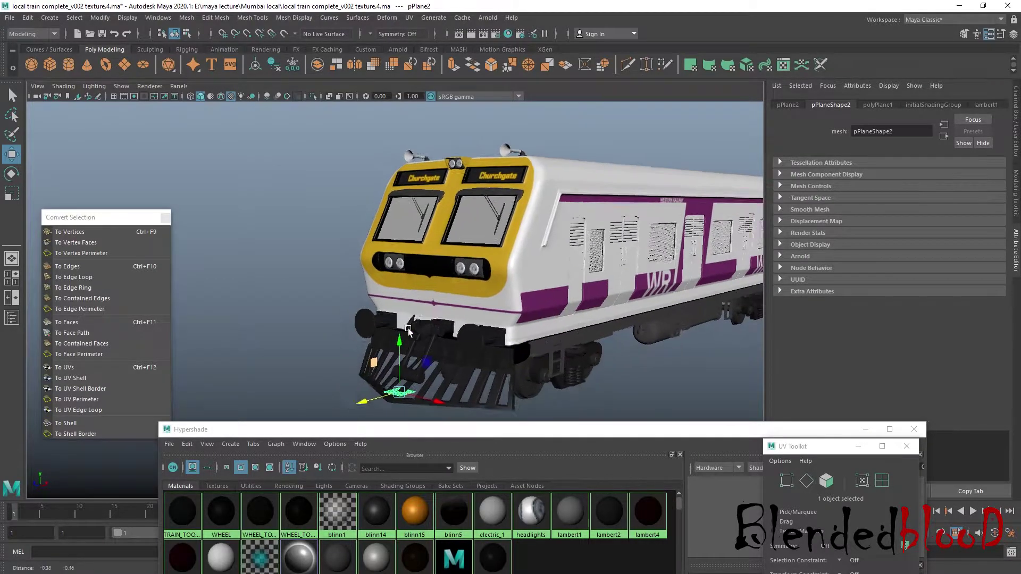
pyautogui.keyDown('alt'); pyautogui.moveTo(383, 370); pyautogui.dragTo(442, 267, button='middle'); pyautogui.keyUp('alt')
pyautogui.click(197, 179)
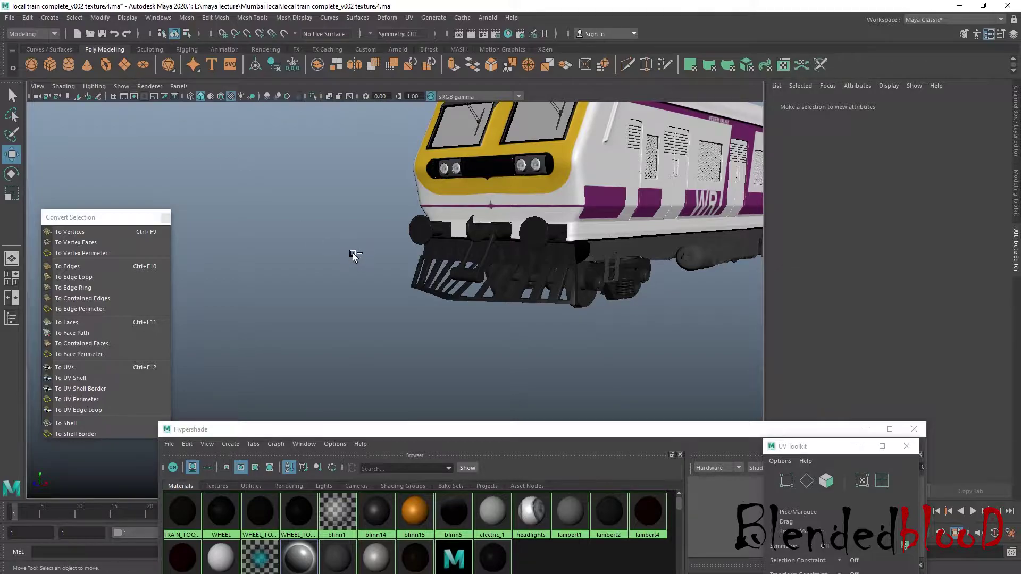
# Step: Select the plane and raise it in front of the cab to Translate Y 6.405, checking it in the side view
pyautogui.scroll(-5, 260, 205)
pyautogui.moveTo(458, 295); pyautogui.dragTo(429, 307)
pyautogui.press('space')
pyautogui.press('space')
pyautogui.keyDown('alt'); pyautogui.moveTo(625, 356); pyautogui.dragTo(531, 356, button='right'); pyautogui.keyUp('alt')
pyautogui.keyDown('alt'); pyautogui.moveTo(532, 356); pyautogui.dragTo(589, 325, button='middle'); pyautogui.keyUp('alt')
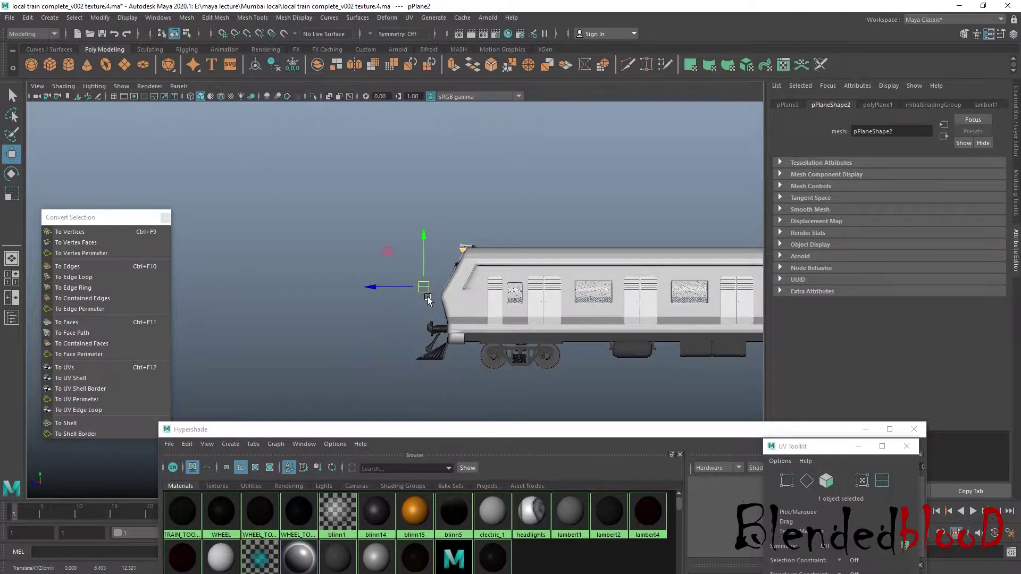
pyautogui.scroll(3, 423, 291)
# Step: Stand the plane upright by setting its Rotate X to 90, minimizing Hypershade and showing the channel box
pyautogui.press('e')
pyautogui.moveTo(553, 264); pyautogui.dragTo(515, 187)
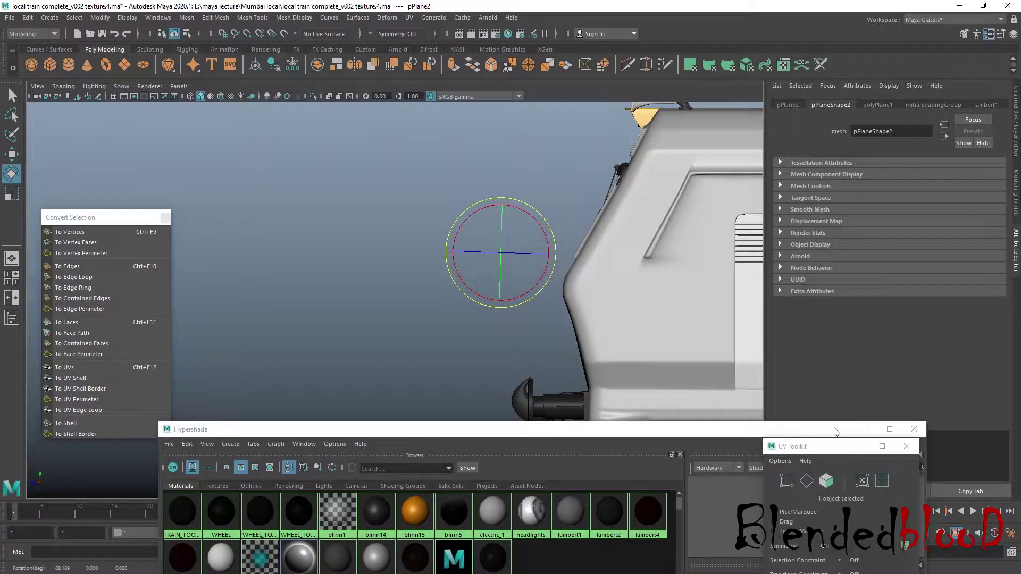
pyautogui.click(865, 429)
pyautogui.click(1016, 134)
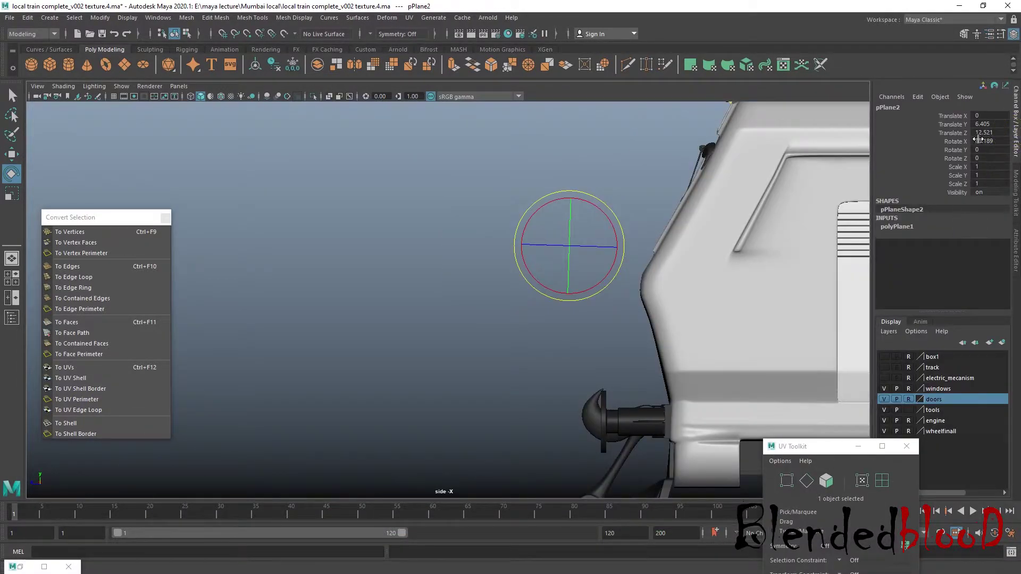
pyautogui.write('90')
pyautogui.press('Return')
# Step: In the front view, move the plane over the right headlight and set its subdivisions width and height to 1
pyautogui.press('w')
pyautogui.press('space')
pyautogui.press('space')
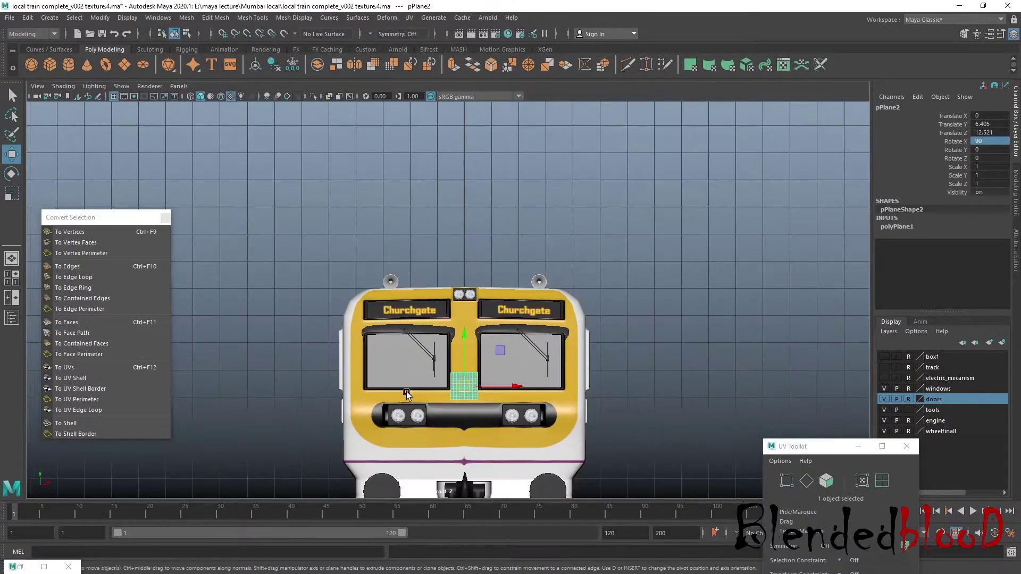
pyautogui.moveTo(473, 393); pyautogui.dragTo(523, 395)
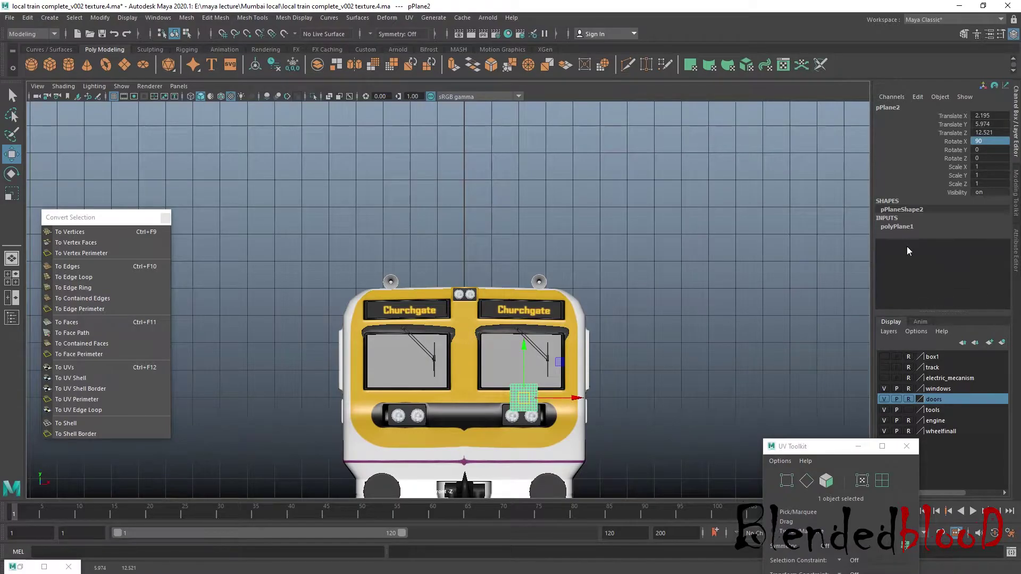
pyautogui.click(898, 226)
pyautogui.moveTo(956, 253); pyautogui.dragTo(957, 262)
pyautogui.moveTo(723, 342); pyautogui.dragTo(917, 331, button='middle')
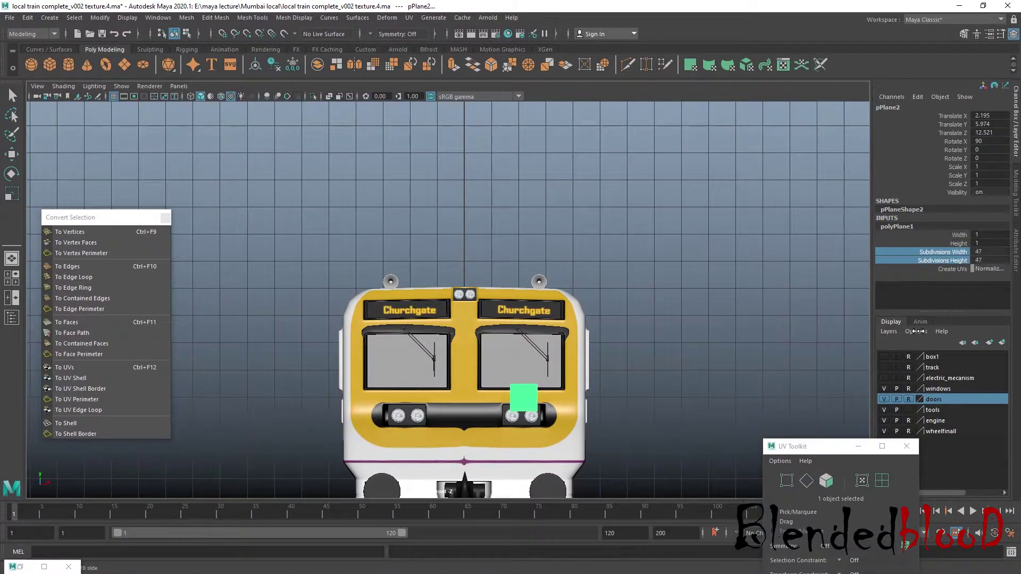
# Step: Scale the plane uniformly to 0.773 and move it just below the right headlights
pyautogui.scroll(5, 593, 410)
pyautogui.press('w')
pyautogui.press('r')
pyautogui.press('w')
pyautogui.moveTo(566, 366); pyautogui.dragTo(537, 457)
pyautogui.keyDown('alt'); pyautogui.moveTo(536, 457); pyautogui.dragTo(537, 357, button='middle'); pyautogui.keyUp('alt')
# Step: Check the marker plates' size and placement in the Churchgate station reference photo, then return to Maya
pyautogui.press('super')
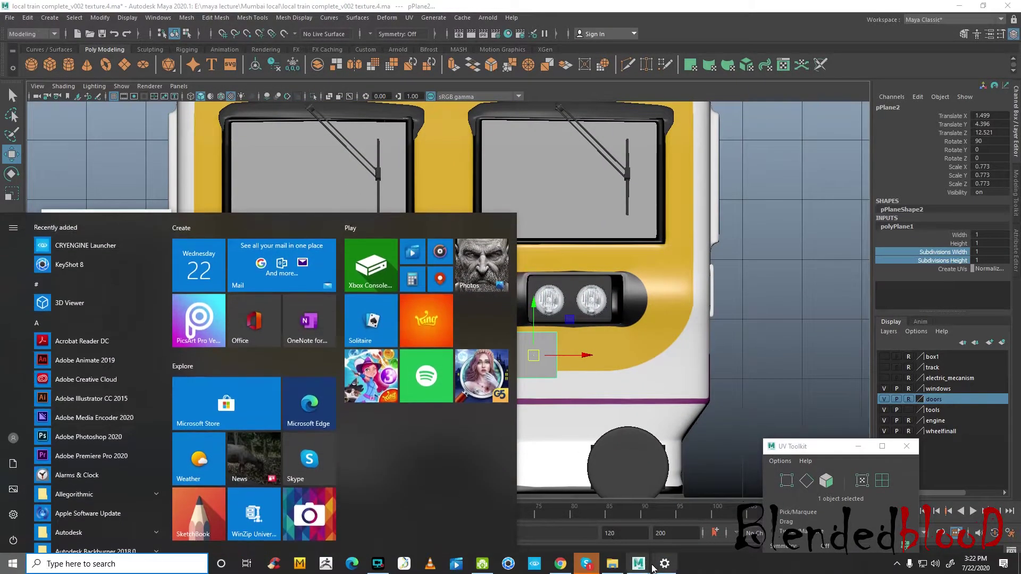
pyautogui.click(619, 567)
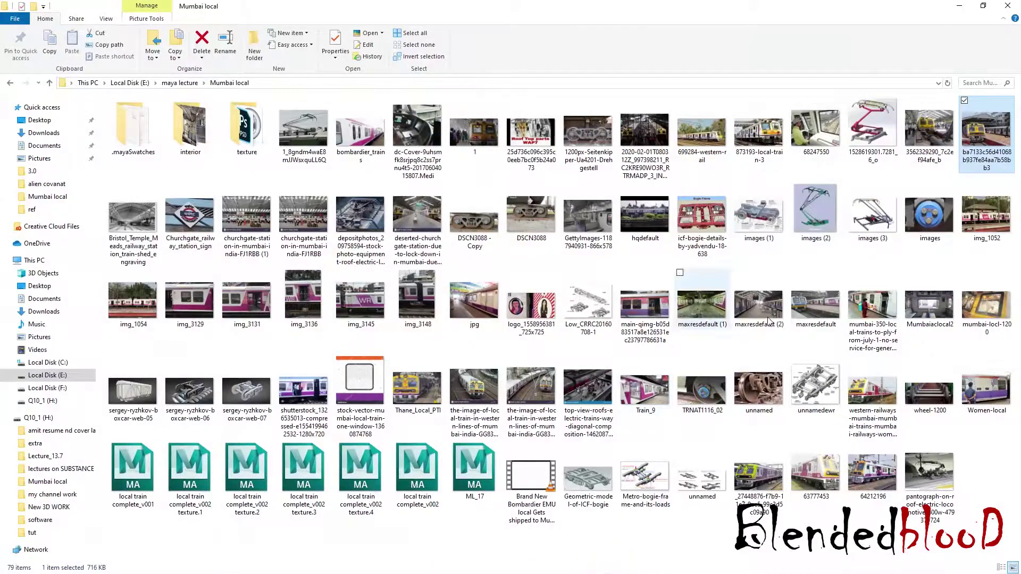
pyautogui.doubleClick(969, 146)
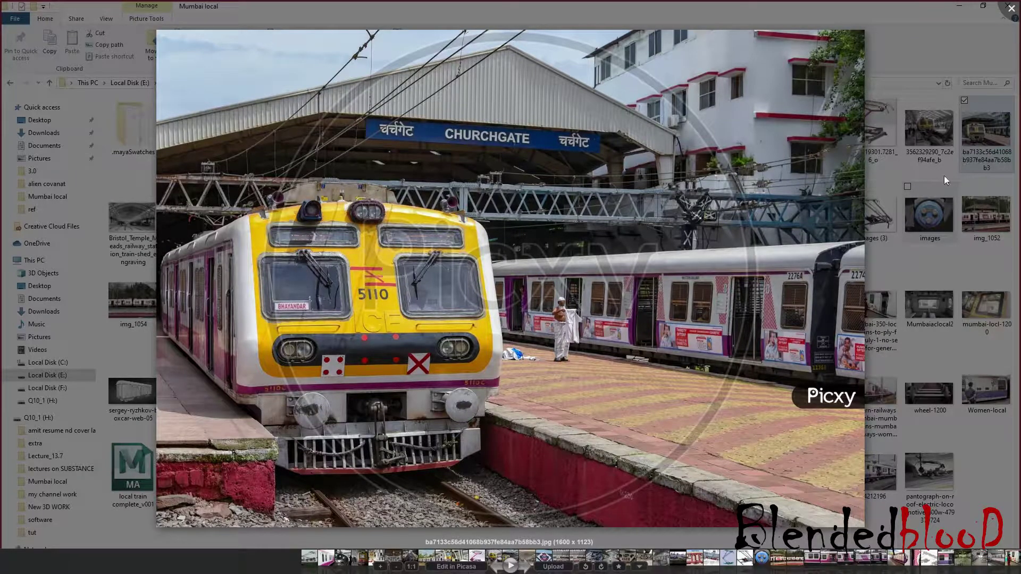
pyautogui.click(1010, 9)
pyautogui.click(960, 6)
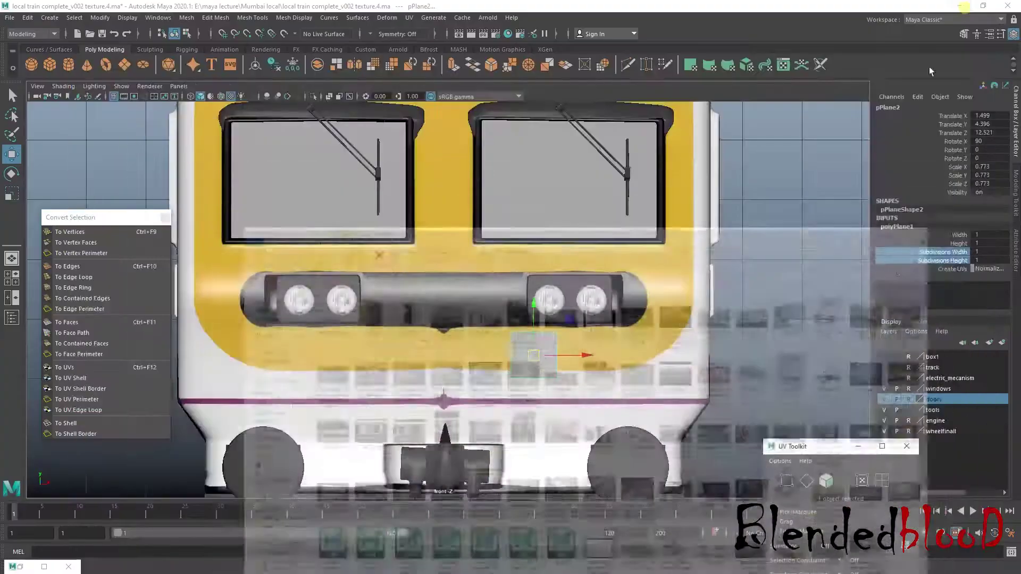
# Step: Enlarge the plane to a uniform scale of 0.827 and shift it to Translate X 1.797, Translate Y 4.312
pyautogui.scroll(2, 600, 399)
pyautogui.moveTo(551, 367); pyautogui.dragTo(570, 343)
pyautogui.press('w')
pyautogui.scroll(-5, 558, 379)
pyautogui.scroll(1, 561, 345)
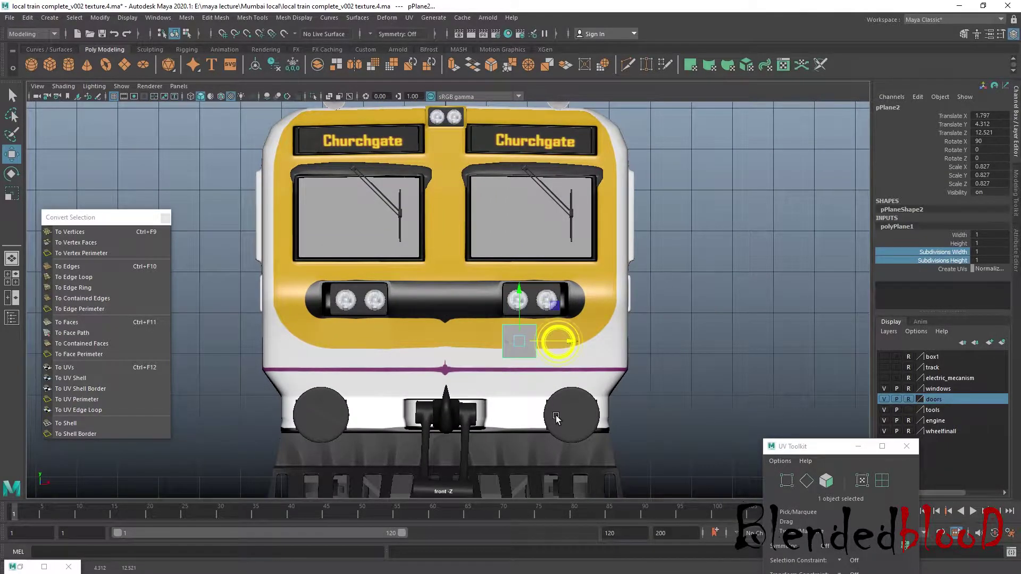
# Step: Compare the front markings on other train photos in the Mumbai local folder, including 873193-local-train-3
pyautogui.press('super')
pyautogui.click(615, 565)
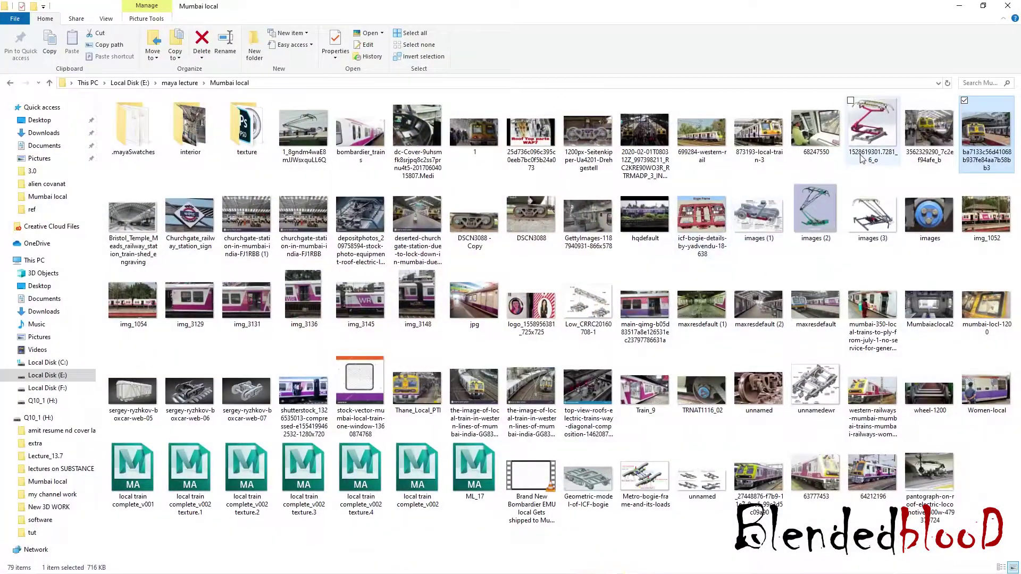
pyautogui.doubleClick(758, 133)
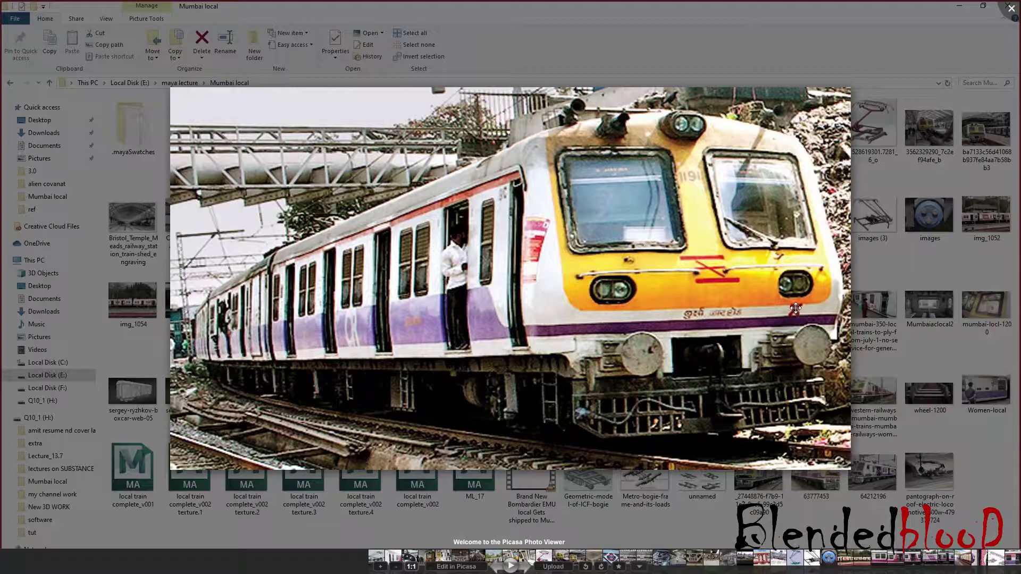
pyautogui.press('Right')
pyautogui.press('Right')
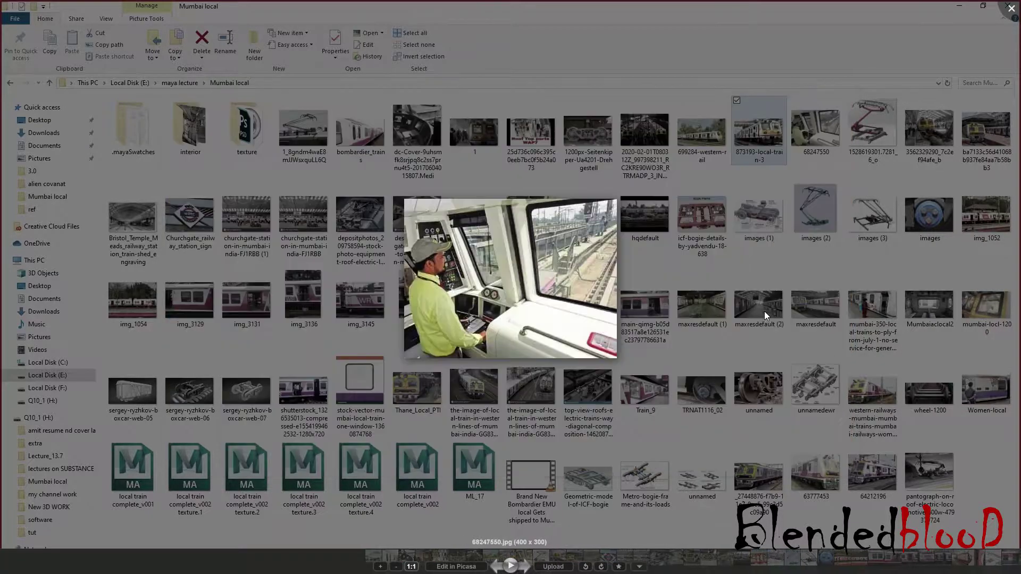
pyautogui.click(1012, 8)
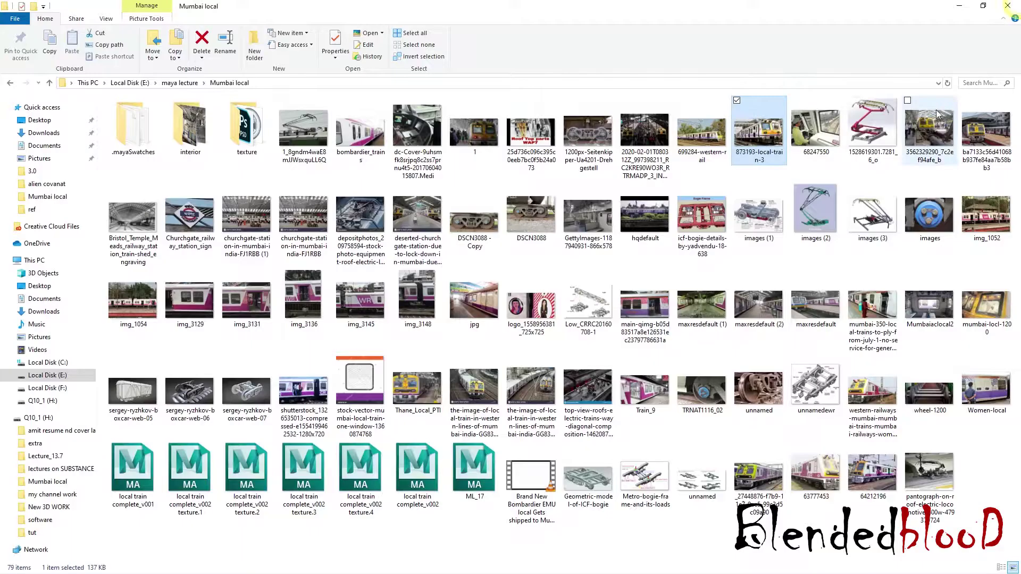
pyautogui.doubleClick(930, 125)
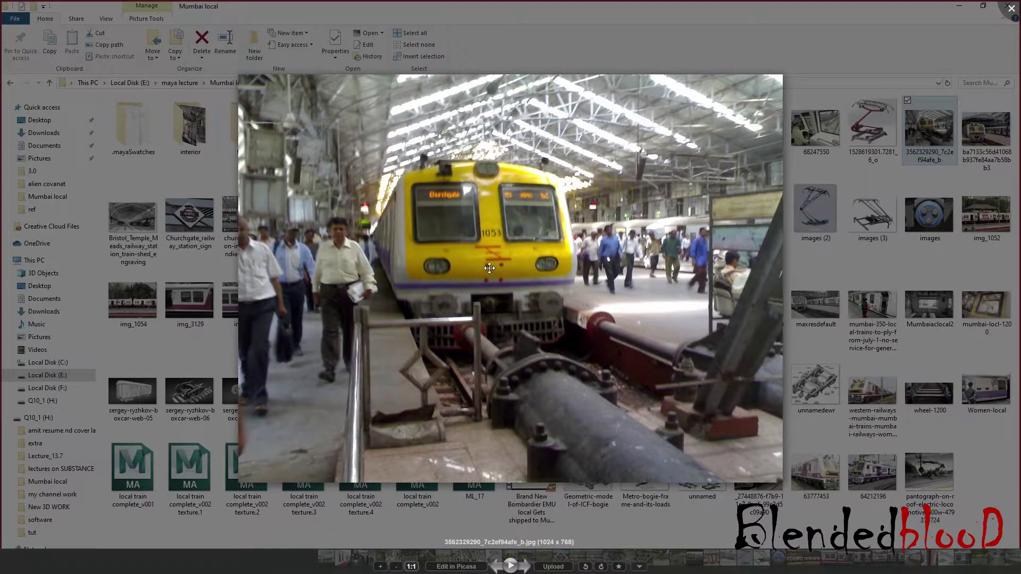
pyautogui.click(1010, 6)
# Step: Reopen the Churchgate station photo, compare its marker plate positions with the model and close the photo viewer
pyautogui.doubleClick(986, 128)
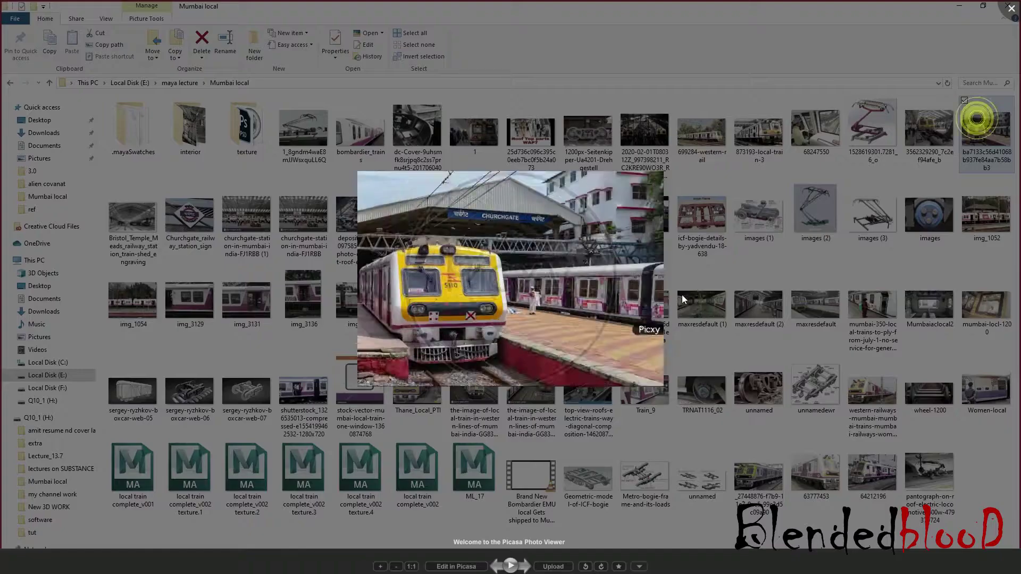
pyautogui.scroll(2, 390, 377)
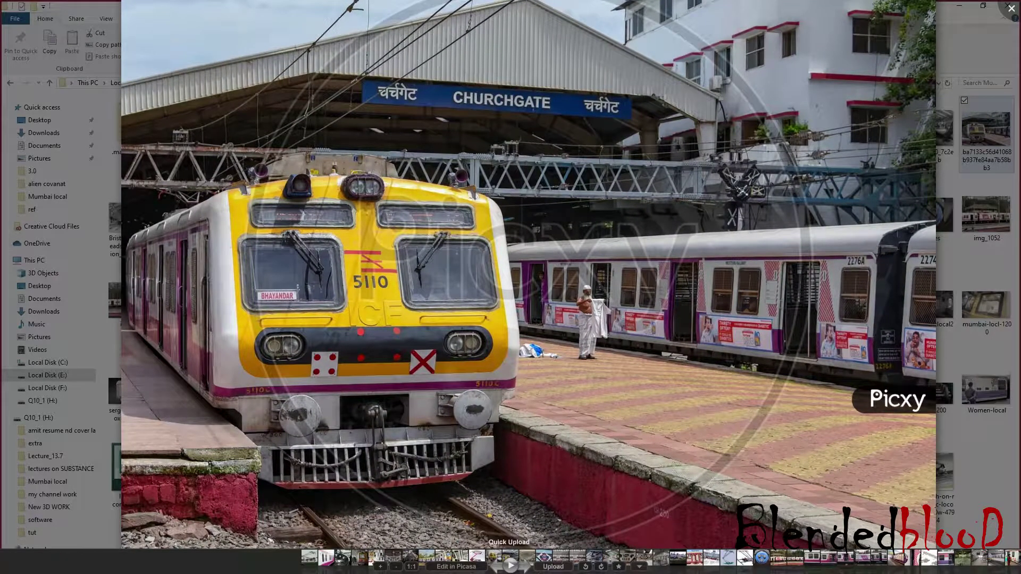
pyautogui.click(946, 37)
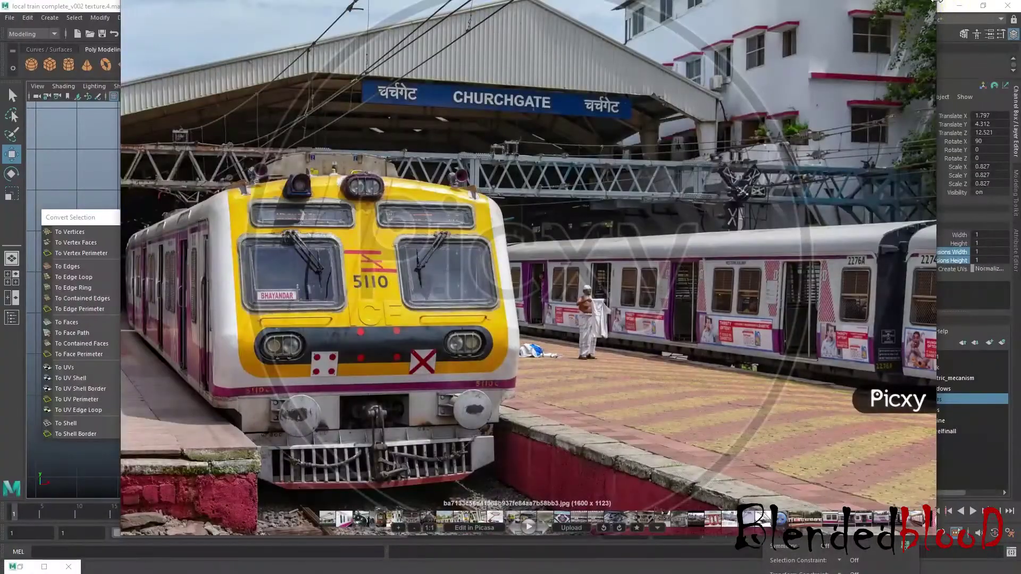
pyautogui.moveTo(828, 18); pyautogui.dragTo(856, 121)
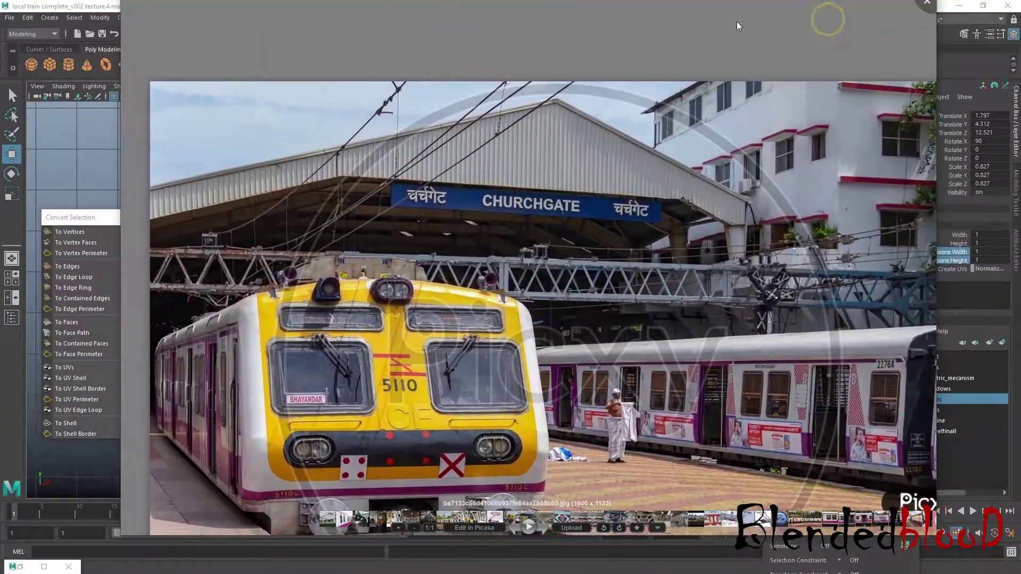
pyautogui.moveTo(716, 2); pyautogui.dragTo(743, 118)
pyautogui.click(902, 101)
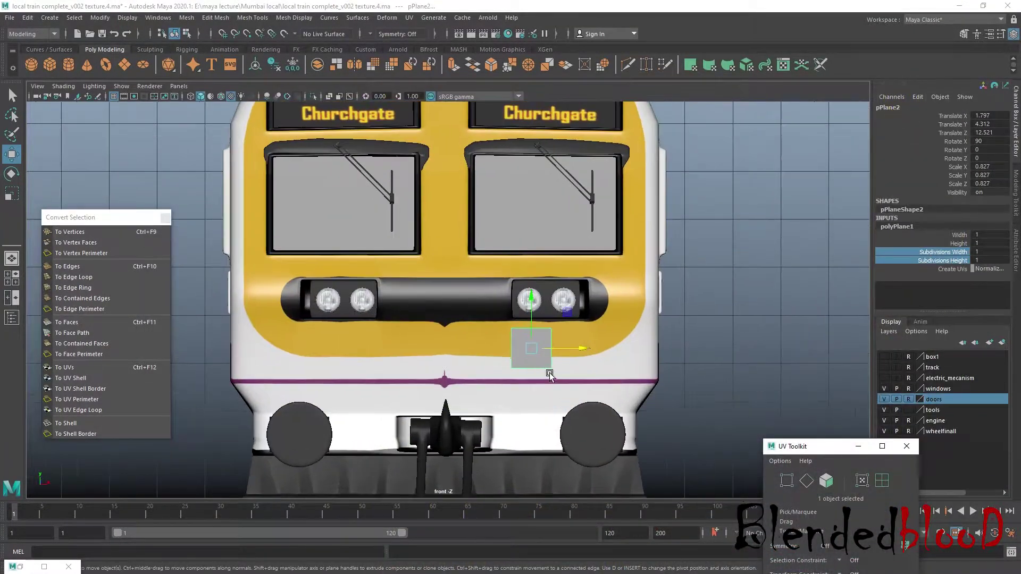
# Step: Shift the marker plane to Translate X 0.977 and switch to the full perspective view
pyautogui.moveTo(574, 348); pyautogui.dragTo(536, 349)
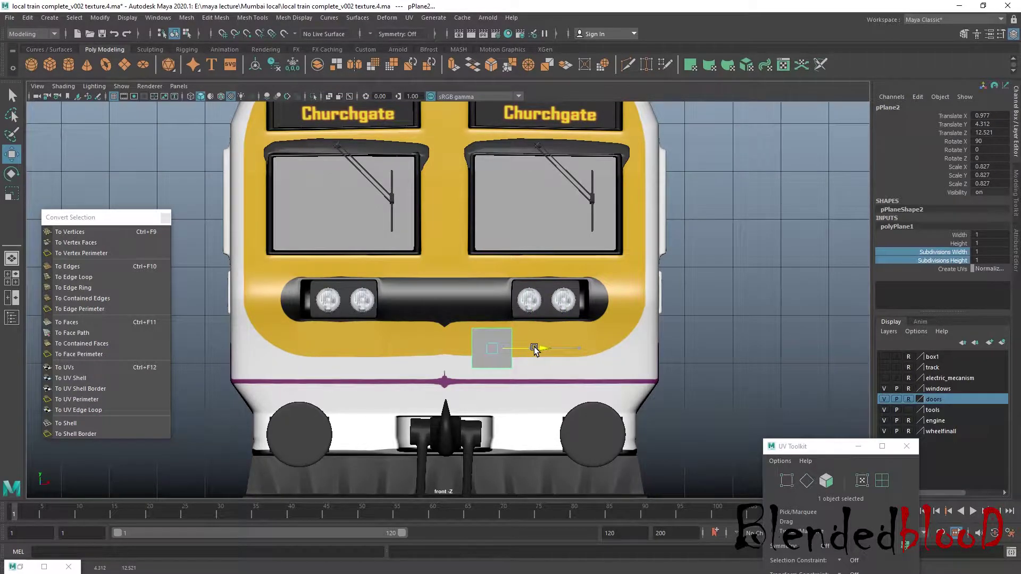
pyautogui.press('space')
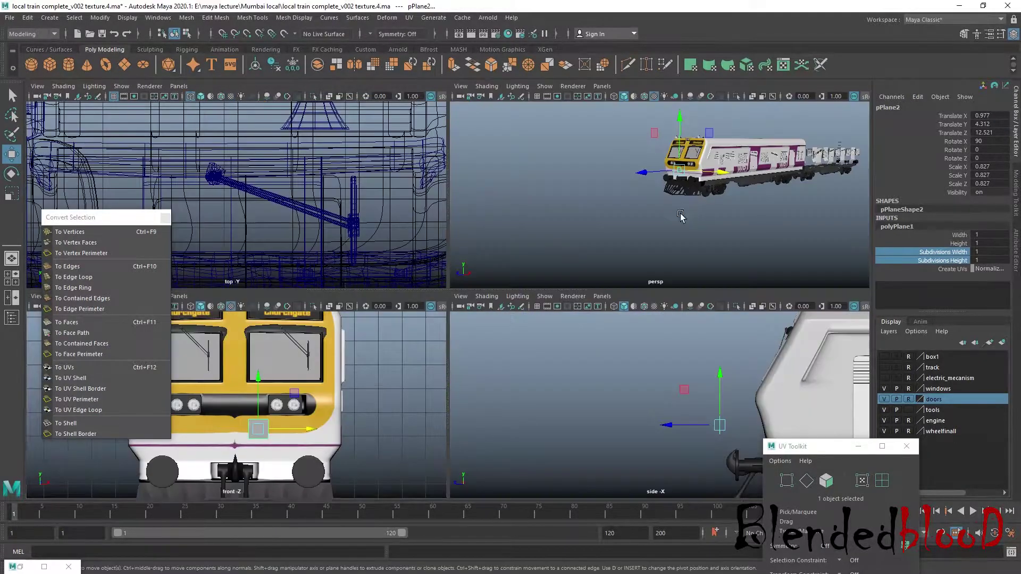
pyautogui.press('space')
# Step: Extrude the marker plane's four border edges and pull them slightly back toward the train
pyautogui.scroll(3, 640, 237)
pyautogui.scroll(5, 487, 282)
pyautogui.scroll(6, 487, 283)
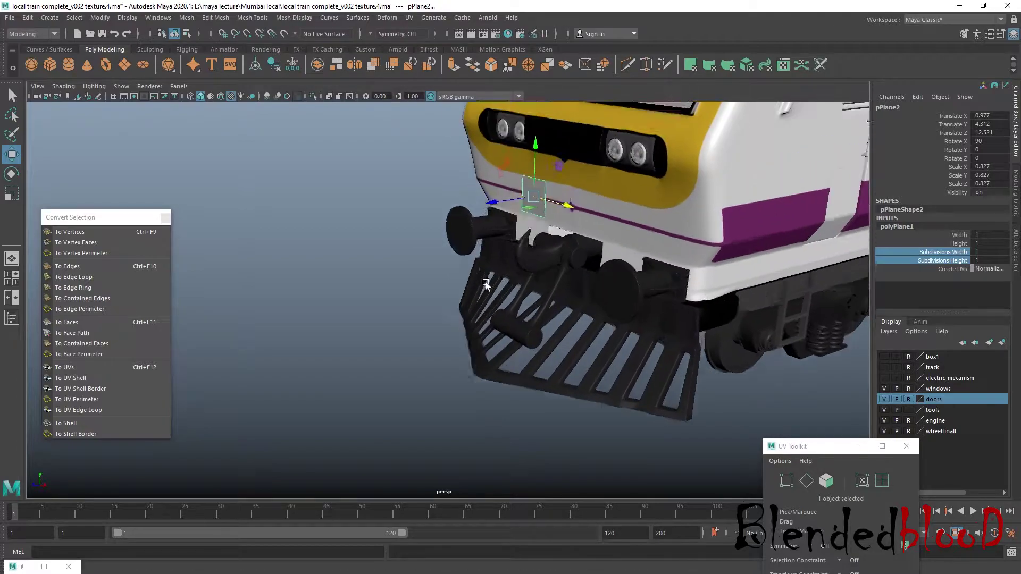
pyautogui.moveTo(502, 241)
pyautogui.mouseDown(button='right')
pyautogui.moveTo(498, 264)
pyautogui.moveTo(495, 232)
pyautogui.mouseUp(button='right')
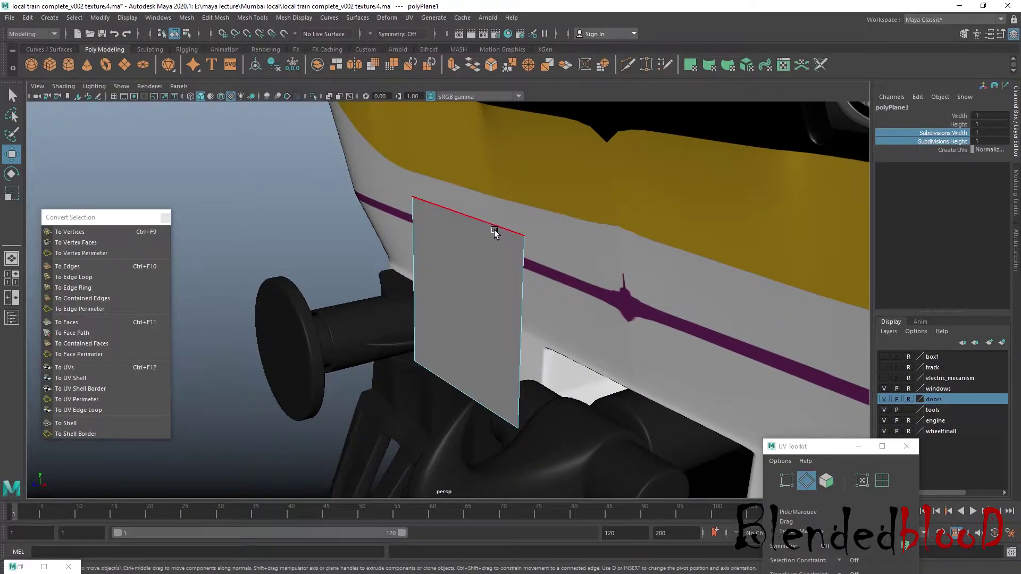
pyautogui.doubleClick(494, 230)
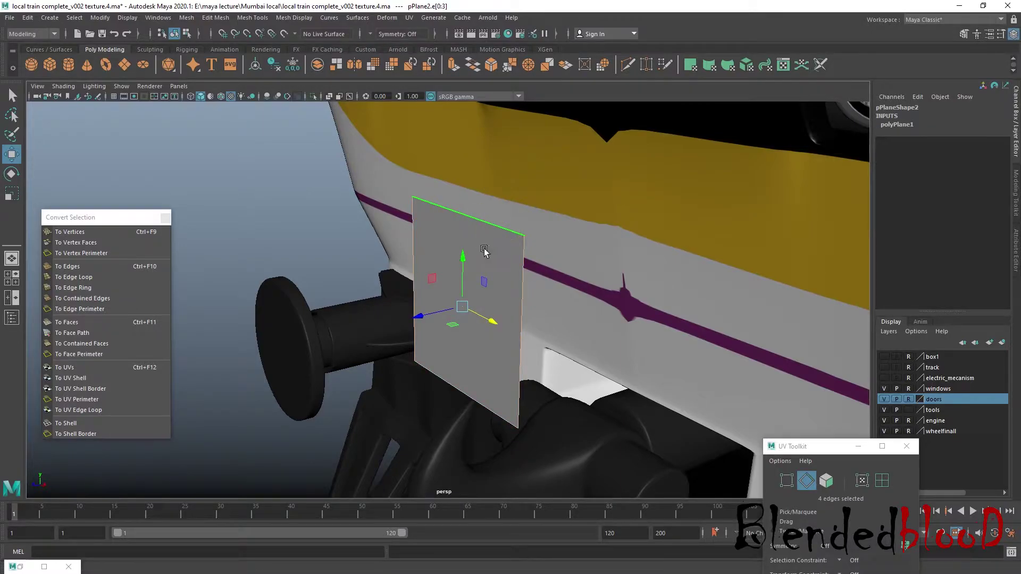
pyautogui.hotkey('ctrl', 'e')
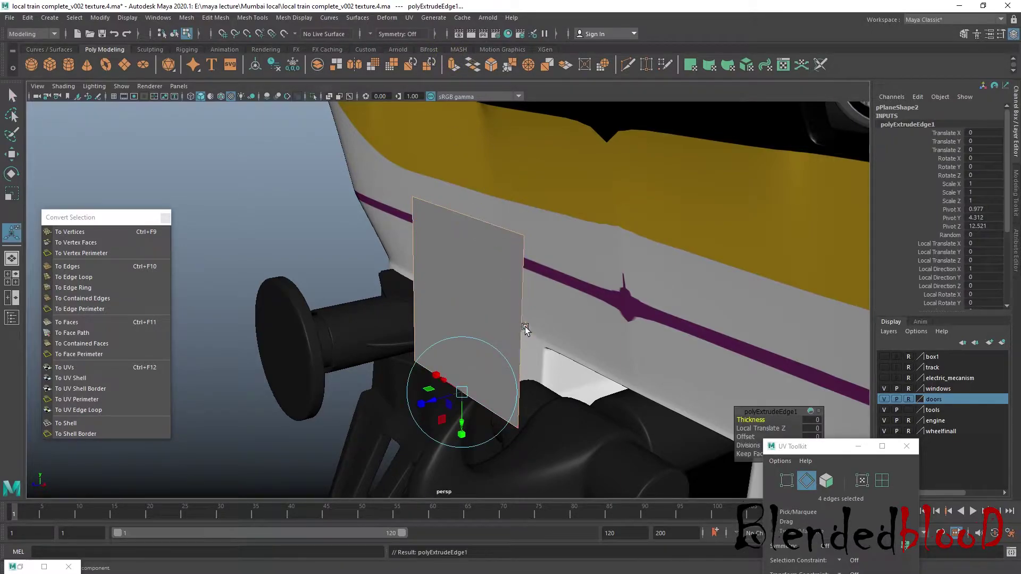
pyautogui.click(523, 326)
pyautogui.press('w')
pyautogui.moveTo(419, 316); pyautogui.dragTo(425, 315)
# Step: Check the plate's smooth preview, then push the extruded border edges further back to thicken it into a box
pyautogui.press('3')
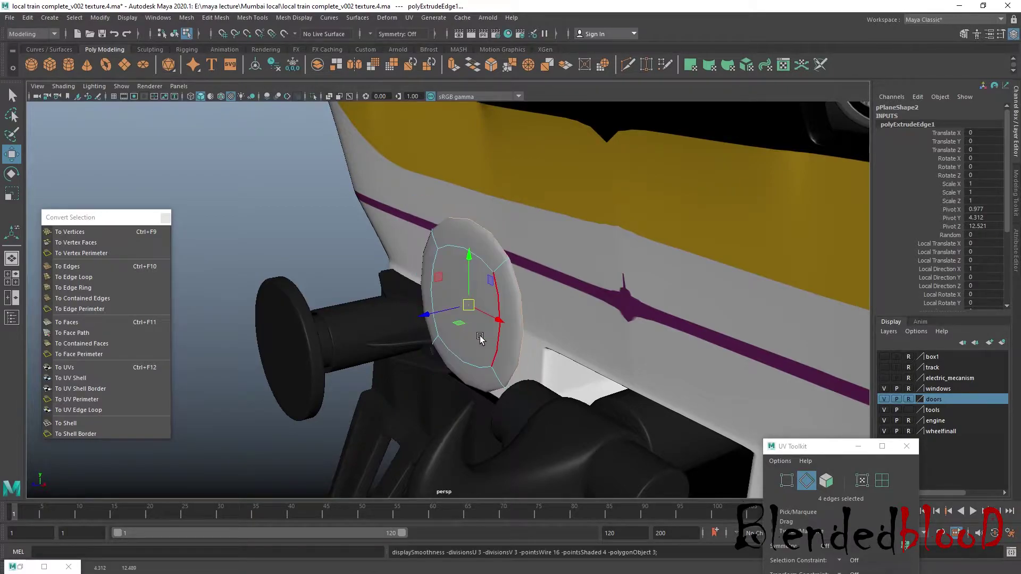
pyautogui.press('1')
pyautogui.moveTo(490, 260); pyautogui.dragTo(490, 231, button='right')
pyautogui.click(527, 259)
pyautogui.moveTo(424, 317); pyautogui.dragTo(462, 314)
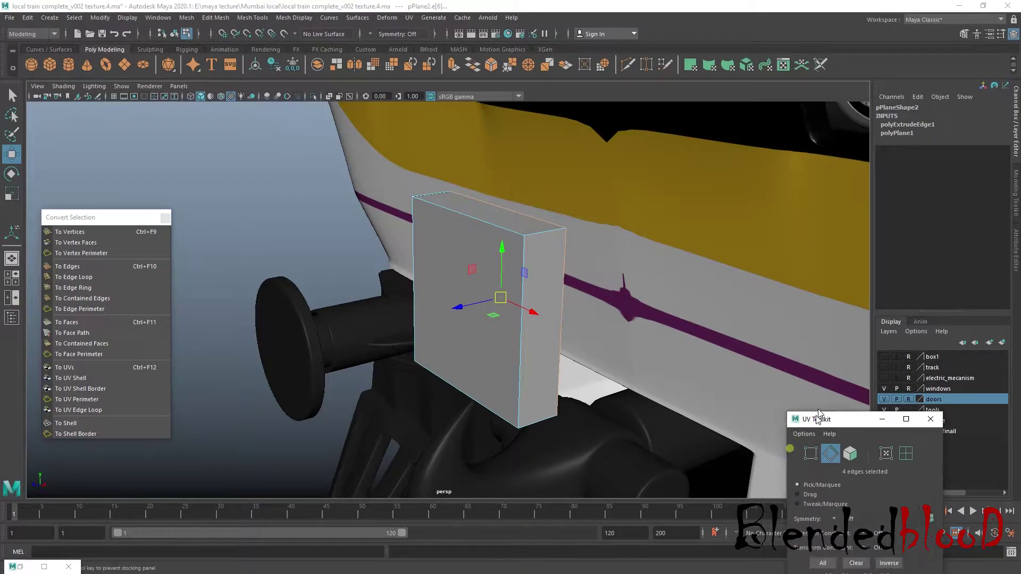
# Step: Insert supporting edge loops close to the plate's top, bottom, both side edges and front edge
pyautogui.click(253, 22)
pyautogui.click(273, 25)
pyautogui.click(210, 93)
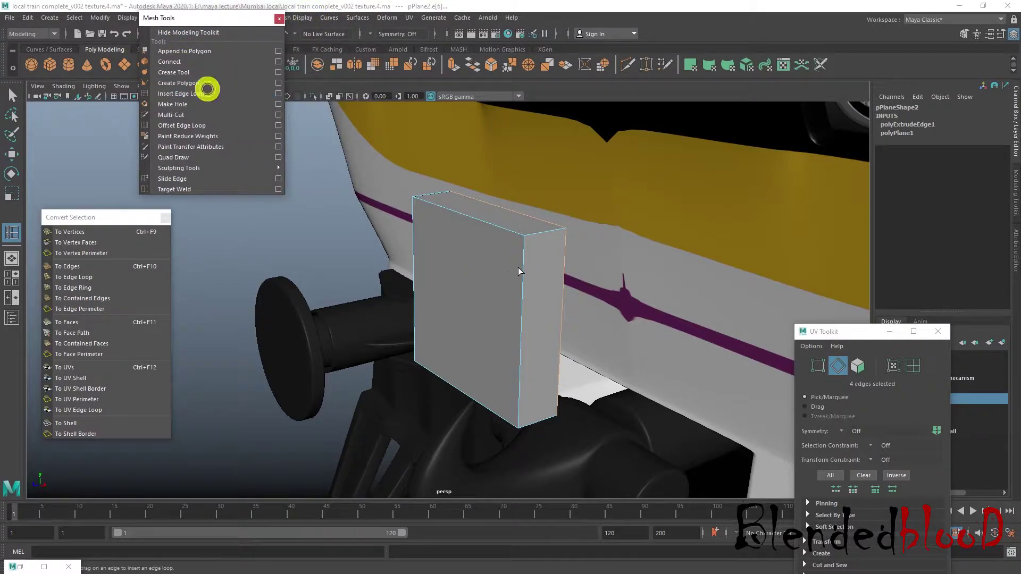
pyautogui.click(525, 244)
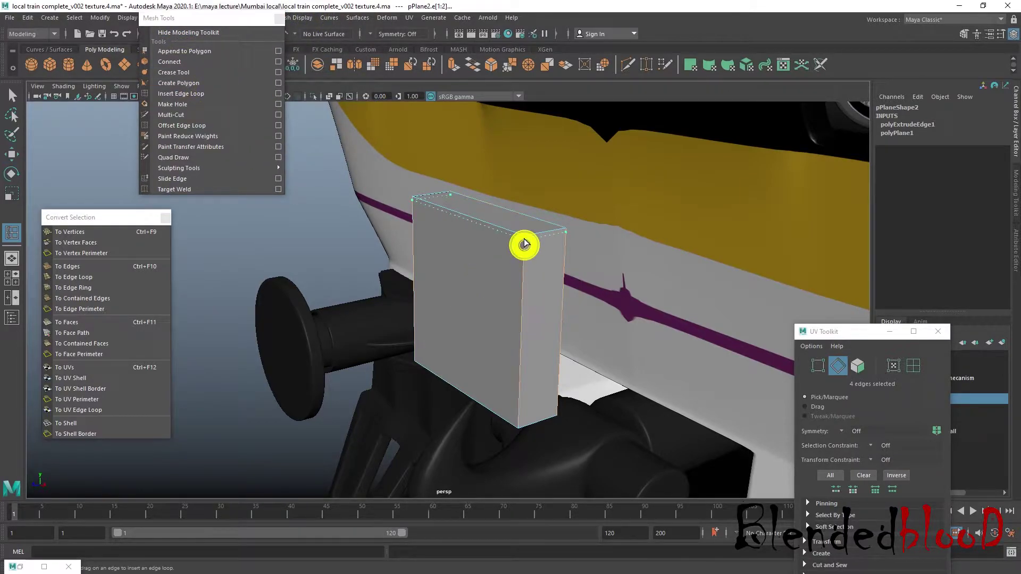
pyautogui.click(517, 426)
pyautogui.keyDown('alt'); pyautogui.moveTo(493, 312); pyautogui.dragTo(632, 308); pyautogui.keyUp('alt')
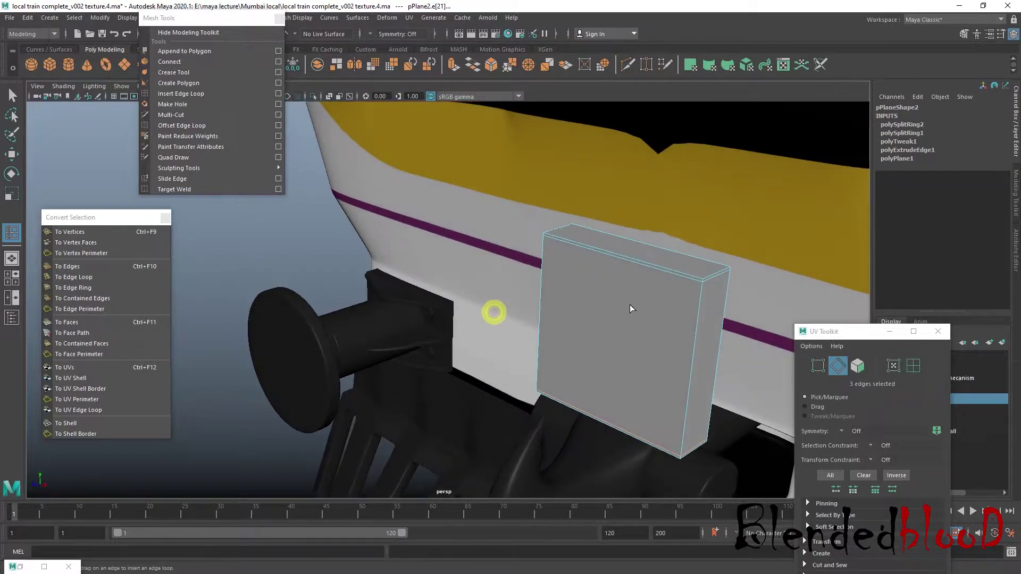
pyautogui.click(693, 279)
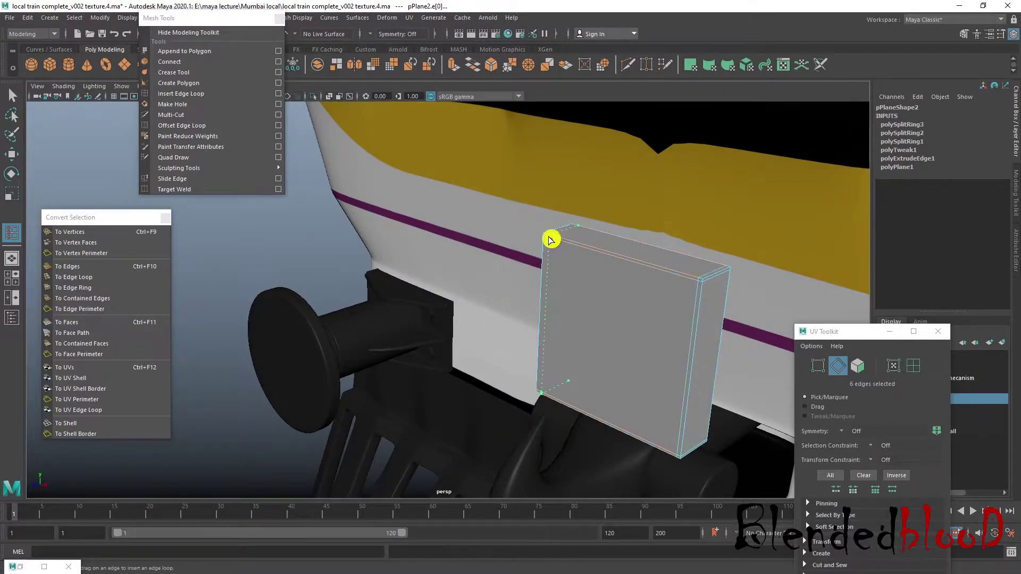
pyautogui.click(548, 239)
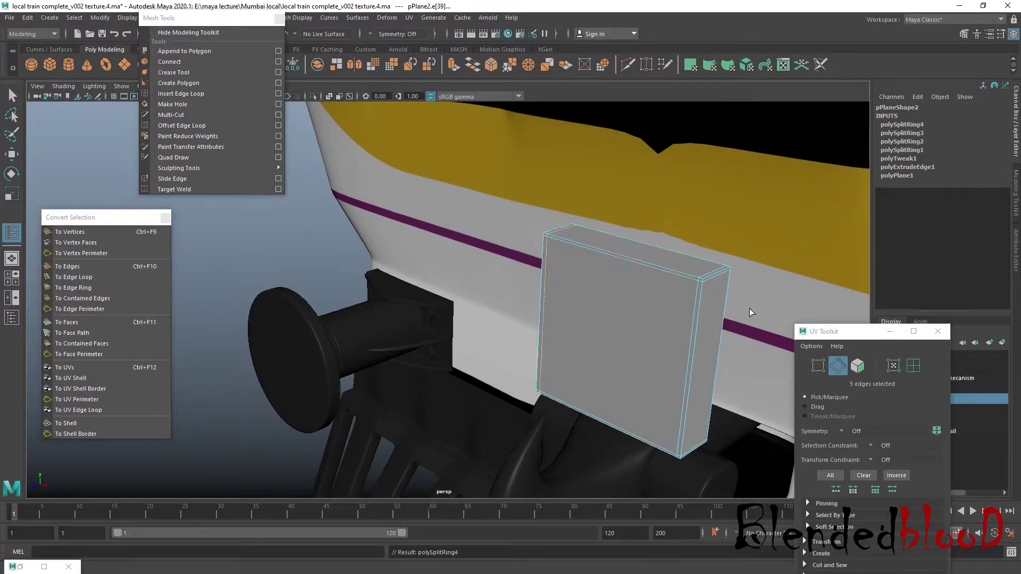
pyautogui.click(707, 281)
# Step: Turn on smooth preview for the plate, return to object mode and deselect it
pyautogui.press('w')
pyautogui.press('3')
pyautogui.moveTo(664, 271); pyautogui.dragTo(714, 256, button='right')
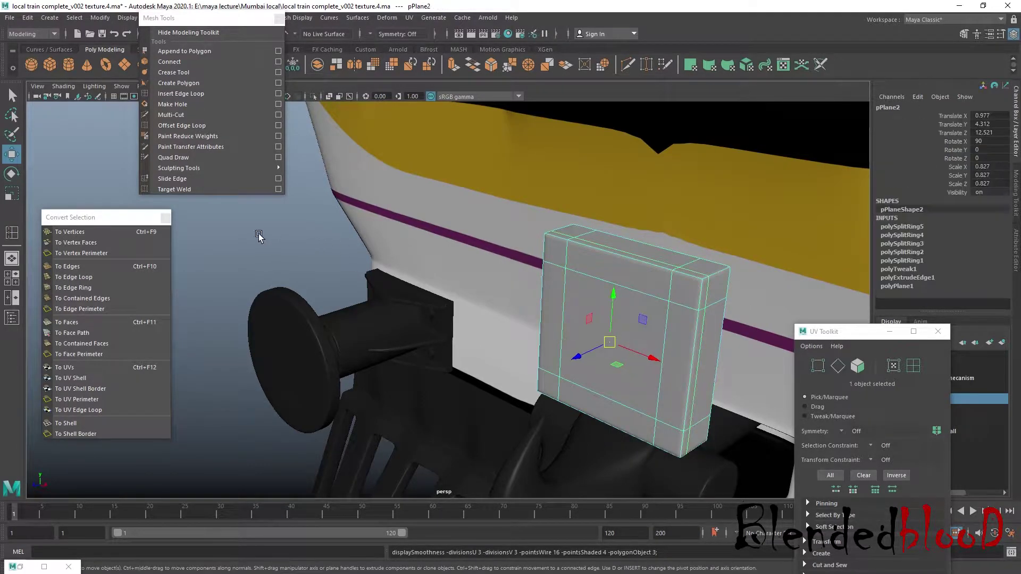
pyautogui.click(258, 233)
# Step: Move the plate back to Translate Z 10.705 and tilt it to Rotate X 104.375 against the sloping train front
pyautogui.scroll(-5, 428, 303)
pyautogui.keyDown('alt'); pyautogui.moveTo(445, 302); pyautogui.dragTo(434, 242); pyautogui.keyUp('alt')
pyautogui.scroll(-3, 489, 301)
pyautogui.click(532, 258)
pyautogui.press('e')
pyautogui.press('w')
pyautogui.press('f')
pyautogui.press('e')
pyautogui.moveTo(443, 284); pyautogui.dragTo(443, 288)
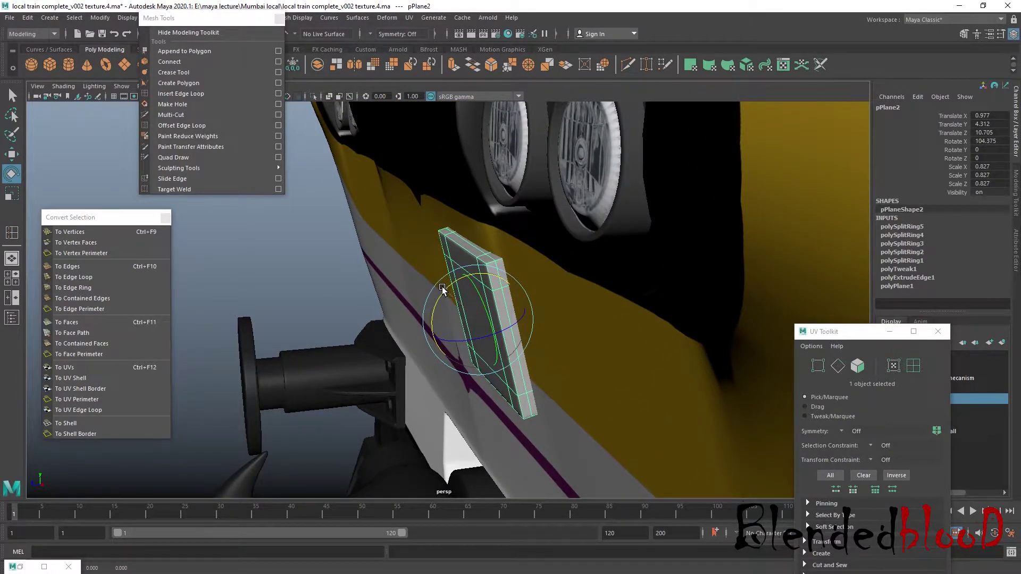
# Step: Fine-tune the plate's fit to Translate Z 10.662 with rotations of 104.378 in X, 1.244 in Y and 0.319 in Z
pyautogui.press('w')
pyautogui.moveTo(433, 325); pyautogui.dragTo(440, 323)
pyautogui.keyDown('alt'); pyautogui.moveTo(511, 338); pyautogui.dragTo(535, 319); pyautogui.keyUp('alt')
pyautogui.press('e')
pyautogui.press('w')
pyautogui.scroll(-5, 671, 348)
pyautogui.click(793, 281)
pyautogui.scroll(-4, 793, 281)
pyautogui.scroll(3, 531, 298)
# Step: Reselect the plate, restore the Hypershade window and delete all construction history in the scene
pyautogui.click(531, 288)
pyautogui.moveTo(205, 22); pyautogui.dragTo(163, 171)
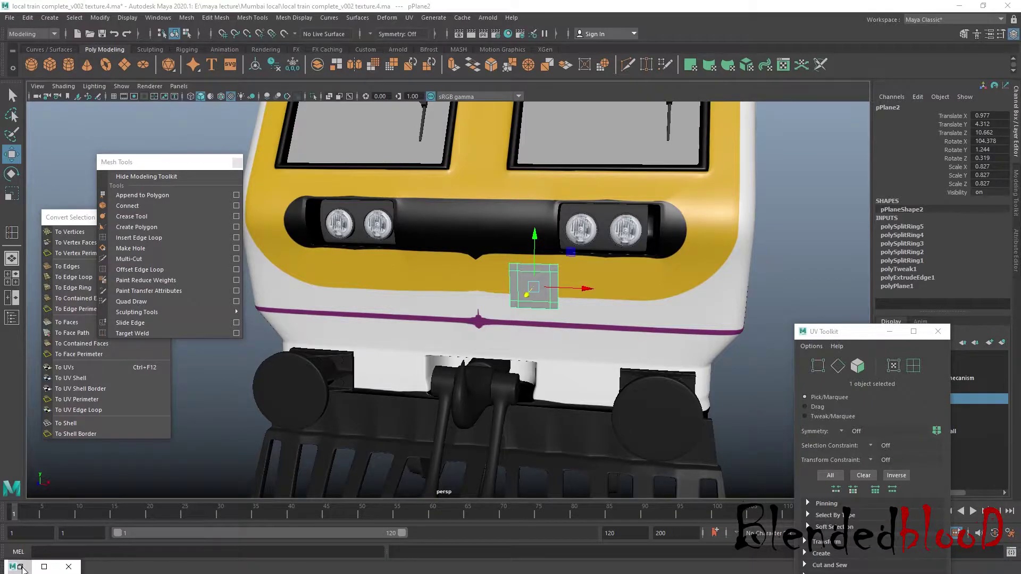
pyautogui.click(21, 567)
pyautogui.click(28, 18)
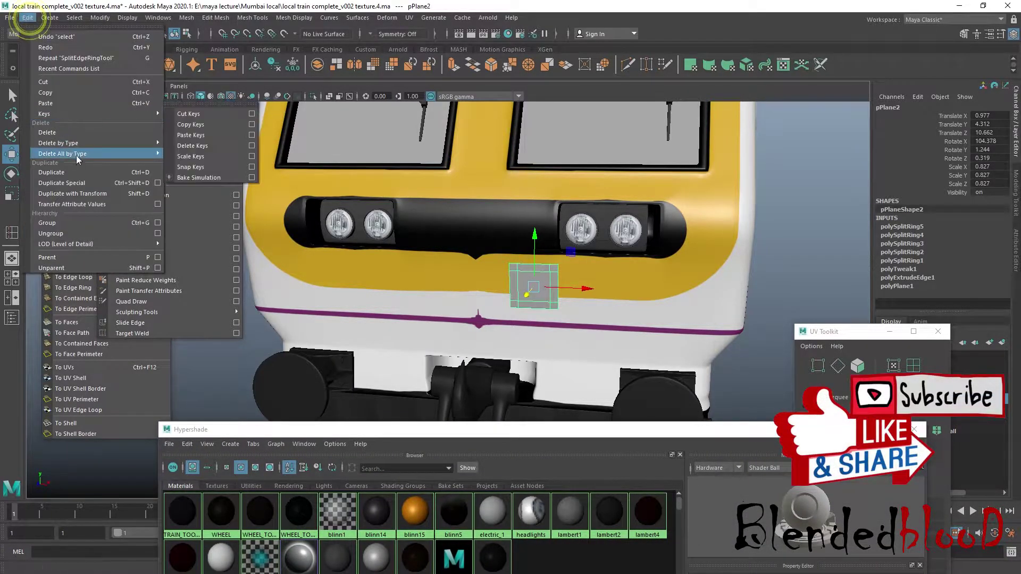
pyautogui.moveTo(77, 154)
pyautogui.click(186, 155)
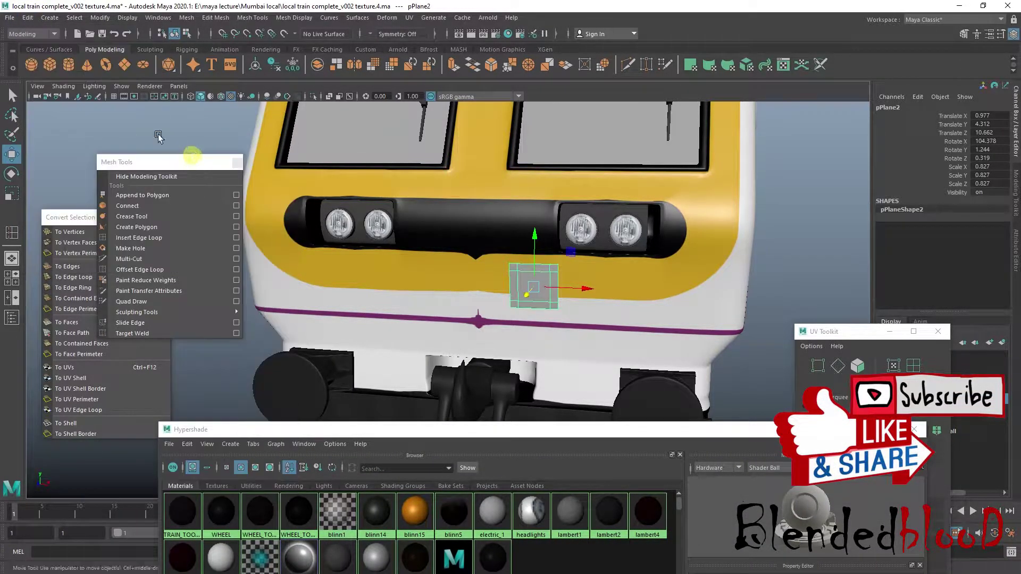
# Step: Save the scene as local train complete_v002 texture.4.ma in E:\maya lecture\Mumbai local, replacing the existing file
pyautogui.click(11, 20)
pyautogui.click(42, 60)
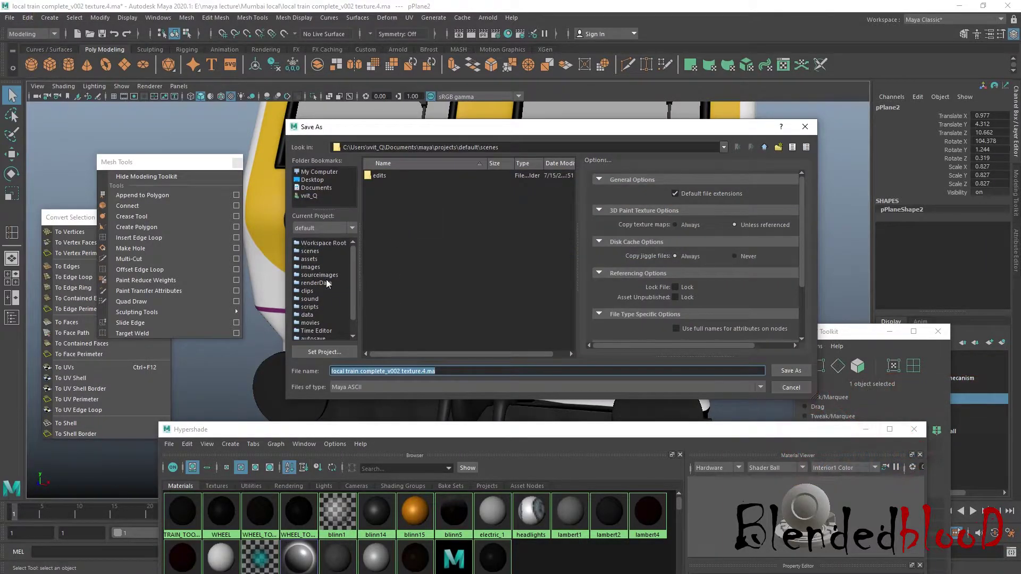
pyautogui.click(325, 174)
pyautogui.doubleClick(381, 189)
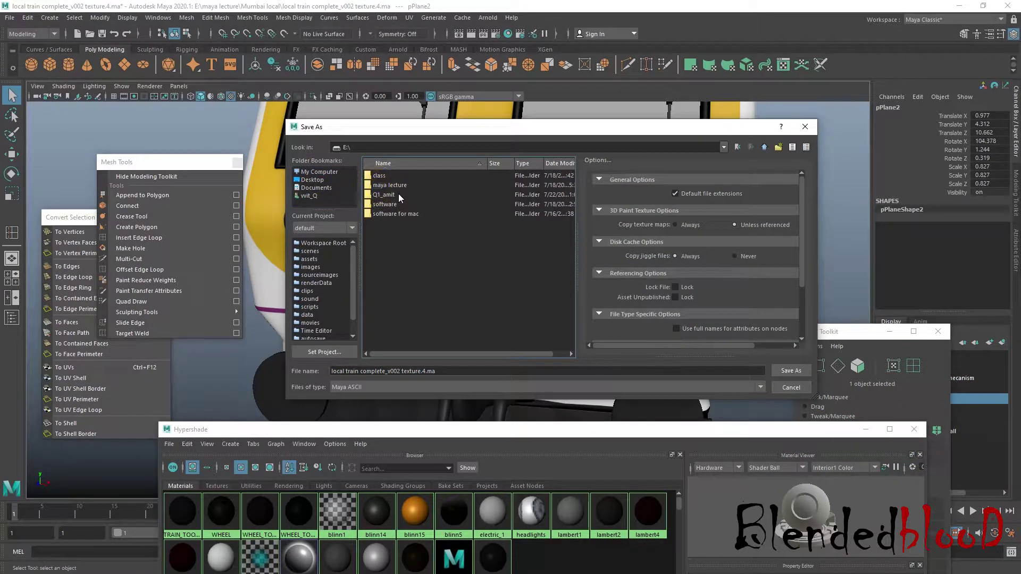
pyautogui.doubleClick(396, 186)
pyautogui.doubleClick(408, 195)
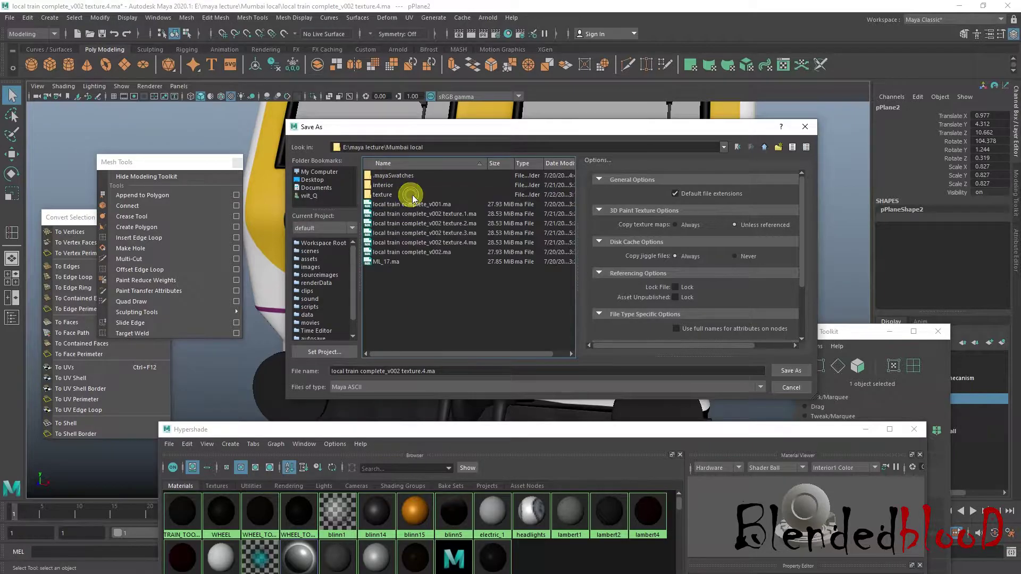
pyautogui.click(471, 243)
pyautogui.click(421, 371)
pyautogui.click(791, 371)
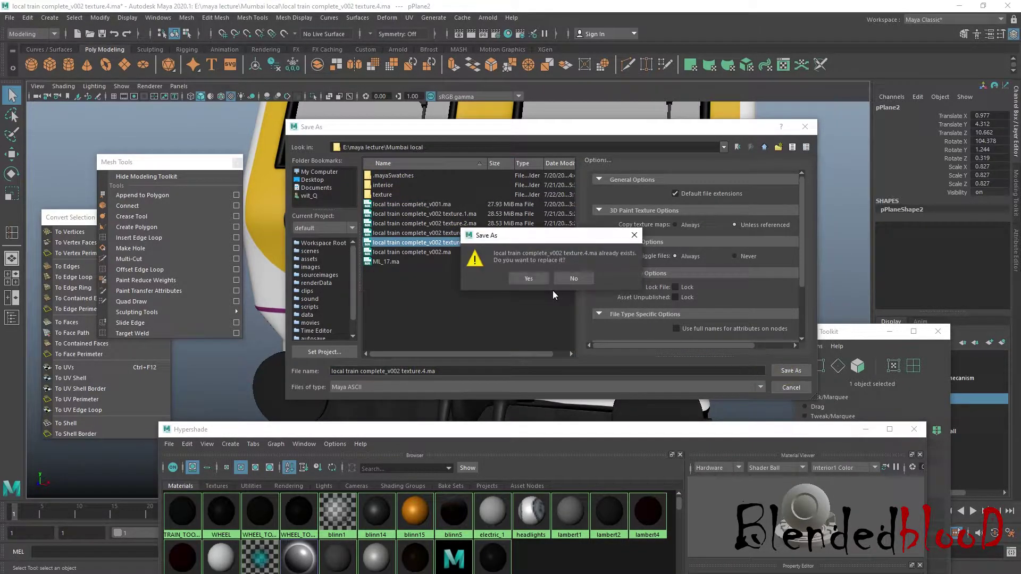
pyautogui.click(529, 280)
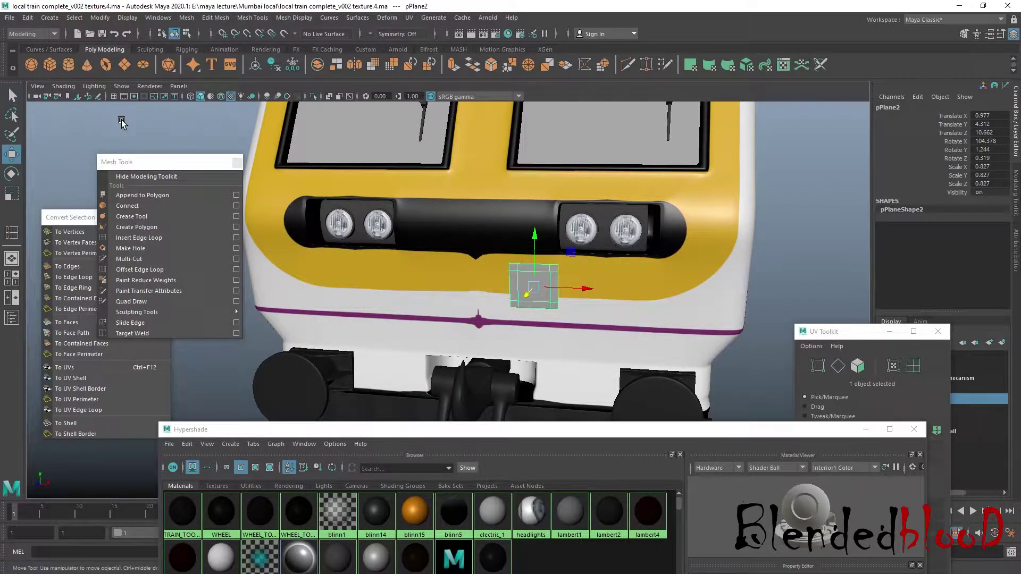
# Step: Save a new version of the scene as local train complete_v002 texture.5.ma in the same folder
pyautogui.click(9, 18)
pyautogui.click(37, 68)
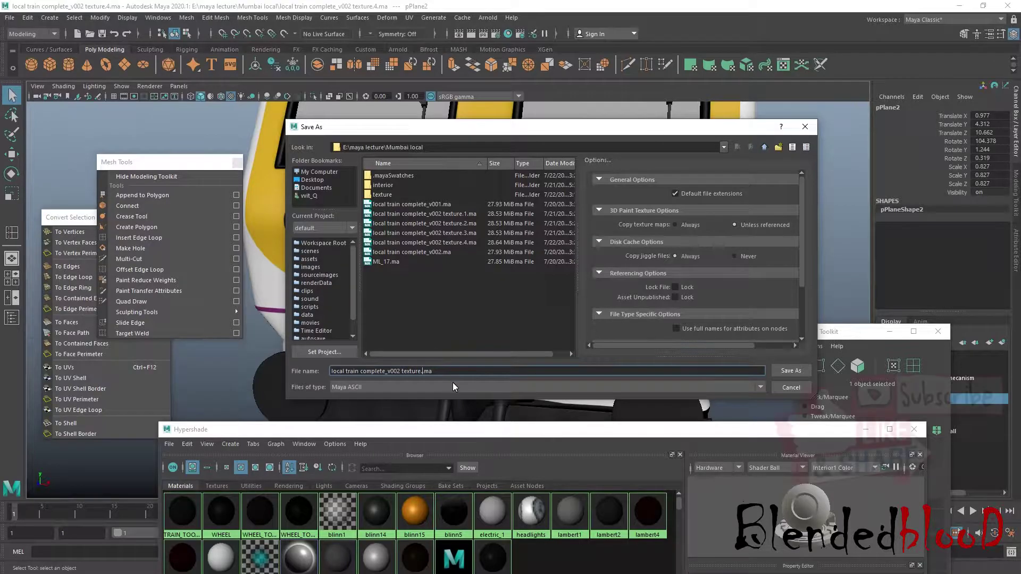
pyautogui.press('Return')
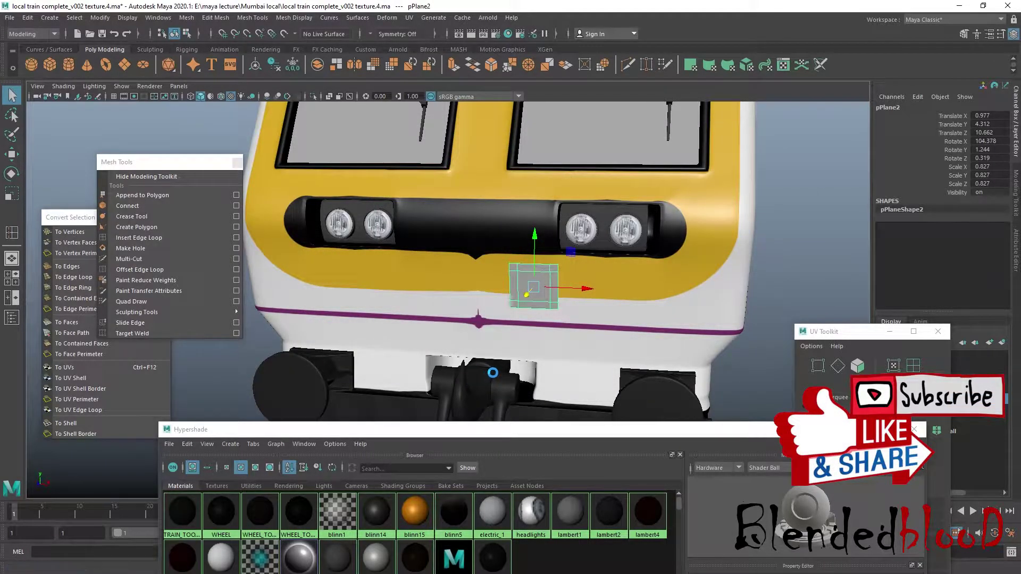
# Step: Check the dotted and crossed marker plate designs in the Churchgate reference photo, then minimize the viewer
pyautogui.press('super')
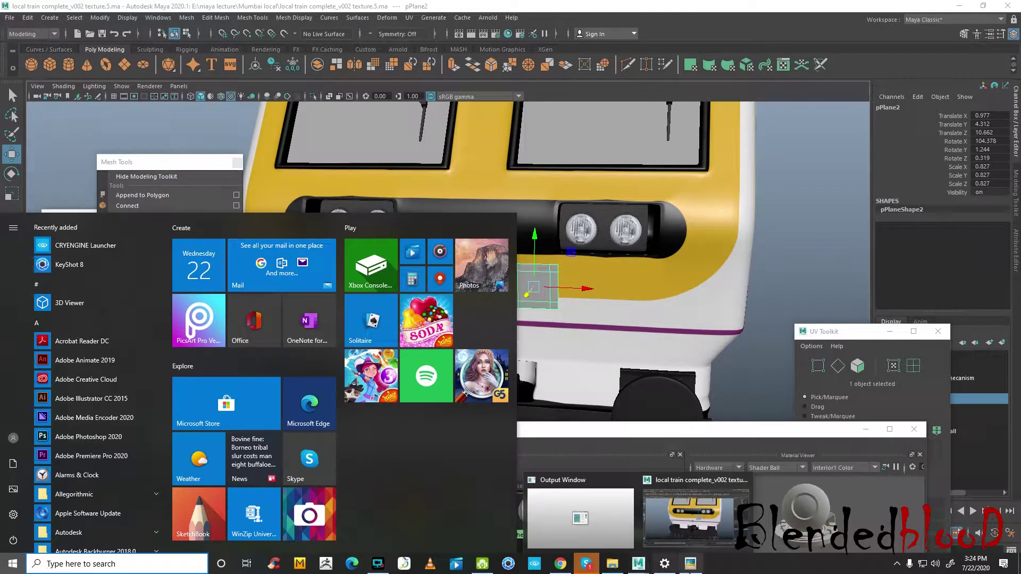
pyautogui.click(690, 563)
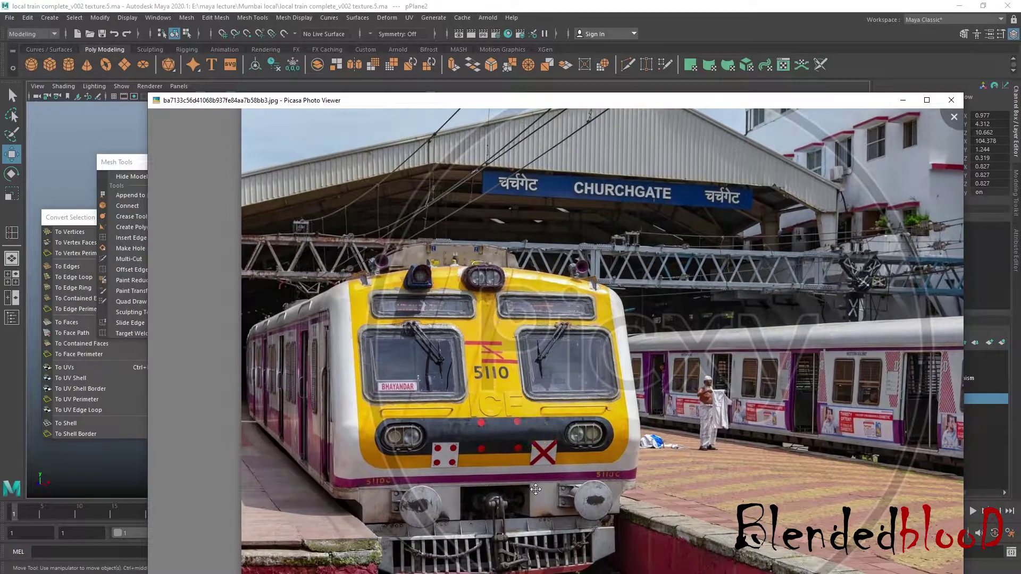
pyautogui.click(905, 100)
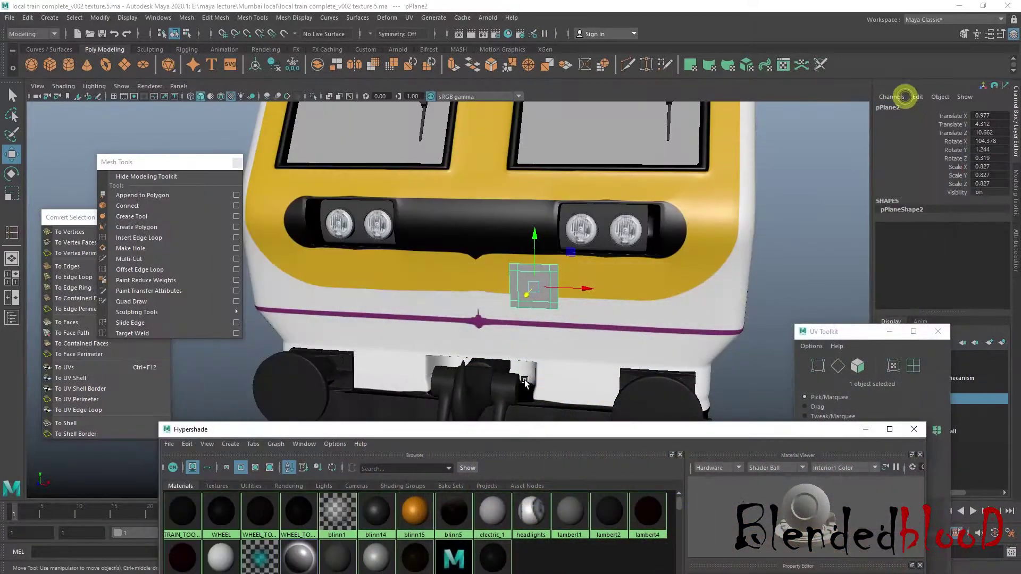
# Step: Open the indicator PSD from the Mumbai local texture folder in Photoshop
pyautogui.click(23, 567)
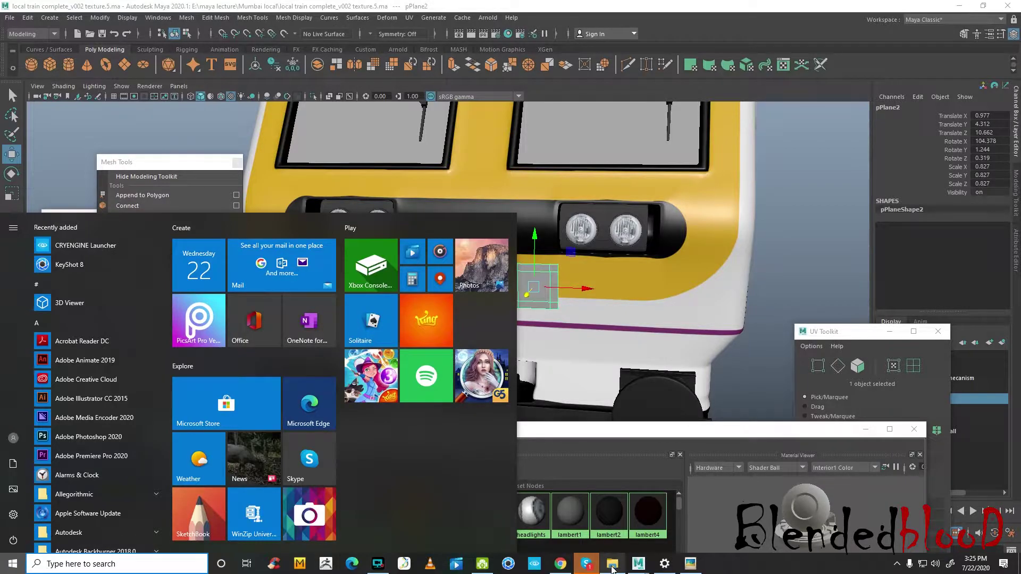
pyautogui.click(612, 567)
pyautogui.doubleClick(247, 126)
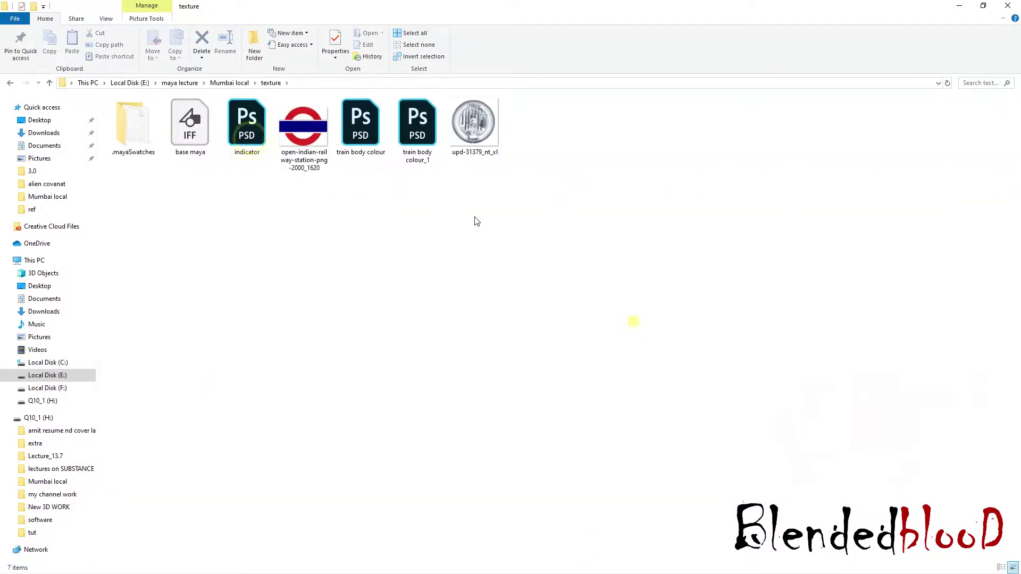
pyautogui.click(255, 141)
pyautogui.doubleClick(255, 141)
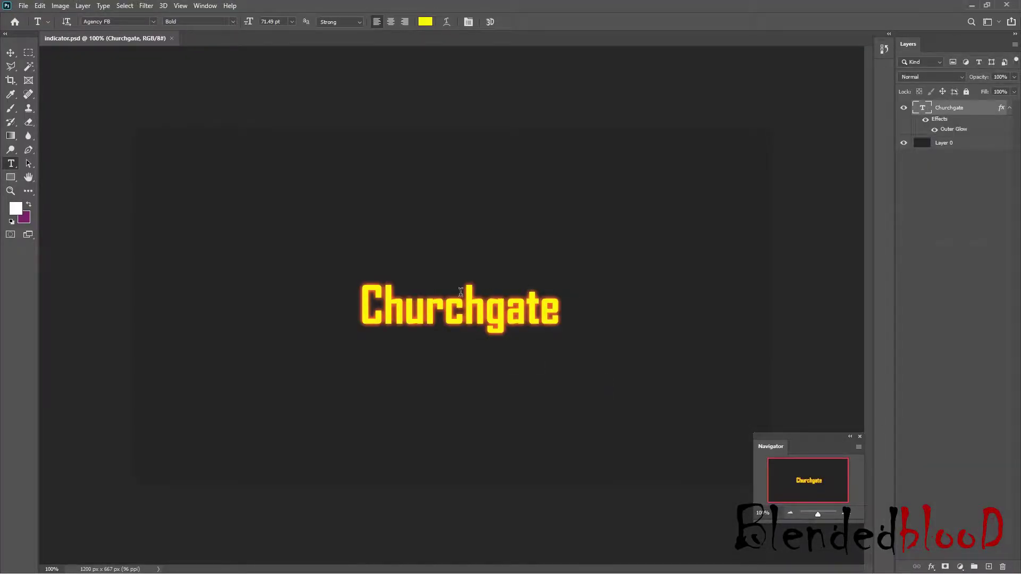
# Step: Save a copy of the indicator image as a JPEG named cross in the texture folder, at maximum quality 12
pyautogui.click(24, 6)
pyautogui.click(53, 132)
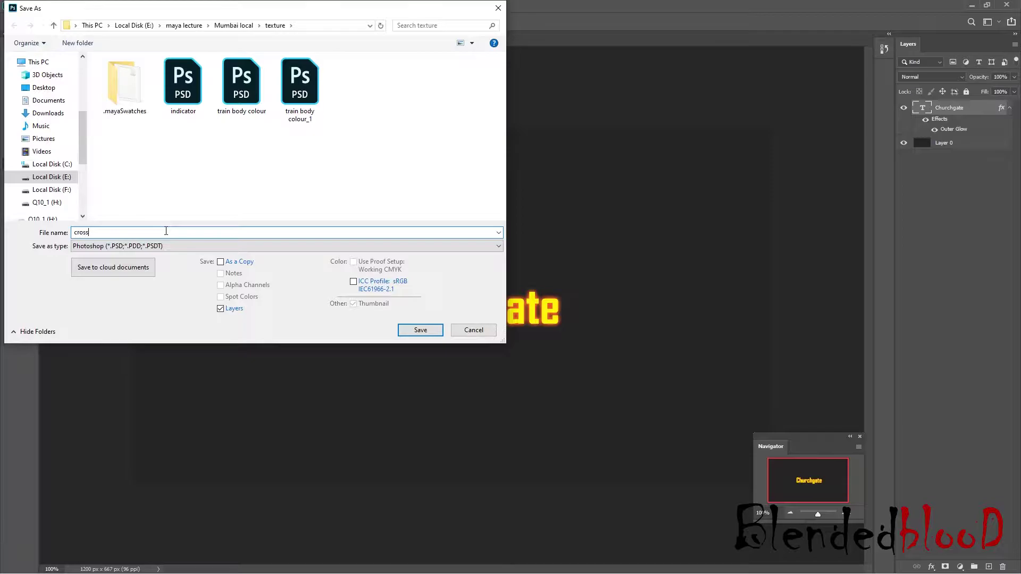
pyautogui.click(404, 247)
pyautogui.click(160, 337)
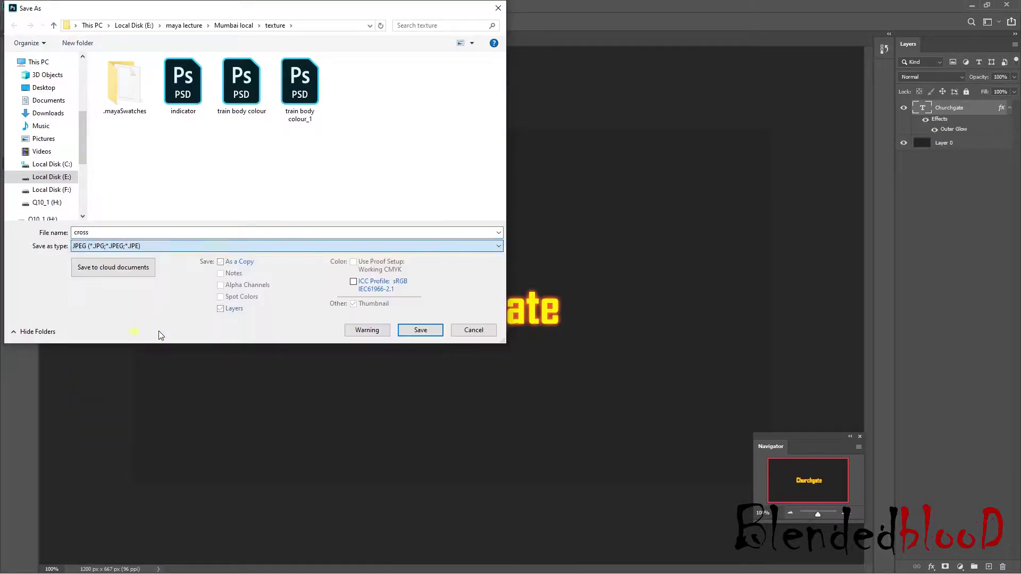
pyautogui.click(420, 330)
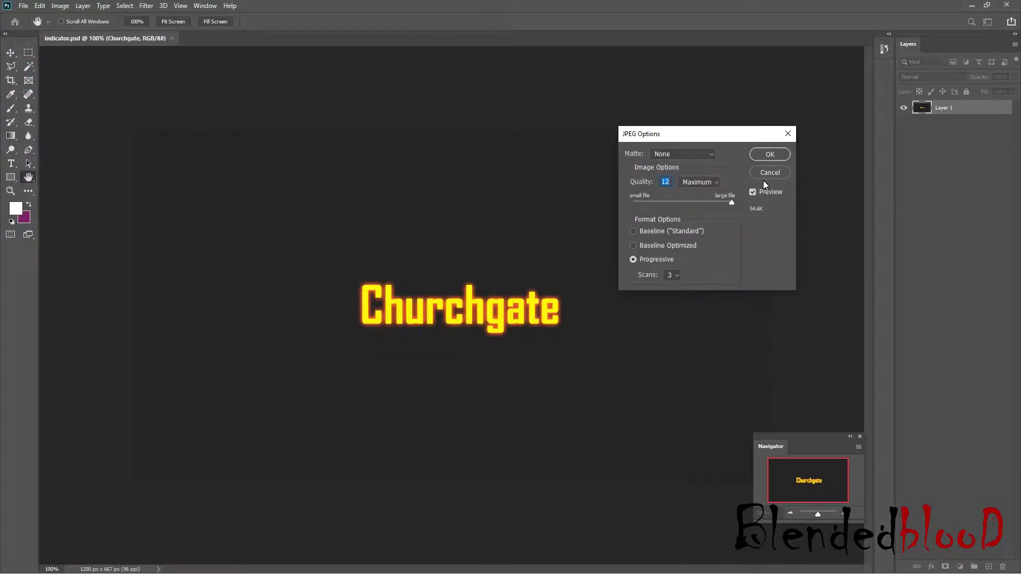
pyautogui.click(766, 155)
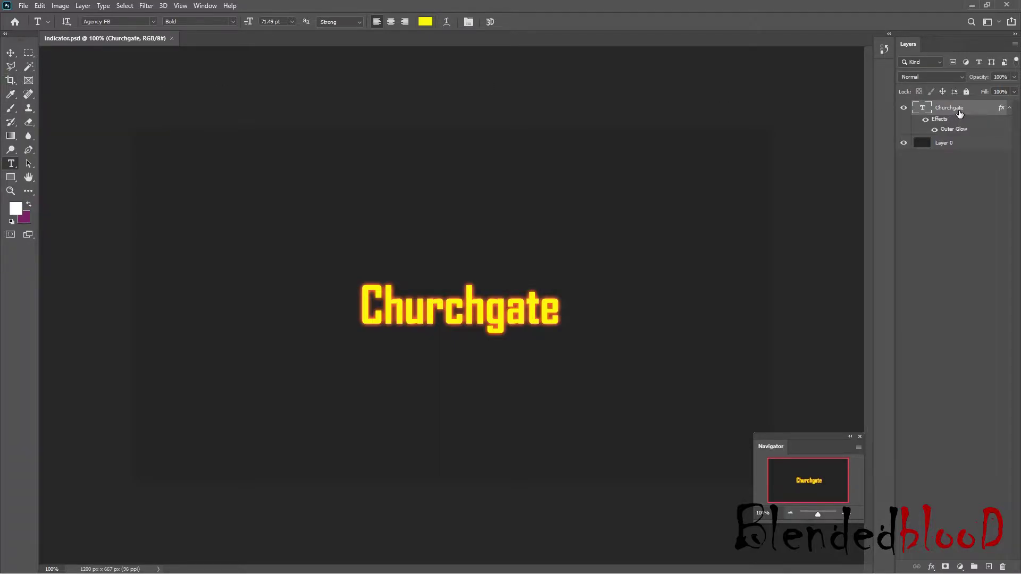
# Step: Delete the Churchgate text layer, check the Churchgate station reference photo, and fill the remaining background layer with white
pyautogui.press('Delete')
pyautogui.press('v')
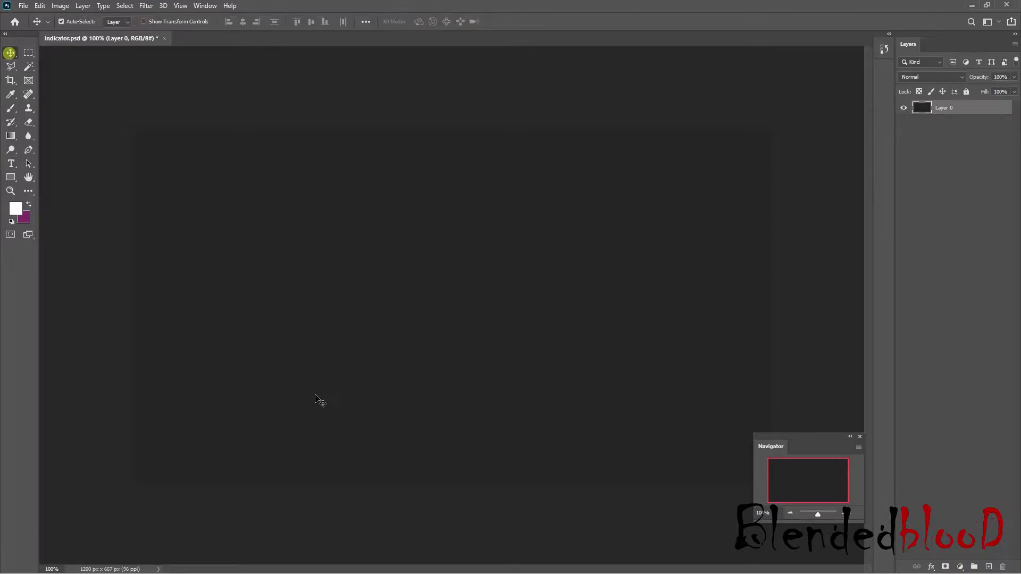
pyautogui.click(647, 570)
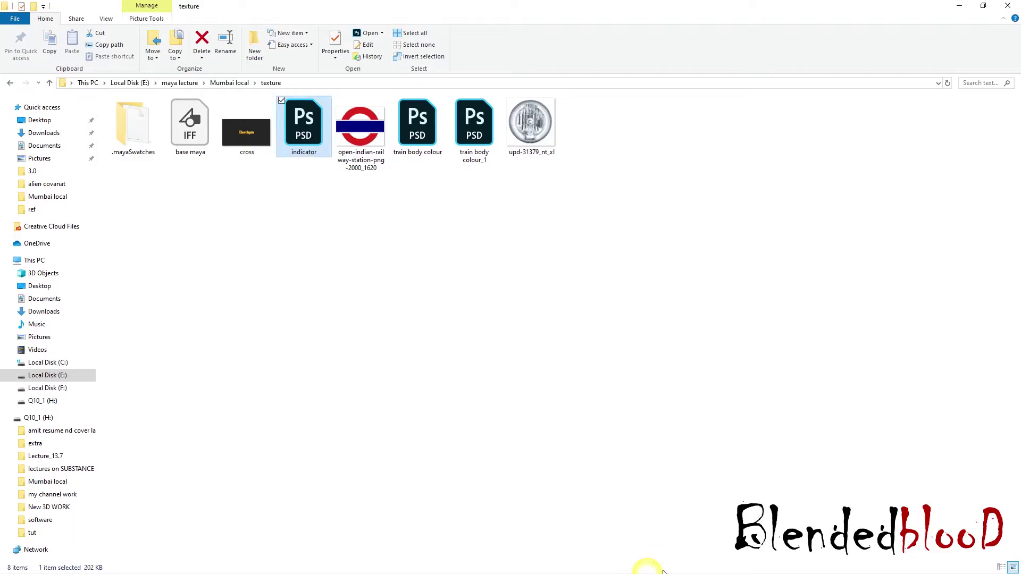
pyautogui.click(960, 7)
pyautogui.press('super')
pyautogui.click(694, 568)
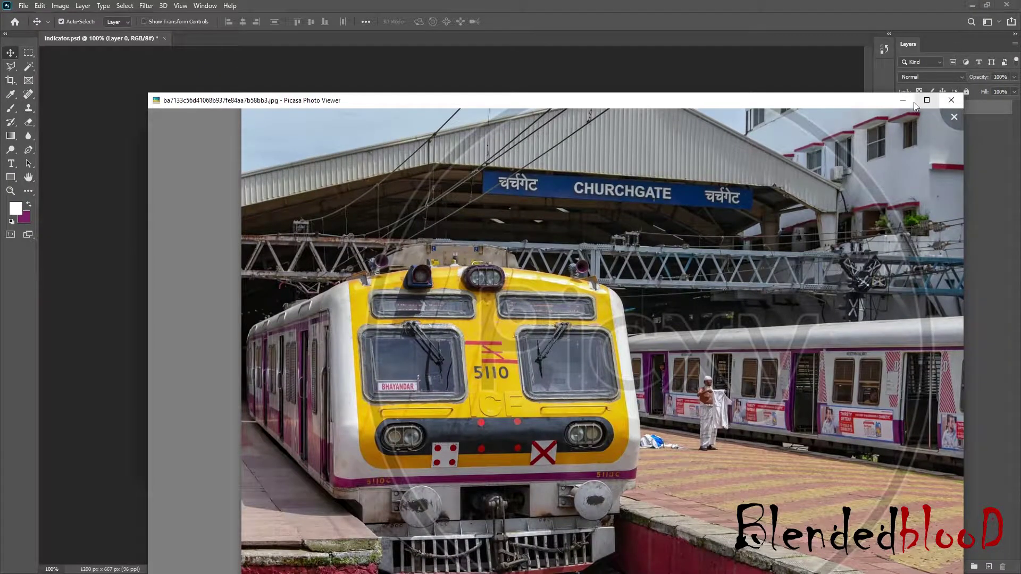
pyautogui.click(904, 100)
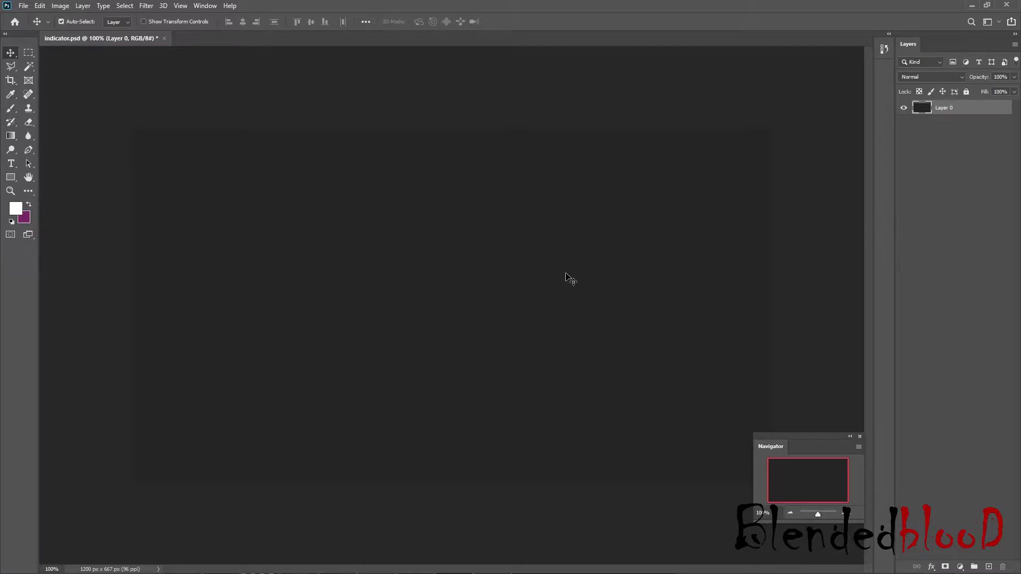
pyautogui.hotkey('alt', 'BackSpace')
# Step: Select a long, thin horizontal bar in the upper half of the canvas and set the foreground colour to bright red
pyautogui.click(28, 52)
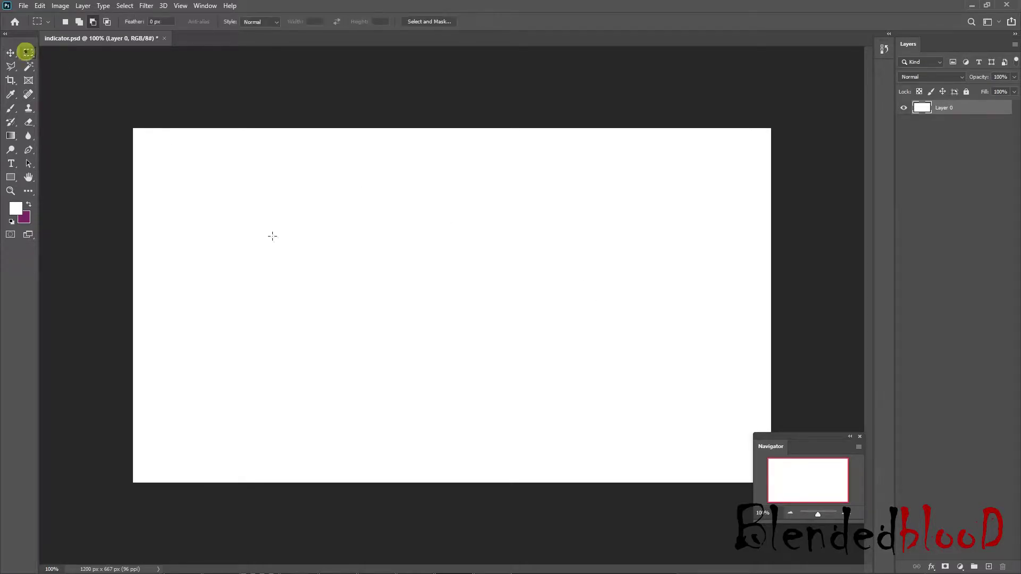
pyautogui.moveTo(283, 238); pyautogui.dragTo(662, 257)
pyautogui.click(29, 204)
pyautogui.click(16, 208)
pyautogui.click(204, 279)
pyautogui.click(232, 268)
pyautogui.click(333, 261)
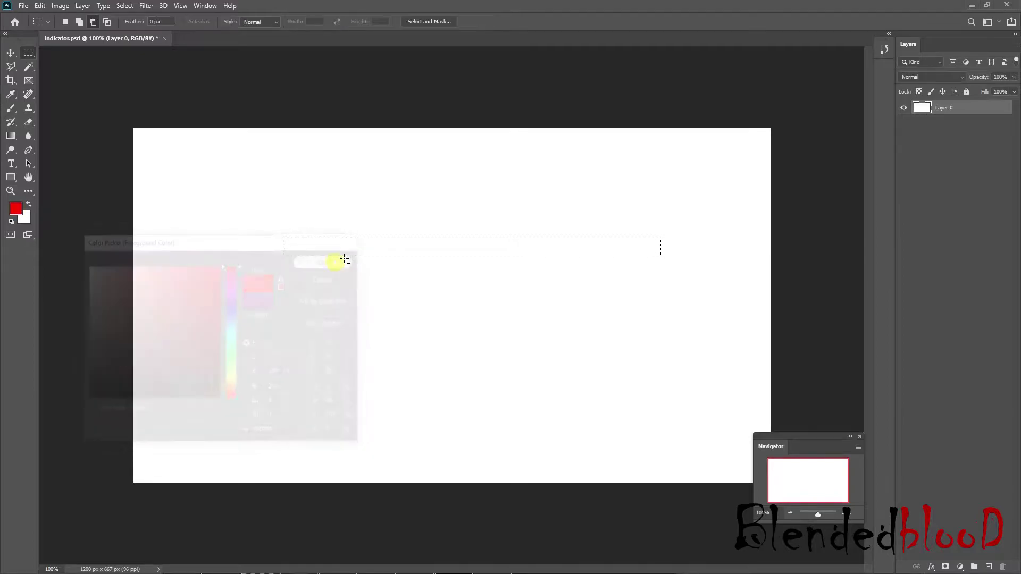
pyautogui.hotkey('alt', 'BackSpace')
pyautogui.click(11, 52)
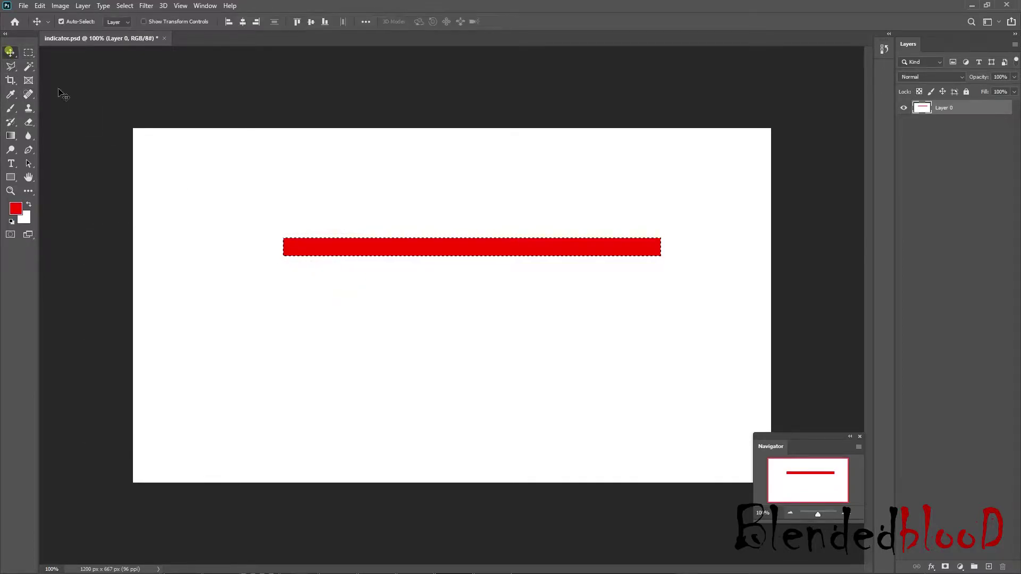
pyautogui.hotkey('ctrl', 'd')
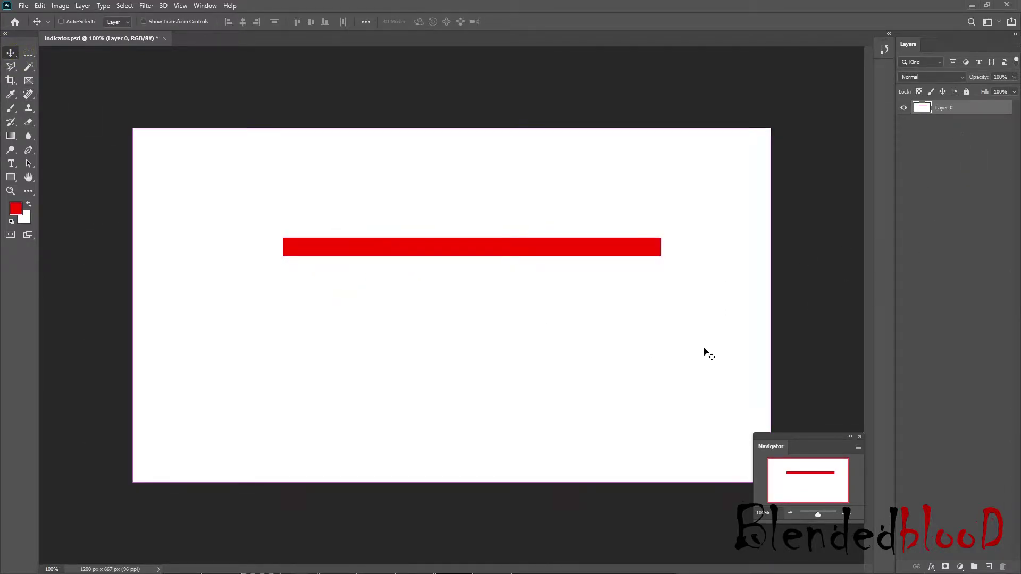
pyautogui.hotkey('ctrl', 'shift', 'd')
pyautogui.press('Delete')
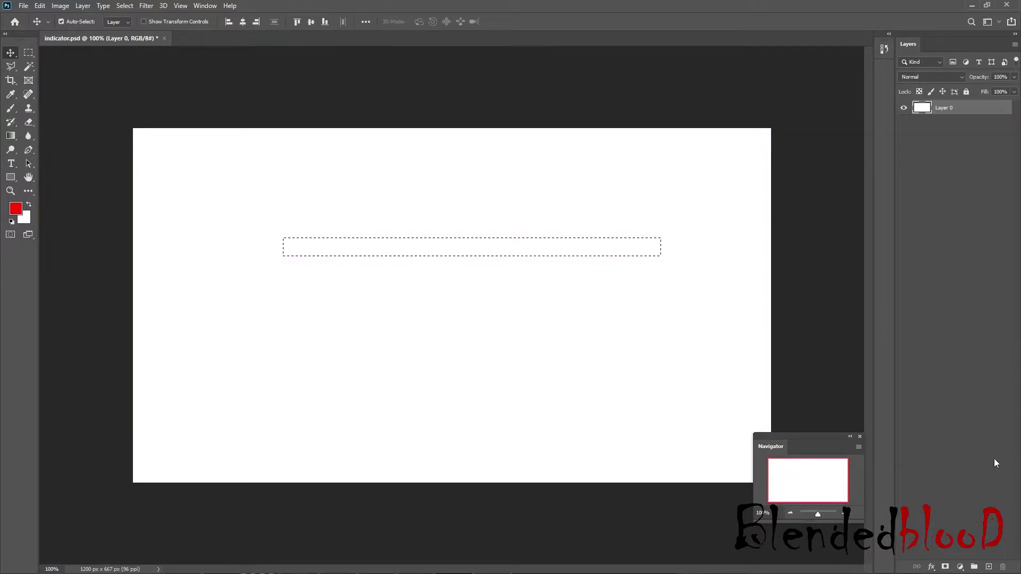
# Step: Create a new layer, fill the selected bar with red on it, and clear the selection
pyautogui.click(989, 567)
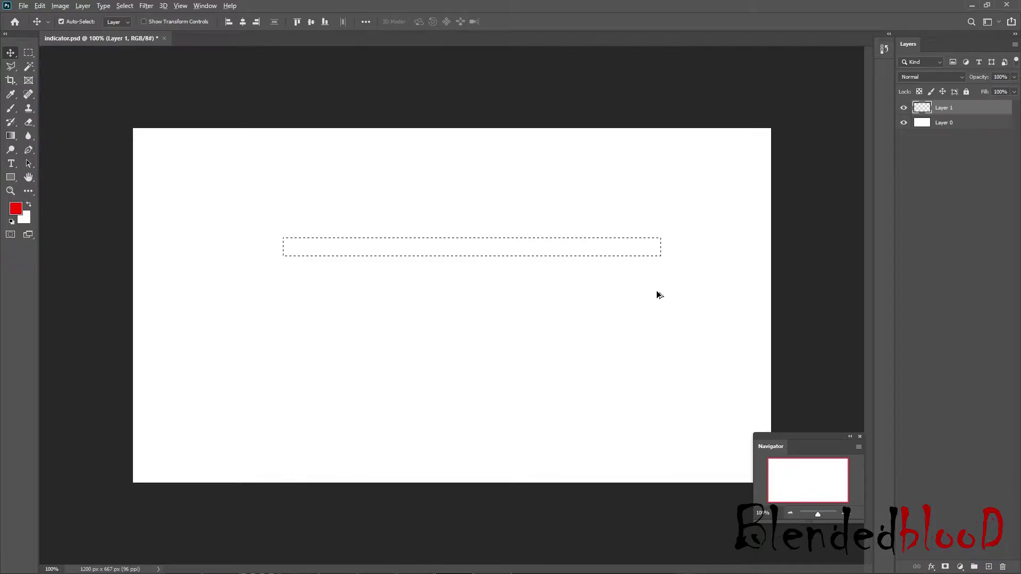
pyautogui.hotkey('alt', 'BackSpace')
pyautogui.hotkey('ctrl', 'd')
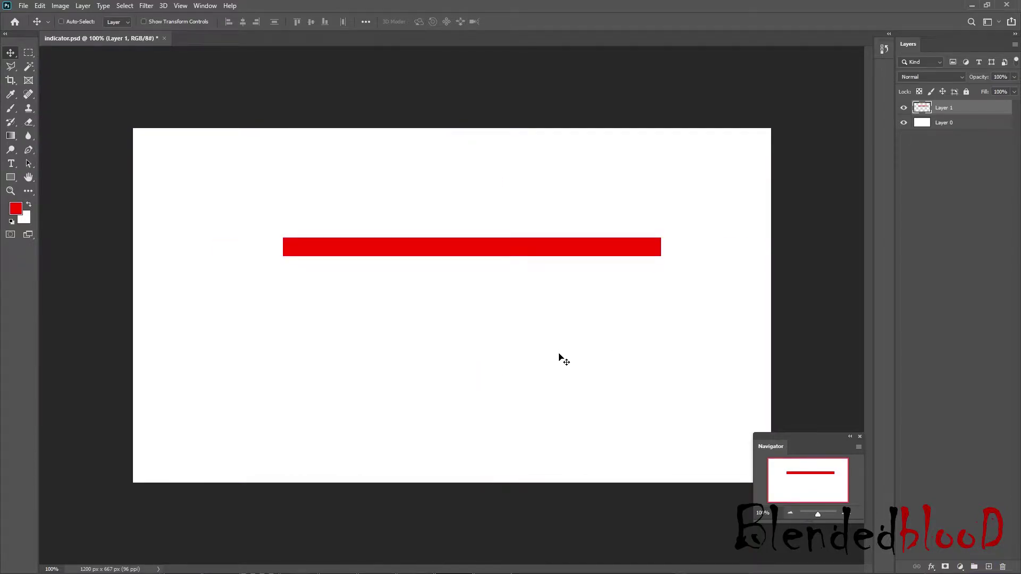
pyautogui.hotkey('ctrl', 't')
pyautogui.moveTo(472, 259); pyautogui.dragTo(473, 267)
pyautogui.hotkey('ctrl', 'z')
pyautogui.press('Return')
# Step: Rotate the red bar into a 45-degree diagonal rising to the right and centre it on the white canvas
pyautogui.hotkey('ctrl', 't')
pyautogui.keyDown('shift'); pyautogui.moveTo(679, 260); pyautogui.dragTo(604, 114); pyautogui.keyUp('shift')
pyautogui.moveTo(551, 188); pyautogui.dragTo(524, 239)
pyautogui.press('Return')
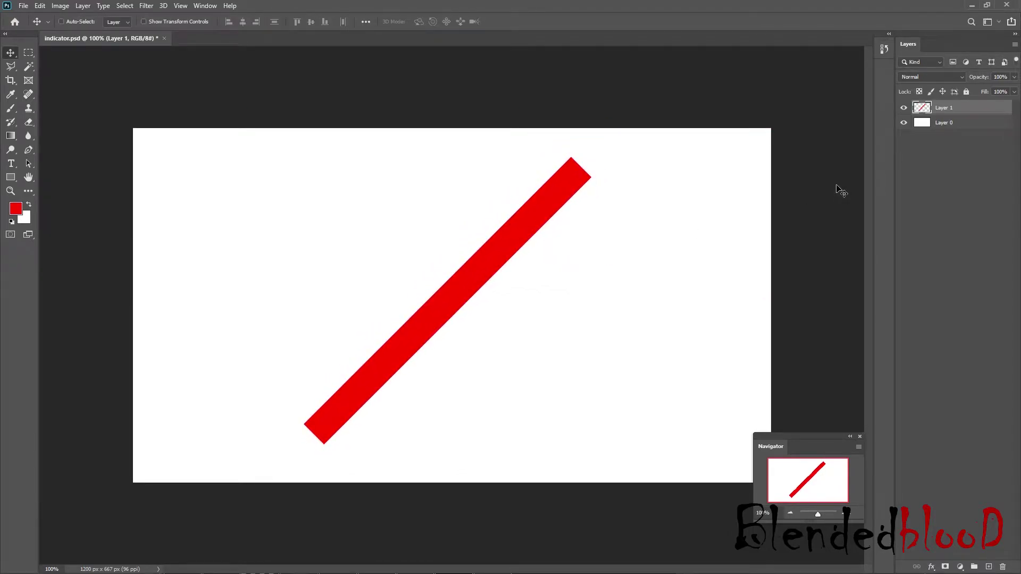
# Step: Duplicate the diagonal bar layer and flip the copy horizontally to form a red cross
pyautogui.hotkey('ctrl', 'j')
pyautogui.hotkey('ctrl', 't')
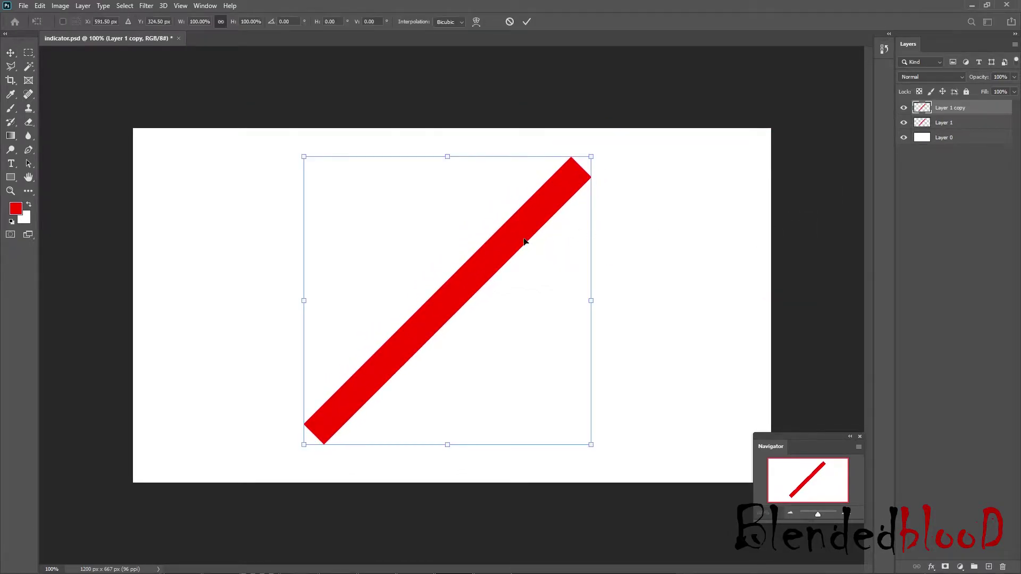
pyautogui.rightClick(524, 237)
pyautogui.click(582, 417)
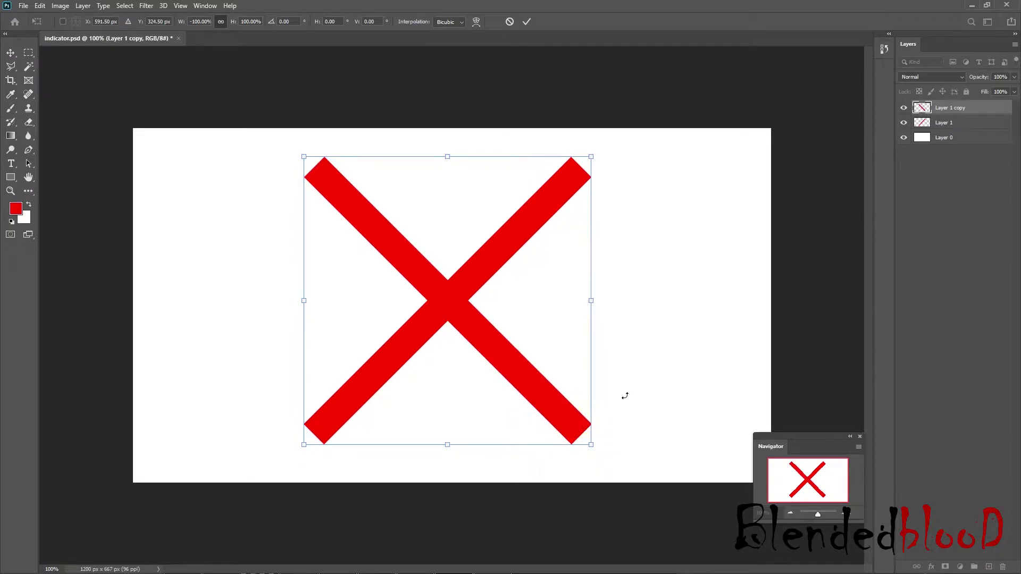
pyautogui.press('Return')
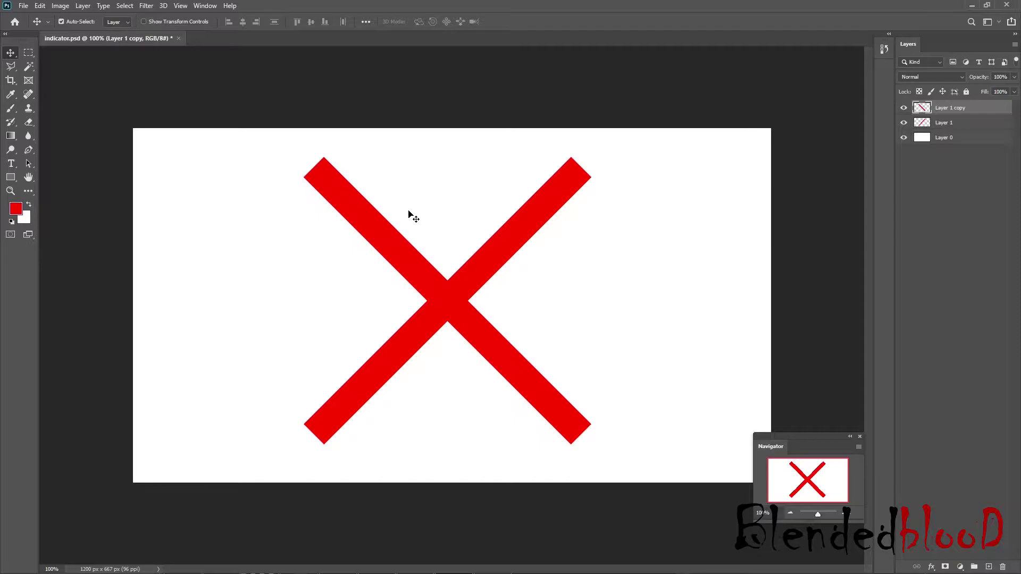
# Step: Save the red cross as a JPEG over the existing cross image in the texture folder
pyautogui.click(24, 6)
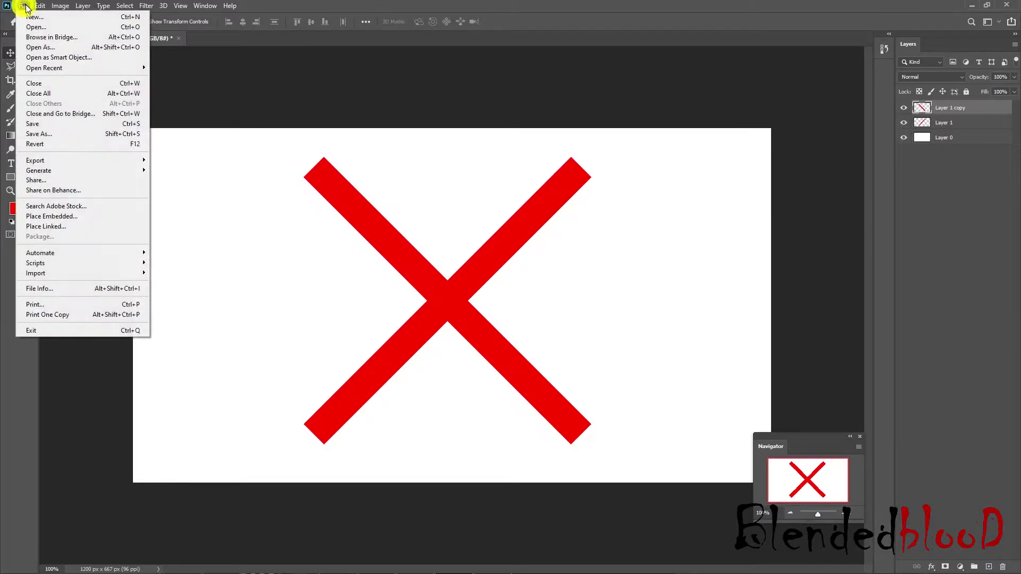
pyautogui.click(57, 133)
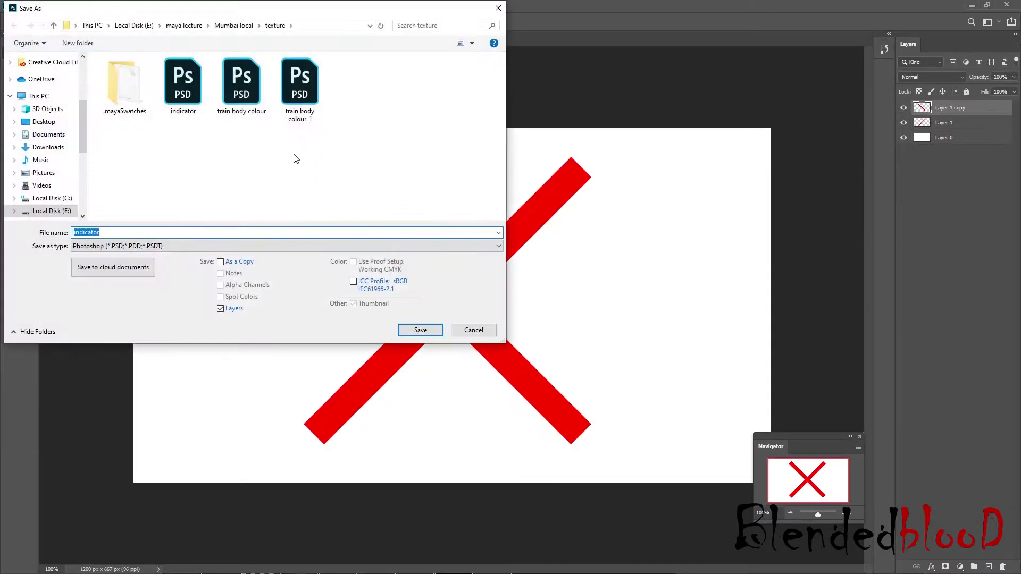
pyautogui.click(181, 245)
pyautogui.click(133, 321)
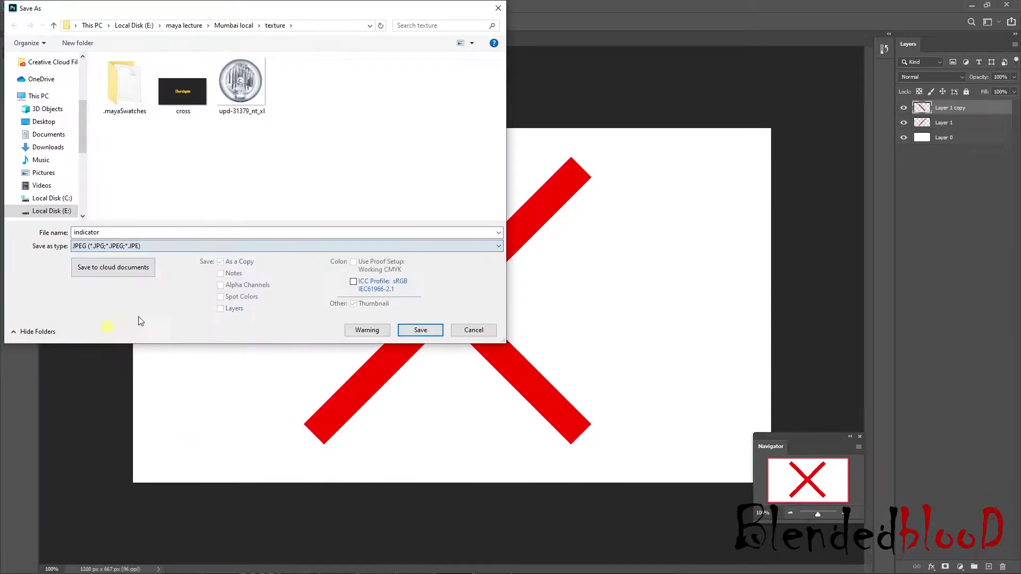
pyautogui.doubleClick(182, 91)
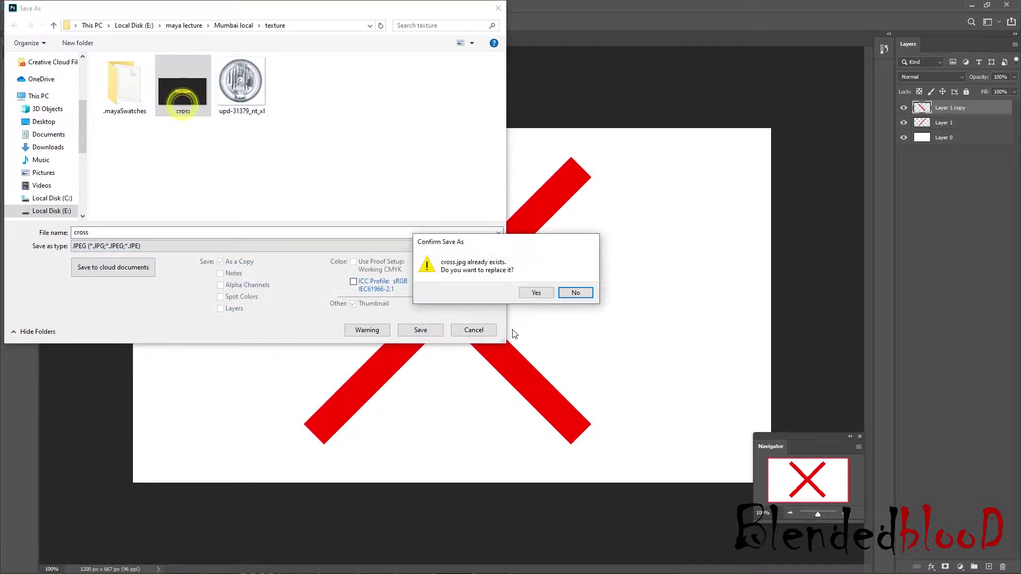
pyautogui.click(537, 293)
pyautogui.click(758, 158)
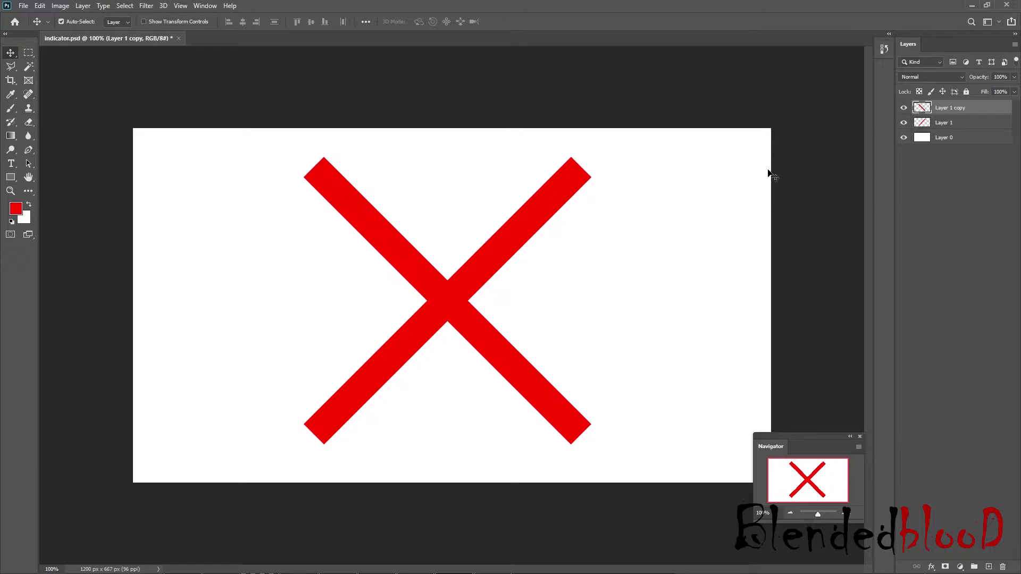
# Step: Delete both red bar layers and switch to the Elliptical Marquee tool
pyautogui.press('Delete')
pyautogui.press('Delete')
pyautogui.rightClick(28, 52)
pyautogui.click(64, 57)
# Step: Select a small circle in the upper part of the canvas and fill it with red on a new layer
pyautogui.moveTo(353, 207); pyautogui.dragTo(391, 261)
pyautogui.click(986, 566)
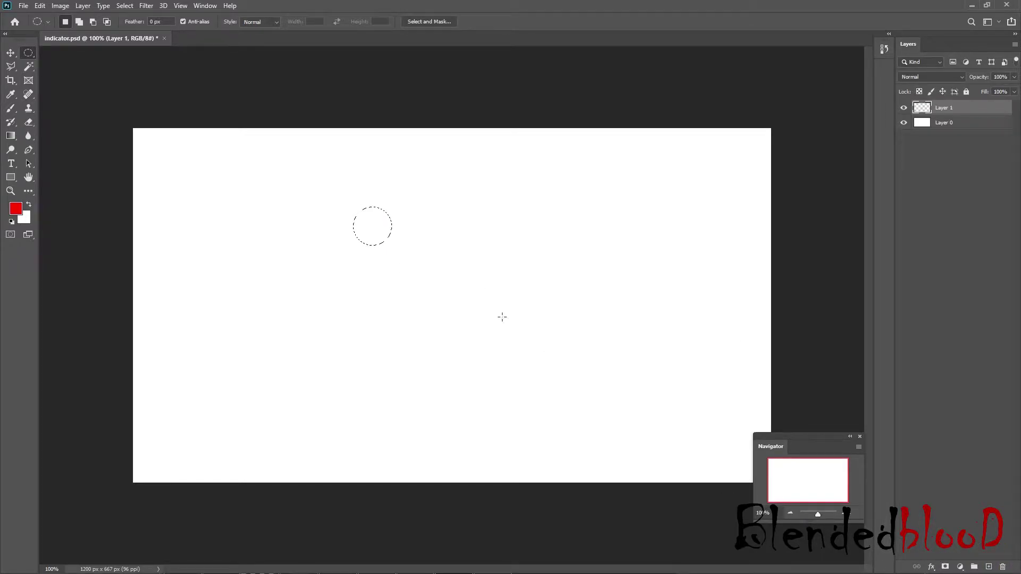
pyautogui.hotkey('alt', 'BackSpace')
pyautogui.hotkey('ctrl', 'd')
pyautogui.click(11, 52)
# Step: Check the dotted marker plate in the reference photo, close the viewer, and compare the plate in Maya before returning to Photoshop
pyautogui.press('super')
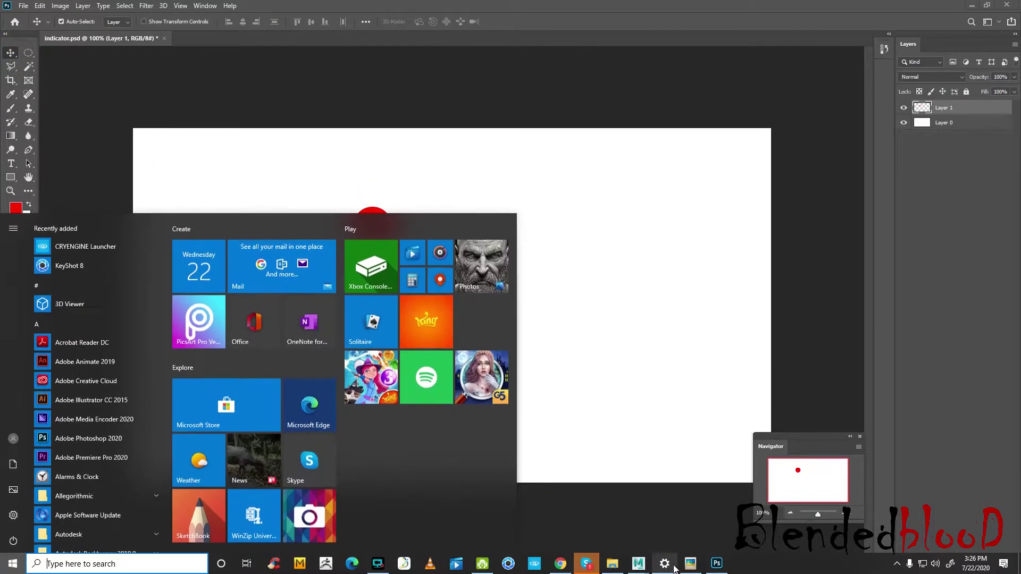
pyautogui.click(689, 563)
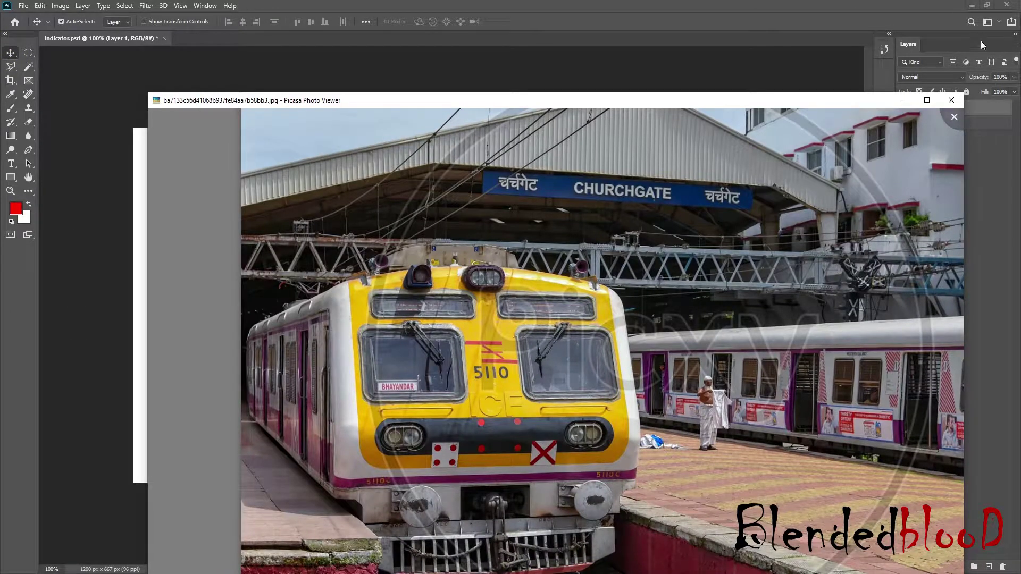
pyautogui.click(951, 100)
pyautogui.click(971, 5)
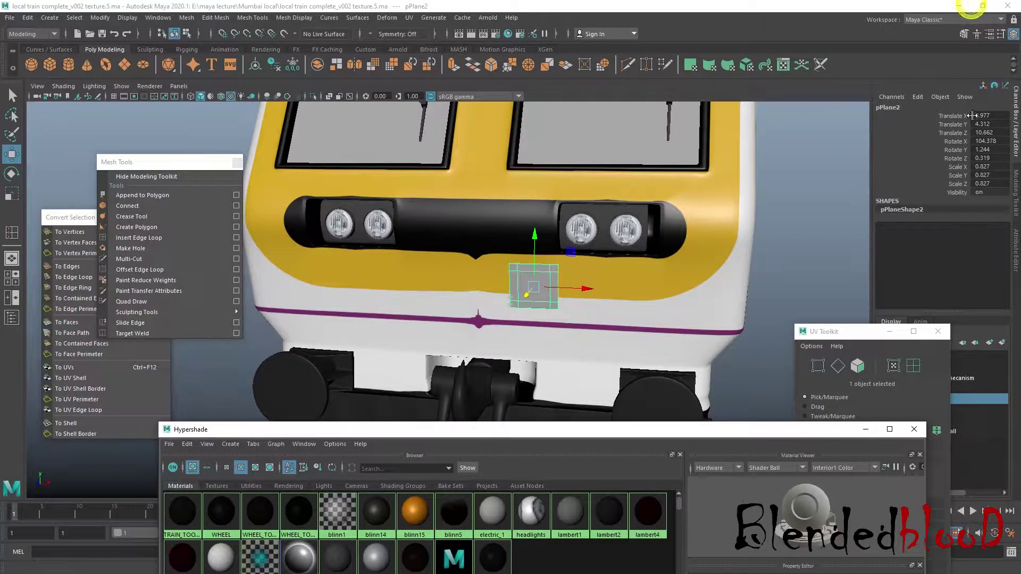
pyautogui.press('super')
pyautogui.click(711, 564)
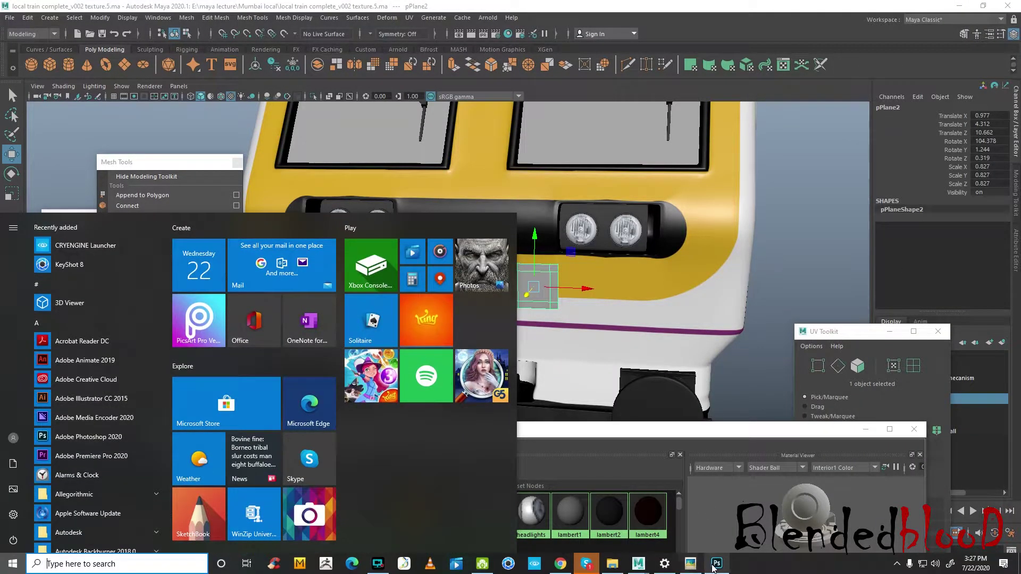
# Step: Enlarge the small red circle with Free Transform, then delete its layer
pyautogui.hotkey('ctrl', 't')
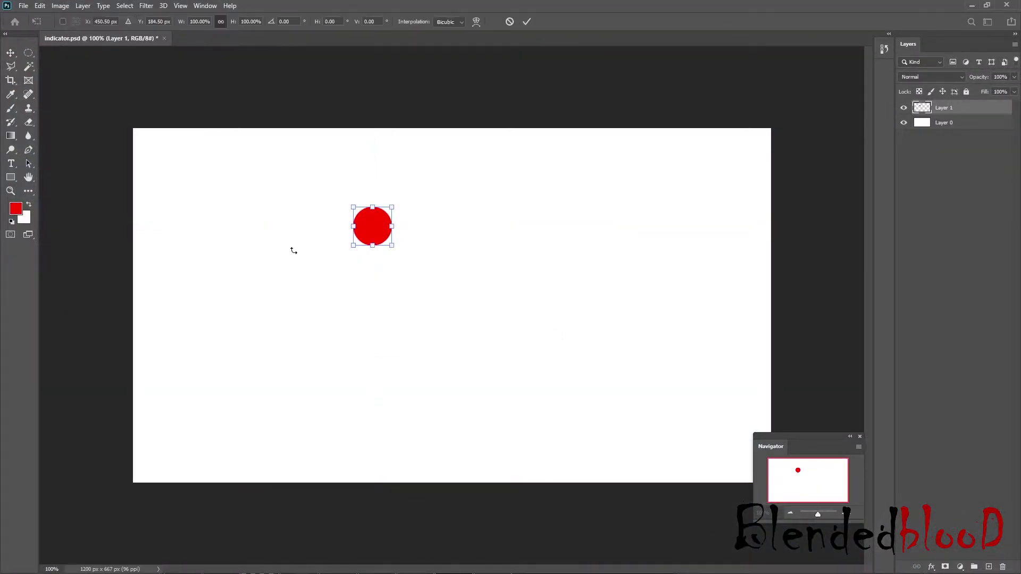
pyautogui.moveTo(391, 245)
pyautogui.mouseDown()
pyautogui.moveTo(437, 290)
pyautogui.moveTo(409, 239)
pyautogui.mouseUp()
pyautogui.doubleClick(425, 258)
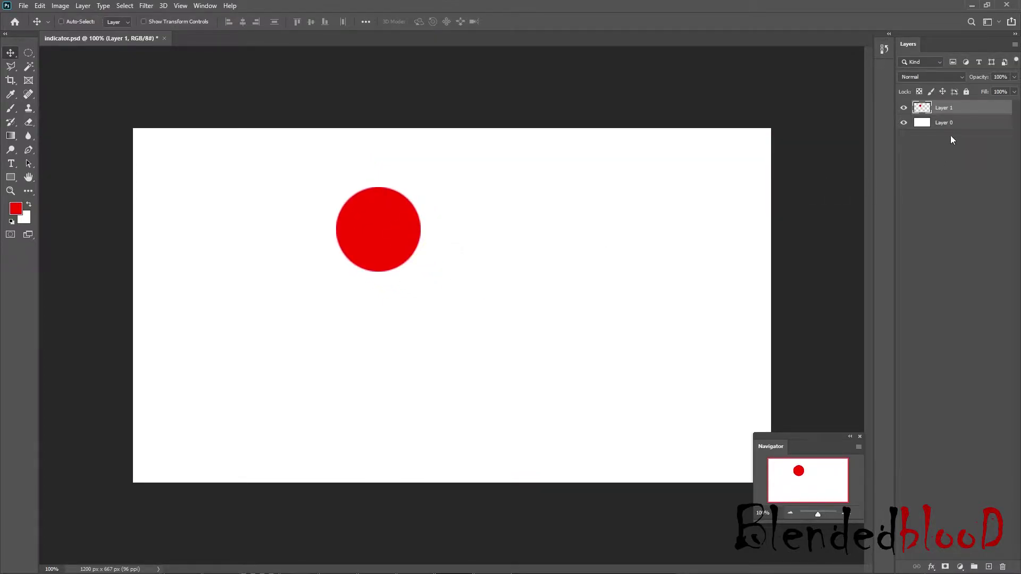
pyautogui.keyDown('ctrl'); pyautogui.click(922, 110); pyautogui.keyUp('ctrl')
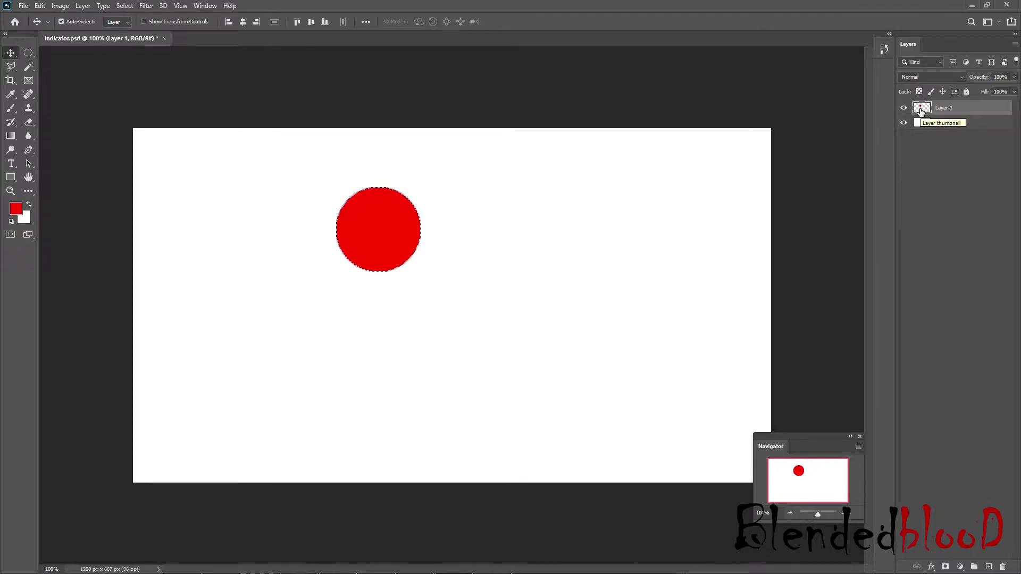
pyautogui.hotkey('ctrl', 'd')
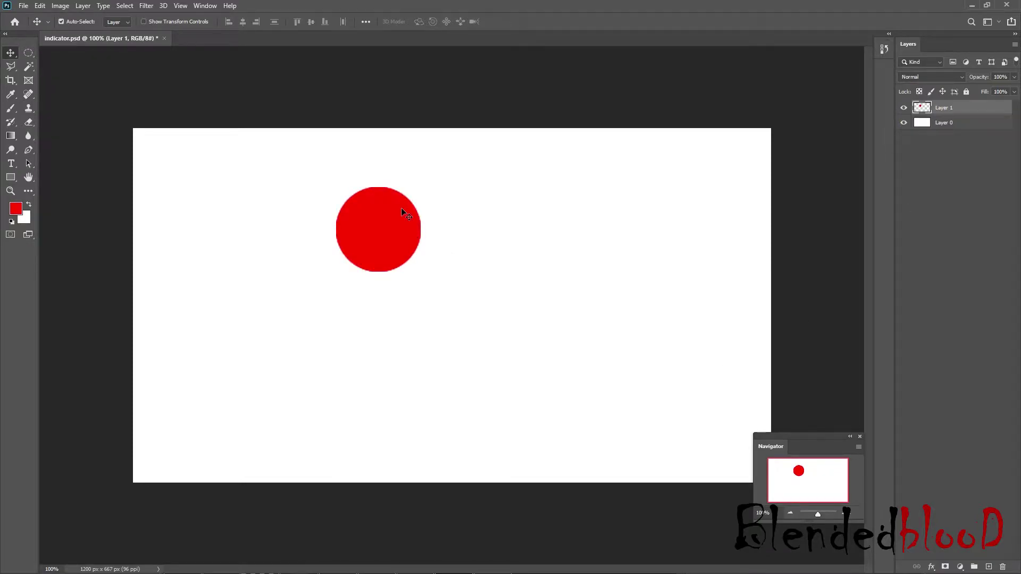
pyautogui.press('Delete')
# Step: Select a larger circle in the upper middle of the canvas and fill it with red directly on the white layer
pyautogui.click(29, 53)
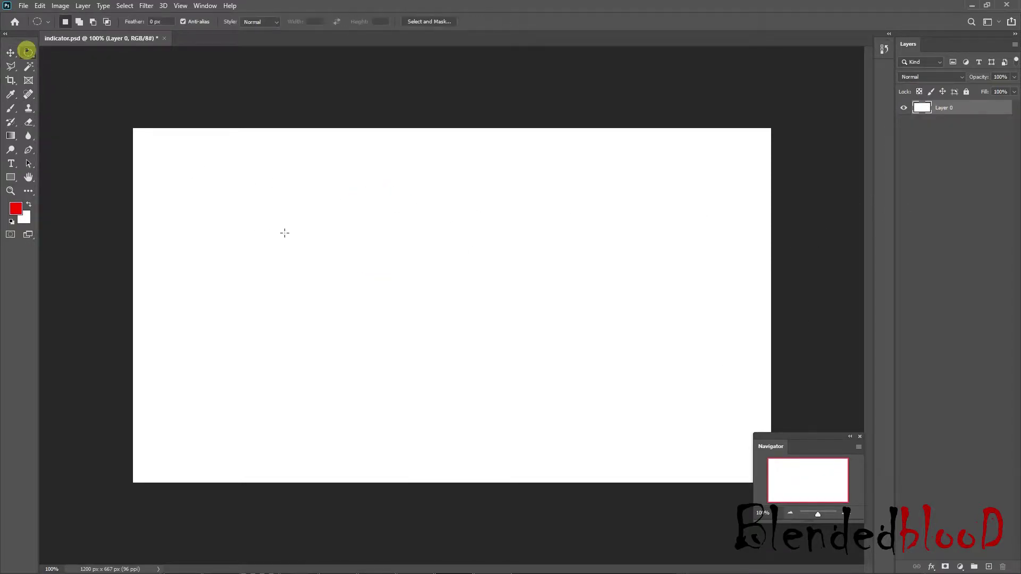
pyautogui.keyDown('shift'); pyautogui.moveTo(352, 218); pyautogui.dragTo(430, 303); pyautogui.keyUp('shift')
pyautogui.hotkey('alt', 'BackSpace')
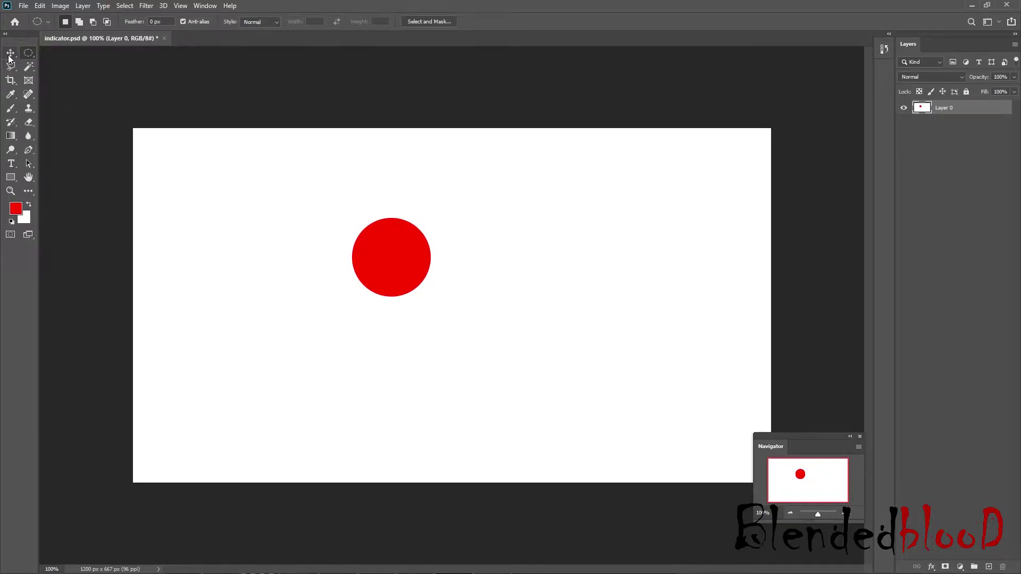
pyautogui.click(10, 54)
pyautogui.moveTo(403, 271); pyautogui.dragTo(394, 251)
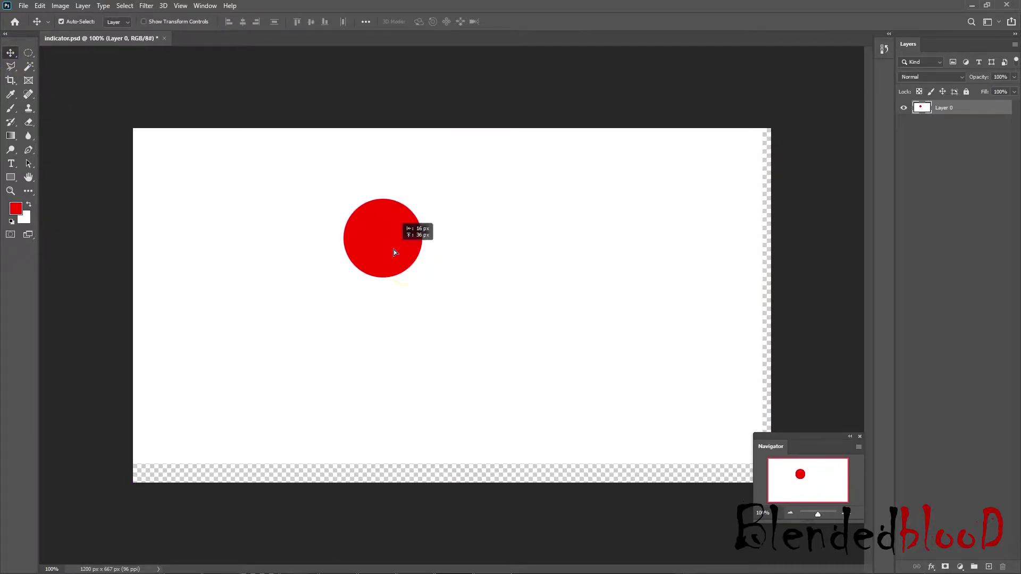
pyautogui.hotkey('ctrl', 'z')
# Step: Set the canvas size to 2048 by 2048 pixels, keeping the existing artwork centred
pyautogui.click(61, 5)
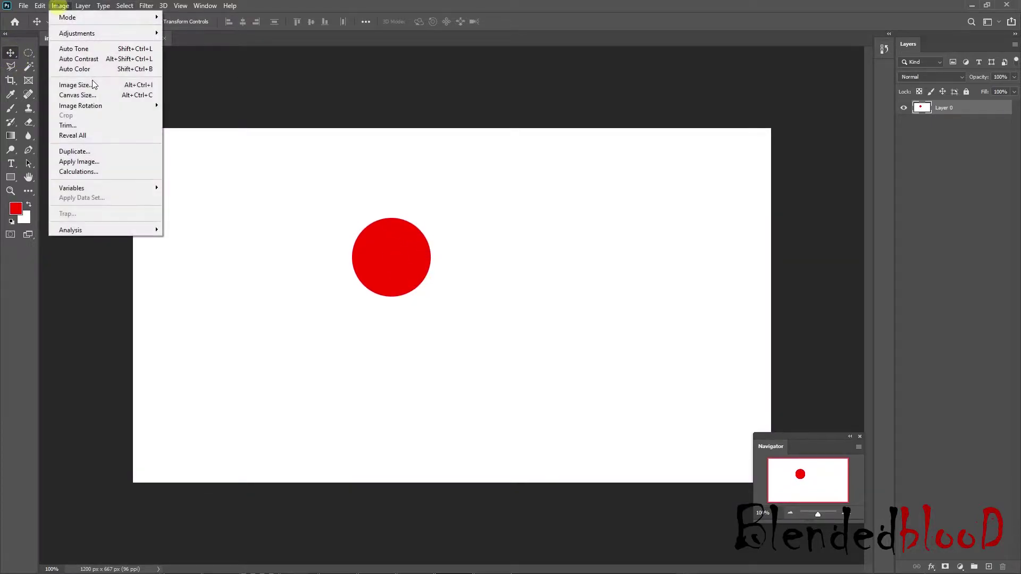
pyautogui.click(85, 94)
pyautogui.click(529, 184)
pyautogui.click(532, 183)
pyautogui.doubleClick(495, 181)
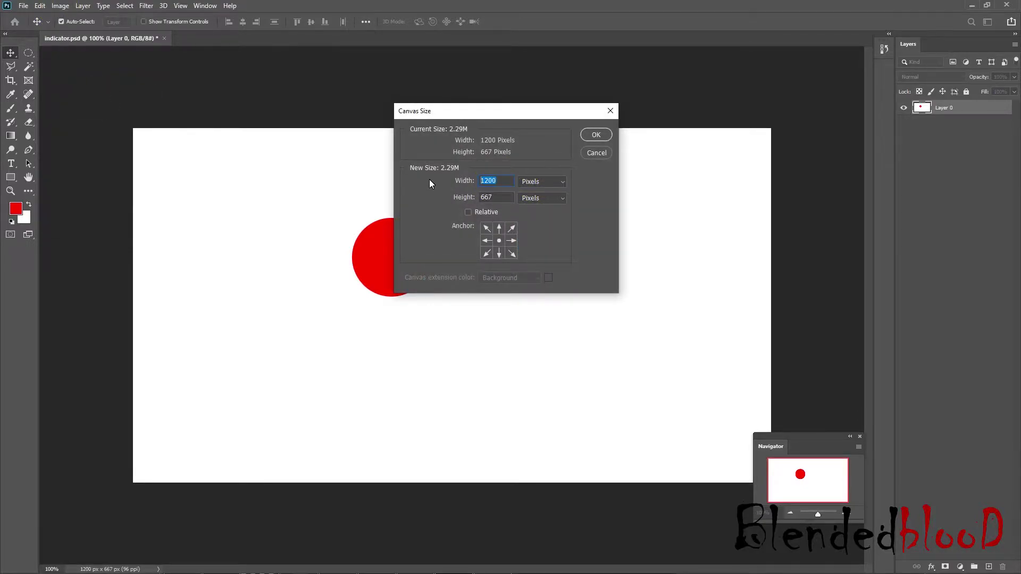
pyautogui.write('20420')
pyautogui.click(596, 134)
pyautogui.click(791, 512)
pyautogui.click(791, 512)
pyautogui.click(791, 512)
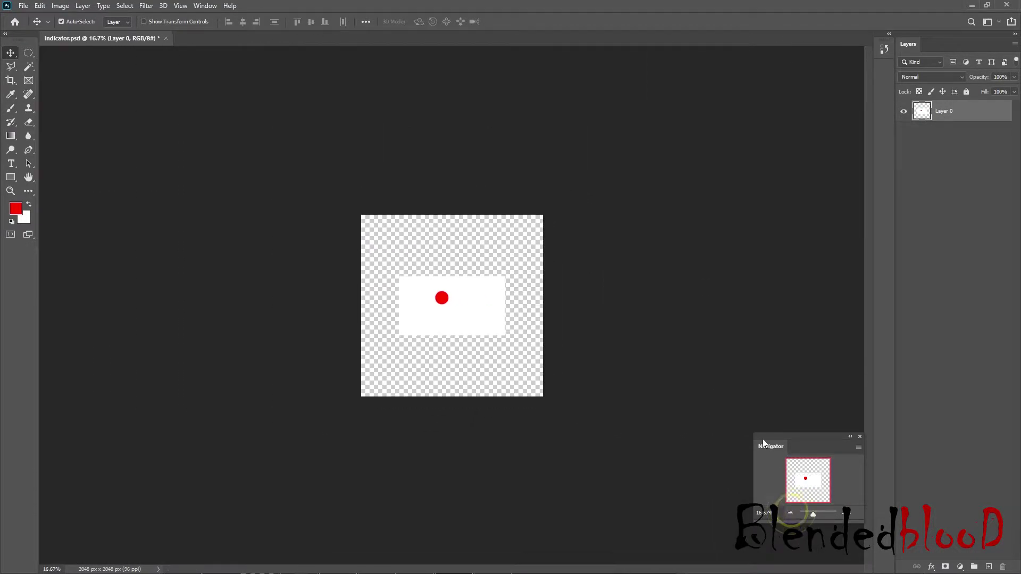
# Step: Fill the whole canvas with white on Layer 0, covering the existing red circle
pyautogui.click(846, 512)
pyautogui.click(845, 512)
pyautogui.hotkey('ctrl', 'BackSpace')
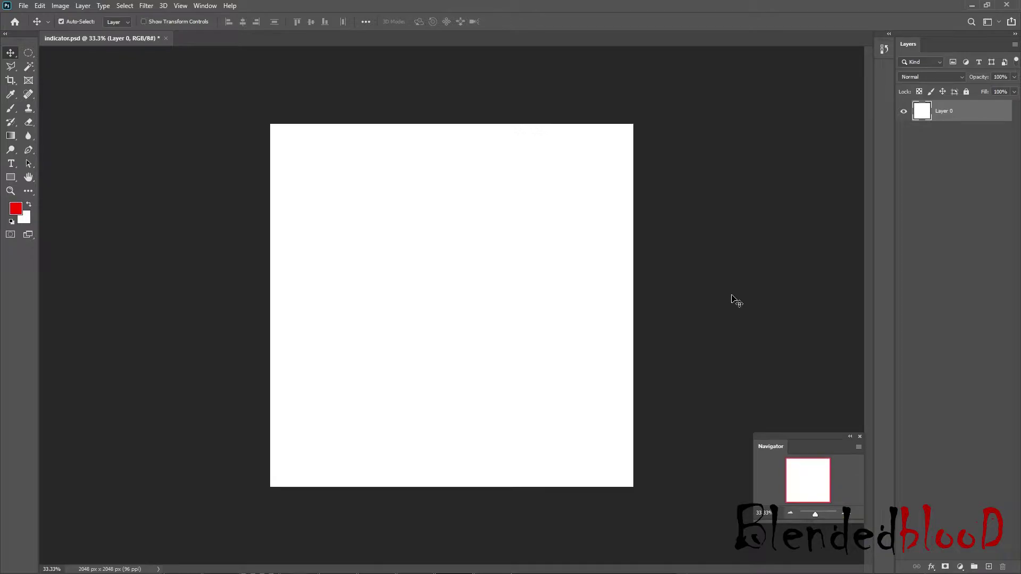
# Step: On a new layer, select a circle slightly above and left of the canvas centre, fill it with red, and deselect it
pyautogui.click(28, 53)
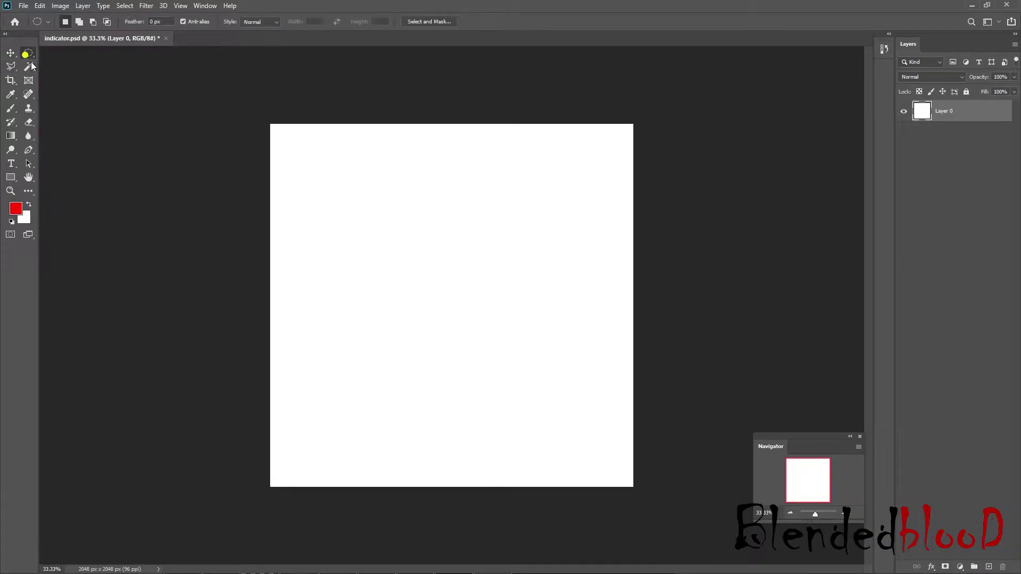
pyautogui.click(989, 566)
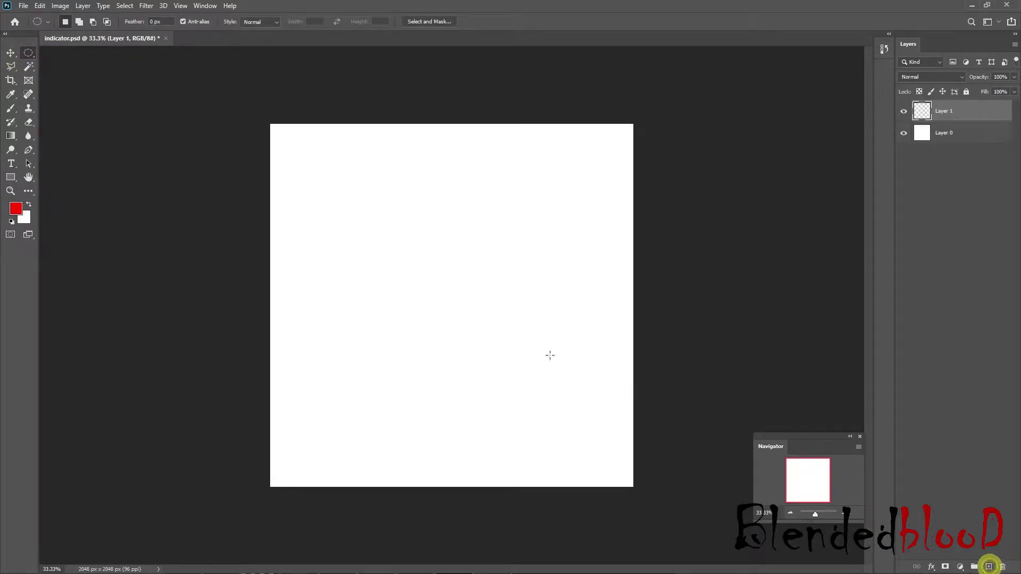
pyautogui.click(848, 515)
pyautogui.moveTo(378, 238); pyautogui.dragTo(452, 317)
pyautogui.hotkey('alt', 'BackSpace')
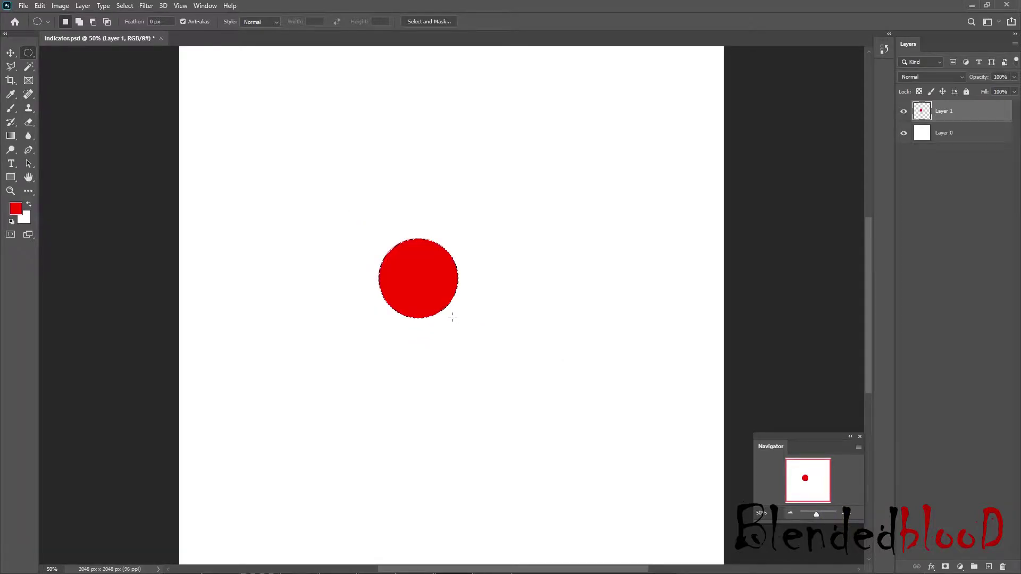
pyautogui.click(11, 52)
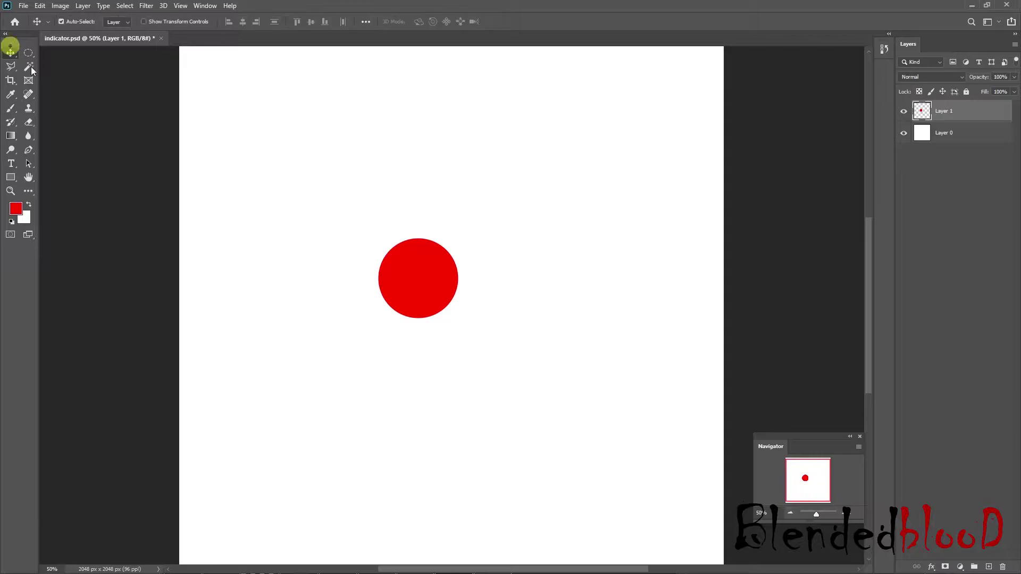
# Step: Move the red circle left, duplicate its layer, and shift the copy well to the right at the same height
pyautogui.moveTo(406, 264); pyautogui.dragTo(578, 330)
pyautogui.hotkey('ctrl', 'j')
pyautogui.click(790, 514)
pyautogui.click(791, 514)
pyautogui.click(790, 514)
pyautogui.click(845, 513)
pyautogui.hotkey('shift', 'Right')
pyautogui.hotkey('shift', 'Right')
pyautogui.hotkey('shift', 'Right')
pyautogui.hotkey('shift', 'Right')
pyautogui.hotkey('shift', 'Right')
pyautogui.hotkey('shift', 'Right')
pyautogui.hotkey('shift', 'Right')
pyautogui.hotkey('shift', 'Right')
pyautogui.hotkey('shift', 'Right')
pyautogui.hotkey('shift', 'Right')
pyautogui.hotkey('shift', 'Right')
pyautogui.hotkey('shift', 'Right')
pyautogui.hotkey('shift', 'Right')
pyautogui.hotkey('shift', 'Right')
pyautogui.hotkey('shift', 'Right')
pyautogui.hotkey('shift', 'Right')
pyautogui.hotkey('shift', 'Right')
pyautogui.hotkey('shift', 'Right')
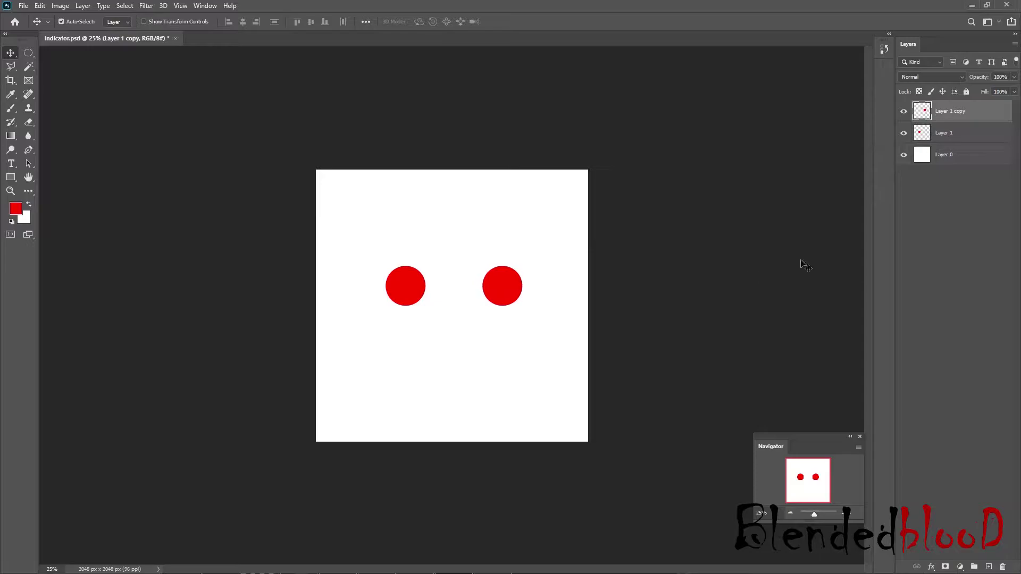
# Step: Nudge the original red circle on Layer 1 horizontally towards the left edge of the canvas
pyautogui.click(952, 134)
pyautogui.hotkey('shift', 'Left')
pyautogui.hotkey('shift', 'Left')
pyautogui.hotkey('shift', 'Left')
pyautogui.hotkey('shift', 'Left')
pyautogui.hotkey('shift', 'Left')
pyautogui.hotkey('shift', 'Left')
pyautogui.hotkey('shift', 'Left')
pyautogui.hotkey('shift', 'Left')
pyautogui.hotkey('shift', 'Left')
pyautogui.hotkey('shift', 'Left')
pyautogui.hotkey('shift', 'Left')
pyautogui.hotkey('shift', 'Left')
pyautogui.hotkey('shift', 'Left')
pyautogui.hotkey('shift', 'Left')
pyautogui.hotkey('shift', 'Left')
pyautogui.hotkey('shift', 'Left')
pyautogui.hotkey('shift', 'Left')
pyautogui.hotkey('shift', 'Left')
pyautogui.hotkey('shift', 'Left')
pyautogui.hotkey('shift', 'Left')
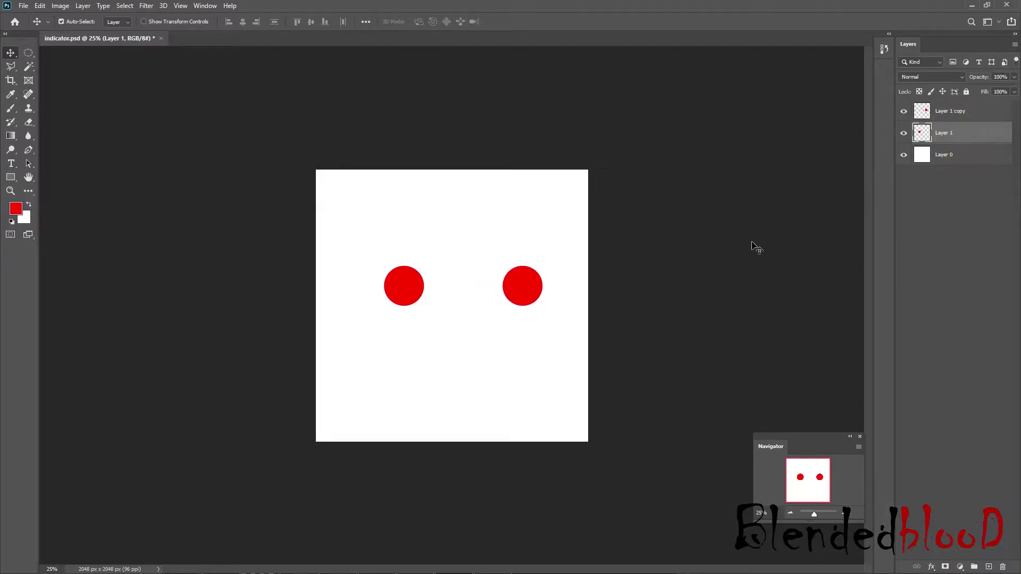
# Step: Select both red circle layers and move them straight up together to the upper part of the canvas
pyautogui.keyDown('ctrl'); pyautogui.click(971, 113); pyautogui.keyUp('ctrl')
pyautogui.hotkey('shift', 'Up')
pyautogui.hotkey('shift', 'Up')
pyautogui.hotkey('shift', 'Up')
pyautogui.hotkey('shift', 'Up')
pyautogui.hotkey('shift', 'Up')
pyautogui.hotkey('shift', 'Up')
pyautogui.hotkey('shift', 'Up')
pyautogui.hotkey('shift', 'Up')
pyautogui.hotkey('shift', 'Up')
pyautogui.hotkey('shift', 'Up')
pyautogui.hotkey('shift', 'Up')
pyautogui.hotkey('shift', 'Up')
pyautogui.hotkey('shift', 'Up')
pyautogui.hotkey('shift', 'Up')
pyautogui.hotkey('shift', 'Up')
pyautogui.hotkey('shift', 'Up')
pyautogui.hotkey('shift', 'Up')
pyautogui.hotkey('shift', 'Up')
pyautogui.hotkey('shift', 'Up')
pyautogui.hotkey('shift', 'Up')
pyautogui.hotkey('shift', 'Up')
pyautogui.hotkey('shift', 'Up')
pyautogui.hotkey('shift', 'Up')
pyautogui.hotkey('shift', 'Up')
pyautogui.hotkey('shift', 'Up')
pyautogui.hotkey('shift', 'Up')
pyautogui.hotkey('shift', 'Up')
pyautogui.hotkey('shift', 'Up')
pyautogui.hotkey('shift', 'Up')
pyautogui.hotkey('shift', 'Up')
pyautogui.hotkey('shift', 'Up')
pyautogui.hotkey('shift', 'Up')
pyautogui.hotkey('shift', 'Up')
pyautogui.hotkey('shift', 'Up')
pyautogui.hotkey('shift', 'Up')
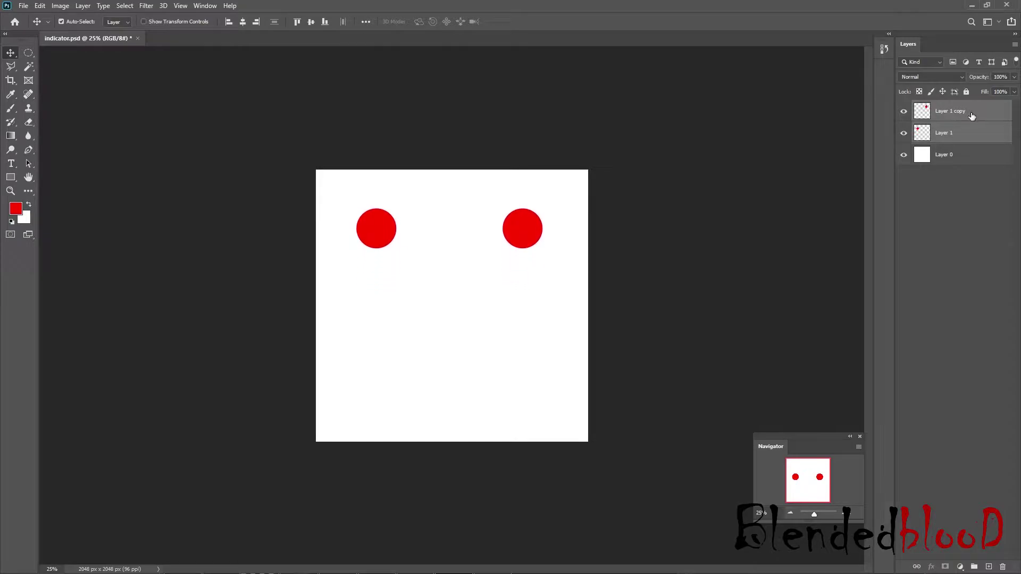
# Step: Shift only the left red circle horizontally back towards the middle of the canvas
pyautogui.click(959, 134)
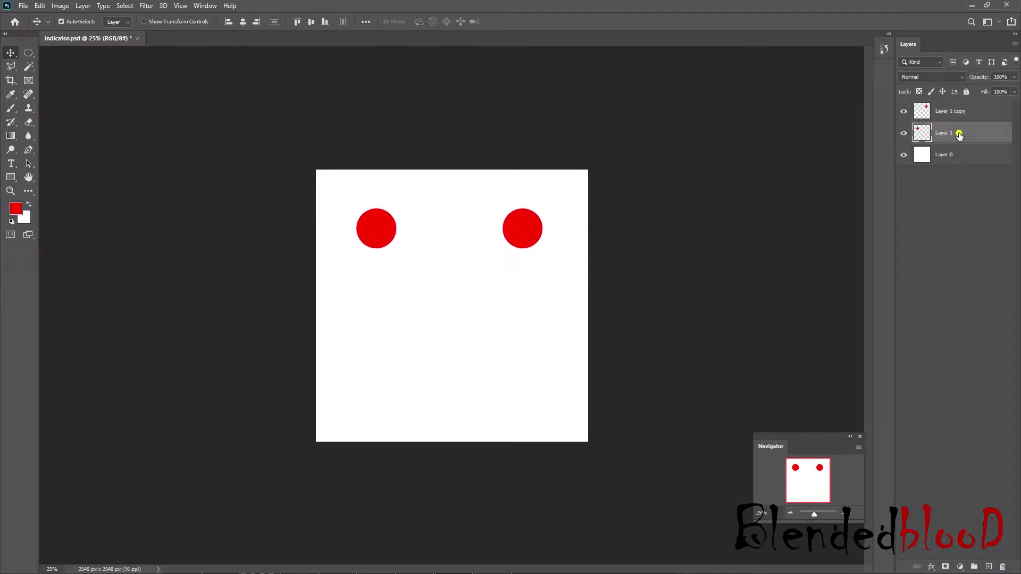
pyautogui.hotkey('shift', 'Right')
pyautogui.hotkey('shift', 'Right')
pyautogui.hotkey('shift', 'Right')
pyautogui.hotkey('shift', 'Right')
pyautogui.hotkey('shift', 'Right')
pyautogui.hotkey('shift', 'Right')
pyautogui.hotkey('shift', 'Right')
pyautogui.hotkey('shift', 'Right')
pyautogui.hotkey('shift', 'Right')
pyautogui.hotkey('shift', 'Right')
pyautogui.hotkey('shift', 'Right')
pyautogui.hotkey('shift', 'Right')
pyautogui.hotkey('shift', 'Right')
pyautogui.hotkey('shift', 'Right')
pyautogui.hotkey('shift', 'Right')
pyautogui.hotkey('shift', 'Right')
pyautogui.hotkey('shift', 'Right')
pyautogui.hotkey('shift', 'Right')
pyautogui.hotkey('shift', 'Right')
pyautogui.hotkey('shift', 'Right')
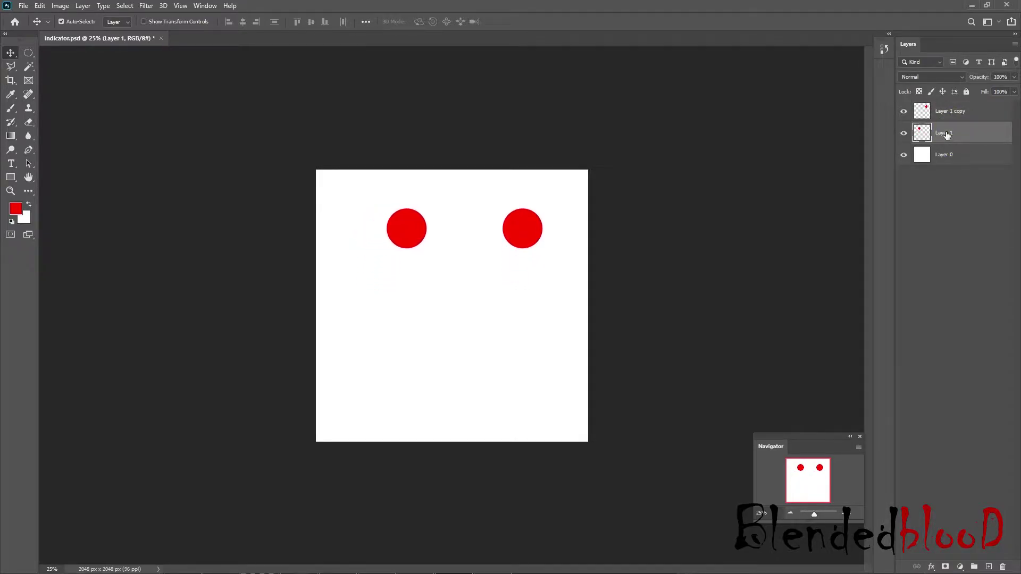
# Step: Shift only the right red circle on Layer 1 copy left to narrow the gap between the circles
pyautogui.click(957, 111)
pyautogui.hotkey('shift', 'Left')
pyautogui.hotkey('shift', 'Left')
pyautogui.hotkey('shift', 'Left')
pyautogui.hotkey('shift', 'Left')
pyautogui.hotkey('shift', 'Left')
pyautogui.hotkey('shift', 'Left')
pyautogui.hotkey('shift', 'Left')
pyautogui.hotkey('shift', 'Left')
pyautogui.hotkey('shift', 'Left')
pyautogui.hotkey('shift', 'Left')
pyautogui.hotkey('shift', 'Left')
pyautogui.hotkey('shift', 'Left')
pyautogui.hotkey('shift', 'Left')
pyautogui.hotkey('shift', 'Left')
pyautogui.hotkey('shift', 'Left')
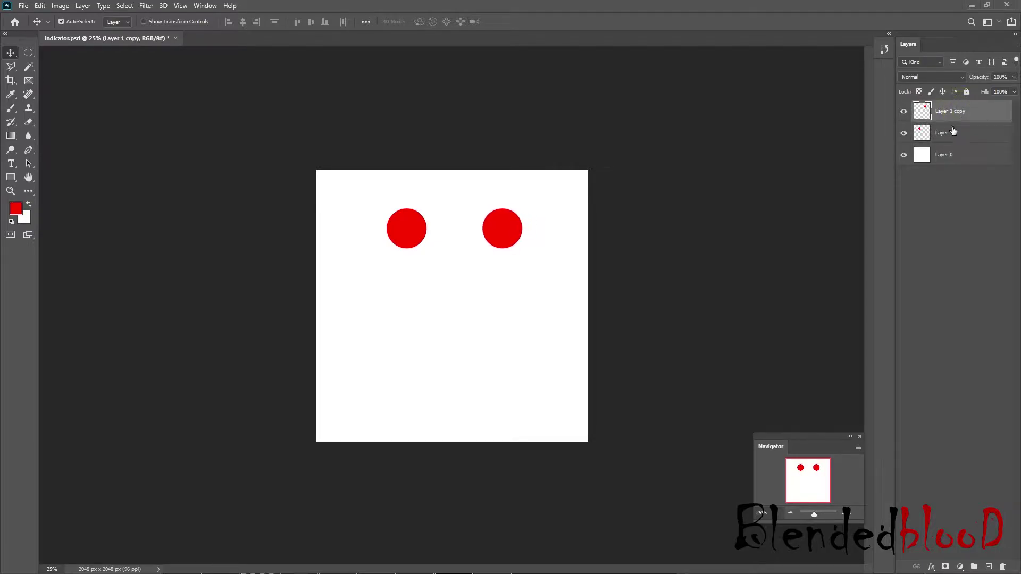
# Step: Move the right circle outward to widen the gap, and shift both circle layers left together to roughly centre the pair
pyautogui.keyDown('ctrl'); pyautogui.click(957, 133); pyautogui.keyUp('ctrl')
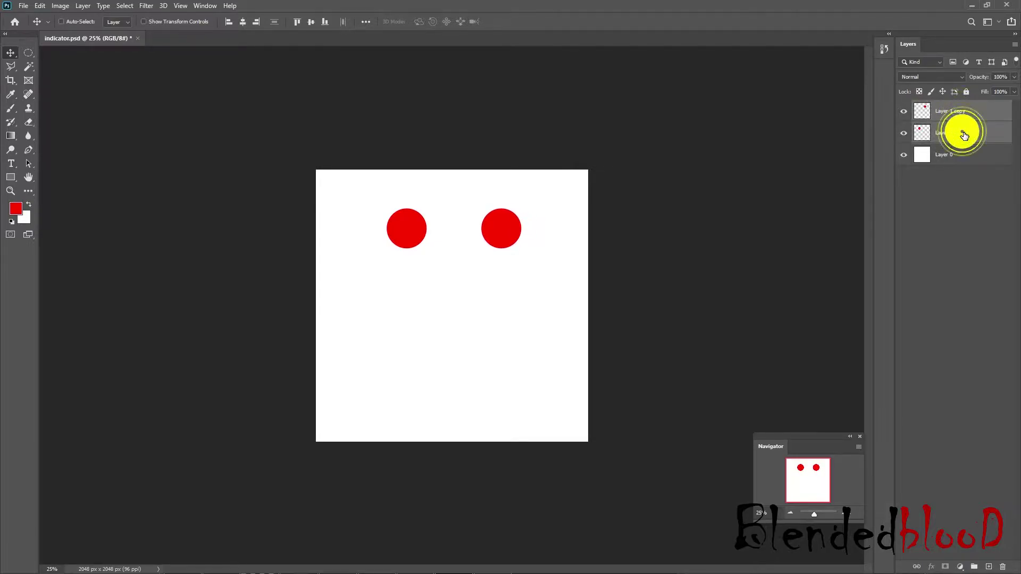
pyautogui.click(969, 112)
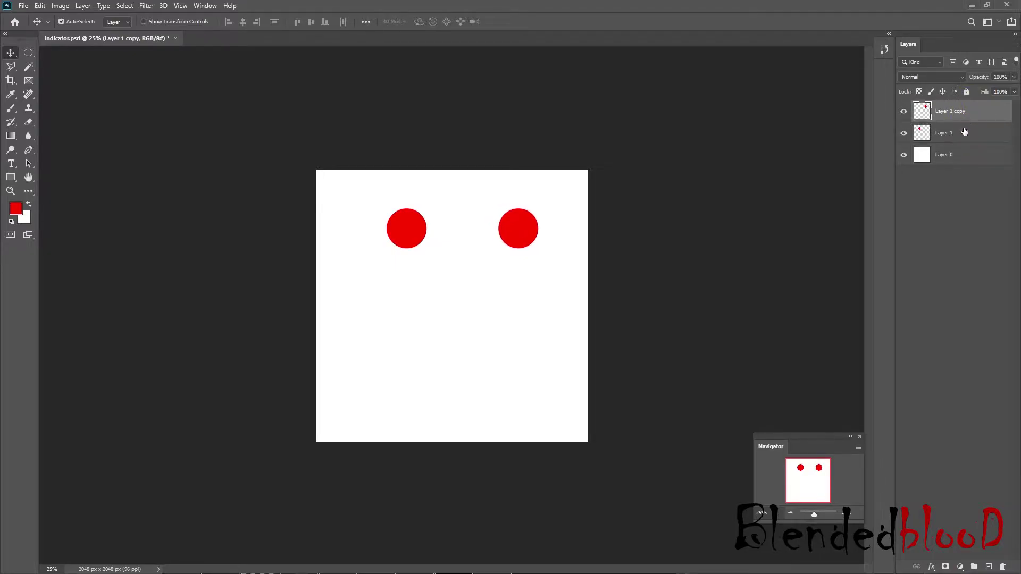
pyautogui.keyDown('ctrl'); pyautogui.click(963, 133); pyautogui.keyUp('ctrl')
pyautogui.hotkey('shift', 'Left')
pyautogui.hotkey('shift', 'Left')
pyautogui.hotkey('shift', 'Left')
pyautogui.hotkey('shift', 'Left')
pyautogui.hotkey('shift', 'Left')
pyautogui.hotkey('shift', 'Left')
pyautogui.hotkey('shift', 'Left')
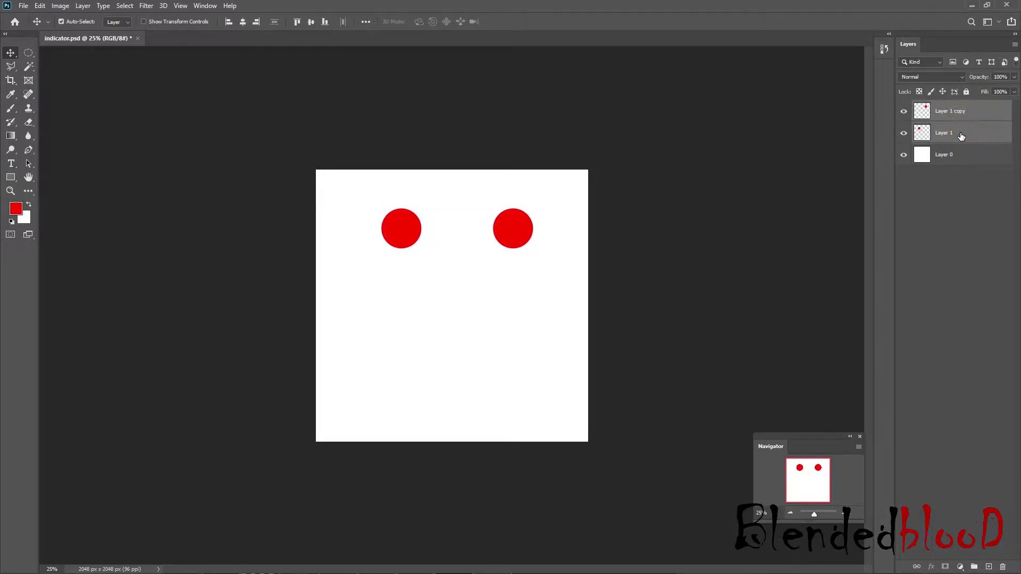
pyautogui.hotkey('shift', 'Left')
pyautogui.hotkey('shift', 'Left')
pyautogui.hotkey('shift', 'Left')
pyautogui.hotkey('shift', 'Left')
pyautogui.hotkey('shift', 'Left')
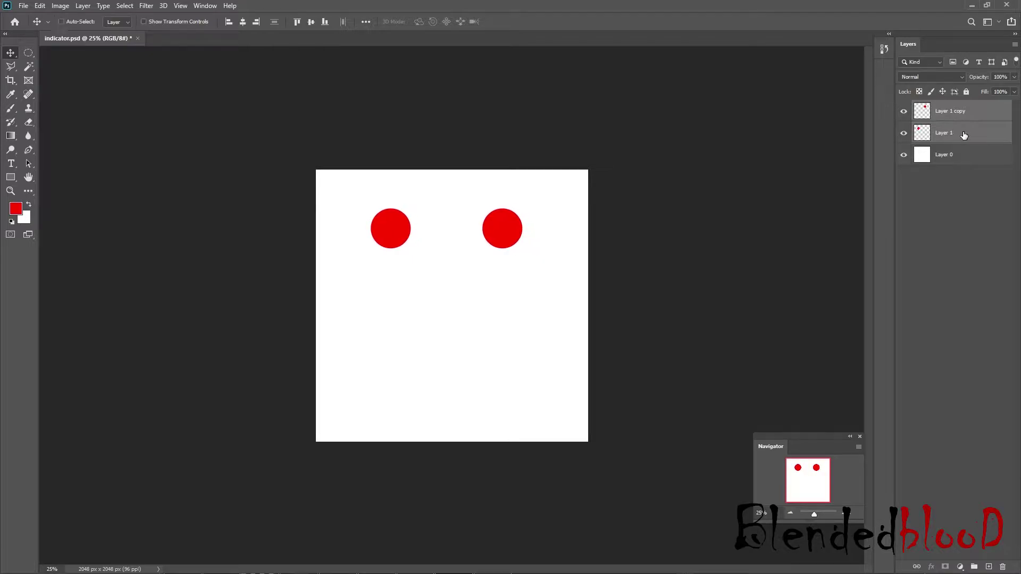
# Step: Duplicate the two red circle layers and move the copies straight down to form a second row with a clear gap
pyautogui.hotkey('ctrl', 'j')
pyautogui.hotkey('shift', 'Down')
pyautogui.hotkey('shift', 'Down')
pyautogui.hotkey('shift', 'Down')
pyautogui.hotkey('shift', 'Down')
pyautogui.hotkey('shift', 'Down')
pyautogui.hotkey('shift', 'Down')
pyautogui.hotkey('shift', 'Down')
pyautogui.hotkey('shift', 'Down')
pyautogui.hotkey('shift', 'Down')
pyautogui.hotkey('shift', 'Down')
pyautogui.hotkey('shift', 'Down')
pyautogui.hotkey('shift', 'Down')
pyautogui.hotkey('shift', 'Down')
pyautogui.hotkey('shift', 'Down')
pyautogui.hotkey('shift', 'Down')
pyautogui.hotkey('shift', 'Down')
pyautogui.hotkey('shift', 'Down')
pyautogui.hotkey('shift', 'Down')
pyautogui.hotkey('shift', 'Down')
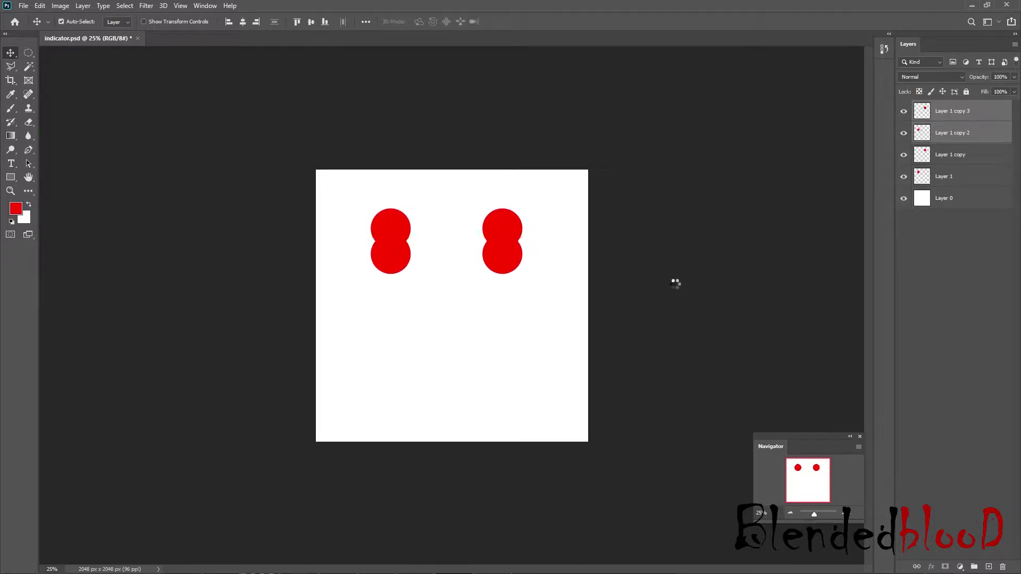
pyautogui.hotkey('shift', 'Down')
pyautogui.hotkey('shift', 'Down')
pyautogui.hotkey('shift', 'Down')
pyautogui.hotkey('shift', 'Down')
pyautogui.hotkey('shift', 'Down')
pyautogui.hotkey('shift', 'Down')
pyautogui.hotkey('shift', 'Down')
pyautogui.hotkey('shift', 'Down')
pyautogui.hotkey('shift', 'Down')
pyautogui.hotkey('shift', 'Down')
pyautogui.hotkey('shift', 'Down')
pyautogui.hotkey('shift', 'Down')
pyautogui.hotkey('shift', 'Down')
pyautogui.hotkey('shift', 'Down')
pyautogui.hotkey('shift', 'Down')
pyautogui.hotkey('shift', 'Down')
pyautogui.hotkey('shift', 'Down')
pyautogui.hotkey('shift', 'Down')
pyautogui.hotkey('shift', 'Down')
pyautogui.hotkey('shift', 'Down')
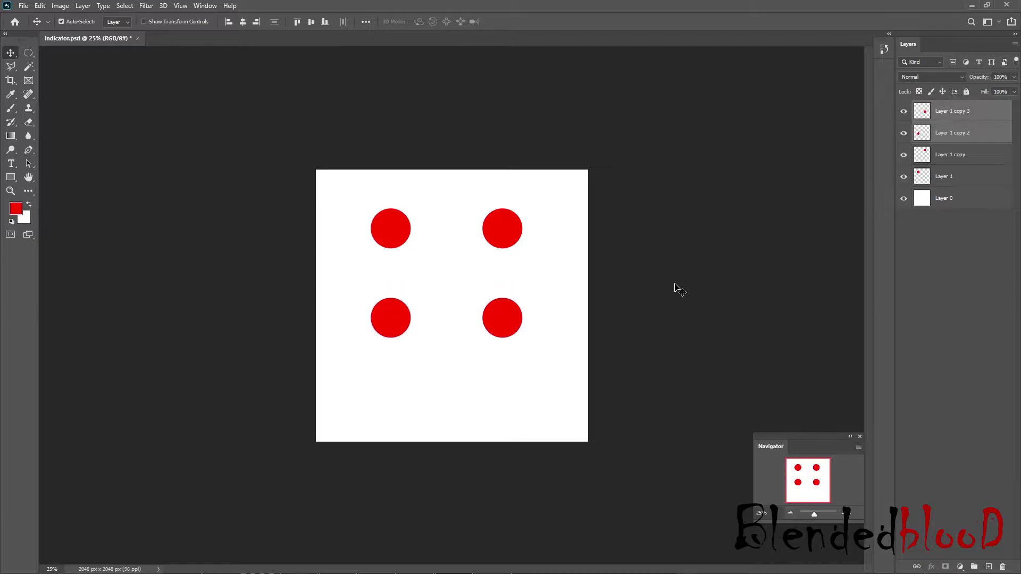
# Step: Select all four red circle layers and move them down together to centre the group vertically on the canvas
pyautogui.keyDown('shift'); pyautogui.click(980, 154); pyautogui.keyUp('shift')
pyautogui.keyDown('ctrl'); pyautogui.click(980, 177); pyautogui.keyUp('ctrl')
pyautogui.hotkey('shift', 'Down')
pyautogui.hotkey('shift', 'Down')
pyautogui.hotkey('shift', 'Down')
pyautogui.hotkey('shift', 'Down')
pyautogui.hotkey('shift', 'Down')
pyautogui.hotkey('shift', 'Down')
pyautogui.hotkey('shift', 'Down')
pyautogui.hotkey('shift', 'Down')
pyautogui.hotkey('shift', 'Down')
pyautogui.hotkey('shift', 'Down')
pyautogui.hotkey('shift', 'Down')
pyautogui.hotkey('shift', 'Down')
pyautogui.hotkey('shift', 'Down')
pyautogui.hotkey('shift', 'Down')
pyautogui.hotkey('shift', 'Down')
pyautogui.hotkey('shift', 'Down')
pyautogui.hotkey('shift', 'Down')
pyautogui.hotkey('shift', 'Down')
pyautogui.hotkey('shift', 'Down')
pyautogui.hotkey('shift', 'Down')
pyautogui.hotkey('shift', 'Down')
pyautogui.hotkey('shift', 'Down')
pyautogui.hotkey('shift', 'Down')
pyautogui.hotkey('shift', 'Down')
pyautogui.hotkey('shift', 'Down')
pyautogui.hotkey('shift', 'Down')
pyautogui.hotkey('shift', 'Down')
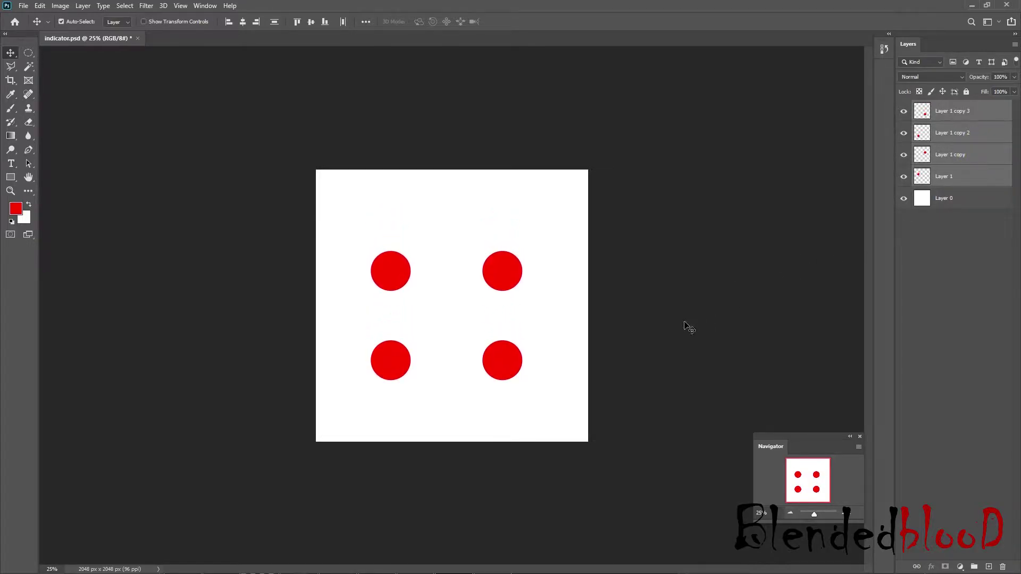
pyautogui.hotkey('shift', 'Up')
# Step: Save a JPEG copy of the four-circle image as "red circle" in the texture folder, at quality 12
pyautogui.click(23, 6)
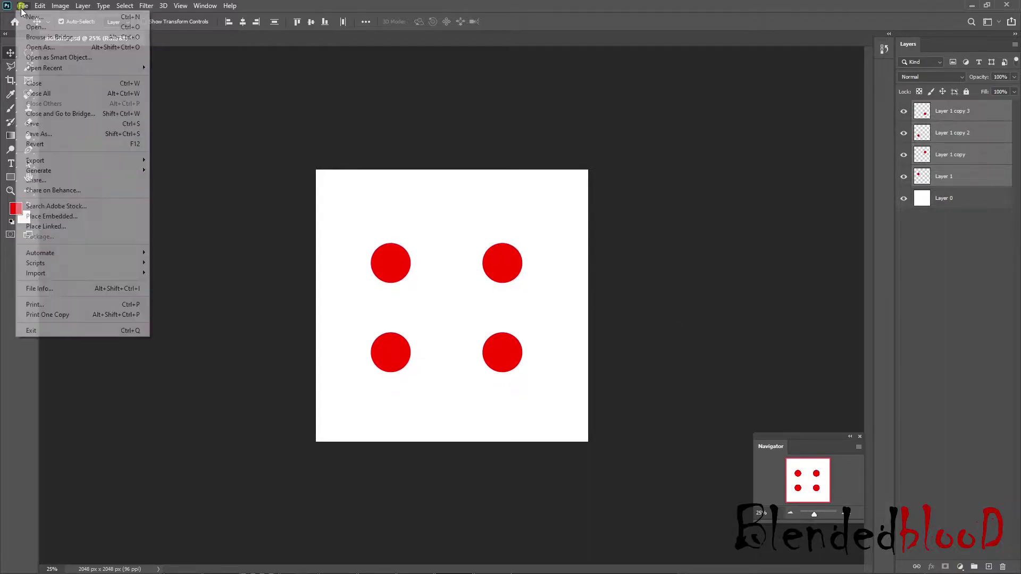
pyautogui.click(73, 135)
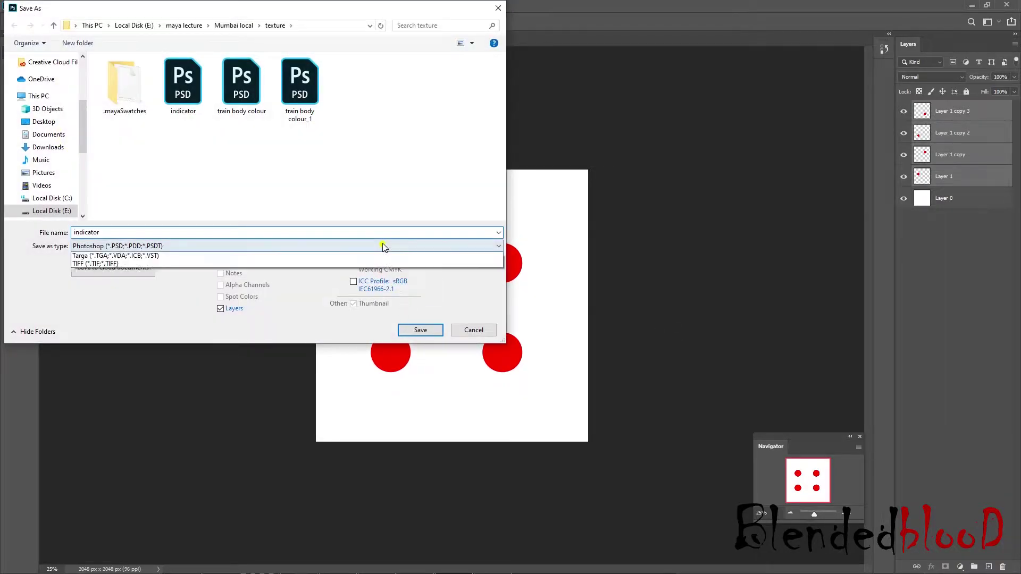
pyautogui.click(382, 244)
pyautogui.click(83, 328)
pyautogui.doubleClick(154, 235)
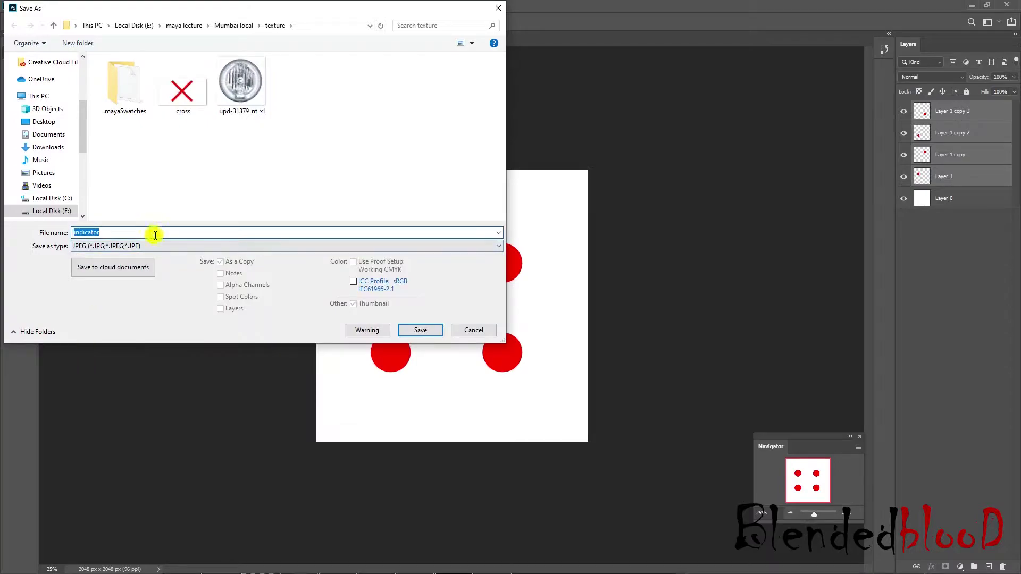
pyautogui.write('red circle')
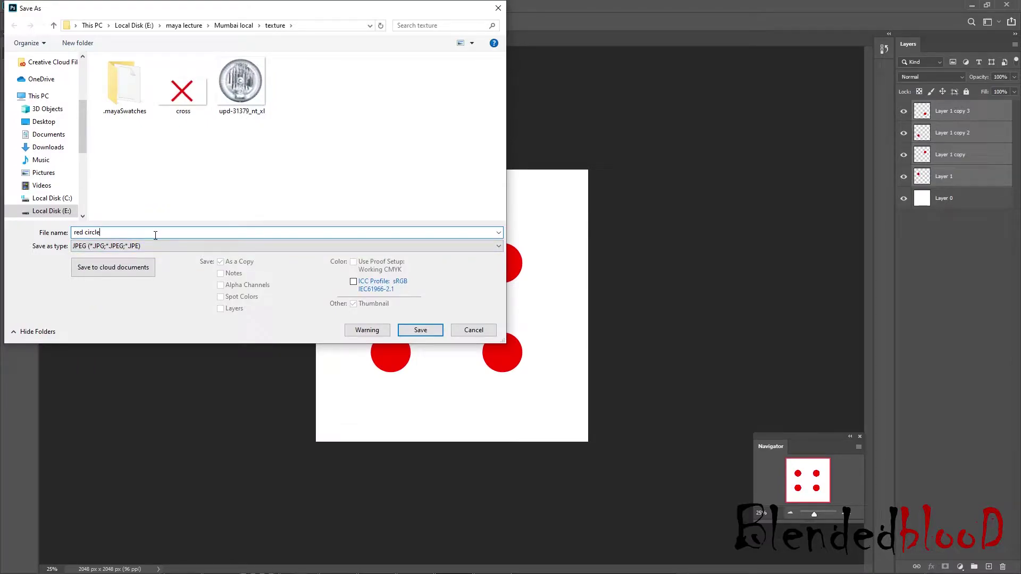
pyautogui.click(420, 329)
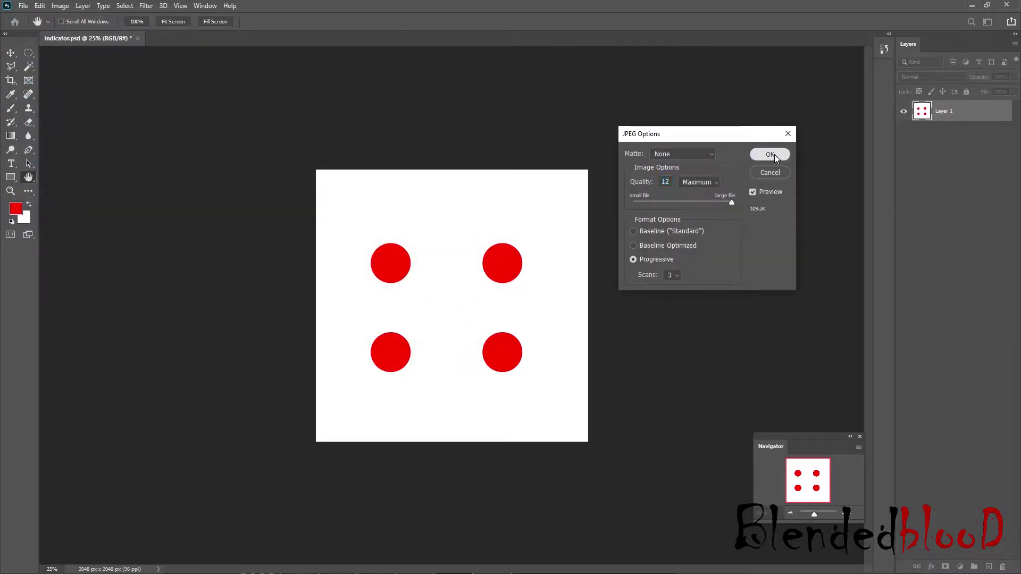
pyautogui.click(775, 154)
# Step: Delete the four circle layers and fill a wide rectangular marquee selection with red on a new layer
pyautogui.press('Delete')
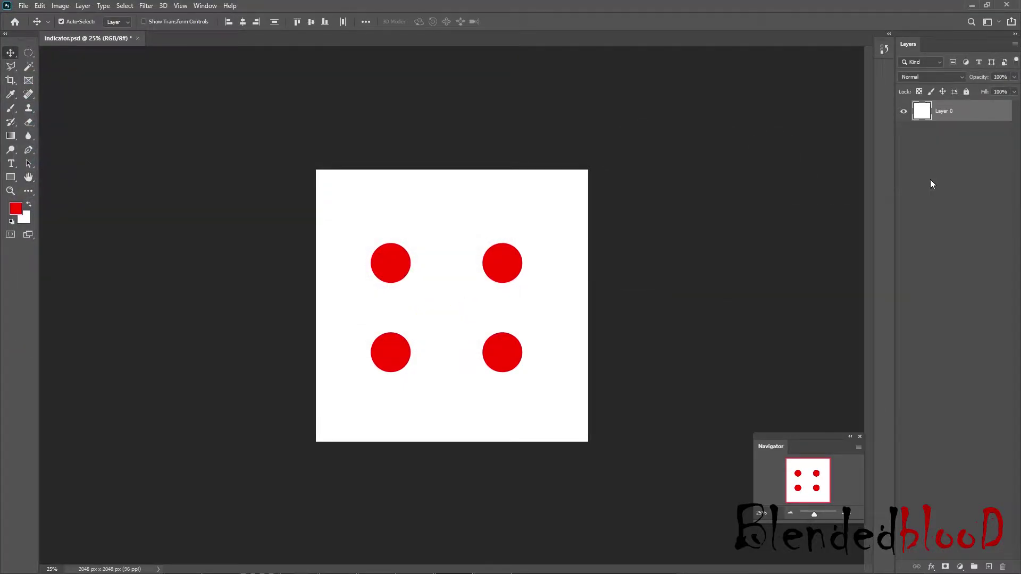
pyautogui.rightClick(28, 53)
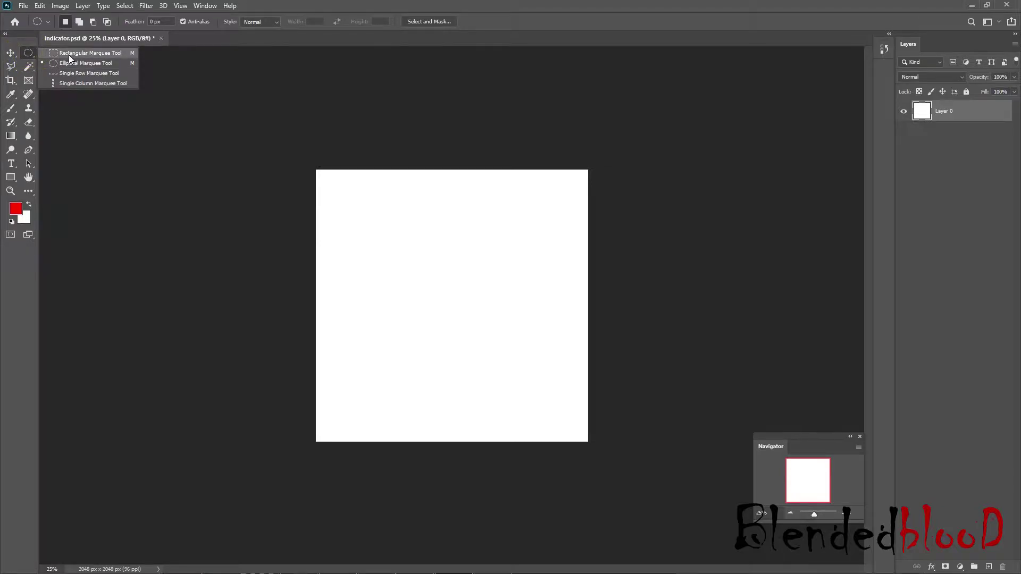
pyautogui.click(68, 55)
pyautogui.moveTo(367, 249); pyautogui.dragTo(574, 291)
pyautogui.click(987, 566)
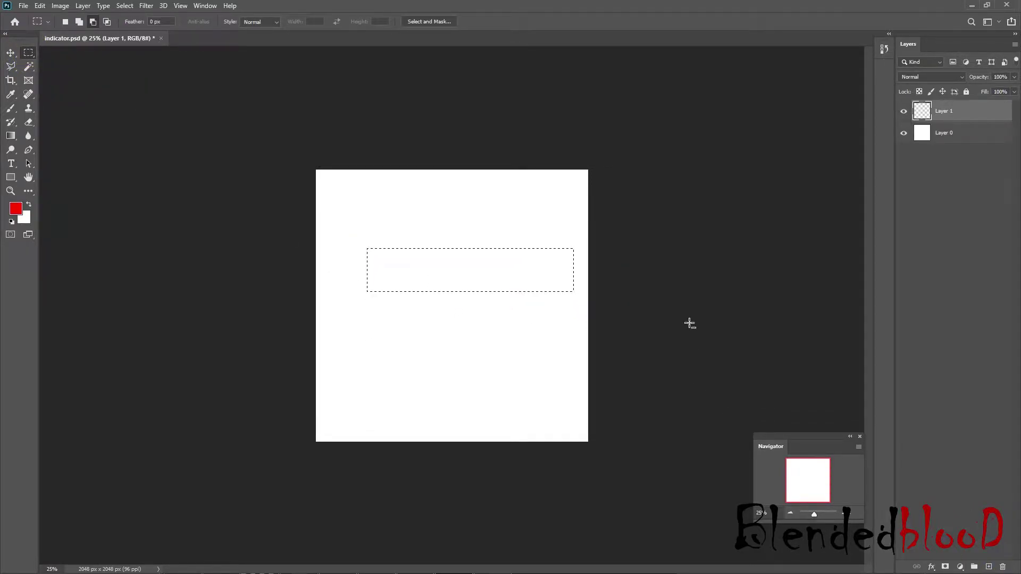
pyautogui.hotkey('alt', 'BackSpace')
pyautogui.press('v')
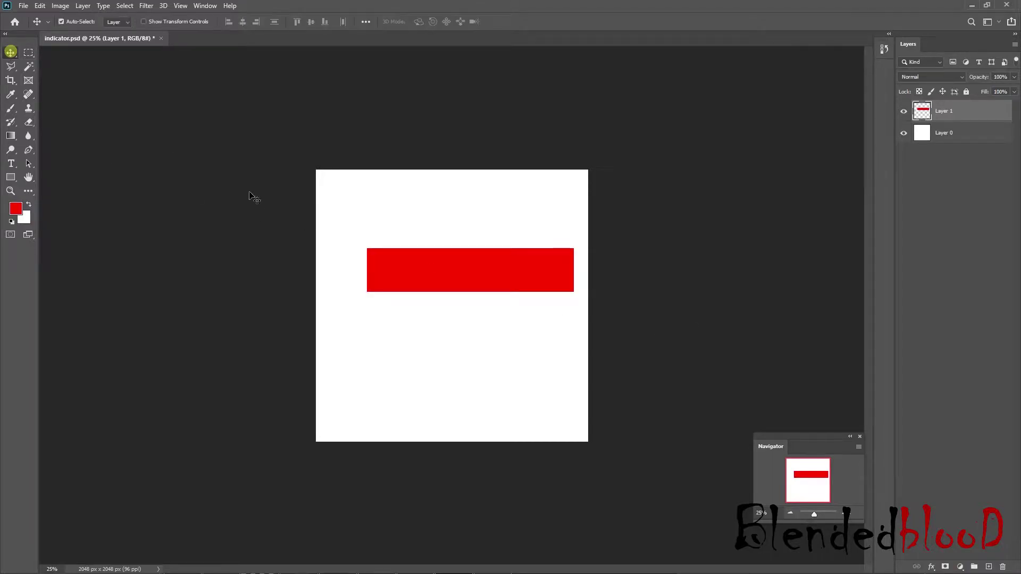
# Step: Rotate the red bar to about -40.77° and stretch both ends past the canvas edges, to about 229.5% width
pyautogui.hotkey('ctrl', 't')
pyautogui.moveTo(585, 243); pyautogui.dragTo(524, 195)
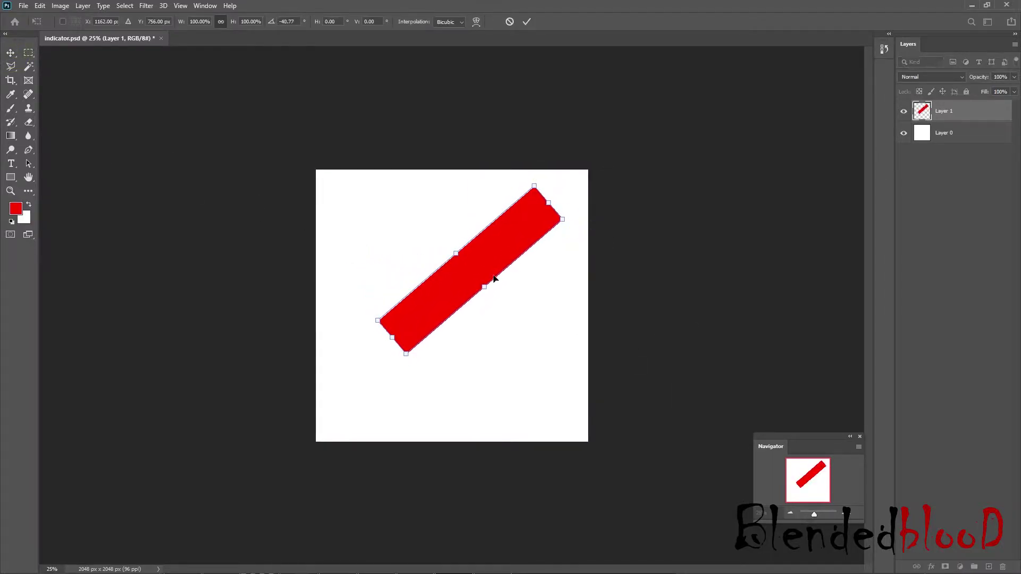
pyautogui.moveTo(392, 337); pyautogui.dragTo(269, 443)
pyautogui.moveTo(551, 199); pyautogui.dragTo(630, 161)
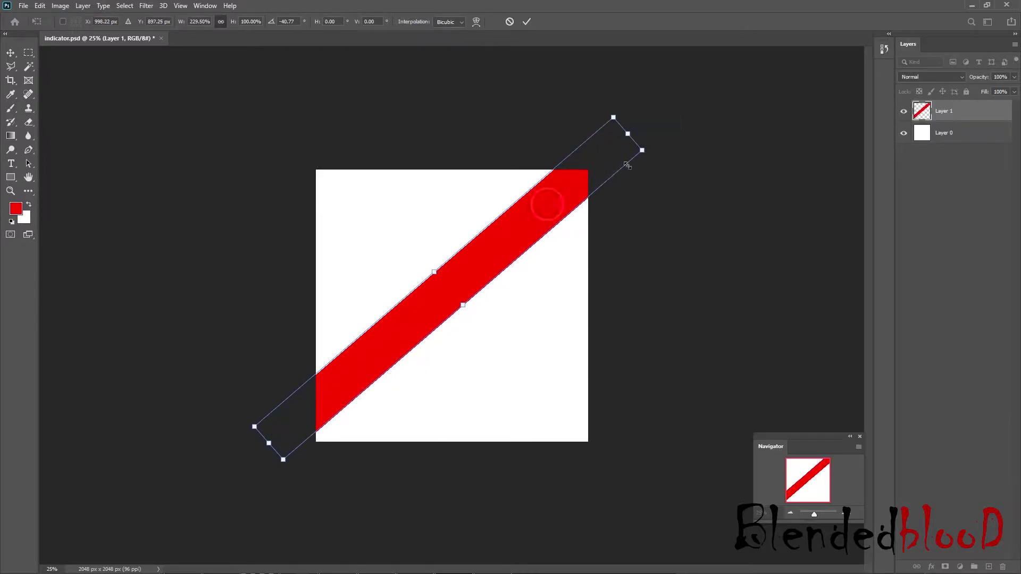
pyautogui.press('Return')
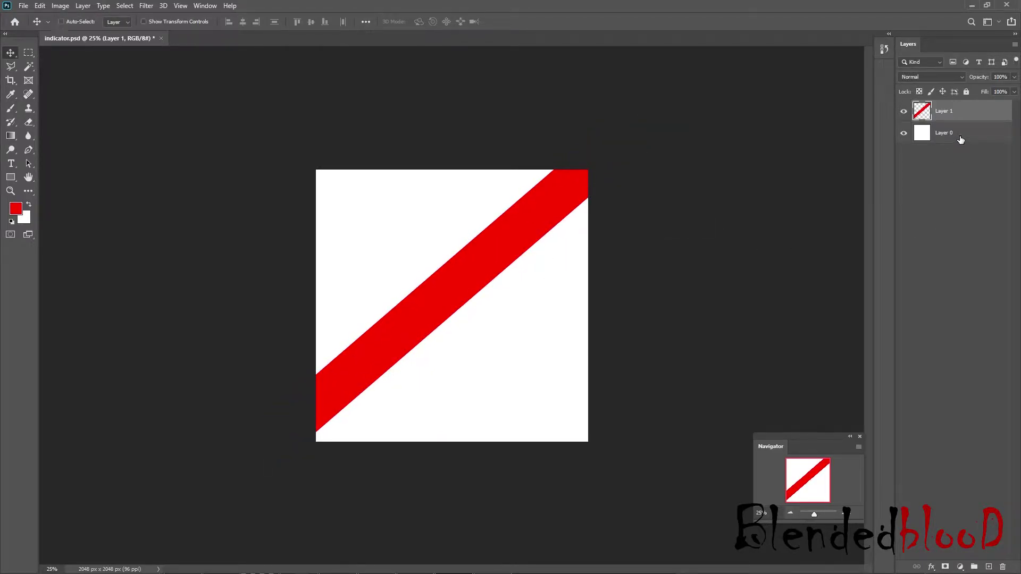
# Step: Duplicate the diagonal red bar layer and flip the copy horizontally to form a cross
pyautogui.hotkey('ctrl', 'j')
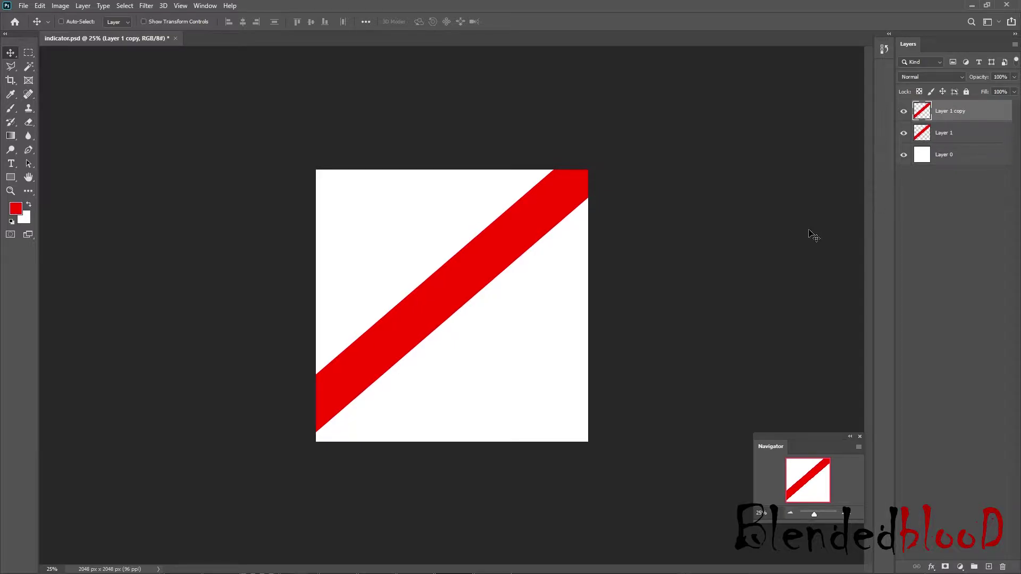
pyautogui.hotkey('ctrl', 't')
pyautogui.rightClick(521, 238)
pyautogui.click(576, 420)
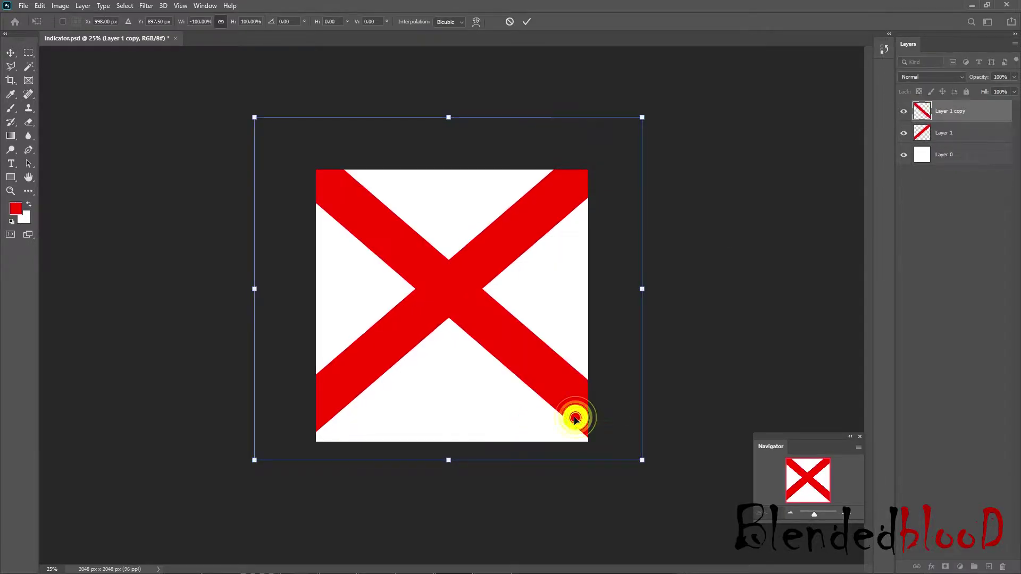
pyautogui.press('Return')
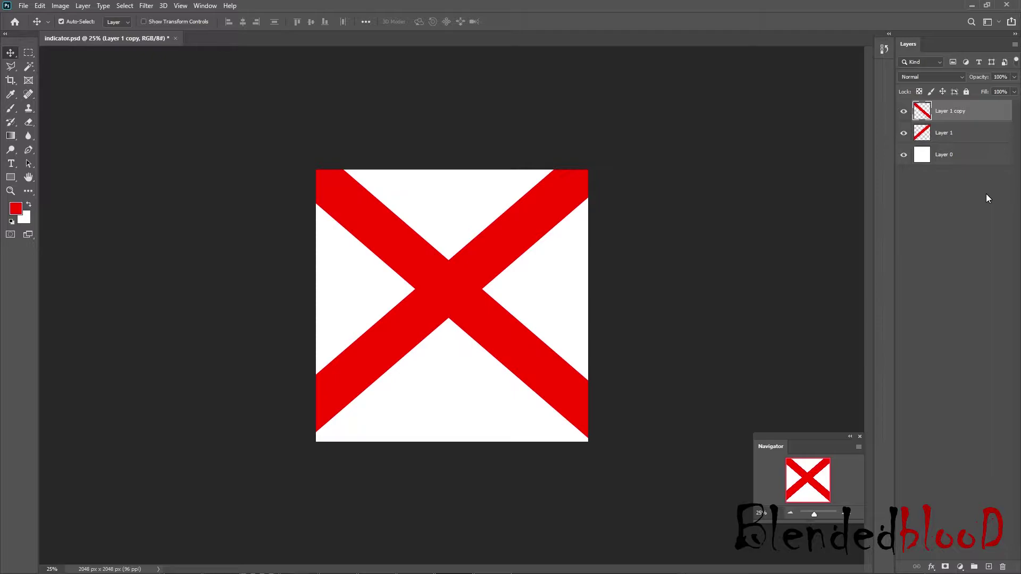
# Step: Select both red bar layers and move them down together to align the cross with the canvas corners
pyautogui.keyDown('shift'); pyautogui.click(973, 133); pyautogui.keyUp('shift')
pyautogui.hotkey('shift', 'Down')
pyautogui.hotkey('shift', 'Down')
pyautogui.hotkey('shift', 'Down')
pyautogui.hotkey('shift', 'Down')
pyautogui.hotkey('shift', 'Down')
pyautogui.hotkey('shift', 'Down')
pyautogui.hotkey('shift', 'Down')
pyautogui.hotkey('shift', 'Down')
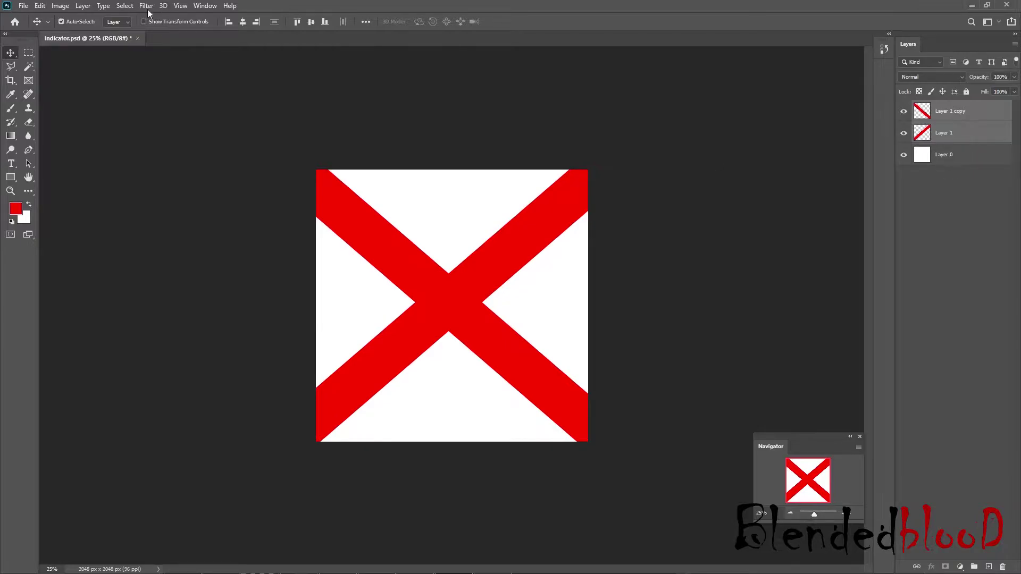
# Step: Save the red cross image as a JPEG, overwriting the existing cross file in the texture folder
pyautogui.click(23, 7)
pyautogui.click(86, 136)
pyautogui.click(410, 246)
pyautogui.click(166, 330)
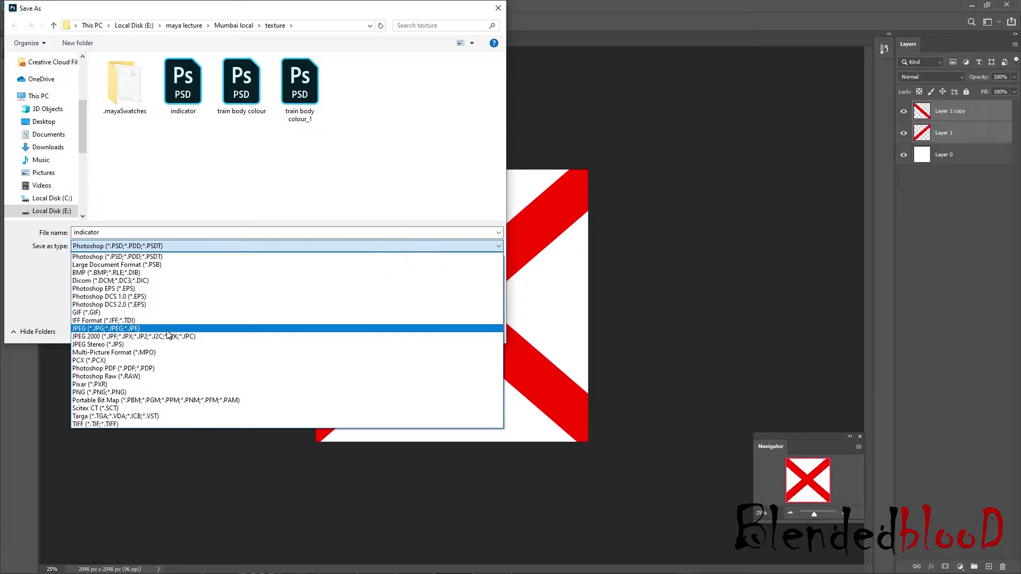
pyautogui.doubleClick(181, 85)
pyautogui.click(533, 291)
pyautogui.click(757, 159)
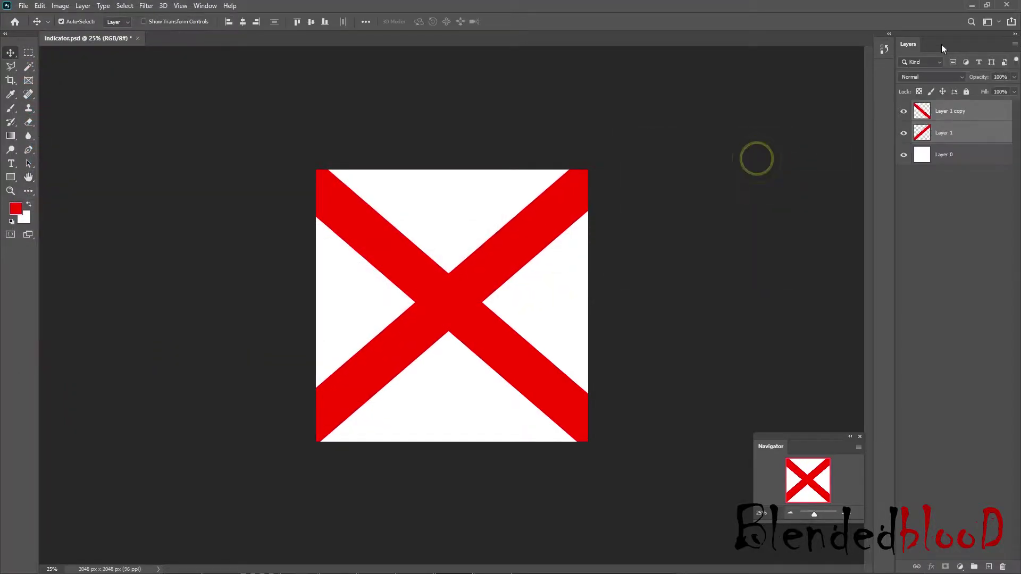
# Step: Switch to Maya and assign a new Lambert material to the small plate on the train's front
pyautogui.click(971, 8)
pyautogui.moveTo(523, 308); pyautogui.dragTo(519, 351, button='right')
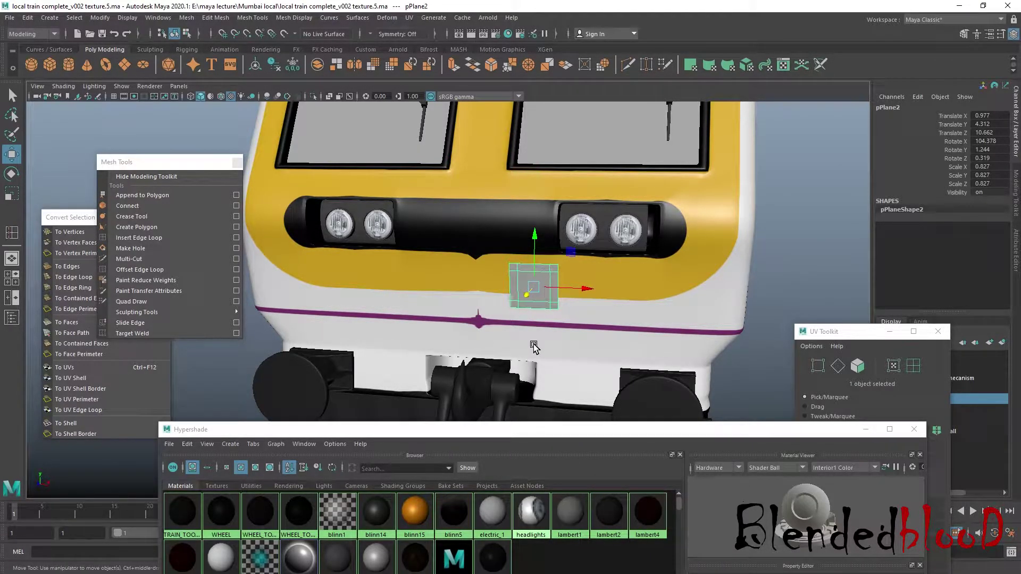
pyautogui.click(792, 287)
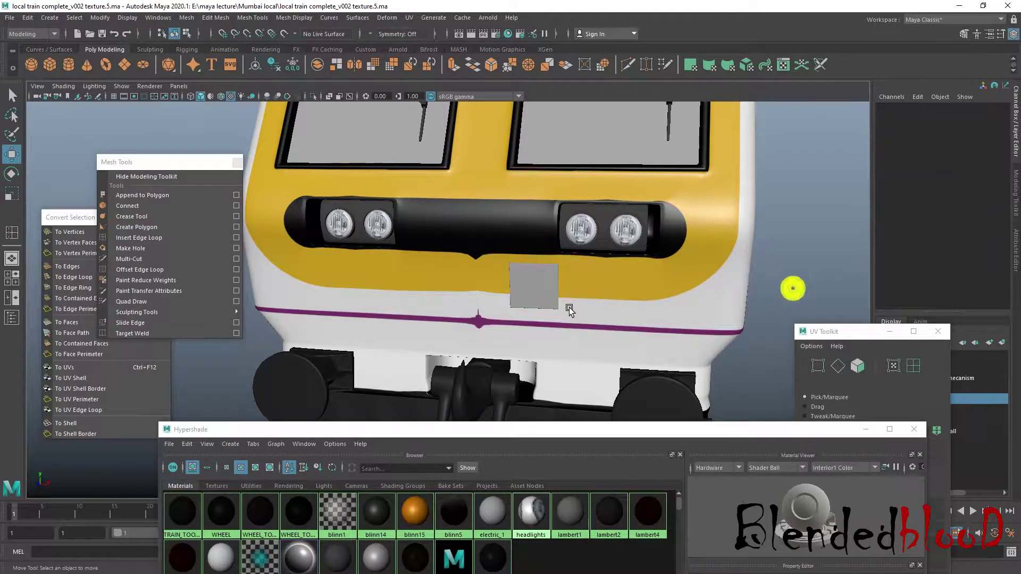
pyautogui.click(528, 291)
pyautogui.moveTo(528, 291); pyautogui.dragTo(542, 548, button='right')
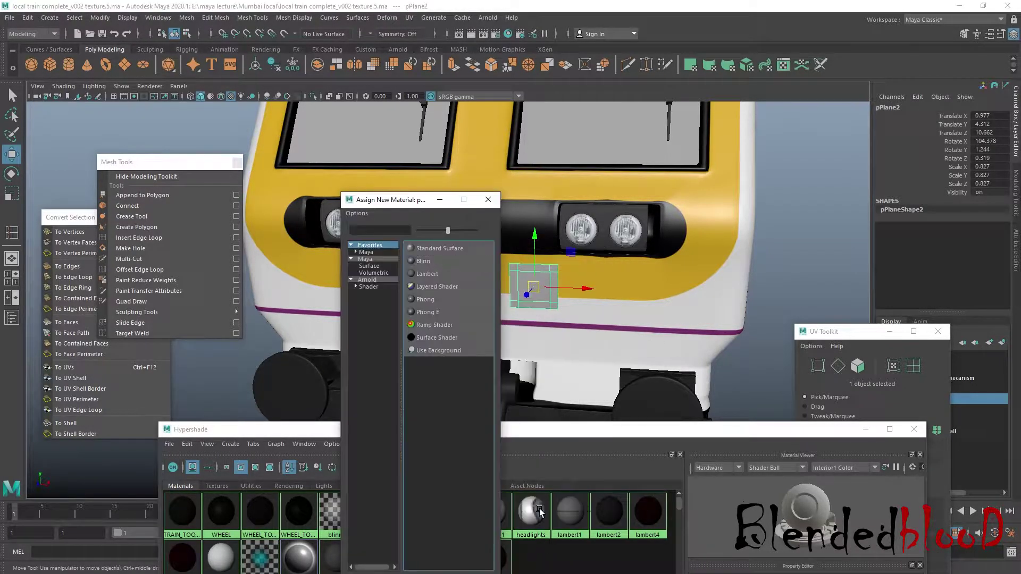
pyautogui.click(428, 274)
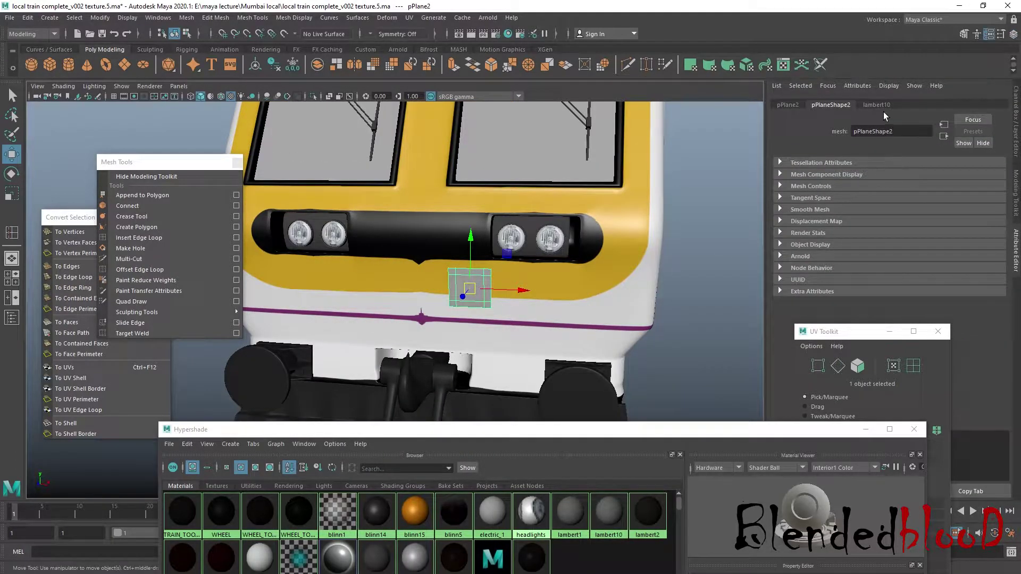
# Step: Connect a File texture to the new Lambert's colour and load cross.jpg as its image
pyautogui.click(884, 106)
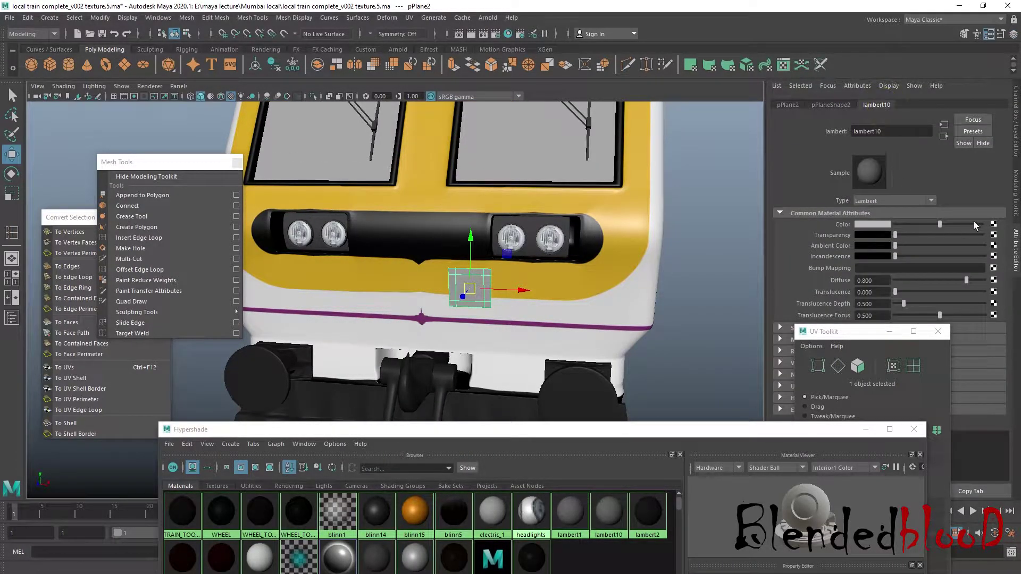
pyautogui.click(992, 224)
pyautogui.click(446, 288)
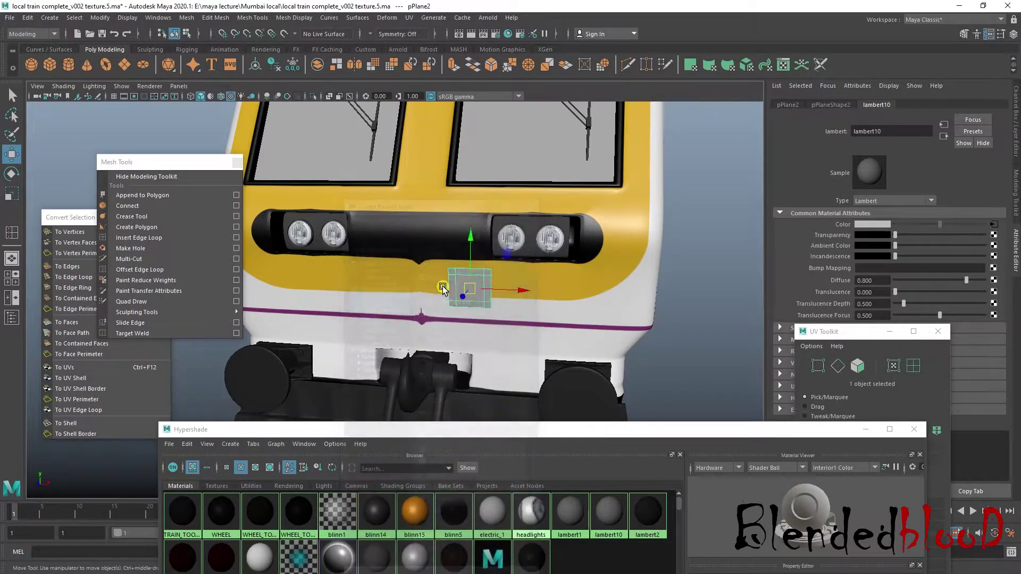
pyautogui.click(989, 249)
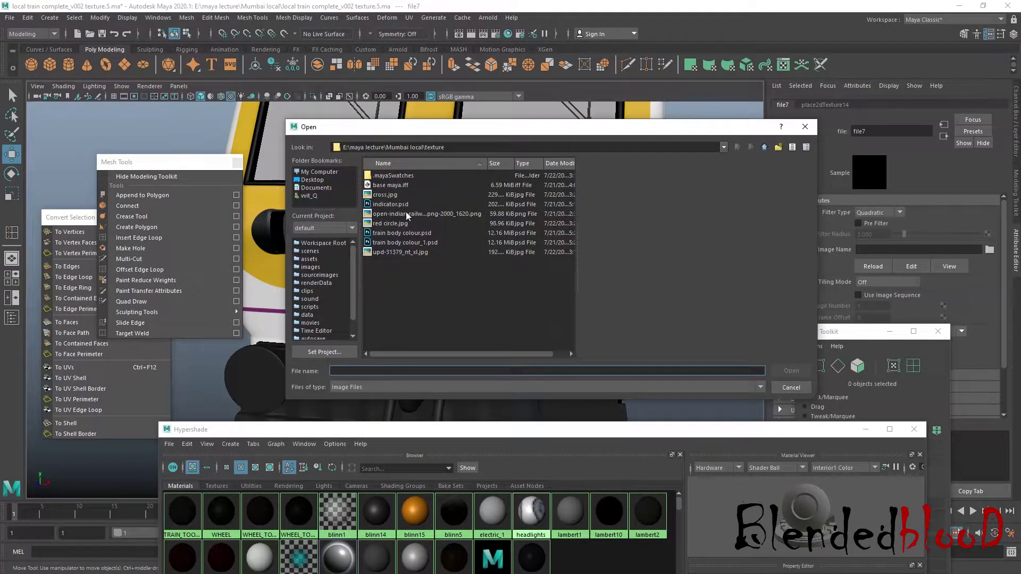
pyautogui.click(386, 195)
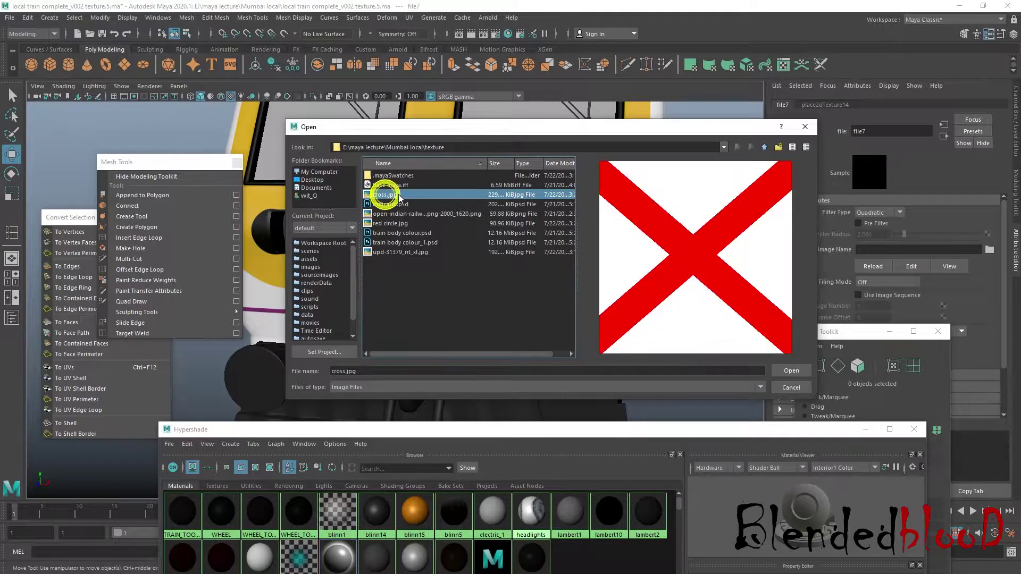
pyautogui.click(794, 371)
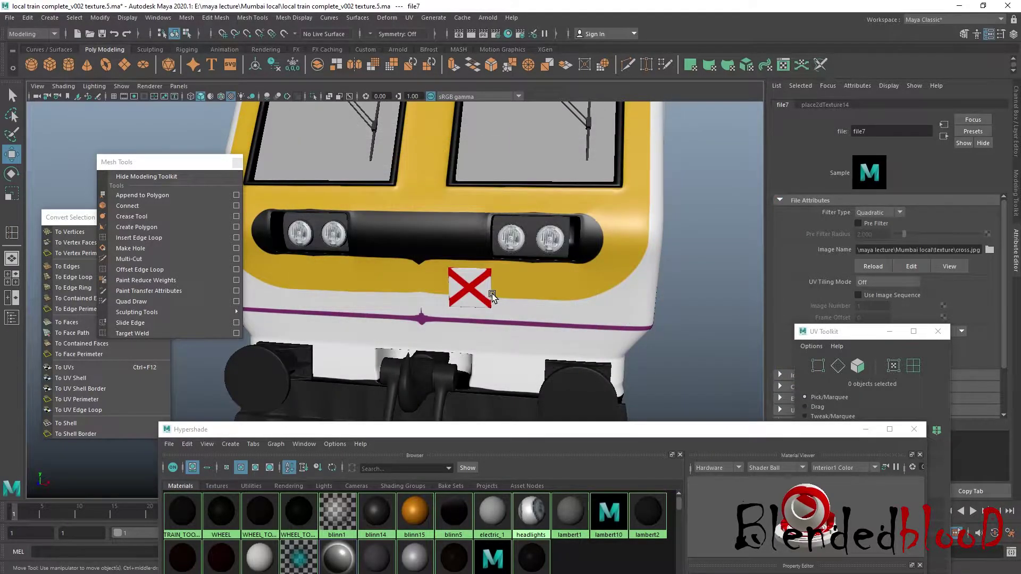
# Step: Try a lighter colour on the lambert2 material and undo the change
pyautogui.scroll(4, 493, 294)
pyautogui.keyDown('alt'); pyautogui.moveTo(542, 267); pyautogui.dragTo(473, 277); pyautogui.keyUp('alt')
pyautogui.scroll(4, 482, 282)
pyautogui.keyDown('alt'); pyautogui.moveTo(572, 243); pyautogui.dragTo(543, 232); pyautogui.keyUp('alt')
pyautogui.moveTo(468, 431); pyautogui.dragTo(473, 408)
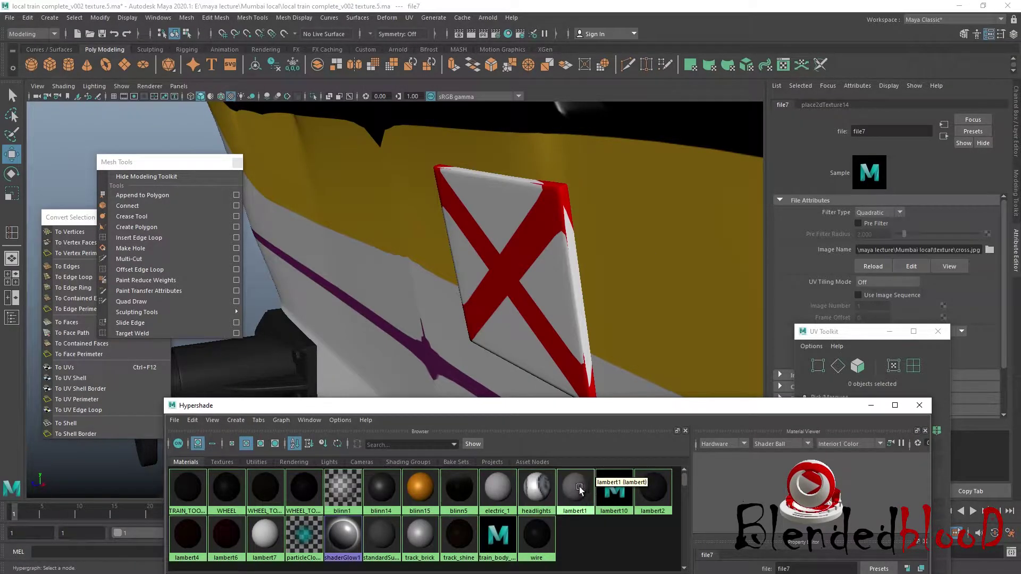
pyautogui.click(658, 497)
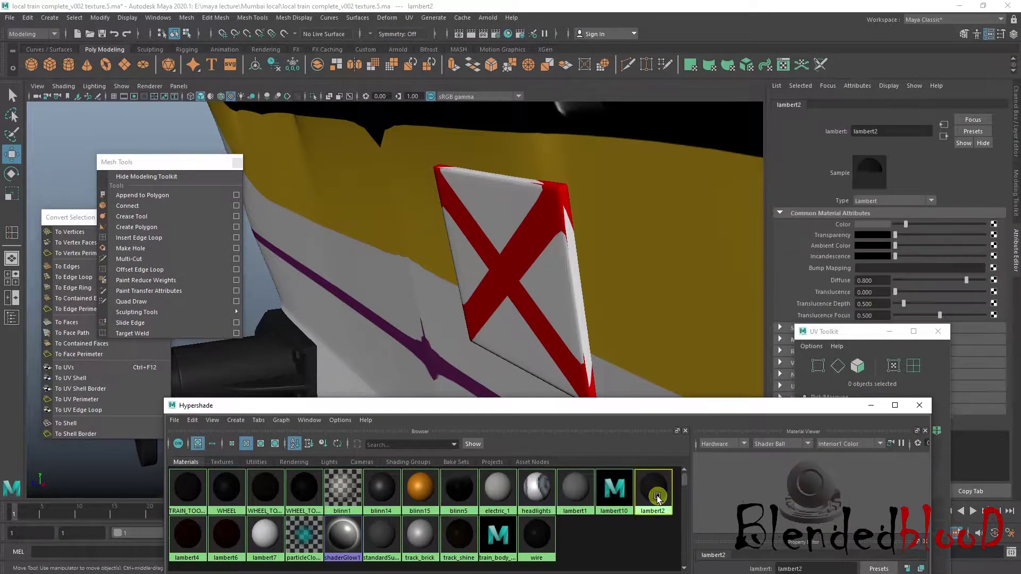
pyautogui.moveTo(907, 220); pyautogui.dragTo(938, 225)
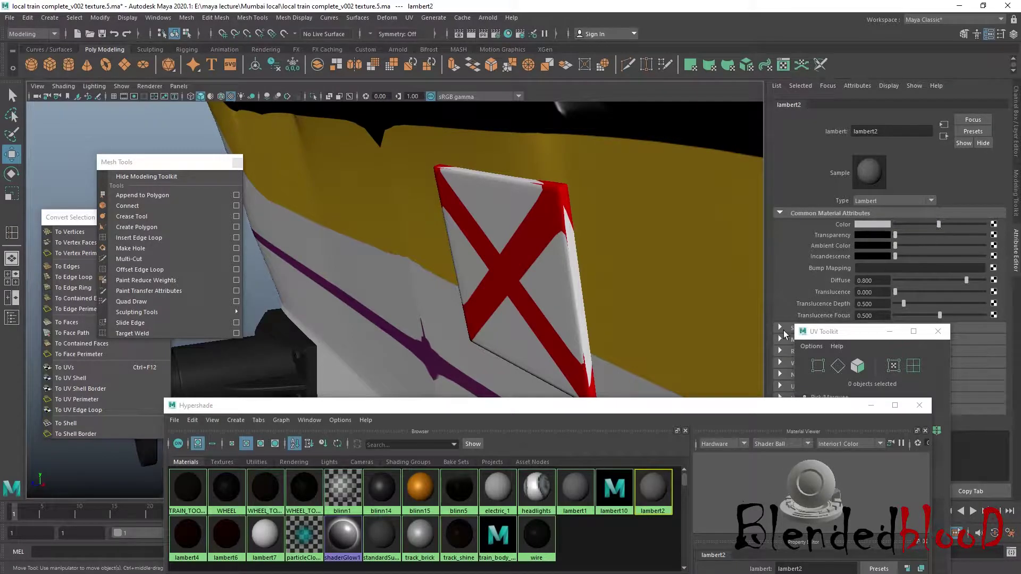
pyautogui.hotkey('ctrl', 'z')
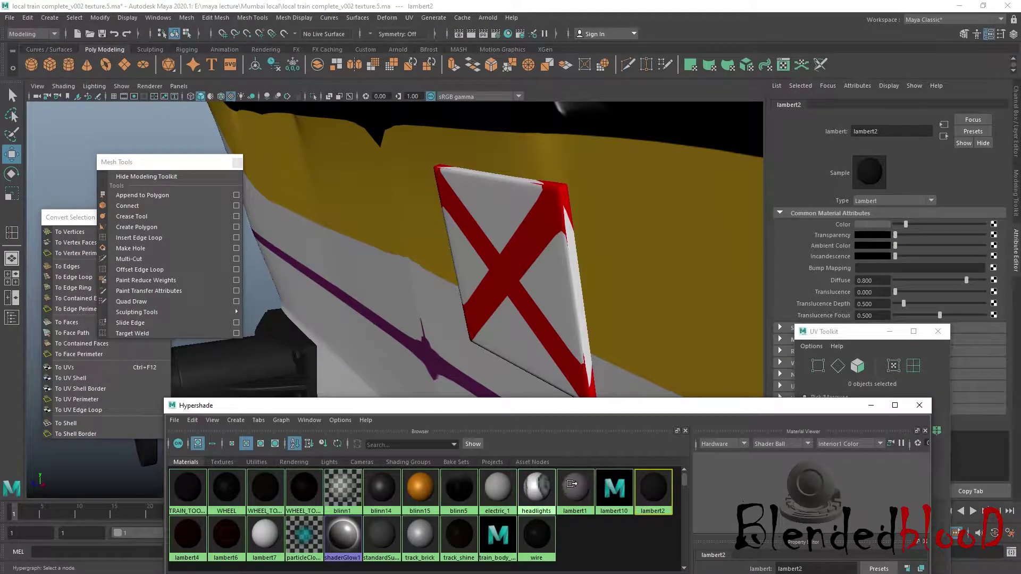
pyautogui.moveTo(355, 407); pyautogui.dragTo(350, 358)
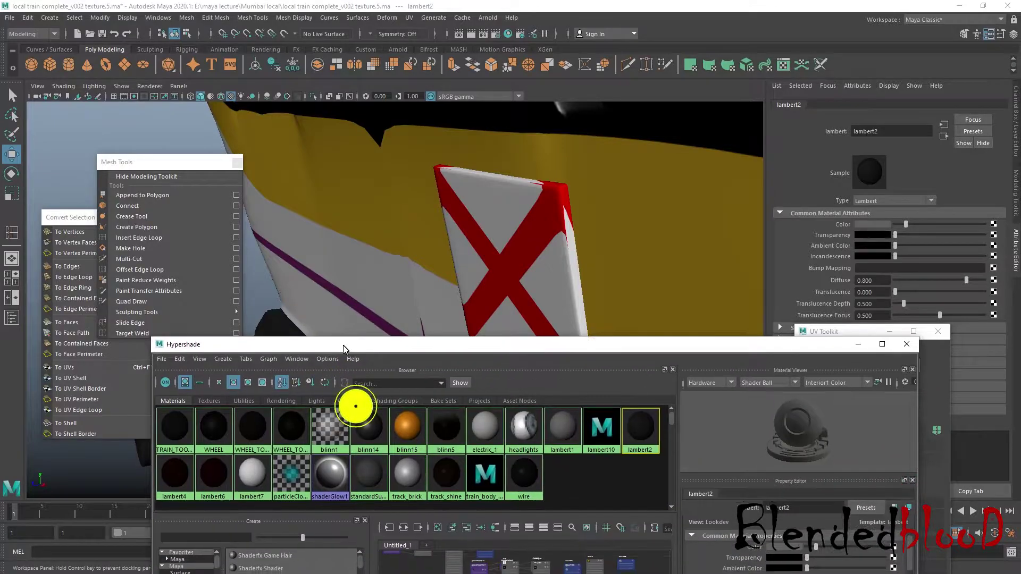
pyautogui.click(259, 486)
pyautogui.moveTo(985, 225); pyautogui.dragTo(964, 230)
pyautogui.hotkey('ctrl', 'z')
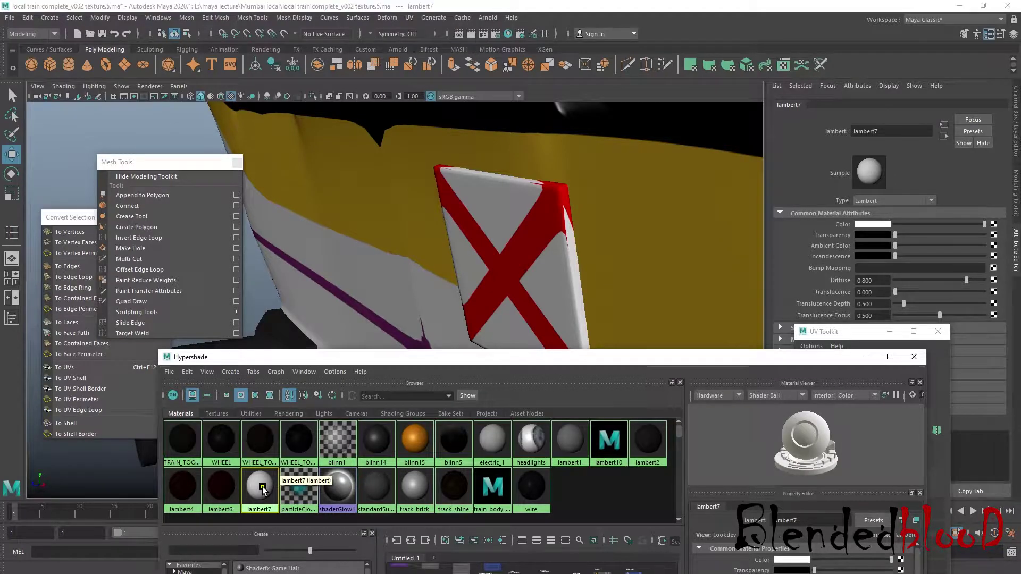
pyautogui.click(993, 224)
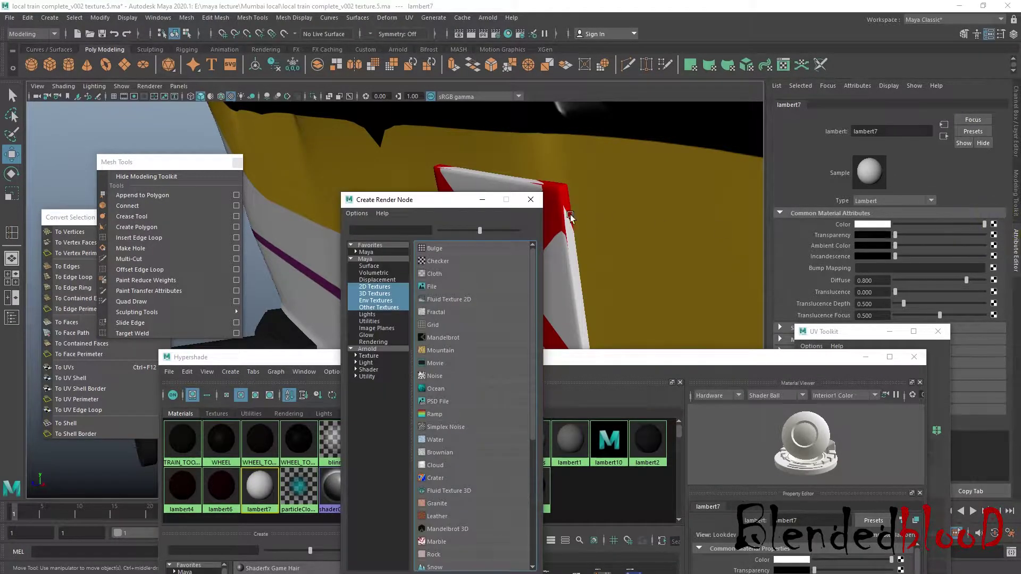
pyautogui.click(531, 200)
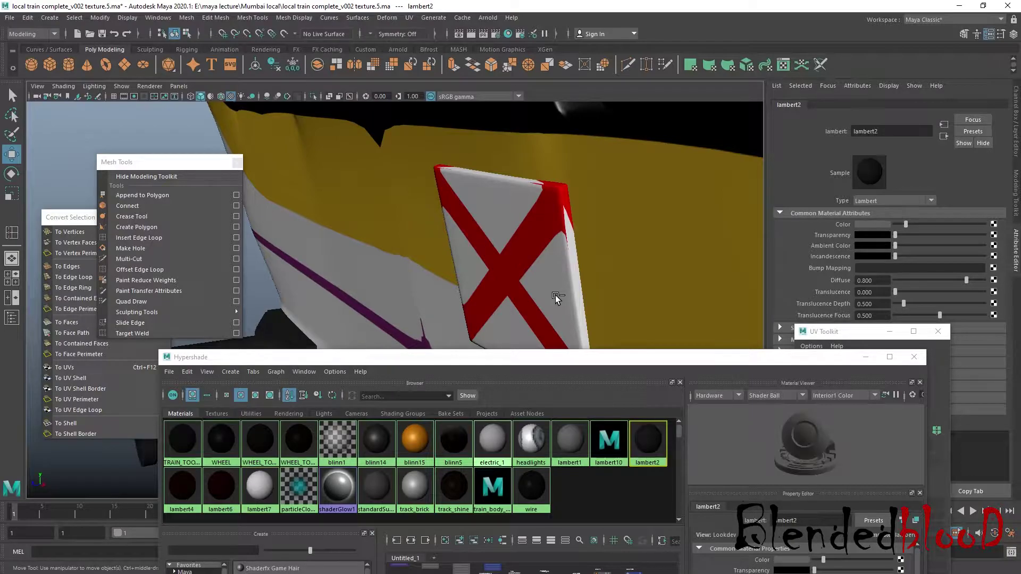
# Step: Undo the cross image on the plate's texture and assign the existing white lambert7 material to the whole plate
pyautogui.hotkey('ctrl', 'z')
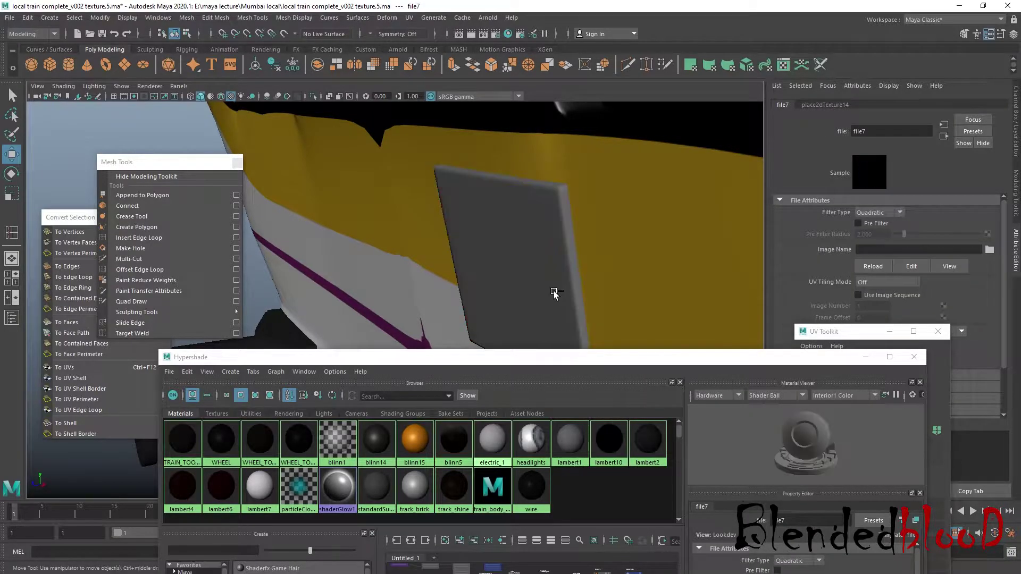
pyautogui.click(610, 447)
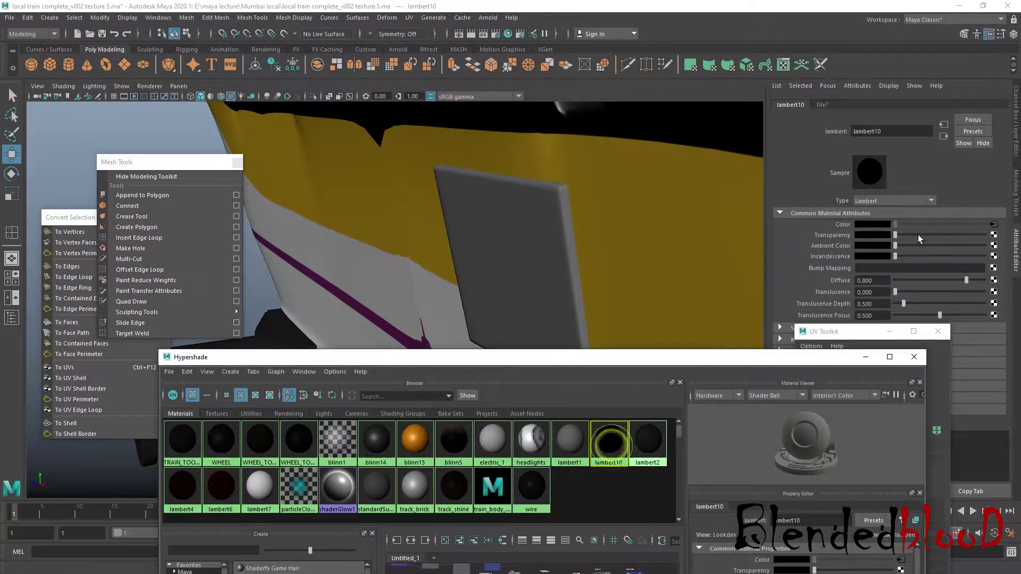
pyautogui.click(536, 245)
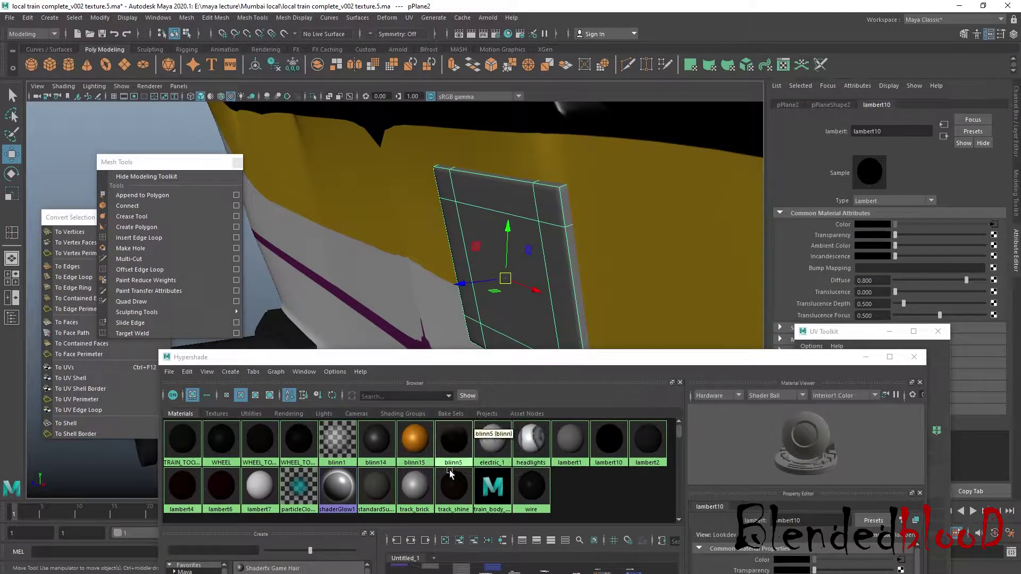
pyautogui.moveTo(264, 483); pyautogui.dragTo(265, 397, button='right')
pyautogui.scroll(-5, 543, 251)
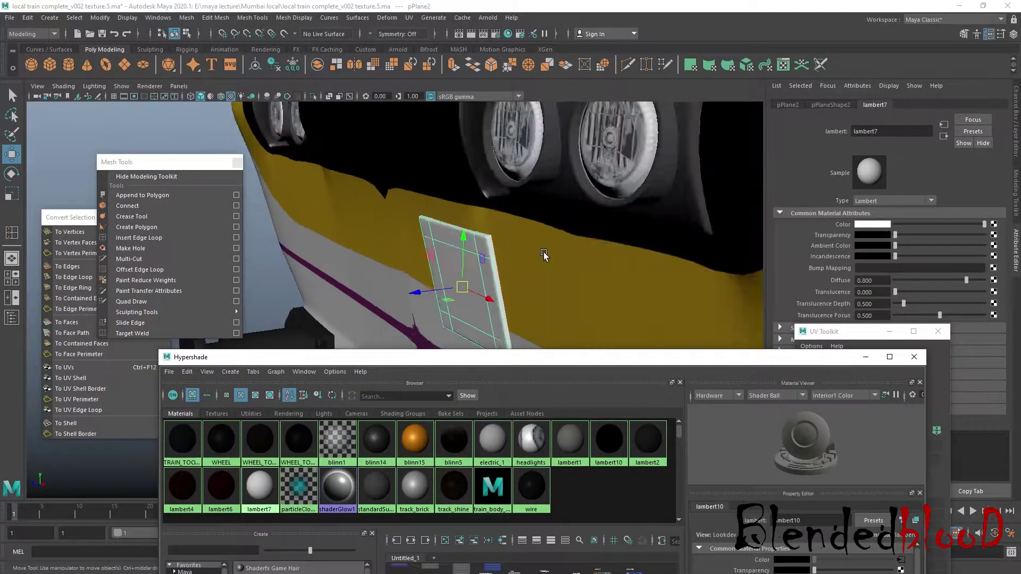
pyautogui.scroll(3, 533, 264)
pyautogui.press('7')
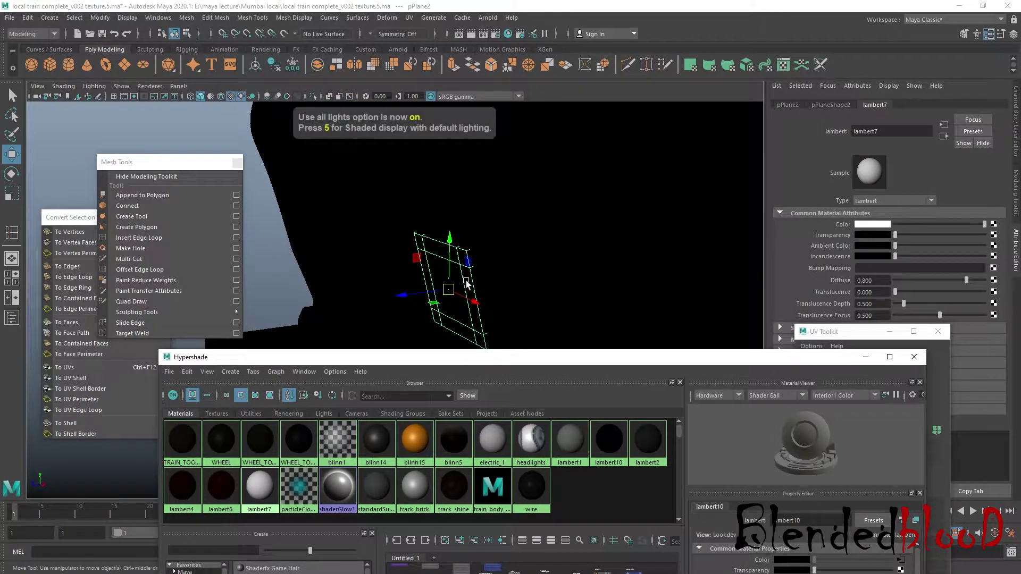
pyautogui.press('5')
pyautogui.press('6')
pyautogui.scroll(2, 479, 277)
# Step: Select all front faces of the plate by growing from the centre face and assign the existing lambert10 material to them
pyautogui.rightClick(502, 271)
pyautogui.moveTo(502, 273); pyautogui.dragTo(503, 290, button='right')
pyautogui.click(488, 277)
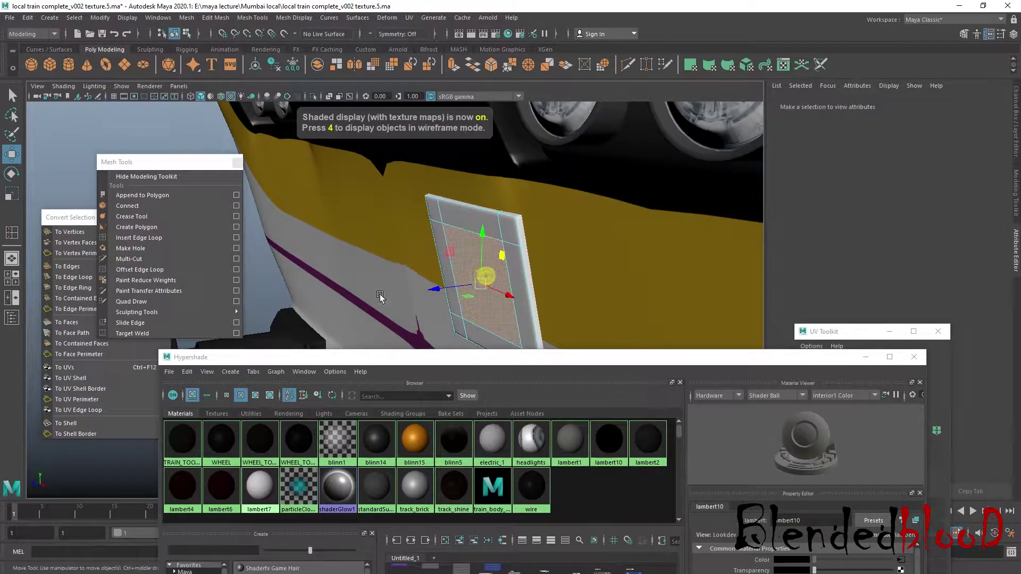
pyautogui.click(70, 233)
pyautogui.click(69, 322)
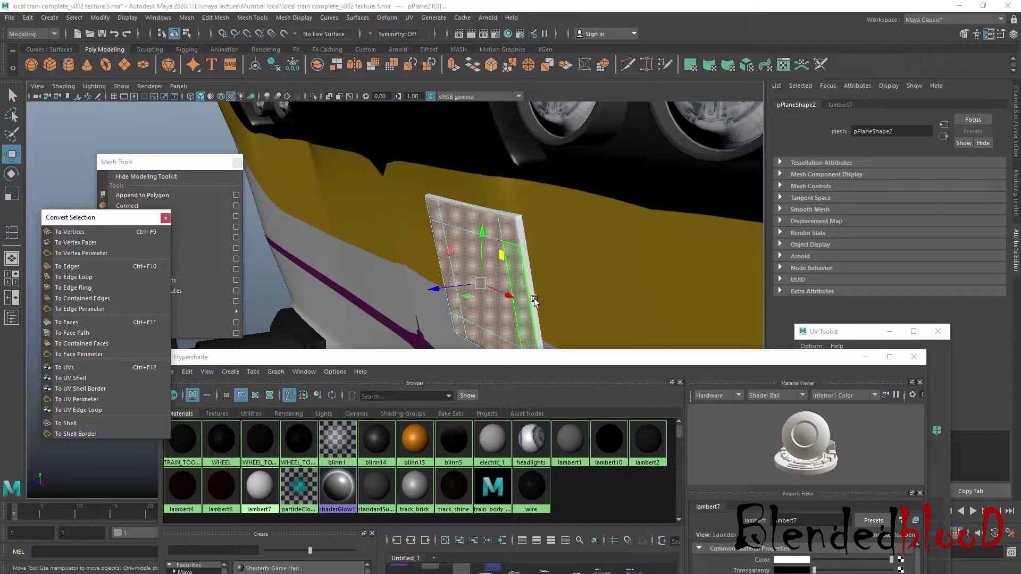
pyautogui.moveTo(608, 424); pyautogui.dragTo(616, 395, button='right')
# Step: Load cross.jpg as the image of the File texture on lambert10's colour
pyautogui.click(609, 439)
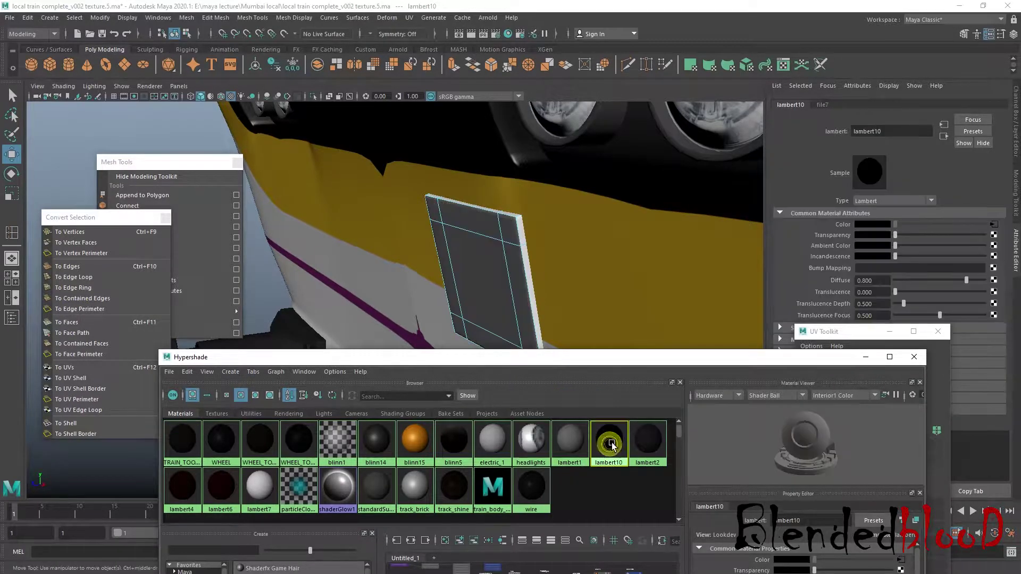
pyautogui.click(997, 226)
pyautogui.click(989, 249)
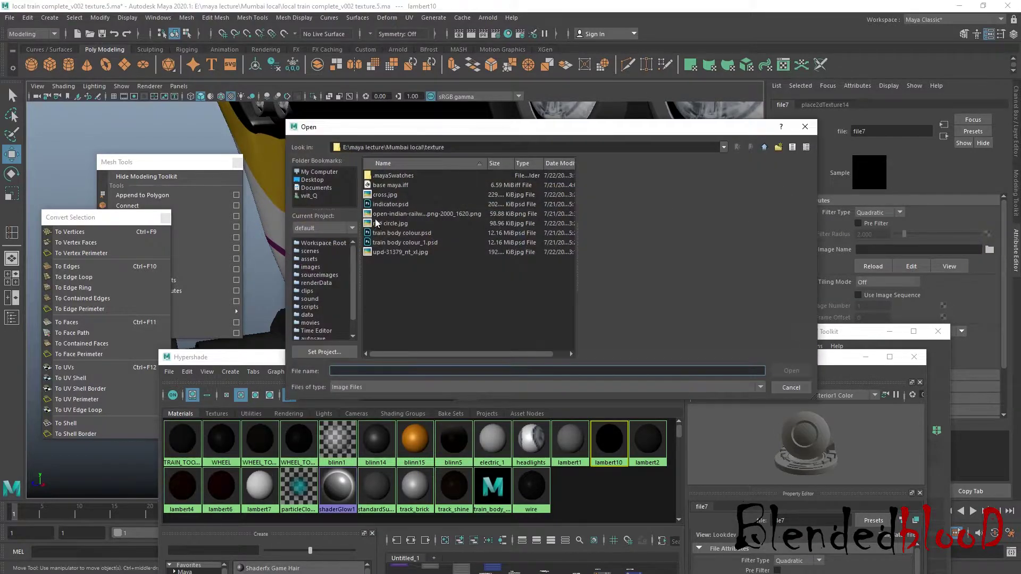
pyautogui.doubleClick(384, 196)
# Step: Open the UV Editor, reselect the plate's front faces and apply a planar UV projection to them
pyautogui.keyDown('alt'); pyautogui.moveTo(633, 313); pyautogui.dragTo(554, 228); pyautogui.keyUp('alt')
pyautogui.click(408, 17)
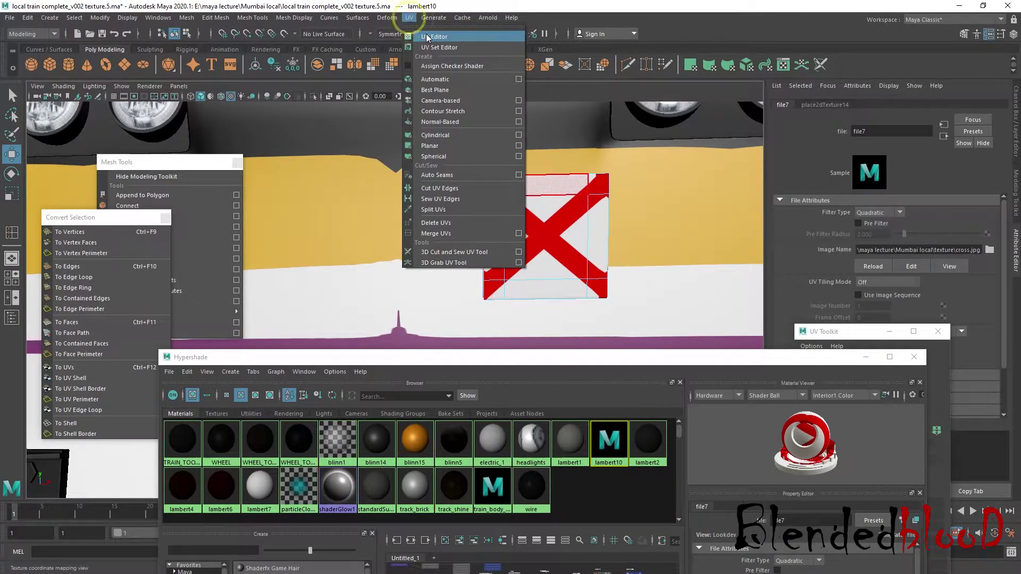
pyautogui.click(423, 33)
pyautogui.moveTo(636, 256); pyautogui.dragTo(649, 324)
pyautogui.click(554, 234)
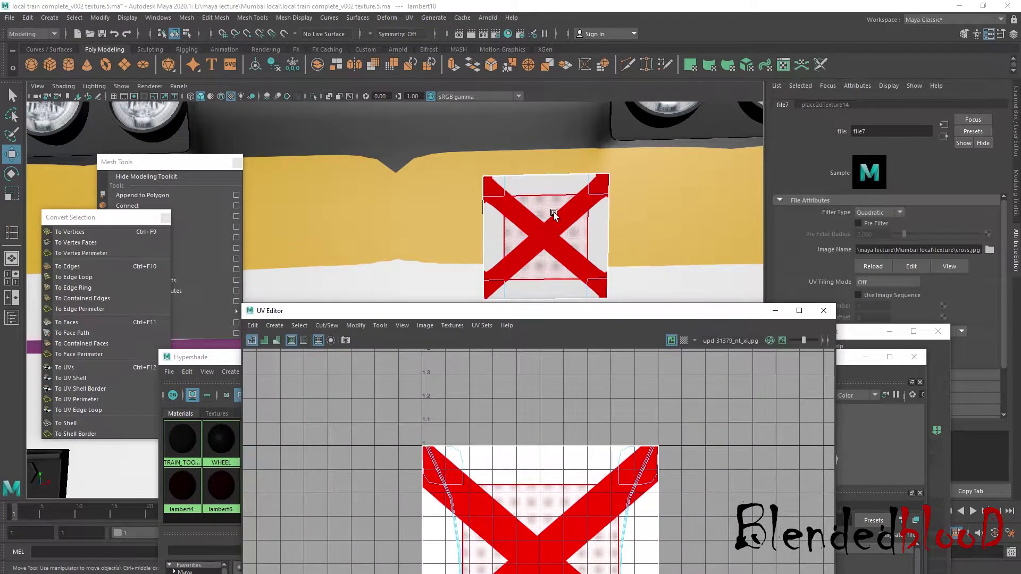
pyautogui.click(554, 234)
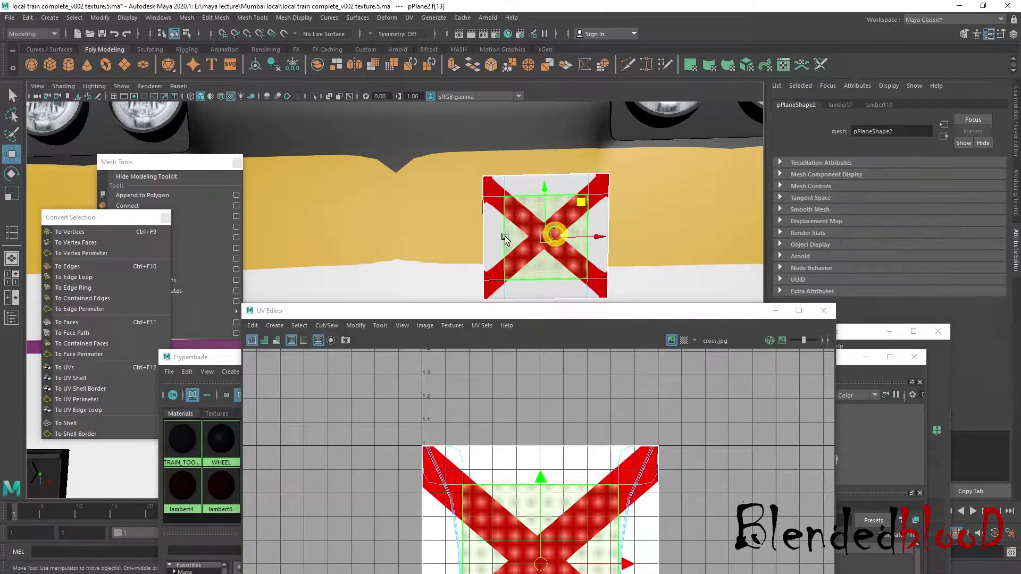
pyautogui.click(108, 231)
pyautogui.click(75, 323)
pyautogui.click(409, 17)
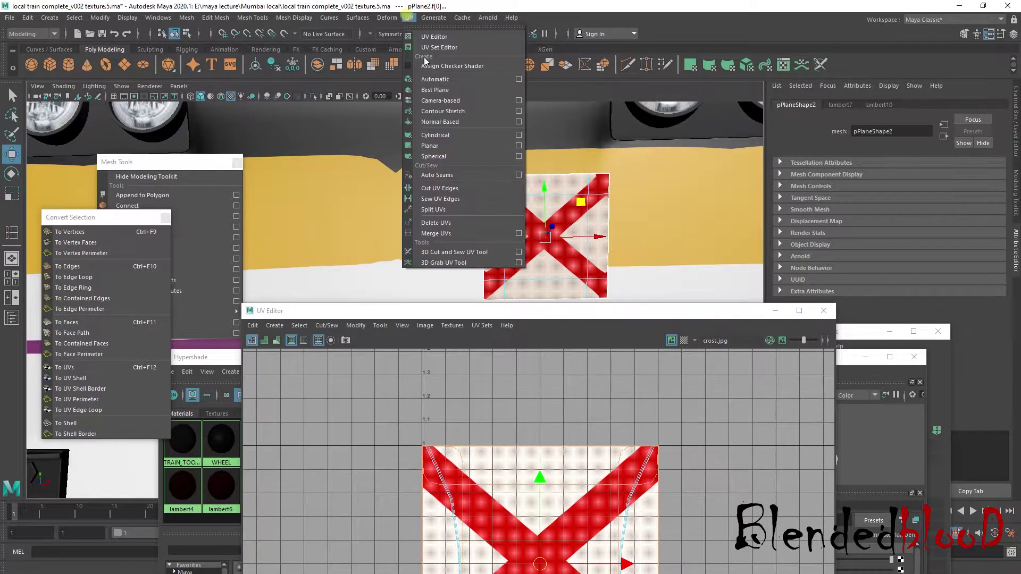
pyautogui.click(430, 145)
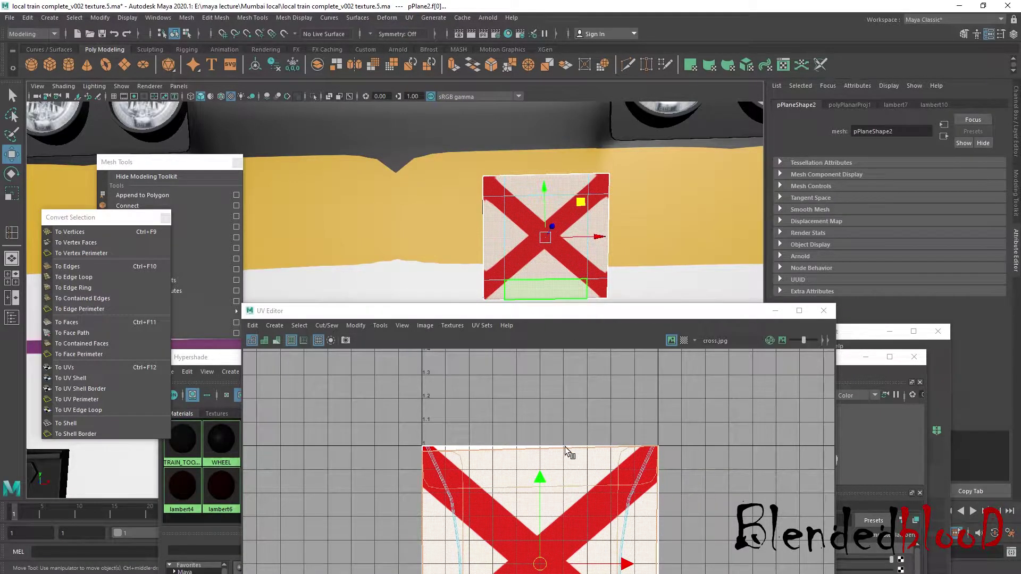
pyautogui.keyDown('alt'); pyautogui.moveTo(570, 447); pyautogui.dragTo(589, 376, button='middle'); pyautogui.keyUp('alt')
pyautogui.scroll(-1, 579, 422)
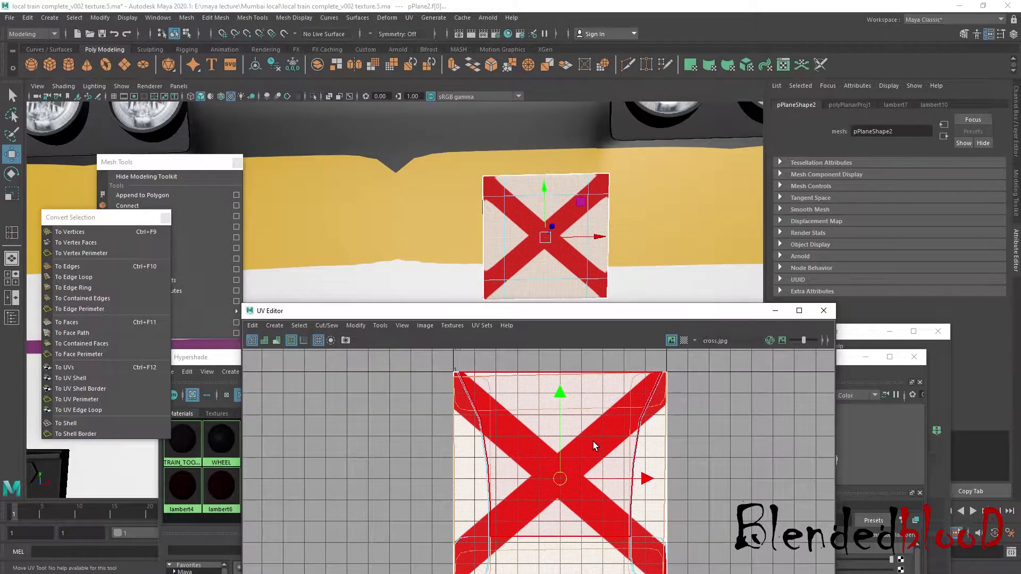
pyautogui.scroll(-2, 595, 446)
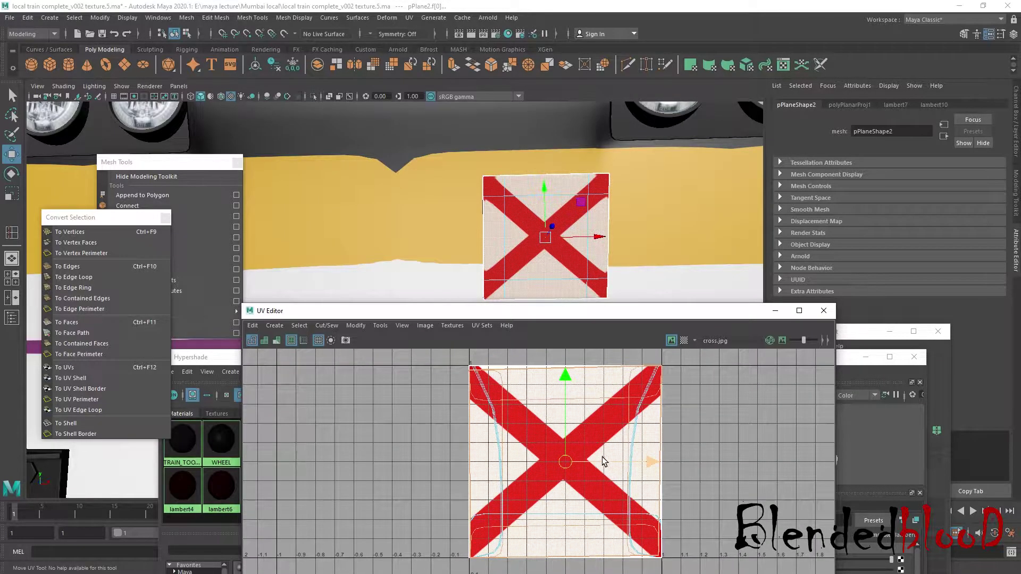
pyautogui.press('r')
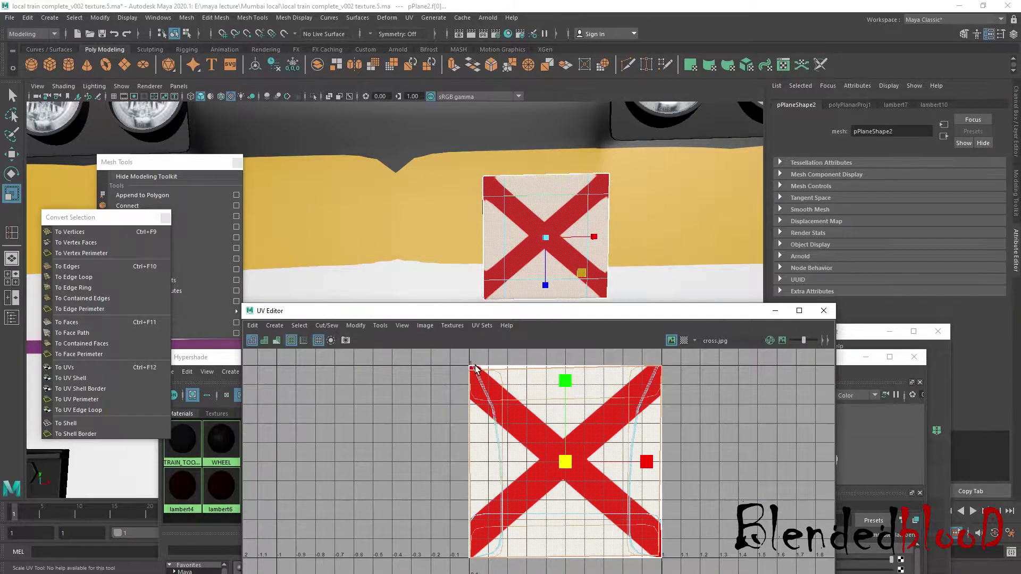
pyautogui.press('w')
pyautogui.press('r')
pyautogui.click(379, 326)
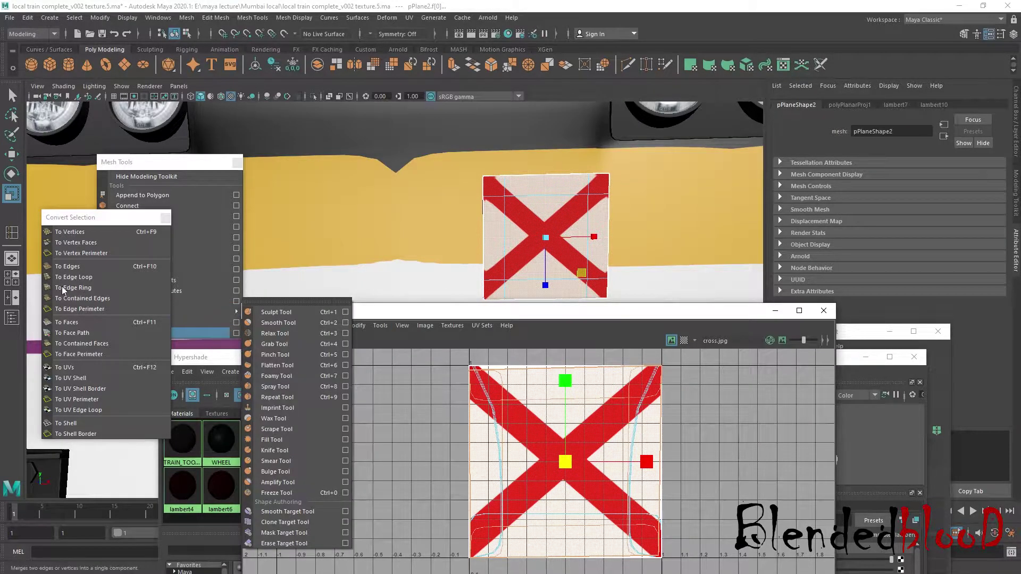
pyautogui.click(141, 163)
# Step: Optimize the UVs of the plate's front faces and close the UV Editor and UV Toolkit
pyautogui.moveTo(594, 317); pyautogui.dragTo(716, 141)
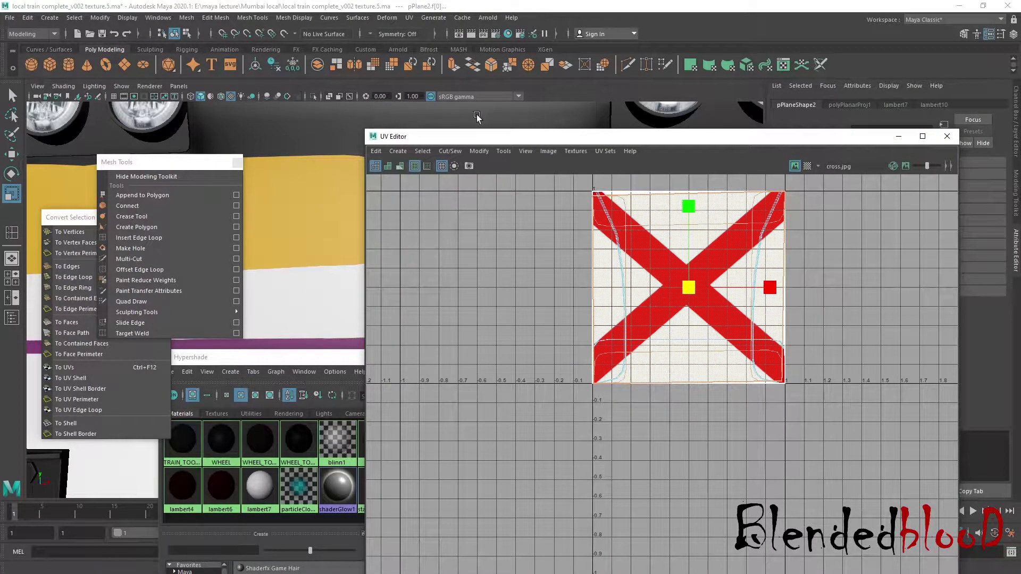
pyautogui.moveTo(620, 138); pyautogui.dragTo(412, 130)
pyautogui.moveTo(819, 335); pyautogui.dragTo(820, 233)
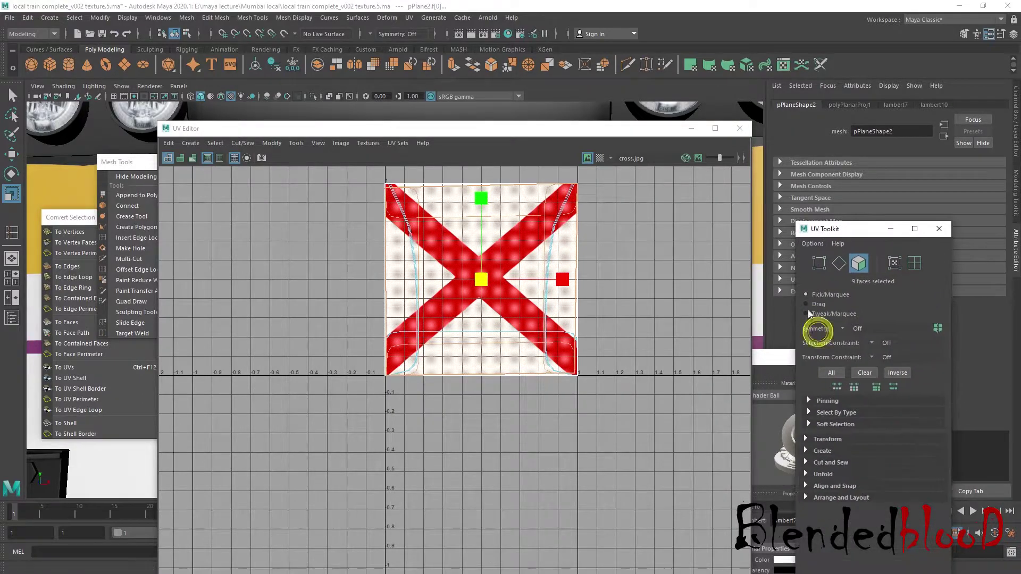
pyautogui.click(832, 374)
pyautogui.click(864, 358)
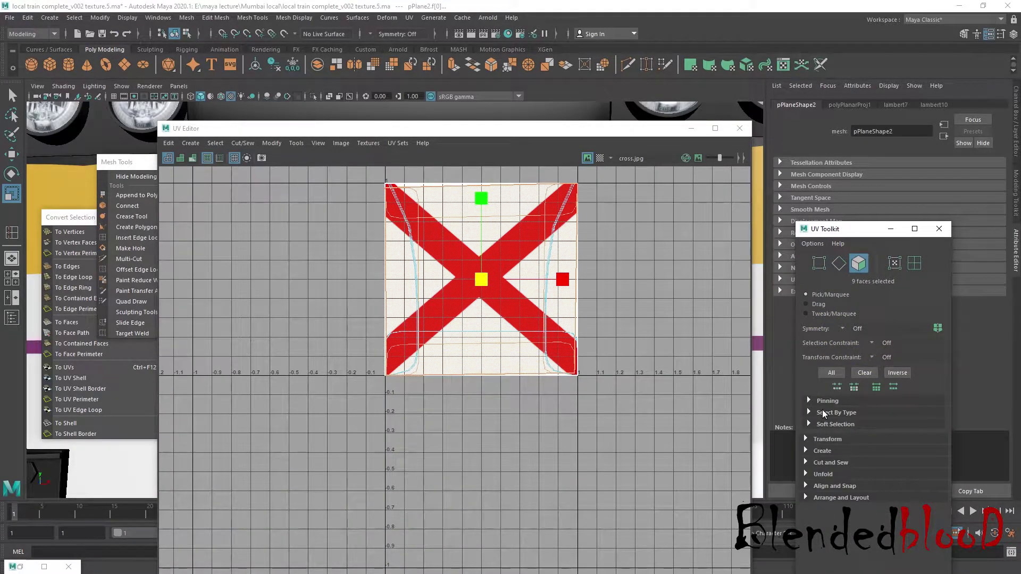
pyautogui.click(806, 474)
pyautogui.click(840, 489)
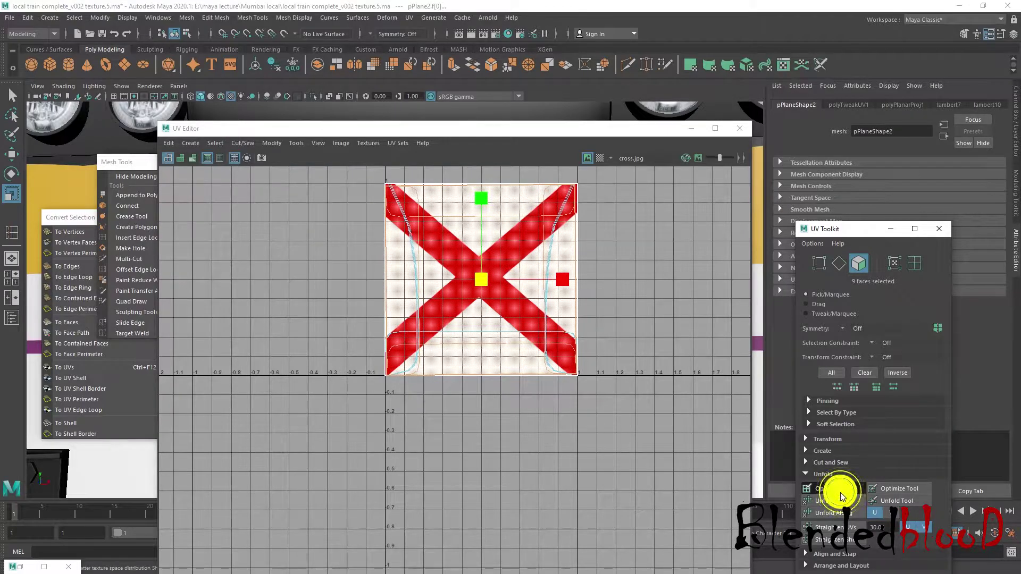
pyautogui.click(840, 493)
pyautogui.click(840, 492)
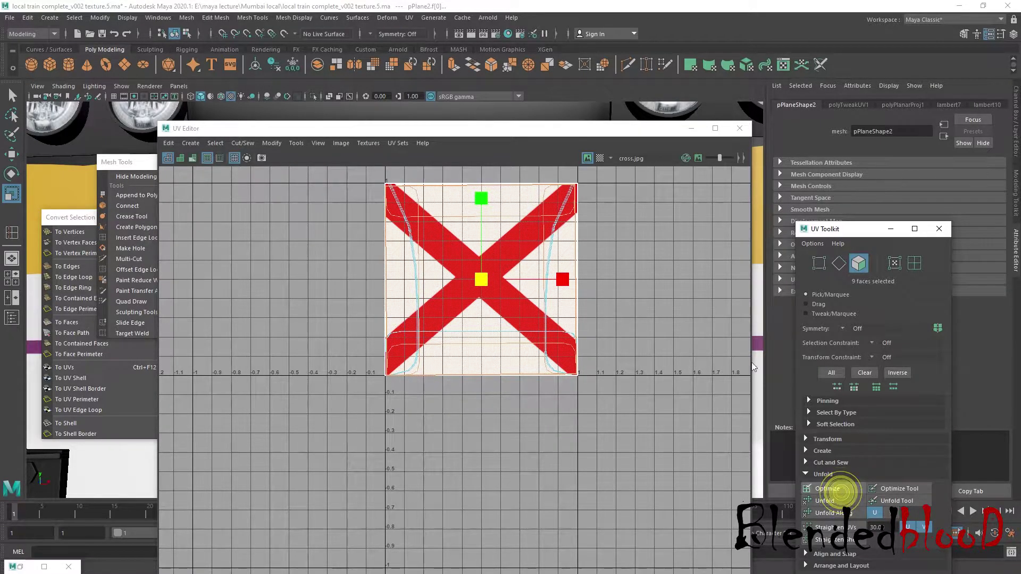
pyautogui.moveTo(601, 135); pyautogui.dragTo(602, 368)
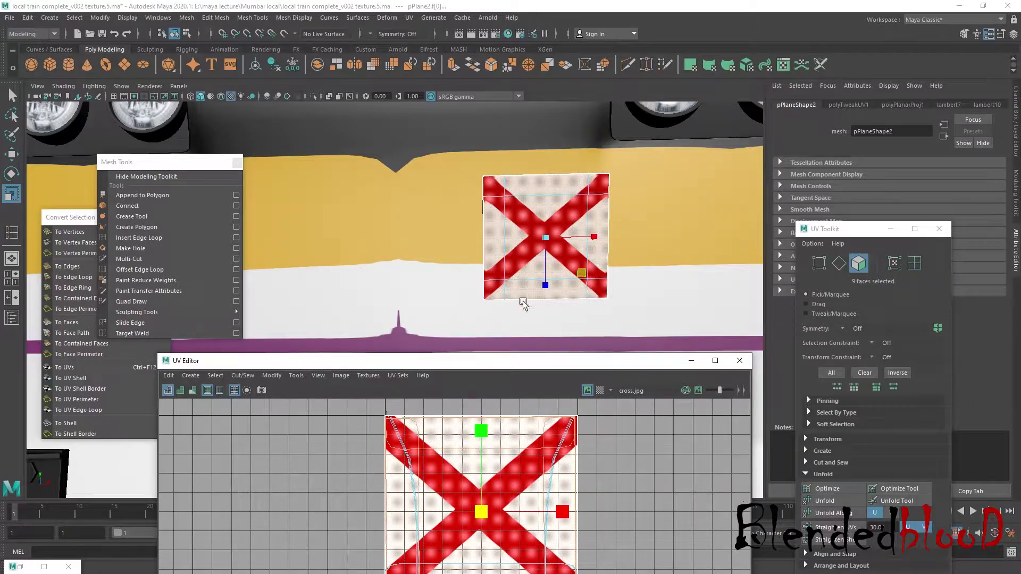
pyautogui.click(740, 361)
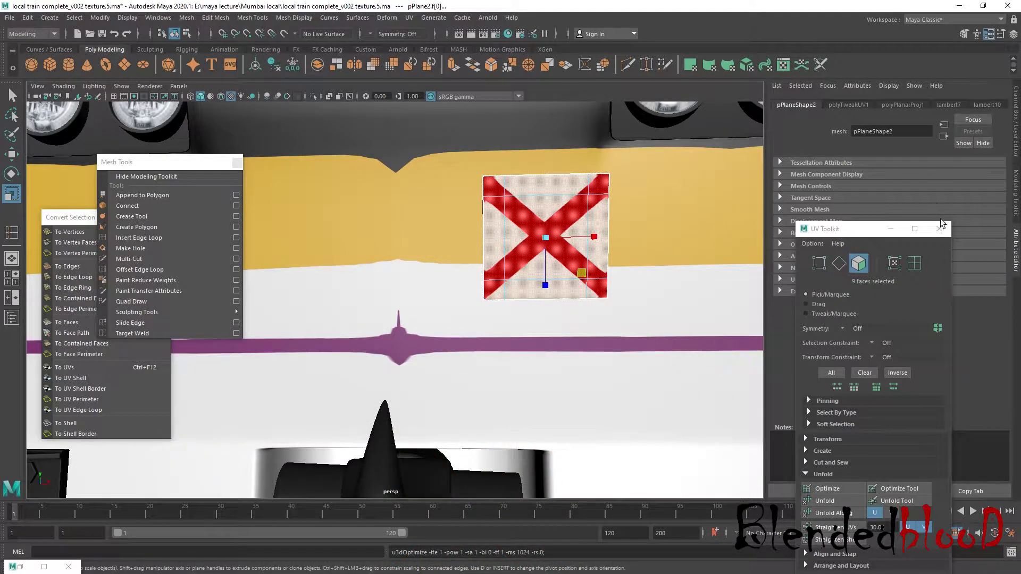
pyautogui.click(939, 229)
# Step: Return the cross plate to object mode, duplicate it and place the copy across the centre of the train's front
pyautogui.moveTo(529, 237); pyautogui.dragTo(603, 207, button='right')
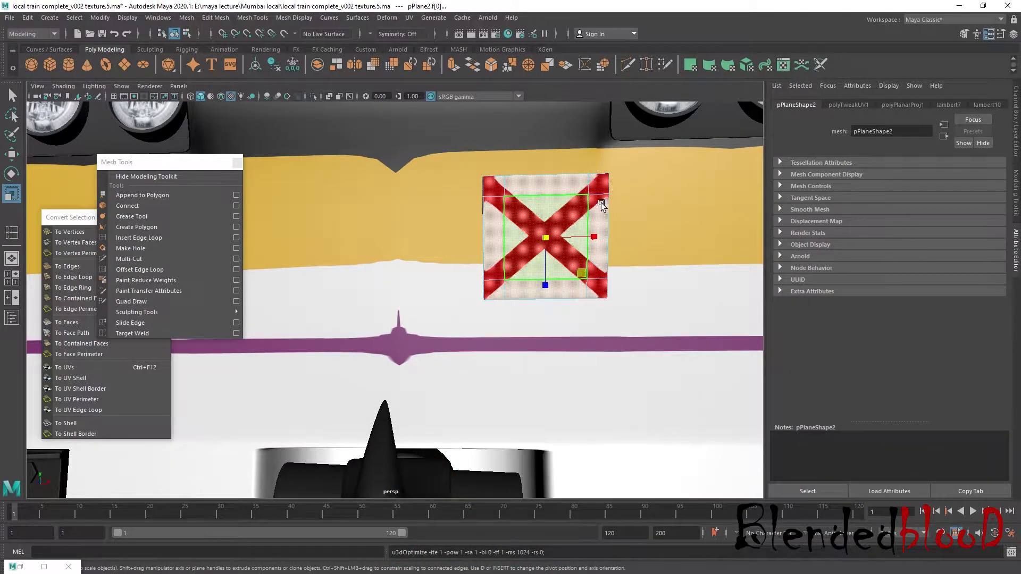
pyautogui.press('w')
pyautogui.scroll(-6, 598, 249)
pyautogui.click(722, 273)
pyautogui.scroll(-5, 659, 290)
pyautogui.keyDown('alt'); pyautogui.moveTo(657, 291); pyautogui.dragTo(590, 325); pyautogui.keyUp('alt')
pyautogui.scroll(5, 454, 322)
pyautogui.moveTo(454, 322)
pyautogui.keyDown('alt'); pyautogui.mouseDown()
pyautogui.moveTo(563, 342)
pyautogui.moveTo(634, 312)
pyautogui.moveTo(483, 308)
pyautogui.moveTo(490, 313)
pyautogui.mouseUp(); pyautogui.keyUp('alt')
pyautogui.click(595, 322)
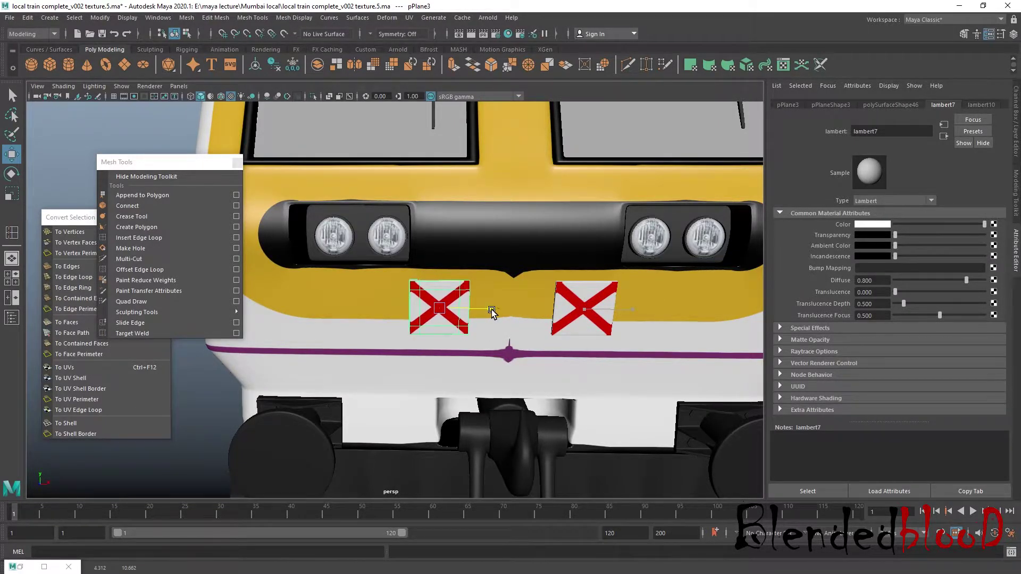
pyautogui.scroll(-3, 492, 314)
pyautogui.keyDown('alt'); pyautogui.moveTo(491, 313); pyautogui.dragTo(441, 334); pyautogui.keyUp('alt')
# Step: Select all front faces of the duplicated plate and assign a new Lambert material to them
pyautogui.scroll(2, 441, 334)
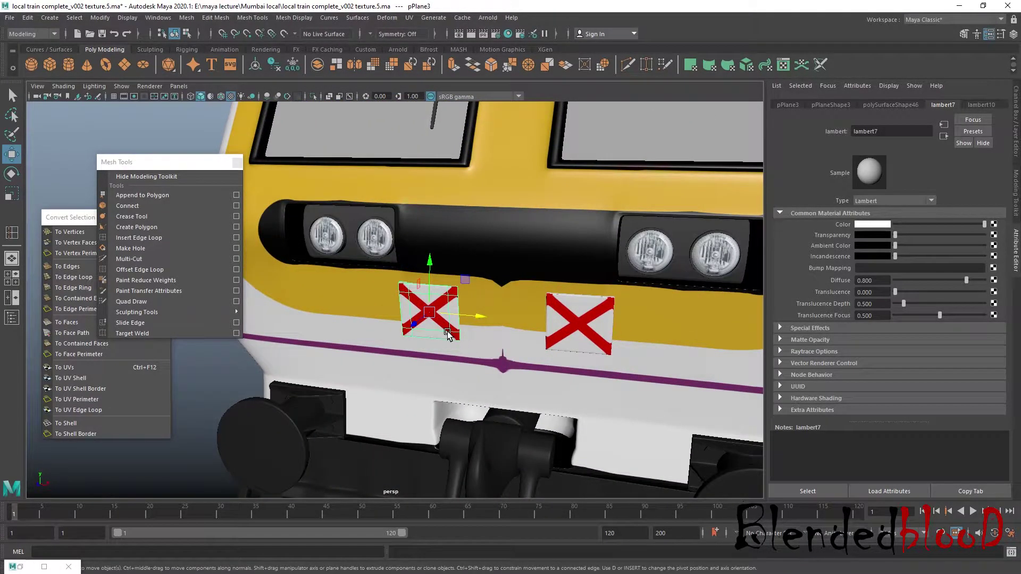
pyautogui.scroll(2, 448, 333)
pyautogui.rightClick(438, 313)
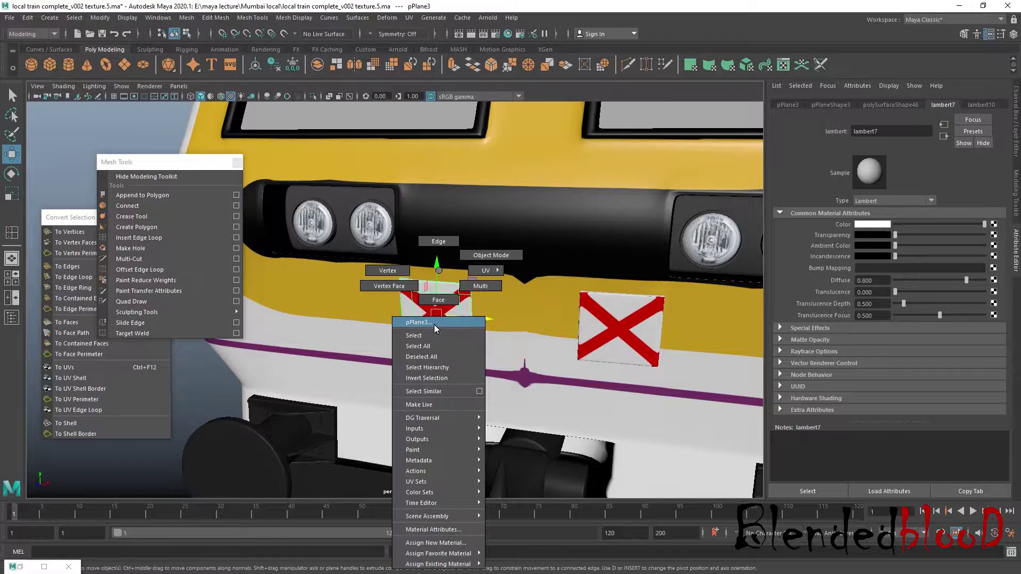
pyautogui.moveTo(435, 311); pyautogui.dragTo(436, 303, button='right')
pyautogui.click(432, 305)
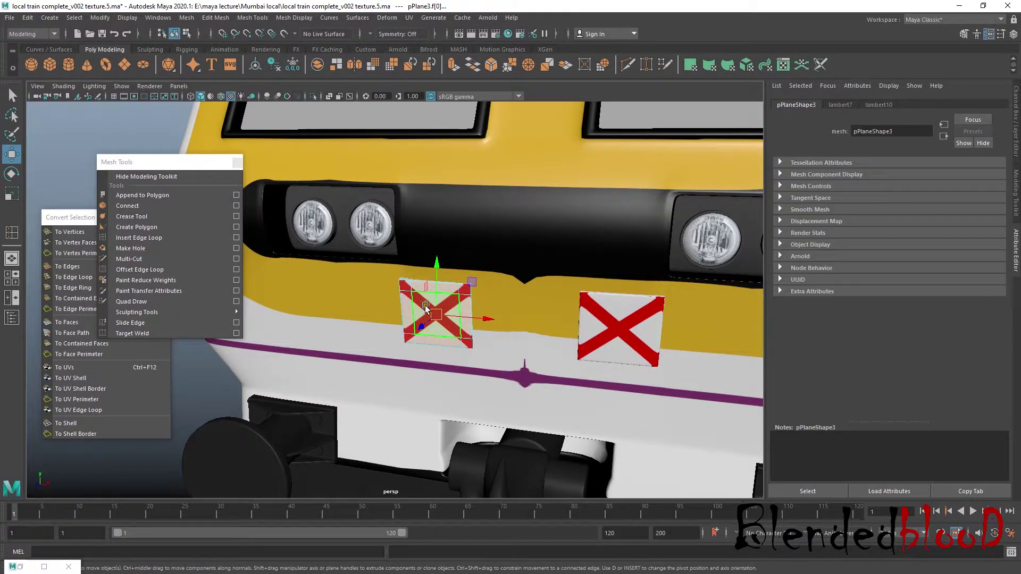
pyautogui.click(70, 232)
pyautogui.click(67, 323)
pyautogui.moveTo(444, 311); pyautogui.dragTo(447, 538, button='right')
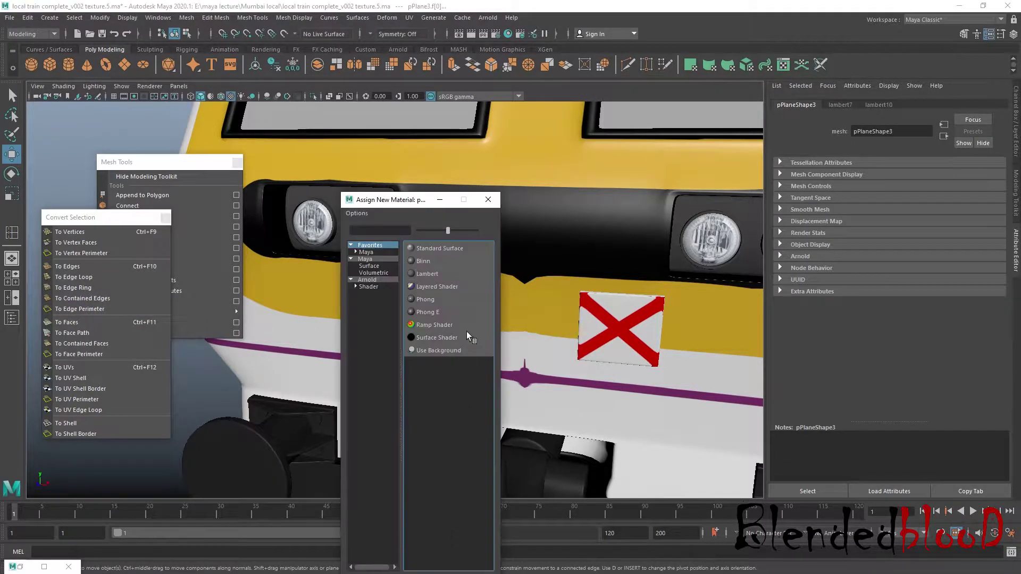
pyautogui.click(438, 272)
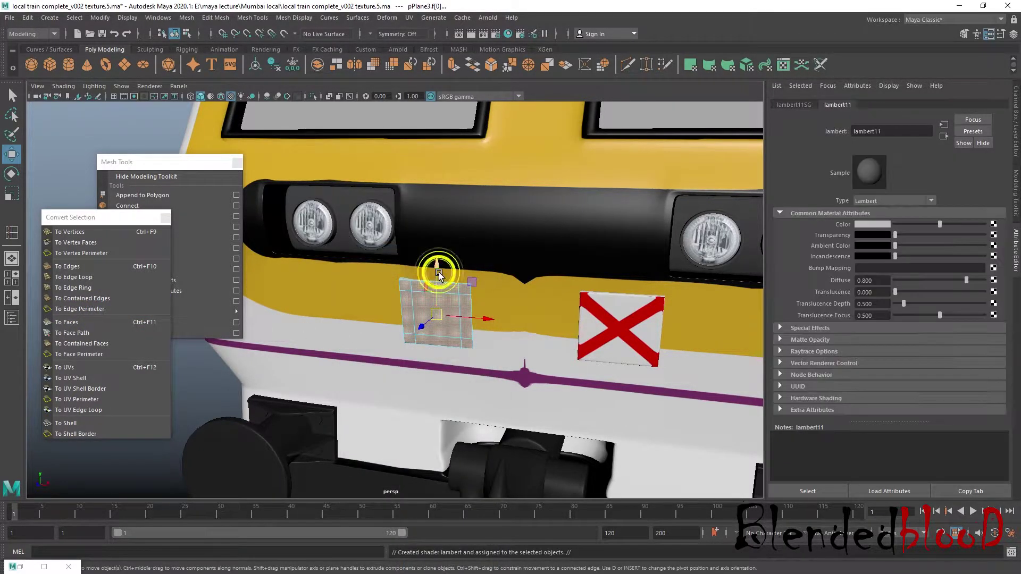
# Step: Bring up the Hypershade and rename the duplicated plate's new Lambert material as red cirlce
pyautogui.click(21, 567)
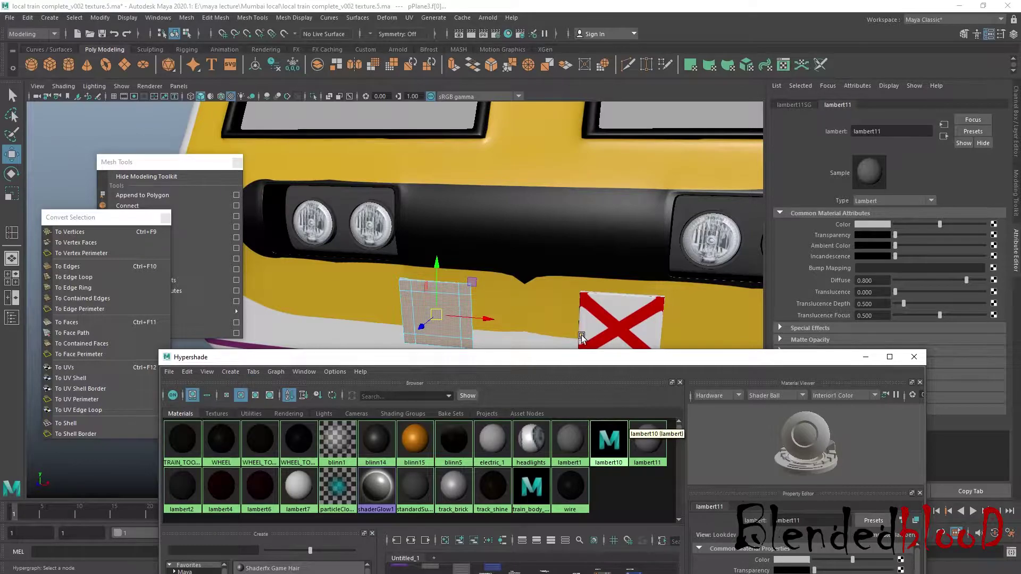
pyautogui.doubleClick(882, 131)
pyautogui.write('red cirlce')
pyautogui.press('Return')
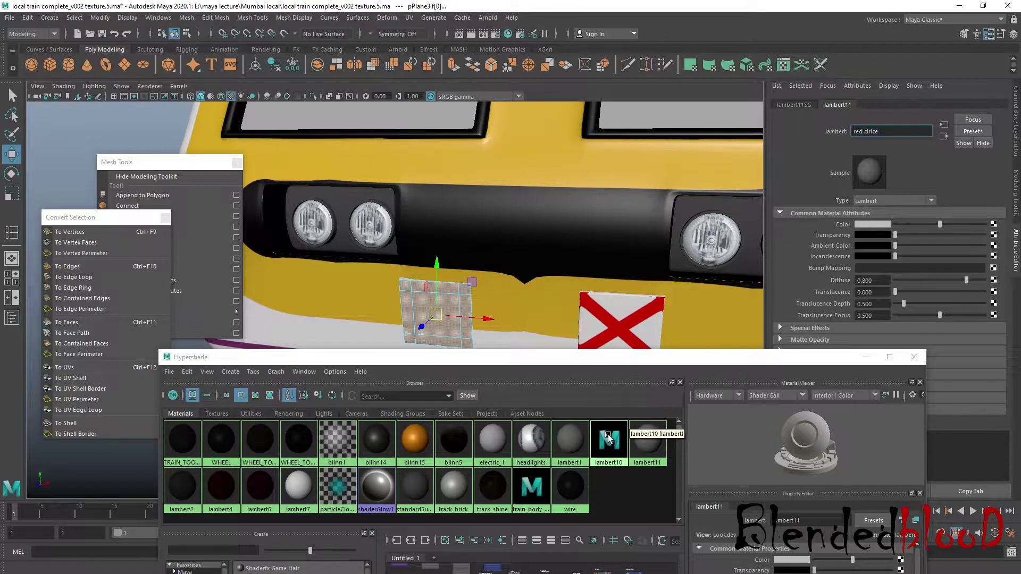
# Step: Rename the lambert10 material of the cross plate as cross
pyautogui.click(602, 444)
pyautogui.moveTo(892, 131); pyautogui.dragTo(844, 131)
pyautogui.write('cross')
pyautogui.press('Return')
# Step: Connect a File texture to the red_cirlce material's color and load red circle.jpg into it
pyautogui.click(649, 444)
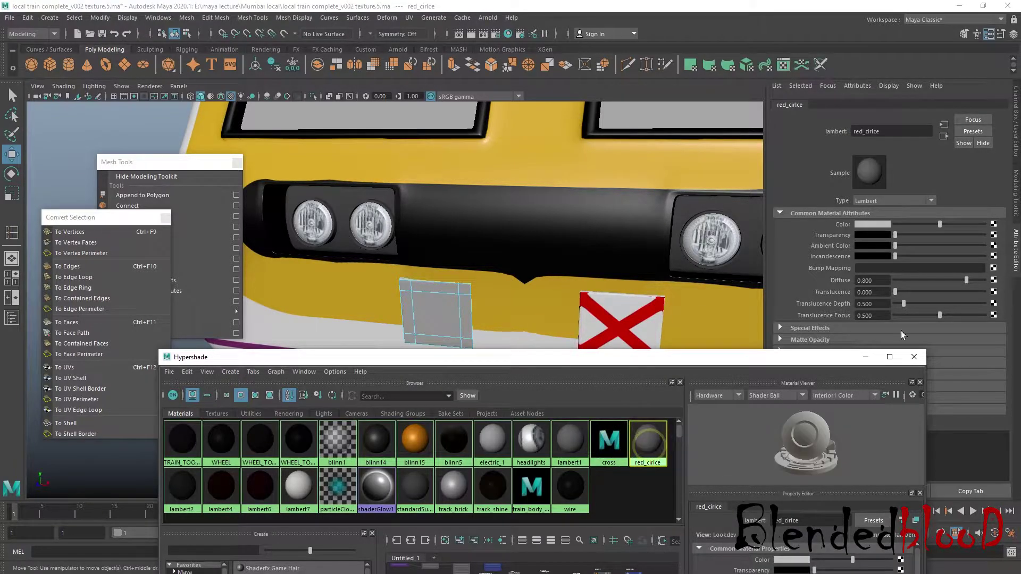
pyautogui.click(993, 224)
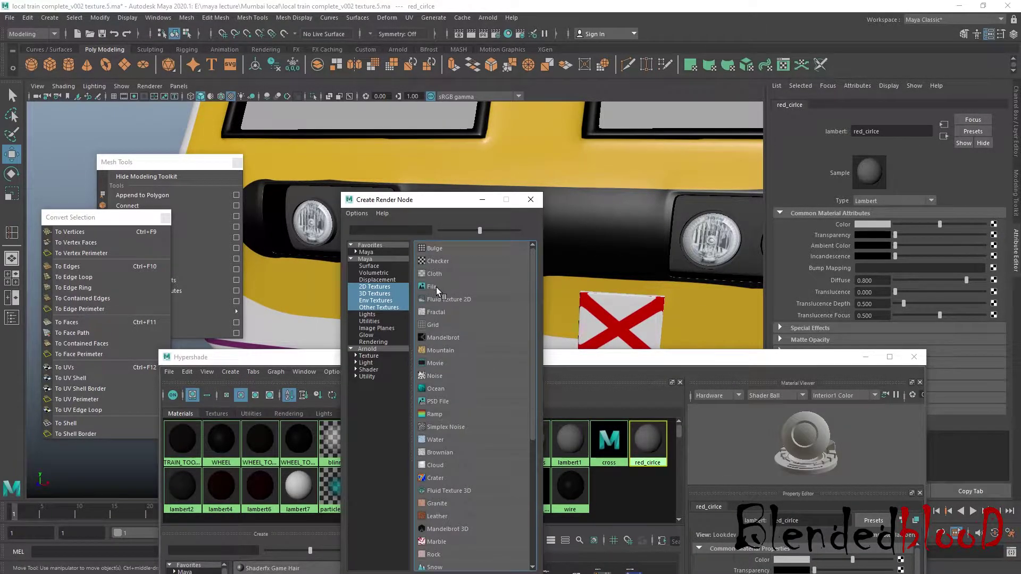
pyautogui.click(433, 287)
pyautogui.click(988, 251)
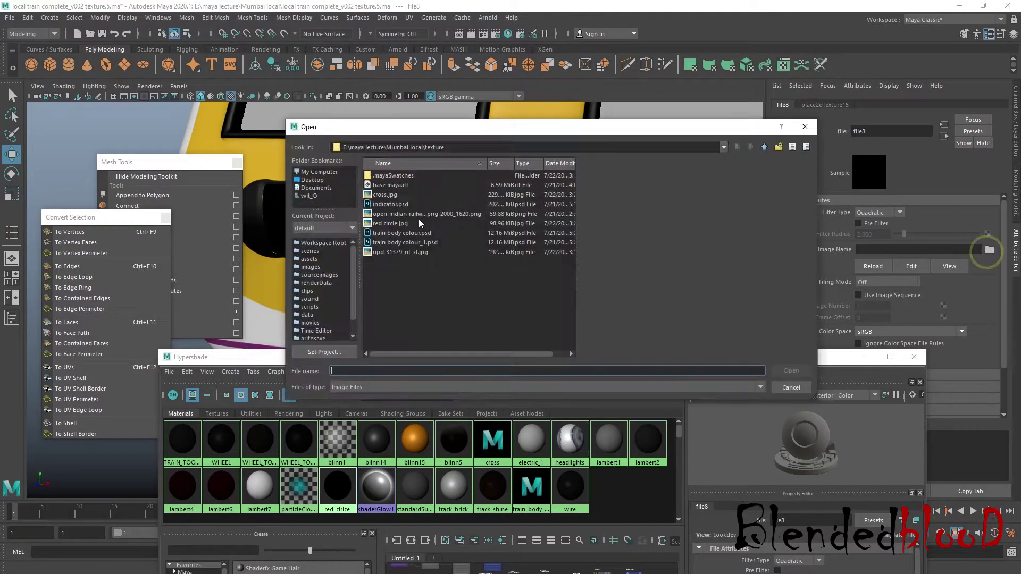
pyautogui.click(388, 222)
pyautogui.doubleClick(388, 223)
pyautogui.scroll(5, 499, 300)
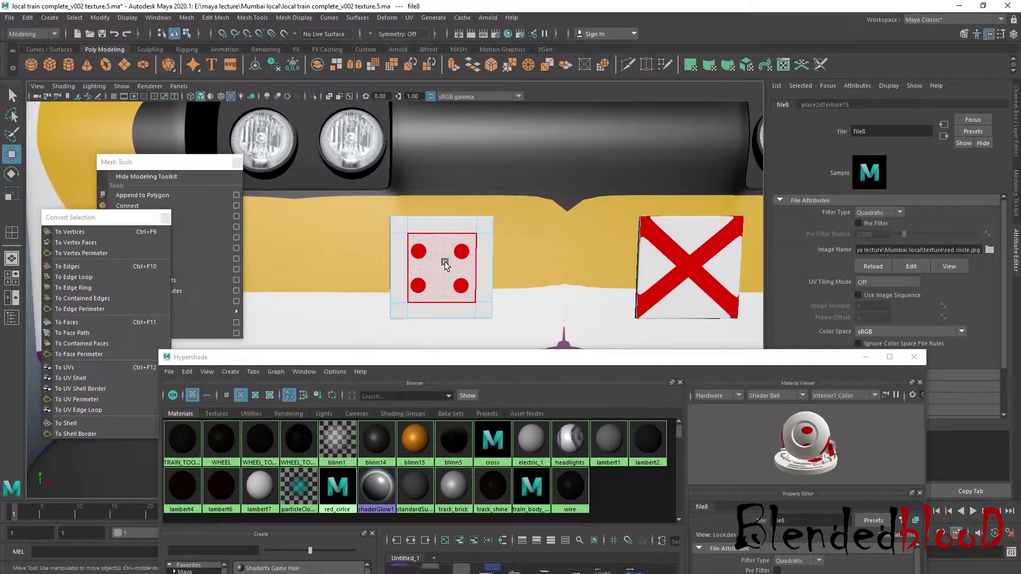
# Step: Select all front faces of the red circle plate and open the UV Editor for them
pyautogui.moveTo(477, 353); pyautogui.dragTo(443, 269, button='middle')
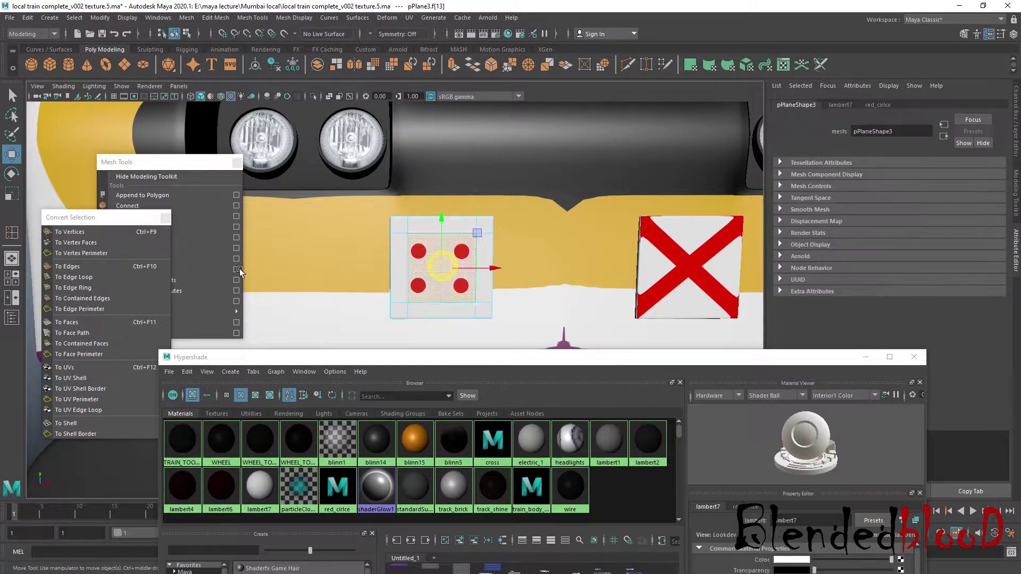
pyautogui.click(70, 231)
pyautogui.click(67, 323)
pyautogui.press('f')
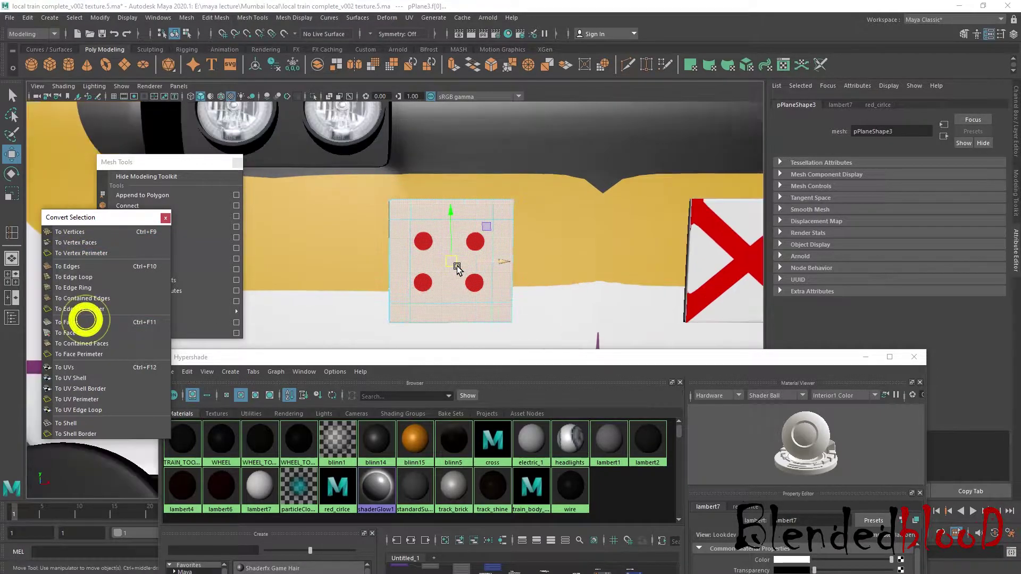
pyautogui.click(409, 18)
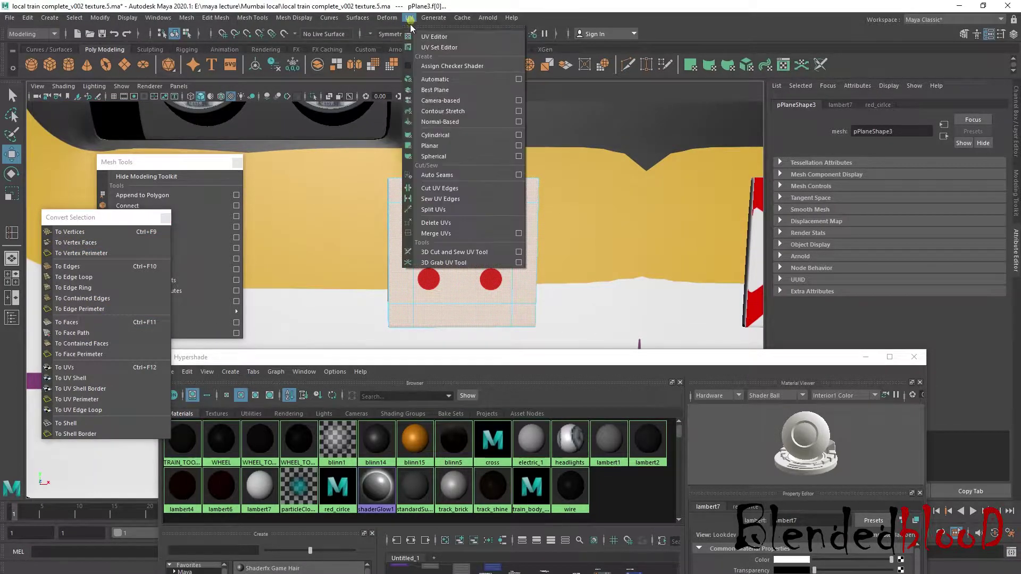
pyautogui.click(434, 36)
pyautogui.moveTo(621, 357); pyautogui.dragTo(629, 343)
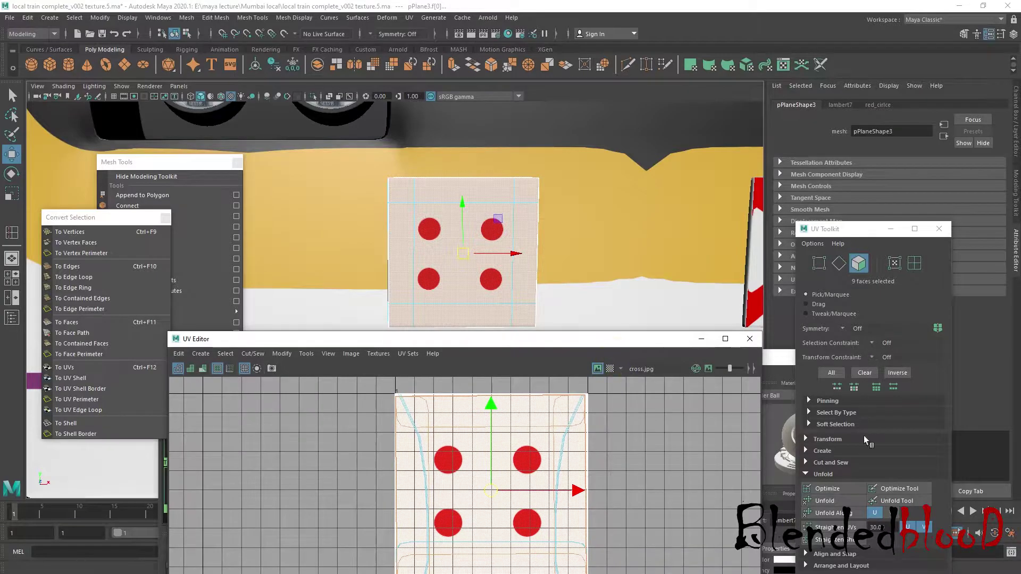
# Step: Apply a camera-based UV projection to the circle plate's front faces and optimize the UVs
pyautogui.click(838, 490)
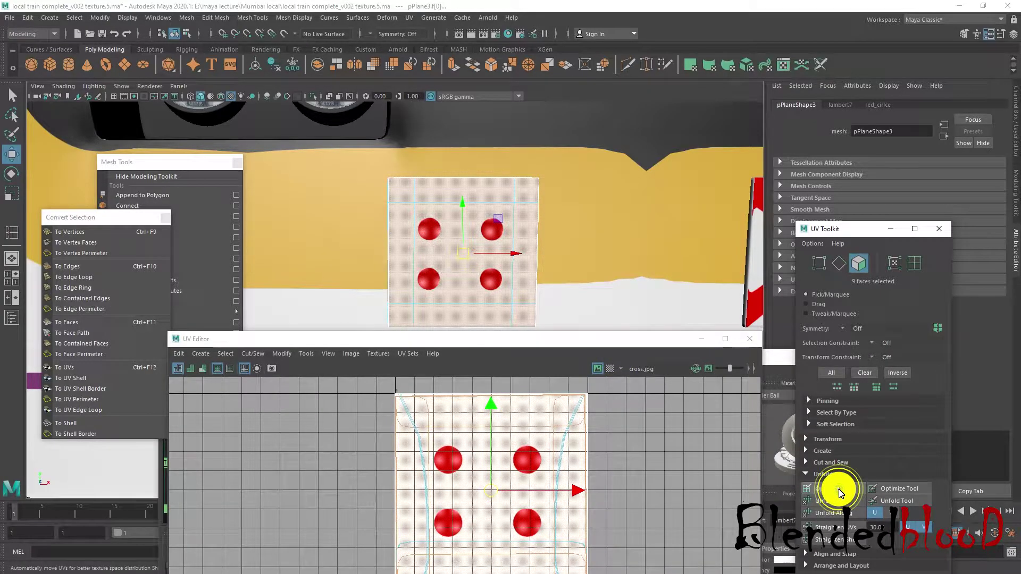
pyautogui.click(408, 18)
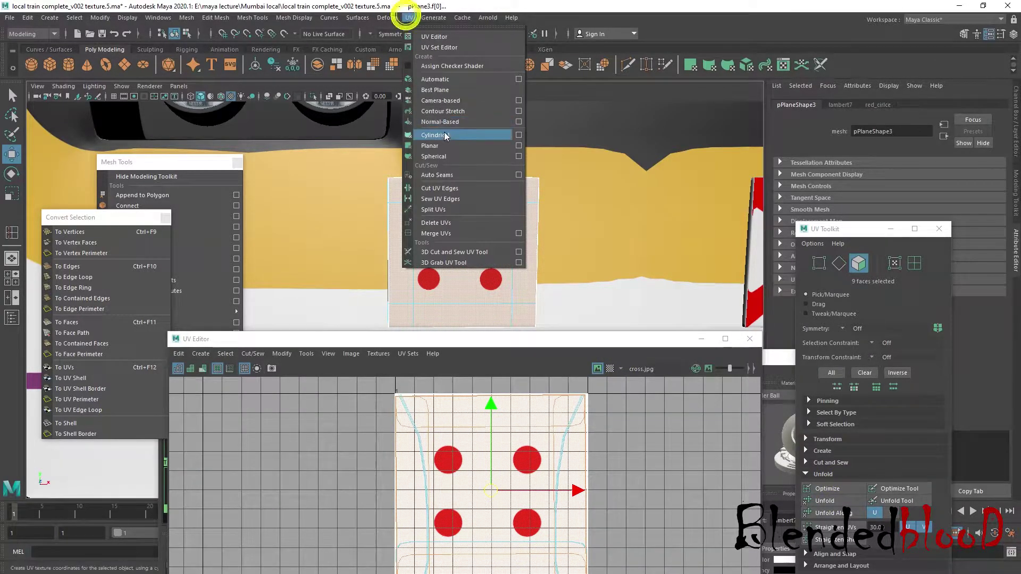
pyautogui.click(440, 101)
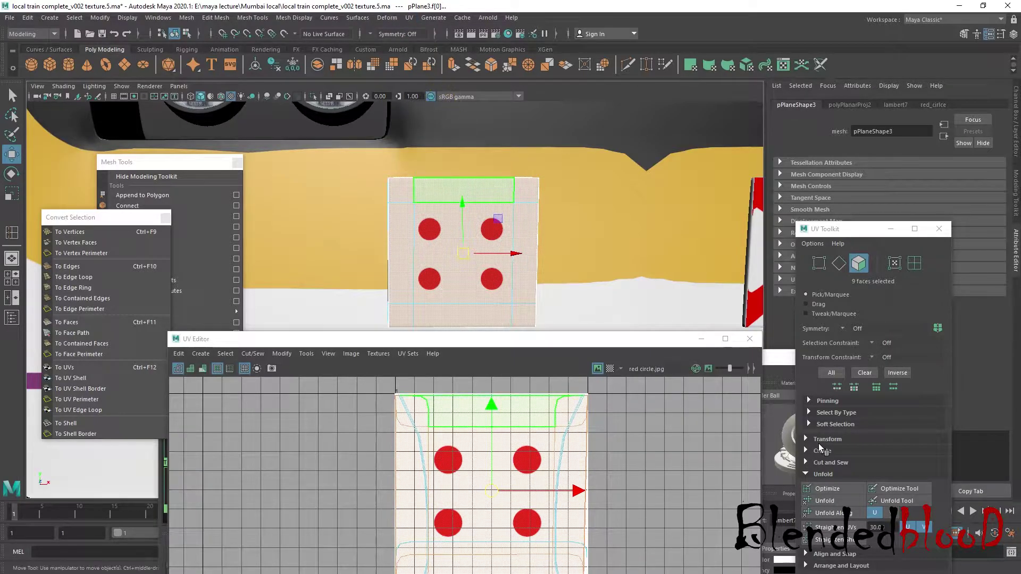
pyautogui.click(836, 501)
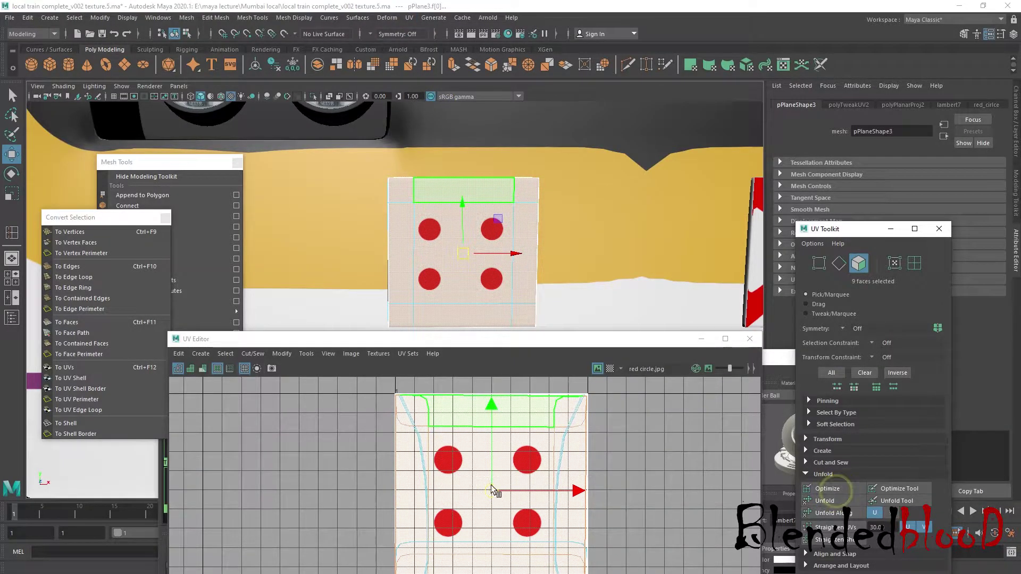
# Step: Scale down the circle plate's UVs and shift them slightly so the four red circles spread evenly across the plate
pyautogui.press('r')
pyautogui.moveTo(493, 490); pyautogui.dragTo(476, 479)
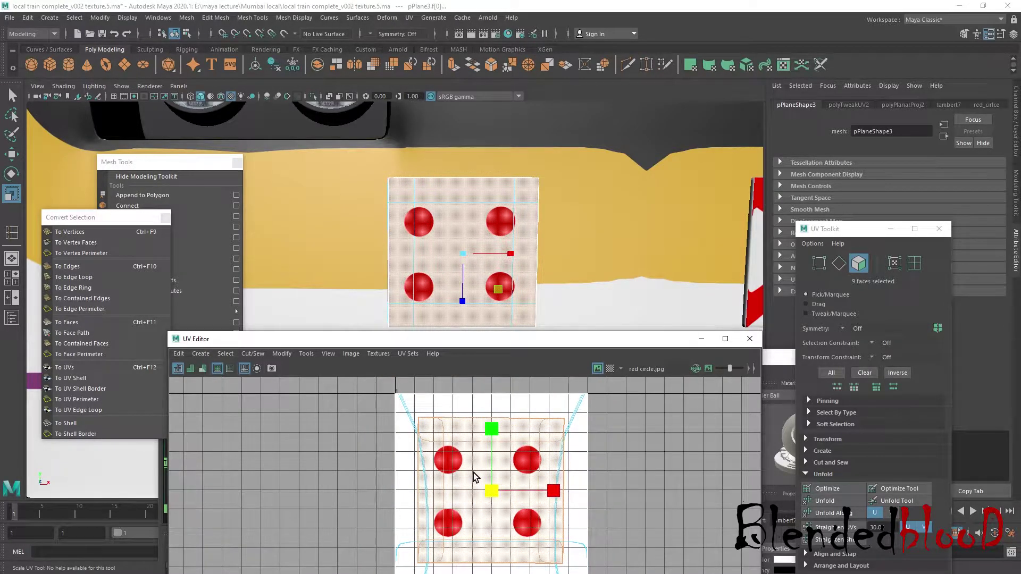
pyautogui.press('q')
pyautogui.press('w')
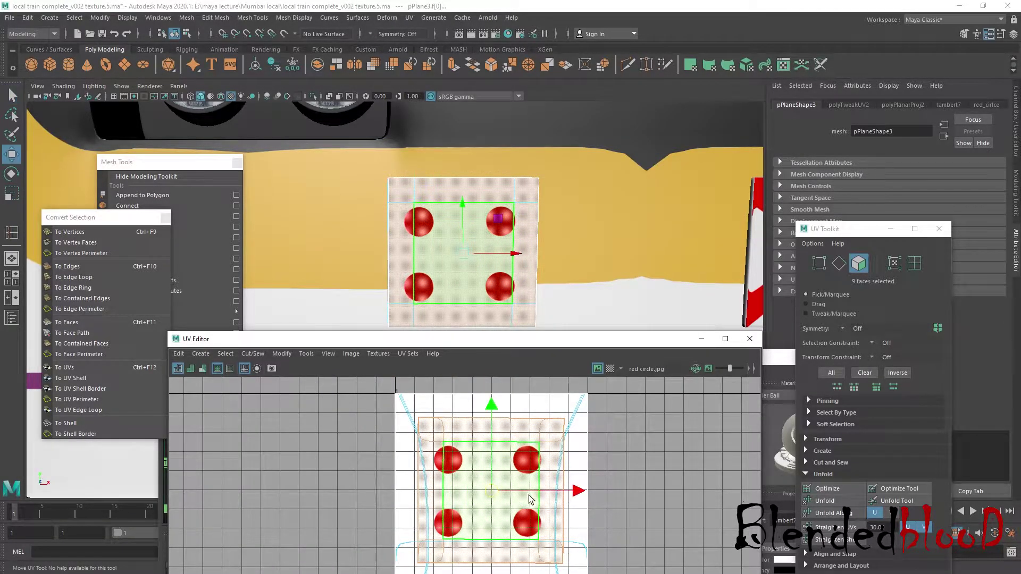
pyautogui.moveTo(577, 490); pyautogui.dragTo(572, 493)
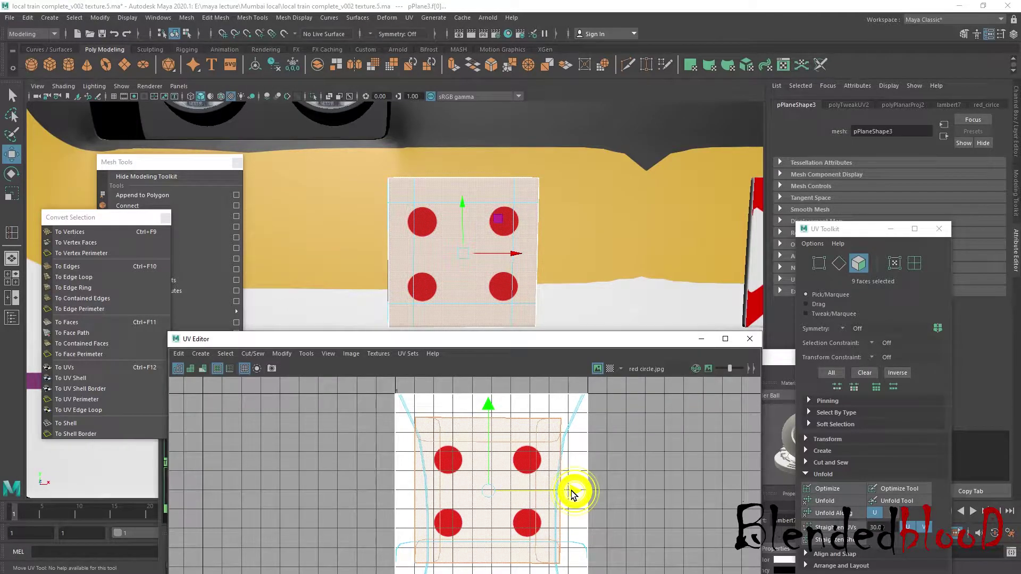
pyautogui.press('r')
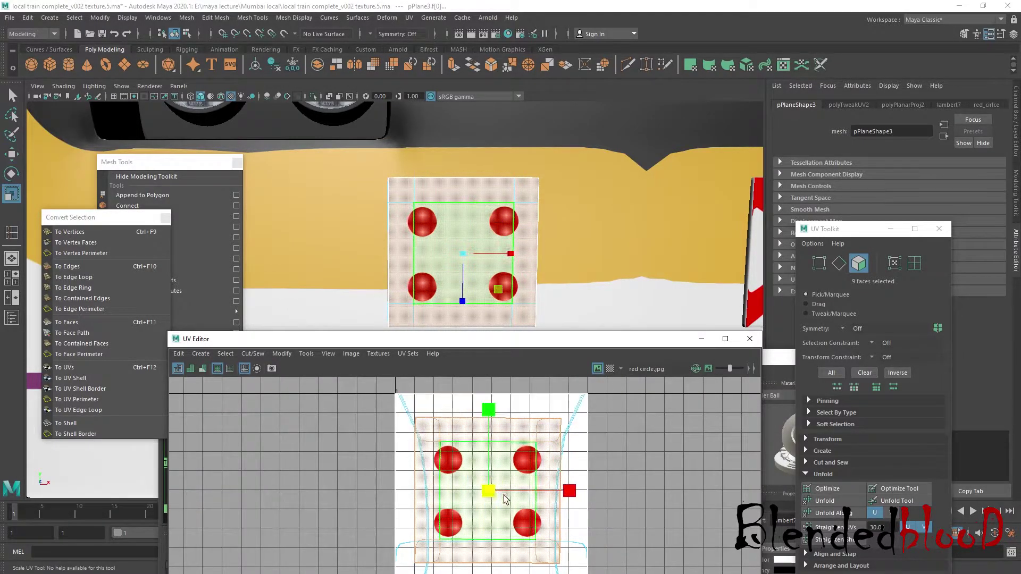
pyautogui.moveTo(490, 494); pyautogui.dragTo(487, 488)
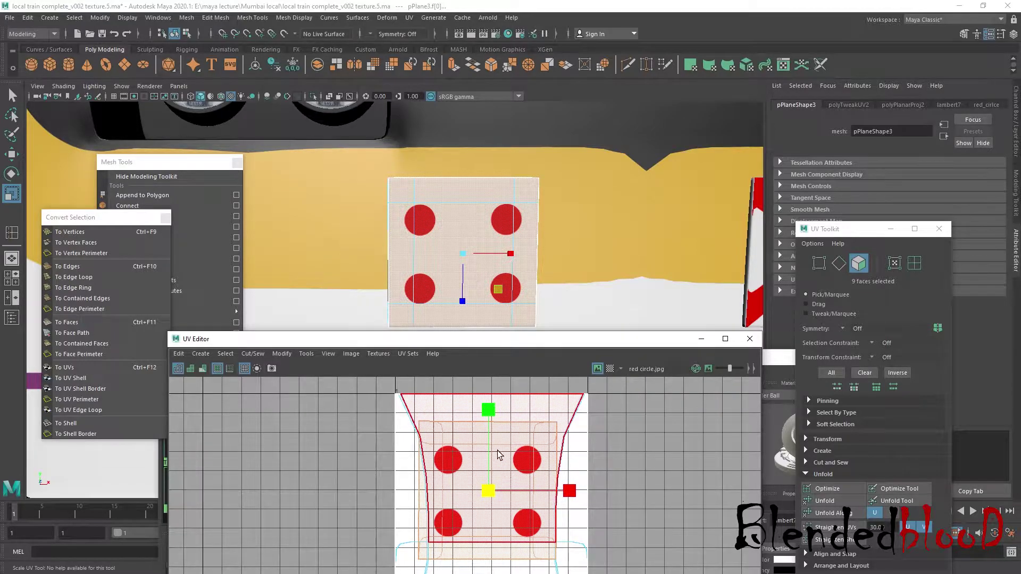
pyautogui.press('w')
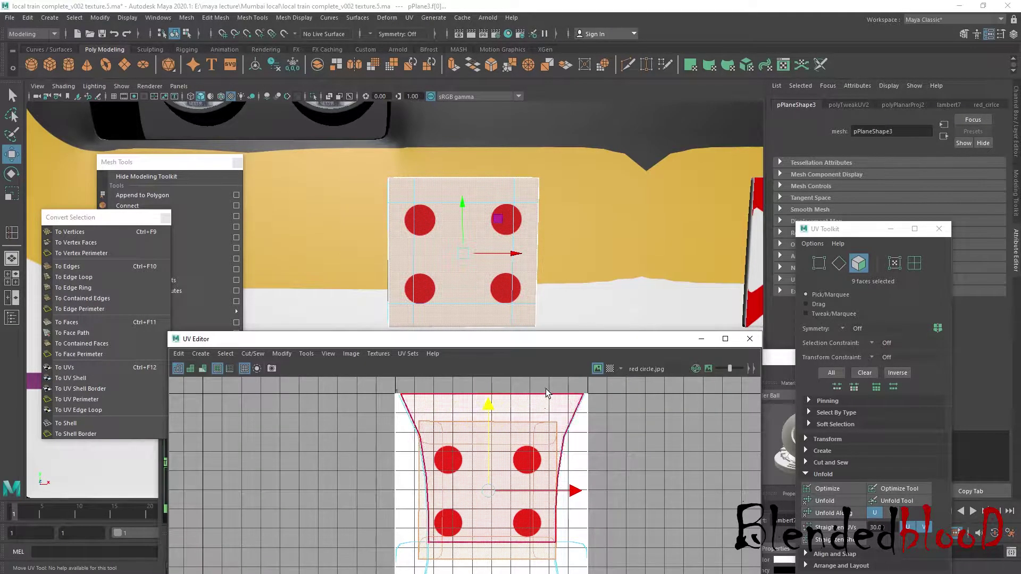
# Step: Close the UV Editor and UV Toolkit, return the circle plate to object mode and deselect it
pyautogui.click(749, 339)
pyautogui.moveTo(495, 244); pyautogui.dragTo(562, 237, button='right')
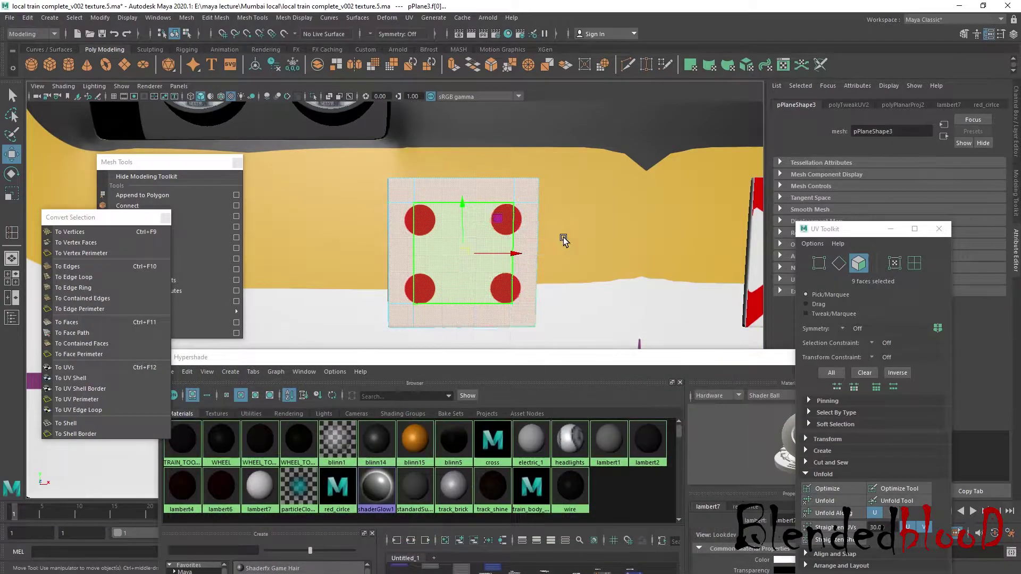
pyautogui.click(943, 230)
pyautogui.scroll(-6, 634, 303)
pyautogui.click(741, 281)
# Step: Examine the red circle and red cross plates on the train's front from near and far
pyautogui.scroll(-5, 741, 282)
pyautogui.keyDown('alt'); pyautogui.moveTo(741, 282); pyautogui.dragTo(656, 296); pyautogui.keyUp('alt')
pyautogui.keyDown('alt'); pyautogui.moveTo(607, 320); pyautogui.dragTo(594, 302); pyautogui.keyUp('alt')
pyautogui.keyDown('alt'); pyautogui.moveTo(594, 302); pyautogui.dragTo(666, 255, button='middle'); pyautogui.keyUp('alt')
pyautogui.scroll(4, 567, 260)
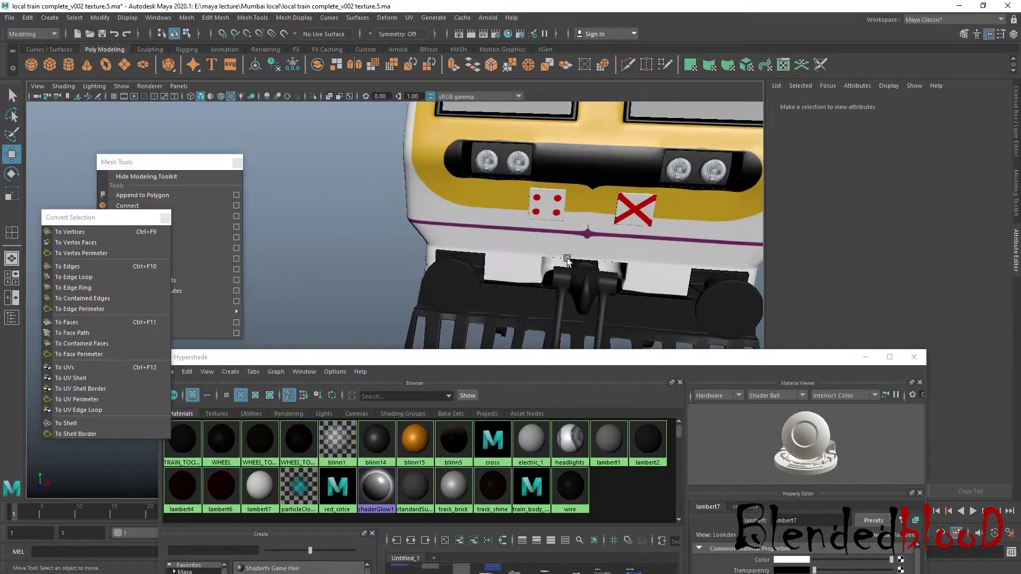
pyautogui.click(637, 211)
pyautogui.scroll(-5, 617, 240)
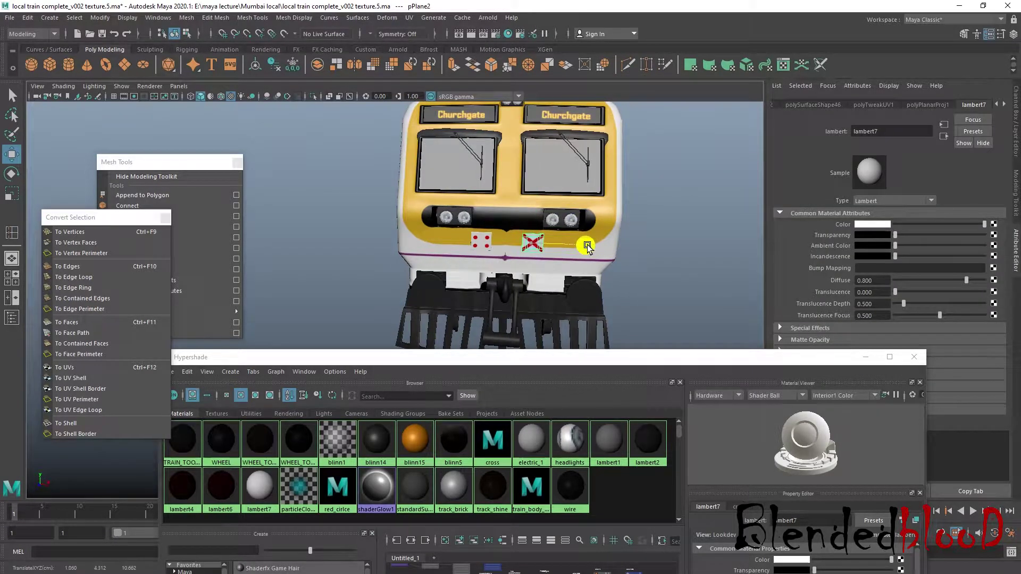
pyautogui.click(684, 271)
pyautogui.scroll(-3, 684, 271)
pyautogui.moveTo(685, 271)
pyautogui.keyDown('alt'); pyautogui.mouseDown()
pyautogui.moveTo(612, 276)
pyautogui.moveTo(697, 269)
pyautogui.moveTo(679, 290)
pyautogui.mouseUp(); pyautogui.keyUp('alt')
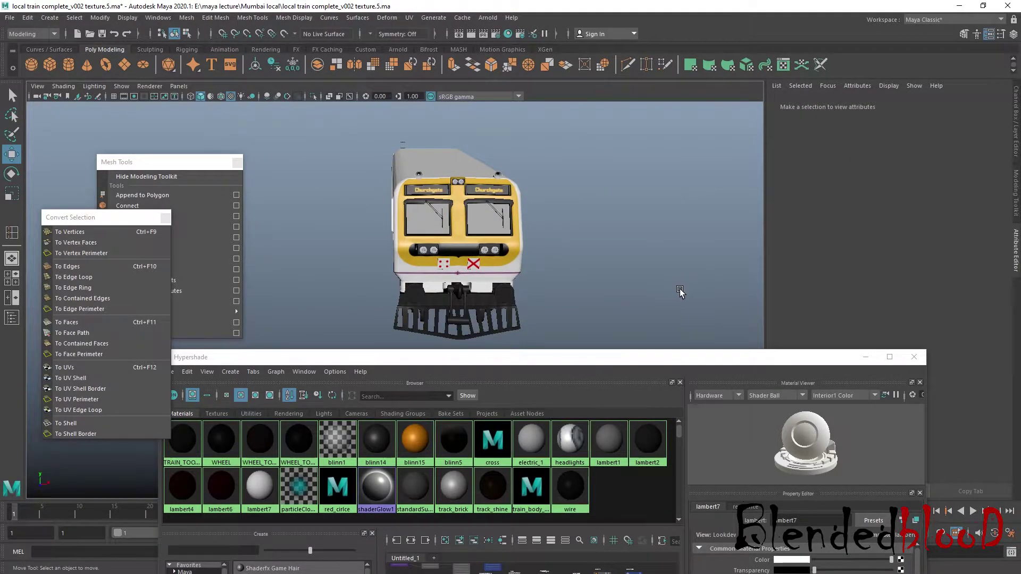
# Step: Compare the model's front with the Churchgate train reference photo in Picasa Photo Viewer, and return to Maya
pyautogui.press('super')
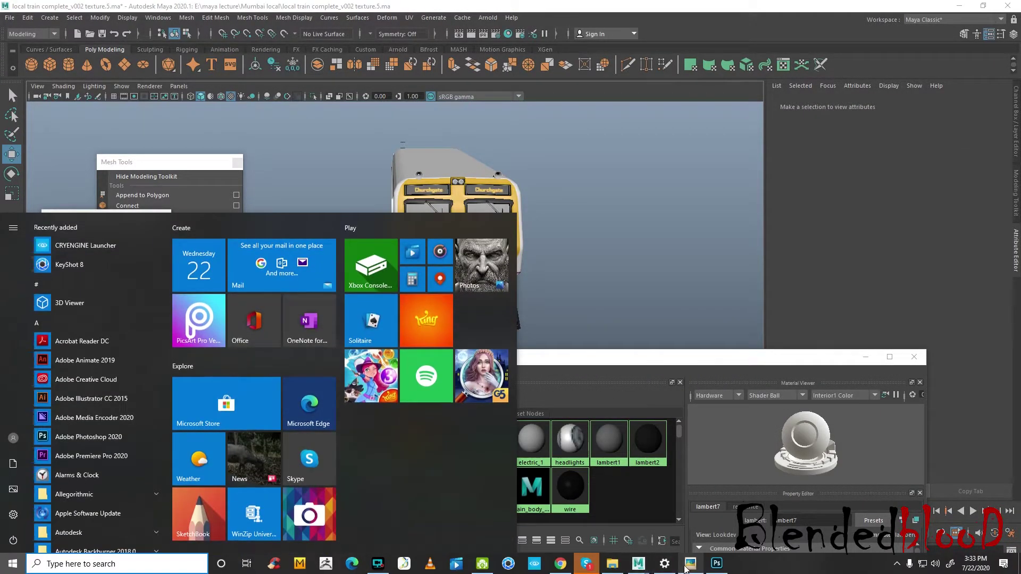
pyautogui.click(687, 565)
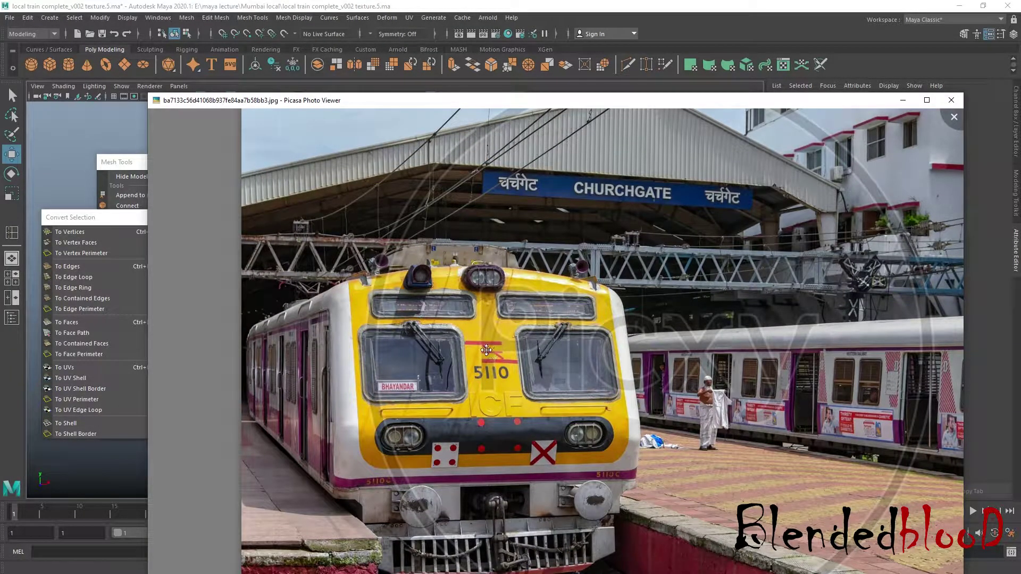
pyautogui.click(904, 102)
pyautogui.scroll(5, 569, 285)
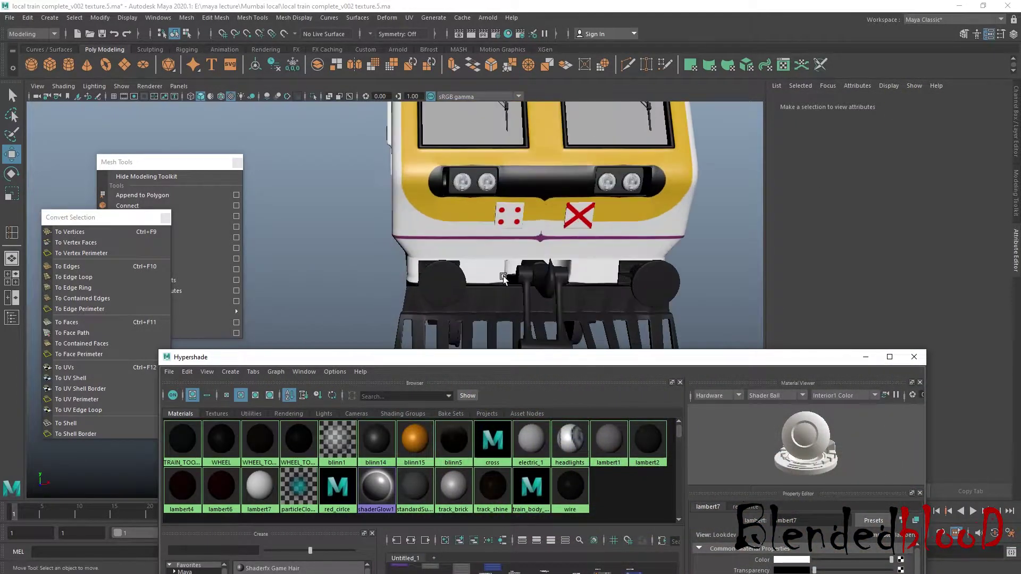
pyautogui.scroll(4, 569, 285)
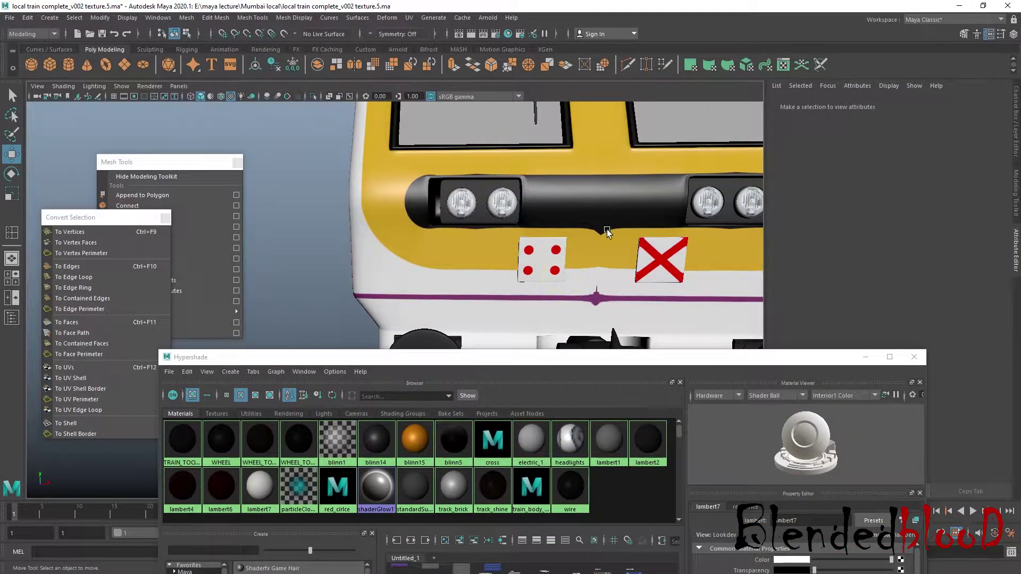
pyautogui.scroll(-3, 615, 244)
pyautogui.moveTo(548, 254)
pyautogui.keyDown('alt'); pyautogui.mouseDown()
pyautogui.moveTo(602, 262)
pyautogui.moveTo(547, 259)
pyautogui.mouseUp(); pyautogui.keyUp('alt')
pyautogui.scroll(-2, 547, 259)
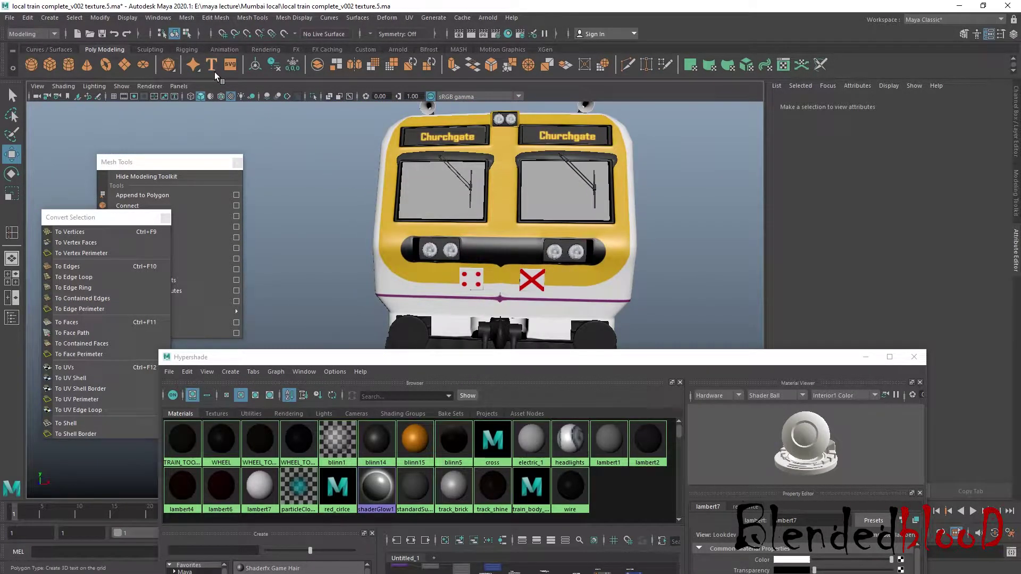
pyautogui.scroll(2, 558, 302)
pyautogui.scroll(2, 558, 302)
pyautogui.moveTo(665, 287)
pyautogui.keyDown('alt'); pyautogui.mouseDown()
pyautogui.moveTo(608, 280)
pyautogui.moveTo(682, 296)
pyautogui.mouseUp(); pyautogui.keyUp('alt')
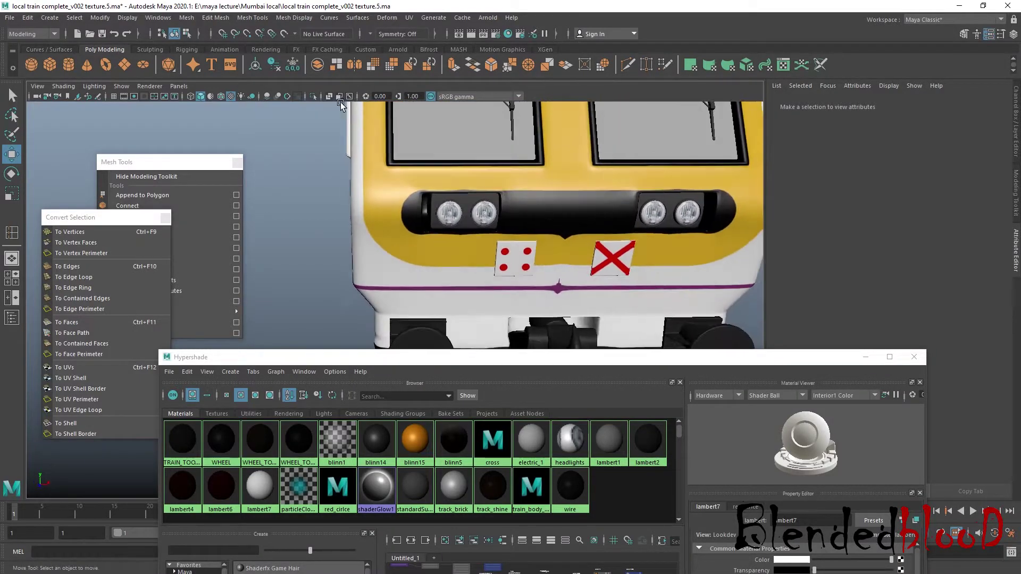
# Step: Create a 3D type object at the train and try to replace its default text with icf
pyautogui.click(212, 66)
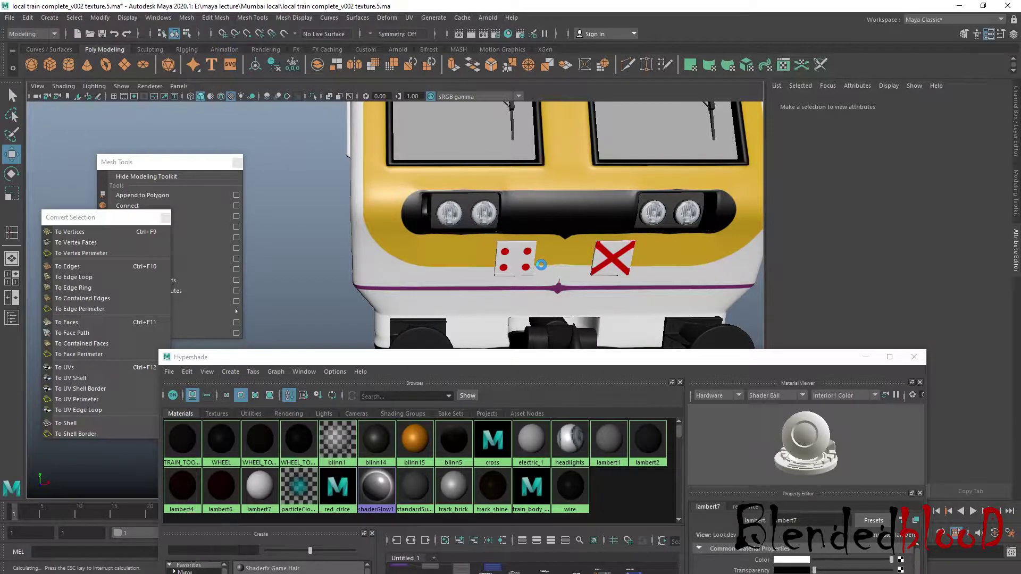
pyautogui.scroll(-5, 541, 264)
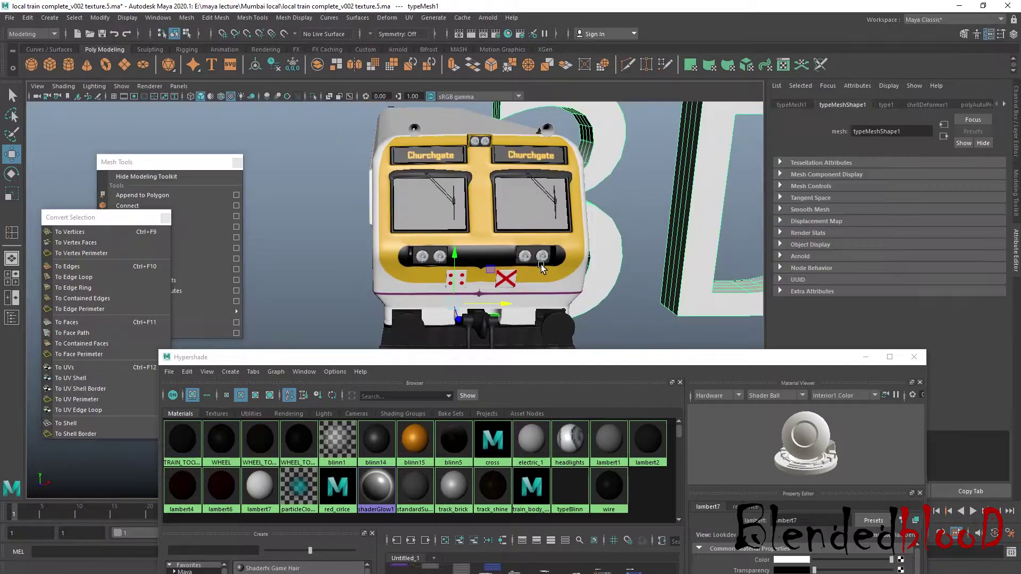
pyautogui.scroll(-4, 540, 266)
pyautogui.click(825, 181)
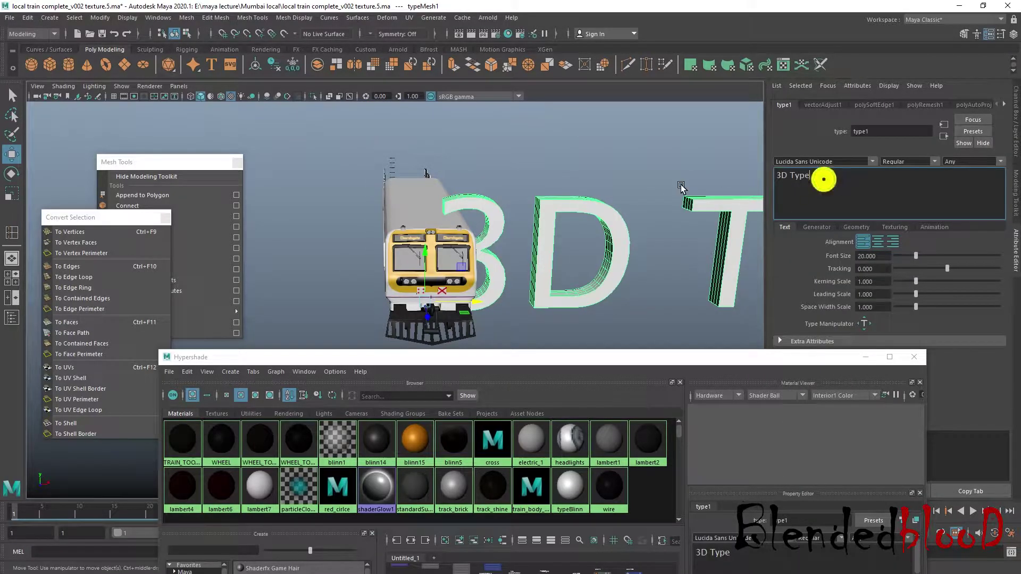
pyautogui.click(827, 178)
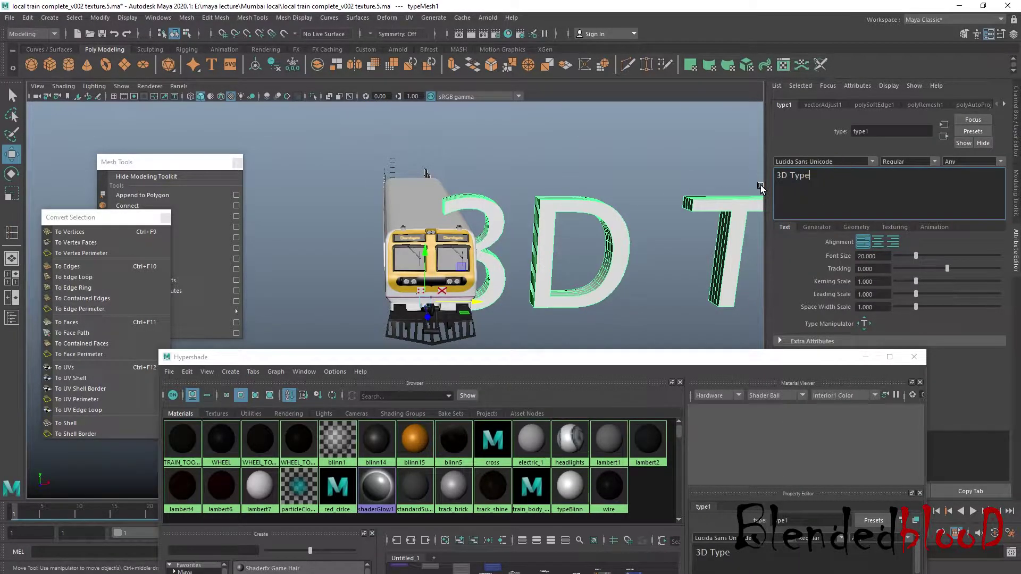
pyautogui.write('icf')
pyautogui.tripleClick(860, 181)
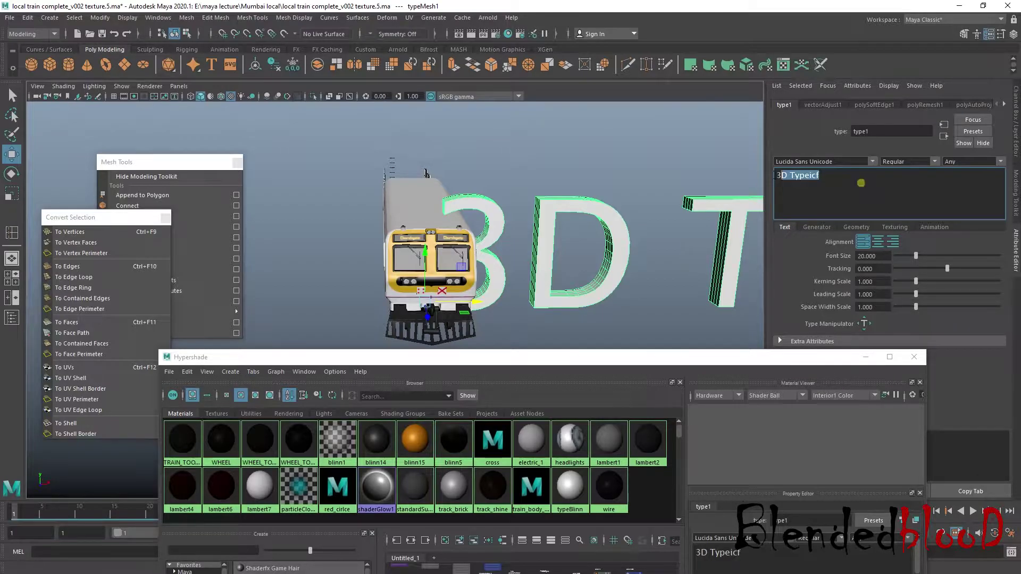
pyautogui.press('capslock')
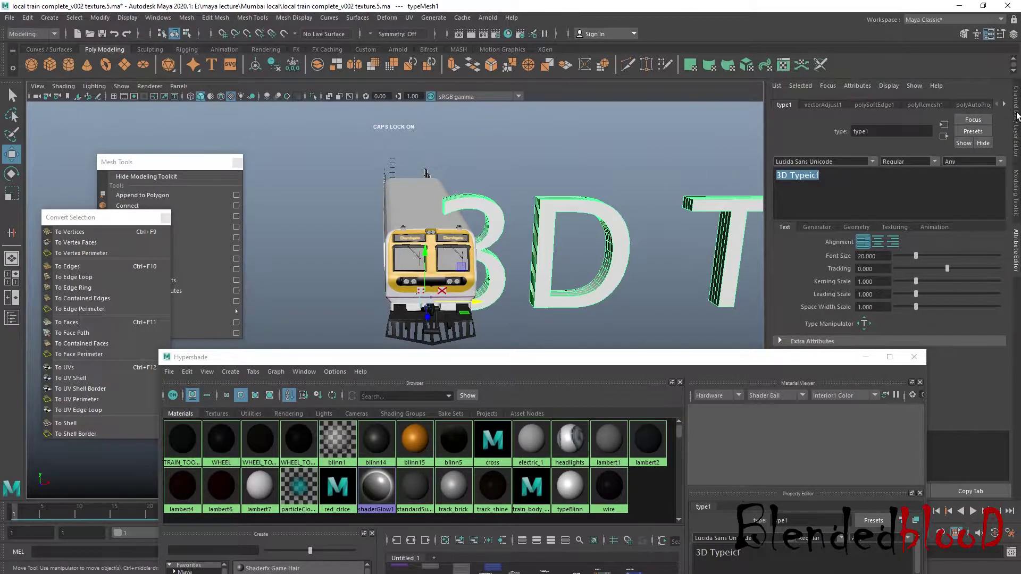
# Step: Hide the windows, doors, tools, engine and wheelfinall display layers to isolate the lettering, moving Hypershade clear of the layer list
pyautogui.click(1016, 116)
pyautogui.moveTo(818, 359); pyautogui.dragTo(659, 415)
pyautogui.click(884, 400)
pyautogui.click(885, 389)
pyautogui.click(885, 410)
pyautogui.click(885, 420)
pyautogui.click(885, 431)
pyautogui.scroll(-8, 762, 352)
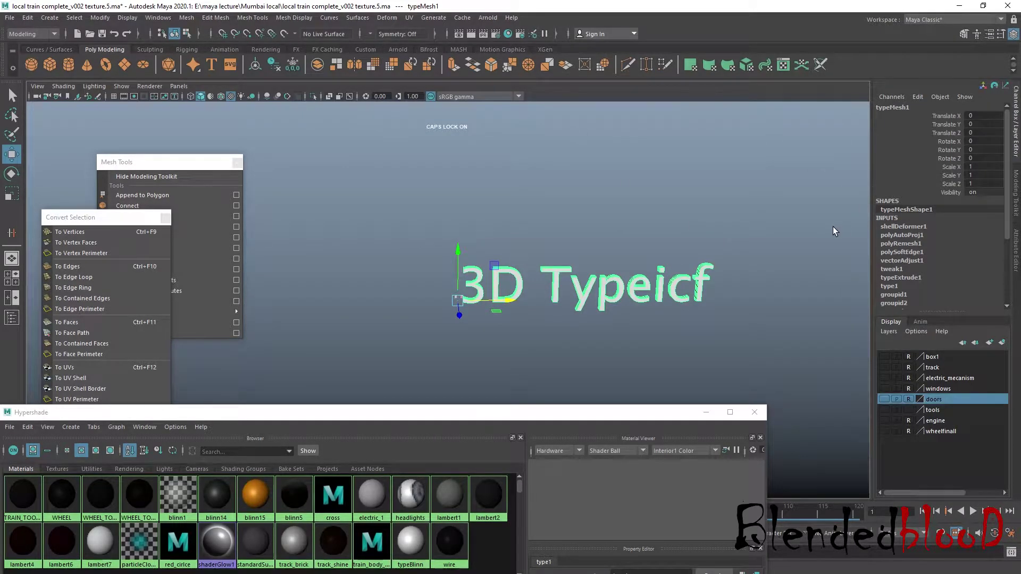
# Step: Replace the type object's whole text with ICF in capitals
pyautogui.hotkey('ctrl', 'a')
pyautogui.click(886, 104)
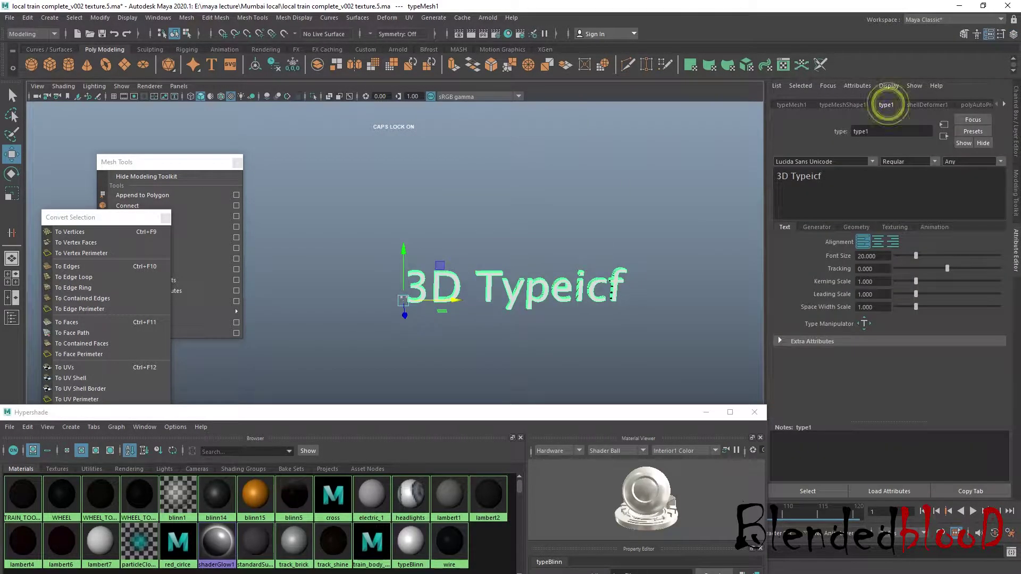
pyautogui.moveTo(822, 176); pyautogui.dragTo(811, 177)
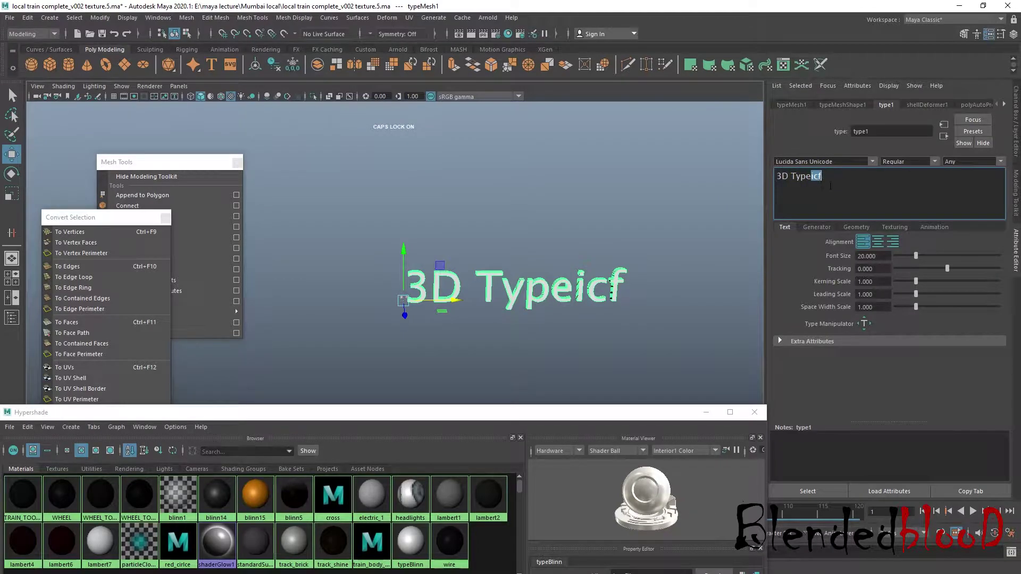
pyautogui.press('BackSpace')
pyautogui.press('BackSpace')
pyautogui.press('BackSpace')
pyautogui.press('BackSpace')
pyautogui.press('BackSpace')
pyautogui.press('BackSpace')
pyautogui.press('BackSpace')
pyautogui.press('BackSpace')
pyautogui.write('ICF')
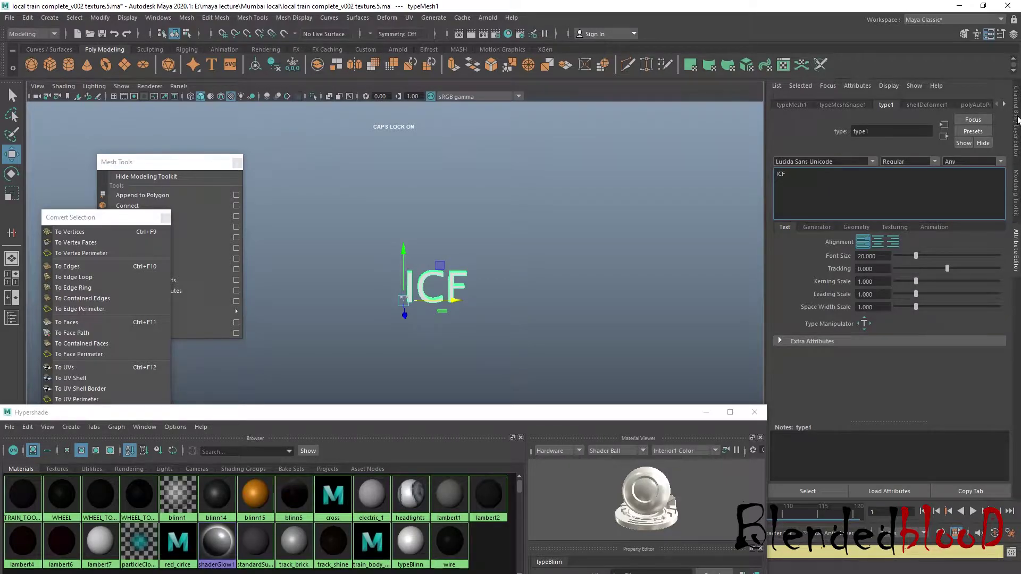
# Step: Try the Lithos Pro Regular font on the ICF lettering, and set it to Segoe UI Black in bold
pyautogui.click(873, 163)
pyautogui.click(857, 183)
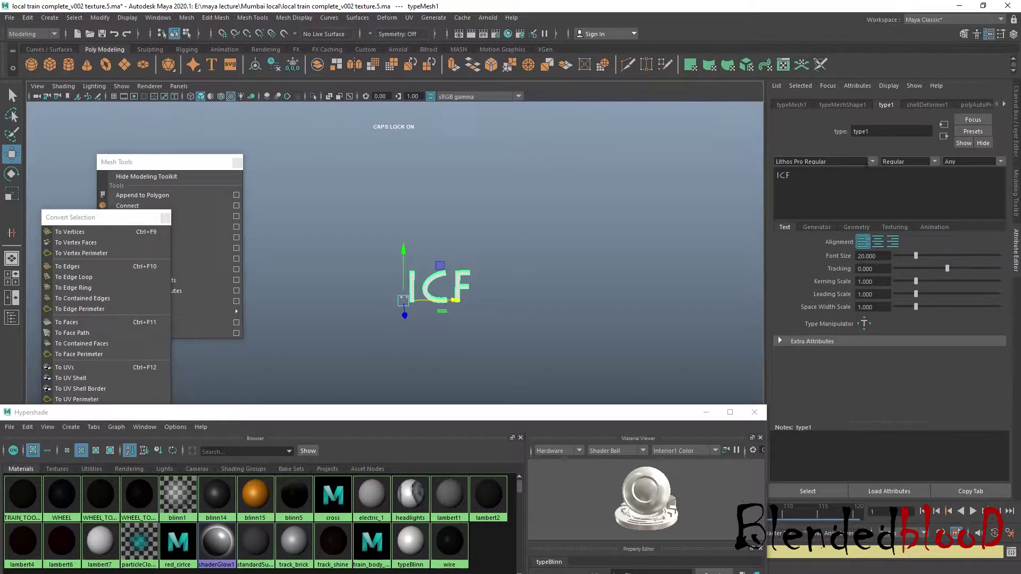
pyautogui.click(867, 166)
pyautogui.moveTo(944, 222); pyautogui.dragTo(943, 248)
pyautogui.click(847, 197)
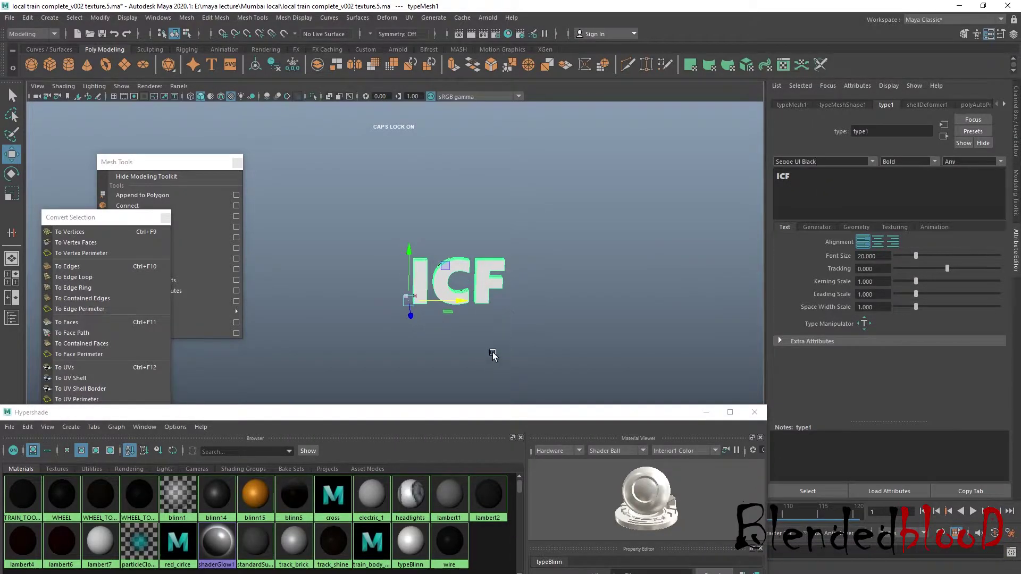
# Step: Center the pivot of the ICF lettering on its geometry
pyautogui.click(1017, 133)
pyautogui.scroll(5, 660, 293)
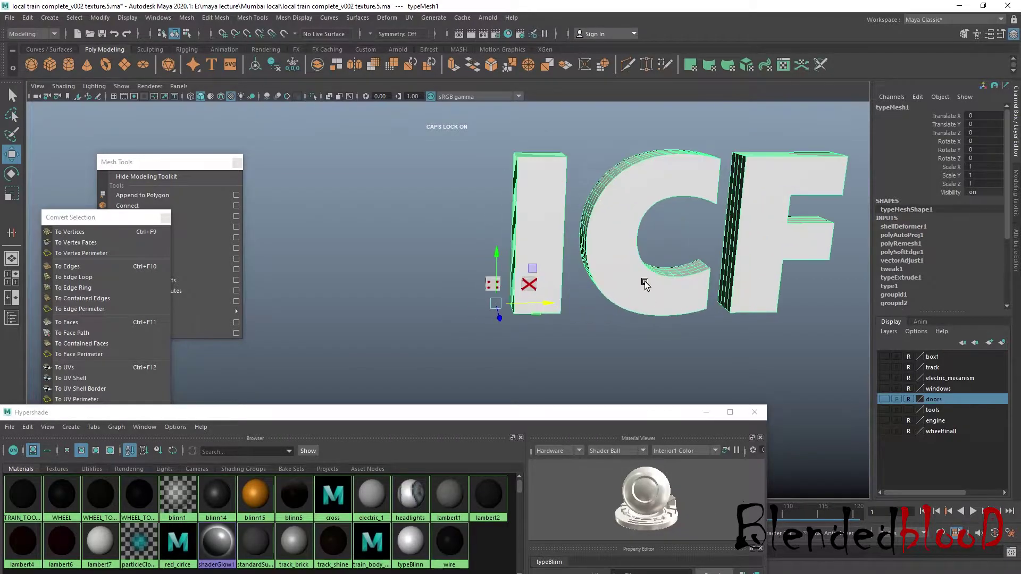
pyautogui.keyDown('alt'); pyautogui.moveTo(555, 255); pyautogui.dragTo(585, 264); pyautogui.keyUp('alt')
pyautogui.keyDown('alt'); pyautogui.moveTo(585, 264); pyautogui.dragTo(620, 364, button='middle'); pyautogui.keyUp('alt')
pyautogui.press('super')
pyautogui.press('super')
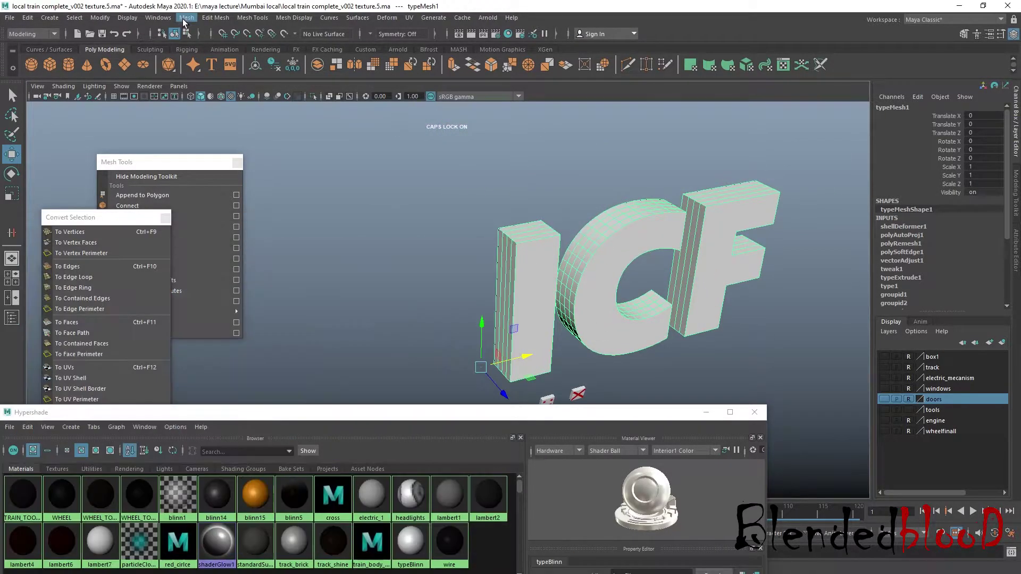
pyautogui.click(105, 20)
pyautogui.click(127, 97)
# Step: Switch to the top view and frame the ICF lettering
pyautogui.press('space')
pyautogui.press('space')
pyautogui.press('f')
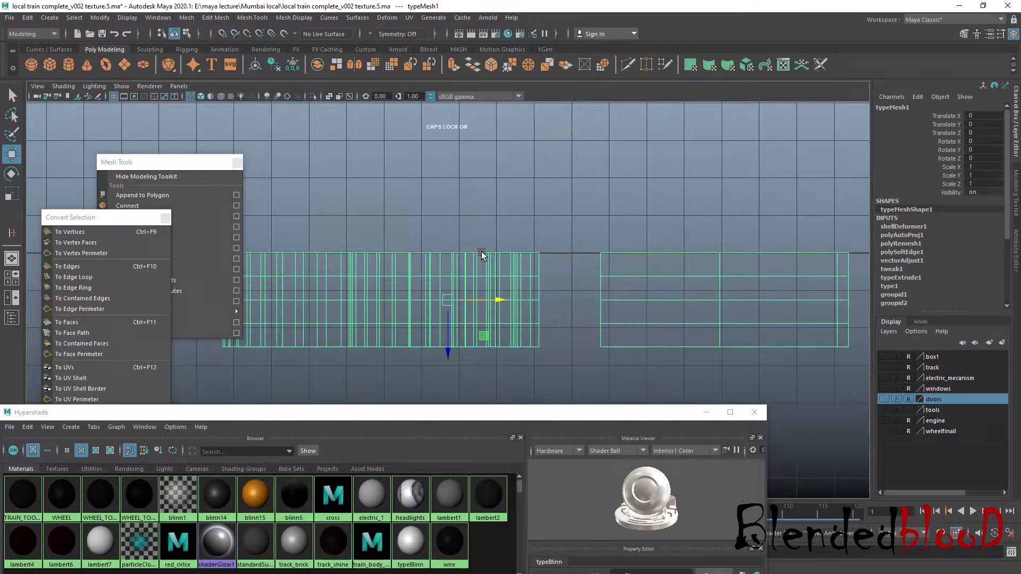
# Step: Delete the side and back faces of the ICF text mesh, keeping only the flat front faces of the letters
pyautogui.scroll(-5, 458, 262)
pyautogui.rightClick(440, 279)
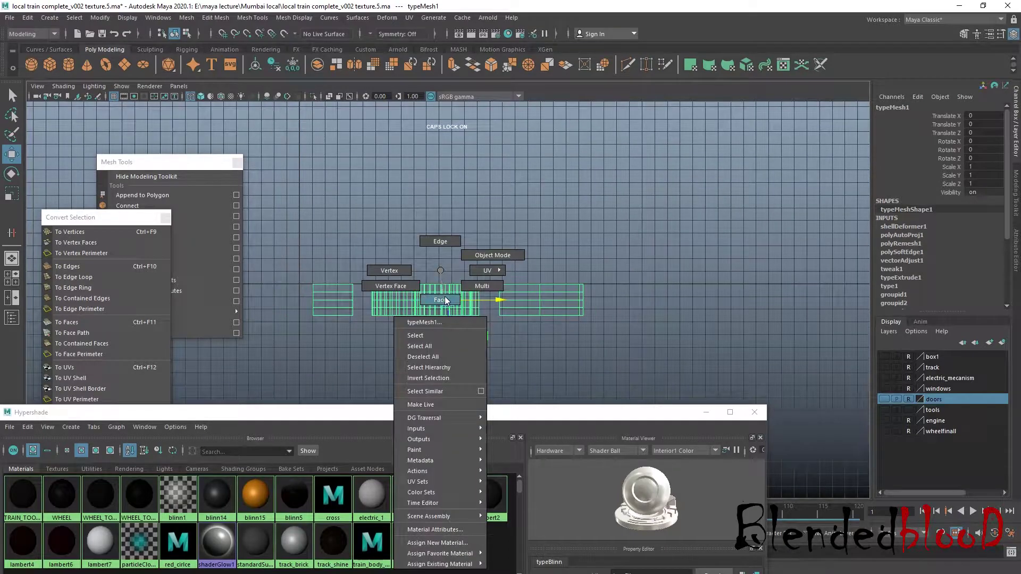
pyautogui.click(271, 251)
pyautogui.moveTo(271, 251); pyautogui.dragTo(598, 312)
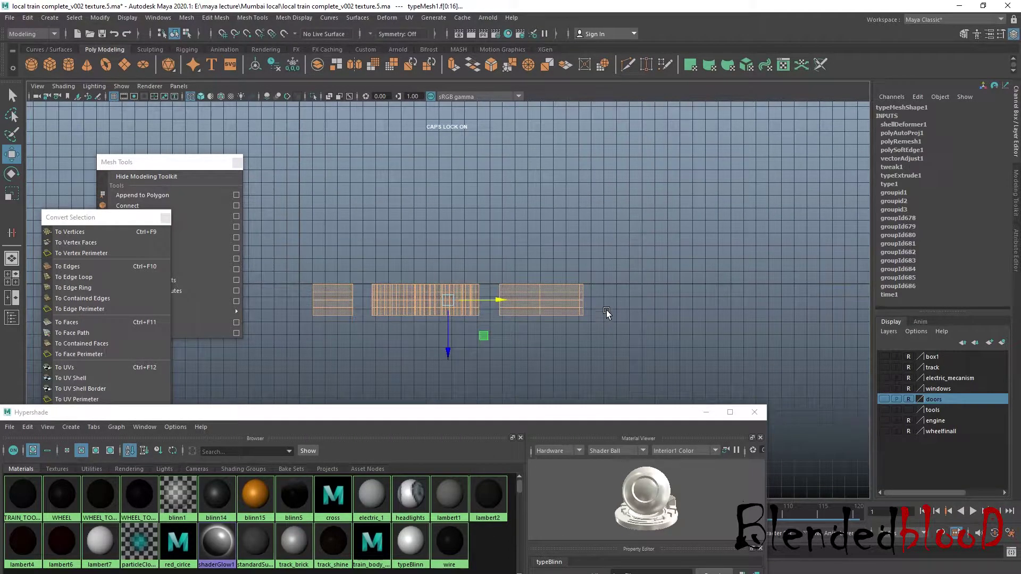
pyautogui.click(620, 305)
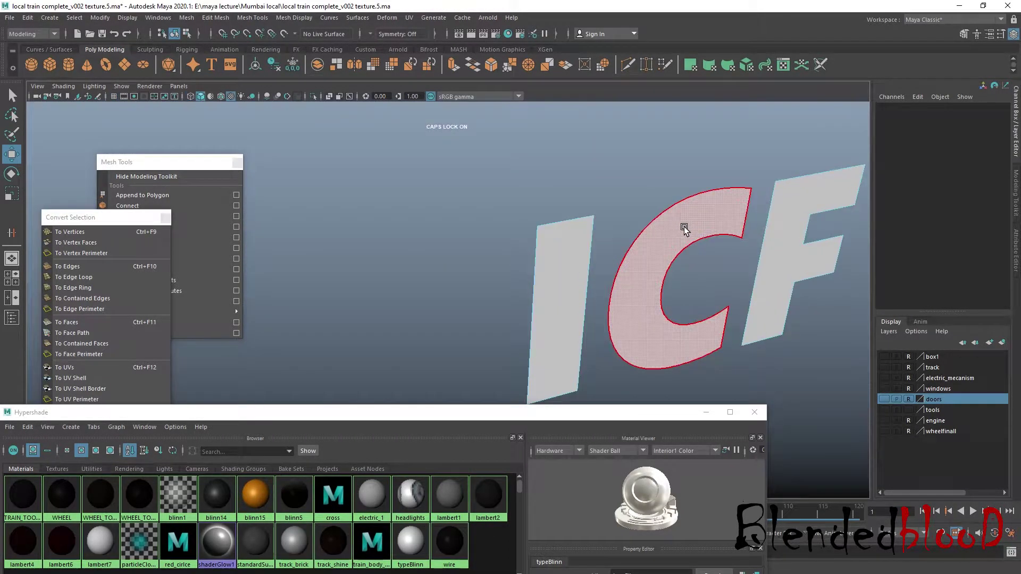
# Step: Extrude the front faces of the three ICF letters forward to give them a small thickness
pyautogui.moveTo(386, 166); pyautogui.dragTo(813, 387)
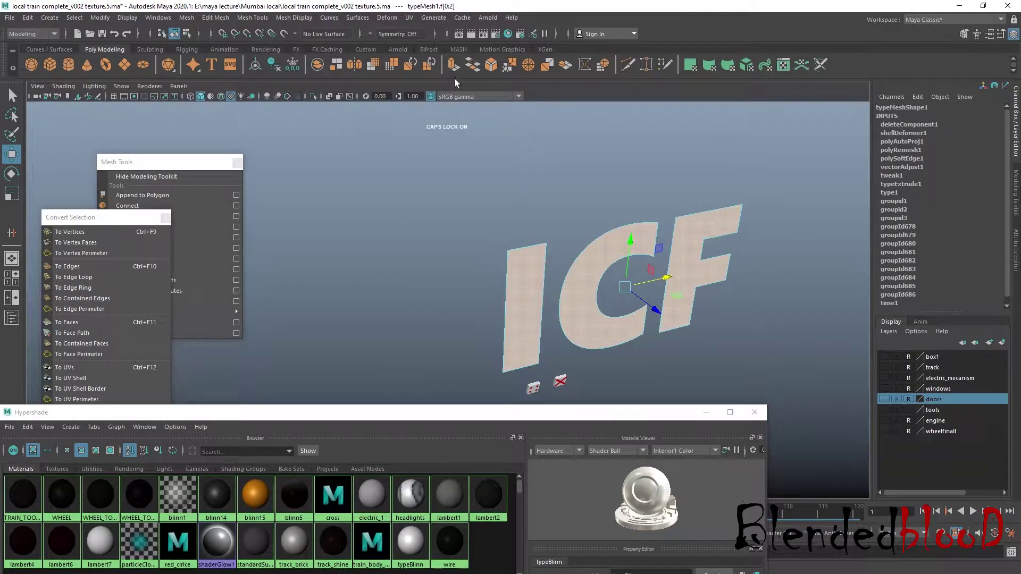
pyautogui.hotkey('ctrl', 'e')
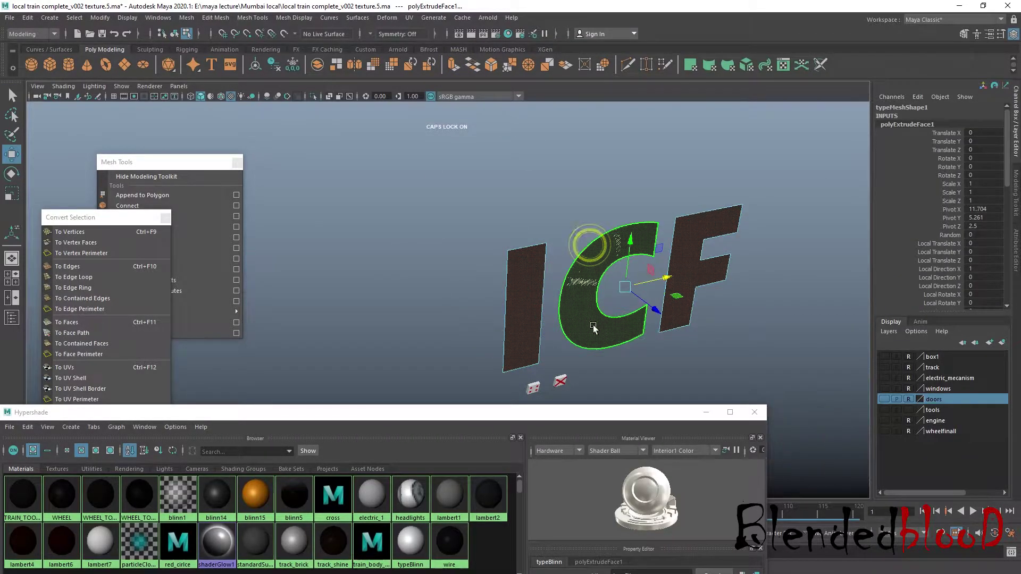
pyautogui.moveTo(651, 308); pyautogui.dragTo(659, 318)
pyautogui.press('3')
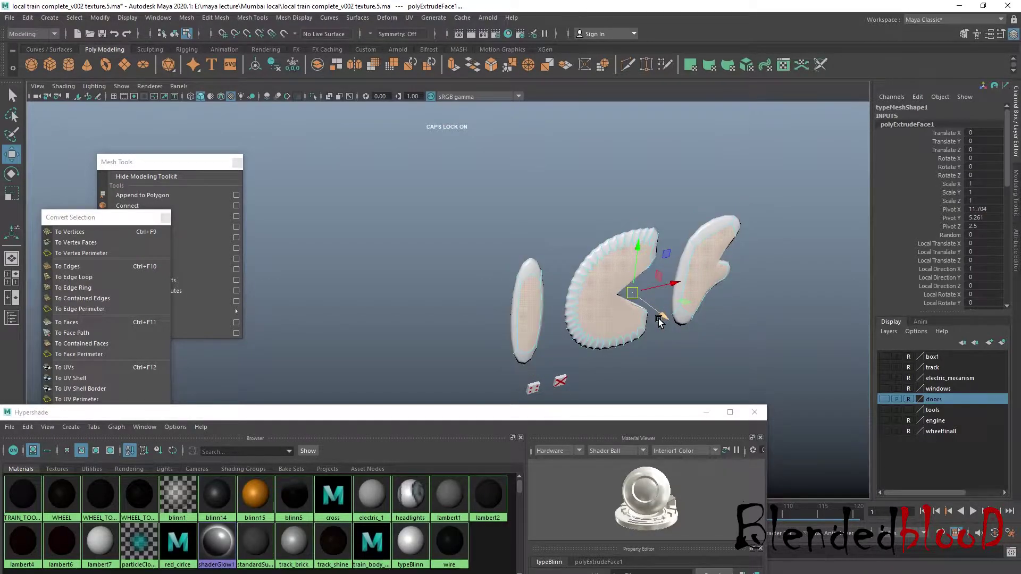
pyautogui.press('1')
pyautogui.moveTo(659, 318); pyautogui.dragTo(616, 259)
pyautogui.click(658, 314)
# Step: Put the whole ICF text mesh on a new display layer and set that layer to reference display
pyautogui.press('space')
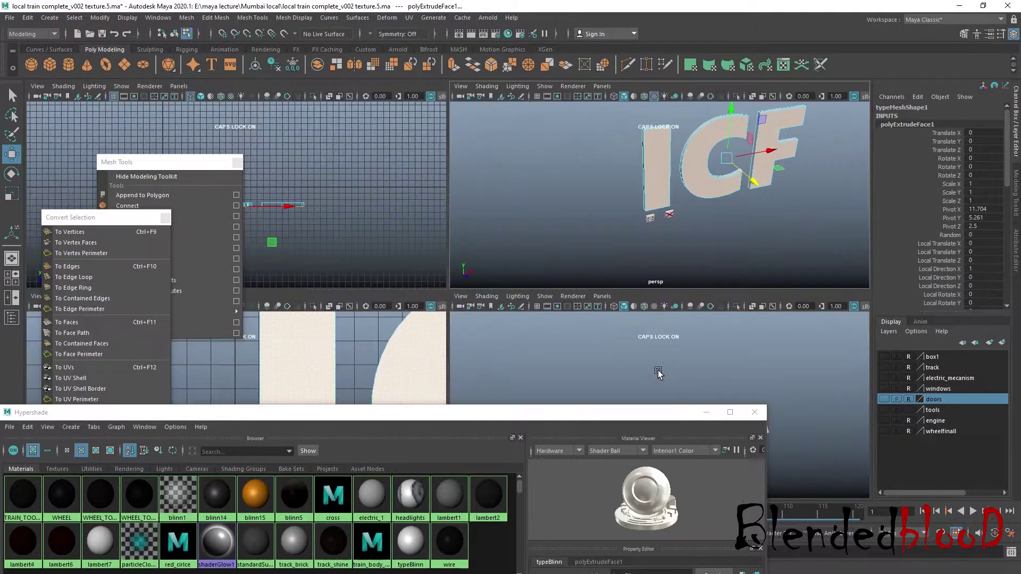
pyautogui.moveTo(739, 159); pyautogui.dragTo(769, 143, button='right')
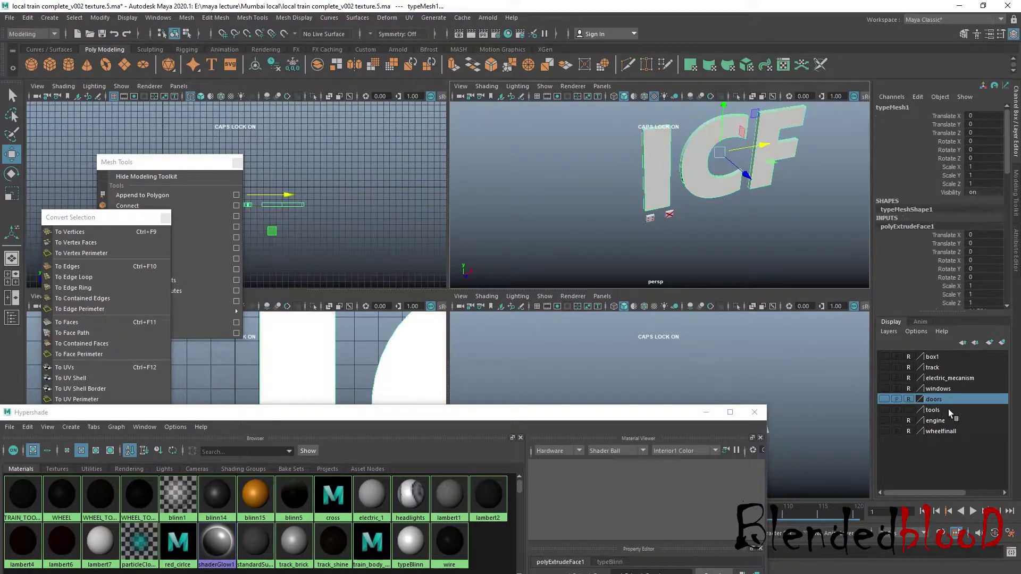
pyautogui.click(1002, 343)
pyautogui.click(884, 357)
pyautogui.click(884, 356)
pyautogui.click(909, 357)
pyautogui.click(909, 356)
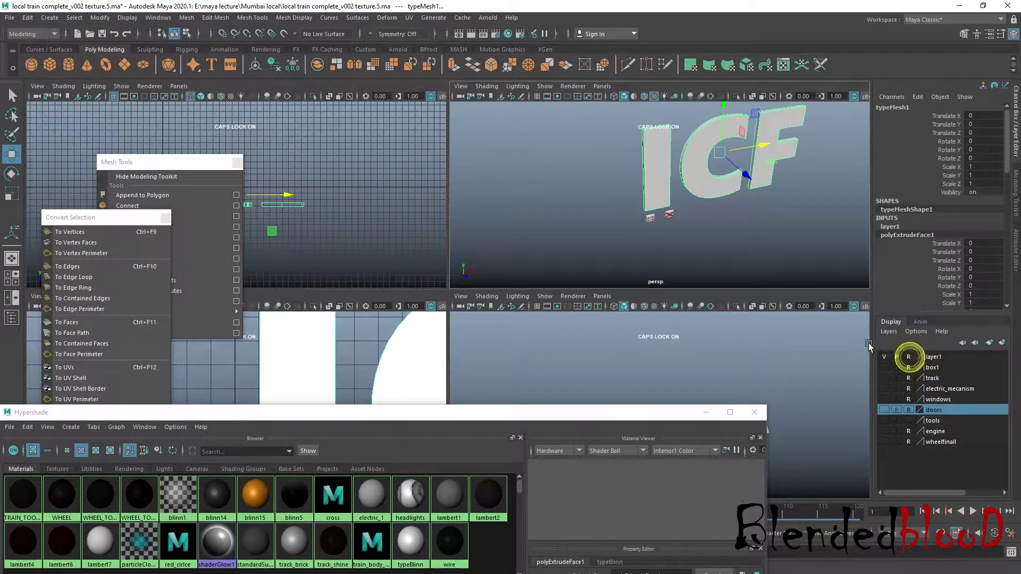
# Step: Add the two small textured planes below the letters to the tools layer, hiding the text layer meanwhile
pyautogui.click(884, 357)
pyautogui.click(706, 202)
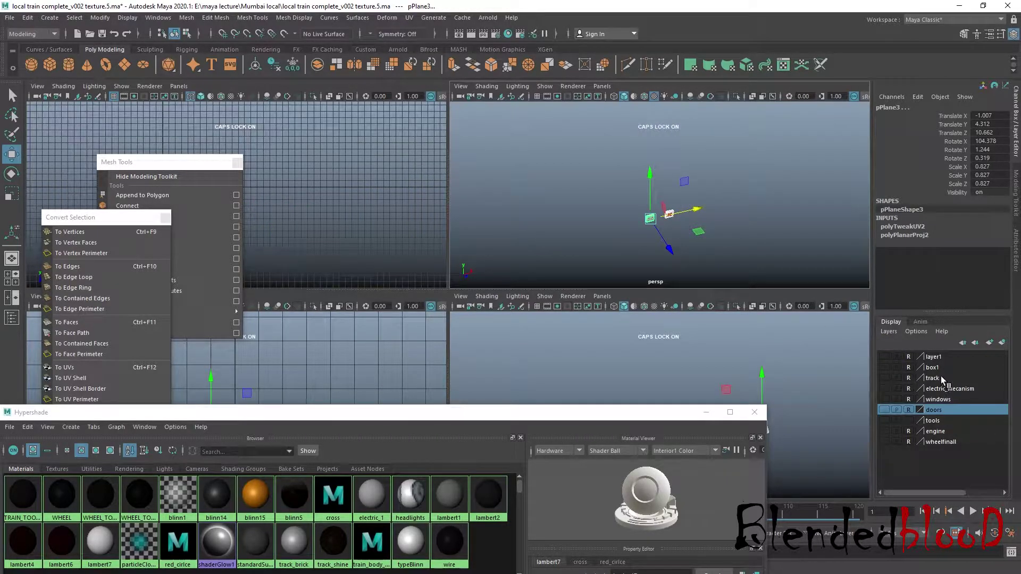
pyautogui.rightClick(946, 421)
pyautogui.click(957, 439)
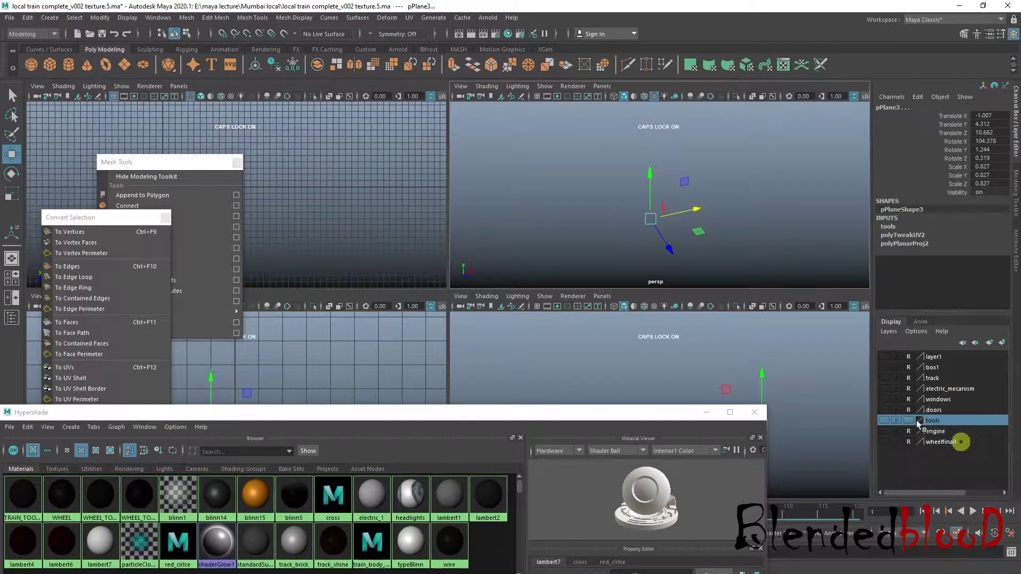
pyautogui.click(884, 357)
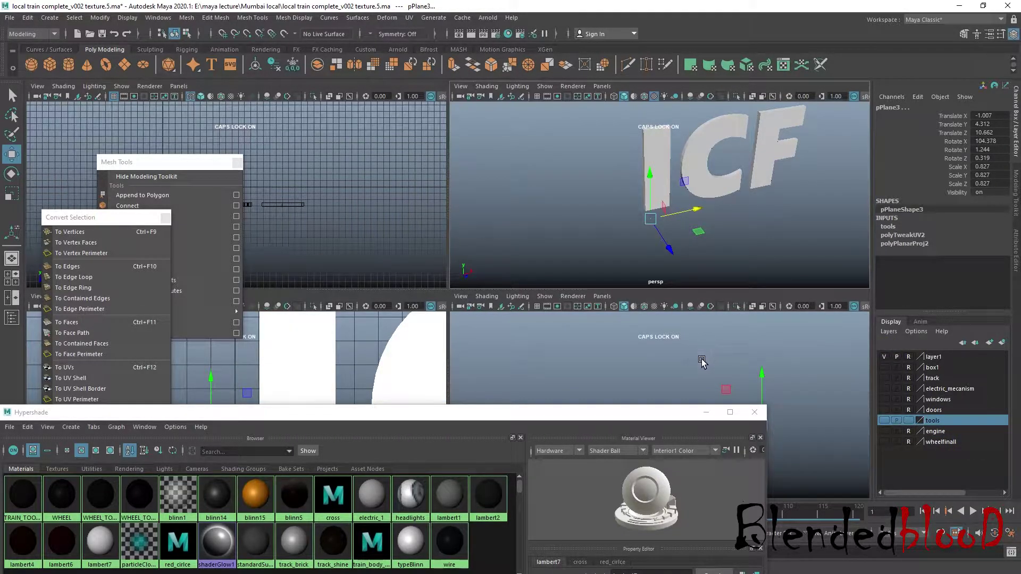
# Step: Hide the grid in the front view and set the text layer layer1 to reference display
pyautogui.press('space')
pyautogui.keyDown('alt'); pyautogui.moveTo(696, 369); pyautogui.dragTo(615, 349, button='middle'); pyautogui.keyUp('alt')
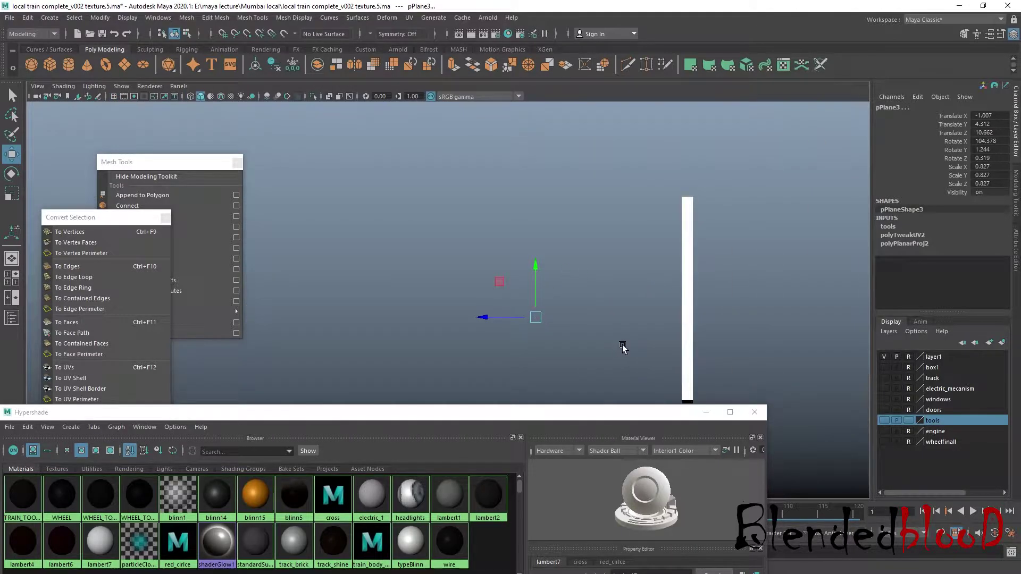
pyautogui.press('space')
pyautogui.press('space')
pyautogui.scroll(-2, 606, 346)
pyautogui.scroll(1, 600, 346)
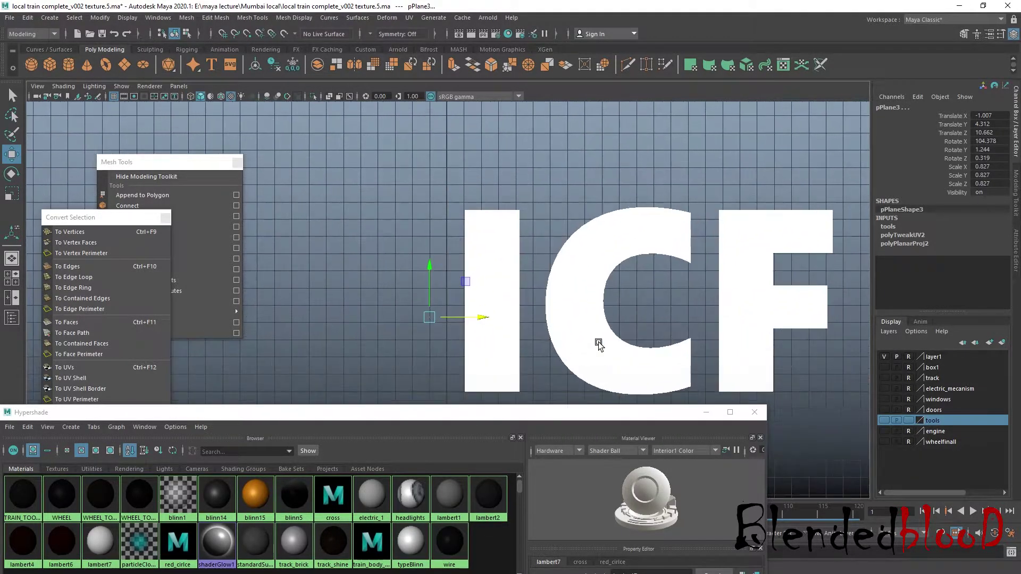
pyautogui.keyDown('alt'); pyautogui.moveTo(598, 345); pyautogui.dragTo(595, 299, button='middle'); pyautogui.keyUp('alt')
pyautogui.click(909, 357)
pyautogui.click(908, 357)
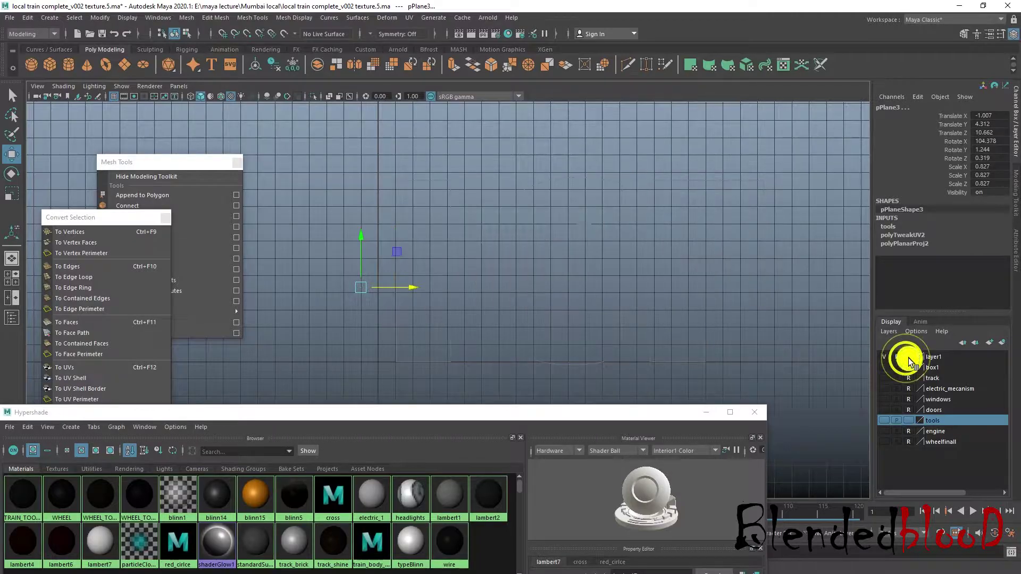
pyautogui.click(806, 346)
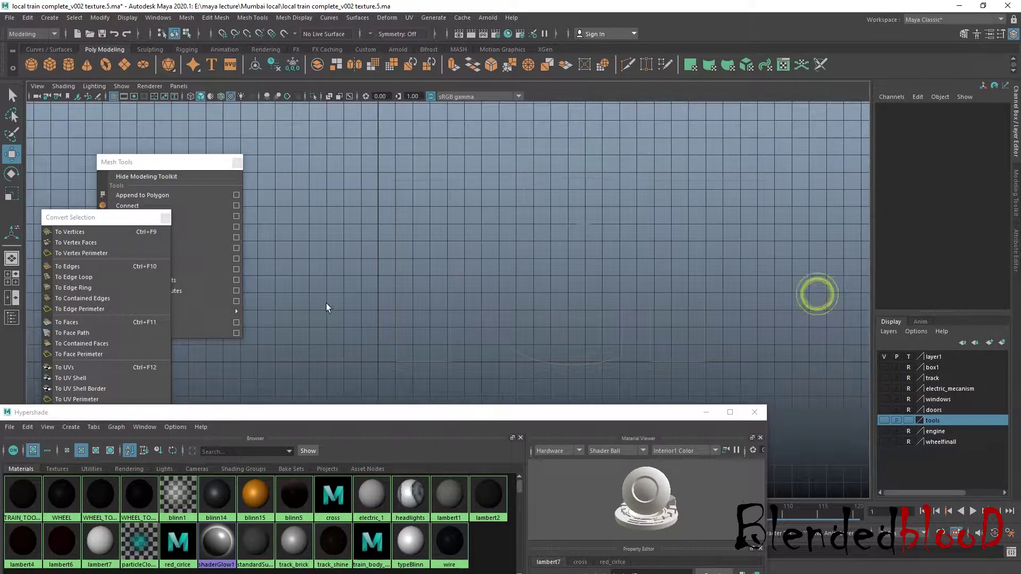
pyautogui.click(114, 97)
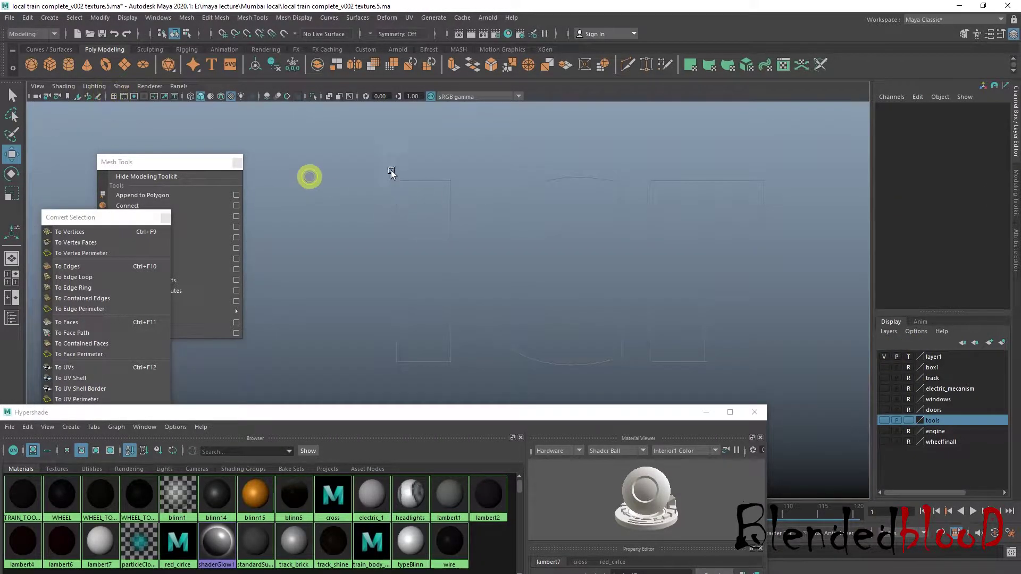
pyautogui.click(908, 357)
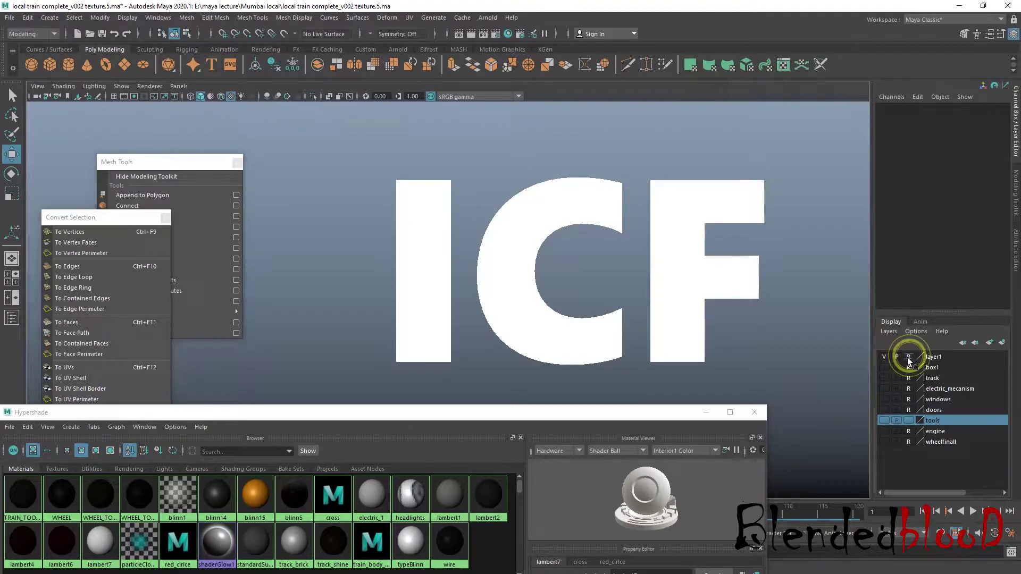
pyautogui.click(885, 357)
pyautogui.click(884, 357)
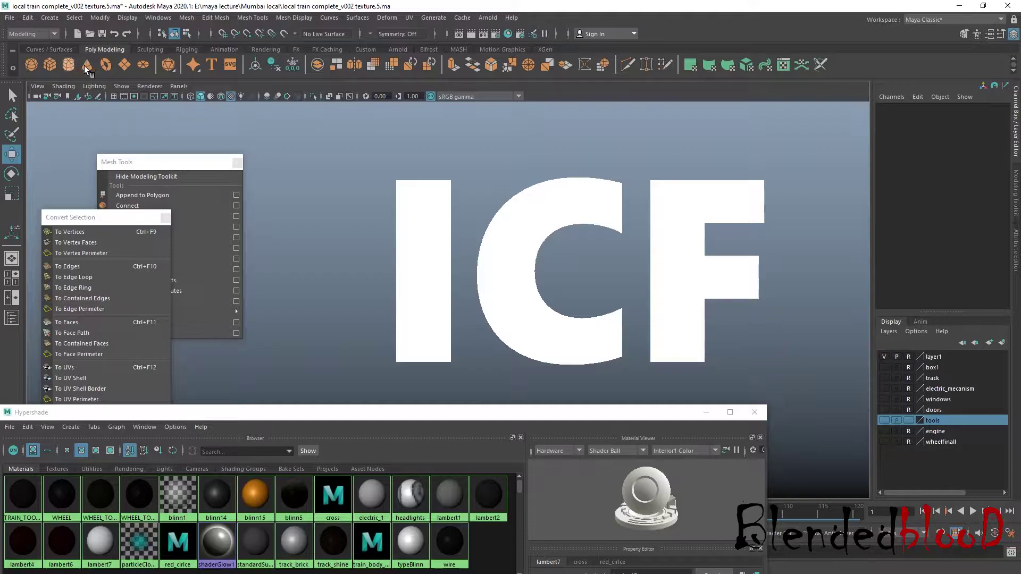
# Step: Create a polygon plane and place it beside the lower part of the letter I, at about X -0.6, Y 2.2
pyautogui.click(124, 65)
pyautogui.moveTo(382, 357); pyautogui.dragTo(374, 322)
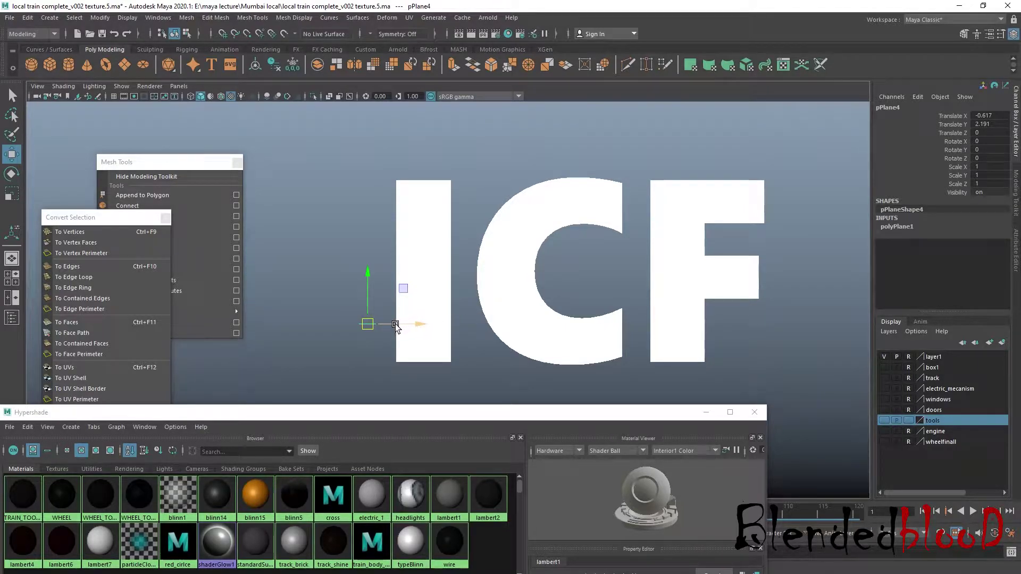
pyautogui.press('r')
pyautogui.press('w')
# Step: Set the new plane's X rotation to 90 and its width and height subdivisions to 1
pyautogui.press('e')
pyautogui.moveTo(352, 261); pyautogui.dragTo(864, 251)
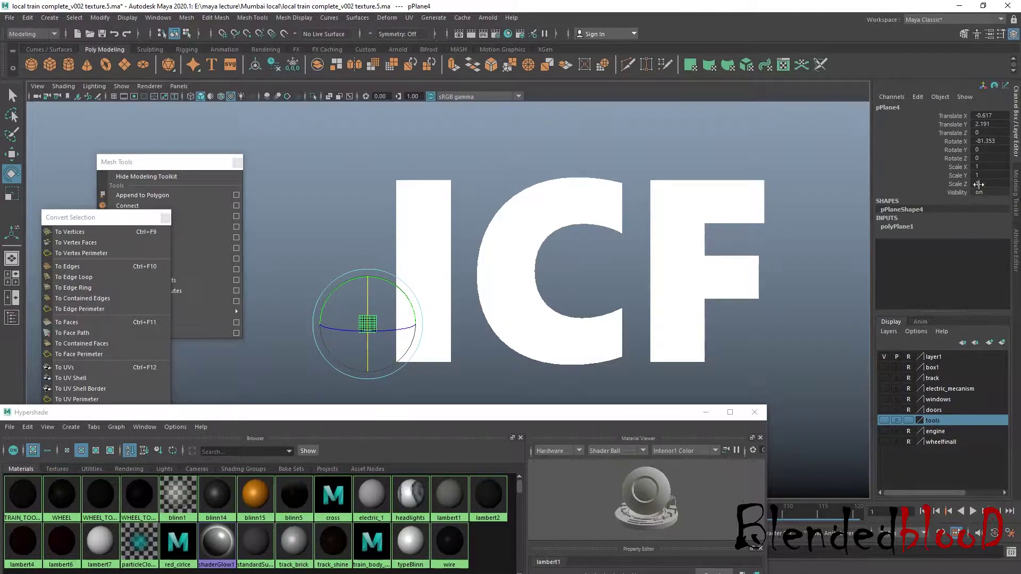
pyautogui.doubleClick(990, 141)
pyautogui.press('w')
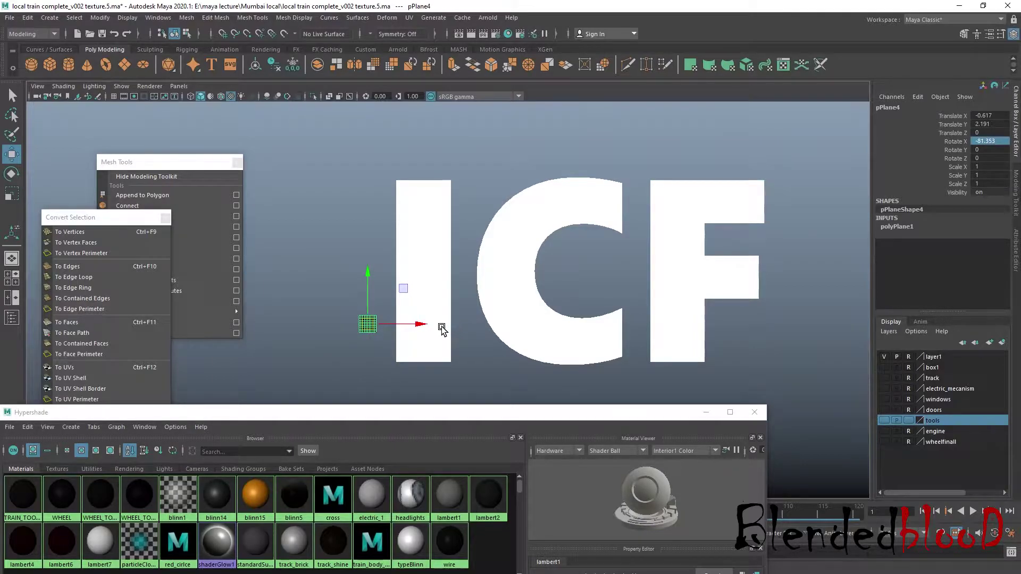
pyautogui.scroll(5, 433, 322)
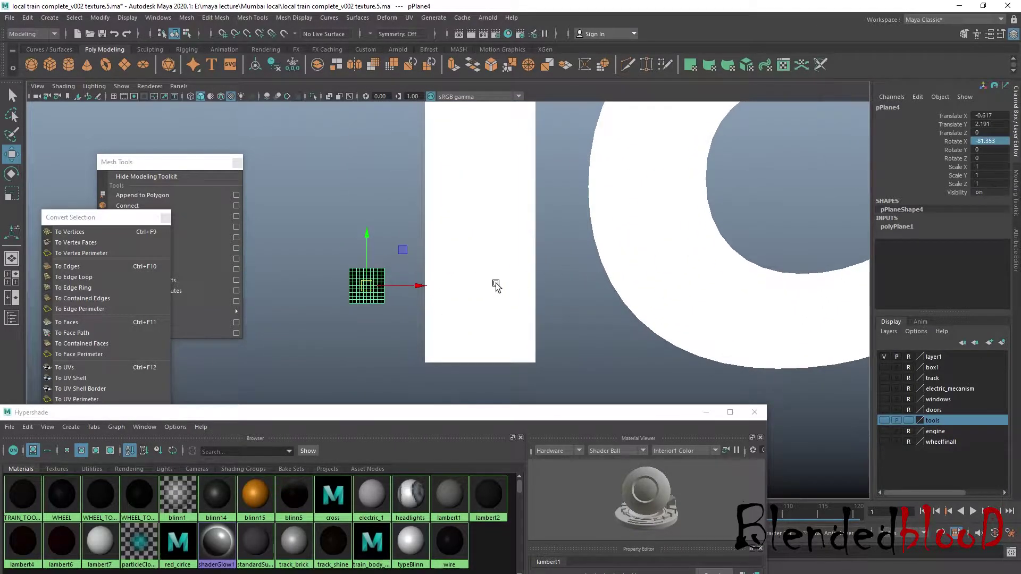
pyautogui.press('e')
pyautogui.moveTo(395, 266); pyautogui.dragTo(367, 256)
pyautogui.doubleClick(1007, 142)
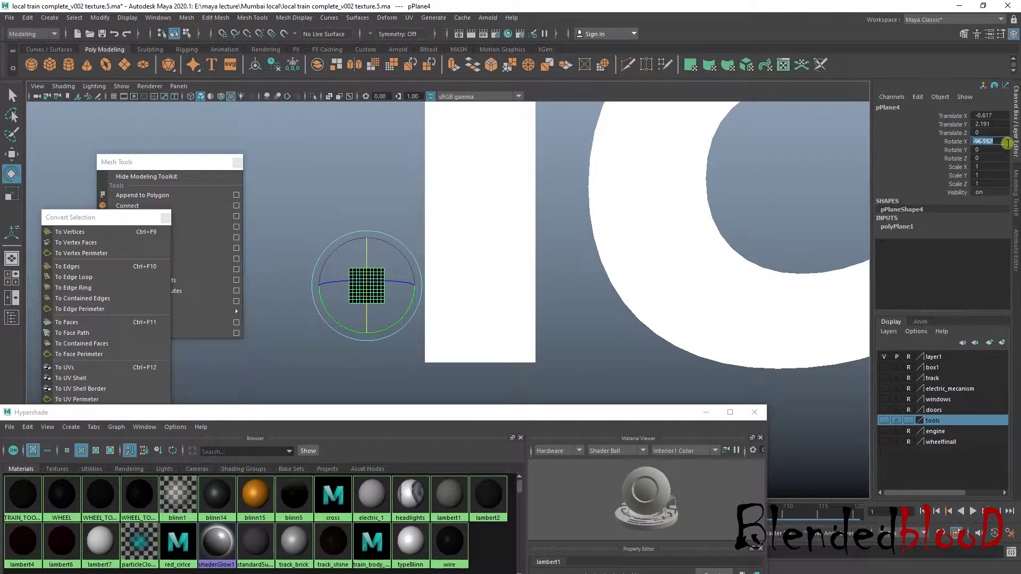
pyautogui.write('90')
pyautogui.press('Return')
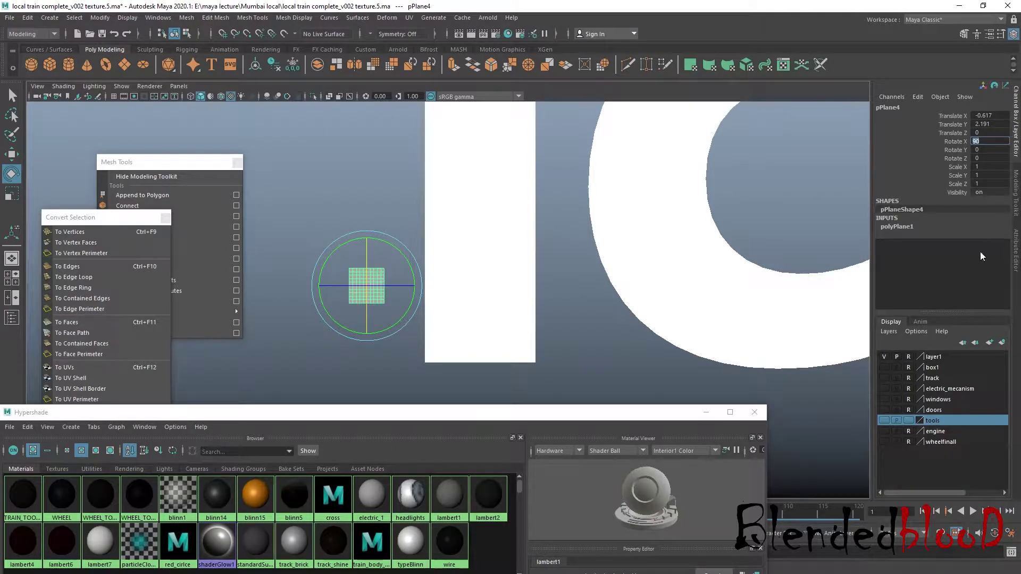
pyautogui.click(904, 226)
pyautogui.moveTo(941, 251); pyautogui.dragTo(938, 260)
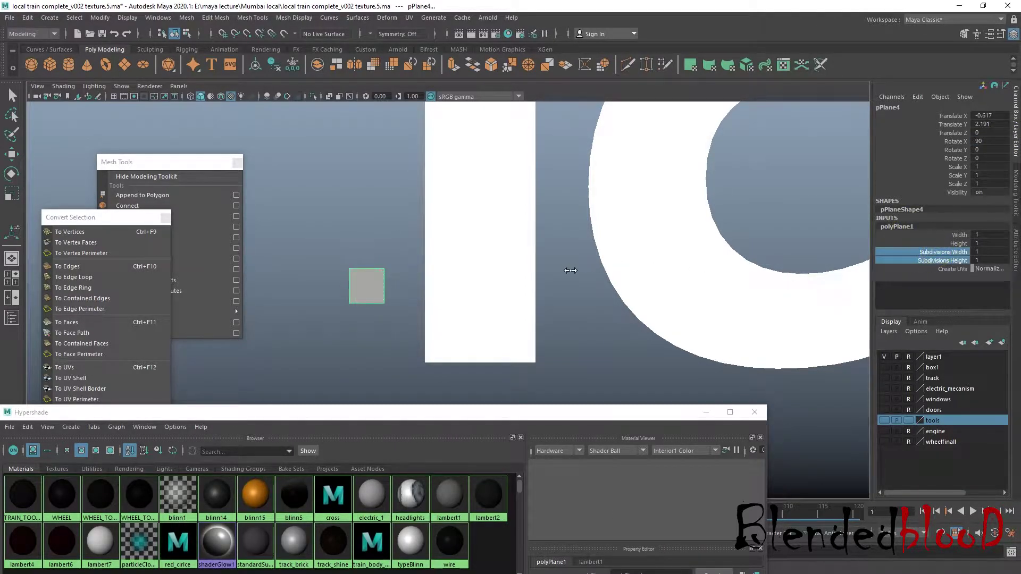
# Step: Scale the plane to about 2.5 in X and 4 in Z, and move it in front of the lower letter I
pyautogui.scroll(-3, 531, 273)
pyautogui.press('w')
pyautogui.press('r')
pyautogui.moveTo(400, 339); pyautogui.dragTo(400, 405)
pyautogui.moveTo(439, 292); pyautogui.dragTo(515, 290)
pyautogui.press('q')
pyautogui.press('w')
pyautogui.moveTo(406, 289); pyautogui.dragTo(458, 340)
pyautogui.press('space')
pyautogui.press('space')
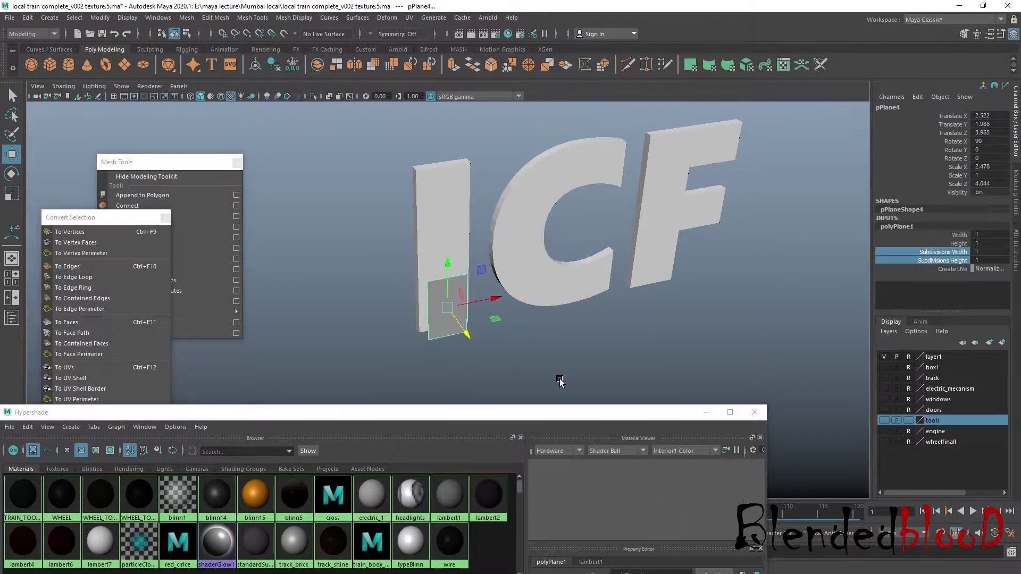
# Step: Move the plane's vertices so its top and both side edges match the outline of the letter I
pyautogui.press('space')
pyautogui.press('space')
pyautogui.moveTo(466, 282); pyautogui.dragTo(432, 255, button='right')
pyautogui.moveTo(420, 247); pyautogui.dragTo(505, 271)
pyautogui.keyDown('alt'); pyautogui.moveTo(506, 271); pyautogui.dragTo(502, 312, button='middle'); pyautogui.keyUp('alt')
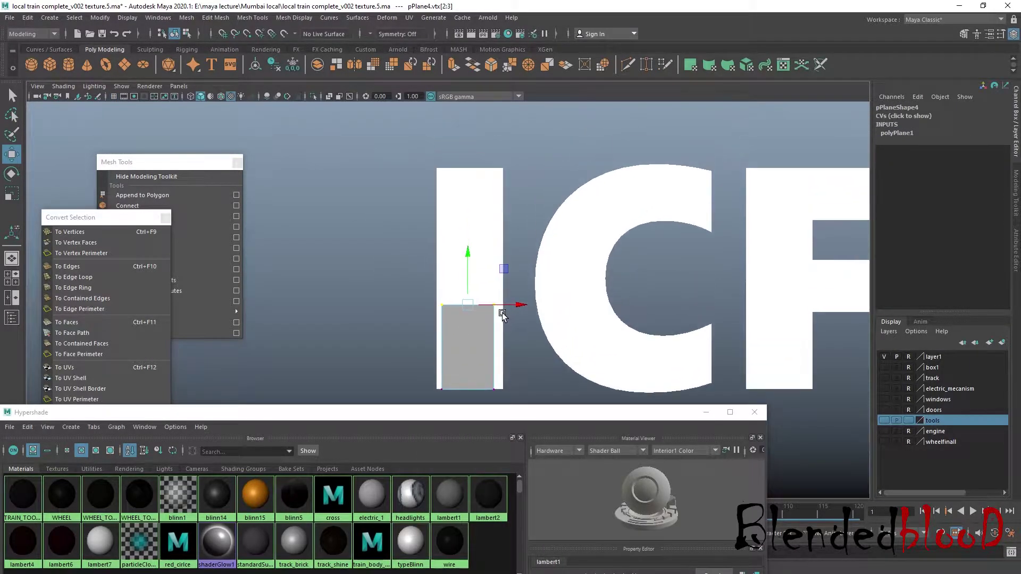
pyautogui.moveTo(485, 154); pyautogui.dragTo(465, 401)
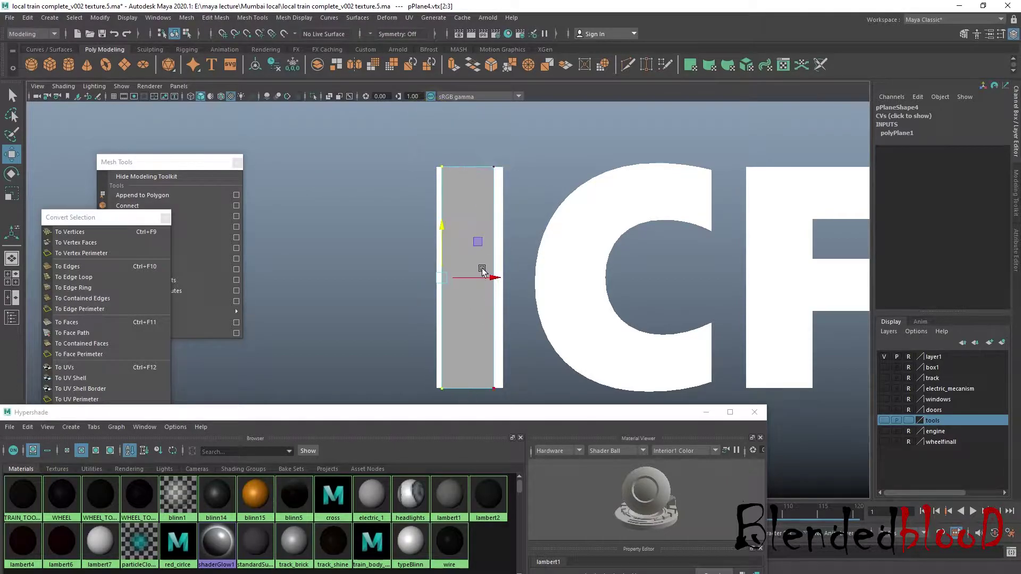
pyautogui.moveTo(494, 285); pyautogui.dragTo(490, 277)
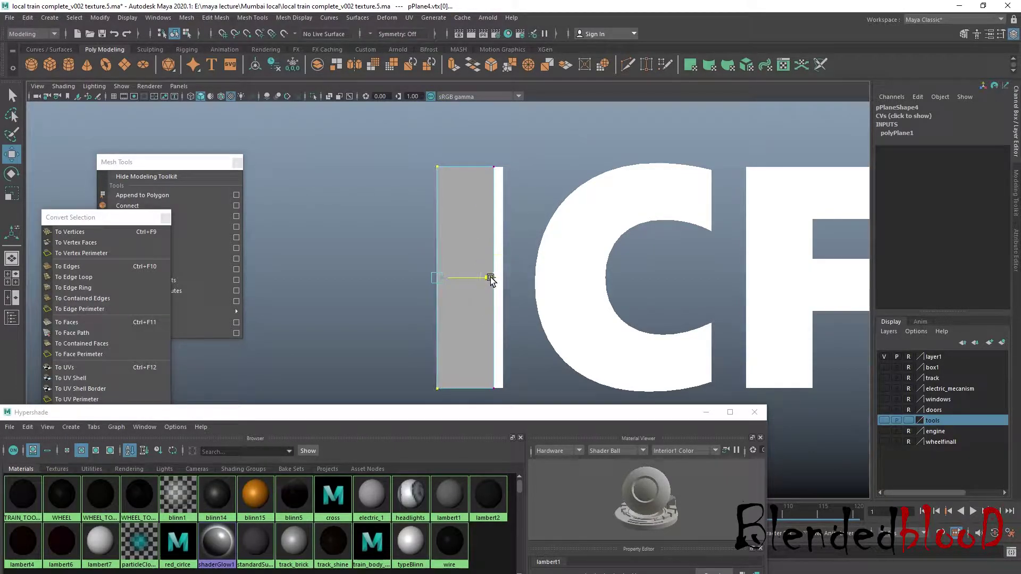
pyautogui.moveTo(481, 138); pyautogui.dragTo(521, 410)
pyautogui.moveTo(539, 277); pyautogui.dragTo(548, 277)
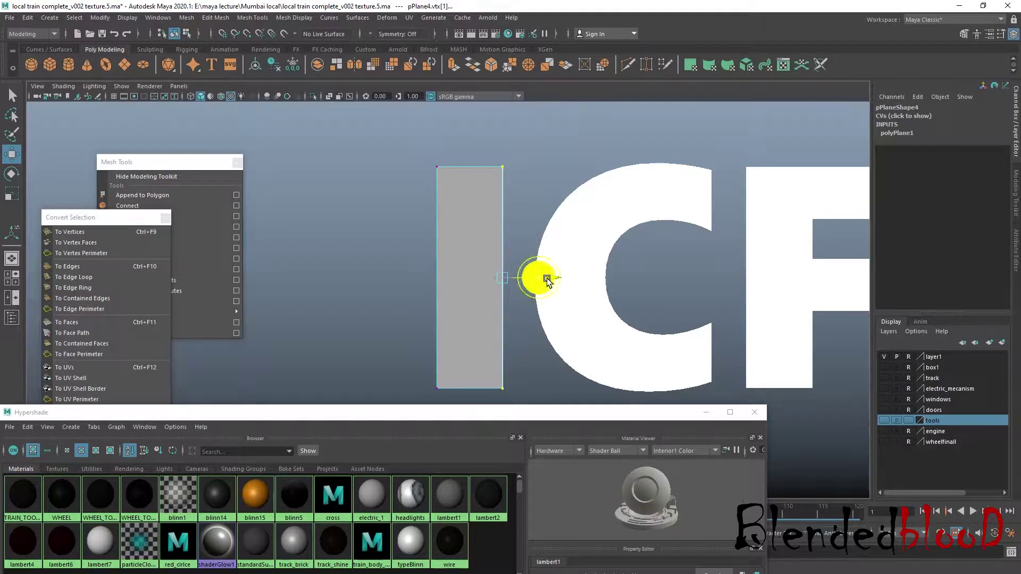
pyautogui.moveTo(467, 209); pyautogui.dragTo(527, 194, button='right')
# Step: Duplicate the fitted plane, place the copy over the stem of the F and align its right vertices with the stem edge
pyautogui.scroll(-1, 536, 229)
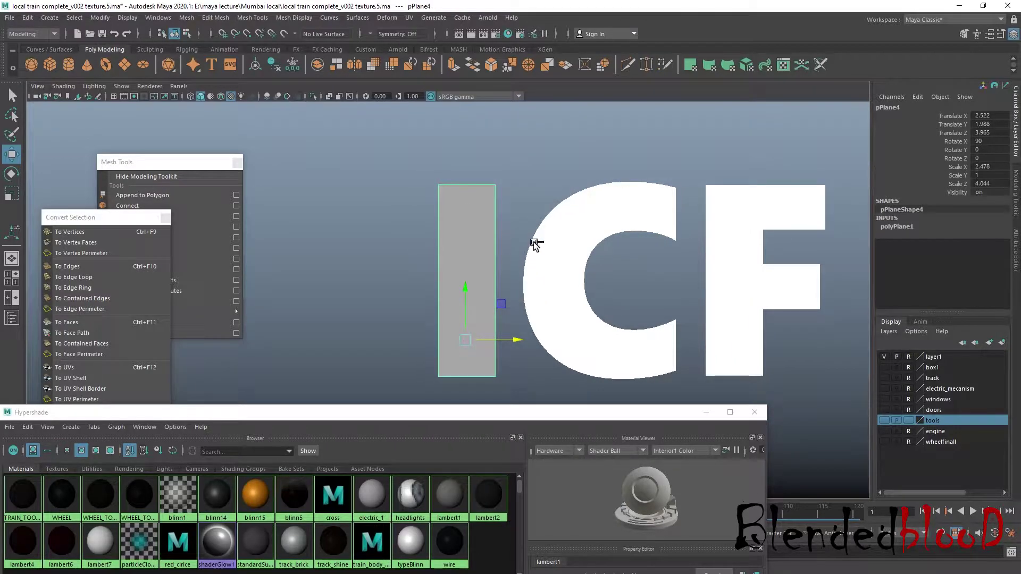
pyautogui.hotkey('ctrl', 'd')
pyautogui.moveTo(511, 339); pyautogui.dragTo(783, 362)
pyautogui.keyDown('alt'); pyautogui.moveTo(782, 363); pyautogui.dragTo(641, 276, button='middle'); pyautogui.keyUp('alt')
pyautogui.moveTo(640, 240); pyautogui.dragTo(617, 151, button='right')
pyautogui.moveTo(691, 267)
pyautogui.mouseDown()
pyautogui.moveTo(668, 267)
pyautogui.moveTo(697, 268)
pyautogui.mouseUp()
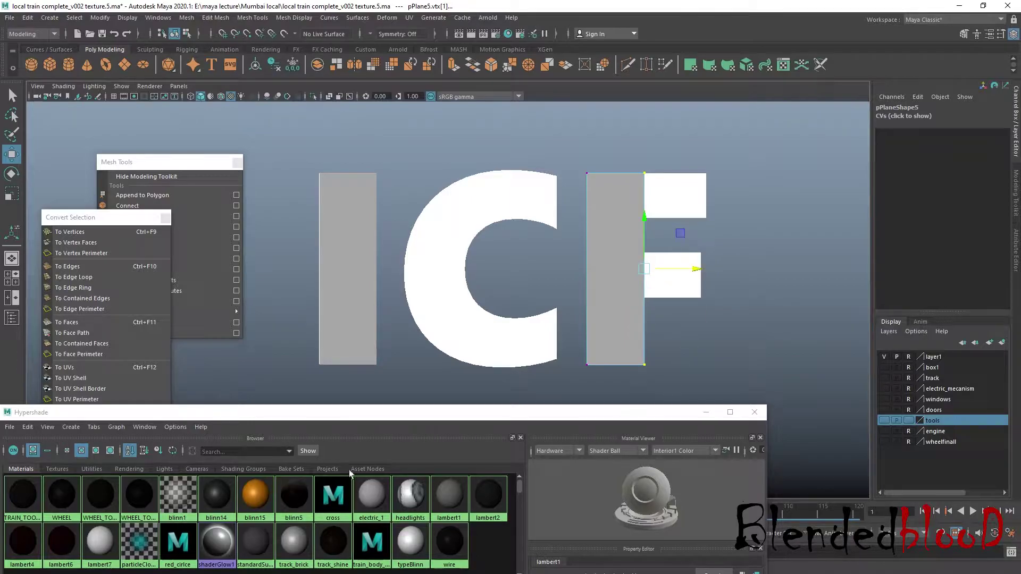
# Step: Insert three horizontal edge loops across the F's stem plane, level with the edges of the letter's two arms
pyautogui.click(150, 163)
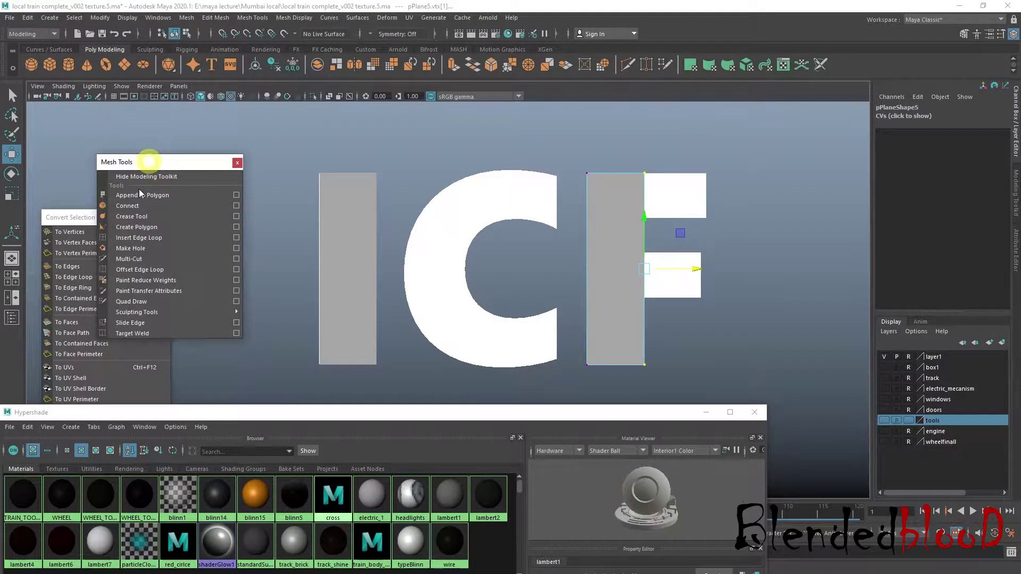
pyautogui.click(138, 237)
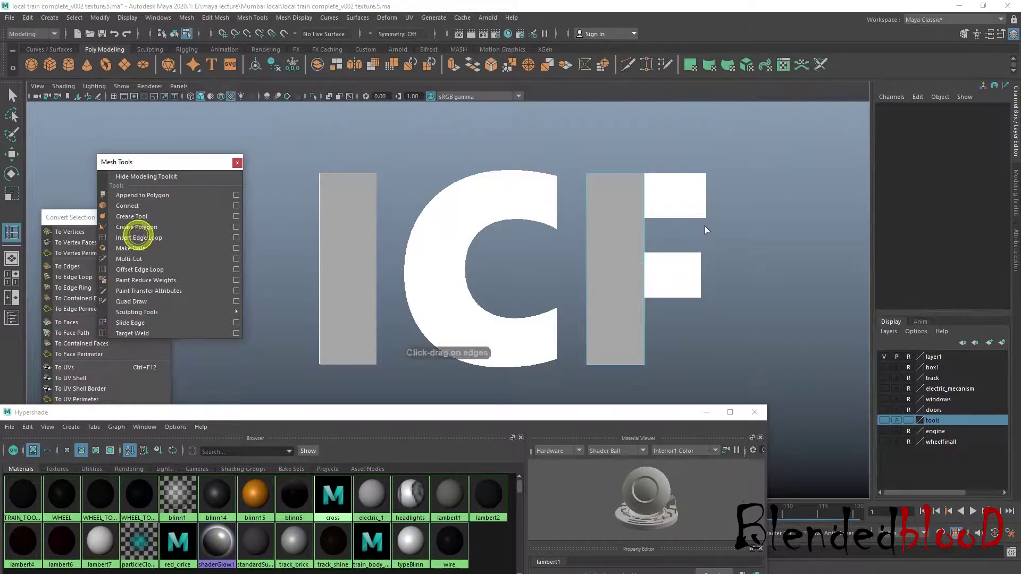
pyautogui.click(644, 218)
pyautogui.click(643, 253)
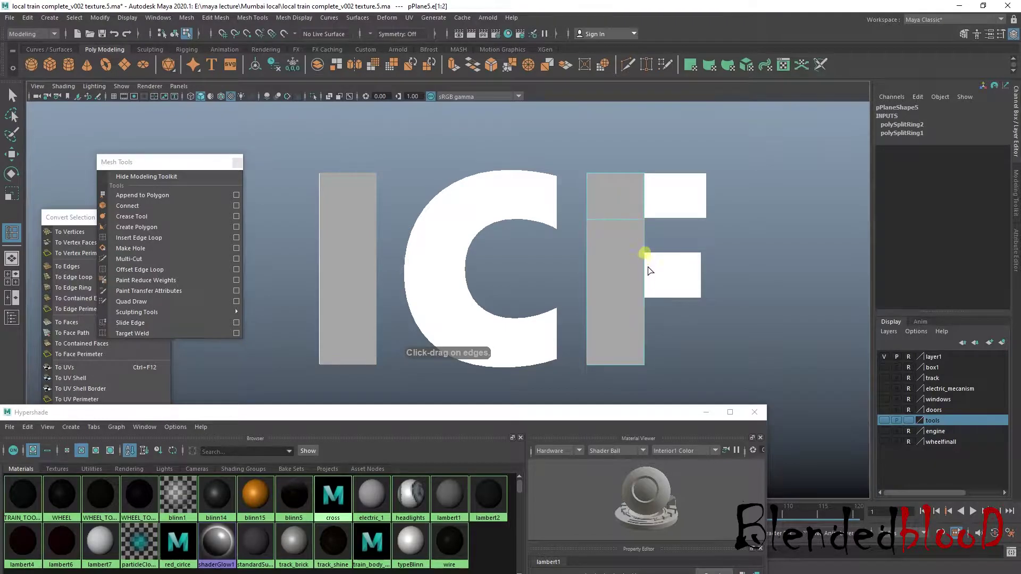
pyautogui.click(643, 298)
# Step: Extrude the stem's two side edges beside the F's arms and pull them outward to the end of the lower arm
pyautogui.rightClick(634, 203)
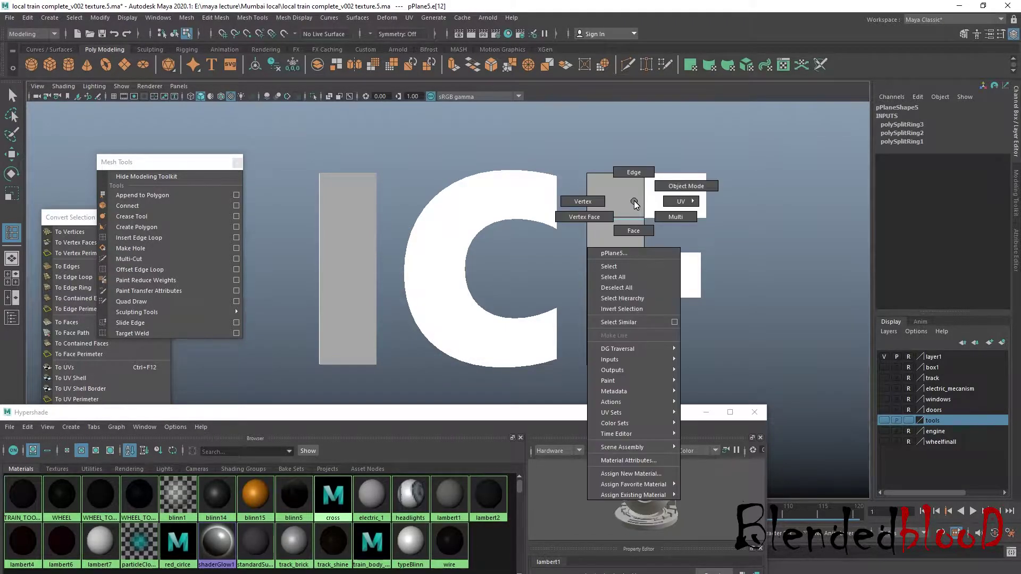
pyautogui.click(630, 170)
pyautogui.press('w')
pyautogui.click(643, 197)
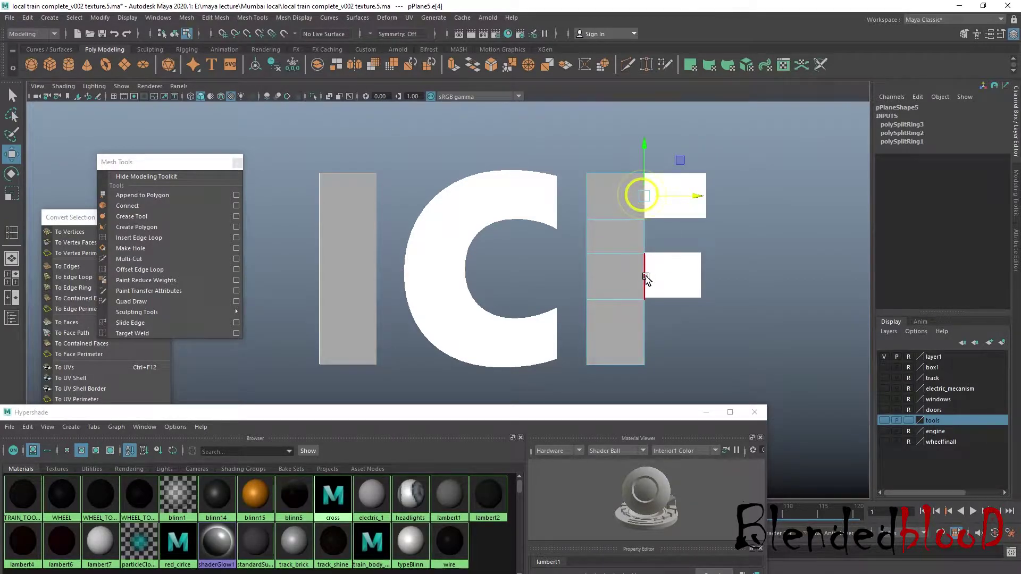
pyautogui.keyDown('shift'); pyautogui.click(647, 276); pyautogui.keyUp('shift')
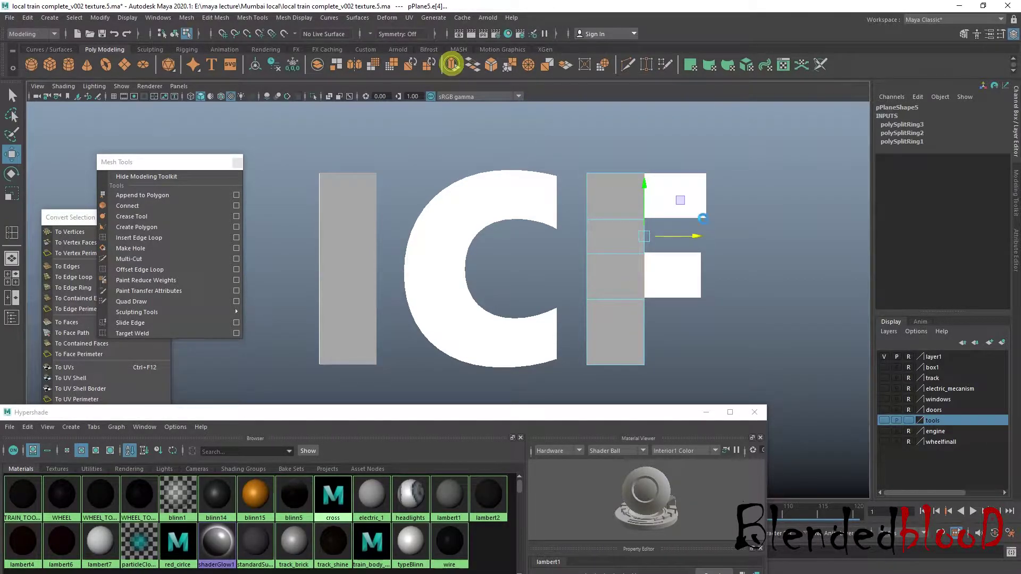
pyautogui.click(451, 65)
pyautogui.press('w')
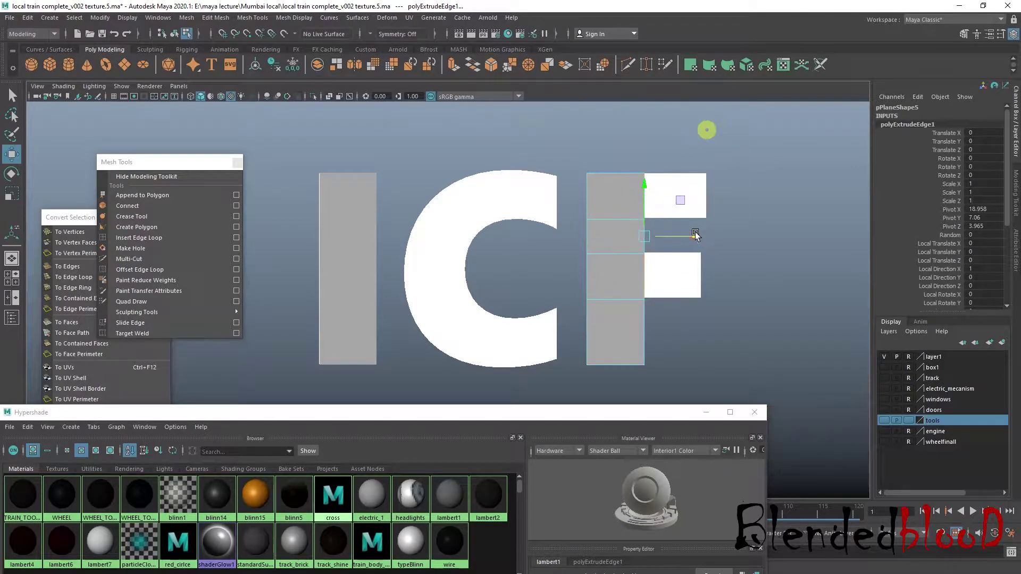
pyautogui.moveTo(696, 236); pyautogui.dragTo(752, 236)
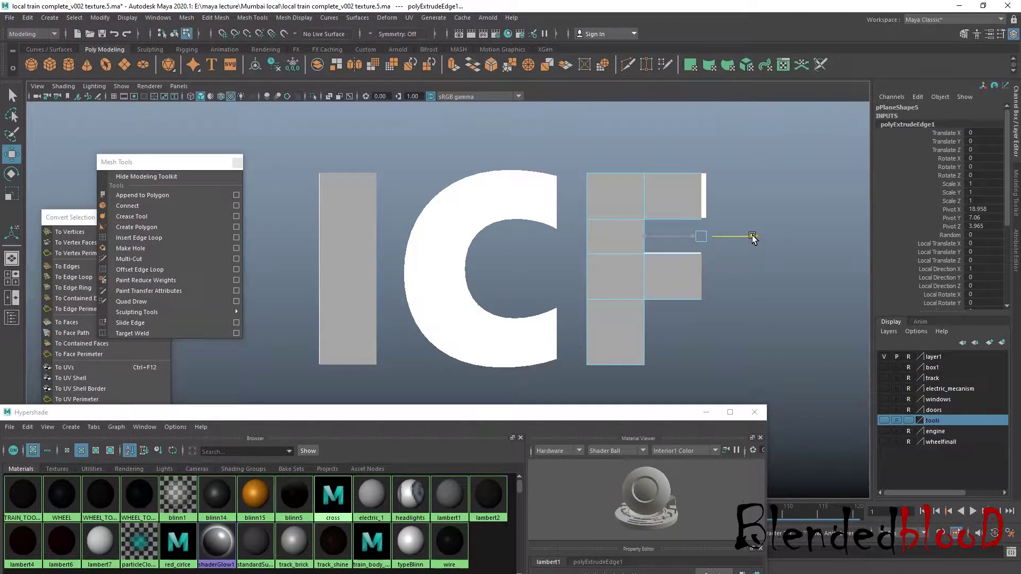
# Step: Move the end vertices of the F's upper arm out to the letter outline, then return to object mode and deselect the mesh
pyautogui.moveTo(695, 158); pyautogui.dragTo(675, 162, button='right')
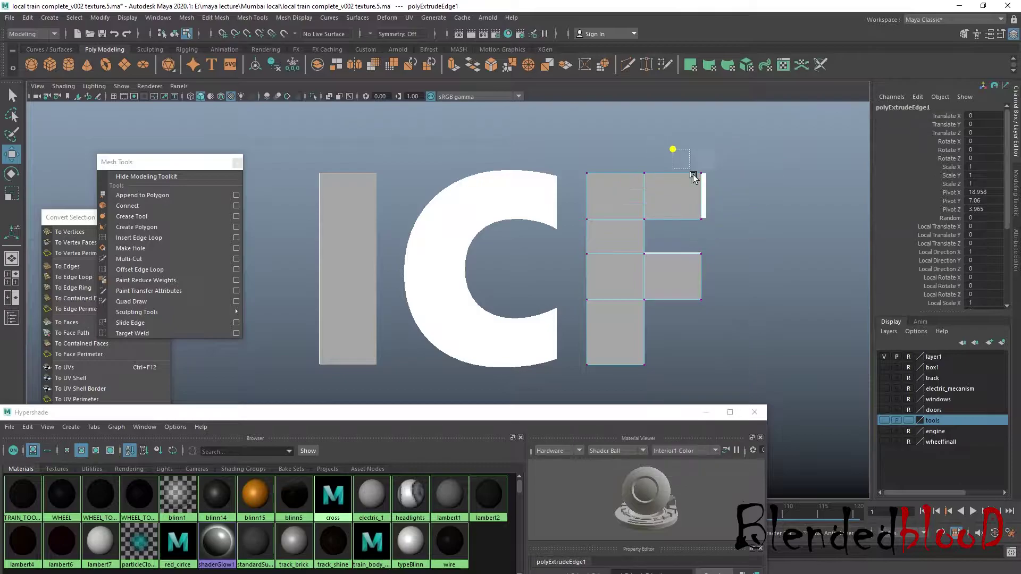
pyautogui.moveTo(728, 234); pyautogui.dragTo(672, 149)
pyautogui.click(743, 194)
pyautogui.moveTo(743, 193); pyautogui.dragTo(744, 193)
pyautogui.moveTo(656, 233); pyautogui.dragTo(718, 214, button='right')
pyautogui.click(825, 265)
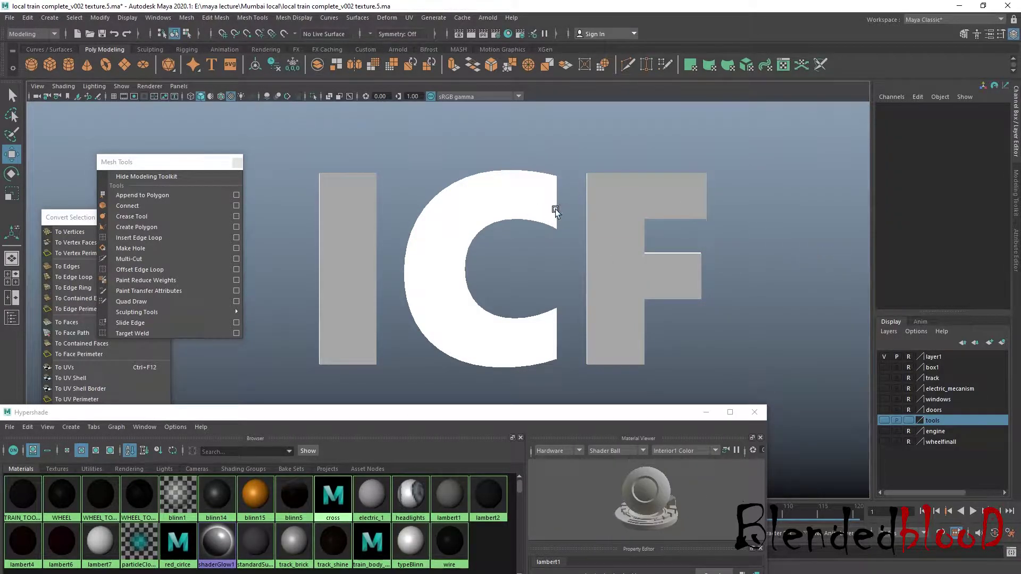
# Step: Duplicate the I plane, move the copy over the C's left curve and scale its vertices vertically into a short block
pyautogui.click(361, 222)
pyautogui.hotkey('ctrl', 'd')
pyautogui.moveTo(394, 329); pyautogui.dragTo(482, 332)
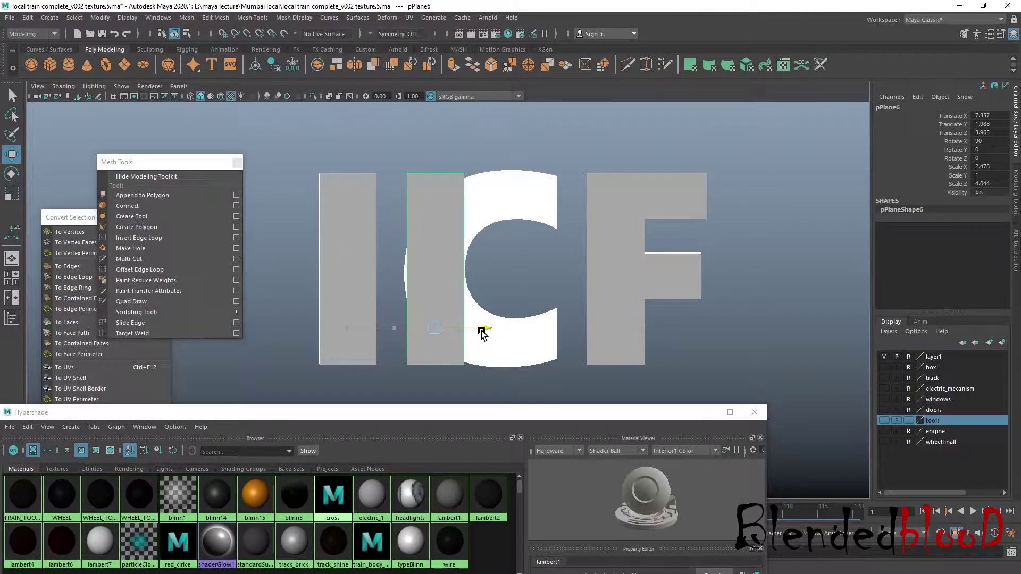
pyautogui.moveTo(441, 223); pyautogui.dragTo(410, 178, button='right')
pyautogui.moveTo(389, 147); pyautogui.dragTo(488, 192)
pyautogui.click(440, 171)
pyautogui.moveTo(392, 148); pyautogui.dragTo(489, 403)
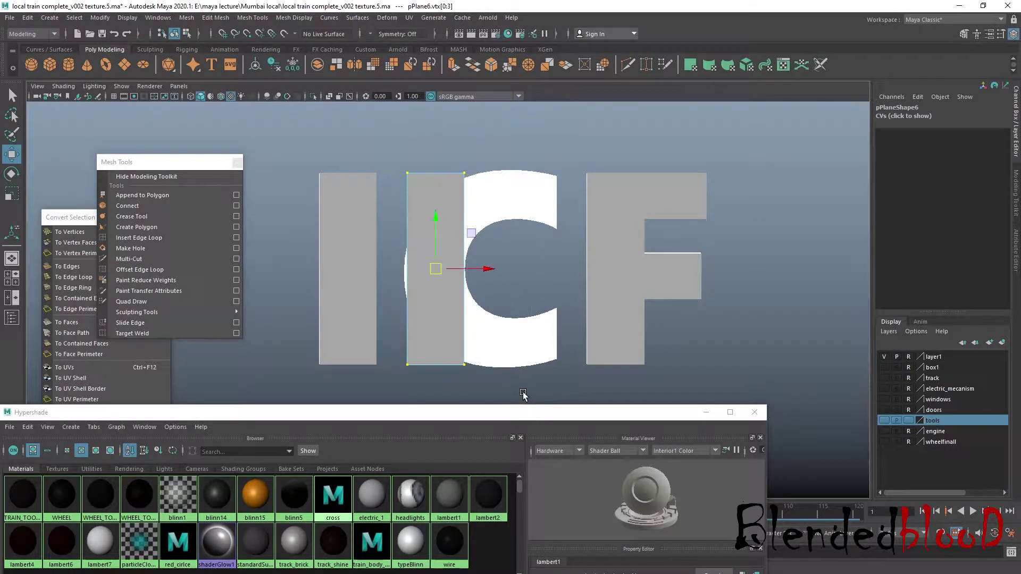
pyautogui.press('r')
pyautogui.moveTo(435, 315); pyautogui.dragTo(431, 285)
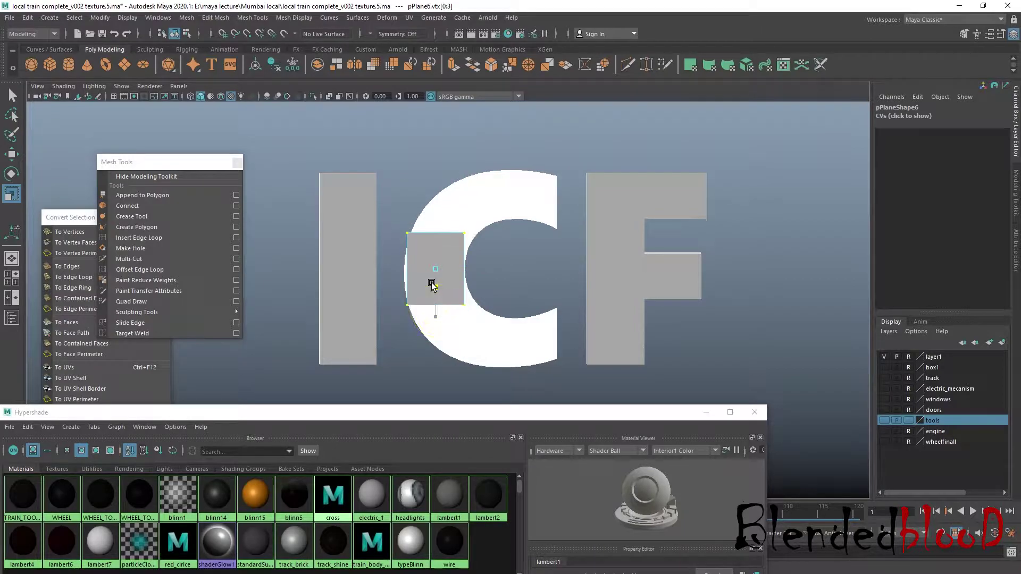
# Step: Insert a horizontal edge loop across the middle of the C's plane
pyautogui.moveTo(447, 241); pyautogui.dragTo(444, 212, button='right')
pyautogui.click(440, 234)
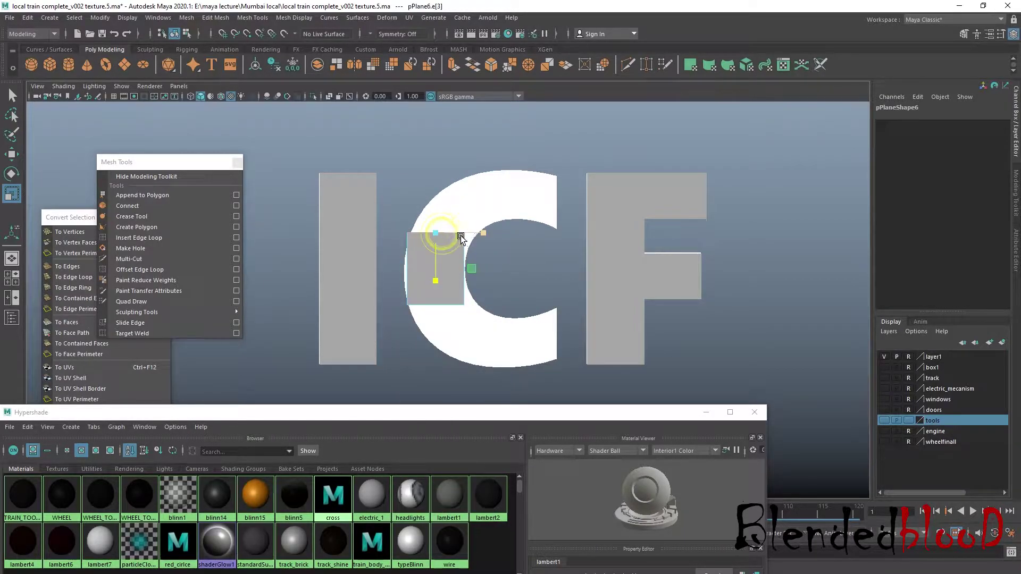
pyautogui.click(152, 239)
pyautogui.moveTo(408, 269); pyautogui.dragTo(409, 270)
# Step: Move the plane's top edge to the C's upper end and rotate it upright to match the letter's cut
pyautogui.press('w')
pyautogui.click(446, 234)
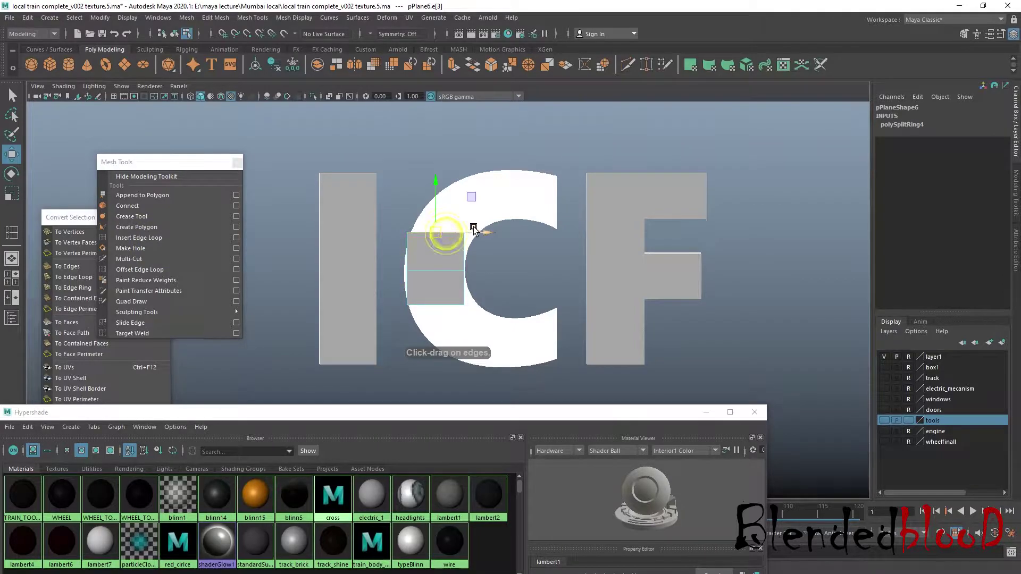
pyautogui.press('e')
pyautogui.moveTo(481, 223); pyautogui.dragTo(597, 242)
pyautogui.press('w')
pyautogui.press('e')
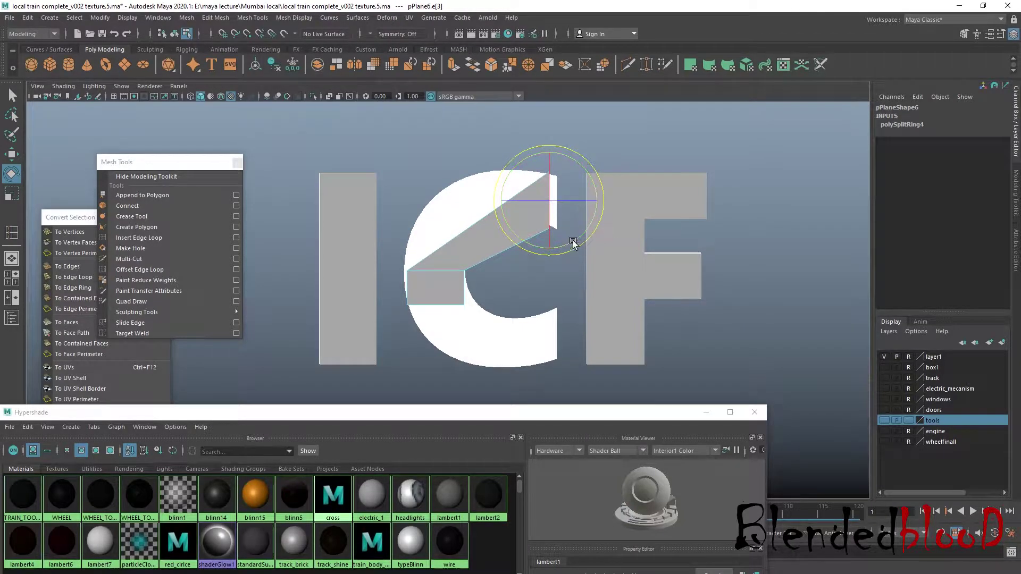
# Step: Move and rotate the plane's bottom edge onto the C's lower end, and shift the upper end edge out to the outline
pyautogui.click(435, 305)
pyautogui.press('w')
pyautogui.moveTo(436, 306); pyautogui.dragTo(446, 244)
pyautogui.press('e')
pyautogui.moveTo(591, 315); pyautogui.dragTo(577, 301)
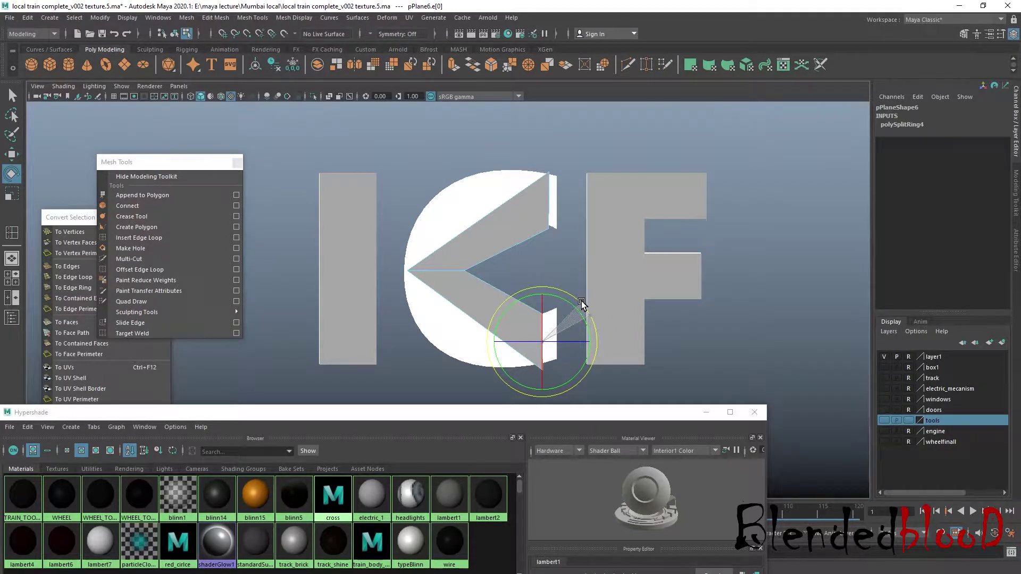
pyautogui.press('w')
pyautogui.moveTo(569, 342); pyautogui.dragTo(589, 341)
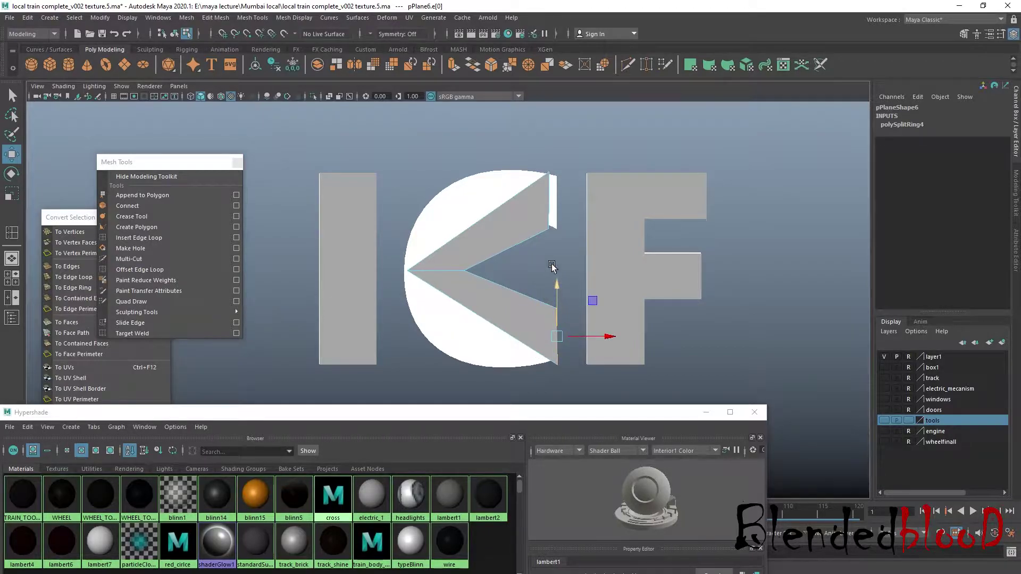
pyautogui.click(565, 203)
pyautogui.moveTo(567, 204); pyautogui.dragTo(577, 204)
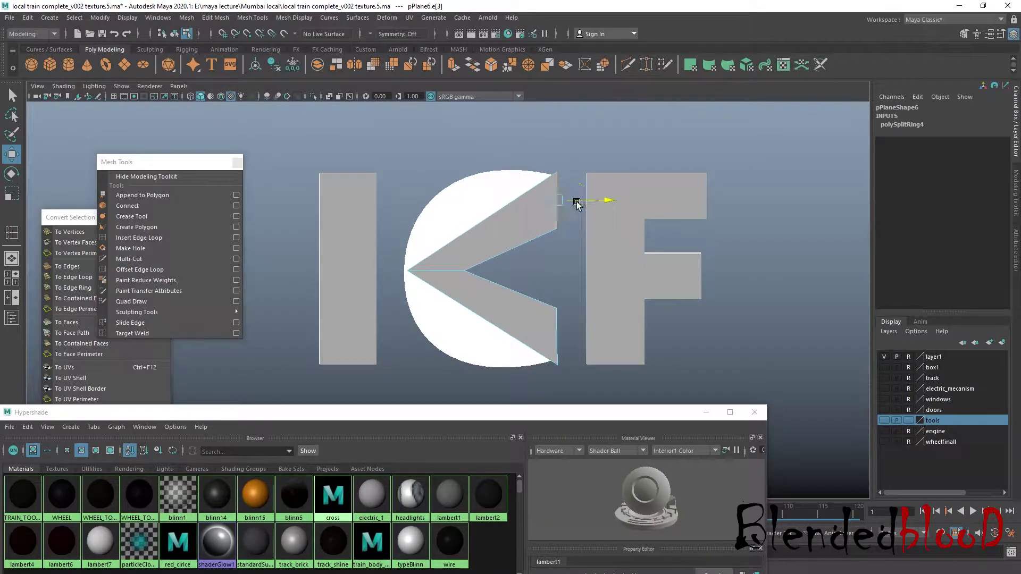
# Step: Bevel the C's middle edge with a fraction of 0.7 and 2 segments
pyautogui.click(443, 272)
pyautogui.hotkey('ctrl', 'b')
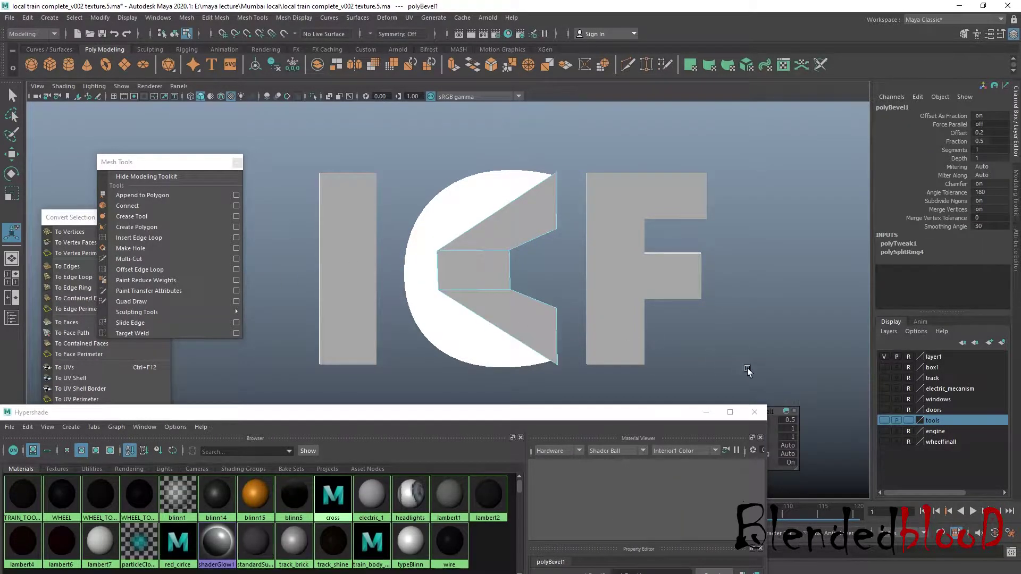
pyautogui.moveTo(773, 410); pyautogui.dragTo(774, 302)
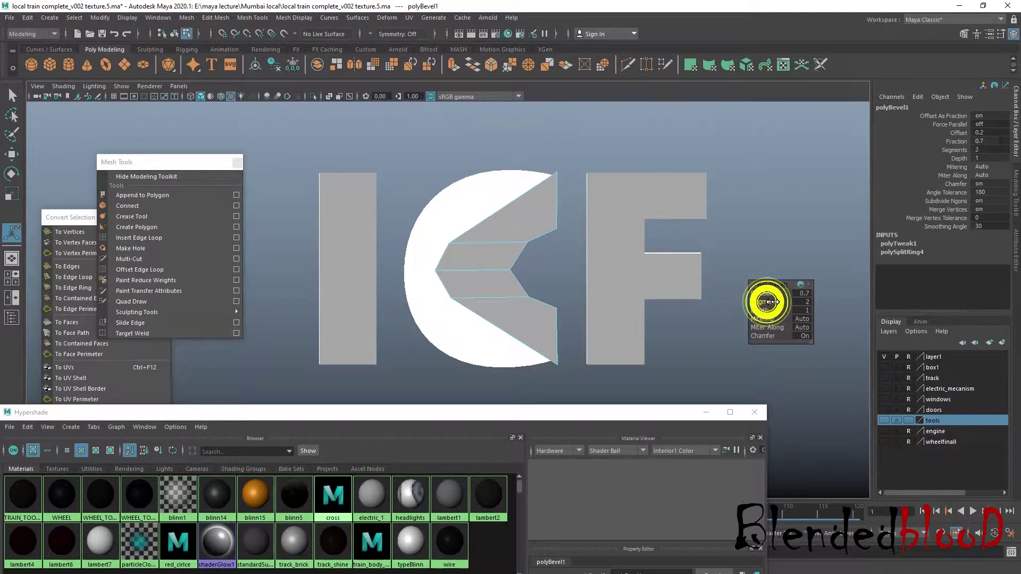
# Step: Move the C's two middle vertices horizontally onto the outer and inner curves of the letter
pyautogui.press('w')
pyautogui.rightClick(481, 245)
pyautogui.click(429, 245)
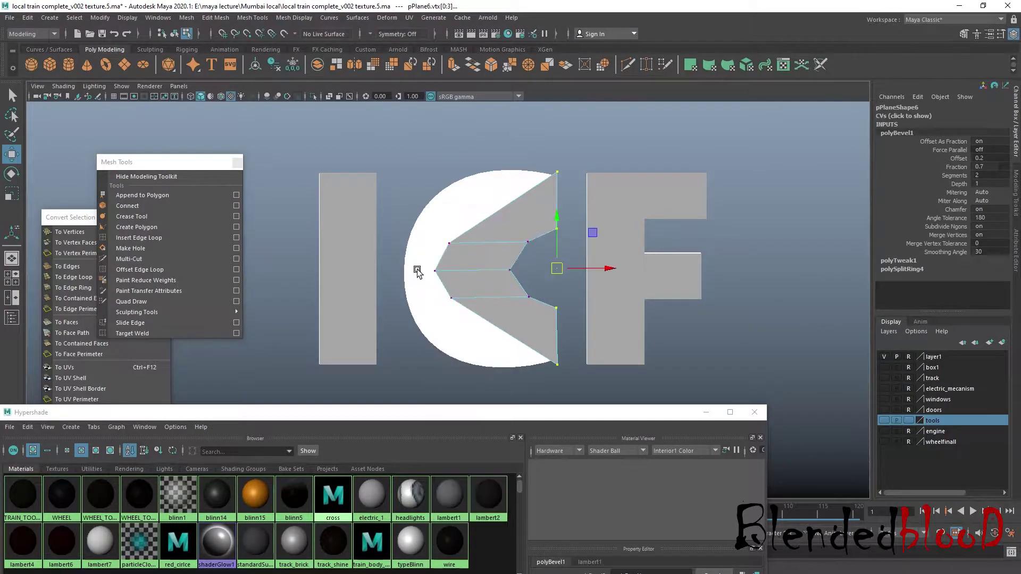
pyautogui.click(434, 270)
pyautogui.moveTo(470, 272)
pyautogui.mouseDown()
pyautogui.moveTo(478, 270)
pyautogui.moveTo(450, 272)
pyautogui.mouseUp()
pyautogui.click(499, 263)
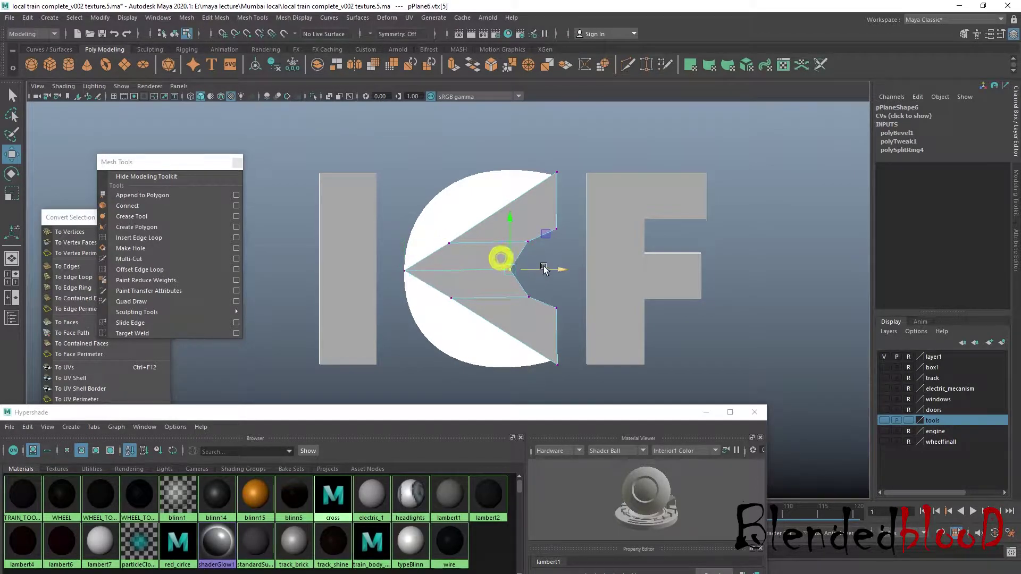
pyautogui.moveTo(543, 269); pyautogui.dragTo(497, 272)
# Step: Move the four bevel vertices above and below the C's middle onto the letter's outer and inner curves
pyautogui.moveTo(429, 231); pyautogui.dragTo(428, 206)
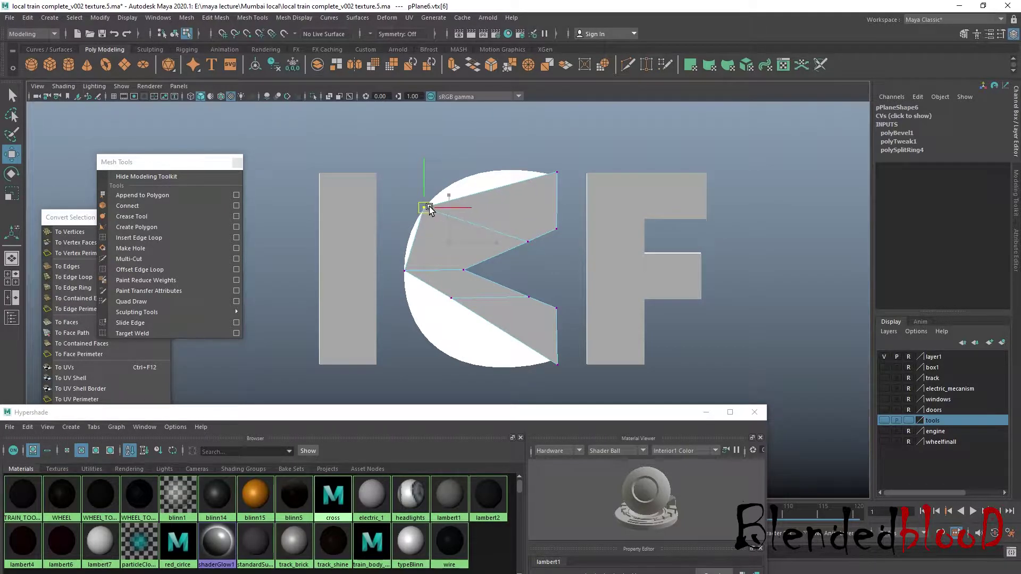
pyautogui.click(528, 242)
pyautogui.moveTo(529, 239); pyautogui.dragTo(477, 237)
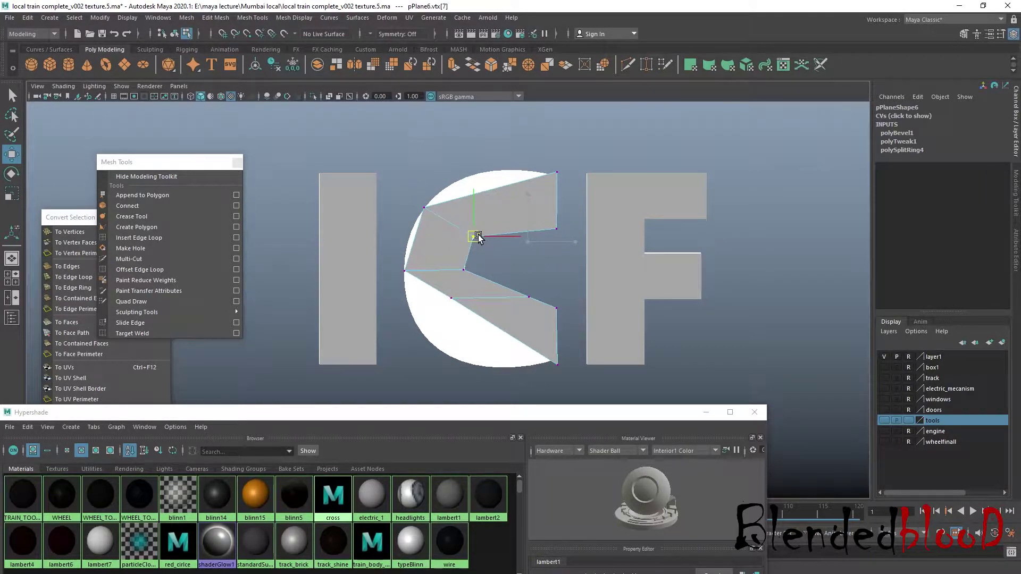
pyautogui.click(450, 297)
pyautogui.moveTo(452, 298); pyautogui.dragTo(420, 323)
pyautogui.click(530, 296)
pyautogui.moveTo(530, 296); pyautogui.dragTo(482, 306)
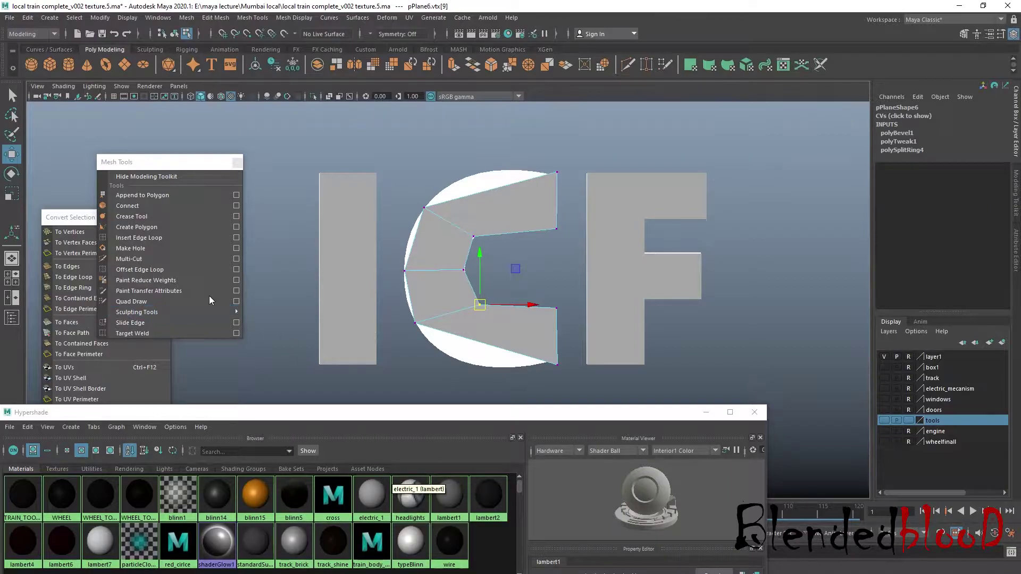
# Step: Insert one edge loop in each of the C's upper and lower arm segments
pyautogui.click(168, 236)
pyautogui.click(508, 232)
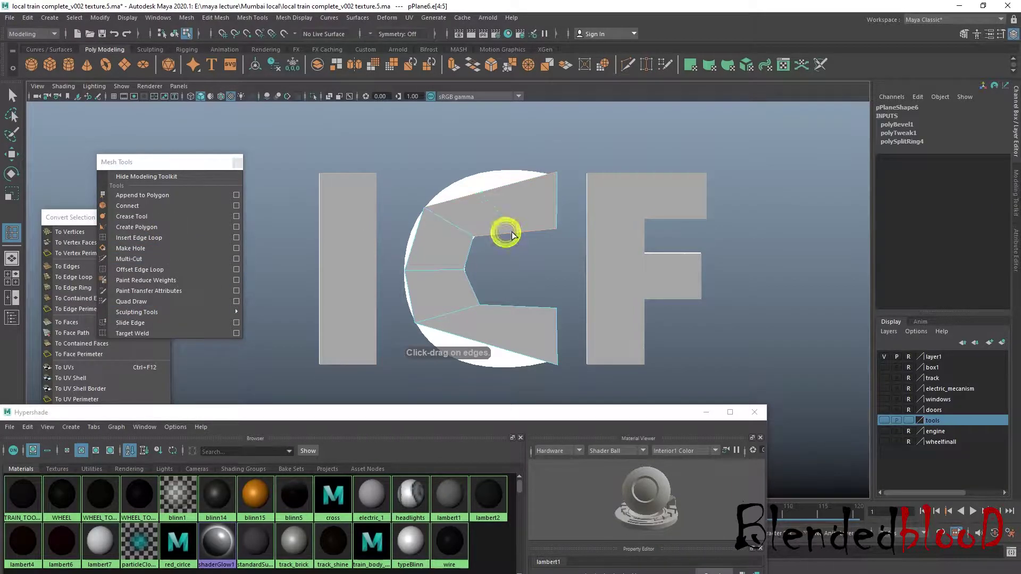
pyautogui.click(516, 308)
# Step: Move the new loop vertices in both arms of the C onto the letter's outer and inner curves
pyautogui.press('w')
pyautogui.moveTo(497, 203); pyautogui.dragTo(468, 199, button='right')
pyautogui.moveTo(487, 190); pyautogui.dragTo(474, 173)
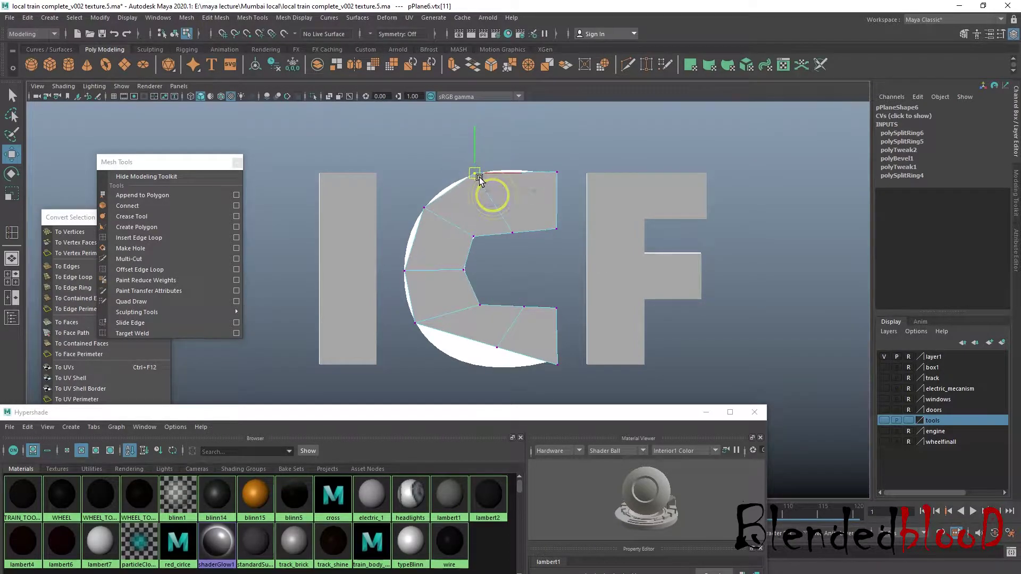
pyautogui.moveTo(513, 232); pyautogui.dragTo(507, 219)
pyautogui.moveTo(485, 333); pyautogui.dragTo(467, 364)
pyautogui.moveTo(510, 291); pyautogui.dragTo(533, 315)
pyautogui.moveTo(526, 308); pyautogui.dragTo(512, 327)
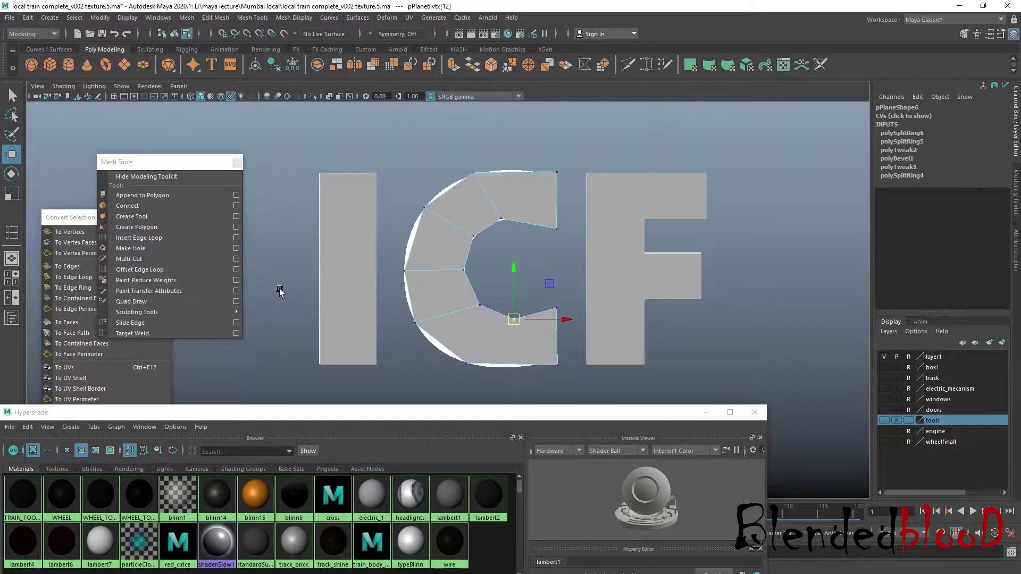
# Step: Insert one more edge loop near each open end of the C
pyautogui.click(159, 237)
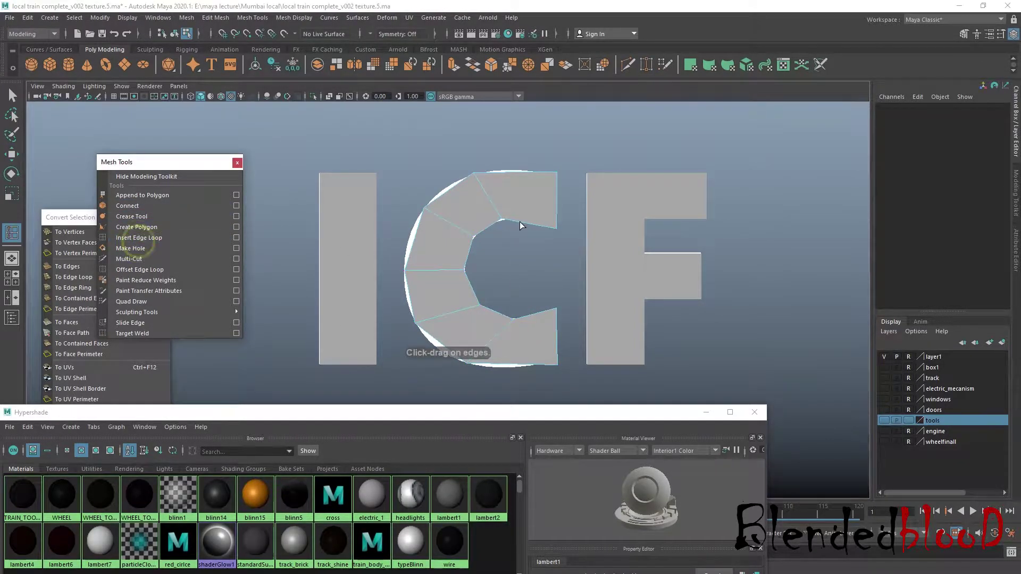
pyautogui.moveTo(530, 225); pyautogui.dragTo(532, 225)
pyautogui.click(533, 316)
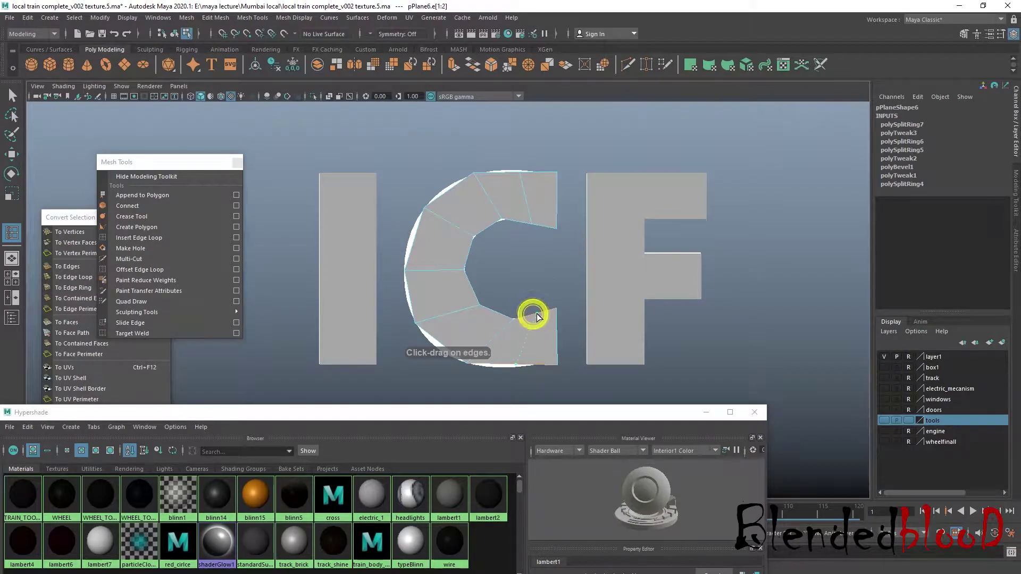
# Step: Move the vertices of the newest loop near the C's upper end onto the outer and inner curves
pyautogui.press('w')
pyautogui.moveTo(521, 207); pyautogui.dragTo(499, 169, button='right')
pyautogui.moveTo(498, 161); pyautogui.dragTo(521, 172)
pyautogui.moveTo(519, 216); pyautogui.dragTo(538, 240)
pyautogui.moveTo(535, 226); pyautogui.dragTo(527, 223)
# Step: Move the C's upper-left, end-corner and lower vertices onto the text outline, working in wireframe display
pyautogui.click(422, 205)
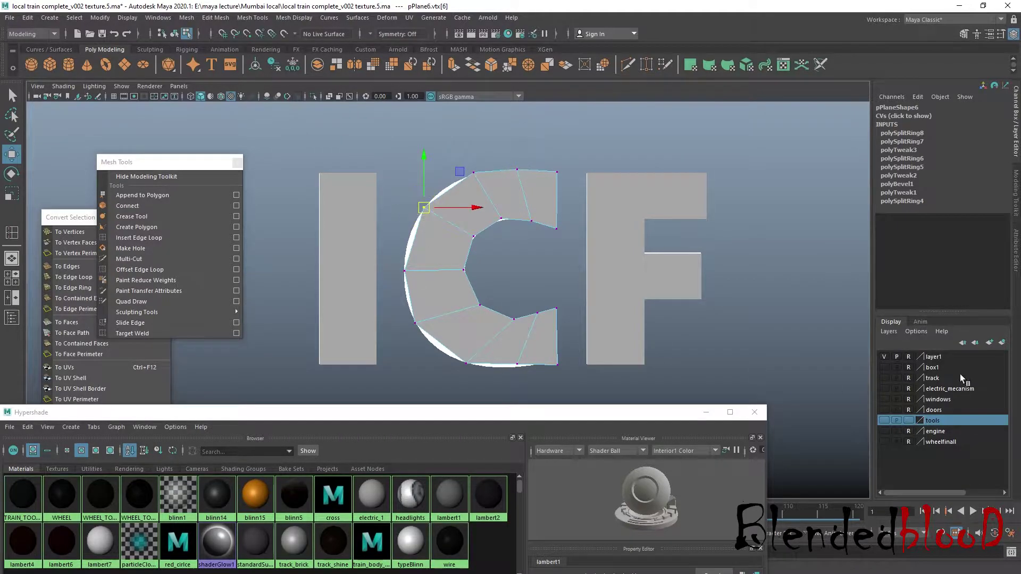
pyautogui.press('4')
pyautogui.scroll(1, 436, 211)
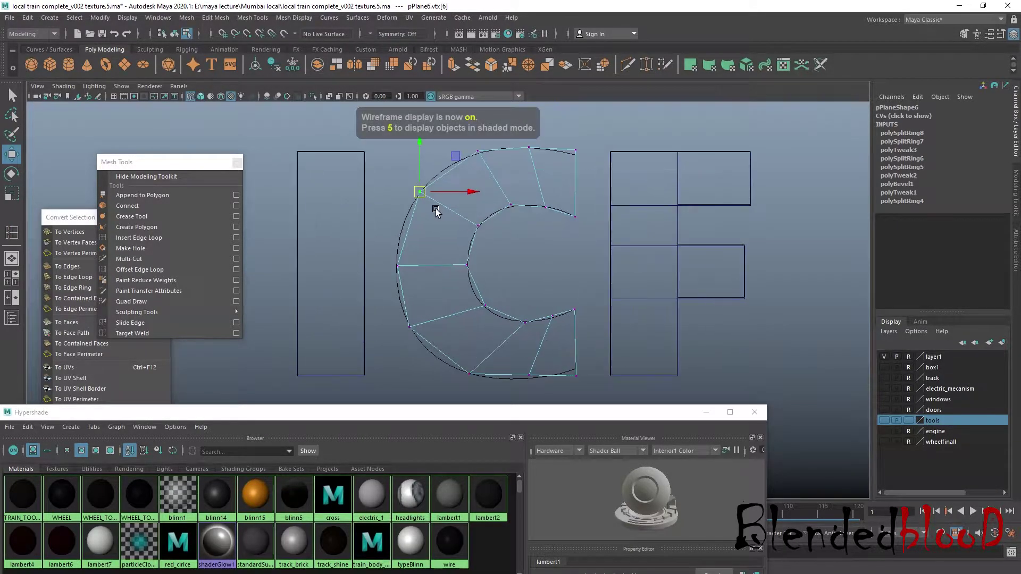
pyautogui.click(576, 151)
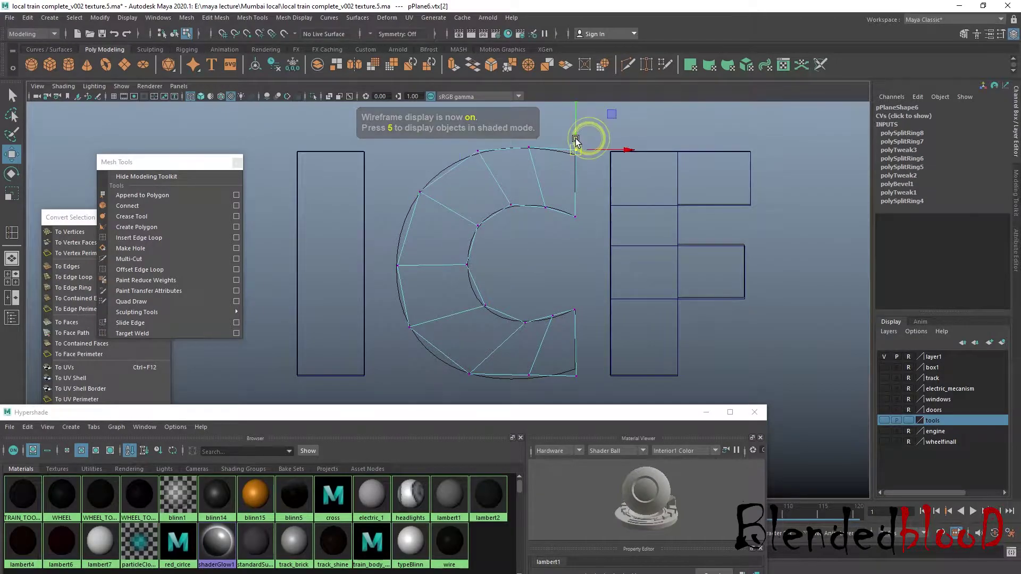
pyautogui.click(569, 366)
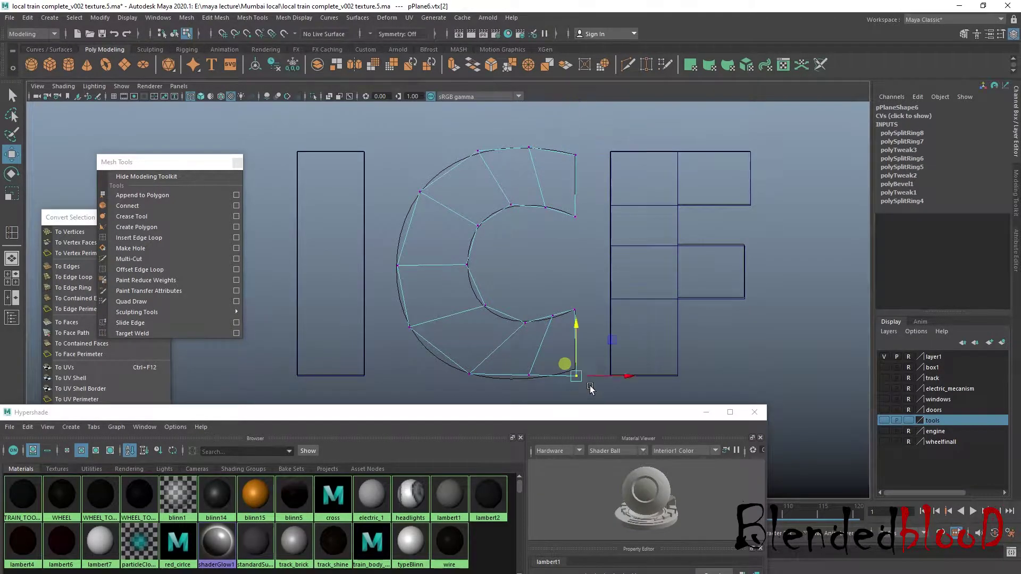
pyautogui.click(573, 348)
pyautogui.click(527, 377)
pyautogui.click(452, 360)
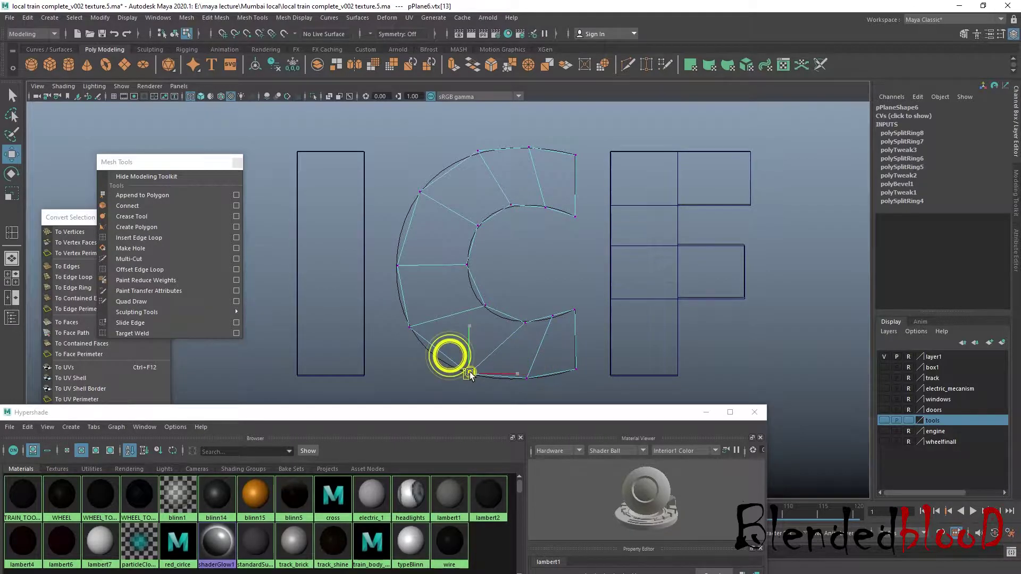
pyautogui.click(485, 304)
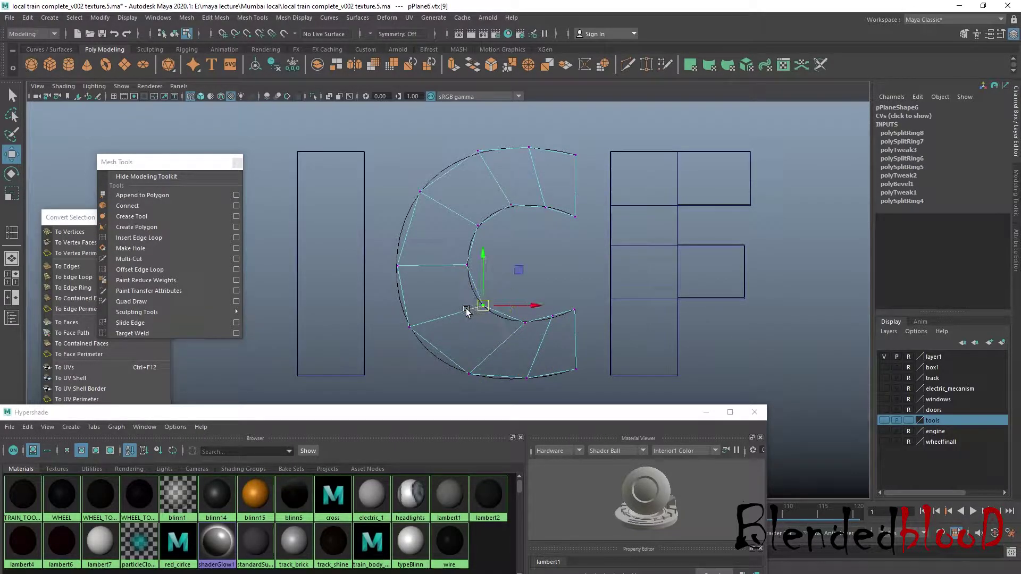
# Step: With smooth preview on, shift the C's left-side, lower and upper outer vertices so the smoothed shape follows the text outline
pyautogui.press('3')
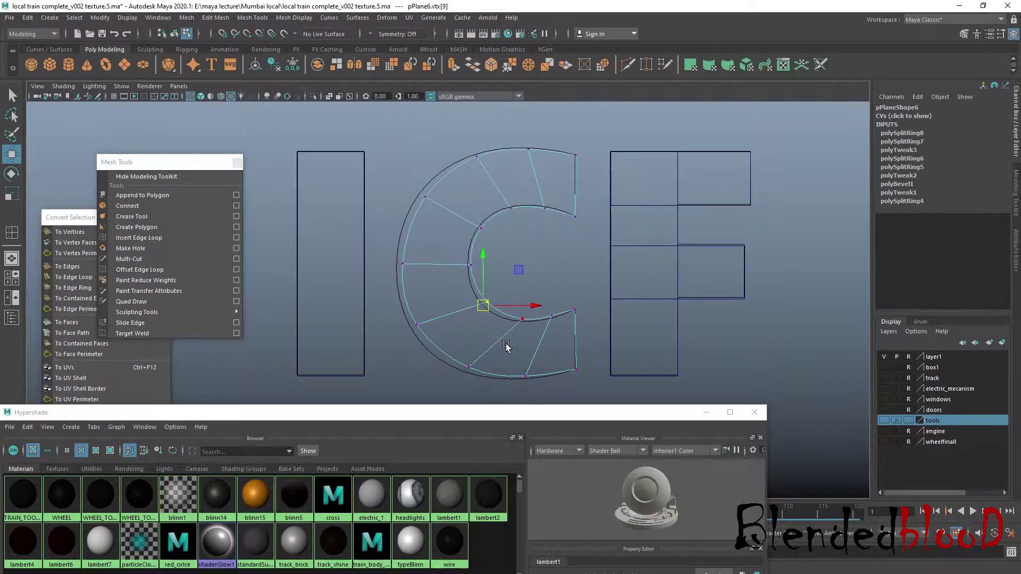
pyautogui.moveTo(376, 189); pyautogui.dragTo(491, 341)
pyautogui.moveTo(490, 265); pyautogui.dragTo(485, 261)
pyautogui.click(522, 319)
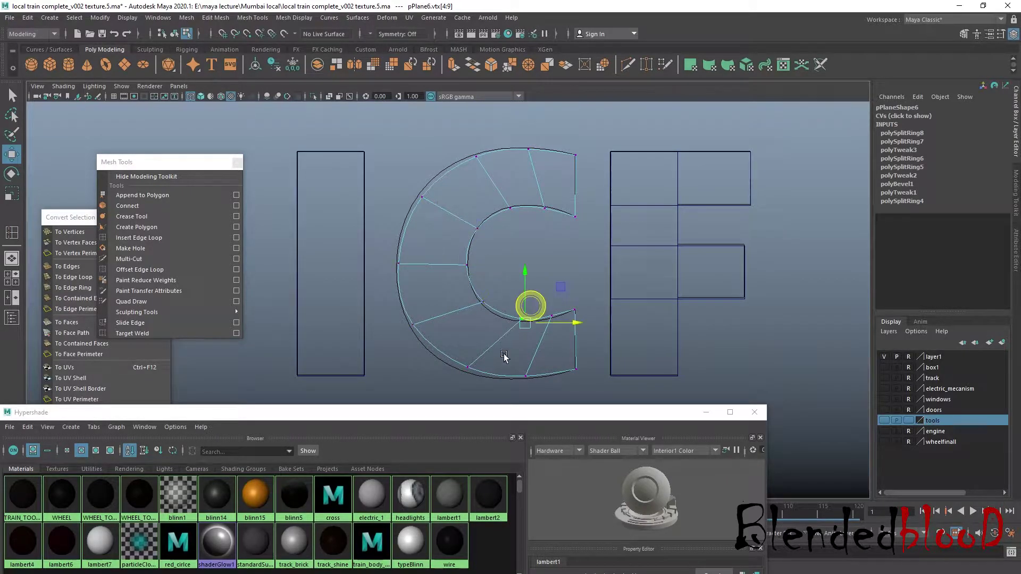
pyautogui.keyDown('shift'); pyautogui.click(467, 368); pyautogui.keyUp('shift')
pyautogui.moveTo(493, 347); pyautogui.dragTo(488, 349)
pyautogui.click(420, 196)
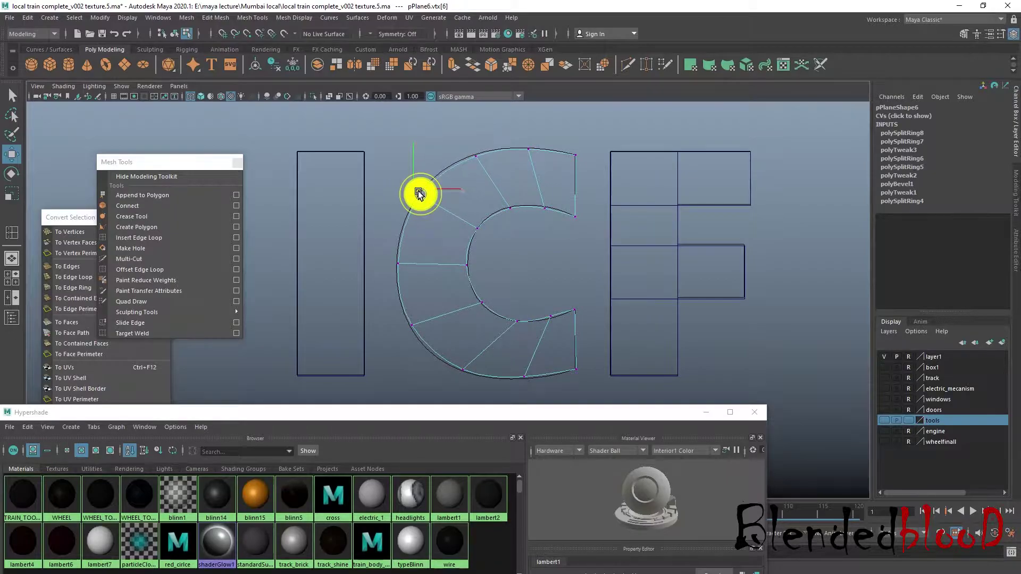
pyautogui.click(474, 162)
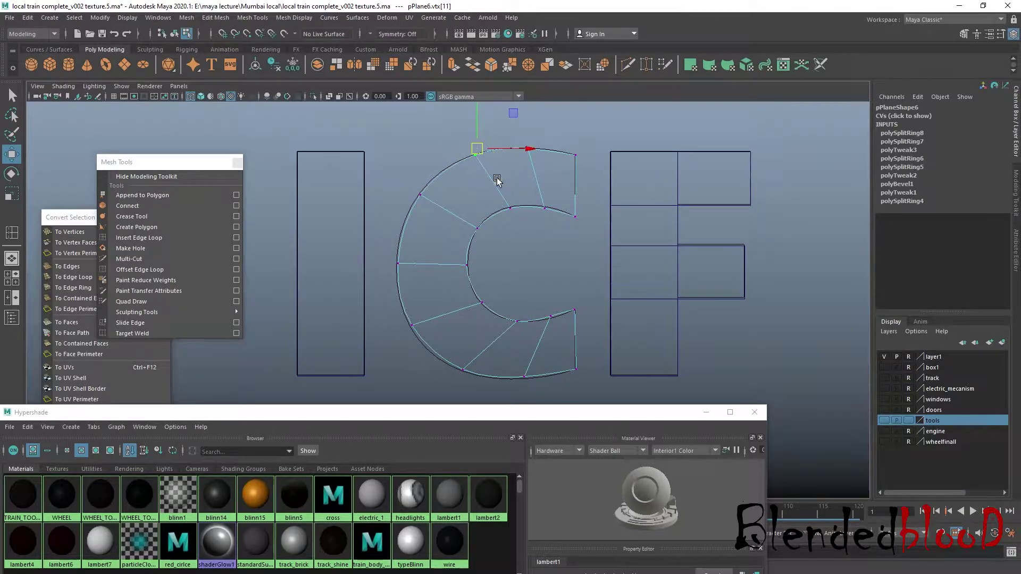
pyautogui.press('1')
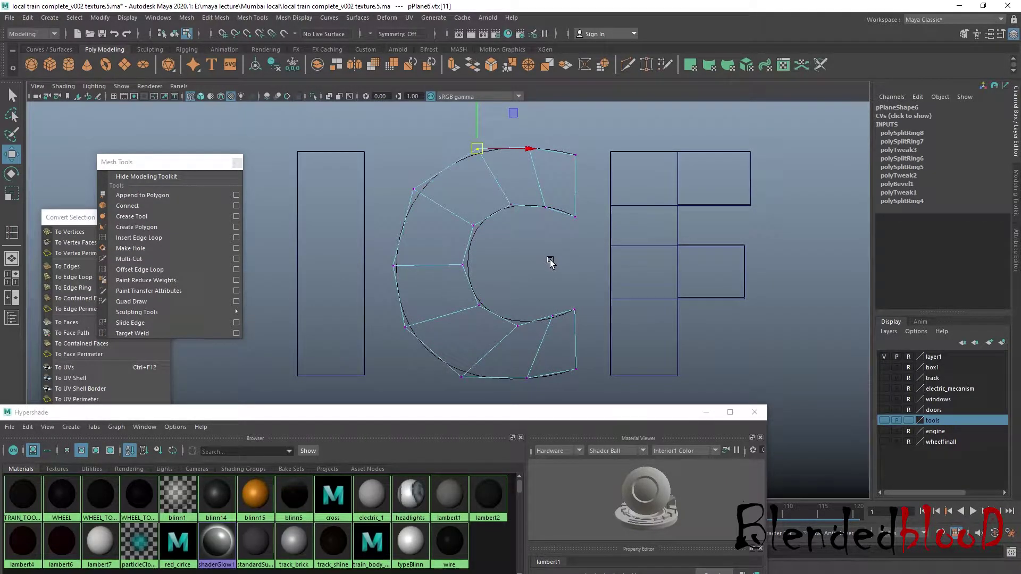
# Step: Return to object selection in the perspective view, make layer1 selectable, and delete the extruded text mesh
pyautogui.moveTo(552, 205); pyautogui.dragTo(587, 186, button='right')
pyautogui.press('space')
pyautogui.press('space')
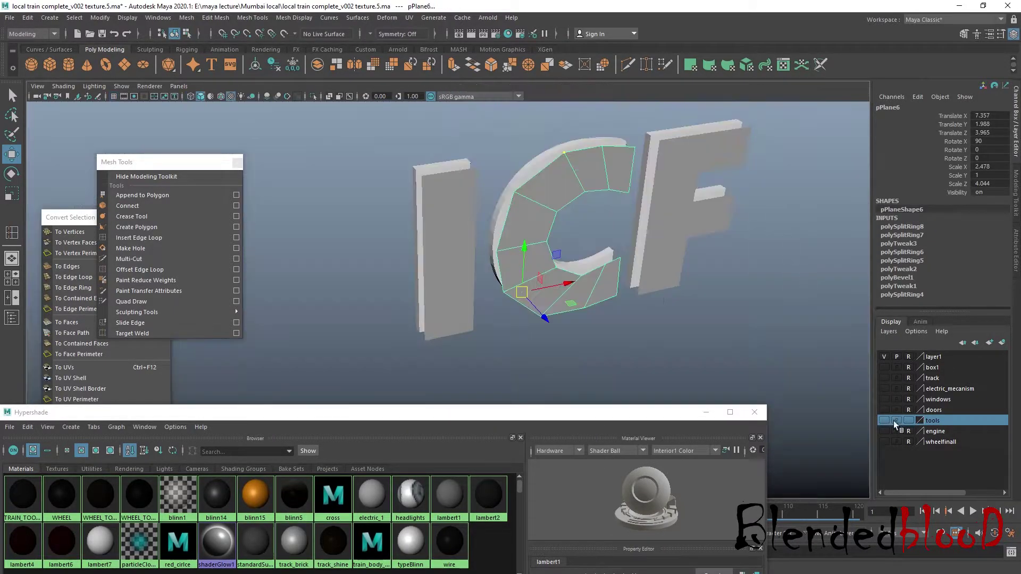
pyautogui.click(908, 357)
pyautogui.click(544, 155)
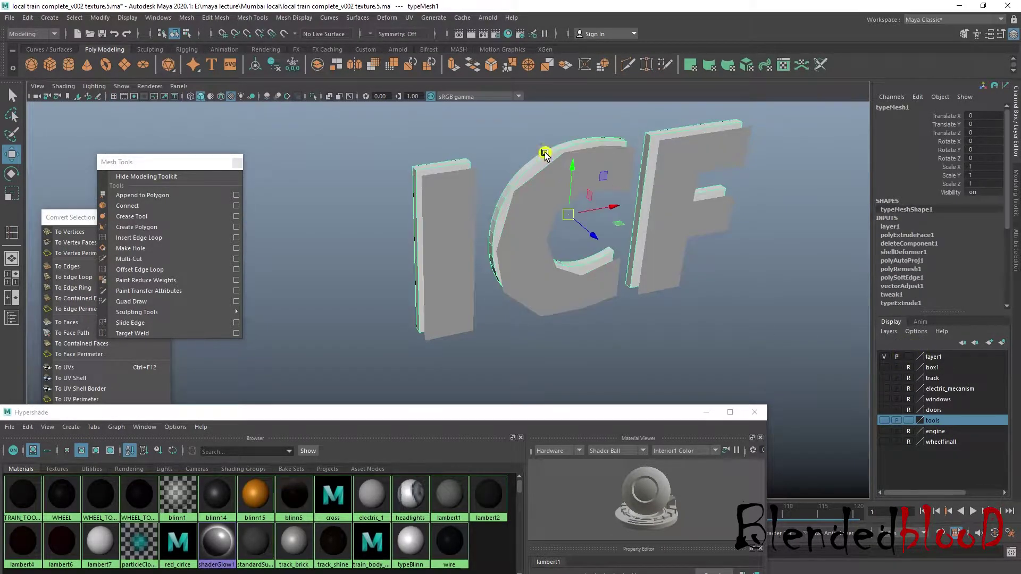
pyautogui.press('Delete')
# Step: Combine the I, C and F planes into one mesh and center its pivot
pyautogui.click(676, 183)
pyautogui.moveTo(764, 187); pyautogui.dragTo(344, 296)
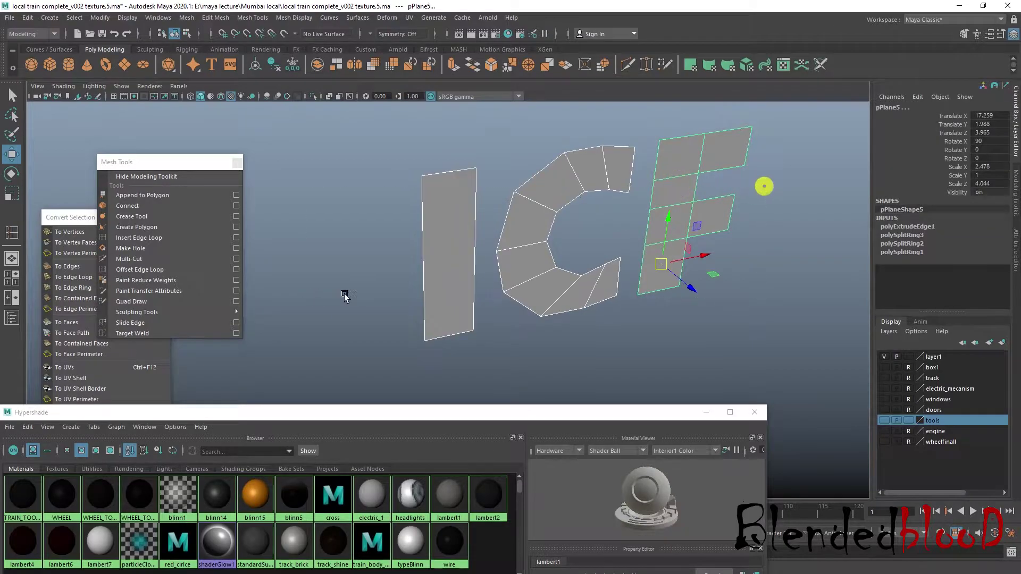
pyautogui.click(188, 18)
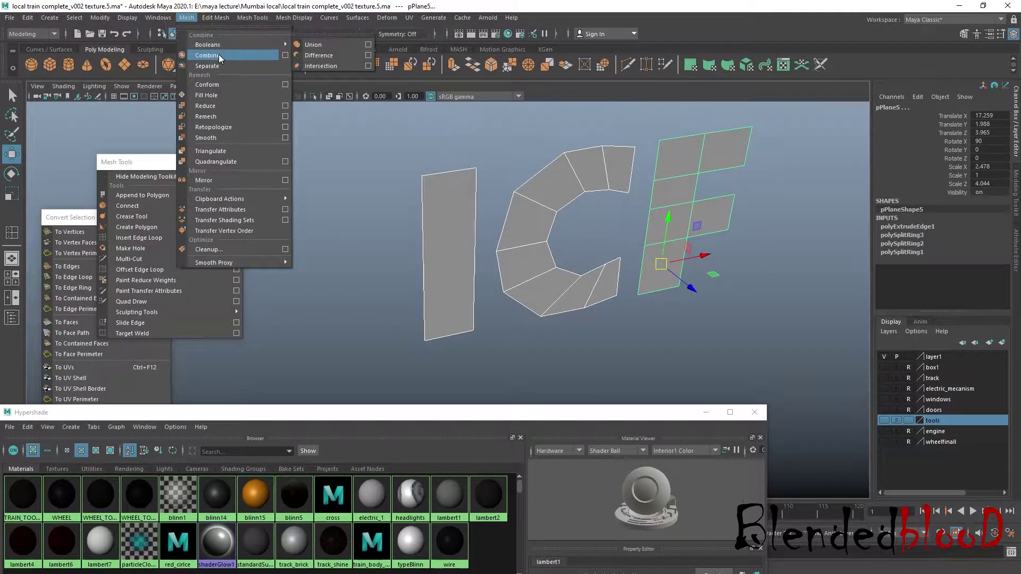
pyautogui.click(218, 53)
pyautogui.click(100, 17)
pyautogui.click(149, 95)
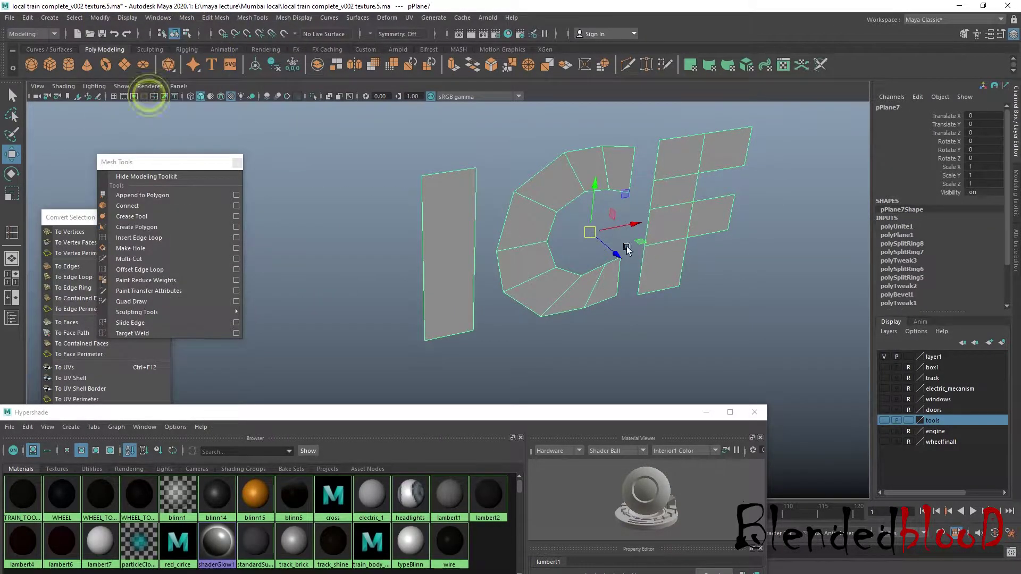
# Step: Extrude all faces of the combined lettering to give the letters depth
pyautogui.rightClick(555, 177)
pyautogui.click(555, 206)
pyautogui.keyDown('alt'); pyautogui.moveTo(527, 230); pyautogui.dragTo(688, 228); pyautogui.keyUp('alt')
pyautogui.moveTo(365, 345); pyautogui.dragTo(462, 96)
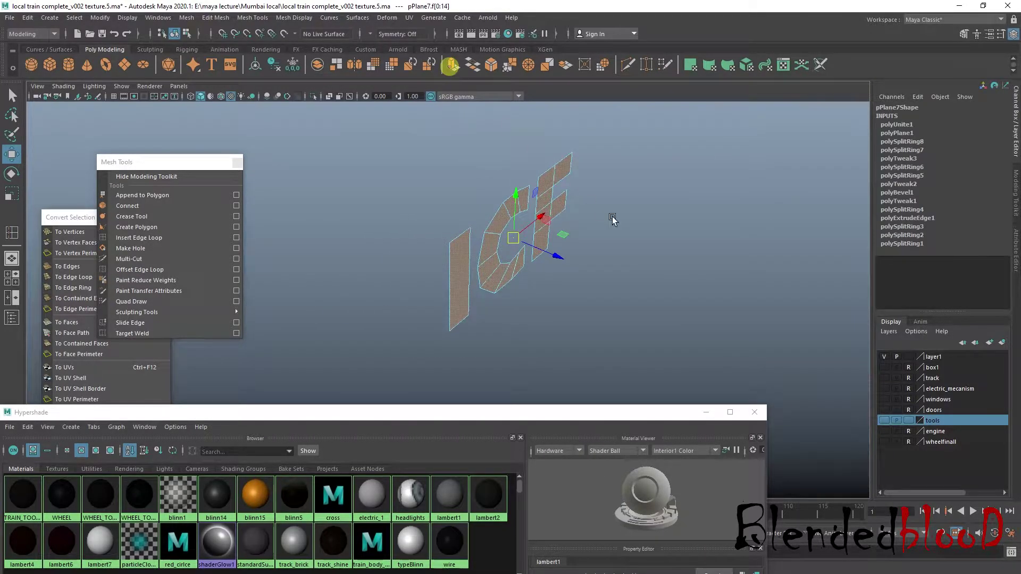
pyautogui.hotkey('ctrl', 'e')
pyautogui.moveTo(521, 230); pyautogui.dragTo(745, 239)
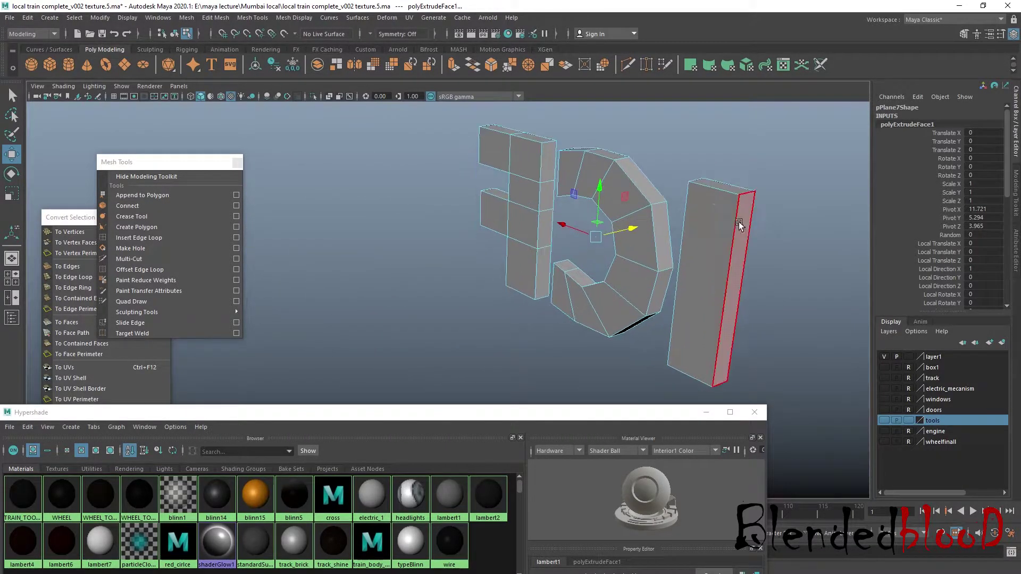
# Step: Delete the back faces of all three extruded letters and check the mesh in smooth preview
pyautogui.click(716, 250)
pyautogui.click(570, 169)
pyautogui.keyDown('shift'); pyautogui.click(604, 205); pyautogui.keyUp('shift')
pyautogui.keyDown('shift'); pyautogui.click(616, 228); pyautogui.keyUp('shift')
pyautogui.keyDown('shift'); pyautogui.click(621, 290); pyautogui.keyUp('shift')
pyautogui.keyDown('shift'); pyautogui.click(612, 305); pyautogui.keyUp('shift')
pyautogui.keyDown('shift'); pyautogui.click(585, 311); pyautogui.keyUp('shift')
pyautogui.keyDown('shift'); pyautogui.click(564, 292); pyautogui.keyUp('shift')
pyautogui.keyDown('shift'); pyautogui.click(529, 282); pyautogui.keyUp('shift')
pyautogui.keyDown('shift'); pyautogui.click(505, 222); pyautogui.keyUp('shift')
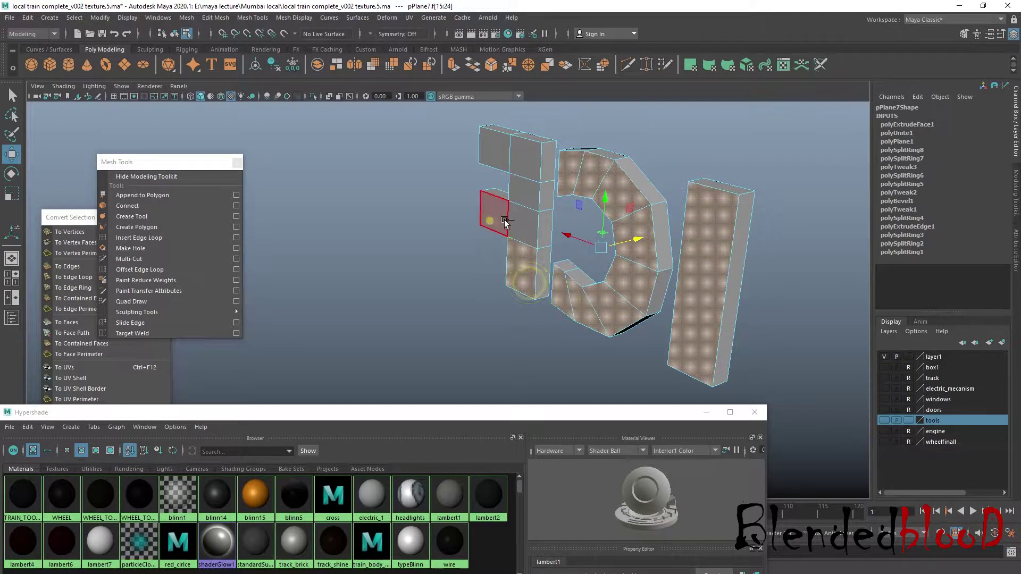
pyautogui.keyDown('shift'); pyautogui.click(525, 184); pyautogui.keyUp('shift')
pyautogui.keyDown('shift'); pyautogui.click(499, 151); pyautogui.keyUp('shift')
pyautogui.keyDown('shift'); pyautogui.click(611, 217); pyautogui.keyUp('shift')
pyautogui.moveTo(611, 218); pyautogui.dragTo(705, 177, button='right')
pyautogui.press('3')
pyautogui.keyDown('alt'); pyautogui.moveTo(720, 231); pyautogui.dragTo(663, 392); pyautogui.keyUp('alt')
pyautogui.press('1')
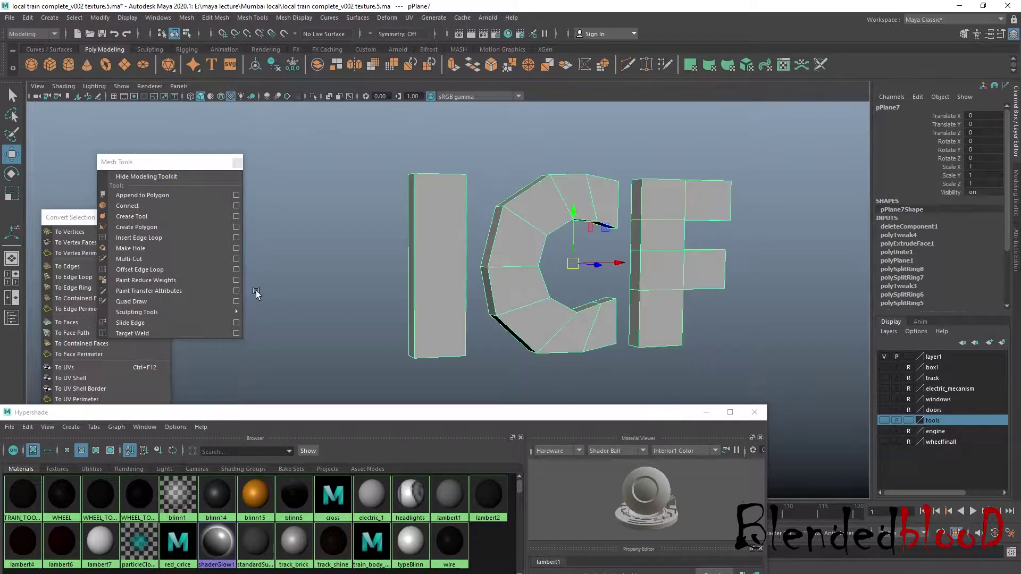
# Step: Insert edge loops close to all four sides of the I in the front view, plus one across its middle
pyautogui.click(163, 238)
pyautogui.press('space')
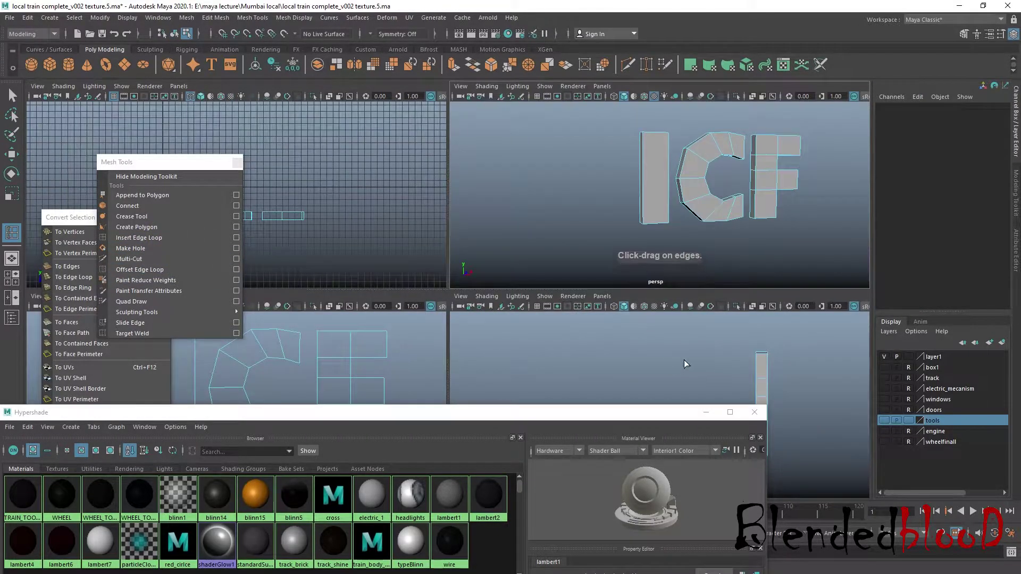
pyautogui.press('space')
pyautogui.click(343, 152)
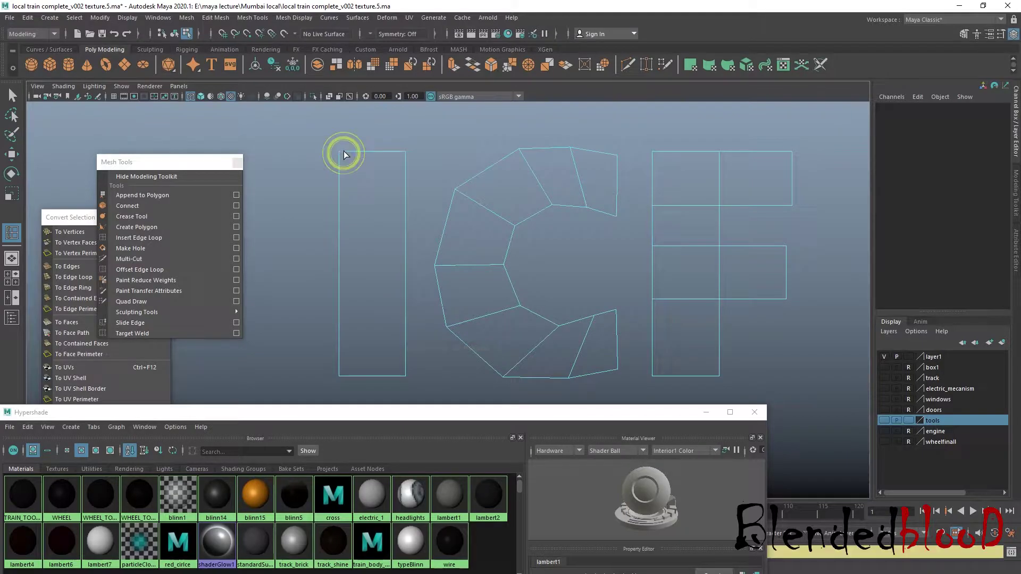
pyautogui.click(401, 149)
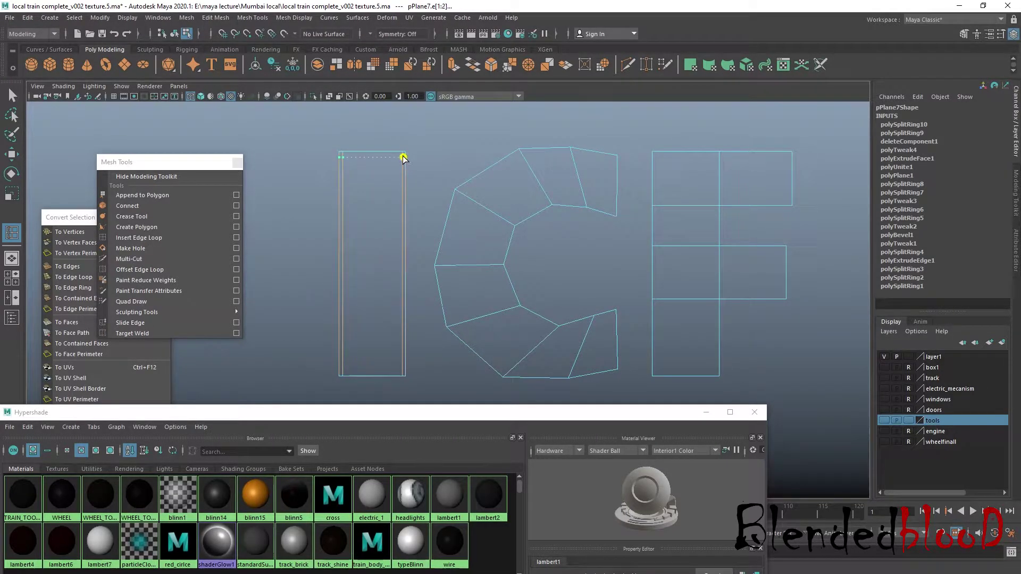
pyautogui.click(403, 156)
pyautogui.click(402, 371)
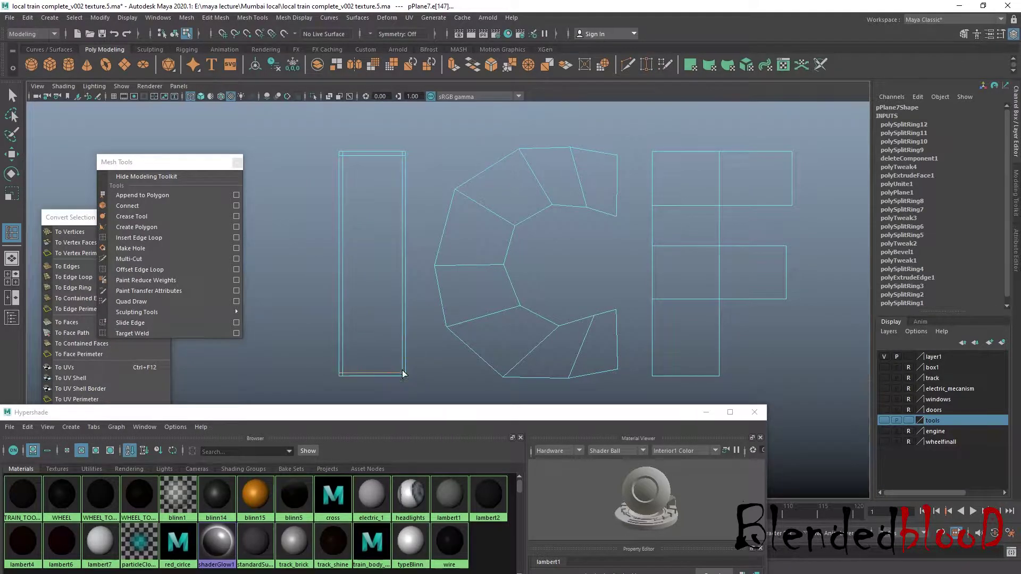
pyautogui.click(401, 261)
# Step: Insert edge loops along the C's inner curve, outer curve and centerline, and close to its open ends
pyautogui.click(616, 207)
pyautogui.click(615, 162)
pyautogui.click(609, 183)
pyautogui.moveTo(614, 315); pyautogui.dragTo(720, 255)
# Step: Insert edge loops close to the F's outer edges, along both arms and on each side of the stem-arm junction
pyautogui.click(722, 298)
pyautogui.click(718, 202)
pyautogui.click(716, 160)
pyautogui.click(710, 156)
pyautogui.click(724, 155)
pyautogui.click(728, 247)
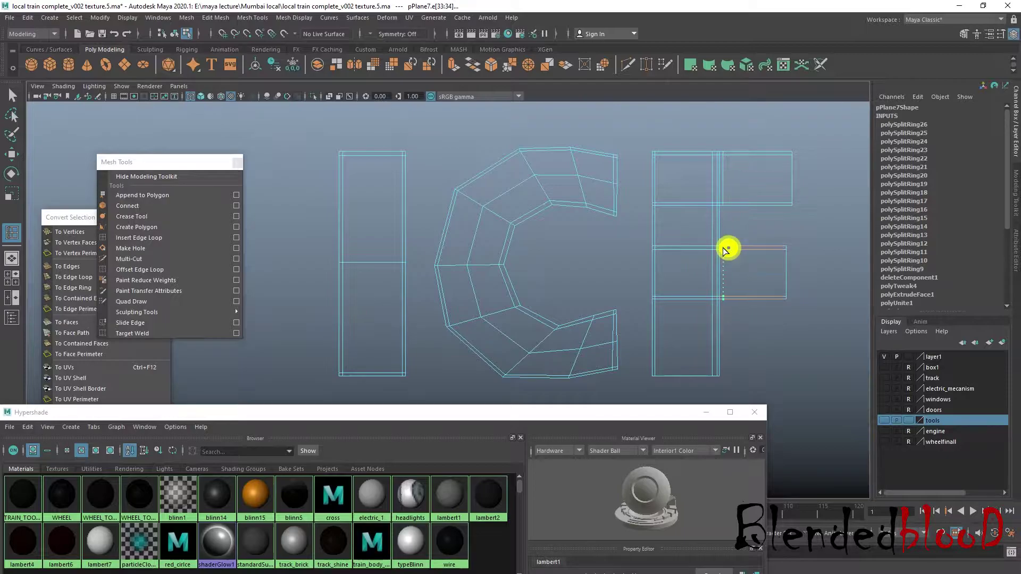
pyautogui.click(779, 249)
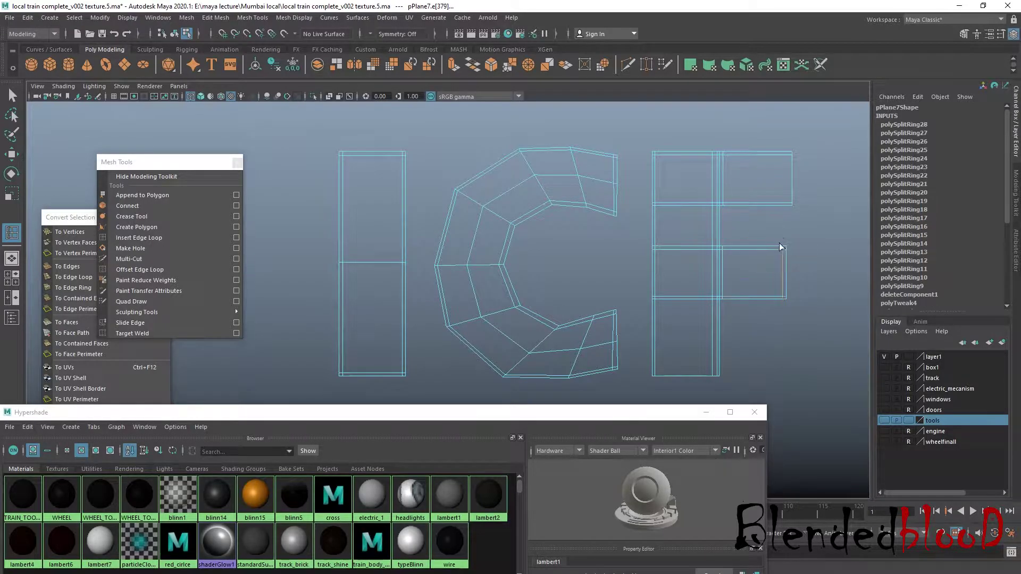
pyautogui.click(784, 202)
# Step: Insert an edge loop around the I, C and F close to their front faces, using the top view
pyautogui.press('space')
pyautogui.press('space')
pyautogui.keyDown('alt'); pyautogui.moveTo(752, 232); pyautogui.dragTo(573, 286); pyautogui.keyUp('alt')
pyautogui.keyDown('alt'); pyautogui.moveTo(574, 286); pyautogui.dragTo(702, 237, button='middle'); pyautogui.keyUp('alt')
pyautogui.press('space')
pyautogui.press('space')
pyautogui.scroll(4, 364, 219)
pyautogui.keyDown('alt'); pyautogui.moveTo(345, 372); pyautogui.dragTo(405, 267, button='middle'); pyautogui.keyUp('alt')
pyautogui.scroll(3, 404, 267)
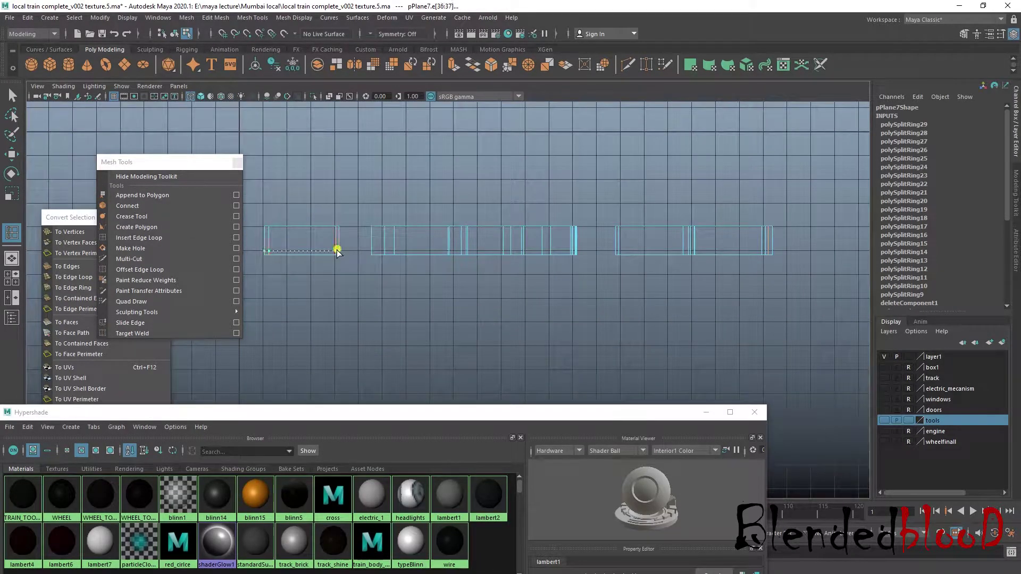
pyautogui.click(383, 251)
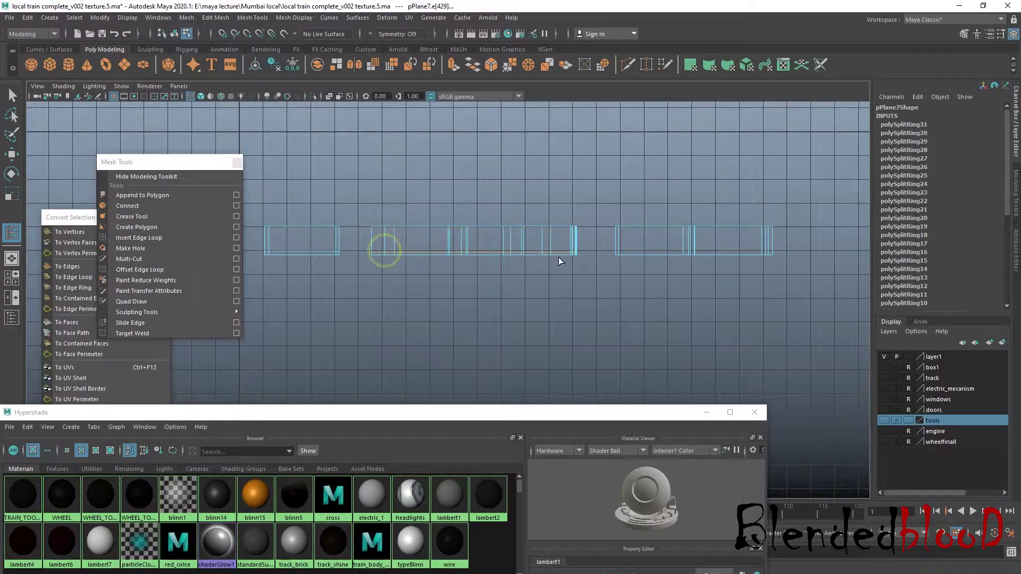
pyautogui.click(616, 249)
# Step: Smooth-preview the lettering in the perspective view, return to object selection and deselect the mesh
pyautogui.press('space')
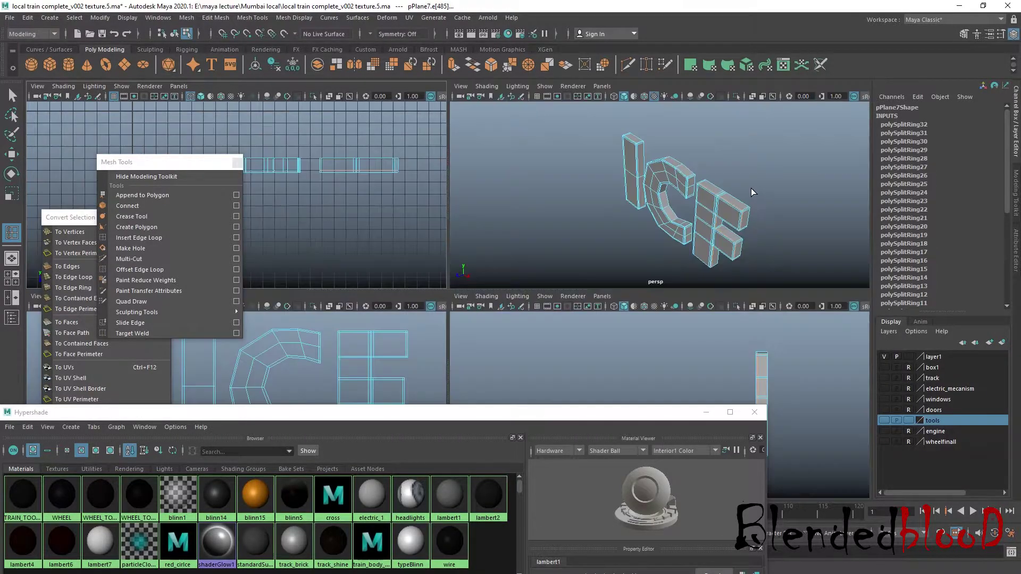
pyautogui.press('space')
pyautogui.keyDown('alt'); pyautogui.moveTo(631, 280); pyautogui.dragTo(682, 275); pyautogui.keyUp('alt')
pyautogui.press('w')
pyautogui.press('3')
pyautogui.moveTo(673, 227); pyautogui.dragTo(718, 207, button='right')
pyautogui.click(739, 165)
pyautogui.keyDown('alt'); pyautogui.moveTo(465, 358); pyautogui.dragTo(566, 353); pyautogui.keyUp('alt')
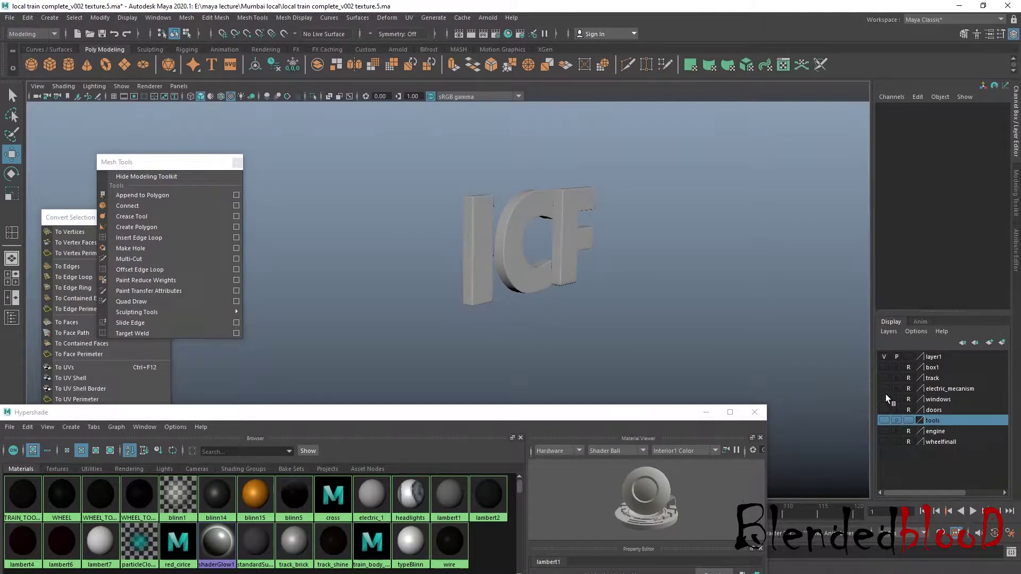
# Step: Show the engine, doors, windows, electric_mecanism, track, box1 and wheelfinall layers
pyautogui.click(885, 431)
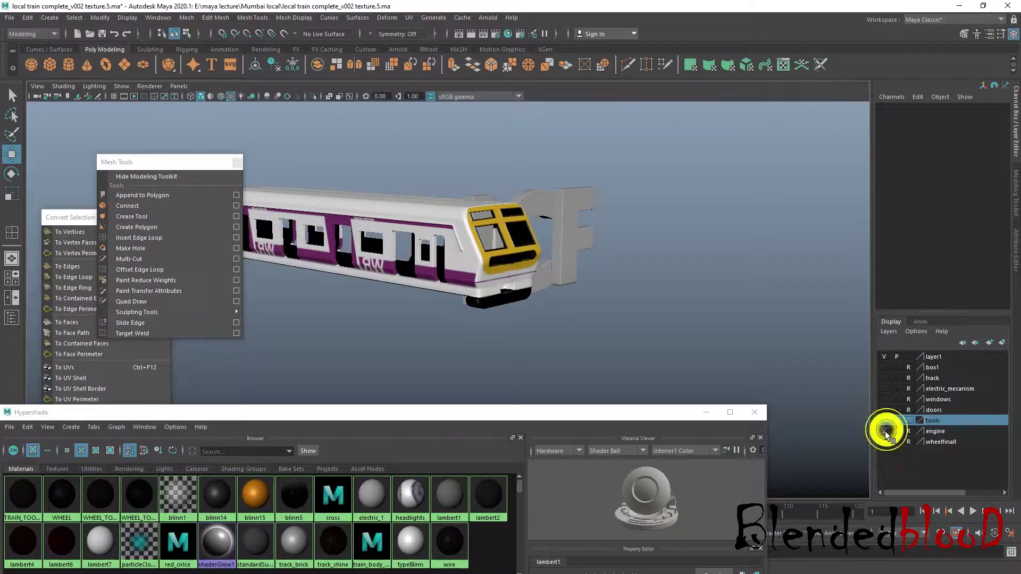
pyautogui.click(883, 410)
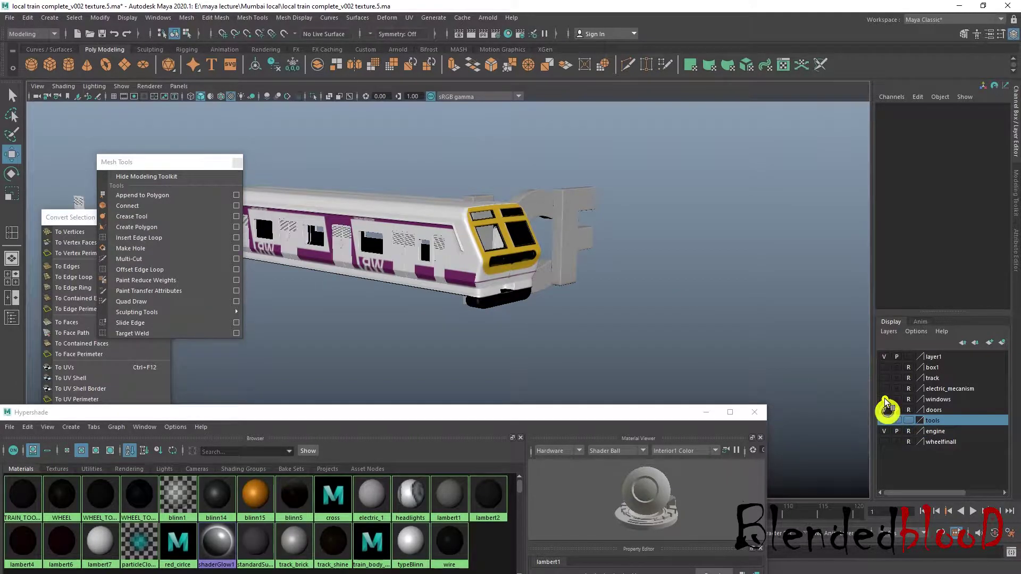
pyautogui.click(884, 399)
pyautogui.click(884, 388)
pyautogui.click(885, 378)
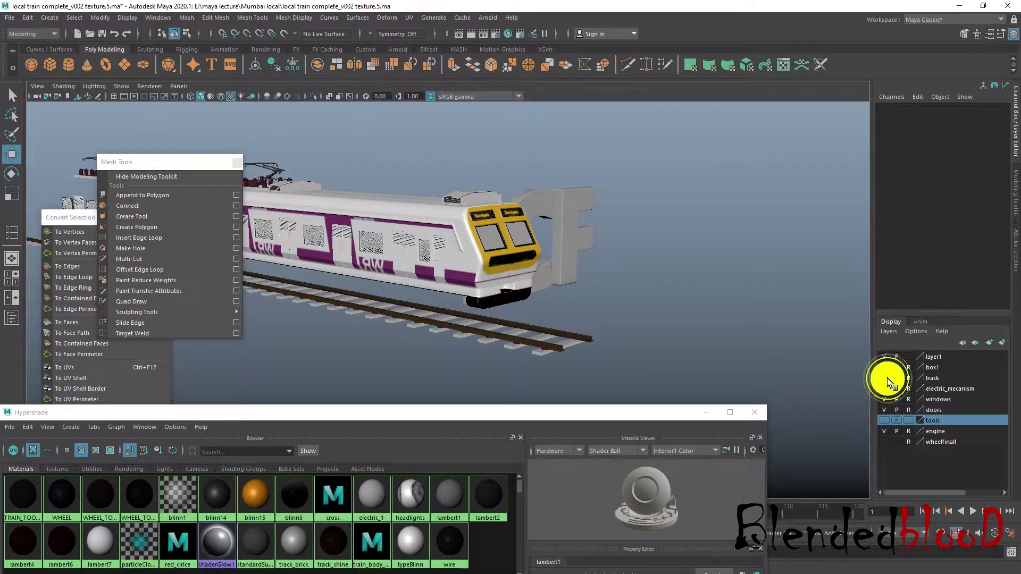
pyautogui.click(884, 367)
pyautogui.click(884, 441)
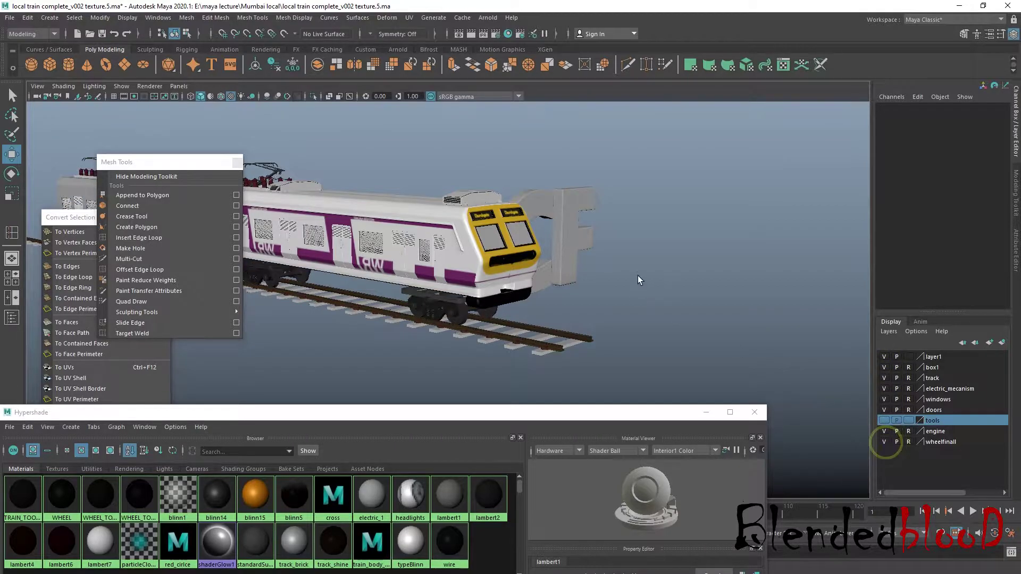
# Step: Select the ICF lettering mesh and assign the blinn15 material to it
pyautogui.scroll(3, 638, 266)
pyautogui.click(636, 229)
pyautogui.keyDown('alt'); pyautogui.moveTo(636, 230); pyautogui.dragTo(516, 309); pyautogui.keyUp('alt')
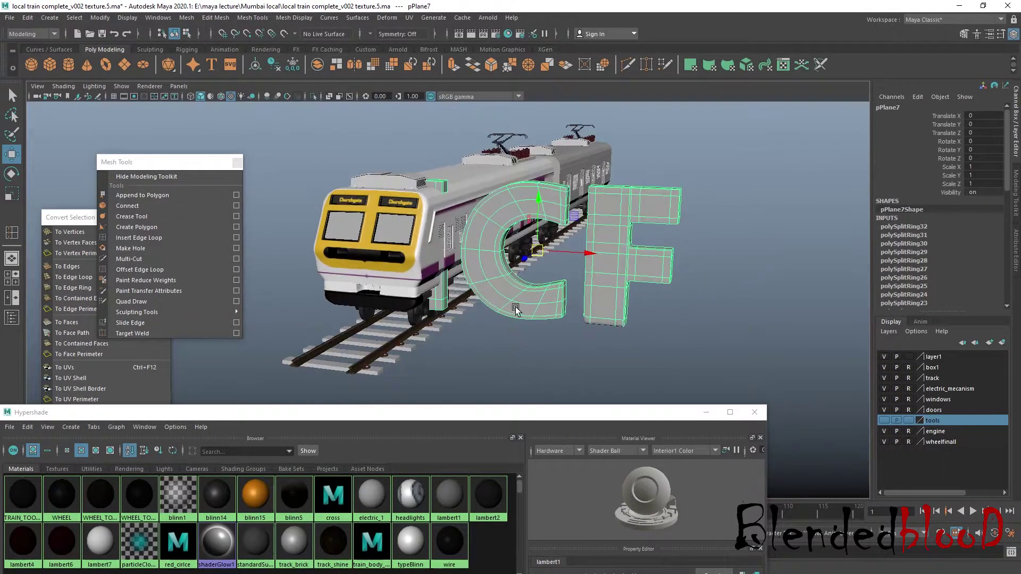
pyautogui.moveTo(256, 495); pyautogui.dragTo(255, 399, button='right')
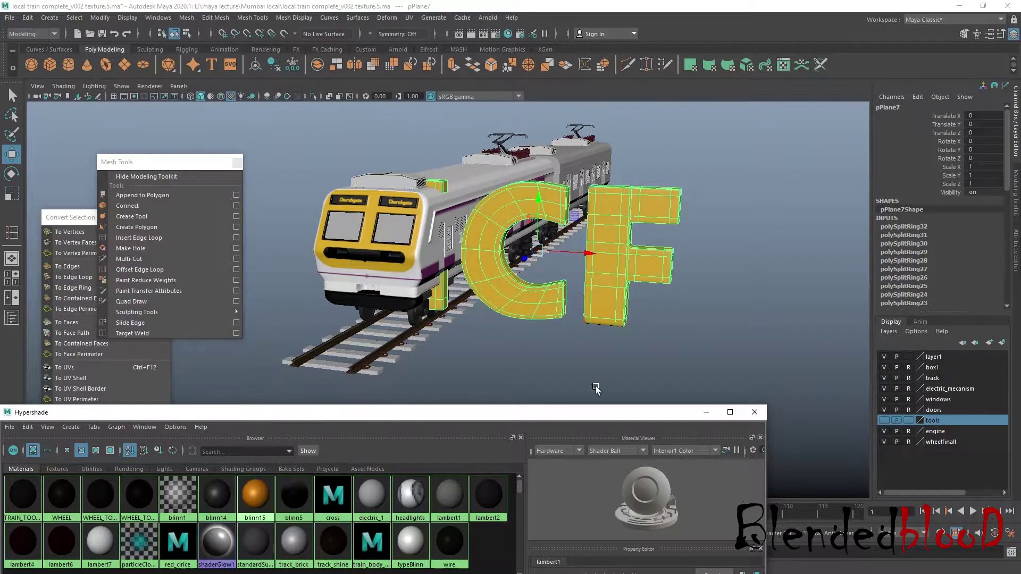
# Step: Using the front view, move the ICF lettering sideways behind the train's front to about Translate X -12.114, with textured shading on
pyautogui.press('space')
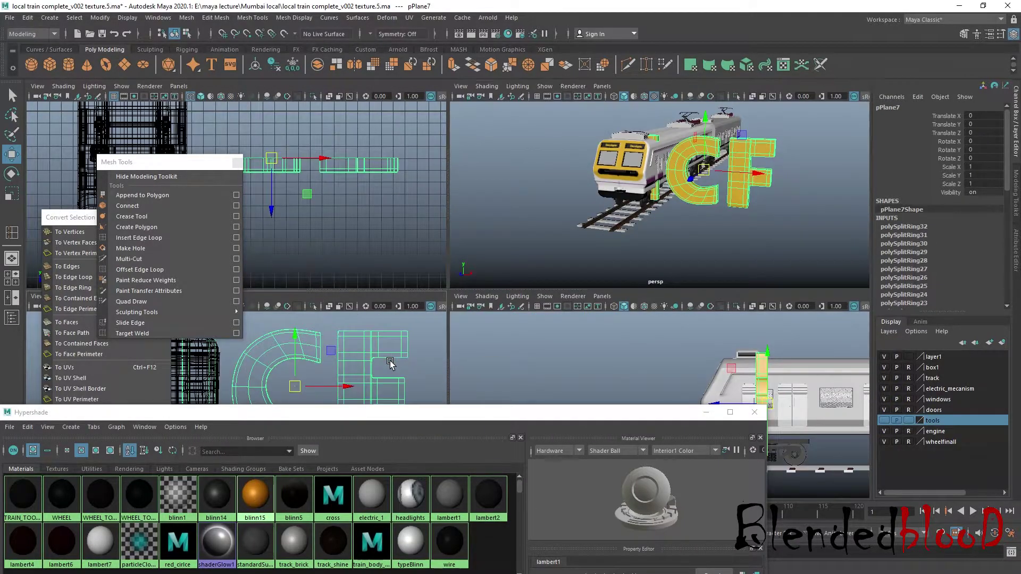
pyautogui.press('space')
pyautogui.moveTo(503, 283); pyautogui.dragTo(391, 287)
pyautogui.scroll(5, 391, 287)
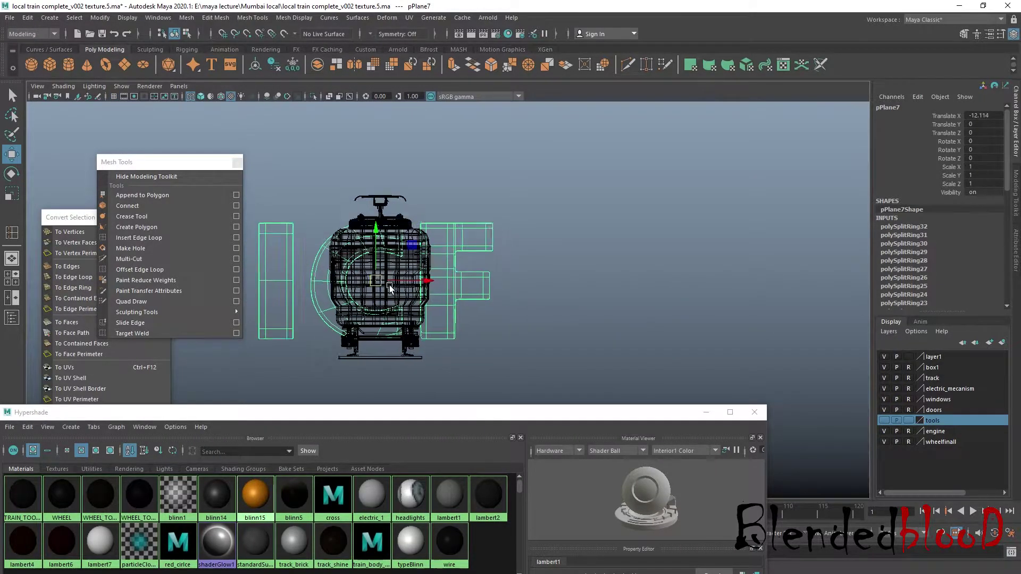
pyautogui.press('6')
pyautogui.keyDown('alt'); pyautogui.moveTo(433, 292); pyautogui.dragTo(575, 287, button='middle'); pyautogui.keyUp('alt')
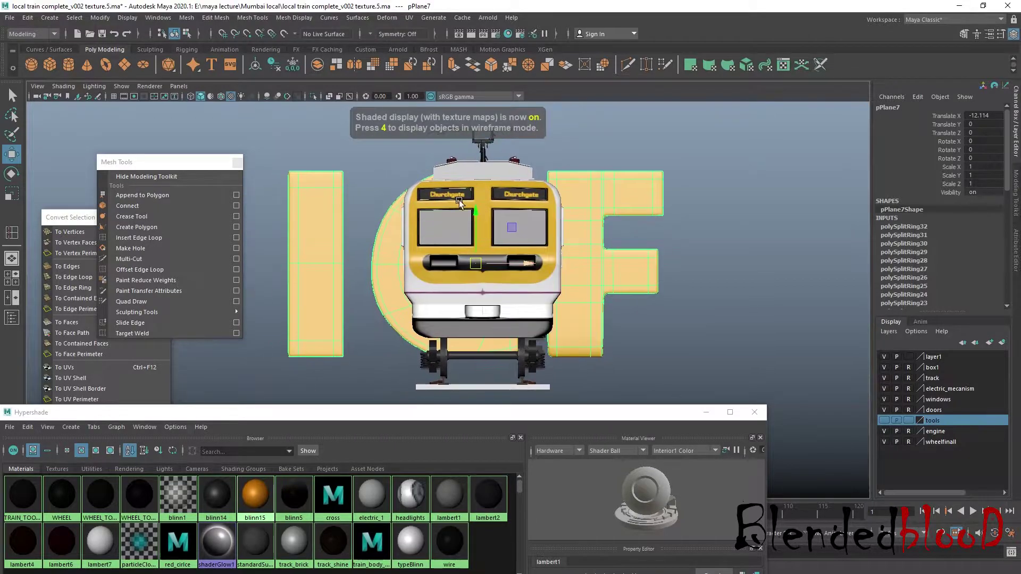
# Step: Move the ICF lettering forward along the track to the train's nose, to about Translate Z 7.296
pyautogui.press('space')
pyautogui.press('space')
pyautogui.keyDown('alt'); pyautogui.moveTo(324, 191); pyautogui.dragTo(377, 236, button='middle'); pyautogui.keyUp('alt')
pyautogui.moveTo(318, 306); pyautogui.dragTo(326, 407)
# Step: Scale the ICF lettering down uniformly to about 0.119 in the front view
pyautogui.press('space')
pyautogui.press('space')
pyautogui.scroll(2, 470, 327)
pyautogui.press('r')
pyautogui.moveTo(483, 254); pyautogui.dragTo(262, 223)
pyautogui.scroll(4, 452, 251)
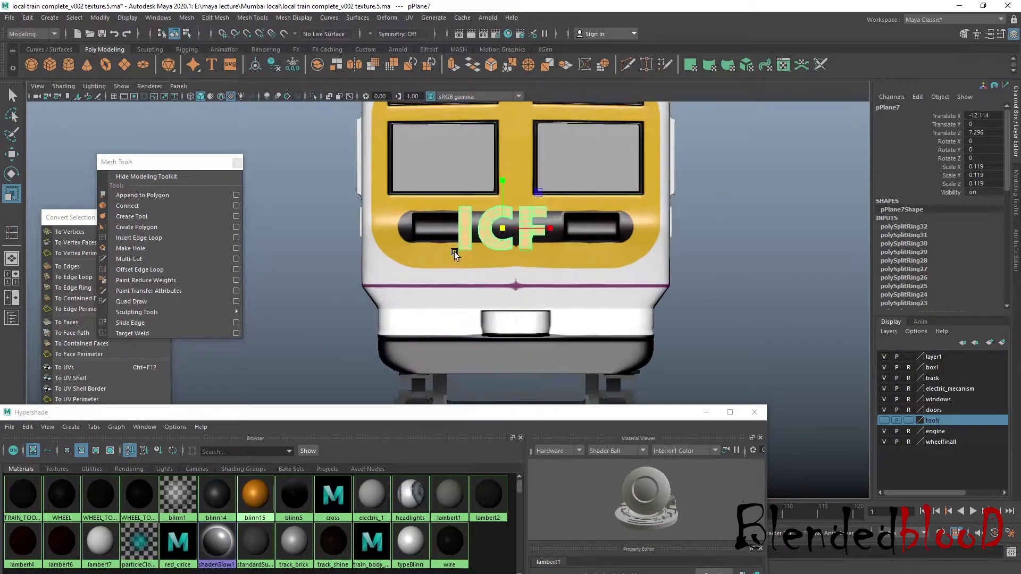
# Step: Scale the ICF lettering to about 0.086 and centre it between the headlights at about Translate X -11.699, Y -0.215
pyautogui.scroll(-3, 470, 318)
pyautogui.moveTo(476, 251); pyautogui.dragTo(537, 301)
pyautogui.press('w')
pyautogui.scroll(1, 516, 276)
pyautogui.press('r')
pyautogui.press('w')
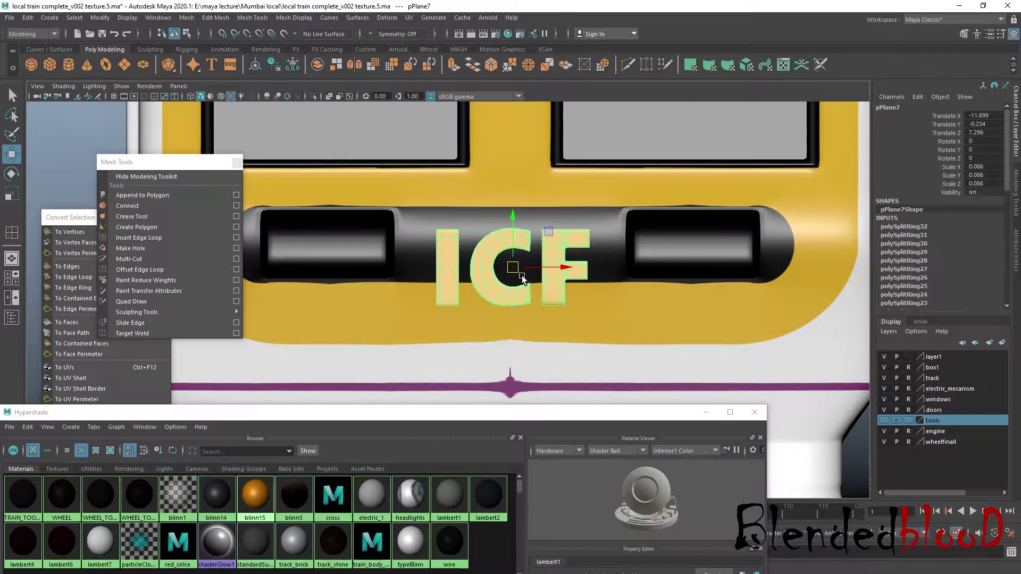
pyautogui.moveTo(513, 229); pyautogui.dragTo(516, 228)
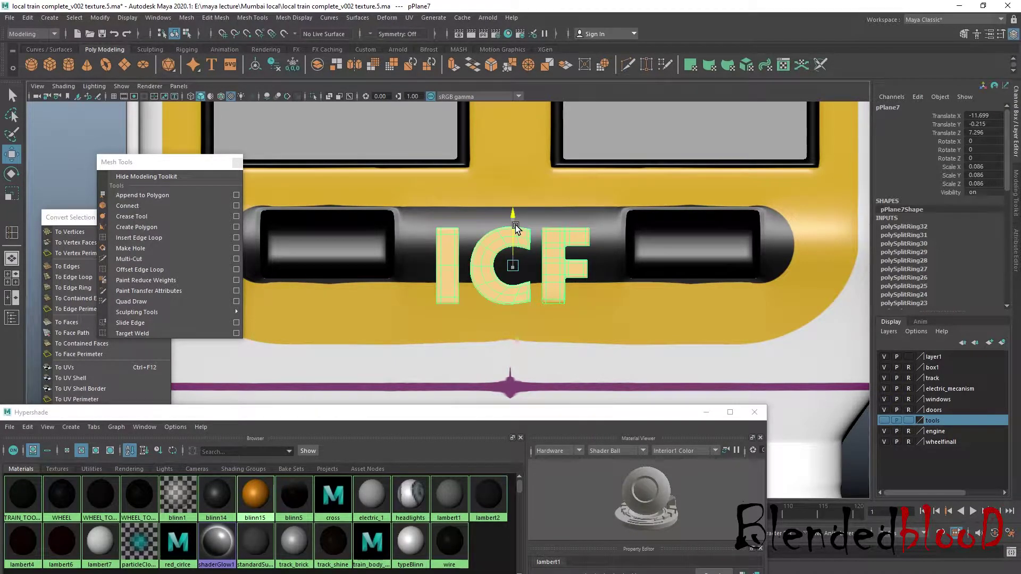
# Step: Tilt the ICF lettering to match the sloping nose and move it back against the train's front surface
pyautogui.press('space')
pyautogui.press('space')
pyautogui.press('f')
pyautogui.scroll(-6, 487, 275)
pyautogui.keyDown('alt'); pyautogui.moveTo(520, 287); pyautogui.dragTo(578, 217); pyautogui.keyUp('alt')
pyautogui.press('e')
pyautogui.press('w')
pyautogui.press('e')
pyautogui.press('w')
pyautogui.keyDown('alt'); pyautogui.moveTo(676, 234); pyautogui.dragTo(644, 275); pyautogui.keyUp('alt')
pyautogui.scroll(-5, 481, 251)
pyautogui.click(768, 297)
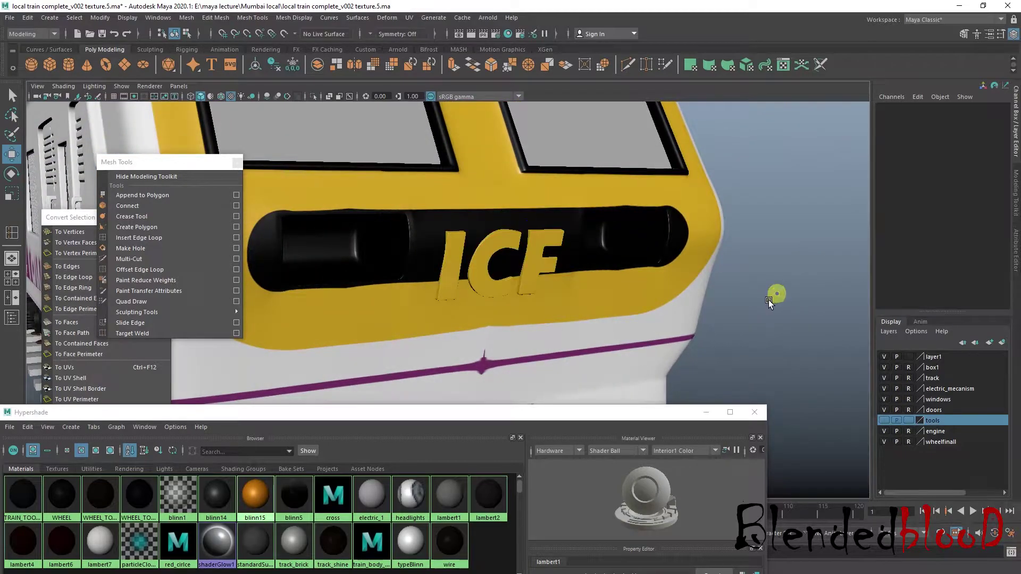
# Step: Refine the lettering's fit on the nose to Translate Z 6.822 and Rotate 17.231, 0.781, -0.267, then deselect it
pyautogui.scroll(-6, 755, 319)
pyautogui.keyDown('alt'); pyautogui.moveTo(749, 327); pyautogui.dragTo(477, 298); pyautogui.keyUp('alt')
pyautogui.scroll(6, 480, 320)
pyautogui.click(493, 298)
pyautogui.scroll(4, 493, 299)
pyautogui.scroll(3, 477, 298)
pyautogui.moveTo(438, 264); pyautogui.dragTo(472, 272)
pyautogui.press('e')
pyautogui.click(471, 274)
pyautogui.keyDown('alt'); pyautogui.moveTo(472, 272); pyautogui.dragTo(576, 246); pyautogui.keyUp('alt')
pyautogui.click(545, 259)
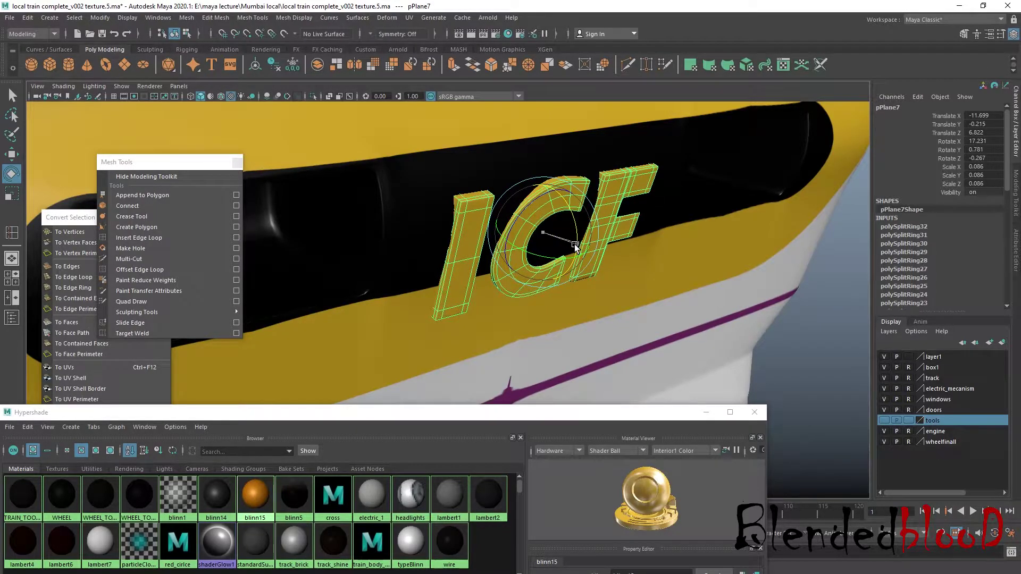
pyautogui.press('w')
pyautogui.click(831, 347)
pyautogui.keyDown('alt'); pyautogui.moveTo(832, 348); pyautogui.dragTo(760, 334, button='right'); pyautogui.keyUp('alt')
pyautogui.keyDown('alt'); pyautogui.moveTo(761, 333); pyautogui.dragTo(563, 272); pyautogui.keyUp('alt')
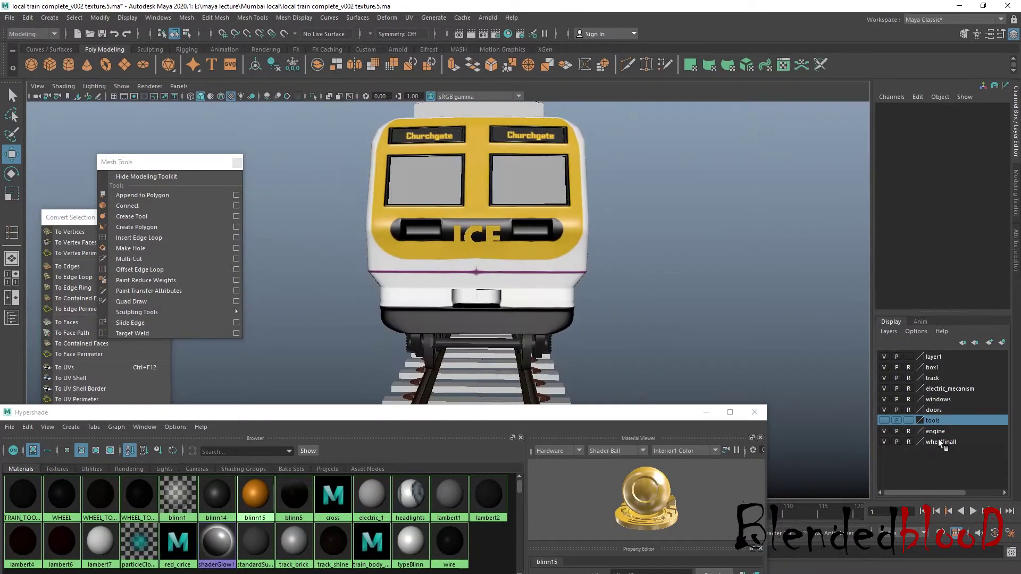
# Step: Show the tools layer and move the four-red-dots plate sideways until it sits against the red cross plate
pyautogui.click(883, 420)
pyautogui.keyDown('alt'); pyautogui.moveTo(884, 420); pyautogui.dragTo(564, 239); pyautogui.keyUp('alt')
pyautogui.keyDown('alt'); pyautogui.moveTo(563, 239); pyautogui.dragTo(549, 227, button='right'); pyautogui.keyUp('alt')
pyautogui.keyDown('alt'); pyautogui.moveTo(549, 228); pyautogui.dragTo(460, 260); pyautogui.keyUp('alt')
pyautogui.click(456, 253)
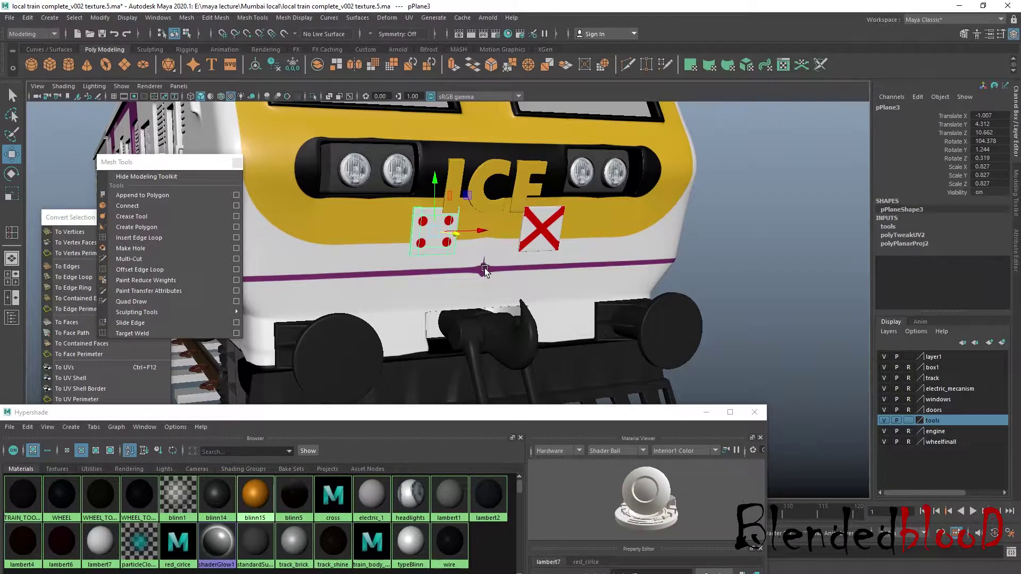
pyautogui.scroll(-3, 535, 257)
pyautogui.moveTo(535, 256)
pyautogui.keyDown('alt'); pyautogui.mouseDown()
pyautogui.moveTo(522, 261)
pyautogui.moveTo(547, 257)
pyautogui.mouseUp(); pyautogui.keyUp('alt')
pyautogui.scroll(3, 547, 272)
pyautogui.scroll(1, 548, 273)
# Step: Centre both plates beneath the ICF lettering at about Translate X 0.388 and lower them to about Translate Y 3.707
pyautogui.click(595, 239)
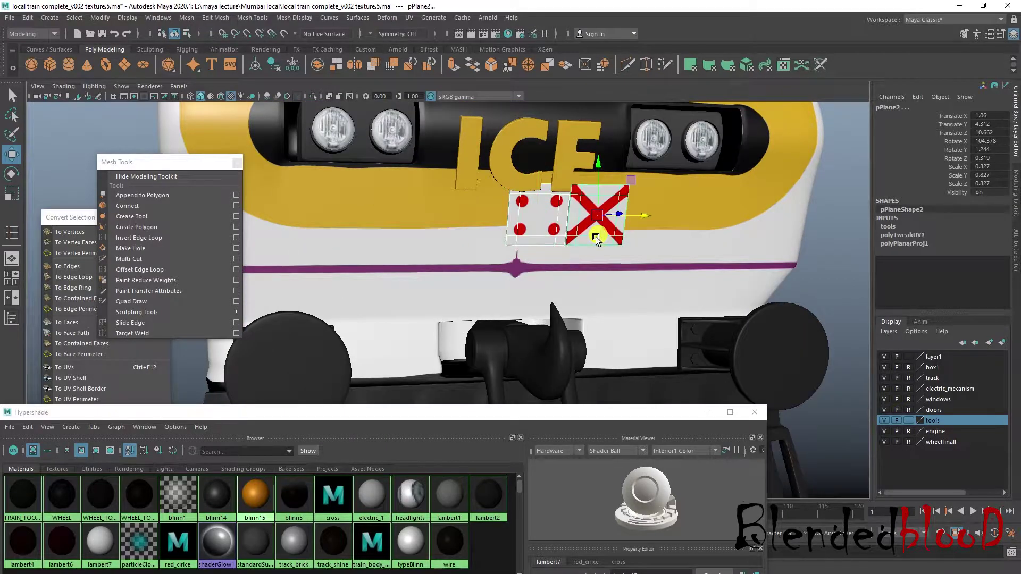
pyautogui.moveTo(642, 215); pyautogui.dragTo(602, 229)
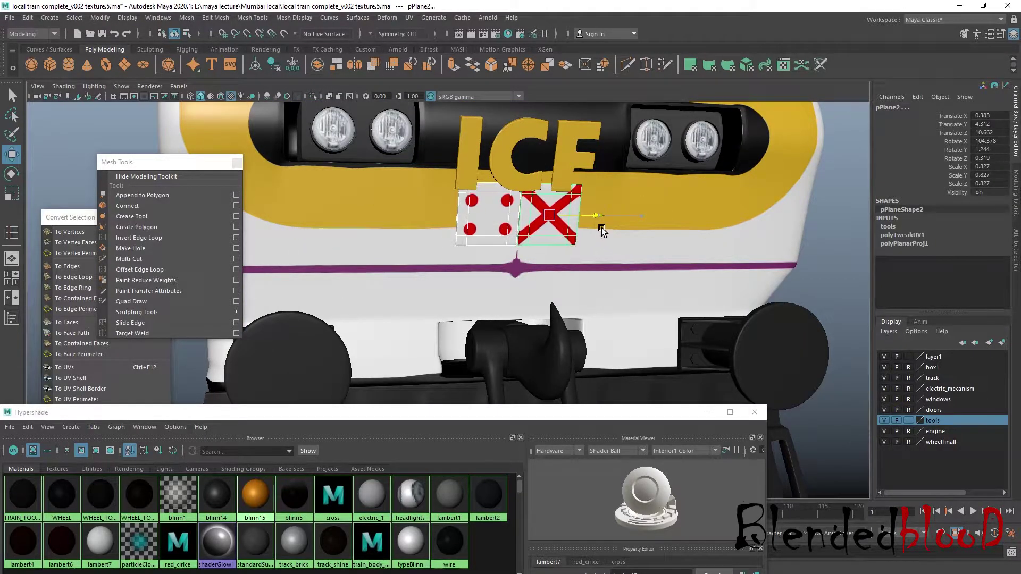
pyautogui.press('space')
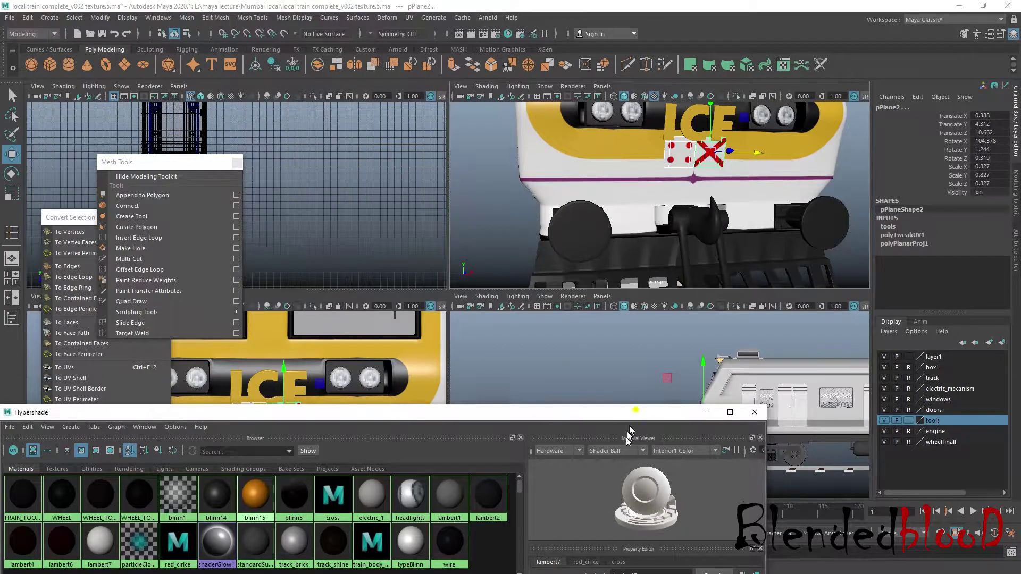
pyautogui.doubleClick(634, 413)
pyautogui.press('space')
pyautogui.scroll(4, 585, 351)
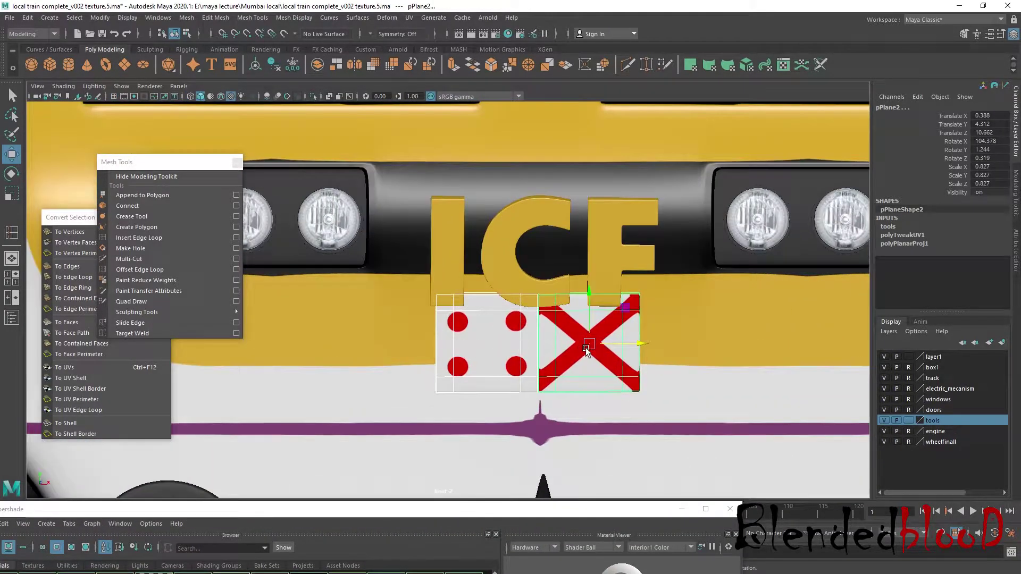
pyautogui.moveTo(571, 217); pyautogui.dragTo(573, 294)
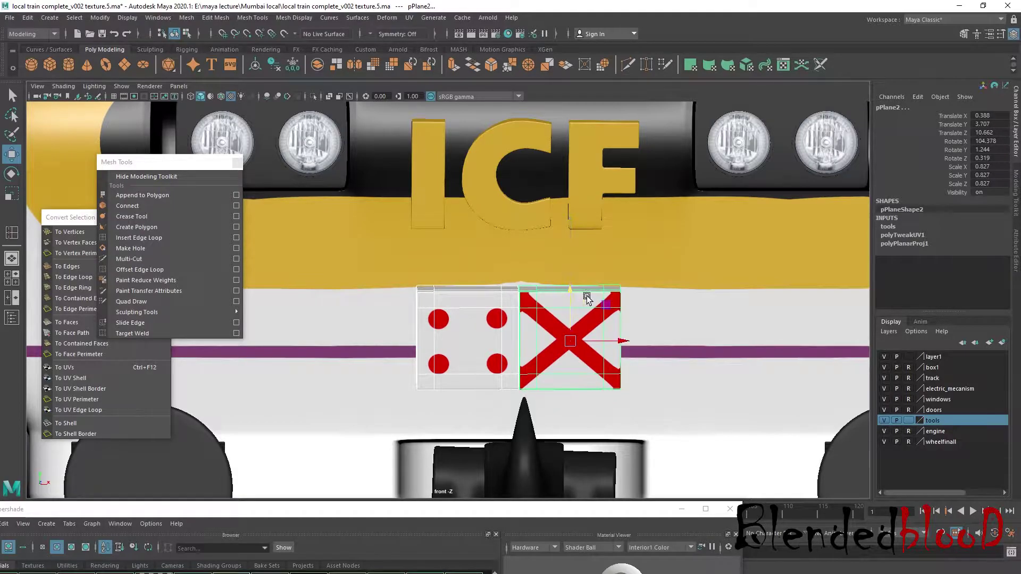
# Step: Using the side view, push both plates back against the train's front at about Translate Z 10.522 and deselect them
pyautogui.press('space')
pyautogui.press('space')
pyautogui.scroll(3, 537, 333)
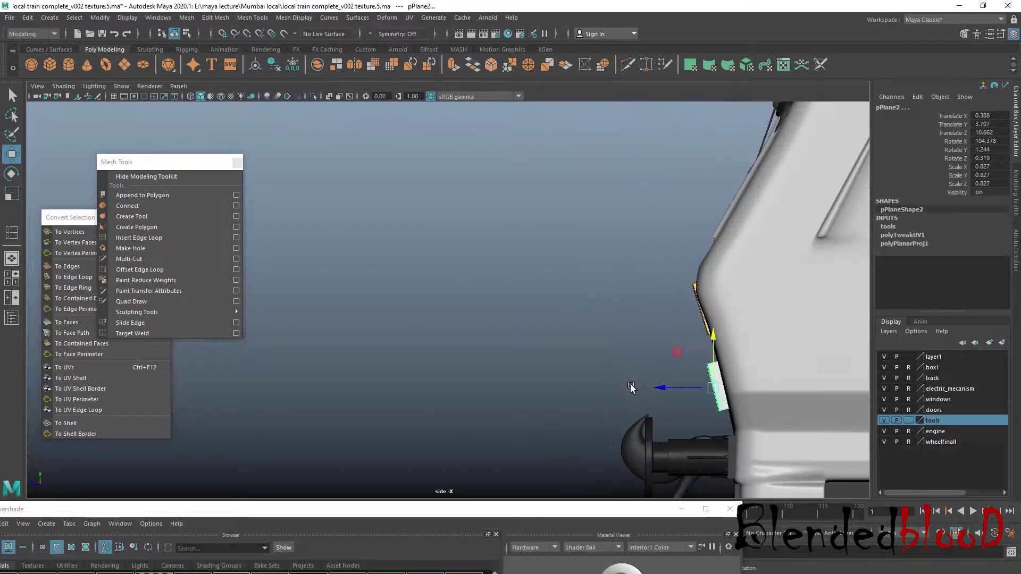
pyautogui.scroll(2, 537, 334)
pyautogui.moveTo(588, 359); pyautogui.dragTo(603, 360)
pyautogui.press('space')
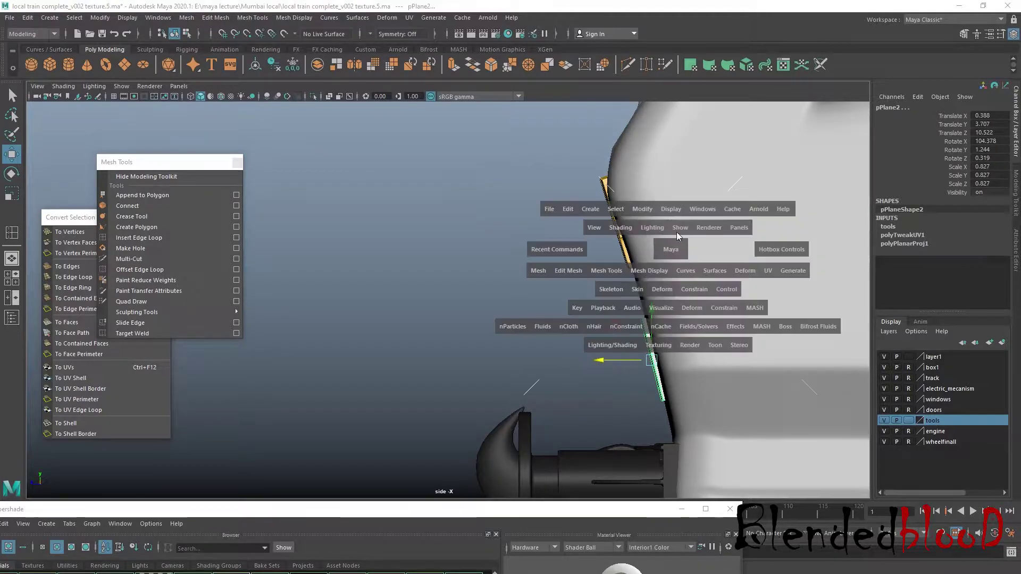
pyautogui.press('space')
pyautogui.click(799, 296)
# Step: Examine the lettering, plates and overall train from several angles in the perspective view
pyautogui.keyDown('alt'); pyautogui.moveTo(799, 297); pyautogui.dragTo(738, 313, button='right'); pyautogui.keyUp('alt')
pyautogui.keyDown('alt'); pyautogui.moveTo(739, 311); pyautogui.dragTo(672, 298); pyautogui.keyUp('alt')
pyautogui.scroll(3, 740, 301)
pyautogui.scroll(-4, 739, 300)
pyautogui.keyDown('alt'); pyautogui.moveTo(671, 315); pyautogui.dragTo(661, 346, button='middle'); pyautogui.keyUp('alt')
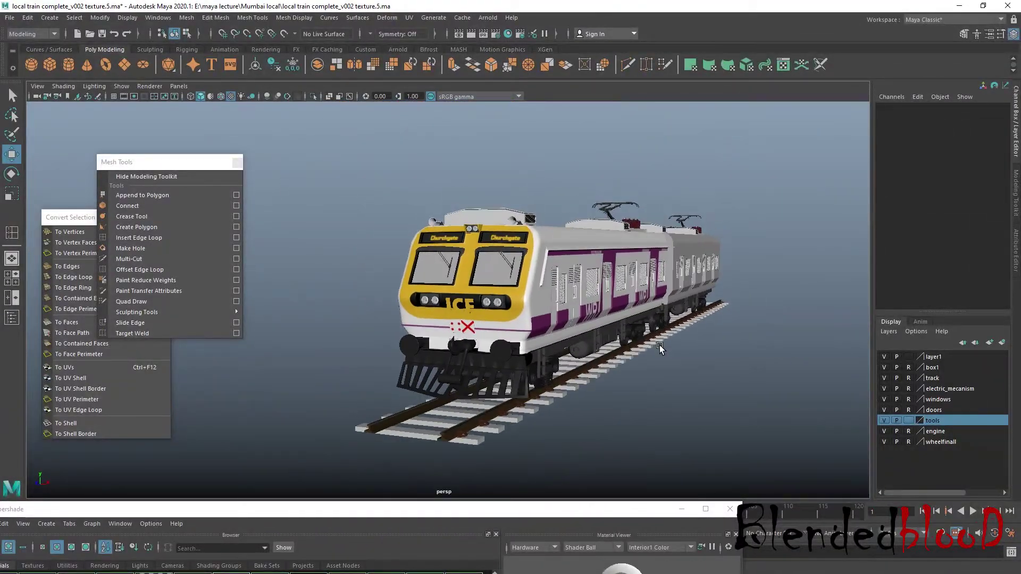
pyautogui.scroll(4, 661, 347)
pyautogui.scroll(-3, 659, 346)
pyautogui.keyDown('alt'); pyautogui.moveTo(684, 351); pyautogui.dragTo(643, 351); pyautogui.keyUp('alt')
pyautogui.keyDown('alt'); pyautogui.moveTo(481, 370); pyautogui.dragTo(541, 353); pyautogui.keyUp('alt')
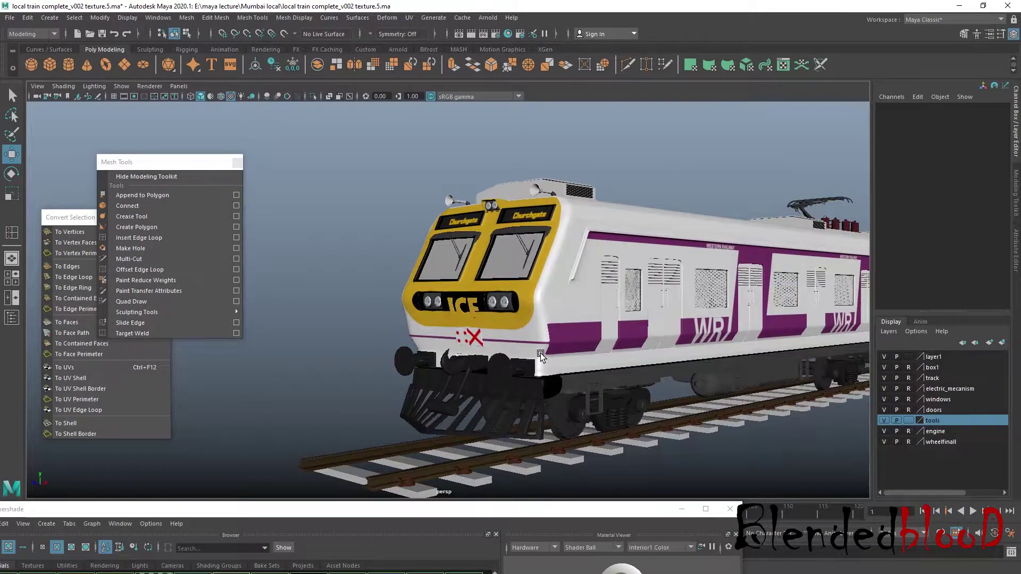
pyautogui.scroll(-2, 540, 353)
pyautogui.keyDown('alt'); pyautogui.moveTo(605, 372); pyautogui.dragTo(615, 381); pyautogui.keyUp('alt')
pyautogui.scroll(-2, 615, 381)
pyautogui.scroll(3, 616, 381)
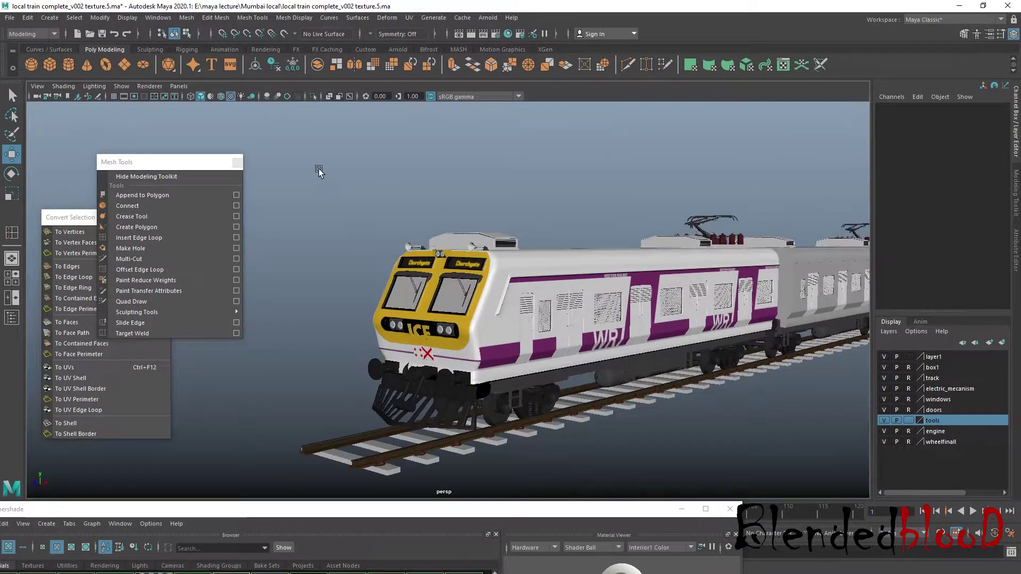
# Step: Select the train's selectable parts, including the ICF lettering, and delete their construction history
pyautogui.moveTo(320, 169); pyautogui.dragTo(679, 430)
pyautogui.click(31, 19)
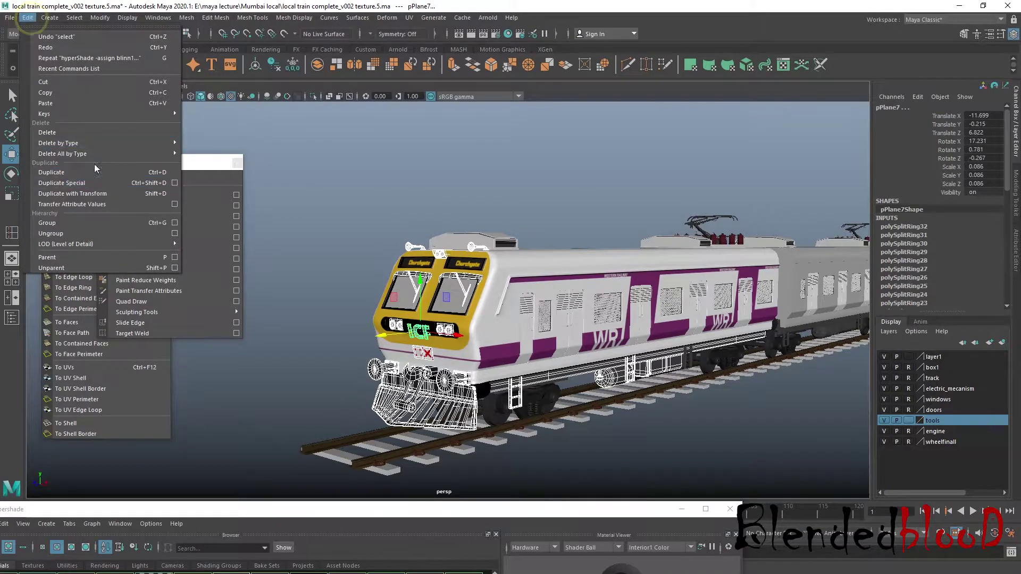
pyautogui.moveTo(79, 142)
pyautogui.click(202, 150)
# Step: Save the scene over the existing file local train complete_v002 texture.4.ma
pyautogui.click(9, 17)
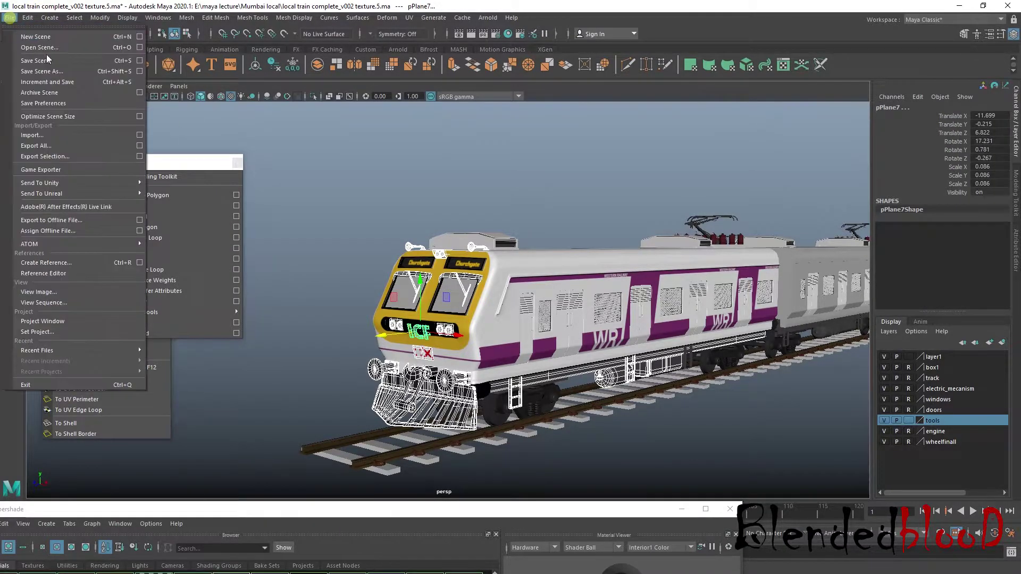
pyautogui.click(38, 66)
pyautogui.doubleClick(448, 250)
pyautogui.click(518, 280)
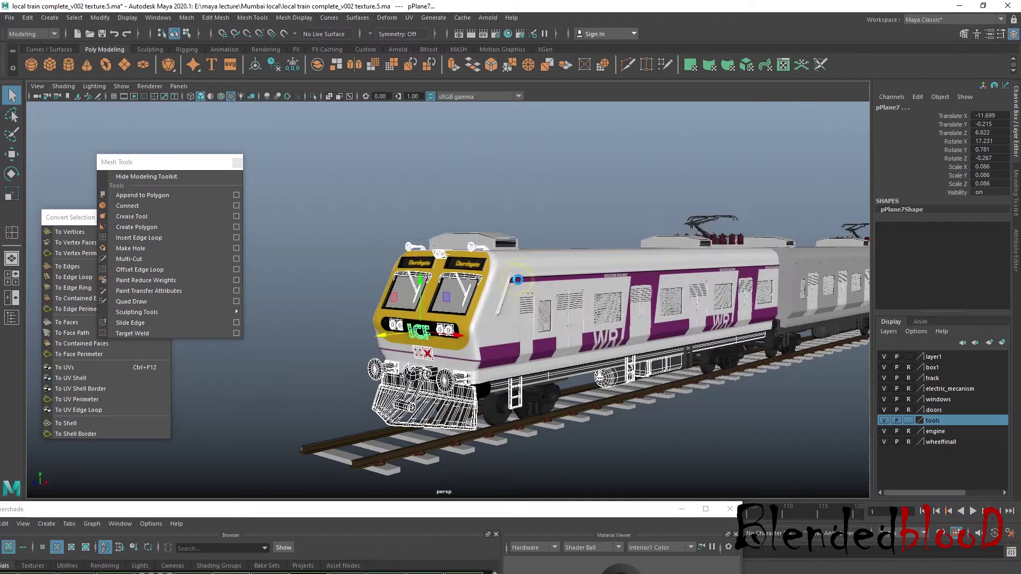
# Step: Save the scene over the existing file local train complete_v002 texture.5.ma
pyautogui.click(10, 19)
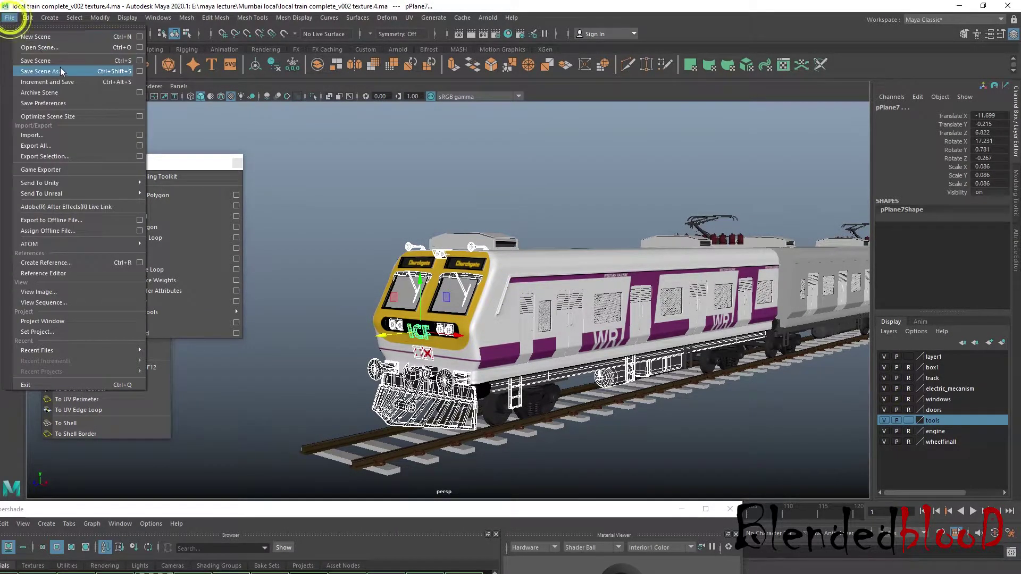
pyautogui.click(61, 71)
pyautogui.doubleClick(460, 244)
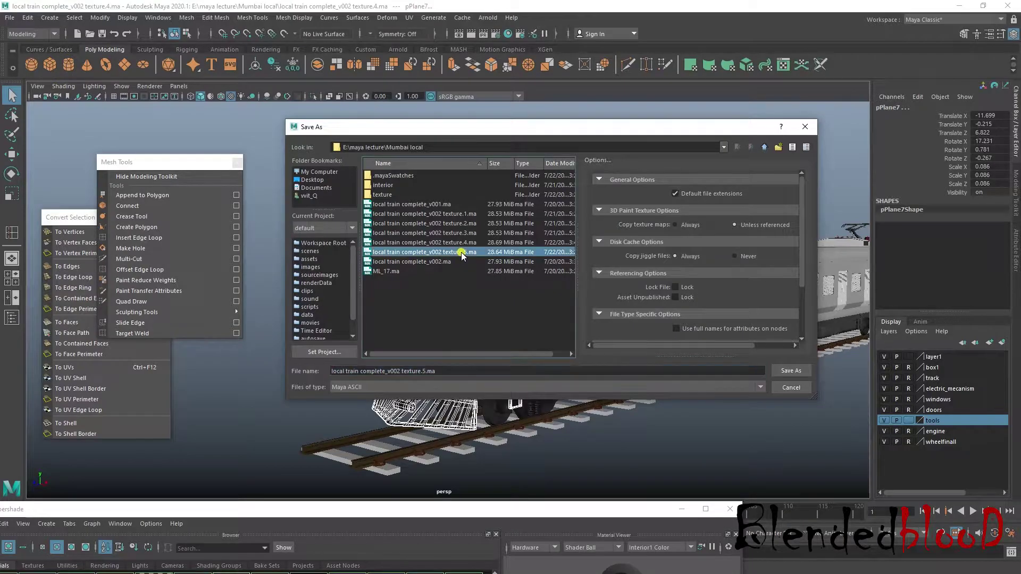
pyautogui.click(554, 260)
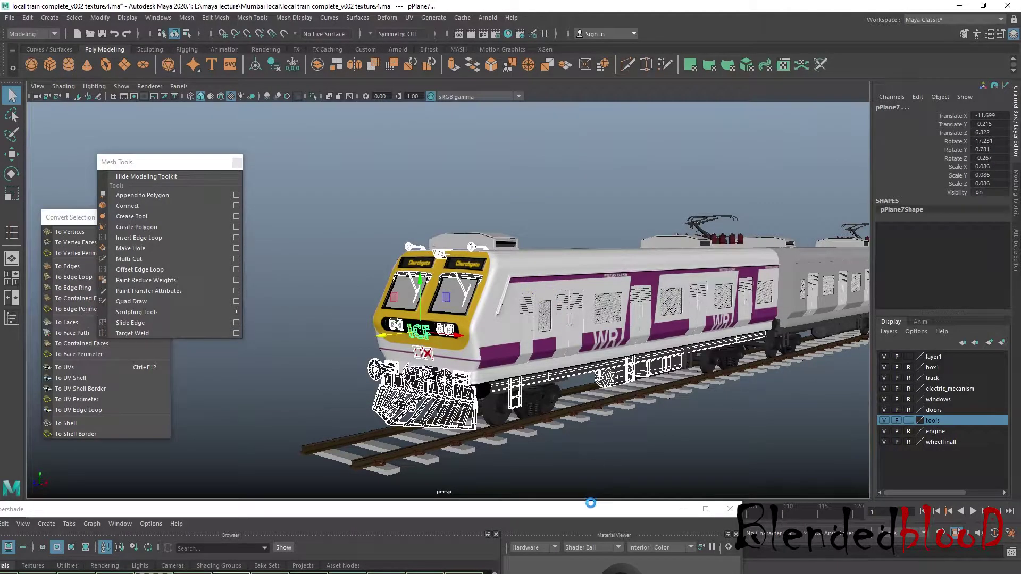
# Step: Switch to the texture folder, open the train body colour PSD in Photoshop and close the indicator document
pyautogui.moveTo(589, 513); pyautogui.dragTo(700, 178)
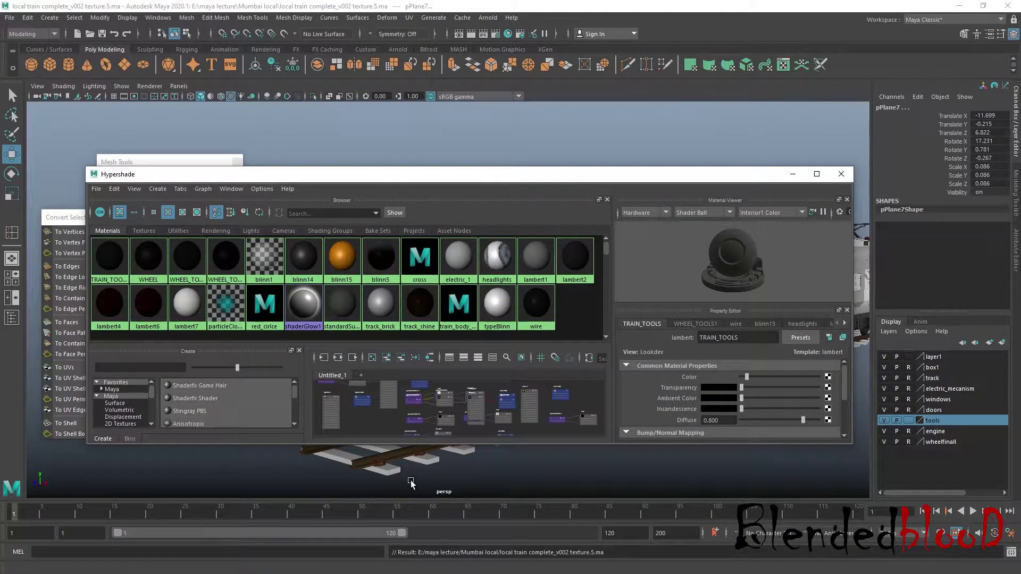
pyautogui.press('super')
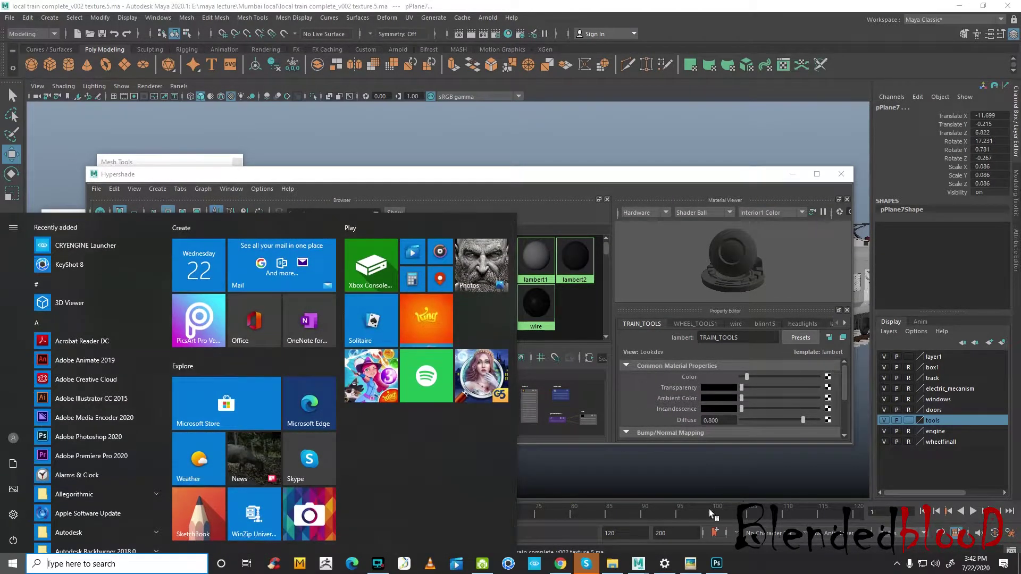
pyautogui.click(612, 563)
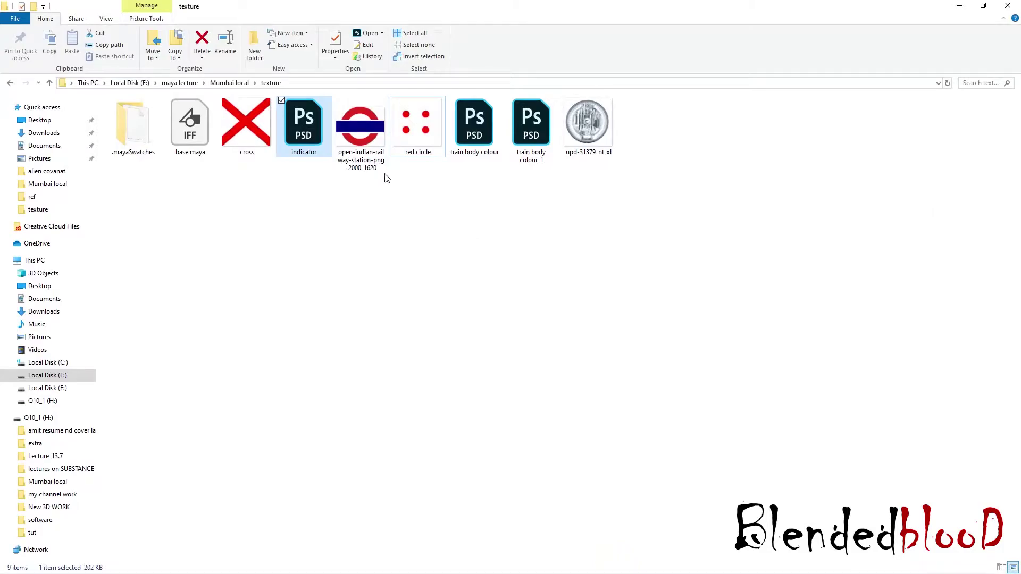
pyautogui.doubleClick(476, 137)
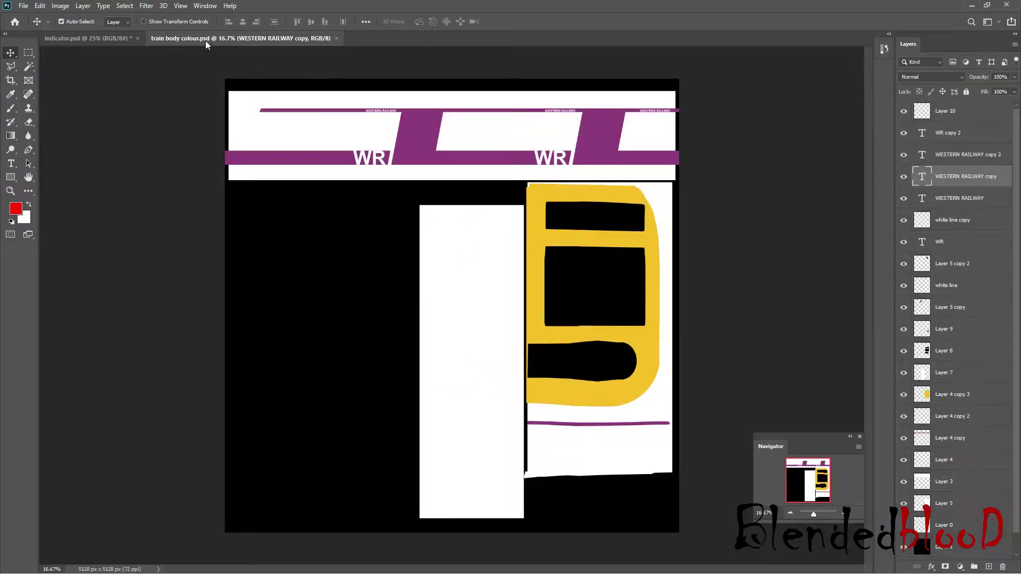
pyautogui.click(137, 38)
pyautogui.click(500, 223)
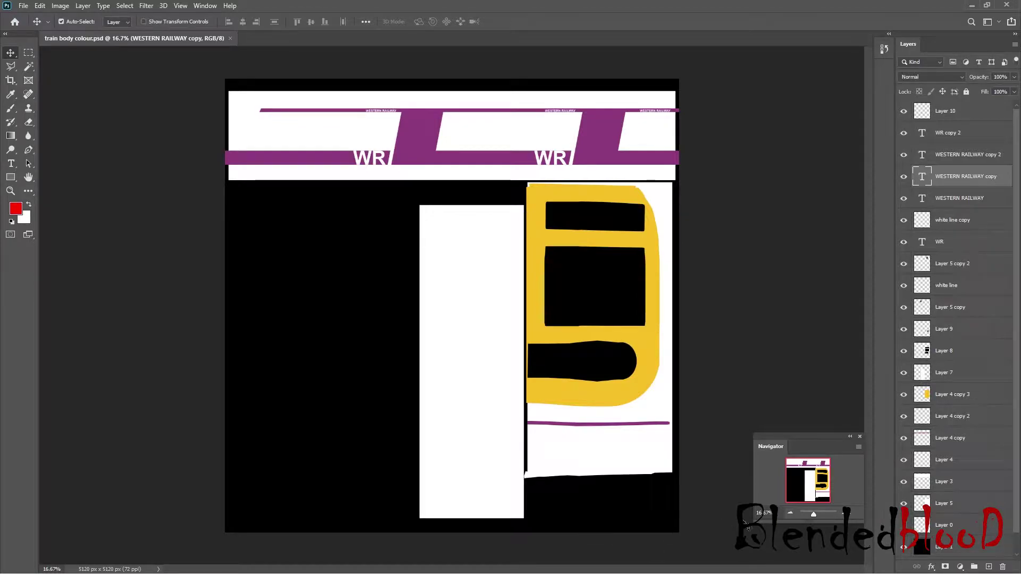
# Step: Identify the layer of the purple stripe below the yellow front panel by toggling its visibility, and duplicate it
pyautogui.click(842, 515)
pyautogui.click(842, 515)
pyautogui.moveTo(814, 483); pyautogui.dragTo(815, 490)
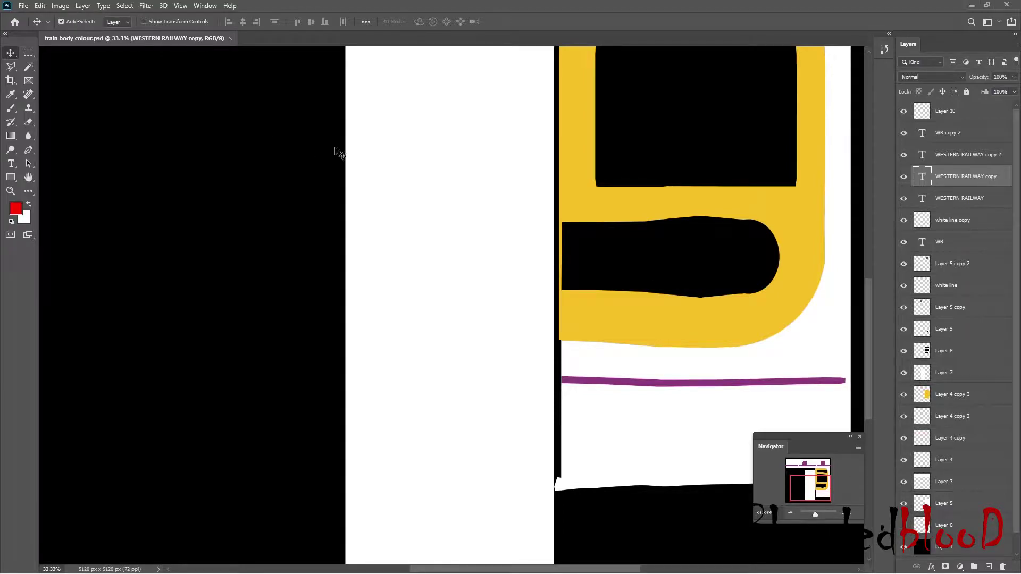
pyautogui.click(688, 382)
pyautogui.click(904, 417)
pyautogui.click(904, 417)
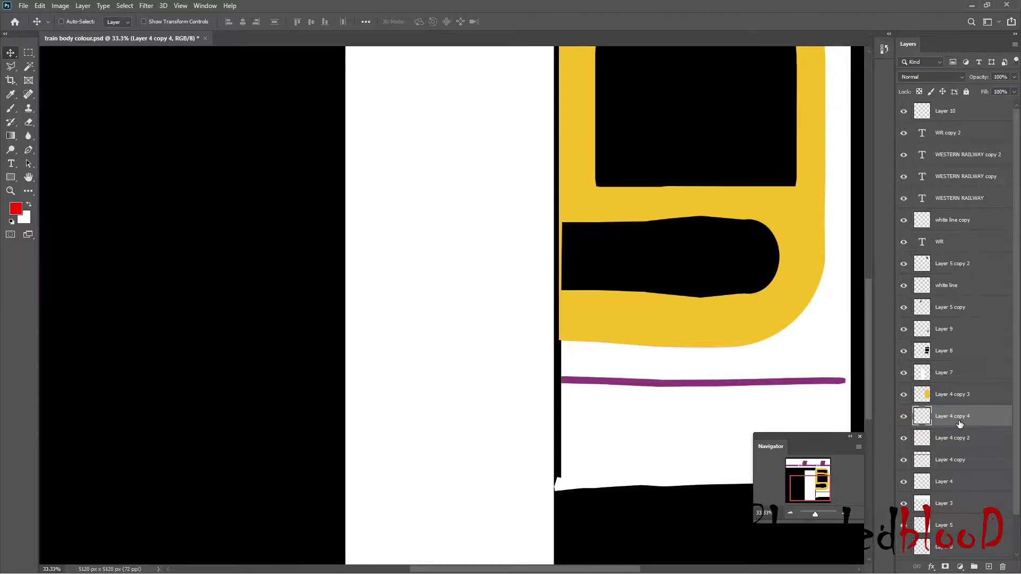
# Step: Nudge the duplicated purple stripe down to thicken the stripe below the yellow front panel, and save the PSD
pyautogui.hotkey('shift', 'Down')
pyautogui.hotkey('shift', 'Down')
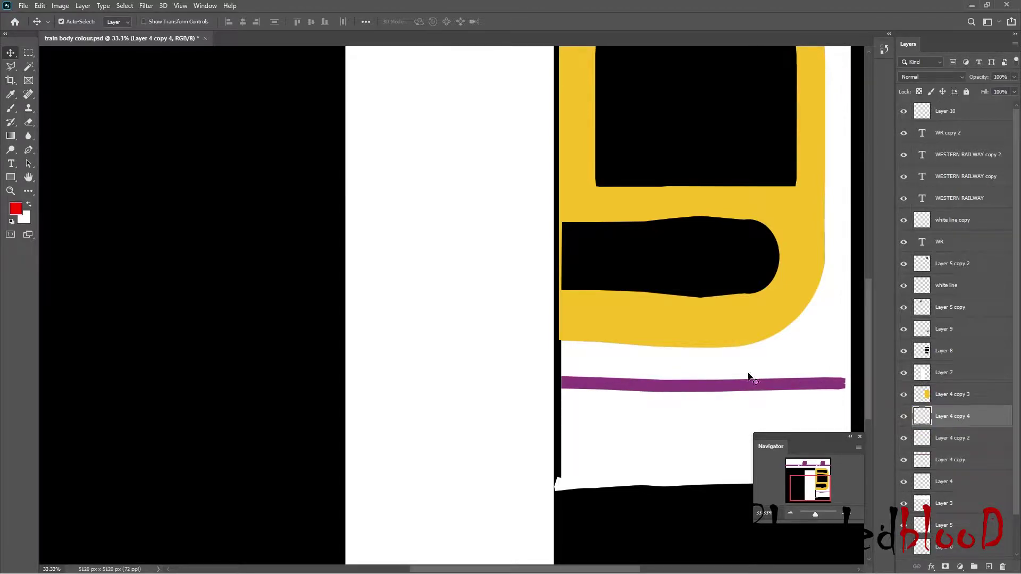
pyautogui.hotkey('ctrl', 's')
# Step: Switch to Maya, open the file texture of the train_body_colour material and reload train body colour.psd
pyautogui.press('super')
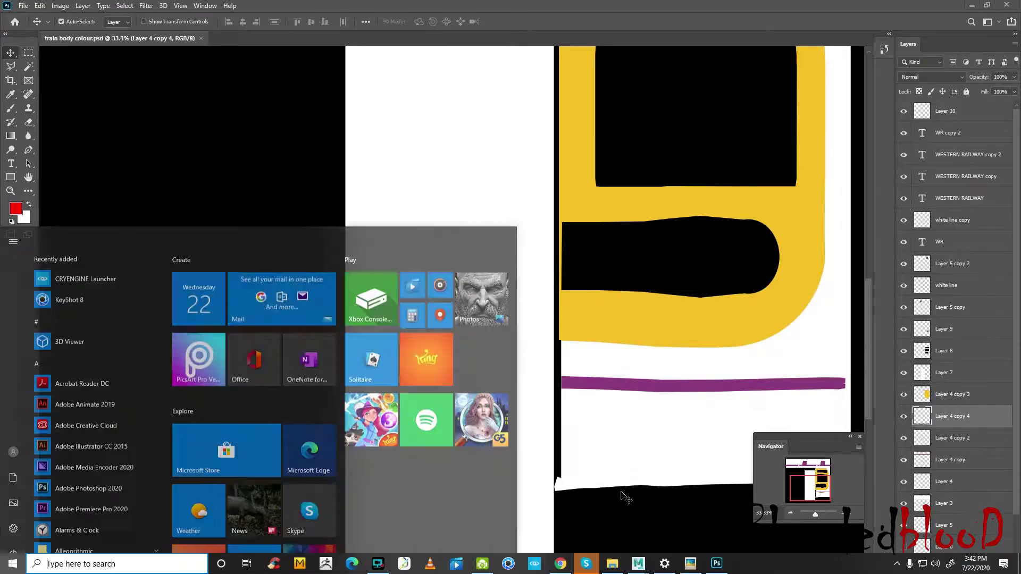
pyautogui.moveTo(639, 565)
pyautogui.click(655, 541)
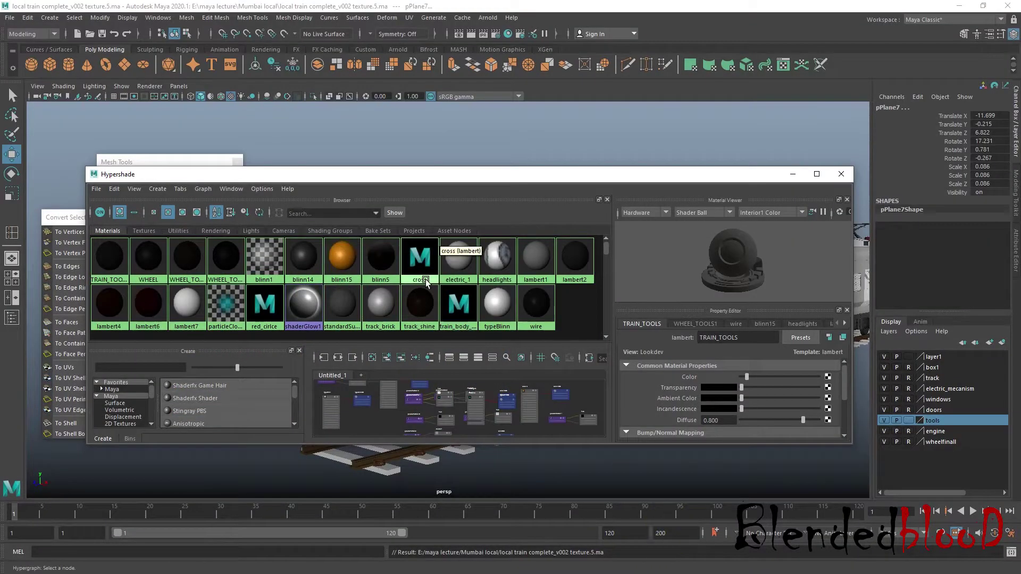
pyautogui.doubleClick(459, 304)
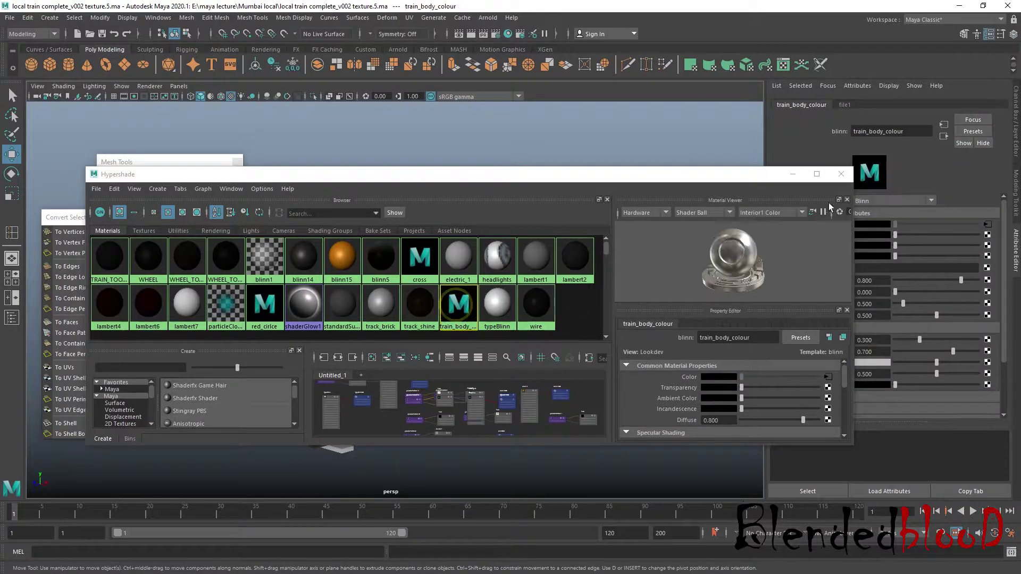
pyautogui.moveTo(745, 181); pyautogui.dragTo(701, 435)
pyautogui.click(987, 223)
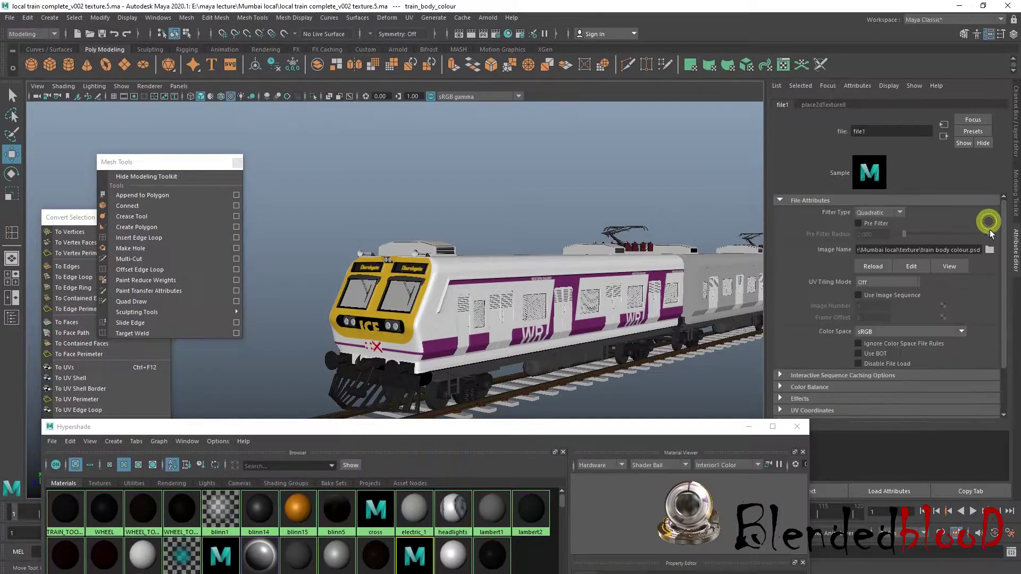
pyautogui.click(885, 268)
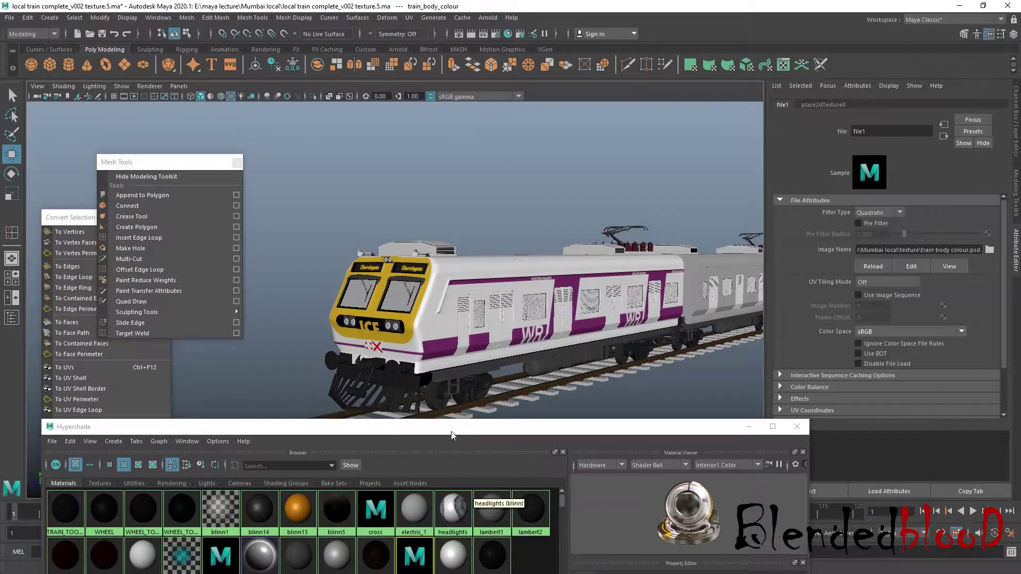
pyautogui.scroll(6, 461, 385)
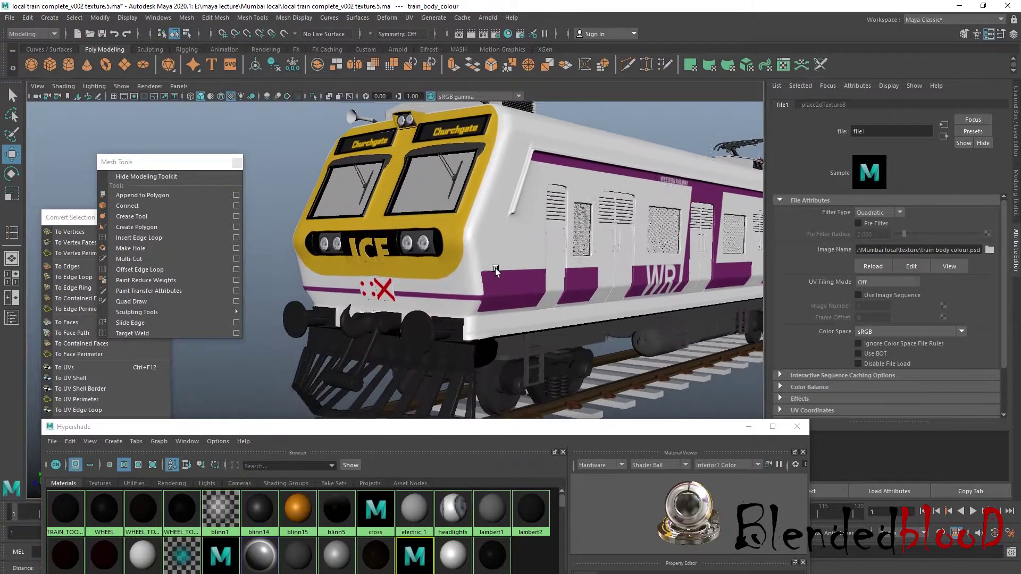
# Step: Reopen the train_body_colour material's file texture, reload the image again and check the stripe on the train's front
pyautogui.press('super')
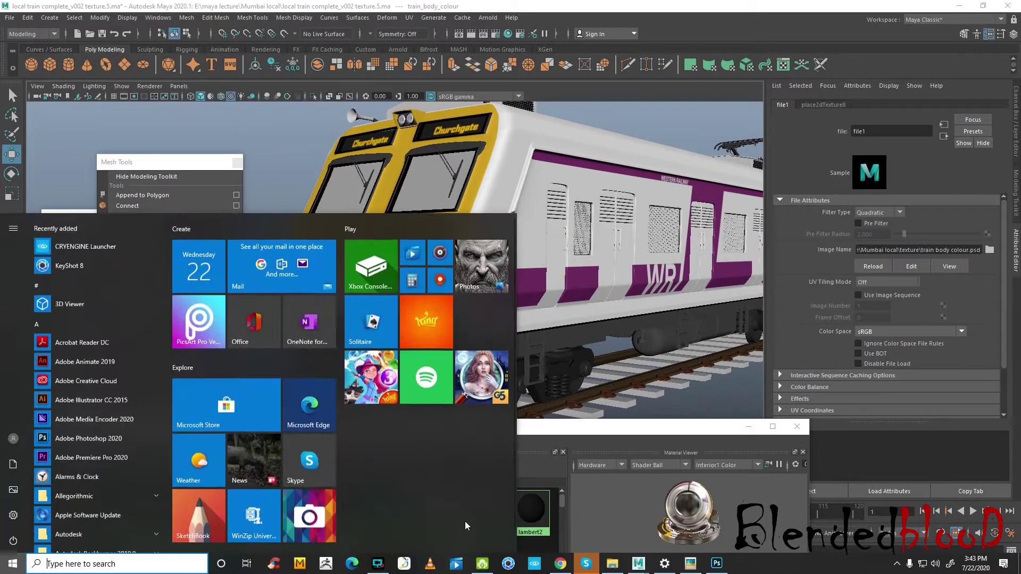
pyautogui.click(579, 361)
pyautogui.moveTo(584, 426); pyautogui.dragTo(632, 370)
pyautogui.rightClick(460, 505)
pyautogui.click(509, 423)
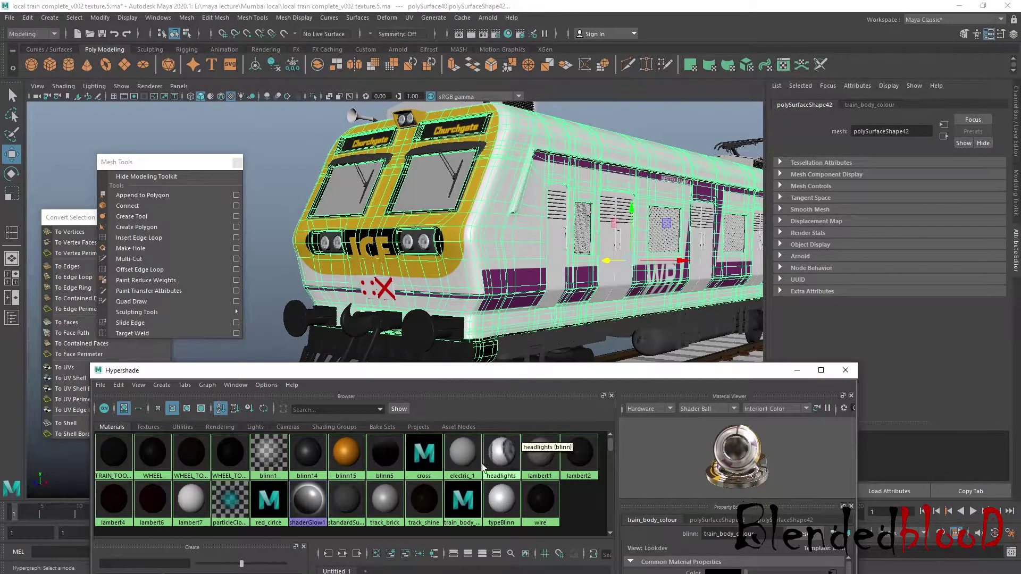
pyautogui.click(268, 285)
pyautogui.click(463, 500)
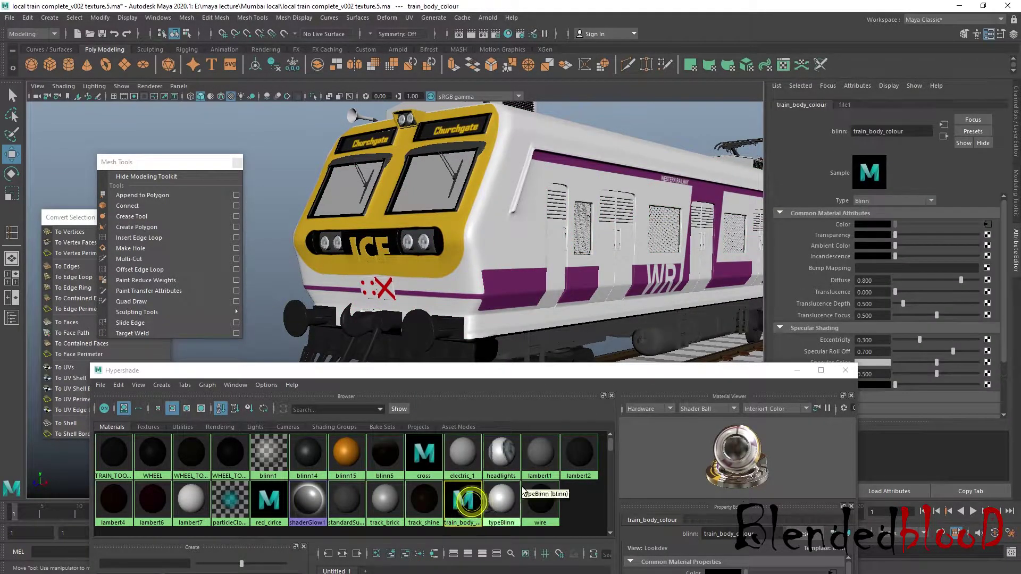
pyautogui.click(988, 224)
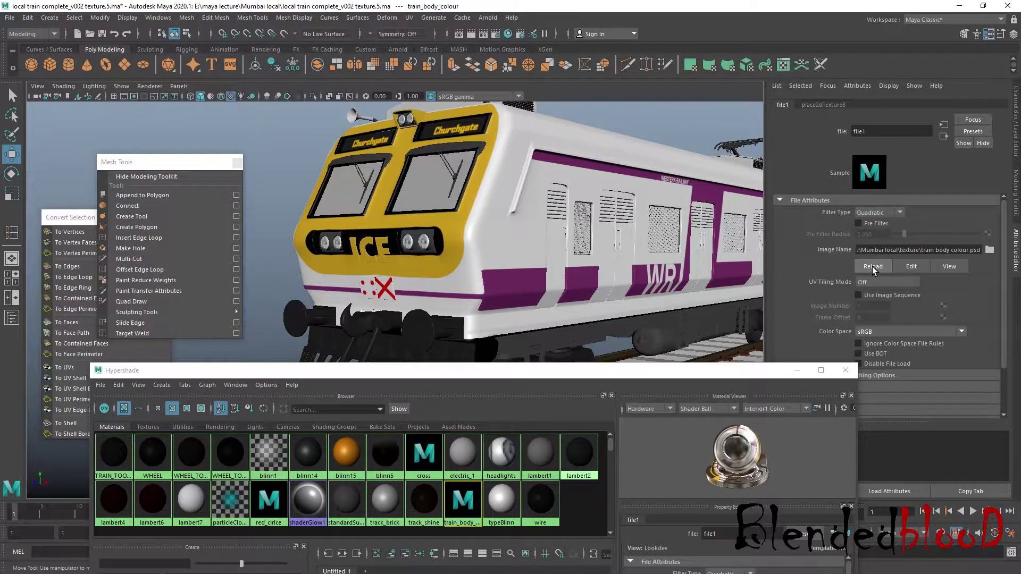
pyautogui.click(872, 266)
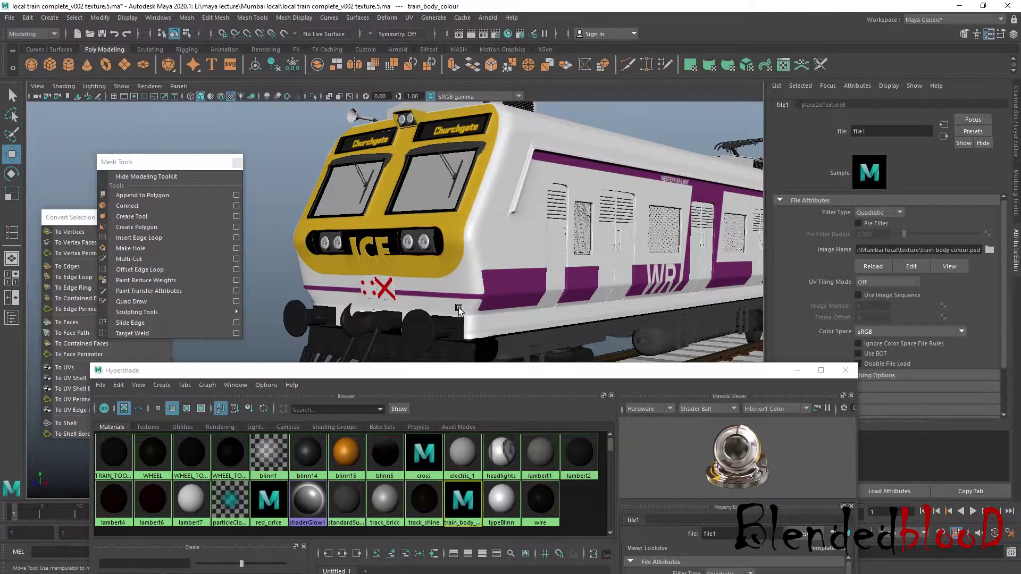
pyautogui.scroll(-4, 514, 317)
pyautogui.keyDown('alt'); pyautogui.moveTo(534, 315); pyautogui.dragTo(581, 316); pyautogui.keyUp('alt')
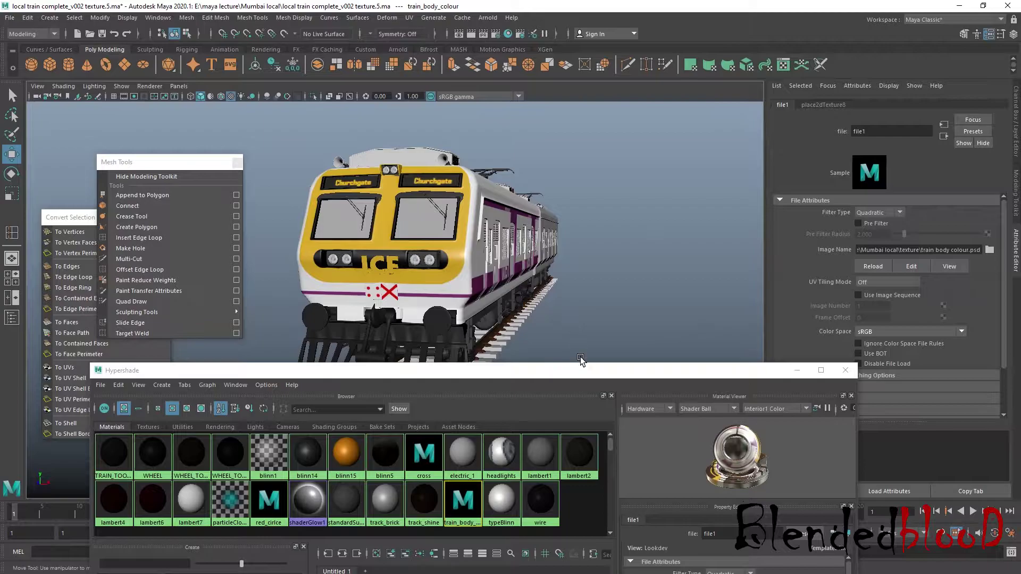
# Step: Switch to Photoshop, duplicate the purple front stripe's layer two more times and nudge each copy down to widen the stripe
pyautogui.press('super')
pyautogui.click(719, 566)
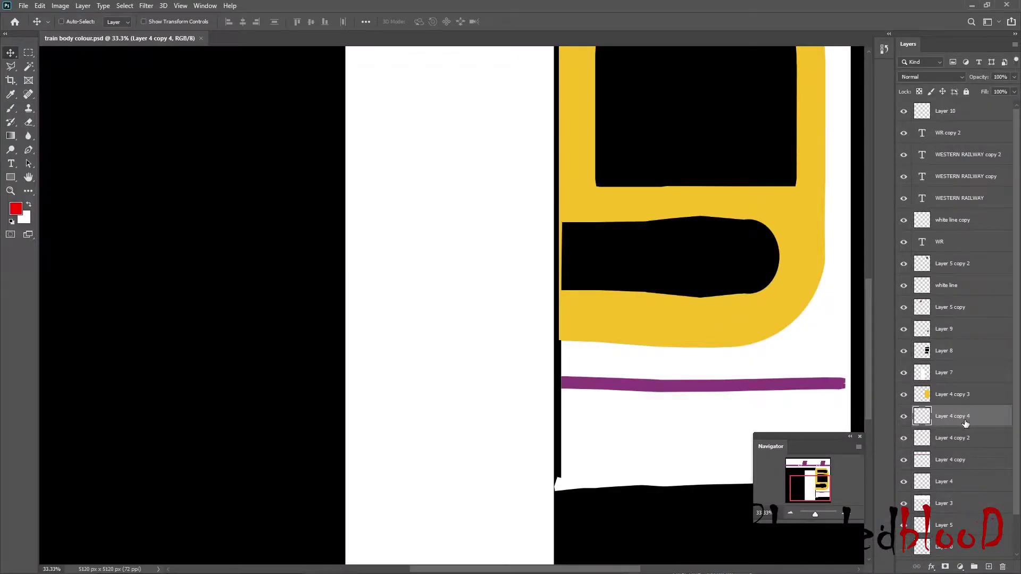
pyautogui.hotkey('shift', 'Down')
pyautogui.hotkey('shift', 'Down')
pyautogui.hotkey('shift', 'Down')
pyautogui.hotkey('shift', 'Down')
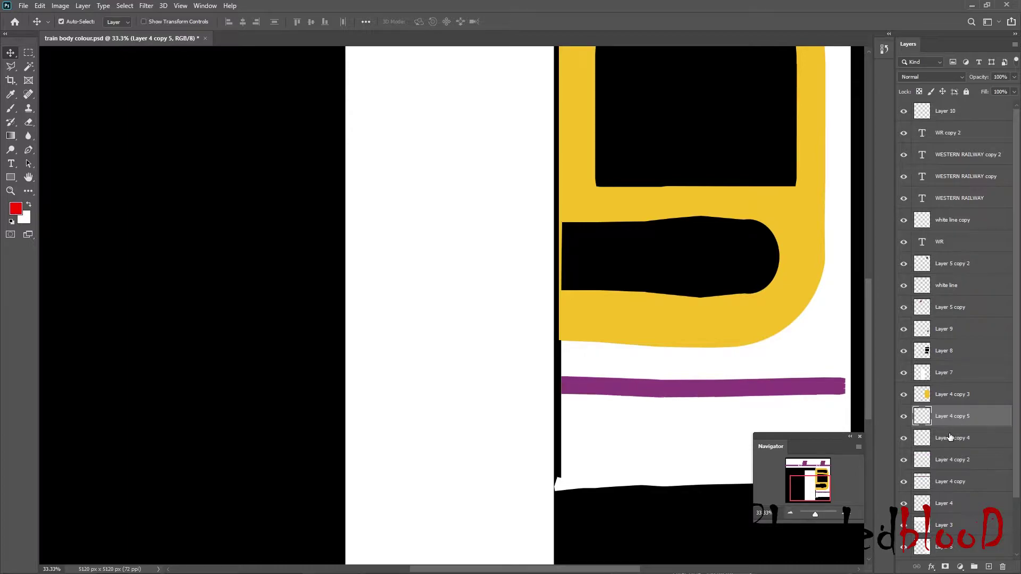
pyautogui.hotkey('shift', 'Up')
pyautogui.hotkey('shift', 'Down')
pyautogui.hotkey('shift', 'Down')
pyautogui.hotkey('shift', 'Down')
pyautogui.hotkey('shift', 'Down')
pyautogui.hotkey('shift', 'Up')
pyautogui.hotkey('shift', 'Up')
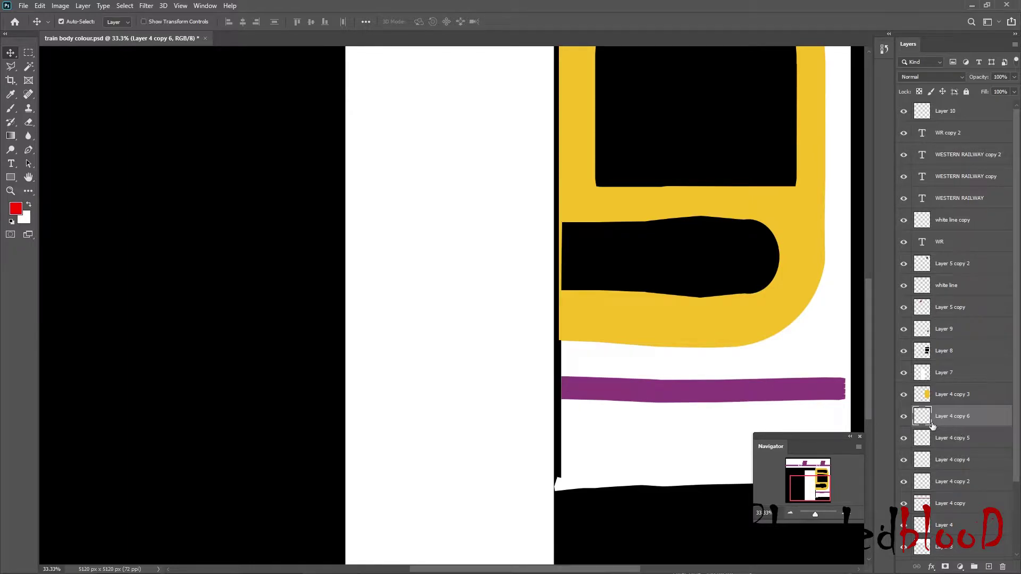
# Step: Save the document over the existing file train body colour.psd in the texture folder
pyautogui.click(24, 6)
pyautogui.click(64, 133)
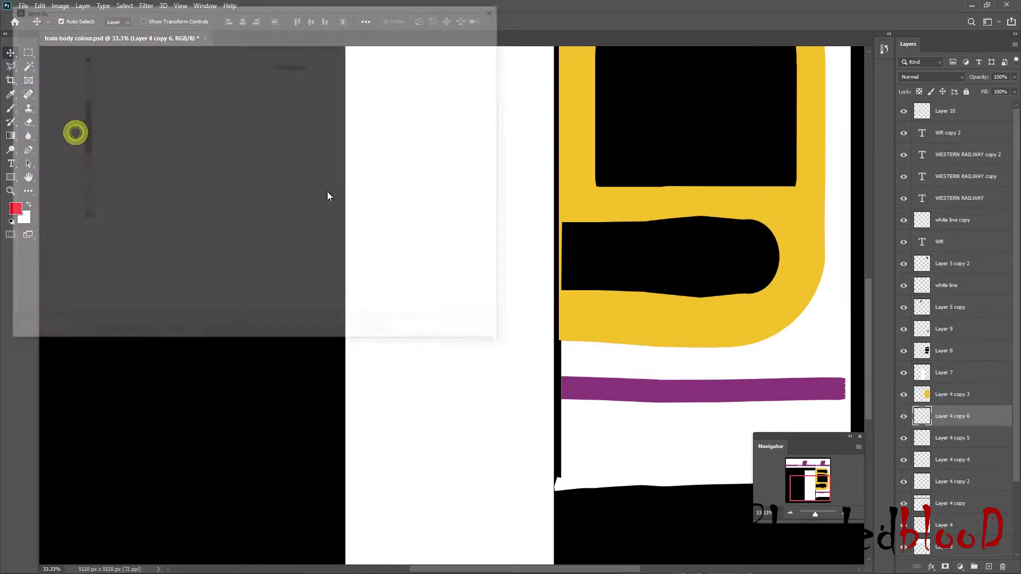
pyautogui.doubleClick(246, 101)
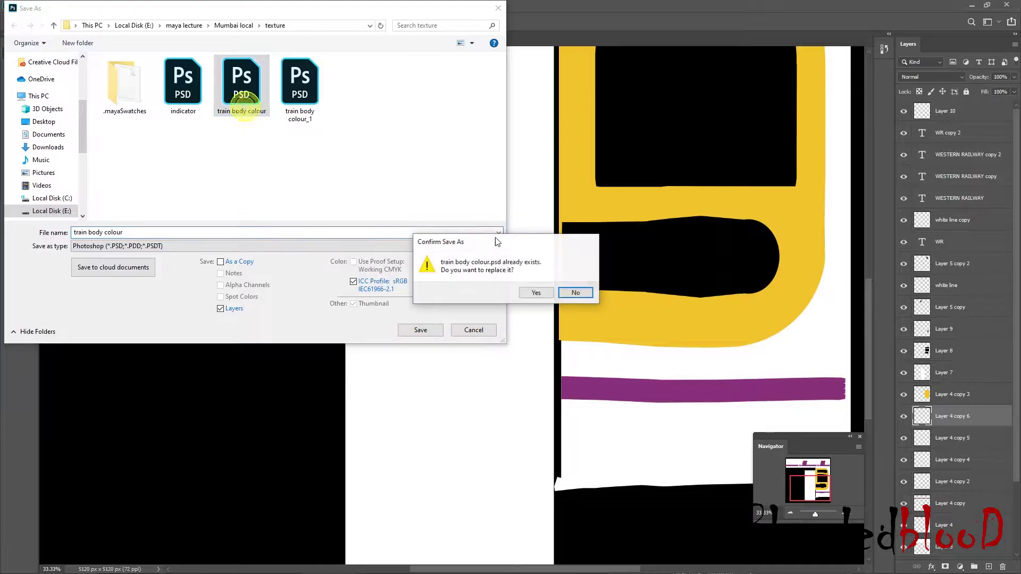
pyautogui.click(536, 291)
# Step: Switch to Maya, reload the train body texture and compare the front stripe with the side stripe at the corner
pyautogui.press('super')
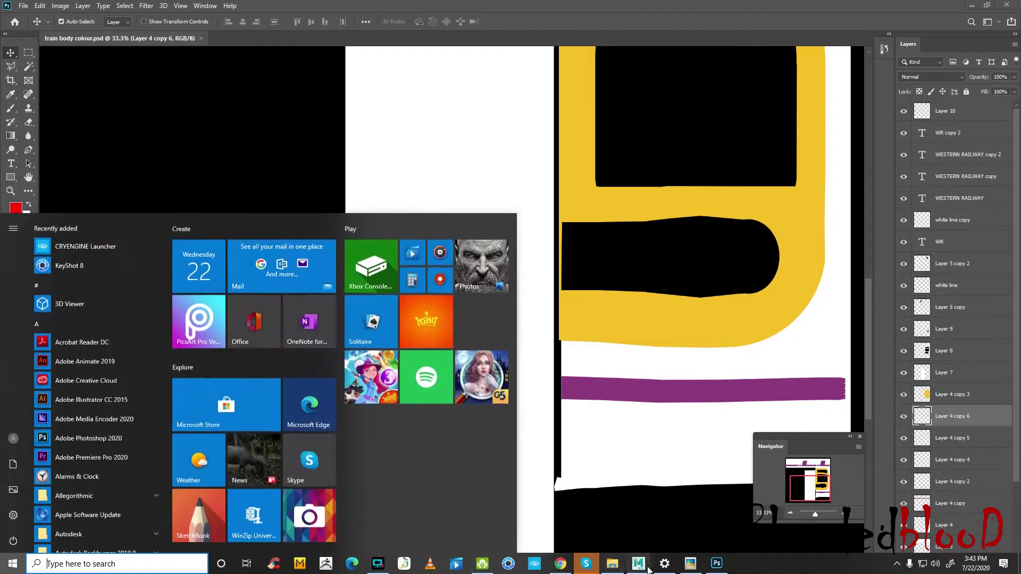
pyautogui.click(638, 562)
pyautogui.click(686, 513)
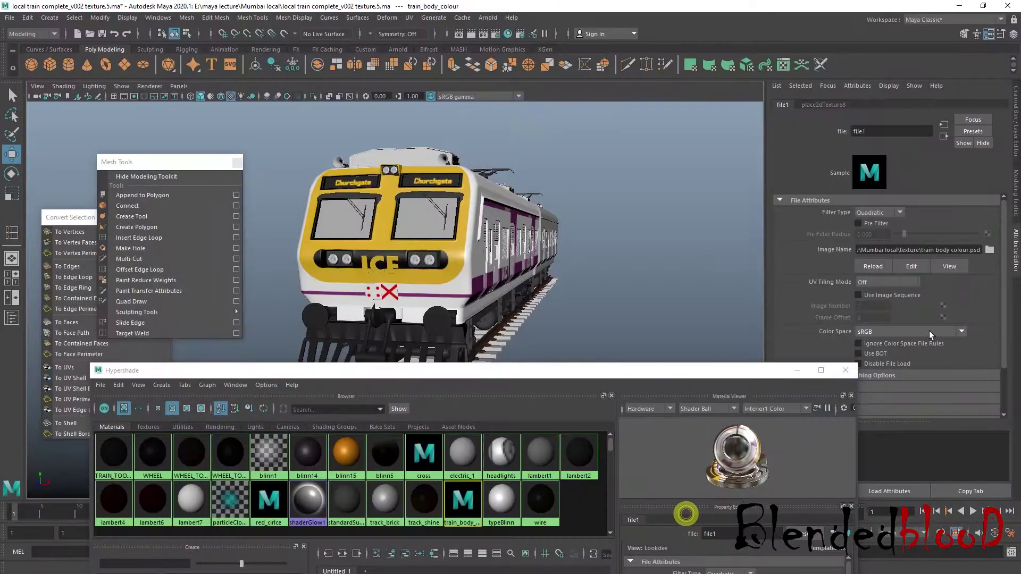
pyautogui.click(871, 268)
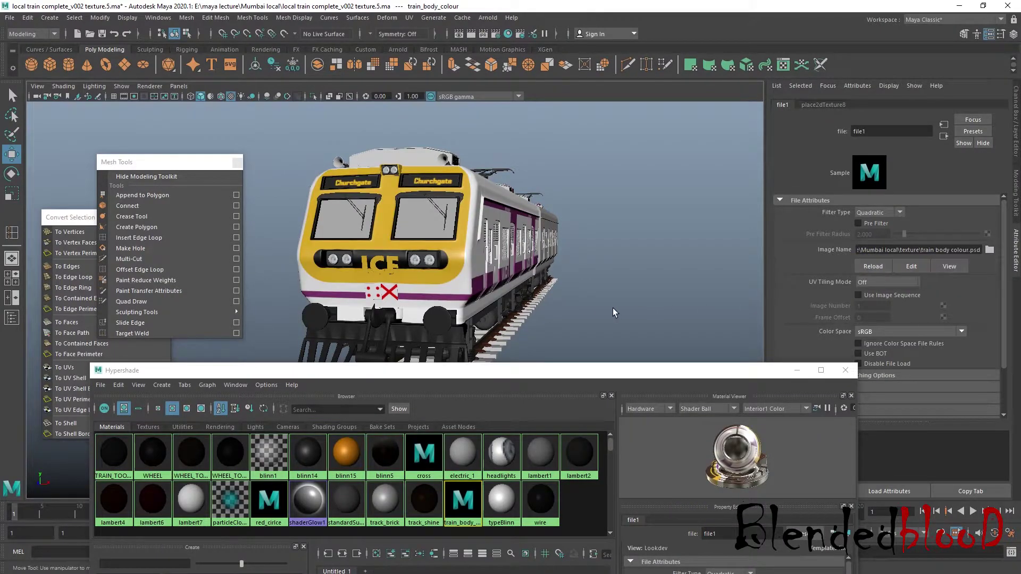
pyautogui.keyDown('alt'); pyautogui.moveTo(653, 301); pyautogui.dragTo(494, 287); pyautogui.keyUp('alt')
pyautogui.scroll(4, 543, 313)
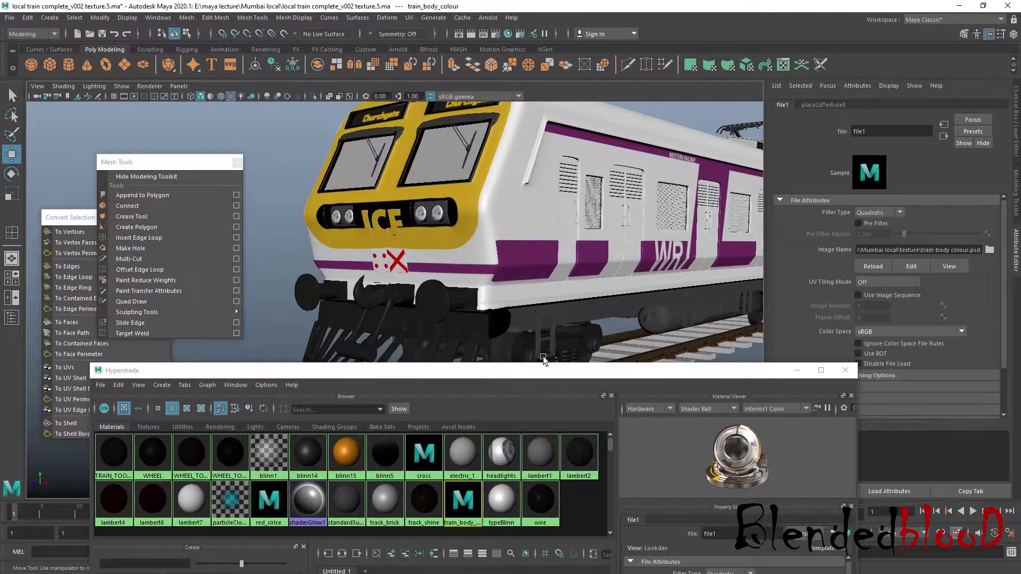
pyautogui.scroll(-6, 437, 289)
pyautogui.keyDown('alt'); pyautogui.moveTo(498, 303); pyautogui.dragTo(441, 305); pyautogui.keyUp('alt')
pyautogui.scroll(5, 486, 320)
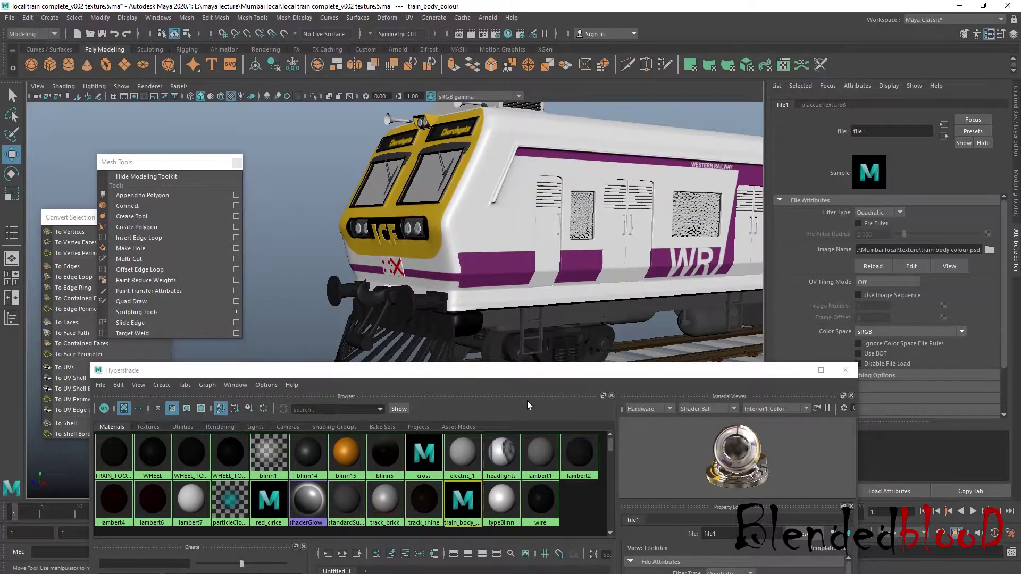
# Step: Switch to Photoshop, duplicate the topmost purple front stripe layer and nudge the copy down to widen the stripe
pyautogui.press('super')
pyautogui.click(707, 563)
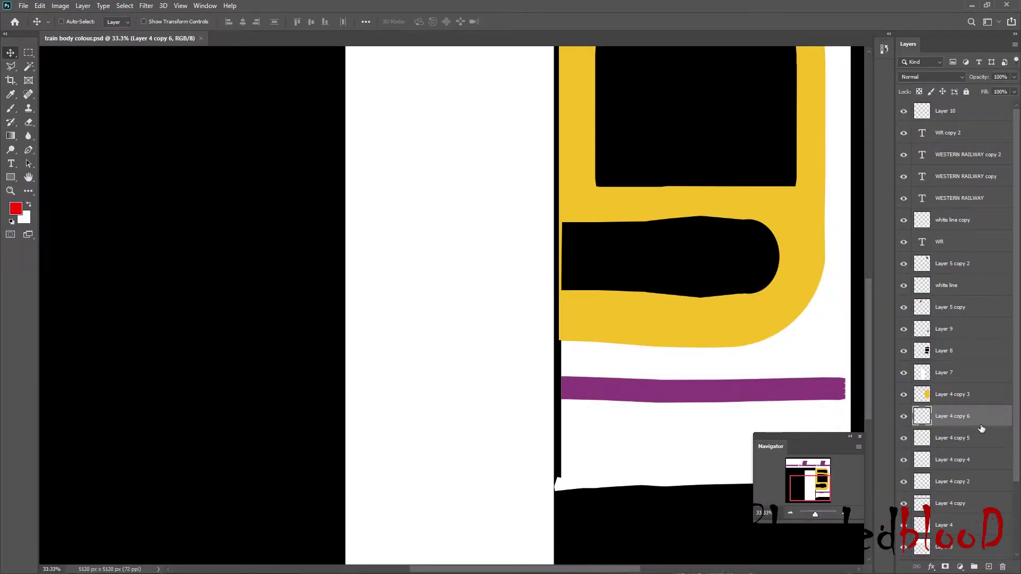
pyautogui.hotkey('shift', 'Down')
pyautogui.hotkey('shift', 'Down')
pyautogui.hotkey('shift', 'Down')
pyautogui.hotkey('shift', 'Down')
pyautogui.hotkey('shift', 'Down')
pyautogui.hotkey('shift', 'Down')
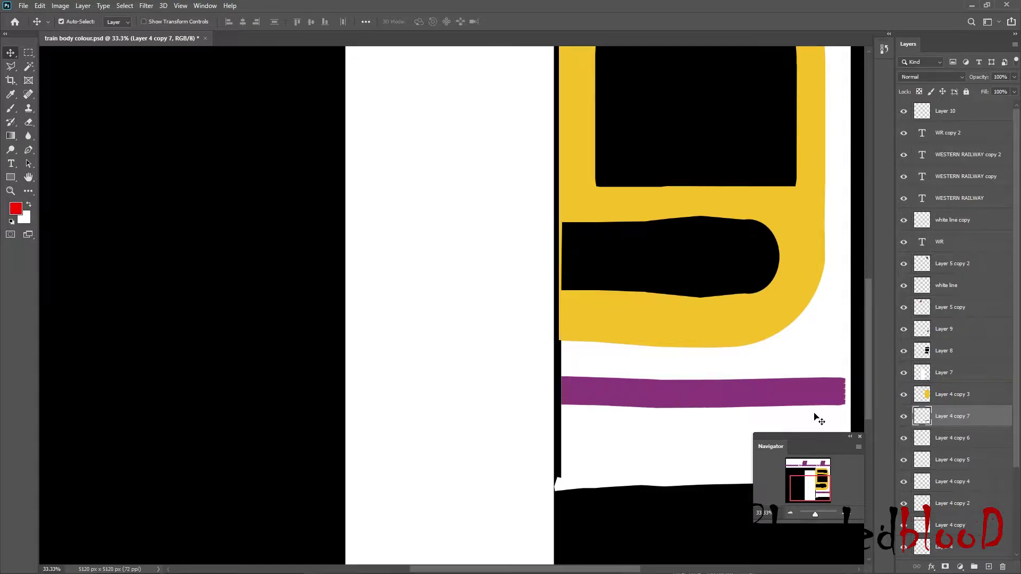
pyautogui.hotkey('shift', 'Up')
pyautogui.hotkey('shift', 'Up')
pyautogui.hotkey('shift', 'Up')
# Step: Nudge the stripe layers Layer 4 copy 9 and Layer 4 copy 8 down together to thicken the front stripe, and save
pyautogui.keyDown('ctrl'); pyautogui.click(971, 438); pyautogui.keyUp('ctrl')
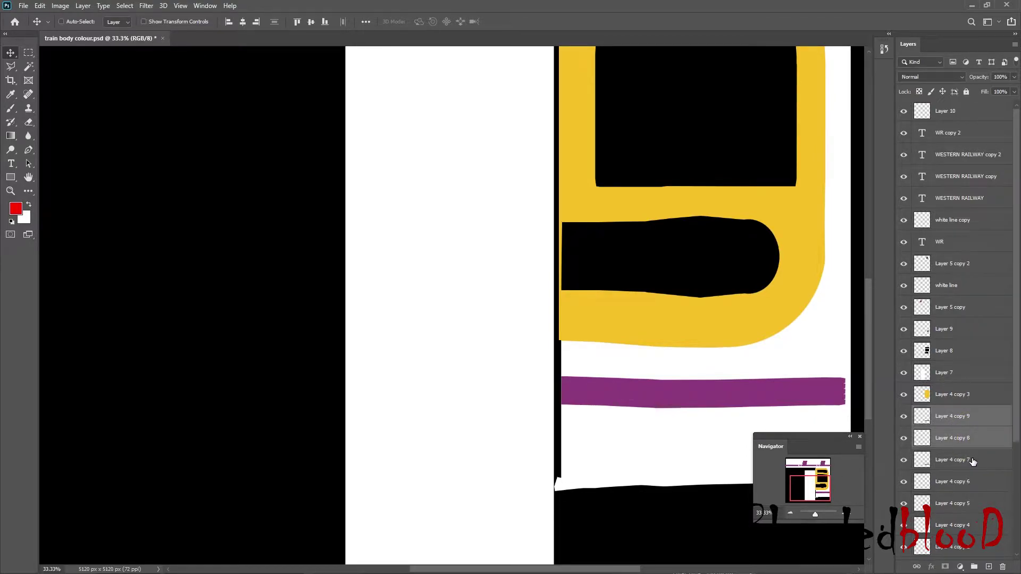
pyautogui.hotkey('shift', 'Down')
pyautogui.hotkey('shift', 'Down')
pyautogui.hotkey('shift', 'Down')
pyautogui.hotkey('shift', 'Down')
pyautogui.hotkey('shift', 'Down')
pyautogui.hotkey('shift', 'Down')
pyautogui.hotkey('shift', 'Down')
pyautogui.hotkey('shift', 'Down')
pyautogui.hotkey('shift', 'Down')
pyautogui.hotkey('shift', 'Down')
pyautogui.hotkey('shift', 'Up')
pyautogui.hotkey('shift', 'Up')
pyautogui.hotkey('shift', 'Up')
pyautogui.hotkey('ctrl', 's')
# Step: Switch to Maya, reload the widened-stripe texture and examine the train's front and side from several distances
pyautogui.press('super')
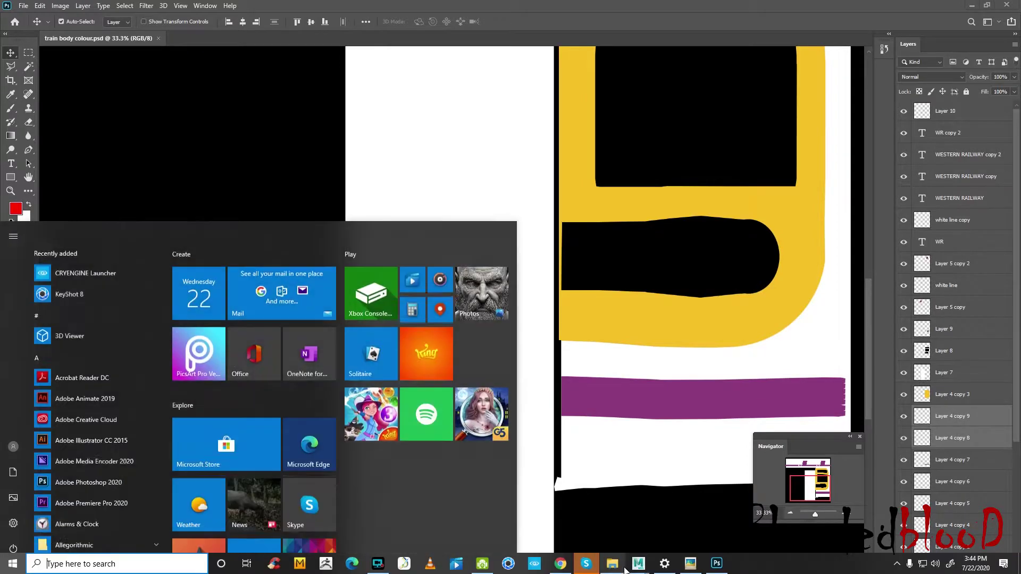
pyautogui.moveTo(636, 564)
pyautogui.click(671, 538)
pyautogui.click(869, 267)
pyautogui.keyDown('alt'); pyautogui.moveTo(573, 284); pyautogui.dragTo(585, 311); pyautogui.keyUp('alt')
pyautogui.scroll(5, 558, 277)
pyautogui.scroll(-5, 635, 276)
pyautogui.scroll(-3, 689, 286)
pyautogui.scroll(3, 601, 322)
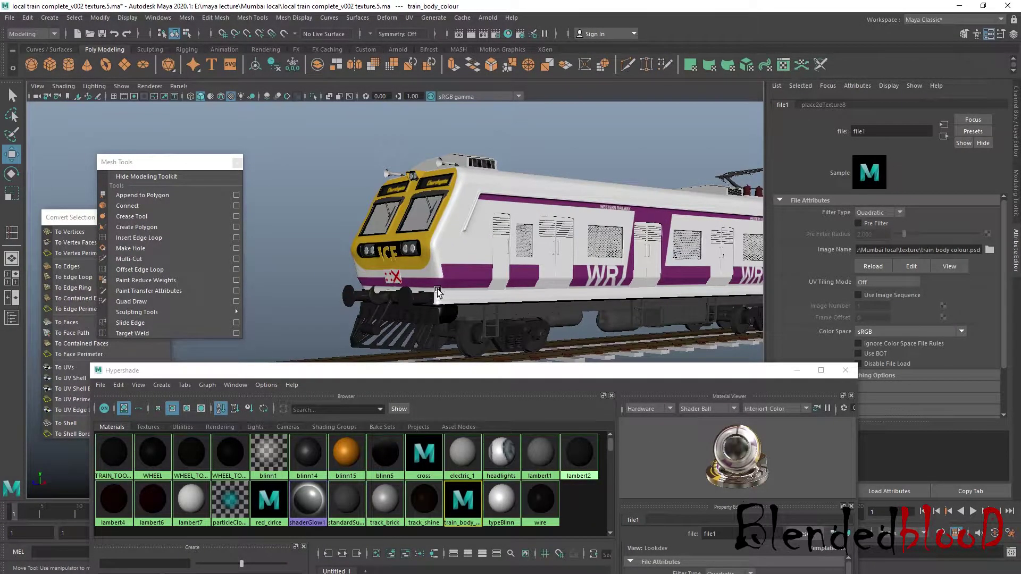
pyautogui.scroll(-5, 553, 270)
pyautogui.keyDown('alt'); pyautogui.moveTo(572, 290); pyautogui.dragTo(567, 276); pyautogui.keyUp('alt')
pyautogui.scroll(4, 567, 277)
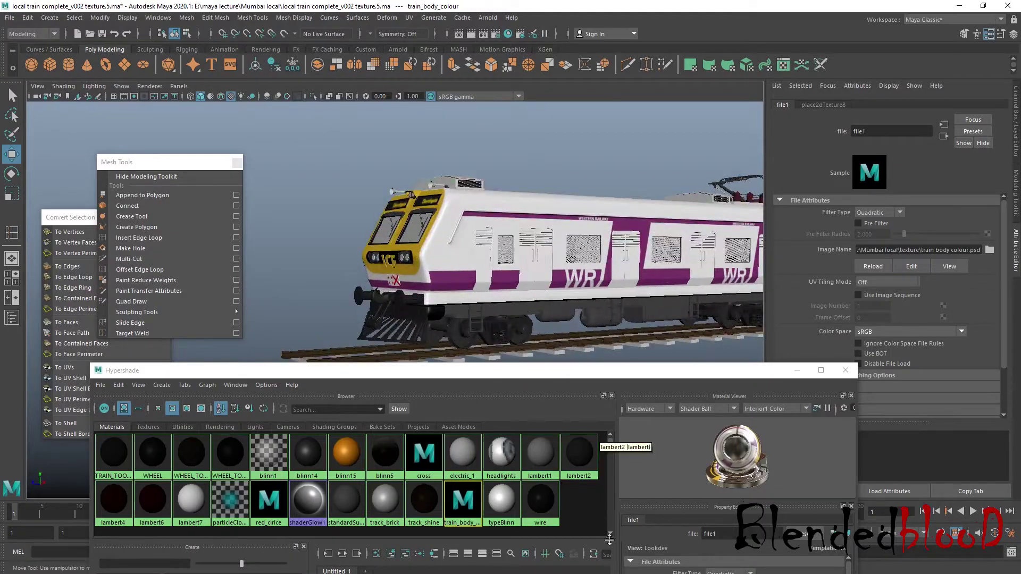
# Step: Switch to Photoshop, hide Layer 4 copy 9 to thin the purple front stripe slightly, and save the PSD
pyautogui.press('super')
pyautogui.click(714, 567)
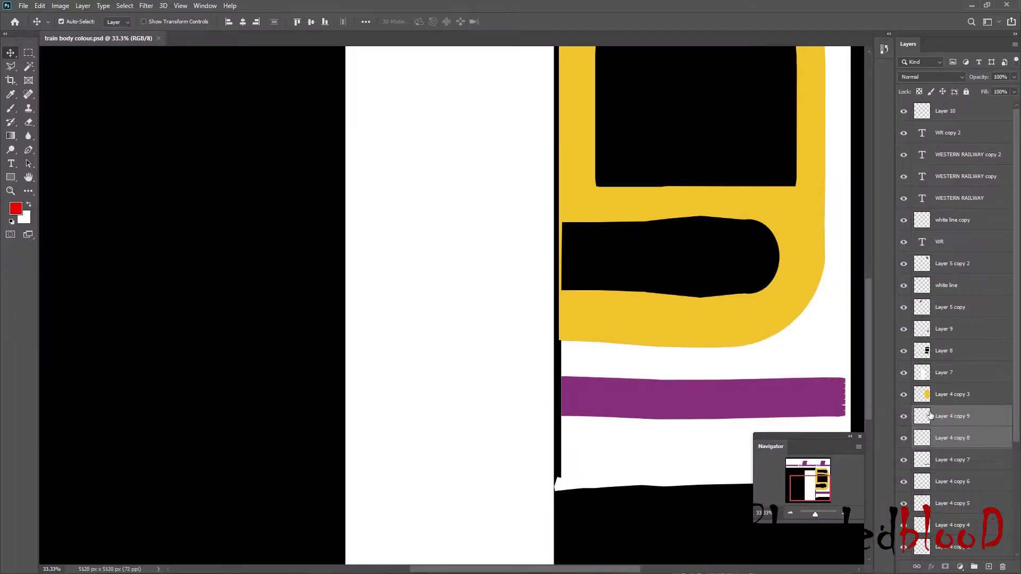
pyautogui.click(904, 416)
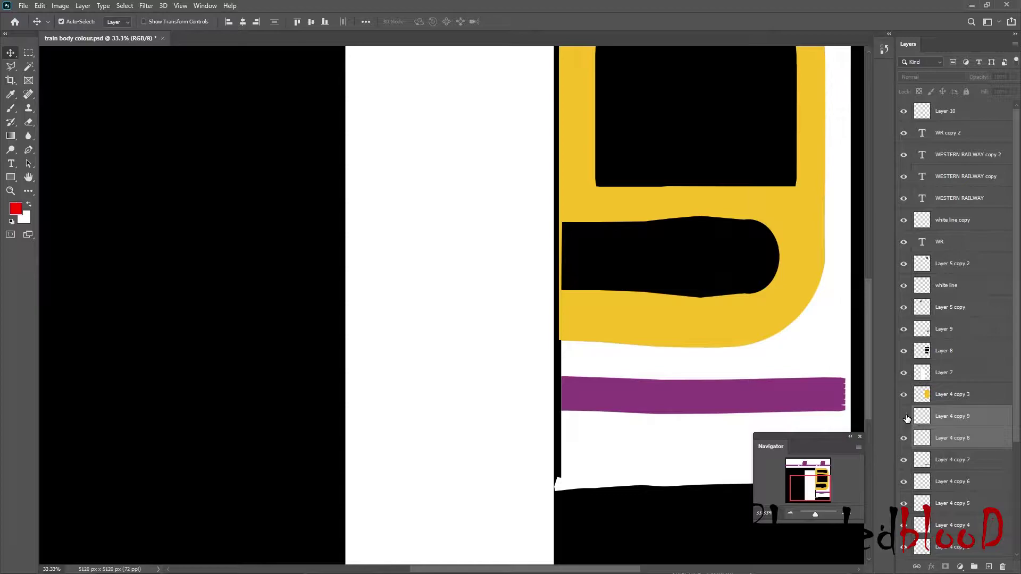
pyautogui.hotkey('ctrl', 's')
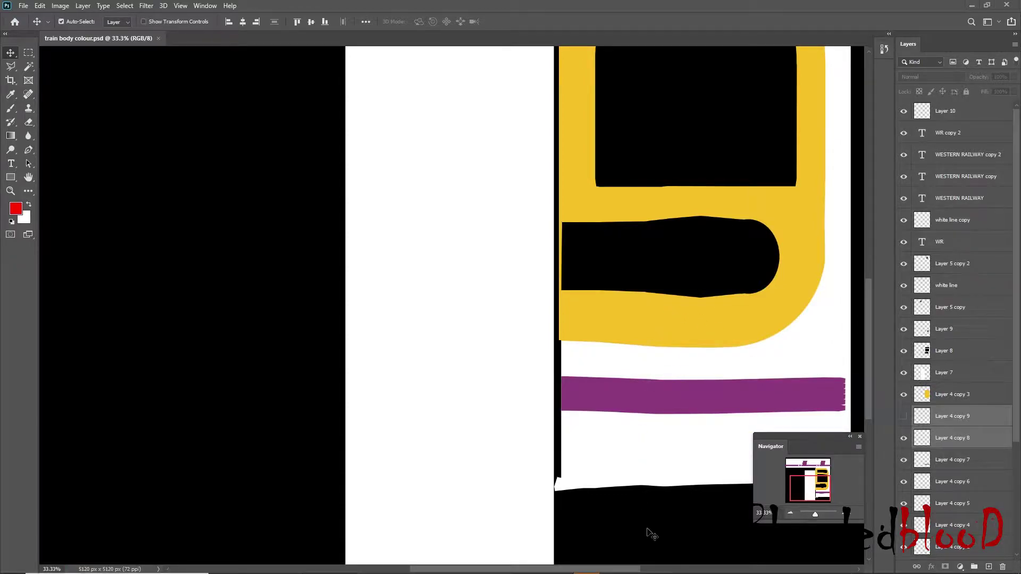
# Step: Switch to Maya, reload the thinned-stripe texture and check up close how the front and side stripes meet
pyautogui.press('super')
pyautogui.moveTo(638, 563)
pyautogui.click(668, 538)
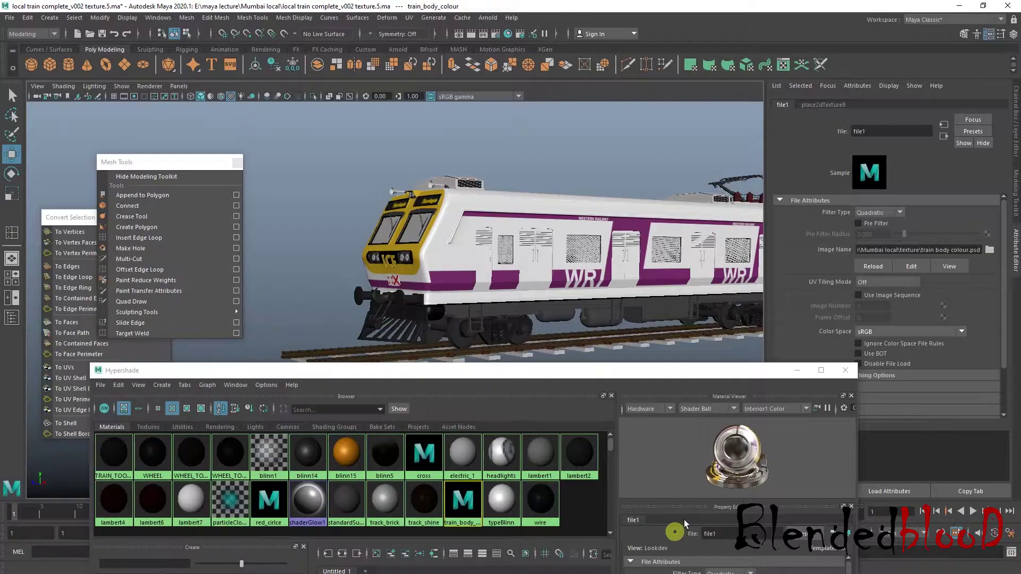
pyautogui.click(867, 266)
pyautogui.scroll(3, 418, 311)
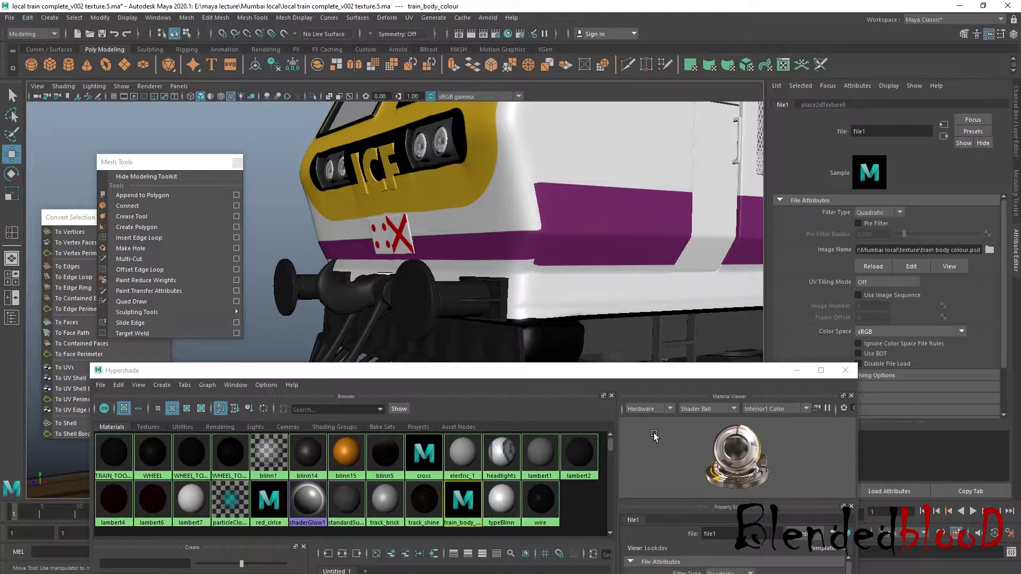
# Step: Switch to Photoshop, hide Layer 4 copy 8 to thin the purple front stripe further, and save the PSD
pyautogui.press('super')
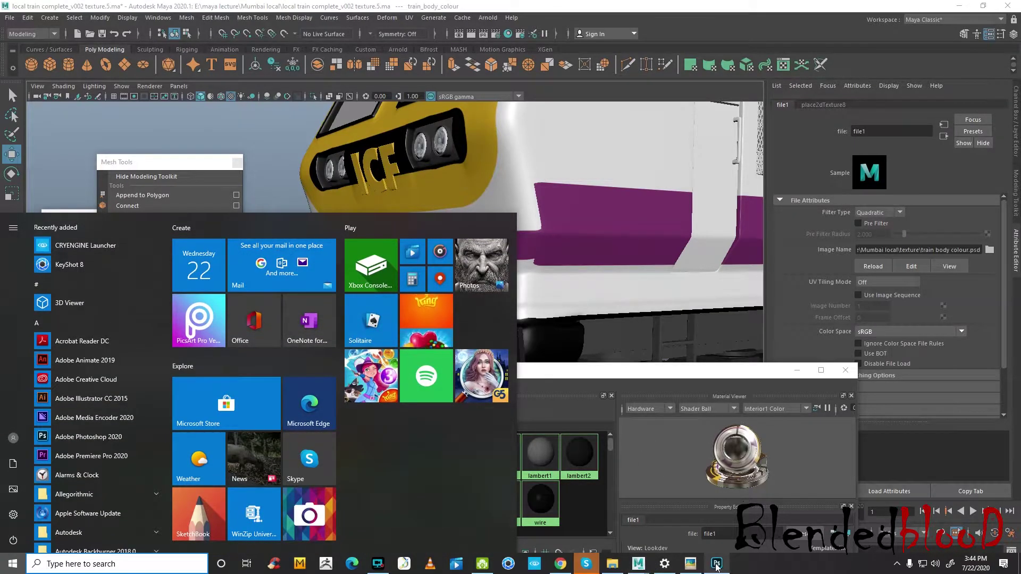
pyautogui.click(716, 563)
pyautogui.click(903, 442)
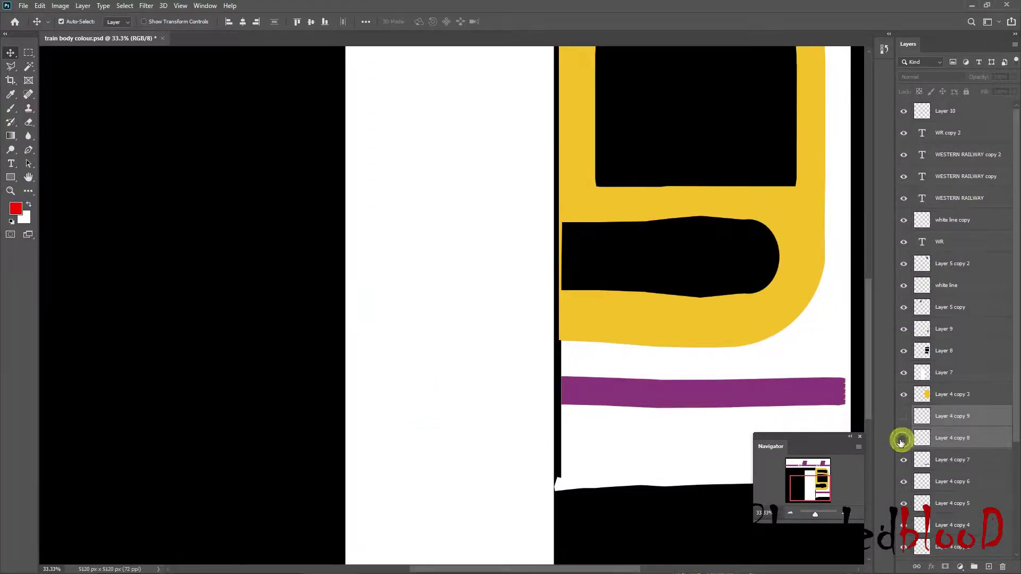
# Step: Switch to Maya, reload the body texture and check the train's front and side stripes from farther away
pyautogui.press('super')
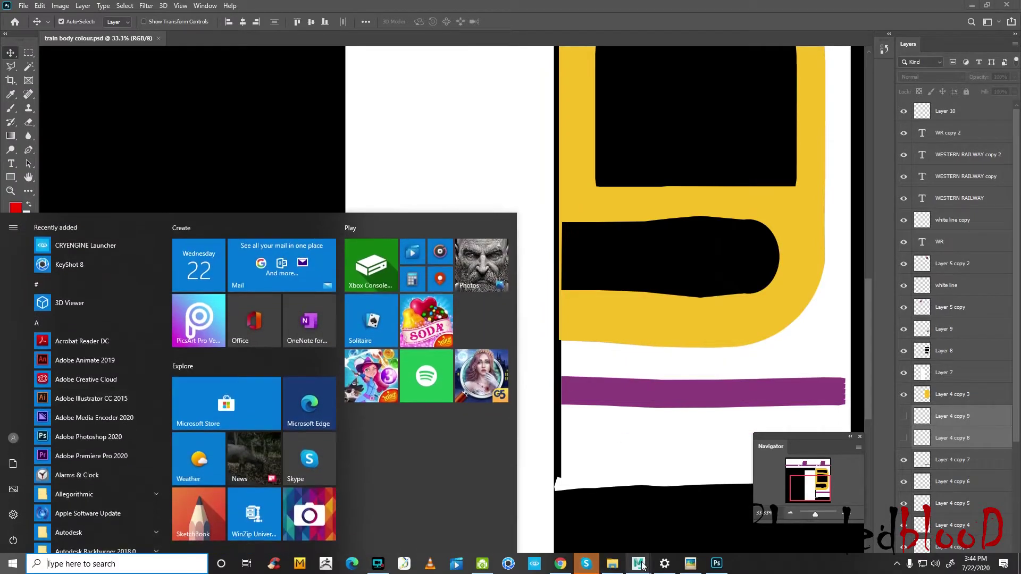
pyautogui.moveTo(638, 562)
pyautogui.click(669, 537)
pyautogui.click(872, 266)
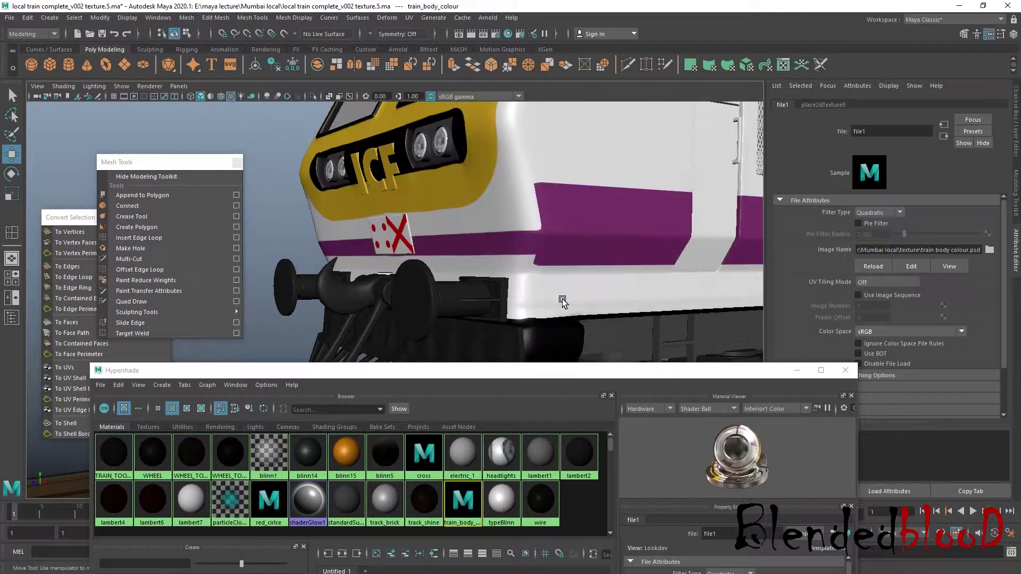
pyautogui.scroll(-6, 579, 274)
pyautogui.keyDown('alt'); pyautogui.moveTo(524, 297); pyautogui.dragTo(561, 302); pyautogui.keyUp('alt')
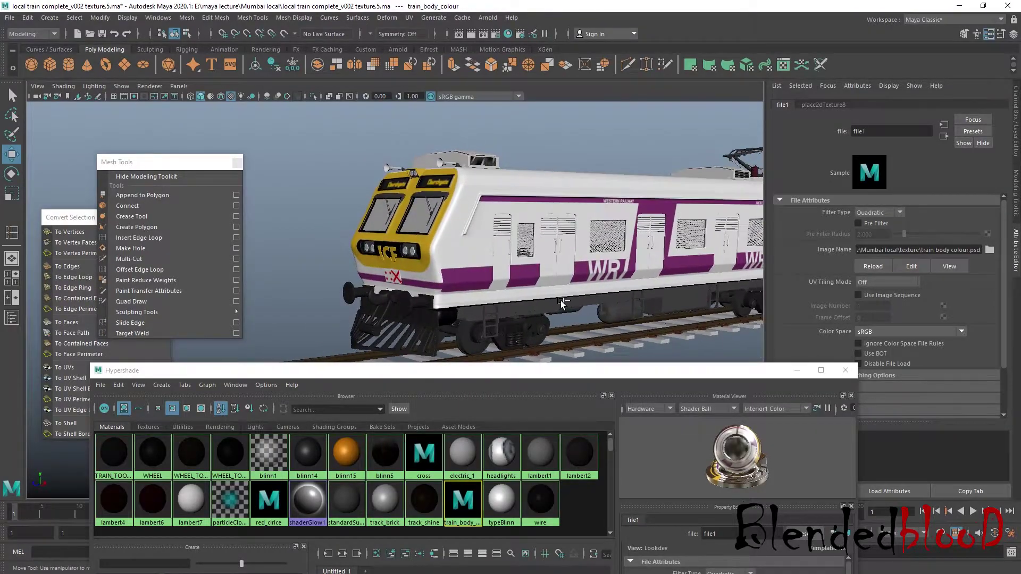
# Step: Delete the history of all objects and save the scene over local train complete_v002 texture.4.ma
pyautogui.click(25, 19)
pyautogui.moveTo(138, 152)
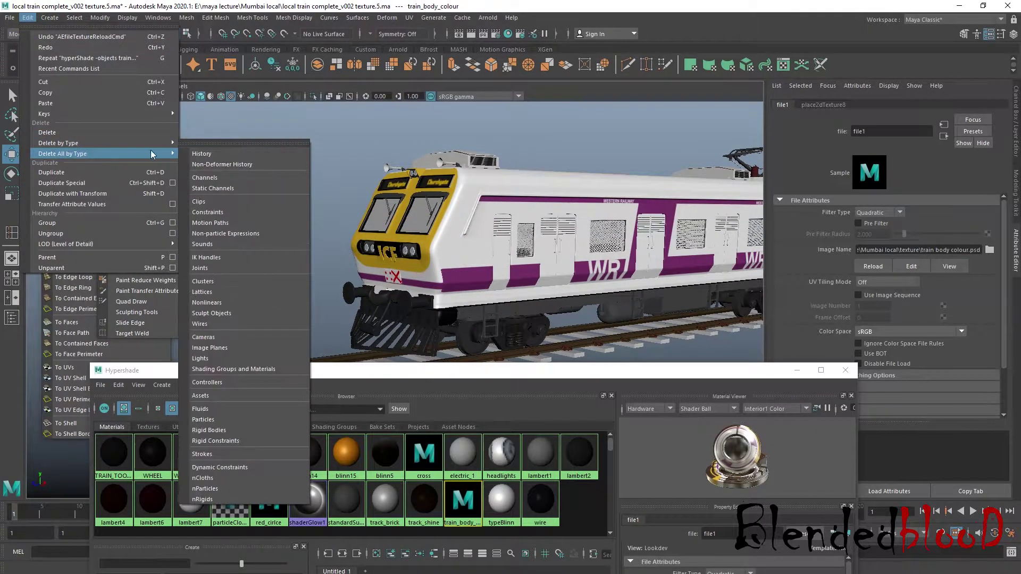
pyautogui.click(204, 157)
pyautogui.click(9, 17)
pyautogui.click(53, 75)
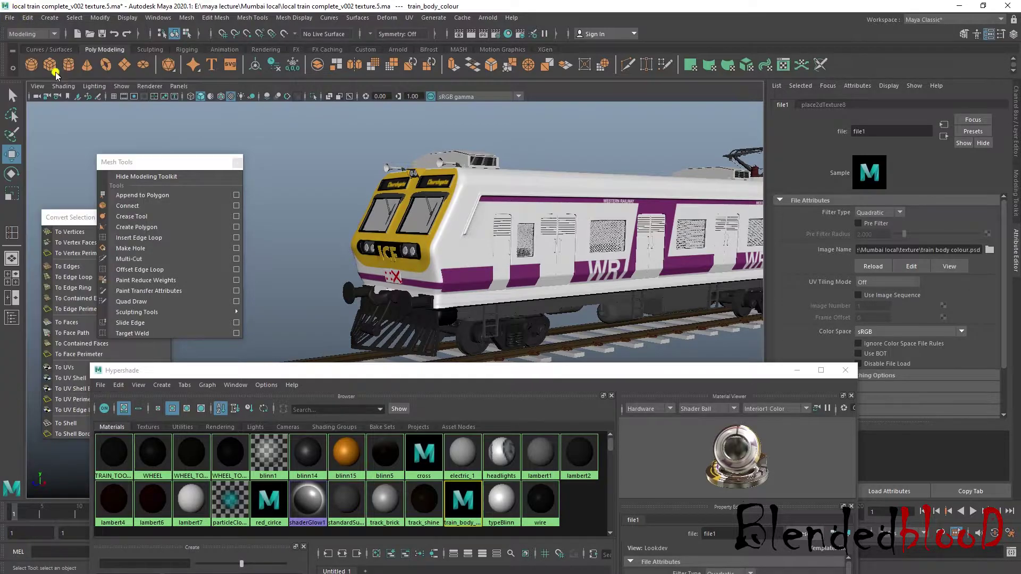
pyautogui.doubleClick(477, 251)
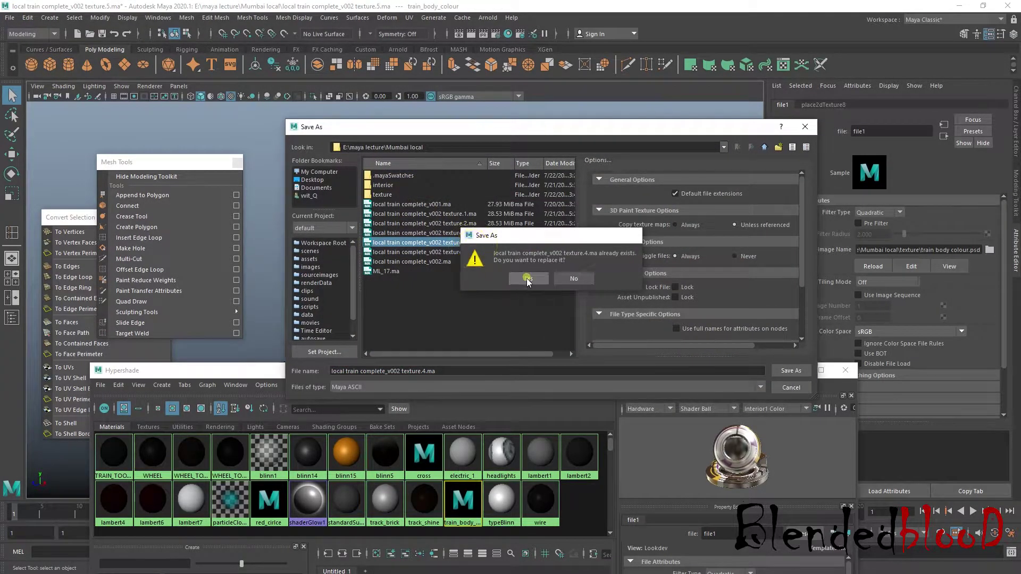
pyautogui.click(526, 277)
pyautogui.press('w')
# Step: Save the scene again over the existing file local train complete_v002 texture.5.ma
pyautogui.click(10, 18)
pyautogui.click(52, 67)
pyautogui.doubleClick(446, 246)
pyautogui.click(520, 276)
pyautogui.press('w')
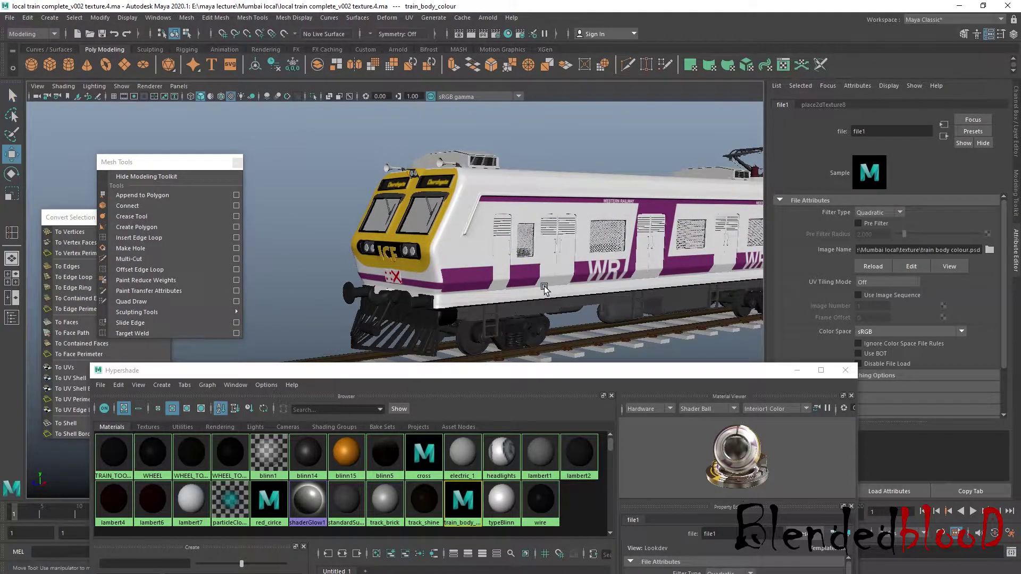
# Step: Clear the selection and turn off the reference state of the doors display layer to make the doors selectable
pyautogui.keyDown('alt'); pyautogui.moveTo(596, 272); pyautogui.dragTo(482, 275, button='middle'); pyautogui.keyUp('alt')
pyautogui.keyDown('alt'); pyautogui.moveTo(617, 246); pyautogui.dragTo(576, 242); pyautogui.keyUp('alt')
pyautogui.keyDown('alt'); pyautogui.moveTo(680, 244); pyautogui.dragTo(633, 244); pyautogui.keyUp('alt')
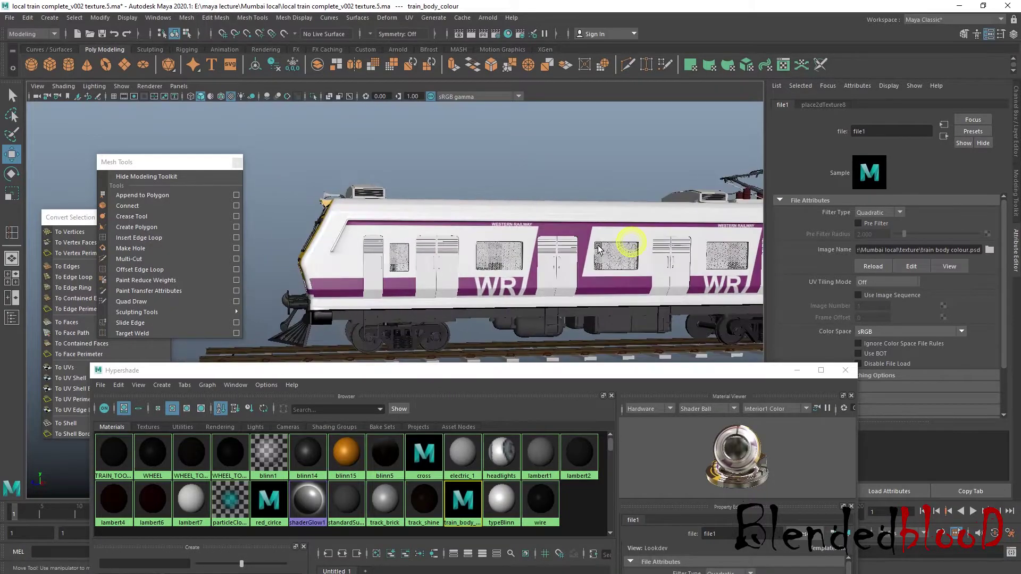
pyautogui.keyDown('alt'); pyautogui.moveTo(633, 244); pyautogui.dragTo(555, 250, button='middle'); pyautogui.keyUp('alt')
pyautogui.click(485, 275)
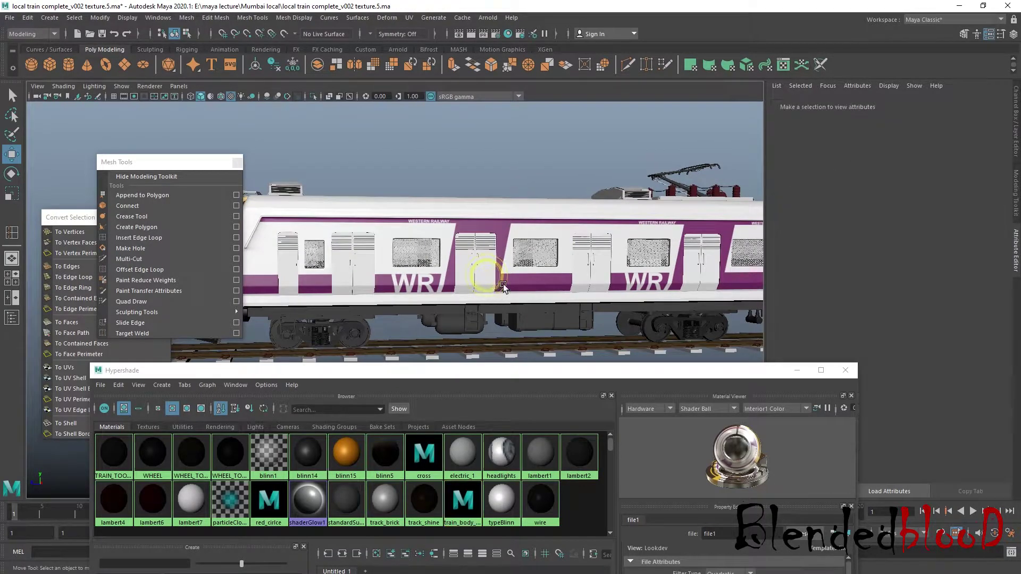
pyautogui.click(1015, 132)
pyautogui.click(911, 420)
pyautogui.click(910, 420)
pyautogui.click(884, 410)
pyautogui.click(884, 410)
pyautogui.click(910, 410)
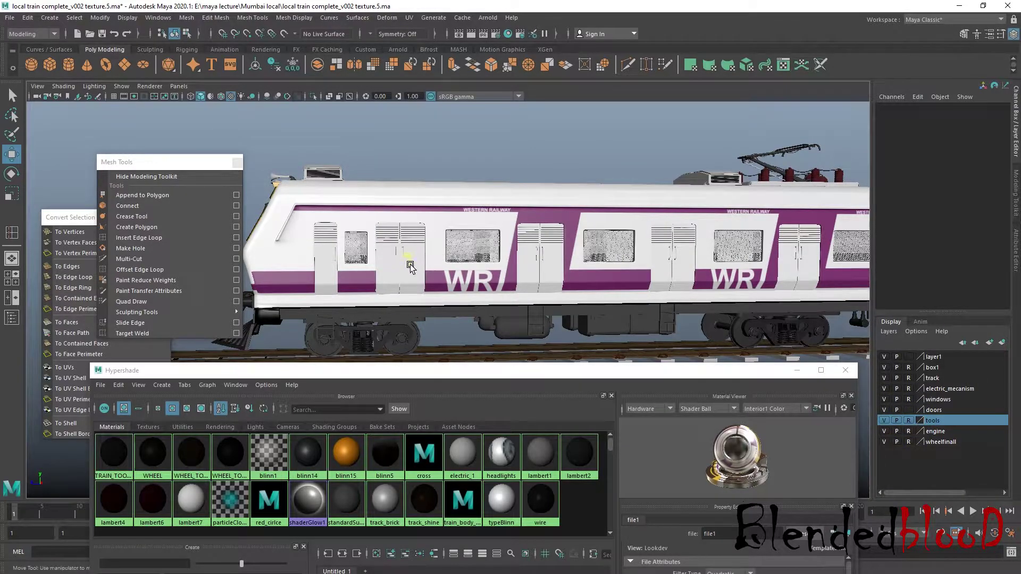
# Step: Select the doors on the coach's purple panels and assign them a new Blinn material
pyautogui.click(409, 263)
pyautogui.click(546, 291)
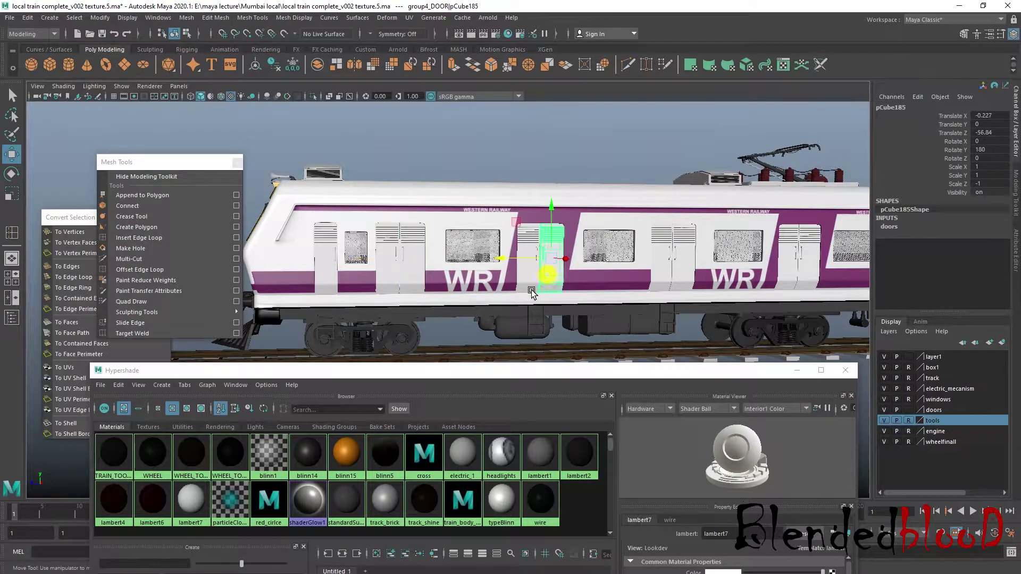
pyautogui.keyDown('alt'); pyautogui.moveTo(744, 258); pyautogui.dragTo(630, 257, button='middle'); pyautogui.keyUp('alt')
pyautogui.click(684, 263)
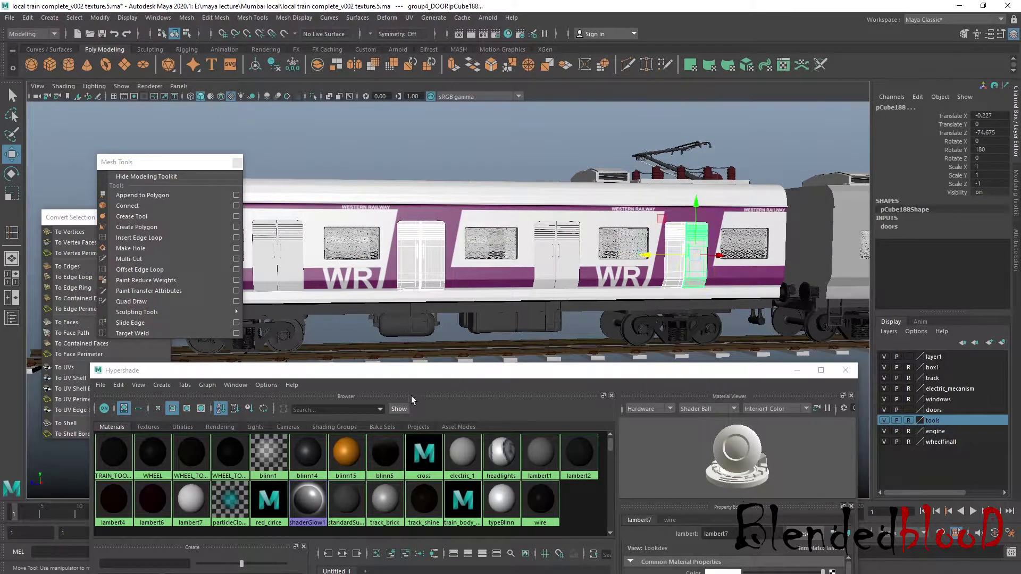
pyautogui.rightClick(427, 263)
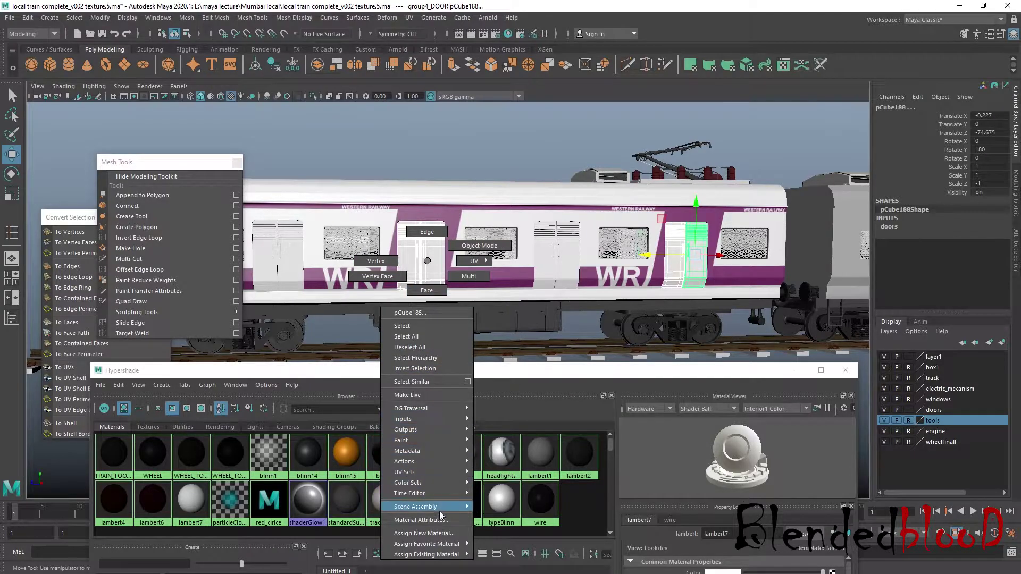
pyautogui.click(424, 533)
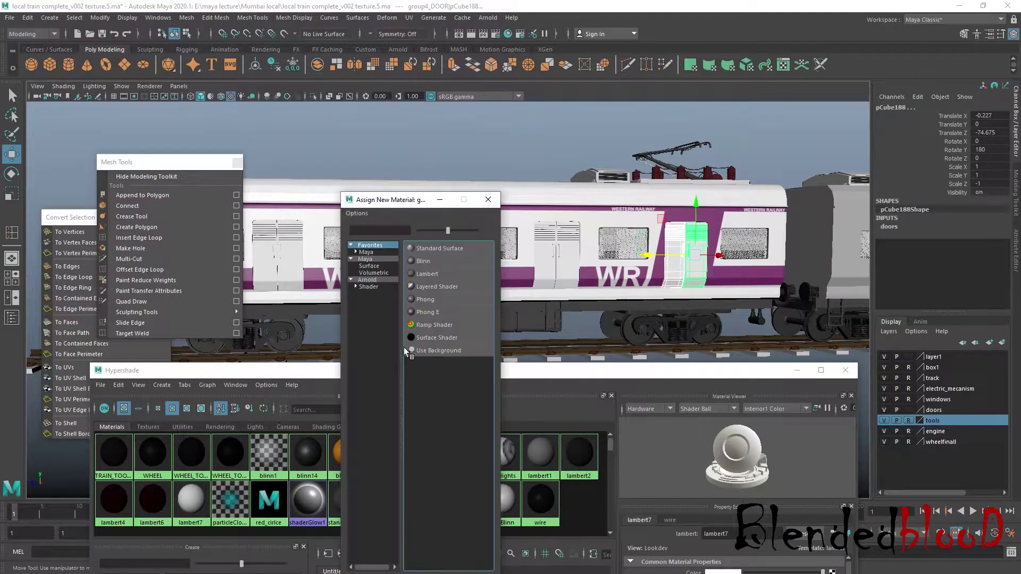
pyautogui.click(430, 260)
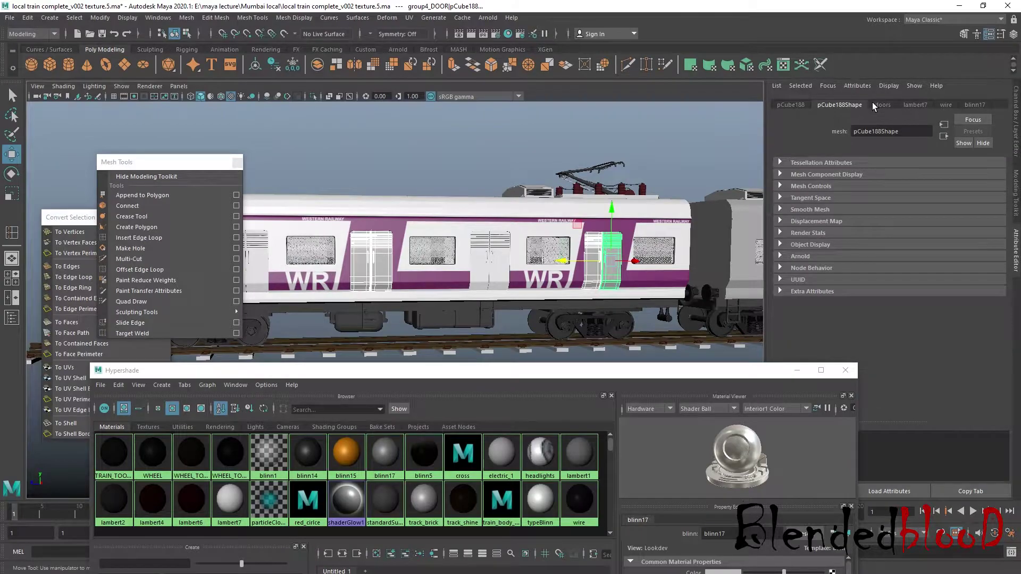
pyautogui.click(881, 105)
pyautogui.doubleClick(864, 131)
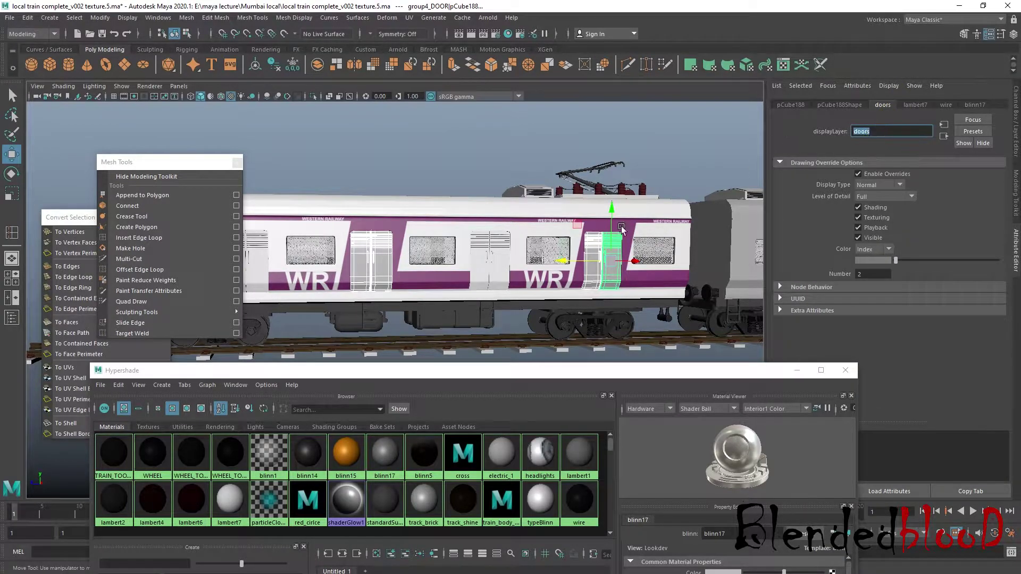
pyautogui.keyDown('alt'); pyautogui.moveTo(397, 356); pyautogui.dragTo(594, 302); pyautogui.keyUp('alt')
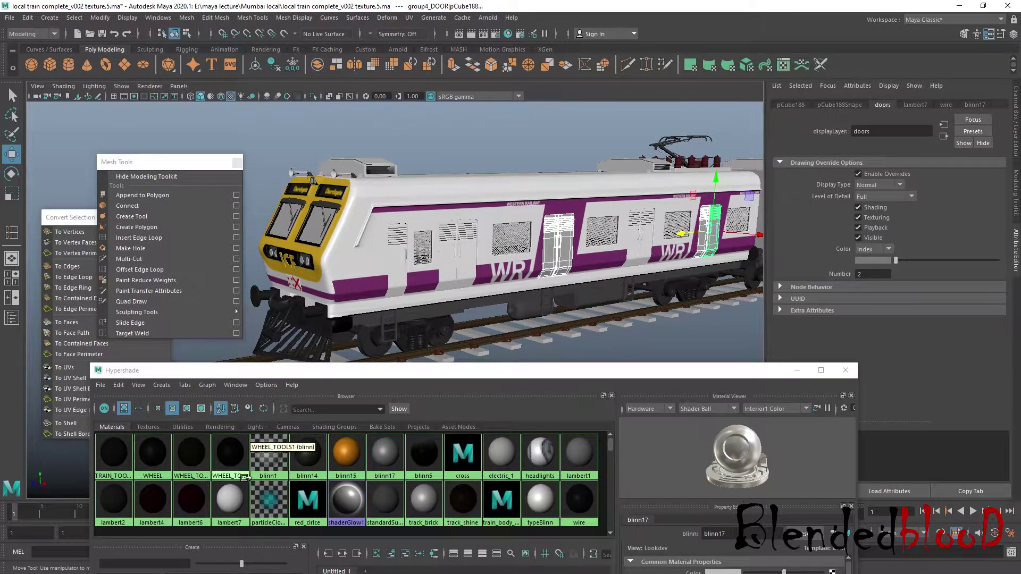
pyautogui.click(307, 463)
# Step: Lighten the color of the doors' new Blinn material slightly and rename the material prpl_door
pyautogui.moveTo(390, 372); pyautogui.dragTo(391, 350)
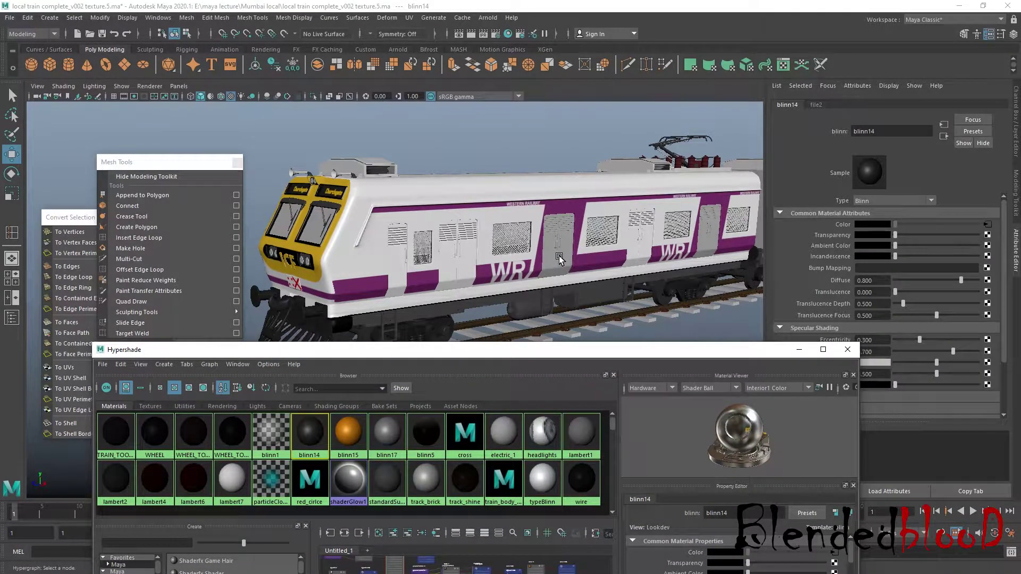
pyautogui.click(378, 430)
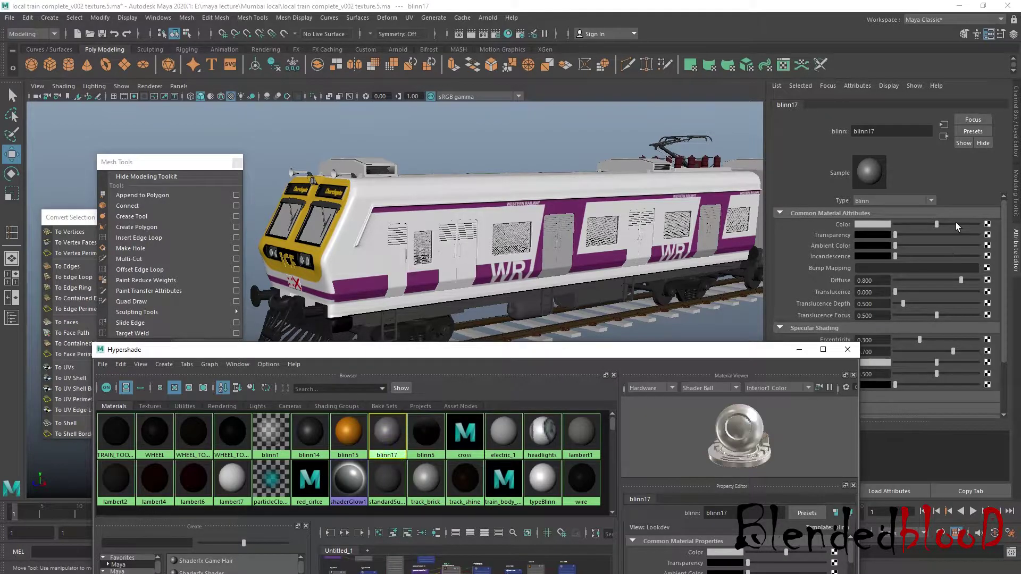
pyautogui.moveTo(935, 225); pyautogui.dragTo(942, 228)
pyautogui.doubleClick(872, 131)
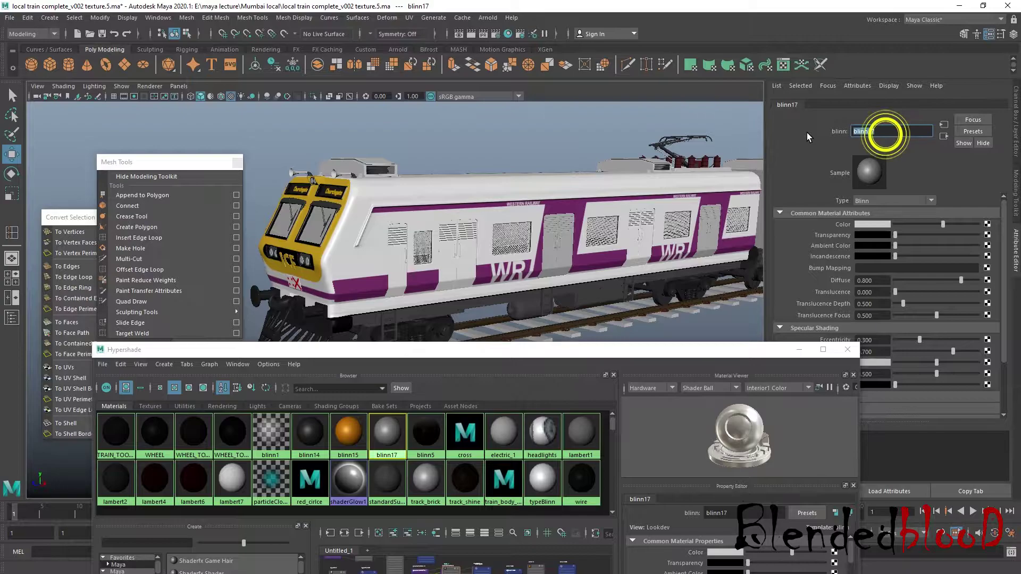
pyautogui.write('p')
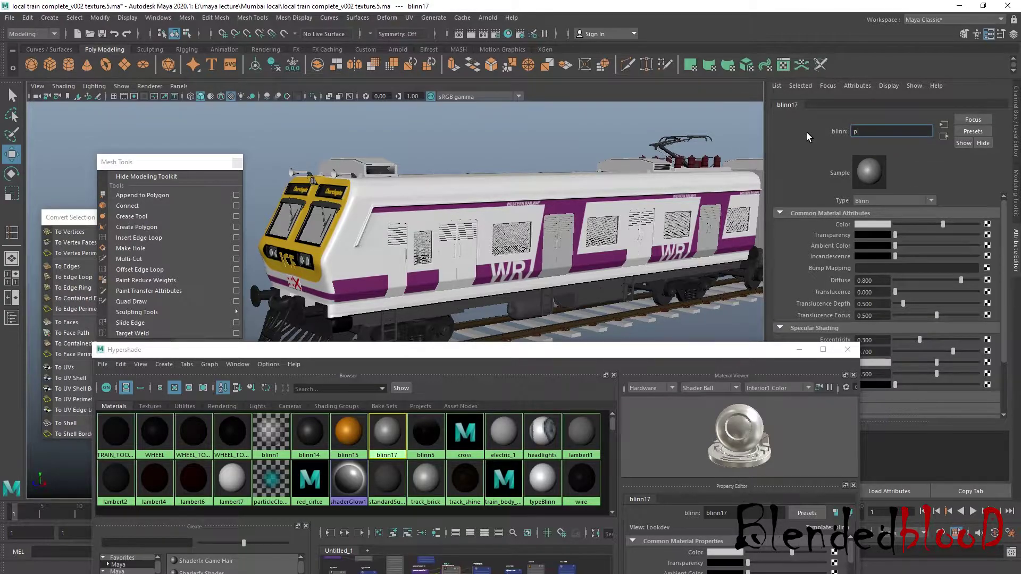
pyautogui.write('rpl')
pyautogui.write(' door')
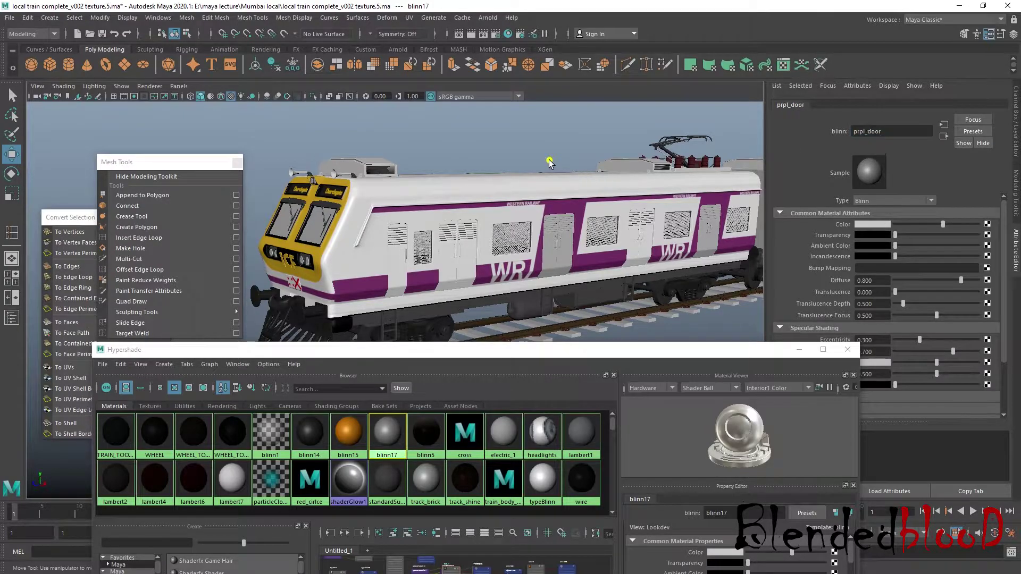
pyautogui.click(547, 160)
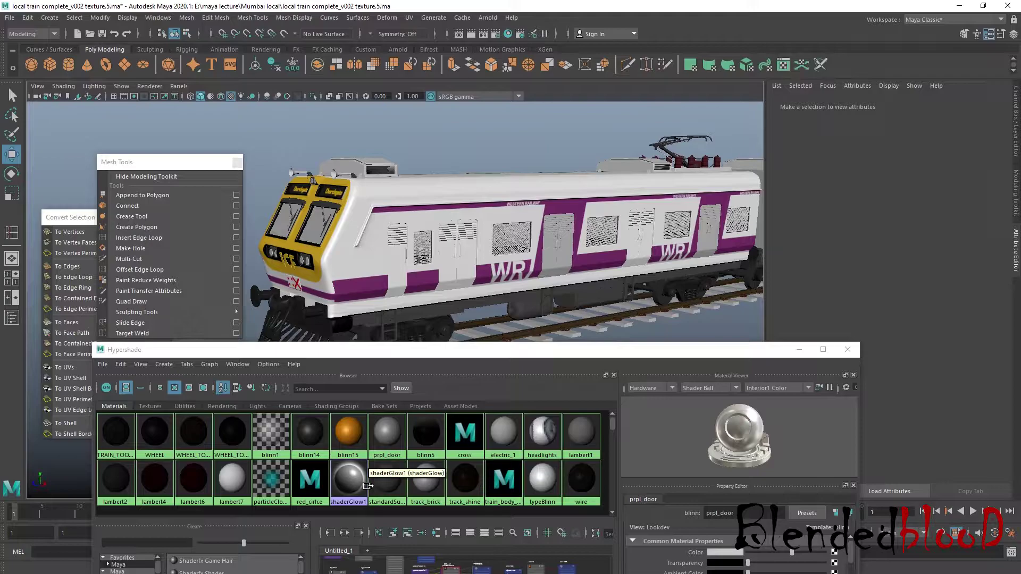
# Step: Set prpl_door's color by sampling the purple body panel beside the doors with the eyedropper
pyautogui.click(387, 434)
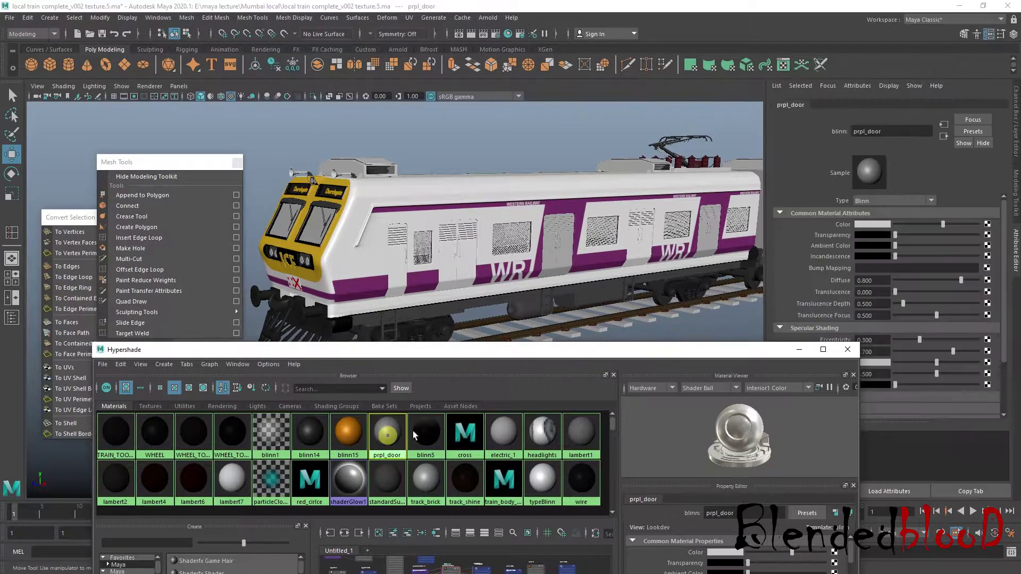
pyautogui.scroll(3, 720, 270)
pyautogui.scroll(5, 720, 270)
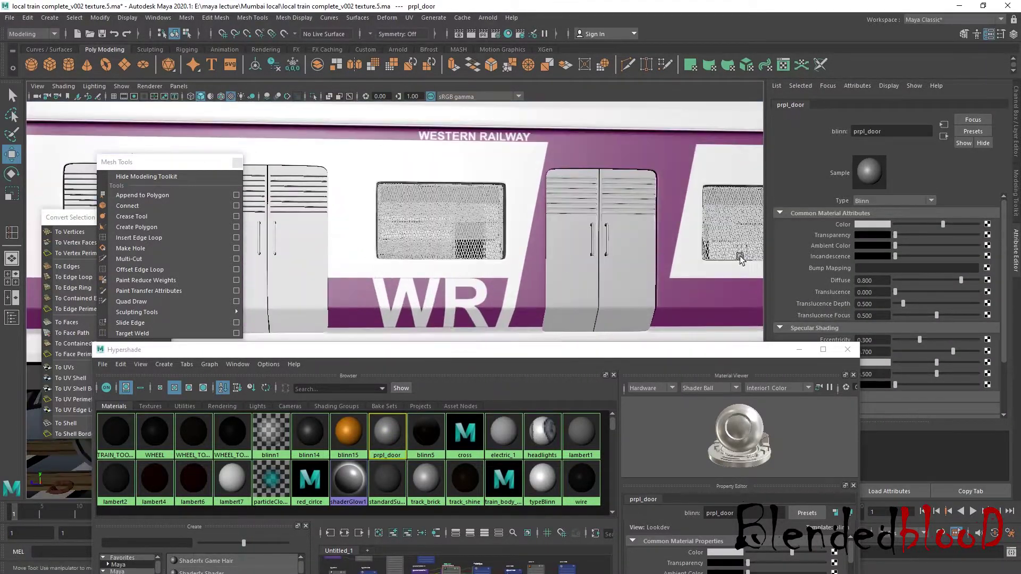
pyautogui.click(880, 224)
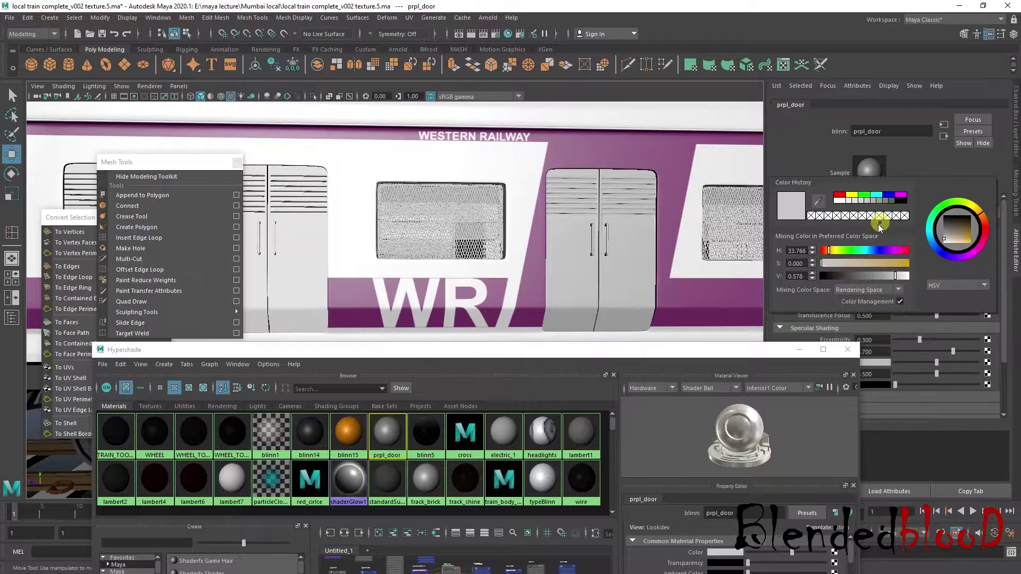
pyautogui.click(818, 202)
pyautogui.click(663, 164)
pyautogui.moveTo(639, 257)
pyautogui.keyDown('alt'); pyautogui.mouseDown()
pyautogui.moveTo(667, 192)
pyautogui.moveTo(621, 237)
pyautogui.moveTo(635, 247)
pyautogui.mouseUp(); pyautogui.keyUp('alt')
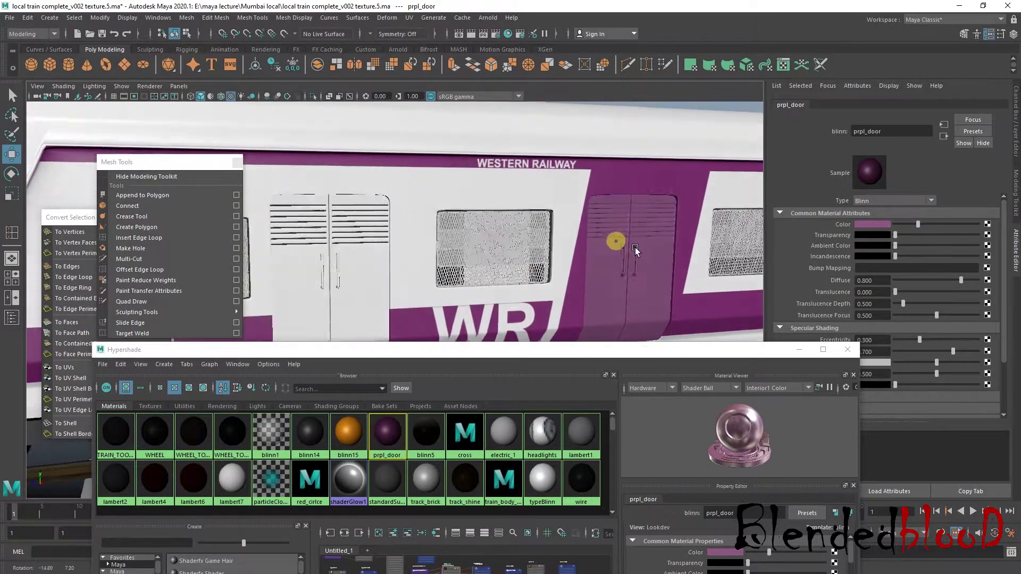
pyautogui.scroll(6, 600, 249)
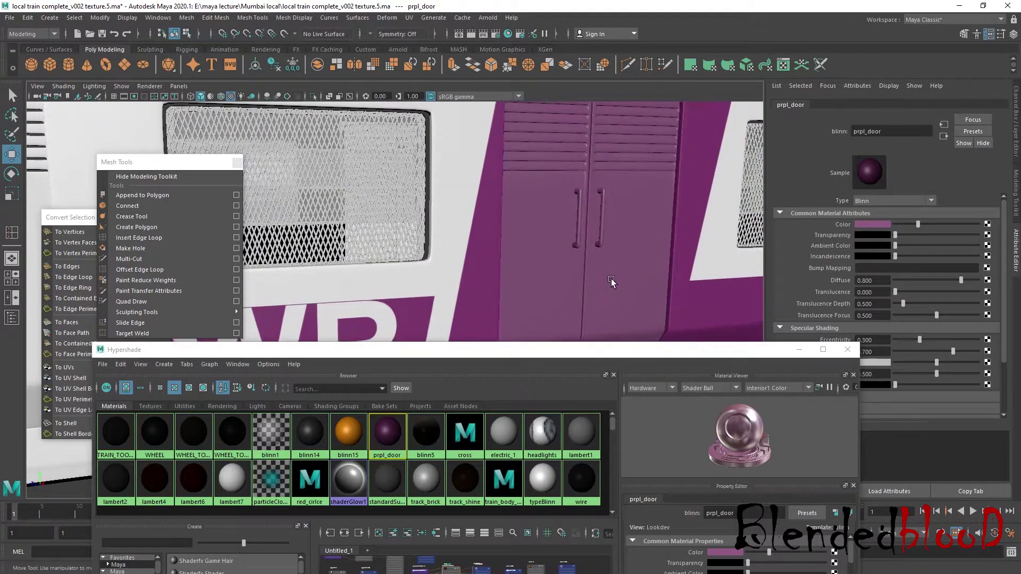
# Step: Try a darker and a lighter brightness for prpl_door's color and undo the change
pyautogui.moveTo(918, 224)
pyautogui.mouseDown()
pyautogui.moveTo(932, 225)
pyautogui.moveTo(901, 225)
pyautogui.moveTo(969, 227)
pyautogui.moveTo(915, 233)
pyautogui.mouseUp()
pyautogui.moveTo(907, 228); pyautogui.dragTo(927, 228)
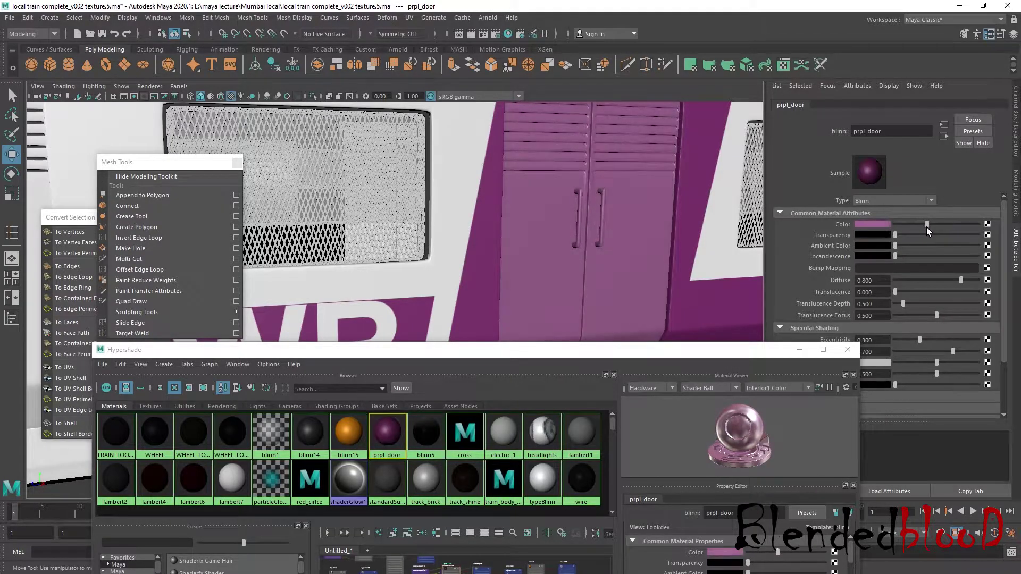
pyautogui.hotkey('ctrl', 'z')
# Step: Raise the saturation of prpl_door's color to match the body's purple, and inspect the doors against the side panels
pyautogui.click(888, 224)
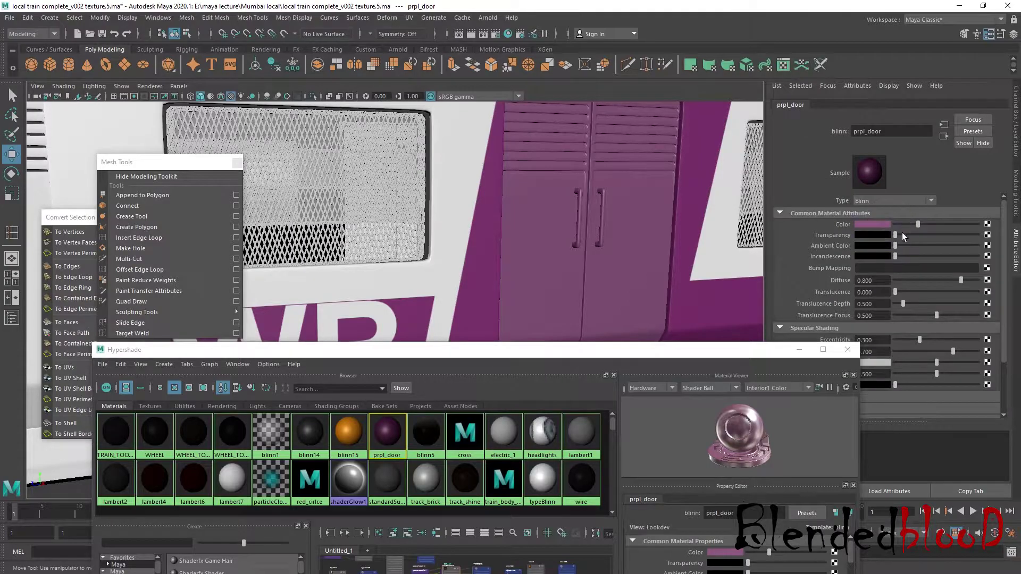
pyautogui.click(879, 225)
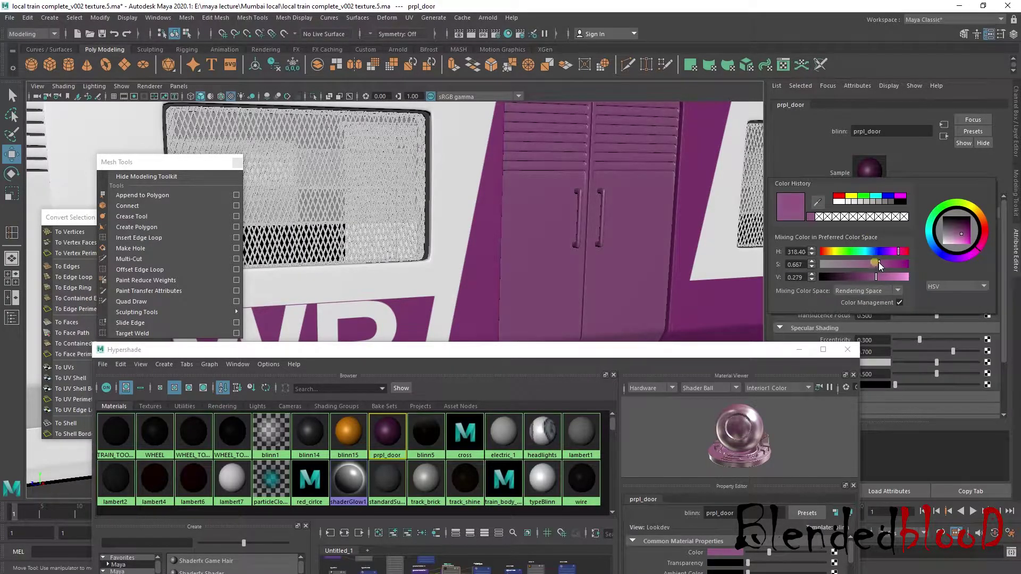
pyautogui.moveTo(876, 262); pyautogui.dragTo(896, 265)
pyautogui.keyDown('alt'); pyautogui.moveTo(686, 263); pyautogui.dragTo(662, 270); pyautogui.keyUp('alt')
pyautogui.scroll(-5, 654, 267)
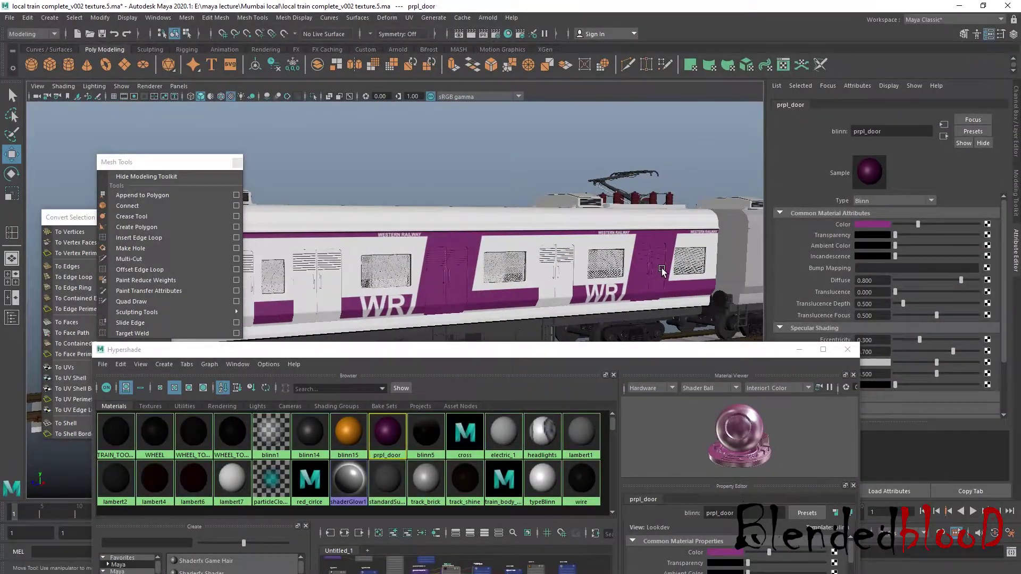
pyautogui.scroll(4, 662, 270)
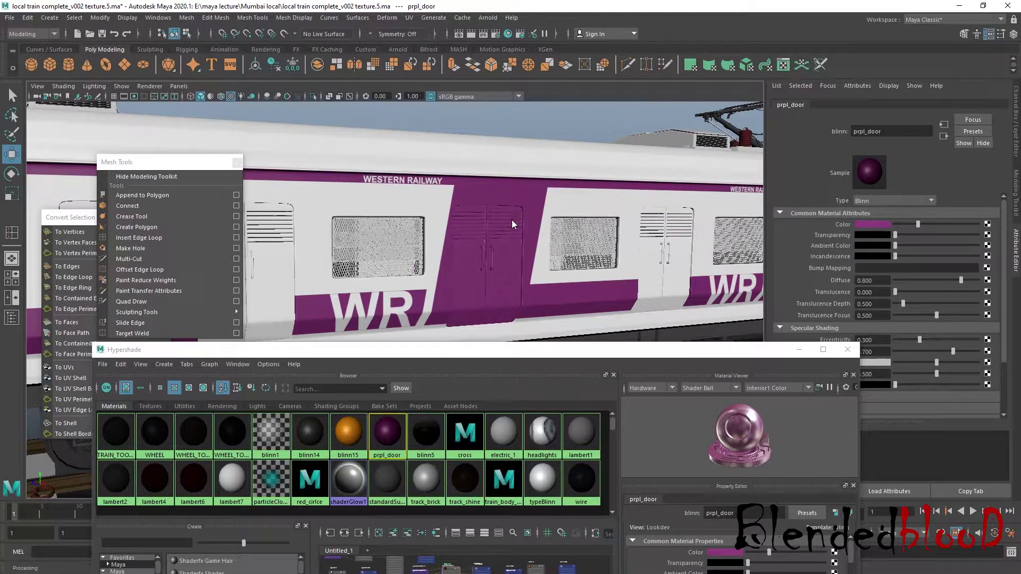
# Step: Clear the selection and examine the purple doors along the coach, from this side around to the train's opposite side
pyautogui.click(601, 127)
pyautogui.scroll(-6, 615, 155)
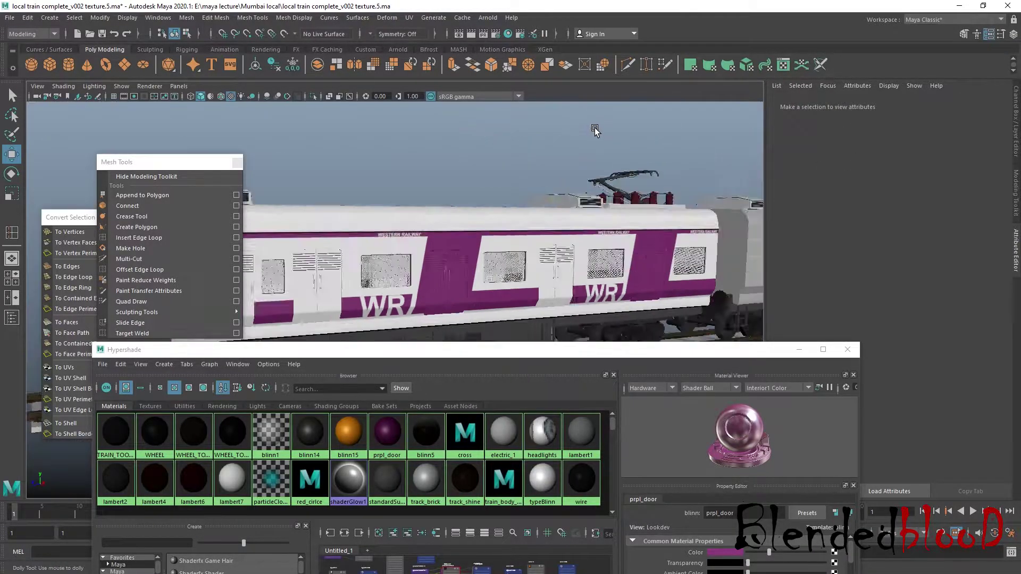
pyautogui.keyDown('alt'); pyautogui.moveTo(615, 218); pyautogui.dragTo(664, 236); pyautogui.keyUp('alt')
pyautogui.scroll(2, 624, 244)
pyautogui.keyDown('alt'); pyautogui.moveTo(562, 266); pyautogui.dragTo(593, 257, button='middle'); pyautogui.keyUp('alt')
pyautogui.scroll(5, 596, 220)
pyautogui.scroll(-4, 593, 257)
pyautogui.keyDown('alt'); pyautogui.moveTo(555, 264); pyautogui.dragTo(672, 269); pyautogui.keyUp('alt')
pyautogui.scroll(-5, 584, 260)
pyautogui.scroll(-2, 532, 277)
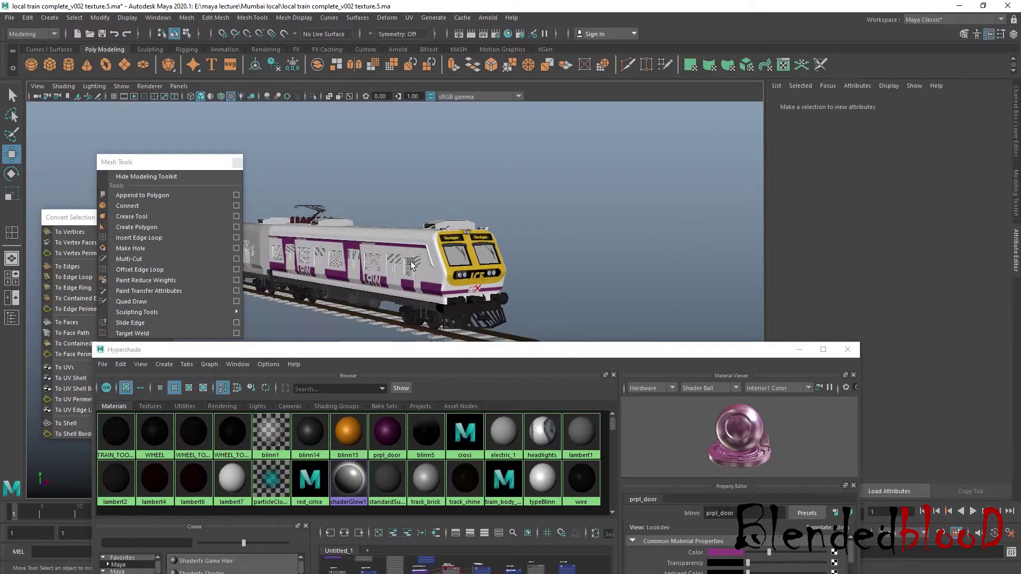
# Step: Assign the prpl_door material to the white doors on the purple panels along the coach's opposite side
pyautogui.keyDown('alt'); pyautogui.moveTo(485, 292); pyautogui.dragTo(606, 263, button='middle'); pyautogui.keyUp('alt')
pyautogui.scroll(5, 606, 263)
pyautogui.click(551, 257)
pyautogui.scroll(-3, 551, 257)
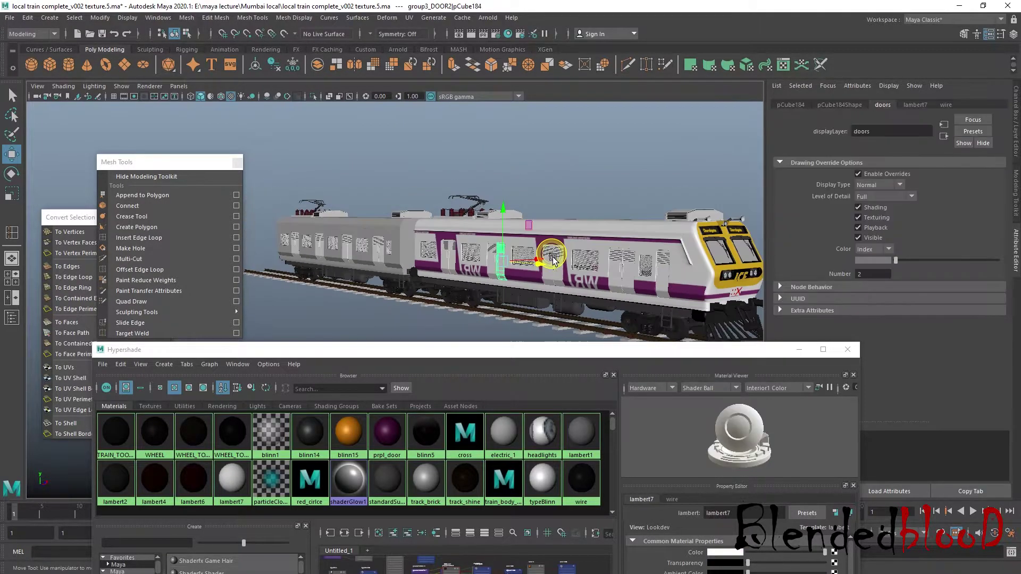
pyautogui.scroll(5, 456, 266)
pyautogui.keyDown('shift'); pyautogui.click(470, 238); pyautogui.keyUp('shift')
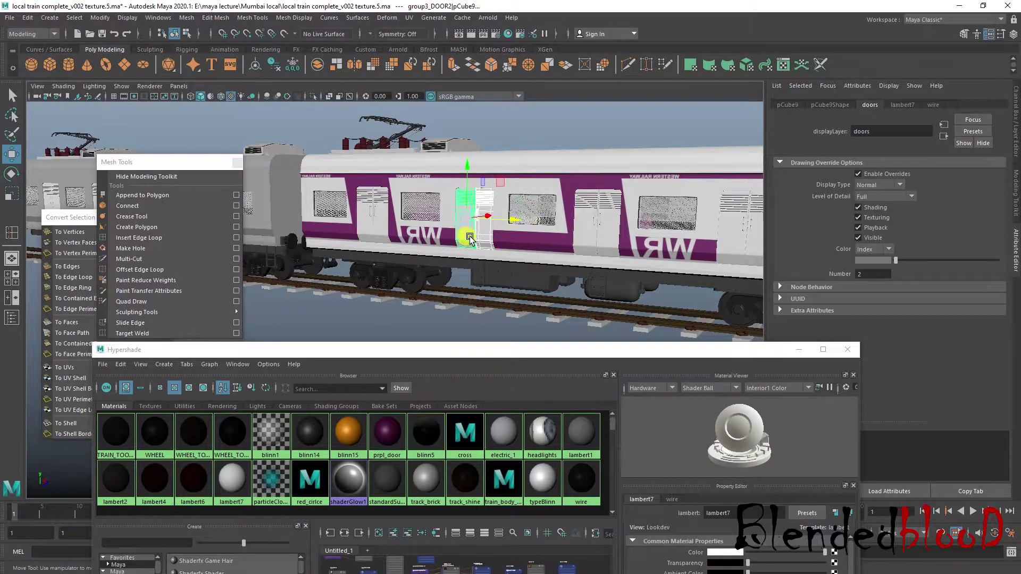
pyautogui.scroll(-4, 470, 238)
pyautogui.keyDown('alt'); pyautogui.moveTo(513, 287); pyautogui.dragTo(560, 271); pyautogui.keyUp('alt')
pyautogui.keyDown('alt'); pyautogui.moveTo(489, 269); pyautogui.dragTo(514, 229); pyautogui.keyUp('alt')
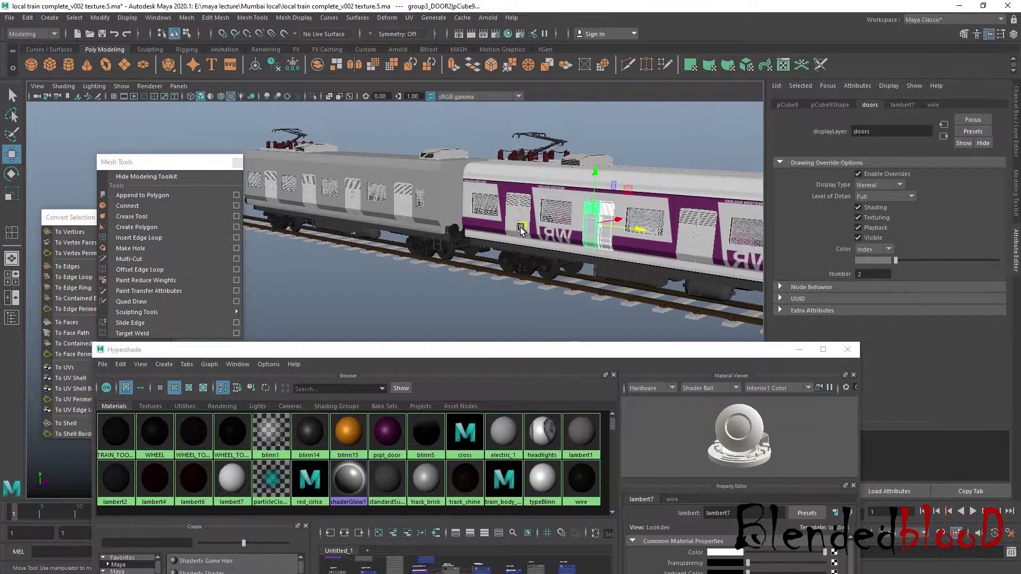
pyautogui.click(522, 229)
pyautogui.keyDown('alt'); pyautogui.moveTo(524, 228); pyautogui.dragTo(617, 243, button='right'); pyautogui.keyUp('alt')
pyautogui.keyDown('alt'); pyautogui.moveTo(618, 243); pyautogui.dragTo(452, 239, button='middle'); pyautogui.keyUp('alt')
pyautogui.keyDown('shift'); pyautogui.click(514, 234); pyautogui.keyUp('shift')
pyautogui.keyDown('shift'); pyautogui.click(534, 247); pyautogui.keyUp('shift')
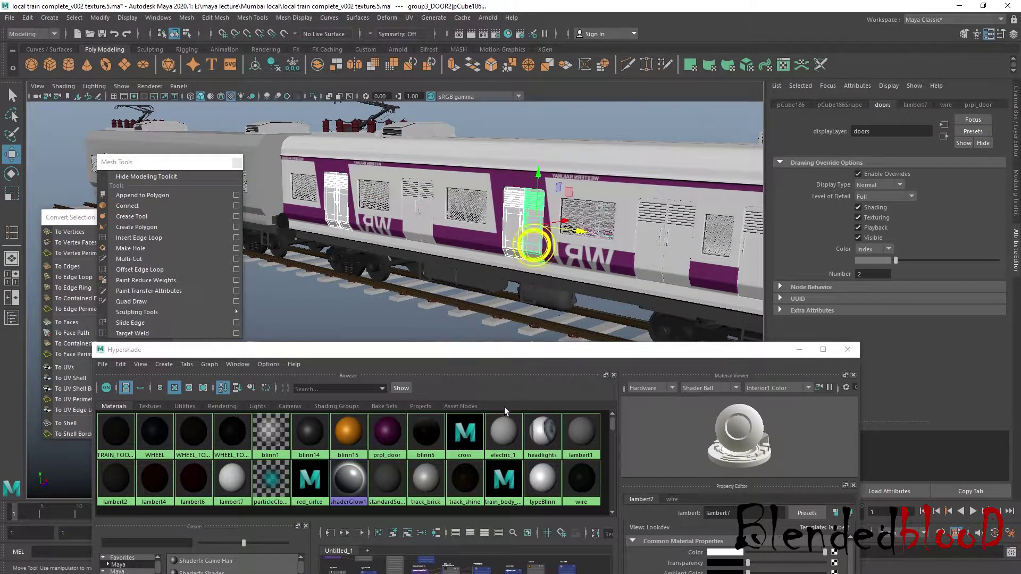
pyautogui.moveTo(384, 426)
pyautogui.mouseDown(button='right')
pyautogui.moveTo(420, 425)
pyautogui.moveTo(425, 412)
pyautogui.moveTo(383, 394)
pyautogui.mouseUp(button='right')
pyautogui.click(341, 324)
# Step: Examine the purple doors and their louvres up close, and switch the attribute display to the channel box and layers
pyautogui.scroll(-5, 376, 304)
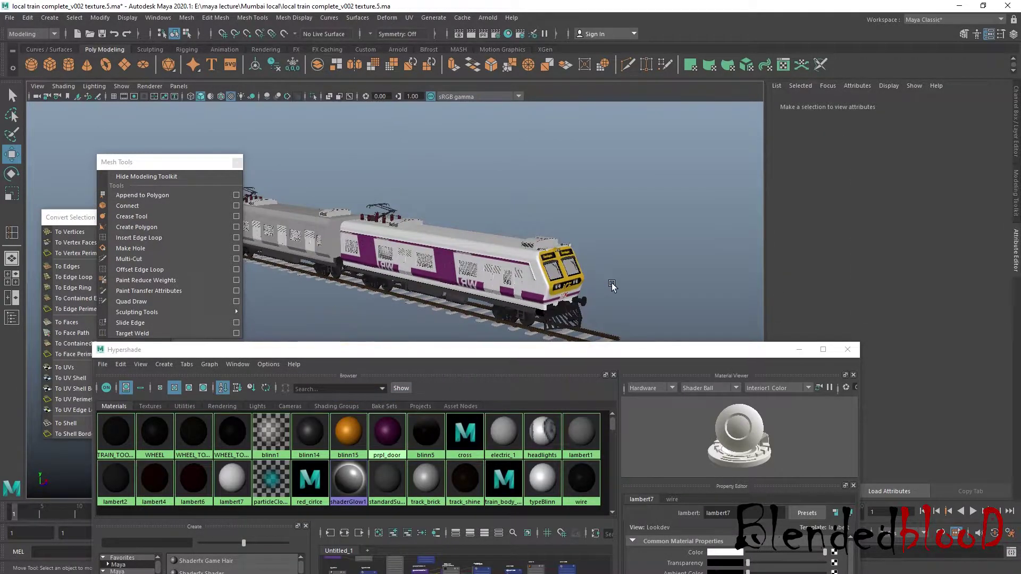
pyautogui.keyDown('alt'); pyautogui.moveTo(613, 284); pyautogui.dragTo(435, 270); pyautogui.keyUp('alt')
pyautogui.scroll(5, 479, 279)
pyautogui.scroll(-5, 463, 237)
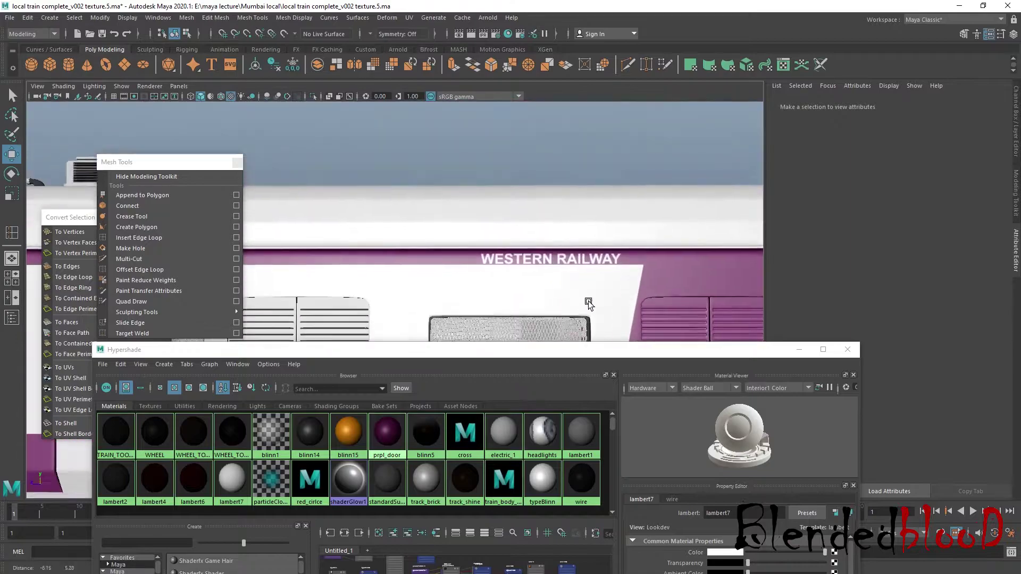
pyautogui.scroll(4, 560, 232)
pyautogui.keyDown('alt'); pyautogui.moveTo(582, 210); pyautogui.dragTo(331, 227, button='middle'); pyautogui.keyUp('alt')
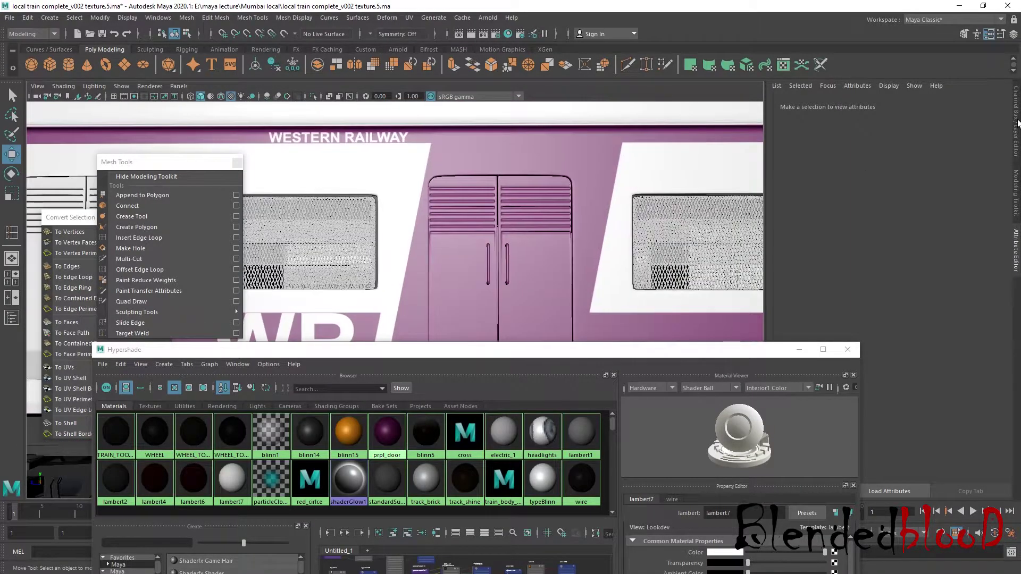
pyautogui.click(1016, 118)
pyautogui.scroll(5, 630, 199)
pyautogui.keyDown('alt'); pyautogui.moveTo(630, 200); pyautogui.dragTo(642, 210, button='middle'); pyautogui.keyUp('alt')
pyautogui.scroll(-3, 642, 208)
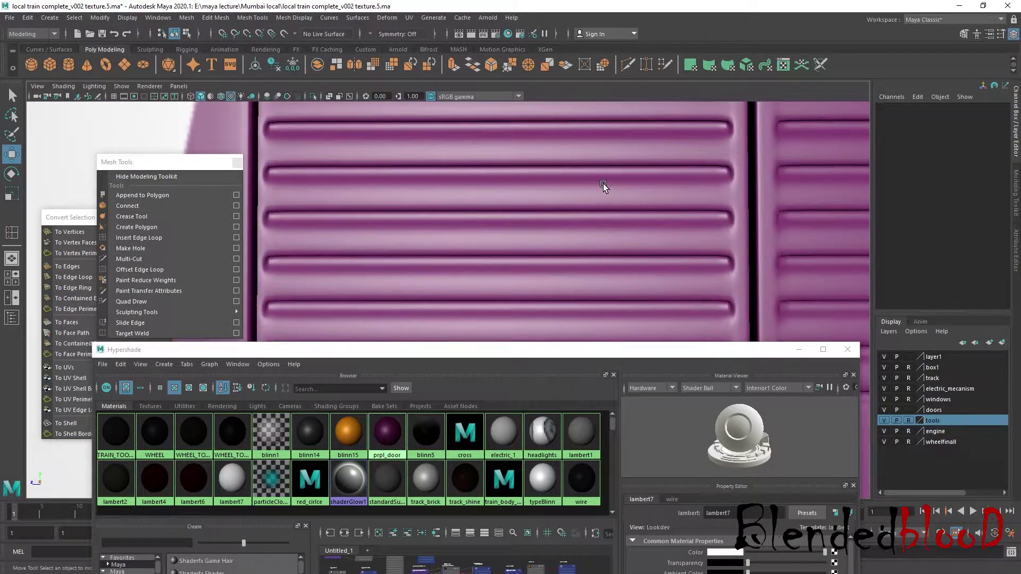
# Step: Assign the wire material to the recessed slot faces of the louvres on one purple door leaf, and return to object selection
pyautogui.click(605, 181)
pyautogui.rightClick(556, 170)
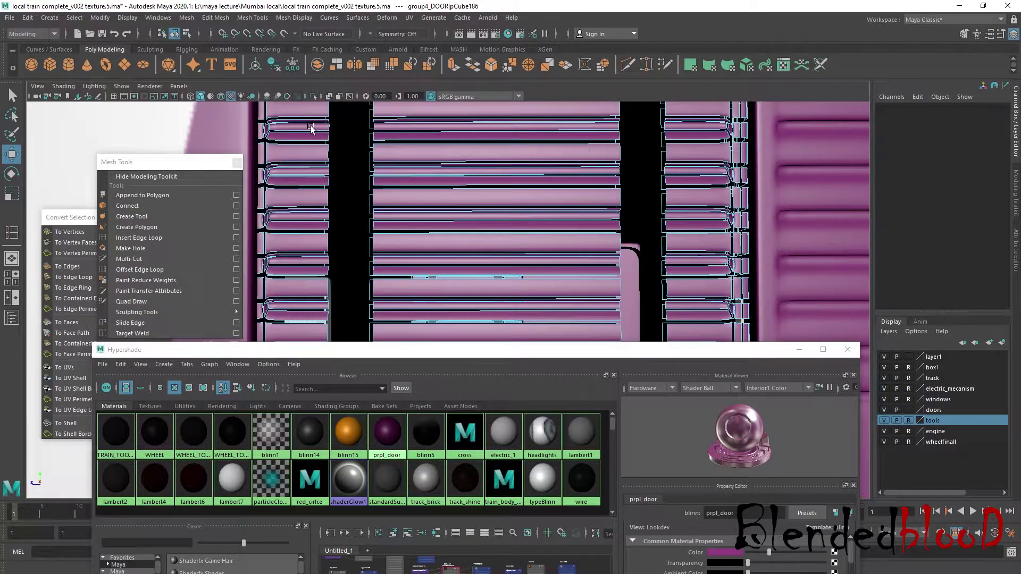
pyautogui.scroll(3, 468, 154)
pyautogui.click(318, 126)
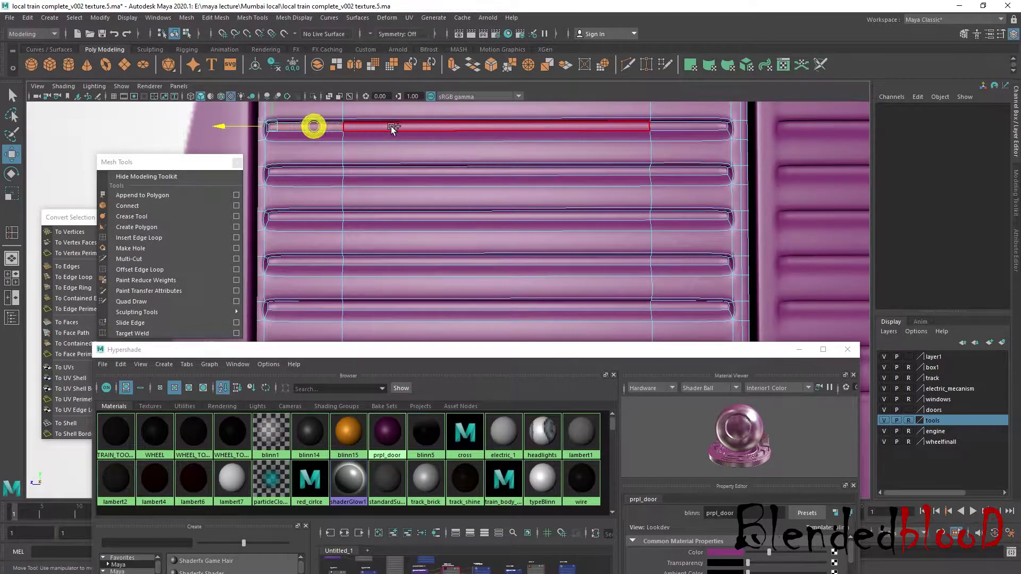
pyautogui.click(716, 122)
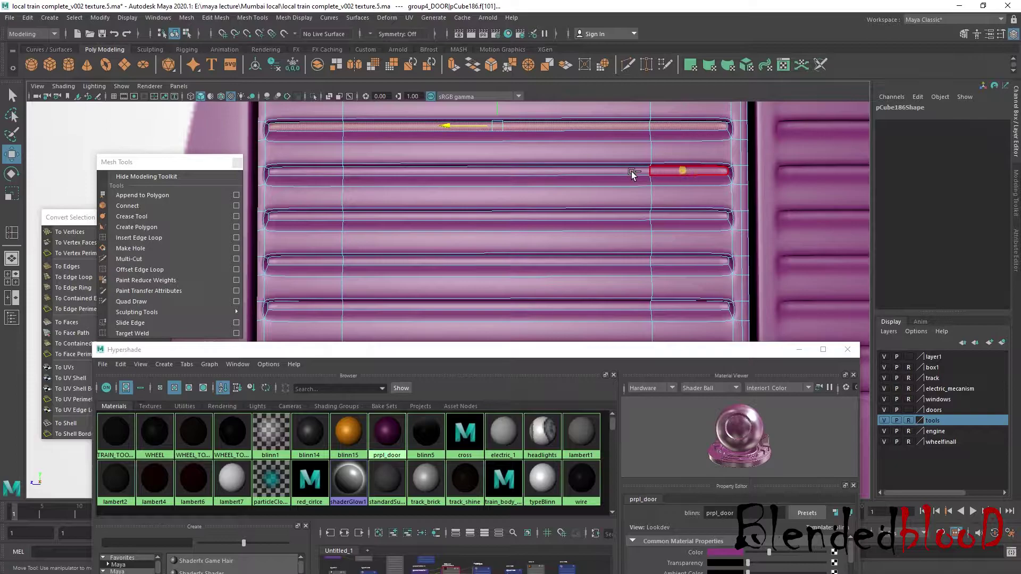
pyautogui.keyDown('shift'); pyautogui.click(334, 173); pyautogui.keyUp('shift')
pyautogui.keyDown('shift'); pyautogui.click(329, 219); pyautogui.keyUp('shift')
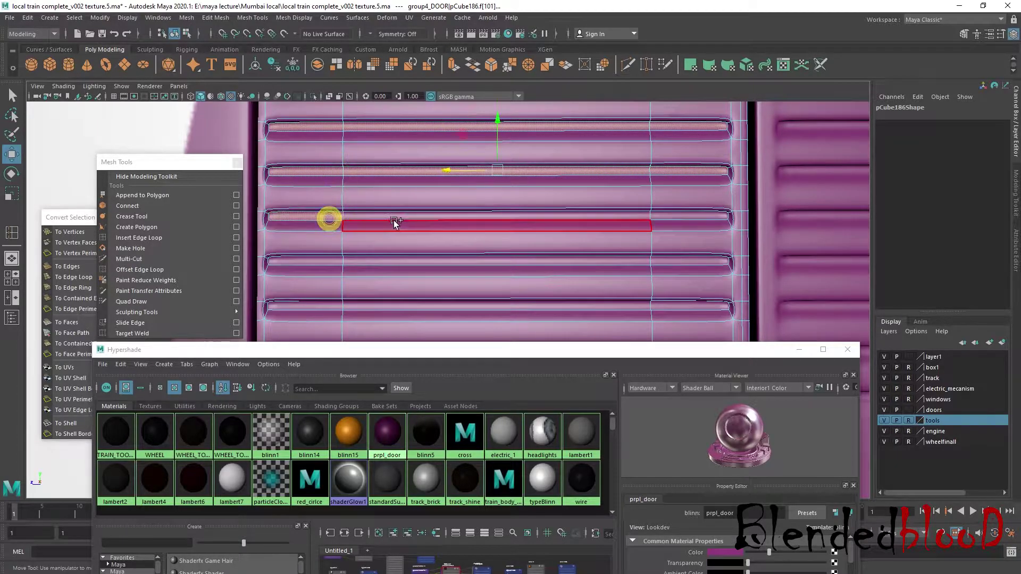
pyautogui.keyDown('shift'); pyautogui.click(669, 213); pyautogui.keyUp('shift')
pyautogui.keyDown('shift'); pyautogui.click(671, 266); pyautogui.keyUp('shift')
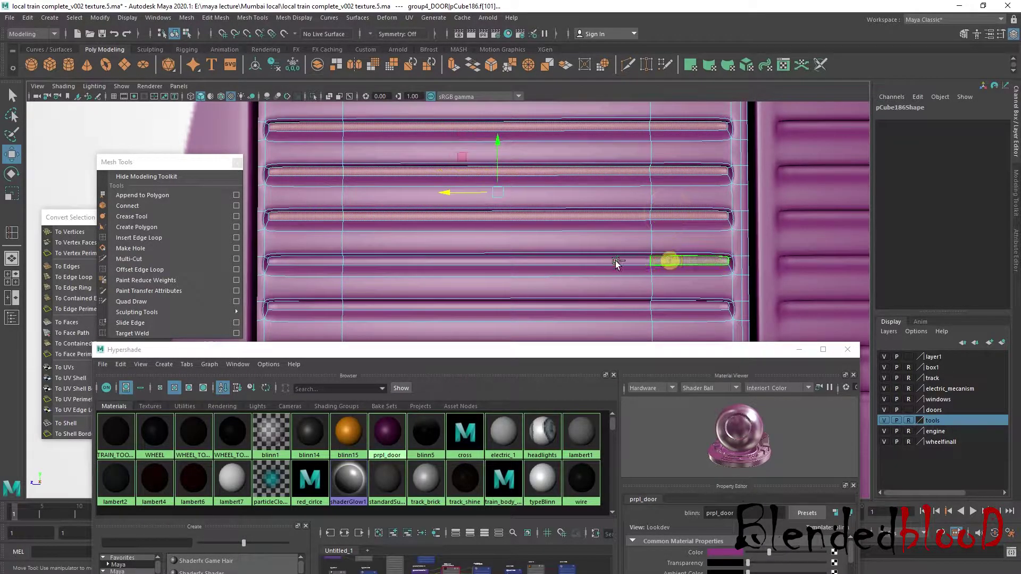
pyautogui.keyDown('shift'); pyautogui.click(325, 260); pyautogui.keyUp('shift')
pyautogui.keyDown('shift'); pyautogui.click(320, 305); pyautogui.keyUp('shift')
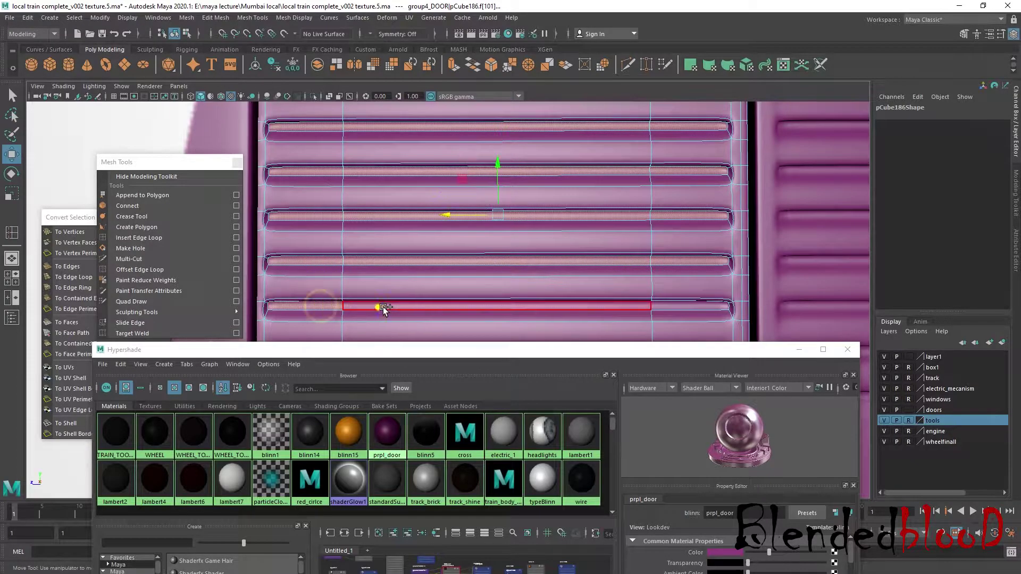
pyautogui.moveTo(643, 276)
pyautogui.keyDown('alt'); pyautogui.mouseDown(button='middle')
pyautogui.moveTo(638, 233)
pyautogui.moveTo(631, 268)
pyautogui.moveTo(645, 260)
pyautogui.mouseUp(button='middle'); pyautogui.keyUp('alt')
pyautogui.keyDown('shift'); pyautogui.click(659, 226); pyautogui.keyUp('shift')
pyautogui.keyDown('shift'); pyautogui.click(335, 268); pyautogui.keyUp('shift')
pyautogui.keyDown('shift'); pyautogui.click(414, 270); pyautogui.keyUp('shift')
pyautogui.keyDown('shift'); pyautogui.click(680, 276); pyautogui.keyUp('shift')
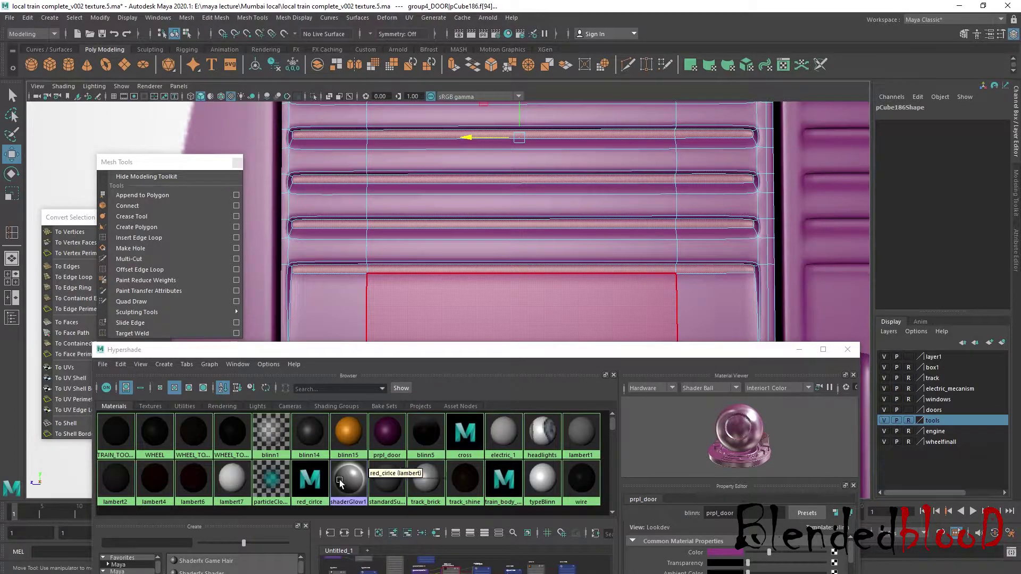
pyautogui.moveTo(585, 424); pyautogui.dragTo(585, 396, button='right')
pyautogui.scroll(-10, 537, 303)
pyautogui.moveTo(491, 259); pyautogui.dragTo(534, 223, button='right')
pyautogui.click(524, 154)
# Step: Examine the door leaf's dark louvre slots from several distances and angles against the neighbouring leaf
pyautogui.scroll(-4, 533, 278)
pyautogui.scroll(10, 534, 289)
pyautogui.keyDown('alt'); pyautogui.moveTo(535, 288); pyautogui.dragTo(597, 227); pyautogui.keyUp('alt')
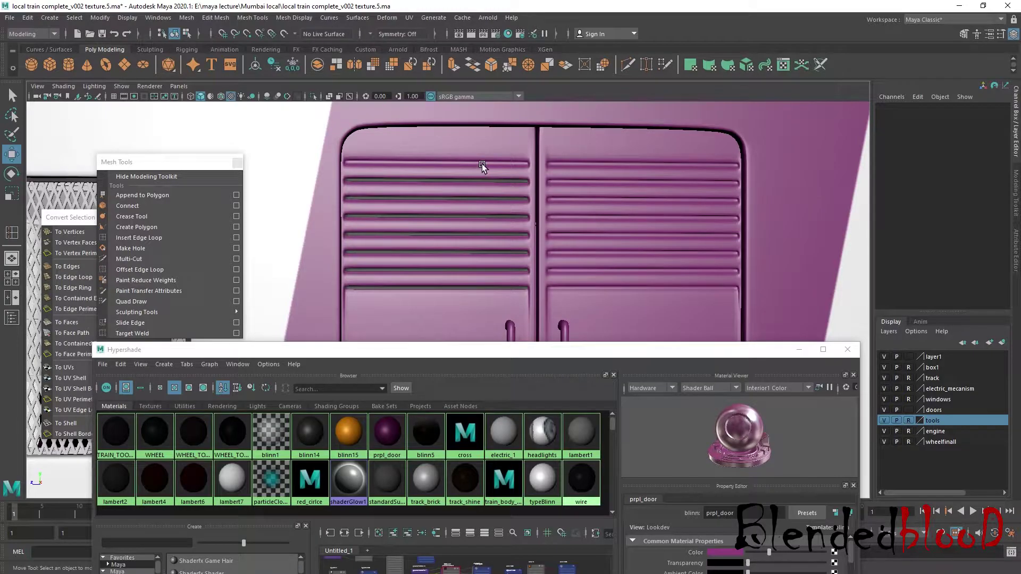
pyautogui.keyDown('alt'); pyautogui.moveTo(483, 163); pyautogui.dragTo(480, 175, button='middle'); pyautogui.keyUp('alt')
pyautogui.scroll(-8, 500, 183)
pyautogui.keyDown('alt'); pyautogui.moveTo(517, 191); pyautogui.dragTo(433, 232); pyautogui.keyUp('alt')
pyautogui.keyDown('alt'); pyautogui.moveTo(433, 231); pyautogui.dragTo(543, 171, button='middle'); pyautogui.keyUp('alt')
pyautogui.keyDown('alt'); pyautogui.moveTo(444, 233); pyautogui.dragTo(467, 244, button='middle'); pyautogui.keyUp('alt')
pyautogui.scroll(5, 470, 229)
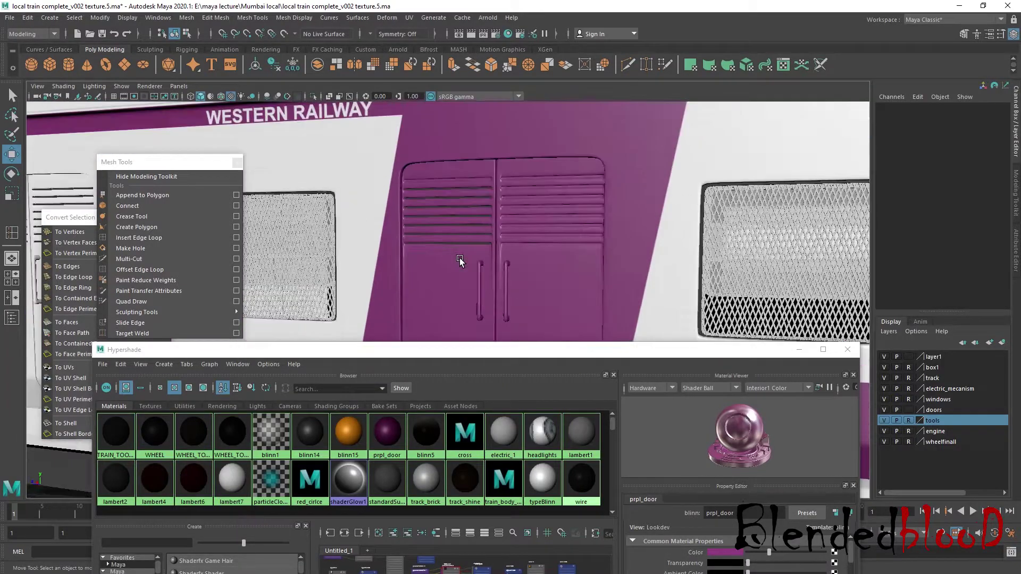
pyautogui.scroll(3, 476, 229)
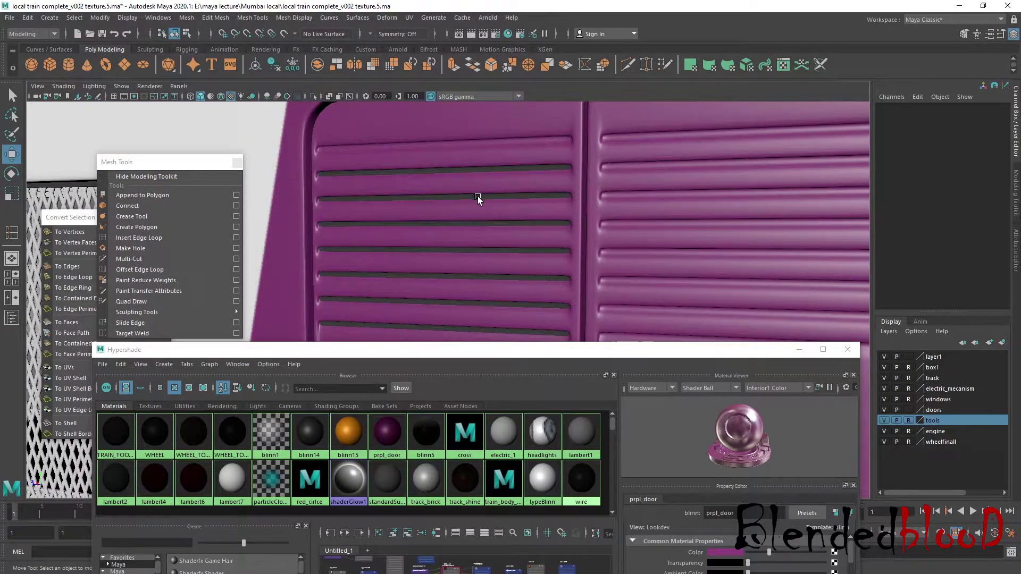
pyautogui.scroll(3, 478, 200)
# Step: Assign the wire material to the faces of the topmost louvre slot on the same door leaf
pyautogui.moveTo(496, 197); pyautogui.dragTo(496, 166, button='right')
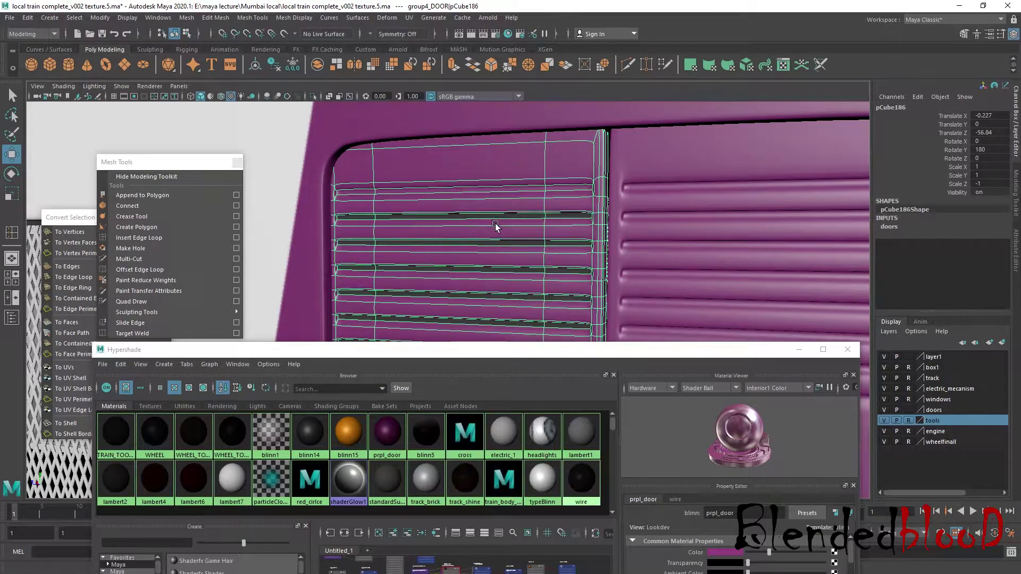
pyautogui.click(357, 193)
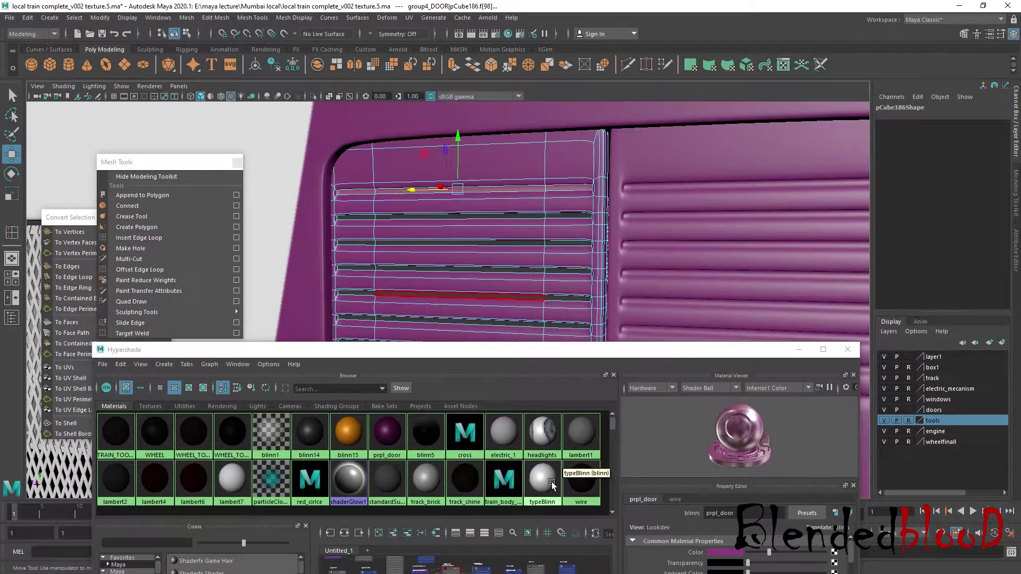
pyautogui.moveTo(578, 485); pyautogui.dragTo(586, 397, button='right')
pyautogui.scroll(-5, 595, 262)
pyautogui.scroll(3, 523, 271)
# Step: Assign the wire material to the recessed louvre slot faces on the door's neighbouring leaf, and return to object selection
pyautogui.click(610, 246)
pyautogui.moveTo(614, 246); pyautogui.dragTo(617, 274, button='right')
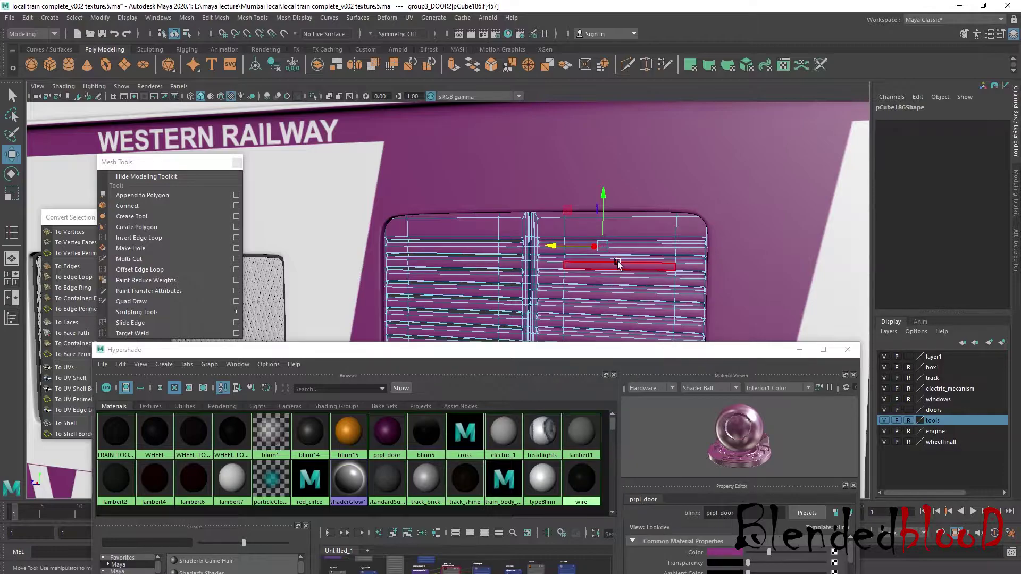
pyautogui.click(626, 245)
pyautogui.scroll(3, 615, 249)
pyautogui.scroll(-5, 627, 245)
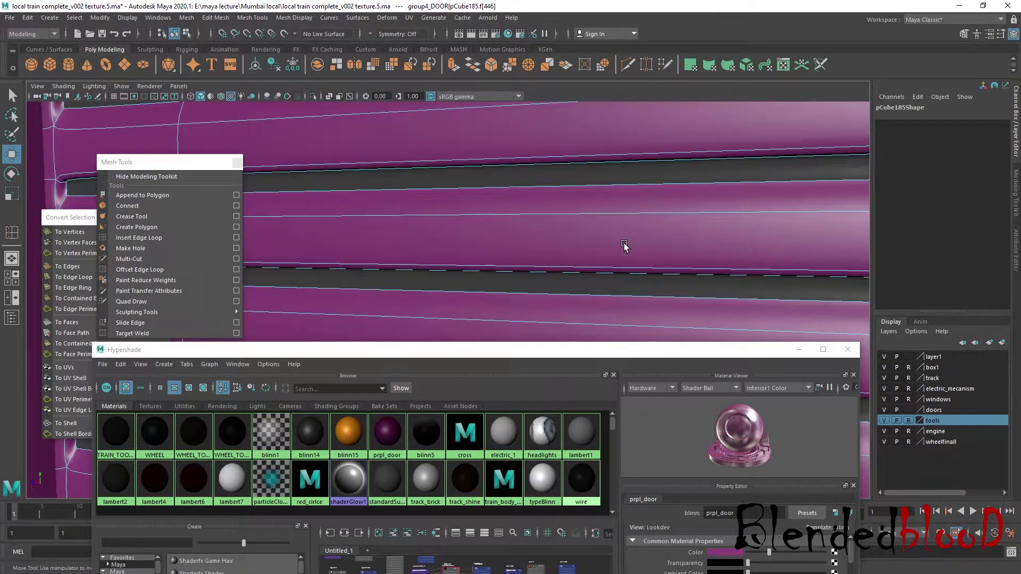
pyautogui.scroll(5, 626, 264)
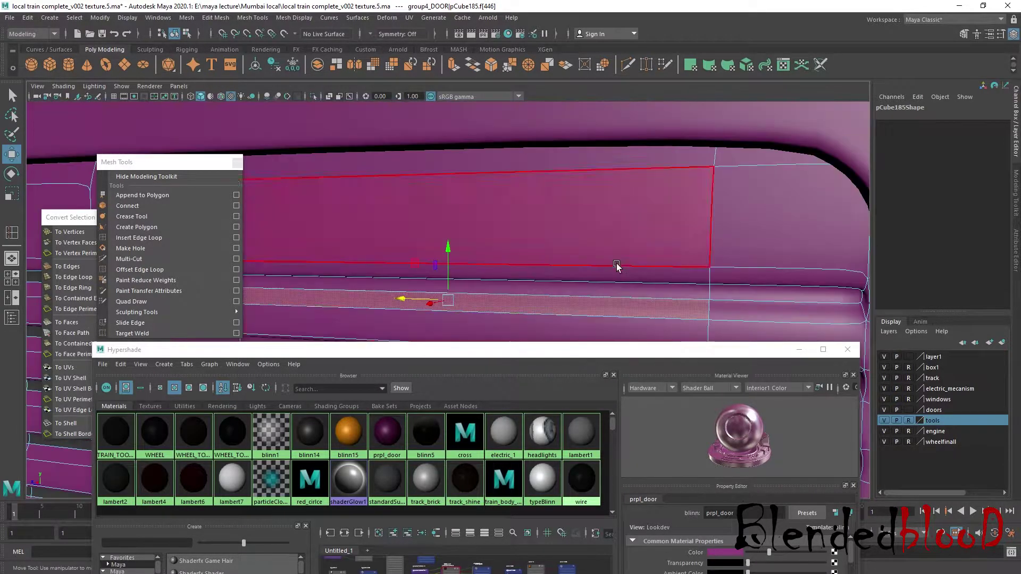
pyautogui.keyDown('alt'); pyautogui.moveTo(534, 259); pyautogui.dragTo(582, 199, button='middle'); pyautogui.keyUp('alt')
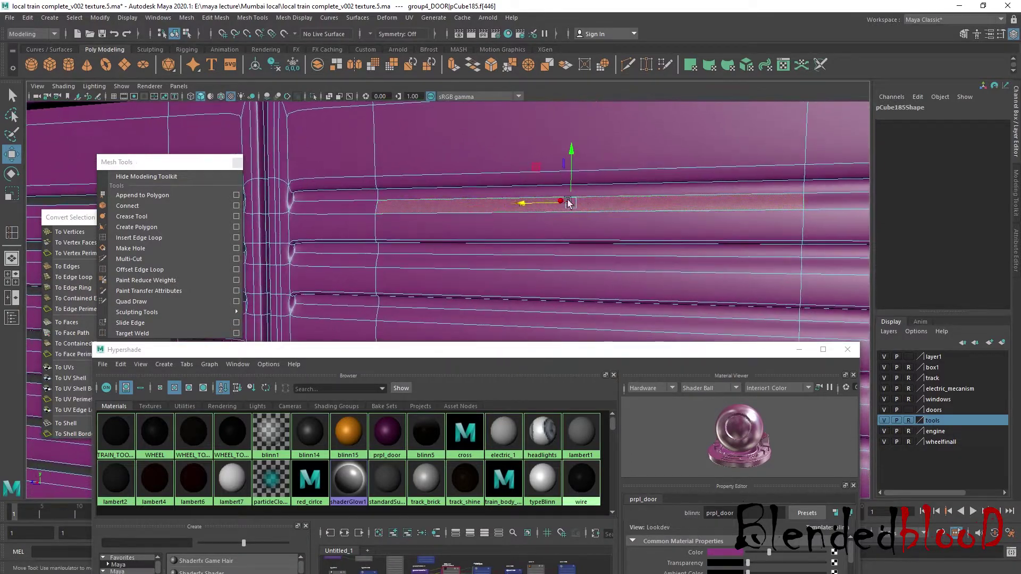
pyautogui.click(331, 197)
pyautogui.keyDown('shift'); pyautogui.click(410, 197); pyautogui.keyUp('shift')
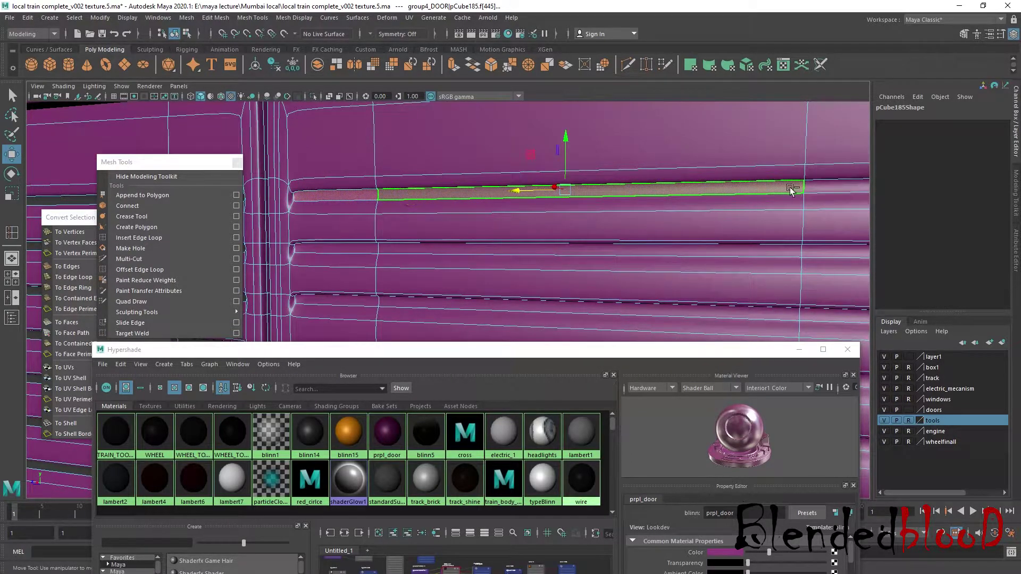
pyautogui.click(353, 241)
pyautogui.keyDown('shift'); pyautogui.click(361, 298); pyautogui.keyUp('shift')
pyautogui.keyDown('shift'); pyautogui.click(433, 246); pyautogui.keyUp('shift')
pyautogui.keyDown('shift'); pyautogui.click(839, 249); pyautogui.keyUp('shift')
pyautogui.keyDown('alt'); pyautogui.moveTo(816, 318); pyautogui.dragTo(686, 189, button='middle'); pyautogui.keyUp('alt')
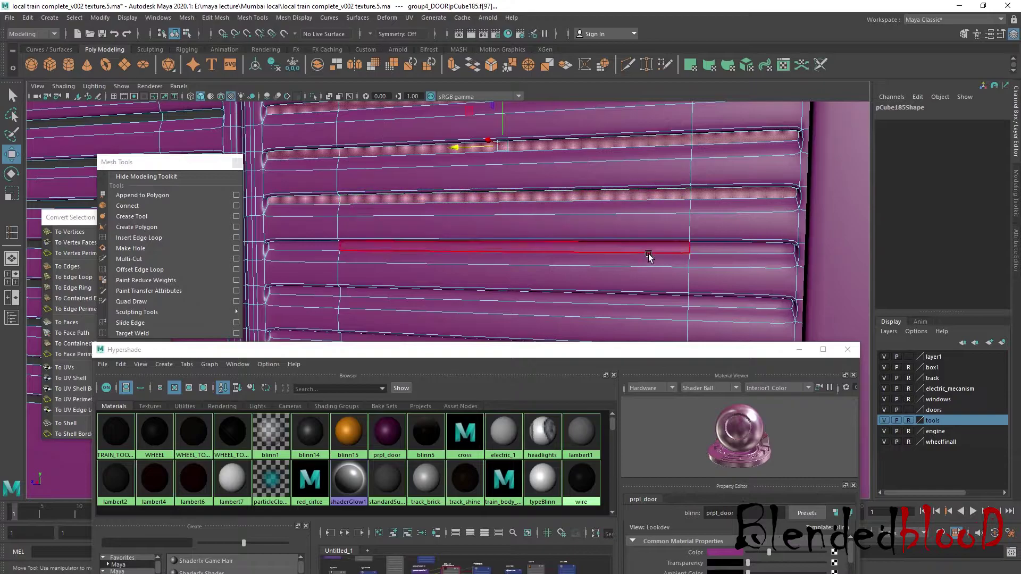
pyautogui.keyDown('shift'); pyautogui.click(743, 247); pyautogui.keyUp('shift')
pyautogui.keyDown('shift'); pyautogui.click(645, 247); pyautogui.keyUp('shift')
pyautogui.keyDown('shift'); pyautogui.click(323, 292); pyautogui.keyUp('shift')
pyautogui.keyDown('shift'); pyautogui.click(393, 293); pyautogui.keyUp('shift')
pyautogui.keyDown('shift'); pyautogui.click(732, 300); pyautogui.keyUp('shift')
pyautogui.scroll(-1, 633, 298)
pyautogui.keyDown('alt'); pyautogui.moveTo(625, 292); pyautogui.dragTo(662, 180, button='middle'); pyautogui.keyUp('alt')
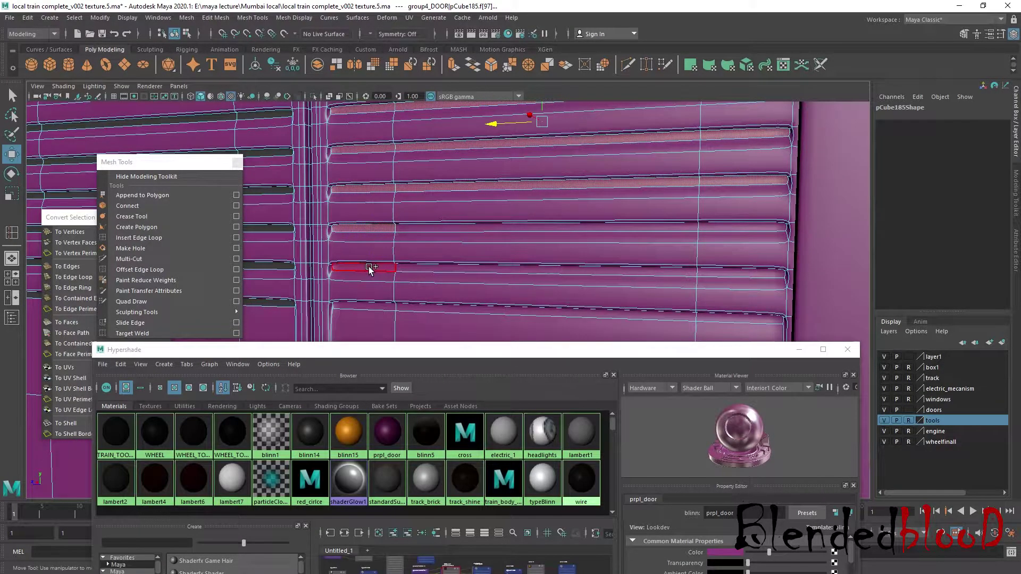
pyautogui.keyDown('shift'); pyautogui.click(424, 304); pyautogui.keyUp('shift')
pyautogui.keyDown('shift'); pyautogui.click(713, 318); pyautogui.keyUp('shift')
pyautogui.keyDown('shift'); pyautogui.click(719, 268); pyautogui.keyUp('shift')
pyautogui.keyDown('shift'); pyautogui.click(665, 272); pyautogui.keyUp('shift')
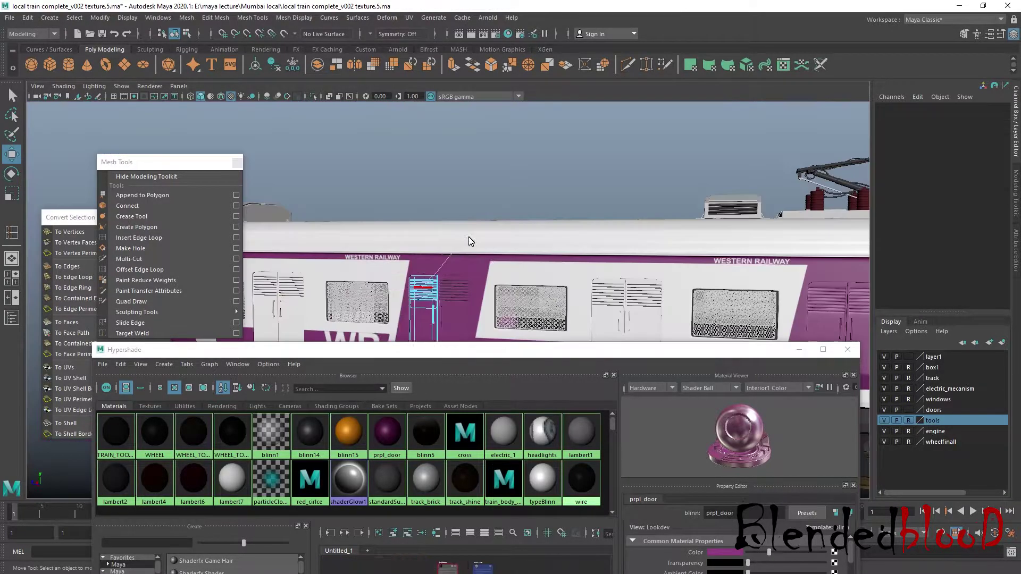
pyautogui.moveTo(424, 287); pyautogui.dragTo(476, 202, button='right')
pyautogui.click(476, 201)
# Step: Select the recessed faces of four middle louvre slots on the left leaf of the purple door near the carriage end
pyautogui.scroll(-5, 475, 198)
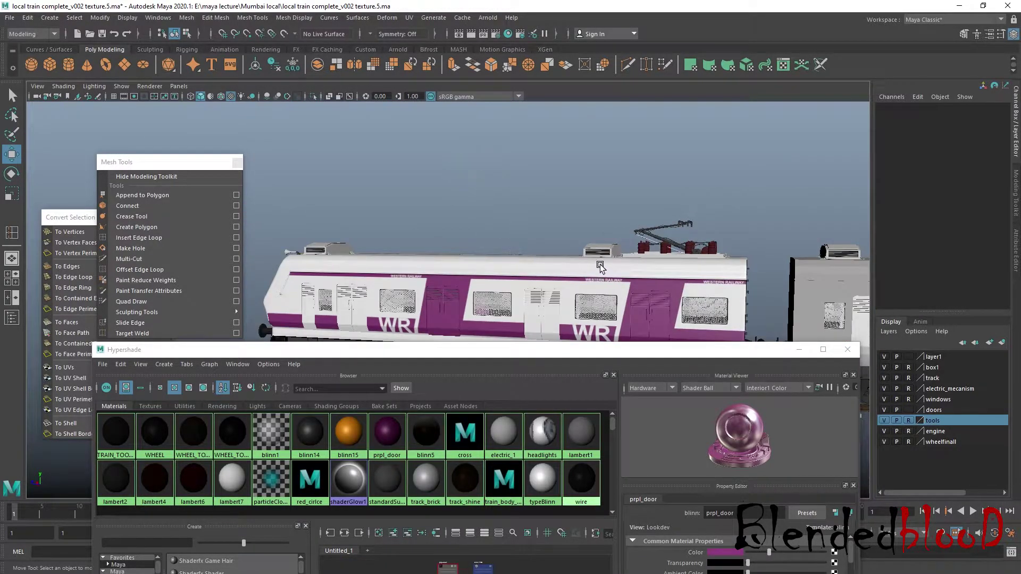
pyautogui.scroll(8, 602, 268)
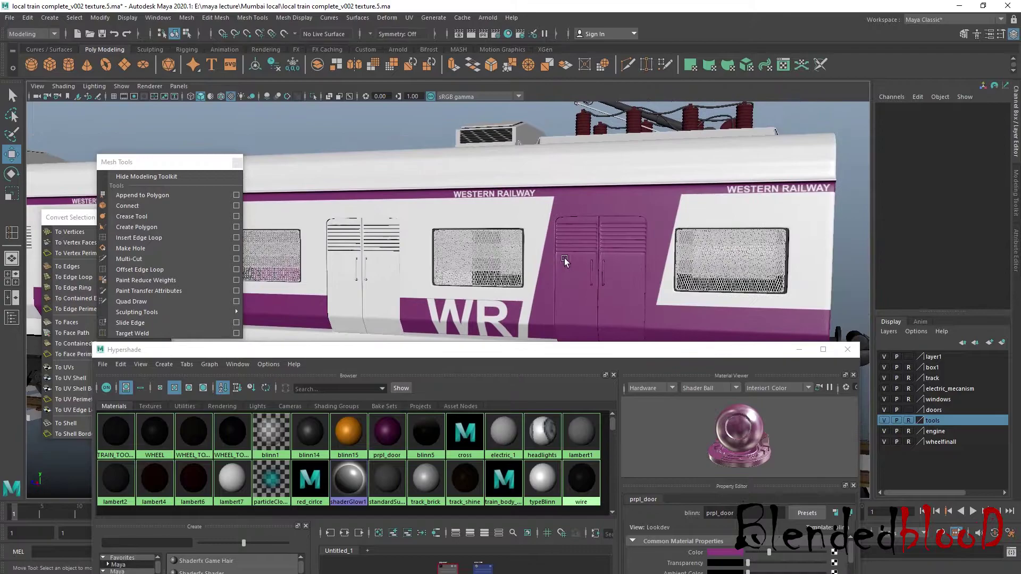
pyautogui.scroll(10, 554, 262)
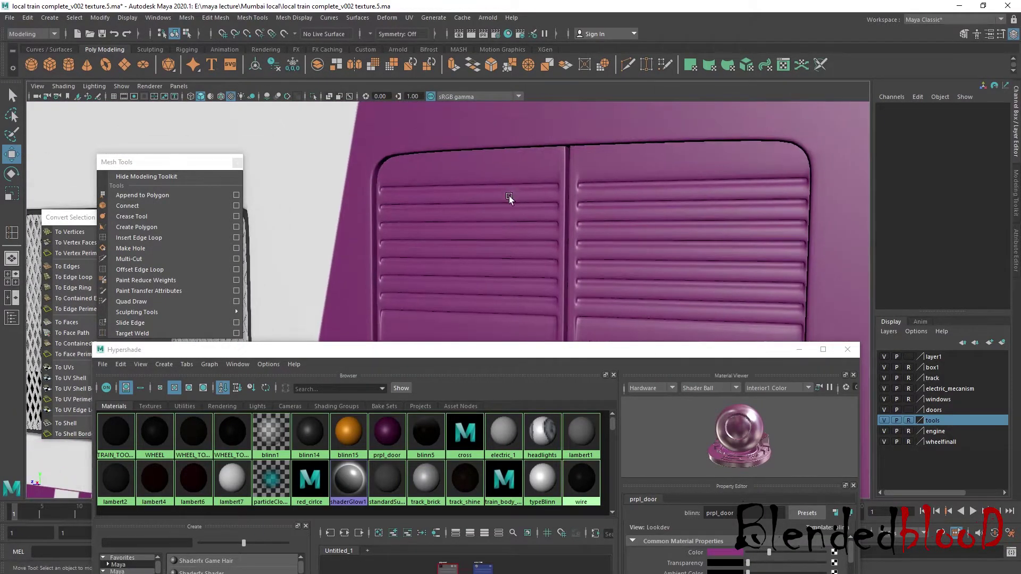
pyautogui.moveTo(509, 188); pyautogui.dragTo(510, 210, button='right')
pyautogui.scroll(5, 510, 213)
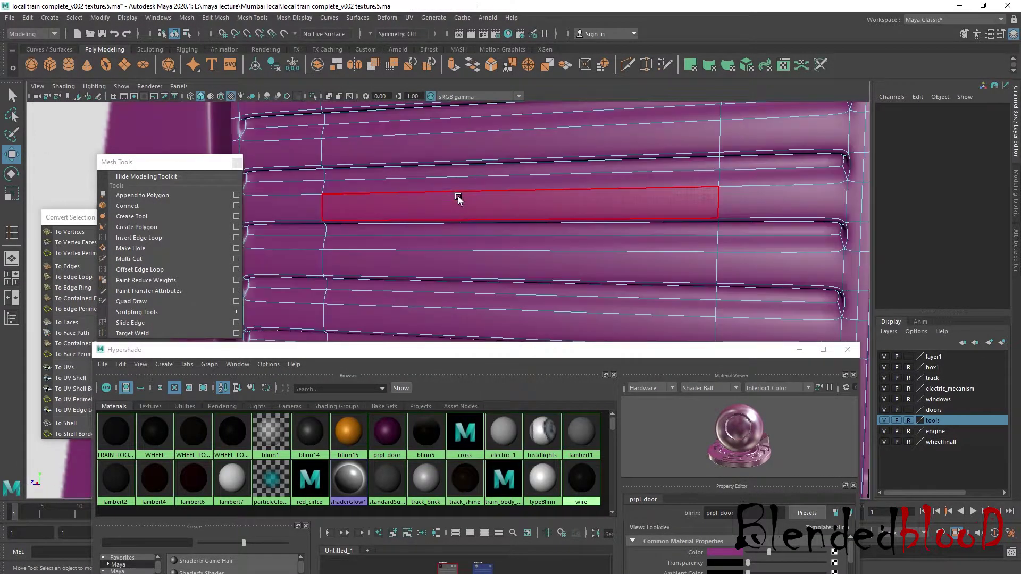
pyautogui.keyDown('alt'); pyautogui.moveTo(512, 219); pyautogui.dragTo(488, 199, button='middle'); pyautogui.keyUp('alt')
pyautogui.click(473, 149)
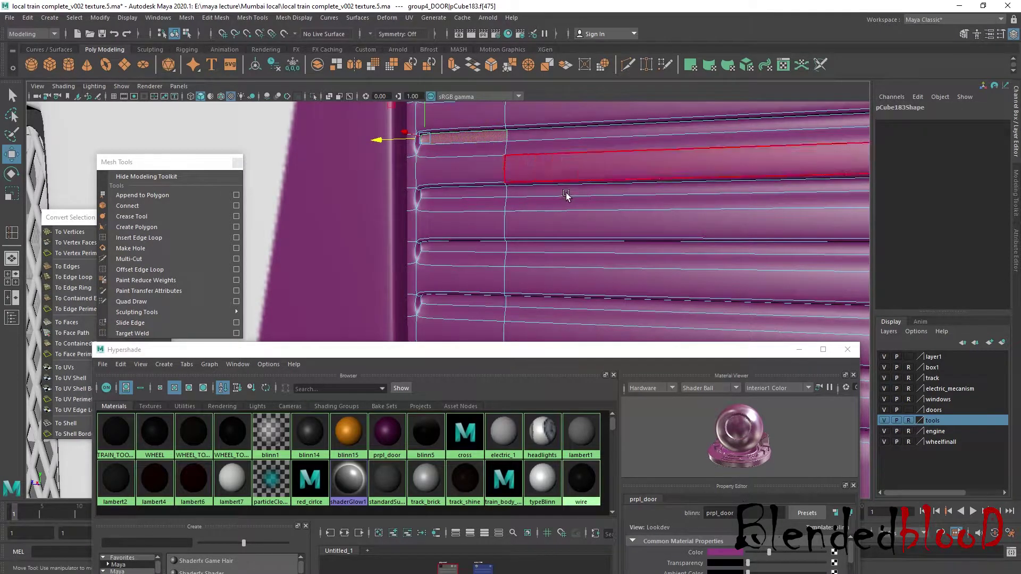
pyautogui.click(566, 127)
pyautogui.keyDown('shift'); pyautogui.click(489, 189); pyautogui.keyUp('shift')
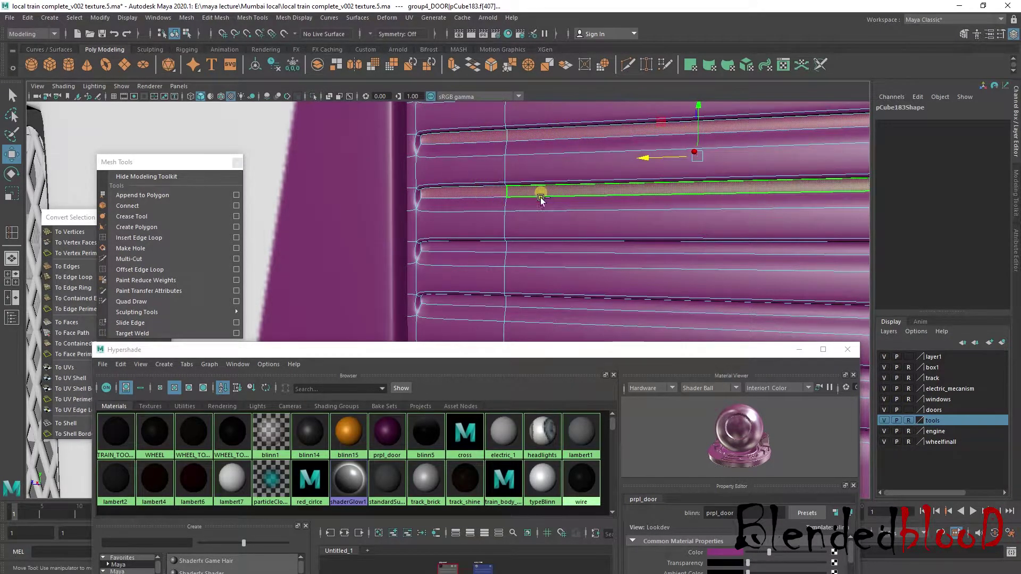
pyautogui.keyDown('shift'); pyautogui.click(544, 247); pyautogui.keyUp('shift')
pyautogui.keyDown('shift'); pyautogui.click(487, 297); pyautogui.keyUp('shift')
pyautogui.keyDown('shift'); pyautogui.click(529, 299); pyautogui.keyUp('shift')
pyautogui.keyDown('alt'); pyautogui.moveTo(670, 237); pyautogui.dragTo(556, 234, button='middle'); pyautogui.keyUp('alt')
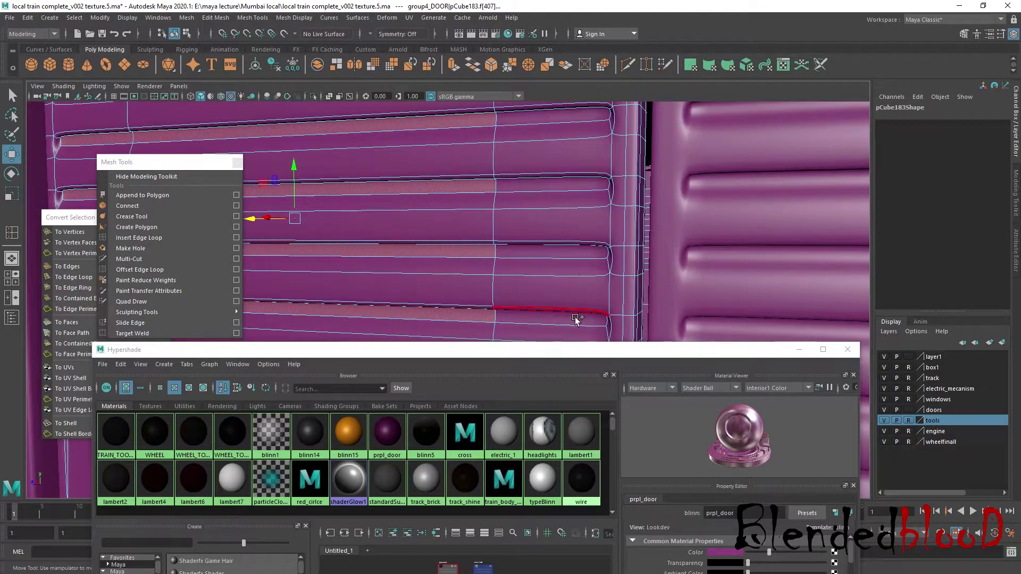
pyautogui.keyDown('shift'); pyautogui.click(573, 319); pyautogui.keyUp('shift')
pyautogui.keyDown('shift'); pyautogui.click(565, 252); pyautogui.keyUp('shift')
pyautogui.keyDown('shift'); pyautogui.click(547, 115); pyautogui.keyUp('shift')
# Step: Add the top two louvre slots' recessed faces to the selection and assign the wire material to it
pyautogui.keyDown('alt'); pyautogui.moveTo(547, 116); pyautogui.dragTo(594, 205, button='middle'); pyautogui.keyUp('alt')
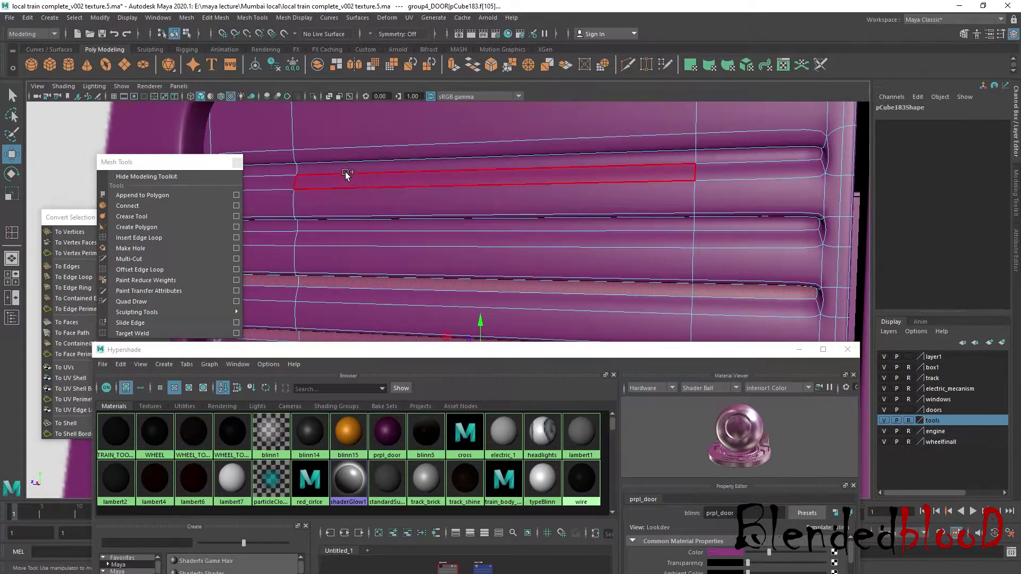
pyautogui.keyDown('shift'); pyautogui.click(287, 165); pyautogui.keyUp('shift')
pyautogui.keyDown('shift'); pyautogui.click(290, 224); pyautogui.keyUp('shift')
pyautogui.keyDown('shift'); pyautogui.click(329, 228); pyautogui.keyUp('shift')
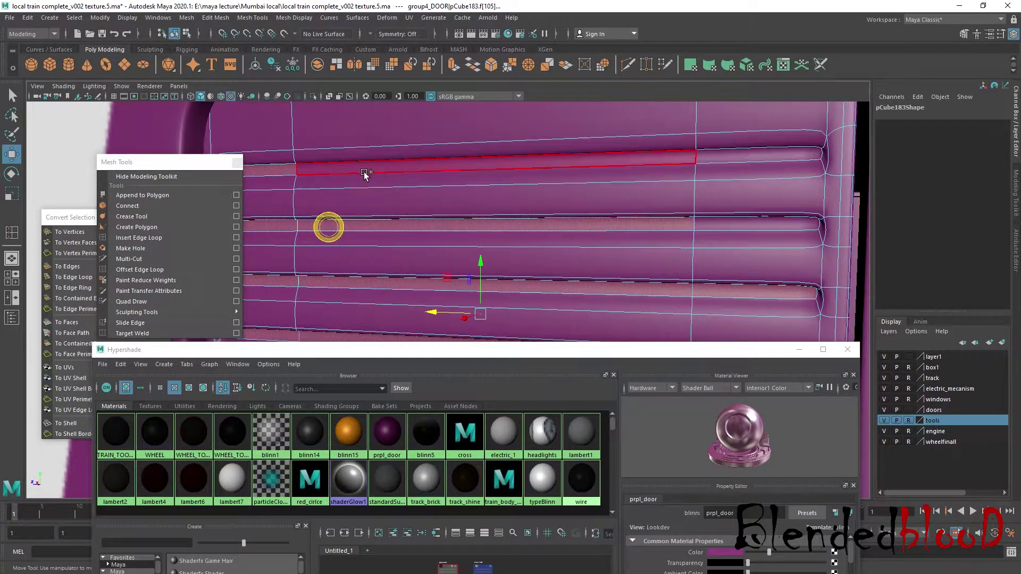
pyautogui.keyDown('shift'); pyautogui.click(364, 170); pyautogui.keyUp('shift')
pyautogui.keyDown('shift'); pyautogui.click(732, 157); pyautogui.keyUp('shift')
pyautogui.keyDown('shift'); pyautogui.click(736, 224); pyautogui.keyUp('shift')
pyautogui.scroll(-3, 731, 226)
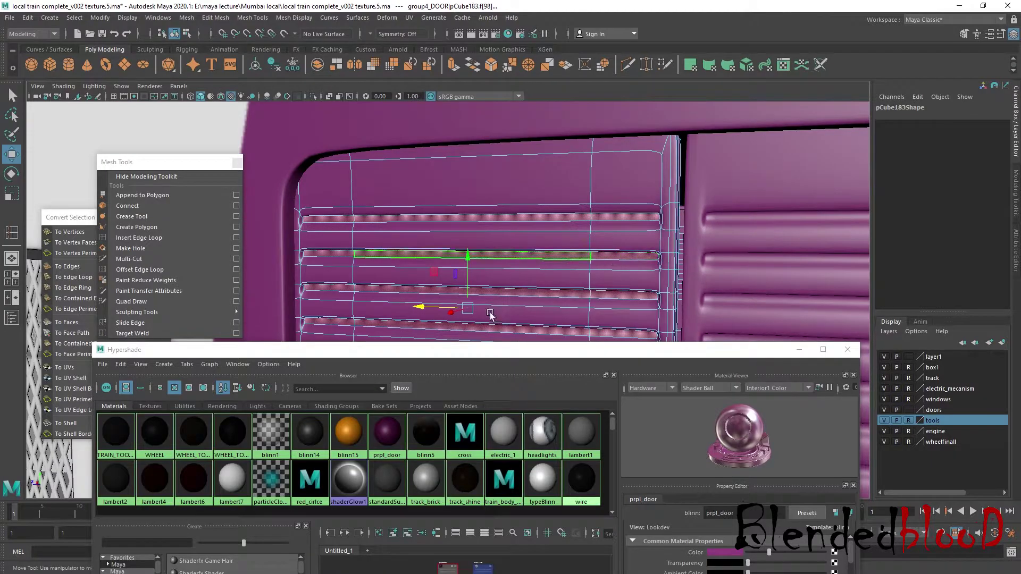
pyautogui.moveTo(541, 481); pyautogui.dragTo(582, 482, button='middle')
pyautogui.click(574, 483)
pyautogui.moveTo(576, 488); pyautogui.dragTo(580, 397, button='right')
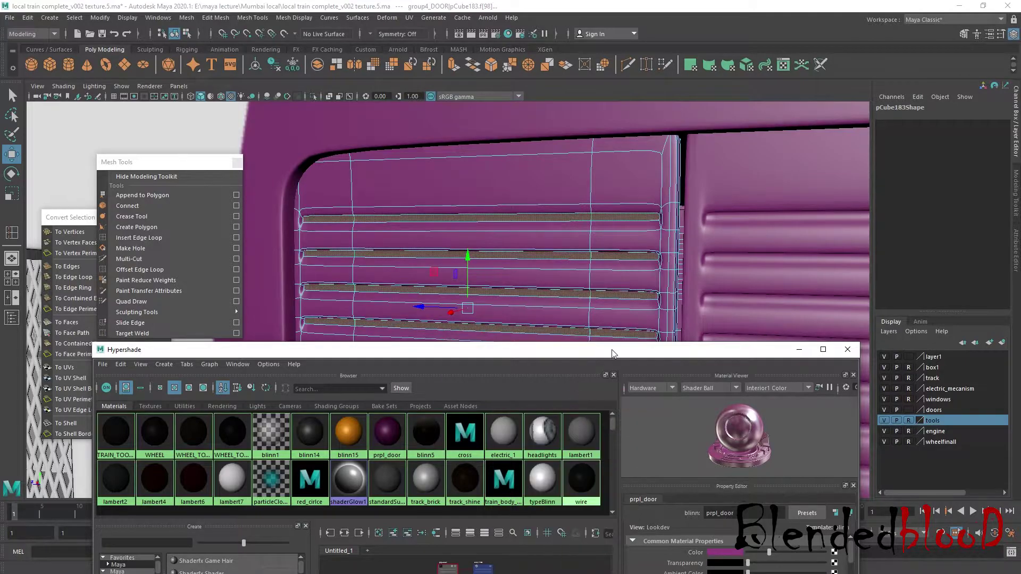
# Step: Select the inner-end and middle recessed faces of the top three louvre slots on the door's right leaf
pyautogui.scroll(-5, 602, 295)
pyautogui.click(603, 267)
pyautogui.moveTo(603, 267); pyautogui.dragTo(620, 300, button='right')
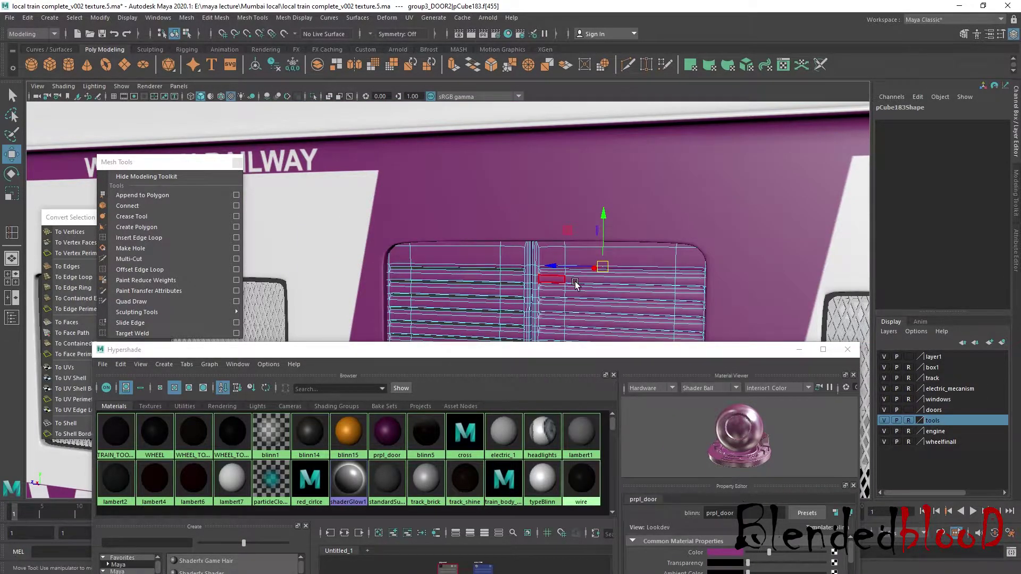
pyautogui.scroll(5, 576, 284)
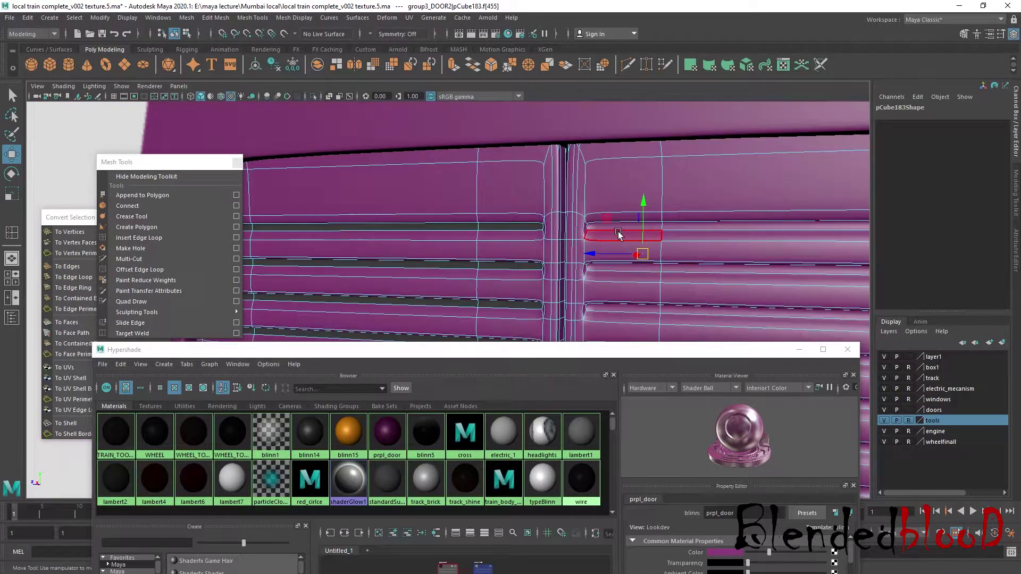
pyautogui.click(616, 226)
pyautogui.keyDown('shift'); pyautogui.click(701, 227); pyautogui.keyUp('shift')
pyautogui.keyDown('shift'); pyautogui.click(639, 268); pyautogui.keyUp('shift')
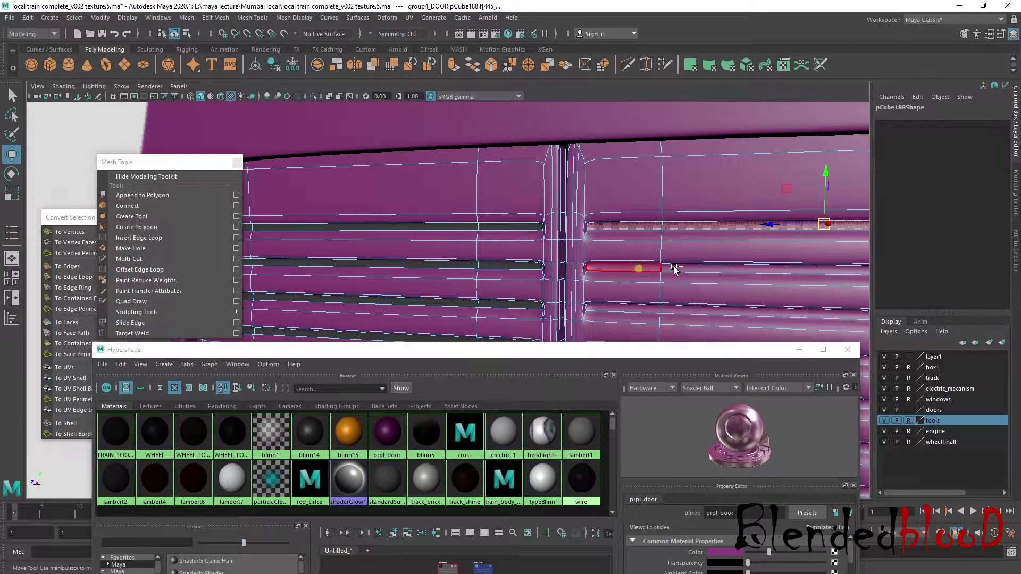
pyautogui.keyDown('shift'); pyautogui.click(688, 266); pyautogui.keyUp('shift')
pyautogui.keyDown('shift'); pyautogui.click(643, 305); pyautogui.keyUp('shift')
pyautogui.keyDown('shift'); pyautogui.click(704, 310); pyautogui.keyUp('shift')
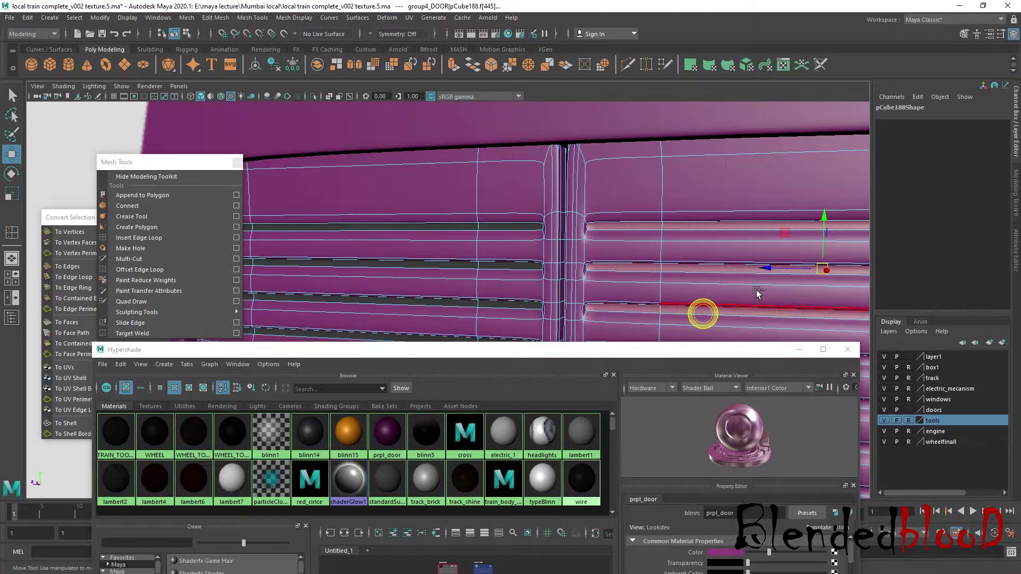
# Step: Extend the face selection to the outer ends and lower louvre slots of the right leaf
pyautogui.press('f')
pyautogui.scroll(-3, 658, 269)
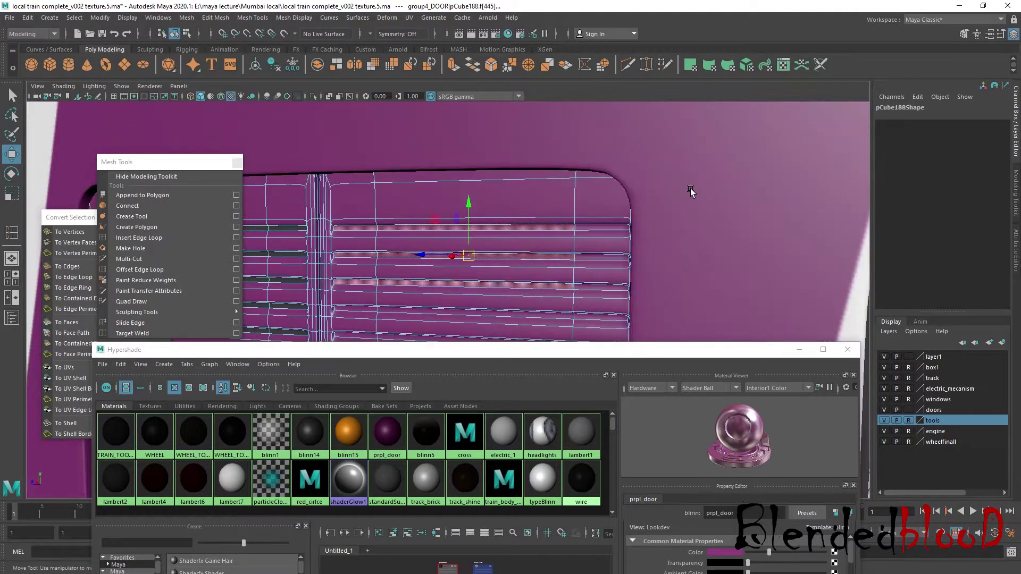
pyautogui.keyDown('shift'); pyautogui.click(608, 259); pyautogui.keyUp('shift')
pyautogui.keyDown('shift'); pyautogui.click(608, 318); pyautogui.keyUp('shift')
pyautogui.keyDown('shift'); pyautogui.click(545, 316); pyautogui.keyUp('shift')
pyautogui.keyDown('alt'); pyautogui.moveTo(472, 276); pyautogui.dragTo(441, 213, button='middle'); pyautogui.keyUp('alt')
pyautogui.keyDown('shift'); pyautogui.click(439, 217); pyautogui.keyUp('shift')
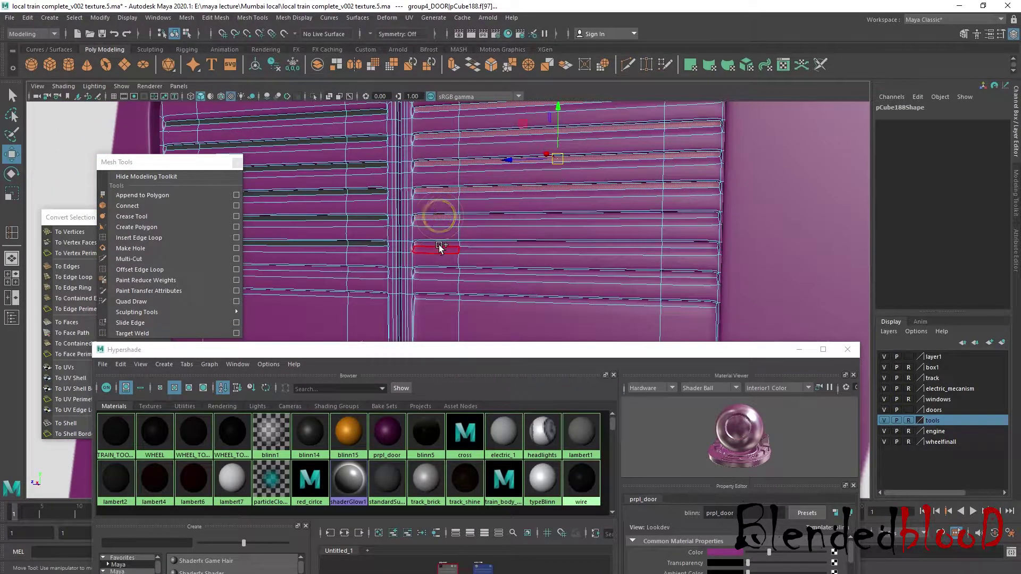
pyautogui.keyDown('shift'); pyautogui.click(440, 245); pyautogui.keyUp('shift')
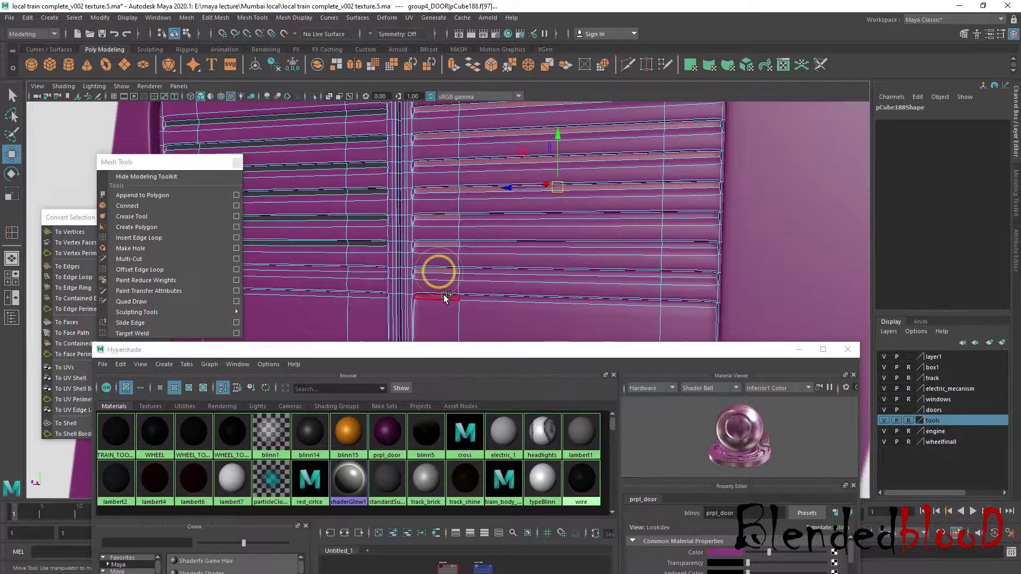
# Step: Add the recessed faces of the two lowest louvre slots on the left leaf to the selection
pyautogui.keyDown('alt'); pyautogui.moveTo(457, 294); pyautogui.dragTo(529, 284); pyautogui.keyUp('alt')
pyautogui.keyDown('alt'); pyautogui.moveTo(529, 285); pyautogui.dragTo(540, 287, button='right'); pyautogui.keyUp('alt')
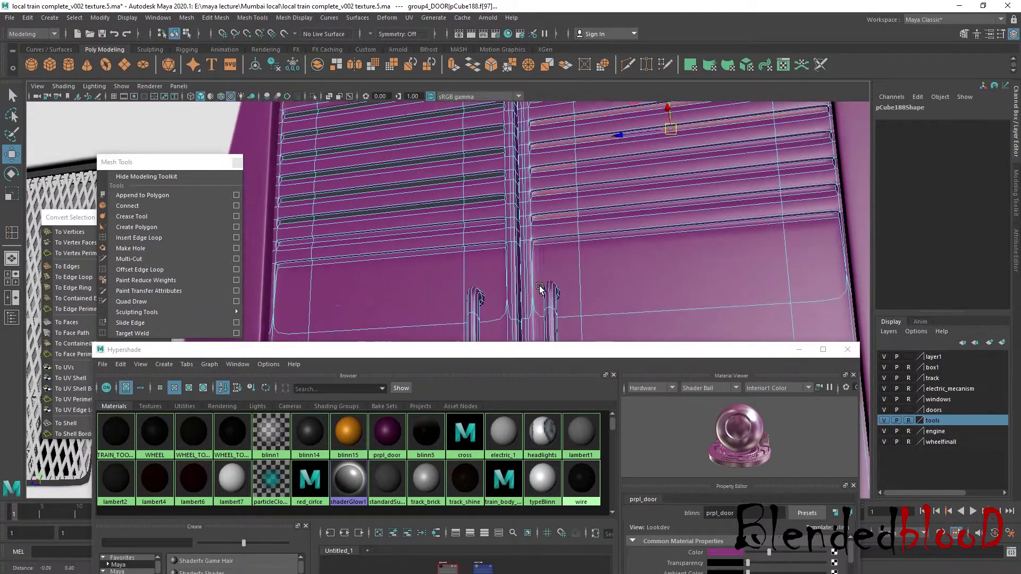
pyautogui.keyDown('shift'); pyautogui.click(481, 225); pyautogui.keyUp('shift')
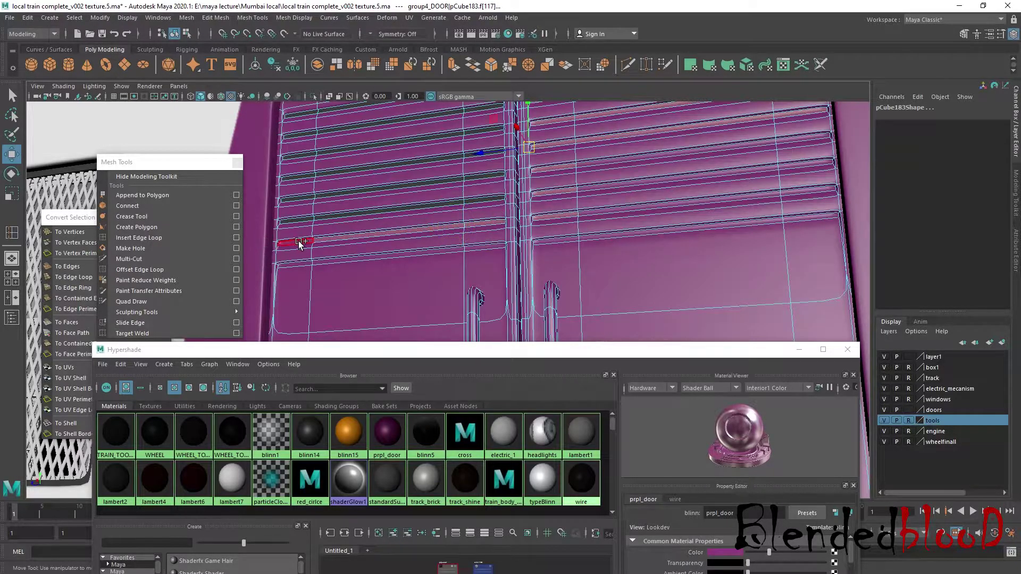
pyautogui.keyDown('shift'); pyautogui.click(301, 264); pyautogui.keyUp('shift')
pyautogui.keyDown('shift'); pyautogui.click(354, 258); pyautogui.keyUp('shift')
pyautogui.keyDown('shift'); pyautogui.click(486, 247); pyautogui.keyUp('shift')
# Step: Add the right leaf's lowest louvre slots, assign the wire material to the selected faces, and return to object selection
pyautogui.keyDown('shift'); pyautogui.click(563, 238); pyautogui.keyUp('shift')
pyautogui.keyDown('shift'); pyautogui.click(604, 235); pyautogui.keyUp('shift')
pyautogui.keyDown('shift'); pyautogui.click(799, 216); pyautogui.keyUp('shift')
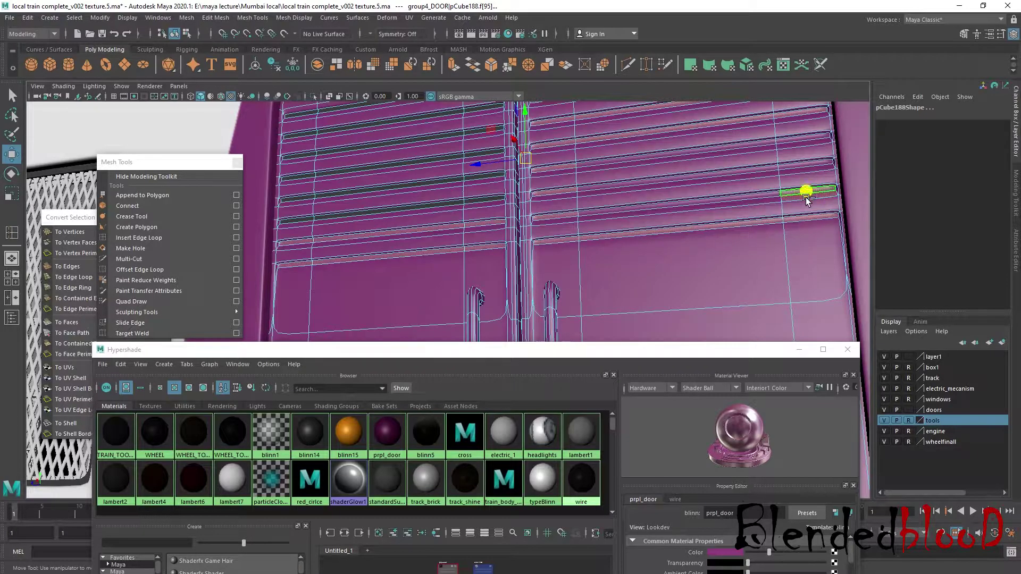
pyautogui.keyDown('shift'); pyautogui.click(805, 197); pyautogui.keyUp('shift')
pyautogui.keyDown('shift'); pyautogui.click(770, 191); pyautogui.keyUp('shift')
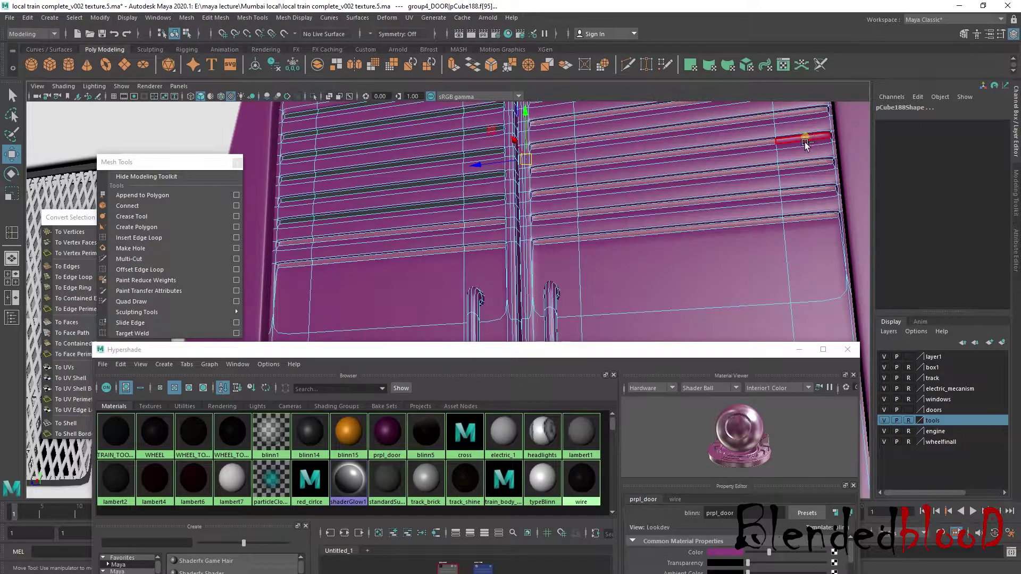
pyautogui.scroll(-4, 664, 223)
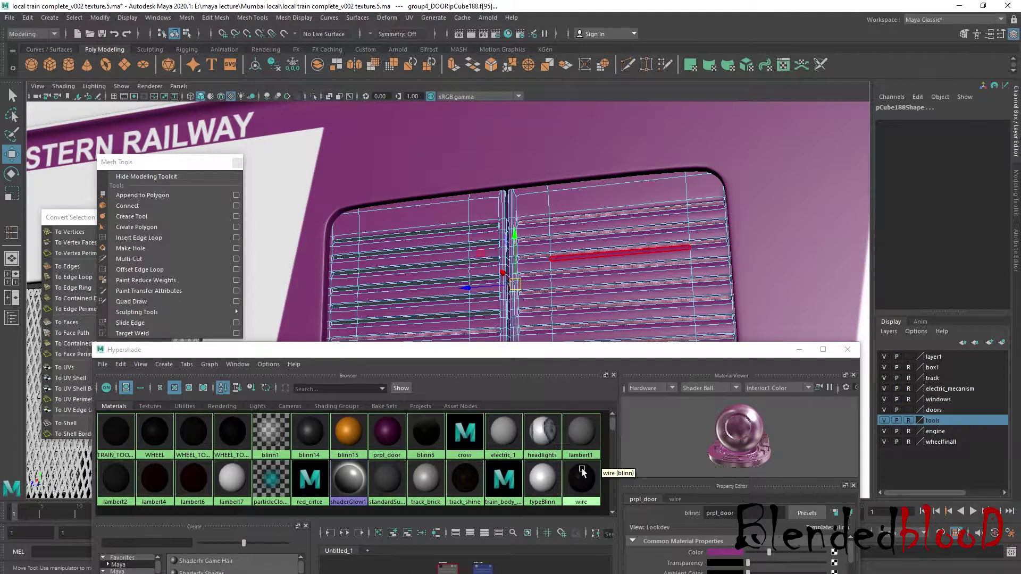
pyautogui.moveTo(584, 470); pyautogui.dragTo(578, 490, button='right')
pyautogui.moveTo(570, 403); pyautogui.dragTo(569, 395, button='right')
pyautogui.scroll(-5, 547, 255)
pyautogui.moveTo(553, 266); pyautogui.dragTo(582, 242, button='right')
pyautogui.scroll(-7, 585, 241)
pyautogui.click(652, 206)
# Step: Examine the purple doors along the opposite side of the carriage from several angles and distances
pyautogui.keyDown('alt'); pyautogui.moveTo(652, 207); pyautogui.dragTo(583, 237); pyautogui.keyUp('alt')
pyautogui.moveTo(461, 263); pyautogui.dragTo(462, 262, button='right')
pyautogui.click(576, 177)
pyautogui.scroll(-4, 576, 178)
pyautogui.keyDown('alt'); pyautogui.moveTo(489, 268); pyautogui.dragTo(682, 201, button='middle'); pyautogui.keyUp('alt')
pyautogui.moveTo(479, 265)
pyautogui.keyDown('alt'); pyautogui.mouseDown()
pyautogui.moveTo(519, 266)
pyautogui.moveTo(481, 262)
pyautogui.mouseUp(); pyautogui.keyUp('alt')
pyautogui.scroll(6, 491, 206)
pyautogui.scroll(-5, 499, 276)
pyautogui.keyDown('alt'); pyautogui.moveTo(505, 346); pyautogui.dragTo(668, 242); pyautogui.keyUp('alt')
pyautogui.keyDown('alt'); pyautogui.moveTo(668, 242); pyautogui.dragTo(714, 235, button='right'); pyautogui.keyUp('alt')
pyautogui.scroll(5, 578, 263)
pyautogui.click(664, 223)
pyautogui.keyDown('alt'); pyautogui.moveTo(664, 224); pyautogui.dragTo(683, 213); pyautogui.keyUp('alt')
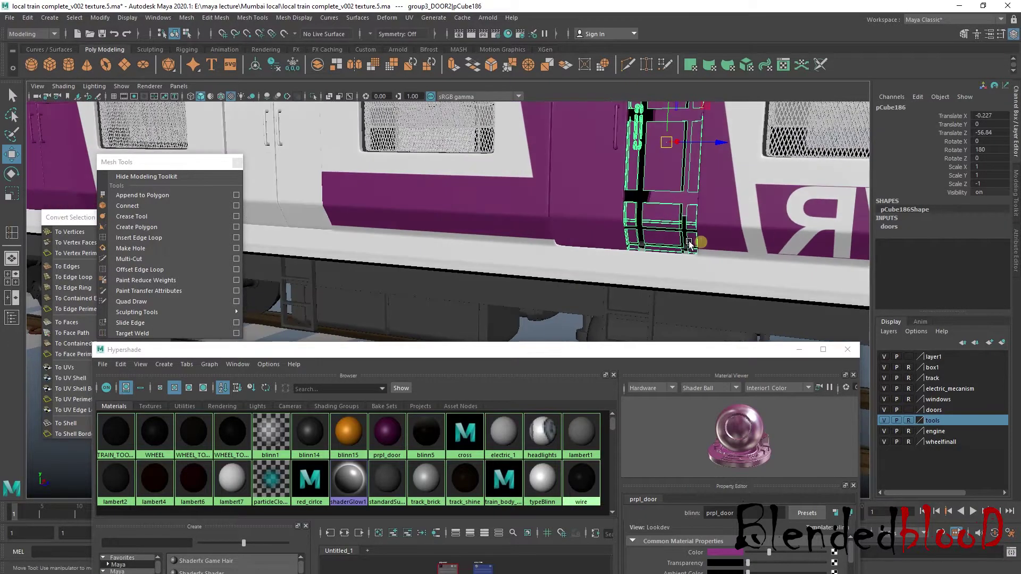
pyautogui.rightClick(682, 212)
pyautogui.click(673, 240)
pyautogui.moveTo(674, 186); pyautogui.dragTo(717, 160, button='right')
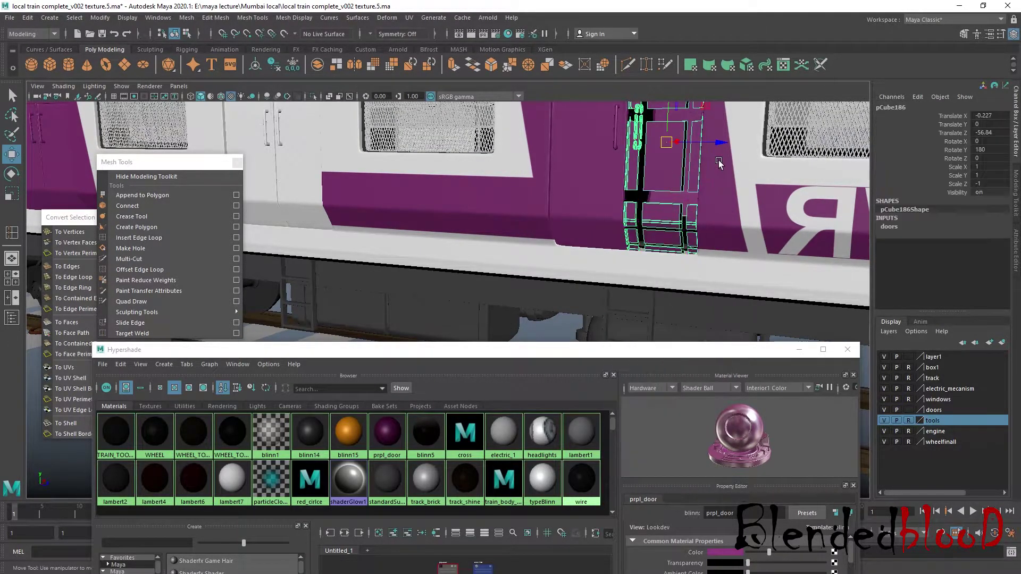
pyautogui.scroll(-5, 708, 163)
pyautogui.click(610, 149)
# Step: Delete both leaves of the purple door that has black patches on the carriage's opposite side
pyautogui.scroll(5, 555, 225)
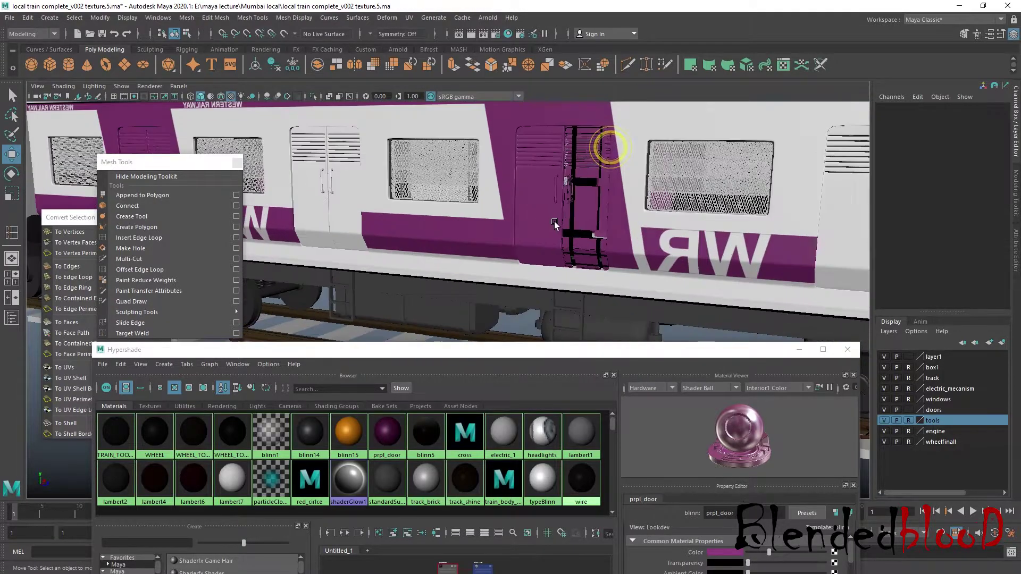
pyautogui.click(591, 202)
pyautogui.keyDown('alt'); pyautogui.moveTo(592, 203); pyautogui.dragTo(710, 212); pyautogui.keyUp('alt')
pyautogui.keyDown('alt'); pyautogui.moveTo(710, 212); pyautogui.dragTo(659, 229, button='middle'); pyautogui.keyUp('alt')
pyautogui.moveTo(745, 201); pyautogui.dragTo(801, 185, button='right')
pyautogui.scroll(-5, 734, 215)
pyautogui.keyDown('alt'); pyautogui.moveTo(574, 252); pyautogui.dragTo(581, 251); pyautogui.keyUp('alt')
pyautogui.press('Delete')
pyautogui.click(509, 232)
pyautogui.press('Delete')
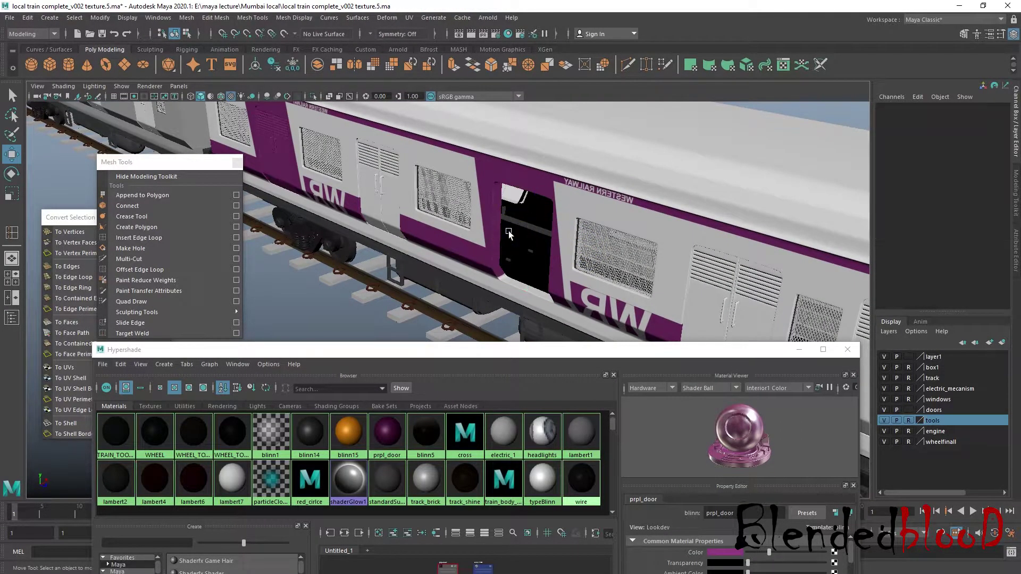
# Step: Assign the wire material to the recessed louvre slot faces on the left leaf of the other purple door on this side
pyautogui.scroll(-5, 509, 232)
pyautogui.scroll(4, 430, 247)
pyautogui.keyDown('alt'); pyautogui.moveTo(377, 211); pyautogui.dragTo(508, 212, button='middle'); pyautogui.keyUp('alt')
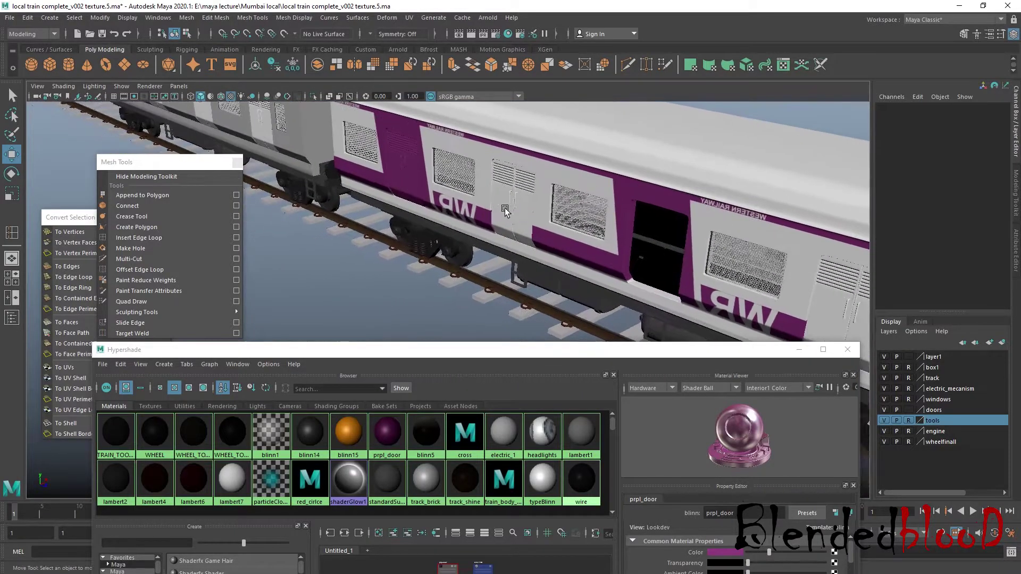
pyautogui.click(400, 183)
pyautogui.keyDown('alt'); pyautogui.moveTo(473, 217); pyautogui.dragTo(485, 215); pyautogui.keyUp('alt')
pyautogui.keyDown('alt'); pyautogui.moveTo(485, 215); pyautogui.dragTo(491, 334, button='middle'); pyautogui.keyUp('alt')
pyautogui.scroll(4, 764, 192)
pyautogui.scroll(3, 683, 159)
pyautogui.keyDown('alt'); pyautogui.moveTo(683, 158); pyautogui.dragTo(427, 365, button='middle'); pyautogui.keyUp('alt')
pyautogui.scroll(3, 560, 210)
pyautogui.keyDown('alt'); pyautogui.moveTo(593, 186); pyautogui.dragTo(516, 288, button='middle'); pyautogui.keyUp('alt')
pyautogui.scroll(7, 613, 171)
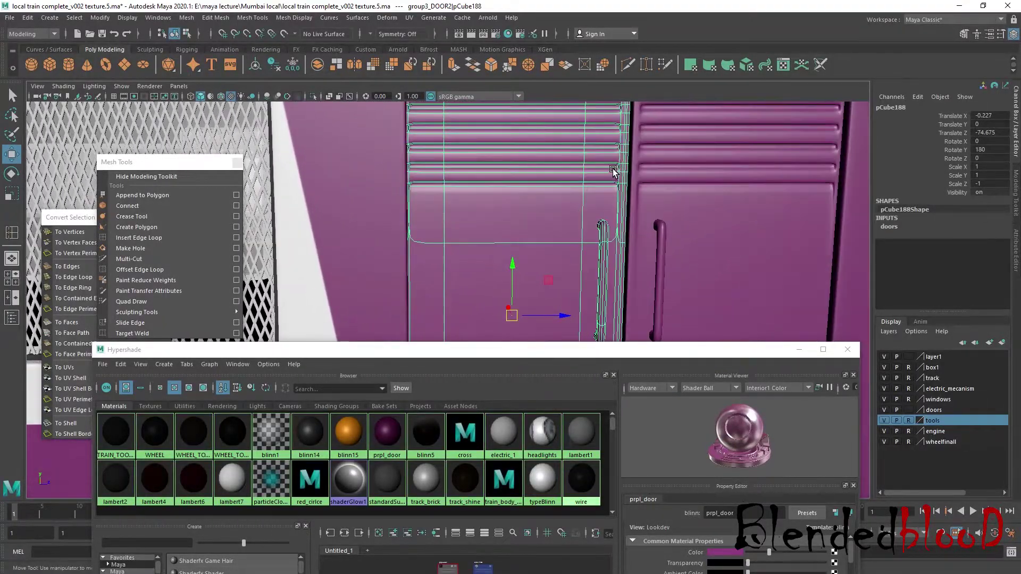
pyautogui.keyDown('alt'); pyautogui.moveTo(588, 171); pyautogui.dragTo(544, 315, button='middle'); pyautogui.keyUp('alt')
pyautogui.moveTo(562, 192); pyautogui.dragTo(563, 223, button='right')
pyautogui.scroll(-2, 574, 258)
pyautogui.scroll(-1, 574, 260)
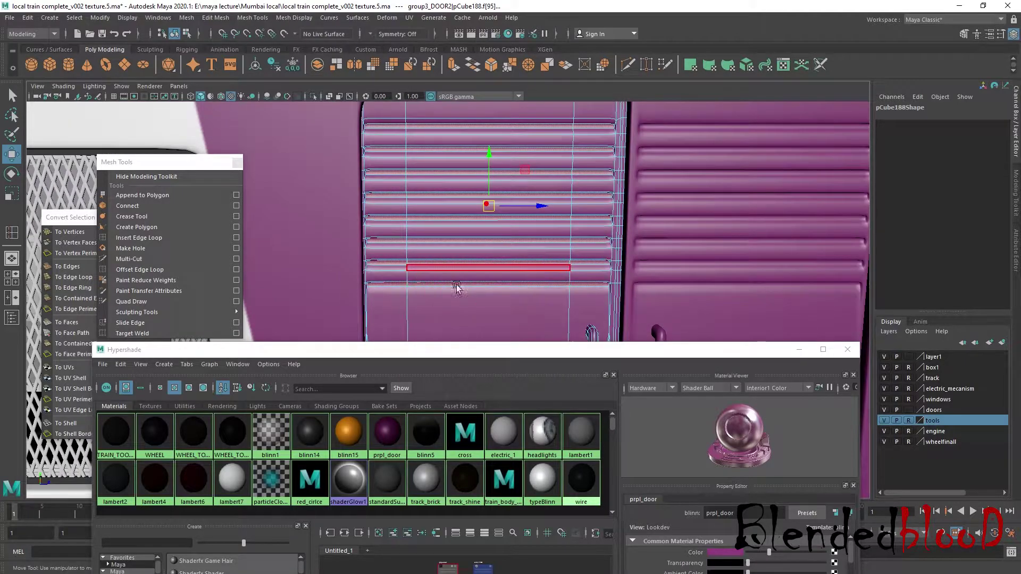
pyautogui.moveTo(579, 424); pyautogui.dragTo(593, 455, button='right')
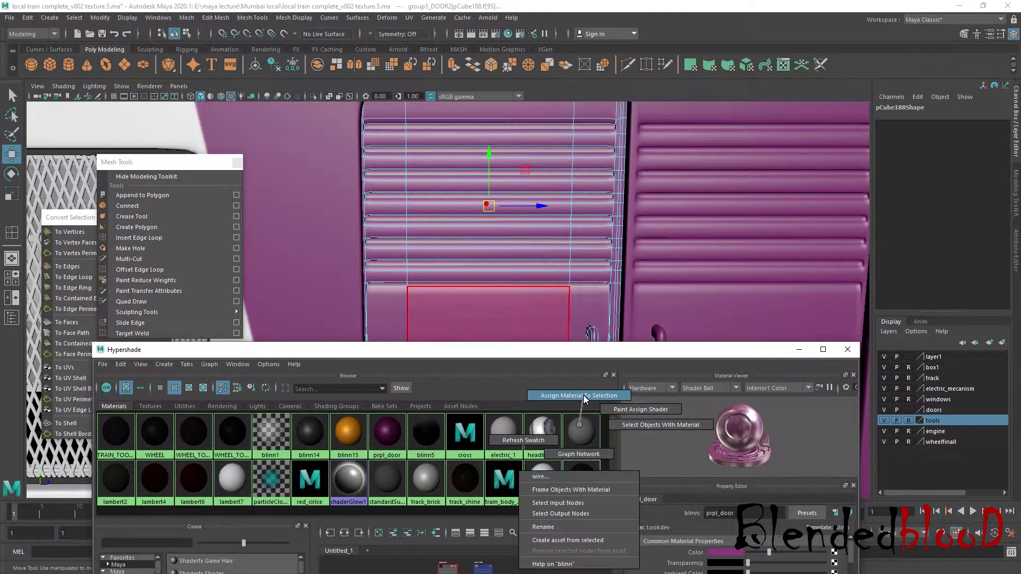
pyautogui.moveTo(582, 395); pyautogui.dragTo(582, 394, button='right')
# Step: Select the recessed faces of the upper louvre slots on the purple door's right leaf
pyautogui.click(724, 218)
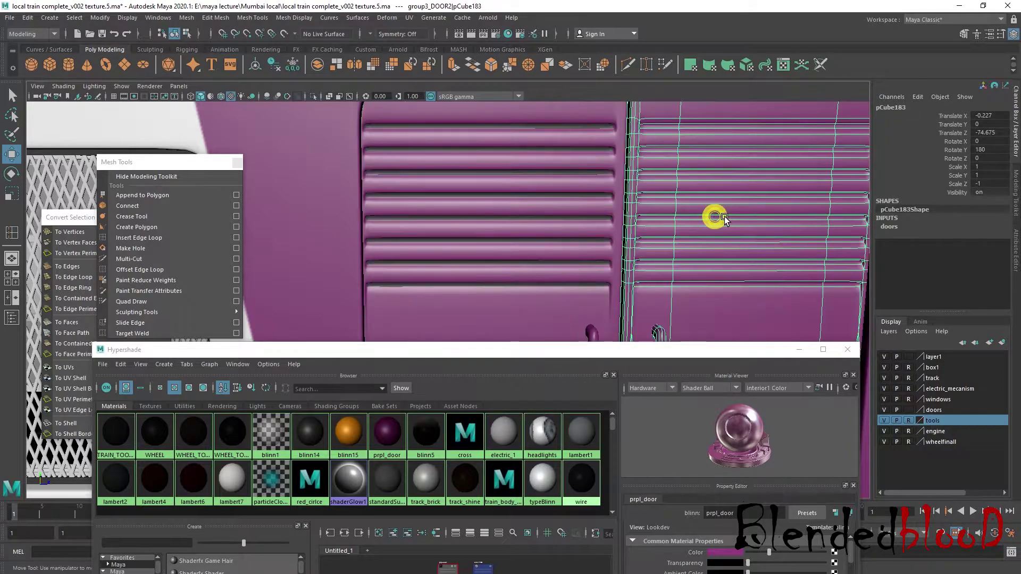
pyautogui.moveTo(725, 223); pyautogui.dragTo(727, 250, button='right')
pyautogui.keyDown('alt'); pyautogui.moveTo(637, 268); pyautogui.dragTo(542, 288, button='middle'); pyautogui.keyUp('alt')
pyautogui.moveTo(574, 148); pyautogui.dragTo(768, 145)
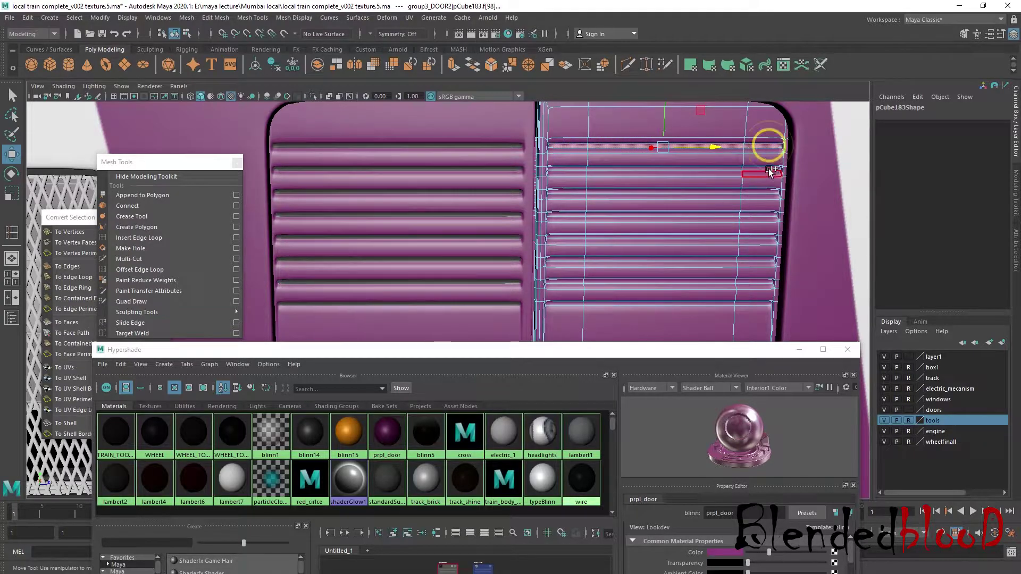
pyautogui.keyDown('shift'); pyautogui.click(768, 169); pyautogui.keyUp('shift')
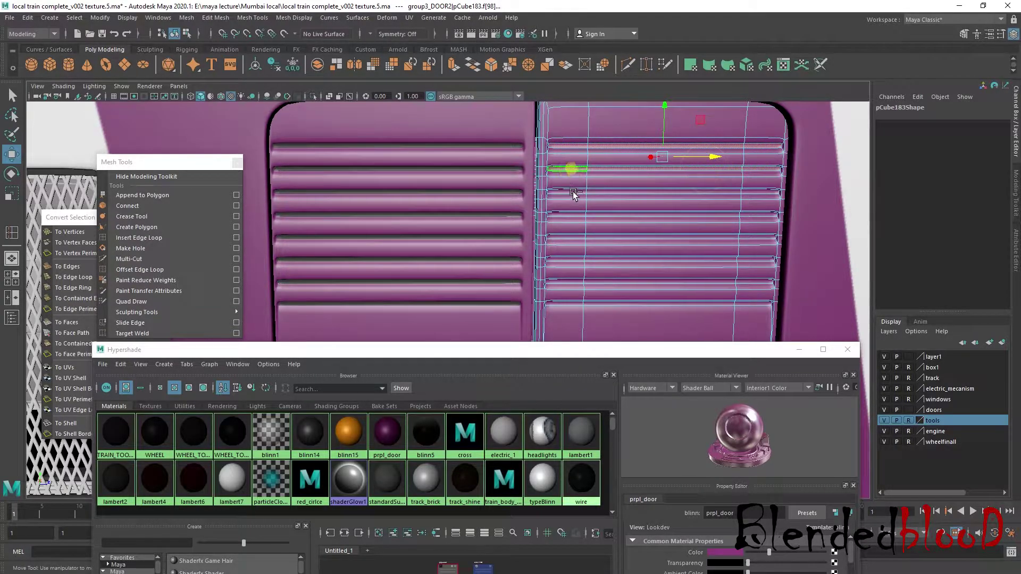
pyautogui.keyDown('shift'); pyautogui.click(618, 191); pyautogui.keyUp('shift')
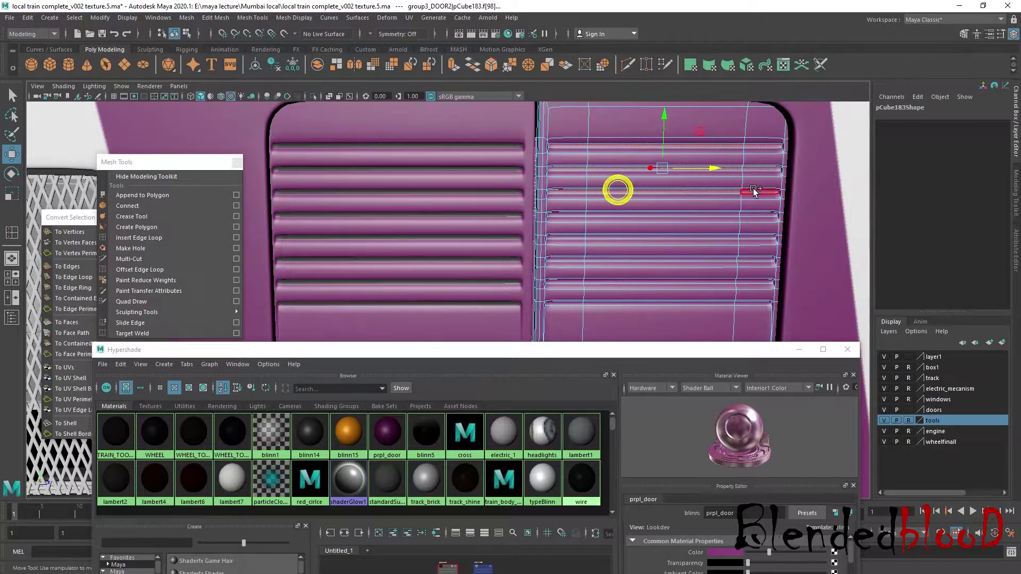
pyautogui.keyDown('shift'); pyautogui.click(722, 216); pyautogui.keyUp('shift')
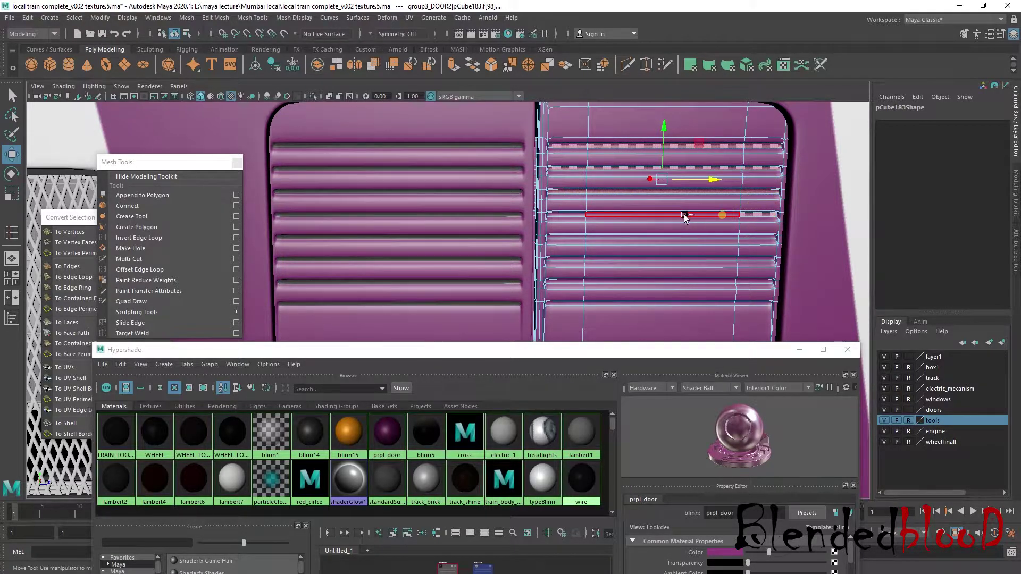
pyautogui.keyDown('shift'); pyautogui.click(572, 240); pyautogui.keyUp('shift')
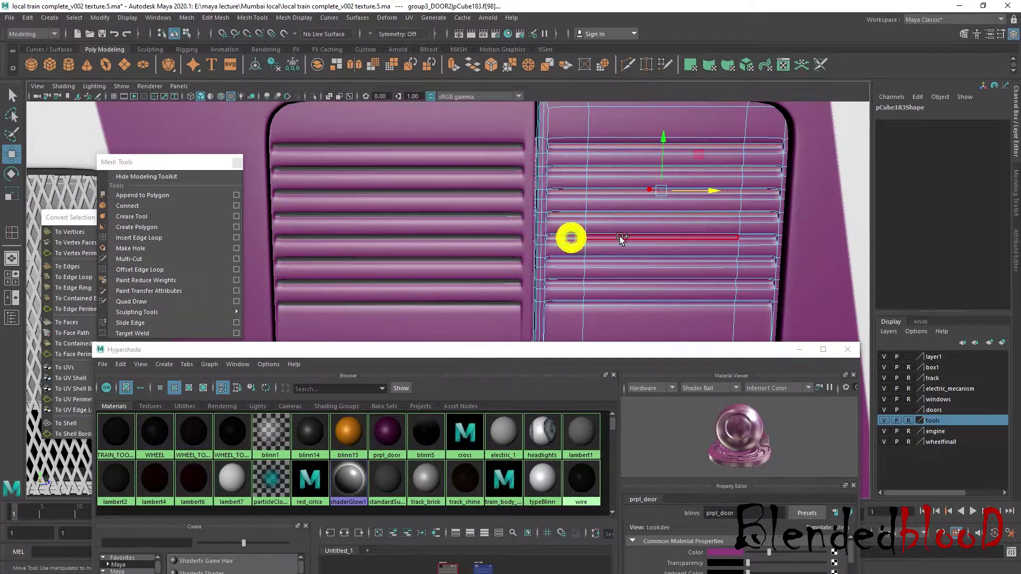
pyautogui.keyDown('shift'); pyautogui.click(756, 261); pyautogui.keyUp('shift')
# Step: Add the right leaf's lowest louvre slot faces, assign the wire material to the selected faces, and clear the selection
pyautogui.keyDown('shift'); pyautogui.click(580, 261); pyautogui.keyUp('shift')
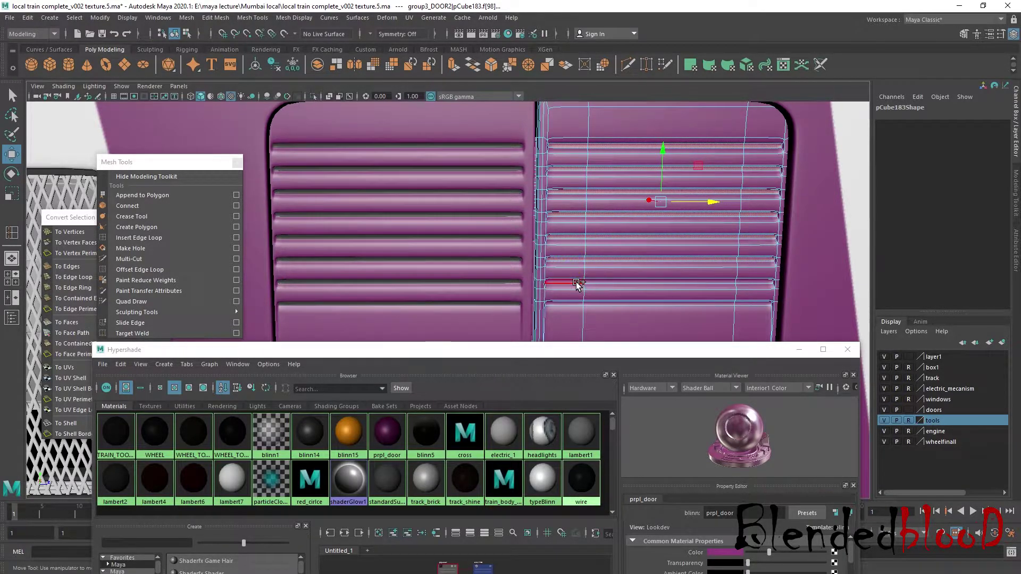
pyautogui.keyDown('shift'); pyautogui.click(605, 281); pyautogui.keyUp('shift')
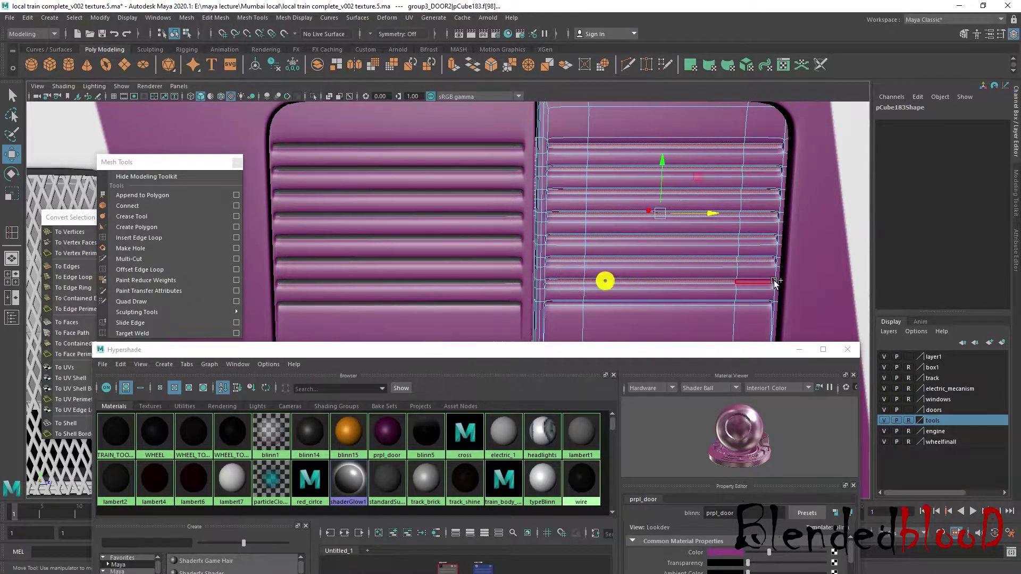
pyautogui.keyDown('shift'); pyautogui.click(755, 304); pyautogui.keyUp('shift')
pyautogui.keyDown('shift'); pyautogui.click(726, 302); pyautogui.keyUp('shift')
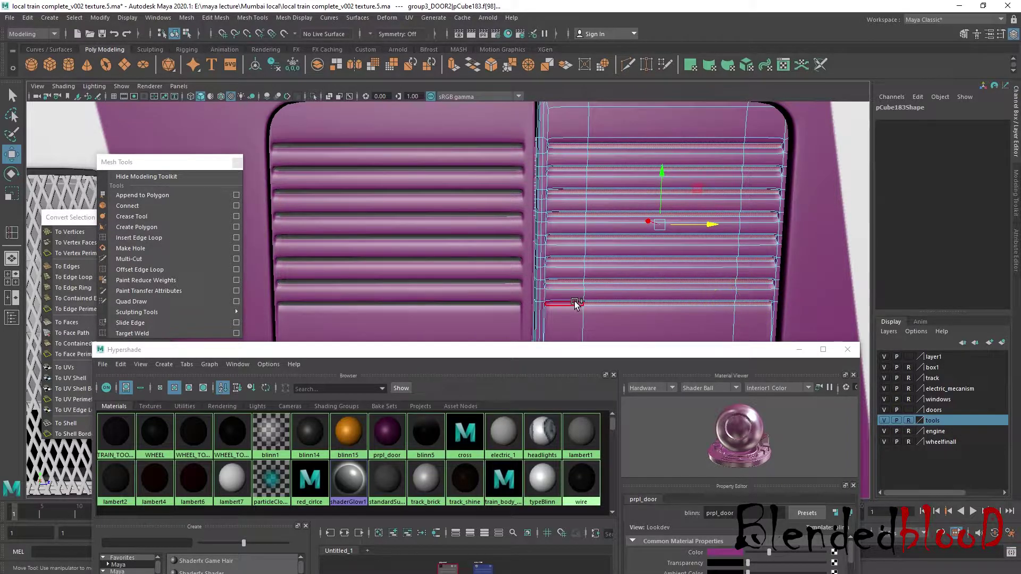
pyautogui.keyDown('alt'); pyautogui.moveTo(662, 273); pyautogui.dragTo(649, 232, button='middle'); pyautogui.keyUp('alt')
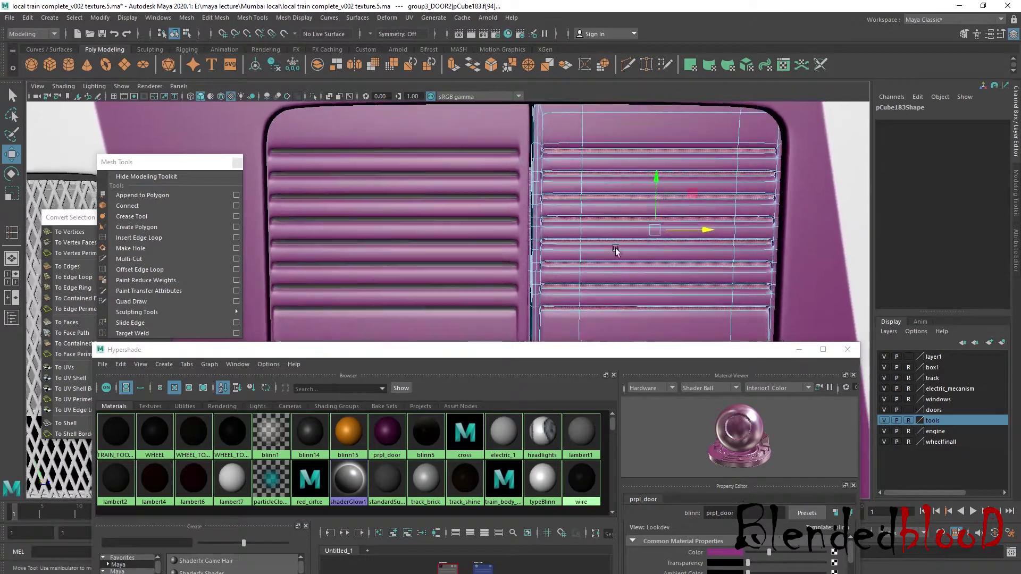
pyautogui.rightClick(575, 424)
pyautogui.moveTo(629, 426); pyautogui.dragTo(606, 395, button='right')
pyautogui.moveTo(605, 279)
pyautogui.keyDown('alt'); pyautogui.mouseDown(button='right')
pyautogui.moveTo(513, 272)
pyautogui.moveTo(523, 249)
pyautogui.mouseUp(button='right'); pyautogui.keyUp('alt')
pyautogui.click(653, 162)
# Step: Duplicate both leaves of the finished purple door and fit the copy into the empty doorway at about Translate Z -56.85
pyautogui.keyDown('alt'); pyautogui.moveTo(653, 163); pyautogui.dragTo(547, 244, button='right'); pyautogui.keyUp('alt')
pyautogui.keyDown('alt'); pyautogui.moveTo(546, 244); pyautogui.dragTo(540, 181, button='middle'); pyautogui.keyUp('alt')
pyautogui.keyDown('alt'); pyautogui.moveTo(541, 181); pyautogui.dragTo(547, 234, button='right'); pyautogui.keyUp('alt')
pyautogui.click(466, 219)
pyautogui.click(439, 234)
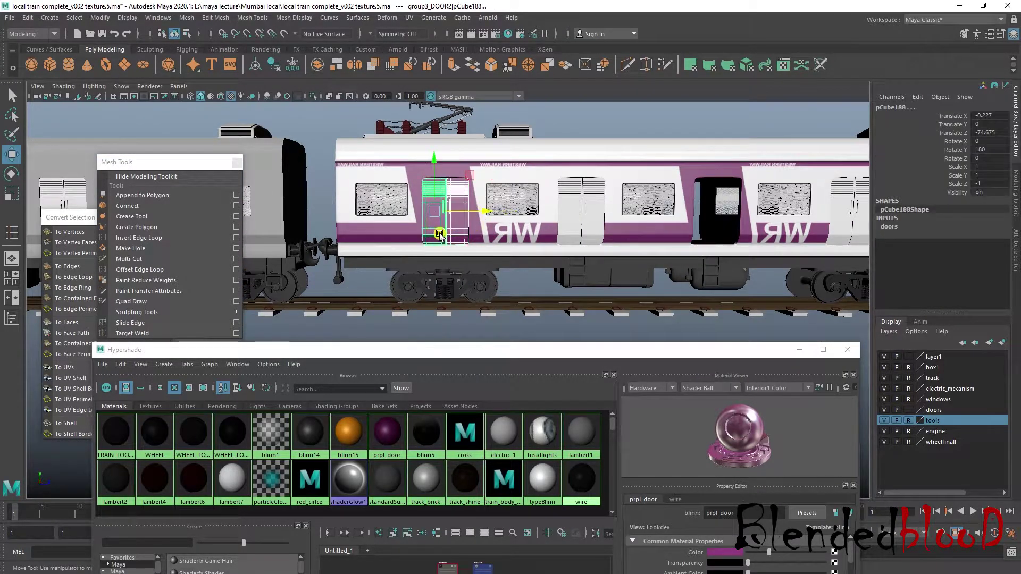
pyautogui.hotkey('ctrl', 'd')
pyautogui.moveTo(480, 211); pyautogui.dragTo(749, 211)
pyautogui.press('f')
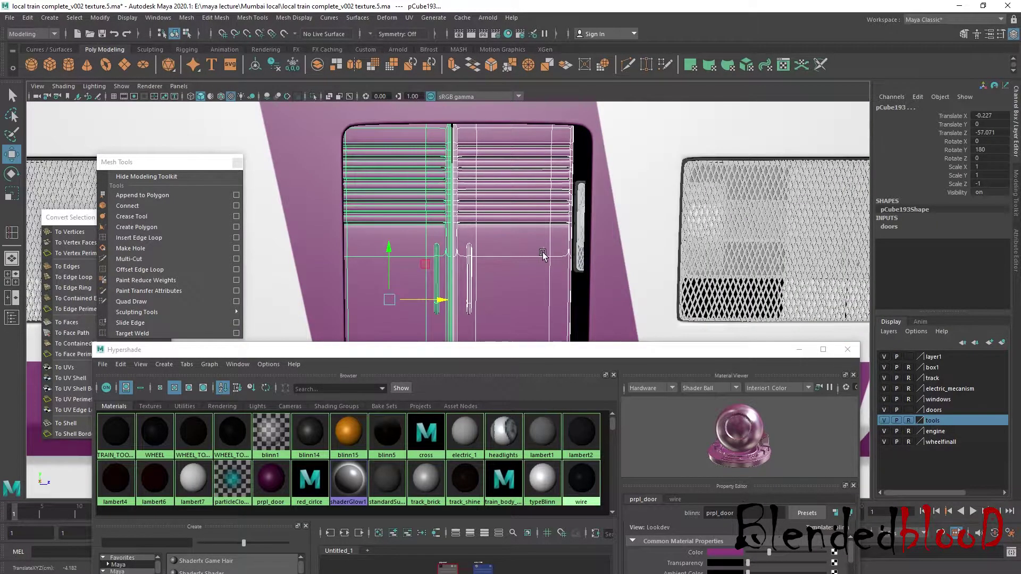
pyautogui.moveTo(441, 301); pyautogui.dragTo(459, 303)
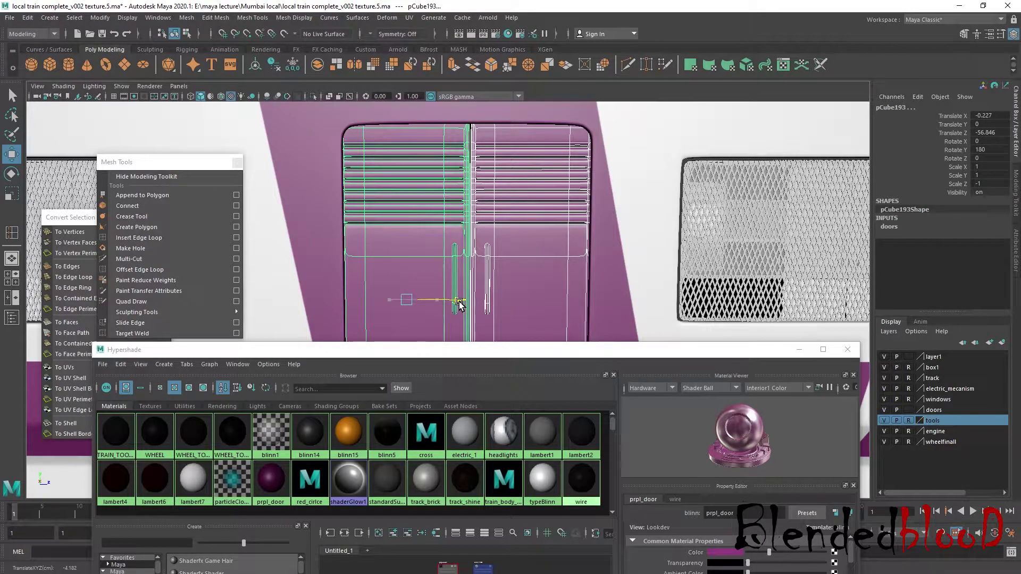
pyautogui.scroll(-7, 472, 288)
pyautogui.click(524, 133)
# Step: Switch the tools and doors layers' visibility off and on to check which parts each holds
pyautogui.scroll(-6, 584, 195)
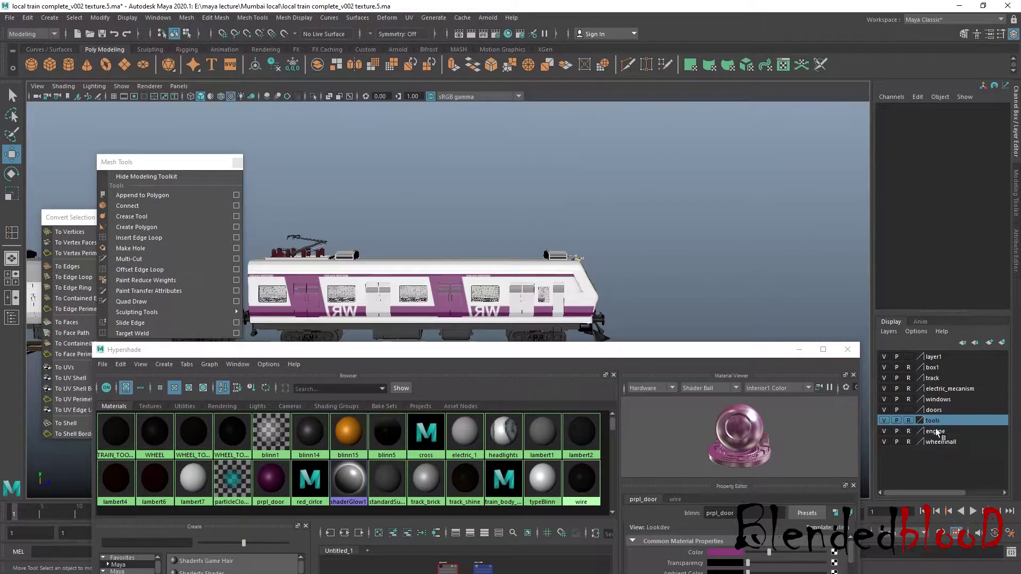
pyautogui.click(884, 421)
pyautogui.click(884, 420)
pyautogui.click(883, 409)
pyautogui.click(883, 409)
# Step: Examine the train's other side, its open doorway and the front cab with its windshields
pyautogui.keyDown('alt'); pyautogui.moveTo(743, 226); pyautogui.dragTo(606, 234); pyautogui.keyUp('alt')
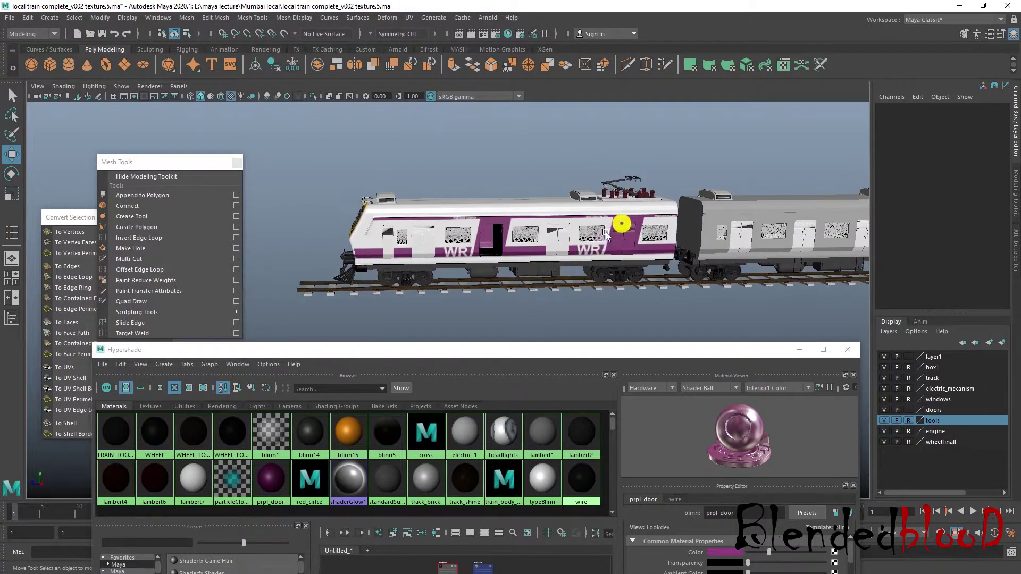
pyautogui.keyDown('alt'); pyautogui.moveTo(429, 215); pyautogui.dragTo(601, 248); pyautogui.keyUp('alt')
pyautogui.scroll(6, 473, 212)
pyautogui.rightClick(612, 244)
pyautogui.click(633, 234)
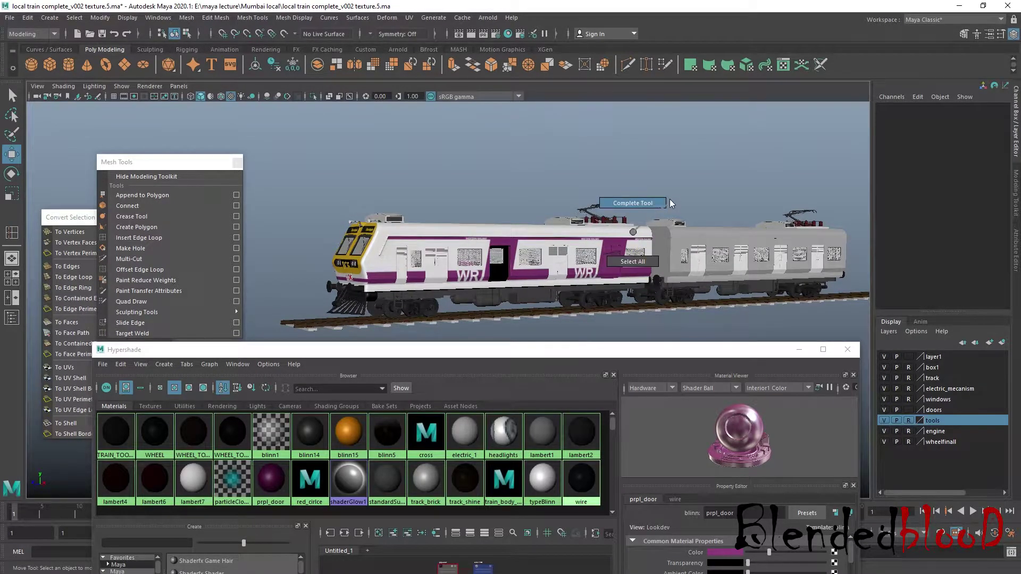
pyautogui.keyDown('alt'); pyautogui.moveTo(585, 256); pyautogui.dragTo(573, 250); pyautogui.keyUp('alt')
pyautogui.keyDown('alt'); pyautogui.moveTo(493, 258); pyautogui.dragTo(495, 253); pyautogui.keyUp('alt')
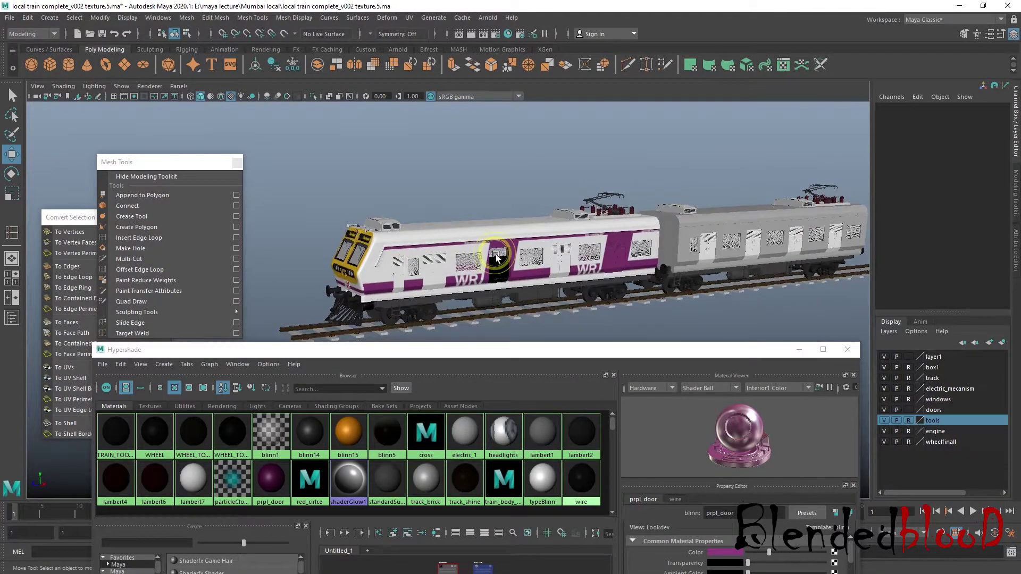
pyautogui.scroll(3, 433, 258)
pyautogui.keyDown('alt'); pyautogui.moveTo(416, 251); pyautogui.dragTo(530, 235); pyautogui.keyUp('alt')
pyautogui.scroll(3, 403, 240)
pyautogui.scroll(4, 497, 179)
pyautogui.keyDown('alt'); pyautogui.moveTo(498, 180); pyautogui.dragTo(520, 212); pyautogui.keyUp('alt')
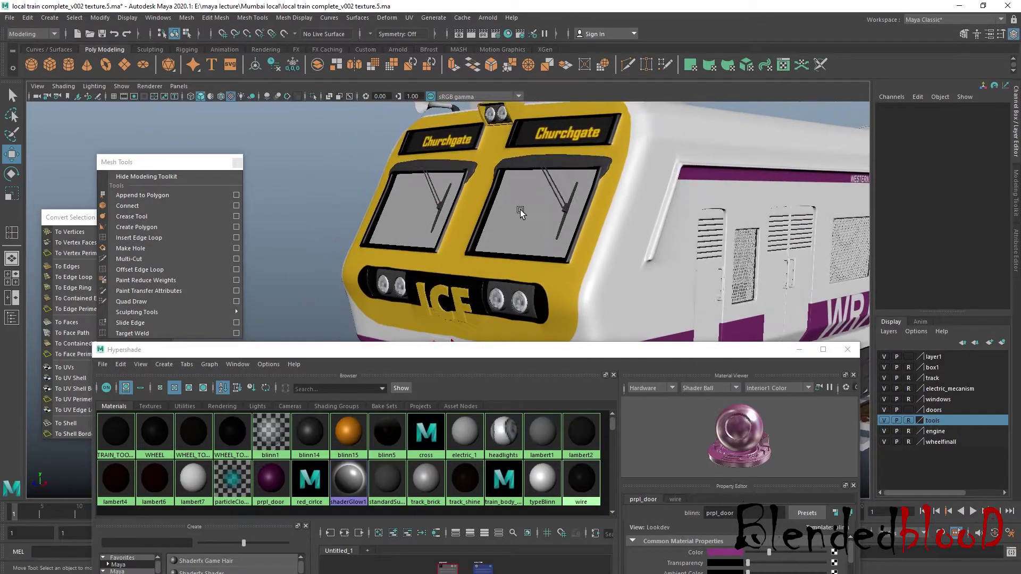
# Step: Check the windows and doors layers, and assign the transparent blinn1 material to both windshield panes of the front cab
pyautogui.click(884, 400)
pyautogui.click(884, 400)
pyautogui.click(884, 399)
pyautogui.click(884, 400)
pyautogui.click(909, 410)
pyautogui.click(910, 410)
pyautogui.click(534, 237)
pyautogui.keyDown('shift'); pyautogui.click(406, 237); pyautogui.keyUp('shift')
pyautogui.moveTo(269, 432); pyautogui.dragTo(282, 399, button='right')
pyautogui.click(296, 245)
# Step: Delete both leaves of the copied purple door from the middle doorway on the carriage's opposite side
pyautogui.scroll(-5, 295, 247)
pyautogui.keyDown('alt'); pyautogui.moveTo(289, 253); pyautogui.dragTo(640, 262); pyautogui.keyUp('alt')
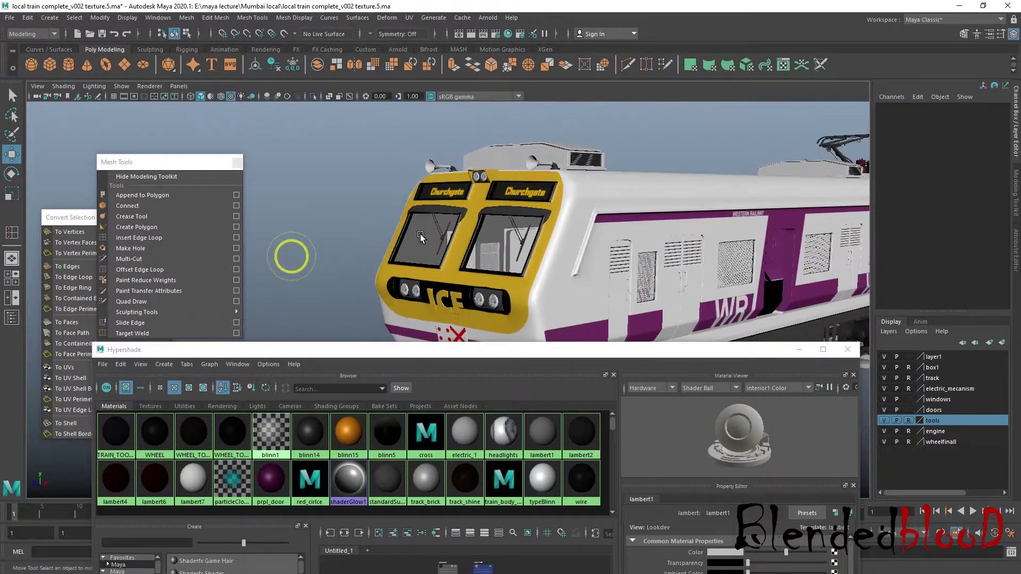
pyautogui.scroll(-3, 507, 239)
pyautogui.keyDown('alt'); pyautogui.moveTo(640, 262); pyautogui.dragTo(572, 266, button='middle'); pyautogui.keyUp('alt')
pyautogui.keyDown('alt'); pyautogui.moveTo(572, 267); pyautogui.dragTo(725, 266, button='right'); pyautogui.keyUp('alt')
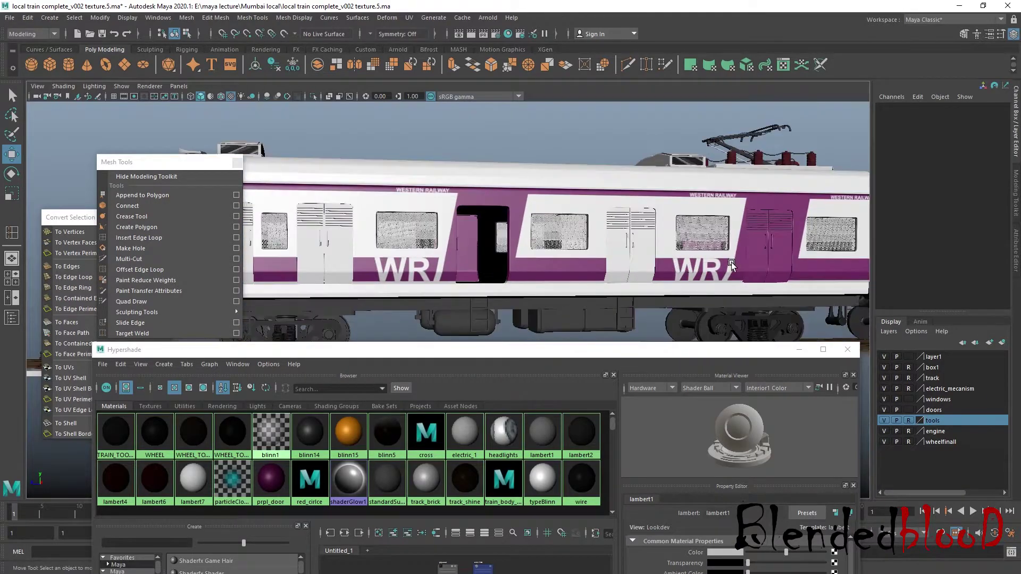
pyautogui.click(779, 262)
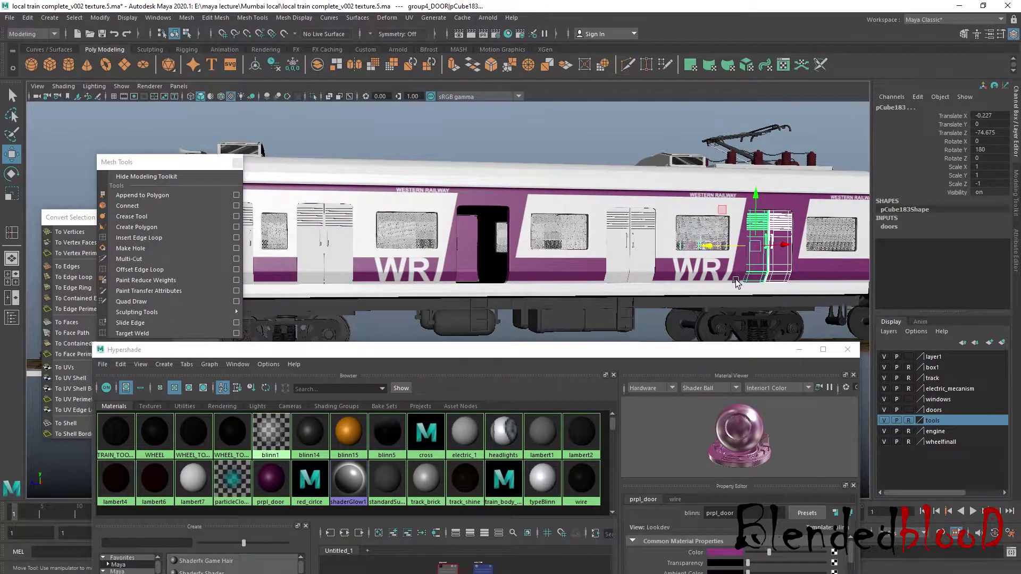
pyautogui.scroll(-3, 741, 282)
pyautogui.keyDown('alt'); pyautogui.moveTo(741, 282); pyautogui.dragTo(665, 273); pyautogui.keyUp('alt')
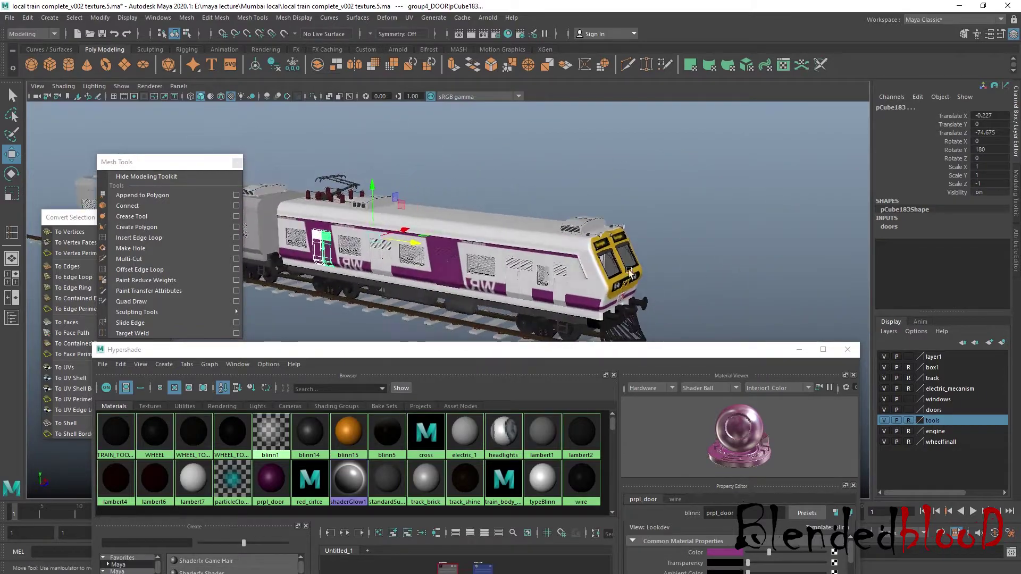
pyautogui.keyDown('alt'); pyautogui.moveTo(665, 274); pyautogui.dragTo(782, 270, button='middle'); pyautogui.keyUp('alt')
pyautogui.scroll(3, 607, 258)
pyautogui.click(607, 260)
pyautogui.keyDown('shift'); pyautogui.click(593, 265); pyautogui.keyUp('shift')
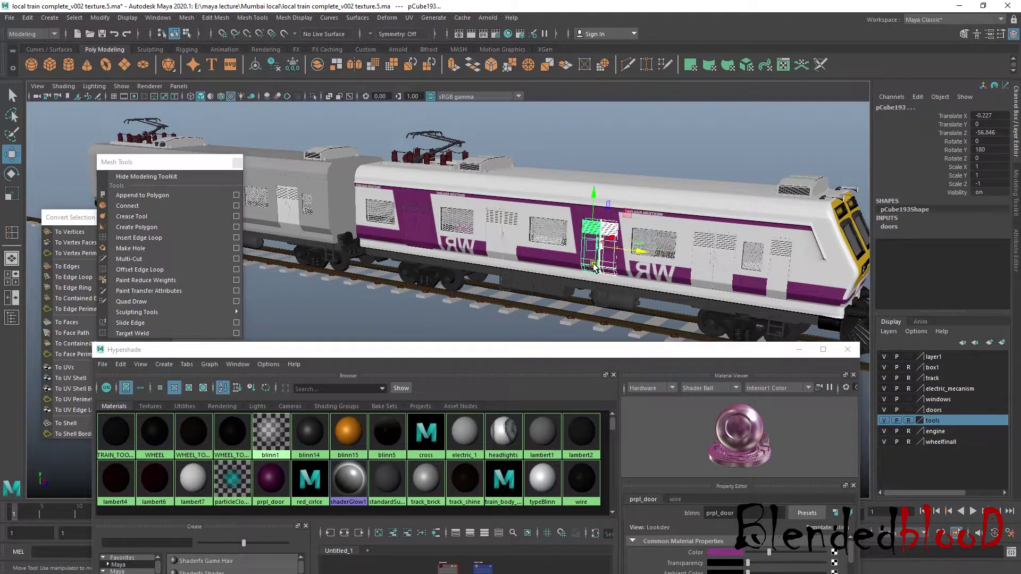
pyautogui.press('Delete')
# Step: Select the leaves of the remaining purple doors near the carriage's rear end on both sides
pyautogui.click(420, 238)
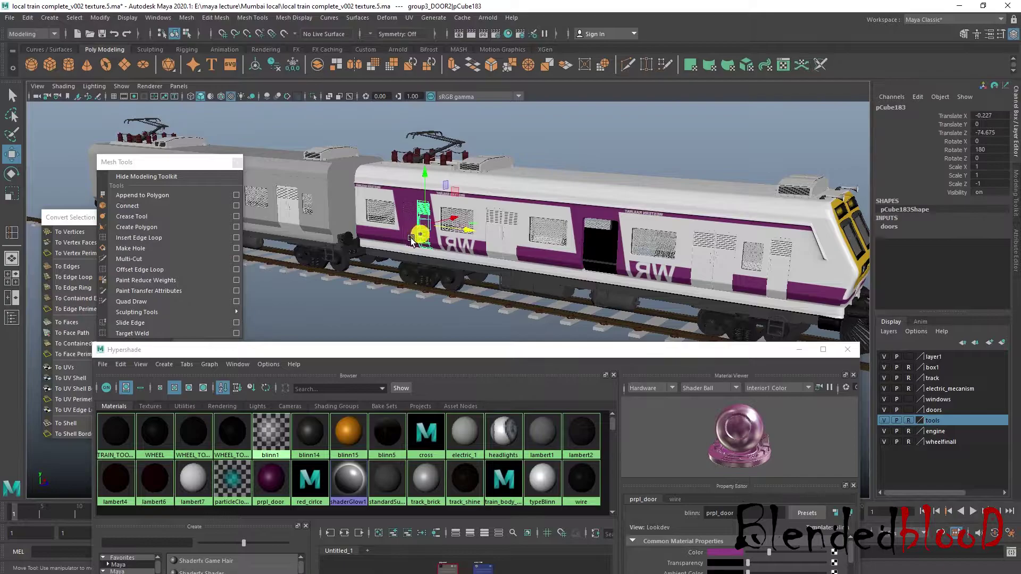
pyautogui.keyDown('shift'); pyautogui.click(411, 238); pyautogui.keyUp('shift')
pyautogui.keyDown('alt'); pyautogui.moveTo(411, 239); pyautogui.dragTo(492, 183, button='middle'); pyautogui.keyUp('alt')
pyautogui.keyDown('alt'); pyautogui.moveTo(492, 184); pyautogui.dragTo(532, 234, button='right'); pyautogui.keyUp('alt')
pyautogui.keyDown('shift'); pyautogui.click(596, 229); pyautogui.keyUp('shift')
# Step: Try to move copies of the selected door parts along the carriage into the empty doorway
pyautogui.moveTo(532, 234); pyautogui.dragTo(449, 241)
pyautogui.hotkey('ctrl', 'z')
pyautogui.moveTo(617, 175); pyautogui.dragTo(629, 173)
pyautogui.keyDown('alt'); pyautogui.moveTo(657, 211); pyautogui.dragTo(671, 205); pyautogui.keyUp('alt')
pyautogui.click(658, 206)
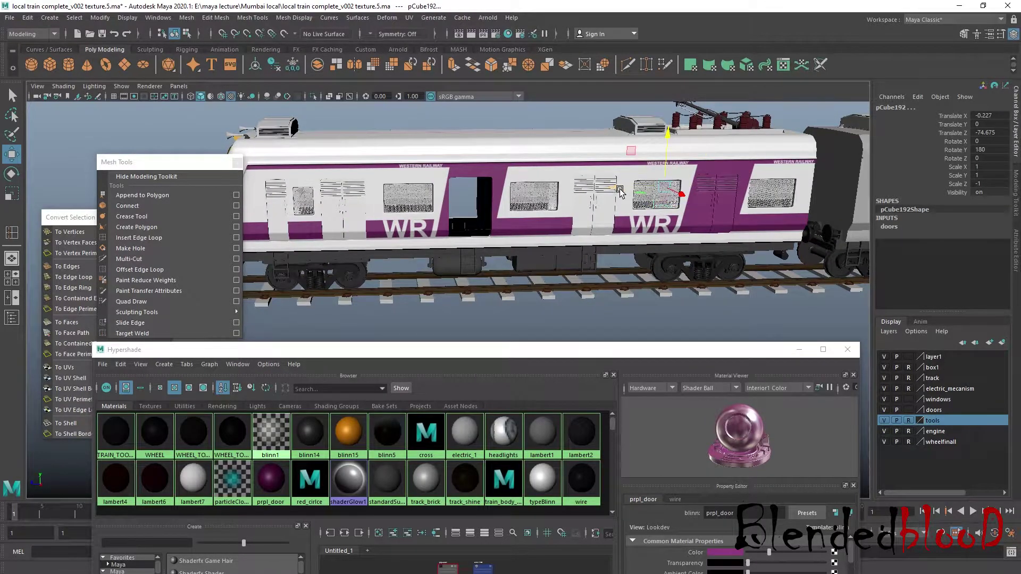
pyautogui.moveTo(447, 200); pyautogui.dragTo(404, 203)
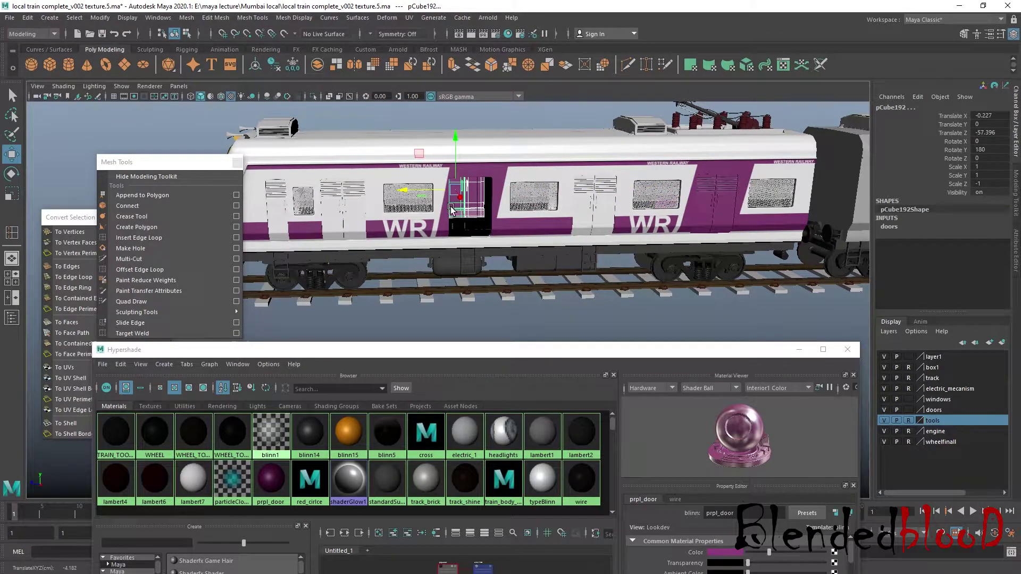
pyautogui.hotkey('ctrl', 'z')
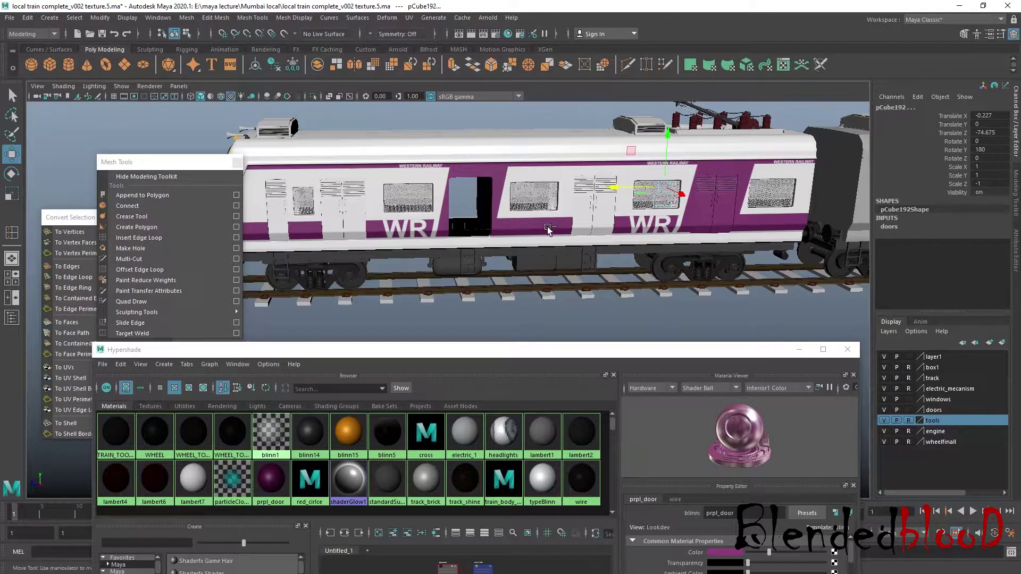
pyautogui.hotkey('ctrl', 'z')
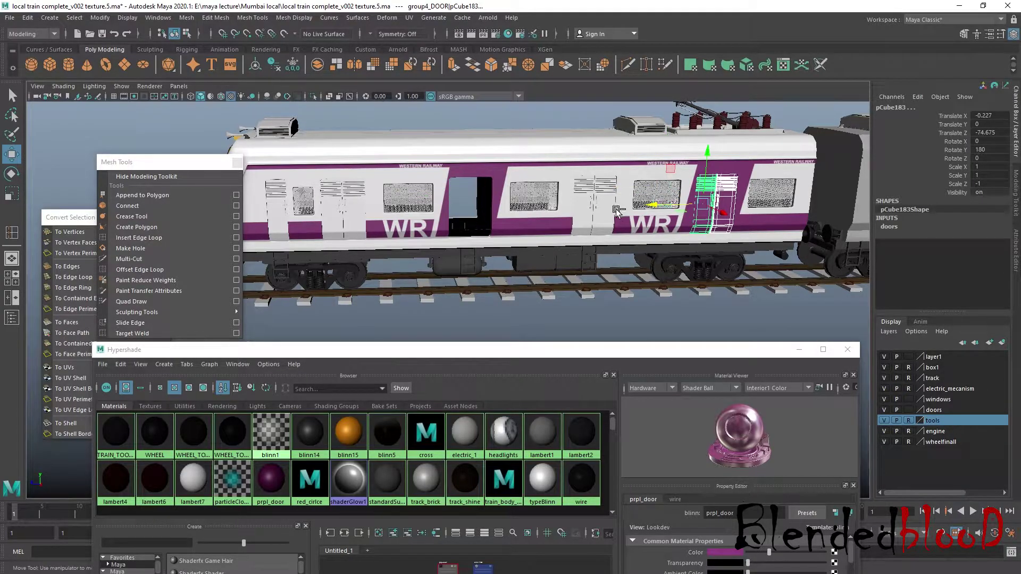
# Step: Group the selected purple door leaves and center the group's pivot
pyautogui.hotkey('ctrl', 'g')
pyautogui.keyDown('alt'); pyautogui.moveTo(655, 233); pyautogui.dragTo(114, 64); pyautogui.keyUp('alt')
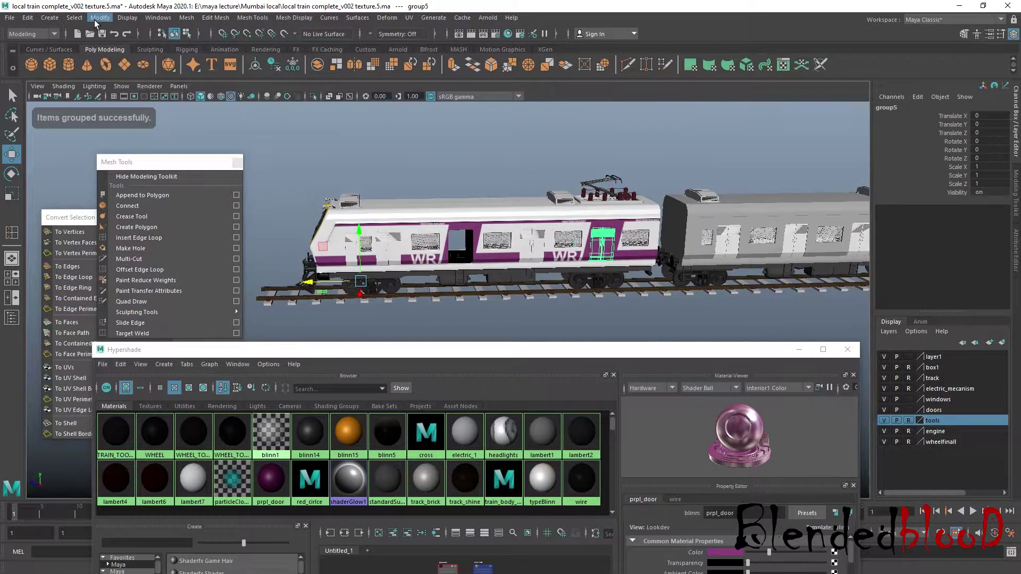
pyautogui.click(100, 18)
pyautogui.click(127, 95)
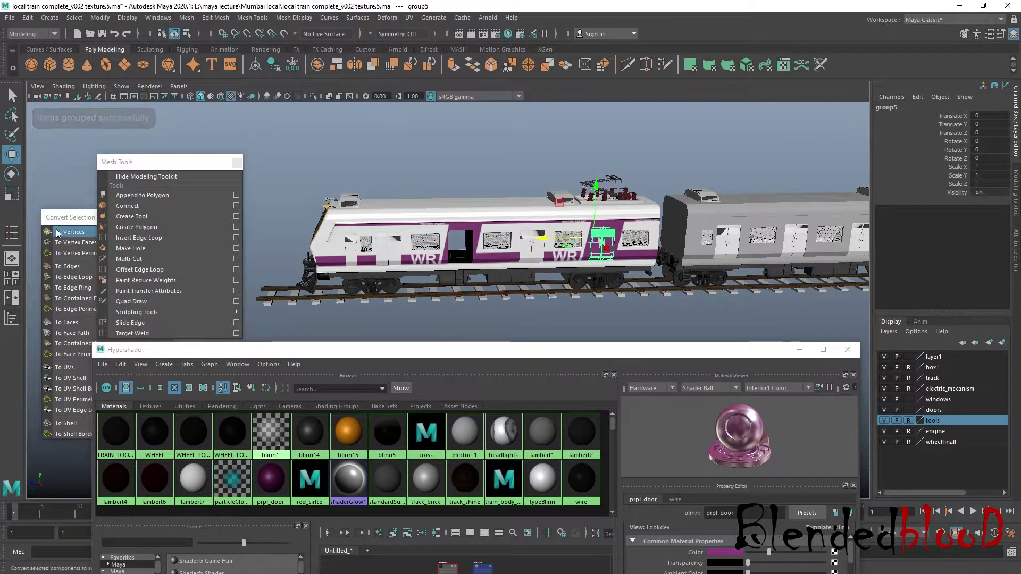
pyautogui.moveTo(594, 186); pyautogui.dragTo(616, 211)
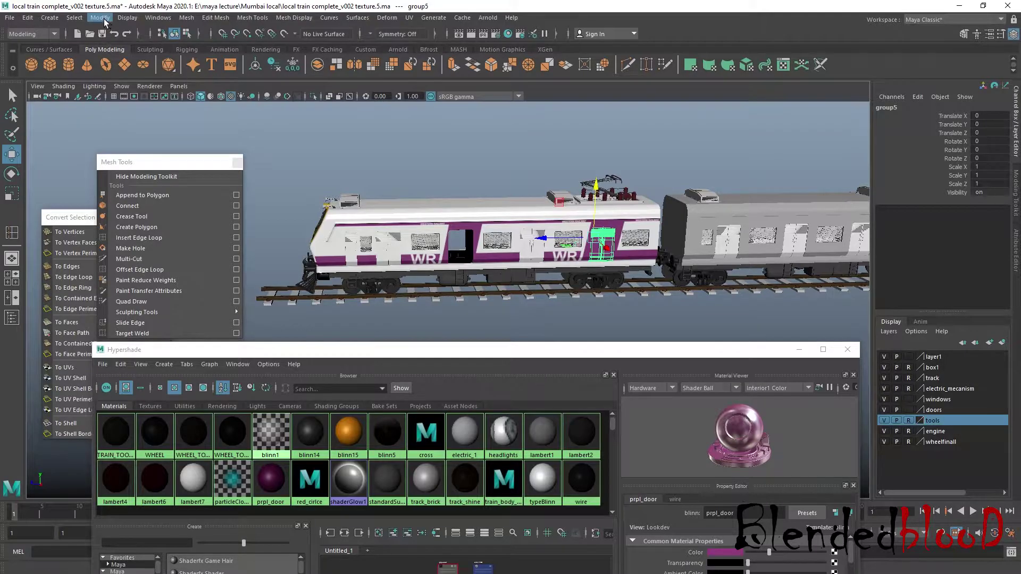
# Step: In the Outliner, find the newly created door group inside main_box and select it
pyautogui.click(158, 17)
pyautogui.click(186, 150)
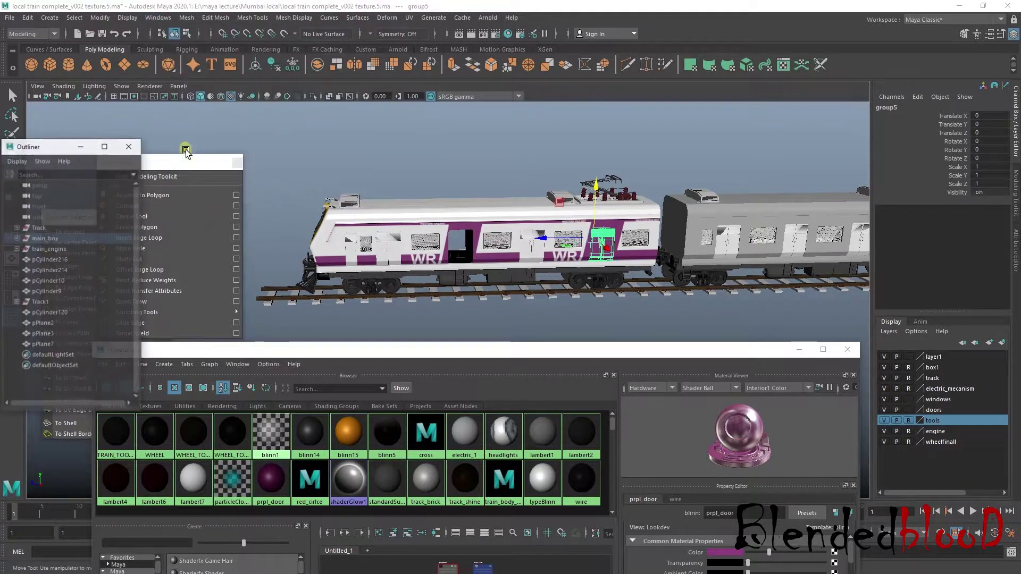
pyautogui.moveTo(42, 149); pyautogui.dragTo(121, 137)
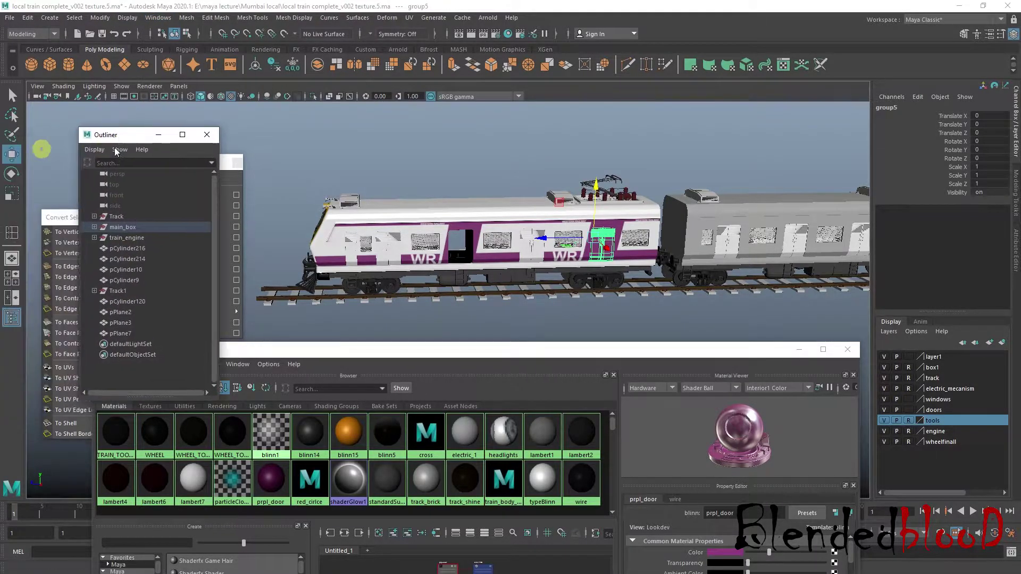
pyautogui.click(114, 228)
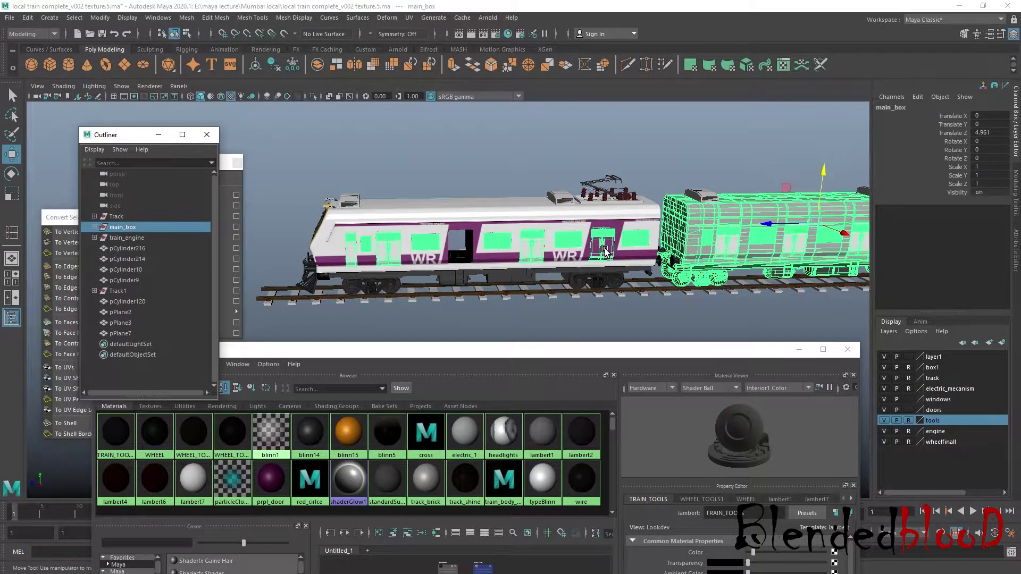
pyautogui.click(94, 227)
pyautogui.scroll(-10, 137, 247)
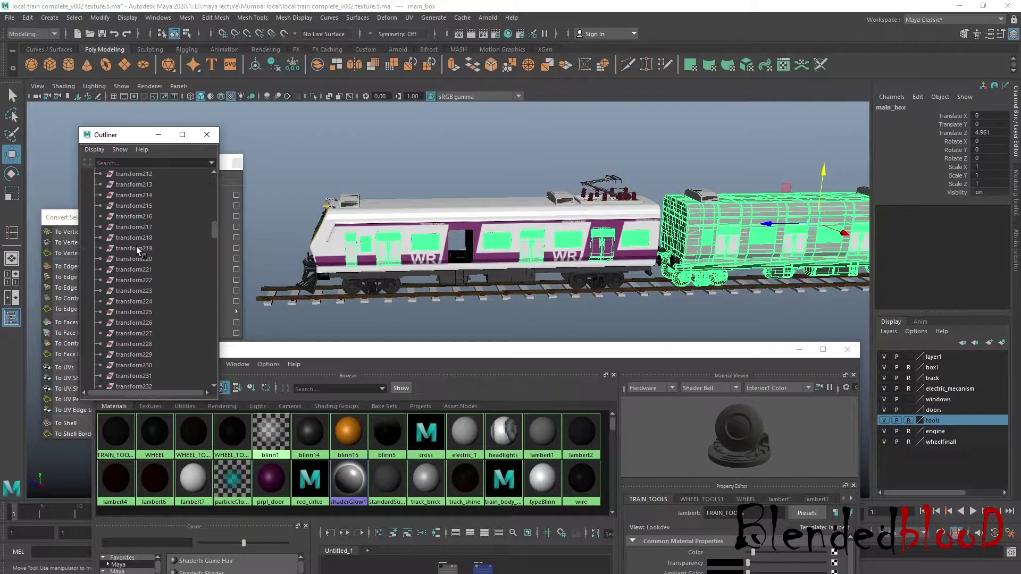
pyautogui.scroll(-15, 142, 271)
pyautogui.click(607, 247)
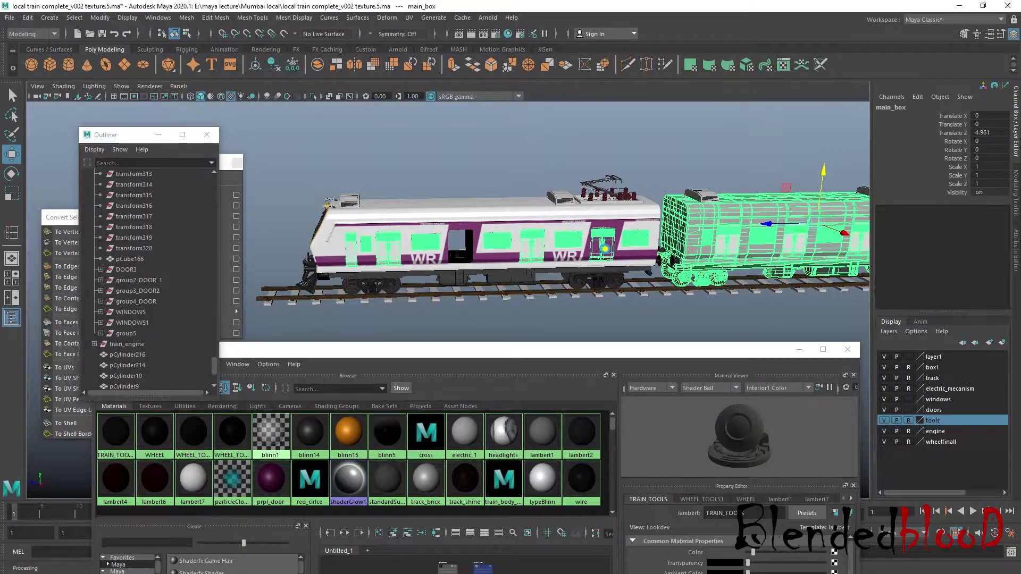
pyautogui.click(130, 333)
pyautogui.press('f')
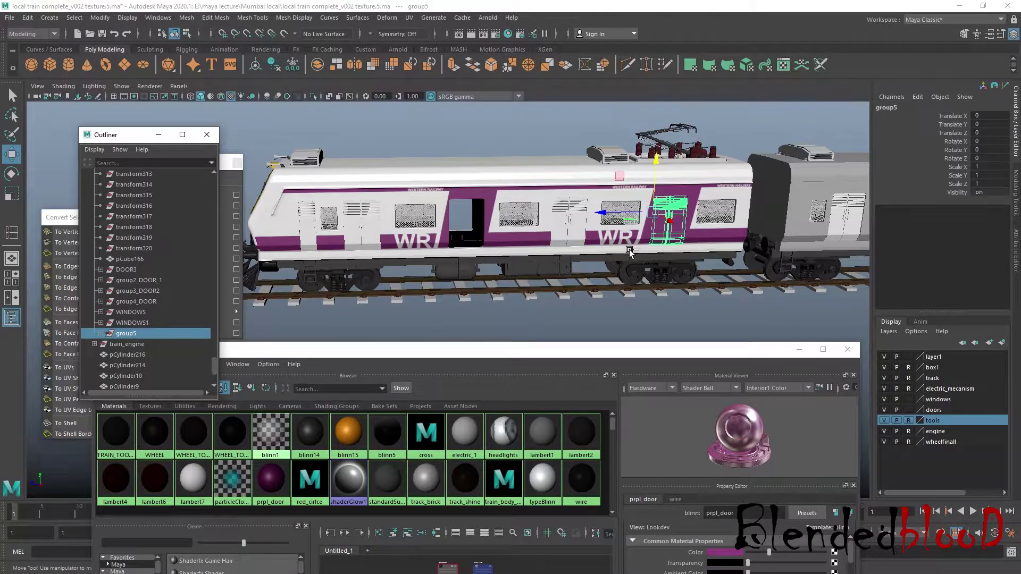
# Step: Rename the selected door group to prple_door
pyautogui.doubleClick(120, 334)
pyautogui.write('prple')
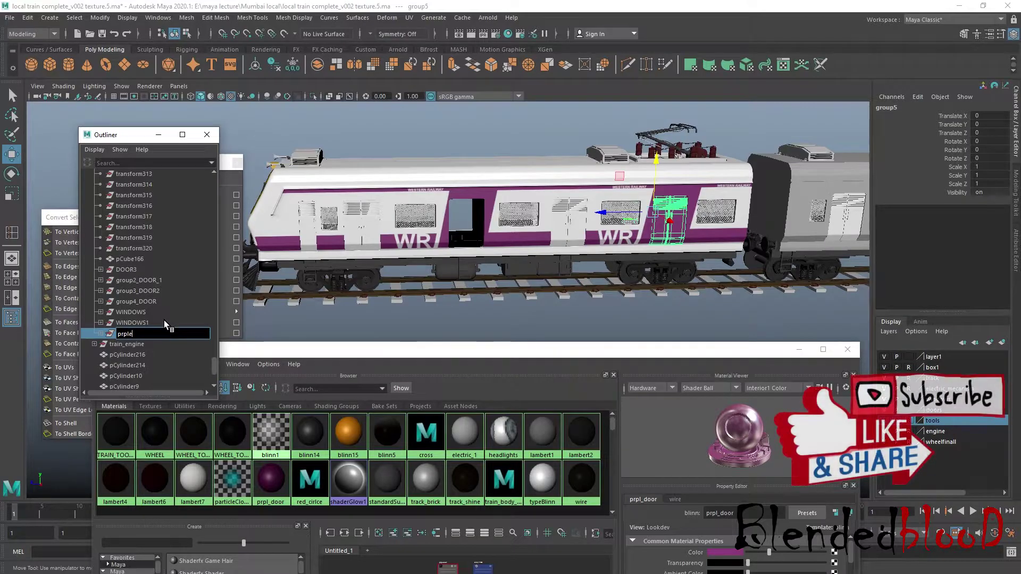
pyautogui.write(' door')
pyautogui.click(103, 332)
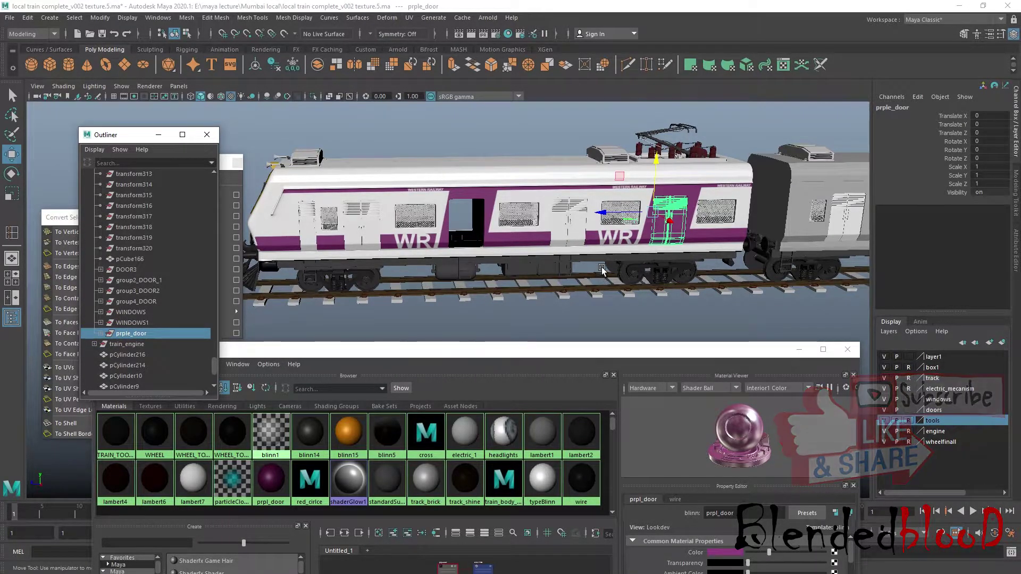
# Step: Duplicate the prple_door group and move the copy along the carriage into the empty middle doorway, at about 17.83 in Z
pyautogui.hotkey('ctrl', 'd')
pyautogui.moveTo(601, 212); pyautogui.dragTo(426, 234)
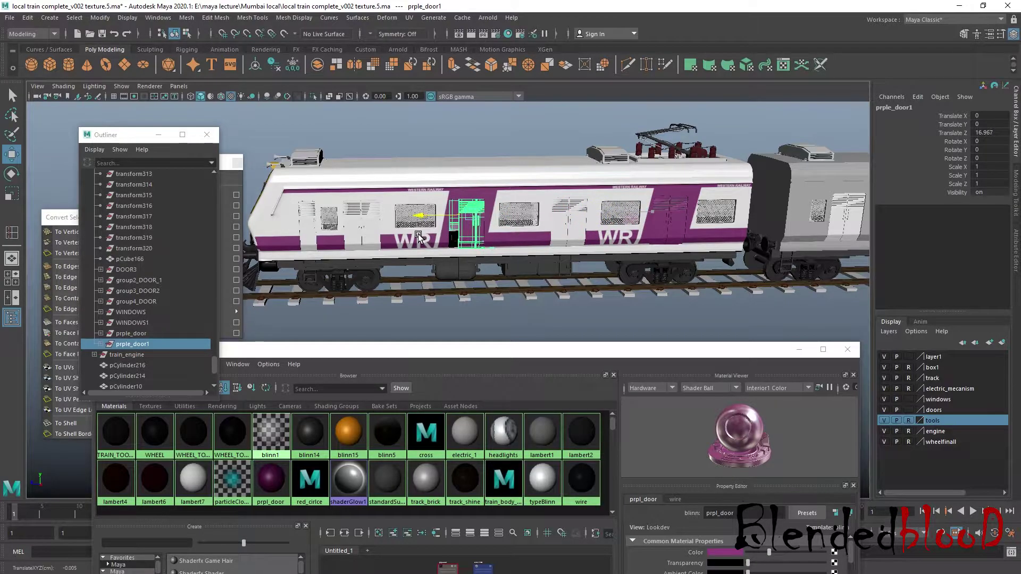
pyautogui.keyDown('alt'); pyautogui.moveTo(522, 195); pyautogui.dragTo(408, 176); pyautogui.keyUp('alt')
pyautogui.scroll(8, 512, 188)
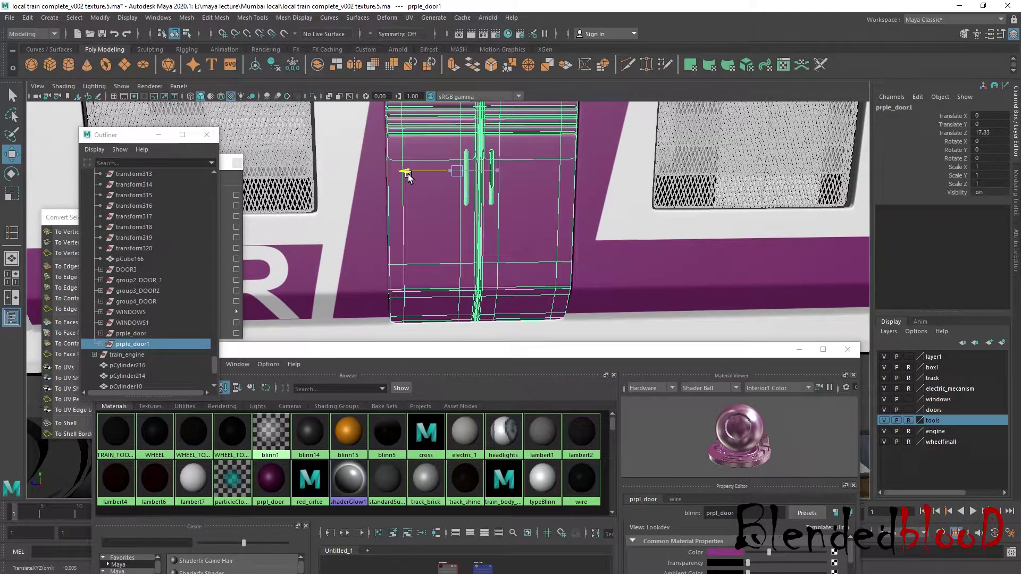
pyautogui.scroll(-8, 420, 178)
pyautogui.click(436, 163)
pyautogui.keyDown('alt'); pyautogui.moveTo(484, 231); pyautogui.dragTo(520, 227); pyautogui.keyUp('alt')
pyautogui.keyDown('alt'); pyautogui.moveTo(591, 256); pyautogui.dragTo(528, 282); pyautogui.keyUp('alt')
pyautogui.scroll(2, 550, 268)
pyautogui.scroll(-5, 550, 268)
pyautogui.scroll(2, 527, 279)
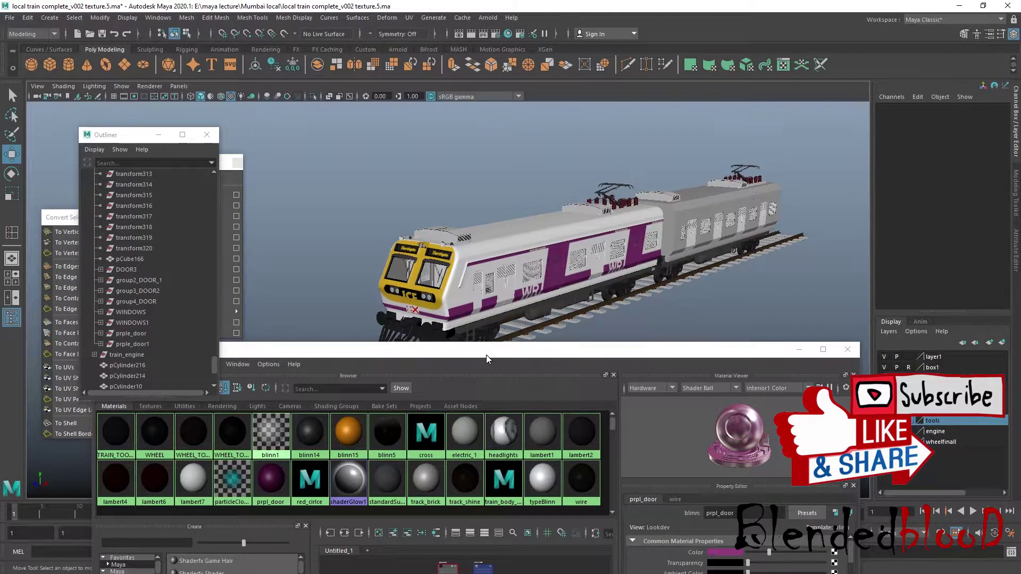
# Step: Switch to train body colour.psd in Photoshop, load Layer 7's outline as a selection and add a new layer above it
pyautogui.click(799, 351)
pyautogui.press('super')
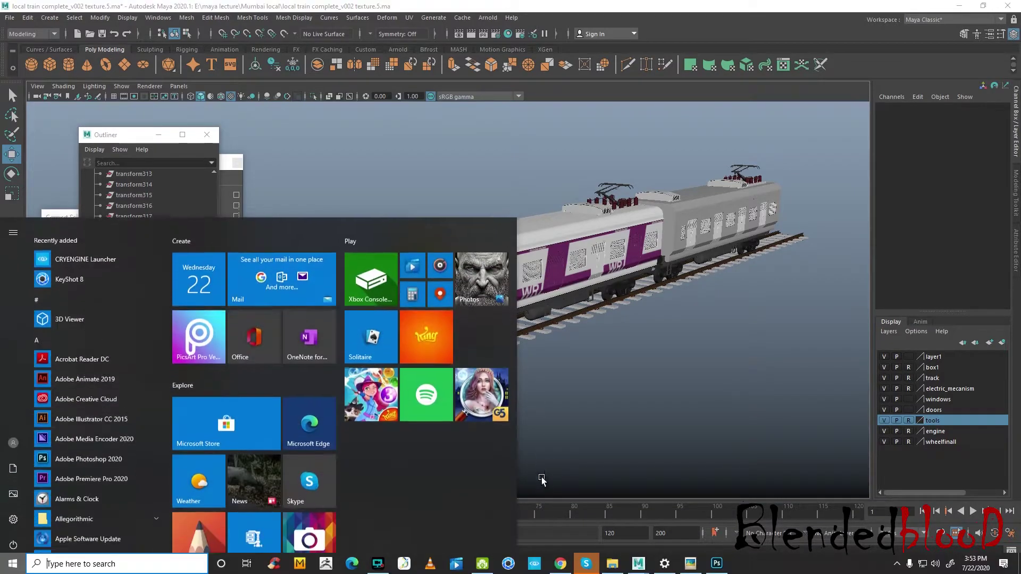
pyautogui.click(718, 562)
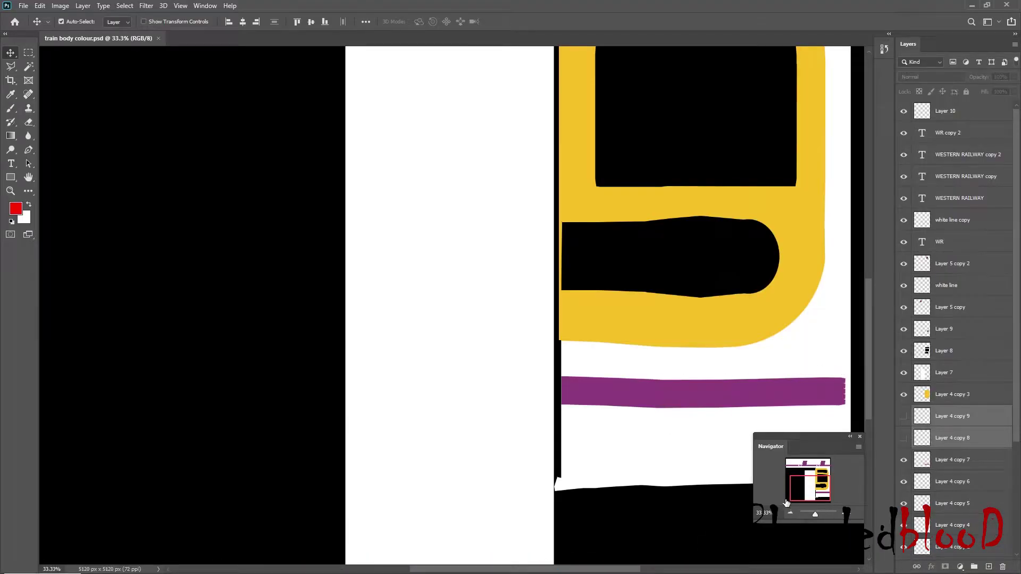
pyautogui.click(790, 514)
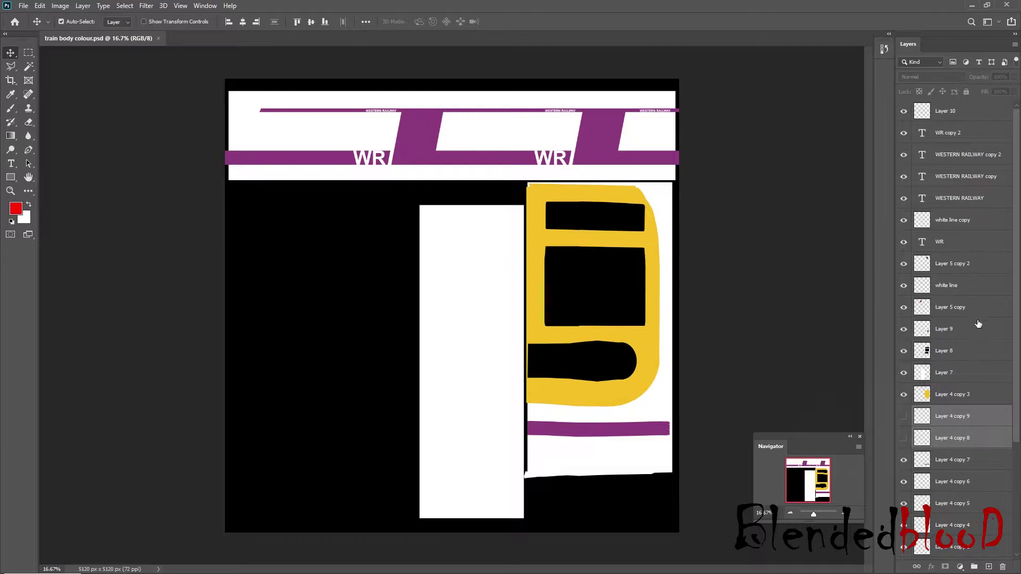
pyautogui.click(899, 372)
pyautogui.click(903, 372)
pyautogui.click(907, 376)
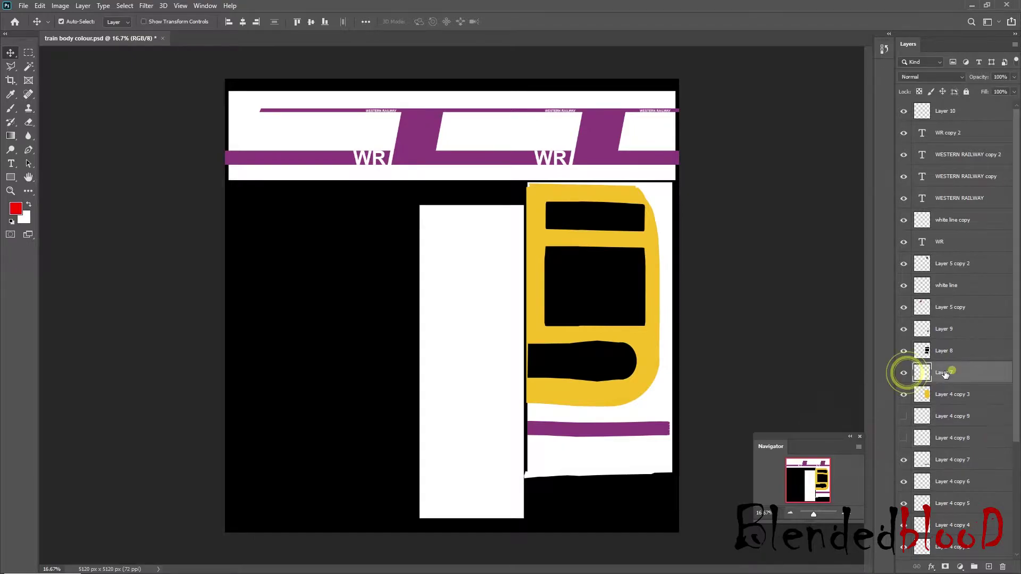
pyautogui.keyDown('ctrl'); pyautogui.click(926, 375); pyautogui.keyUp('ctrl')
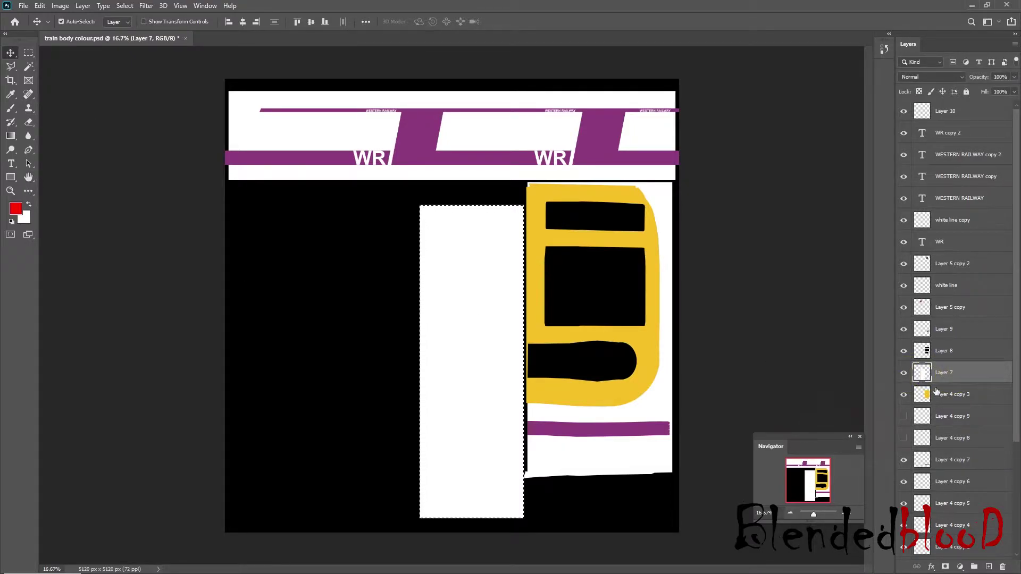
pyautogui.click(990, 568)
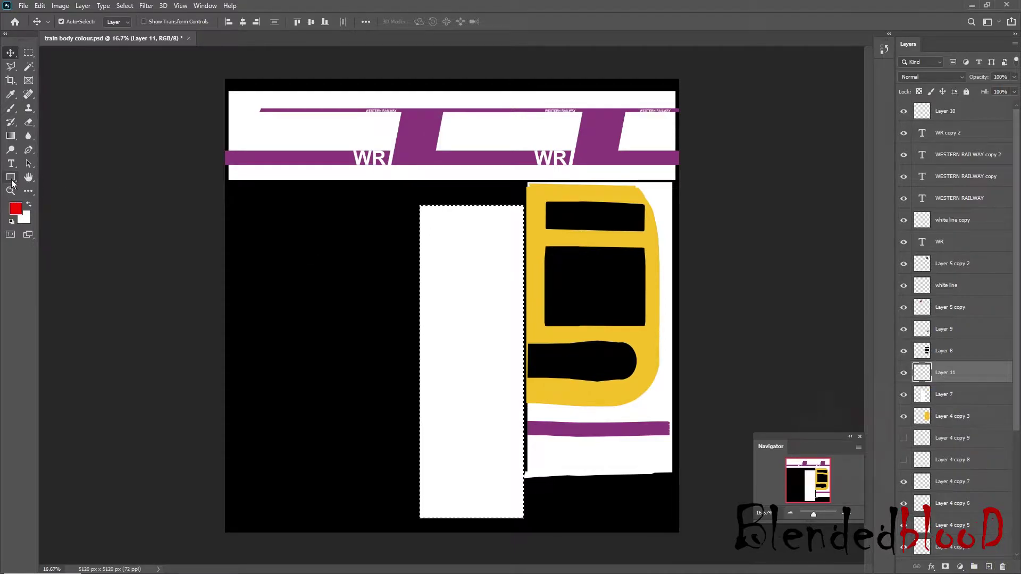
# Step: Fill the selected roof strip with grey #888888 on the new layer and save the texture file
pyautogui.click(28, 206)
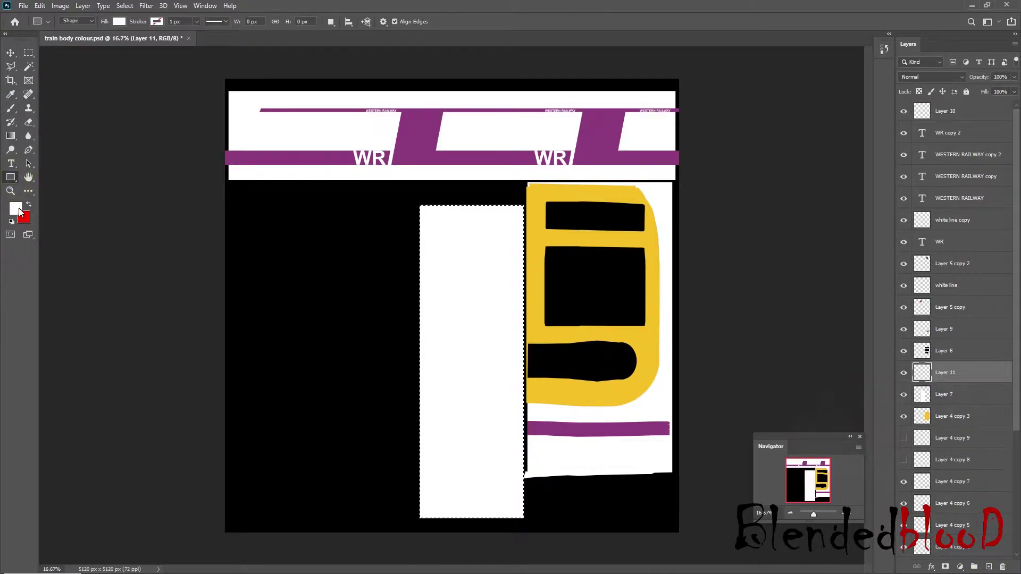
pyautogui.click(16, 208)
pyautogui.moveTo(96, 292); pyautogui.dragTo(75, 328)
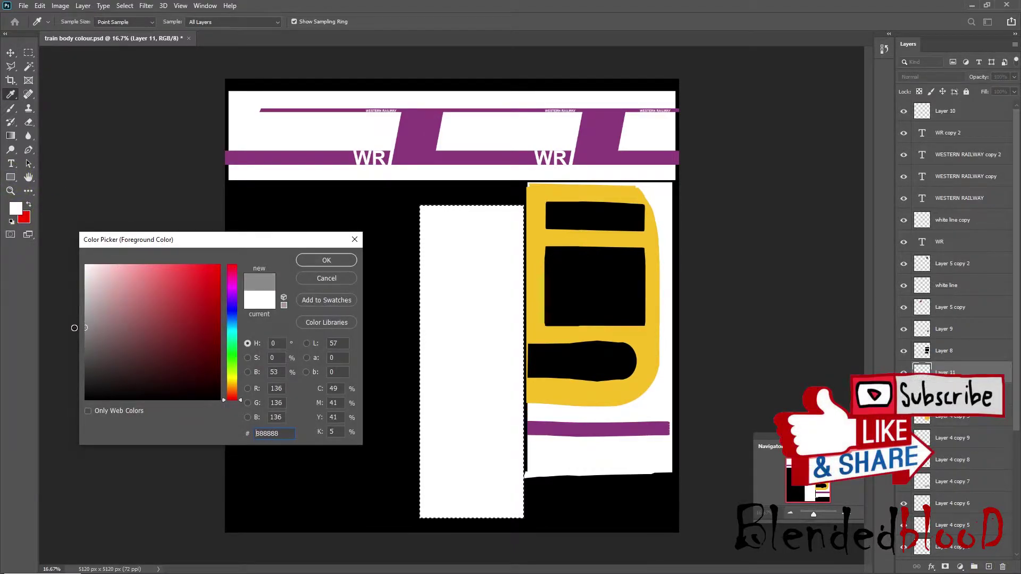
pyautogui.click(319, 260)
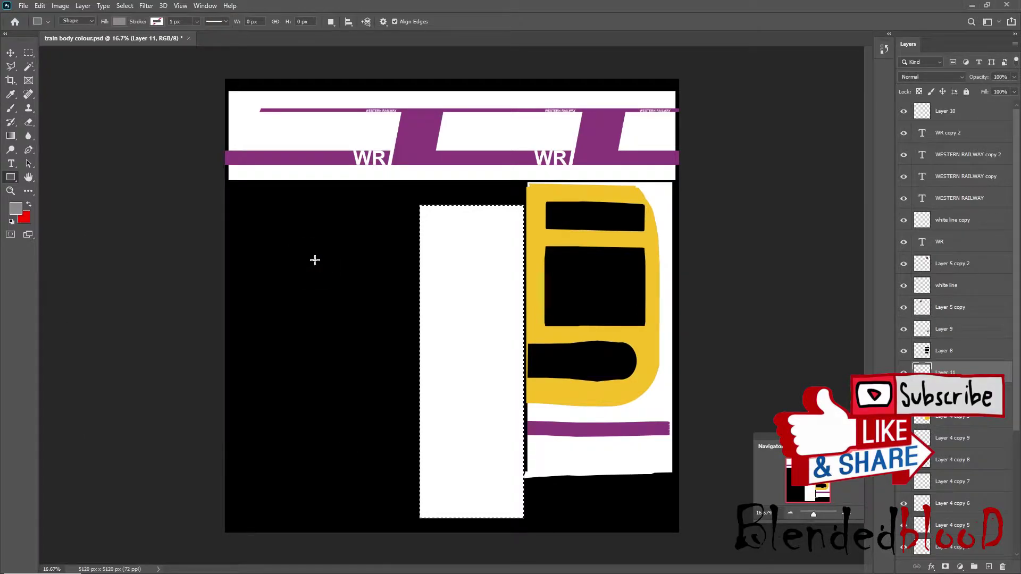
pyautogui.hotkey('alt', 'BackSpace')
pyautogui.click(10, 53)
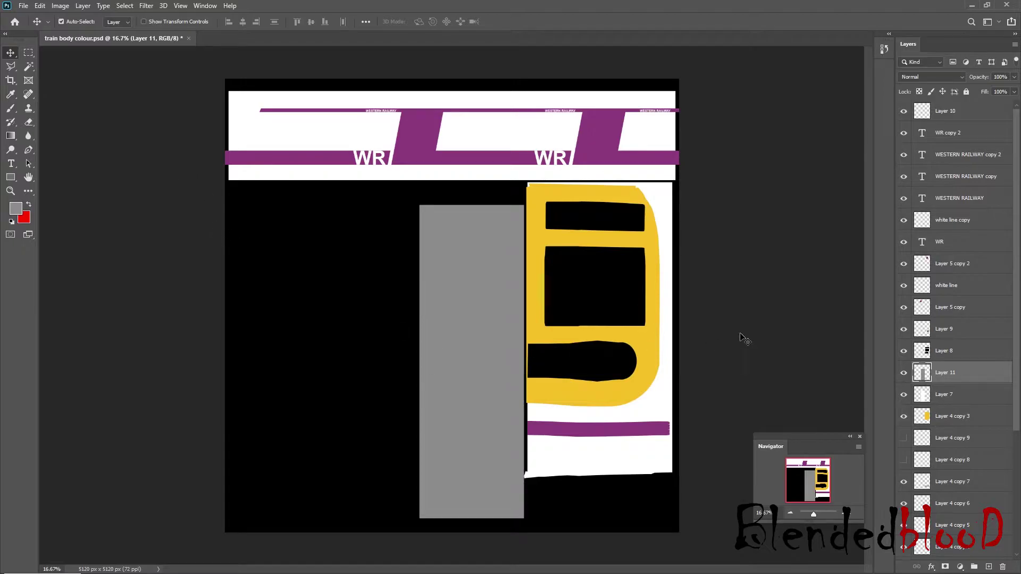
pyautogui.hotkey('ctrl', 's')
# Step: Return to Maya, close the Outliner, Mesh Tools and Convert Selection windows, and restore the Hypershade
pyautogui.press('super')
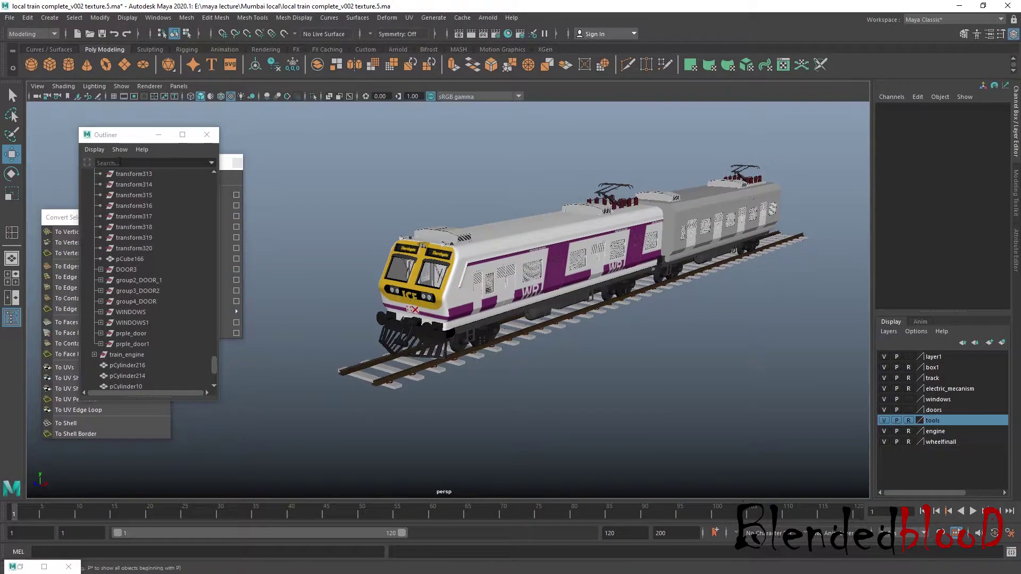
pyautogui.click(207, 135)
pyautogui.click(161, 19)
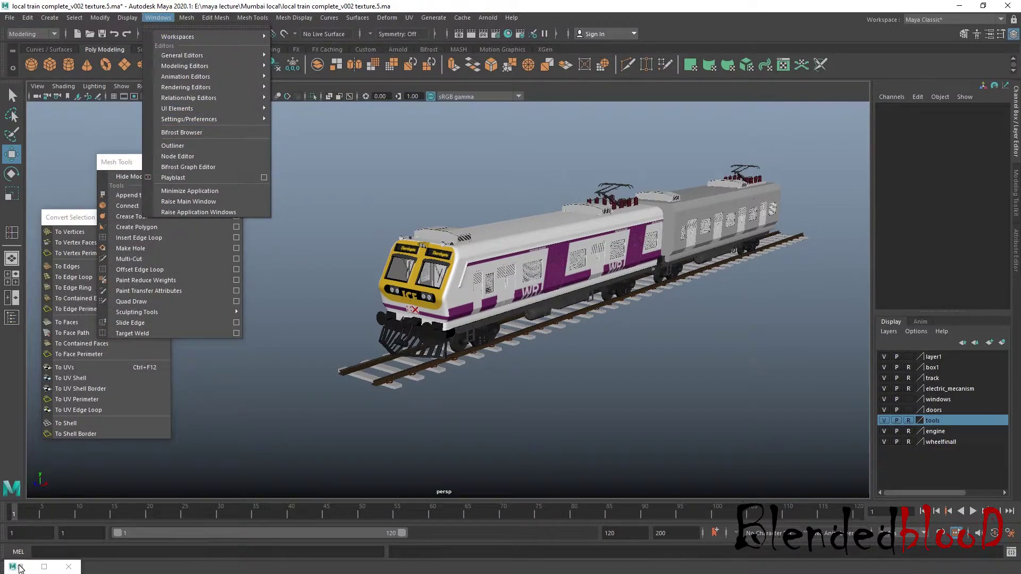
pyautogui.click(238, 163)
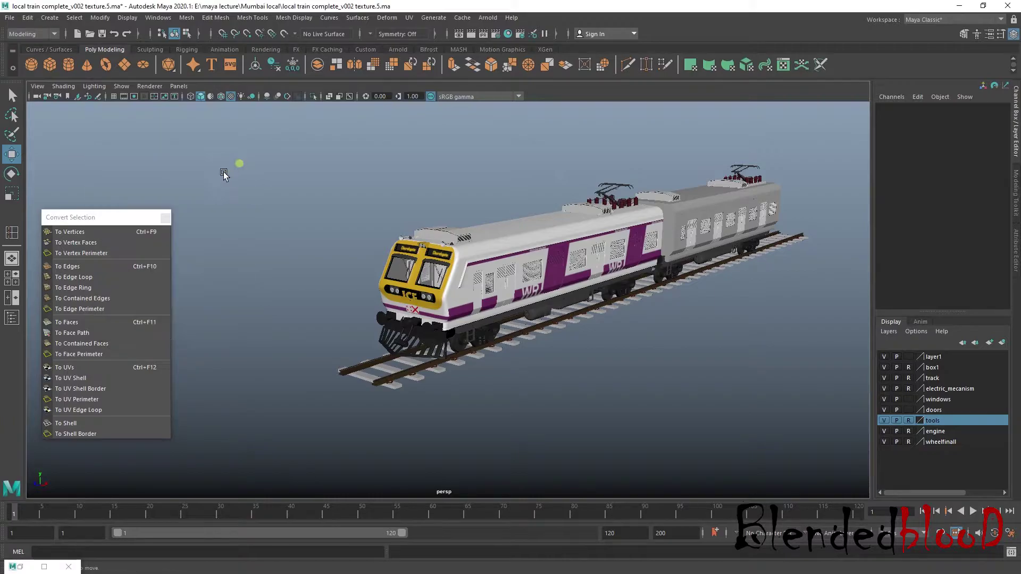
pyautogui.click(166, 218)
pyautogui.click(20, 568)
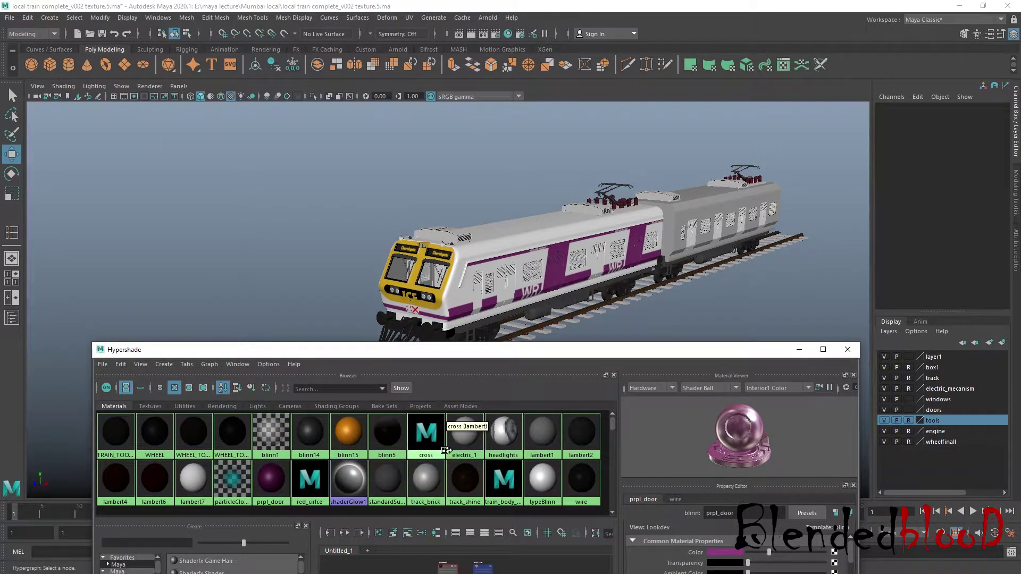
# Step: Open the train_body_colour material's attributes, minimize the Hypershade and examine the updated roof and side of the front carriage up close
pyautogui.doubleClick(509, 489)
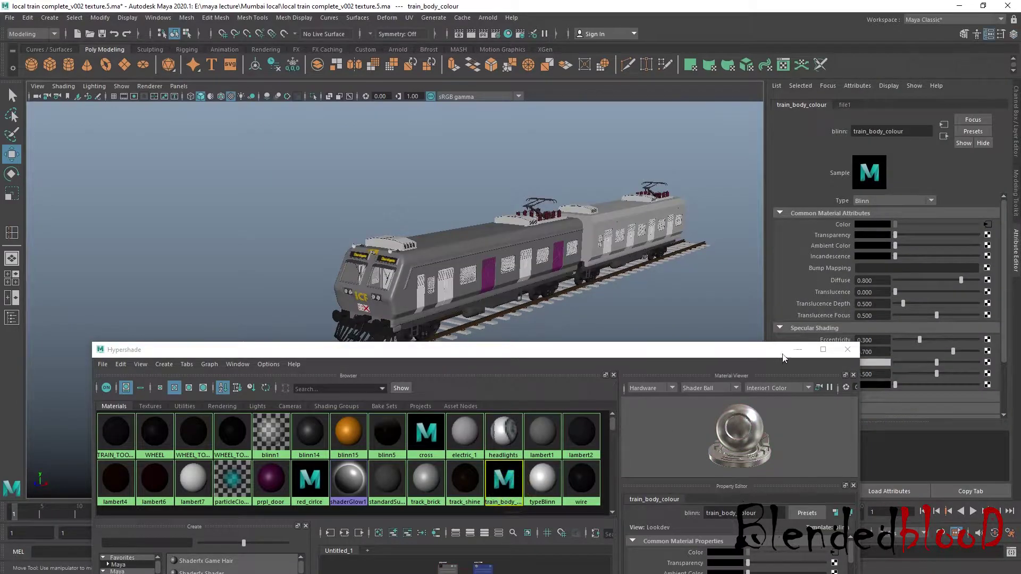
pyautogui.click(790, 349)
pyautogui.scroll(5, 402, 226)
pyautogui.scroll(4, 425, 236)
pyautogui.keyDown('alt'); pyautogui.moveTo(495, 252); pyautogui.dragTo(476, 299); pyautogui.keyUp('alt')
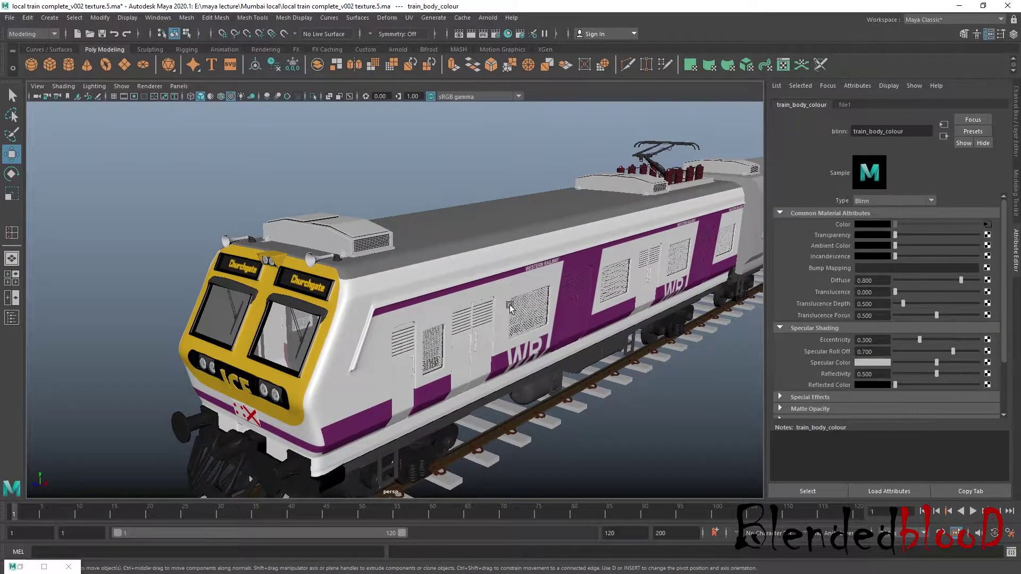
# Step: Open the Brand New Bombardier EMU local video from the Mumbai local folder, mute it and skim through it for the train's exterior colours
pyautogui.press('super')
pyautogui.click(612, 564)
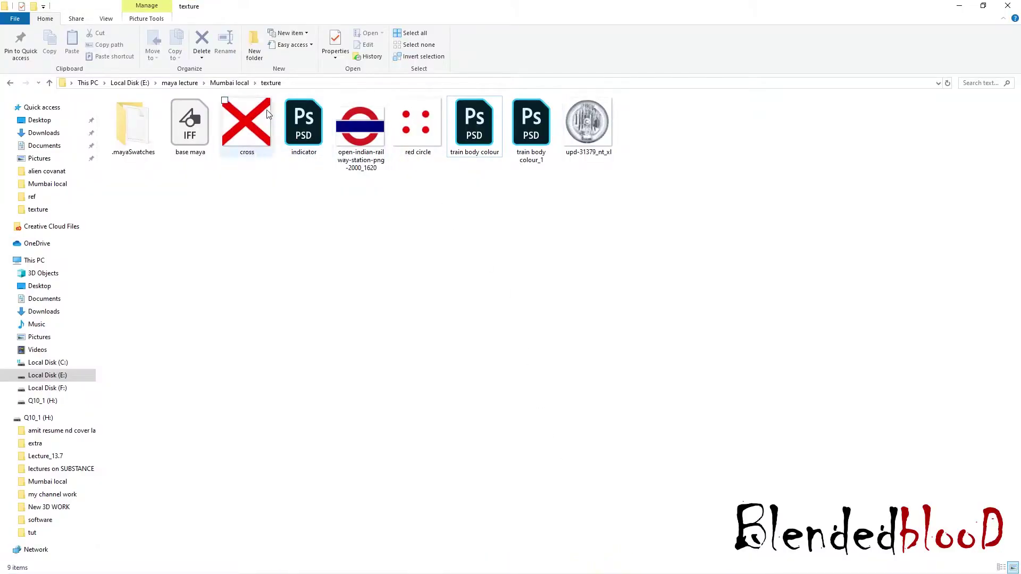
pyautogui.click(228, 83)
pyautogui.doubleClick(587, 480)
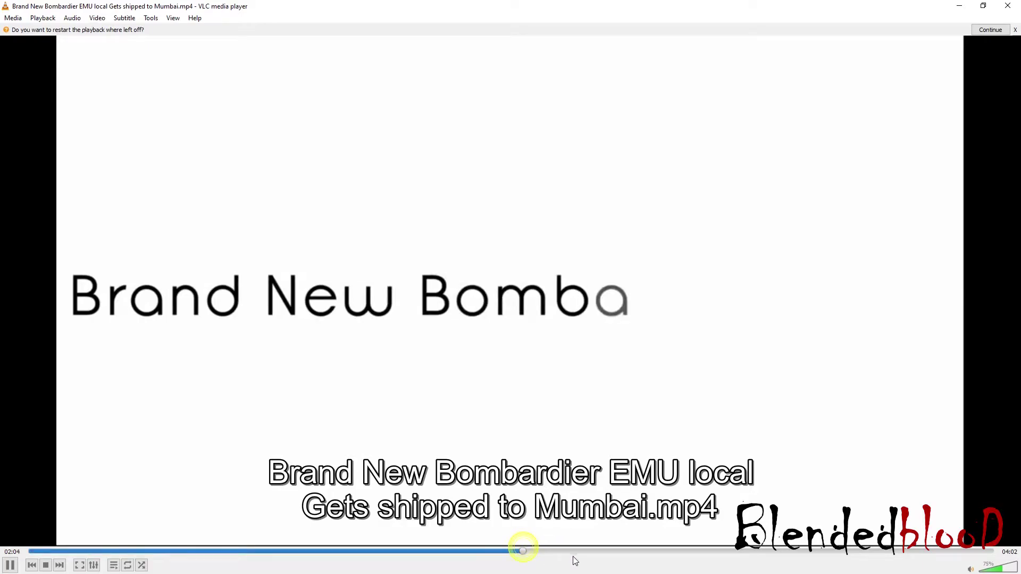
pyautogui.click(569, 552)
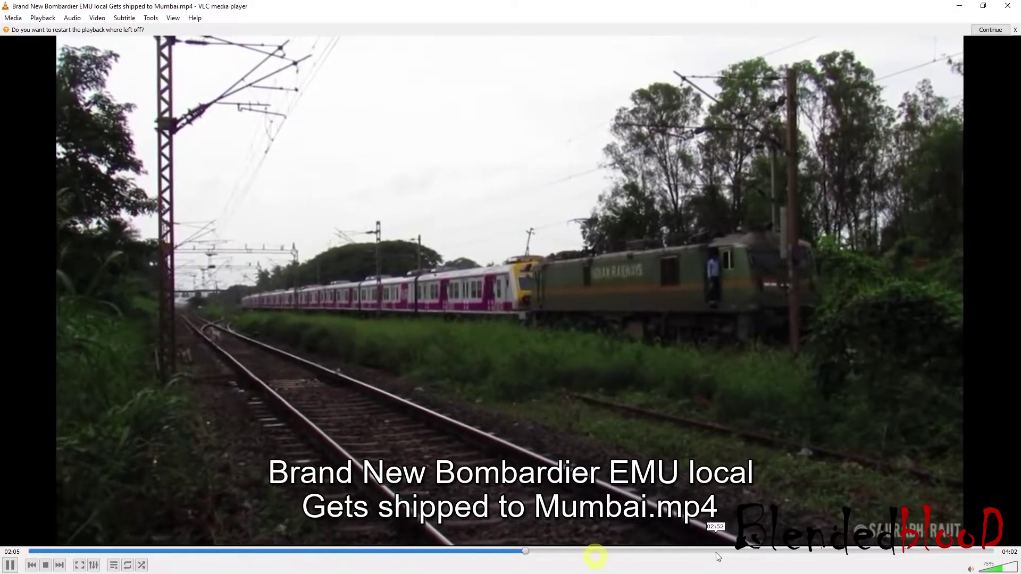
pyautogui.click(716, 552)
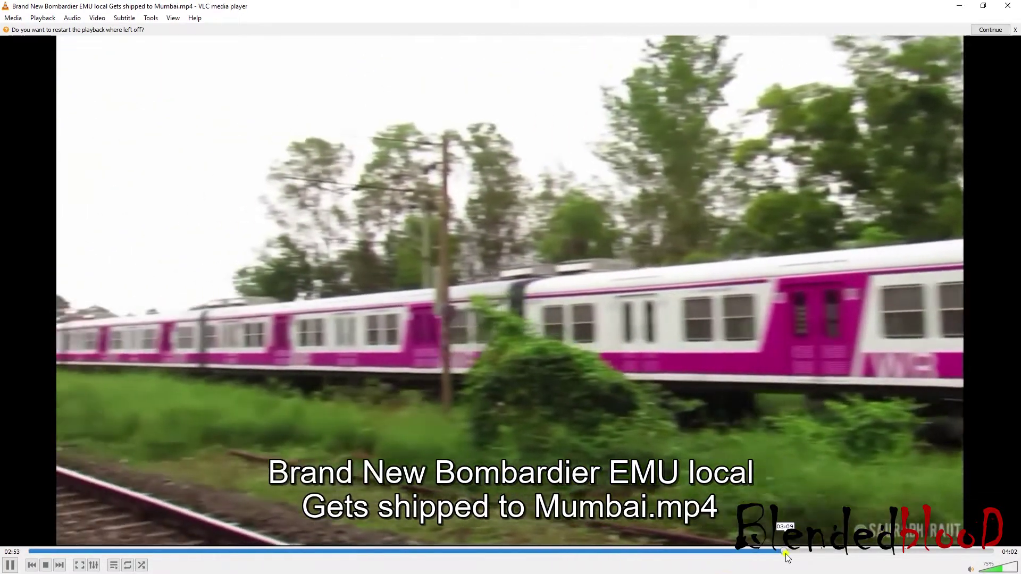
pyautogui.click(783, 552)
pyautogui.click(981, 569)
pyautogui.click(981, 570)
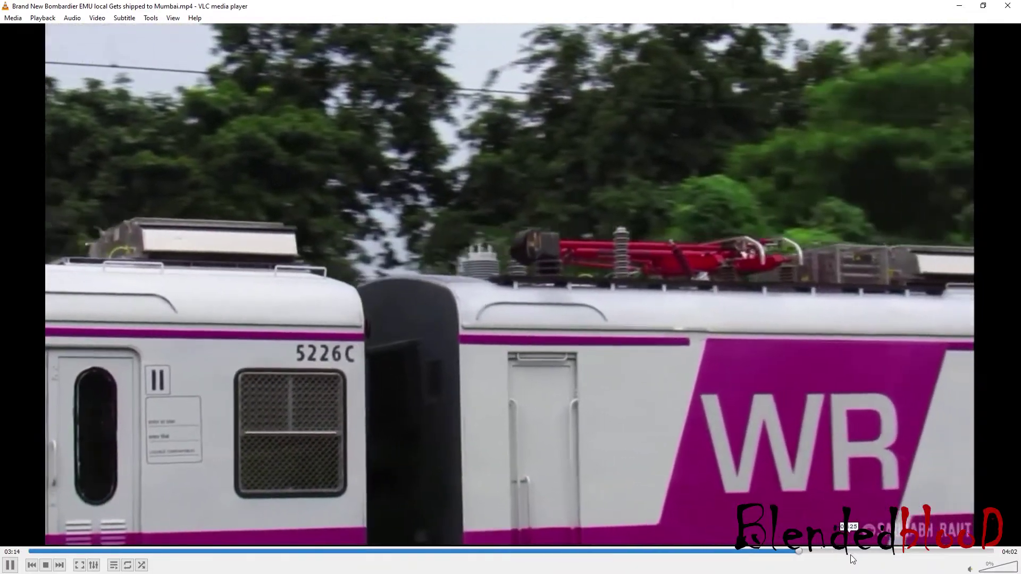
pyautogui.click(886, 552)
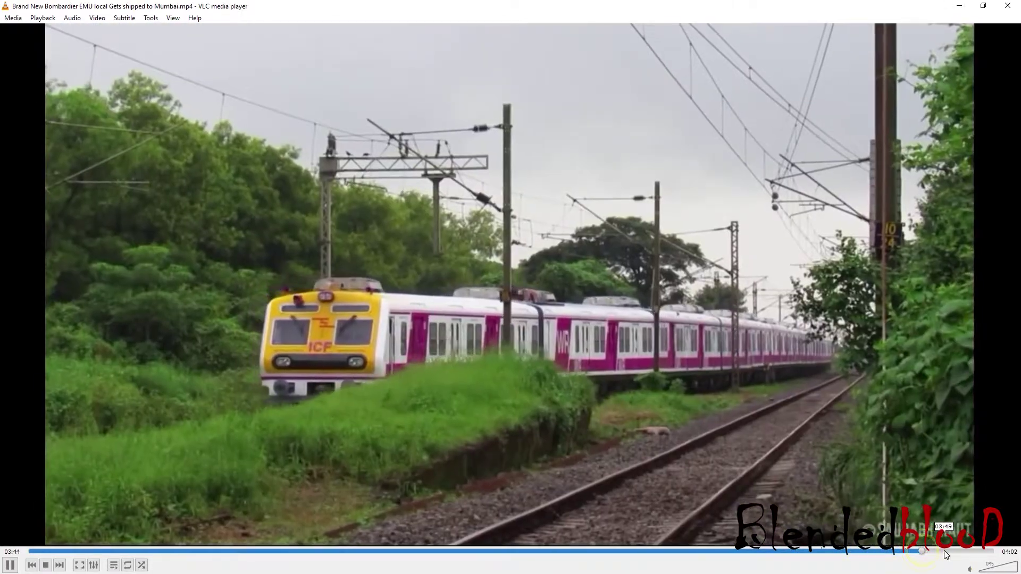
pyautogui.click(943, 551)
pyautogui.click(1008, 5)
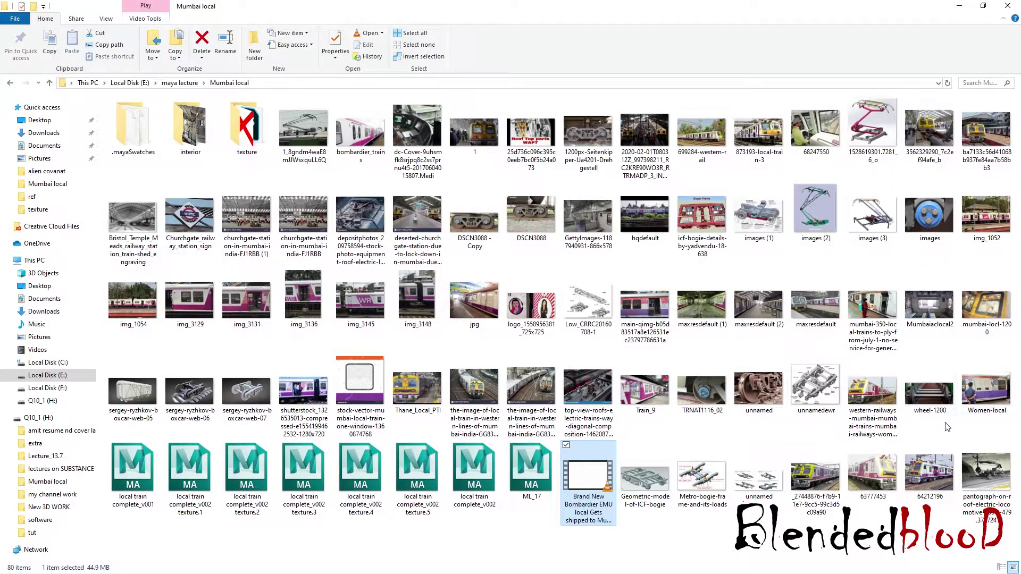
# Step: Examine the roof colour in the main-qimg, img_3131 and the-image-of-local-train reference photos, closing each one, and minimize the Mumbai local folder
pyautogui.doubleClick(673, 301)
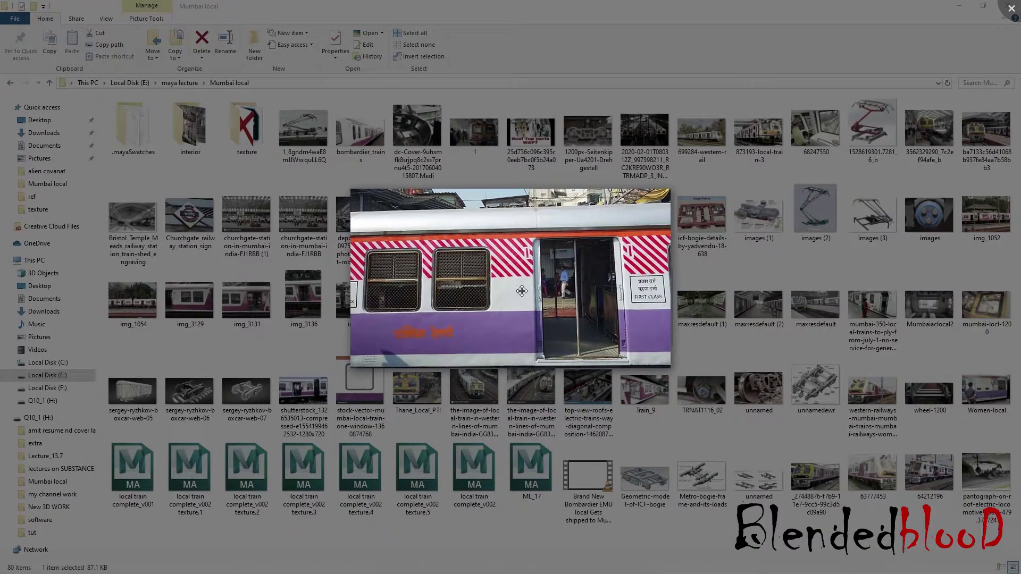
pyautogui.click(1003, 9)
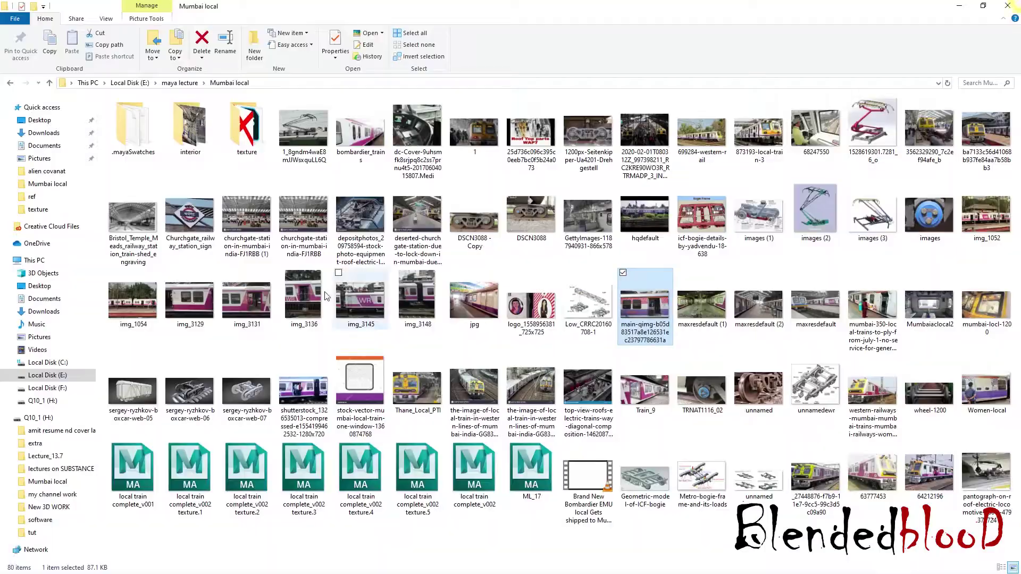
pyautogui.doubleClick(243, 297)
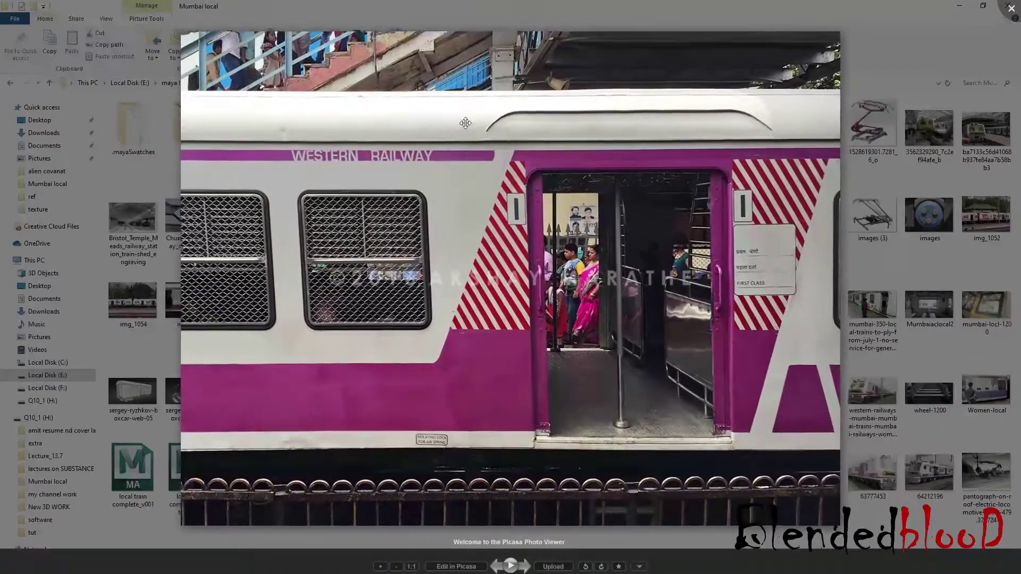
pyautogui.press('Escape')
pyautogui.doubleClick(471, 380)
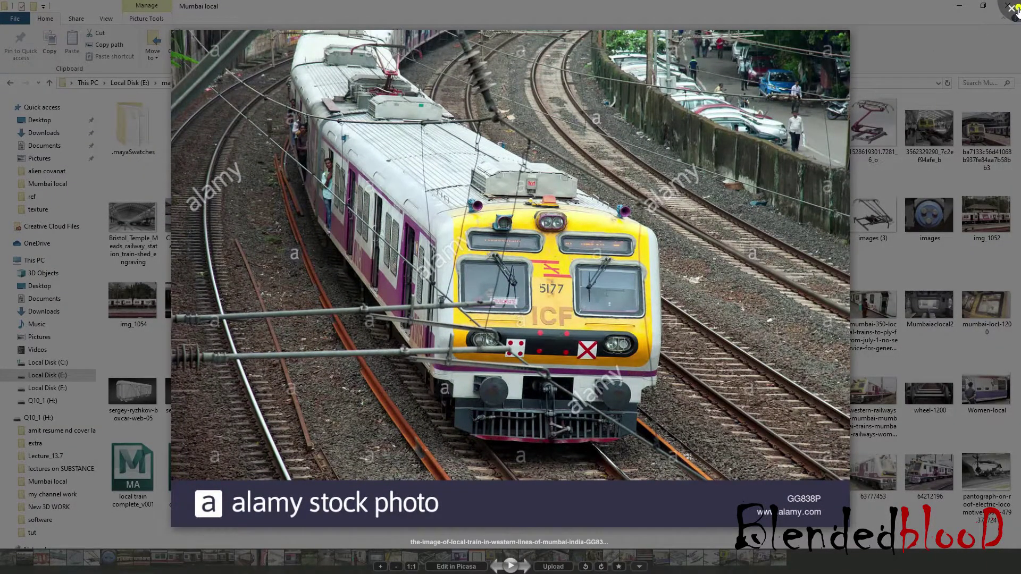
pyautogui.click(1011, 8)
pyautogui.click(959, 6)
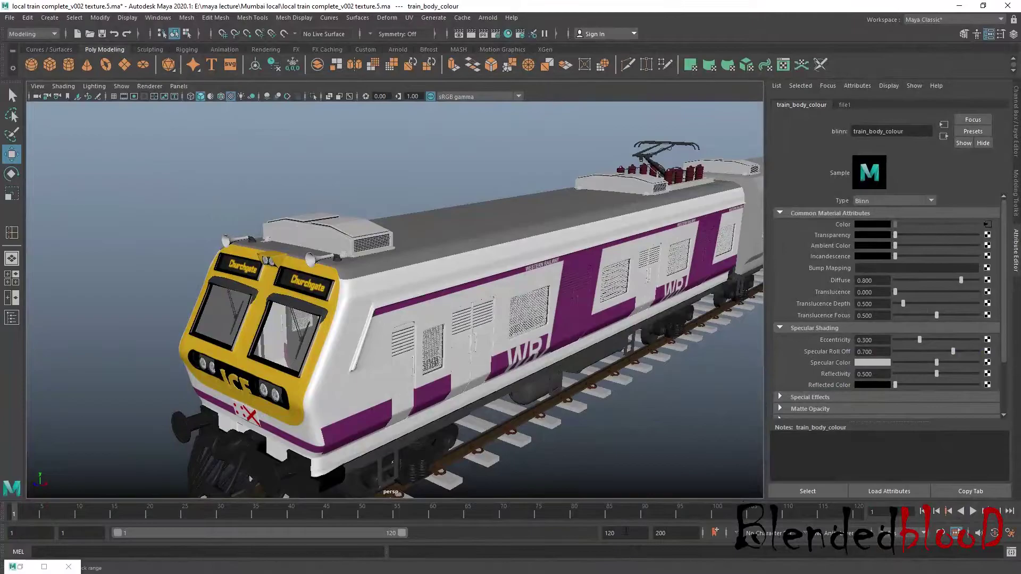
# Step: Switch to Photoshop and lower the opacity of the grey roof strip's layer, Layer 11, to 18%
pyautogui.press('super')
pyautogui.click(691, 568)
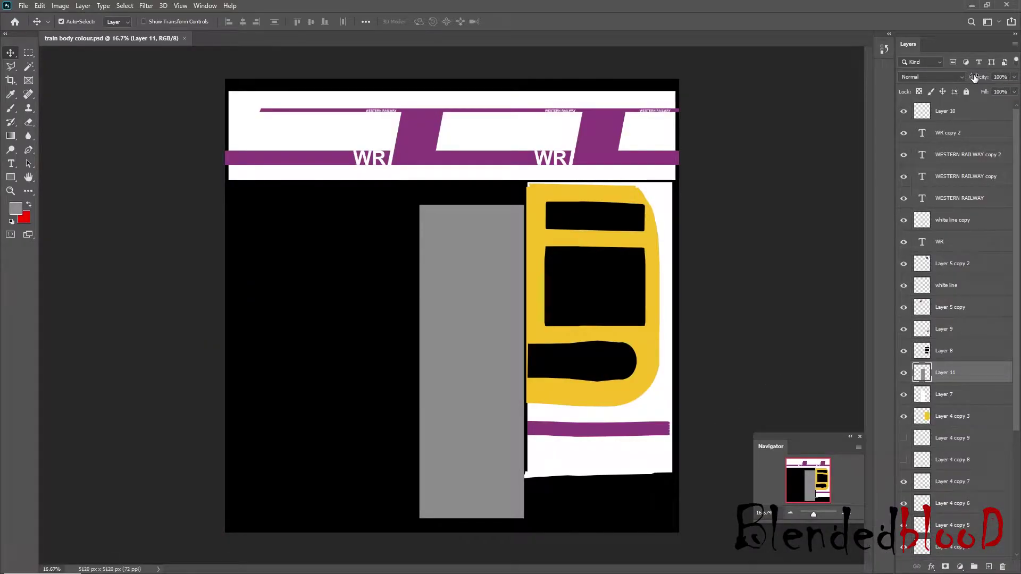
pyautogui.moveTo(1010, 85); pyautogui.dragTo(973, 89)
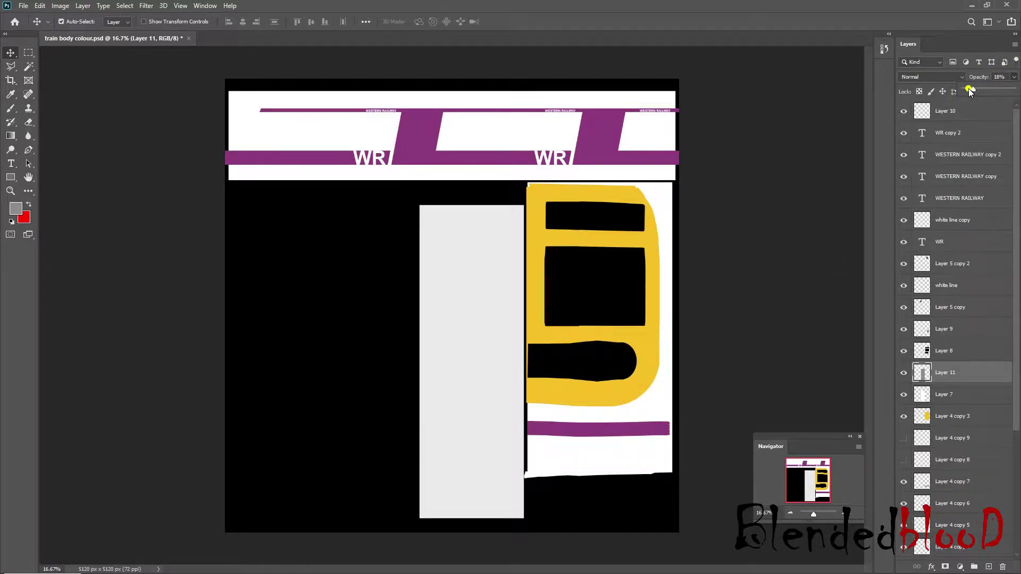
# Step: Save train body colour.psd, switch to Maya and reload it as the color texture of the train_body_colour material
pyautogui.click(800, 312)
pyautogui.hotkey('ctrl', 's')
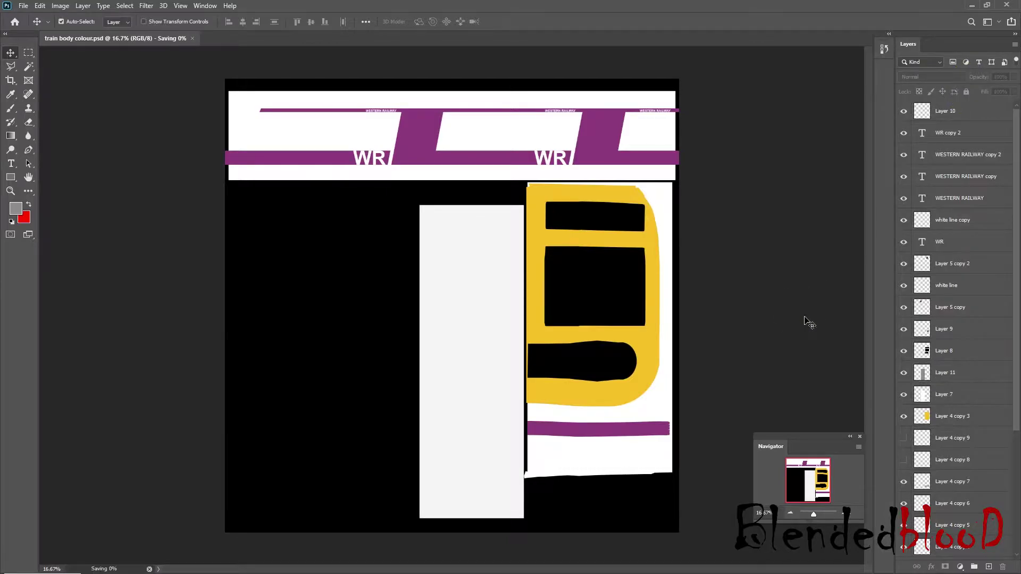
pyautogui.press('super')
pyautogui.click(636, 561)
pyautogui.click(718, 494)
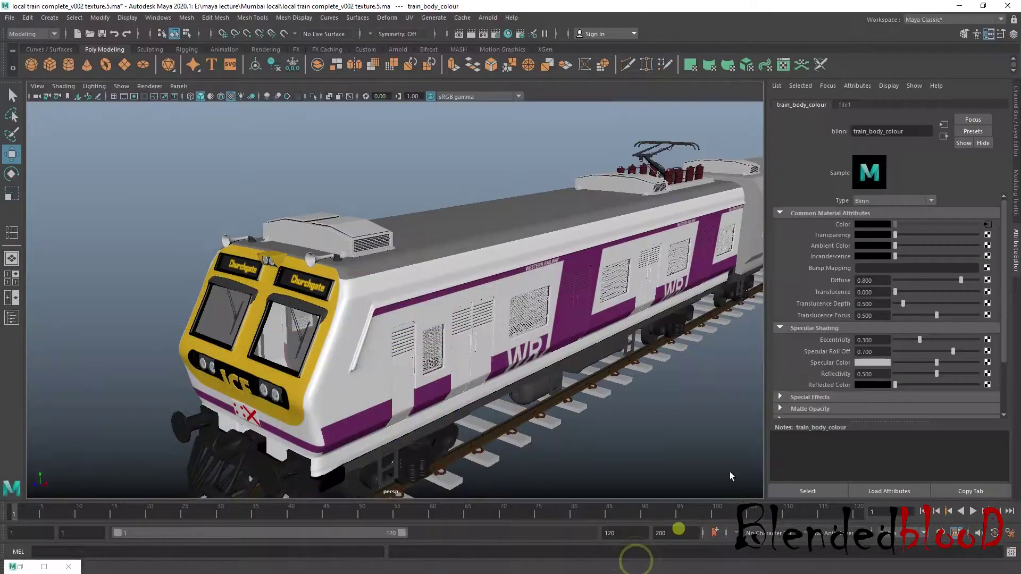
pyautogui.click(987, 224)
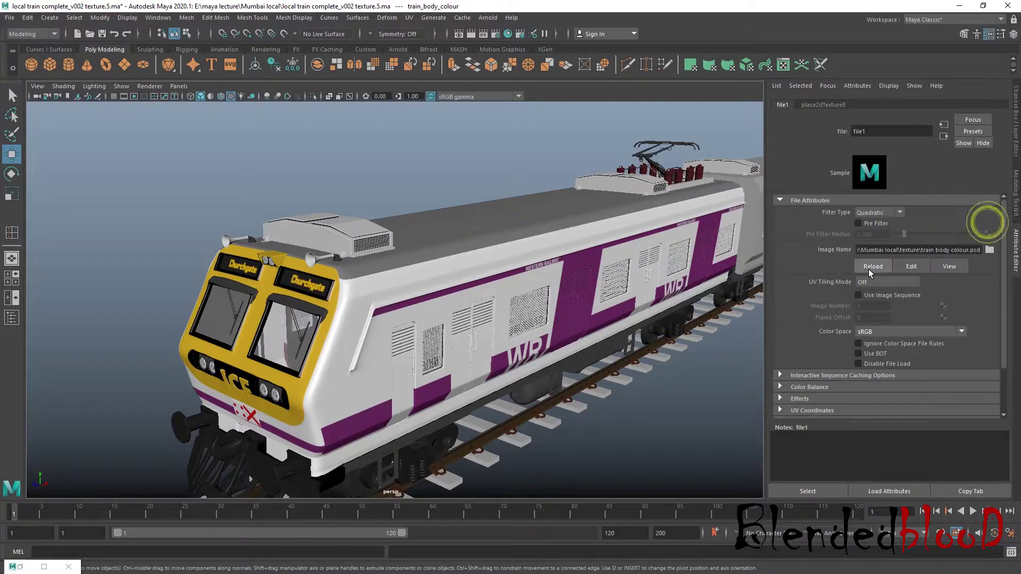
pyautogui.click(872, 266)
# Step: Examine the reloaded body texture on the roof, side and front of the leading car
pyautogui.keyDown('alt'); pyautogui.moveTo(690, 394); pyautogui.dragTo(555, 405); pyautogui.keyUp('alt')
pyautogui.scroll(5, 532, 400)
pyautogui.keyDown('alt'); pyautogui.moveTo(488, 390); pyautogui.dragTo(598, 379); pyautogui.keyUp('alt')
pyautogui.scroll(-3, 531, 374)
pyautogui.keyDown('alt'); pyautogui.moveTo(488, 369); pyautogui.dragTo(512, 369); pyautogui.keyUp('alt')
pyautogui.scroll(-4, 591, 313)
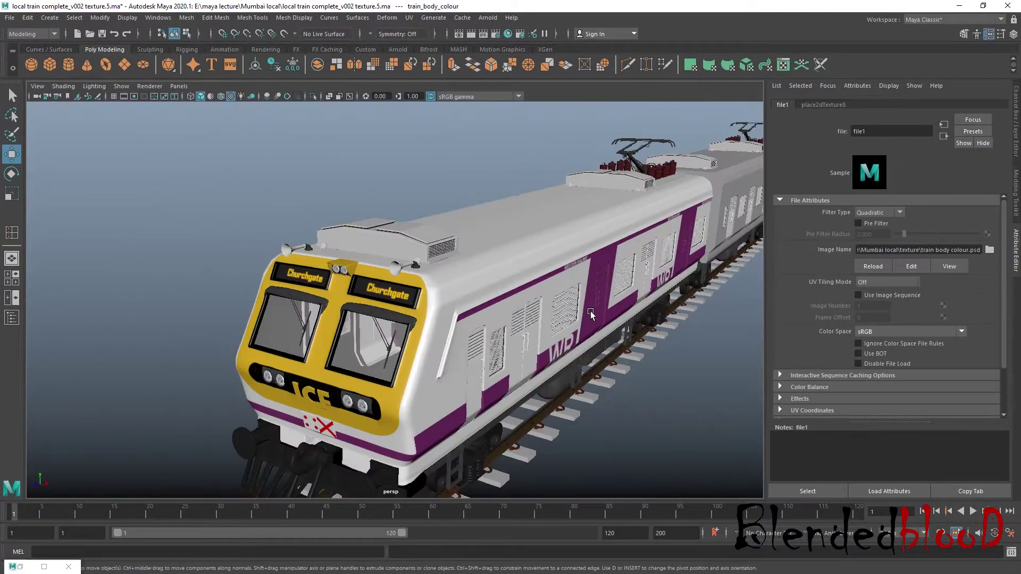
pyautogui.keyDown('alt'); pyautogui.moveTo(590, 314); pyautogui.dragTo(538, 329); pyautogui.keyUp('alt')
pyautogui.scroll(2, 336, 268)
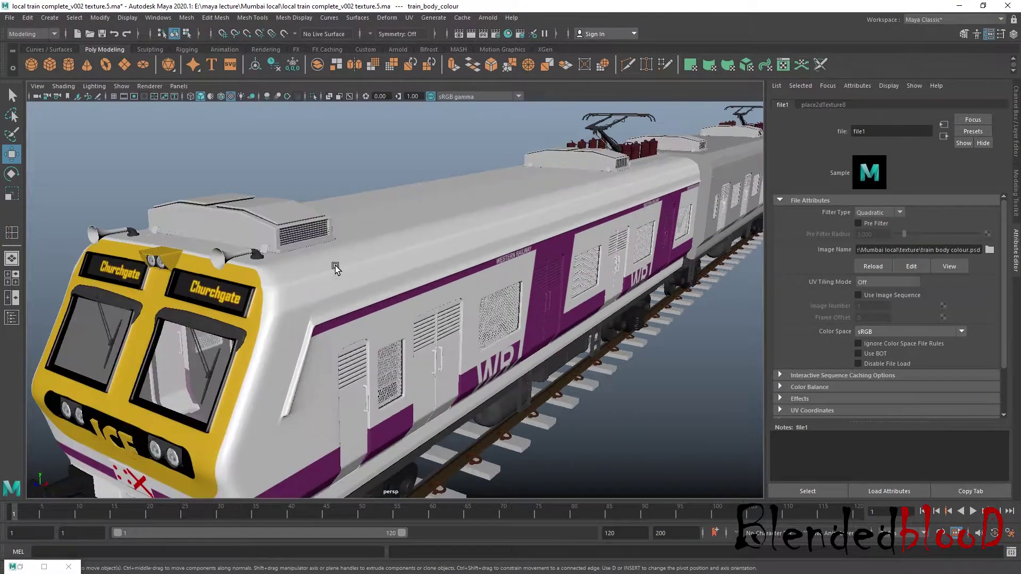
# Step: Switch to Photoshop, delete Layer 11 from the train body texture and save the document
pyautogui.press('super')
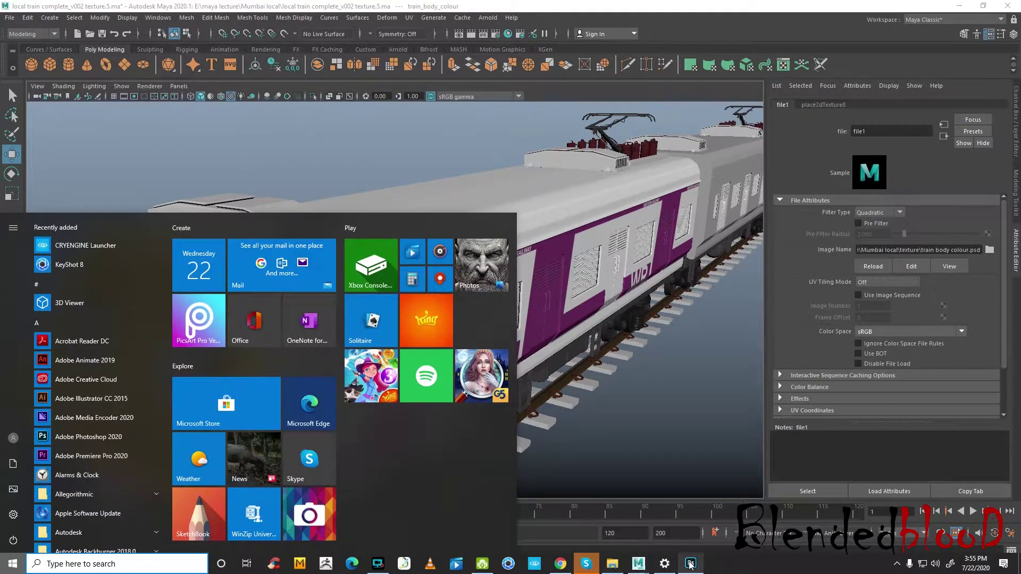
pyautogui.click(688, 561)
pyautogui.click(902, 374)
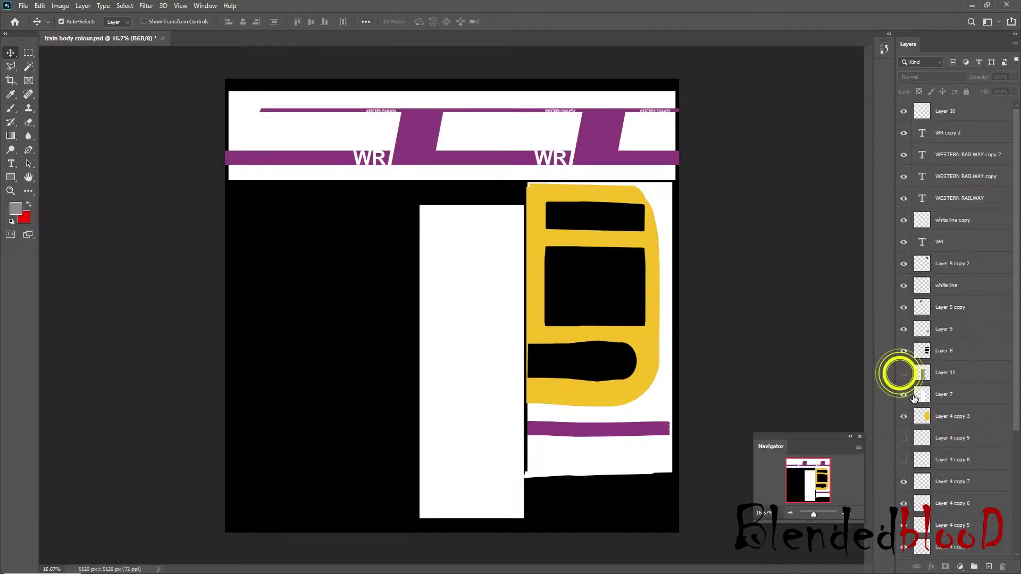
pyautogui.click(902, 374)
pyautogui.click(901, 374)
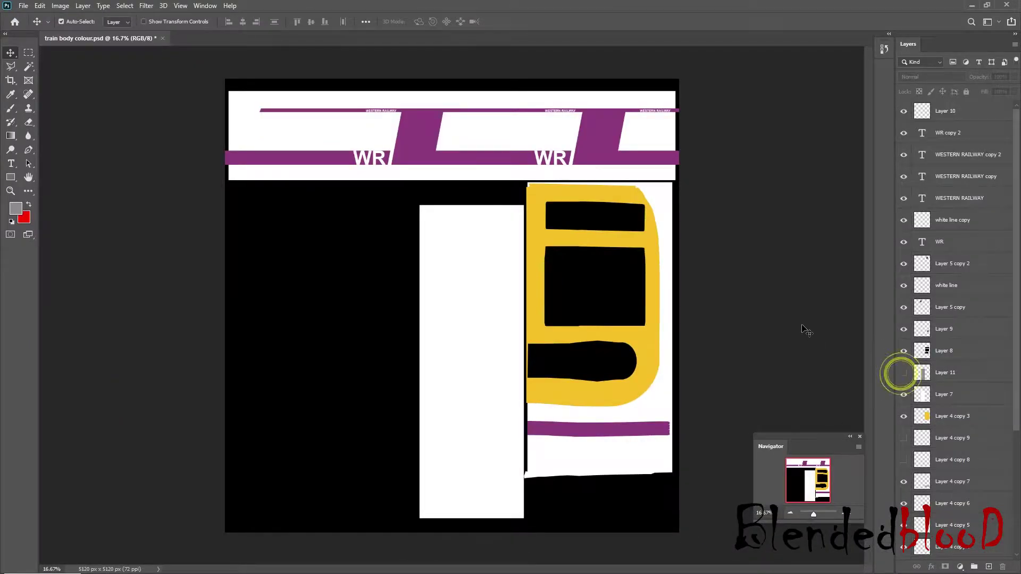
pyautogui.click(954, 374)
pyautogui.press('Delete')
pyautogui.hotkey('ctrl', 's')
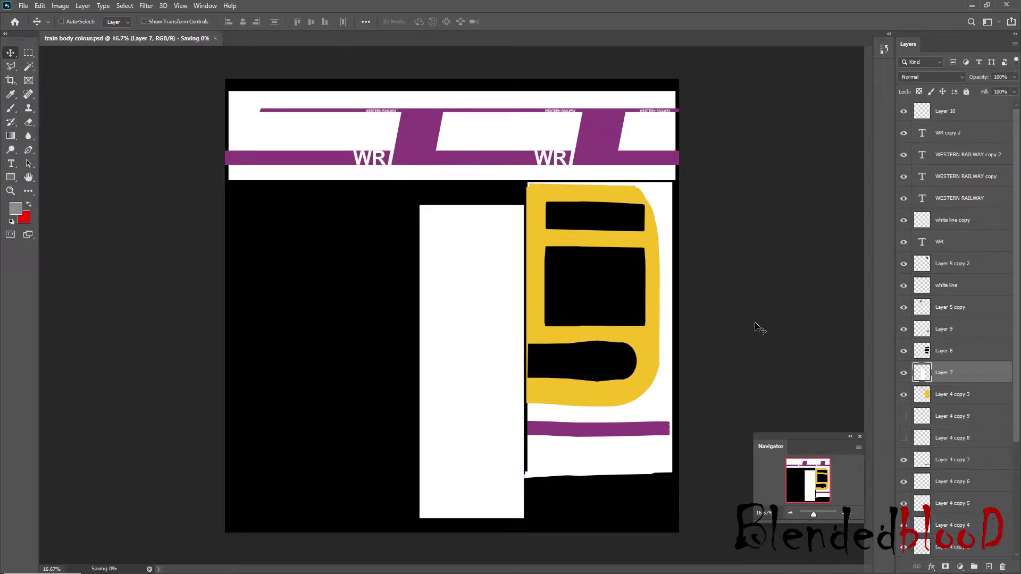
# Step: Switch to Maya, reload train body colour.psd and inspect the updated livery on the train's front, roof and side
pyautogui.click(973, 7)
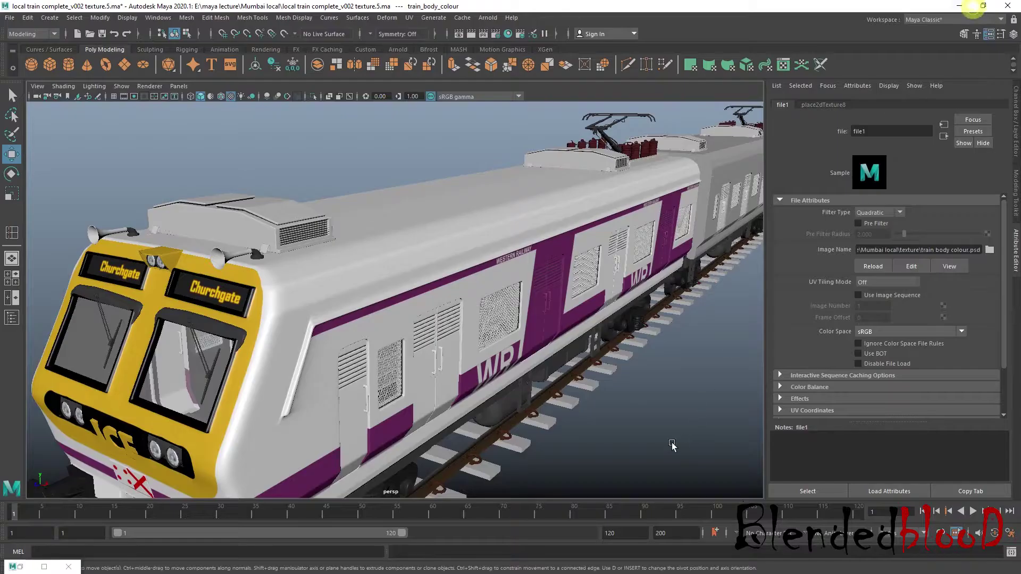
pyautogui.click(873, 267)
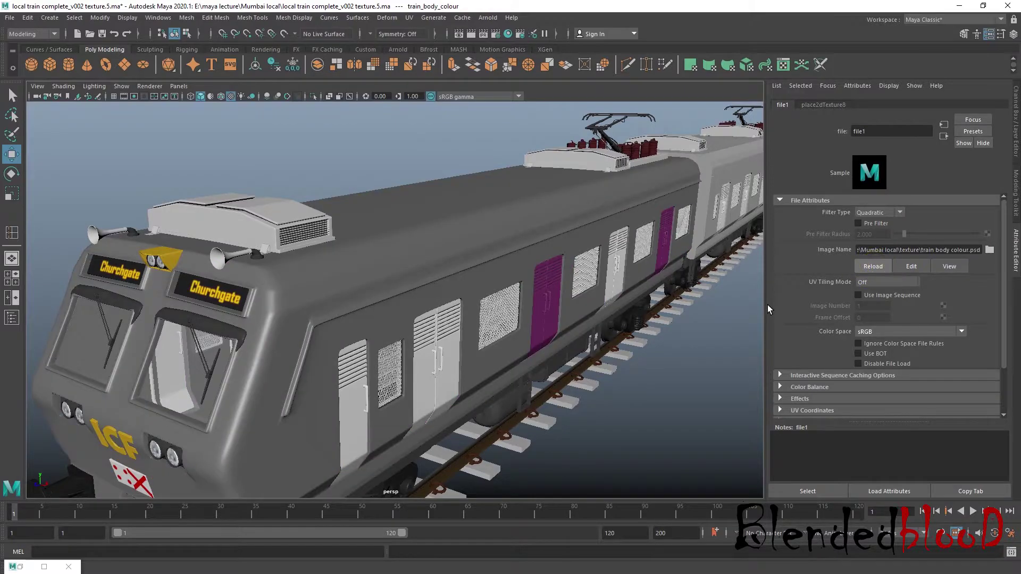
pyautogui.click(1016, 113)
pyautogui.scroll(-3, 637, 384)
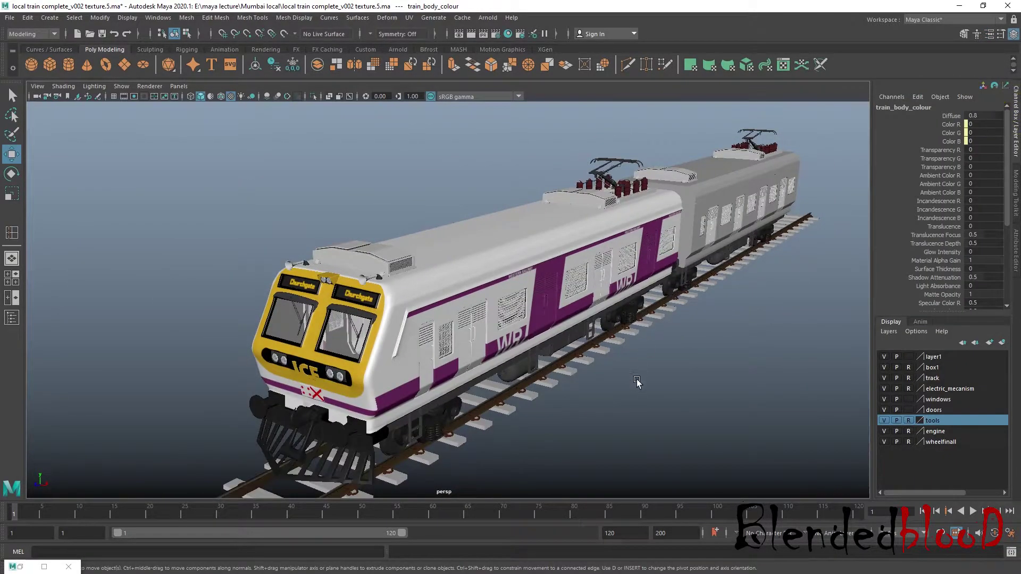
pyautogui.keyDown('alt'); pyautogui.moveTo(584, 346); pyautogui.dragTo(521, 332); pyautogui.keyUp('alt')
pyautogui.keyDown('alt'); pyautogui.moveTo(331, 266); pyautogui.dragTo(381, 292); pyautogui.keyUp('alt')
pyautogui.keyDown('alt'); pyautogui.moveTo(534, 270); pyautogui.dragTo(449, 274, button='middle'); pyautogui.keyUp('alt')
pyautogui.keyDown('alt'); pyautogui.moveTo(449, 276); pyautogui.dragTo(811, 355); pyautogui.keyUp('alt')
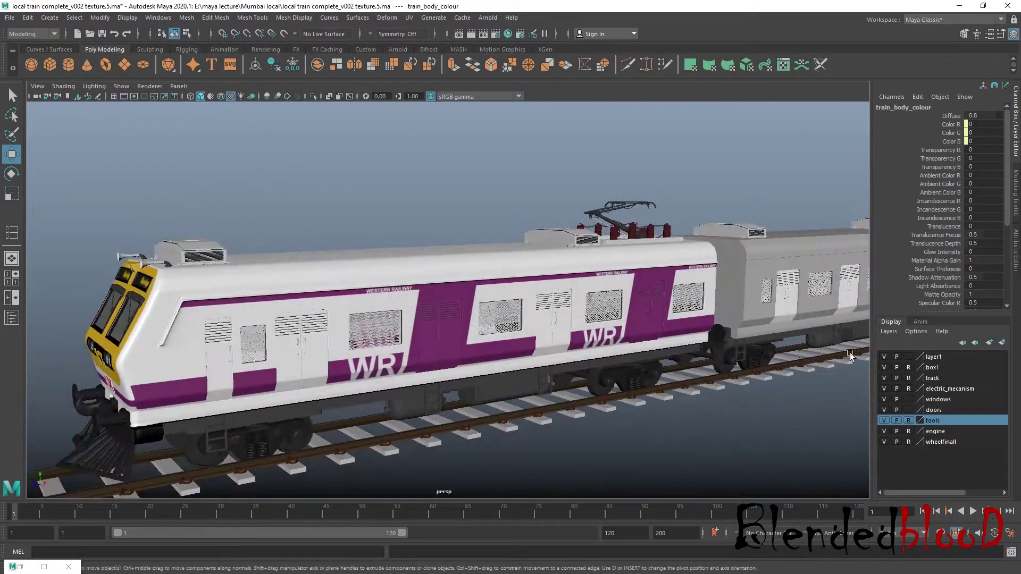
# Step: Check which parts of the train belong to layer1 and the doors layer by toggling their visibility
pyautogui.click(884, 363)
pyautogui.click(884, 363)
pyautogui.scroll(-5, 457, 328)
pyautogui.moveTo(426, 420); pyautogui.dragTo(712, 474)
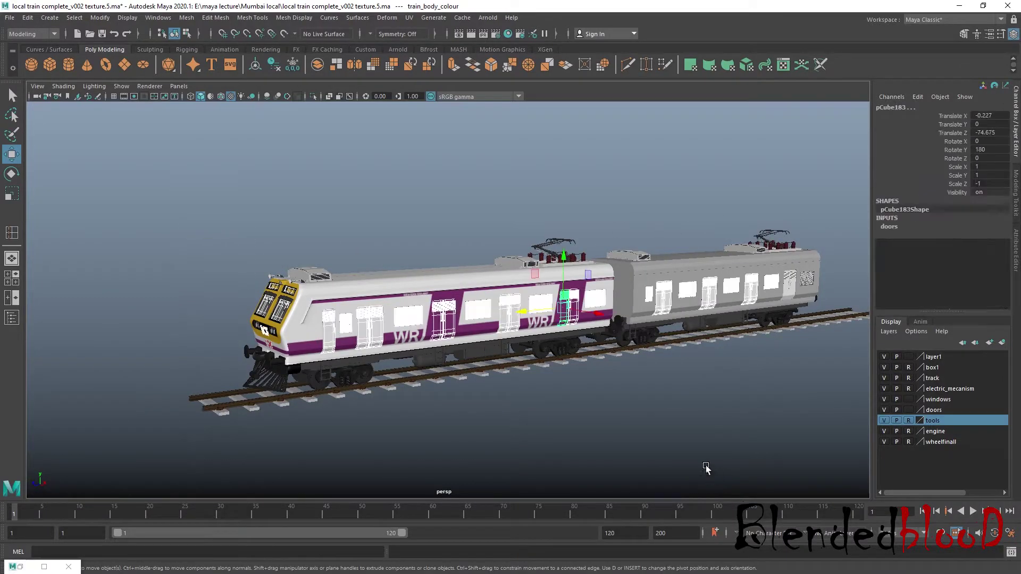
pyautogui.rightClick(947, 422)
pyautogui.keyDown('alt'); pyautogui.moveTo(671, 434); pyautogui.dragTo(626, 432); pyautogui.keyUp('alt')
pyautogui.click(625, 431)
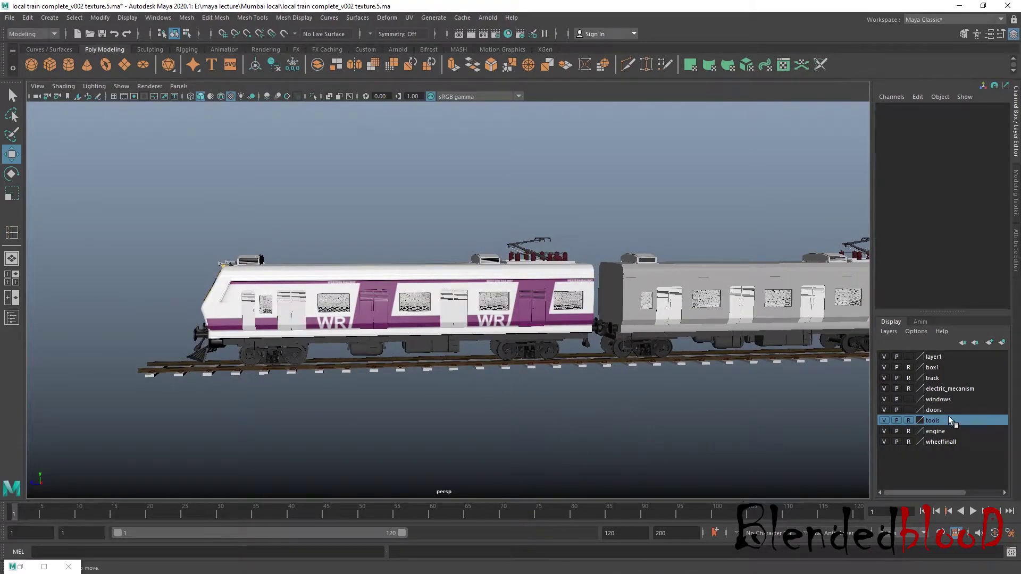
pyautogui.click(884, 410)
pyautogui.click(885, 410)
# Step: Make the tools and engine layers selectable, select the whole front car and delete its construction history
pyautogui.click(910, 431)
pyautogui.keyDown('alt'); pyautogui.moveTo(706, 425); pyautogui.dragTo(710, 421); pyautogui.keyUp('alt')
pyautogui.moveTo(149, 212); pyautogui.dragTo(612, 454)
pyautogui.click(27, 18)
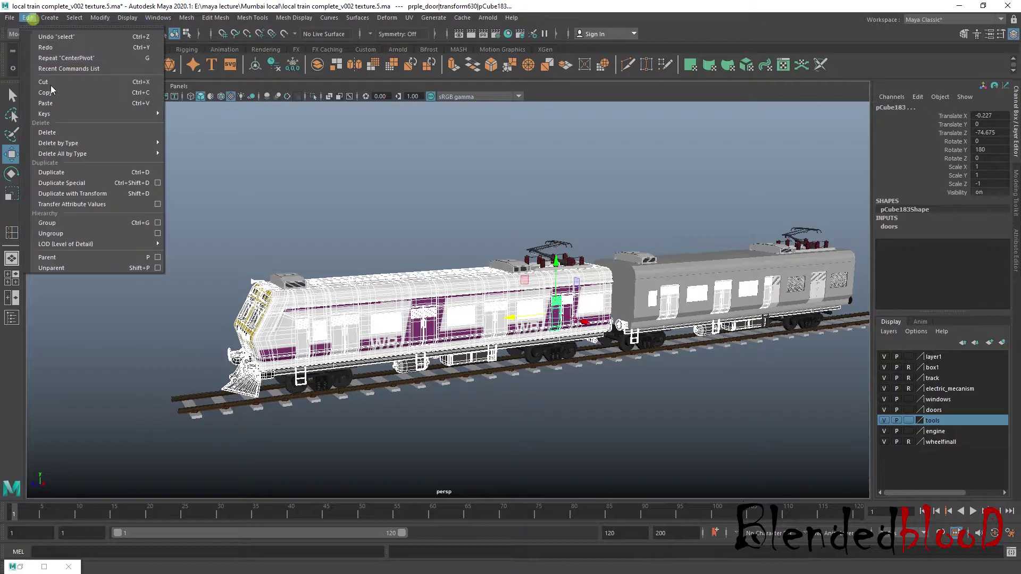
pyautogui.moveTo(96, 153)
pyautogui.click(223, 156)
# Step: Save the scene as local train complete_v002 texture.4.ma, overwriting the existing file
pyautogui.click(9, 18)
pyautogui.click(75, 78)
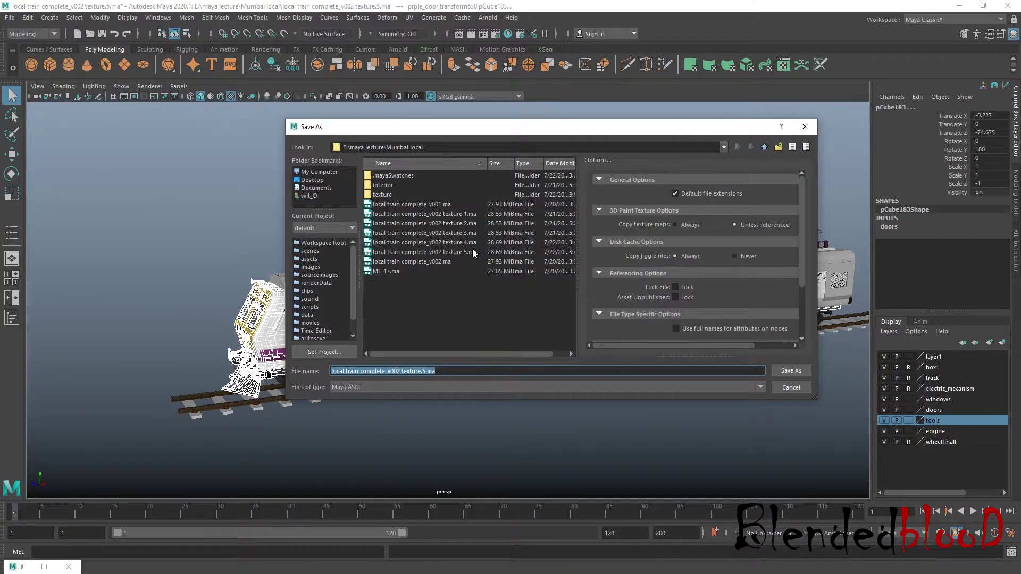
pyautogui.doubleClick(471, 242)
pyautogui.click(525, 277)
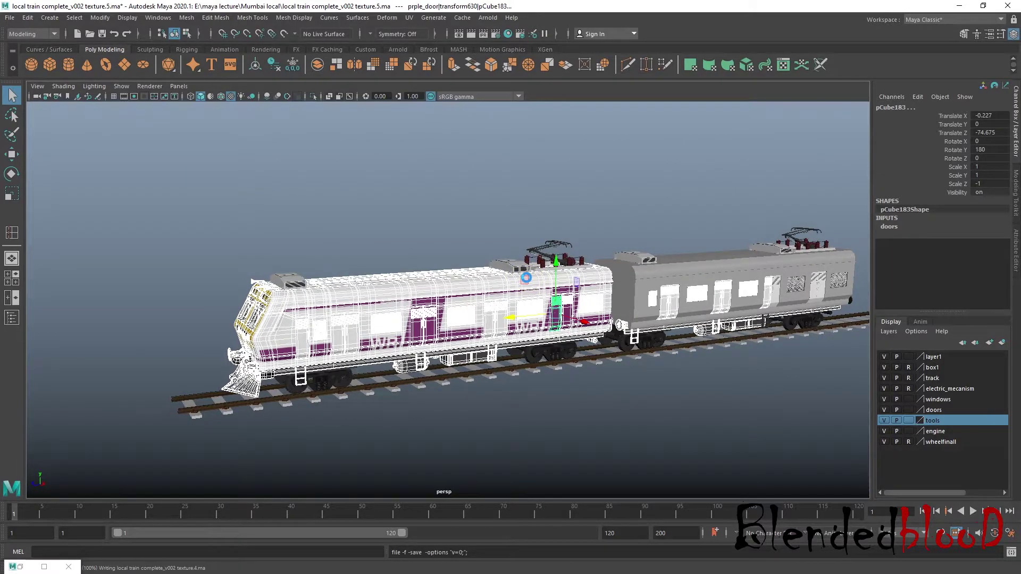
# Step: Save the scene as local train complete_v002 texture.5.ma, replacing the existing file
pyautogui.click(10, 17)
pyautogui.click(64, 73)
pyautogui.doubleClick(473, 252)
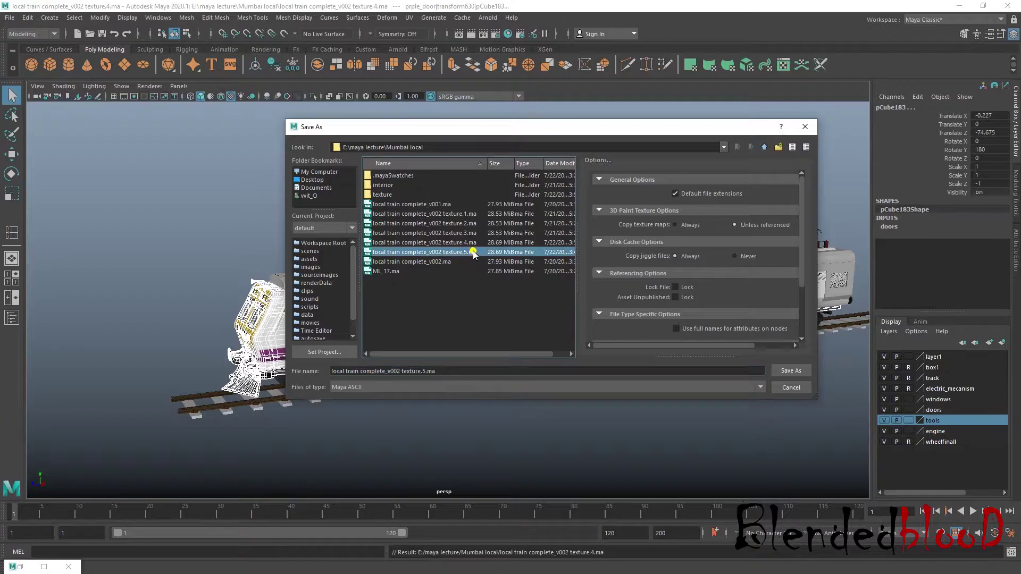
pyautogui.click(522, 277)
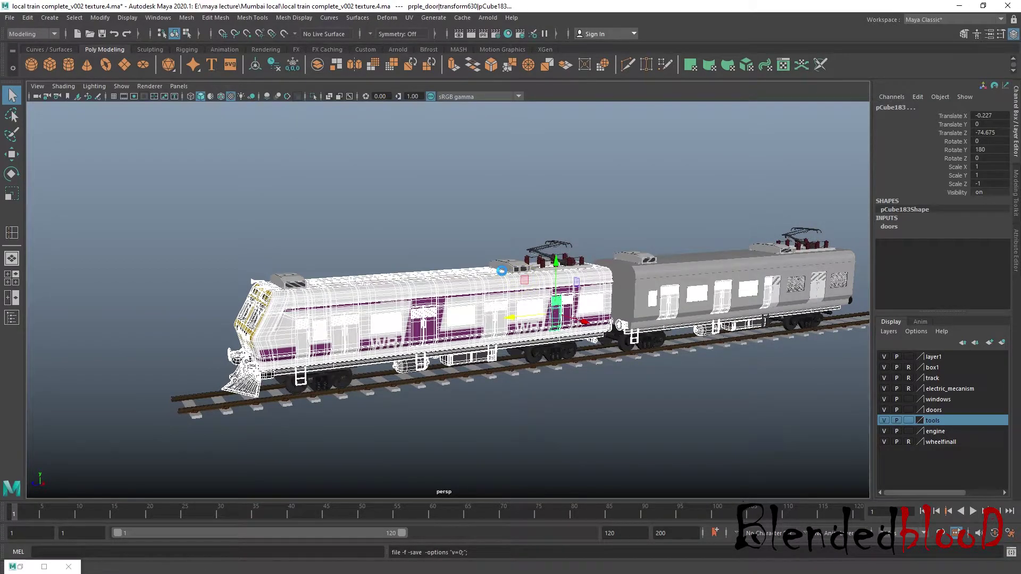
# Step: Deselect the train and set the engine, tools, doors and windows display layers to Reference
pyautogui.click(467, 197)
pyautogui.click(911, 432)
pyautogui.click(910, 433)
pyautogui.click(909, 420)
pyautogui.click(909, 421)
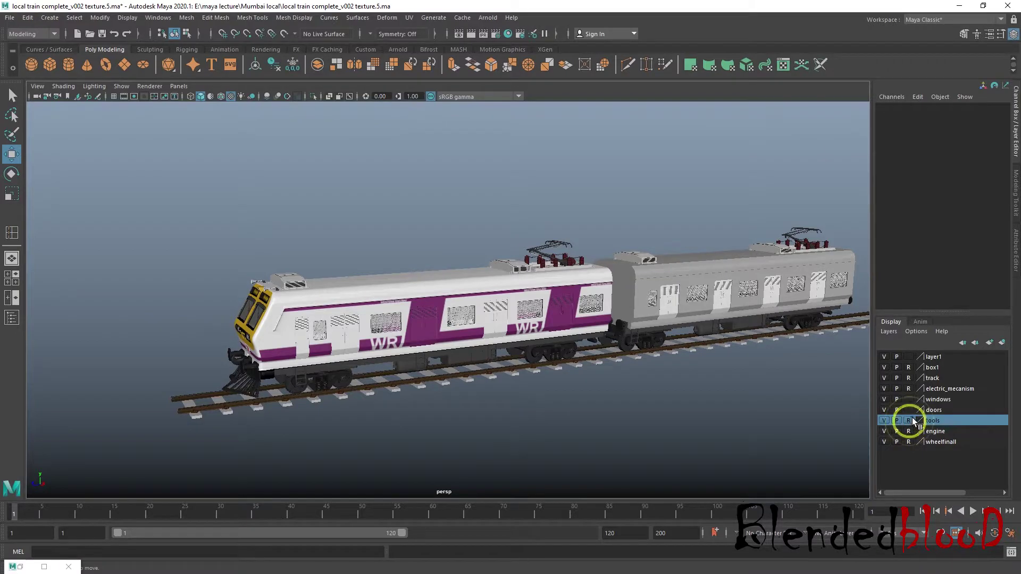
pyautogui.click(908, 410)
pyautogui.click(909, 410)
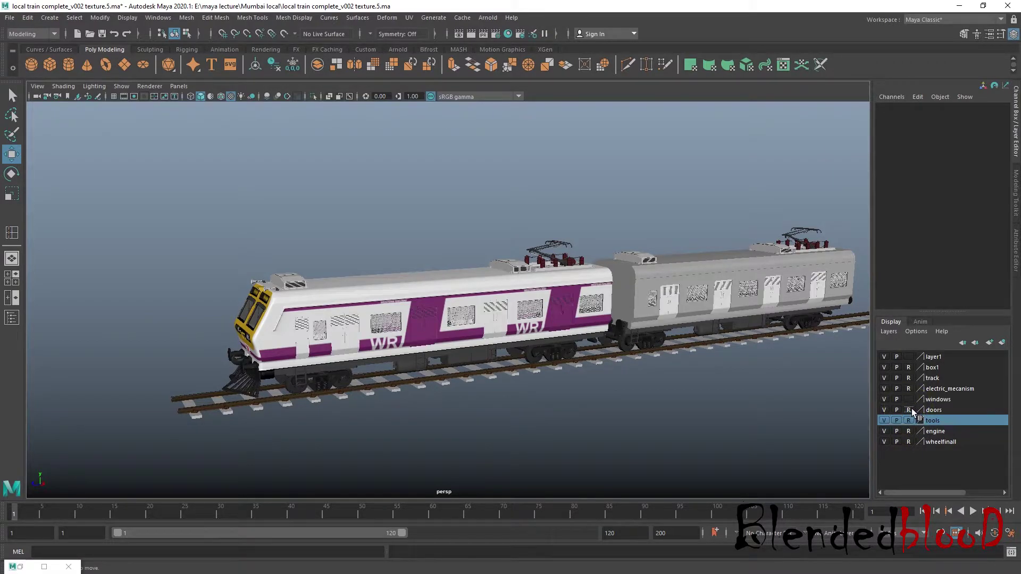
pyautogui.click(908, 400)
pyautogui.click(909, 400)
# Step: Check layer visibility and delete the unused display layers
pyautogui.click(883, 367)
pyautogui.click(884, 368)
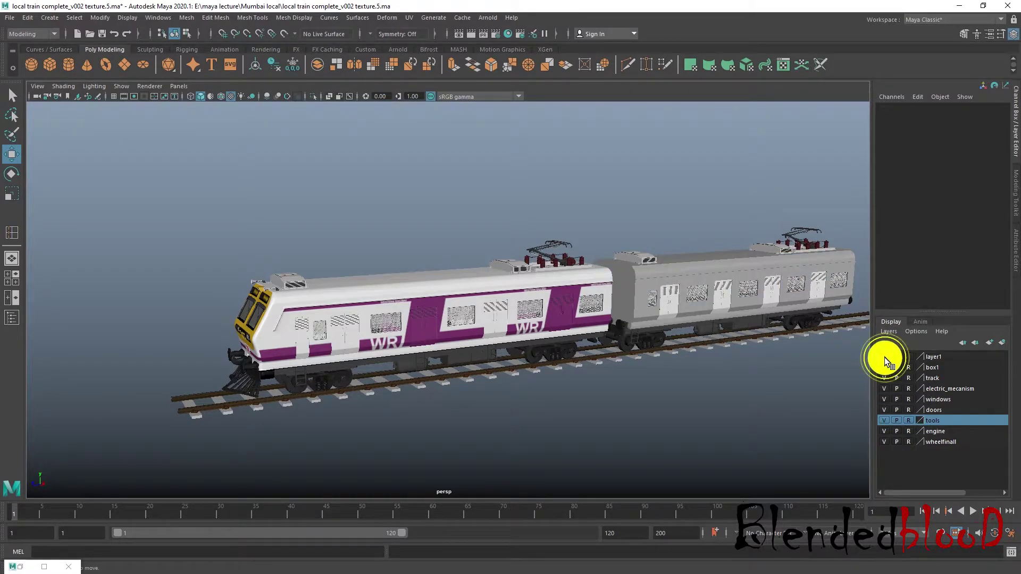
pyautogui.click(888, 331)
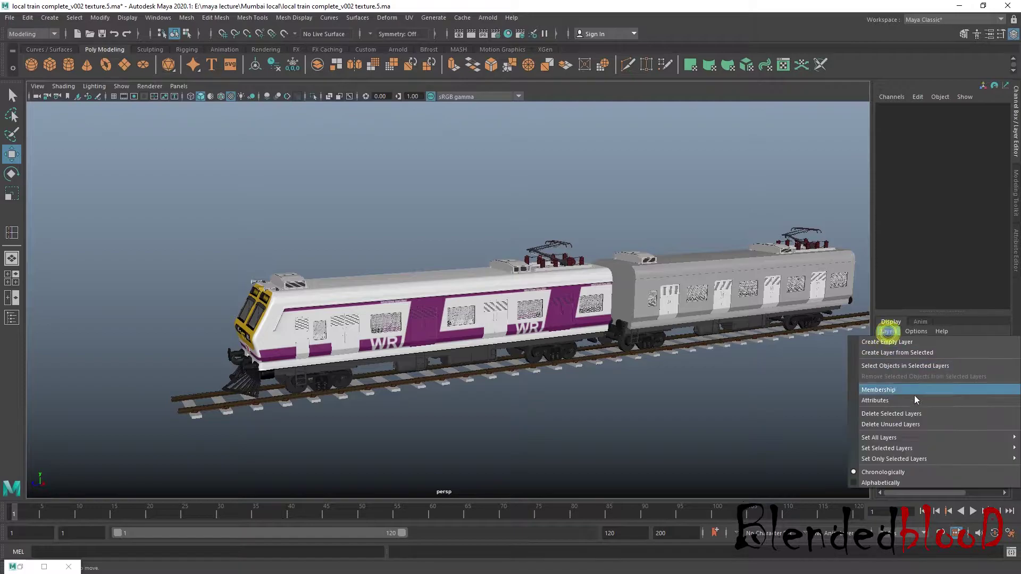
pyautogui.click(904, 424)
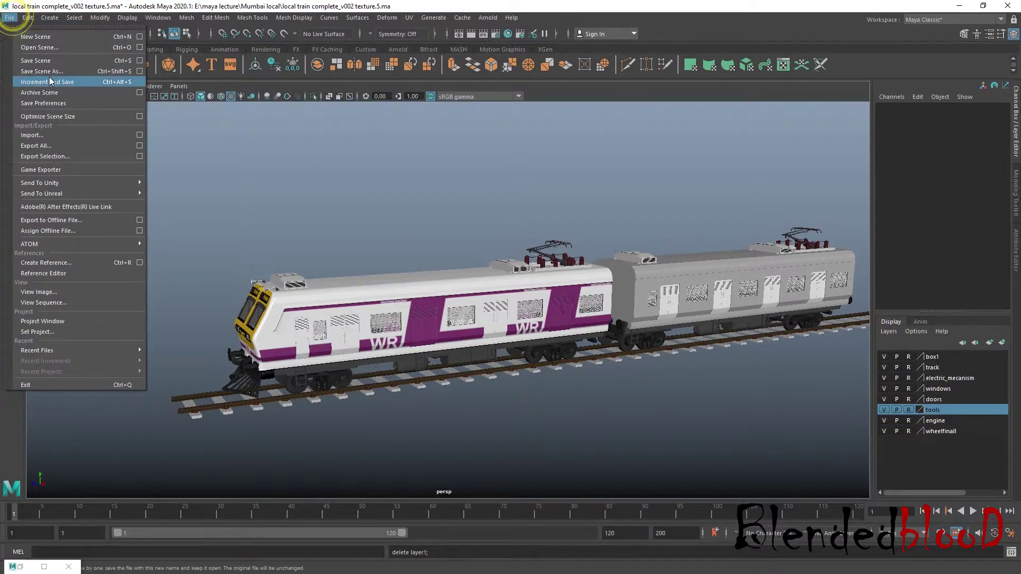
# Step: Save the scene again over local train complete_v002 texture.5.ma
pyautogui.click(32, 74)
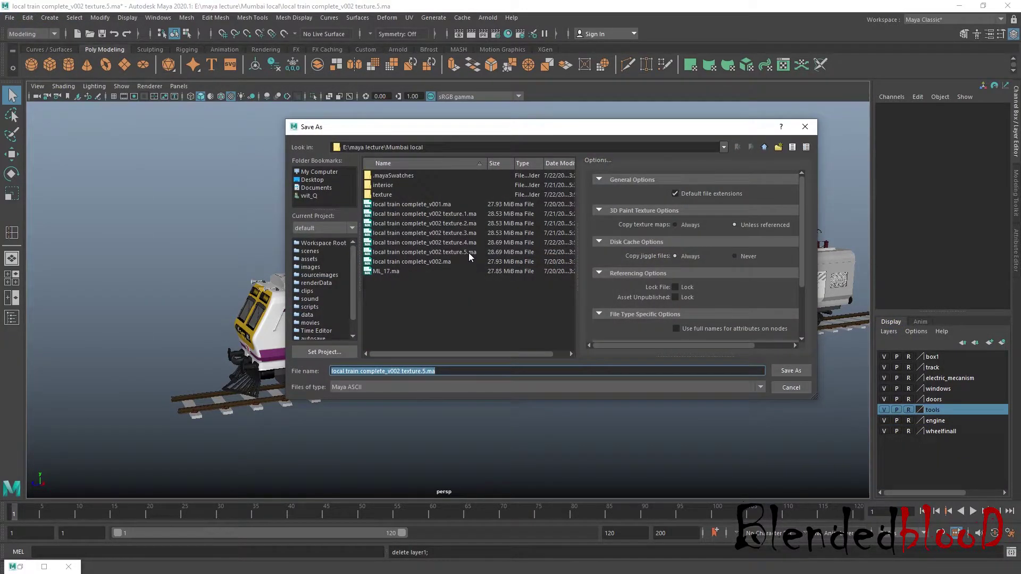
pyautogui.doubleClick(469, 256)
pyautogui.click(529, 280)
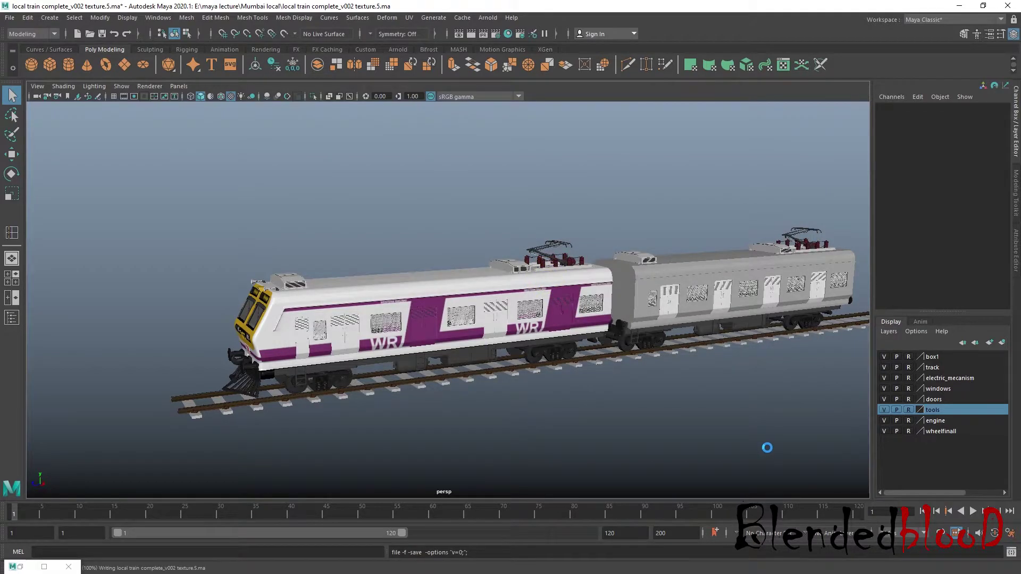
pyautogui.click(767, 448)
pyautogui.press('w')
# Step: Hide the wheelfinall, engine, tools, doors, windows and electric_mecanism layers
pyautogui.click(885, 357)
pyautogui.click(884, 357)
pyautogui.moveTo(885, 433); pyautogui.dragTo(883, 399)
pyautogui.click(884, 389)
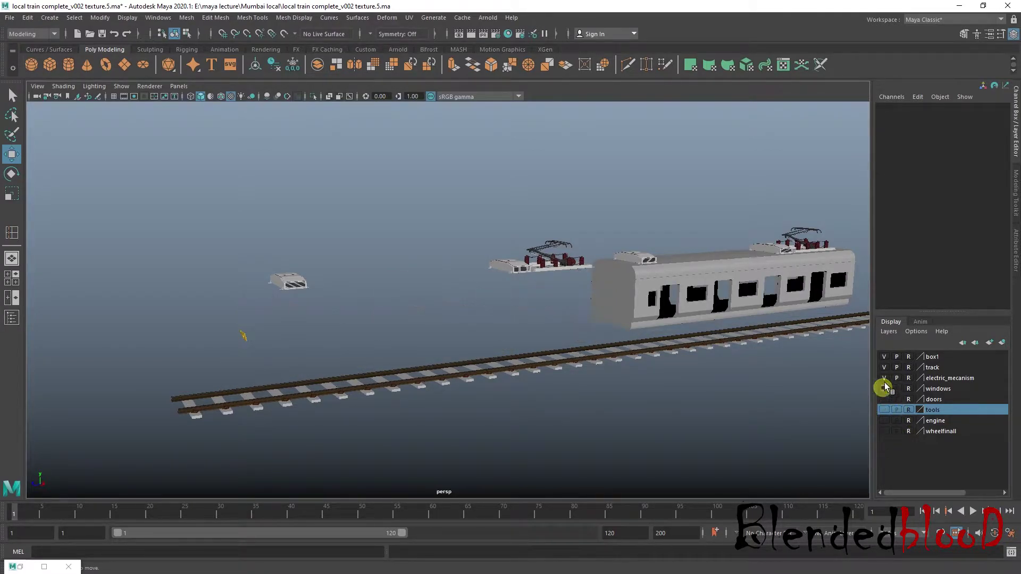
pyautogui.click(884, 378)
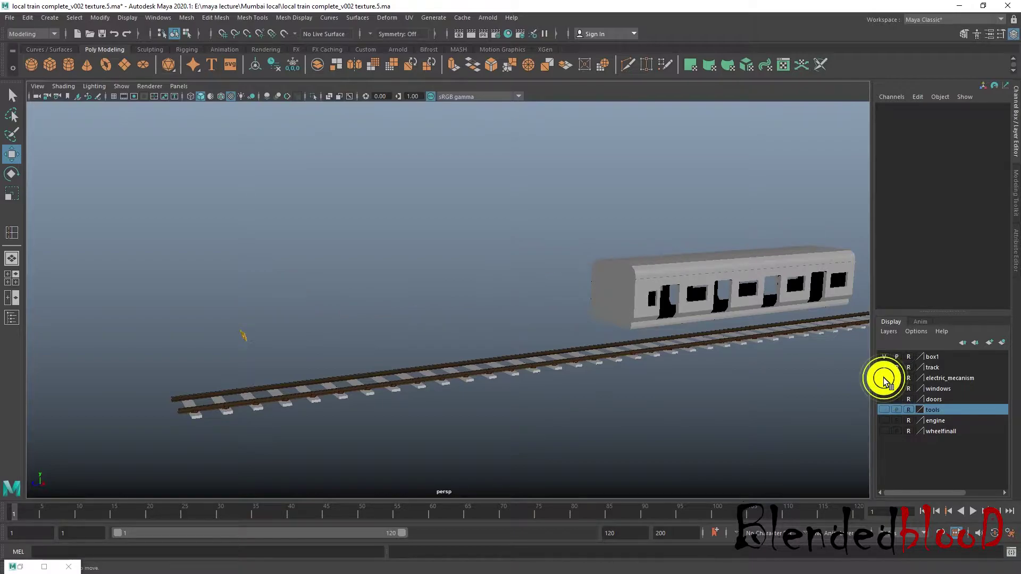
# Step: Add the small leftover yellow plane, pPlane7, to the tools layer and hide the track layer
pyautogui.click(188, 314)
pyautogui.rightClick(948, 412)
pyautogui.click(952, 436)
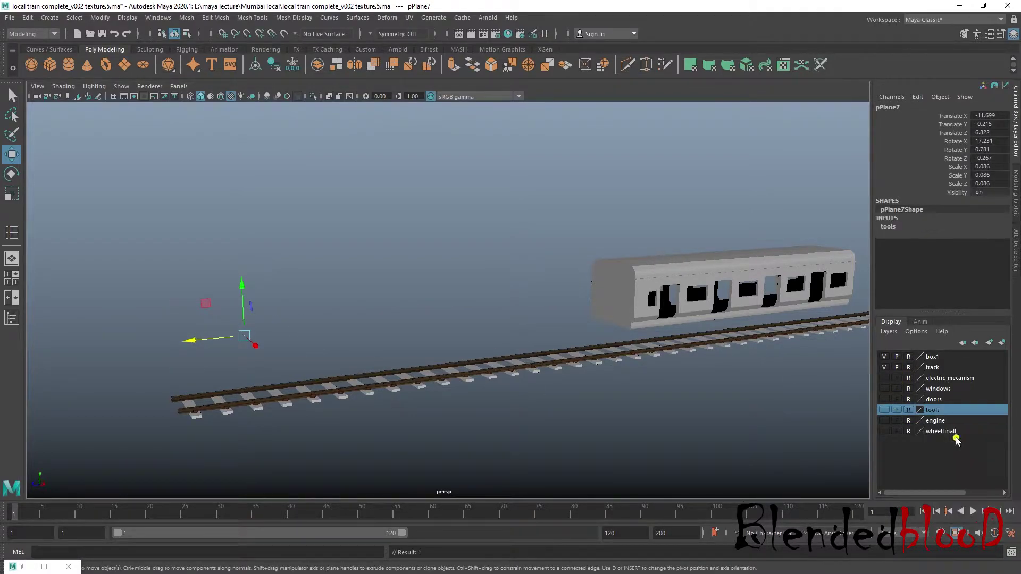
pyautogui.click(885, 367)
pyautogui.click(516, 203)
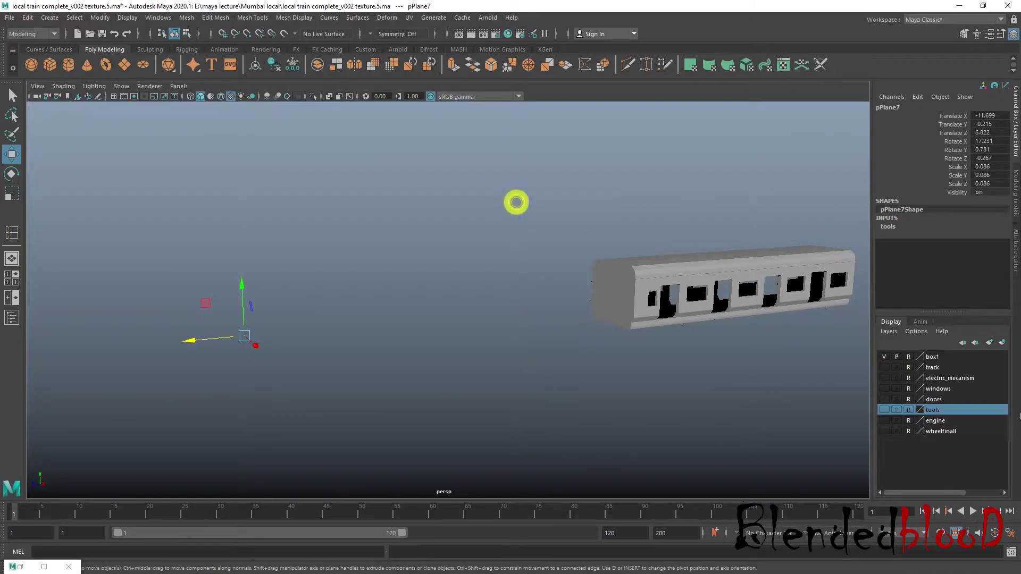
# Step: Rename the box1 layer, which holds the second car's body, to passangercarrrr
pyautogui.click(884, 356)
pyautogui.doubleClick(941, 356)
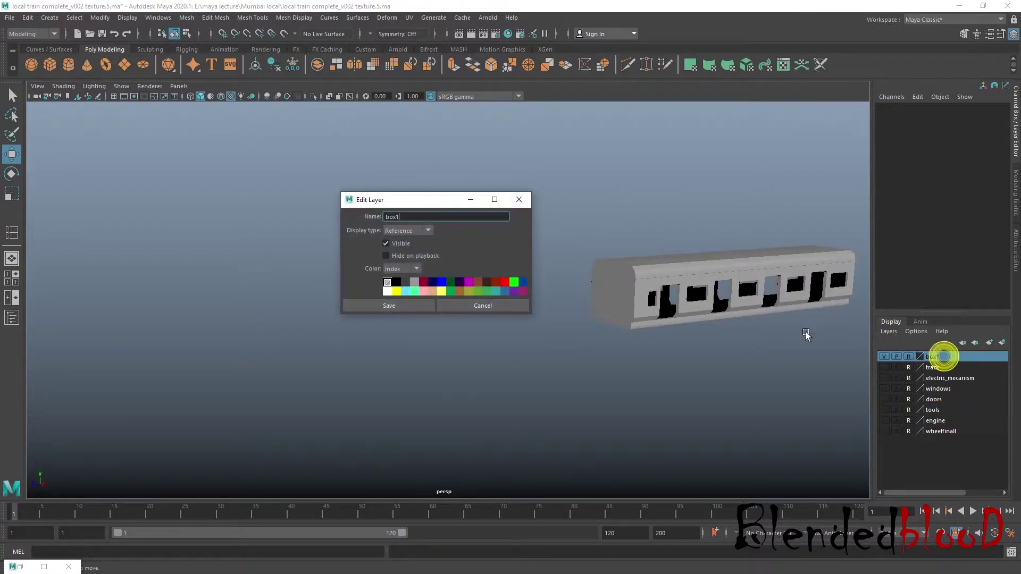
pyautogui.doubleClick(415, 218)
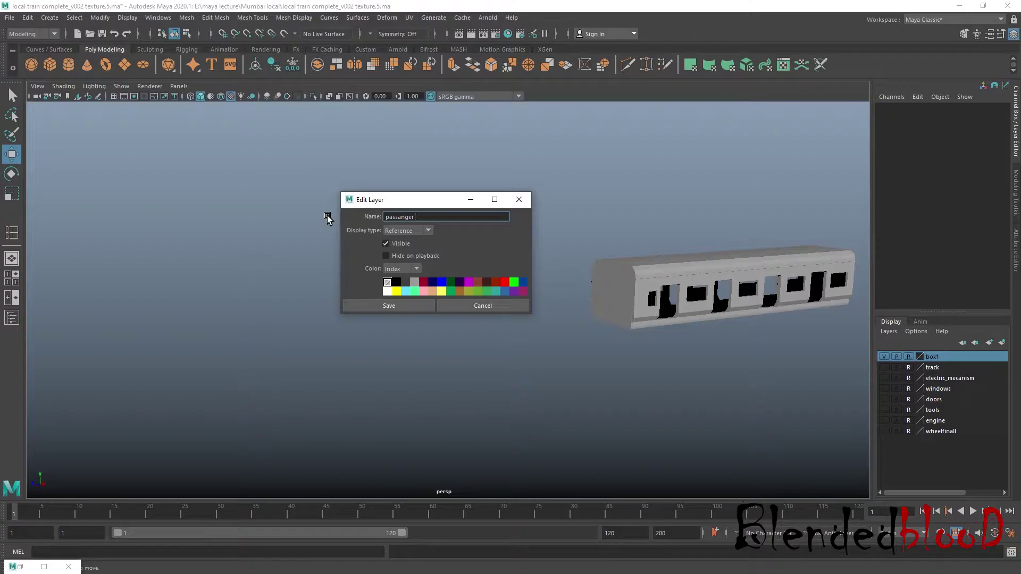
pyautogui.write('passangercarrrr')
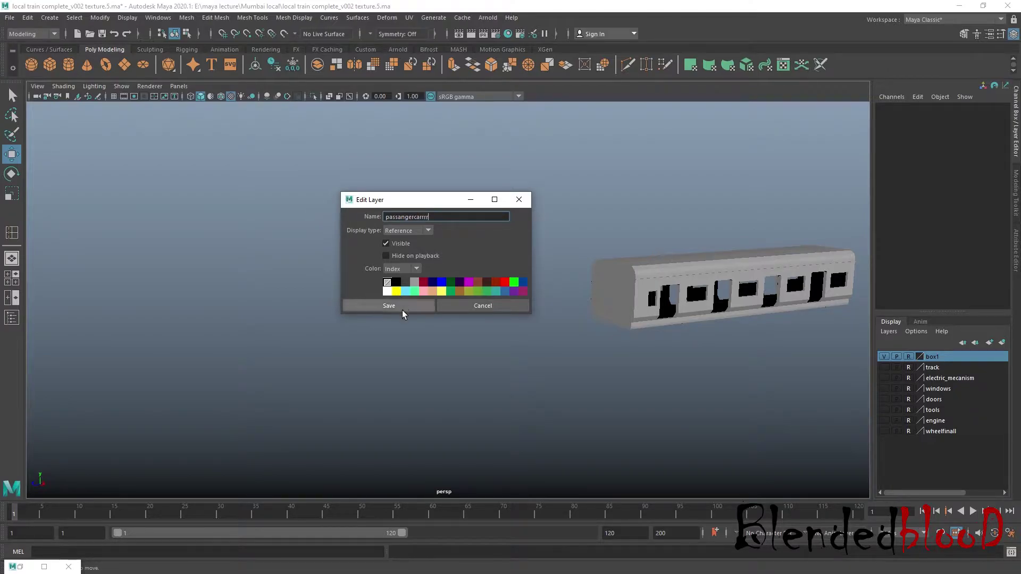
pyautogui.click(389, 306)
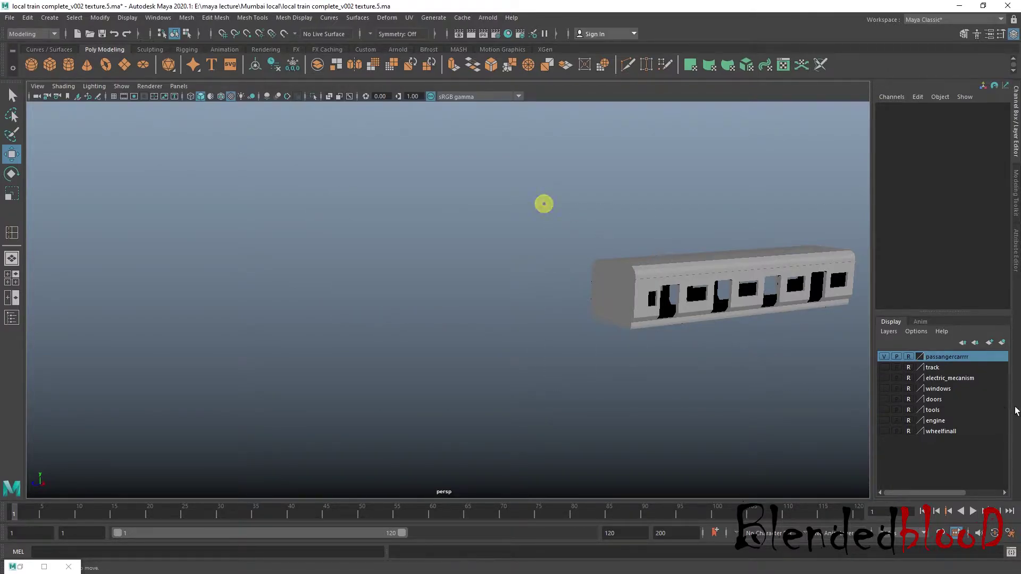
# Step: Delete the mirrored half of the passenger car body, pCube157, keeping the half pCube153
pyautogui.moveTo(471, 148); pyautogui.dragTo(856, 444)
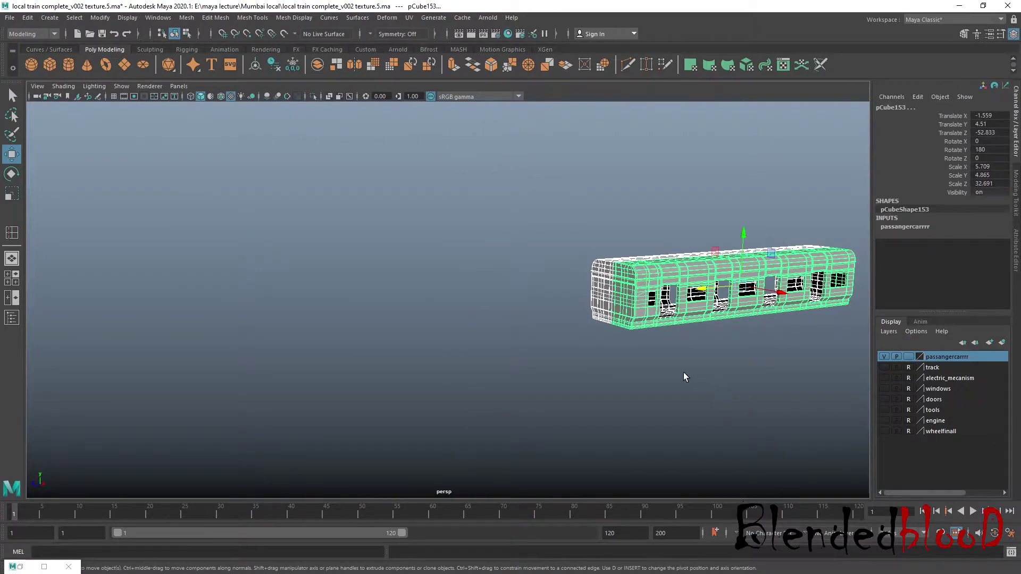
pyautogui.press('f')
pyautogui.click(709, 440)
pyautogui.keyDown('alt'); pyautogui.moveTo(481, 383); pyautogui.dragTo(553, 374); pyautogui.keyUp('alt')
pyautogui.click(418, 337)
pyautogui.keyDown('alt'); pyautogui.moveTo(474, 335); pyautogui.dragTo(512, 291); pyautogui.keyUp('alt')
pyautogui.keyDown('alt'); pyautogui.moveTo(512, 292); pyautogui.dragTo(474, 259, button='right'); pyautogui.keyUp('alt')
pyautogui.keyDown('alt'); pyautogui.moveTo(509, 248); pyautogui.dragTo(512, 239); pyautogui.keyUp('alt')
pyautogui.rightClick(711, 178)
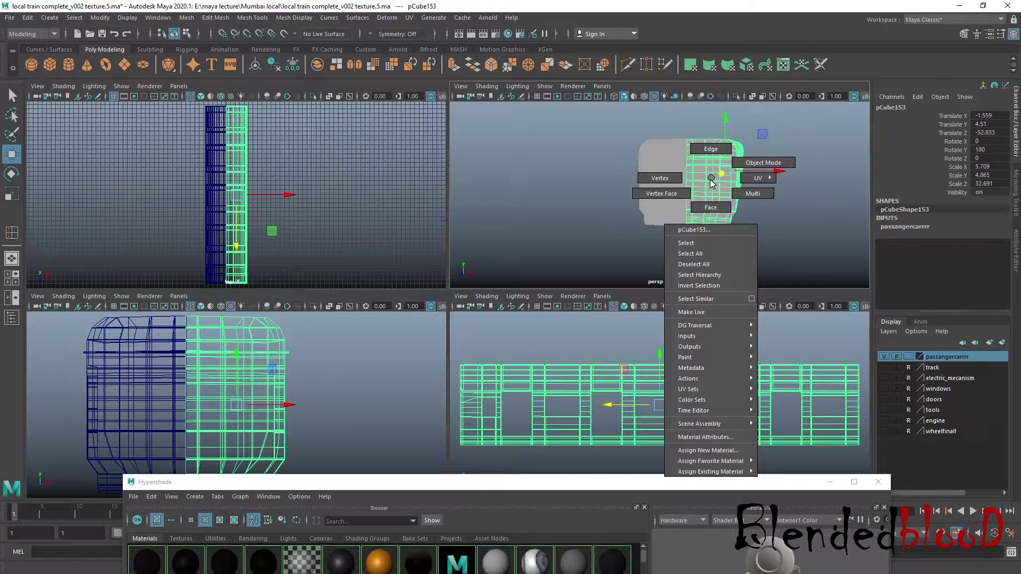
pyautogui.click(659, 178)
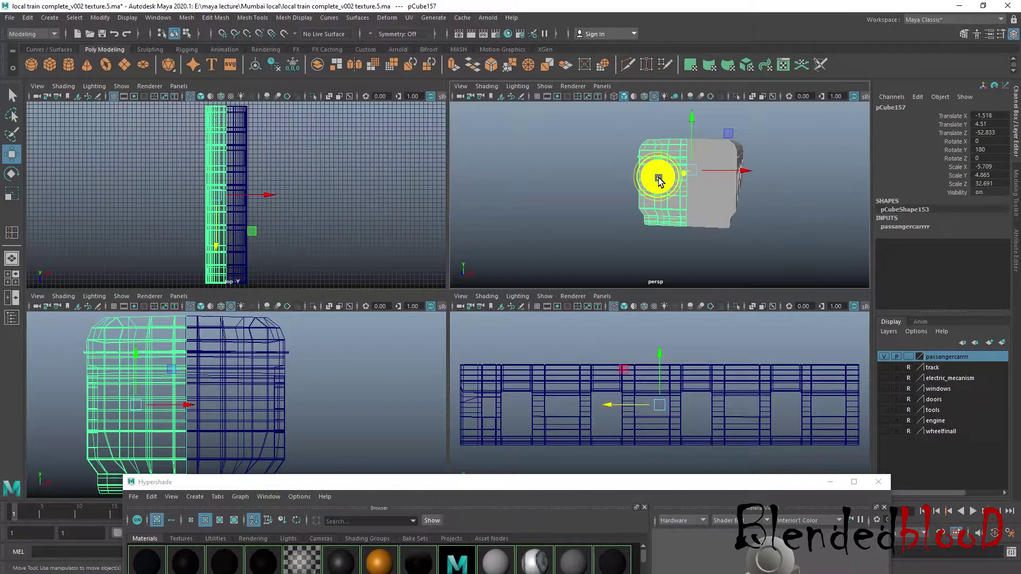
pyautogui.press('Delete')
# Step: Switch the remaining half, pCube153, to face selection and select the faces of one end in the side view
pyautogui.click(720, 180)
pyautogui.rightClick(716, 178)
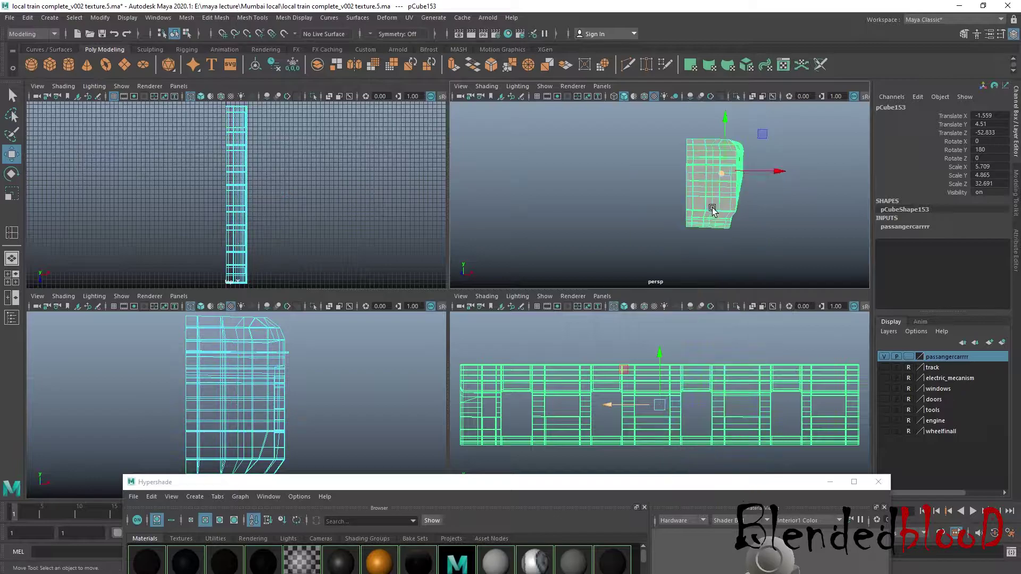
pyautogui.click(340, 229)
pyautogui.press('space')
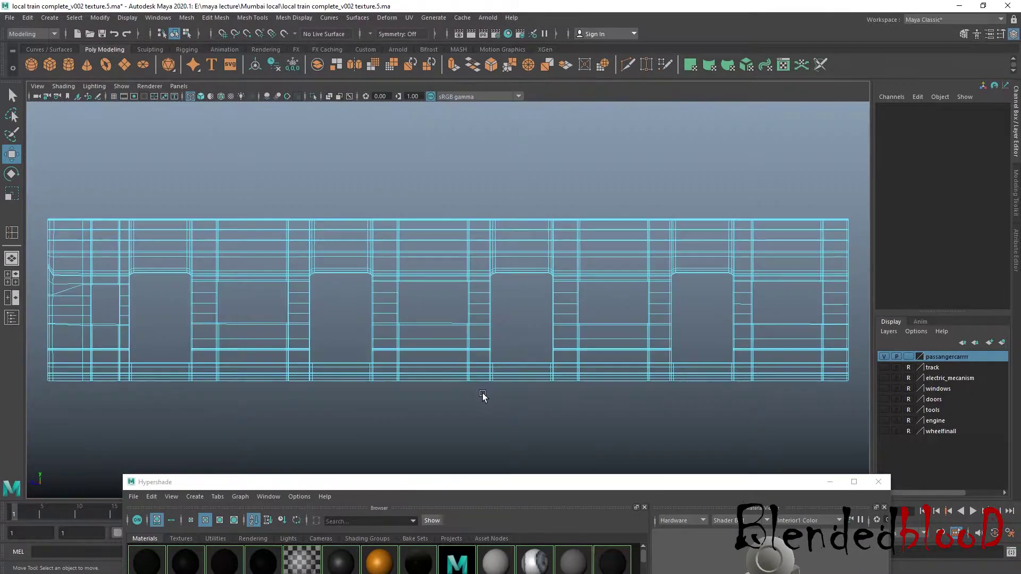
pyautogui.keyDown('alt'); pyautogui.moveTo(314, 312); pyautogui.dragTo(614, 316, button='middle'); pyautogui.keyUp('alt')
pyautogui.scroll(3, 335, 260)
pyautogui.moveTo(252, 174); pyautogui.dragTo(320, 430)
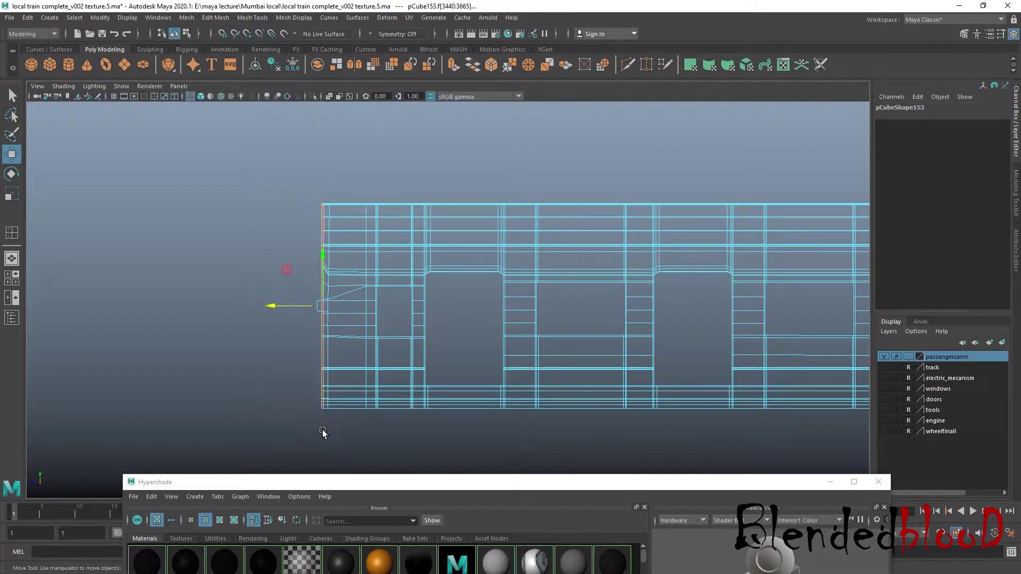
# Step: Add the faces at the opposite end of the body to the selection in the side view
pyautogui.keyDown('alt'); pyautogui.moveTo(640, 237); pyautogui.dragTo(528, 253, button='middle'); pyautogui.keyUp('alt')
pyautogui.scroll(-2, 640, 229)
pyautogui.keyDown('alt'); pyautogui.moveTo(718, 252); pyautogui.dragTo(539, 251, button='middle'); pyautogui.keyUp('alt')
pyautogui.scroll(-2, 538, 251)
pyautogui.scroll(1, 740, 275)
pyautogui.moveTo(762, 204); pyautogui.dragTo(720, 412)
pyautogui.press('space')
pyautogui.press('space')
pyautogui.scroll(4, 599, 222)
pyautogui.keyDown('alt'); pyautogui.moveTo(657, 232); pyautogui.dragTo(617, 243); pyautogui.keyUp('alt')
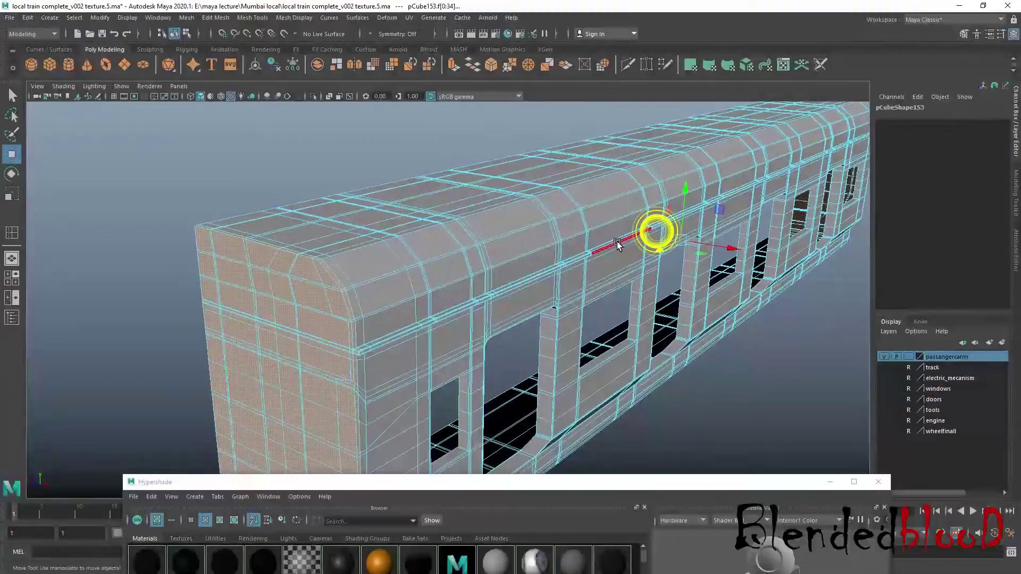
# Step: Turn on smooth preview and deselect the narrow roof faces bordering the first end wall
pyautogui.press('3')
pyautogui.scroll(3, 415, 247)
pyautogui.keyDown('alt'); pyautogui.moveTo(411, 247); pyautogui.dragTo(474, 259, button='middle'); pyautogui.keyUp('alt')
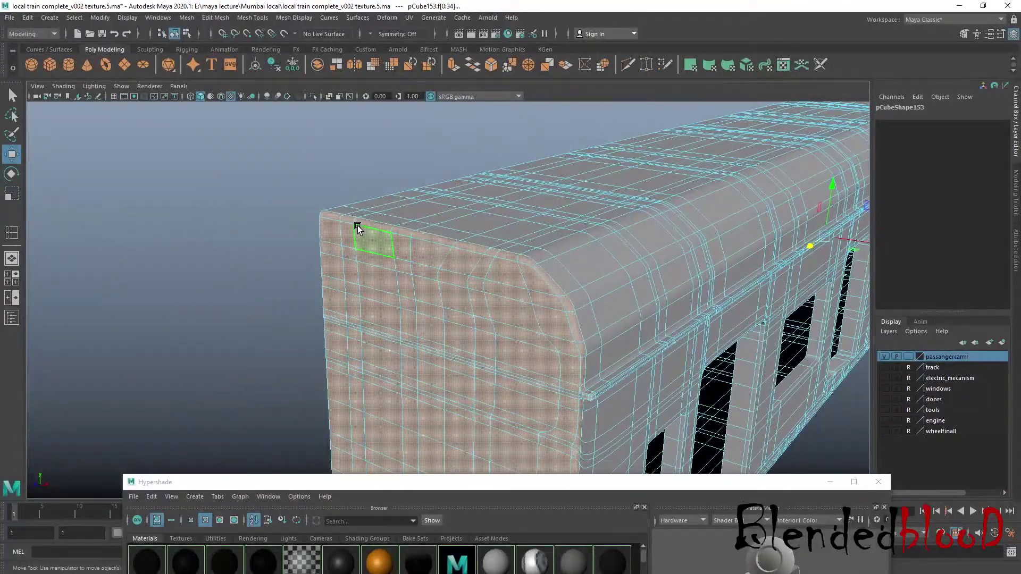
pyautogui.keyDown('ctrl'); pyautogui.click(334, 215); pyautogui.keyUp('ctrl')
pyautogui.keyDown('ctrl'); pyautogui.click(347, 217); pyautogui.keyUp('ctrl')
pyautogui.keyDown('ctrl'); pyautogui.click(364, 221); pyautogui.keyUp('ctrl')
pyautogui.keyDown('ctrl'); pyautogui.click(408, 229); pyautogui.keyUp('ctrl')
pyautogui.keyDown('ctrl'); pyautogui.click(425, 236); pyautogui.keyUp('ctrl')
# Step: Deselect the strip of side-wall faces running down the corner of the first end wall
pyautogui.keyDown('alt'); pyautogui.moveTo(458, 246); pyautogui.dragTo(398, 223); pyautogui.keyUp('alt')
pyautogui.keyDown('alt'); pyautogui.moveTo(326, 227); pyautogui.dragTo(441, 259); pyautogui.keyUp('alt')
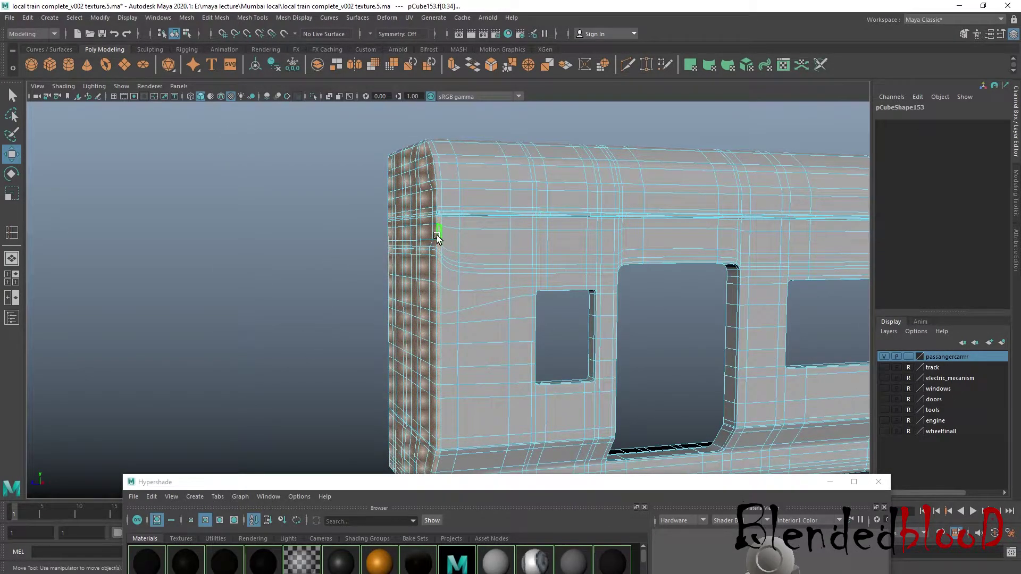
pyautogui.scroll(3, 436, 238)
pyautogui.keyDown('alt'); pyautogui.moveTo(447, 246); pyautogui.dragTo(455, 332); pyautogui.keyUp('alt')
pyautogui.scroll(-6, 456, 333)
pyautogui.keyDown('alt'); pyautogui.moveTo(518, 329); pyautogui.dragTo(497, 321); pyautogui.keyUp('alt')
pyautogui.keyDown('alt'); pyautogui.moveTo(406, 315); pyautogui.dragTo(473, 319); pyautogui.keyUp('alt')
pyautogui.keyDown('alt'); pyautogui.moveTo(477, 265); pyautogui.dragTo(446, 353); pyautogui.keyUp('alt')
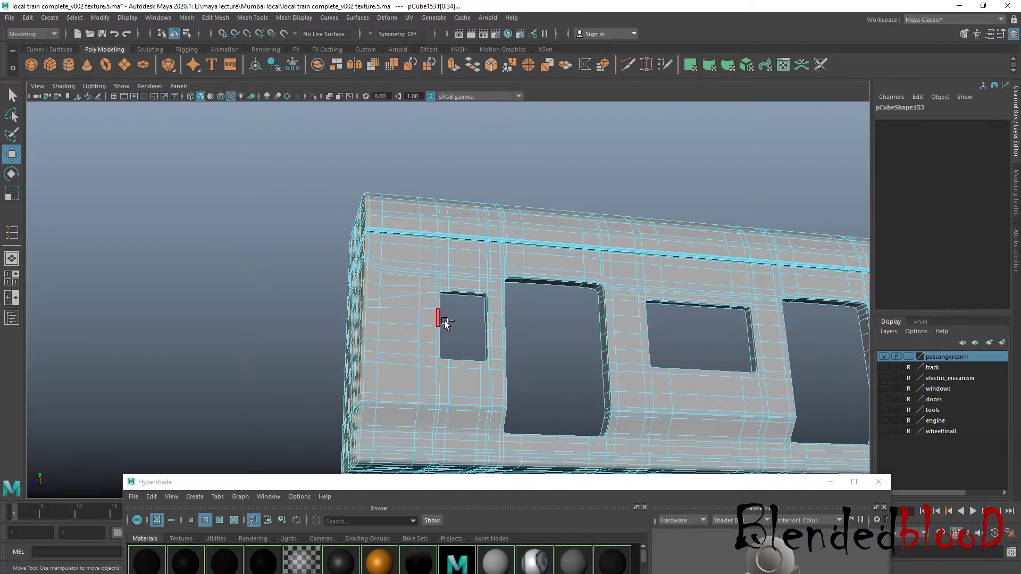
pyautogui.keyDown('alt'); pyautogui.moveTo(423, 269); pyautogui.dragTo(456, 339); pyautogui.keyUp('alt')
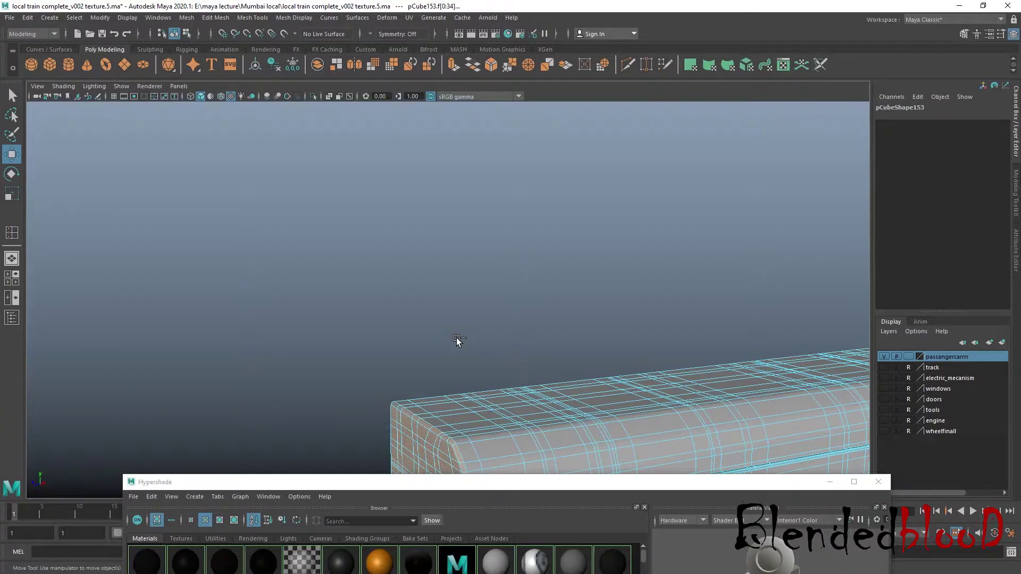
# Step: Deselect the lower skirt faces bordering the opposite end wall, down to the underside edge
pyautogui.keyDown('alt'); pyautogui.moveTo(476, 374); pyautogui.dragTo(555, 286); pyautogui.keyUp('alt')
pyautogui.scroll(5, 540, 319)
pyautogui.scroll(3, 526, 345)
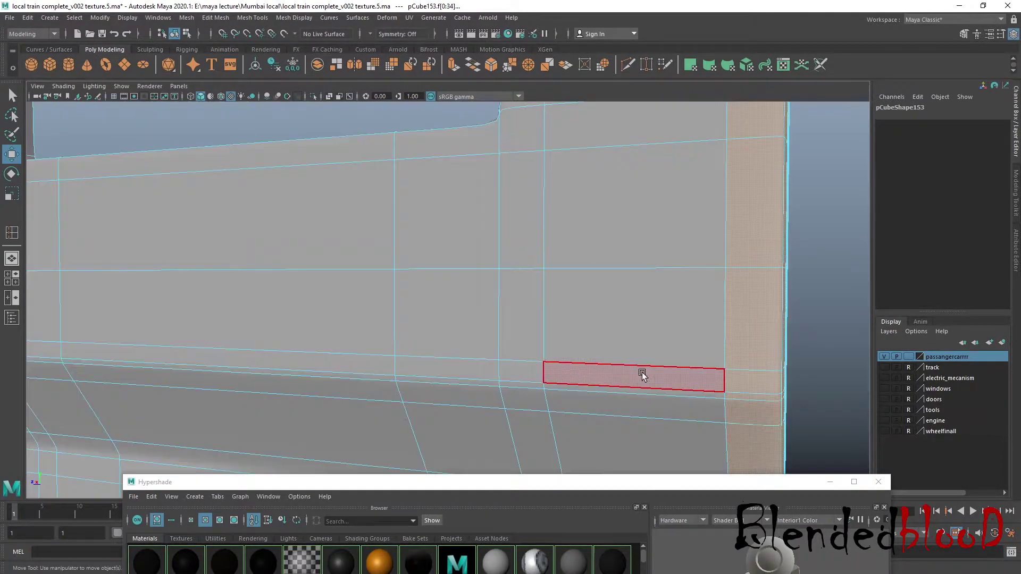
pyautogui.keyDown('alt'); pyautogui.moveTo(650, 368); pyautogui.dragTo(608, 343, button='middle'); pyautogui.keyUp('alt')
pyautogui.scroll(3, 495, 333)
pyautogui.scroll(-2, 537, 326)
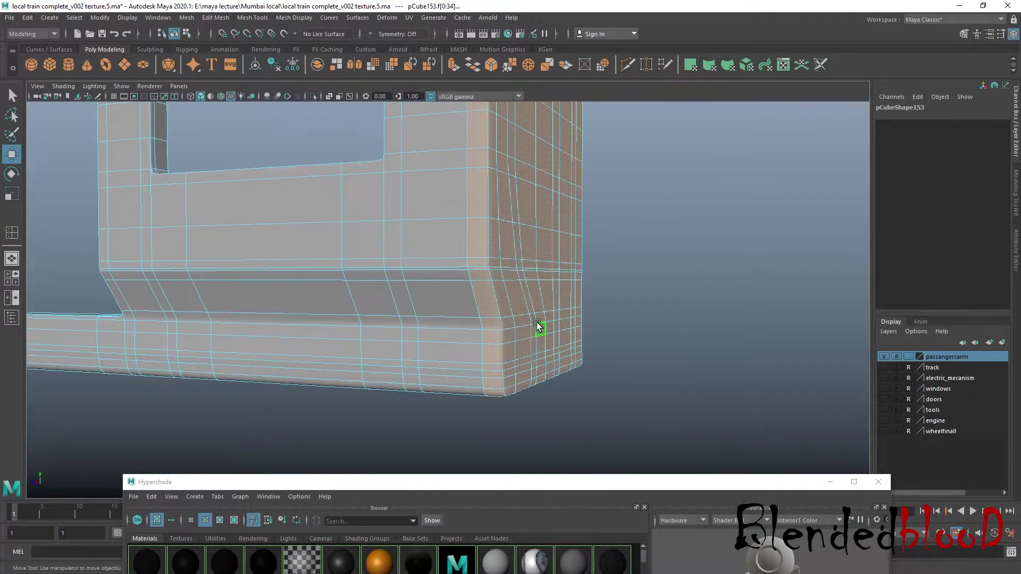
pyautogui.click(488, 307)
pyautogui.click(489, 337)
pyautogui.click(494, 368)
pyautogui.click(494, 378)
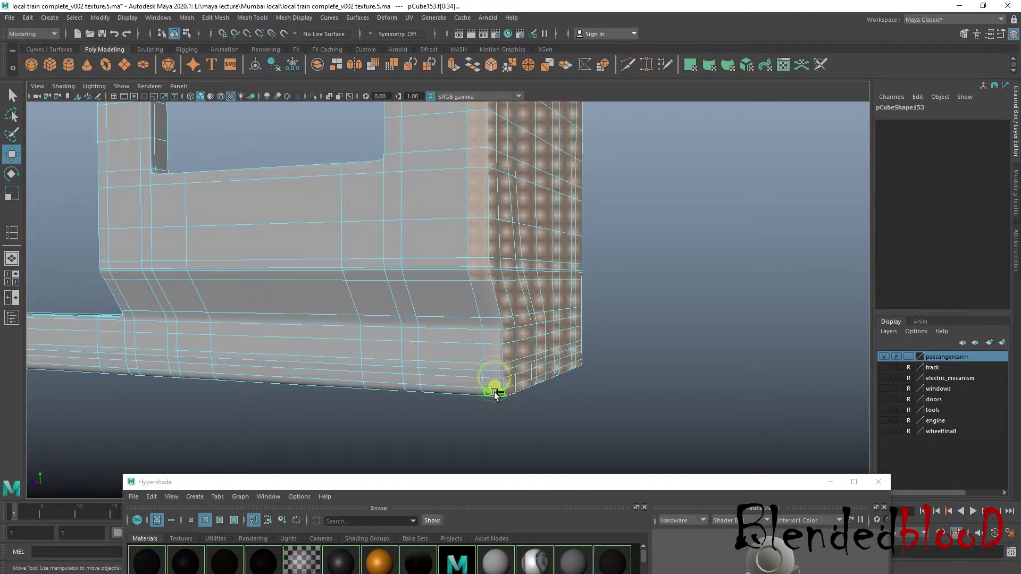
# Step: Deselect the side-wall strip faces going up the corner of the opposite end wall
pyautogui.keyDown('shift'); pyautogui.click(478, 268); pyautogui.keyUp('shift')
pyautogui.keyDown('shift'); pyautogui.click(481, 247); pyautogui.keyUp('shift')
pyautogui.keyDown('alt'); pyautogui.moveTo(482, 208); pyautogui.dragTo(480, 314, button='middle'); pyautogui.keyUp('alt')
pyautogui.keyDown('shift'); pyautogui.click(480, 291); pyautogui.keyUp('shift')
pyautogui.keyDown('shift'); pyautogui.click(474, 228); pyautogui.keyUp('shift')
pyautogui.keyDown('alt'); pyautogui.moveTo(474, 176); pyautogui.dragTo(519, 259, button='right'); pyautogui.keyUp('alt')
pyautogui.keyDown('alt'); pyautogui.moveTo(518, 258); pyautogui.dragTo(536, 340, button='middle'); pyautogui.keyUp('alt')
pyautogui.keyDown('ctrl'); pyautogui.click(502, 316); pyautogui.keyUp('ctrl')
pyautogui.keyDown('ctrl'); pyautogui.click(489, 235); pyautogui.keyUp('ctrl')
pyautogui.keyDown('ctrl'); pyautogui.click(488, 179); pyautogui.keyUp('ctrl')
pyautogui.keyDown('ctrl'); pyautogui.click(488, 151); pyautogui.keyUp('ctrl')
pyautogui.keyDown('ctrl'); pyautogui.click(489, 133); pyautogui.keyUp('ctrl')
pyautogui.keyDown('ctrl'); pyautogui.click(489, 123); pyautogui.keyUp('ctrl')
# Step: Deselect the strip faces bordering the opposite end wall from the upper side over the curved roof
pyautogui.keyDown('alt'); pyautogui.moveTo(507, 181); pyautogui.dragTo(554, 462, button='middle'); pyautogui.keyUp('alt')
pyautogui.scroll(-3, 522, 401)
pyautogui.scroll(3, 479, 383)
pyautogui.keyDown('ctrl'); pyautogui.click(537, 424); pyautogui.keyUp('ctrl')
pyautogui.keyDown('ctrl'); pyautogui.click(531, 383); pyautogui.keyUp('ctrl')
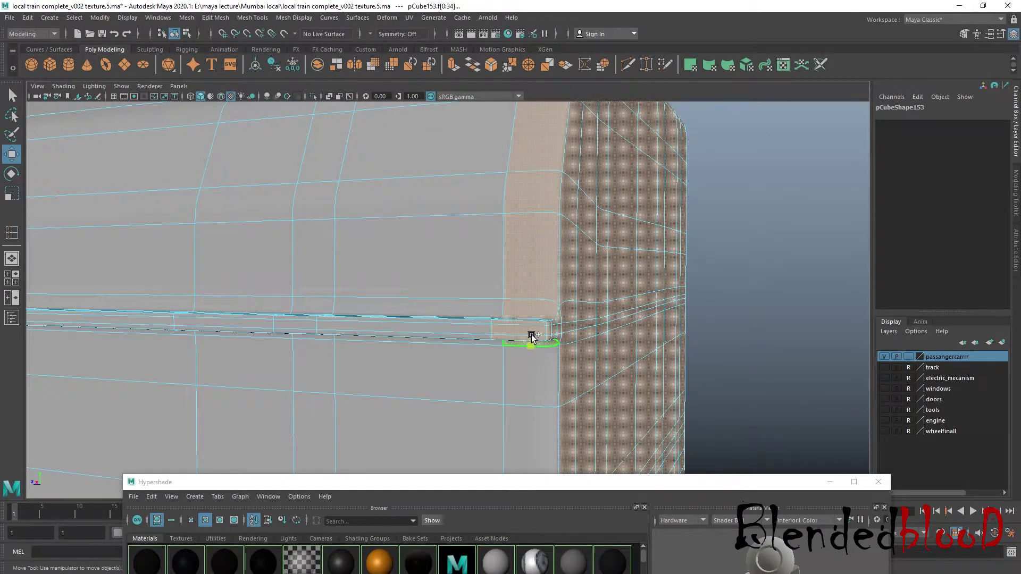
pyautogui.keyDown('ctrl'); pyautogui.click(533, 269); pyautogui.keyUp('ctrl')
pyautogui.moveTo(549, 292)
pyautogui.keyDown('alt'); pyautogui.mouseDown()
pyautogui.moveTo(551, 278)
pyautogui.moveTo(531, 386)
pyautogui.mouseUp(); pyautogui.keyUp('alt')
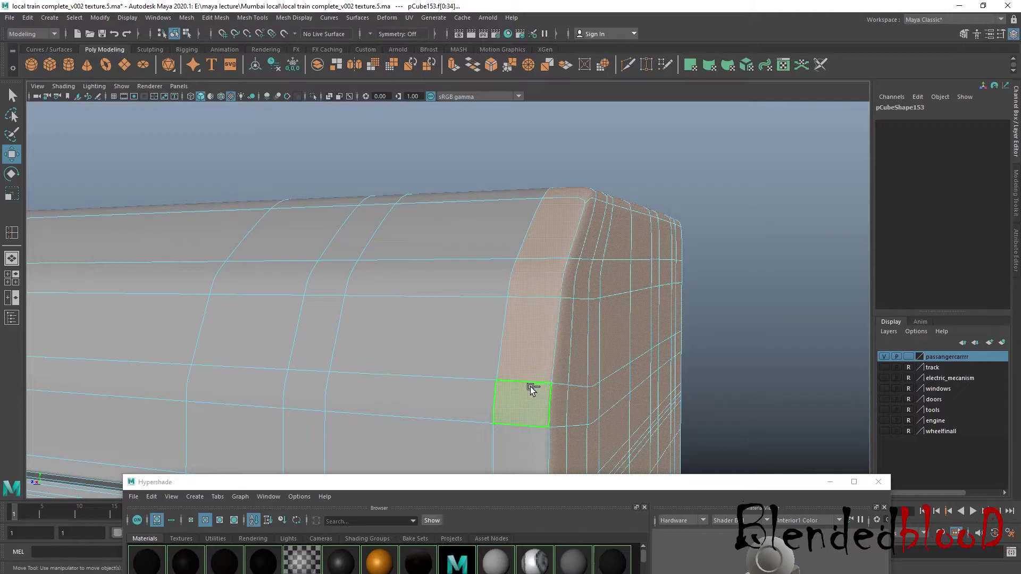
pyautogui.keyDown('ctrl'); pyautogui.click(554, 234); pyautogui.keyUp('ctrl')
pyautogui.moveTo(572, 192)
pyautogui.keyDown('alt'); pyautogui.mouseDown()
pyautogui.moveTo(514, 349)
pyautogui.moveTo(496, 289)
pyautogui.moveTo(481, 365)
pyautogui.moveTo(378, 349)
pyautogui.moveTo(720, 220)
pyautogui.moveTo(400, 246)
pyautogui.moveTo(365, 239)
pyautogui.moveTo(436, 333)
pyautogui.mouseUp(); pyautogui.keyUp('alt')
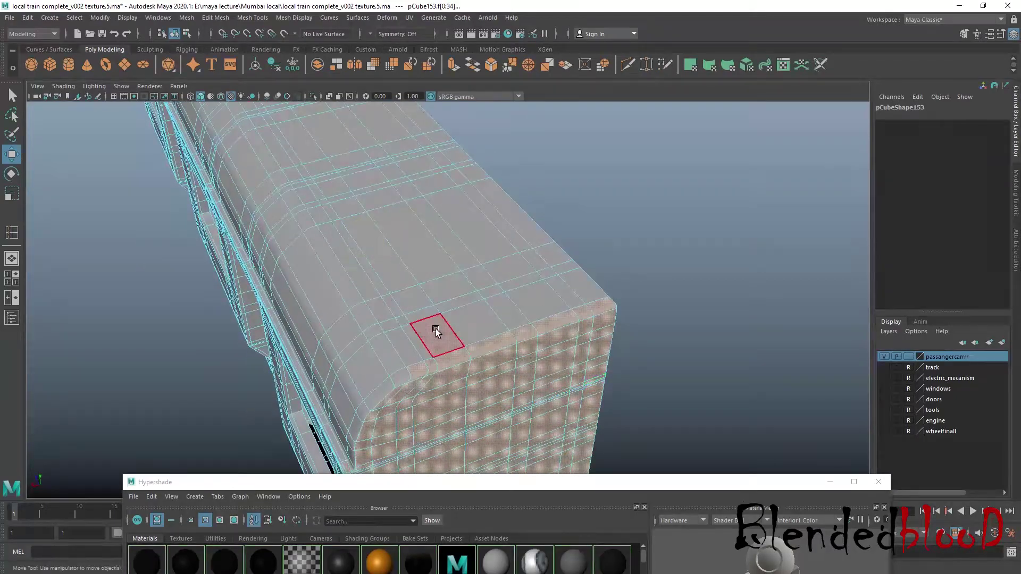
pyautogui.moveTo(435, 368); pyautogui.dragTo(462, 357)
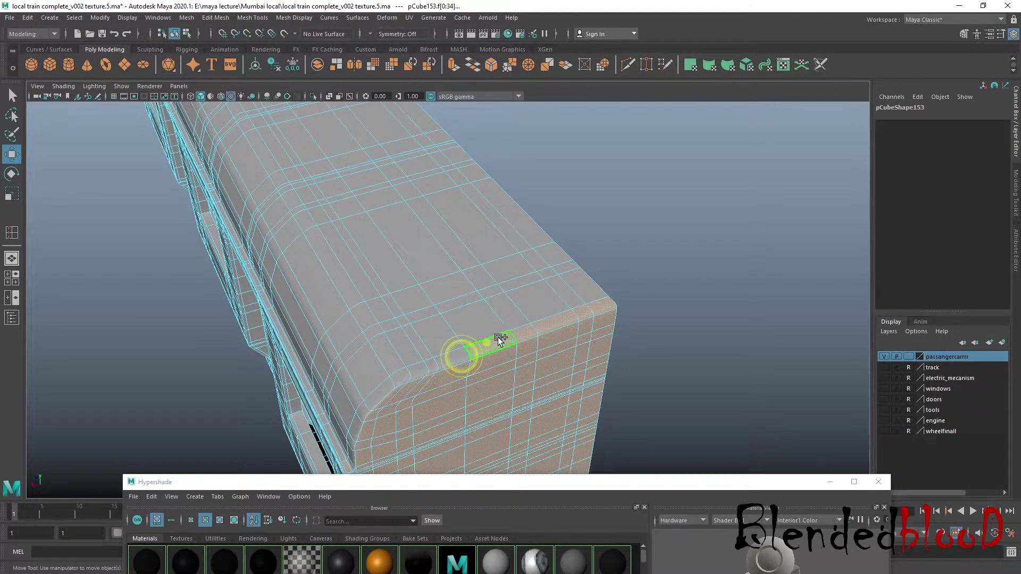
# Step: Deselect the leftover faces at the end of the thin horizontal moulding beside the opposite end wall
pyautogui.keyDown('alt'); pyautogui.moveTo(604, 307); pyautogui.dragTo(483, 346); pyautogui.keyUp('alt')
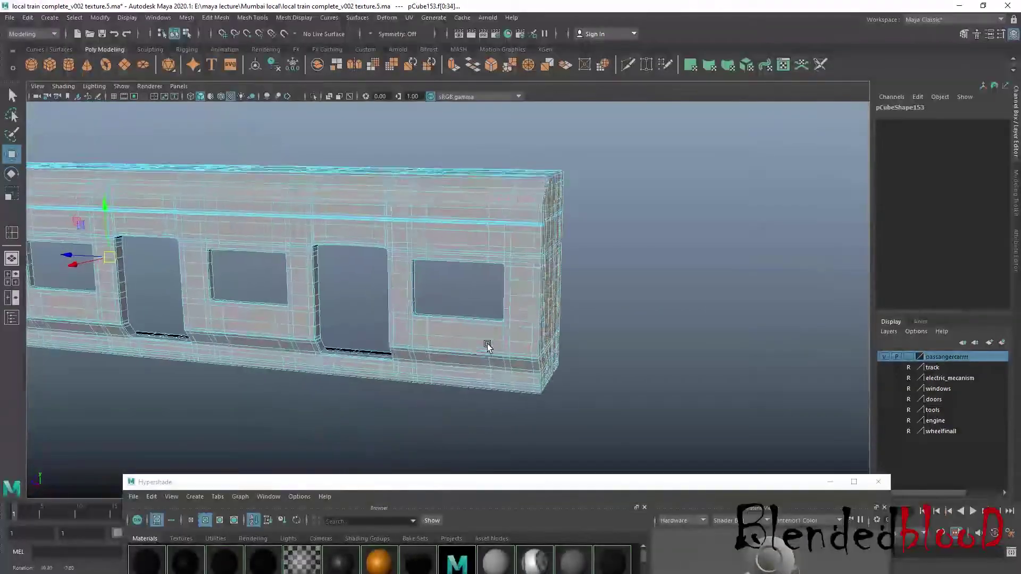
pyautogui.keyDown('alt'); pyautogui.moveTo(483, 346); pyautogui.dragTo(556, 317, button='right'); pyautogui.keyUp('alt')
pyautogui.keyDown('alt'); pyautogui.moveTo(587, 283); pyautogui.dragTo(526, 360, button='middle'); pyautogui.keyUp('alt')
pyautogui.keyDown('alt'); pyautogui.moveTo(526, 360); pyautogui.dragTo(596, 282, button='right'); pyautogui.keyUp('alt')
pyautogui.keyDown('alt'); pyautogui.moveTo(596, 282); pyautogui.dragTo(533, 319); pyautogui.keyUp('alt')
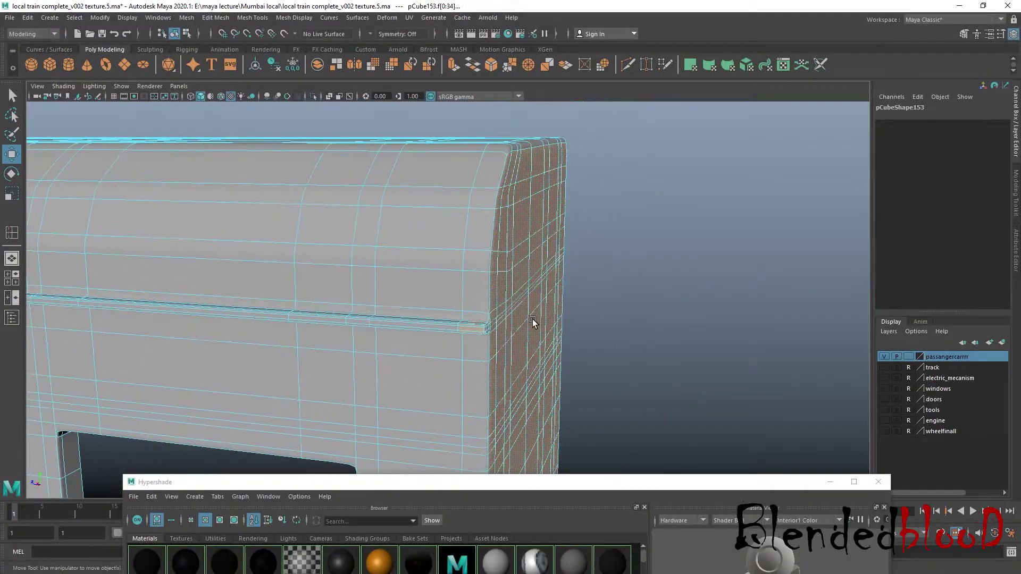
pyautogui.keyDown('alt'); pyautogui.moveTo(534, 319); pyautogui.dragTo(540, 351, button='right'); pyautogui.keyUp('alt')
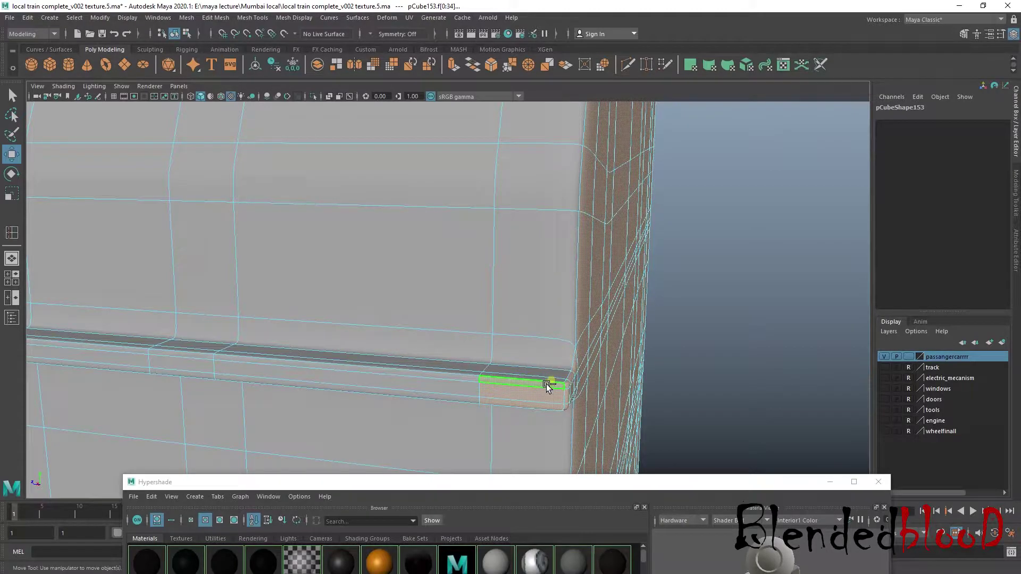
pyautogui.keyDown('alt'); pyautogui.moveTo(542, 406); pyautogui.dragTo(495, 303); pyautogui.keyUp('alt')
pyautogui.keyDown('ctrl'); pyautogui.click(597, 296); pyautogui.keyUp('ctrl')
pyautogui.keyDown('ctrl'); pyautogui.click(613, 319); pyautogui.keyUp('ctrl')
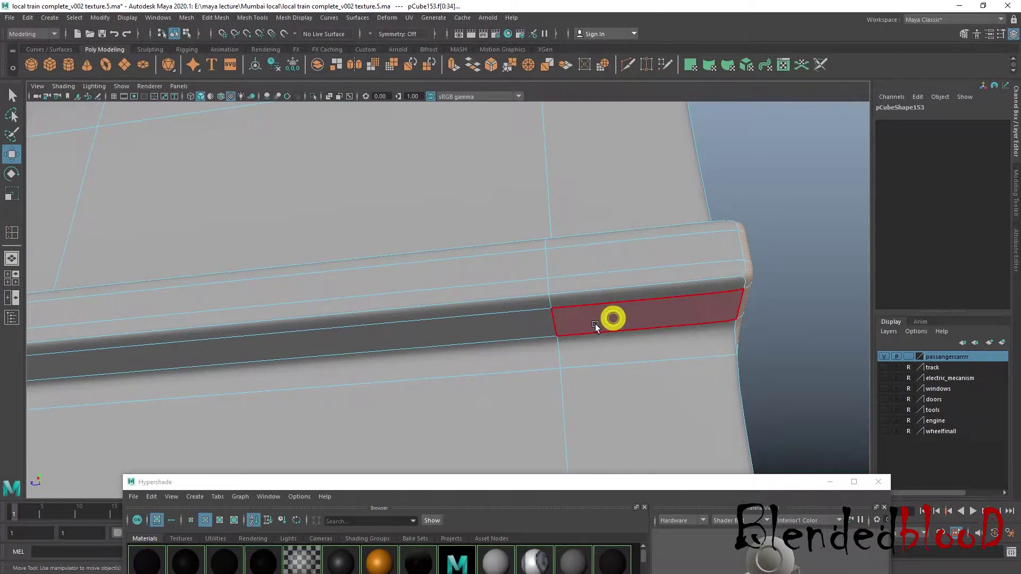
# Step: Assign a new Blinn material to the selected end-wall faces of the passenger car body
pyautogui.scroll(-10, 600, 335)
pyautogui.keyDown('alt'); pyautogui.moveTo(602, 336); pyautogui.dragTo(468, 286); pyautogui.keyUp('alt')
pyautogui.scroll(-4, 504, 292)
pyautogui.keyDown('alt'); pyautogui.moveTo(261, 288); pyautogui.dragTo(602, 185, button='middle'); pyautogui.keyUp('alt')
pyautogui.keyDown('alt'); pyautogui.moveTo(245, 250); pyautogui.dragTo(462, 231, button='middle'); pyautogui.keyUp('alt')
pyautogui.scroll(2, 533, 191)
pyautogui.scroll(-3, 463, 230)
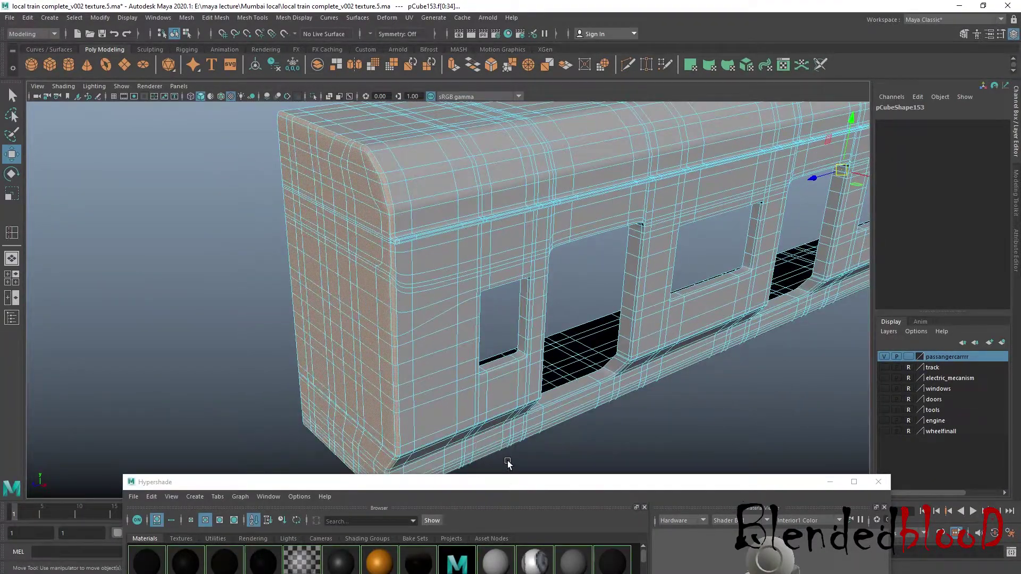
pyautogui.moveTo(520, 490); pyautogui.dragTo(504, 483)
pyautogui.rightClick(369, 258)
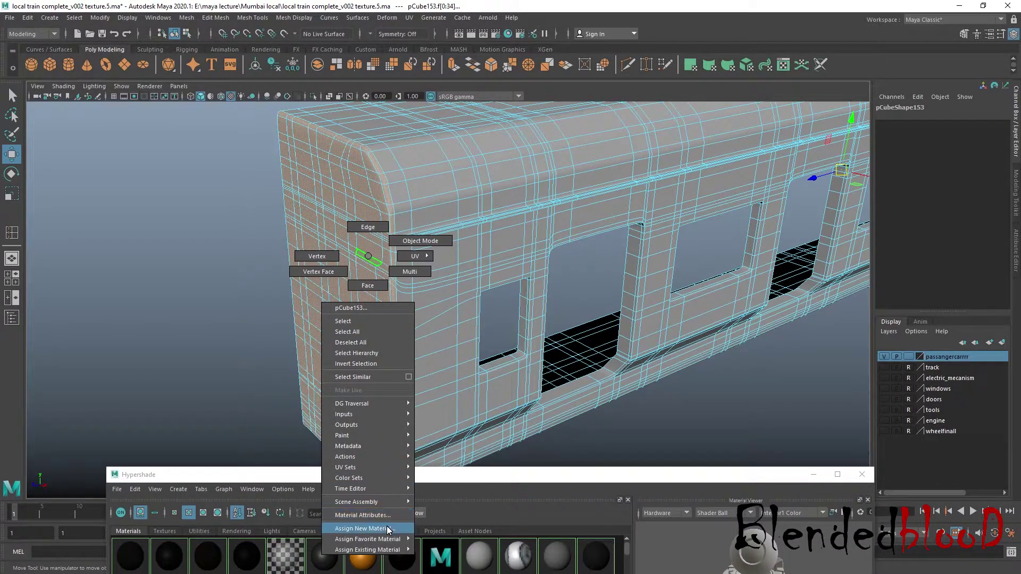
pyautogui.click(365, 529)
pyautogui.moveTo(398, 198); pyautogui.dragTo(793, 205)
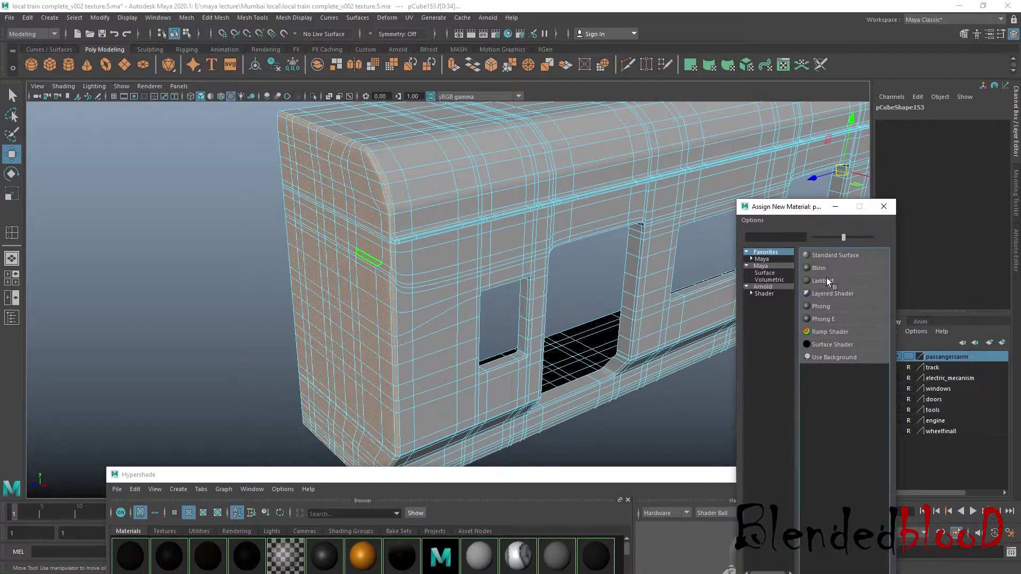
pyautogui.click(825, 270)
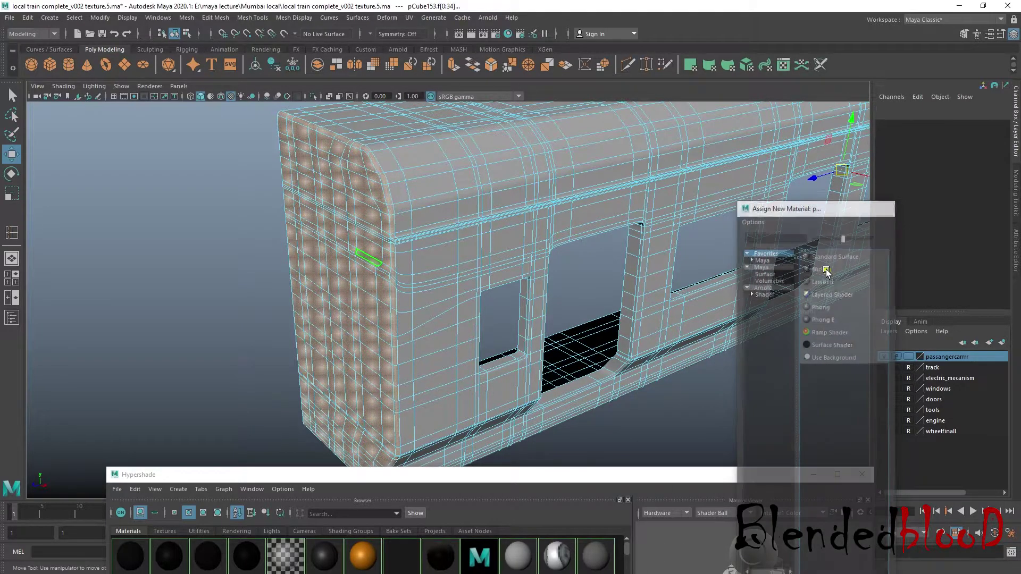
# Step: Set the end walls' Blinn color to pure green (HSV 120, 1, 1), leave face selection and deselect the body
pyautogui.click(952, 104)
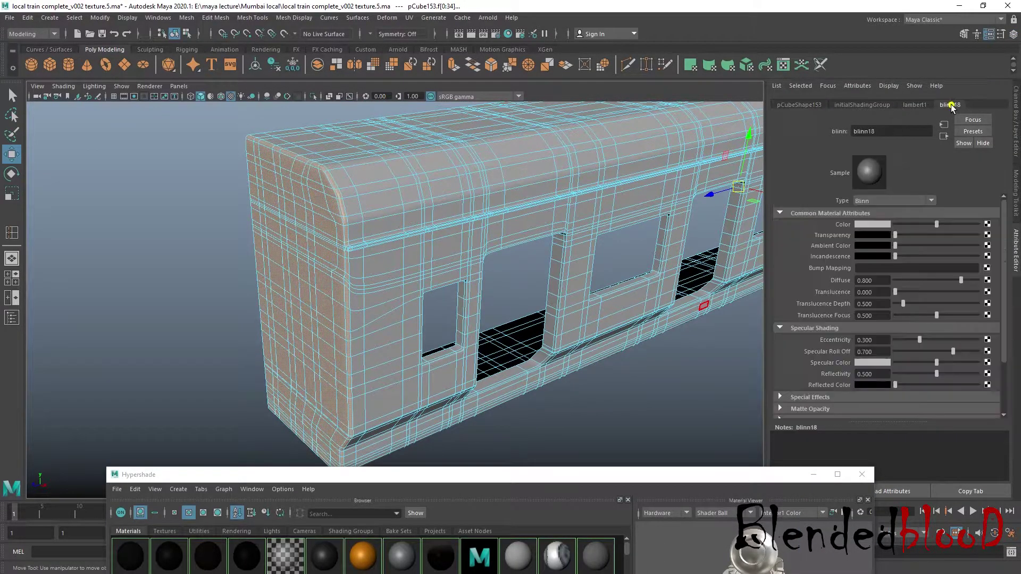
pyautogui.click(875, 224)
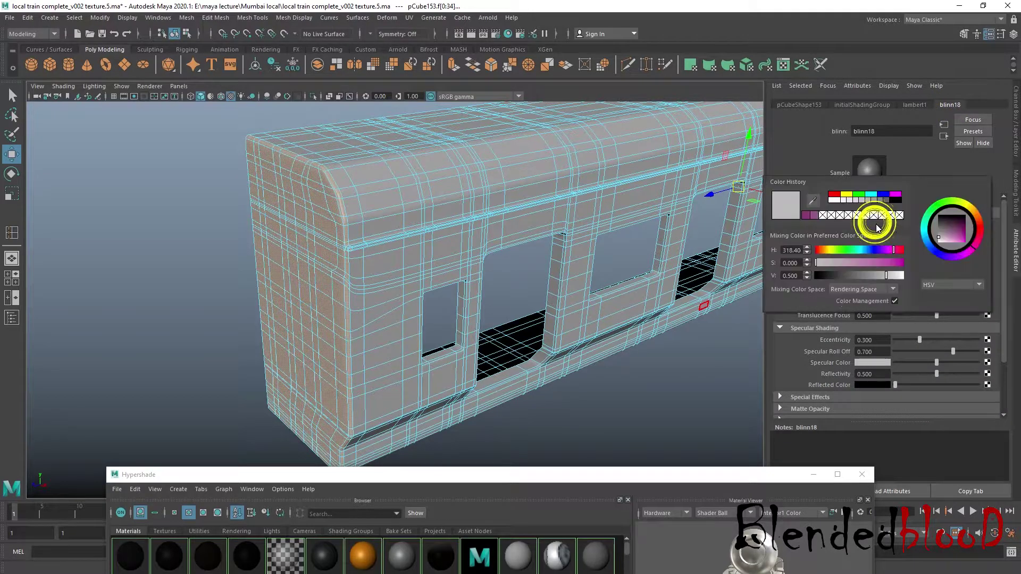
pyautogui.click(860, 195)
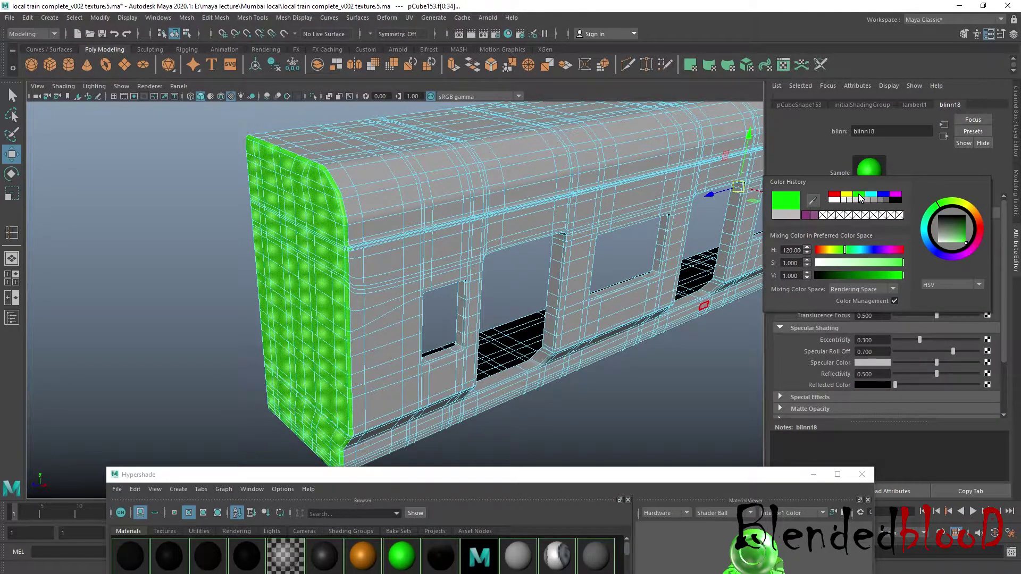
pyautogui.scroll(-3, 301, 315)
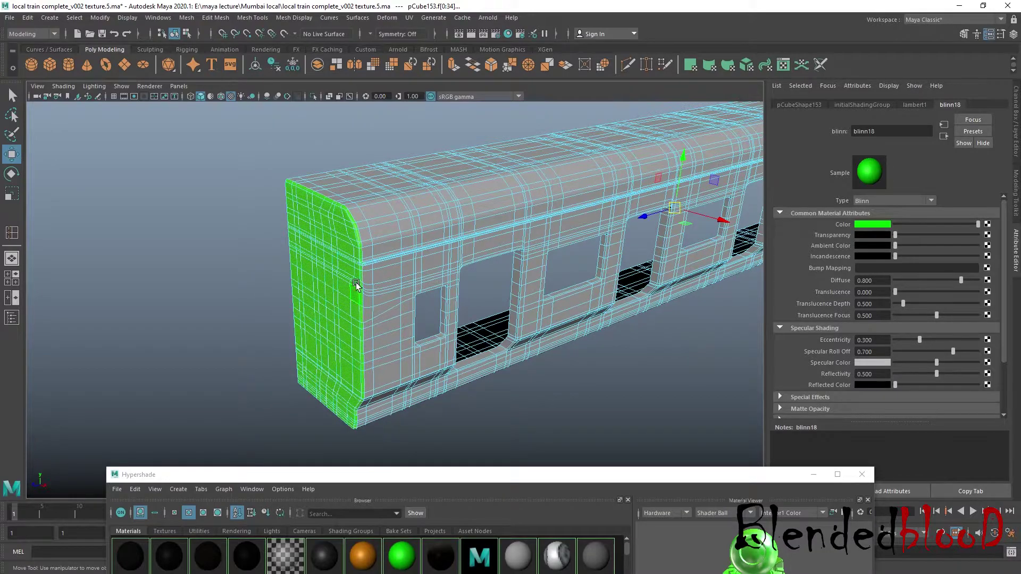
pyautogui.moveTo(343, 275); pyautogui.dragTo(311, 257, button='right')
pyautogui.scroll(-5, 574, 410)
pyautogui.scroll(2, 490, 406)
pyautogui.scroll(2, 490, 406)
pyautogui.click(551, 391)
pyautogui.keyDown('alt'); pyautogui.moveTo(578, 370); pyautogui.dragTo(523, 369); pyautogui.keyUp('alt')
pyautogui.keyDown('alt'); pyautogui.moveTo(485, 320); pyautogui.dragTo(475, 342); pyautogui.keyUp('alt')
# Step: In the side view, select the passenger car body's vertices between the two end walls, leaving out the outermost end and top rows
pyautogui.press('space')
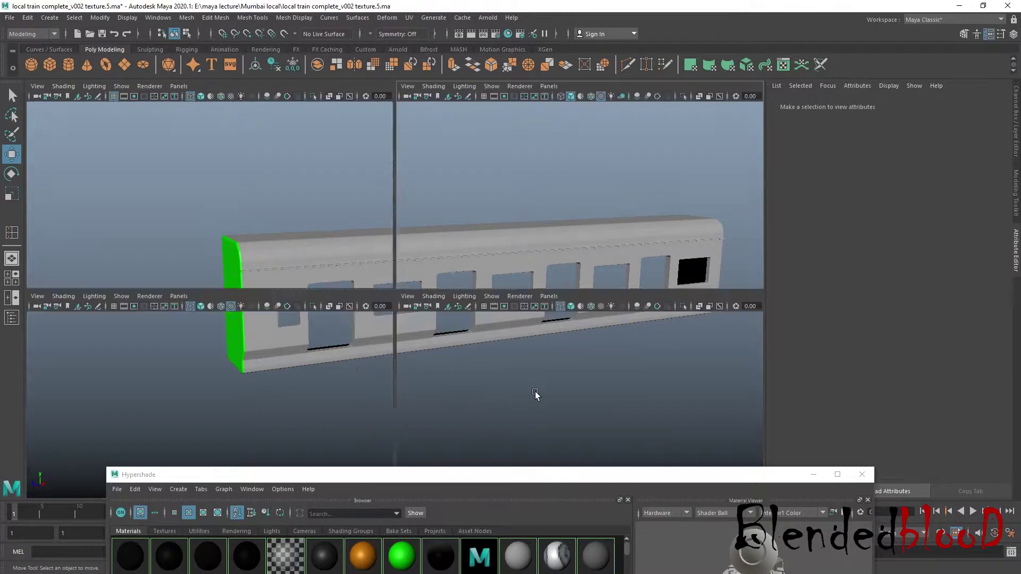
pyautogui.press('space')
pyautogui.scroll(2, 539, 347)
pyautogui.keyDown('alt'); pyautogui.moveTo(493, 278); pyautogui.dragTo(444, 296, button='right'); pyautogui.keyUp('alt')
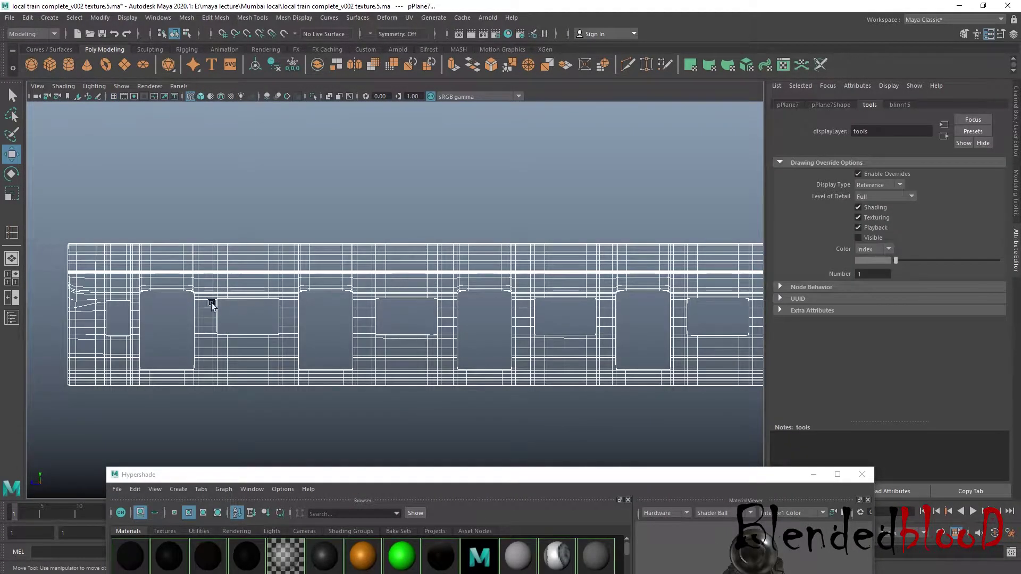
pyautogui.rightClick(84, 252)
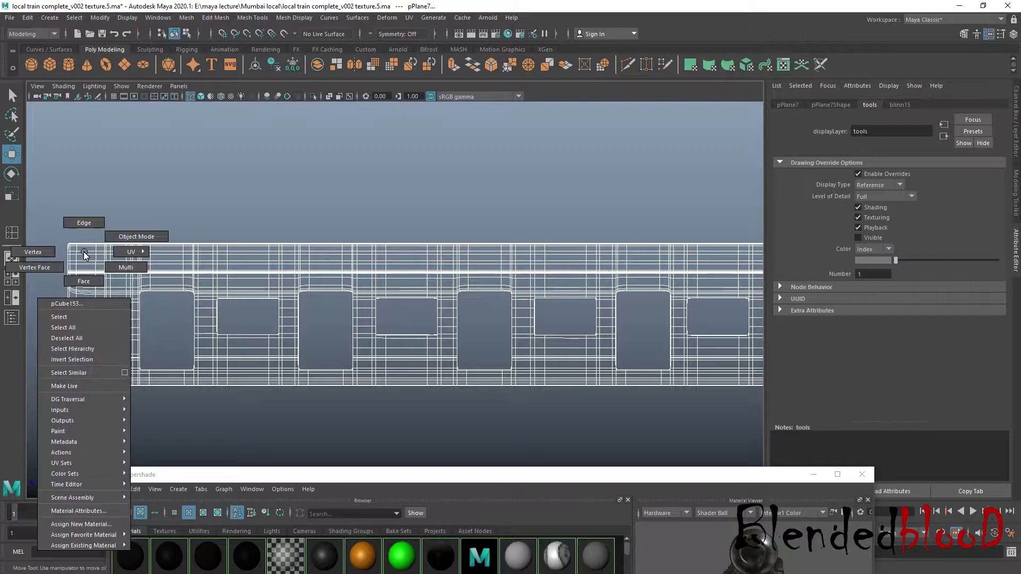
pyautogui.click(44, 254)
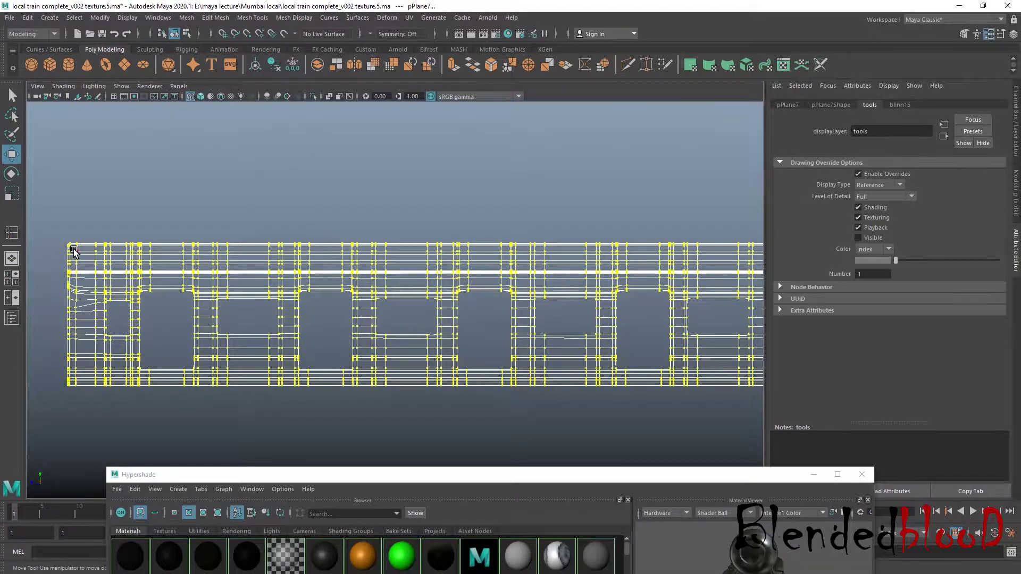
pyautogui.moveTo(92, 286); pyautogui.dragTo(133, 339)
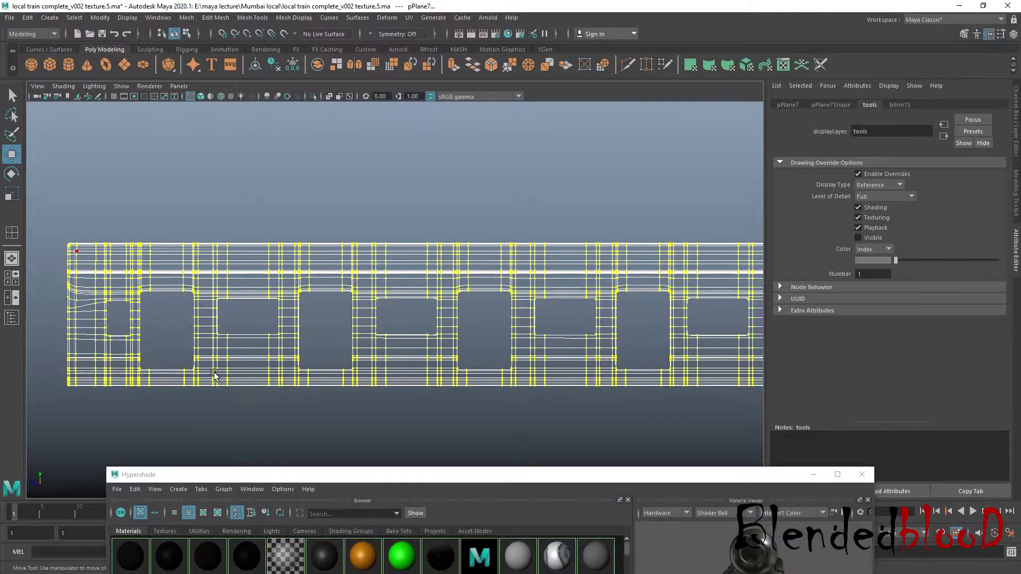
pyautogui.moveTo(274, 382); pyautogui.dragTo(276, 381)
pyautogui.click(1016, 128)
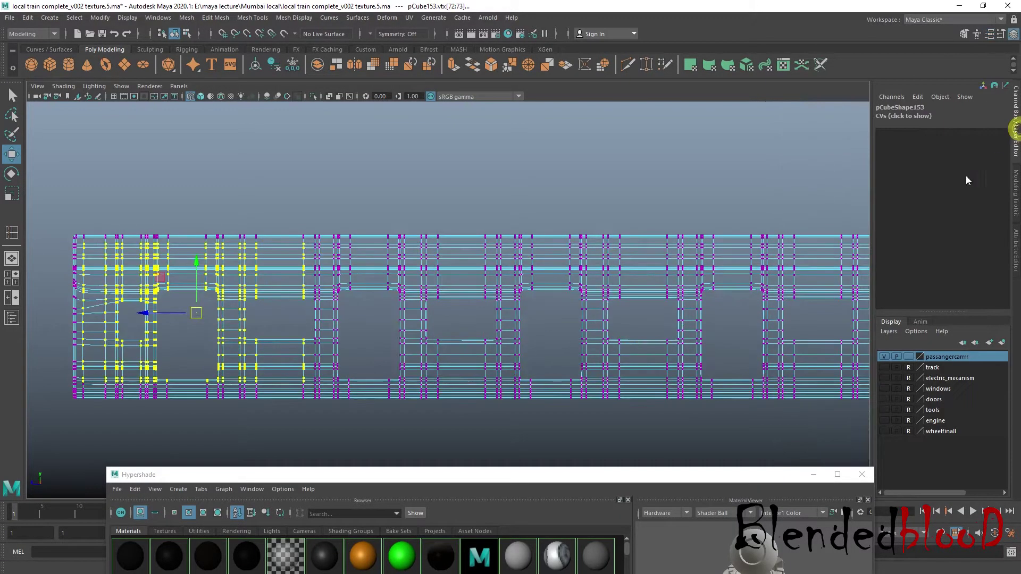
pyautogui.scroll(-2, 419, 273)
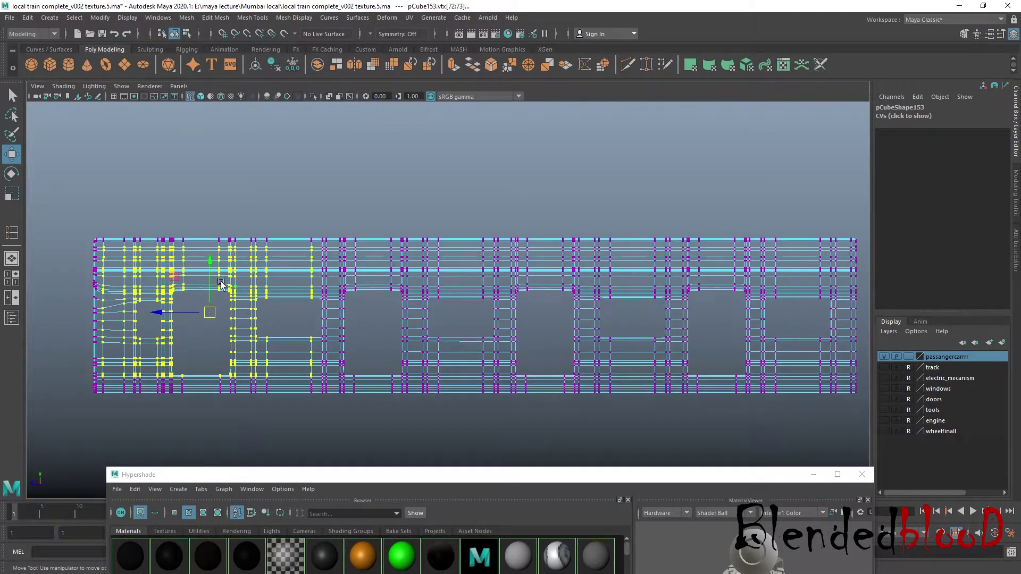
pyautogui.click(123, 203)
pyautogui.moveTo(123, 276); pyautogui.dragTo(850, 390)
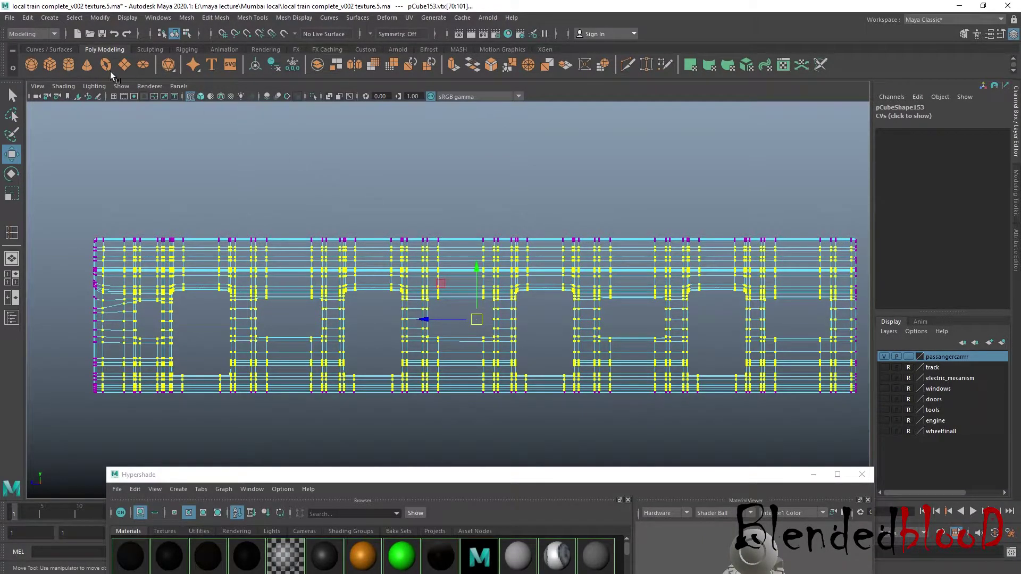
# Step: Convert the selected side-wall vertices of the passenger car body into a face selection
pyautogui.click(74, 18)
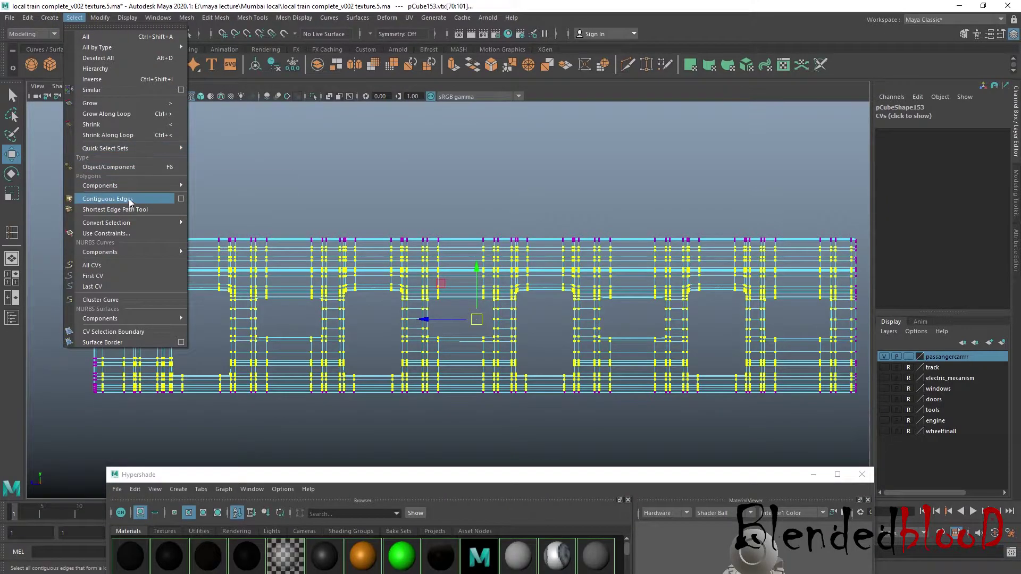
pyautogui.moveTo(130, 222)
pyautogui.click(211, 213)
pyautogui.moveTo(221, 202); pyautogui.dragTo(43, 23)
pyautogui.click(33, 124)
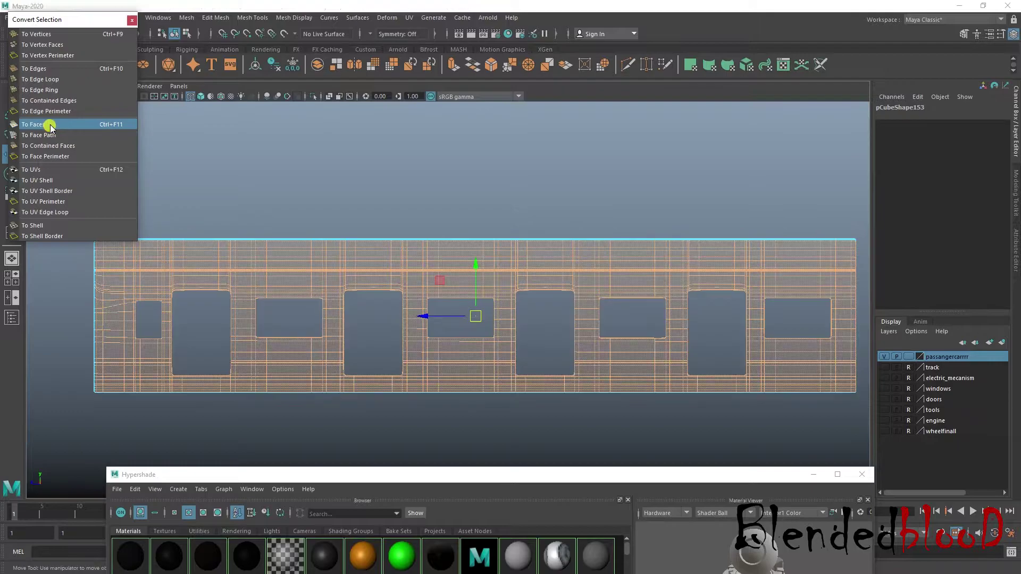
pyautogui.press('space')
pyautogui.press('space')
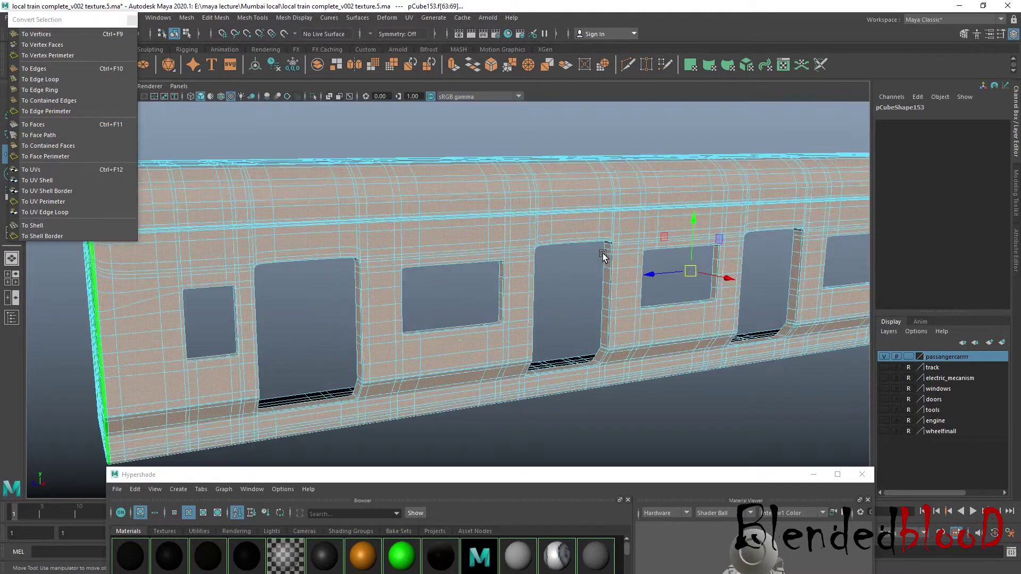
# Step: Grow the side-wall face selection by converting it to vertices and back to faces
pyautogui.press('f')
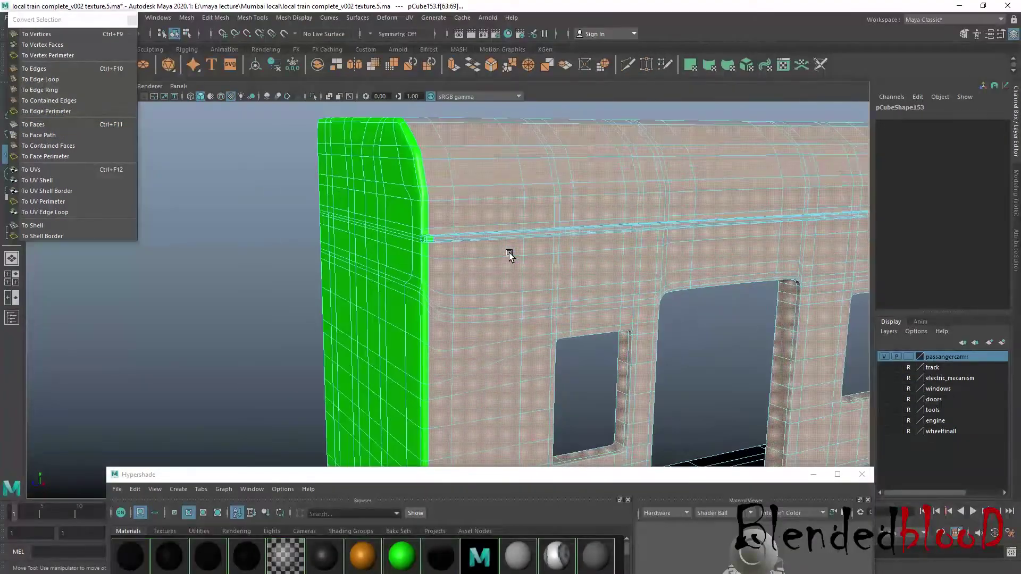
pyautogui.click(46, 35)
pyautogui.click(53, 123)
# Step: Deselect the strip faces bordering the opposite end wall from the curved roof down past the thin moulding
pyautogui.scroll(-5, 524, 235)
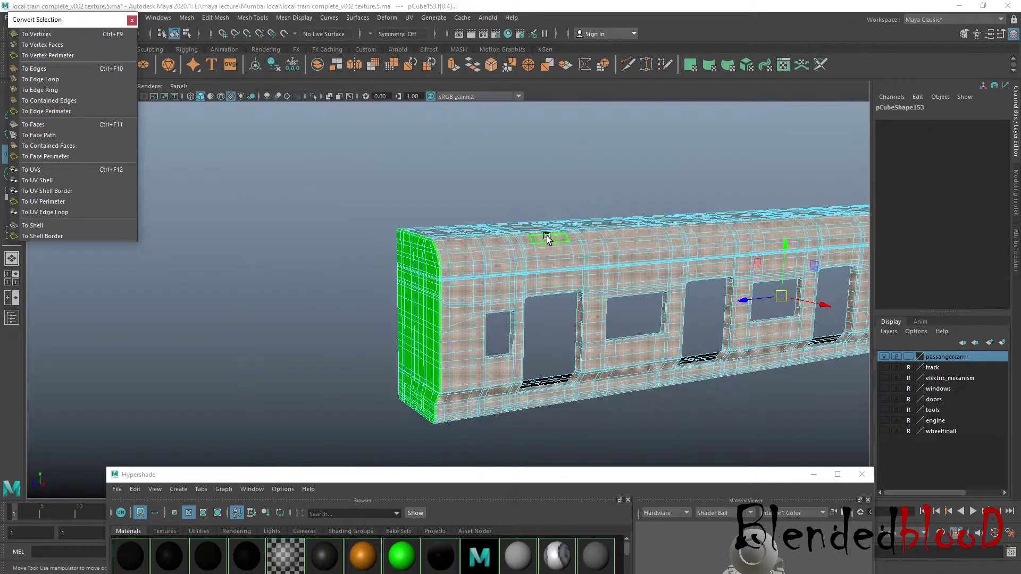
pyautogui.keyDown('alt'); pyautogui.moveTo(696, 246); pyautogui.dragTo(584, 267); pyautogui.keyUp('alt')
pyautogui.keyDown('alt'); pyautogui.moveTo(622, 262); pyautogui.dragTo(505, 200, button='middle'); pyautogui.keyUp('alt')
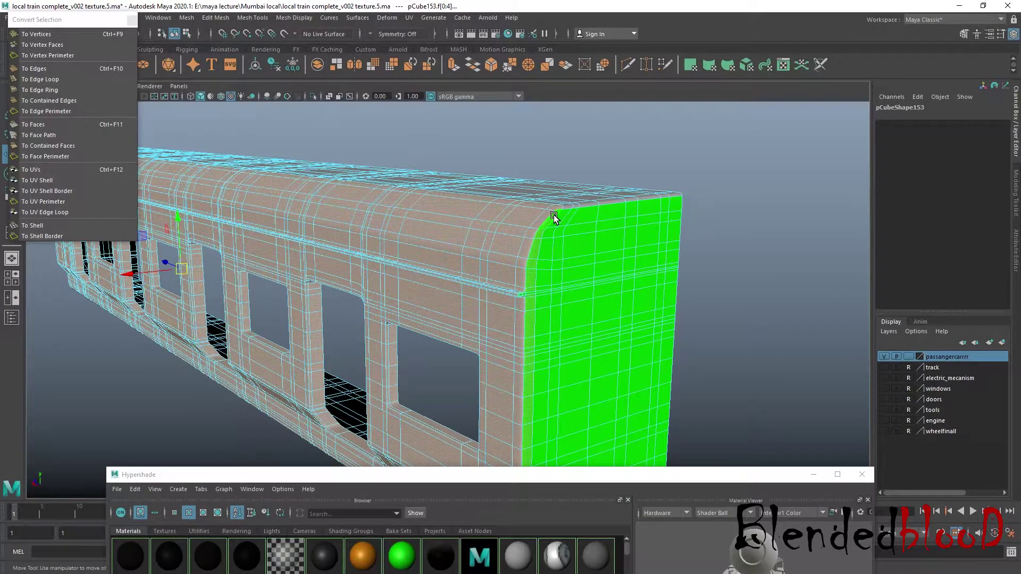
pyautogui.scroll(2, 543, 221)
pyautogui.keyDown('ctrl'); pyautogui.click(614, 182); pyautogui.keyUp('ctrl')
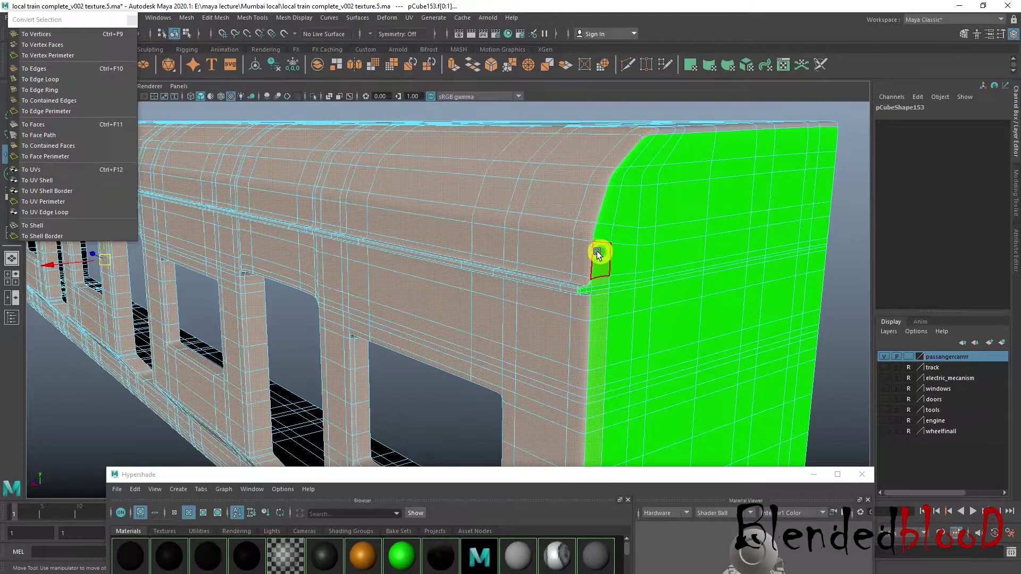
pyautogui.press('4')
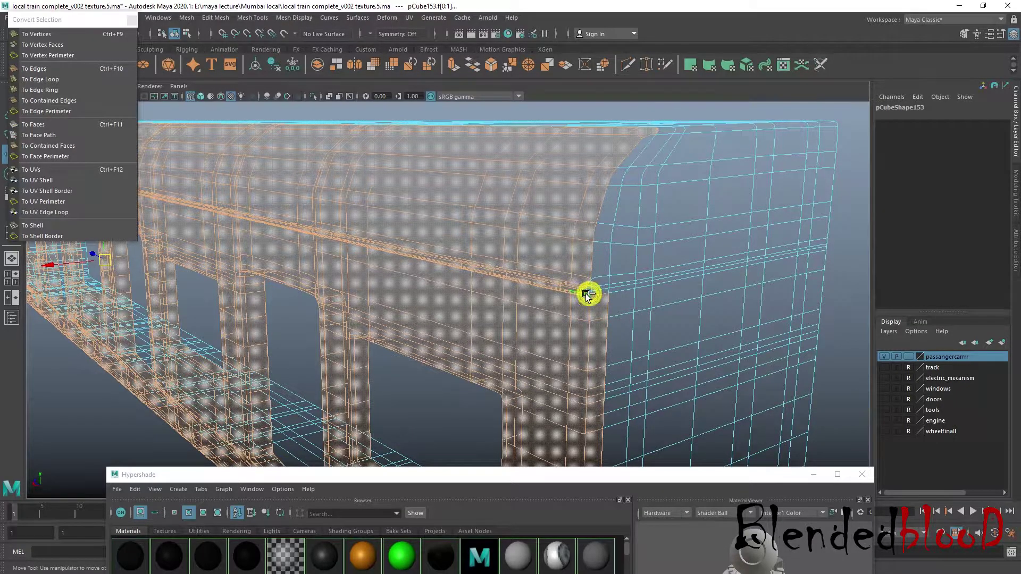
pyautogui.keyDown('ctrl'); pyautogui.click(600, 340); pyautogui.keyUp('ctrl')
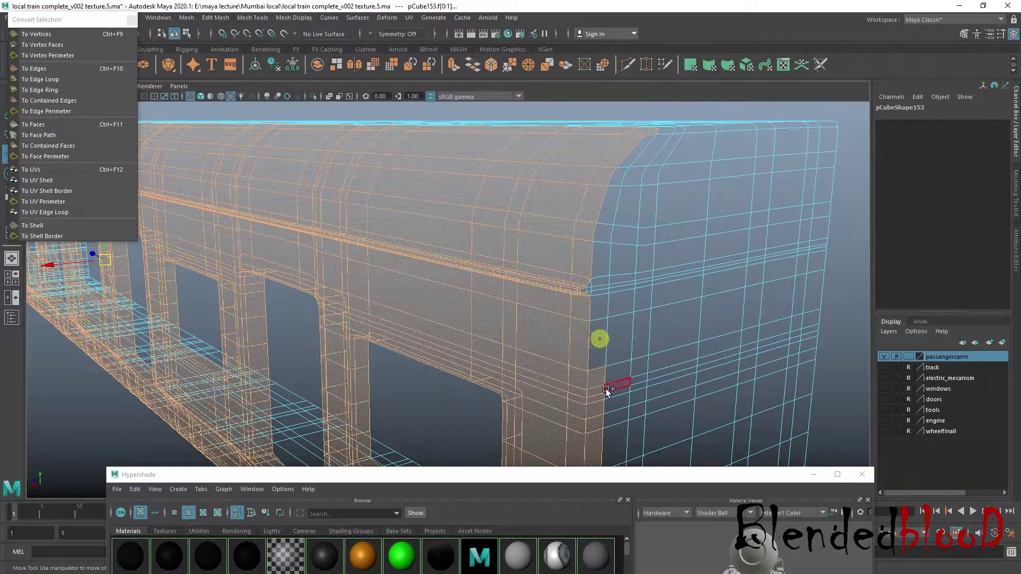
# Step: Deselect the small faces at the end of the thin horizontal moulding beside the opposite end wall
pyautogui.scroll(3, 598, 300)
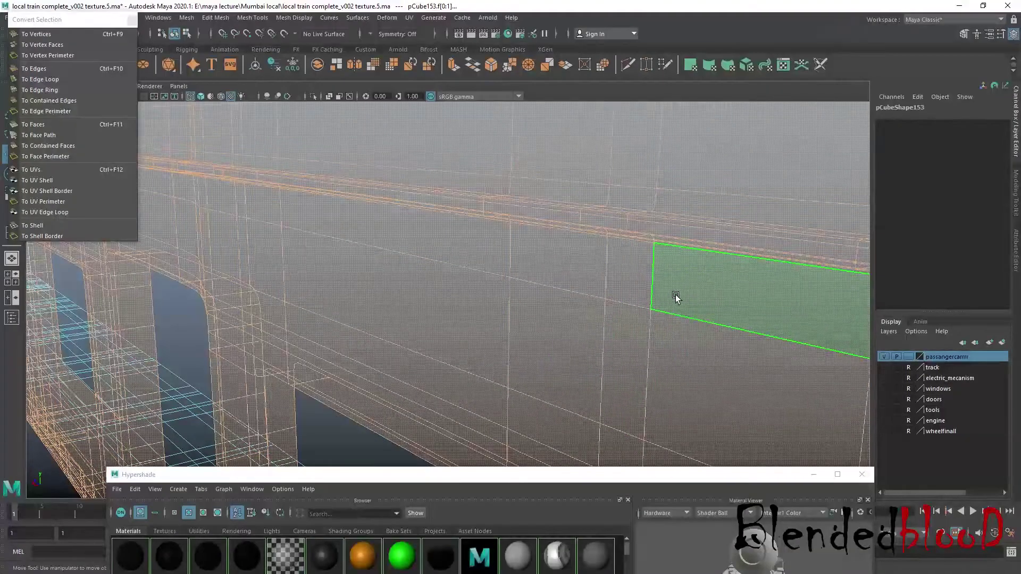
pyautogui.scroll(-3, 656, 298)
pyautogui.keyDown('ctrl'); pyautogui.click(672, 229); pyautogui.keyUp('ctrl')
pyautogui.keyDown('ctrl'); pyautogui.click(655, 231); pyautogui.keyUp('ctrl')
pyautogui.keyDown('ctrl'); pyautogui.click(656, 245); pyautogui.keyUp('ctrl')
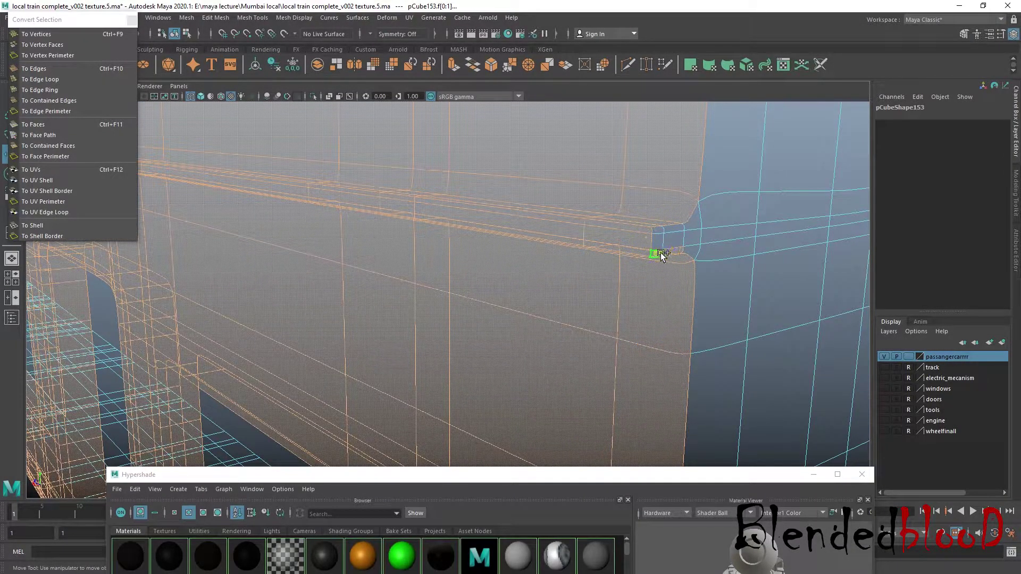
pyautogui.keyDown('ctrl'); pyautogui.click(678, 249); pyautogui.keyUp('ctrl')
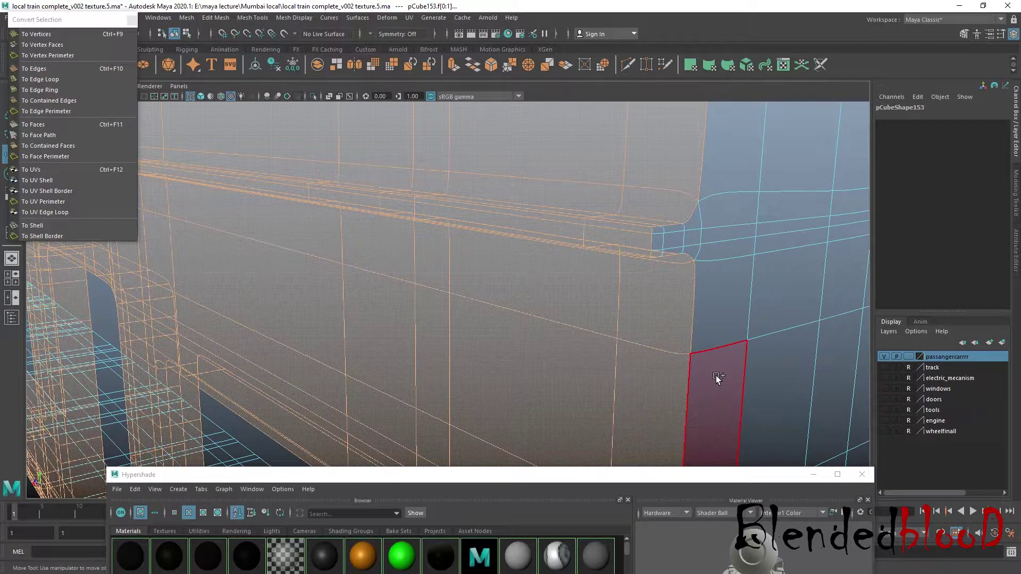
# Step: Deselect the border strip faces beside the opposite end wall below the moulding, down to around window height
pyautogui.keyDown('shift'); pyautogui.click(716, 375); pyautogui.keyUp('shift')
pyautogui.scroll(-5, 691, 343)
pyautogui.scroll(3, 573, 349)
pyautogui.keyDown('shift'); pyautogui.click(534, 335); pyautogui.keyUp('shift')
pyautogui.keyDown('shift'); pyautogui.click(521, 353); pyautogui.keyUp('shift')
pyautogui.keyDown('shift'); pyautogui.click(550, 351); pyautogui.keyUp('shift')
pyautogui.keyDown('alt'); pyautogui.moveTo(583, 326); pyautogui.dragTo(594, 271, button='middle'); pyautogui.keyUp('alt')
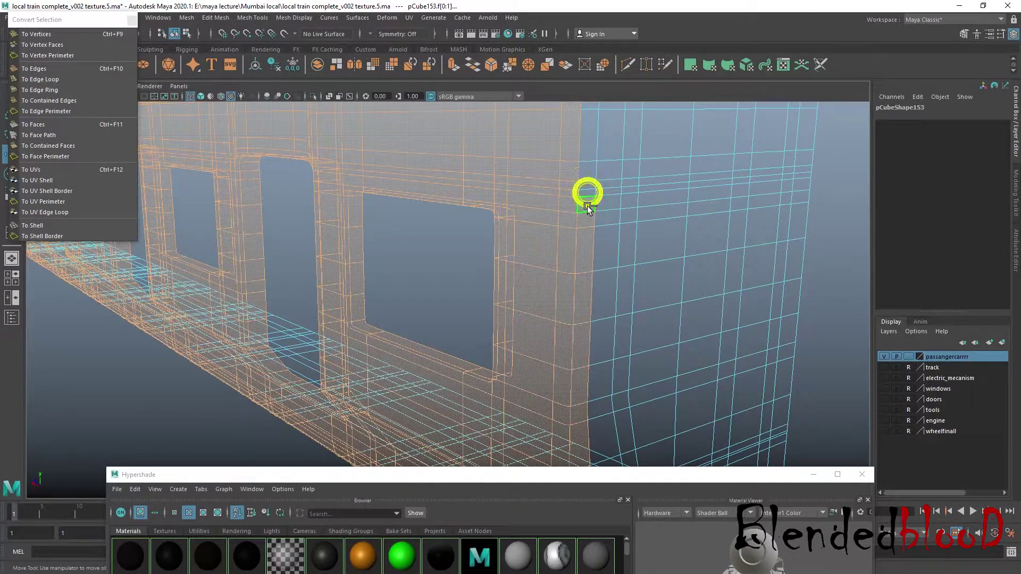
# Step: Deselect the remaining border strip faces beside the opposite end wall, over the flared skirt to the bottom corner
pyautogui.click(600, 335)
pyautogui.keyDown('alt'); pyautogui.moveTo(604, 367); pyautogui.dragTo(611, 292, button='middle'); pyautogui.keyUp('alt')
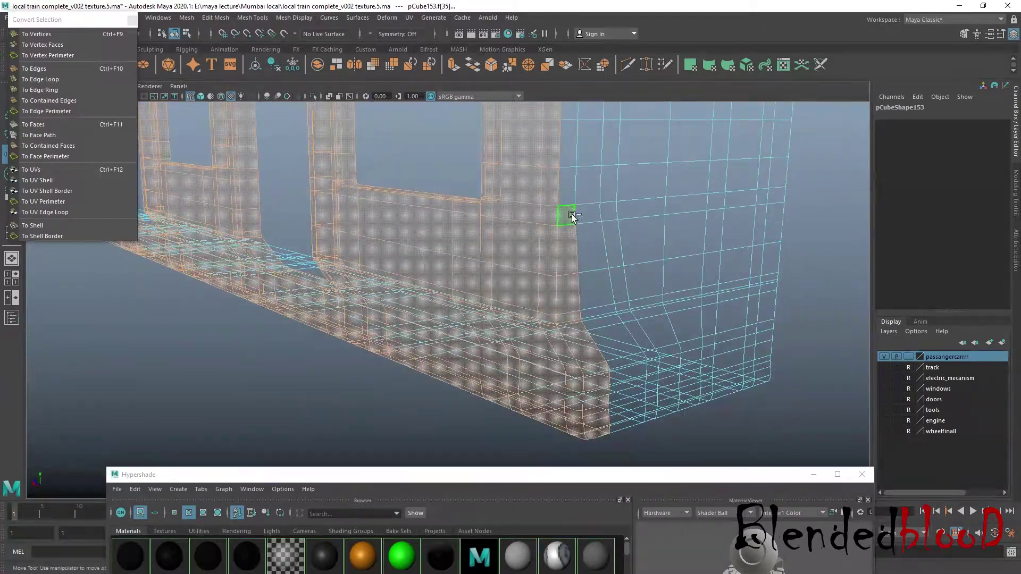
pyautogui.click(574, 329)
pyautogui.click(595, 372)
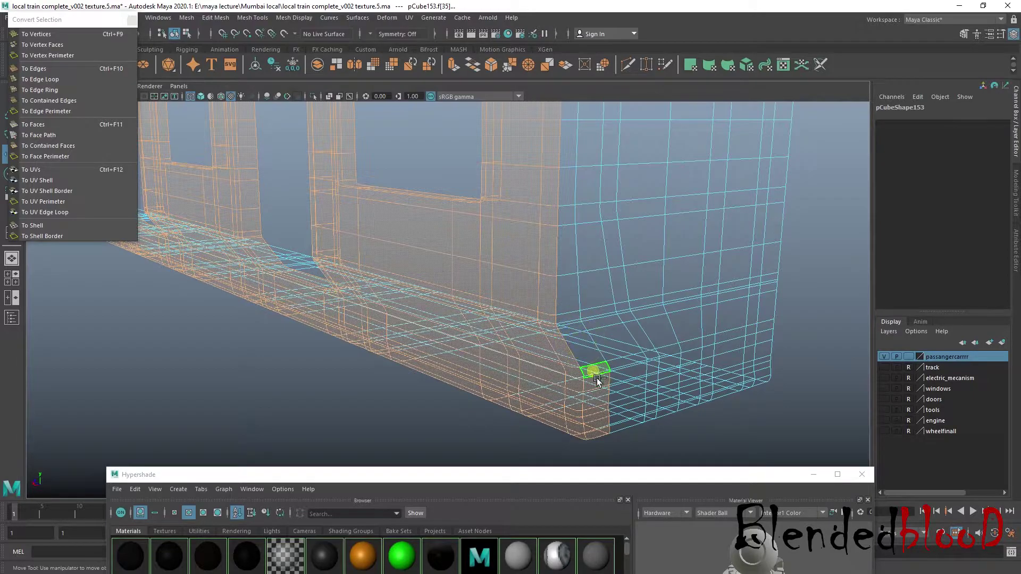
pyautogui.click(600, 415)
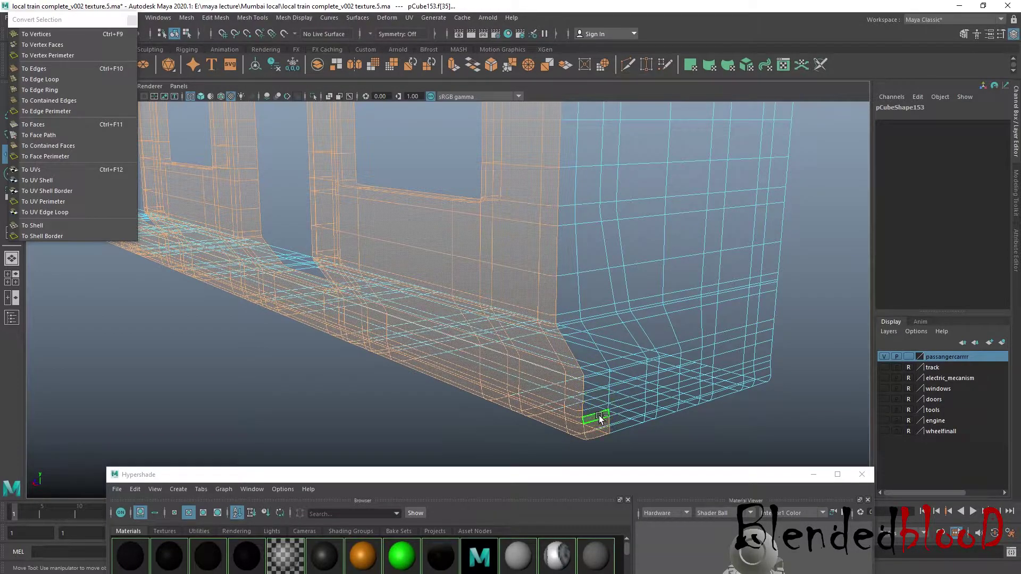
pyautogui.keyDown('ctrl'); pyautogui.click(603, 424); pyautogui.keyUp('ctrl')
pyautogui.keyDown('ctrl'); pyautogui.click(604, 430); pyautogui.keyUp('ctrl')
# Step: Examine the curved roof edge beside the end wall for leftover selected faces
pyautogui.scroll(-3, 602, 300)
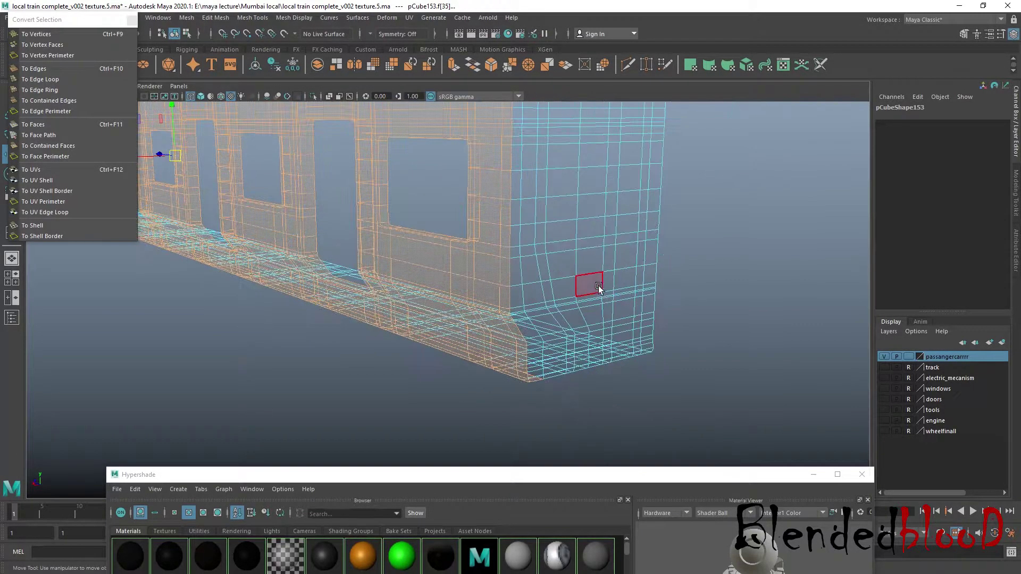
pyautogui.scroll(-4, 585, 289)
pyautogui.keyDown('alt'); pyautogui.moveTo(485, 278); pyautogui.dragTo(597, 234); pyautogui.keyUp('alt')
pyautogui.scroll(-3, 663, 237)
pyautogui.keyDown('alt'); pyautogui.moveTo(662, 238); pyautogui.dragTo(416, 269); pyautogui.keyUp('alt')
pyautogui.scroll(3, 539, 297)
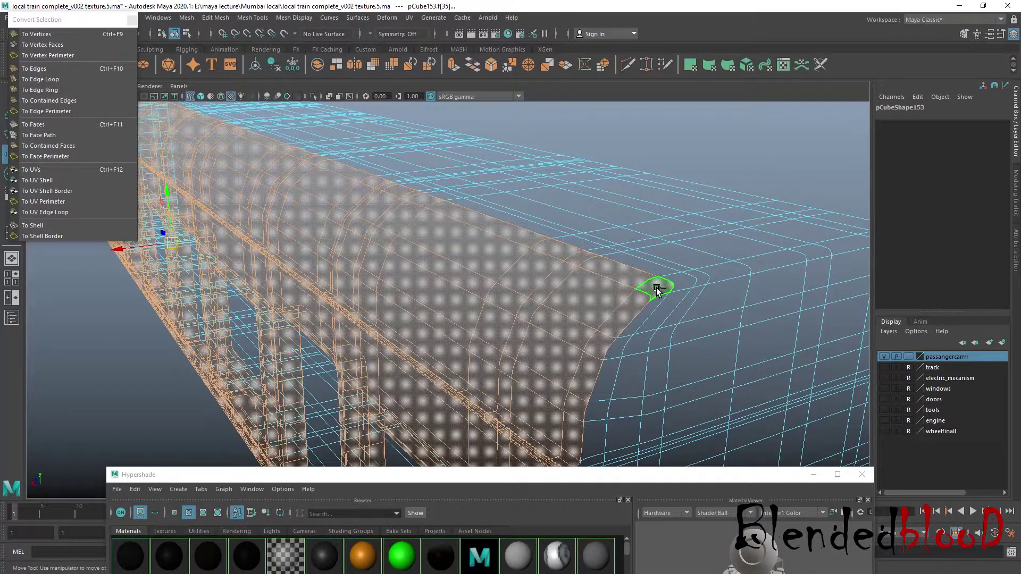
# Step: Deselect the first underside strip faces along the body's bottom edge, starting at the end-wall corner
pyautogui.scroll(-5, 659, 289)
pyautogui.keyDown('alt'); pyautogui.moveTo(481, 324); pyautogui.dragTo(653, 304); pyautogui.keyUp('alt')
pyautogui.scroll(4, 653, 304)
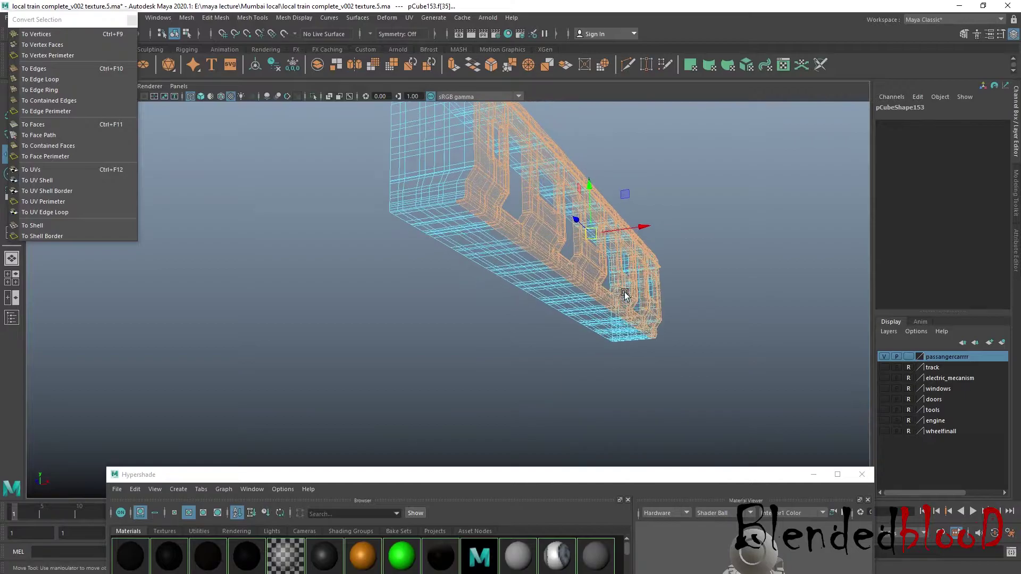
pyautogui.scroll(4, 481, 258)
pyautogui.scroll(2, 483, 258)
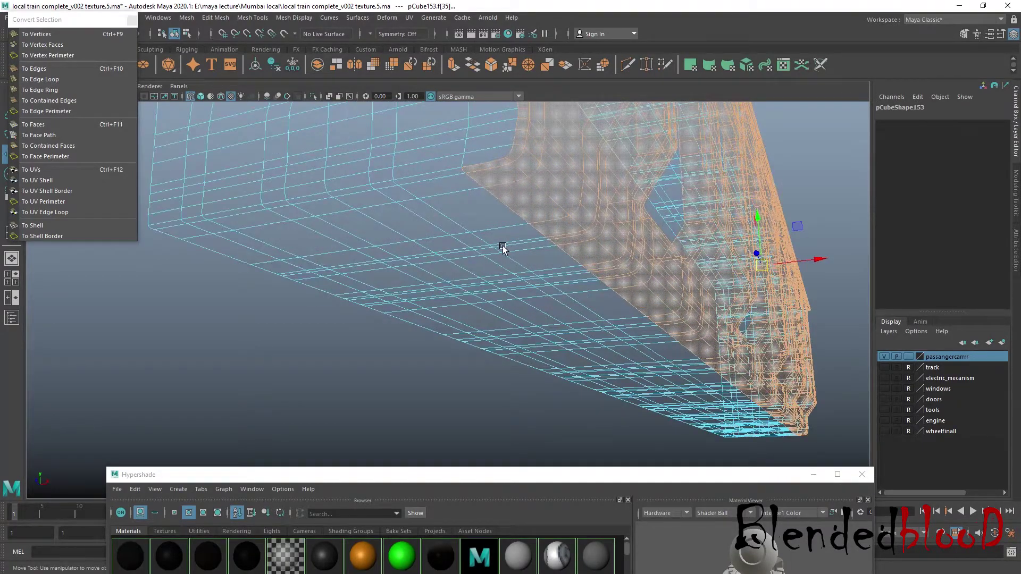
pyautogui.scroll(2, 472, 226)
pyautogui.keyDown('ctrl'); pyautogui.click(473, 213); pyautogui.keyUp('ctrl')
pyautogui.keyDown('ctrl'); pyautogui.click(495, 232); pyautogui.keyUp('ctrl')
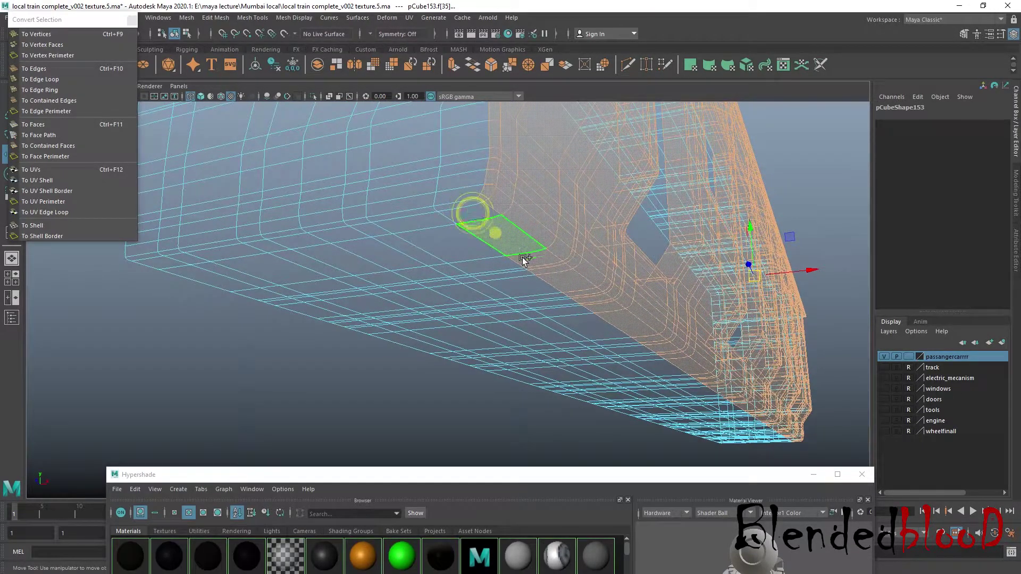
pyautogui.keyDown('ctrl'); pyautogui.click(534, 261); pyautogui.keyUp('ctrl')
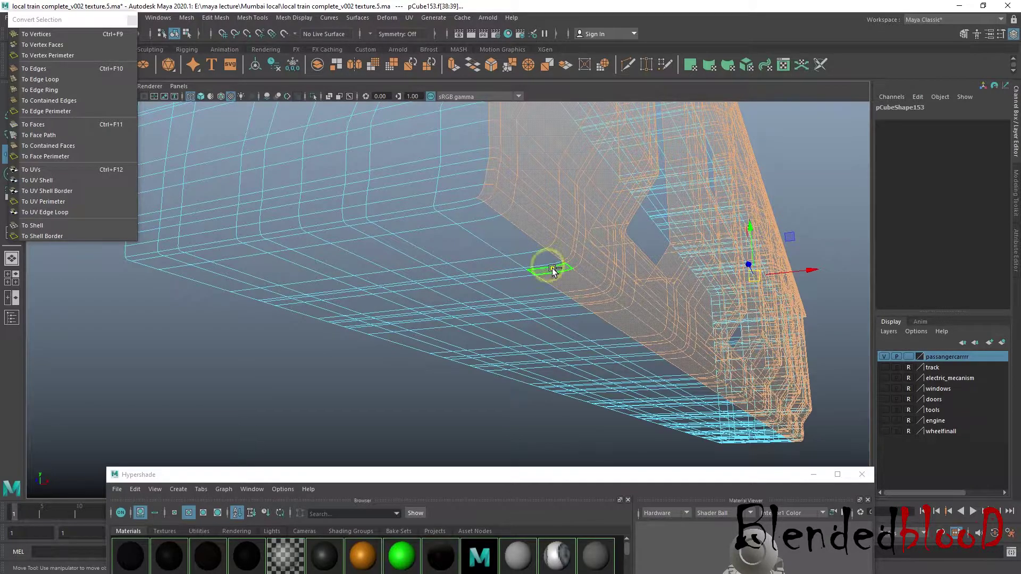
pyautogui.keyDown('shift'); pyautogui.click(597, 300); pyautogui.keyUp('shift')
# Step: Deselect the next underside strip faces along the body's bottom edge, beyond the end-wall corner
pyautogui.keyDown('alt'); pyautogui.moveTo(599, 304); pyautogui.dragTo(494, 261); pyautogui.keyUp('alt')
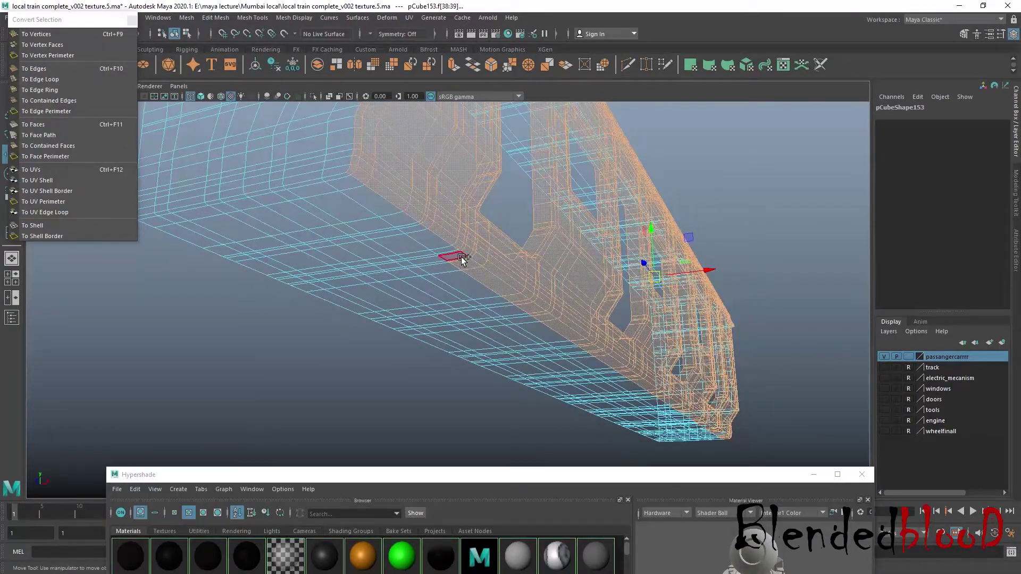
pyautogui.keyDown('ctrl'); pyautogui.click(460, 260); pyautogui.keyUp('ctrl')
pyautogui.keyDown('ctrl'); pyautogui.click(476, 274); pyautogui.keyUp('ctrl')
pyautogui.keyDown('alt'); pyautogui.moveTo(533, 311); pyautogui.dragTo(435, 311); pyautogui.keyUp('alt')
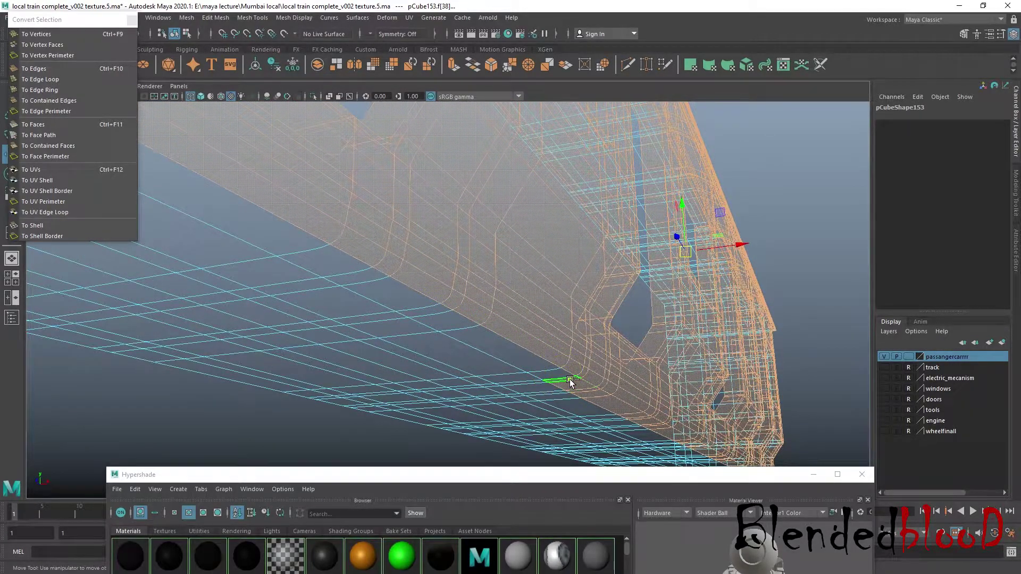
pyautogui.keyDown('ctrl'); pyautogui.click(589, 392); pyautogui.keyUp('ctrl')
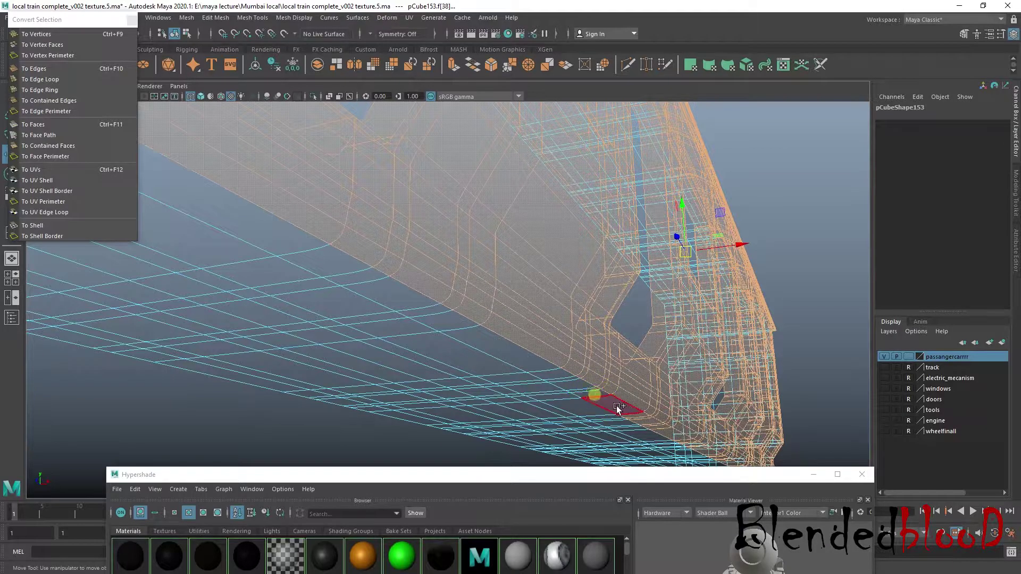
pyautogui.keyDown('alt'); pyautogui.moveTo(620, 406); pyautogui.dragTo(416, 298); pyautogui.keyUp('alt')
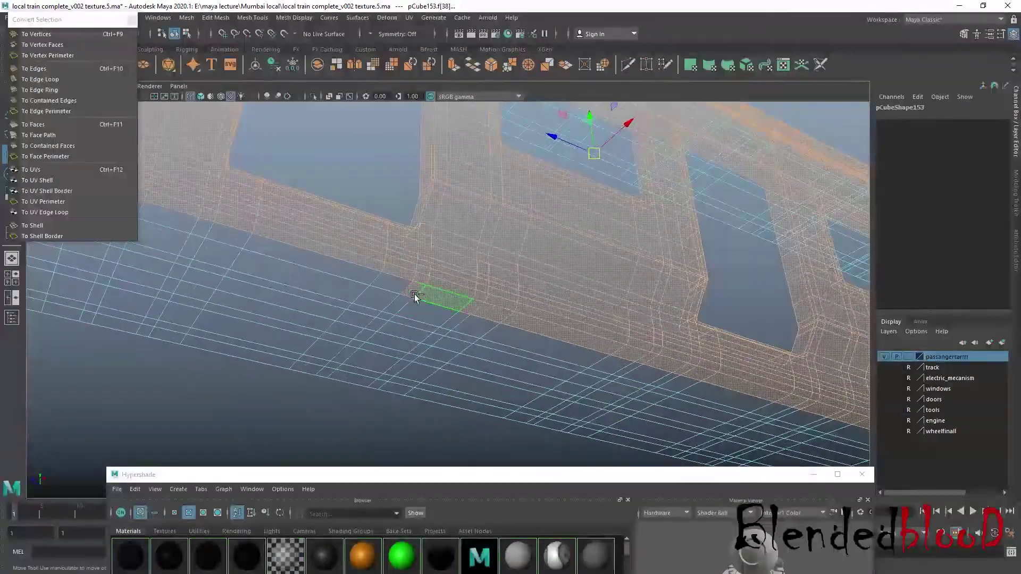
# Step: Deselect the underside strip faces along the bottom edge below the wall section between the first two doorways
pyautogui.click(429, 294)
pyautogui.click(540, 328)
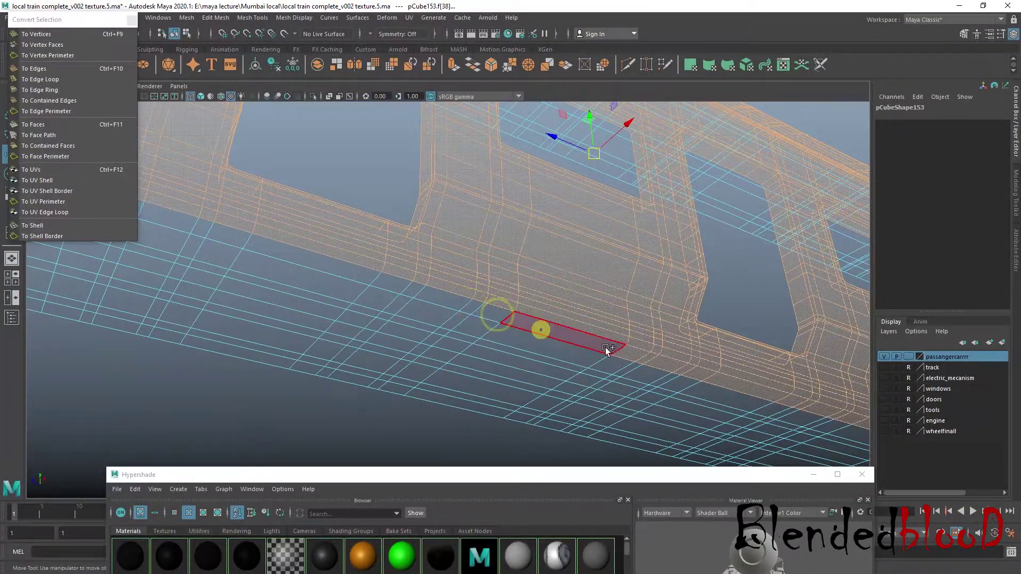
pyautogui.click(665, 361)
pyautogui.click(700, 376)
pyautogui.click(685, 372)
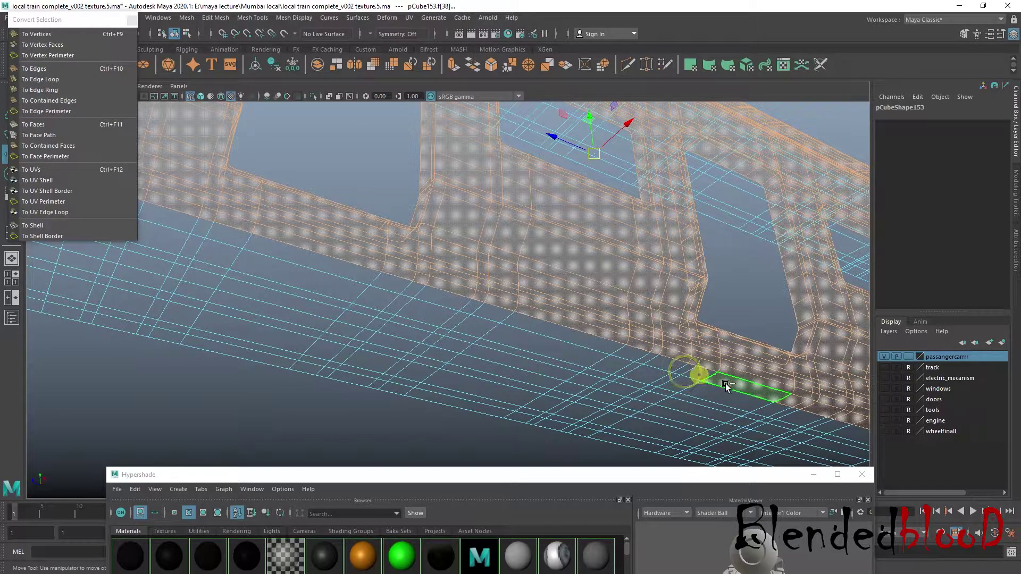
# Step: Continue deselecting the underside strip faces along the bottom edge, as far as the last doorway near the far end
pyautogui.keyDown('alt'); pyautogui.moveTo(644, 360); pyautogui.dragTo(352, 282, button='middle'); pyautogui.keyUp('alt')
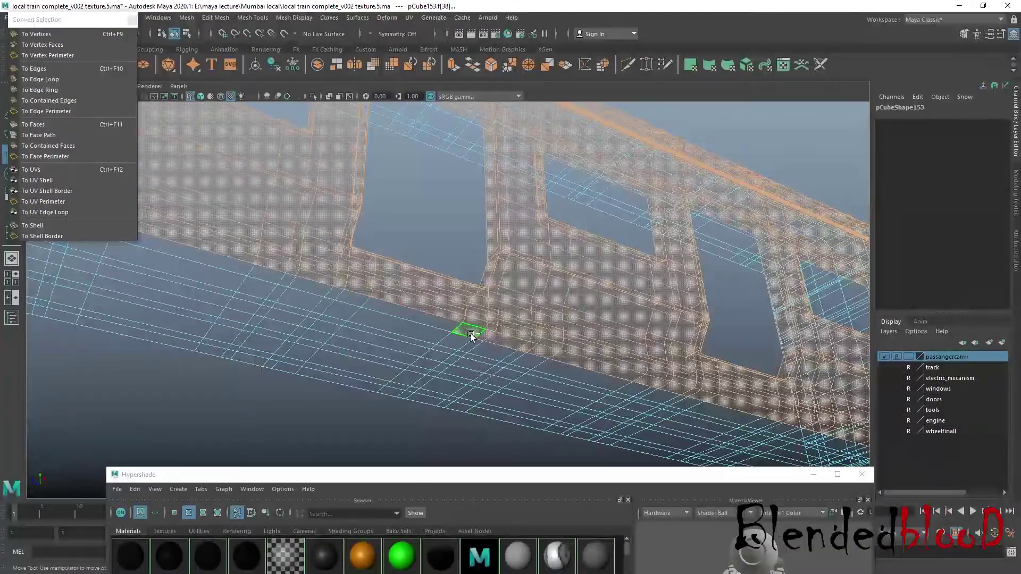
pyautogui.keyDown('ctrl'); pyautogui.click(544, 352); pyautogui.keyUp('ctrl')
pyautogui.keyDown('ctrl'); pyautogui.click(586, 362); pyautogui.keyUp('ctrl')
pyautogui.keyDown('alt'); pyautogui.moveTo(624, 371); pyautogui.dragTo(429, 304, button='middle'); pyautogui.keyUp('alt')
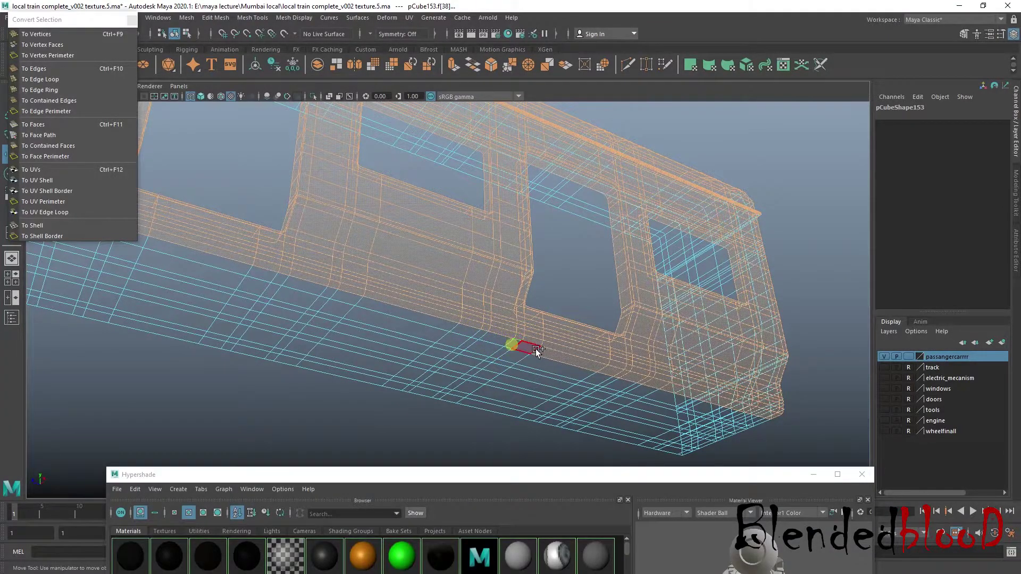
pyautogui.click(621, 374)
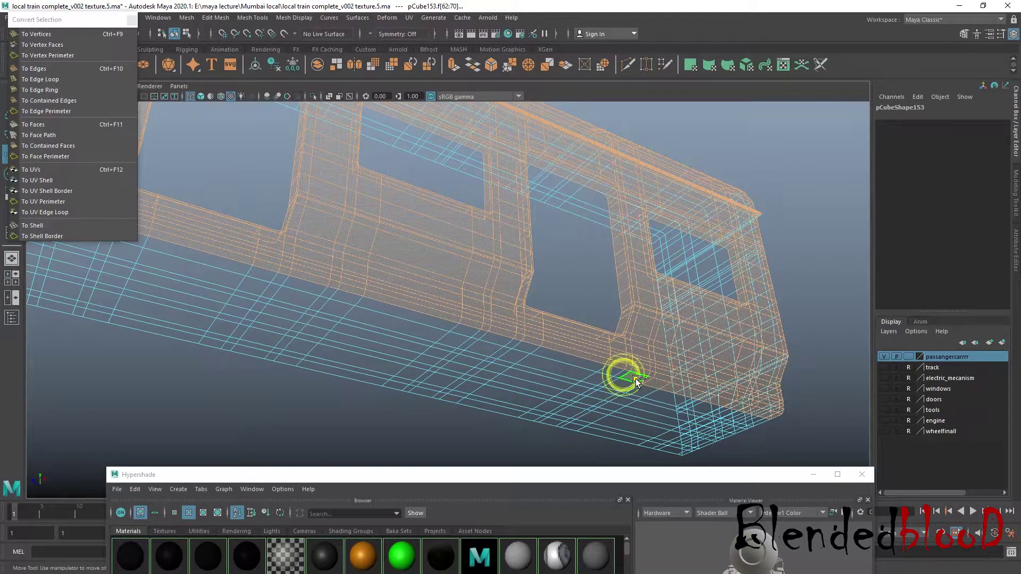
pyautogui.keyDown('alt'); pyautogui.moveTo(648, 380); pyautogui.dragTo(520, 348, button='middle'); pyautogui.keyUp('alt')
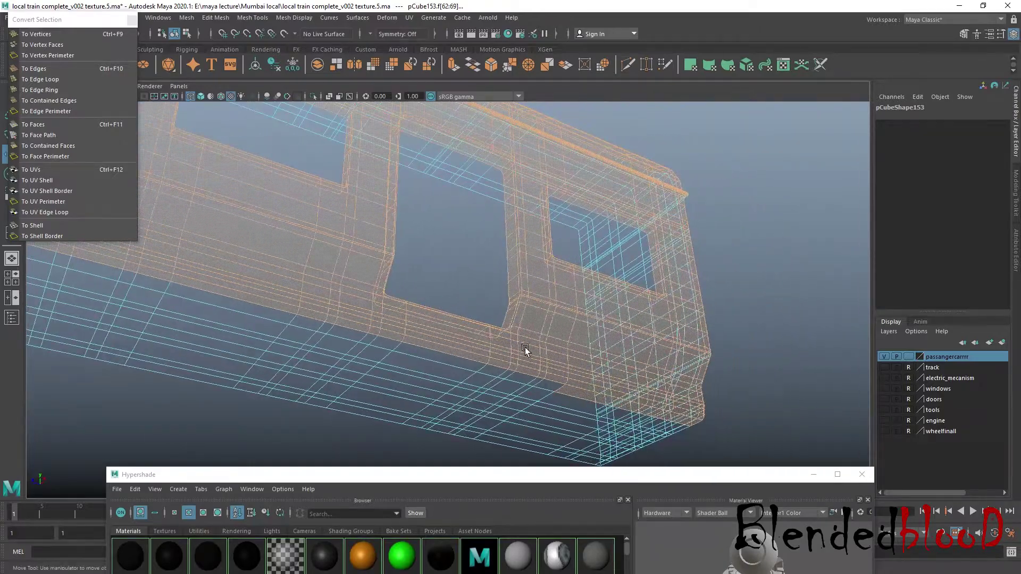
# Step: Deselect the last underside strip faces up to the far end corner, and check the roof edge and overall selection
pyautogui.keyDown('alt'); pyautogui.moveTo(519, 348); pyautogui.dragTo(523, 349); pyautogui.keyUp('alt')
pyautogui.keyDown('alt'); pyautogui.moveTo(523, 349); pyautogui.dragTo(437, 366, button='middle'); pyautogui.keyUp('alt')
pyautogui.click(455, 349)
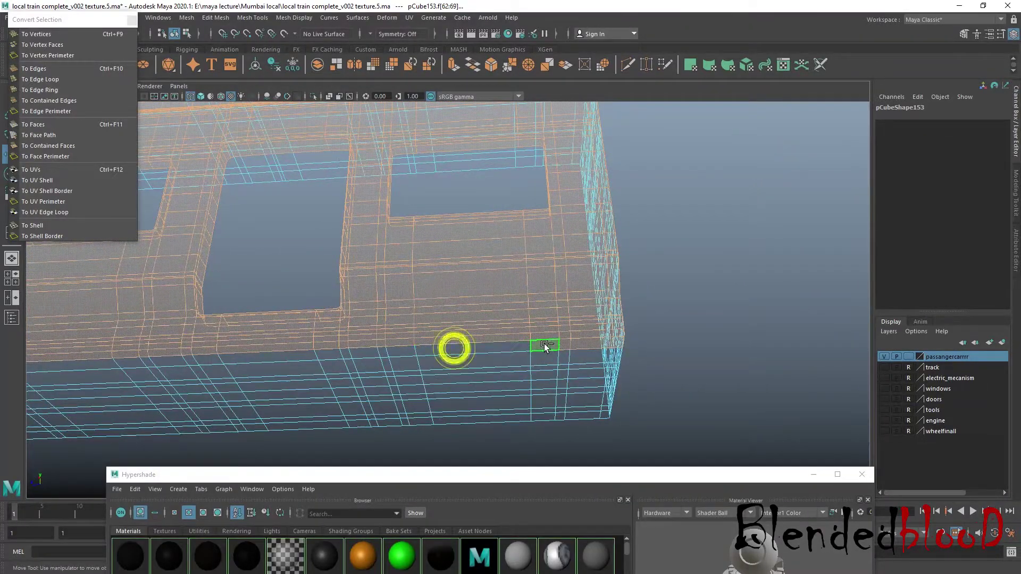
pyautogui.keyDown('alt'); pyautogui.moveTo(565, 346); pyautogui.dragTo(516, 310); pyautogui.keyUp('alt')
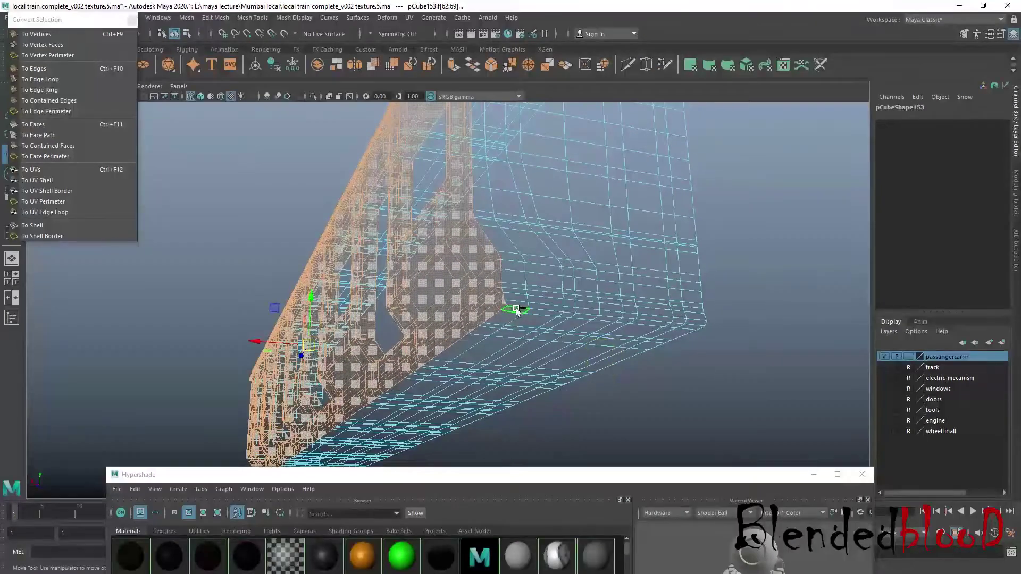
pyautogui.keyDown('alt'); pyautogui.moveTo(521, 354); pyautogui.dragTo(438, 264); pyautogui.keyUp('alt')
pyautogui.keyDown('alt'); pyautogui.moveTo(248, 330); pyautogui.dragTo(436, 319); pyautogui.keyUp('alt')
pyautogui.scroll(3, 428, 322)
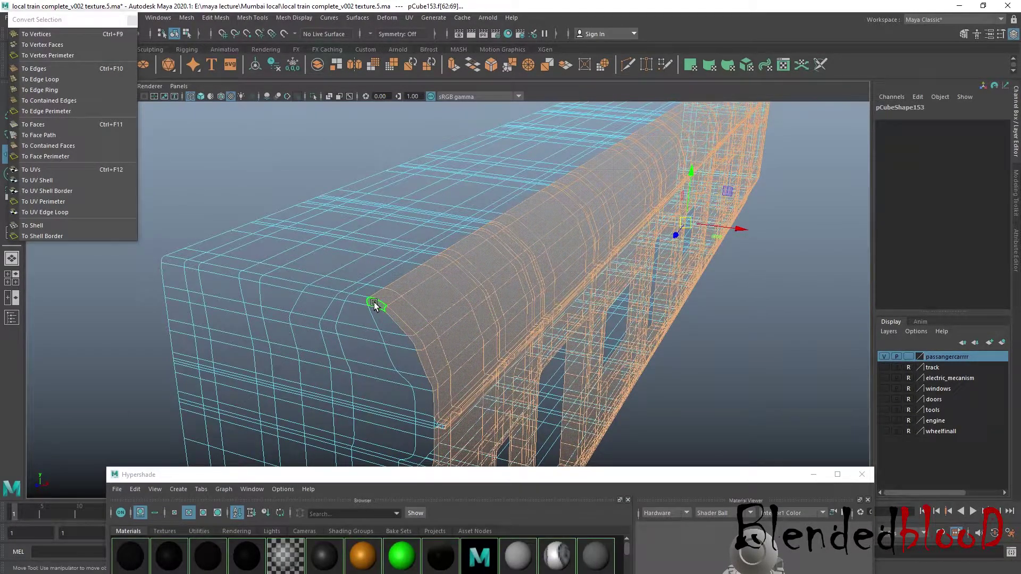
pyautogui.scroll(-4, 376, 307)
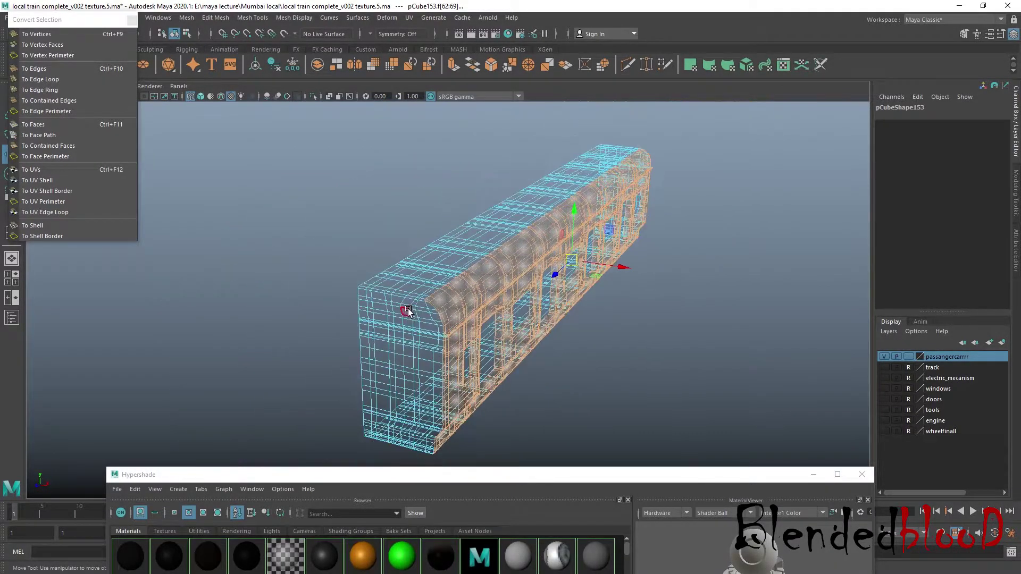
# Step: Return to object mode with textured shading, and briefly show the engine layer to compare its finished car with this body
pyautogui.moveTo(489, 277); pyautogui.dragTo(691, 336, button='right')
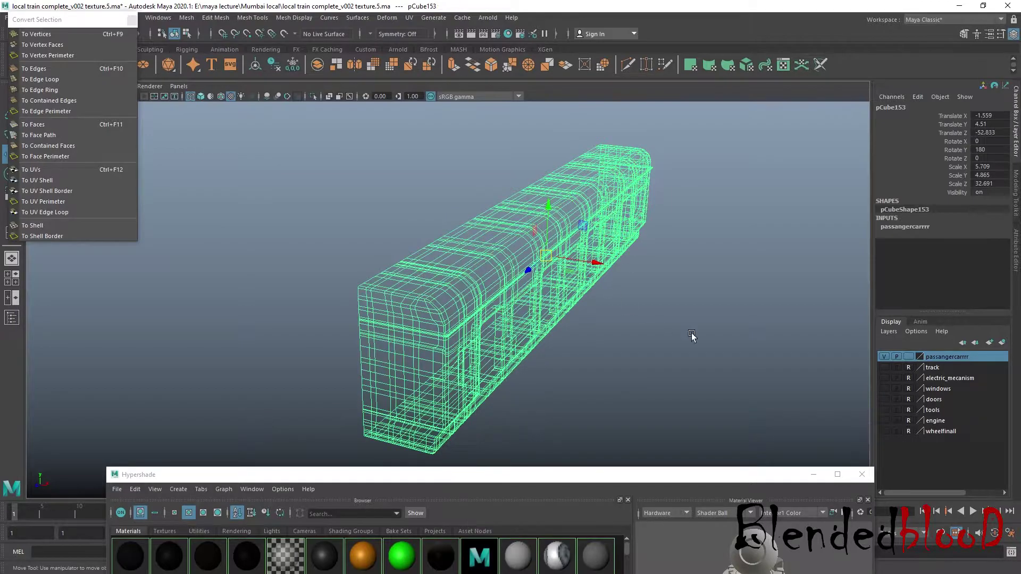
pyautogui.click(884, 420)
pyautogui.scroll(3, 667, 353)
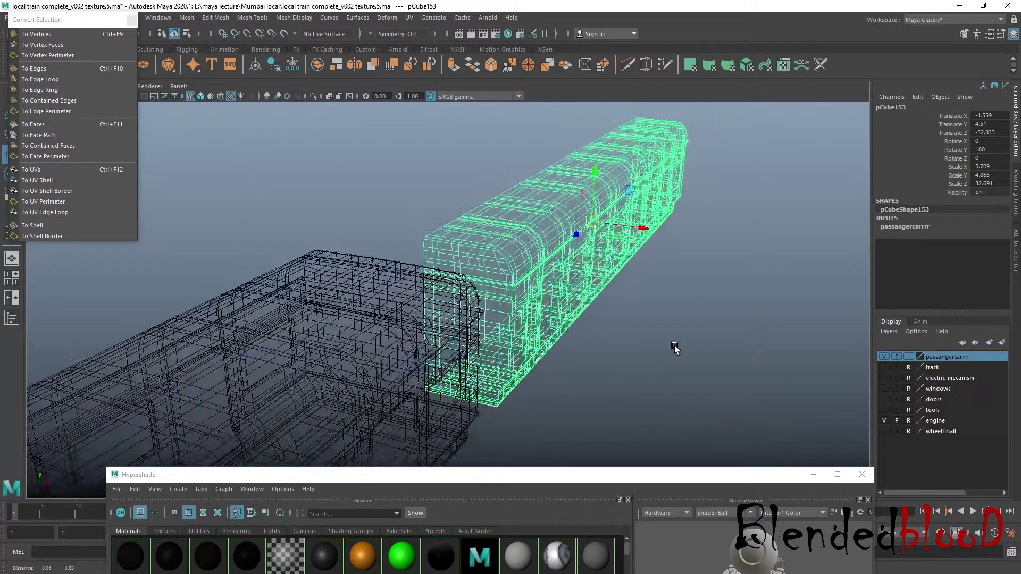
pyautogui.press('6')
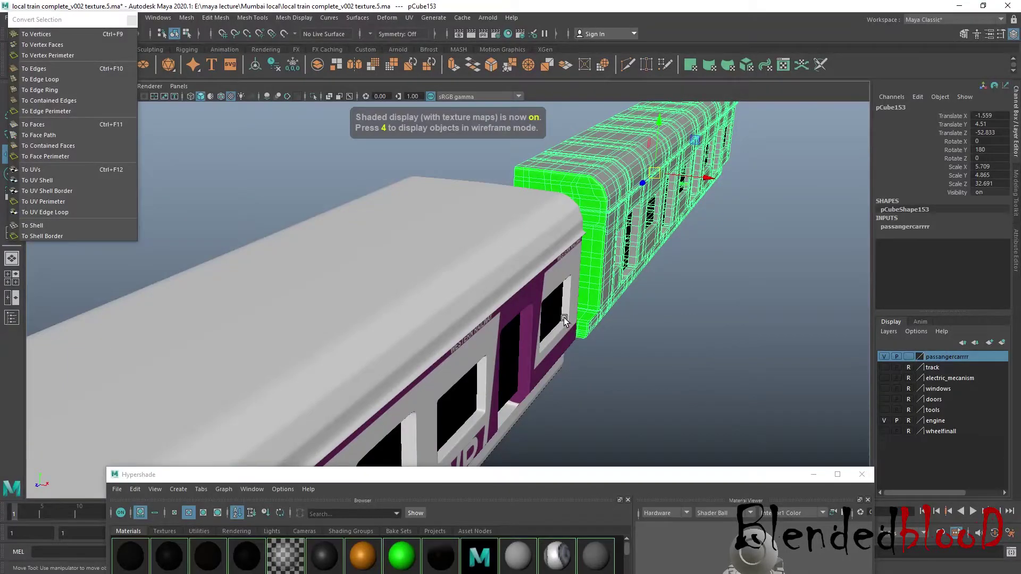
pyautogui.click(883, 421)
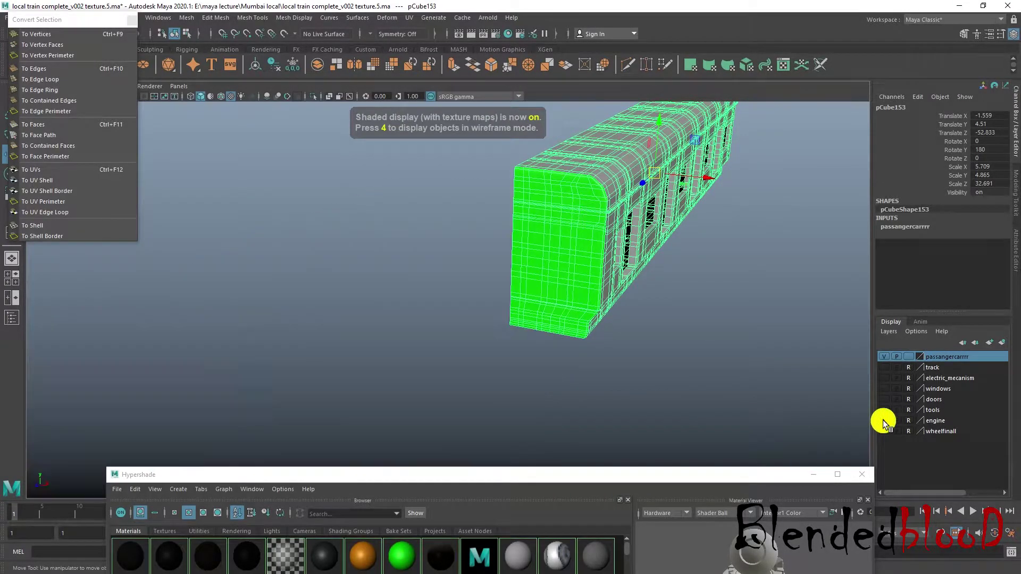
# Step: Restore the body's face selection and examine the selected side and roof faces along the green end wall
pyautogui.moveTo(633, 166); pyautogui.dragTo(633, 196, button='right')
pyautogui.keyDown('alt'); pyautogui.moveTo(634, 196); pyautogui.dragTo(691, 287); pyautogui.keyUp('alt')
pyautogui.scroll(1, 618, 258)
pyautogui.scroll(3, 603, 279)
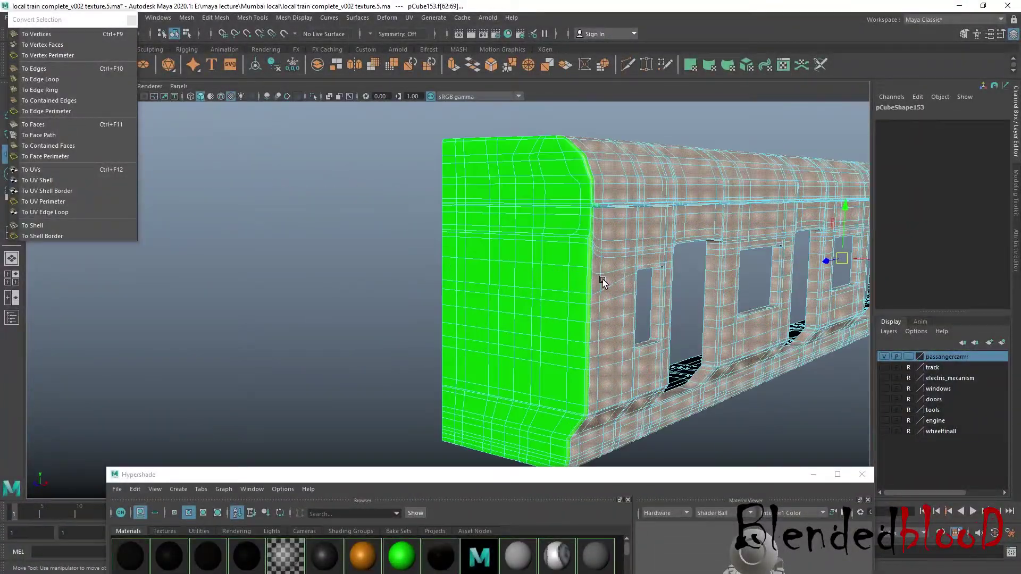
pyautogui.keyDown('alt'); pyautogui.moveTo(599, 228); pyautogui.dragTo(558, 288, button='middle'); pyautogui.keyUp('alt')
pyautogui.scroll(4, 531, 285)
pyautogui.keyDown('alt'); pyautogui.moveTo(611, 273); pyautogui.dragTo(444, 319); pyautogui.keyUp('alt')
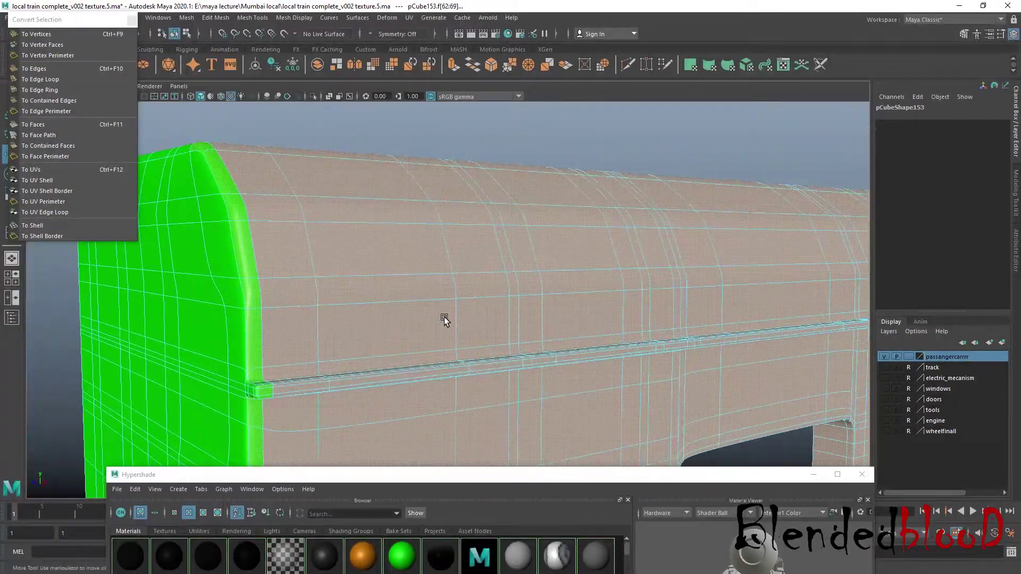
pyautogui.scroll(-5, 444, 318)
pyautogui.keyDown('alt'); pyautogui.moveTo(463, 325); pyautogui.dragTo(459, 223, button='middle'); pyautogui.keyUp('alt')
pyautogui.keyDown('alt'); pyautogui.moveTo(465, 325); pyautogui.dragTo(454, 294); pyautogui.keyUp('alt')
# Step: Assign a new Blinn material to the selected side and roof faces
pyautogui.rightClick(430, 206)
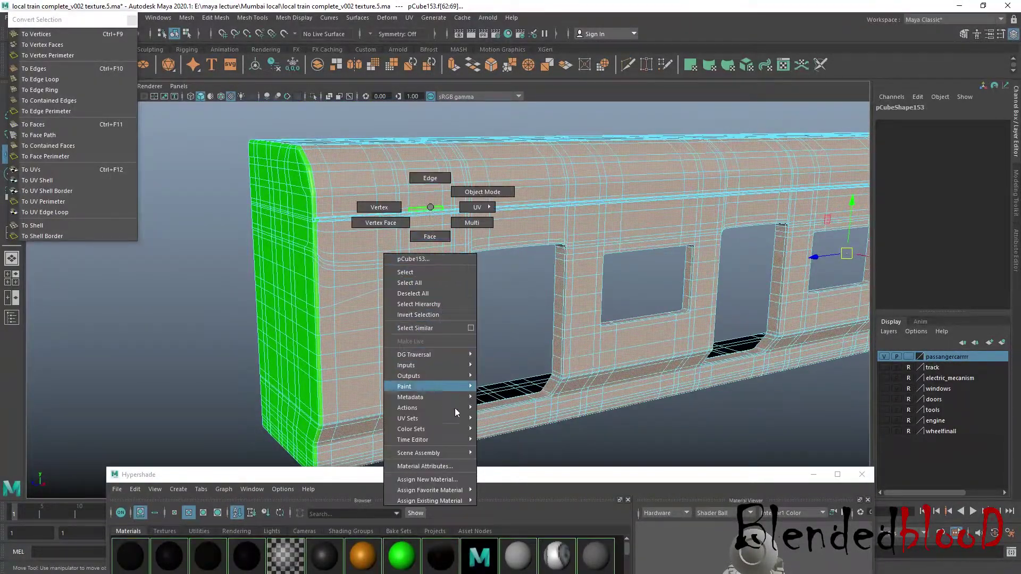
pyautogui.click(451, 481)
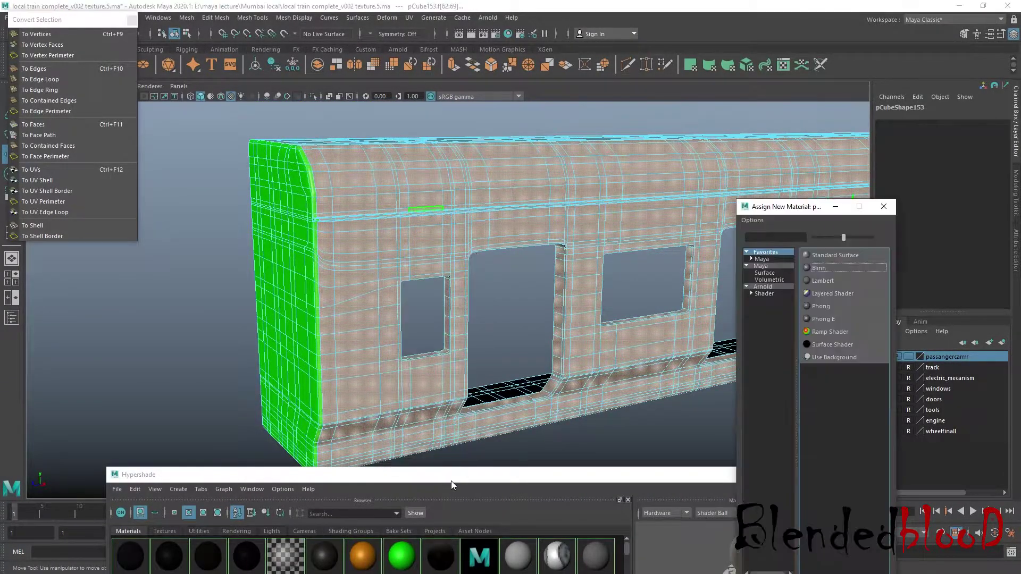
pyautogui.click(825, 270)
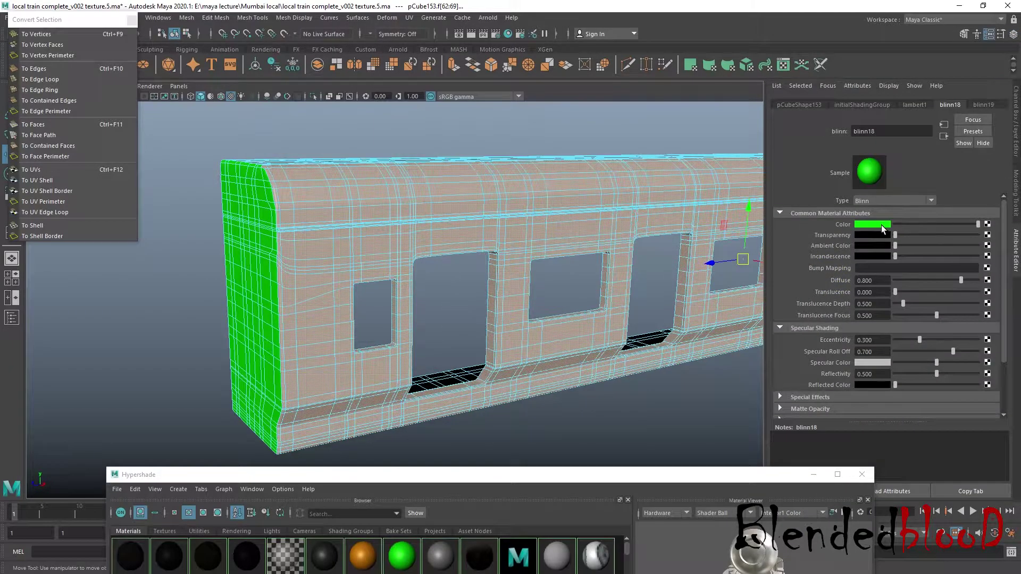
pyautogui.click(883, 228)
pyautogui.click(902, 199)
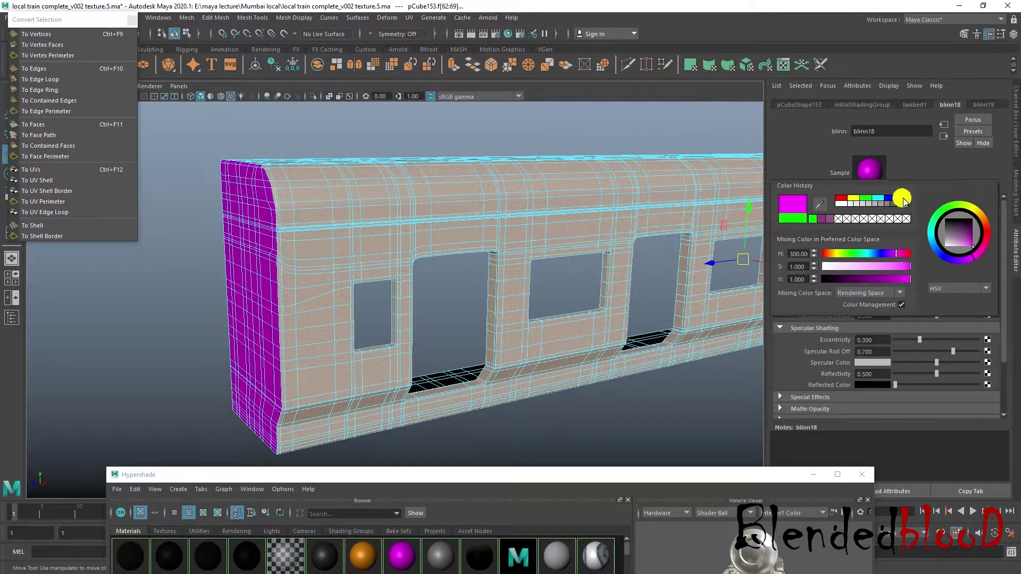
pyautogui.hotkey('ctrl', 'z')
# Step: Open the blinn19 material from the Hypershade and set its color to magenta
pyautogui.keyDown('alt'); pyautogui.moveTo(640, 300); pyautogui.dragTo(547, 265, button='right'); pyautogui.keyUp('alt')
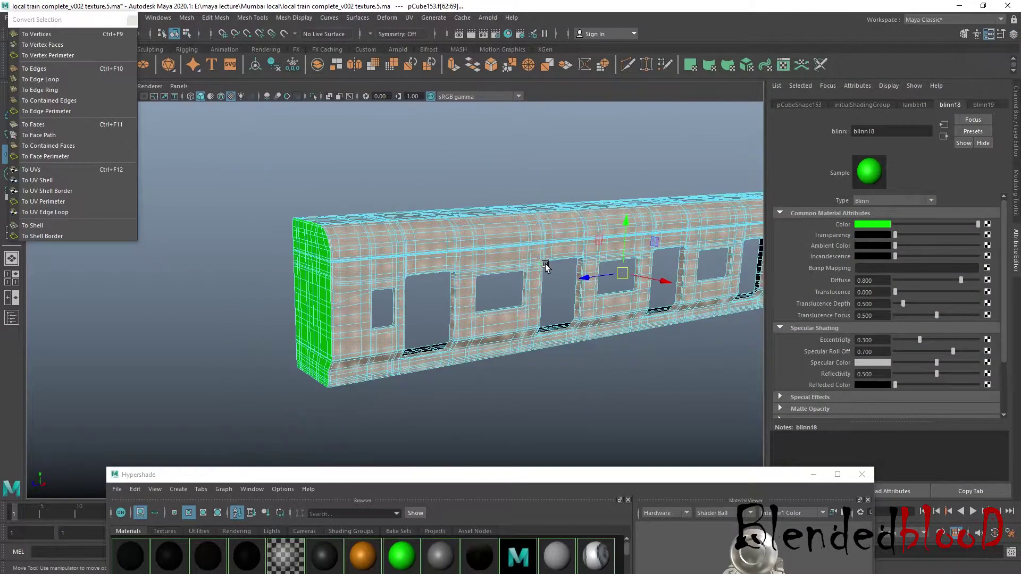
pyautogui.keyDown('alt'); pyautogui.moveTo(640, 299); pyautogui.dragTo(515, 253, button='right'); pyautogui.keyUp('alt')
pyautogui.moveTo(515, 253)
pyautogui.keyDown('alt'); pyautogui.mouseDown()
pyautogui.moveTo(483, 285)
pyautogui.moveTo(514, 202)
pyautogui.moveTo(520, 241)
pyautogui.mouseUp(); pyautogui.keyUp('alt')
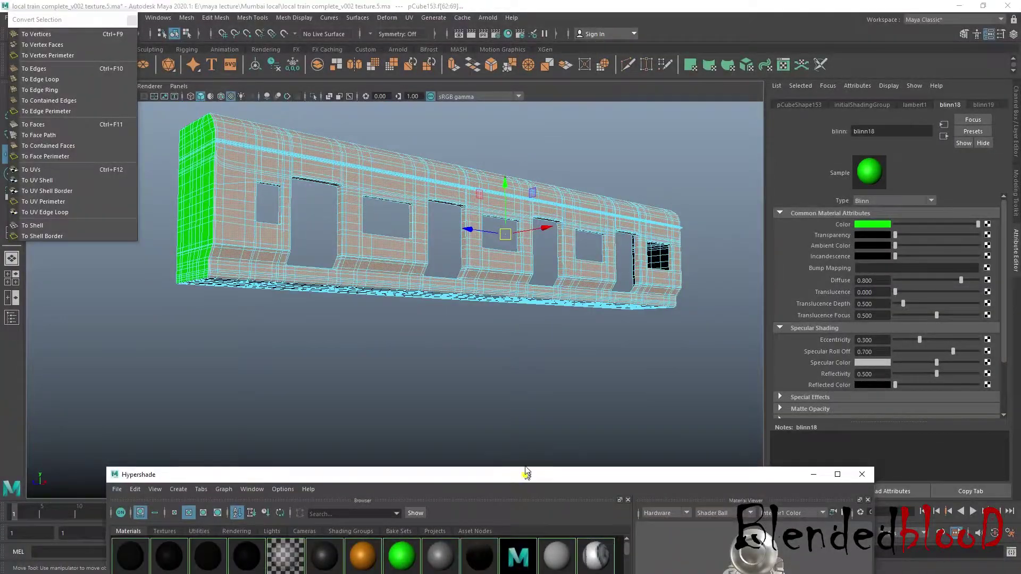
pyautogui.moveTo(523, 473); pyautogui.dragTo(518, 358)
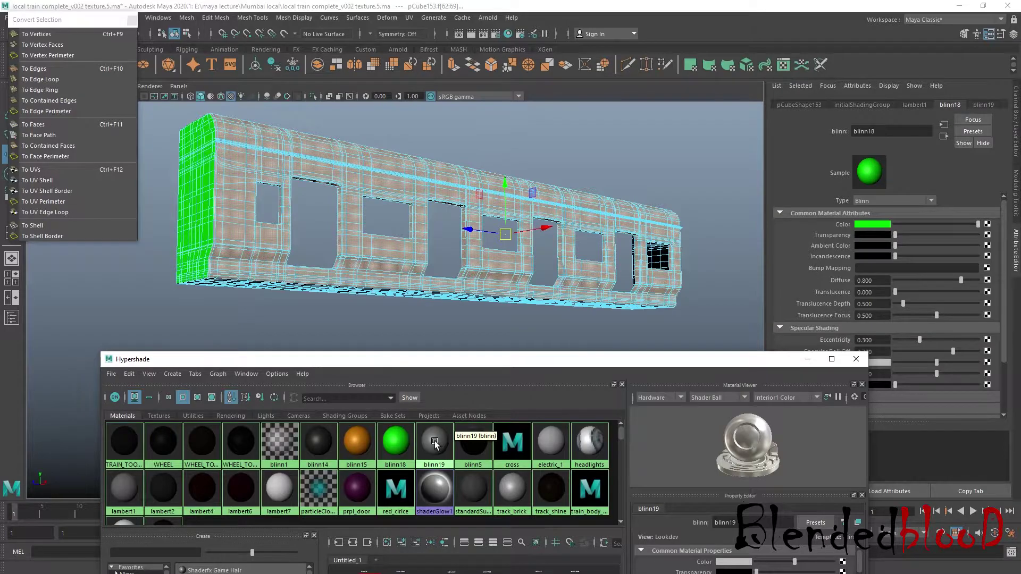
pyautogui.click(434, 443)
pyautogui.moveTo(938, 224); pyautogui.dragTo(942, 223)
pyautogui.click(885, 226)
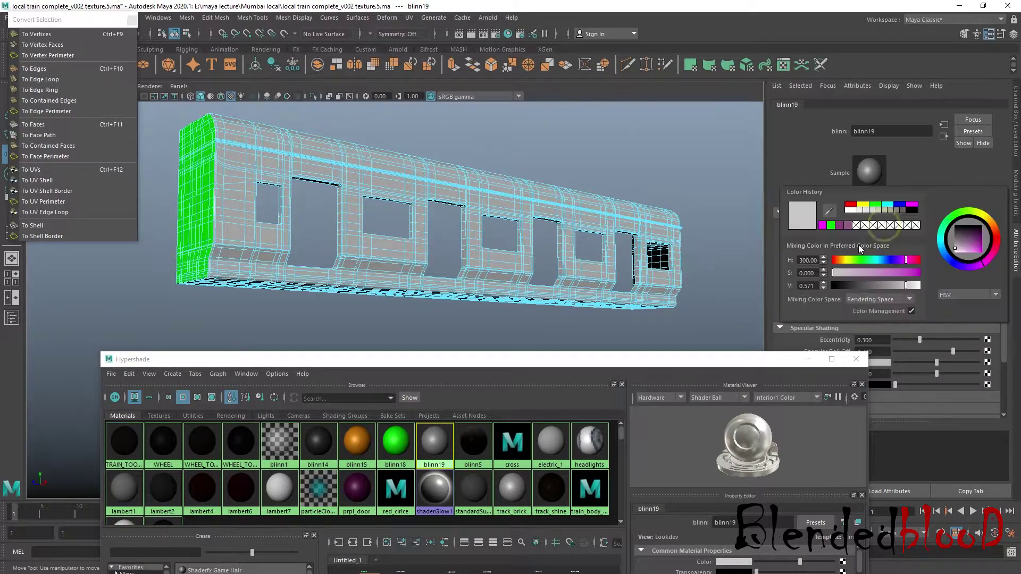
pyautogui.click(915, 205)
# Step: Return the body to object mode, deselect it and examine its magenta side and underside
pyautogui.rightClick(606, 212)
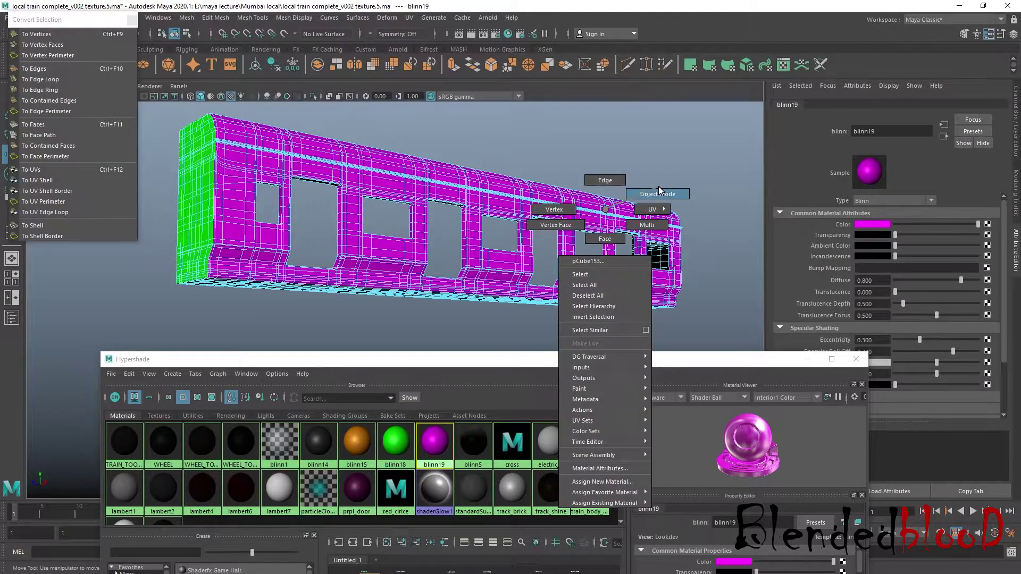
pyautogui.click(665, 180)
pyautogui.keyDown('alt'); pyautogui.moveTo(665, 180); pyautogui.dragTo(615, 229); pyautogui.keyUp('alt')
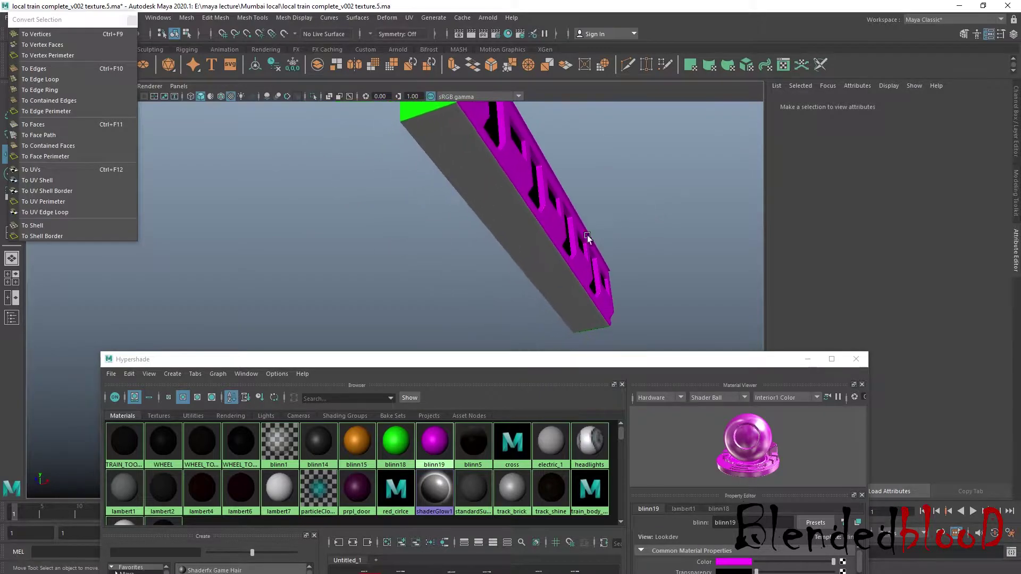
pyautogui.keyDown('alt'); pyautogui.moveTo(504, 219); pyautogui.dragTo(553, 271); pyautogui.keyUp('alt')
pyautogui.keyDown('alt'); pyautogui.moveTo(465, 194); pyautogui.dragTo(508, 212); pyautogui.keyUp('alt')
# Step: Put the body in face selection mode and frame the lower edge of its end in the front view
pyautogui.click(515, 213)
pyautogui.keyDown('alt'); pyautogui.moveTo(514, 213); pyautogui.dragTo(470, 205, button='middle'); pyautogui.keyUp('alt')
pyautogui.moveTo(468, 206); pyautogui.dragTo(467, 234, button='right')
pyautogui.keyDown('alt'); pyautogui.moveTo(426, 223); pyautogui.dragTo(511, 277); pyautogui.keyUp('alt')
pyautogui.hotkey('shift', 'a')
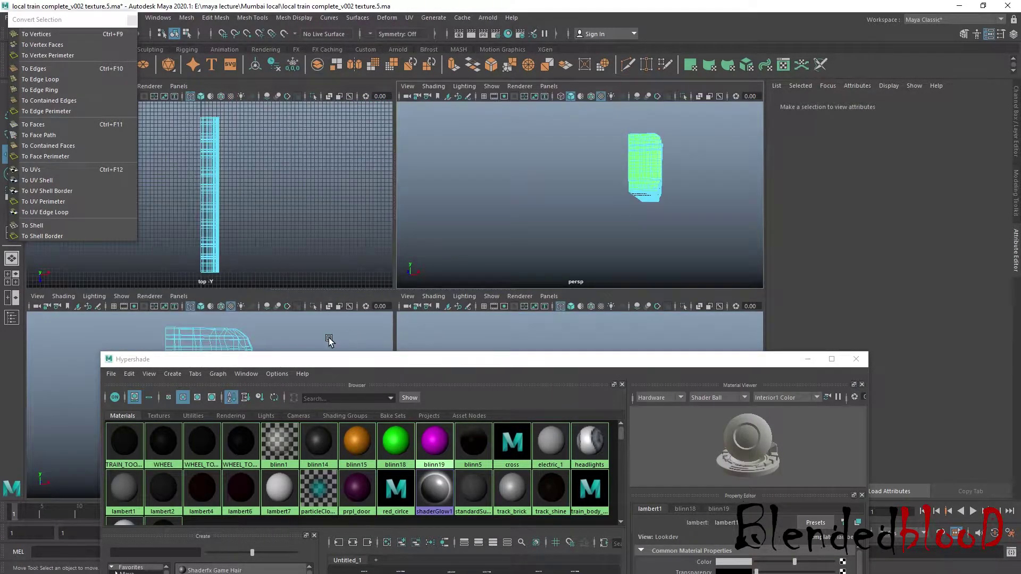
pyautogui.press('space')
pyautogui.keyDown('alt'); pyautogui.moveTo(433, 326); pyautogui.dragTo(473, 168, button='middle'); pyautogui.keyUp('alt')
pyautogui.keyDown('alt'); pyautogui.moveTo(452, 263); pyautogui.dragTo(501, 294, button='right'); pyautogui.keyUp('alt')
pyautogui.scroll(7, 498, 291)
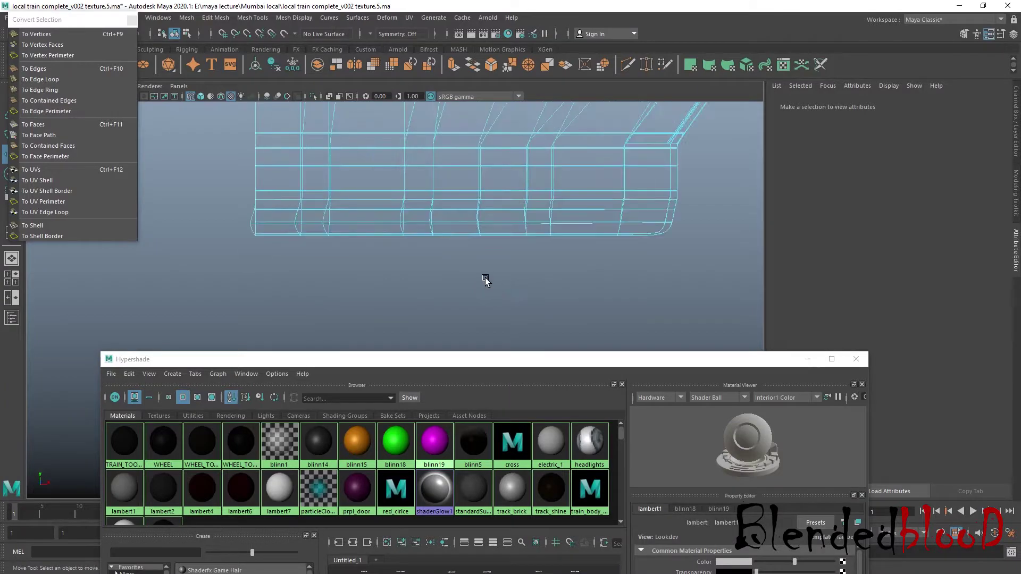
pyautogui.scroll(2, 274, 254)
# Step: Select the body's underside faces with a marquee along its bottom edge in the front view
pyautogui.moveTo(207, 204); pyautogui.dragTo(154, 196, button='right')
pyautogui.moveTo(194, 190); pyautogui.dragTo(226, 226)
pyautogui.press('1')
pyautogui.moveTo(234, 203); pyautogui.dragTo(228, 233, button='right')
pyautogui.press('3')
pyautogui.scroll(-4, 236, 239)
pyautogui.scroll(2, 521, 280)
pyautogui.moveTo(681, 274); pyautogui.dragTo(187, 241)
# Step: Check the underside selection along both lower edges of the body and adjust it at the edge faces below the magenta side
pyautogui.press('space')
pyautogui.press('space')
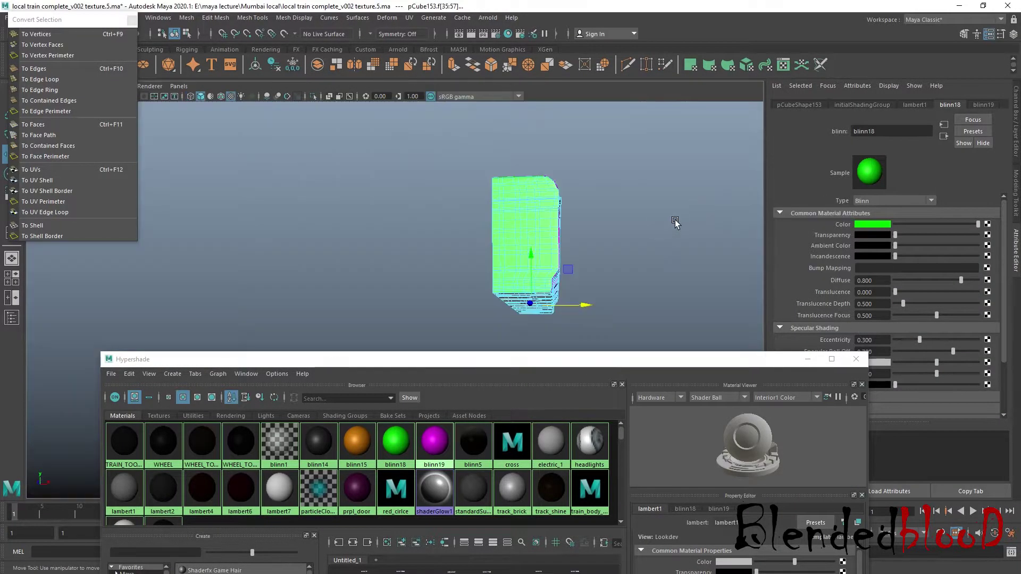
pyautogui.scroll(4, 645, 249)
pyautogui.keyDown('alt'); pyautogui.moveTo(645, 249); pyautogui.dragTo(598, 234); pyautogui.keyUp('alt')
pyautogui.scroll(4, 530, 243)
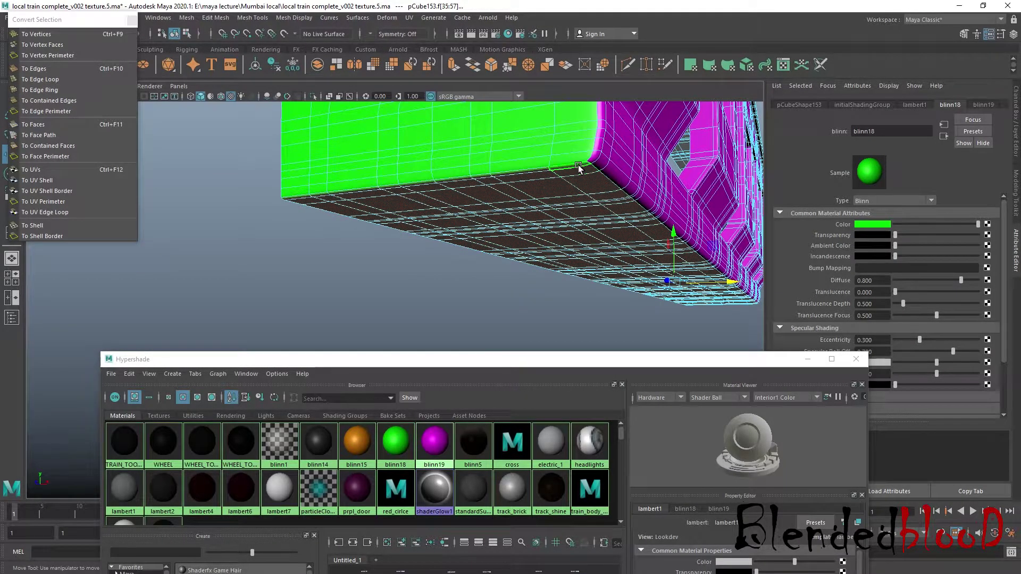
pyautogui.keyDown('alt'); pyautogui.moveTo(577, 168); pyautogui.dragTo(506, 268); pyautogui.keyUp('alt')
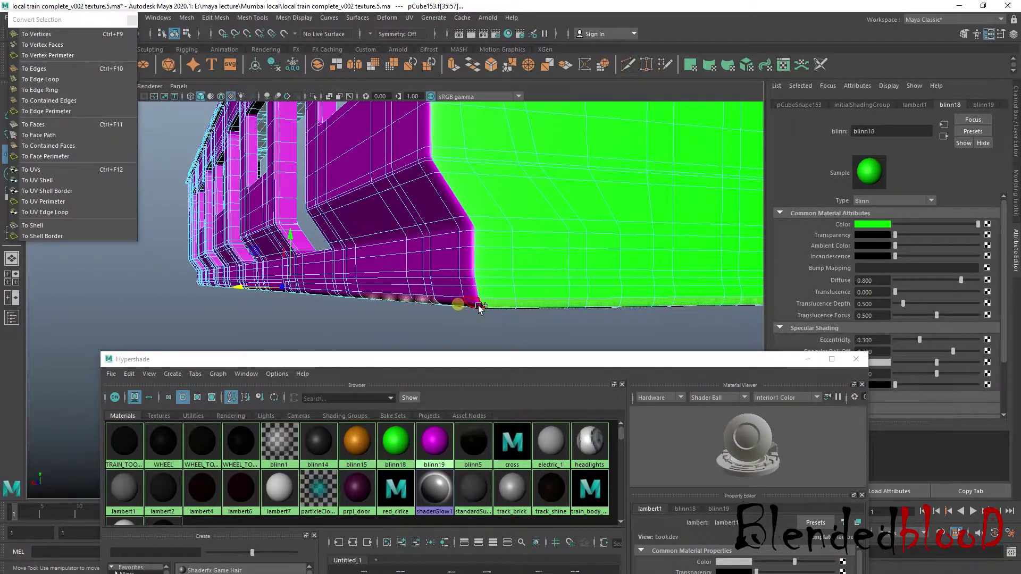
pyautogui.keyDown('alt'); pyautogui.moveTo(462, 306); pyautogui.dragTo(505, 302, button='right'); pyautogui.keyUp('alt')
pyautogui.keyDown('alt'); pyautogui.moveTo(505, 302); pyautogui.dragTo(473, 321, button='middle'); pyautogui.keyUp('alt')
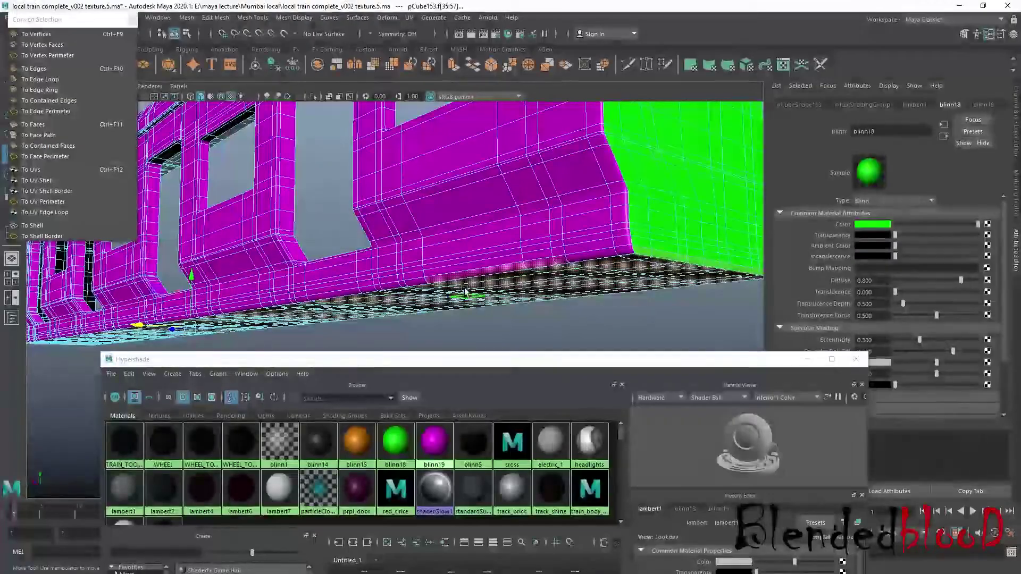
pyautogui.keyDown('shift'); pyautogui.click(451, 277); pyautogui.keyUp('shift')
pyautogui.keyDown('shift'); pyautogui.click(562, 259); pyautogui.keyUp('shift')
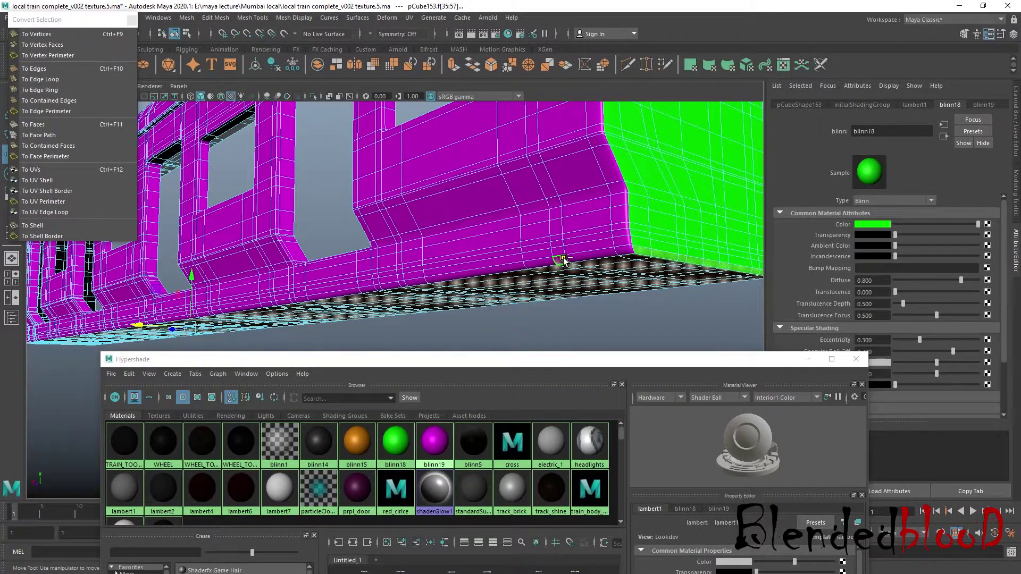
# Step: Assign a new Blinn material to the selected underside faces and set its color to blue
pyautogui.keyDown('alt'); pyautogui.moveTo(596, 272); pyautogui.dragTo(543, 296, button='right'); pyautogui.keyUp('alt')
pyautogui.keyDown('alt'); pyautogui.moveTo(543, 294); pyautogui.dragTo(551, 286); pyautogui.keyUp('alt')
pyautogui.moveTo(456, 274)
pyautogui.keyDown('alt'); pyautogui.mouseDown()
pyautogui.moveTo(436, 269)
pyautogui.moveTo(452, 272)
pyautogui.mouseUp(); pyautogui.keyUp('alt')
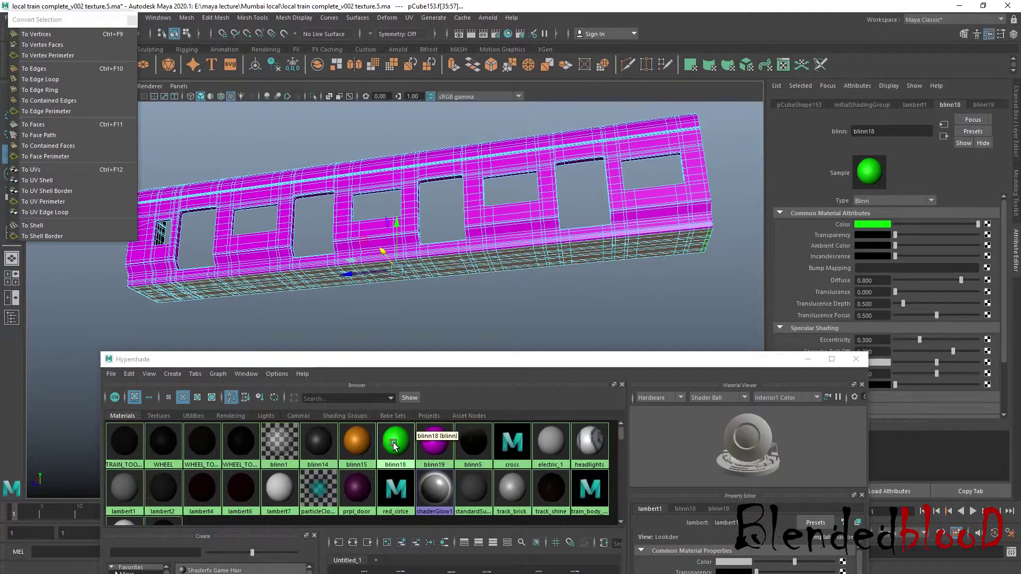
pyautogui.moveTo(539, 253); pyautogui.dragTo(542, 525, button='right')
pyautogui.click(852, 272)
pyautogui.click(473, 444)
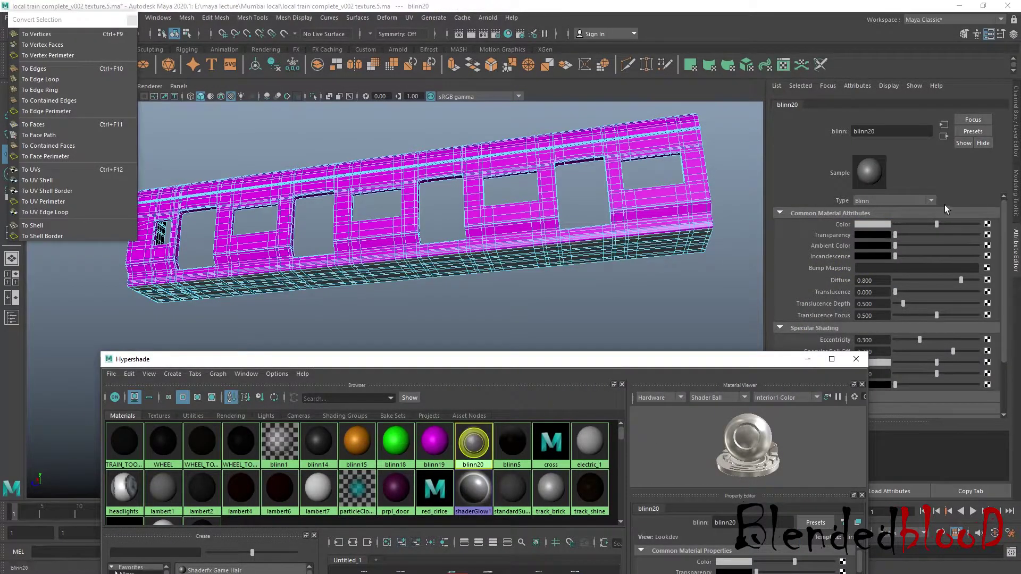
pyautogui.click(877, 225)
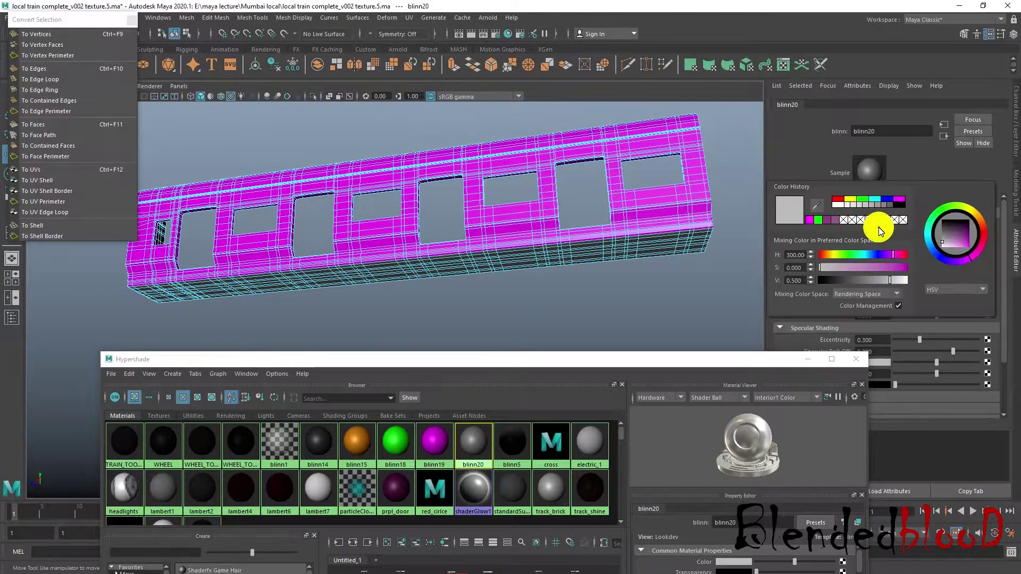
pyautogui.click(885, 200)
# Step: Return the body to object mode, deselect it and examine its blue underside together with the green end and magenta side
pyautogui.moveTo(732, 228); pyautogui.dragTo(736, 267, button='right')
pyautogui.click(735, 268)
pyautogui.keyDown('alt'); pyautogui.moveTo(543, 282); pyautogui.dragTo(617, 266); pyautogui.keyUp('alt')
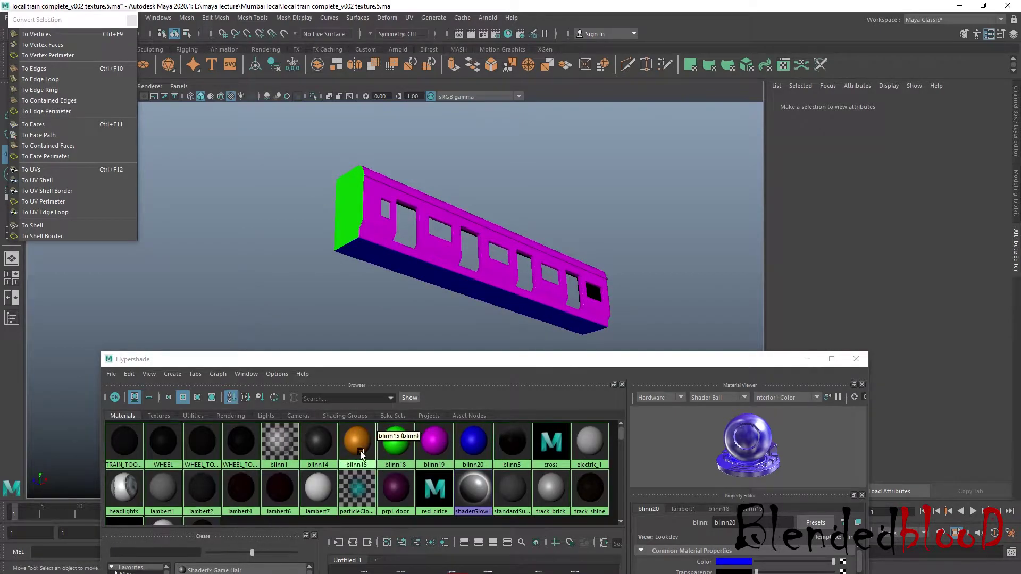
pyautogui.keyDown('alt'); pyautogui.moveTo(482, 304); pyautogui.dragTo(514, 225); pyautogui.keyUp('alt')
# Step: Put the body in face selection mode and inspect its roof, end and side faces
pyautogui.click(514, 225)
pyautogui.moveTo(534, 215); pyautogui.dragTo(532, 248, button='right')
pyautogui.scroll(3, 519, 253)
pyautogui.scroll(3, 526, 260)
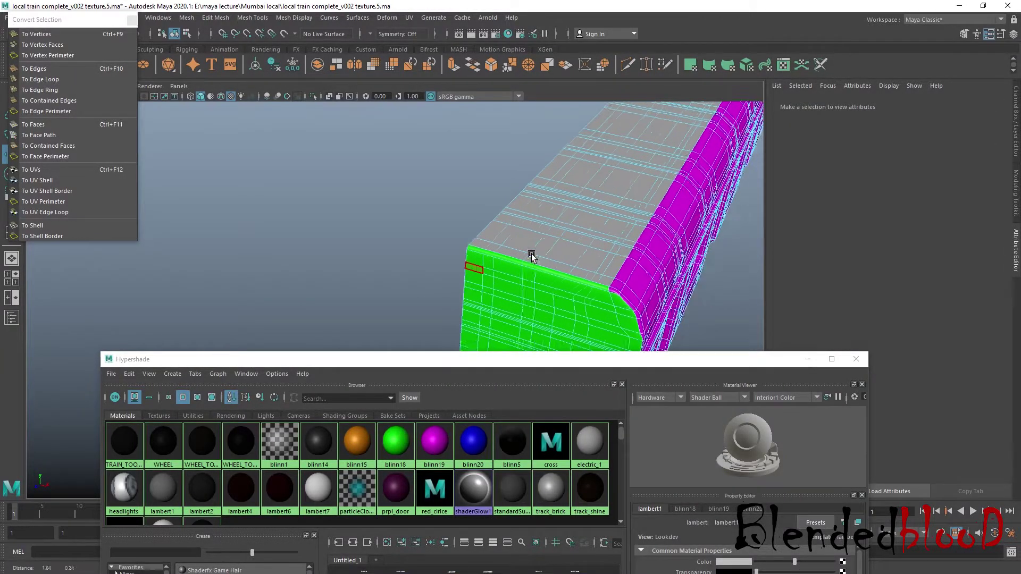
pyautogui.scroll(-5, 559, 260)
pyautogui.keyDown('alt'); pyautogui.moveTo(564, 260); pyautogui.dragTo(589, 213); pyautogui.keyUp('alt')
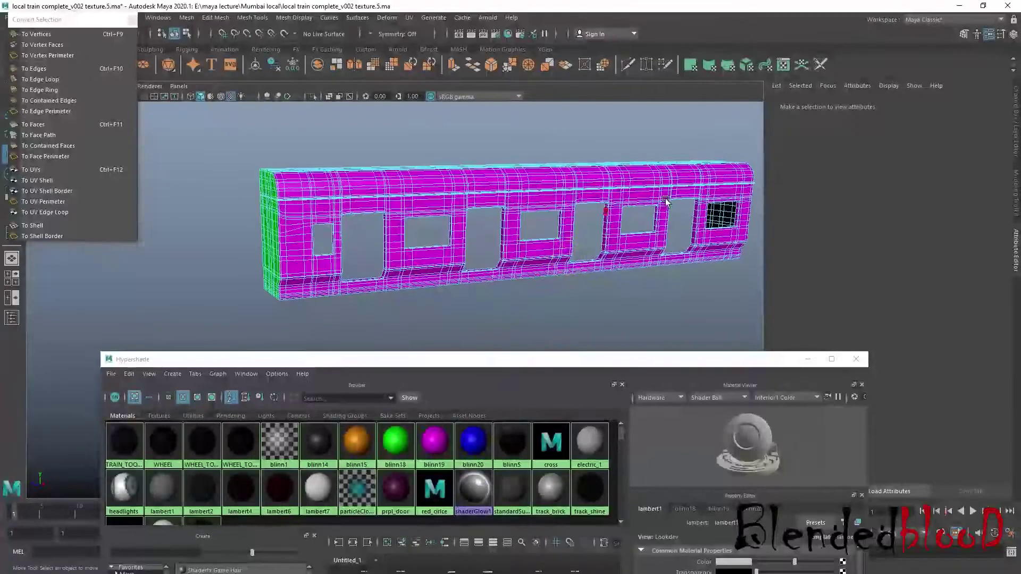
# Step: Show the Channel Box / Layer Editor and close the floating Convert Selection menu, moving the Hypershade clear of the car body
pyautogui.click(1012, 133)
pyautogui.scroll(-5, 740, 260)
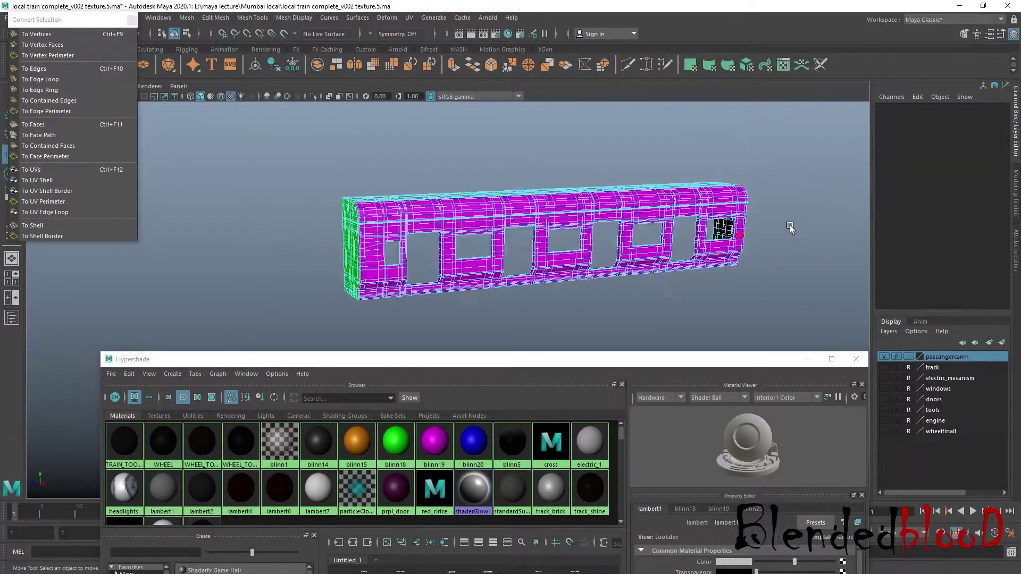
pyautogui.moveTo(795, 367); pyautogui.dragTo(816, 403)
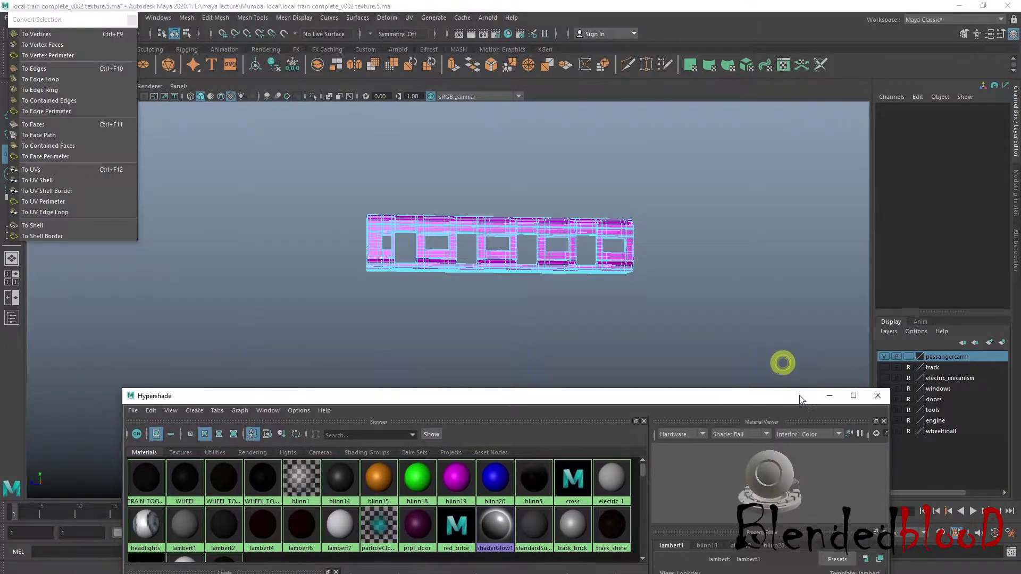
pyautogui.keyDown('alt'); pyautogui.moveTo(645, 285); pyautogui.dragTo(613, 285); pyautogui.keyUp('alt')
pyautogui.moveTo(85, 22); pyautogui.dragTo(86, 71)
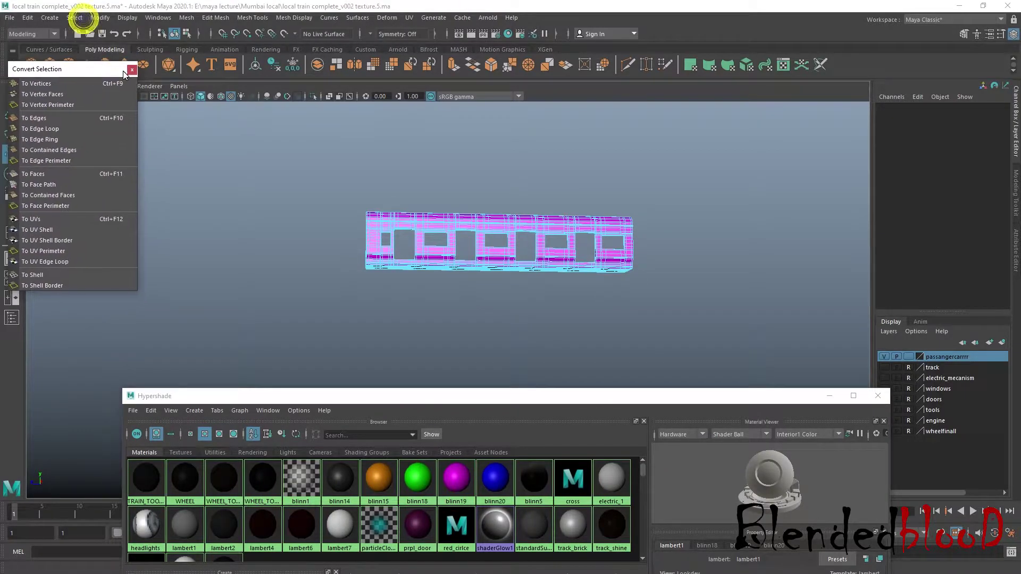
pyautogui.click(131, 71)
pyautogui.scroll(4, 670, 319)
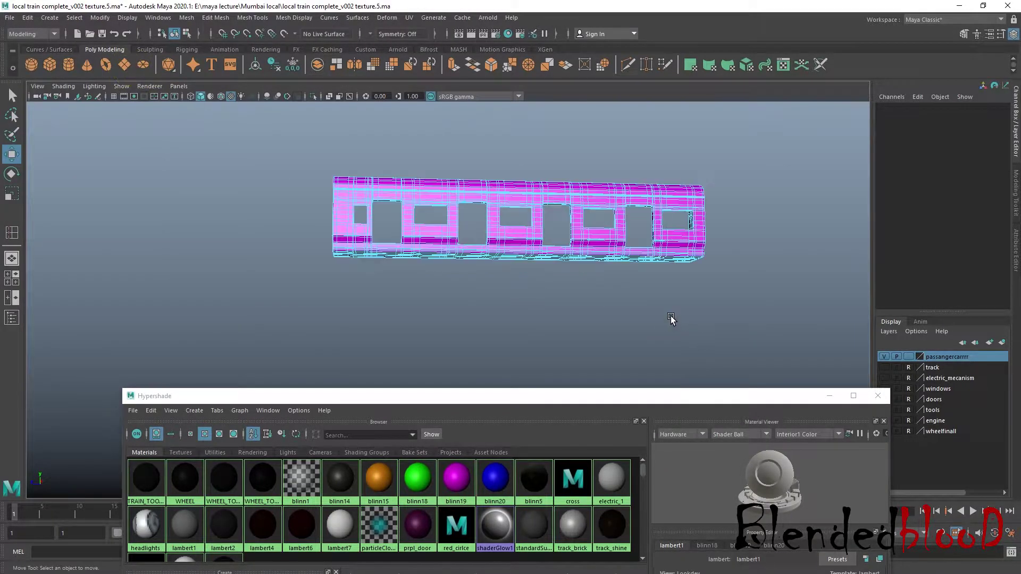
pyautogui.moveTo(801, 399); pyautogui.dragTo(678, 433)
# Step: Detach the UV menu as a floating window and reposition the Hypershade below the car body
pyautogui.click(409, 18)
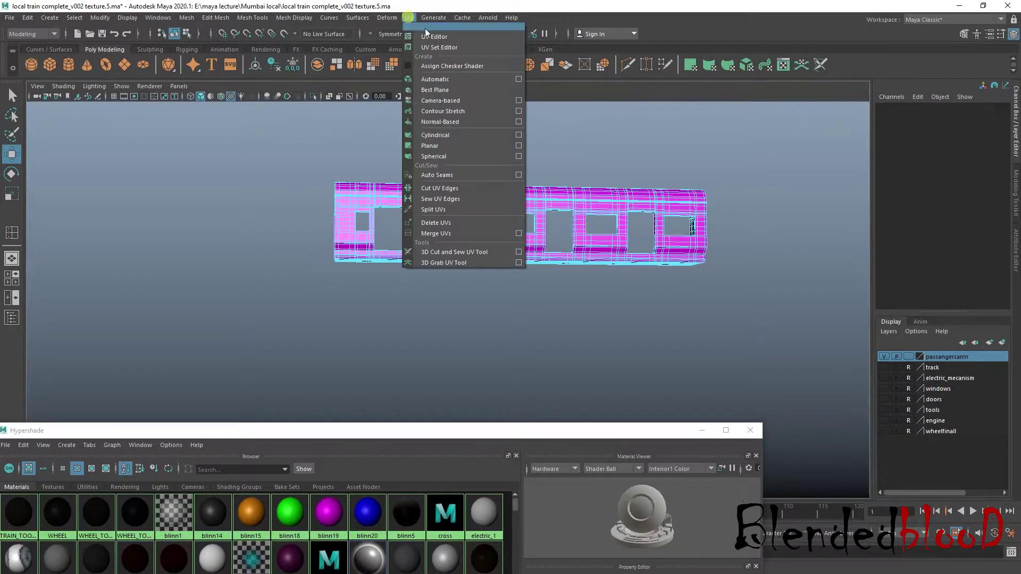
pyautogui.click(426, 26)
pyautogui.moveTo(521, 424); pyautogui.dragTo(533, 390)
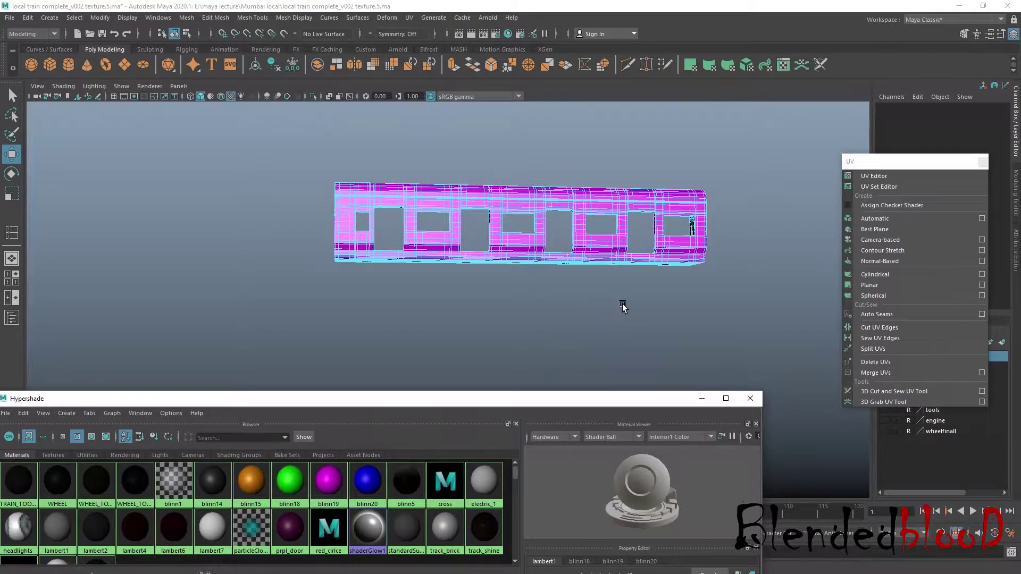
# Step: Open the UV Editor for the car body and place it beside the model
pyautogui.moveTo(516, 298)
pyautogui.keyDown('alt'); pyautogui.mouseDown()
pyautogui.moveTo(375, 316)
pyautogui.moveTo(518, 304)
pyautogui.mouseUp(); pyautogui.keyUp('alt')
pyautogui.scroll(3, 519, 298)
pyautogui.keyDown('alt'); pyautogui.moveTo(555, 298); pyautogui.dragTo(369, 349, button='middle'); pyautogui.keyUp('alt')
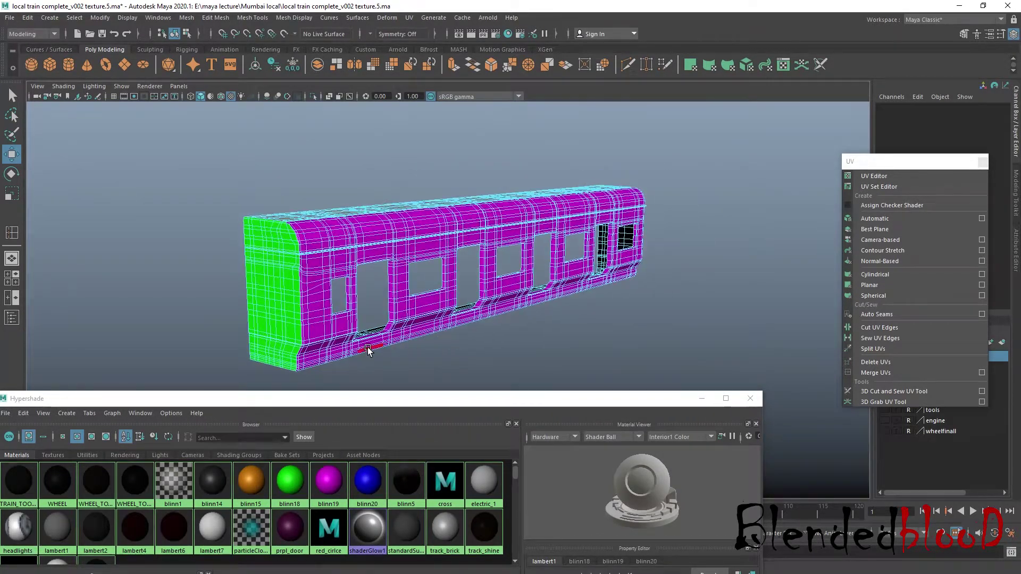
pyautogui.keyDown('alt'); pyautogui.moveTo(434, 338); pyautogui.dragTo(456, 312, button='middle'); pyautogui.keyUp('alt')
pyautogui.scroll(1, 456, 312)
pyautogui.click(410, 18)
pyautogui.click(431, 33)
pyautogui.moveTo(640, 335); pyautogui.dragTo(823, 166)
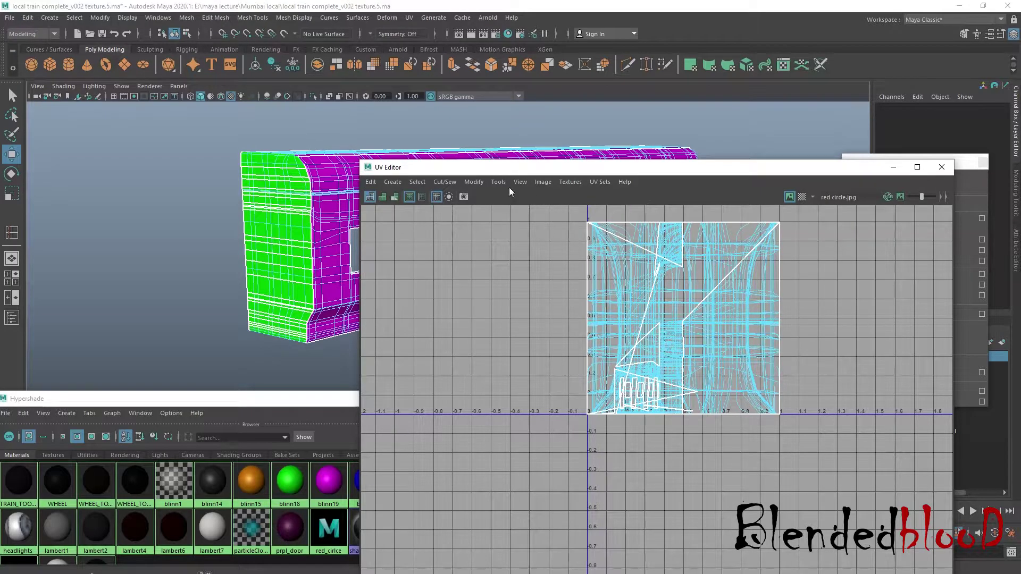
pyautogui.moveTo(486, 167); pyautogui.dragTo(620, 156)
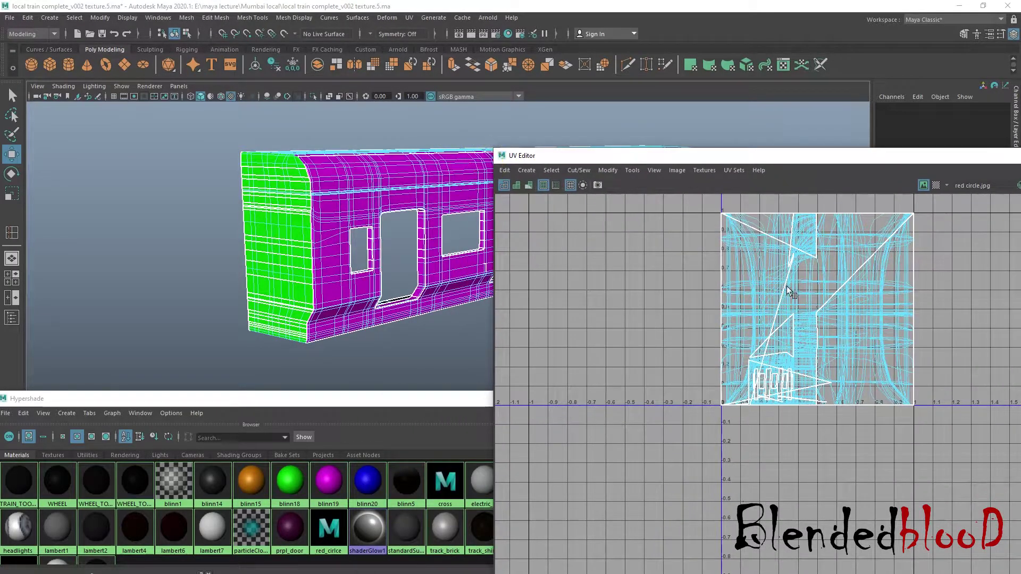
# Step: Select the green end faces of the body through their blinn18 material
pyautogui.keyDown('alt'); pyautogui.moveTo(435, 293); pyautogui.dragTo(255, 323, button='middle'); pyautogui.keyUp('alt')
pyautogui.scroll(-4, 255, 323)
pyautogui.keyDown('alt'); pyautogui.moveTo(389, 324); pyautogui.dragTo(341, 406); pyautogui.keyUp('alt')
pyautogui.keyDown('alt'); pyautogui.moveTo(357, 254); pyautogui.dragTo(382, 266); pyautogui.keyUp('alt')
pyautogui.rightClick(295, 477)
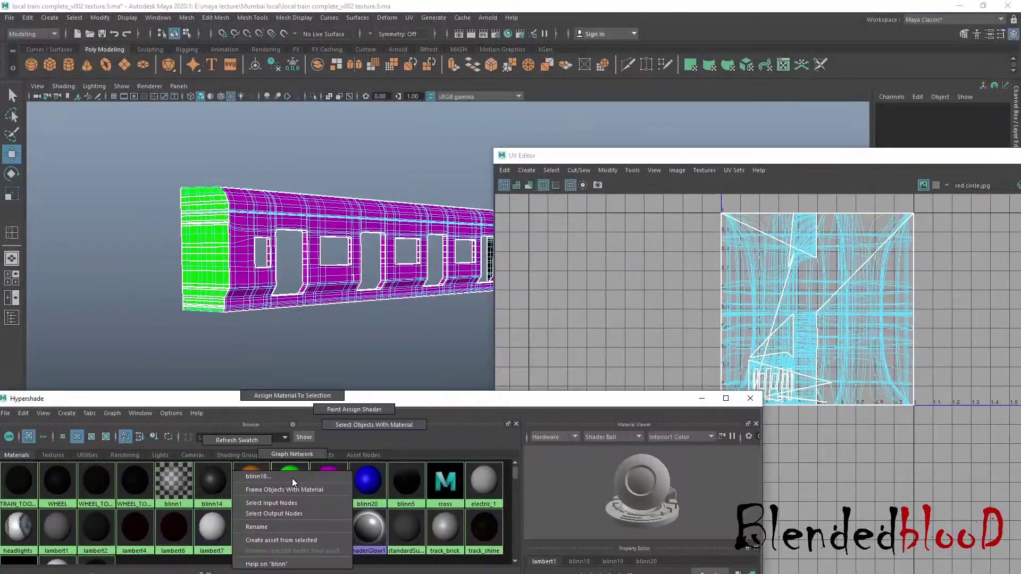
pyautogui.click(338, 424)
pyautogui.keyDown('alt'); pyautogui.moveTo(317, 362); pyautogui.dragTo(394, 311); pyautogui.keyUp('alt')
# Step: Project the end faces with Camera-based UVs from the front view and move their shell about 2 units in negative U
pyautogui.press('space')
pyautogui.press('space')
pyautogui.press('space')
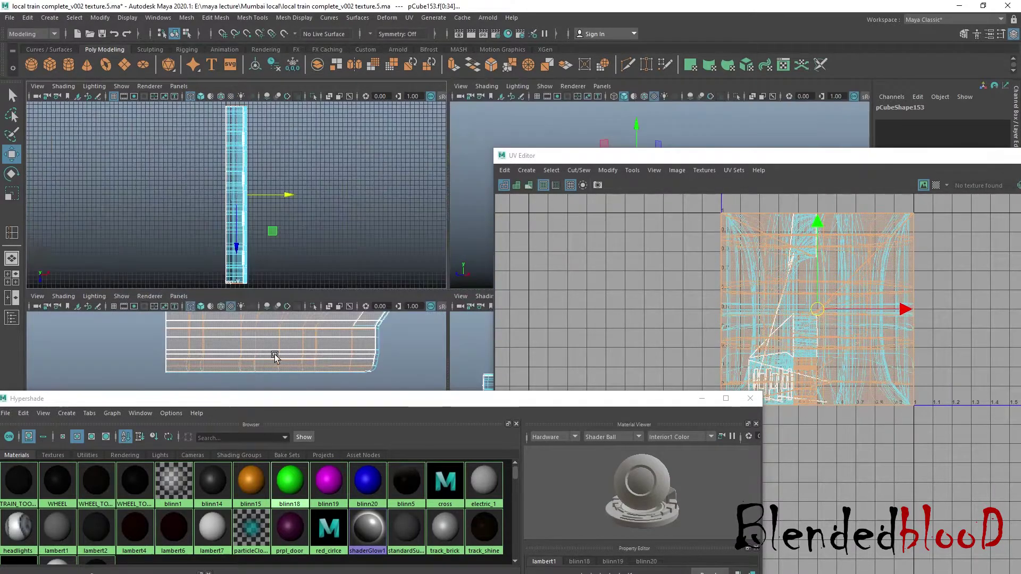
pyautogui.press('space')
pyautogui.press('f')
pyautogui.keyDown('alt'); pyautogui.moveTo(403, 279); pyautogui.dragTo(268, 310, button='middle'); pyautogui.keyUp('alt')
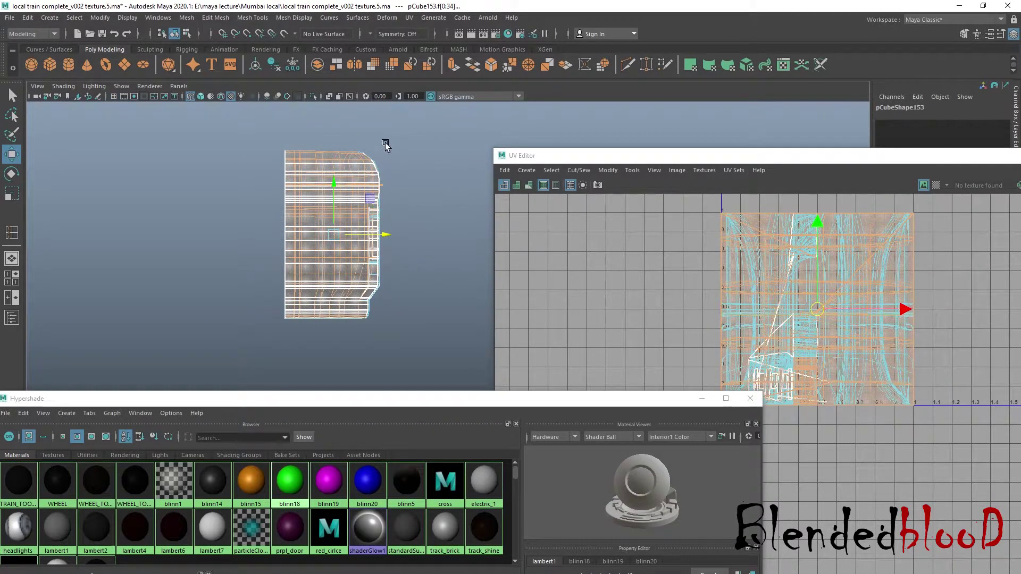
pyautogui.scroll(2, 385, 146)
pyautogui.click(409, 18)
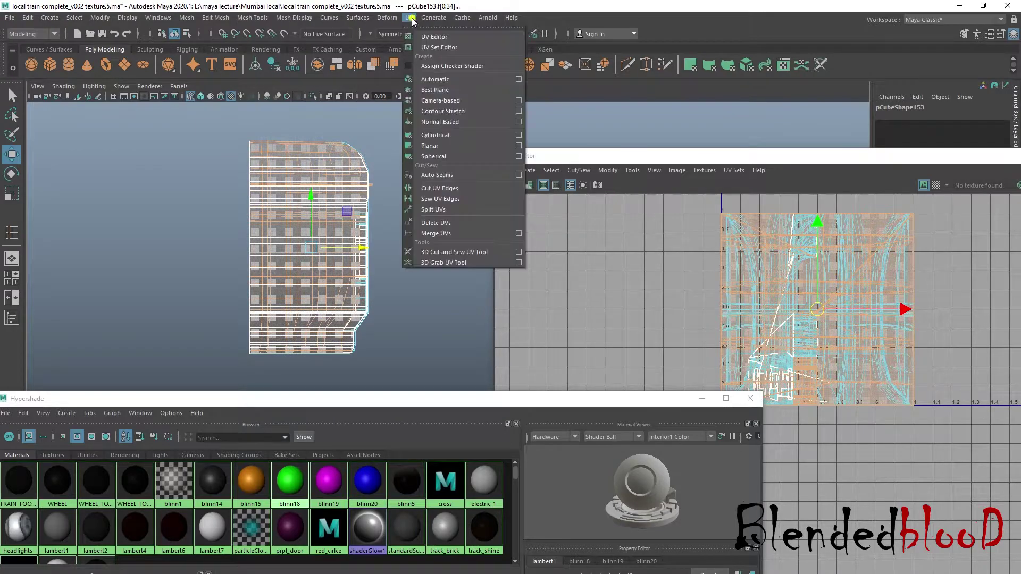
pyautogui.click(455, 101)
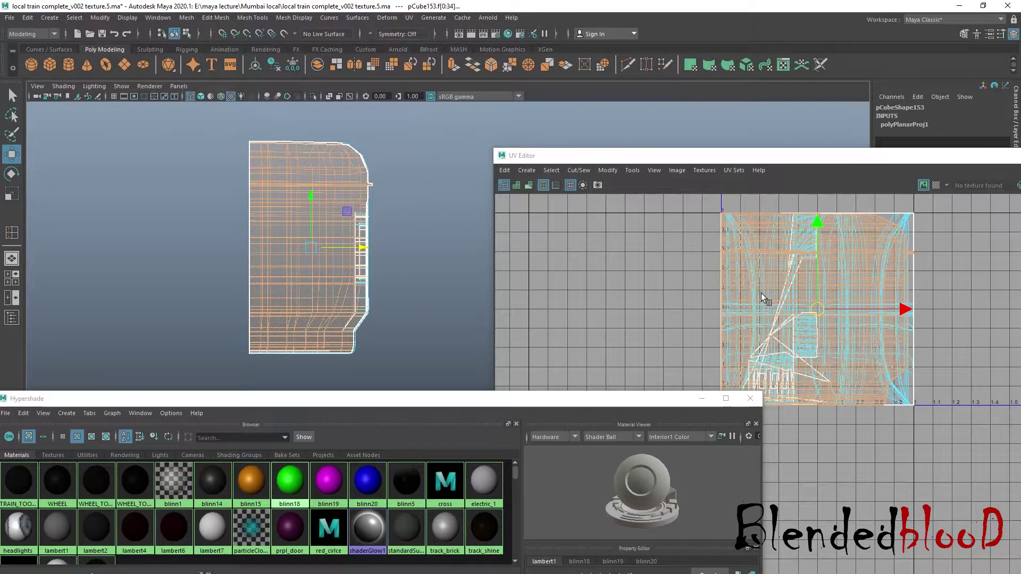
pyautogui.scroll(-3, 878, 317)
pyautogui.moveTo(932, 315); pyautogui.dragTo(744, 317)
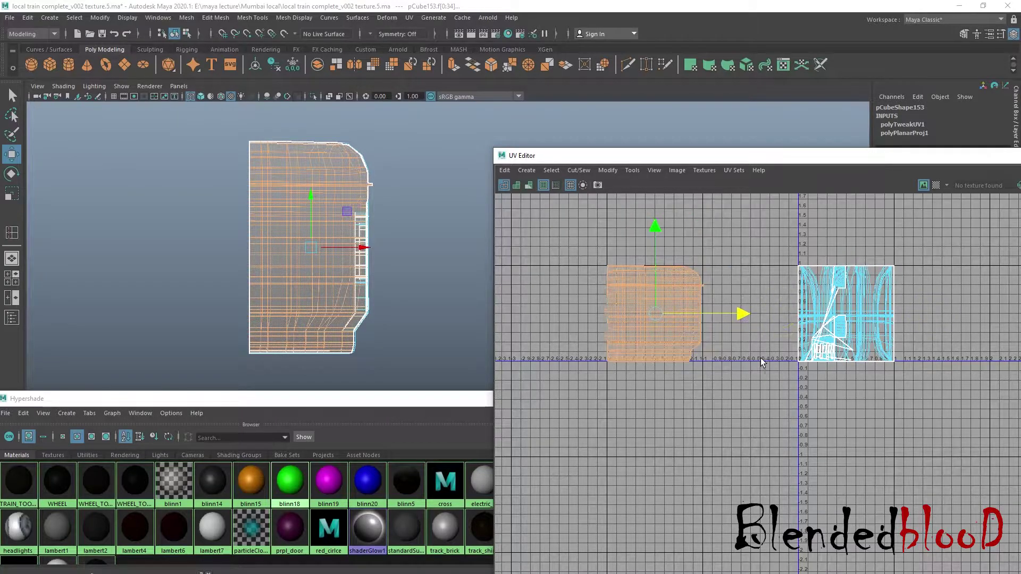
# Step: Make room beside the UV Editor and select the body's underside faces through their blue blinn20 material
pyautogui.press('space')
pyautogui.press('space')
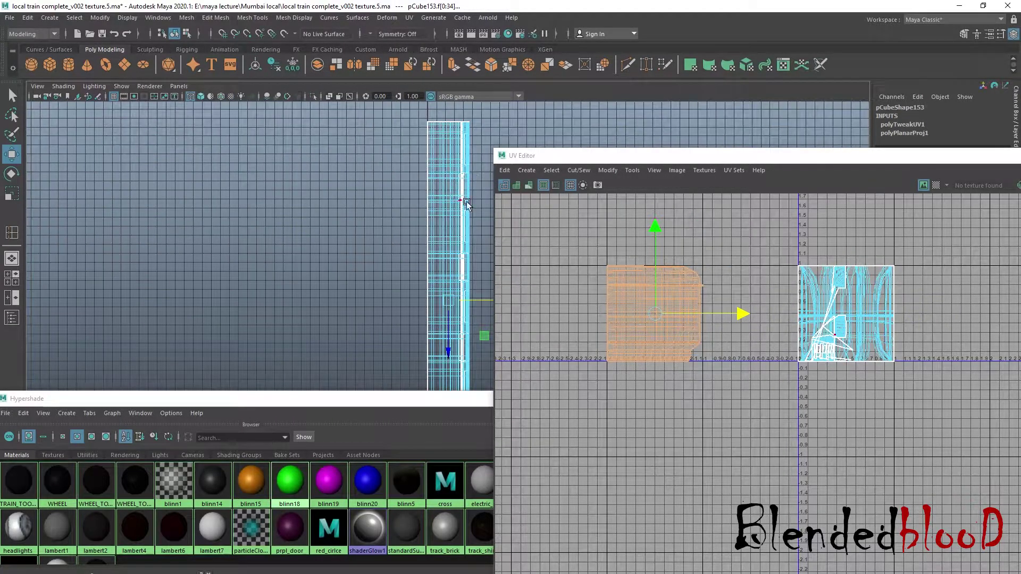
pyautogui.moveTo(673, 155); pyautogui.dragTo(763, 197)
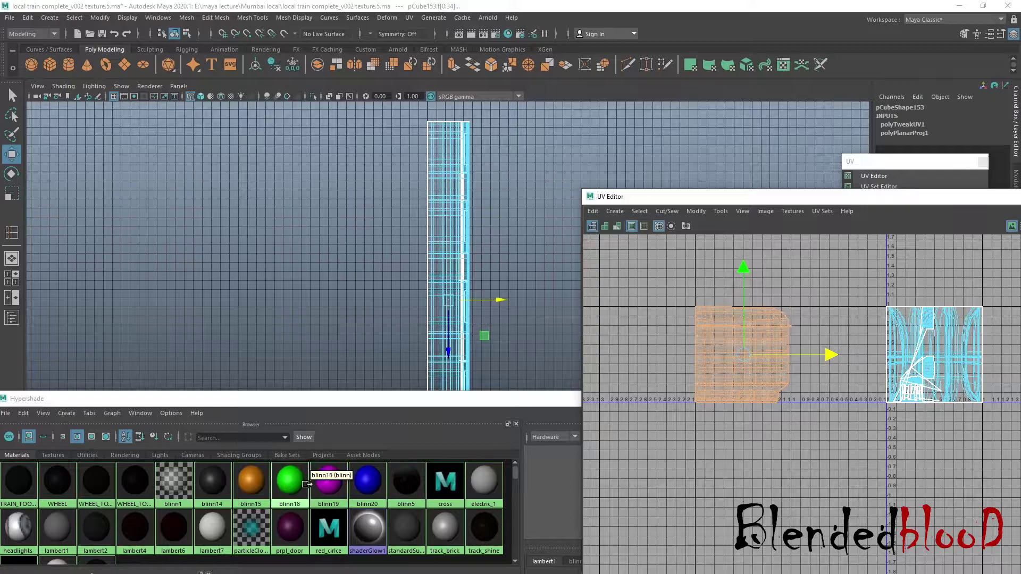
pyautogui.moveTo(328, 488); pyautogui.dragTo(333, 425, button='right')
pyautogui.press('space')
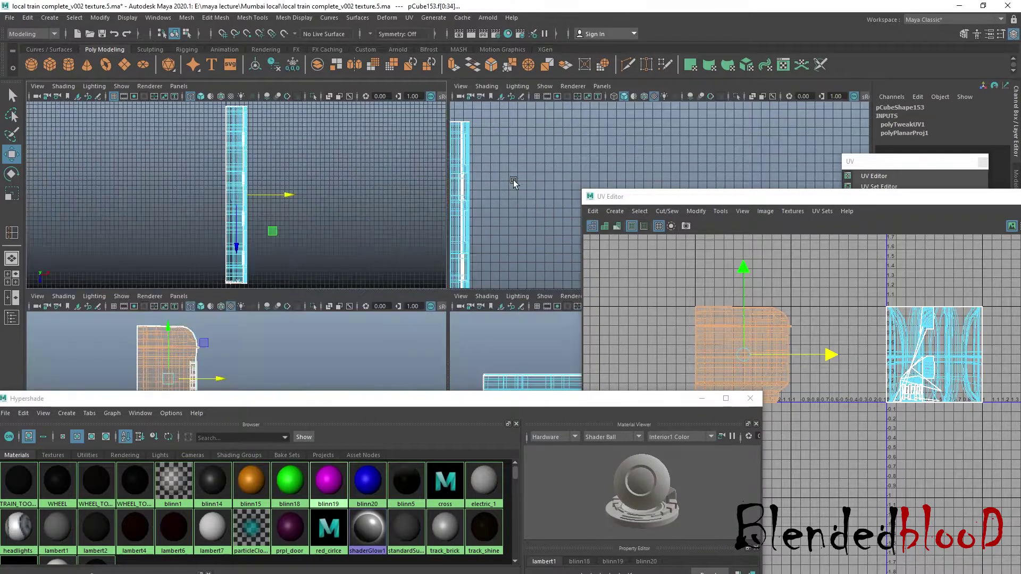
pyautogui.press('space')
pyautogui.press('space')
pyautogui.keyDown('alt'); pyautogui.moveTo(468, 297); pyautogui.dragTo(407, 279); pyautogui.keyUp('alt')
pyautogui.moveTo(368, 485); pyautogui.dragTo(416, 429, button='right')
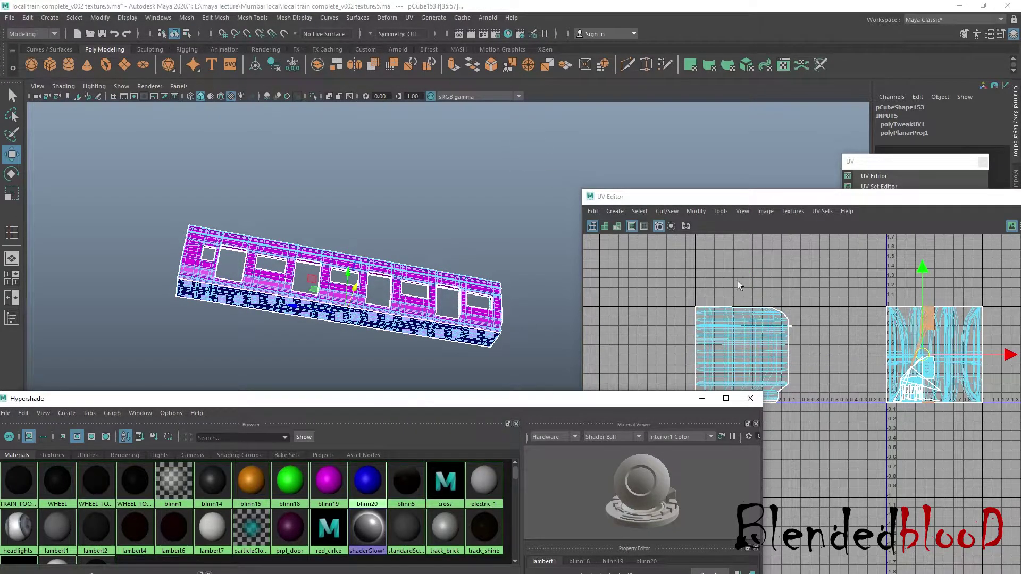
# Step: Project the underside faces with Camera-based UVs from the top view and move their shell in negative U past the end shell
pyautogui.press('space')
pyautogui.press('space')
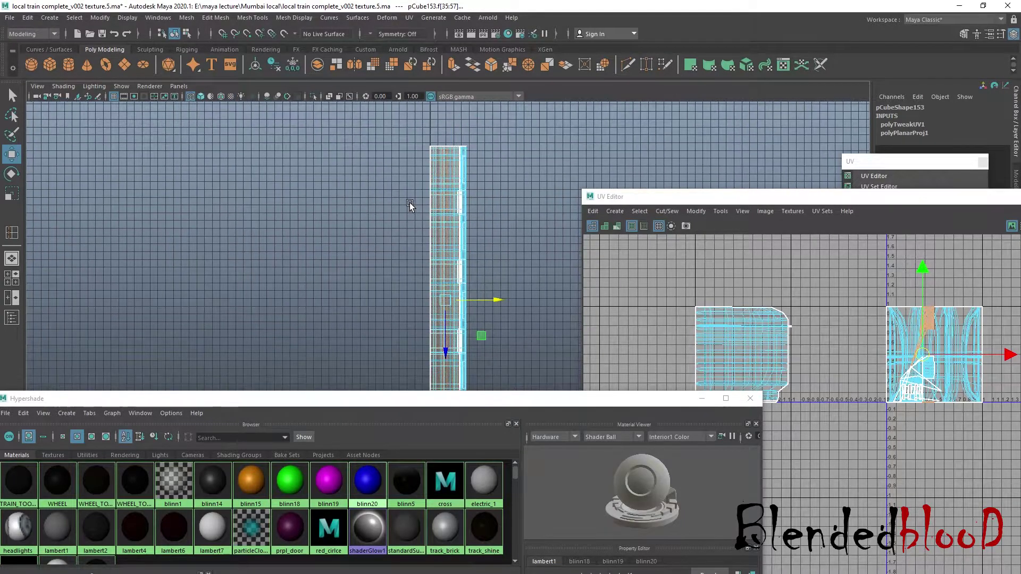
pyautogui.keyDown('alt'); pyautogui.moveTo(451, 248); pyautogui.dragTo(405, 204, button='middle'); pyautogui.keyUp('alt')
pyautogui.click(409, 18)
pyautogui.click(447, 101)
pyautogui.scroll(-1, 935, 390)
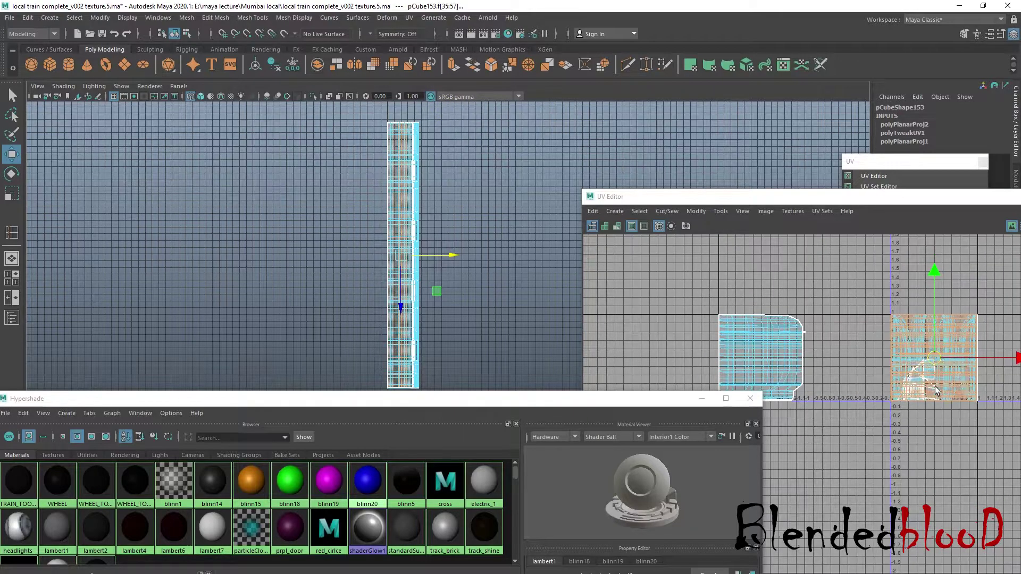
pyautogui.scroll(-2, 952, 389)
pyautogui.moveTo(1010, 376); pyautogui.dragTo(757, 375)
pyautogui.scroll(3, 754, 377)
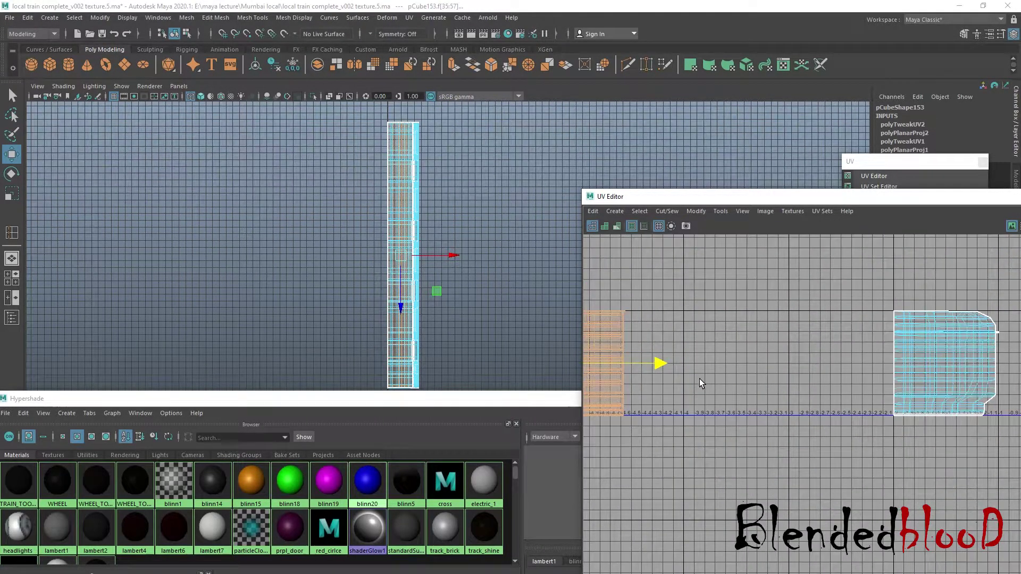
# Step: Scale the underside shell in U so it is about 0.35 units wide
pyautogui.keyDown('alt'); pyautogui.moveTo(700, 379); pyautogui.dragTo(799, 353, button='middle'); pyautogui.keyUp('alt')
pyautogui.scroll(-1, 774, 356)
pyautogui.press('r')
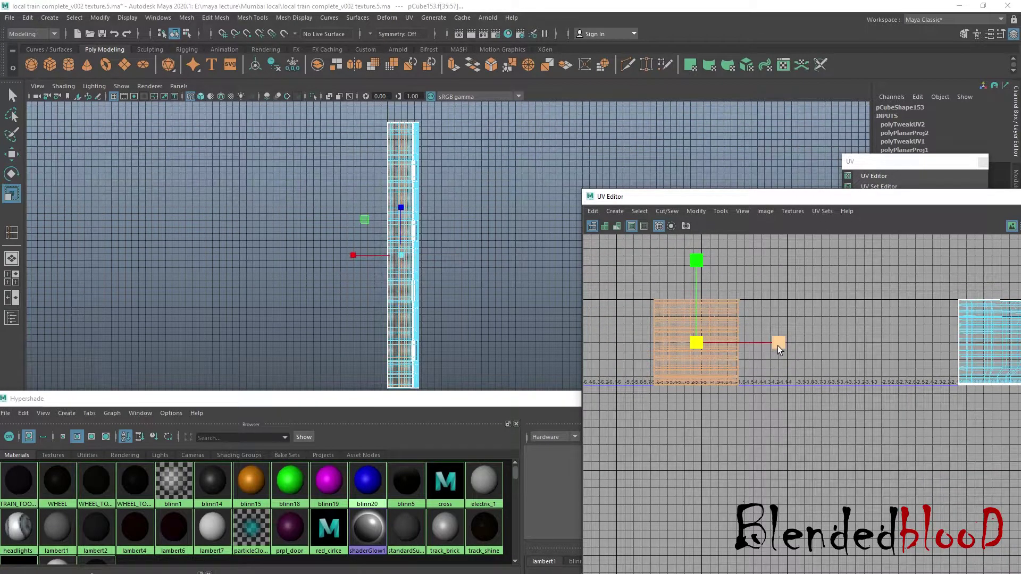
pyautogui.moveTo(747, 343); pyautogui.dragTo(721, 344)
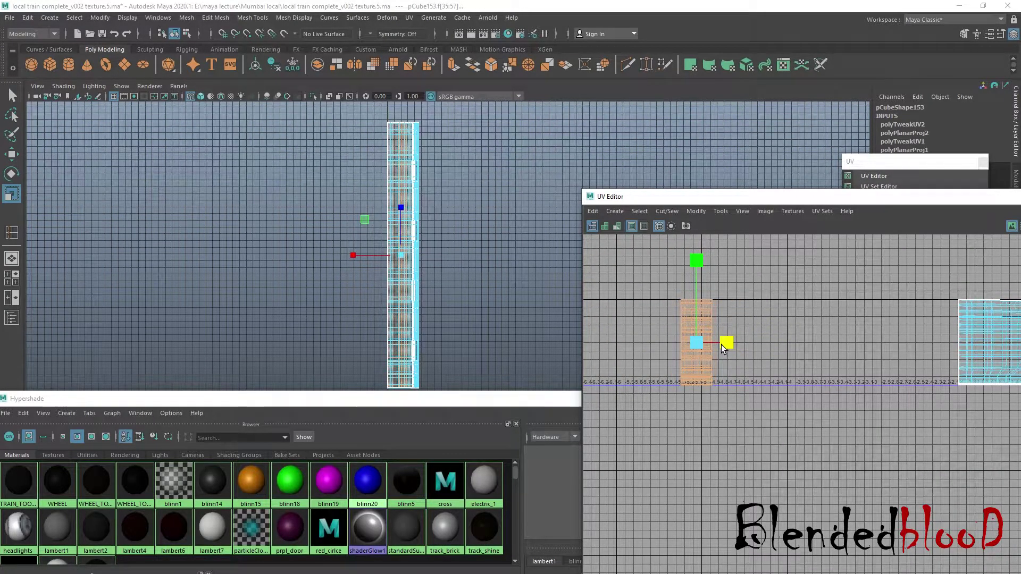
pyautogui.press('w')
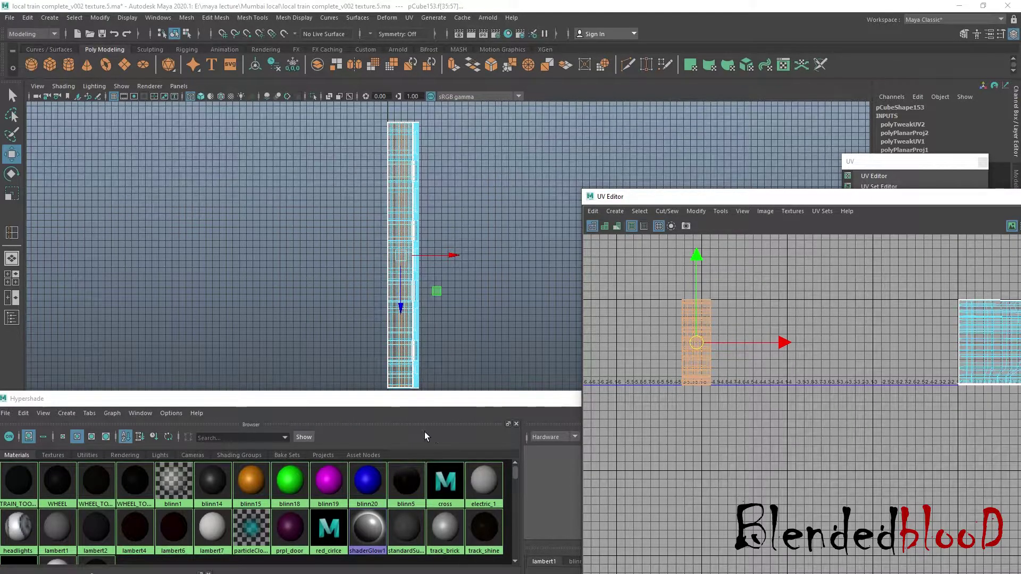
# Step: Select the body's pink side faces through their blinn19 material and frame them in the side view
pyautogui.press('space')
pyautogui.press('space')
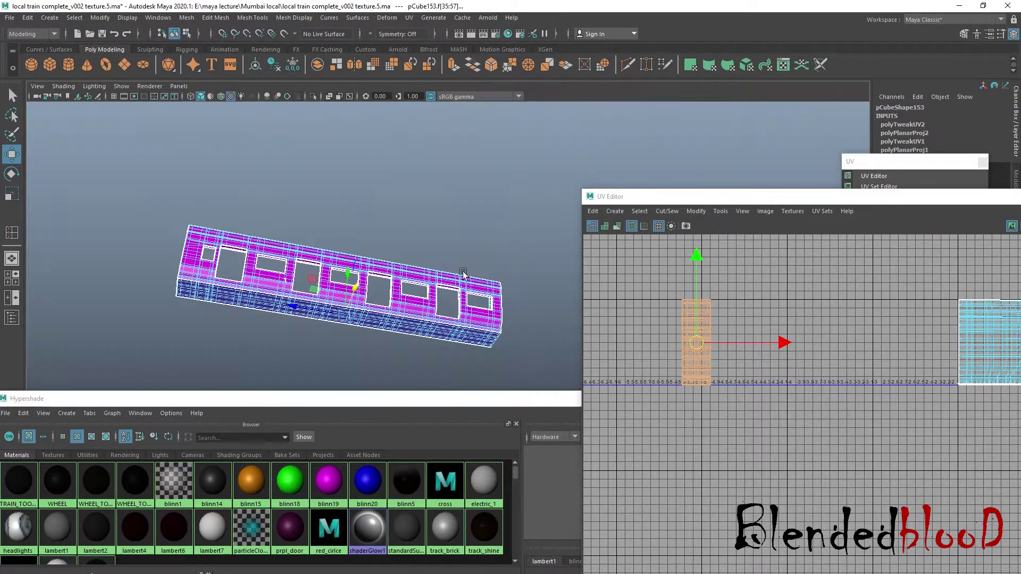
pyautogui.rightClick(324, 476)
pyautogui.click(382, 426)
pyautogui.press('space')
pyautogui.press('space')
pyautogui.scroll(-1, 509, 355)
pyautogui.keyDown('alt'); pyautogui.moveTo(521, 345); pyautogui.dragTo(376, 318, button='middle'); pyautogui.keyUp('alt')
pyautogui.scroll(1, 442, 261)
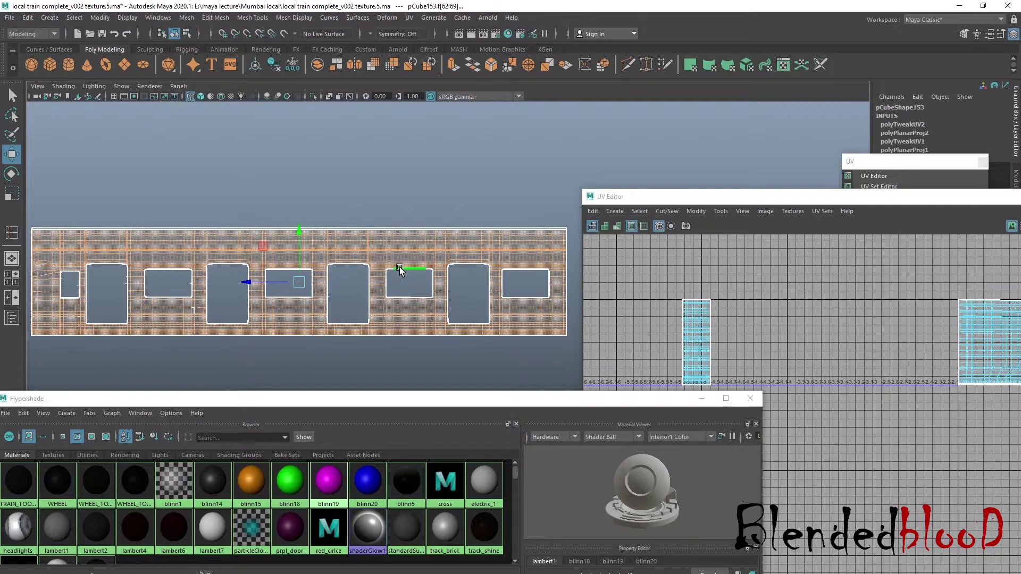
# Step: Project the side faces with Camera-based UVs from the side view and move their shell about 2.7 units in positive U
pyautogui.keyDown('alt'); pyautogui.moveTo(399, 269); pyautogui.dragTo(482, 257, button='middle'); pyautogui.keyUp('alt')
pyautogui.click(409, 18)
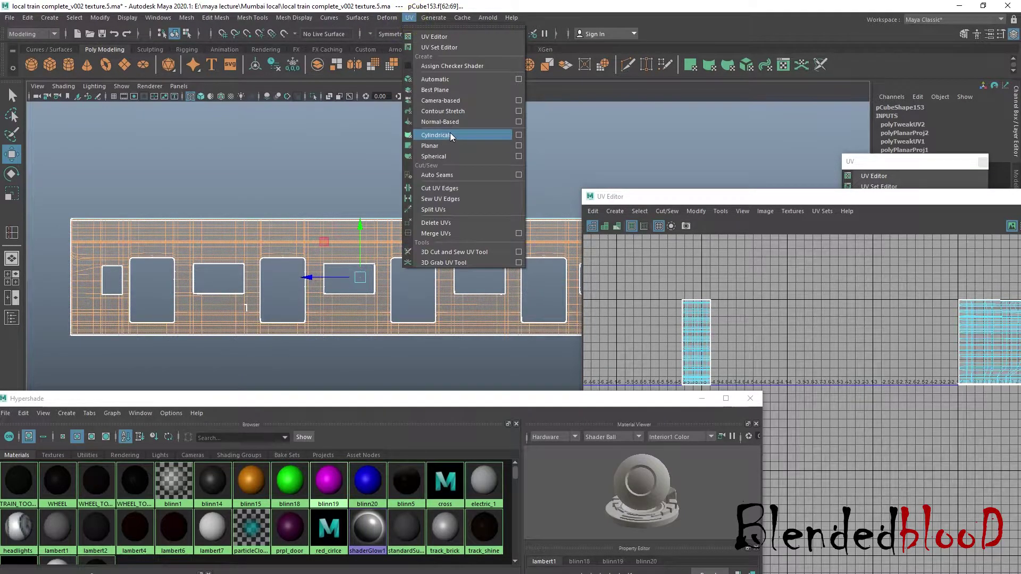
pyautogui.click(455, 102)
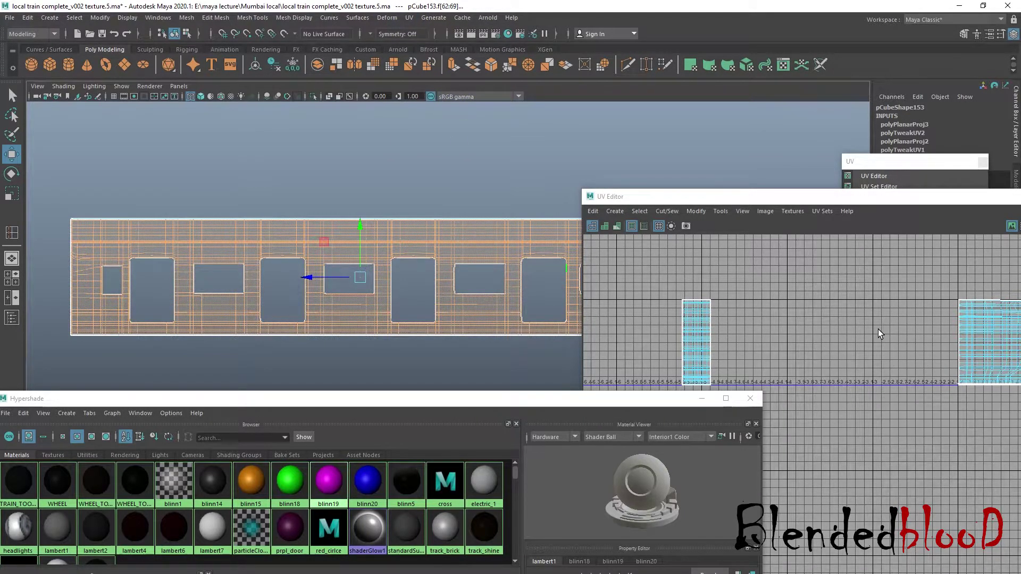
pyautogui.scroll(-3, 879, 329)
pyautogui.keyDown('alt'); pyautogui.moveTo(984, 338); pyautogui.dragTo(725, 331, button='middle'); pyautogui.keyUp('alt')
pyautogui.scroll(1, 828, 331)
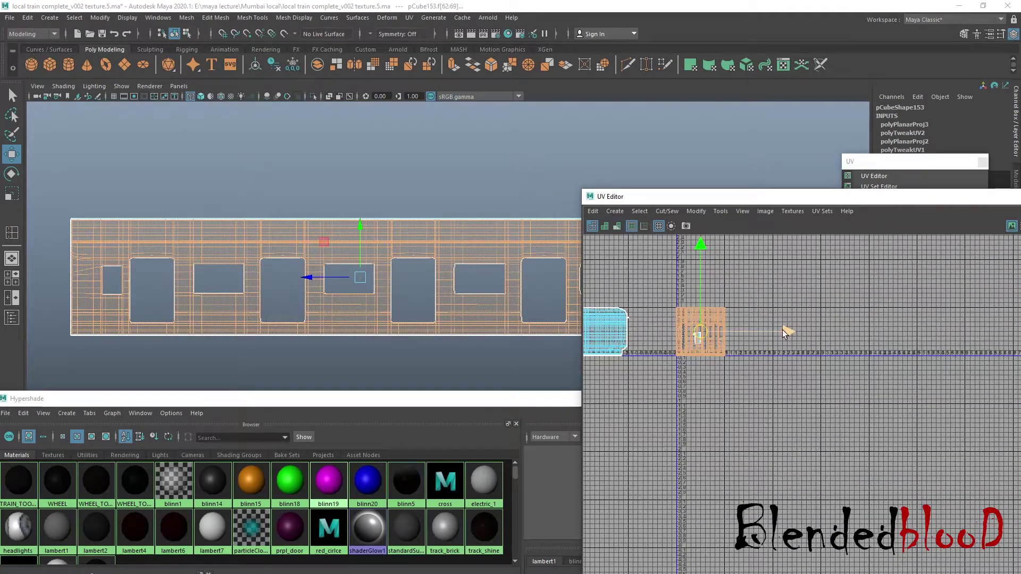
pyautogui.moveTo(909, 331); pyautogui.dragTo(910, 333)
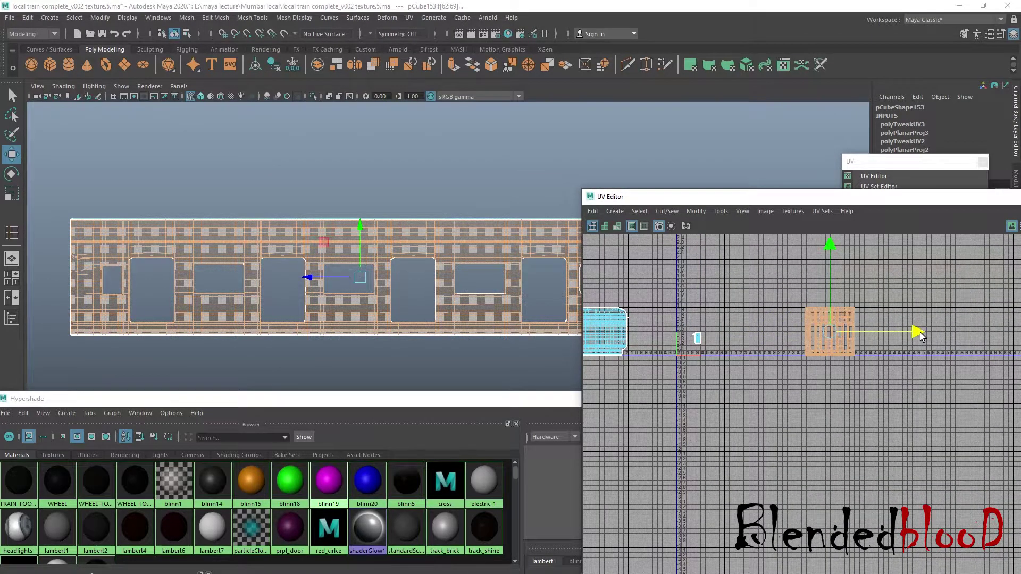
# Step: Scale the side shell in V to about 0.23 units high so its windows and doors match the car's proportions, then deselect it
pyautogui.scroll(6, 915, 335)
pyautogui.scroll(-1, 798, 337)
pyautogui.keyDown('alt'); pyautogui.moveTo(718, 337); pyautogui.dragTo(992, 374, button='middle'); pyautogui.keyUp('alt')
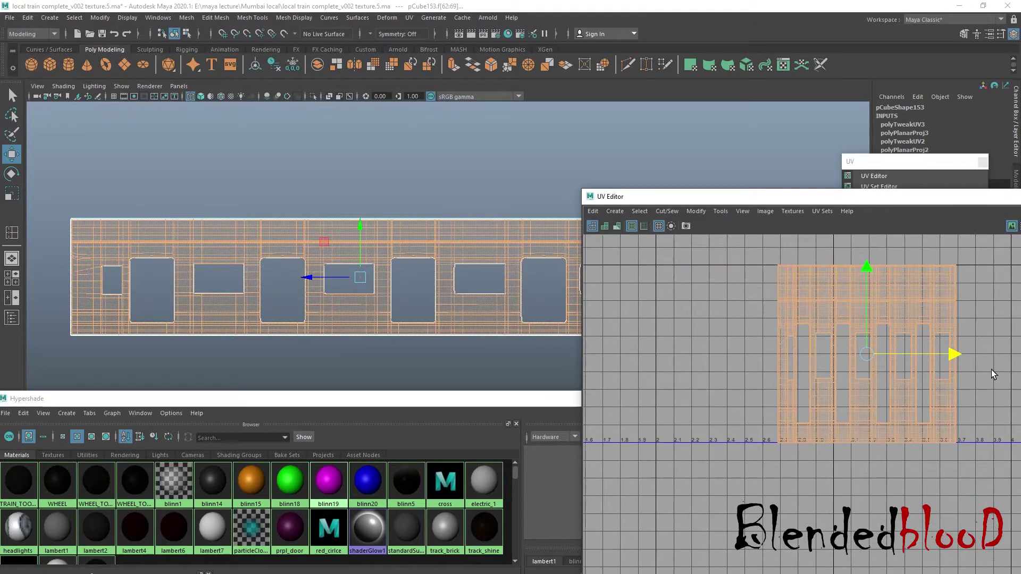
pyautogui.press('r')
pyautogui.moveTo(865, 279); pyautogui.dragTo(878, 339)
pyautogui.scroll(3, 889, 343)
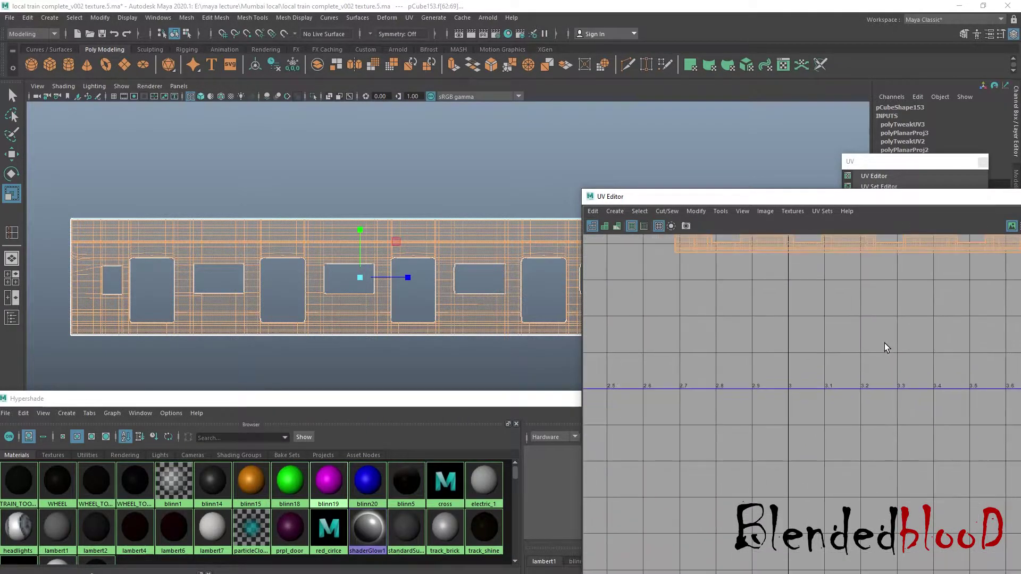
pyautogui.scroll(-3, 880, 342)
pyautogui.keyDown('alt'); pyautogui.moveTo(889, 307); pyautogui.dragTo(815, 424, button='middle'); pyautogui.keyUp('alt')
pyautogui.scroll(4, 784, 373)
pyautogui.scroll(2, 822, 404)
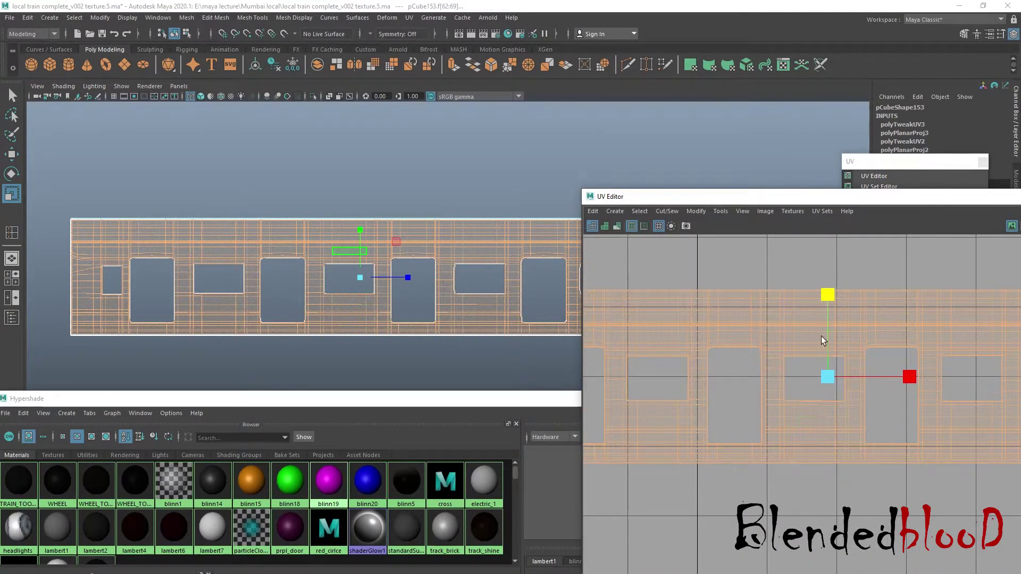
pyautogui.moveTo(827, 299)
pyautogui.mouseDown()
pyautogui.moveTo(830, 311)
pyautogui.moveTo(831, 300)
pyautogui.mouseUp()
pyautogui.press('w')
pyautogui.scroll(-3, 832, 304)
pyautogui.click(831, 441)
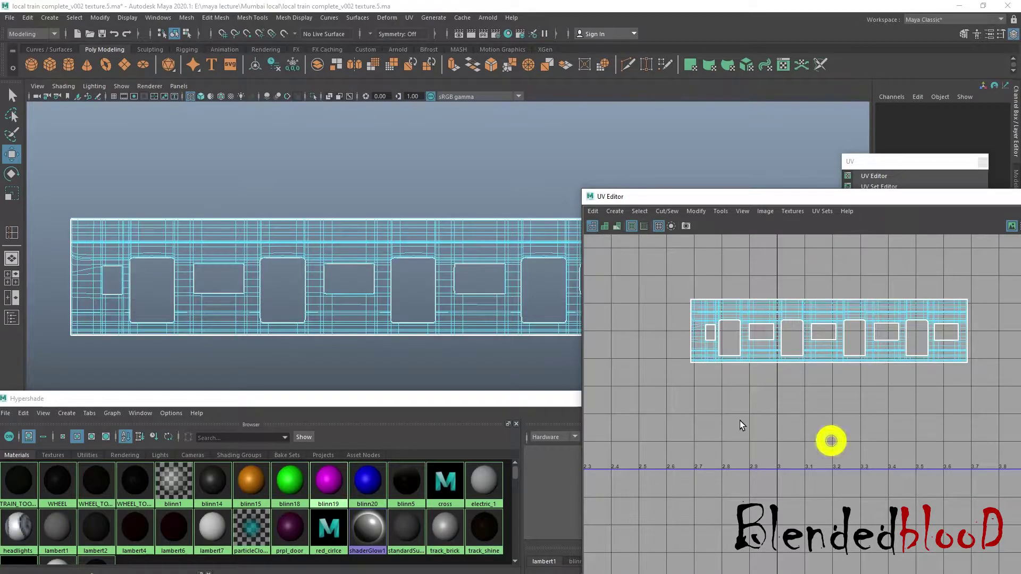
# Step: Select the roof faces through their small leftover shell near the UV origin and assign them the blue blinn20 material
pyautogui.scroll(-3, 411, 307)
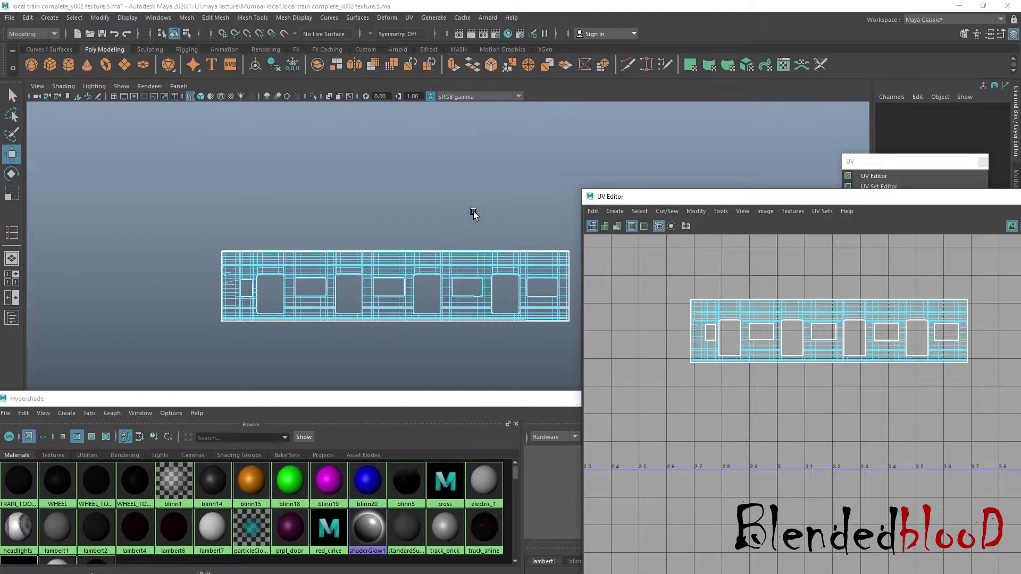
pyautogui.press('space')
pyautogui.press('space')
pyautogui.keyDown('alt'); pyautogui.moveTo(451, 217); pyautogui.dragTo(447, 278); pyautogui.keyUp('alt')
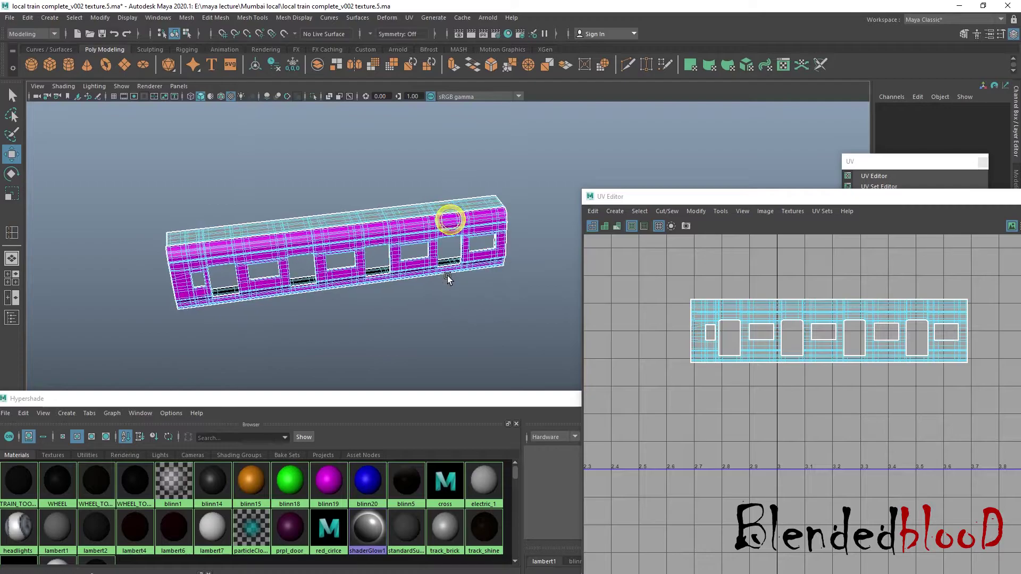
pyautogui.scroll(-10, 819, 385)
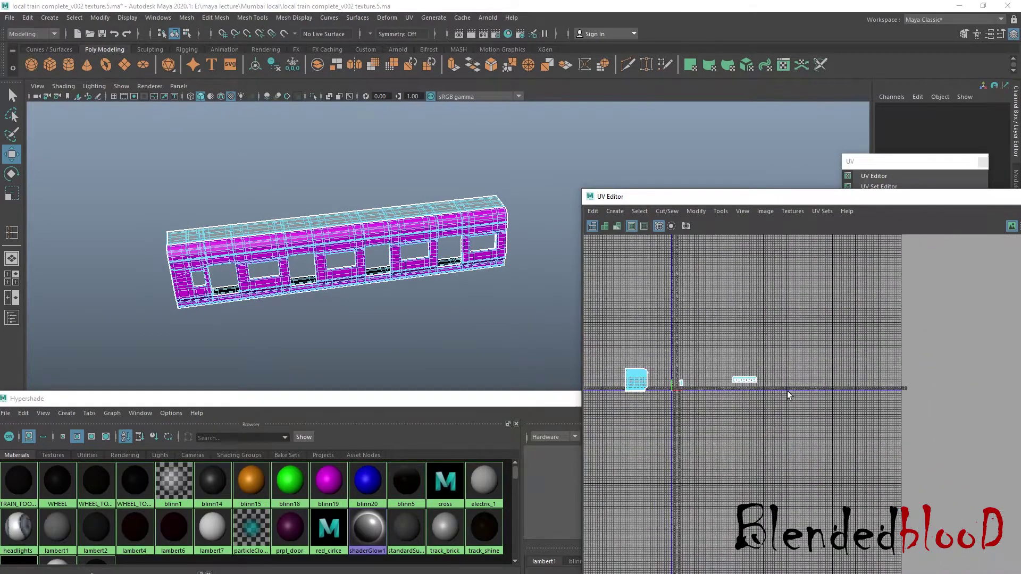
pyautogui.scroll(4, 669, 383)
pyautogui.moveTo(689, 362); pyautogui.dragTo(732, 416)
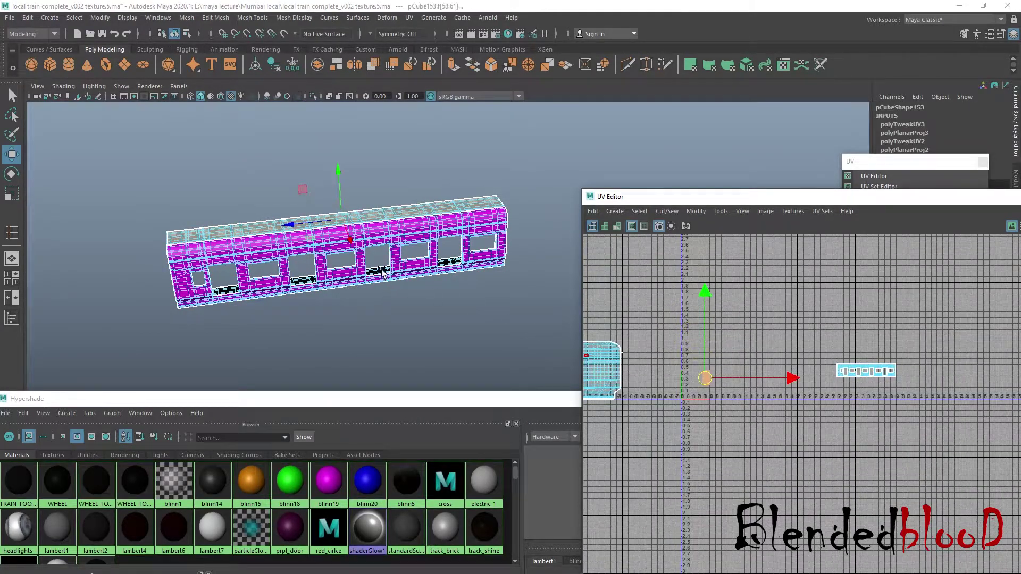
pyautogui.moveTo(388, 491); pyautogui.dragTo(340, 374, button='middle')
# Step: Project the roof faces with Camera-based UVs from the top view and move their shell about 0.5 units in positive U
pyautogui.press('space')
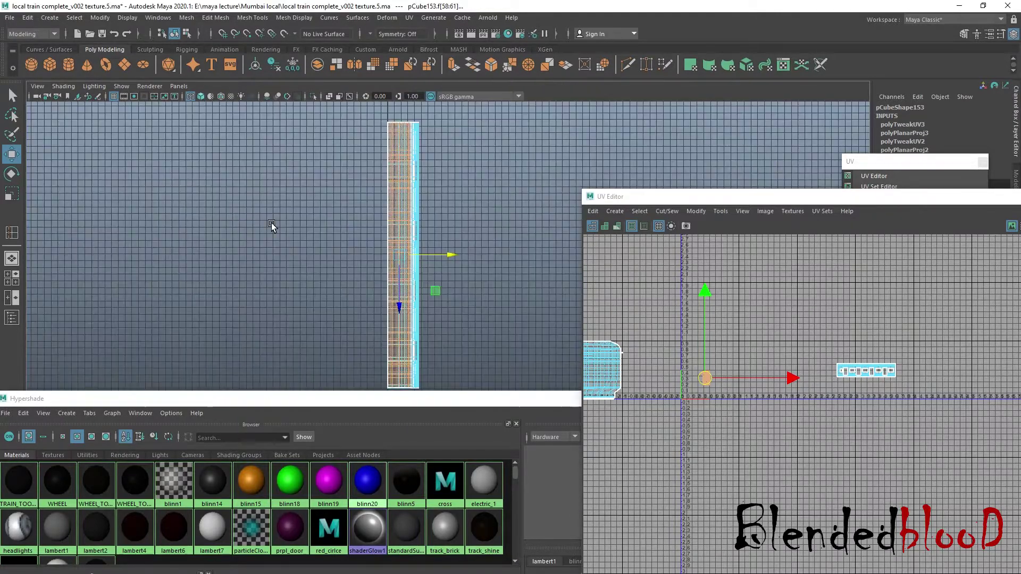
pyautogui.scroll(-2, 274, 225)
pyautogui.click(388, 19)
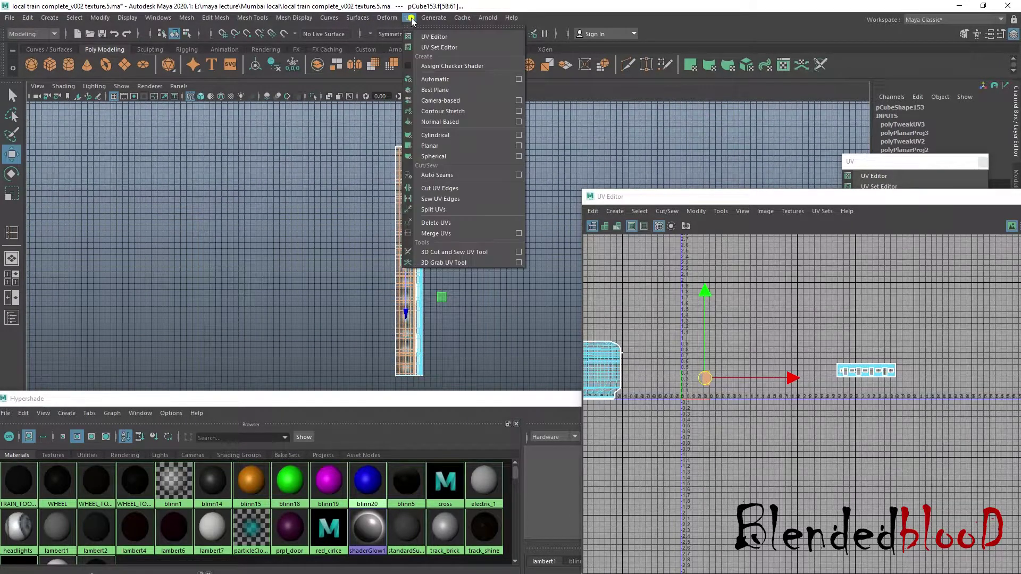
pyautogui.click(452, 99)
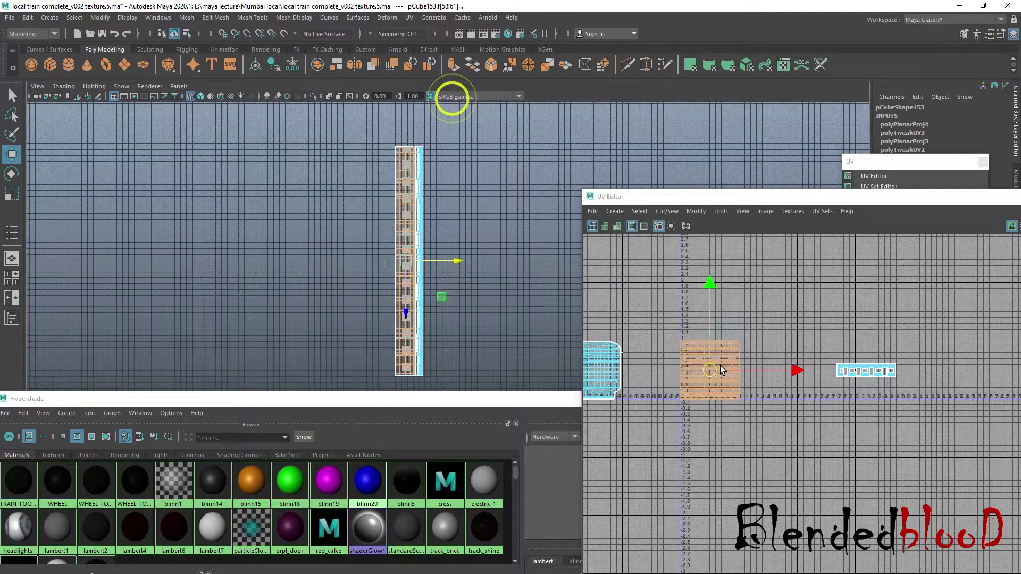
pyautogui.moveTo(792, 374); pyautogui.dragTo(815, 374)
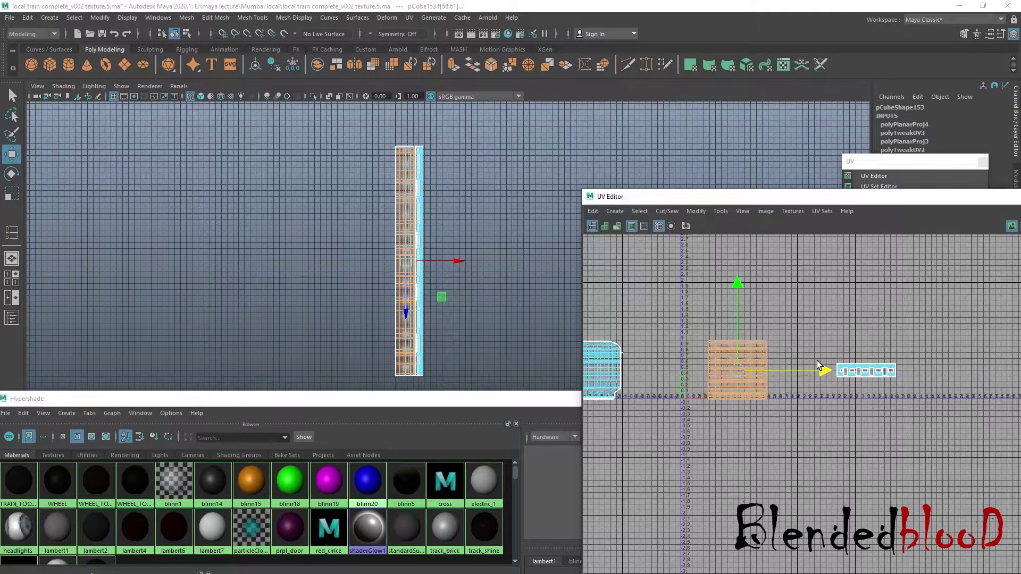
# Step: Scale the roof shell in U so it is about 0.2 units wide
pyautogui.scroll(5, 809, 372)
pyautogui.press('r')
pyautogui.moveTo(723, 375); pyautogui.dragTo(658, 385)
pyautogui.keyDown('alt'); pyautogui.moveTo(659, 385); pyautogui.dragTo(802, 372, button='middle'); pyautogui.keyUp('alt')
pyautogui.scroll(-2, 799, 378)
pyautogui.scroll(-2, 796, 379)
pyautogui.scroll(1, 769, 381)
pyautogui.scroll(1, 791, 381)
pyautogui.press('w')
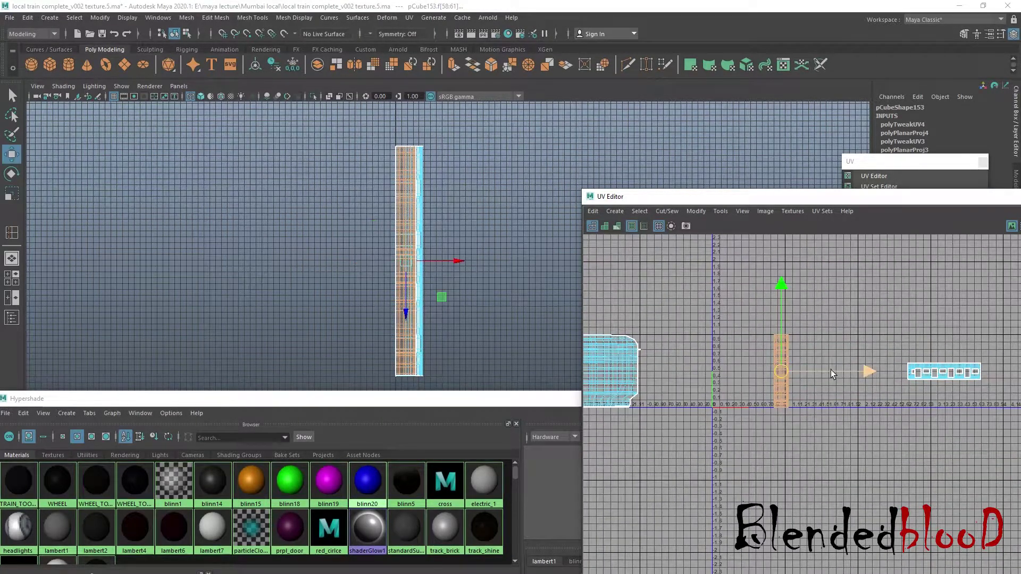
# Step: Move the roof shell to about U 1.3 and place the side shell in the upper part of the 0–1 UV square
pyautogui.moveTo(889, 371); pyautogui.dragTo(729, 329)
pyautogui.click(937, 370)
pyautogui.scroll(2, 761, 353)
pyautogui.scroll(3, 760, 353)
pyautogui.press('r')
pyautogui.press('w')
pyautogui.press('r')
pyautogui.press('w')
pyautogui.scroll(-4, 728, 324)
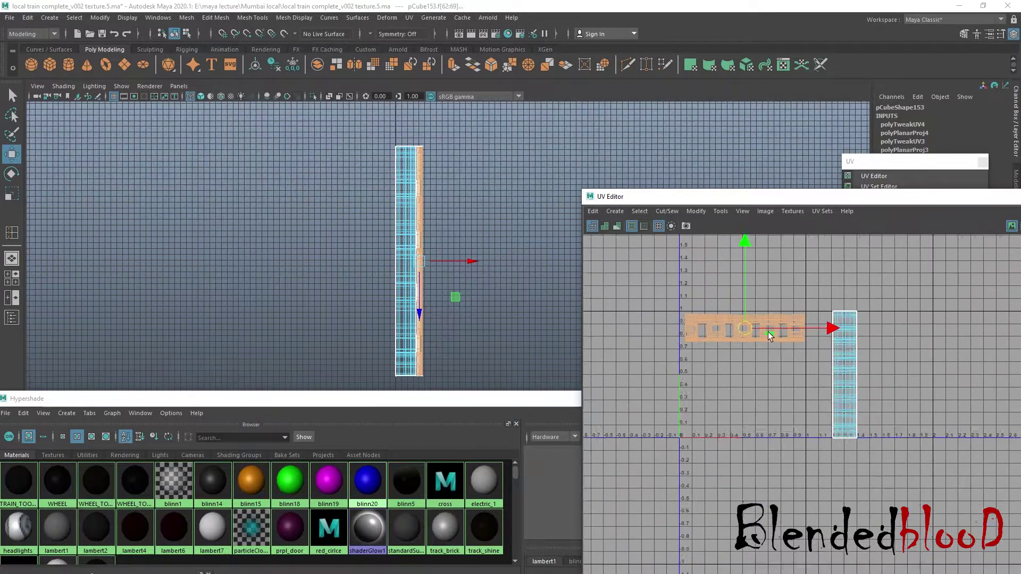
# Step: Select the roof shell and scale it down uniformly to about 0.88 units high
pyautogui.moveTo(818, 304); pyautogui.dragTo(887, 441)
pyautogui.keyDown('alt'); pyautogui.moveTo(827, 384); pyautogui.dragTo(901, 396, button='middle'); pyautogui.keyUp('alt')
pyautogui.keyDown('alt'); pyautogui.moveTo(902, 397); pyautogui.dragTo(946, 401, button='right'); pyautogui.keyUp('alt')
pyautogui.keyDown('alt'); pyautogui.moveTo(947, 401); pyautogui.dragTo(837, 393, button='middle'); pyautogui.keyUp('alt')
pyautogui.scroll(1, 837, 397)
pyautogui.press('r')
pyautogui.moveTo(786, 362); pyautogui.dragTo(775, 352)
pyautogui.scroll(3, 816, 368)
pyautogui.press('w')
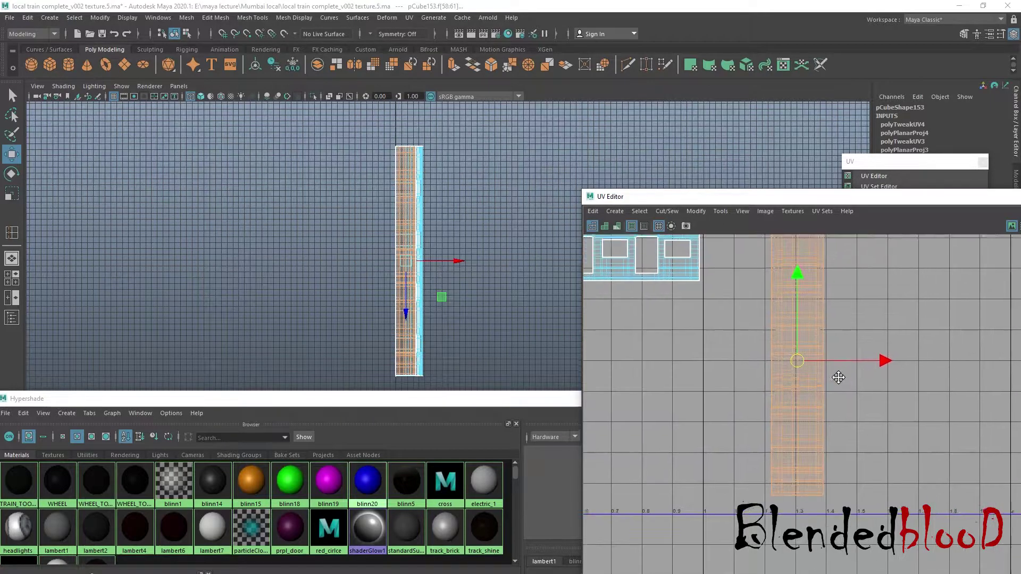
# Step: Rotate the roof shell 90 degrees to lie horizontally and place it directly below the side shell in the 0–1 UV square
pyautogui.keyDown('alt'); pyautogui.moveTo(815, 376); pyautogui.dragTo(904, 382, button='middle'); pyautogui.keyUp('alt')
pyautogui.scroll(-3, 903, 383)
pyautogui.moveTo(962, 372); pyautogui.dragTo(764, 258)
pyautogui.press('e')
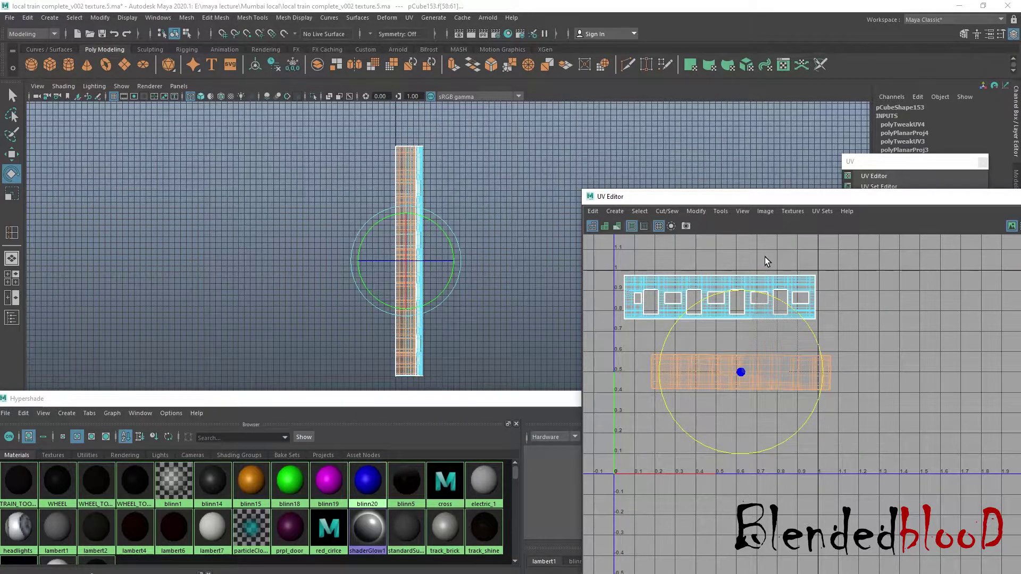
pyautogui.press('w')
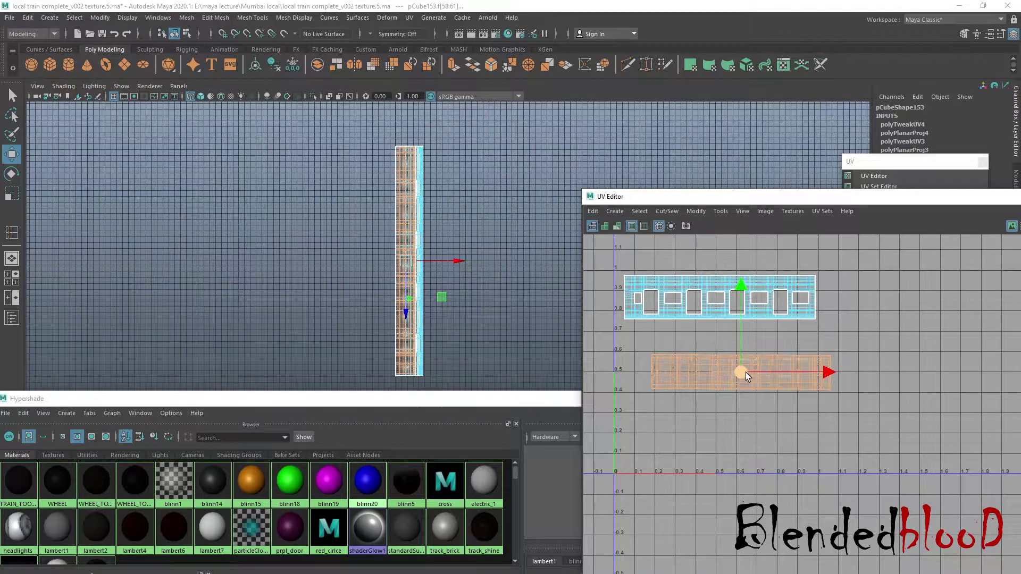
pyautogui.moveTo(741, 372); pyautogui.dragTo(719, 351)
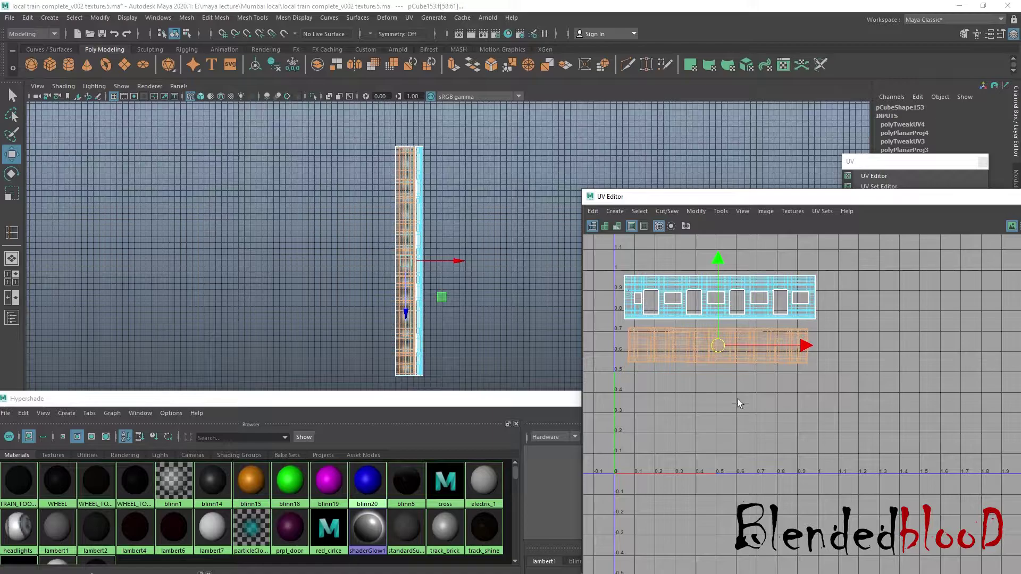
# Step: Locate the green end faces in the perspective view and select only their UV shell in the UV Editor
pyautogui.keyDown('alt'); pyautogui.moveTo(707, 420); pyautogui.dragTo(804, 415, button='middle'); pyautogui.keyUp('alt')
pyautogui.scroll(-3, 804, 415)
pyautogui.keyDown('alt'); pyautogui.moveTo(712, 425); pyautogui.dragTo(811, 415, button='middle'); pyautogui.keyUp('alt')
pyautogui.press('space')
pyautogui.press('space')
pyautogui.keyDown('alt'); pyautogui.moveTo(540, 246); pyautogui.dragTo(736, 388); pyautogui.keyUp('alt')
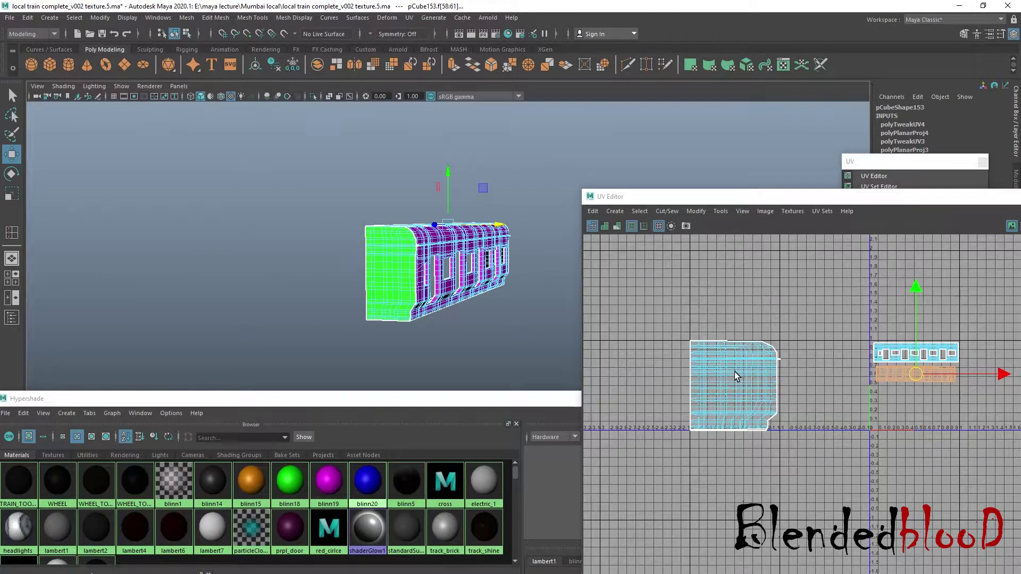
pyautogui.moveTo(735, 372); pyautogui.dragTo(732, 391, button='right')
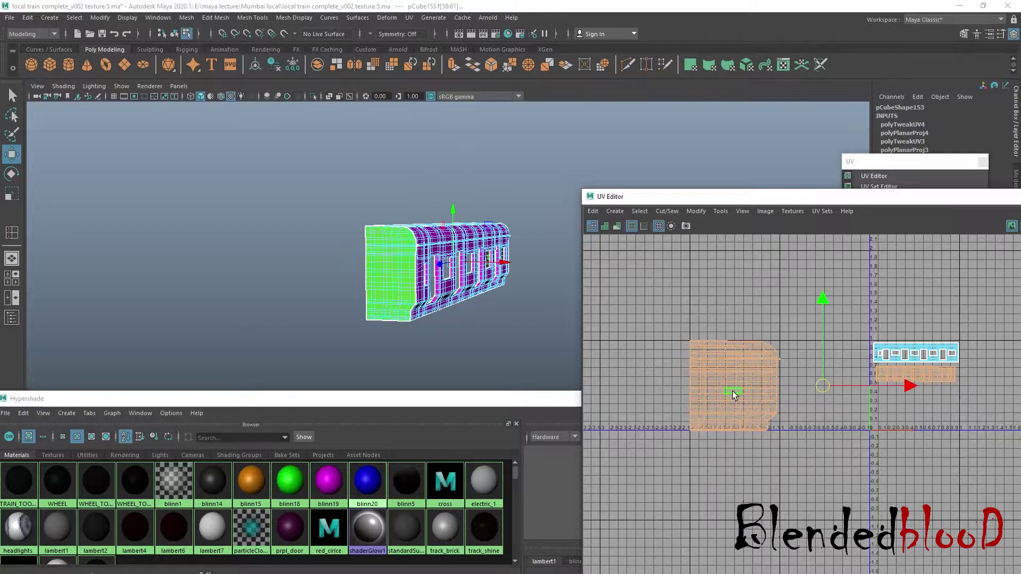
pyautogui.click(732, 391)
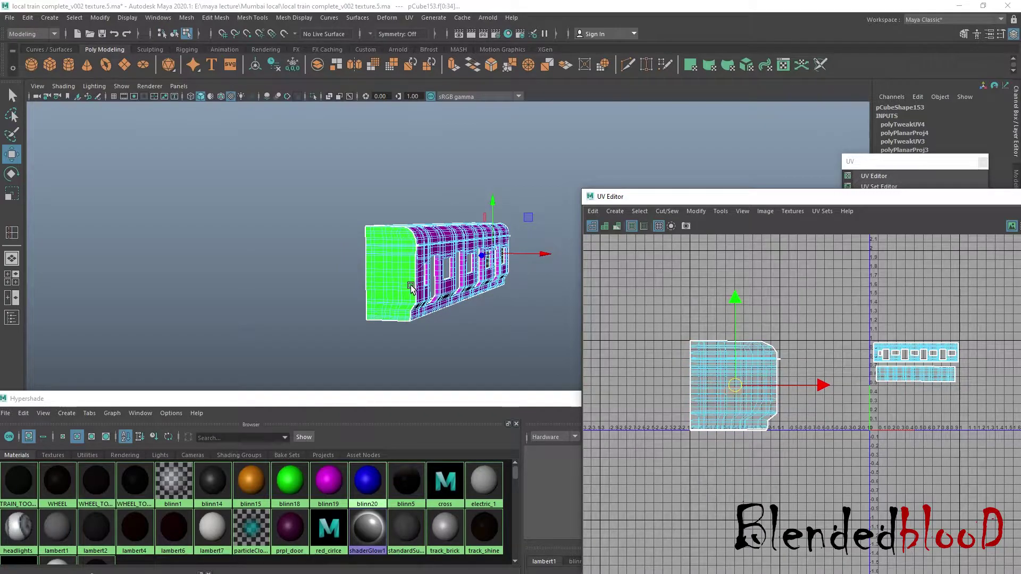
pyautogui.moveTo(848, 476); pyautogui.dragTo(847, 477)
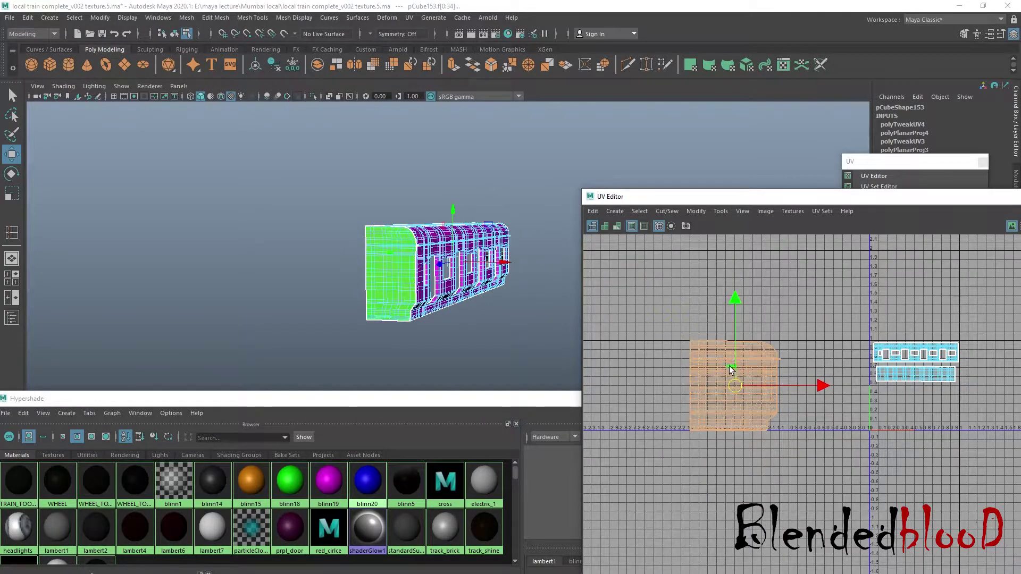
# Step: Move the end faces' shell in positive U to the 0–1 UV square, overlapping the roof shell
pyautogui.moveTo(754, 393); pyautogui.dragTo(911, 414)
pyautogui.scroll(5, 911, 415)
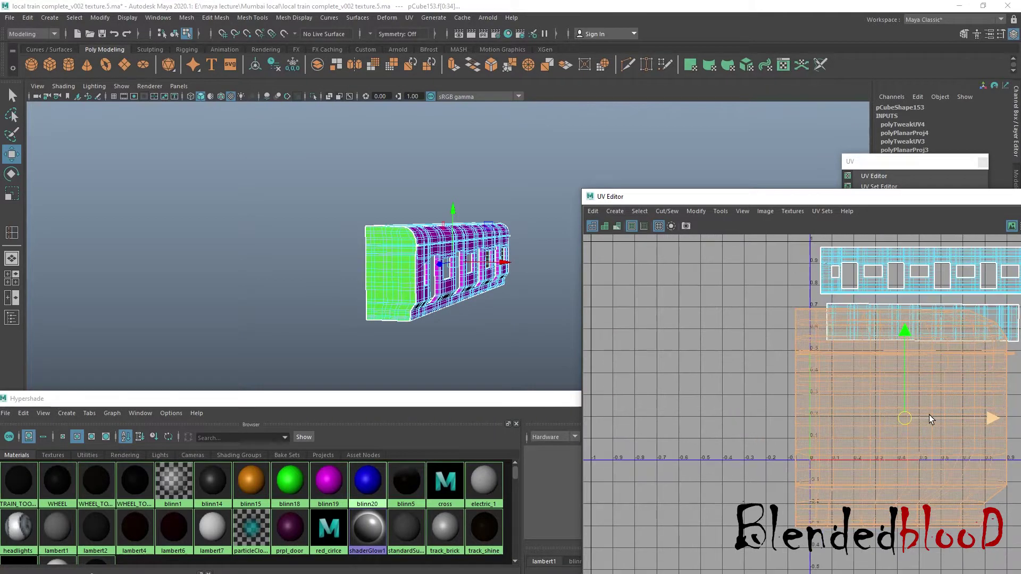
pyautogui.keyDown('alt'); pyautogui.moveTo(930, 417); pyautogui.dragTo(792, 392, button='middle'); pyautogui.keyUp('alt')
pyautogui.scroll(-2, 792, 391)
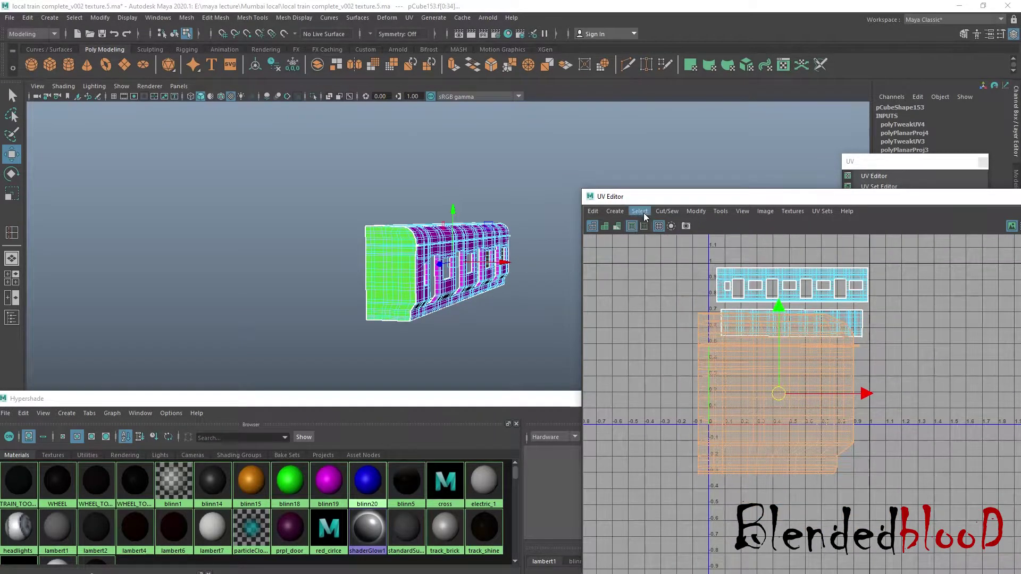
# Step: Arrange the UV Editor and UV Toolkit side by side and unfold the end faces' shell
pyautogui.moveTo(726, 198); pyautogui.dragTo(253, 220)
pyautogui.moveTo(831, 229); pyautogui.dragTo(766, 166)
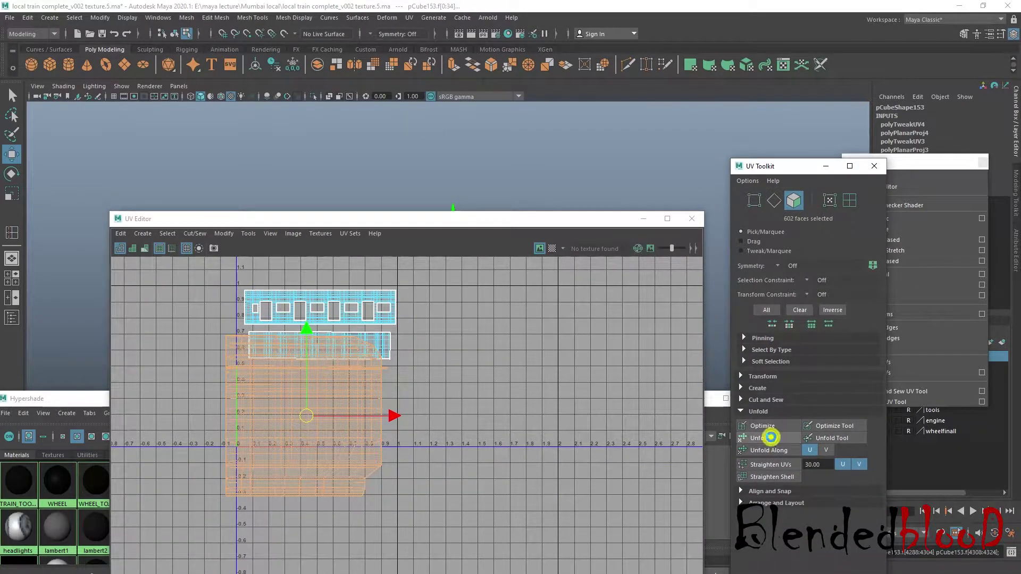
pyautogui.click(771, 437)
# Step: Move the unfolded end shells clear of the roof shell and separate the tilted shell from the other by moving it back in U
pyautogui.moveTo(315, 418); pyautogui.dragTo(526, 425)
pyautogui.click(614, 347)
pyautogui.doubleClick(620, 403)
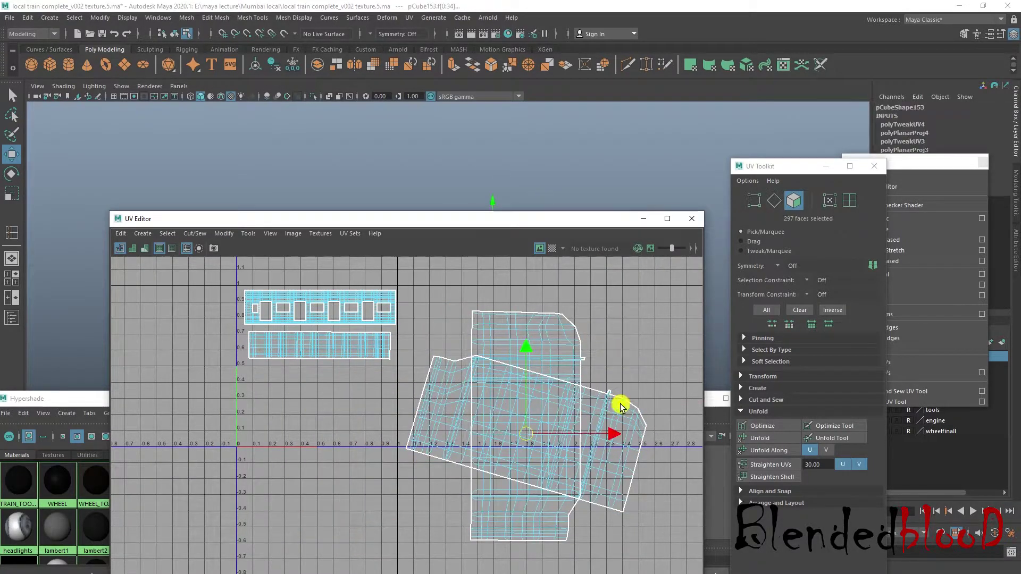
pyautogui.click(636, 430)
pyautogui.doubleClick(621, 433)
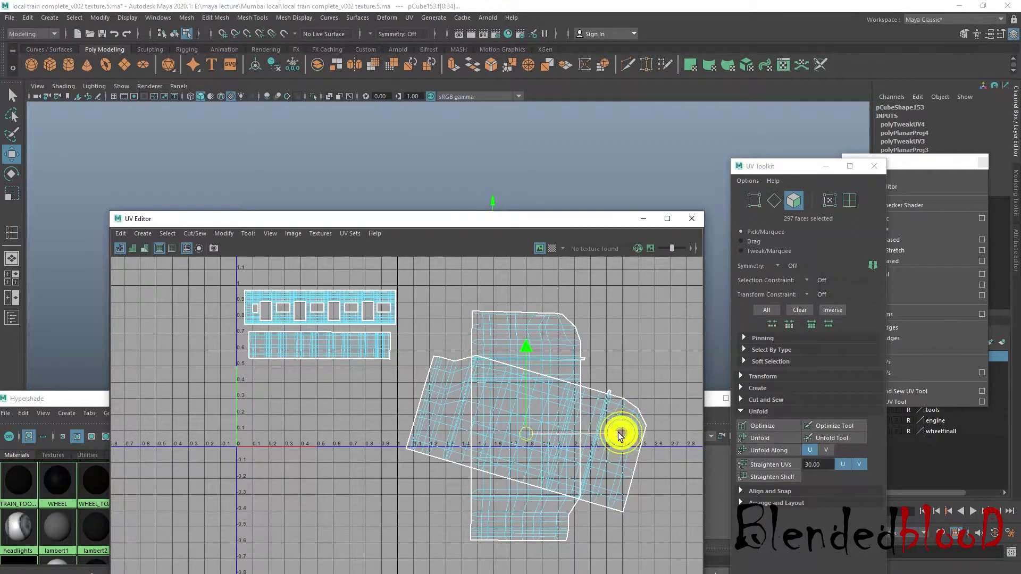
pyautogui.moveTo(523, 435); pyautogui.dragTo(314, 449)
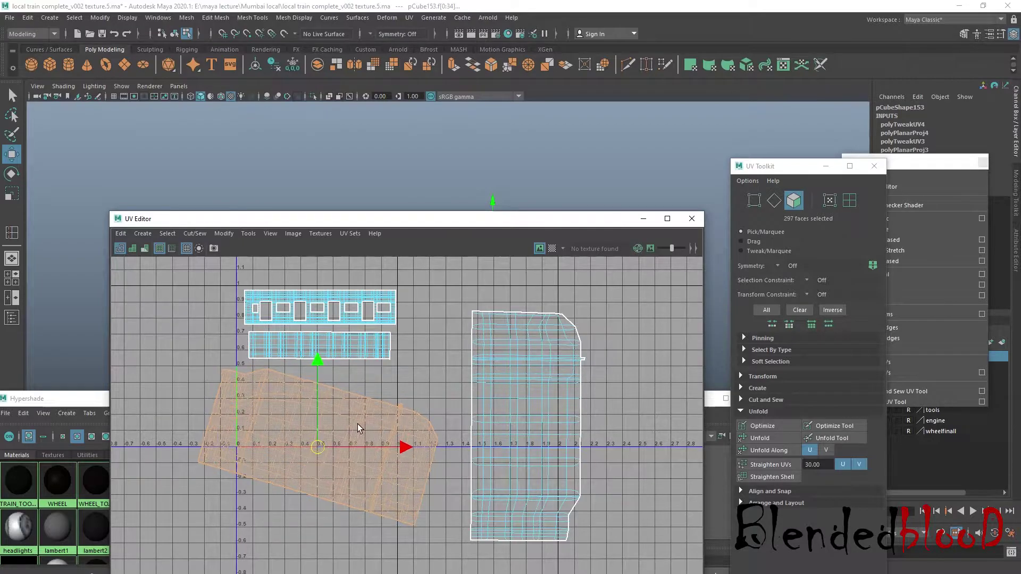
# Step: Rotate the tilted end shell until it stands upright
pyautogui.press('e')
pyautogui.moveTo(381, 396); pyautogui.dragTo(254, 327)
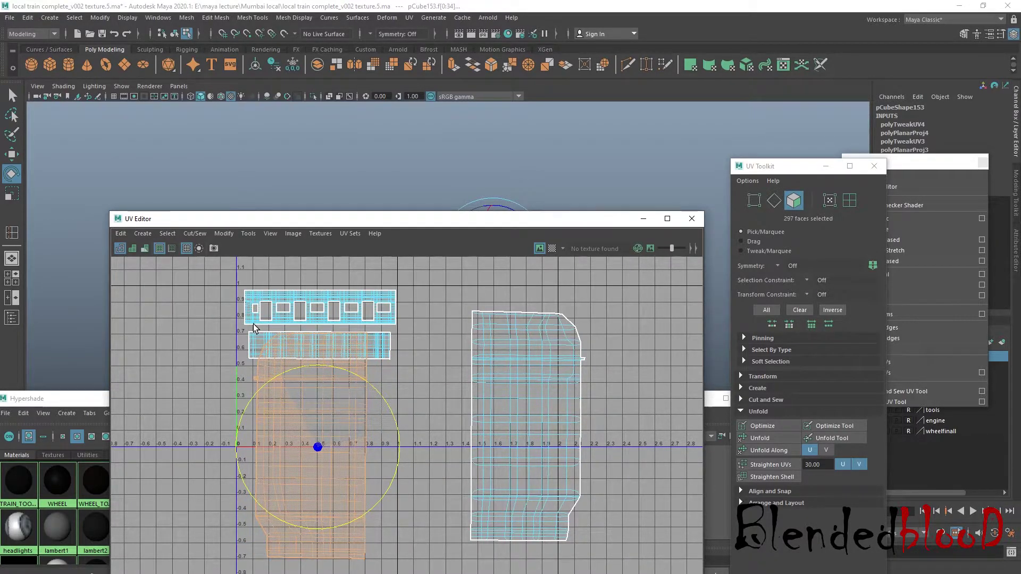
pyautogui.scroll(2, 253, 327)
# Step: Place the two end shells side by side below the 0–1 UV square
pyautogui.press('w')
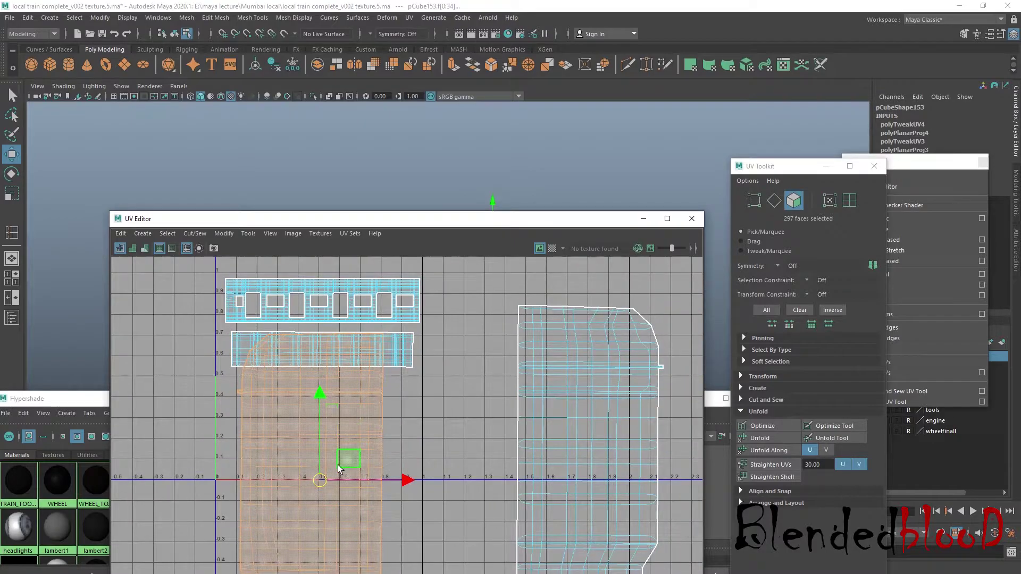
pyautogui.moveTo(332, 476); pyautogui.dragTo(394, 496)
pyautogui.scroll(-4, 435, 429)
pyautogui.moveTo(522, 489); pyautogui.dragTo(521, 488)
pyautogui.moveTo(480, 435); pyautogui.dragTo(435, 501)
pyautogui.keyDown('alt'); pyautogui.moveTo(424, 496); pyautogui.dragTo(490, 473, button='right'); pyautogui.keyUp('alt')
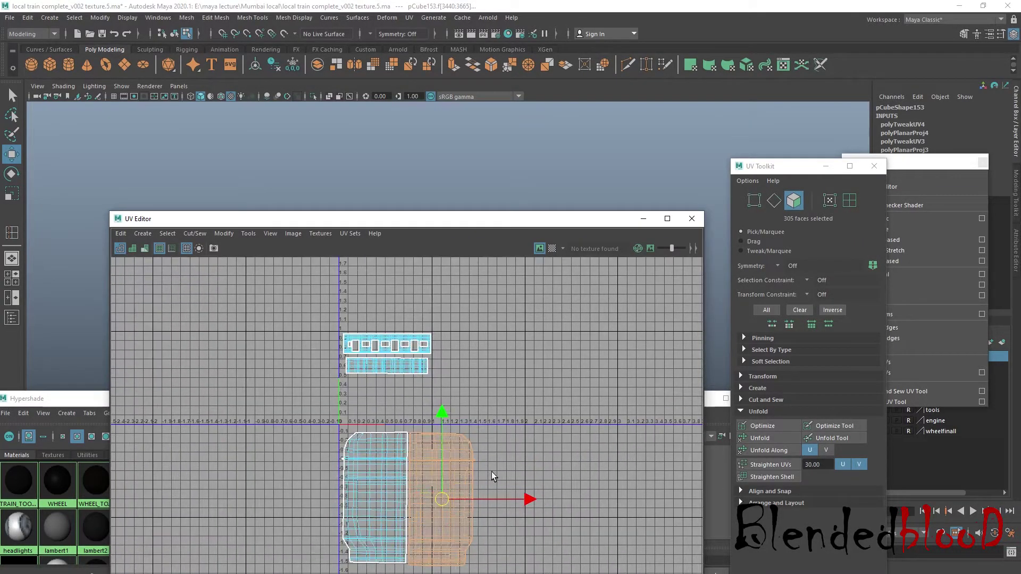
pyautogui.keyDown('alt'); pyautogui.moveTo(490, 473); pyautogui.dragTo(514, 412, button='middle'); pyautogui.keyUp('alt')
# Step: Scale both end shells down together and fit them inside the 0–1 UV square directly beneath the roof shell
pyautogui.moveTo(558, 353); pyautogui.dragTo(378, 532)
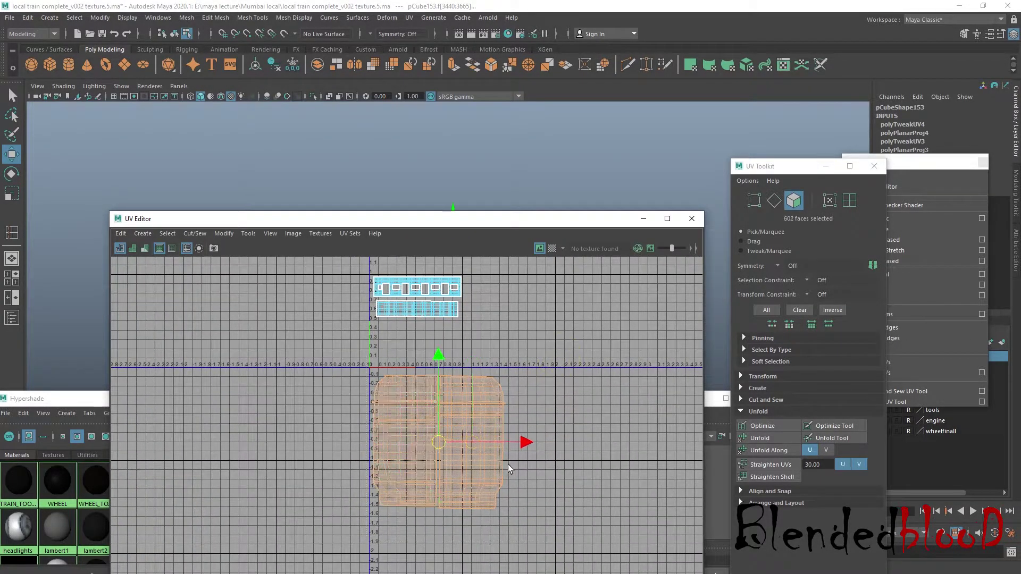
pyautogui.press('r')
pyautogui.moveTo(432, 437); pyautogui.dragTo(397, 341)
pyautogui.scroll(3, 451, 440)
pyautogui.press('w')
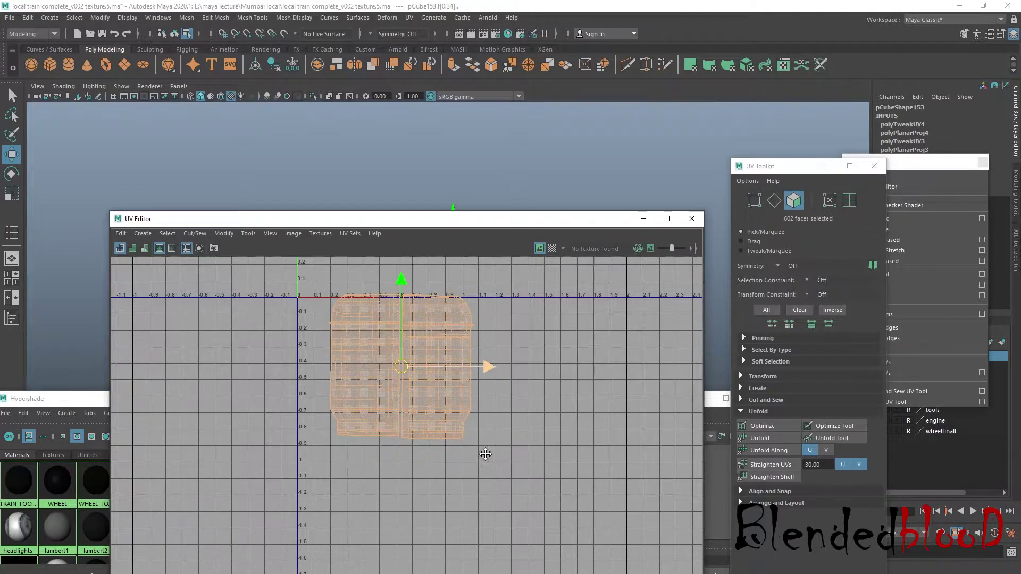
pyautogui.keyDown('alt'); pyautogui.moveTo(439, 377); pyautogui.dragTo(502, 496, button='middle'); pyautogui.keyUp('alt')
pyautogui.press('r')
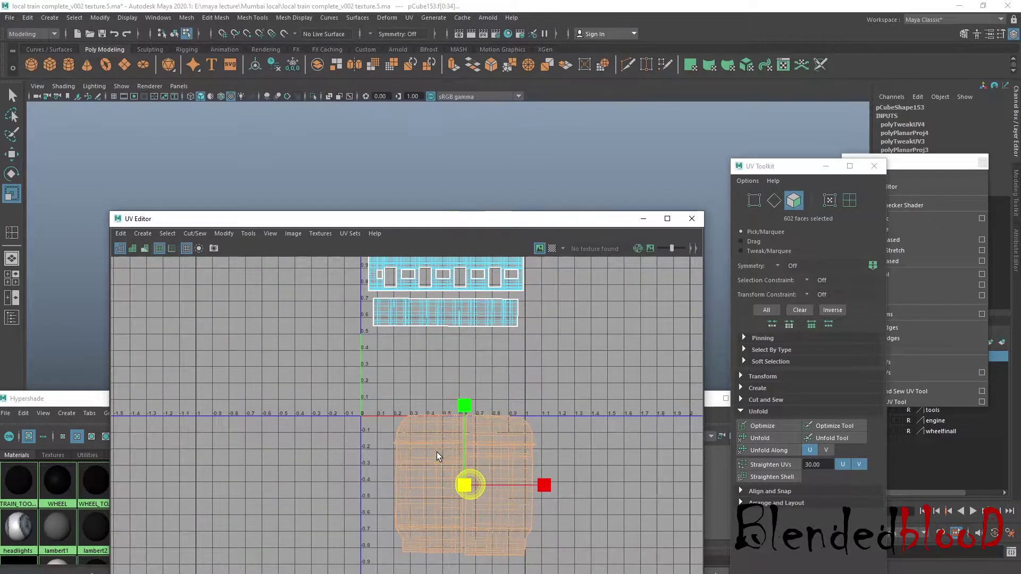
pyautogui.moveTo(464, 485); pyautogui.dragTo(435, 450)
pyautogui.press('w')
pyautogui.moveTo(464, 485); pyautogui.dragTo(453, 372)
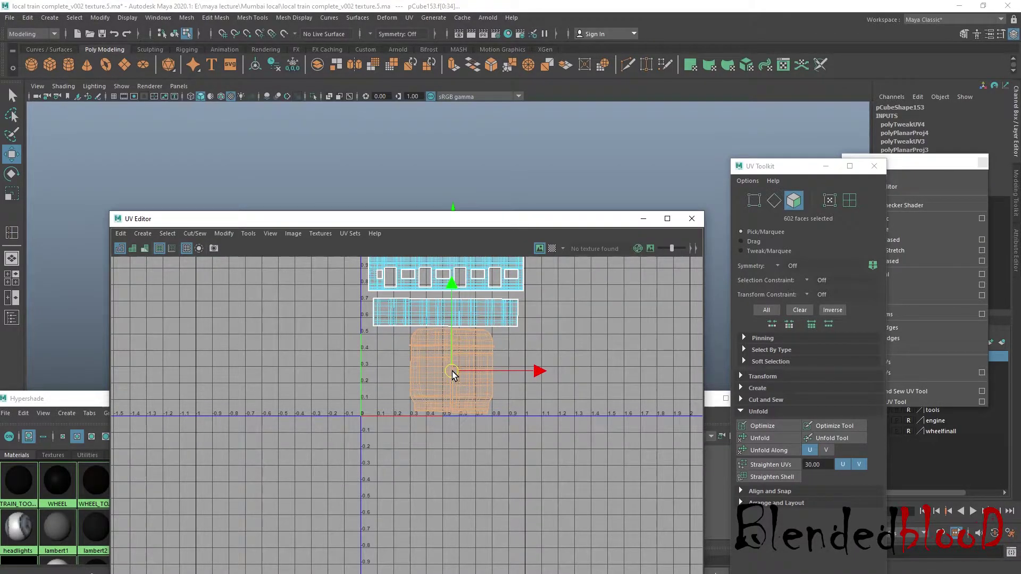
# Step: Deselect the end shells and close the UV Toolkit and the floating UV menu
pyautogui.click(522, 420)
pyautogui.keyDown('alt'); pyautogui.moveTo(555, 452); pyautogui.dragTo(574, 505, button='middle'); pyautogui.keyUp('alt')
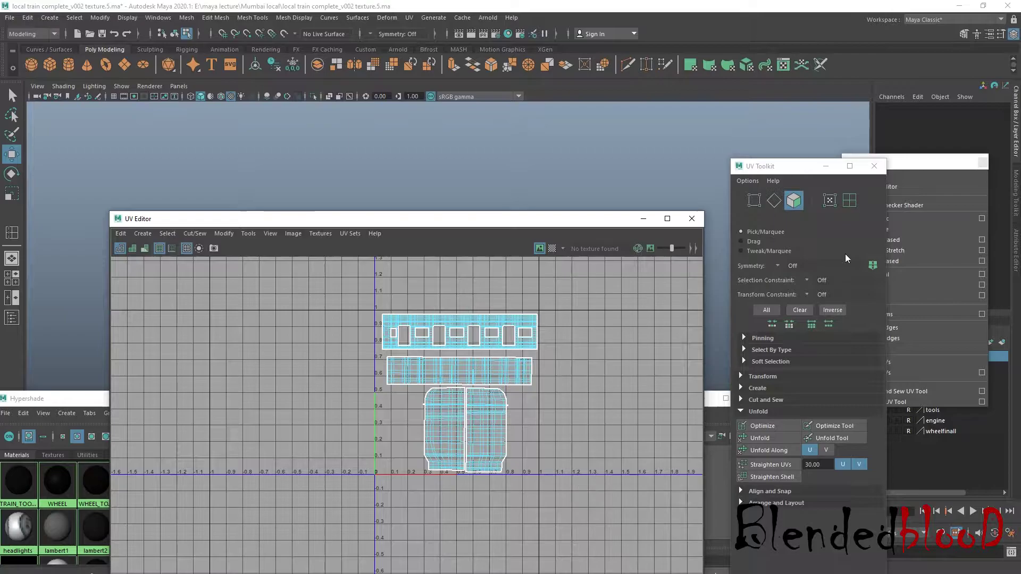
pyautogui.click(881, 172)
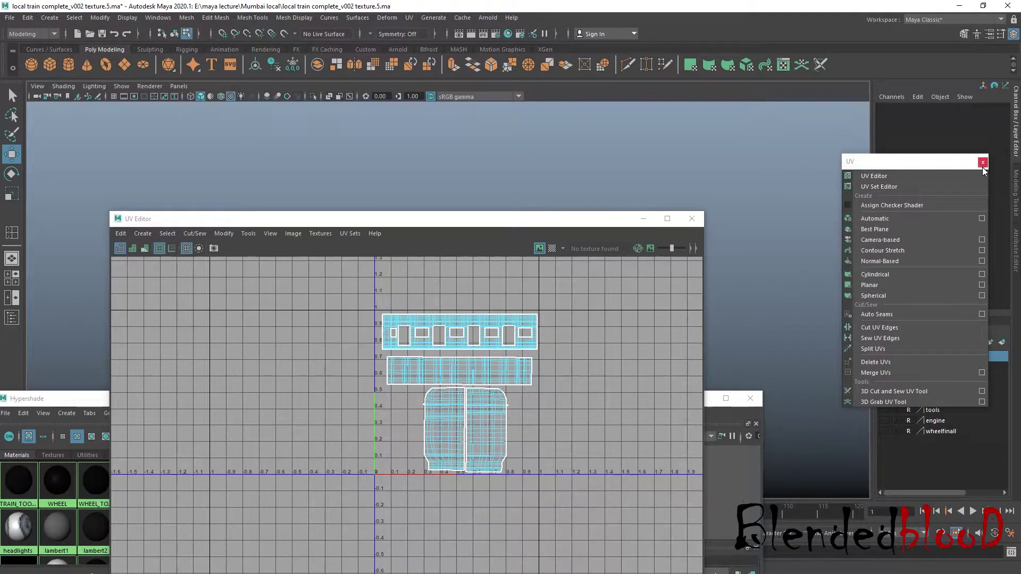
pyautogui.click(981, 167)
# Step: Save a UV snapshot of all the shells as box_1 in the Mumbai local texture folder, and close the UV Editor
pyautogui.scroll(2, 593, 368)
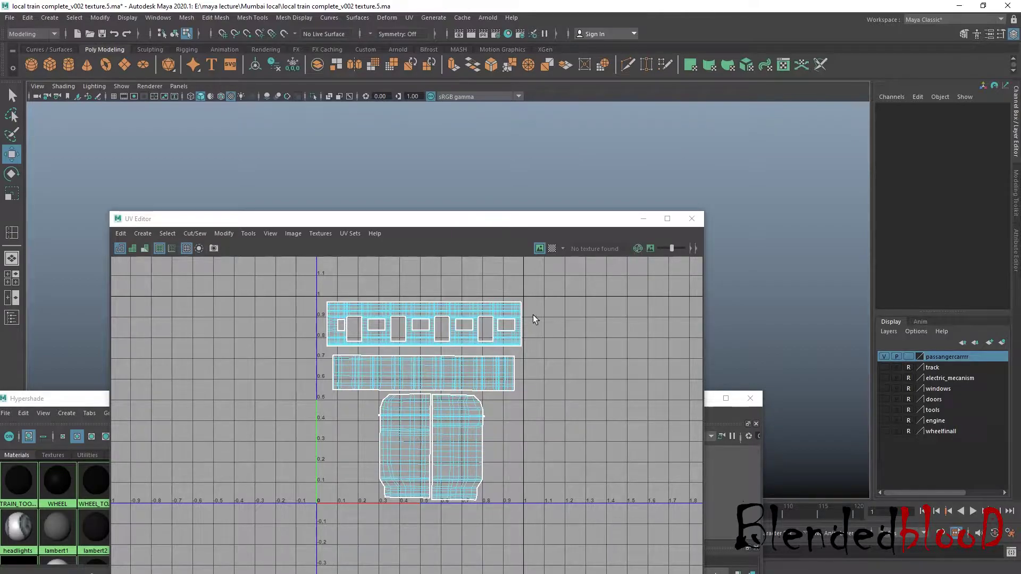
pyautogui.moveTo(482, 441); pyautogui.dragTo(285, 272)
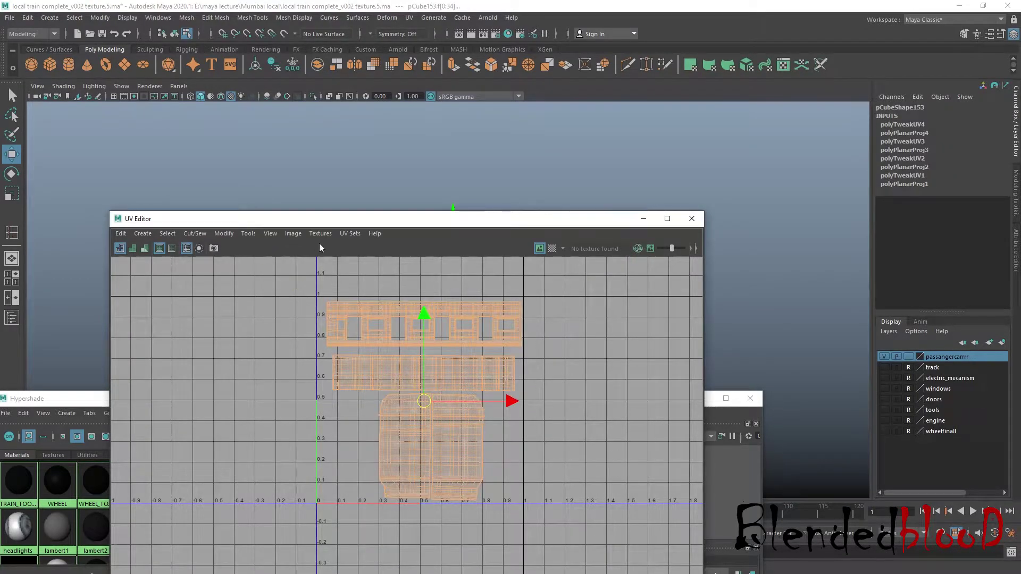
pyautogui.click(294, 237)
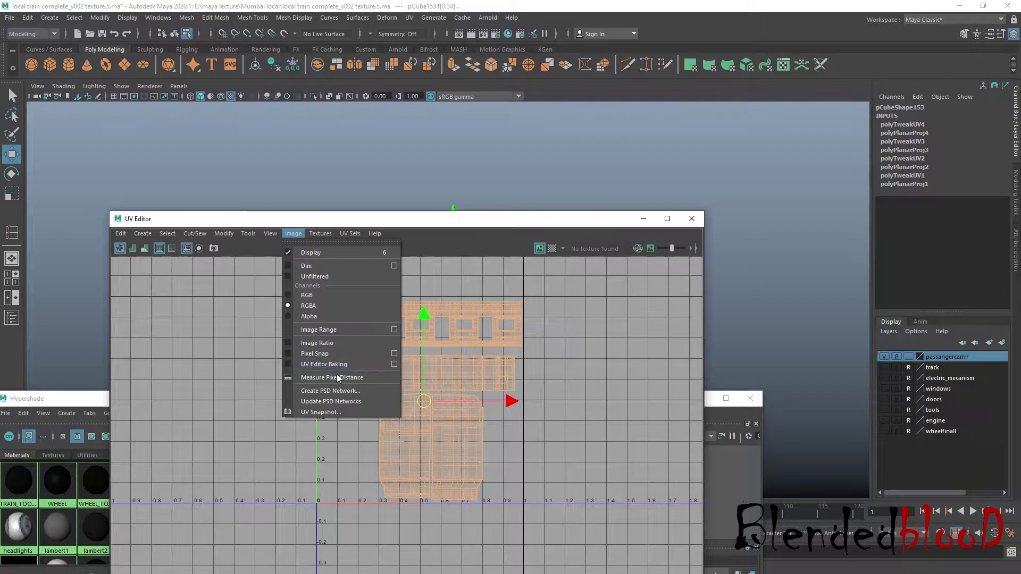
pyautogui.click(322, 412)
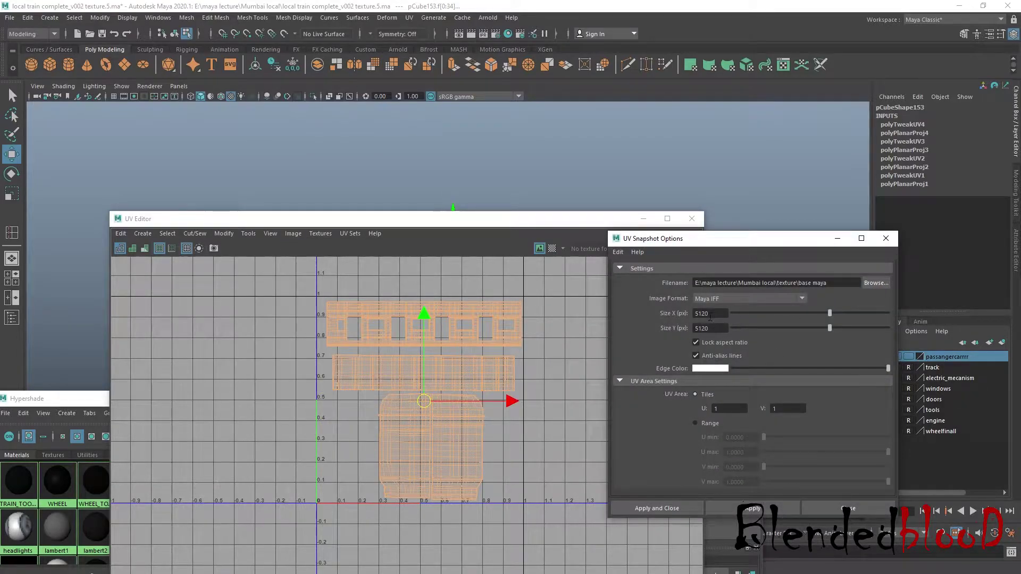
pyautogui.click(874, 283)
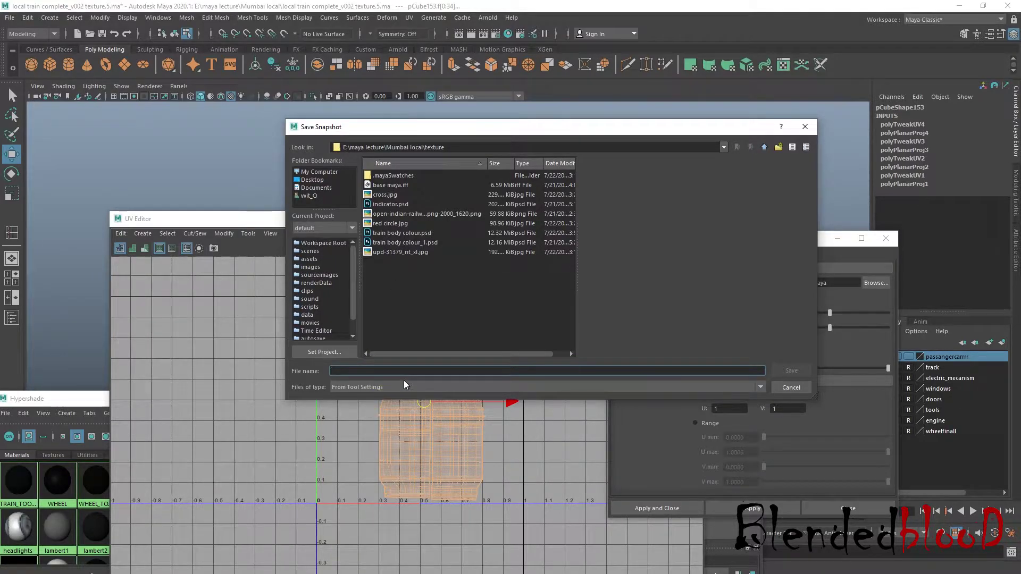
pyautogui.write('box_1')
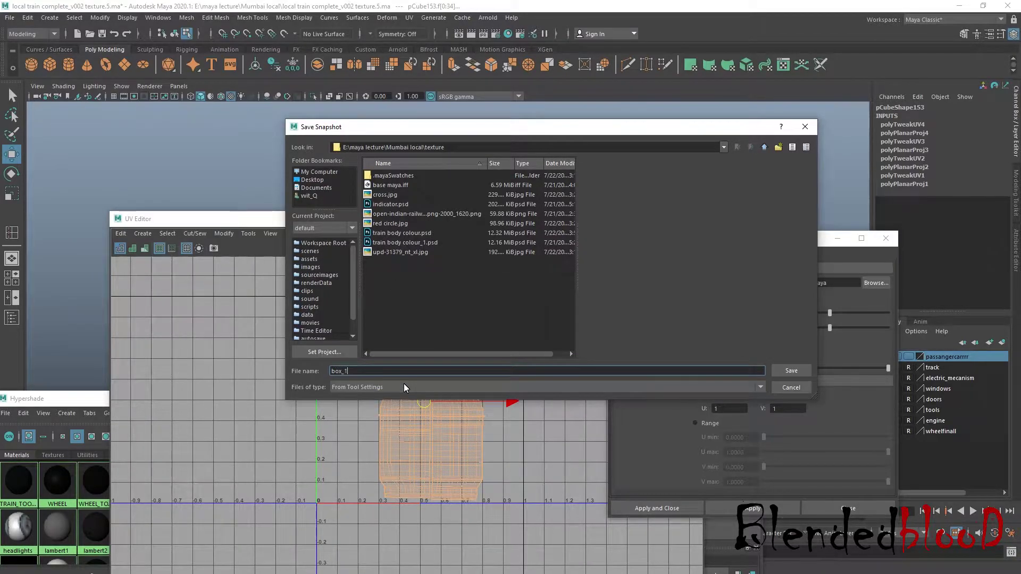
pyautogui.click(795, 370)
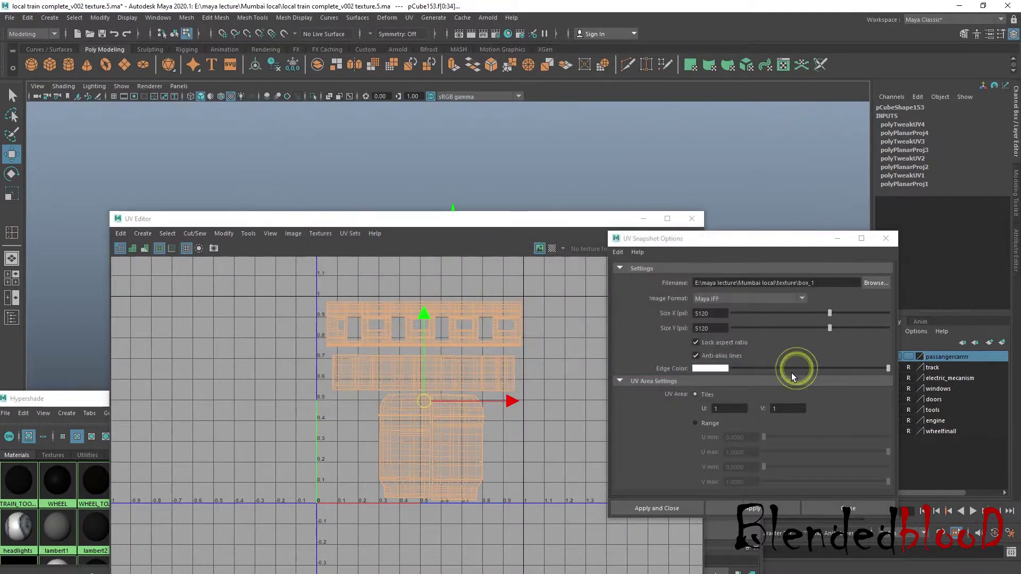
pyautogui.click(763, 507)
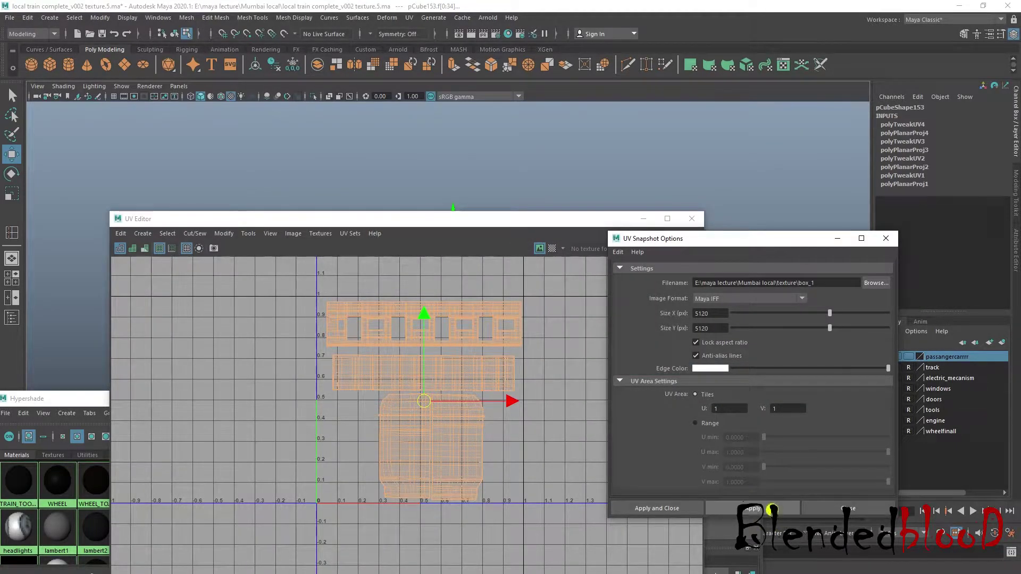
pyautogui.click(487, 301)
pyautogui.click(848, 509)
pyautogui.click(691, 219)
# Step: Connect a Checker texture to the color of the green blinn18 material on the car's end faces
pyautogui.moveTo(700, 397); pyautogui.dragTo(750, 358)
pyautogui.scroll(2, 542, 261)
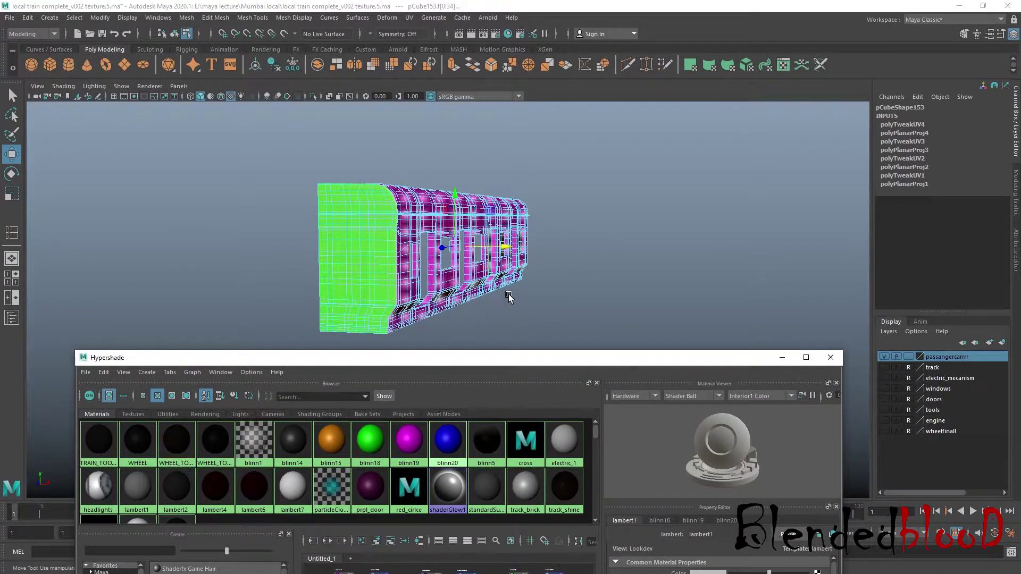
pyautogui.moveTo(343, 441); pyautogui.dragTo(505, 318, button='middle')
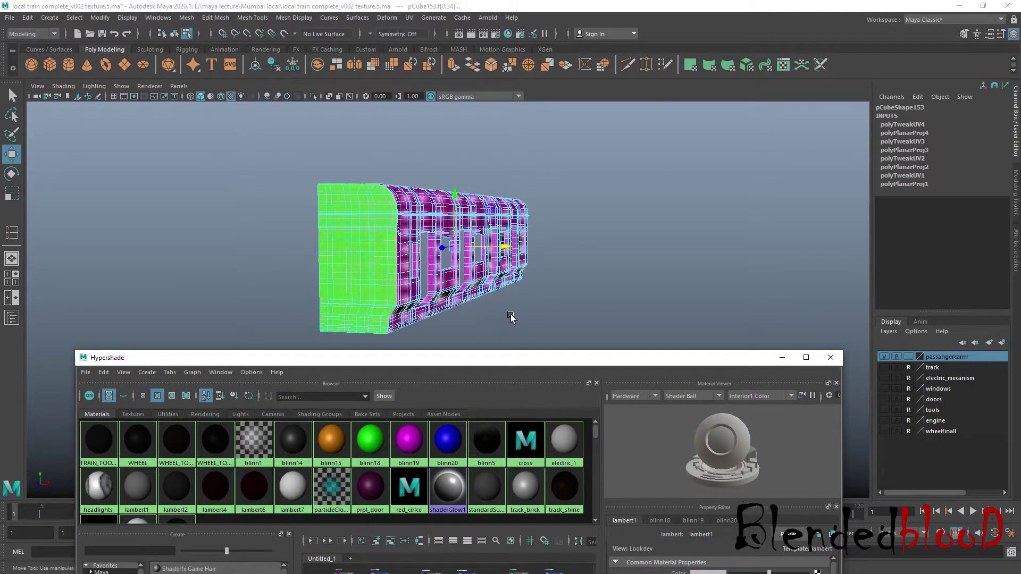
pyautogui.keyDown('alt'); pyautogui.moveTo(549, 285); pyautogui.dragTo(574, 263); pyautogui.keyUp('alt')
pyautogui.press('super')
pyautogui.press('super')
pyautogui.press('f')
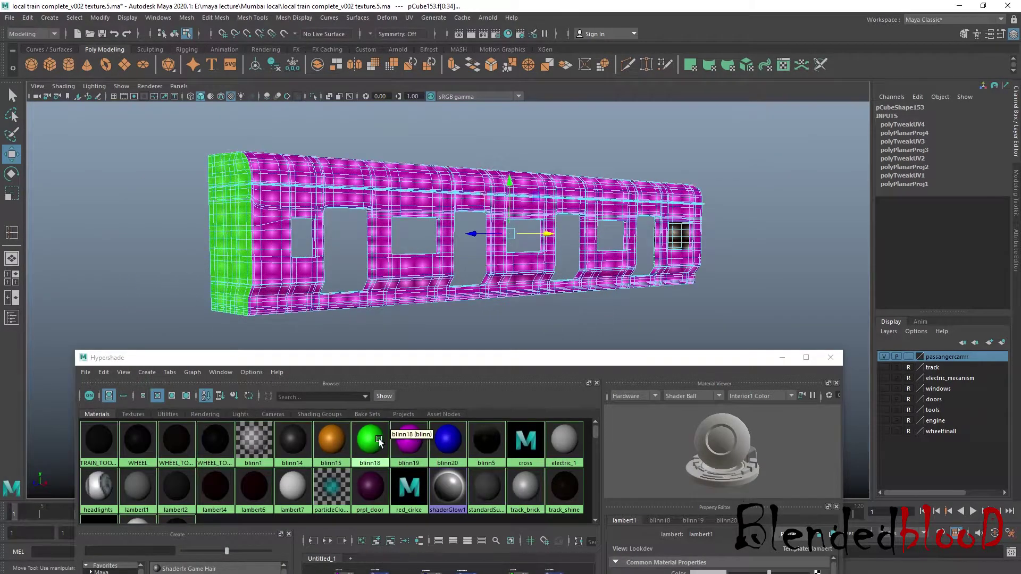
pyautogui.click(379, 442)
pyautogui.doubleClick(379, 441)
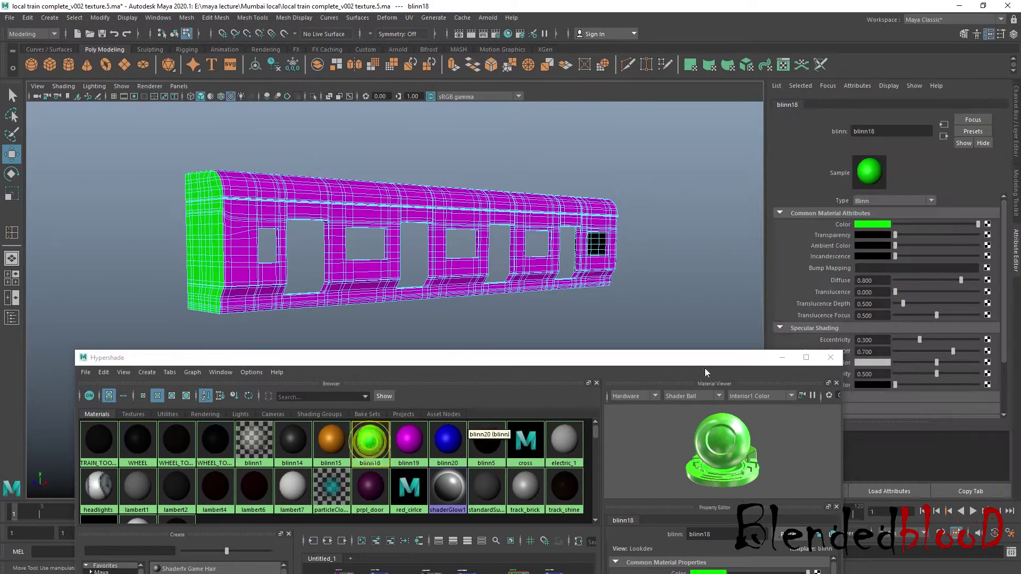
pyautogui.click(987, 224)
pyautogui.click(448, 266)
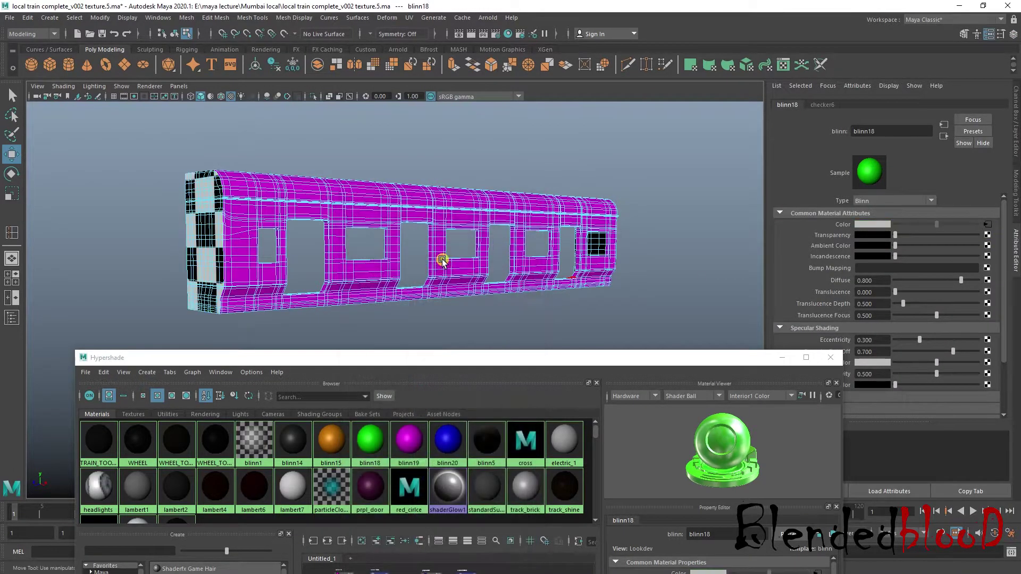
# Step: Set the blinn18 checker's Repeat UV to 50 in both directions
pyautogui.click(839, 104)
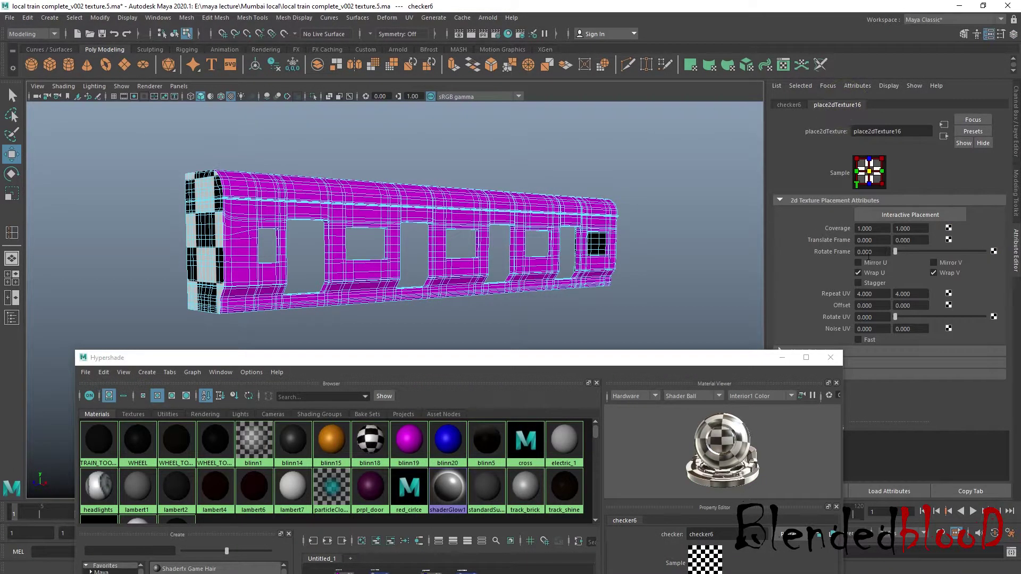
pyautogui.doubleClick(876, 294)
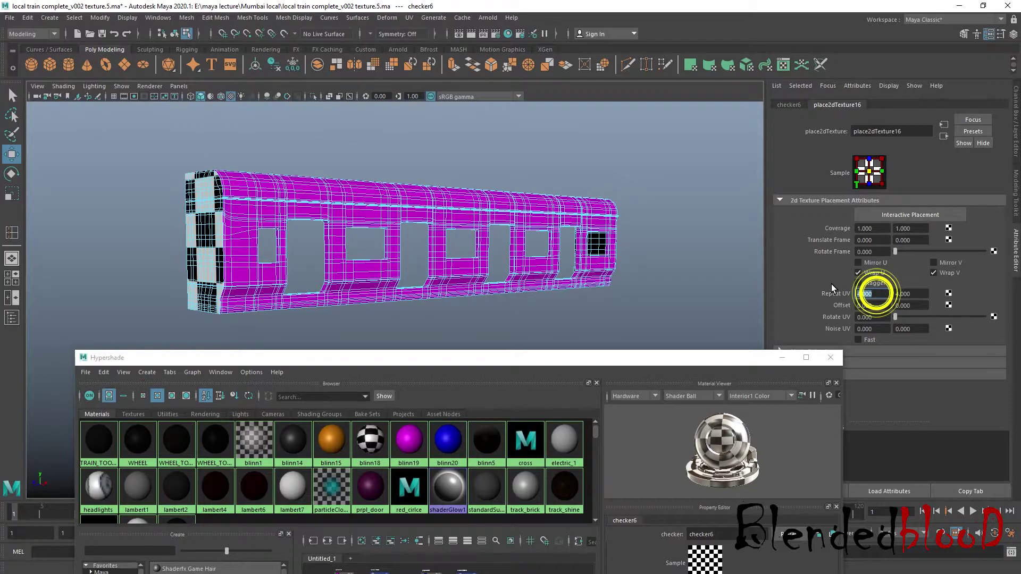
pyautogui.press('Return')
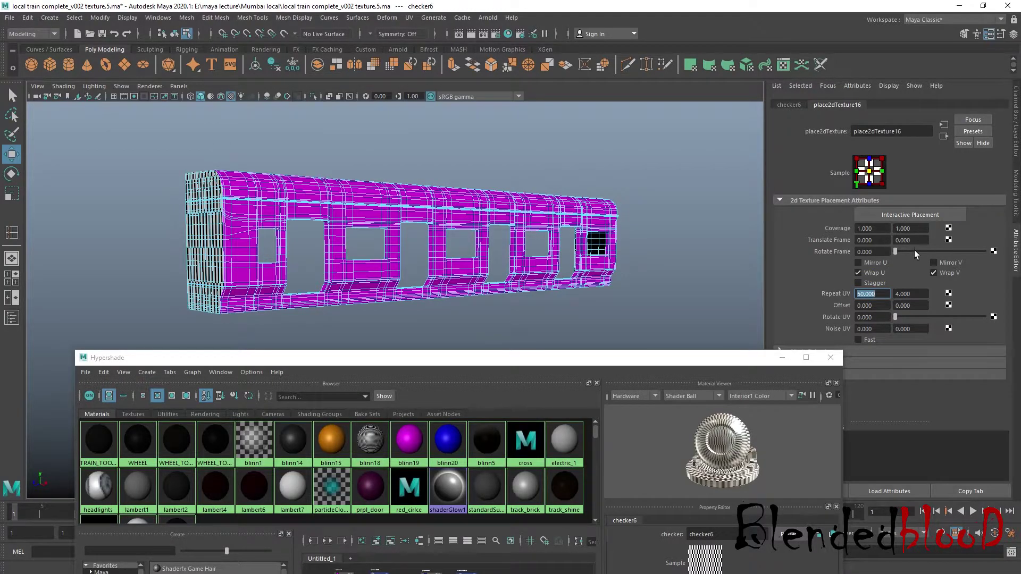
pyautogui.doubleClick(914, 293)
pyautogui.write('50')
pyautogui.press('Return')
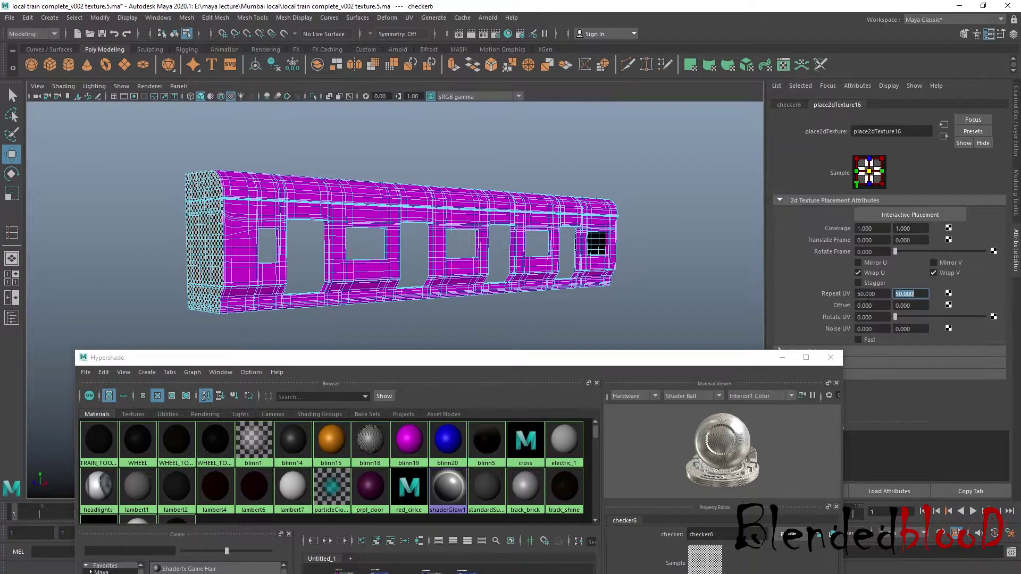
# Step: Return the car body to object mode and connect a Checker texture to the color of the magenta blinn19 material
pyautogui.rightClick(538, 244)
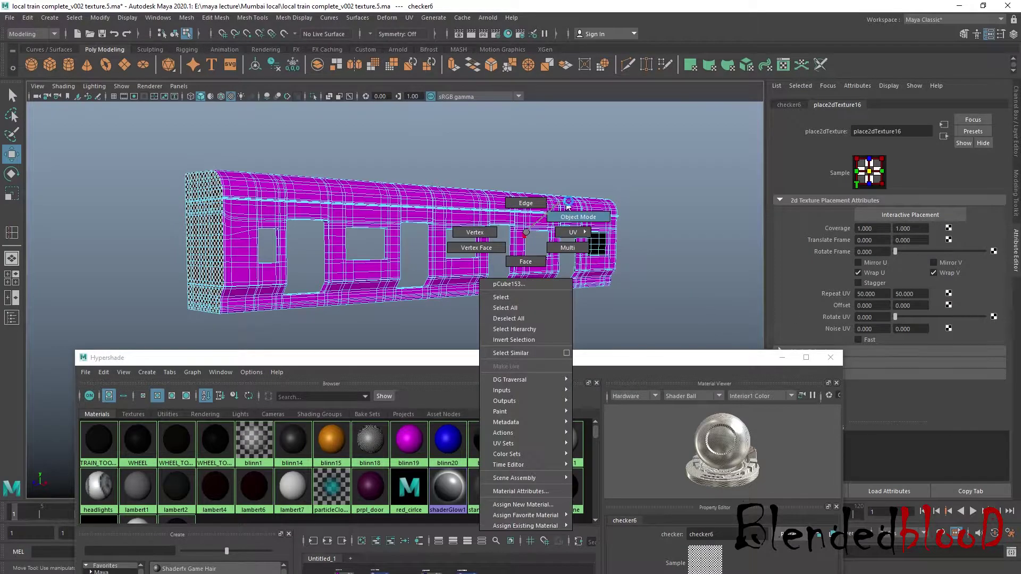
pyautogui.click(641, 213)
pyautogui.keyDown('alt'); pyautogui.moveTo(481, 264); pyautogui.dragTo(590, 220); pyautogui.keyUp('alt')
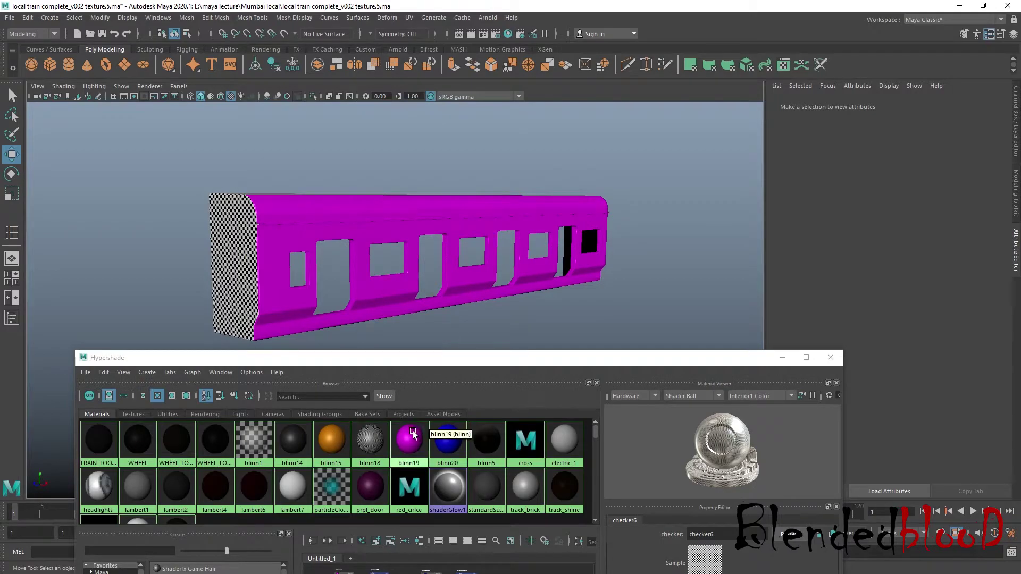
pyautogui.click(409, 440)
pyautogui.click(987, 224)
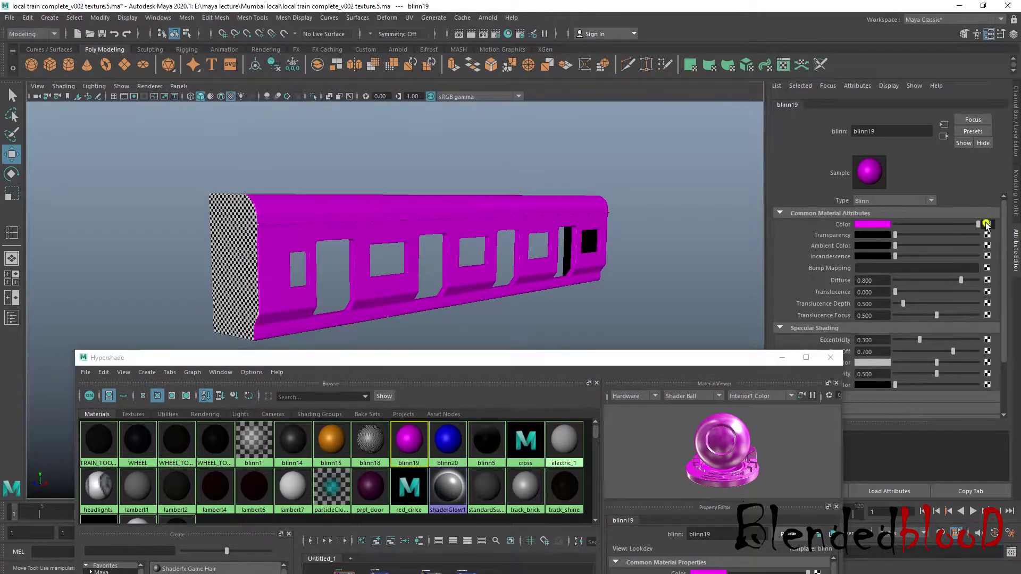
pyautogui.click(426, 263)
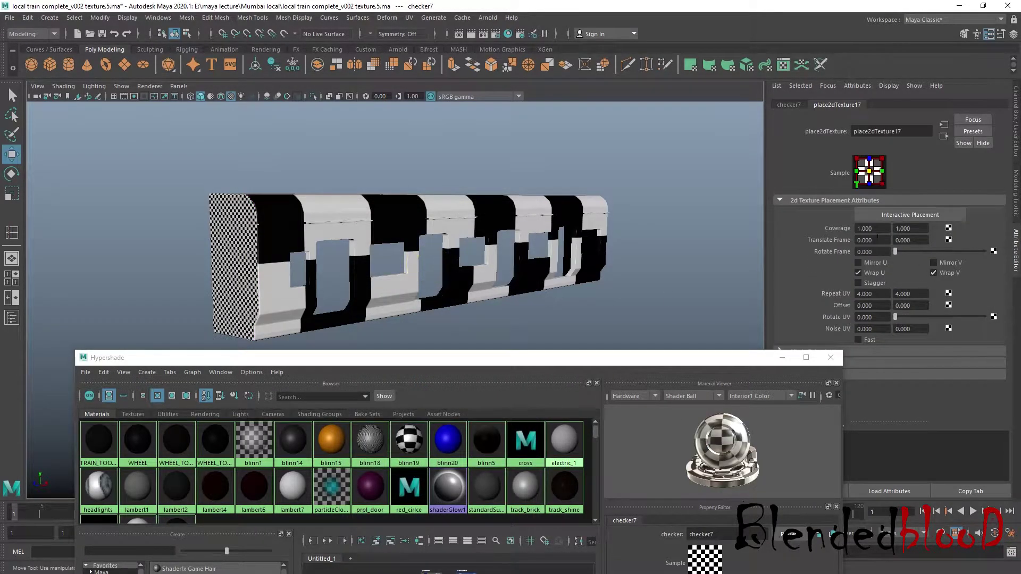
# Step: Set the blinn19 checker's Repeat UV to 50 by 50
pyautogui.doubleClick(872, 294)
pyautogui.write('5')
pyautogui.write('50')
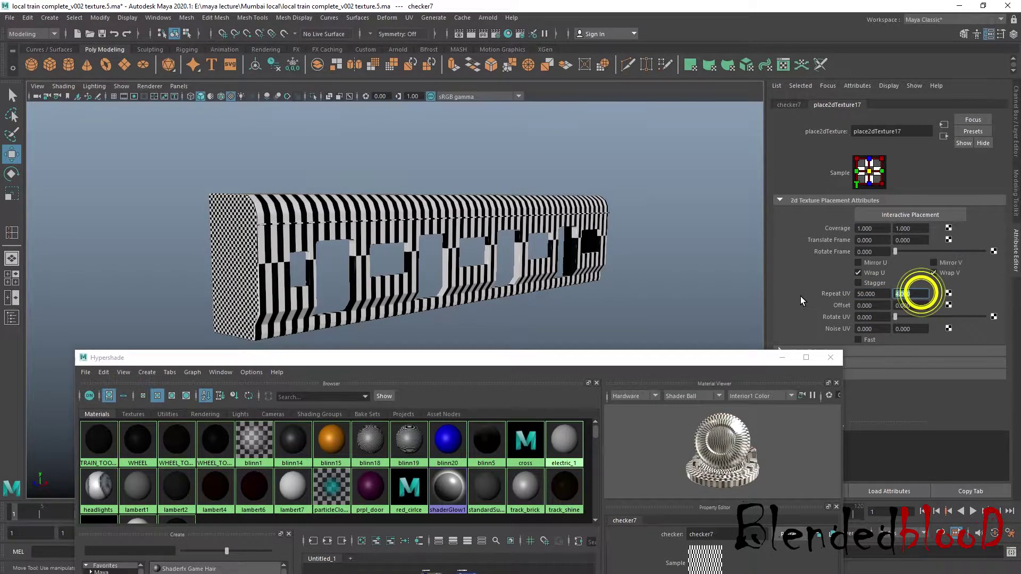
pyautogui.press('Return')
# Step: Return the car body to object mode and connect a Checker texture to the color of the blue blinn20 material
pyautogui.keyDown('alt'); pyautogui.moveTo(532, 262); pyautogui.dragTo(596, 245); pyautogui.keyUp('alt')
pyautogui.moveTo(459, 211); pyautogui.dragTo(509, 196, button='right')
pyautogui.click(447, 440)
pyautogui.click(987, 224)
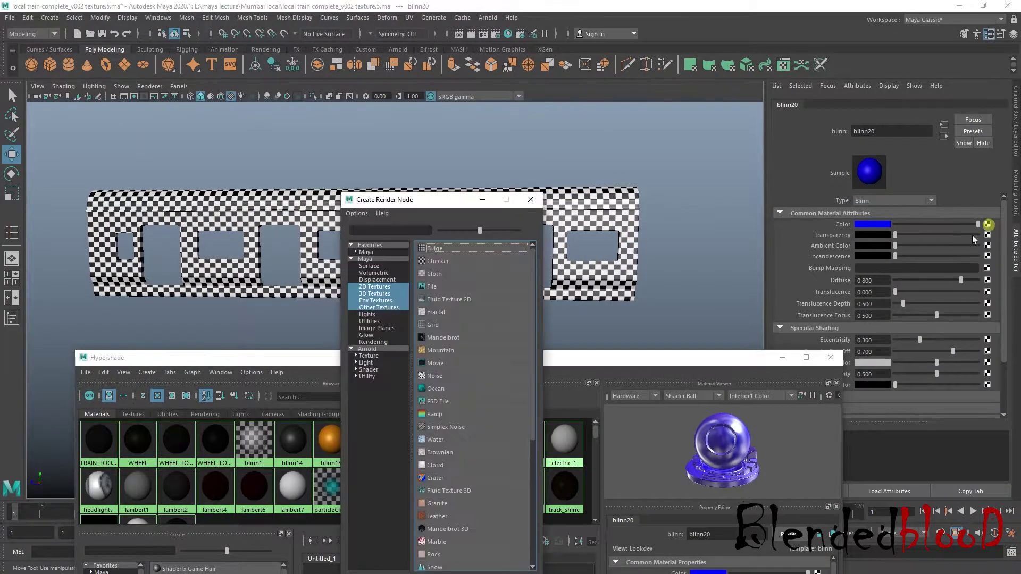
pyautogui.click(441, 262)
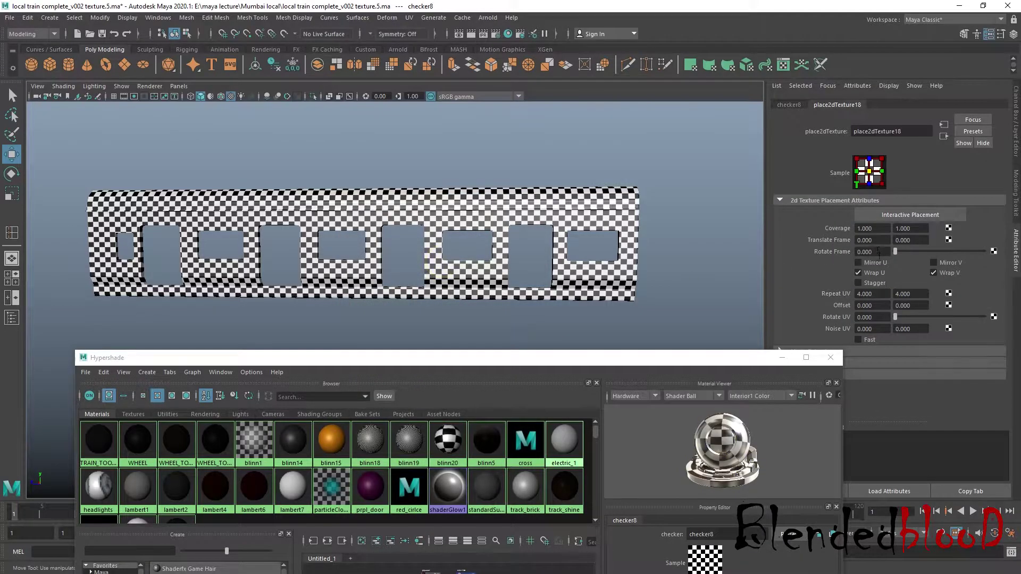
# Step: Set the blinn20 checker's Repeat UV to 50 in both directions
pyautogui.write('50')
pyautogui.press('Return')
pyautogui.doubleClick(910, 293)
pyautogui.write('50')
pyautogui.press('Return')
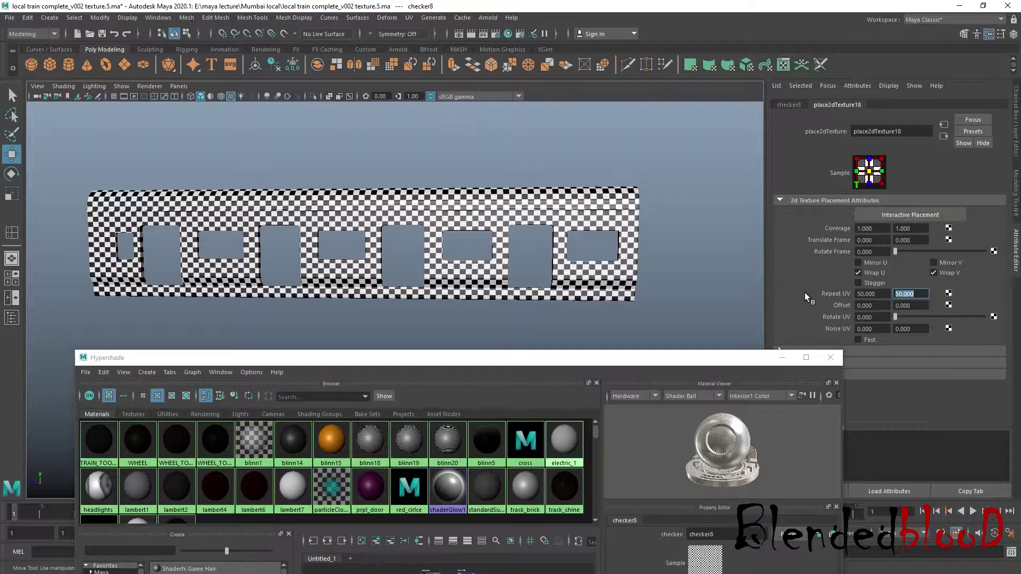
# Step: Return to object mode, compare the checker pattern on the car's sides and end, and select the car body
pyautogui.moveTo(441, 225); pyautogui.dragTo(480, 210, button='right')
pyautogui.click(478, 158)
pyautogui.keyDown('alt'); pyautogui.moveTo(578, 230); pyautogui.dragTo(511, 228); pyautogui.keyUp('alt')
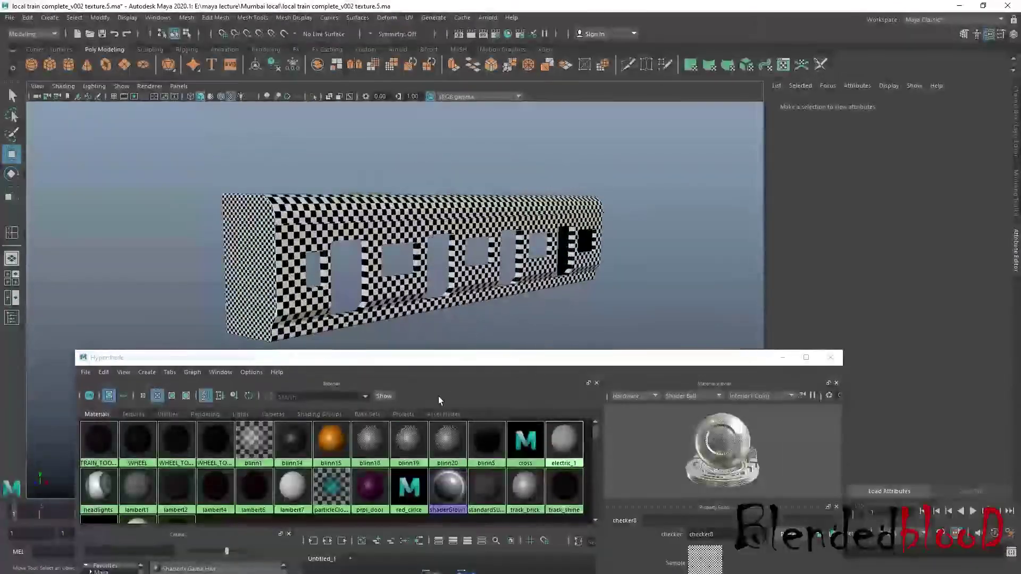
pyautogui.click(448, 440)
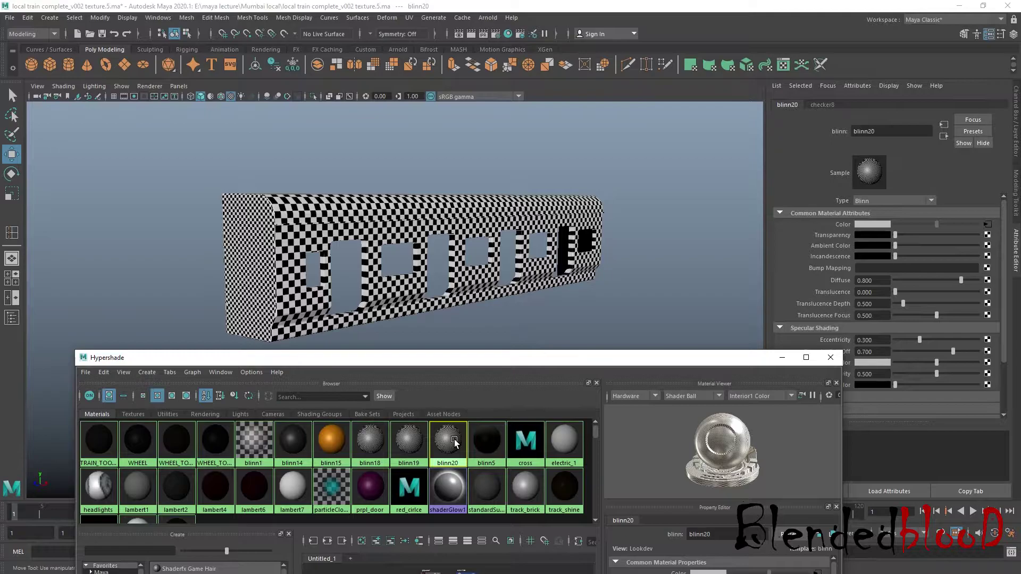
pyautogui.click(466, 308)
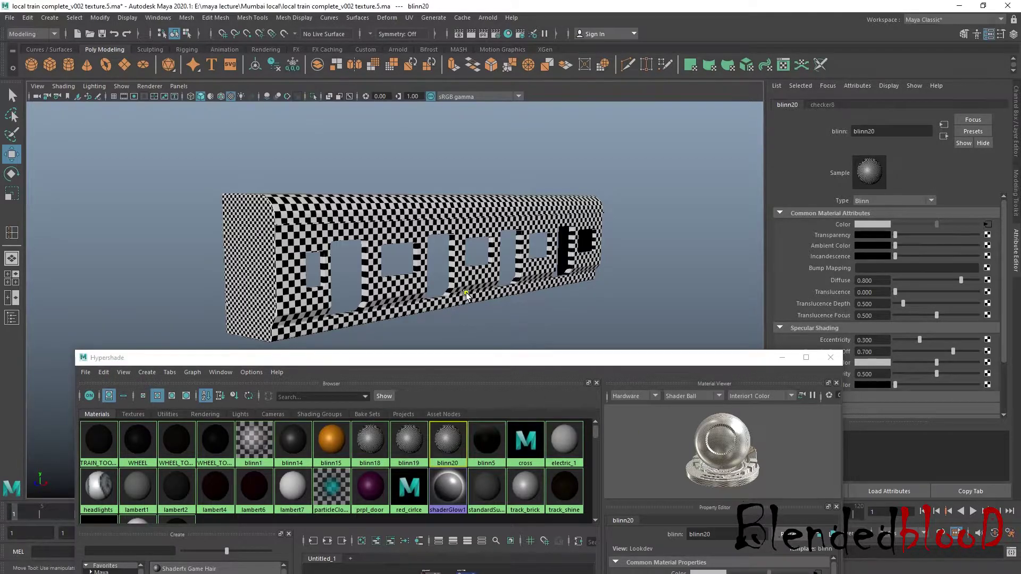
# Step: Switch to File Explorer and open the texture folder inside the Mumbai local project folder
pyautogui.press('super')
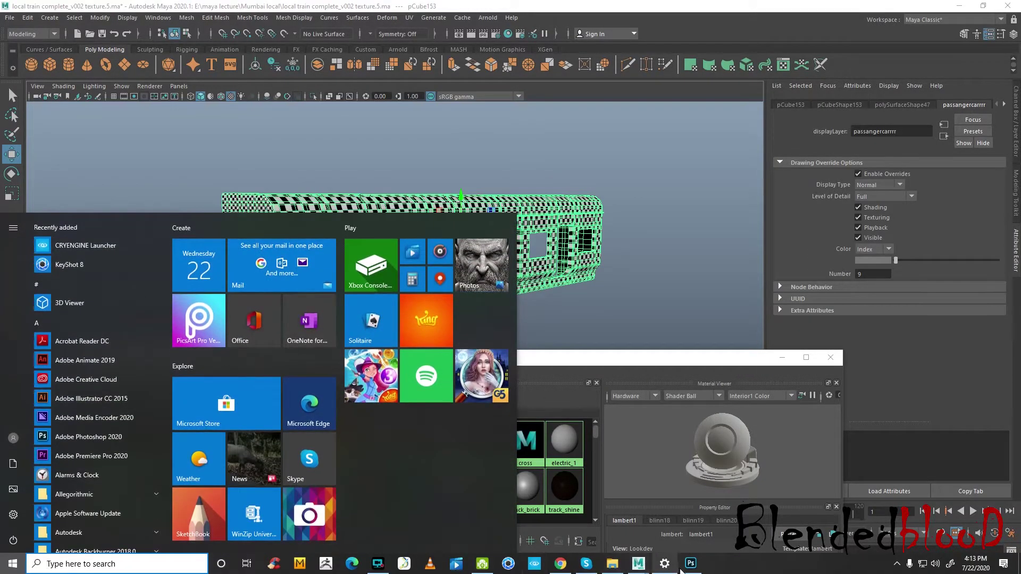
pyautogui.click(667, 564)
pyautogui.press('super')
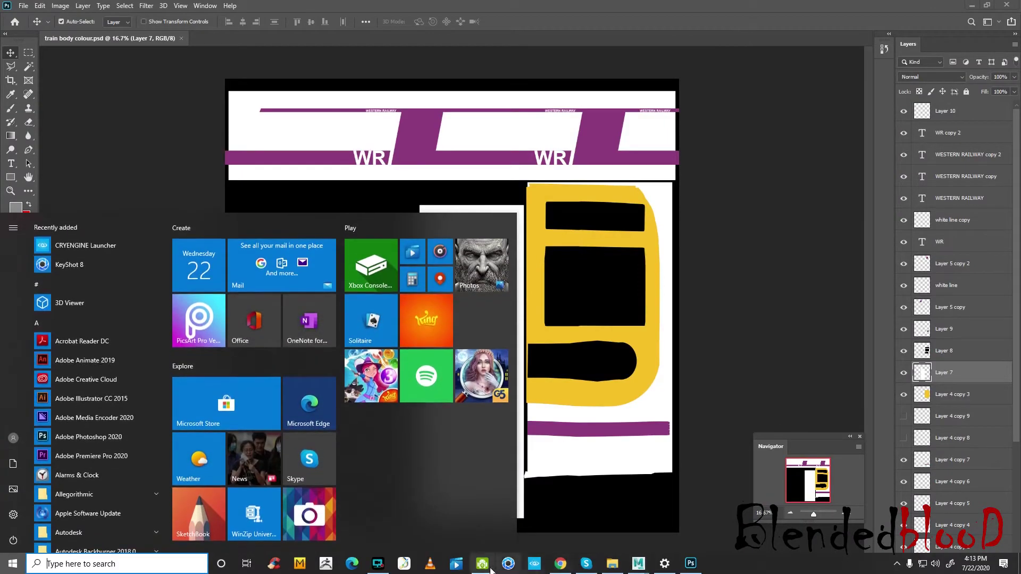
pyautogui.click(612, 563)
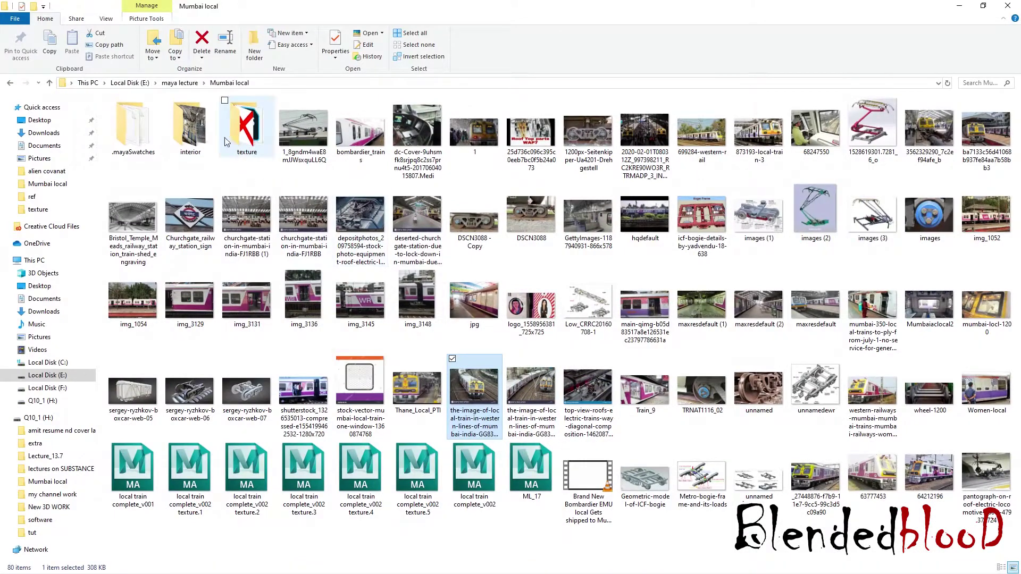
pyautogui.doubleClick(205, 130)
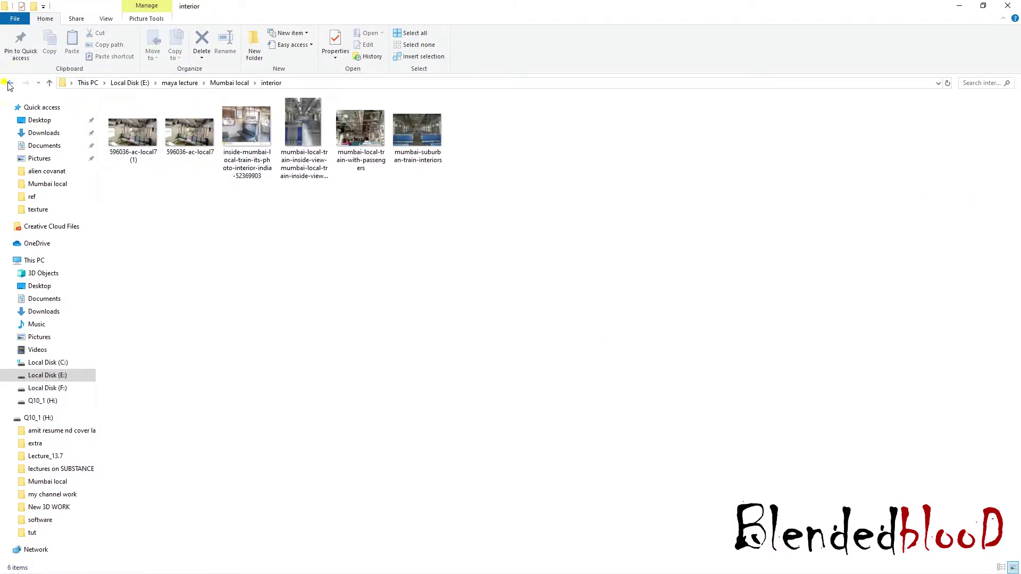
pyautogui.click(7, 84)
pyautogui.doubleClick(242, 122)
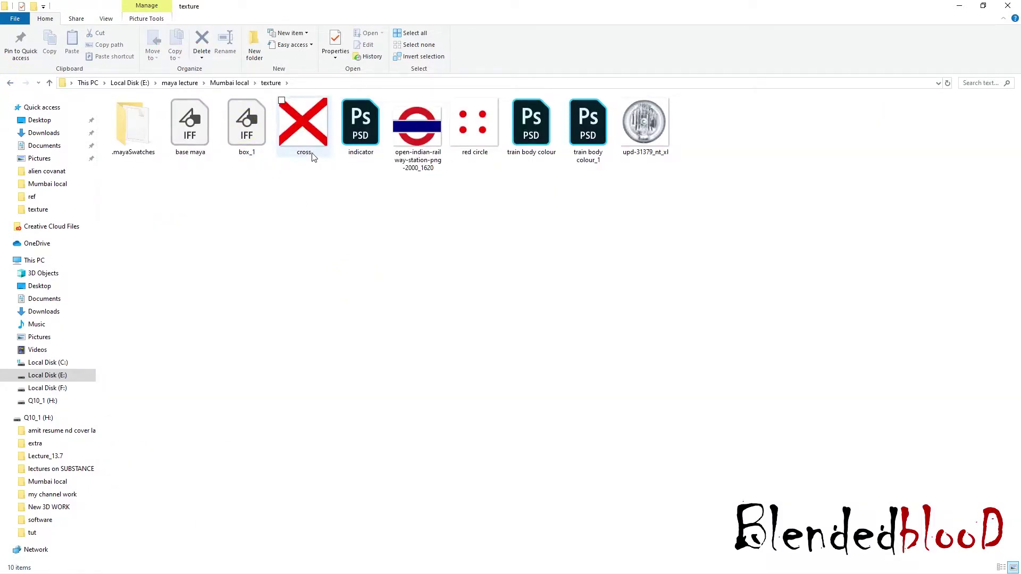
# Step: Place the box_1 UV snapshot from the texture folder into the train body colour.psd document in Photoshop
pyautogui.moveTo(247, 127); pyautogui.dragTo(622, 482)
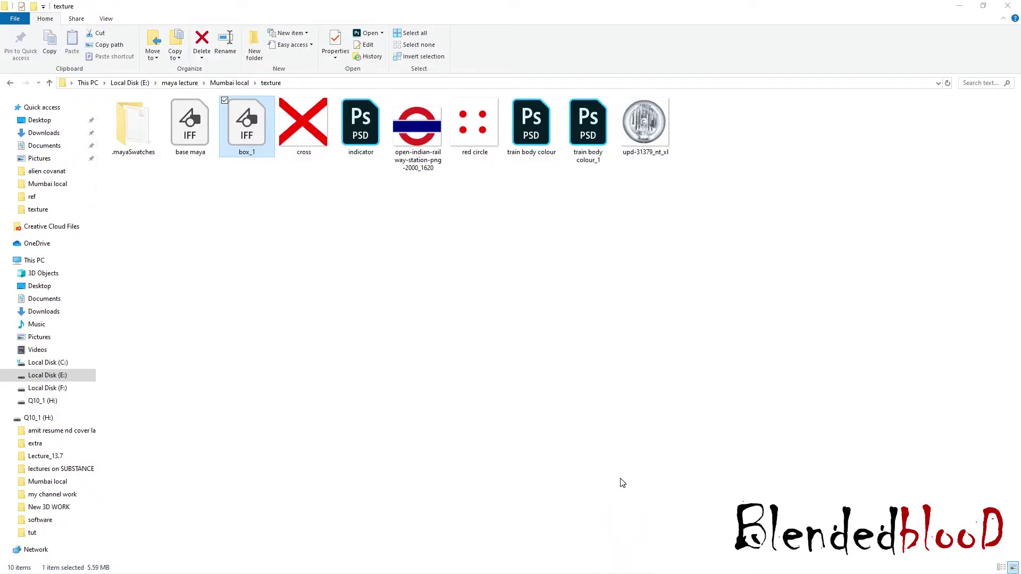
pyautogui.press('super')
pyautogui.moveTo(242, 142); pyautogui.dragTo(325, 53)
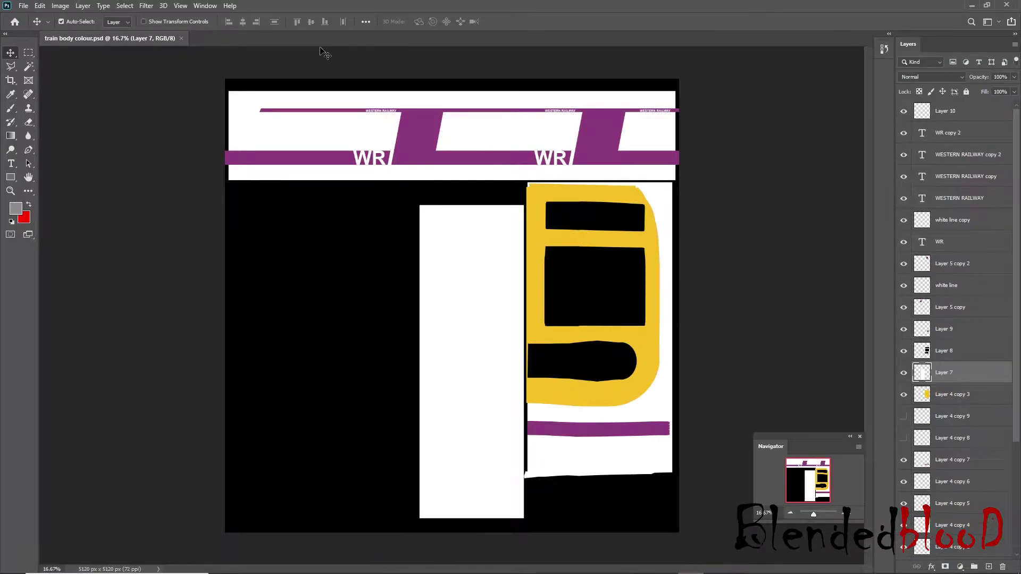
pyautogui.click(970, 5)
pyautogui.moveTo(245, 127); pyautogui.dragTo(606, 360)
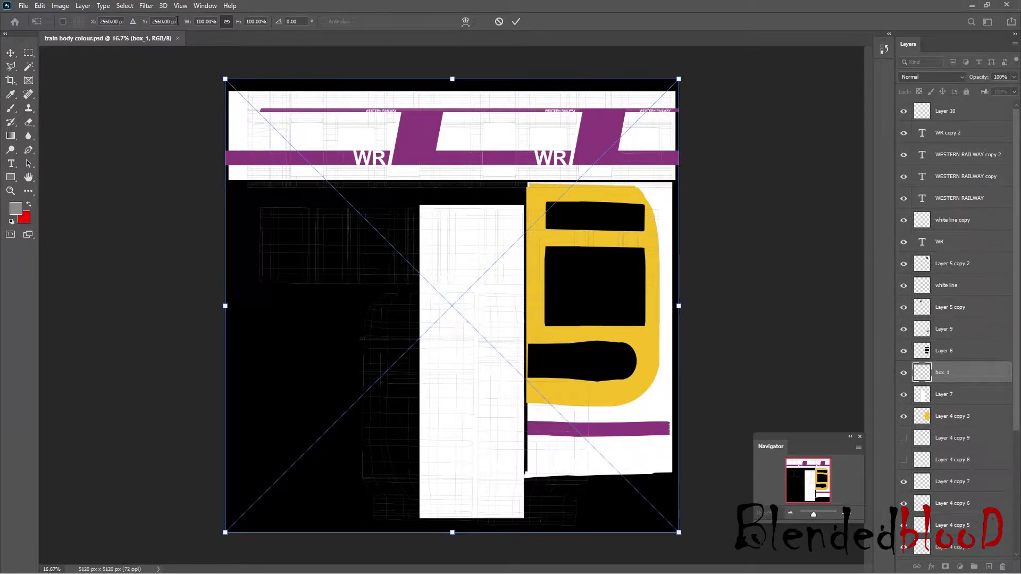
# Step: Commit the placed snapshot and save the document as a new PSD named train back body colour
pyautogui.click(23, 7)
pyautogui.click(43, 131)
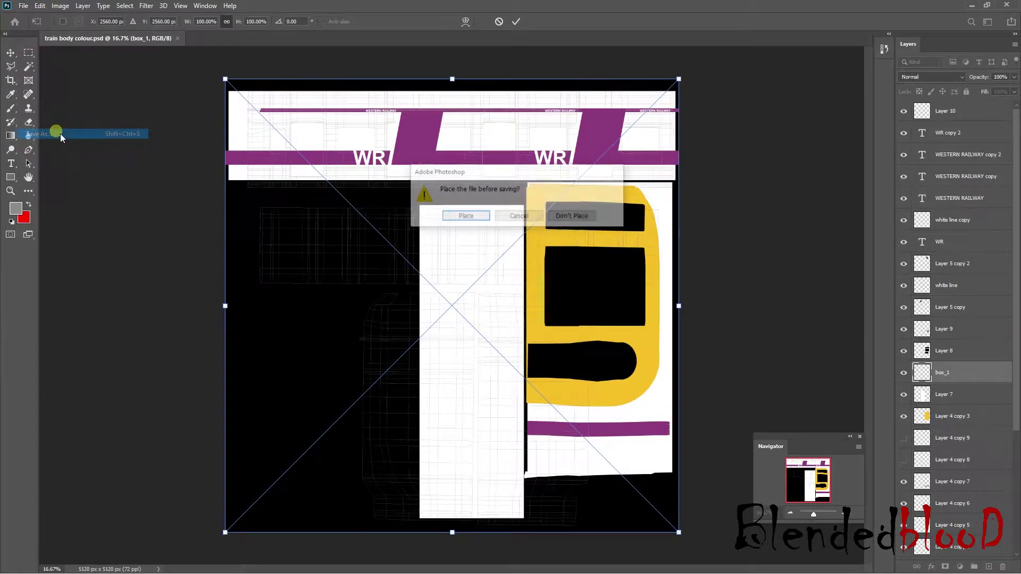
pyautogui.click(465, 216)
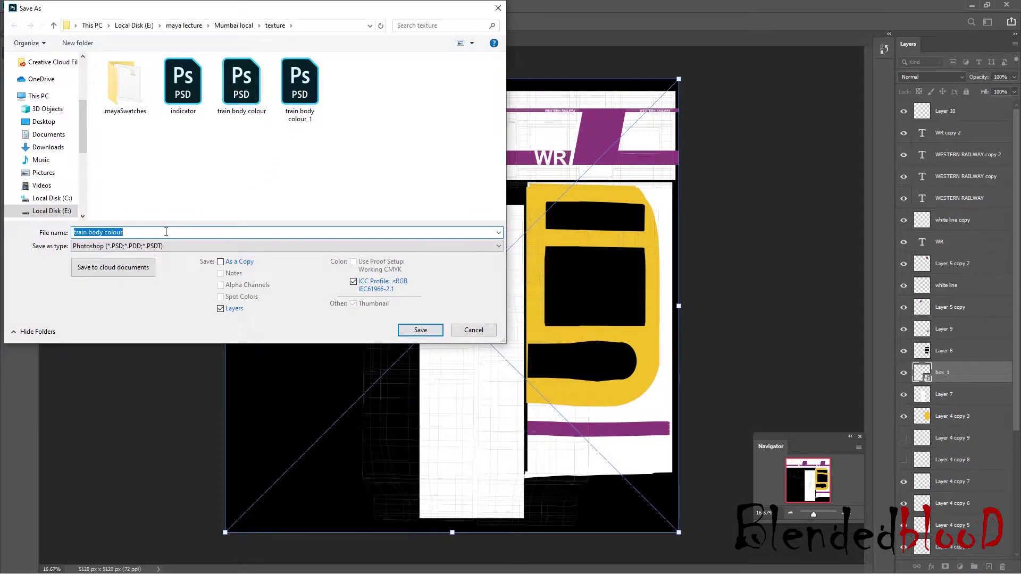
pyautogui.click(166, 232)
pyautogui.click(89, 232)
pyautogui.press('Return')
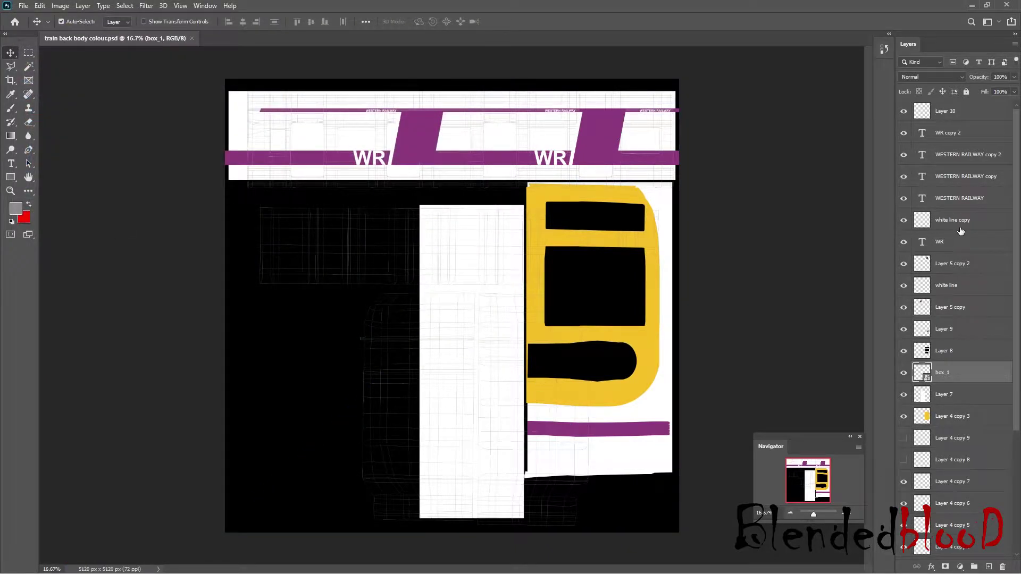
# Step: Hide the box_1 wireframe layer and delete Layer 0, which holds the old UV snapshot
pyautogui.moveTo(1017, 394); pyautogui.dragTo(1016, 458)
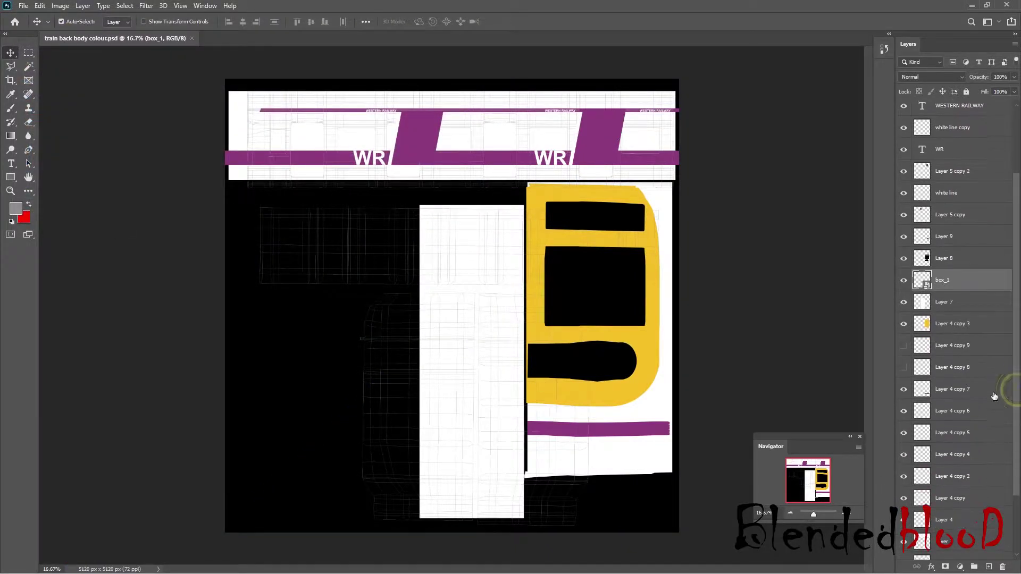
pyautogui.click(904, 280)
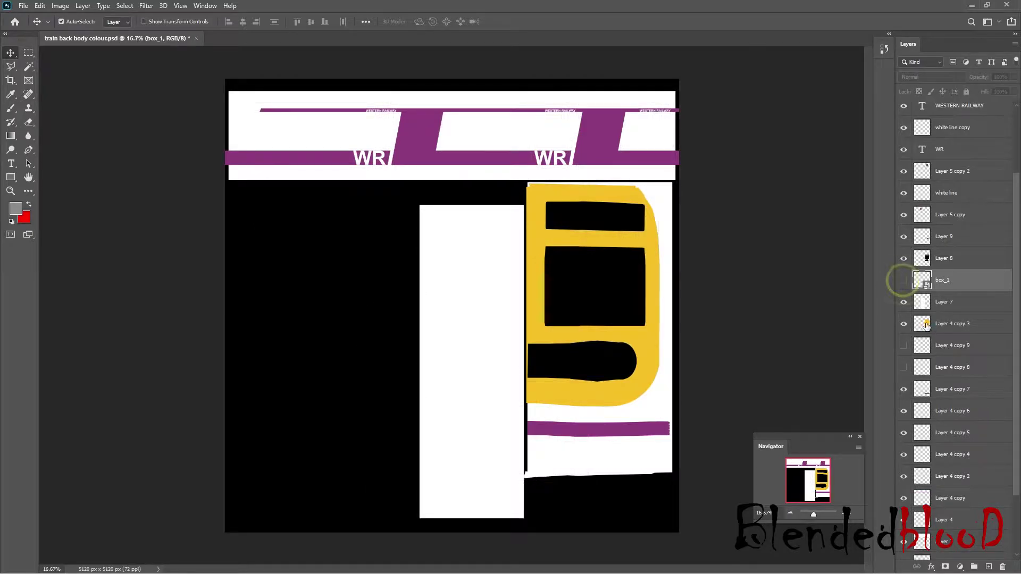
pyautogui.click(905, 324)
pyautogui.click(905, 323)
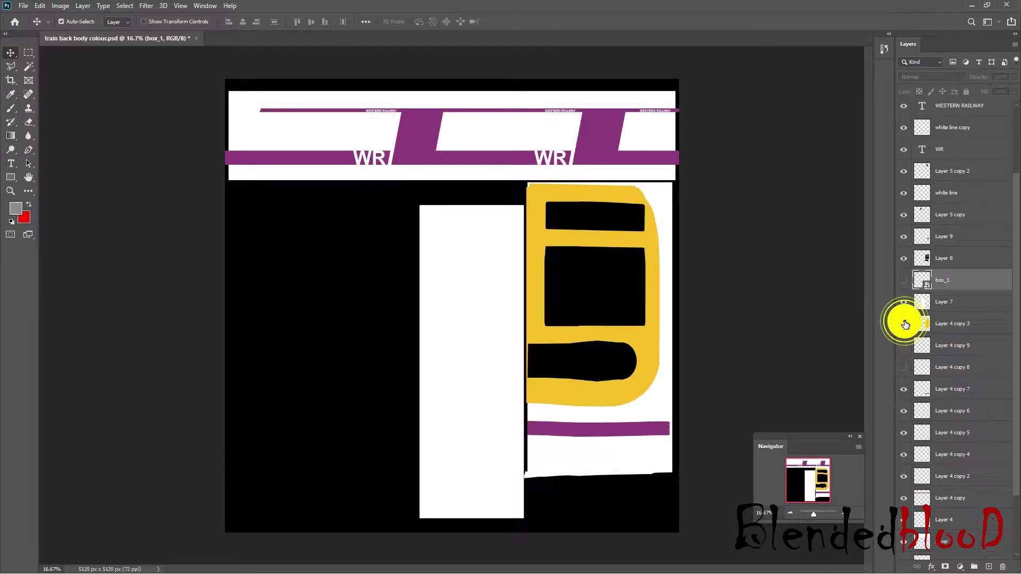
pyautogui.click(954, 323)
pyautogui.moveTo(1014, 348); pyautogui.dragTo(1016, 481)
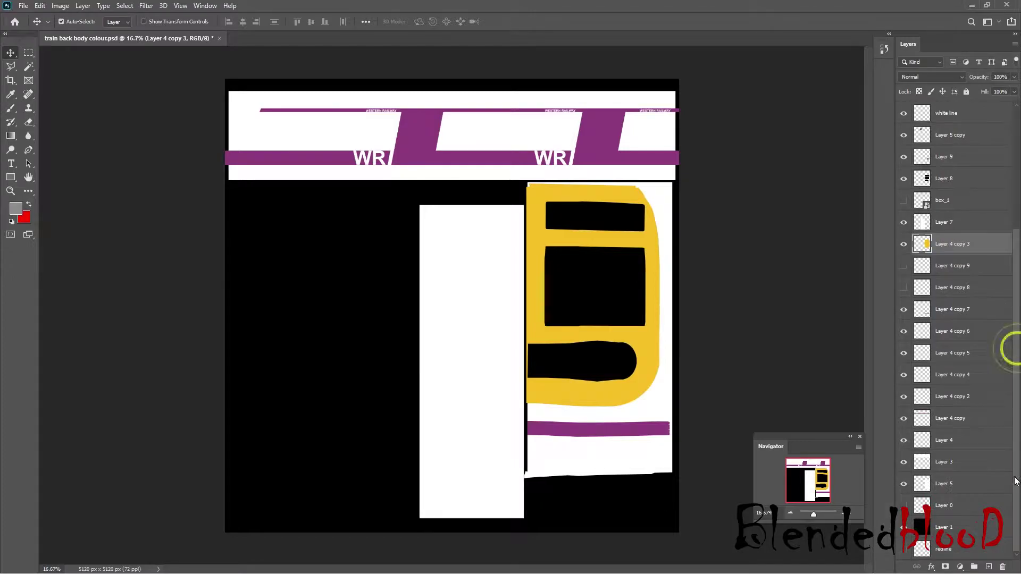
pyautogui.click(903, 506)
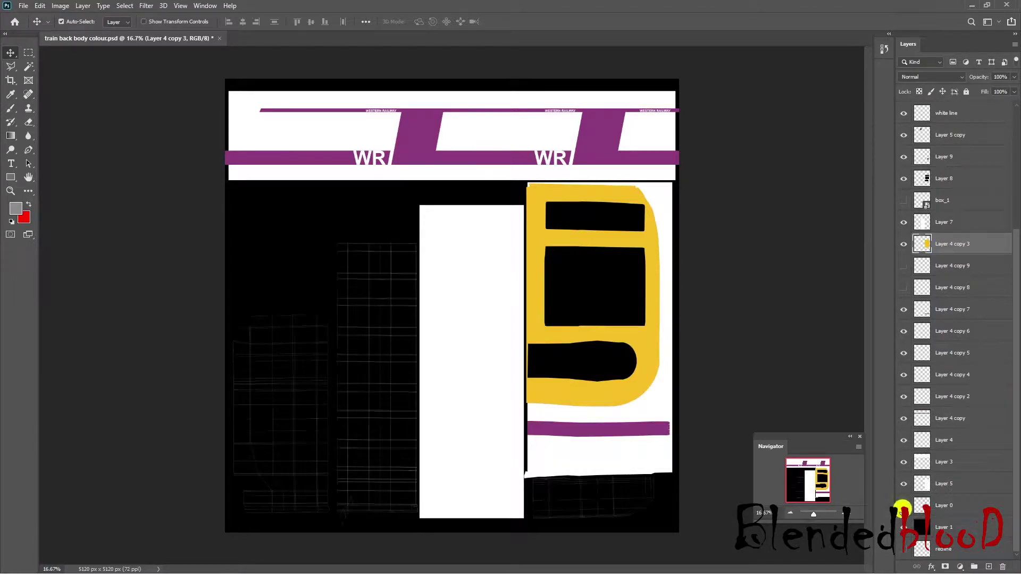
pyautogui.click(951, 509)
pyautogui.press('Delete')
# Step: Toggle Layer 5's visibility to identify its content and delete the layer
pyautogui.click(904, 506)
pyautogui.click(904, 507)
pyautogui.click(1002, 503)
pyautogui.press('Delete')
# Step: Hide the layers from Layer 3 up through the WR text layer, keeping the black Layer 1 visible
pyautogui.click(904, 505)
pyautogui.click(904, 506)
pyautogui.click(903, 505)
pyautogui.moveTo(903, 485); pyautogui.dragTo(883, 228)
pyautogui.moveTo(902, 134); pyautogui.dragTo(906, 170)
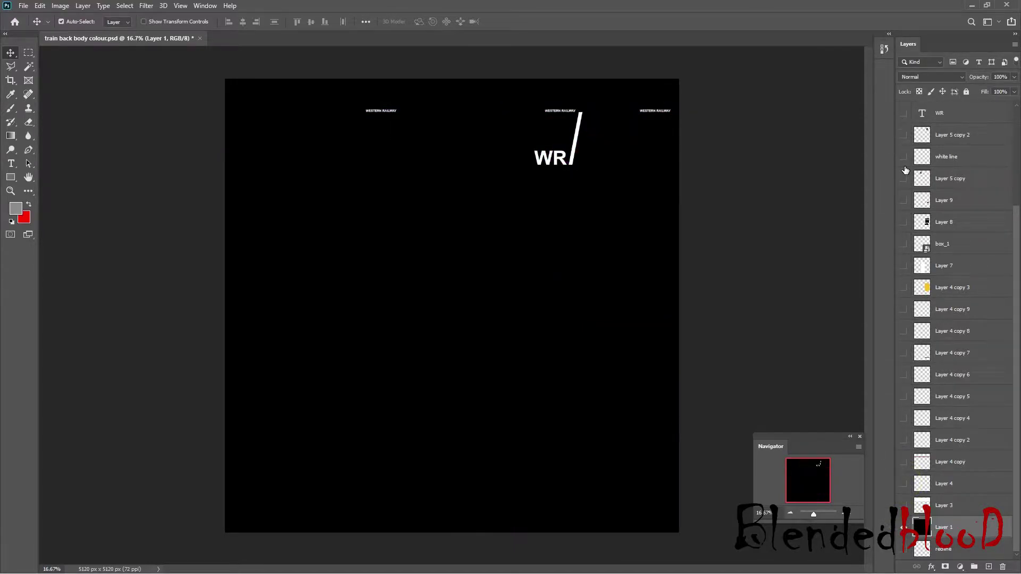
# Step: Show Layer 5 copy 2, white line, Layer 5 copy and Layer 9 again
pyautogui.click(903, 136)
pyautogui.click(904, 157)
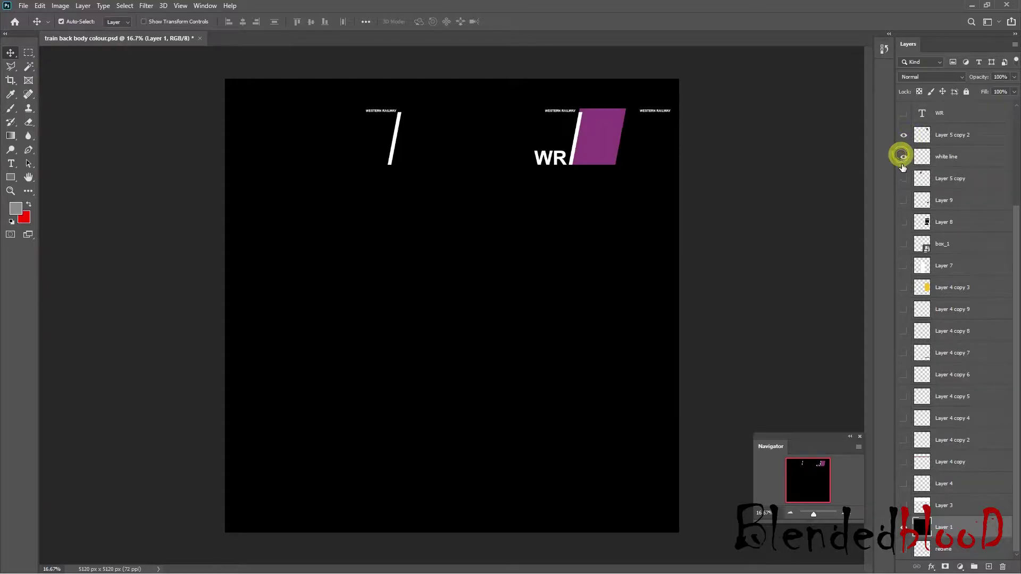
pyautogui.click(903, 178)
pyautogui.click(903, 201)
# Step: Delete Layer 8 with the black window shapes and show the box_1 UV wireframe layer
pyautogui.click(904, 223)
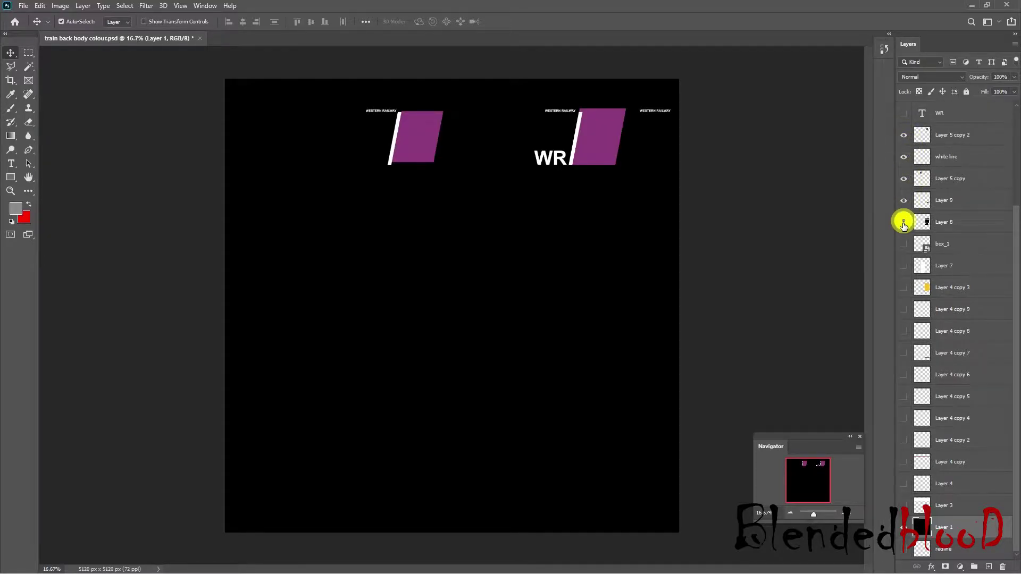
pyautogui.click(960, 223)
pyautogui.press('Delete')
pyautogui.click(903, 245)
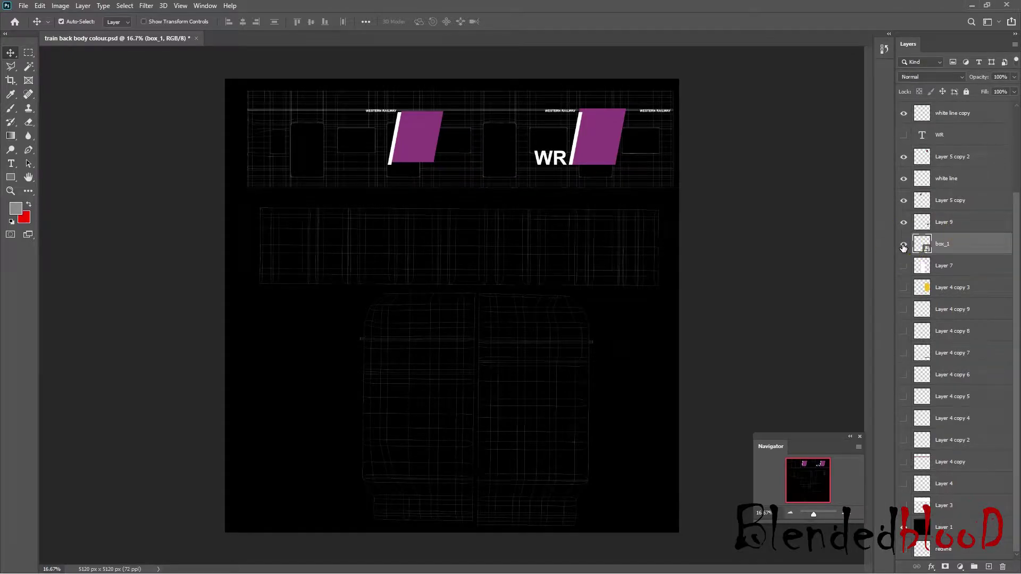
# Step: Preview Layer 7, keep it hidden, and delete the yellow Layer 4 copy 3
pyautogui.click(902, 266)
pyautogui.click(903, 265)
pyautogui.click(904, 287)
pyautogui.click(969, 288)
pyautogui.press('Delete')
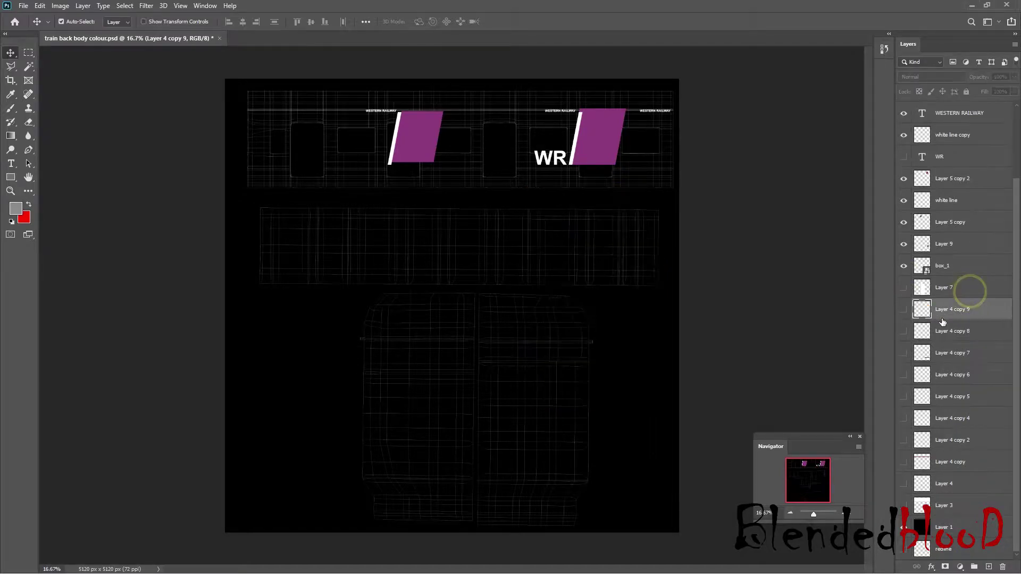
# Step: Delete the stripe layers Layer 4 copy 9, copy 8, copy 7, copy 6 and copy 5
pyautogui.click(904, 310)
pyautogui.press('Delete')
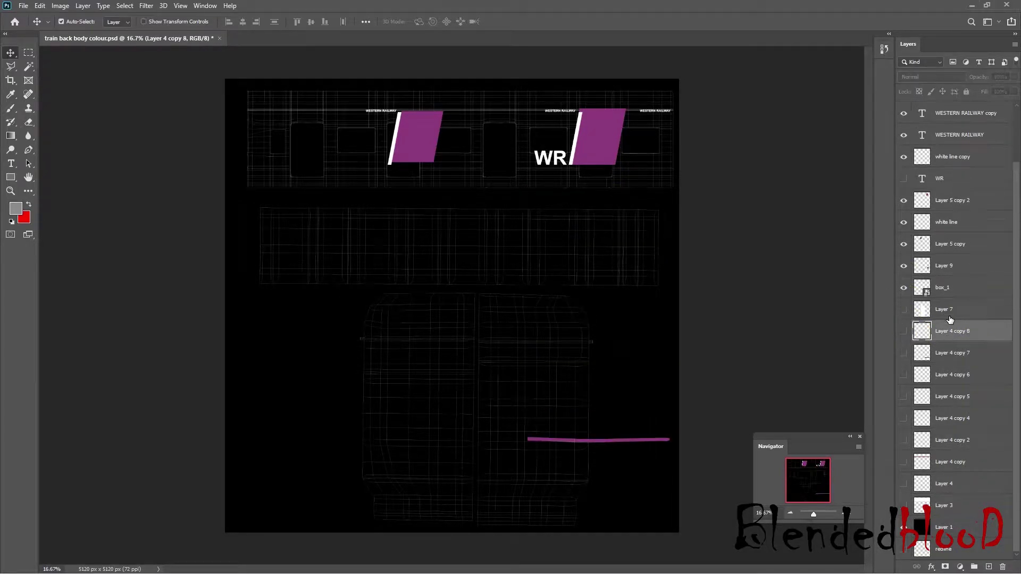
pyautogui.click(904, 333)
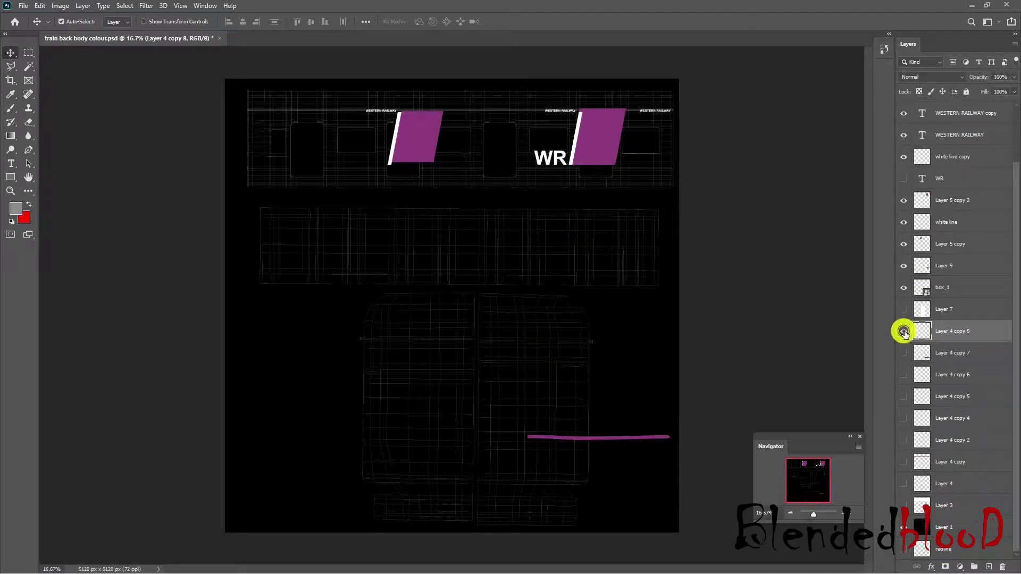
pyautogui.press('Delete')
pyautogui.press('Delete')
pyautogui.press('Delete')
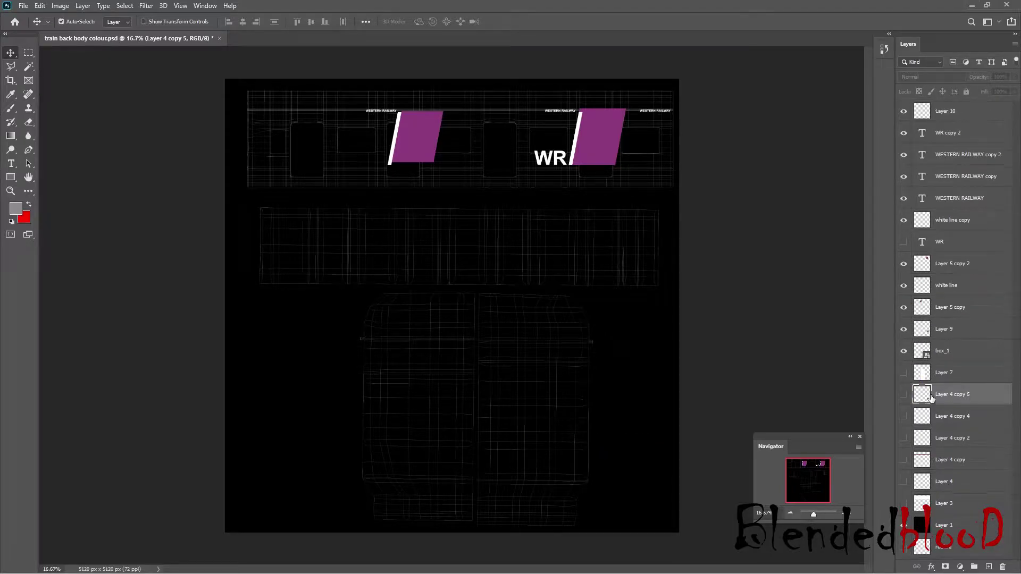
pyautogui.press('Delete')
# Step: Delete Layer 4 copy 4 and Layer 4 copy 2, and show Layer 4 copy
pyautogui.click(903, 393)
pyautogui.click(904, 416)
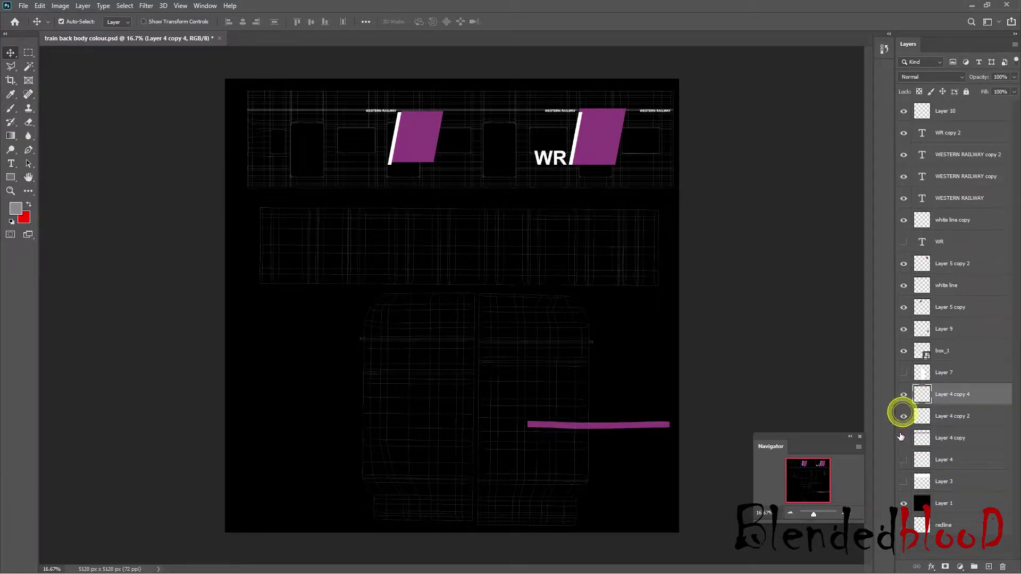
pyautogui.click(904, 438)
pyautogui.press('Delete')
pyautogui.press('Delete')
# Step: Check the purple stripe on Layer 4 copy and move that layer between Layer 5 copy and Layer 9
pyautogui.click(903, 394)
pyautogui.click(904, 394)
pyautogui.click(903, 394)
pyautogui.click(904, 394)
pyautogui.moveTo(969, 402); pyautogui.dragTo(966, 343)
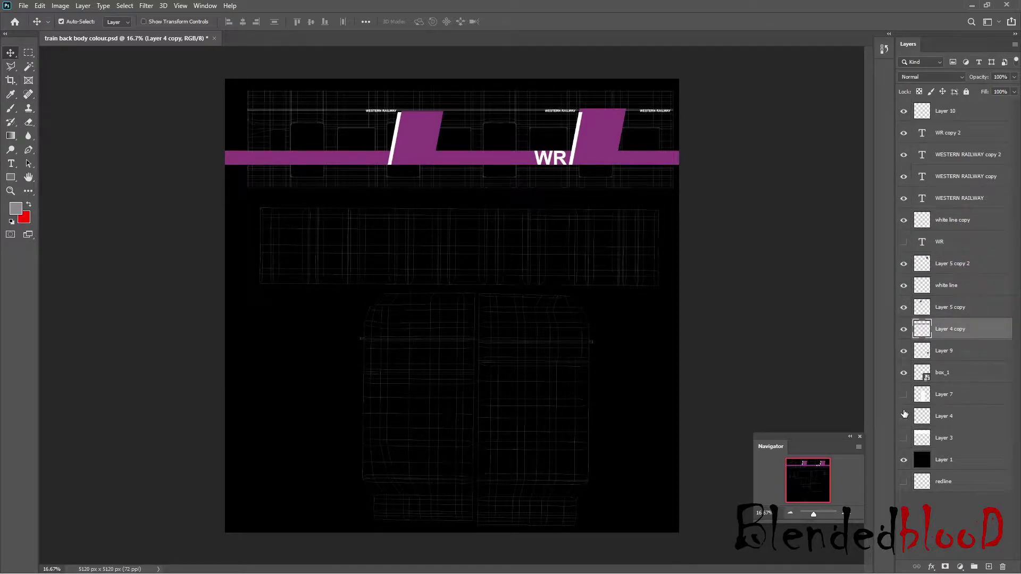
# Step: Preview Layer 3, keep it hidden, and delete the redline layer
pyautogui.click(903, 437)
pyautogui.click(903, 438)
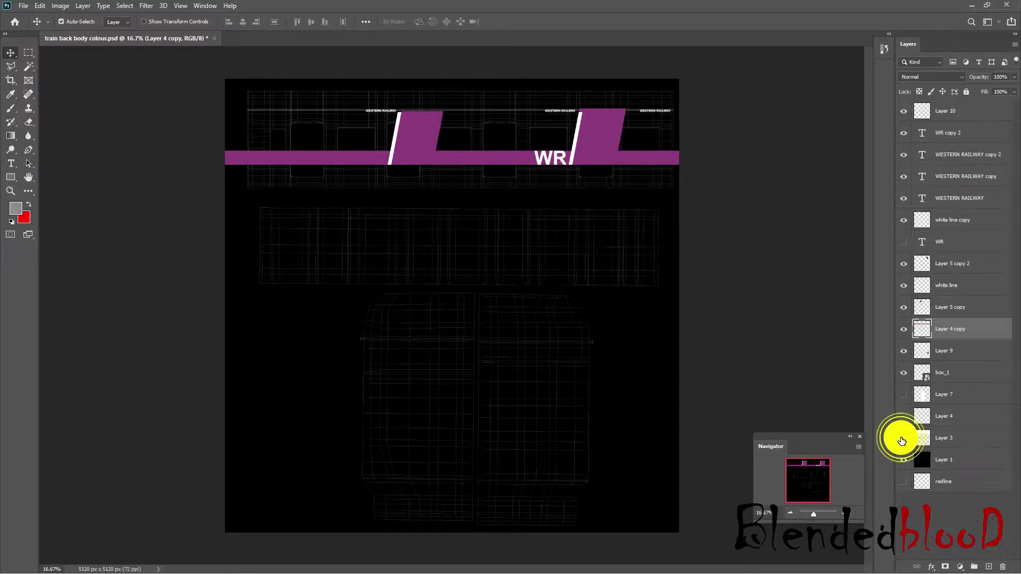
pyautogui.click(966, 481)
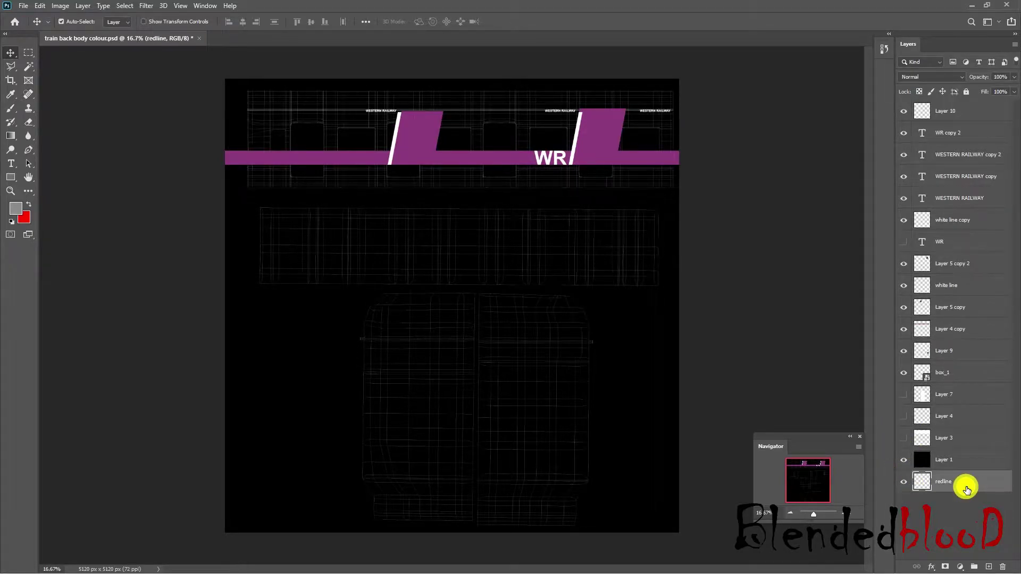
pyautogui.press('Delete')
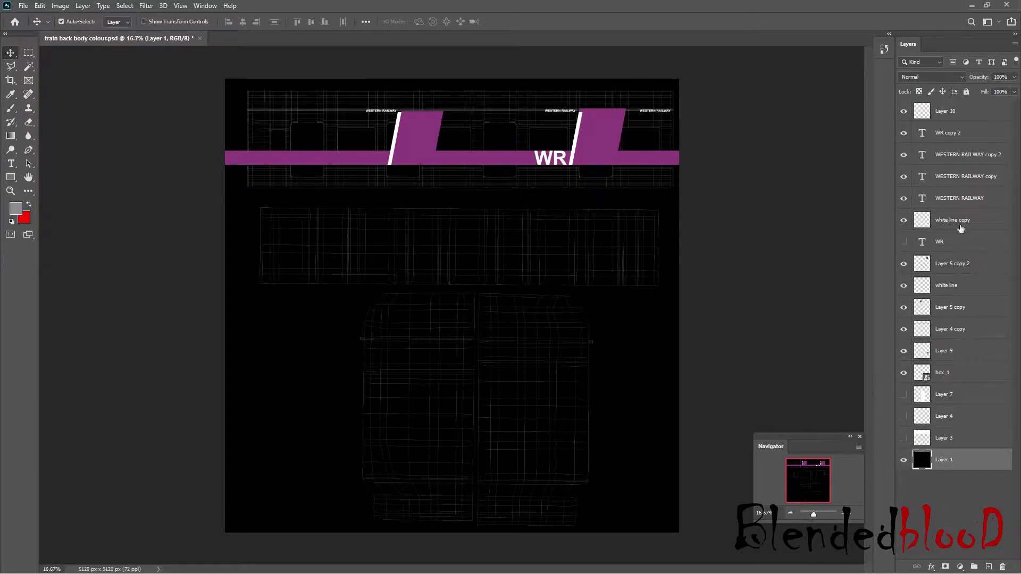
# Step: Show the WR text layer and move the box_1 UV layer to the top of the layer stack
pyautogui.click(903, 242)
pyautogui.click(904, 372)
pyautogui.click(904, 372)
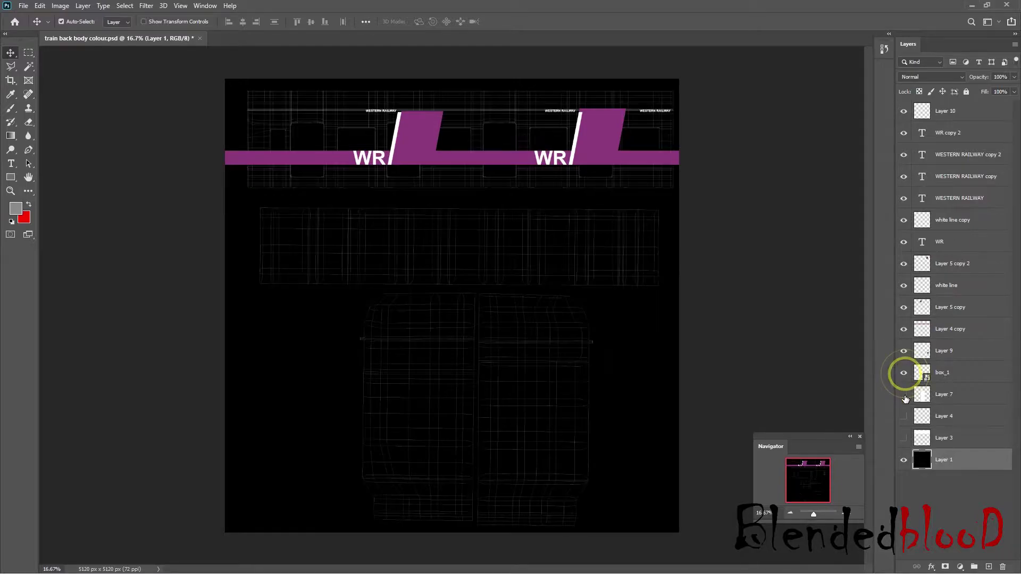
pyautogui.click(903, 394)
pyautogui.moveTo(958, 375); pyautogui.dragTo(967, 110)
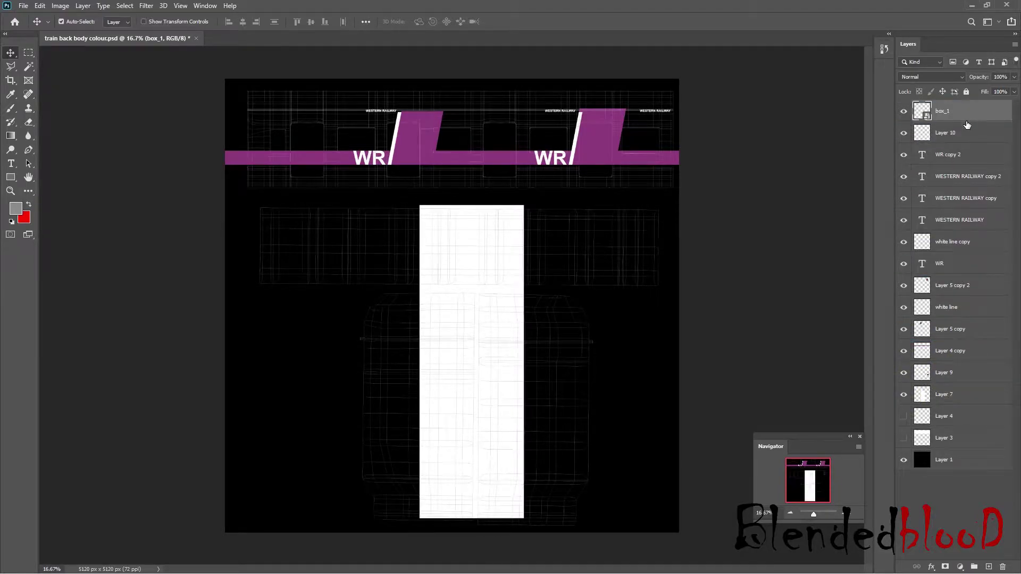
# Step: Rasterize the box_1 layer, set its blend mode to Screen and hide Layer 7
pyautogui.rightClick(967, 116)
pyautogui.click(906, 304)
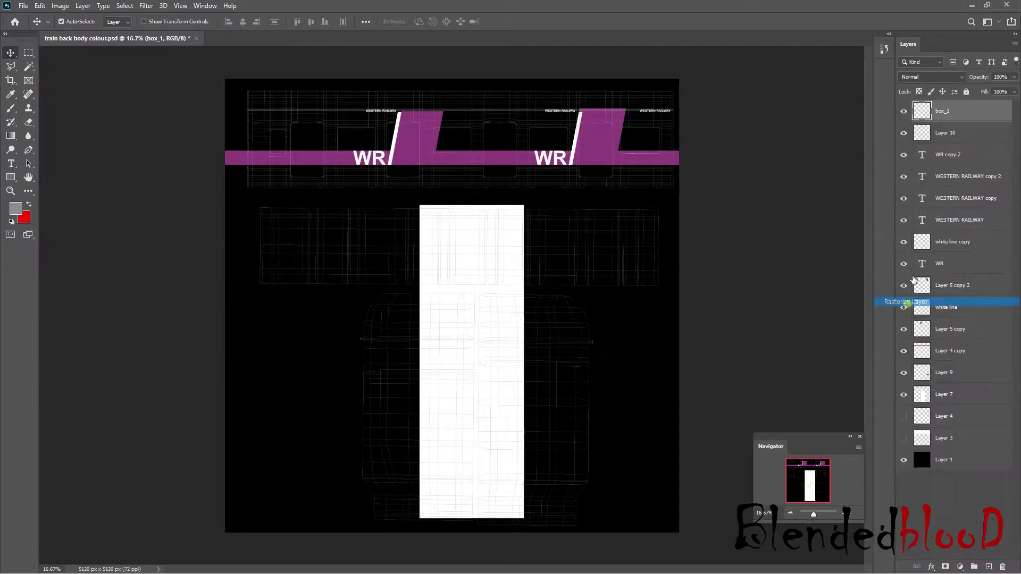
pyautogui.click(929, 78)
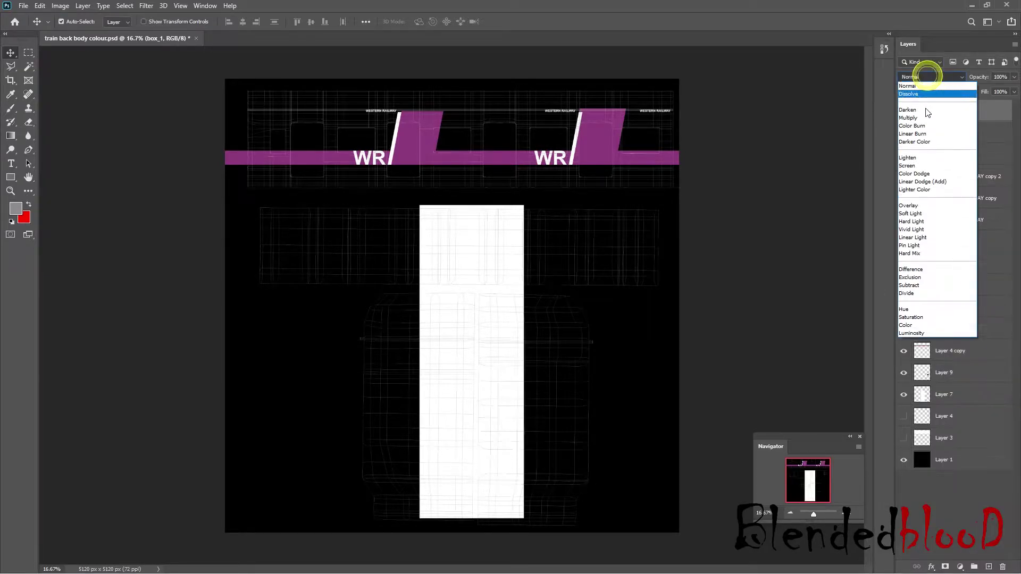
pyautogui.click(922, 166)
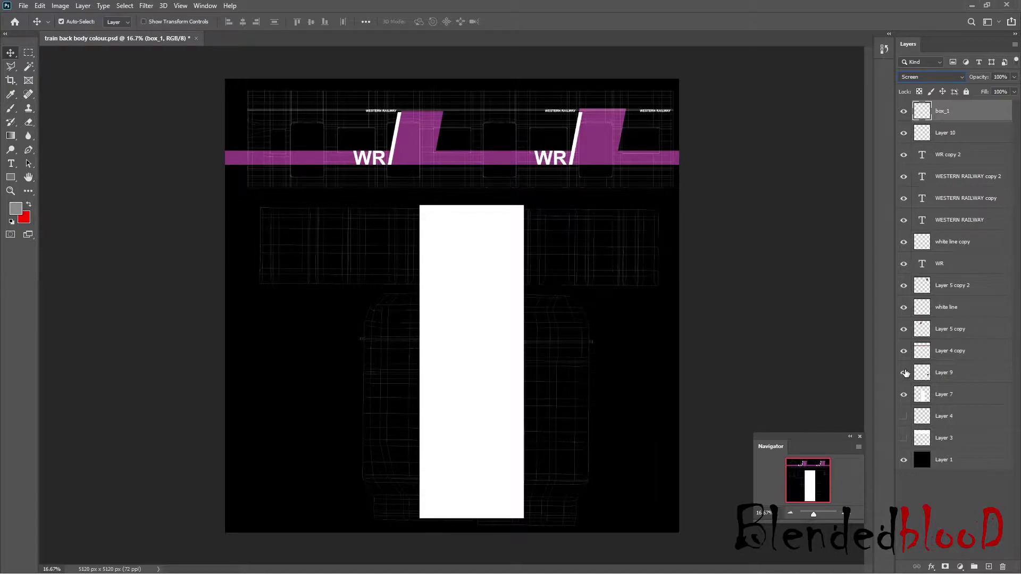
pyautogui.click(903, 396)
# Step: Examine how the livery lines up with the UV wireframe at 25% zoom, and check the white line layer
pyautogui.click(846, 514)
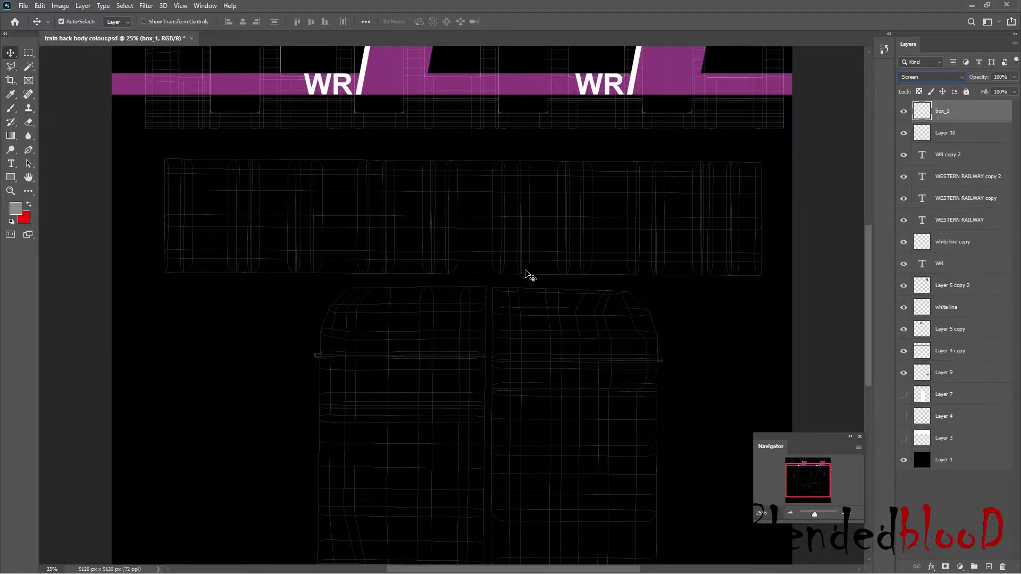
pyautogui.moveTo(813, 482)
pyautogui.mouseDown()
pyautogui.moveTo(803, 474)
pyautogui.moveTo(812, 463)
pyautogui.mouseUp()
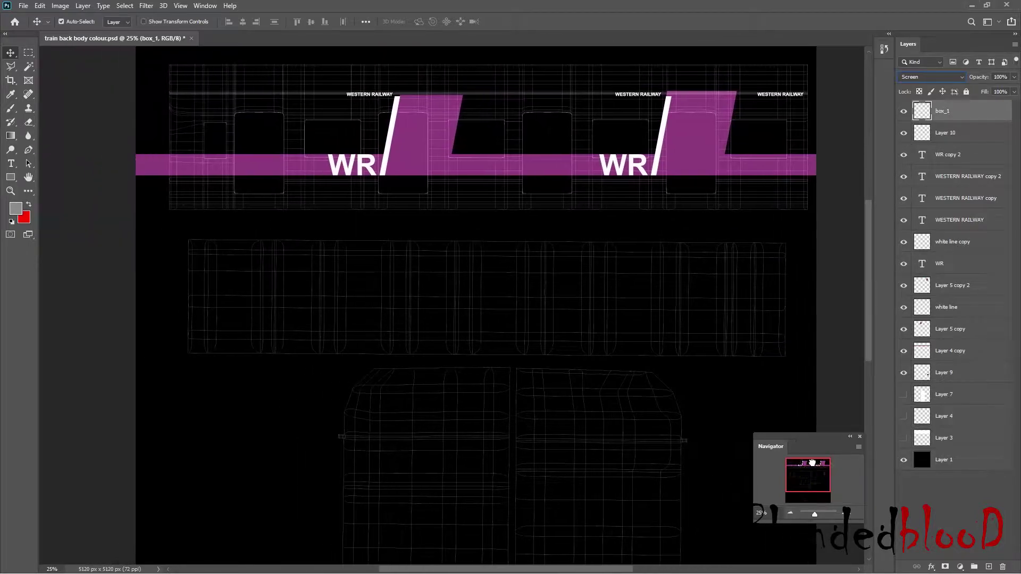
pyautogui.moveTo(867, 333); pyautogui.dragTo(862, 277)
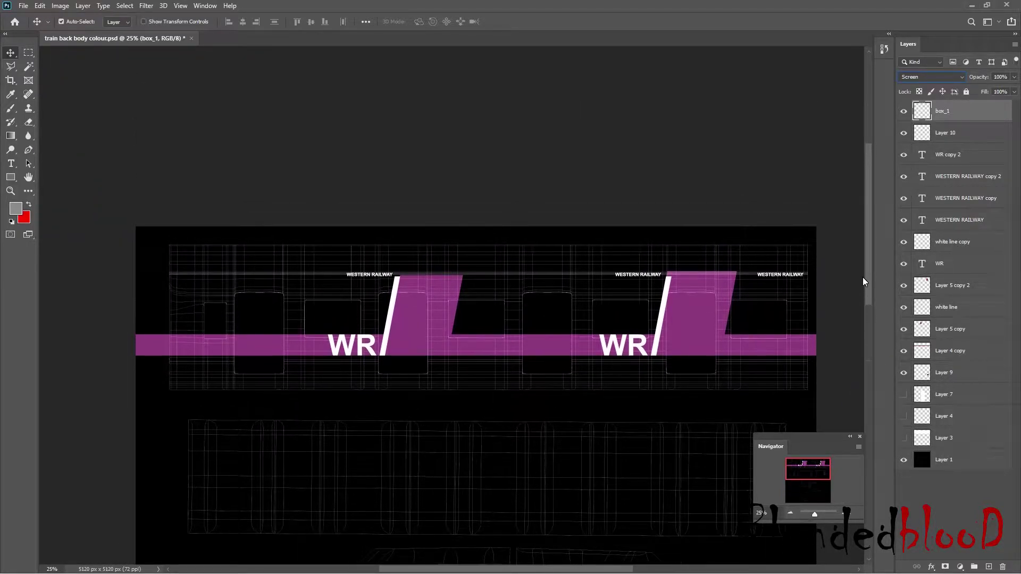
pyautogui.click(845, 513)
pyautogui.click(789, 514)
pyautogui.click(681, 330)
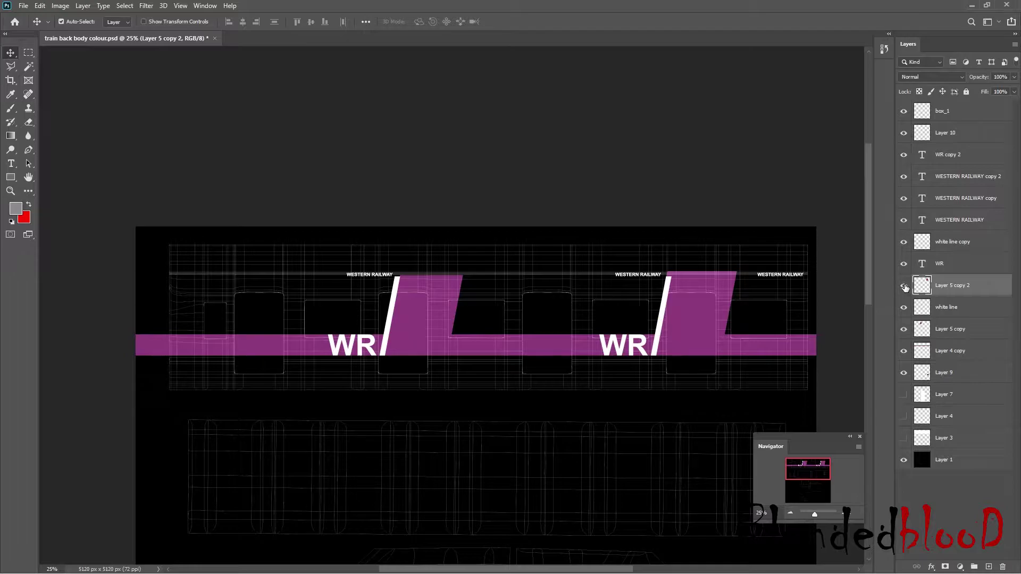
pyautogui.click(904, 307)
pyautogui.click(904, 308)
# Step: Hide the livery layers from WR copy 2 down to Layer 5 copy and check the stripe on Layer 4 copy
pyautogui.click(961, 157)
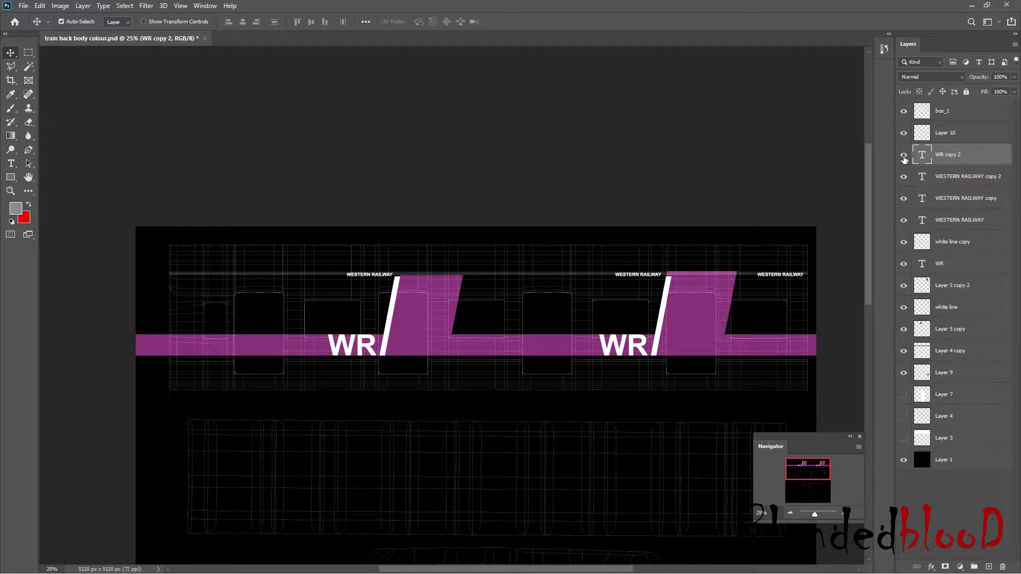
pyautogui.moveTo(906, 190); pyautogui.dragTo(900, 286)
pyautogui.moveTo(900, 329); pyautogui.dragTo(904, 351)
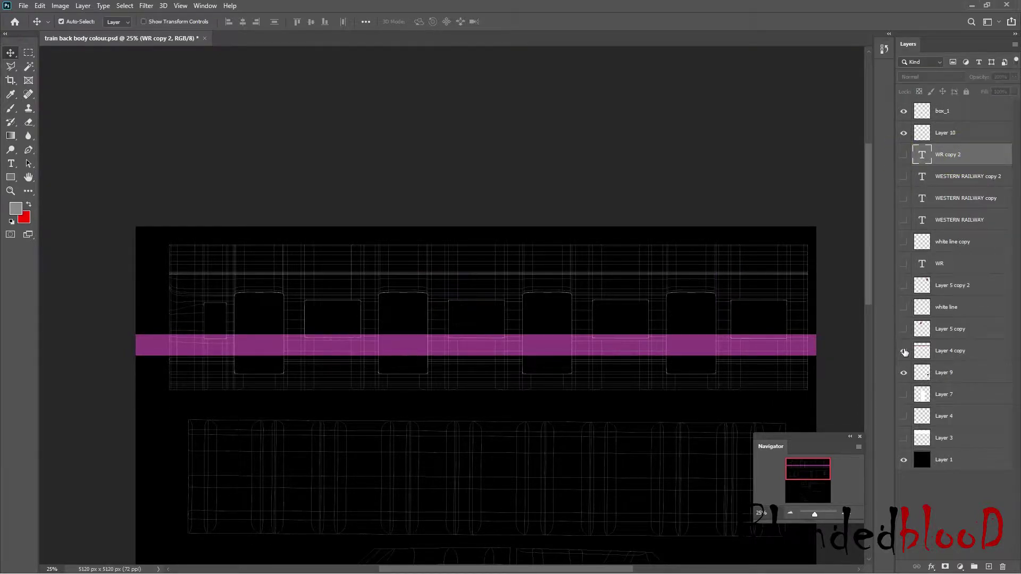
pyautogui.click(903, 351)
pyautogui.click(903, 372)
pyautogui.click(902, 351)
pyautogui.click(903, 351)
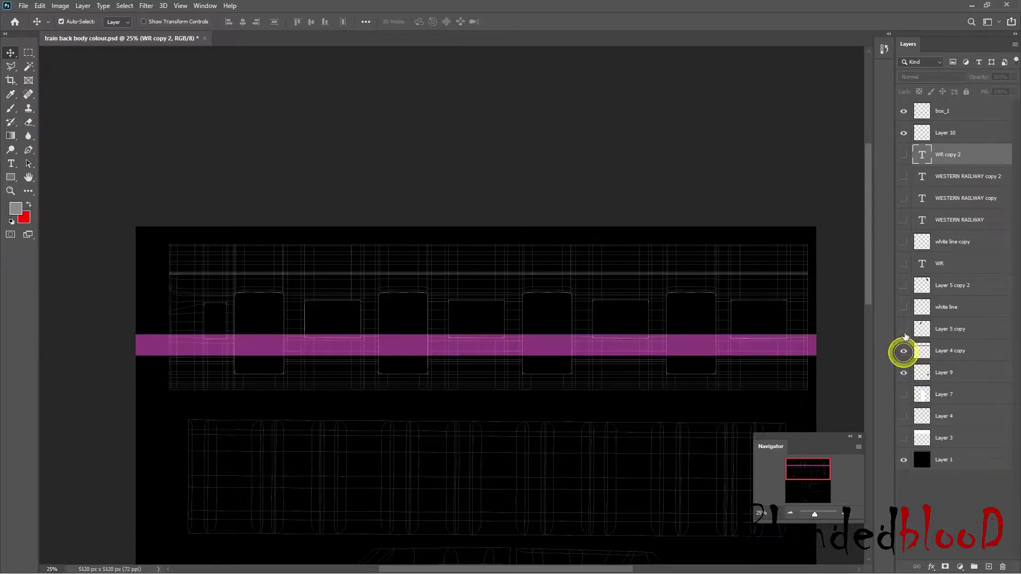
# Step: Show Layer 5 copy, white line and Layer 5 copy 2, and add Layer 5 copy, Layer 4 copy and Layer 5 copy 2 to the selection
pyautogui.click(903, 329)
pyautogui.click(903, 329)
pyautogui.click(903, 329)
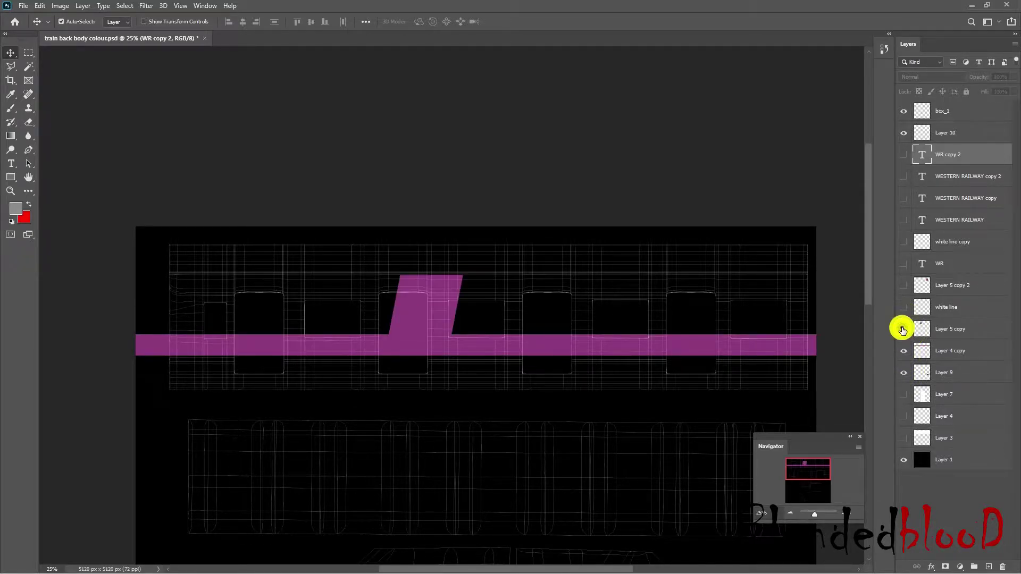
pyautogui.keyDown('ctrl'); pyautogui.click(956, 330); pyautogui.keyUp('ctrl')
pyautogui.keyDown('ctrl'); pyautogui.click(951, 350); pyautogui.keyUp('ctrl')
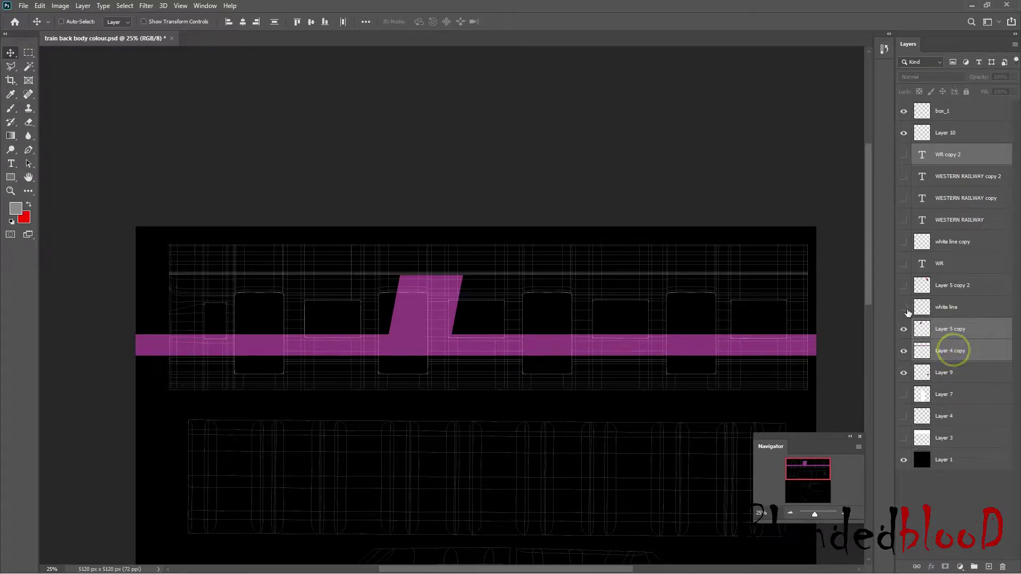
pyautogui.click(904, 308)
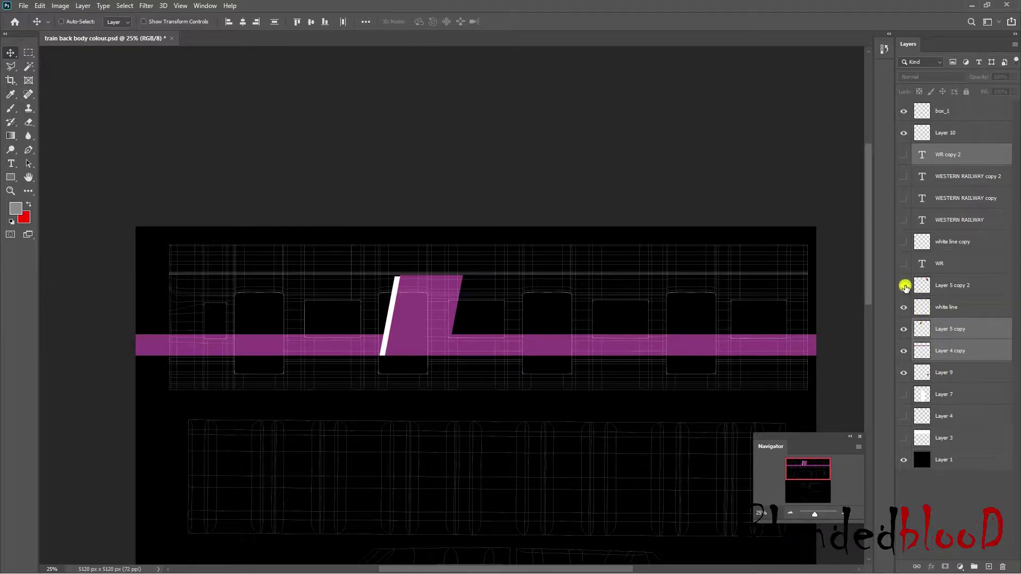
pyautogui.click(904, 287)
pyautogui.keyDown('ctrl'); pyautogui.click(964, 287); pyautogui.keyUp('ctrl')
# Step: Show the remaining text layers and white line copy, adding WR, white line copy and WESTERN RAILWAY to the selection
pyautogui.click(902, 264)
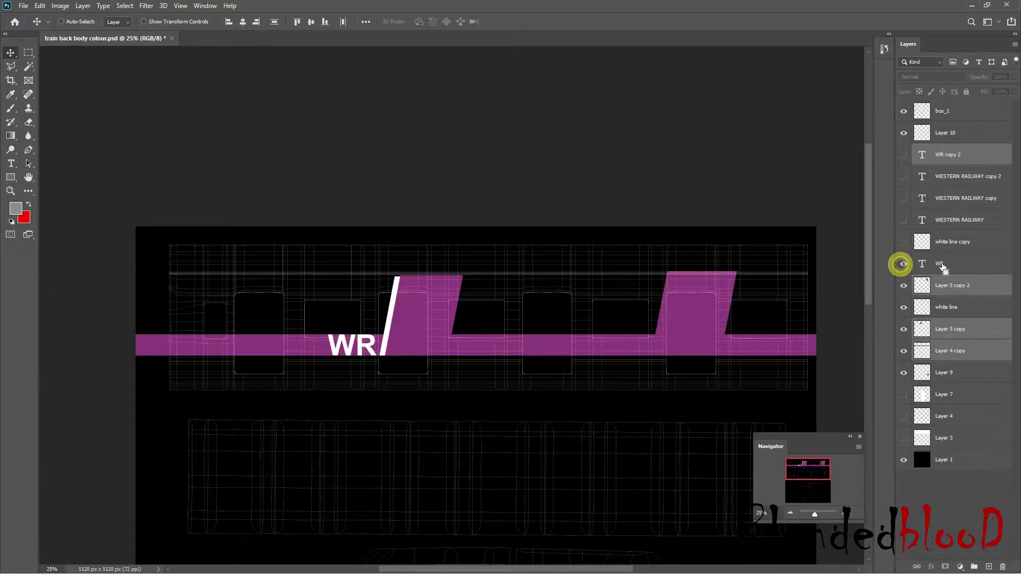
pyautogui.keyDown('ctrl'); pyautogui.click(954, 264); pyautogui.keyUp('ctrl')
pyautogui.click(903, 241)
pyautogui.keyDown('ctrl'); pyautogui.click(952, 240); pyautogui.keyUp('ctrl')
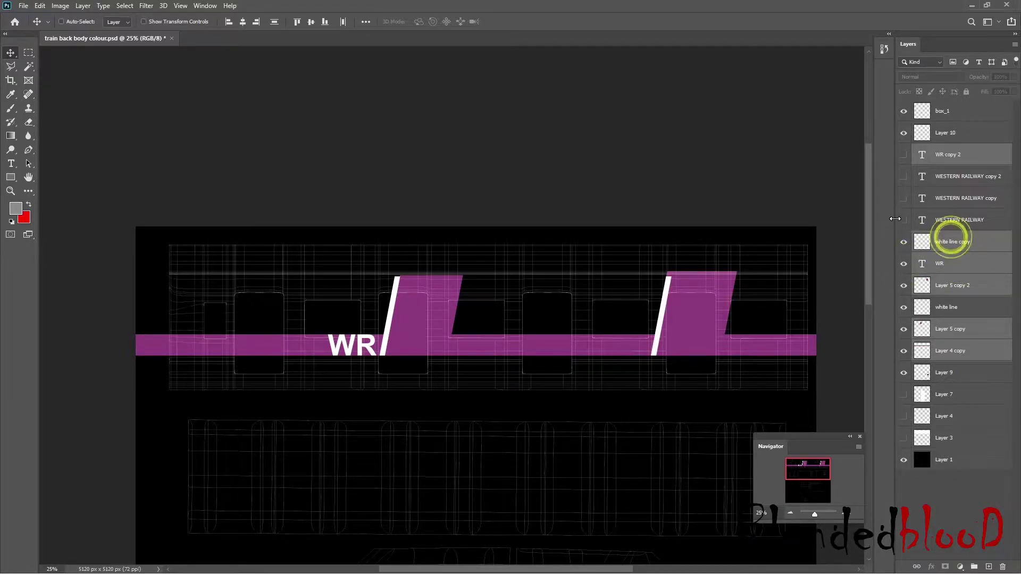
pyautogui.click(904, 220)
pyautogui.keyDown('ctrl'); pyautogui.click(947, 222); pyautogui.keyUp('ctrl')
pyautogui.click(903, 198)
pyautogui.click(903, 177)
pyautogui.click(904, 155)
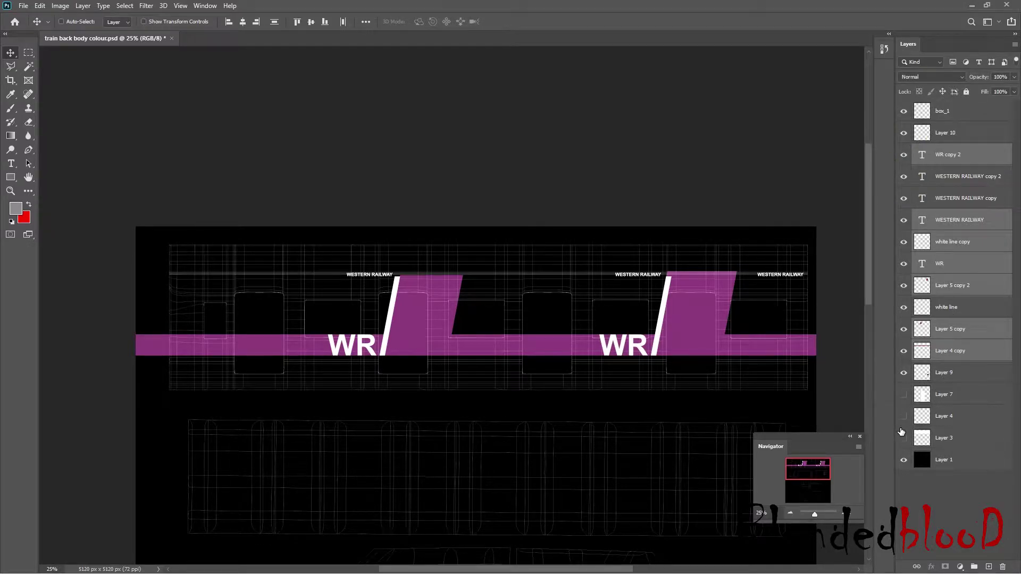
# Step: Undo a trial downward nudge and add white line, WESTERN RAILWAY copy and WESTERN RAILWAY copy 2 to the layer selection
pyautogui.click(903, 438)
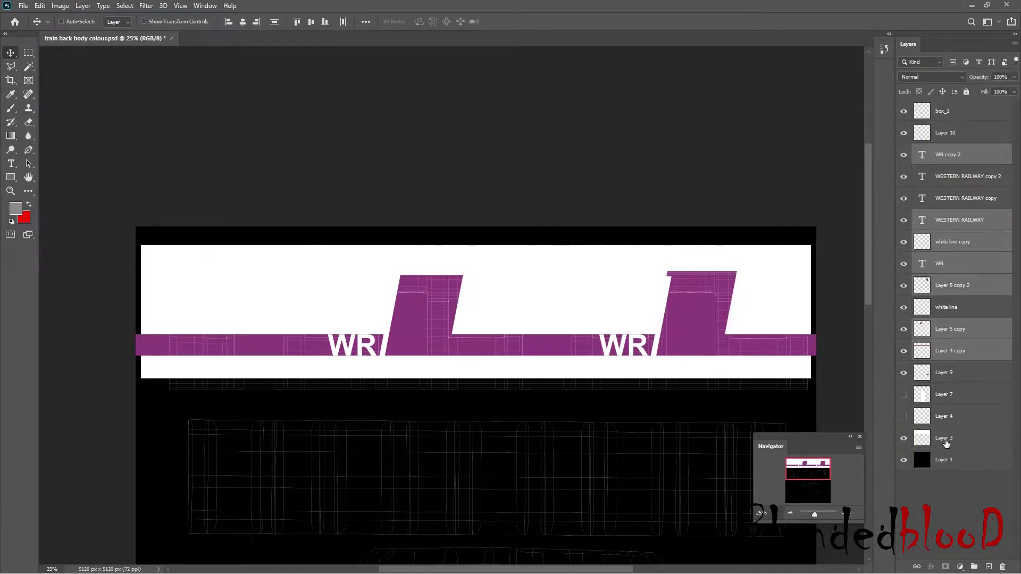
pyautogui.click(903, 439)
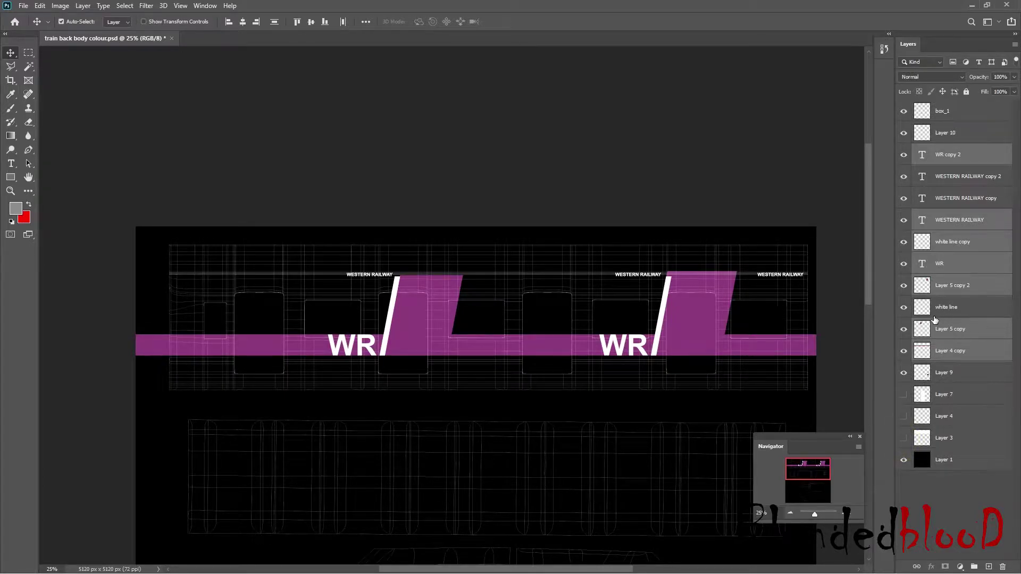
pyautogui.click(902, 309)
pyautogui.click(903, 308)
pyautogui.hotkey('shift', 'Down')
pyautogui.hotkey('shift', 'Down')
pyautogui.hotkey('ctrl', 'z')
pyautogui.hotkey('ctrl', 'z')
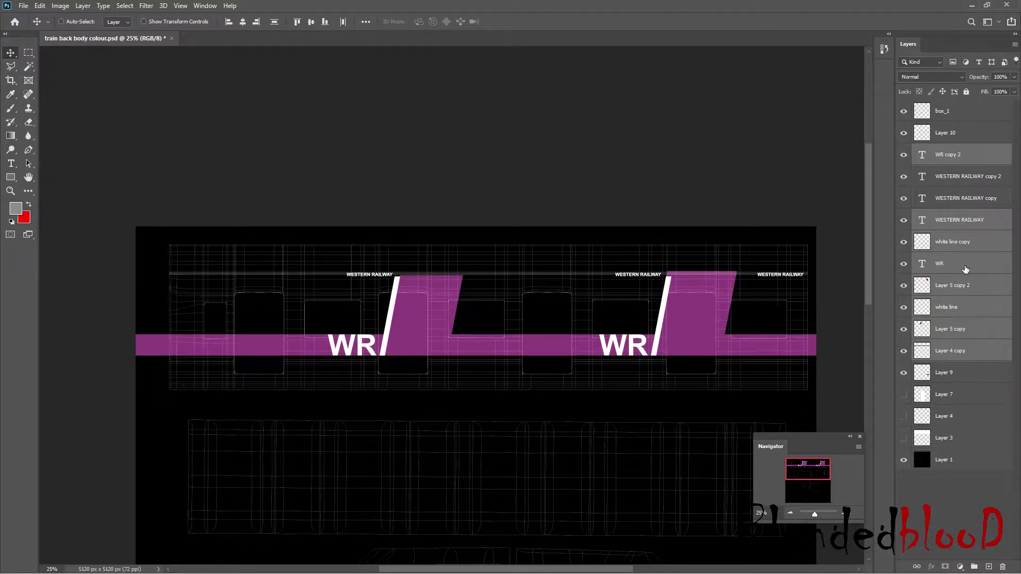
pyautogui.keyDown('ctrl'); pyautogui.click(951, 177); pyautogui.keyUp('ctrl')
pyautogui.keyDown('ctrl'); pyautogui.click(950, 199); pyautogui.keyUp('ctrl')
# Step: Move the selected livery layers down so the purple stripe's lower edge sits near the bottom of the door openings
pyautogui.hotkey('shift', 'Down')
pyautogui.hotkey('shift', 'Down')
pyautogui.hotkey('shift', 'Down')
pyautogui.hotkey('shift', 'Down')
pyautogui.hotkey('shift', 'Down')
pyautogui.hotkey('shift', 'Down')
pyautogui.hotkey('shift', 'Down')
pyautogui.hotkey('shift', 'Down')
pyautogui.hotkey('shift', 'Down')
pyautogui.hotkey('shift', 'Down')
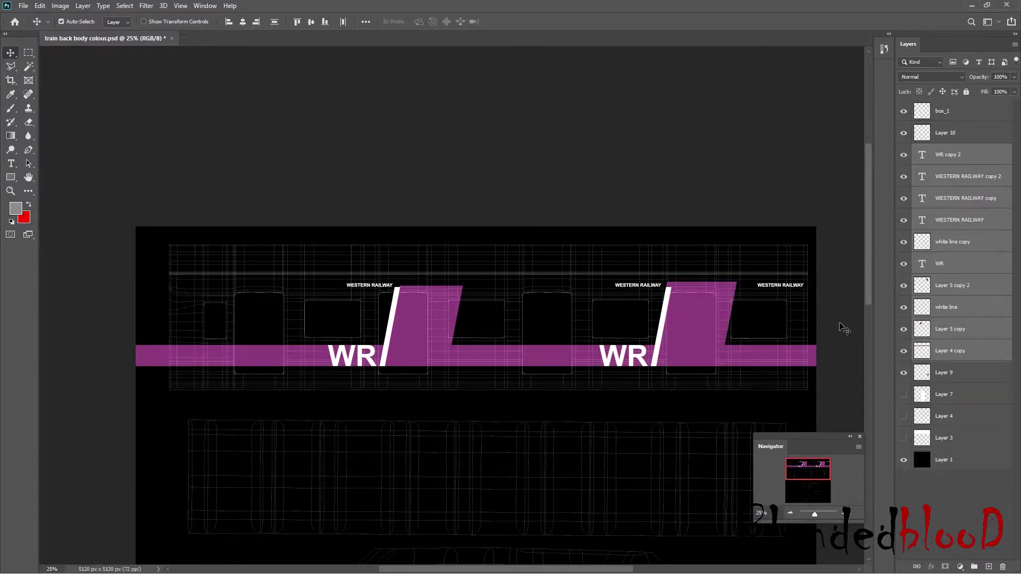
pyautogui.hotkey('shift', 'Down')
pyautogui.hotkey('shift', 'Down')
pyautogui.hotkey('shift', 'Down')
pyautogui.hotkey('shift', 'Down')
pyautogui.hotkey('shift', 'Down')
pyautogui.hotkey('shift', 'Down')
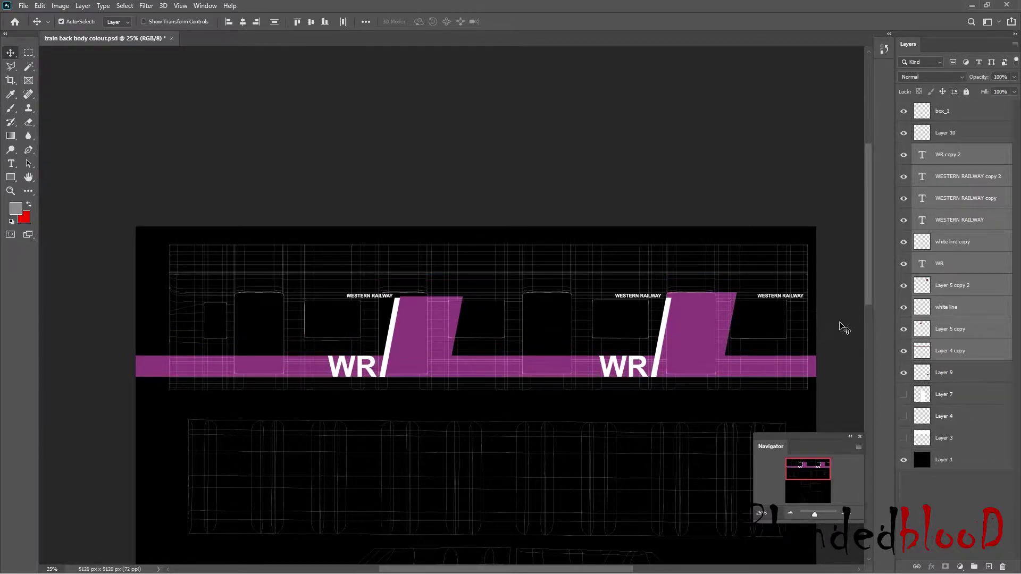
pyautogui.hotkey('shift', 'Down')
pyautogui.hotkey('shift', 'Up')
pyautogui.hotkey('shift', 'Up')
pyautogui.hotkey('shift', 'Up')
pyautogui.hotkey('shift', 'Up')
pyautogui.hotkey('shift', 'Up')
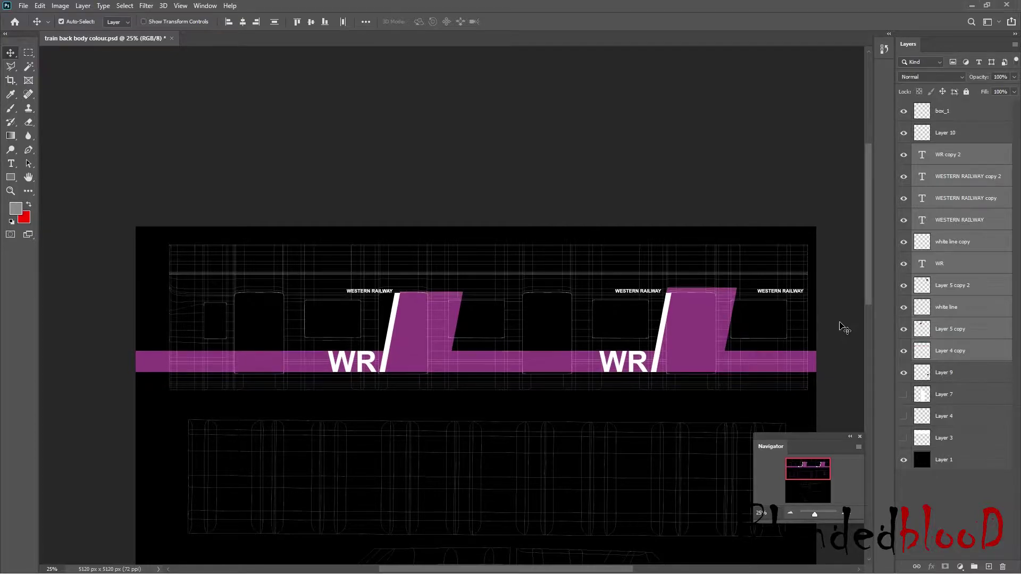
pyautogui.hotkey('shift', 'Down')
# Step: Check Layer 10, box_1, Layer 9 and Layer 7, and show the white Layer 3 behind the livery
pyautogui.click(904, 131)
pyautogui.click(904, 131)
pyautogui.click(904, 113)
pyautogui.click(905, 114)
pyautogui.click(904, 373)
pyautogui.click(904, 373)
pyautogui.click(903, 394)
pyautogui.click(904, 395)
pyautogui.click(904, 438)
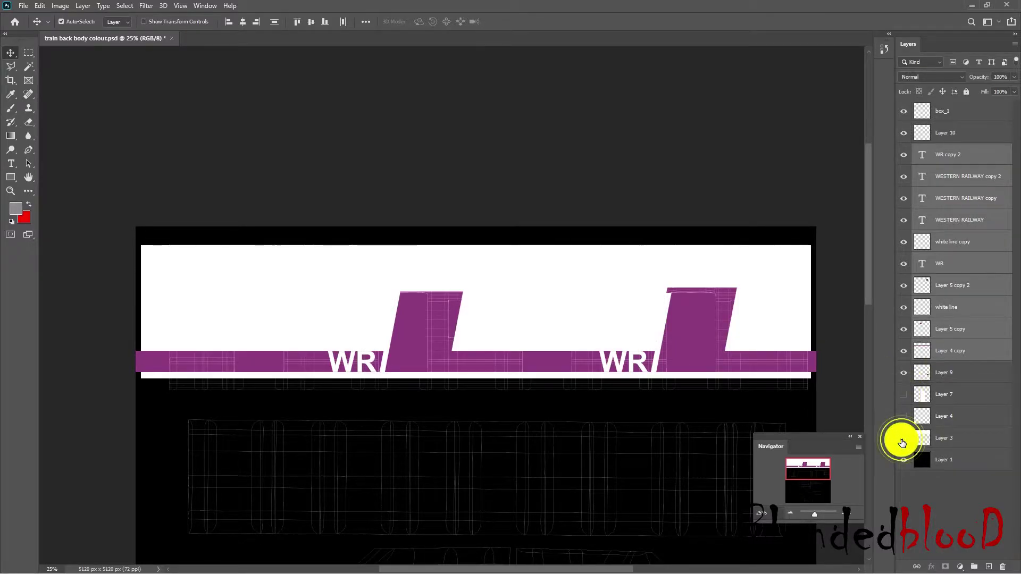
pyautogui.click(903, 440)
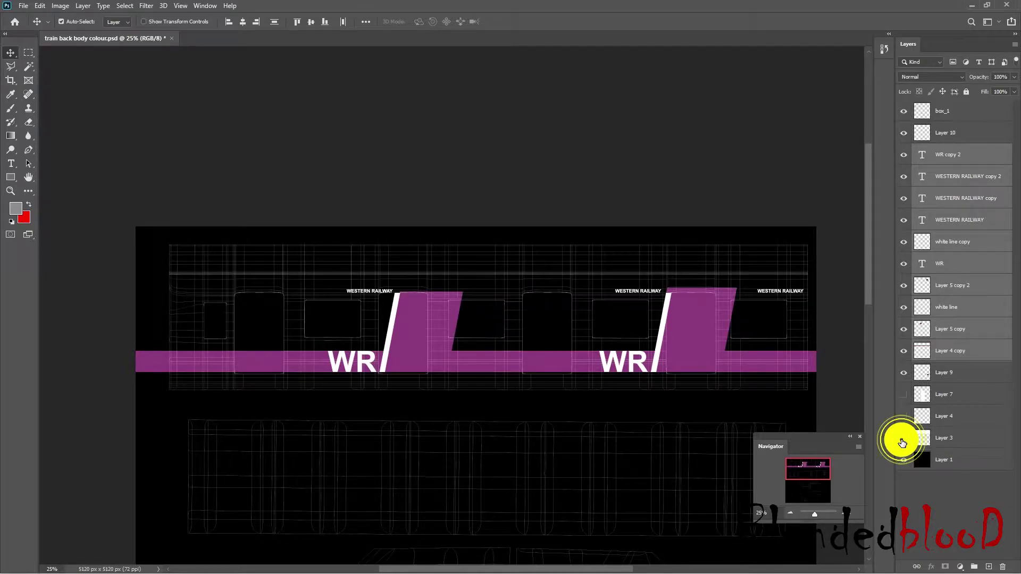
pyautogui.click(903, 440)
pyautogui.click(903, 441)
pyautogui.click(902, 440)
# Step: Save the document as train back body colour.psd in the texture folder, replacing the existing file
pyautogui.click(24, 6)
pyautogui.click(50, 129)
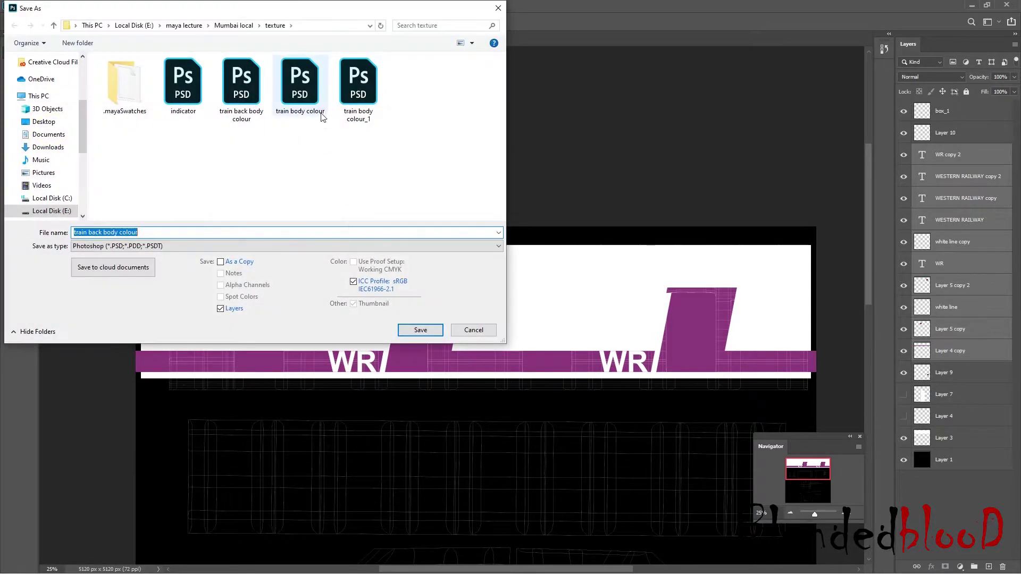
pyautogui.doubleClick(256, 124)
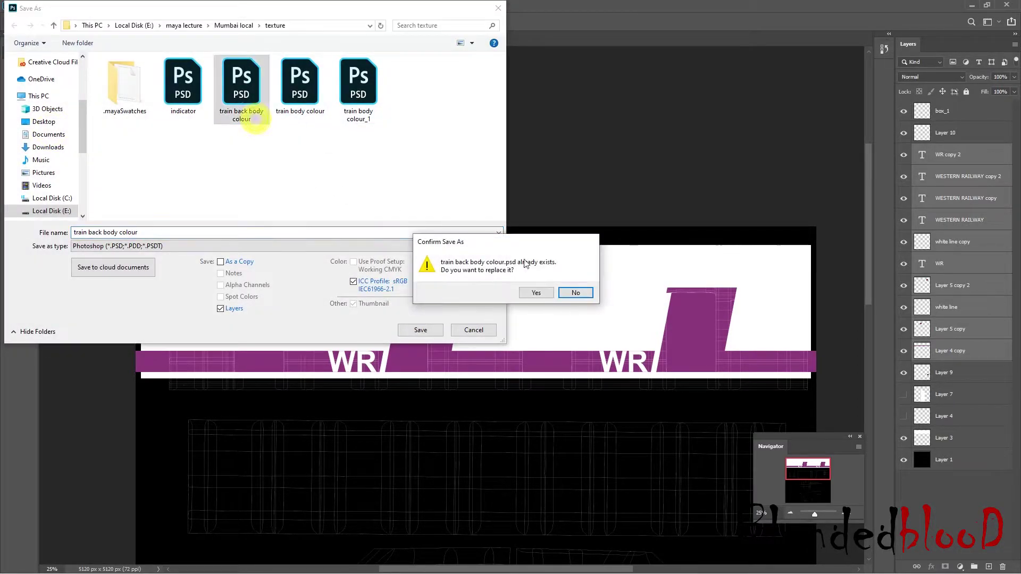
pyautogui.click(536, 293)
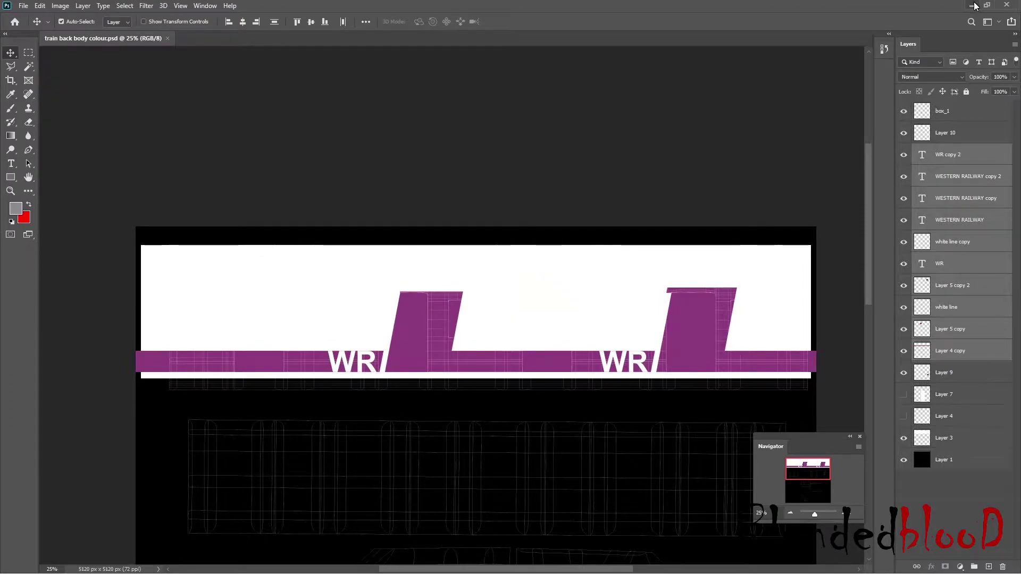
# Step: Switch to Maya and delete the checker materials blinn19 and blinn18 in the Hypershade
pyautogui.click(973, 5)
pyautogui.press('super')
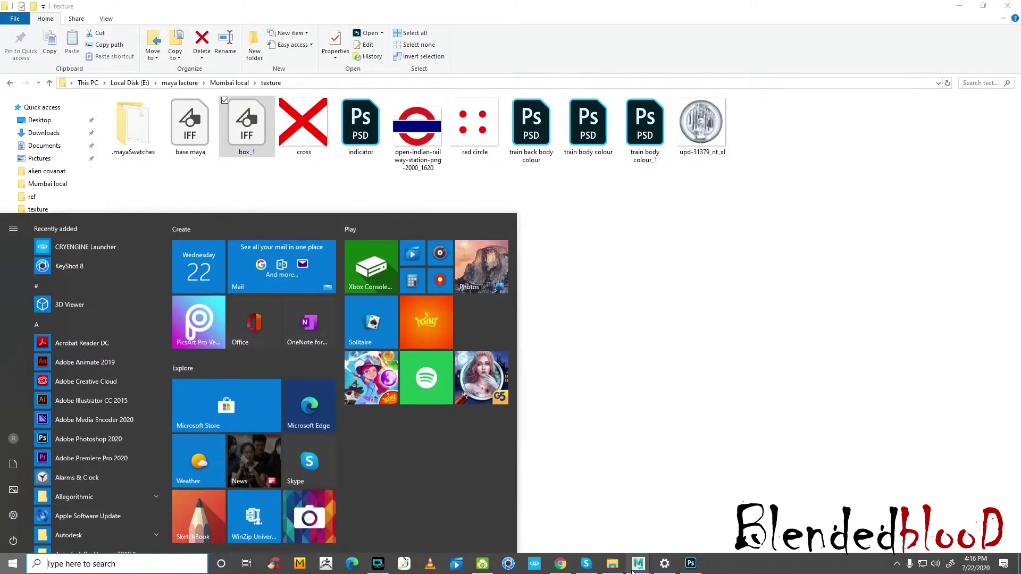
pyautogui.moveTo(670, 562)
pyautogui.click(688, 530)
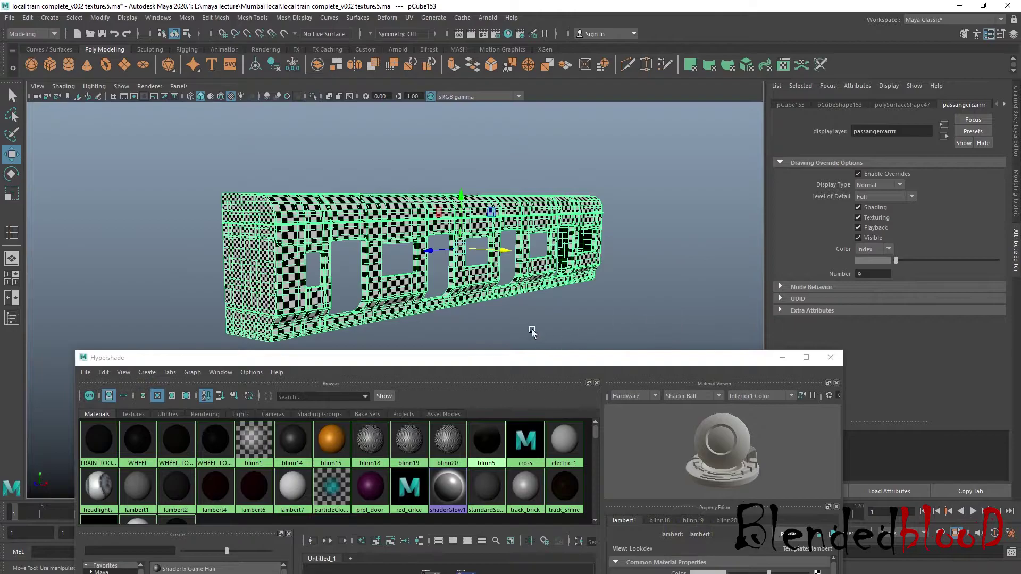
pyautogui.click(450, 447)
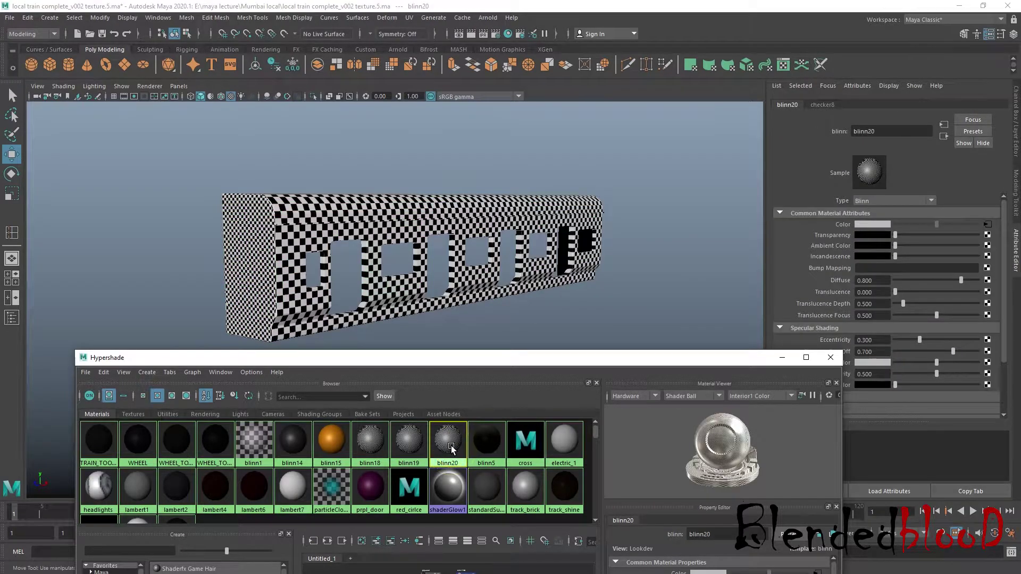
pyautogui.click(408, 441)
pyautogui.press('Delete')
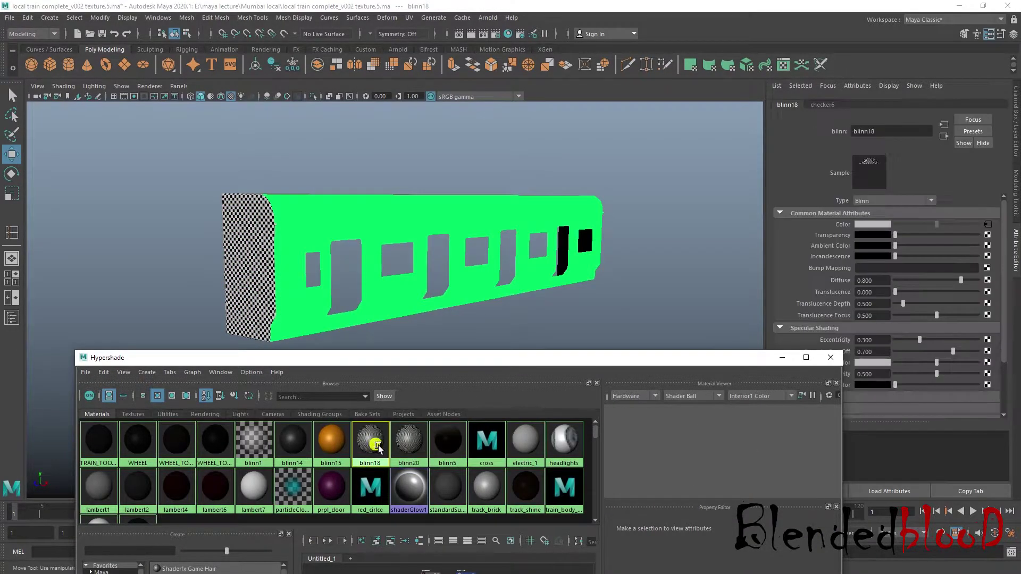
# Step: Delete the remaining checker material blinn20 from the Hypershade
pyautogui.click(367, 439)
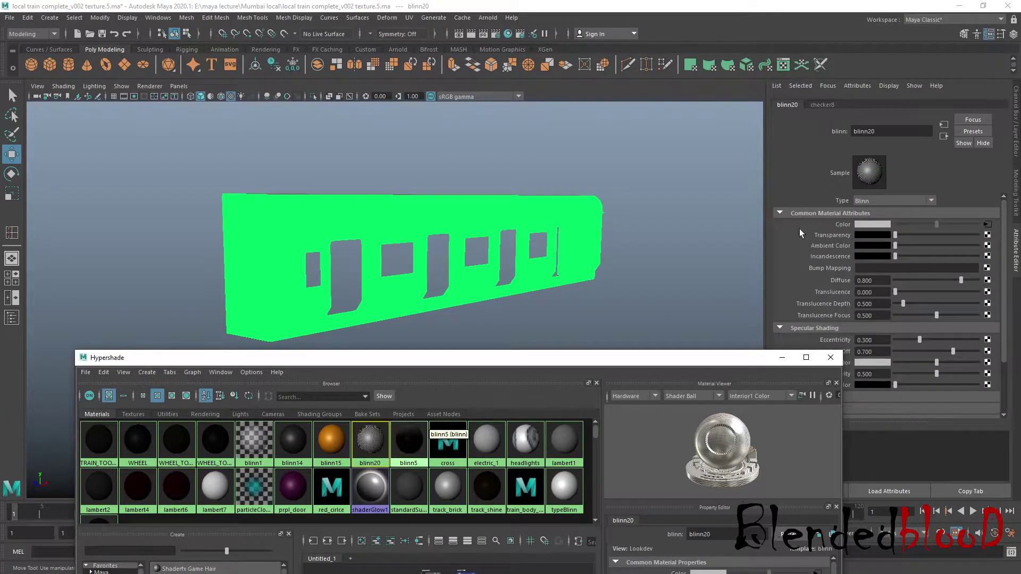
pyautogui.doubleClick(891, 132)
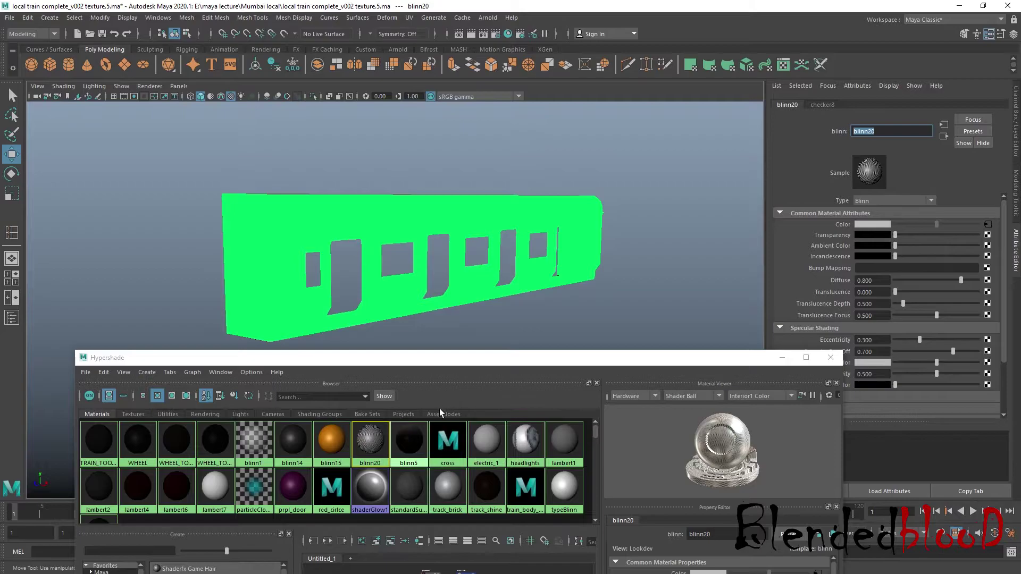
pyautogui.press('BackSpace')
pyautogui.click(453, 222)
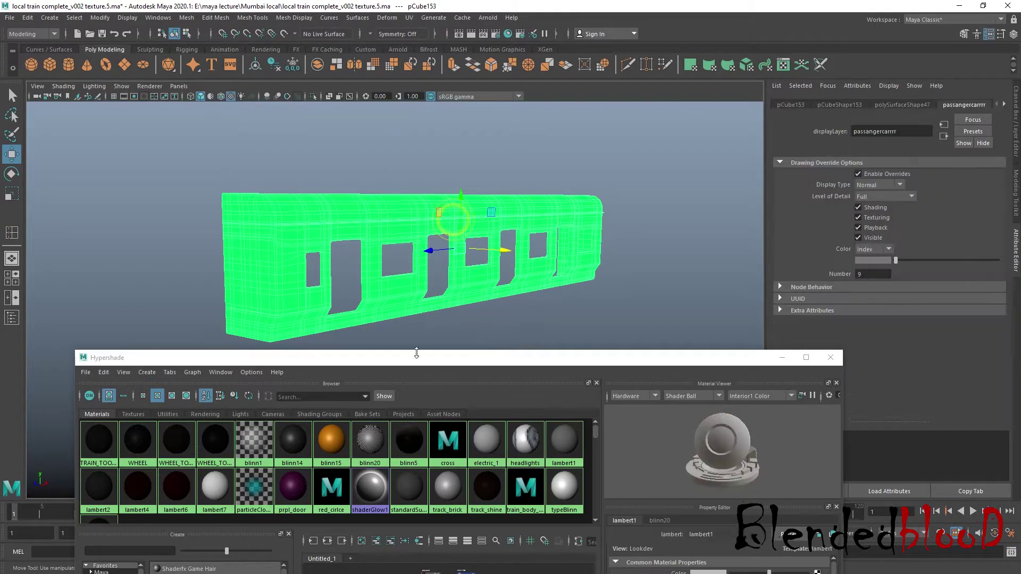
pyautogui.click(392, 323)
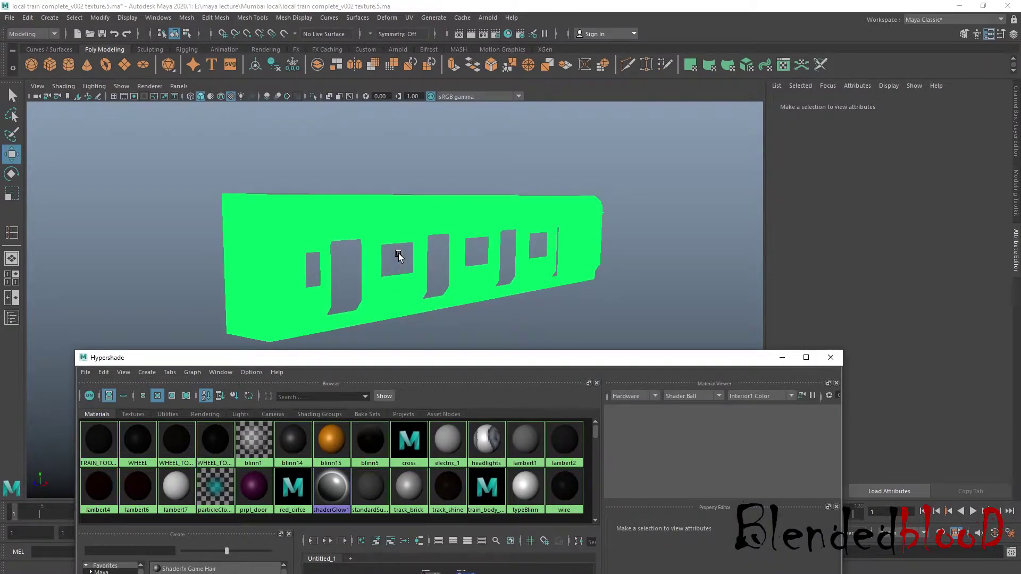
# Step: Assign a new Blinn material to the second passenger car's body and name it back body colour
pyautogui.click(405, 224)
pyautogui.rightClick(409, 223)
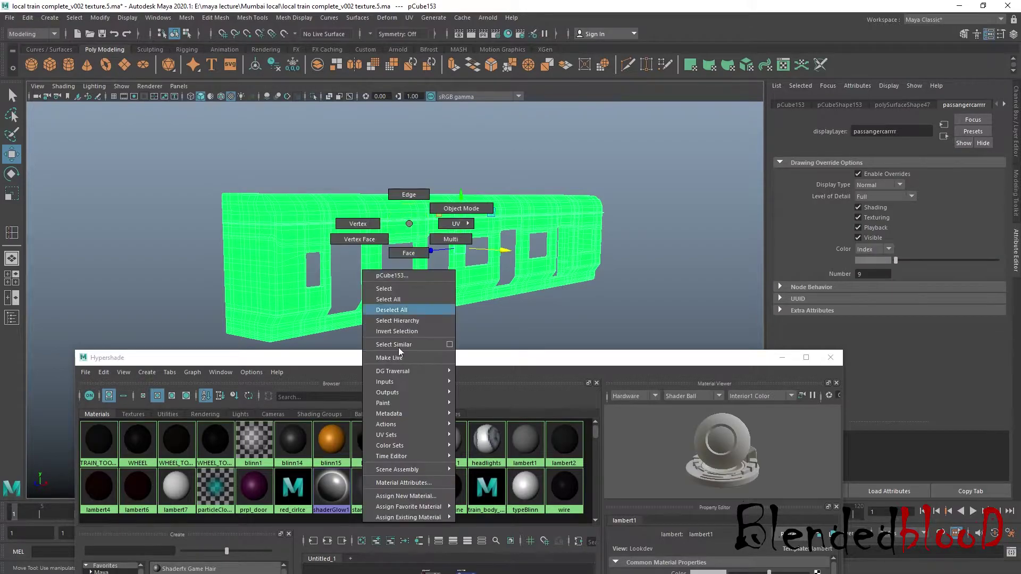
pyautogui.click(410, 496)
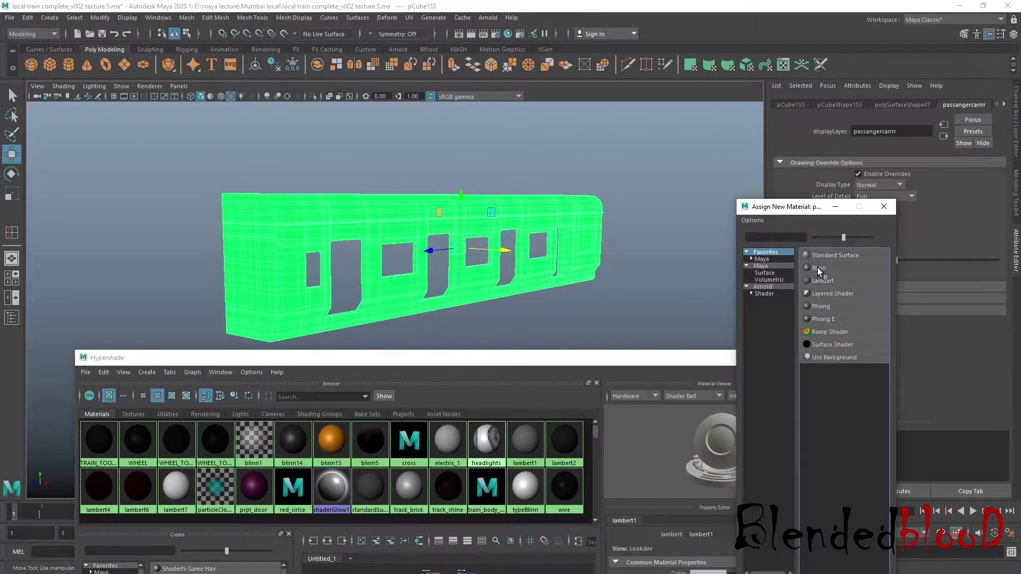
pyautogui.click(819, 268)
pyautogui.click(882, 131)
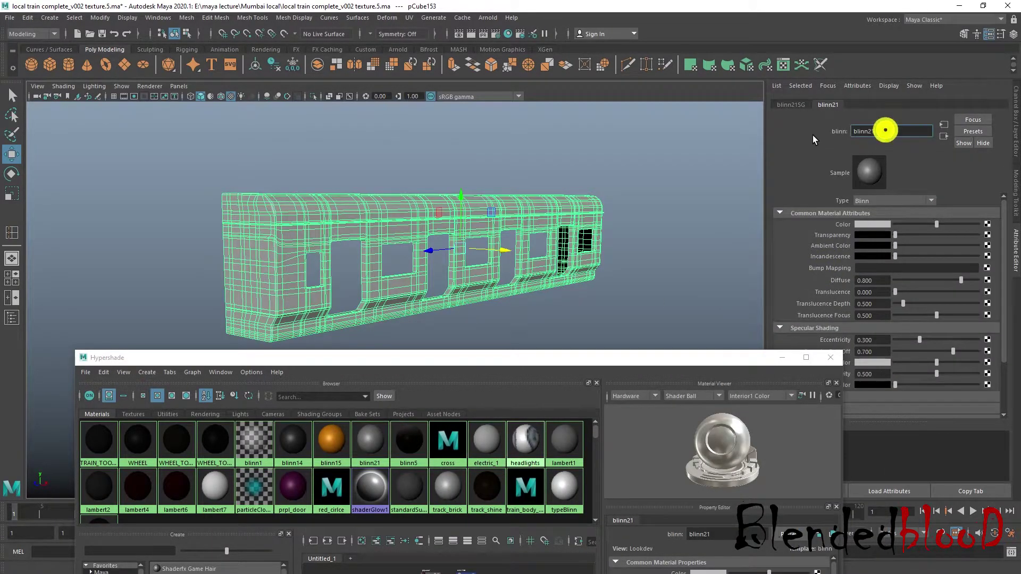
pyautogui.doubleClick(888, 133)
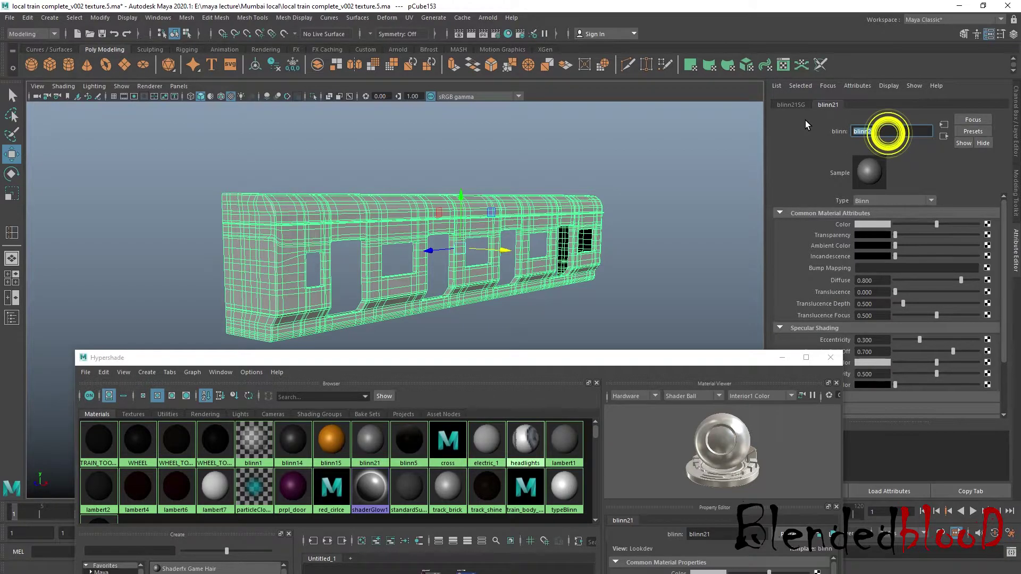
pyautogui.write('back bo')
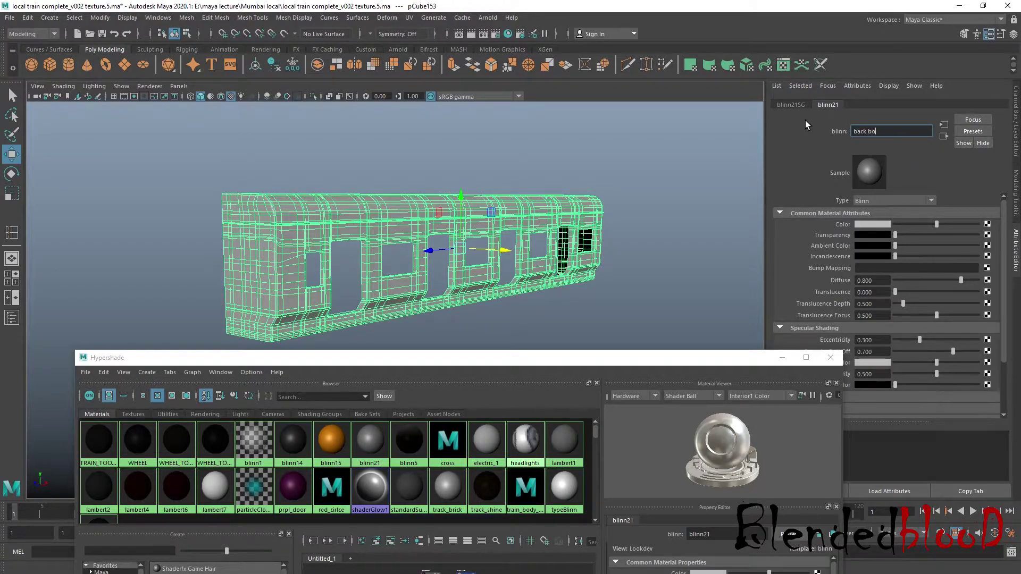
pyautogui.write('dy coloue')
pyautogui.press('BackSpace')
# Step: Create a File texture node for the new material's colour
pyautogui.click(987, 225)
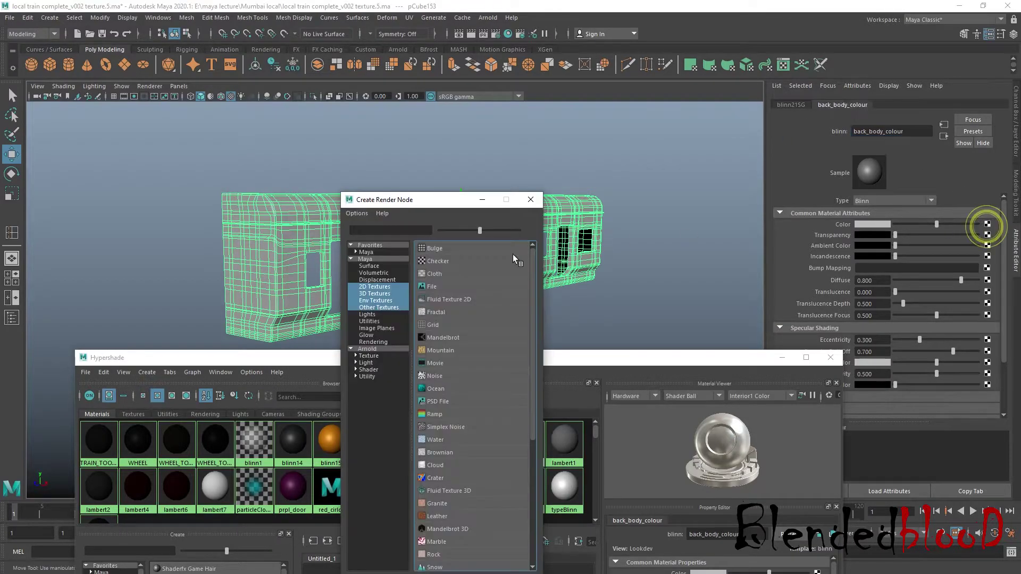
pyautogui.click(445, 286)
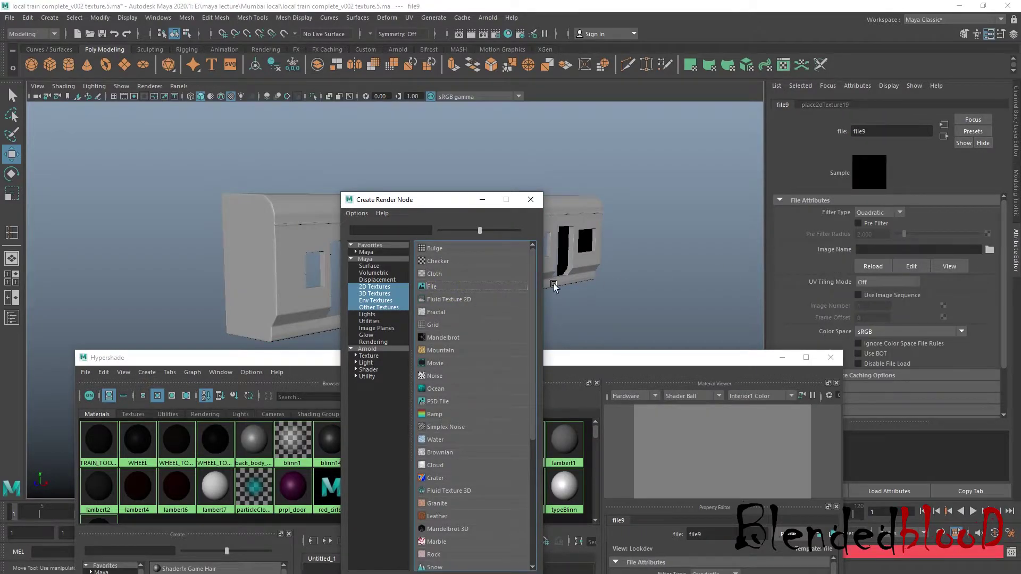
pyautogui.click(435, 287)
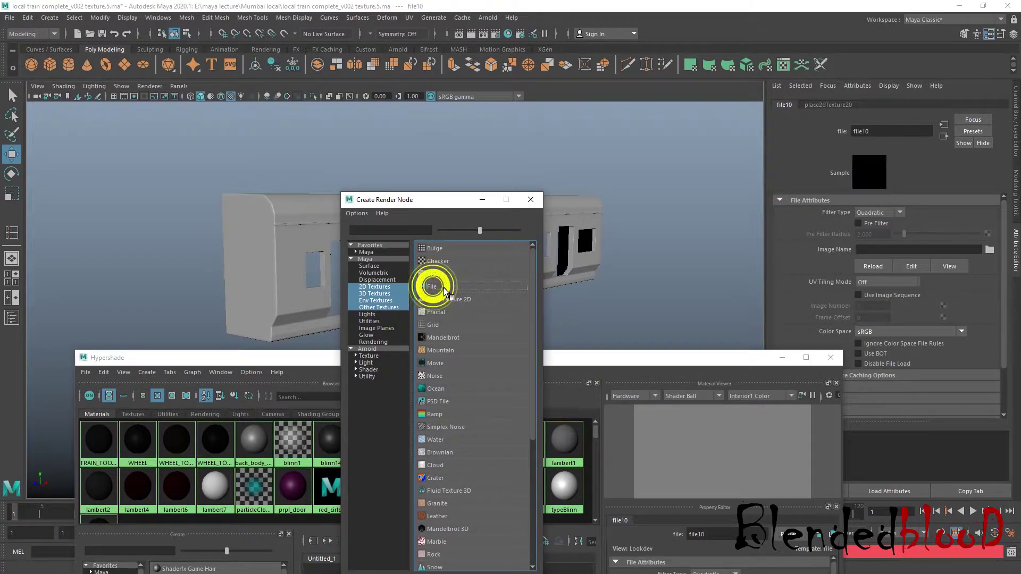
pyautogui.click(531, 199)
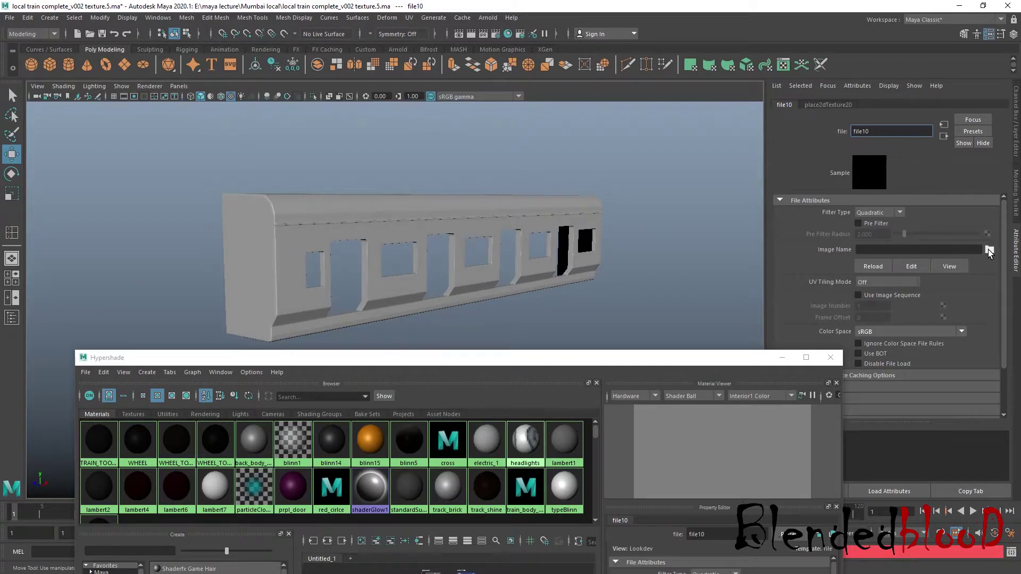
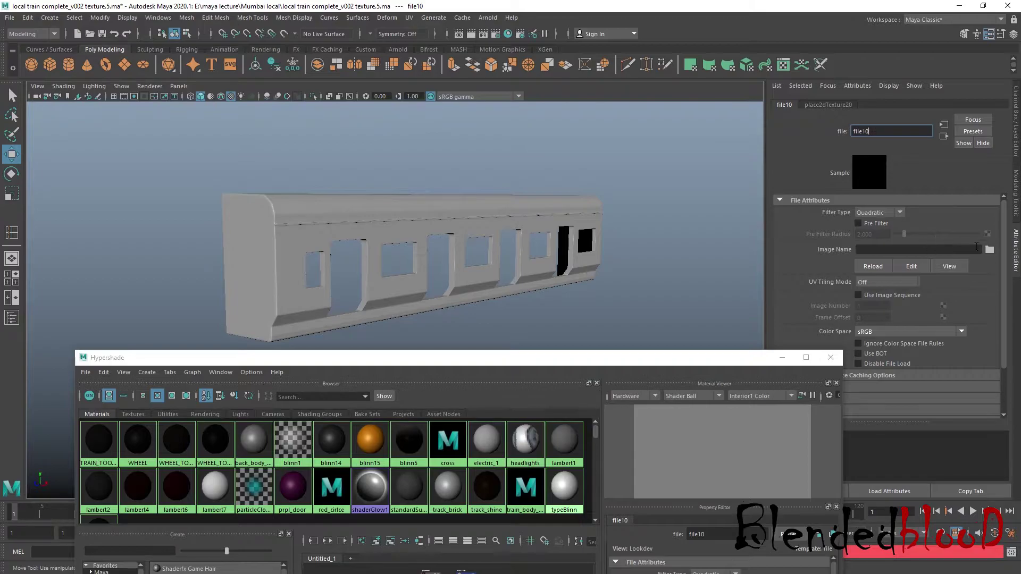
pyautogui.click(990, 250)
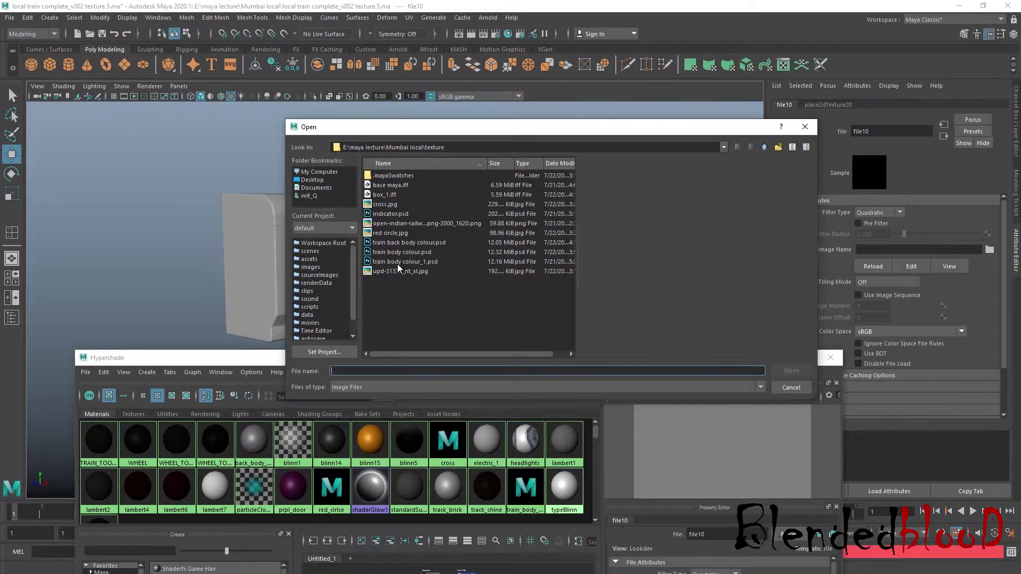
pyautogui.click(401, 243)
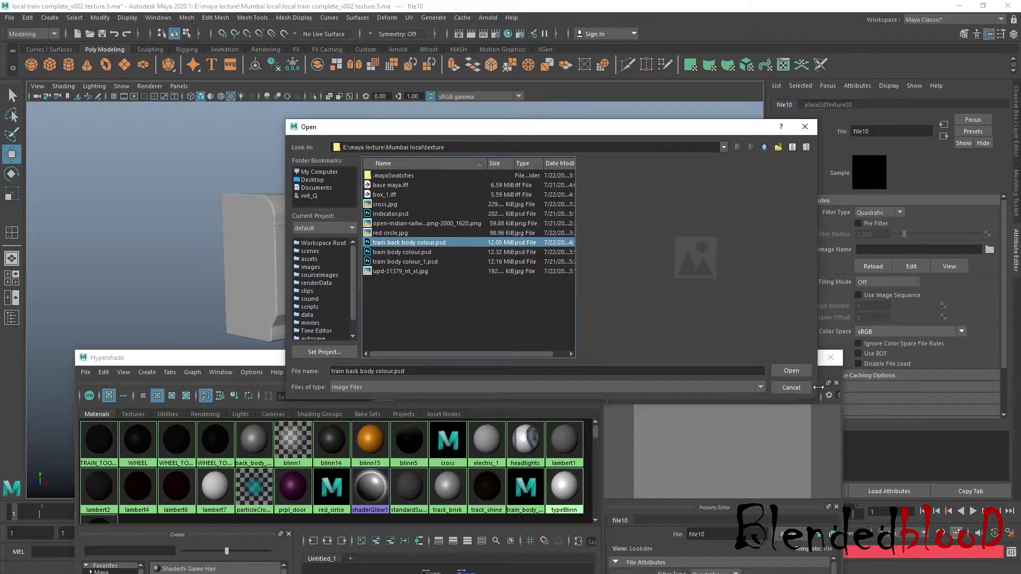
pyautogui.click(791, 387)
# Step: Switch to Photoshop and save the livery again as train back body colour in PSD format, replacing the existing file
pyautogui.press('super')
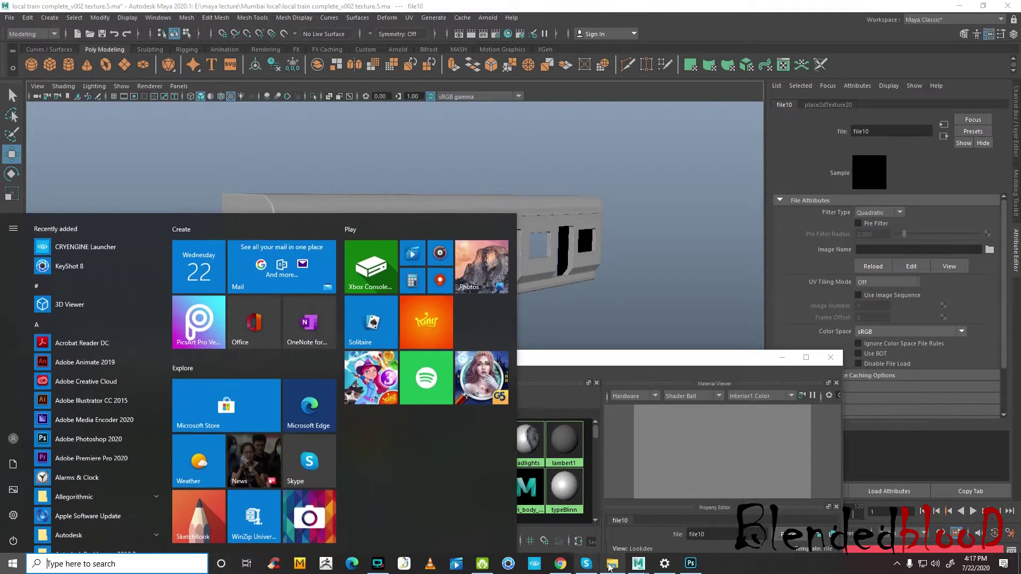
pyautogui.click(691, 567)
pyautogui.click(24, 6)
pyautogui.click(69, 136)
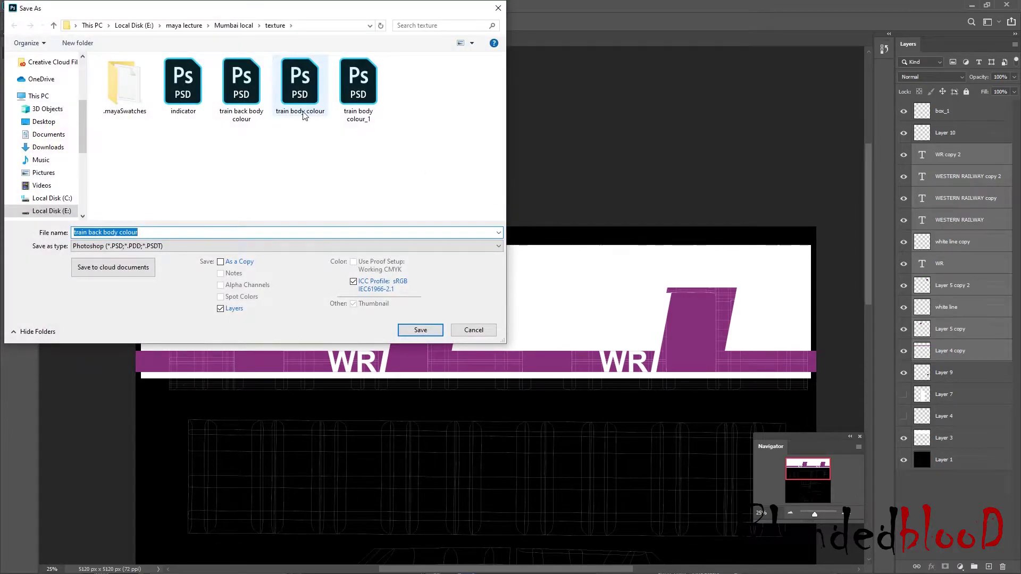
pyautogui.click(248, 123)
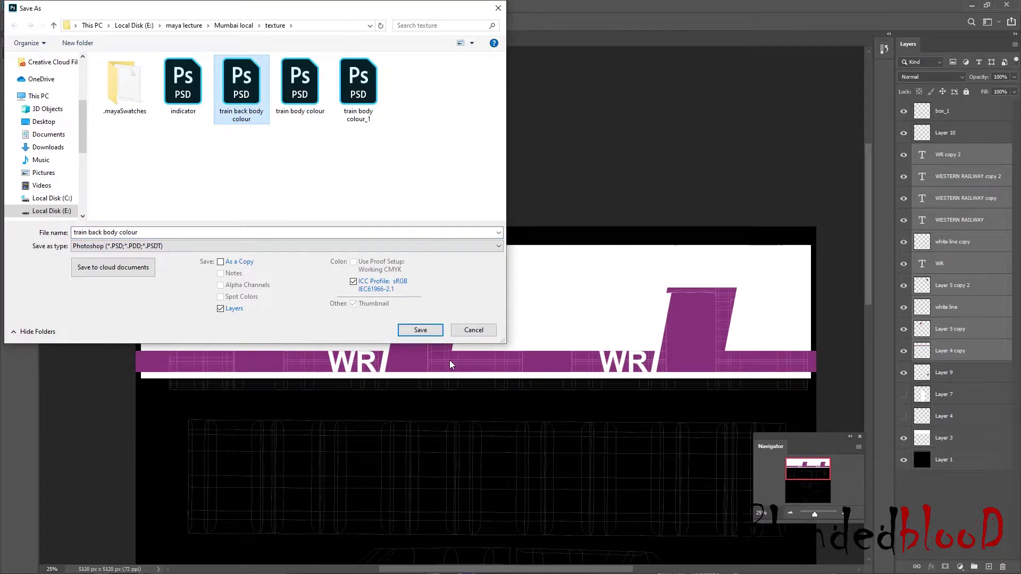
pyautogui.click(421, 330)
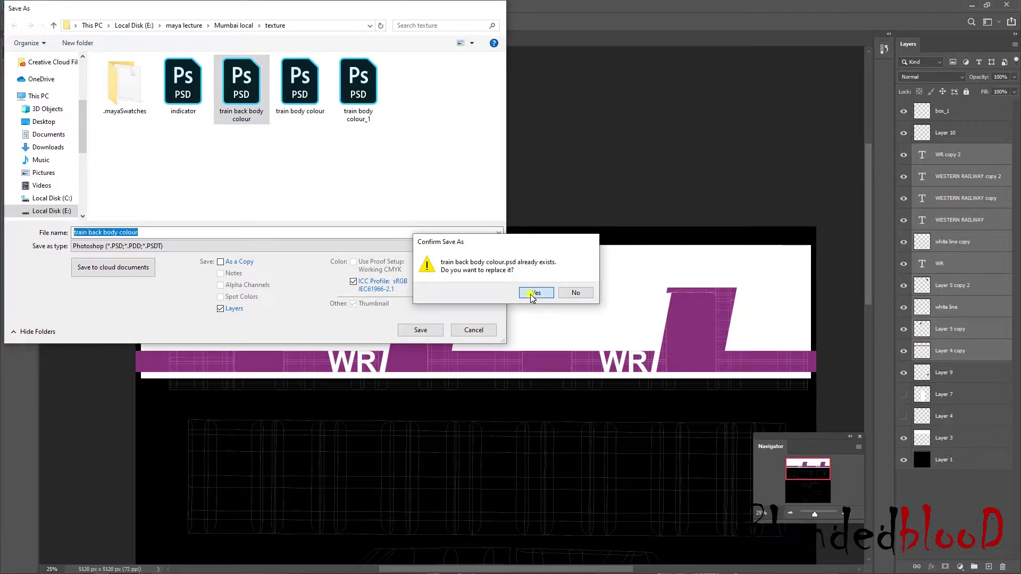
pyautogui.click(534, 293)
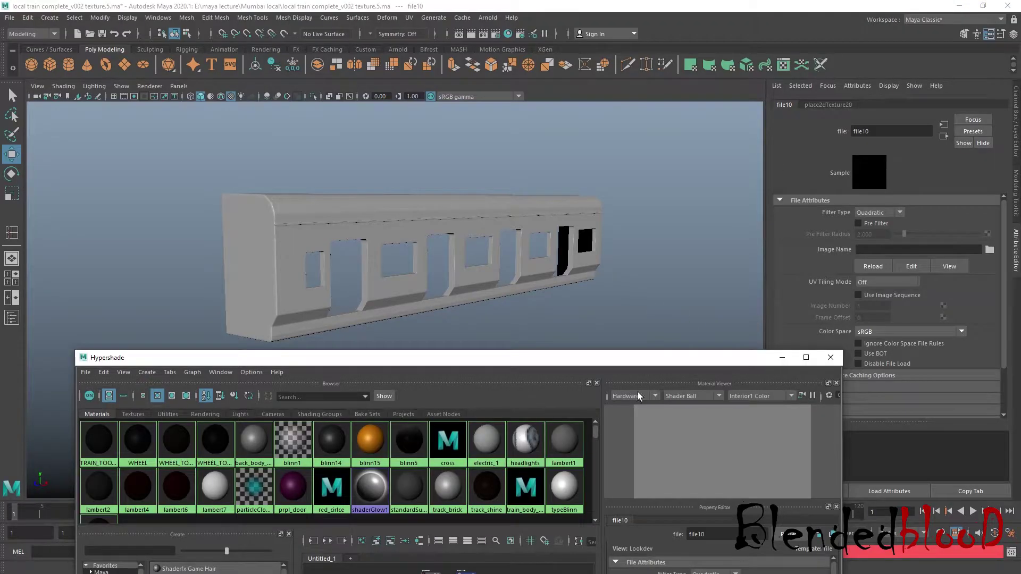
# Step: Return to Maya and load train back body colour.psd as the file texture's image
pyautogui.click(873, 266)
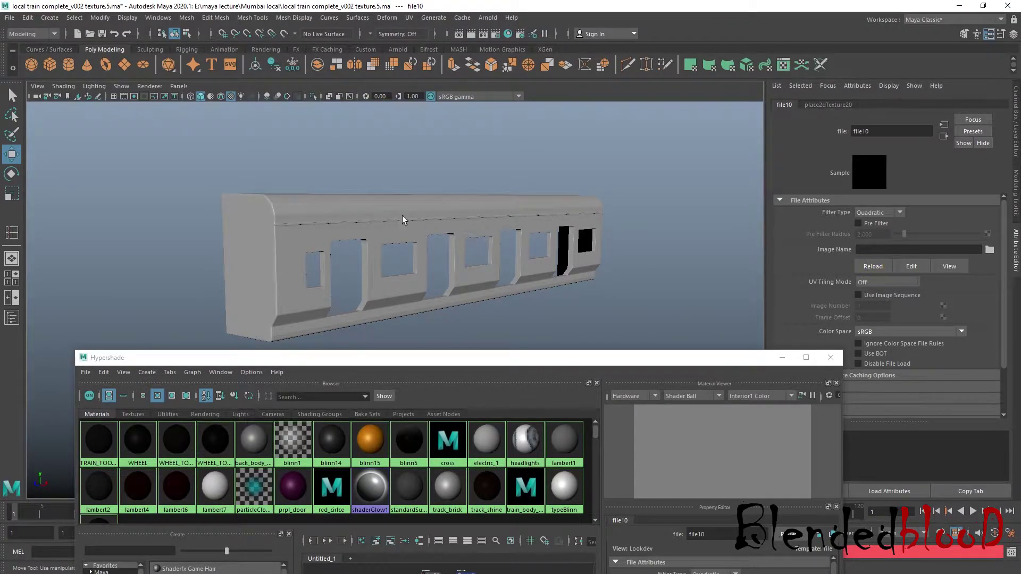
pyautogui.click(989, 250)
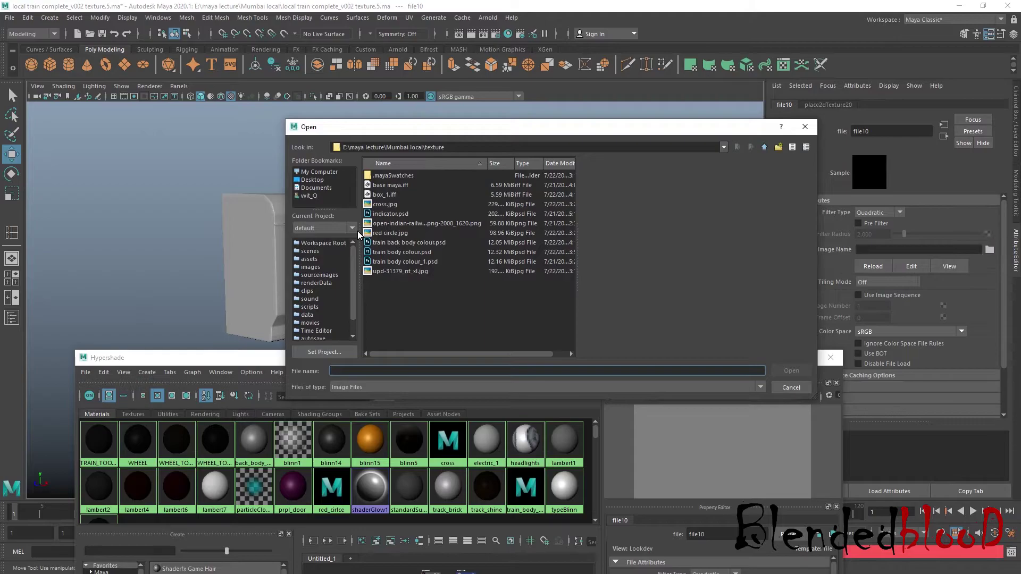
pyautogui.click(410, 244)
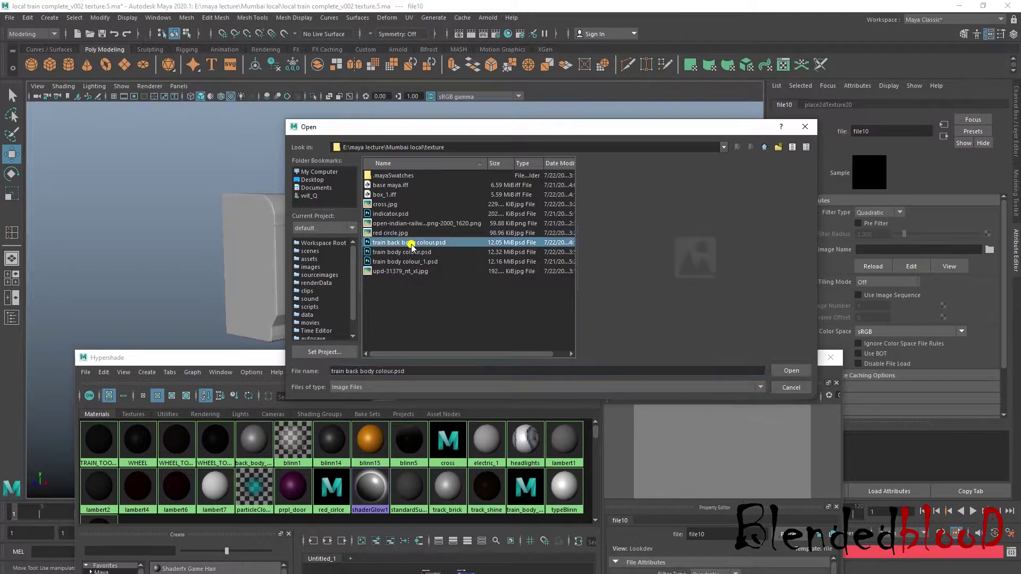
pyautogui.click(790, 371)
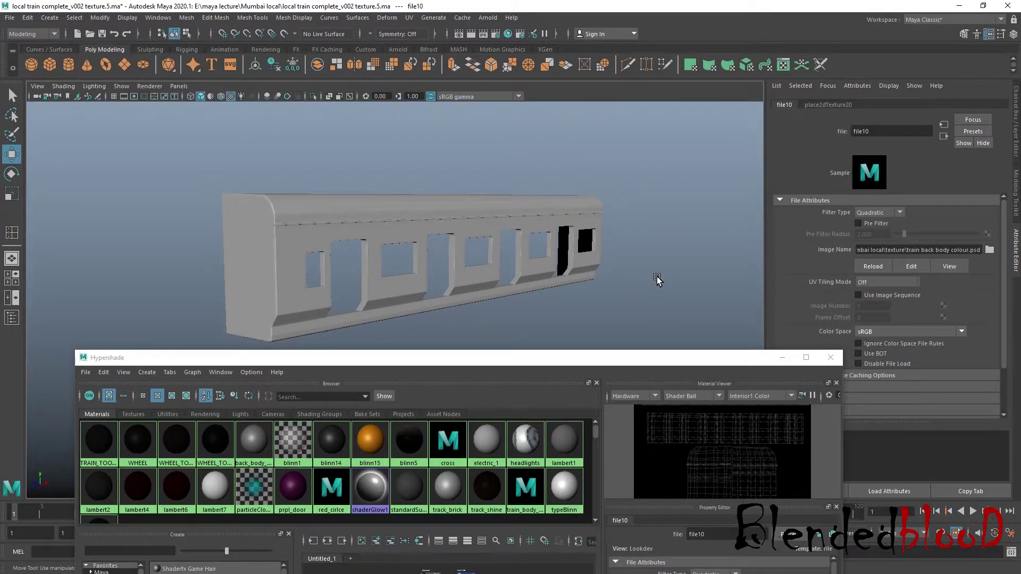
# Step: Display the car body with texture maps and reload the texture image
pyautogui.press('6')
pyautogui.scroll(-3, 659, 279)
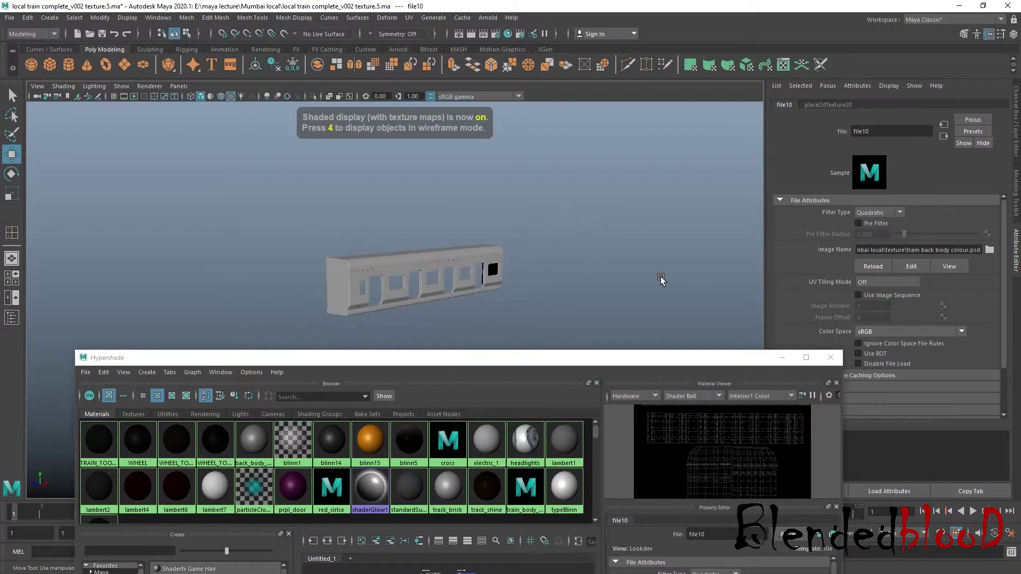
pyautogui.scroll(2, 659, 279)
pyautogui.moveTo(730, 362)
pyautogui.mouseDown()
pyautogui.moveTo(731, 248)
pyautogui.moveTo(734, 350)
pyautogui.mouseUp()
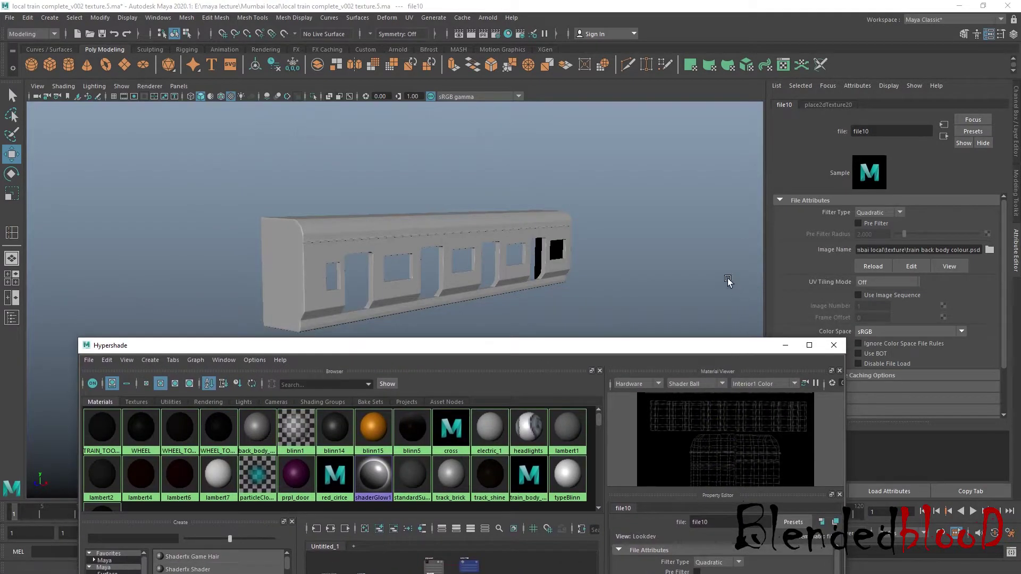
pyautogui.click(873, 266)
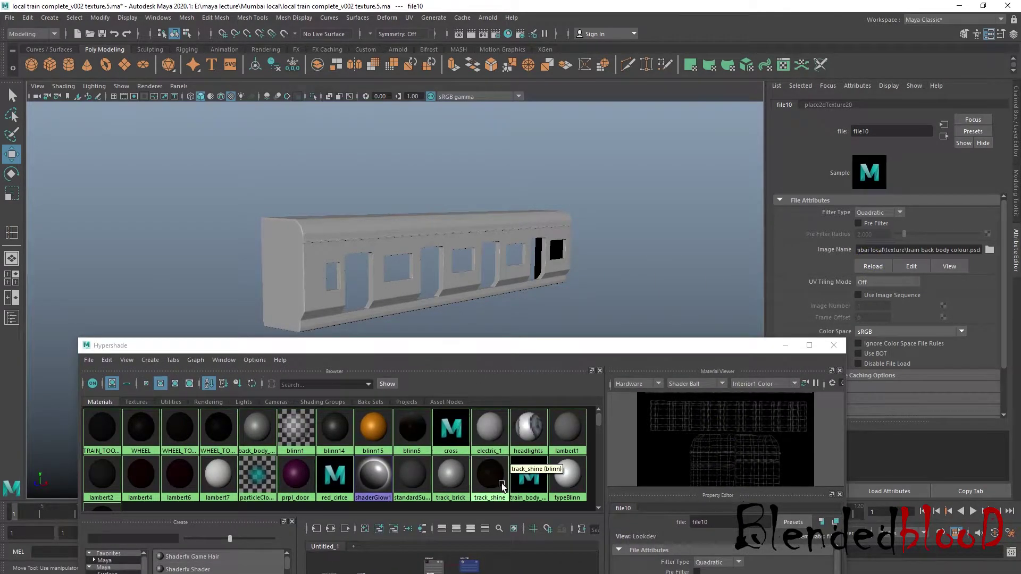
# Step: Select the objects that use the train_body_colour material
pyautogui.rightClick(567, 475)
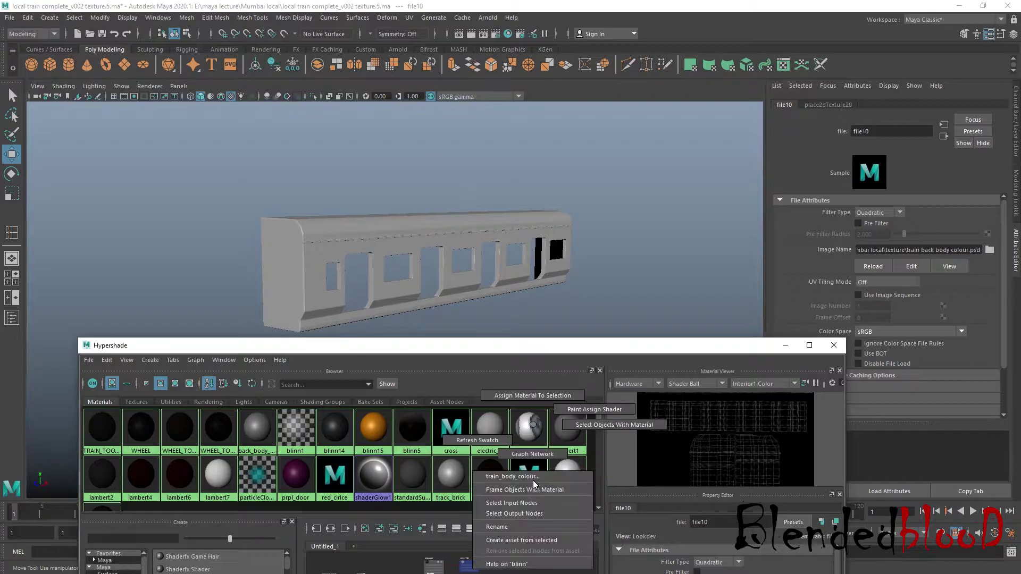
pyautogui.click(595, 431)
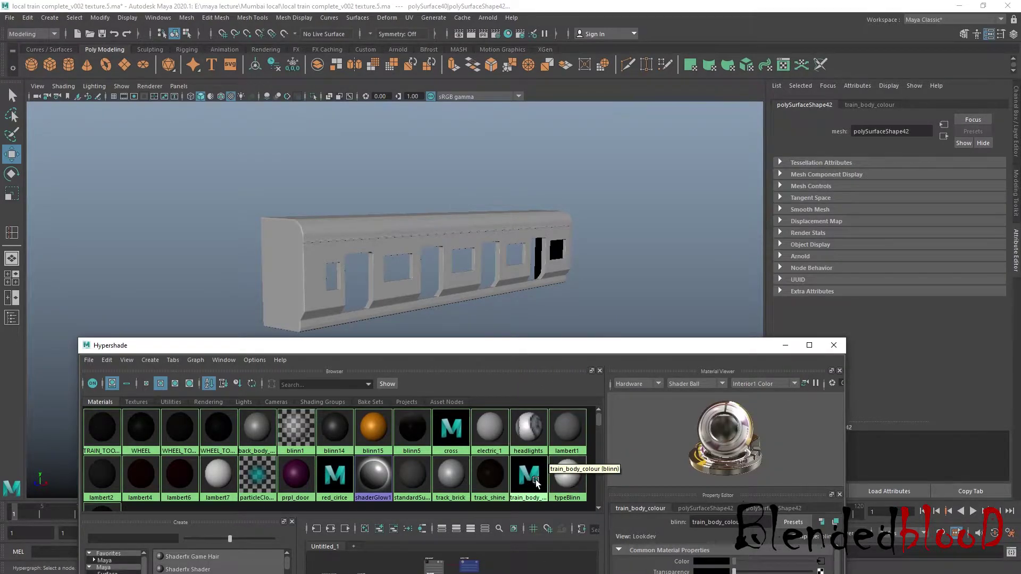
pyautogui.scroll(-3, 530, 309)
pyautogui.scroll(-2, 531, 308)
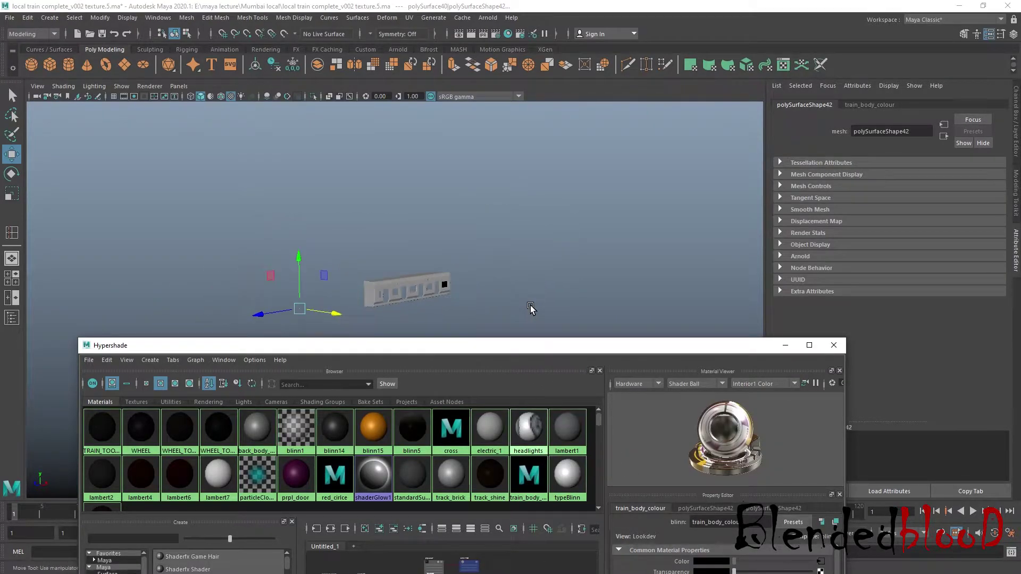
# Step: Show the track, electric_mecanism and engine layers
pyautogui.click(1016, 129)
pyautogui.click(887, 367)
pyautogui.click(885, 378)
pyautogui.click(888, 420)
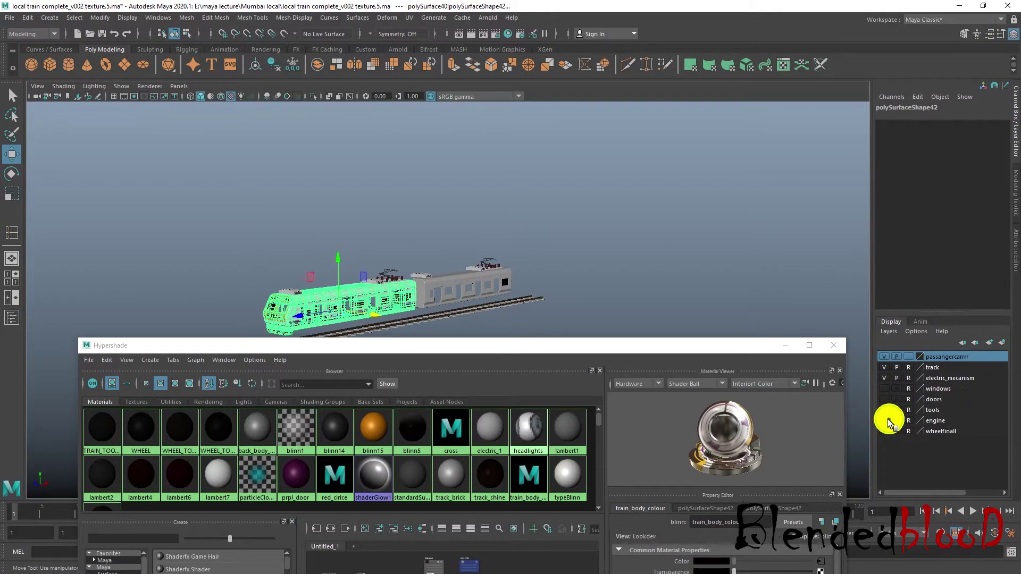
# Step: Examine the livery applied to the engine, compare it with the untextured car and look through the Hypershade materials
pyautogui.scroll(5, 520, 282)
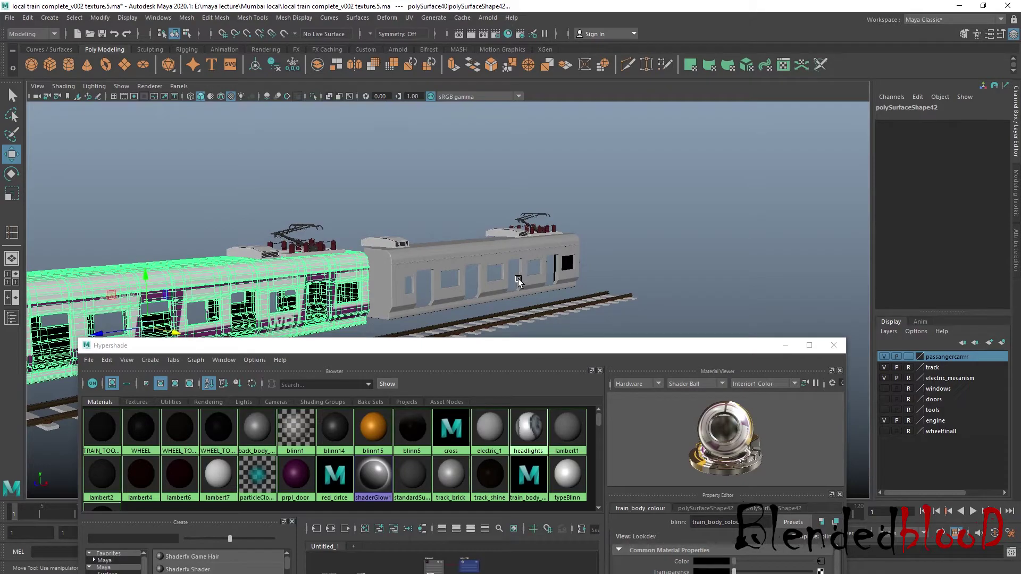
pyautogui.keyDown('alt'); pyautogui.moveTo(521, 280); pyautogui.dragTo(709, 210, button='middle'); pyautogui.keyUp('alt')
pyautogui.scroll(5, 709, 210)
pyautogui.keyDown('alt'); pyautogui.moveTo(597, 207); pyautogui.dragTo(602, 249, button='middle'); pyautogui.keyUp('alt')
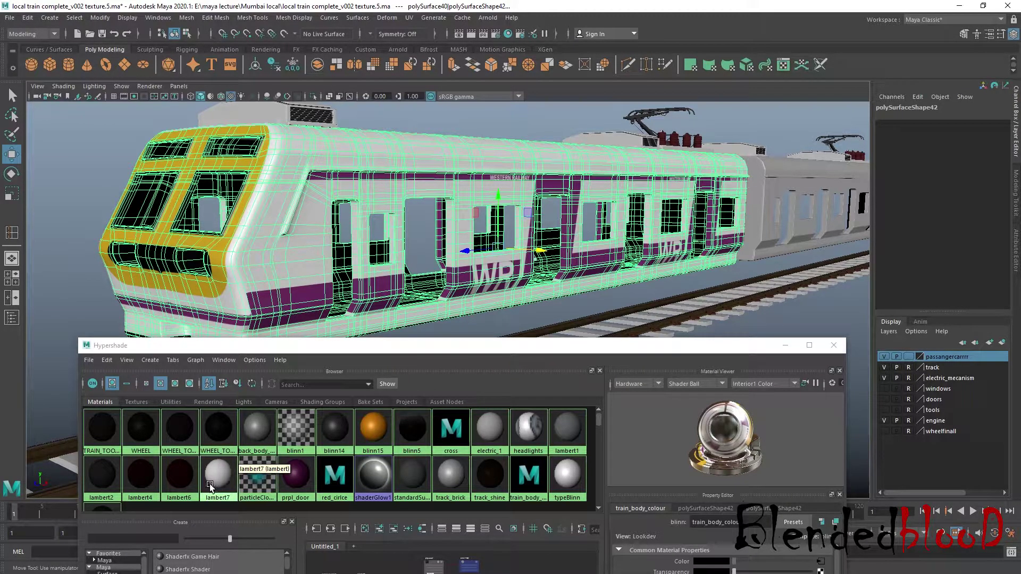
pyautogui.scroll(-1, 206, 460)
pyautogui.scroll(-1, 136, 489)
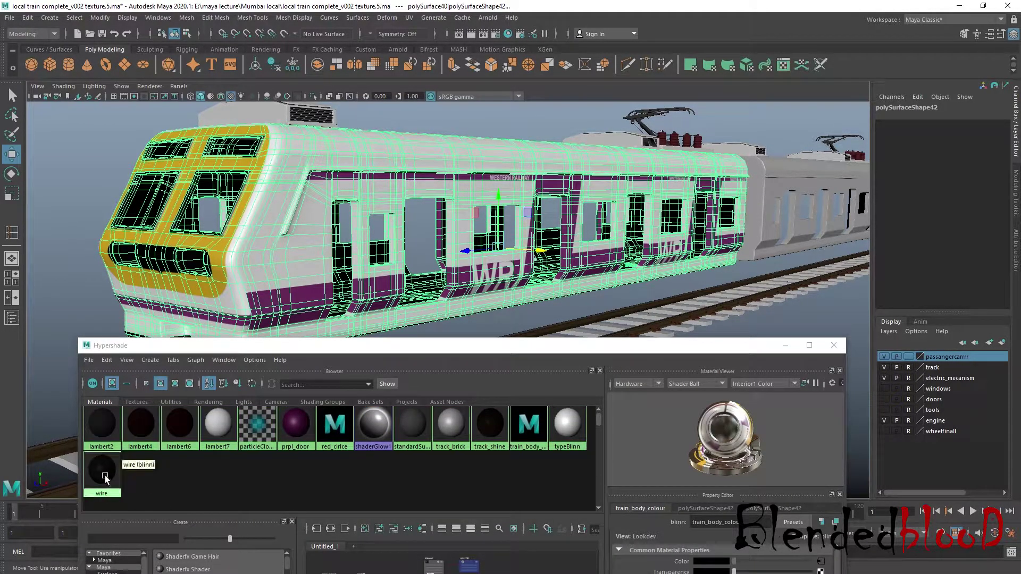
pyautogui.scroll(2, 147, 477)
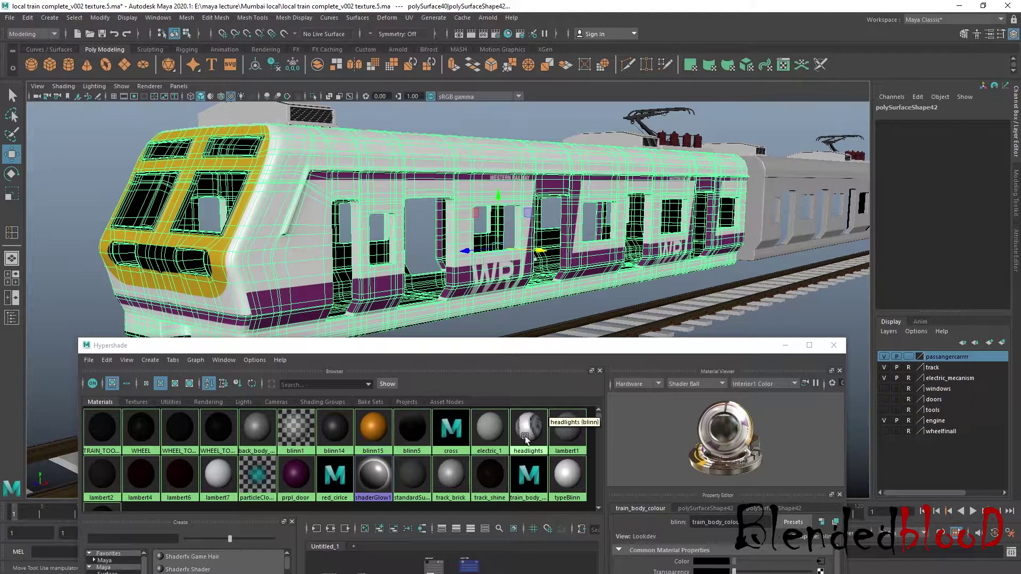
pyautogui.scroll(3, 674, 282)
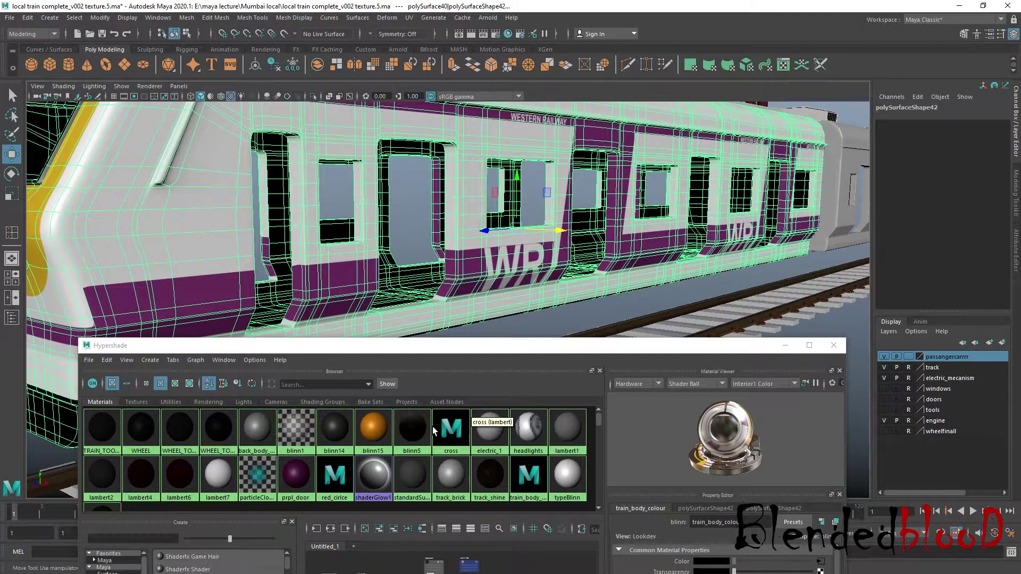
pyautogui.moveTo(444, 435); pyautogui.dragTo(613, 254, button='middle')
pyautogui.scroll(-5, 814, 314)
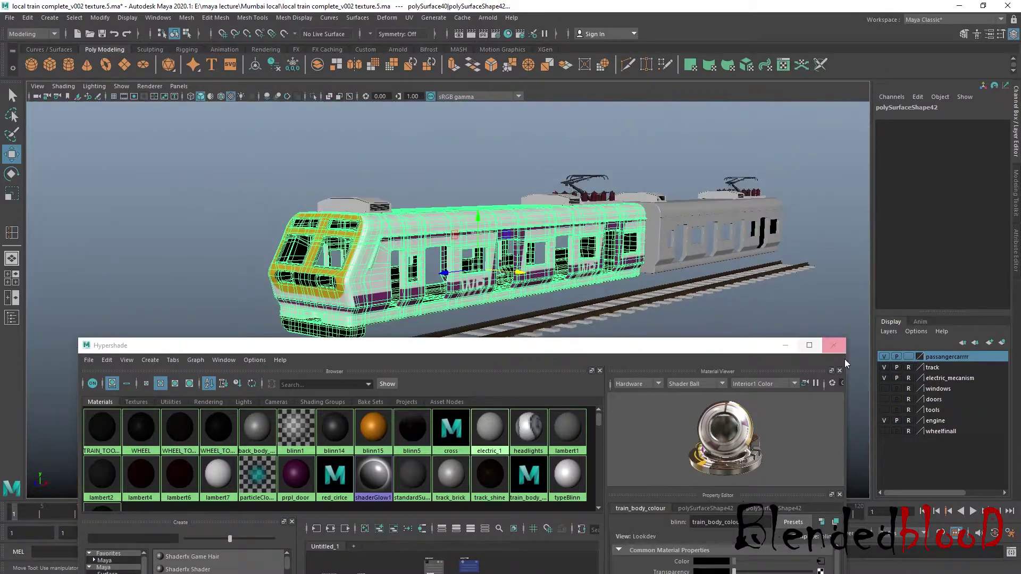
pyautogui.click(811, 313)
pyautogui.keyDown('alt'); pyautogui.moveTo(811, 312); pyautogui.dragTo(702, 317); pyautogui.keyUp('alt')
# Step: Hide the engine, electric_mecanism and track layers and select the passenger car body
pyautogui.click(884, 420)
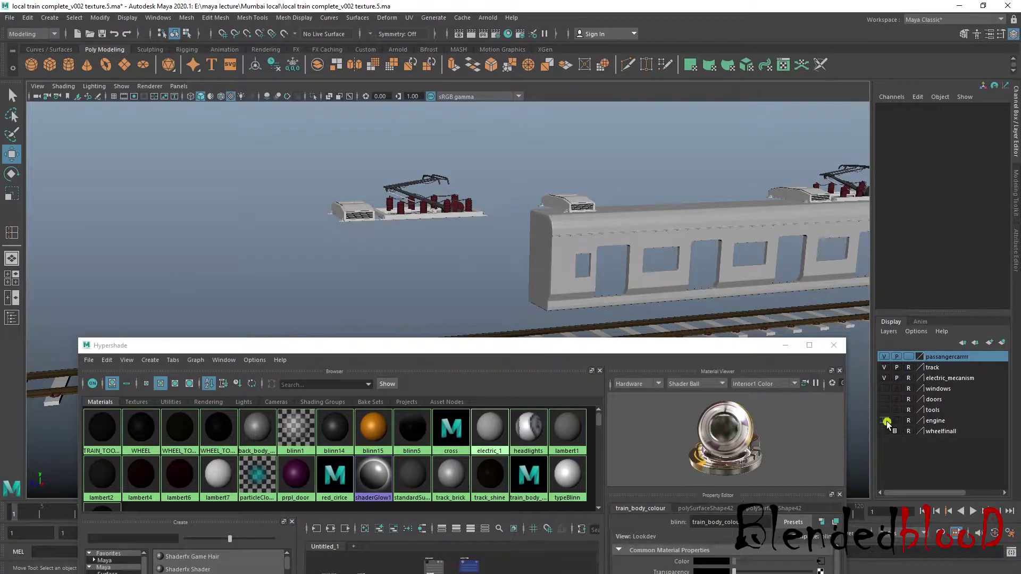
pyautogui.click(675, 229)
pyautogui.click(883, 378)
pyautogui.click(884, 368)
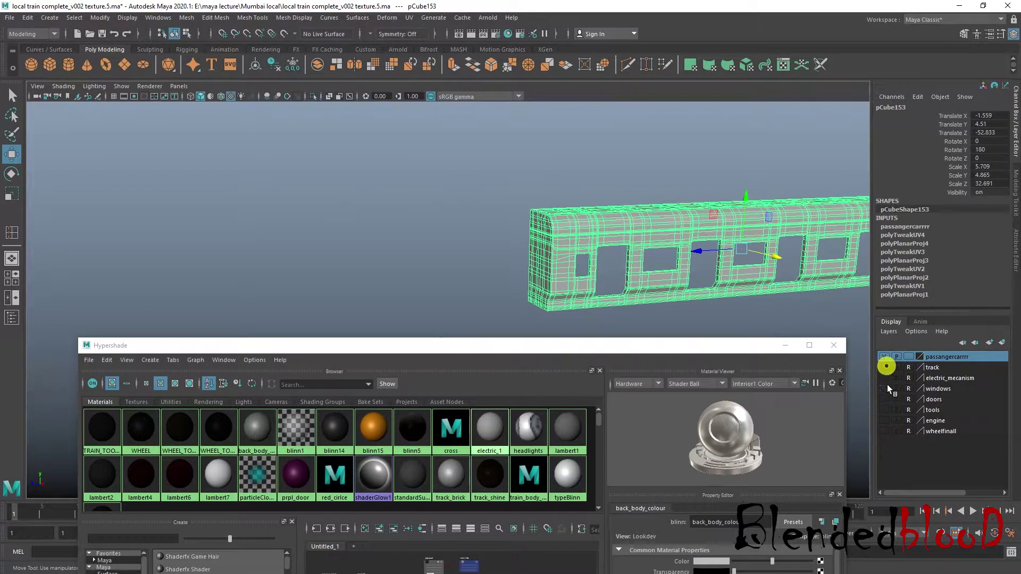
# Step: Assign a new Blinn material to the passenger car body
pyautogui.keyDown('alt'); pyautogui.moveTo(745, 270); pyautogui.dragTo(684, 266); pyautogui.keyUp('alt')
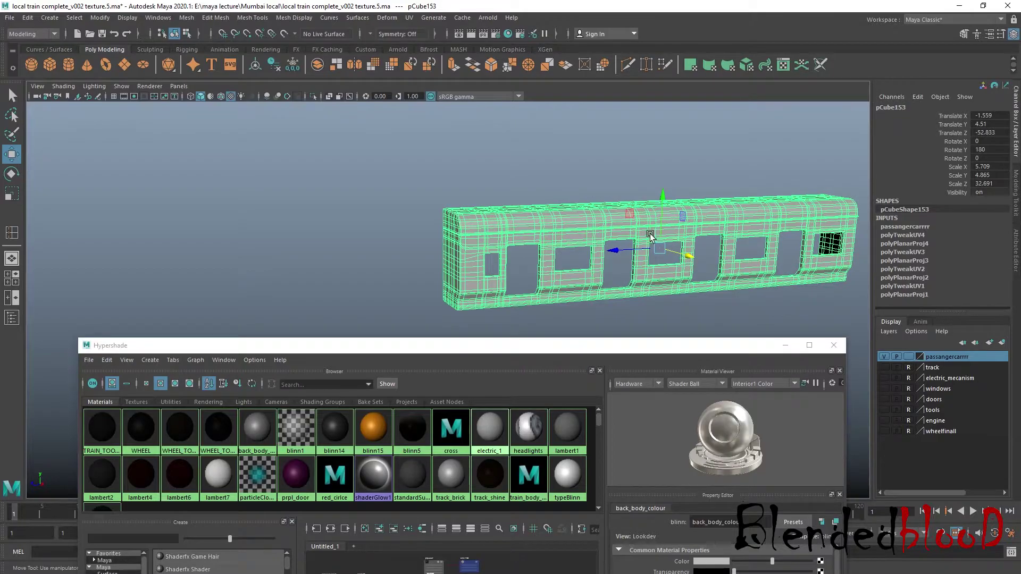
pyautogui.rightClick(609, 219)
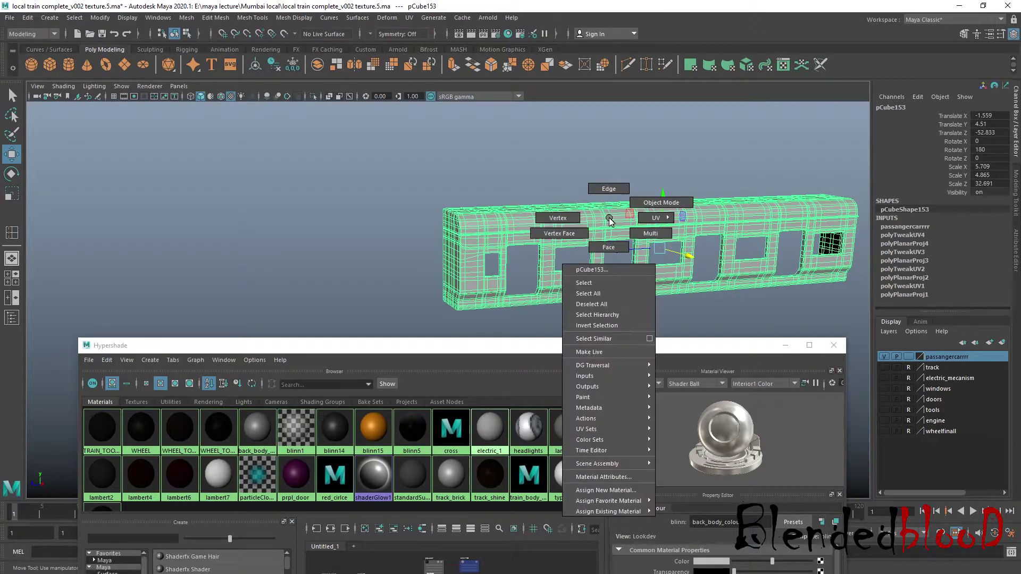
pyautogui.click(620, 492)
pyautogui.click(820, 268)
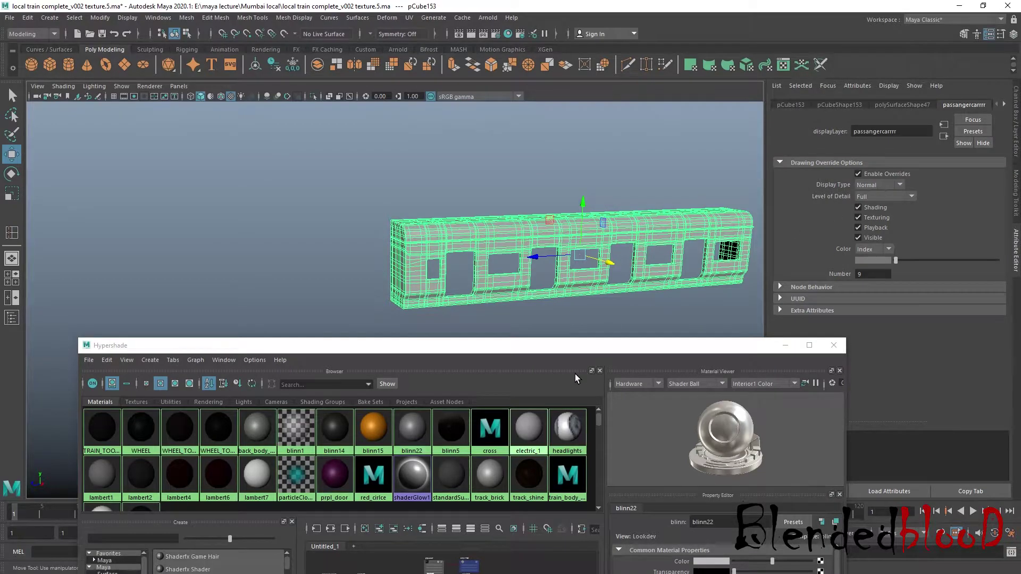
# Step: Find the car body's new Blinn material among the scene materials and set its colour to white
pyautogui.scroll(-1, 542, 473)
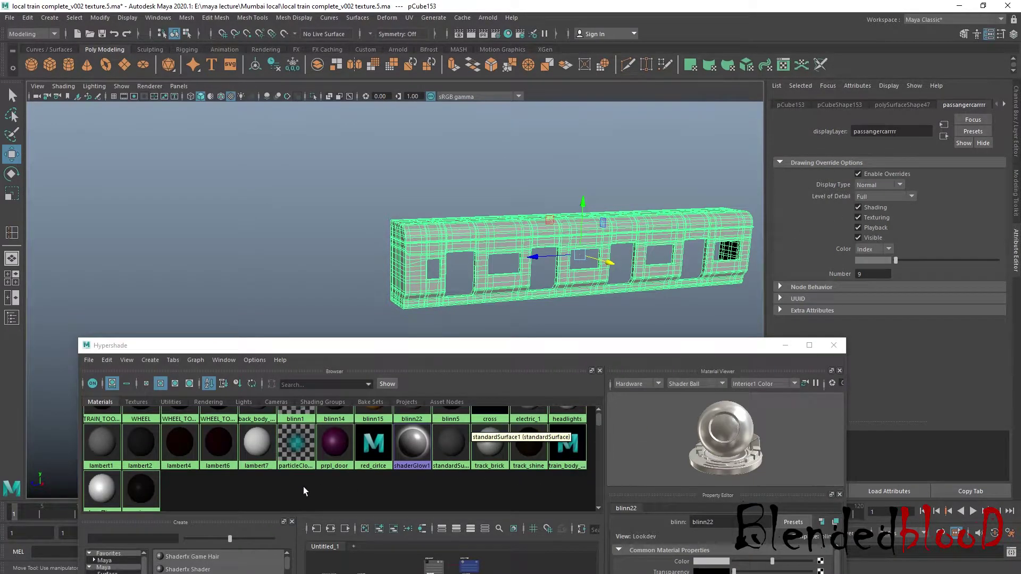
pyautogui.scroll(-1, 210, 492)
pyautogui.click(102, 472)
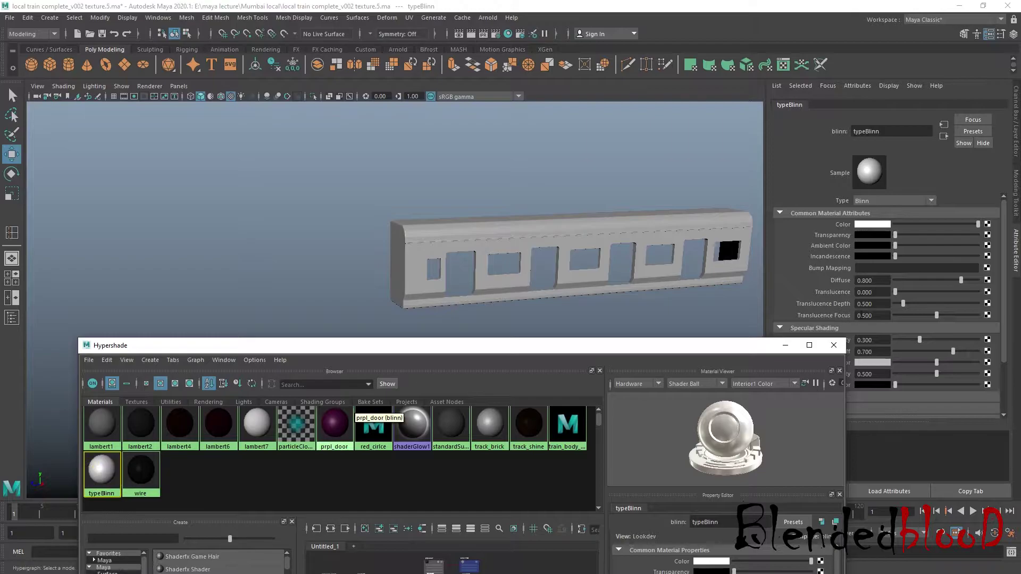
pyautogui.click(987, 224)
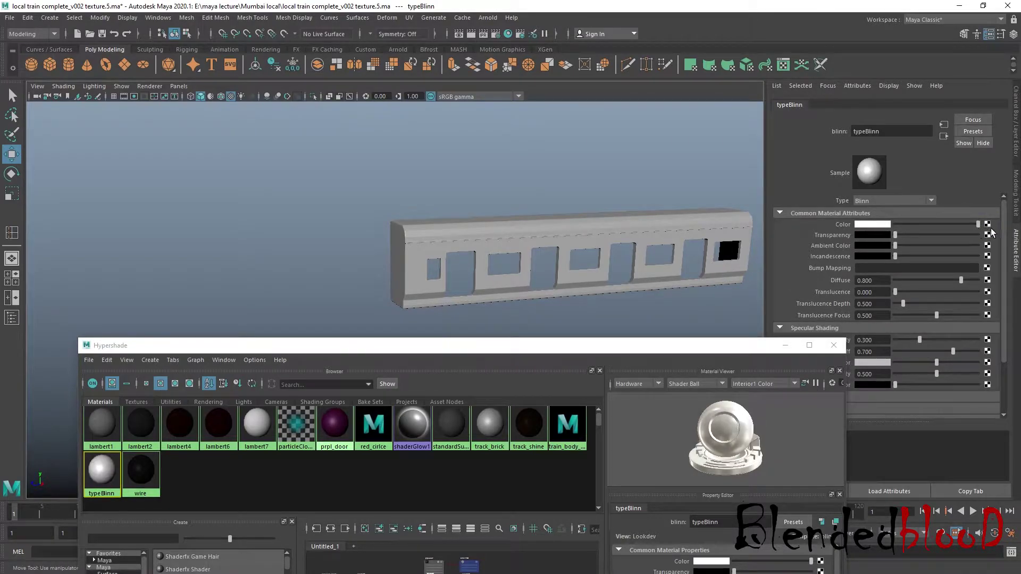
pyautogui.click(234, 470)
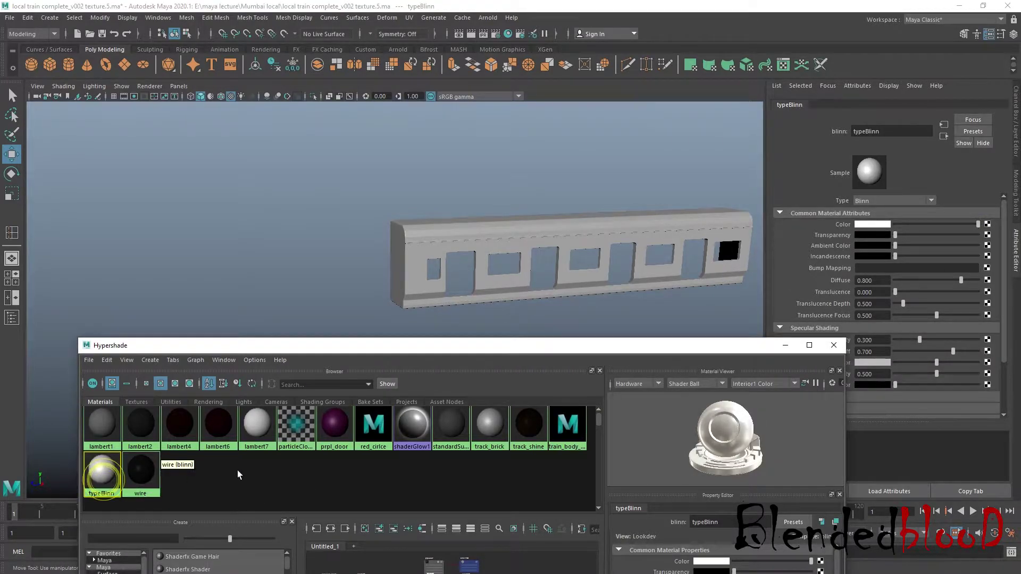
pyautogui.scroll(1, 516, 453)
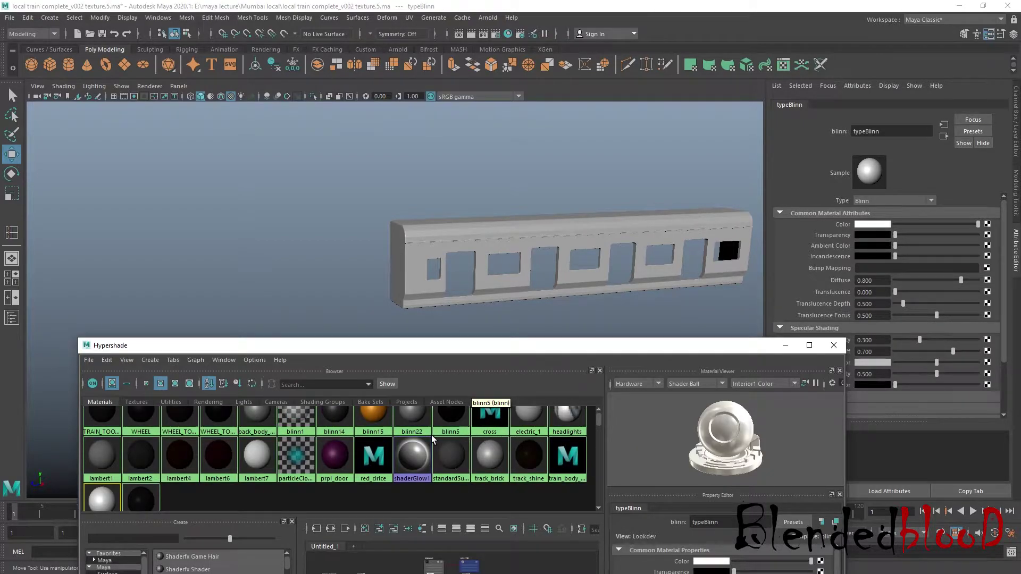
pyautogui.click(412, 420)
pyautogui.moveTo(936, 226); pyautogui.dragTo(979, 225)
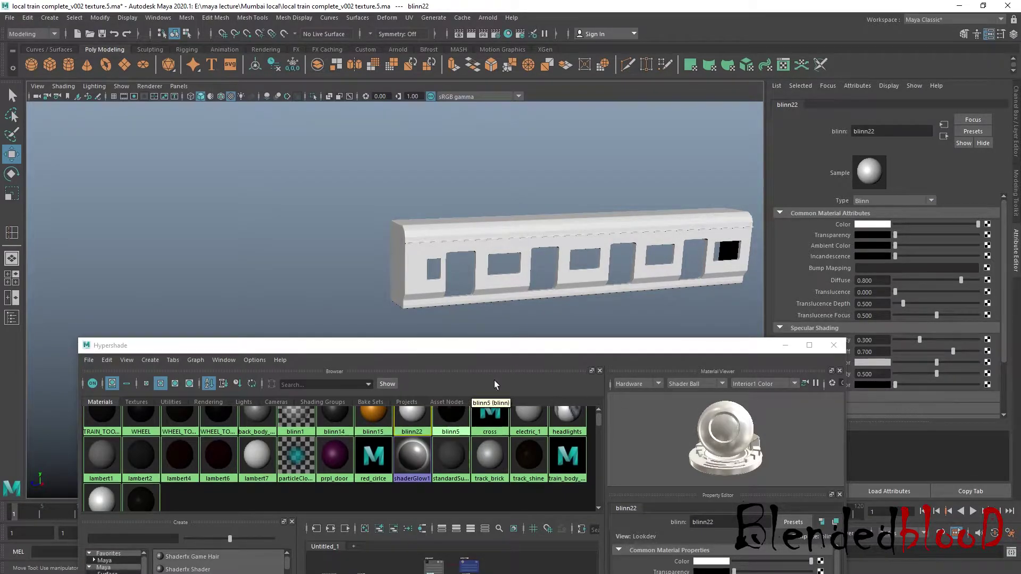
# Step: Rename the new Blinn material as "back body clor"
pyautogui.click(903, 127)
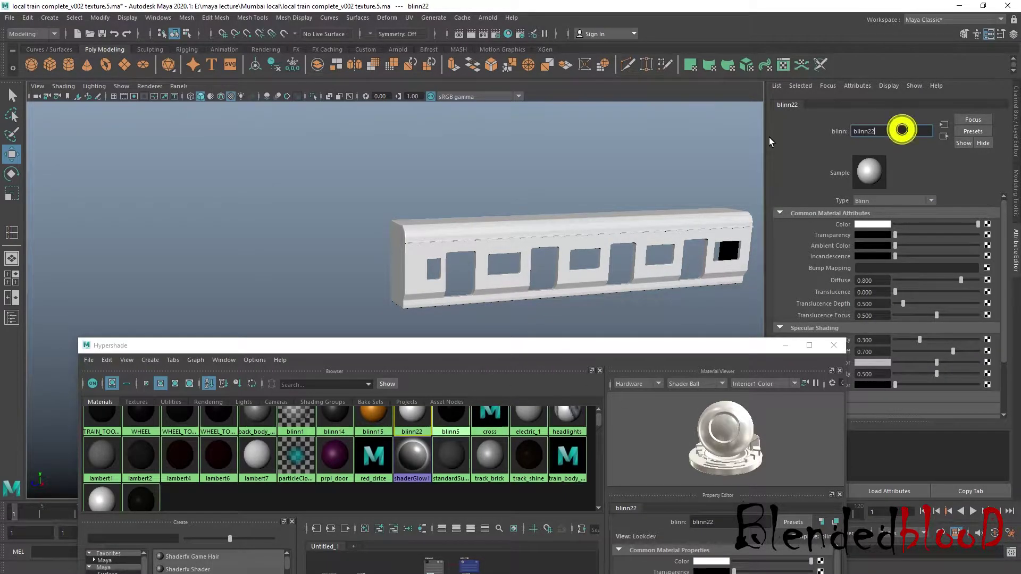
pyautogui.moveTo(902, 128); pyautogui.dragTo(838, 127)
pyautogui.write('back bo')
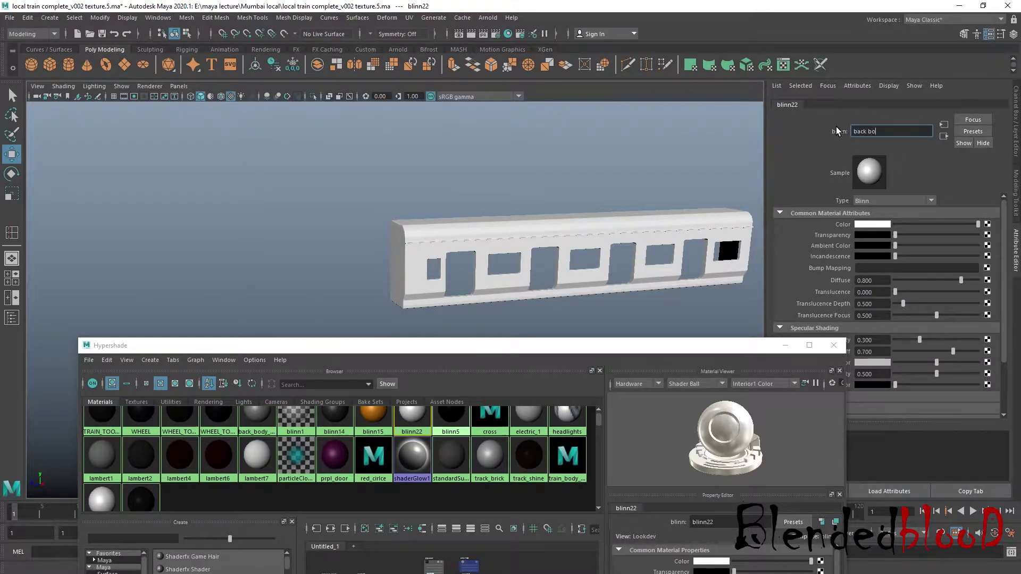
pyautogui.write('dy clor')
pyautogui.click(668, 151)
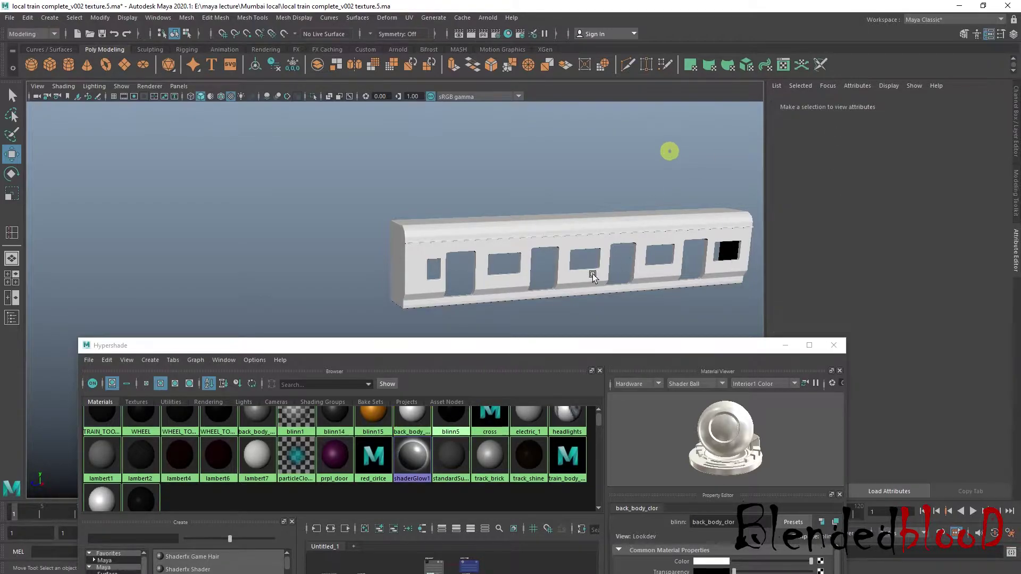
# Step: Map the material's colour to a file texture using the image train back body colour.psd
pyautogui.click(419, 423)
pyautogui.click(987, 223)
pyautogui.click(433, 287)
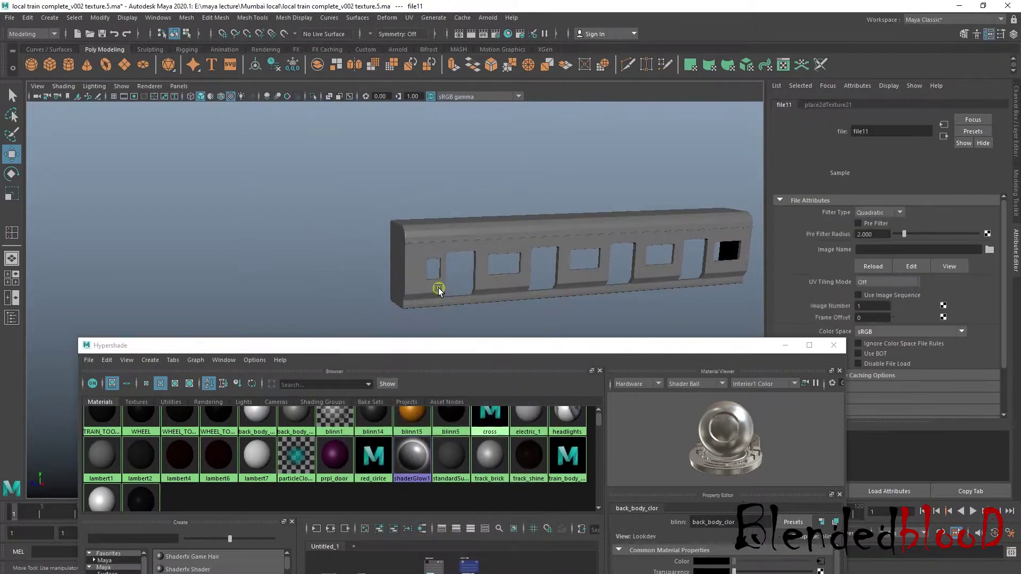
pyautogui.click(989, 249)
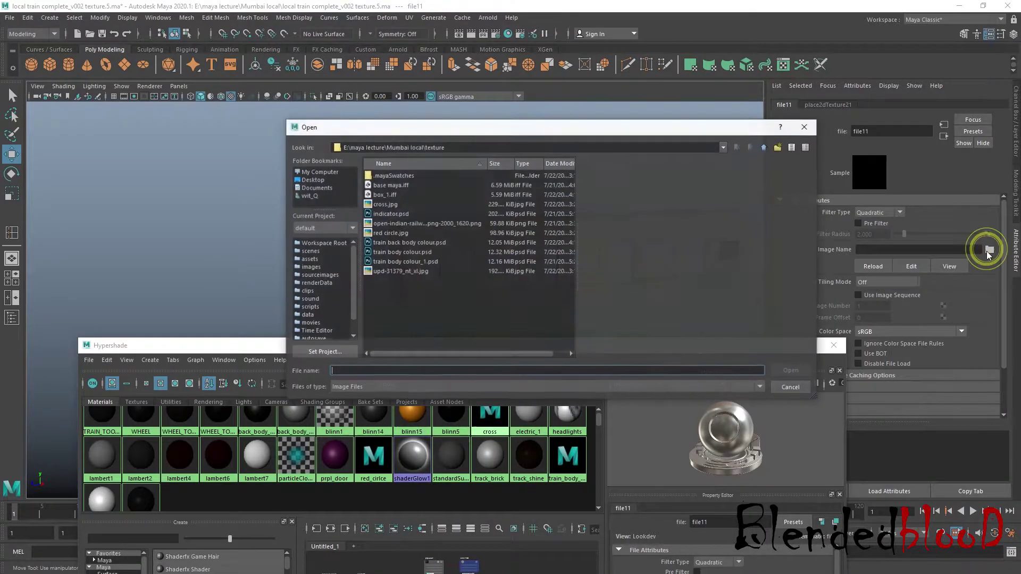
pyautogui.click(402, 243)
pyautogui.click(792, 371)
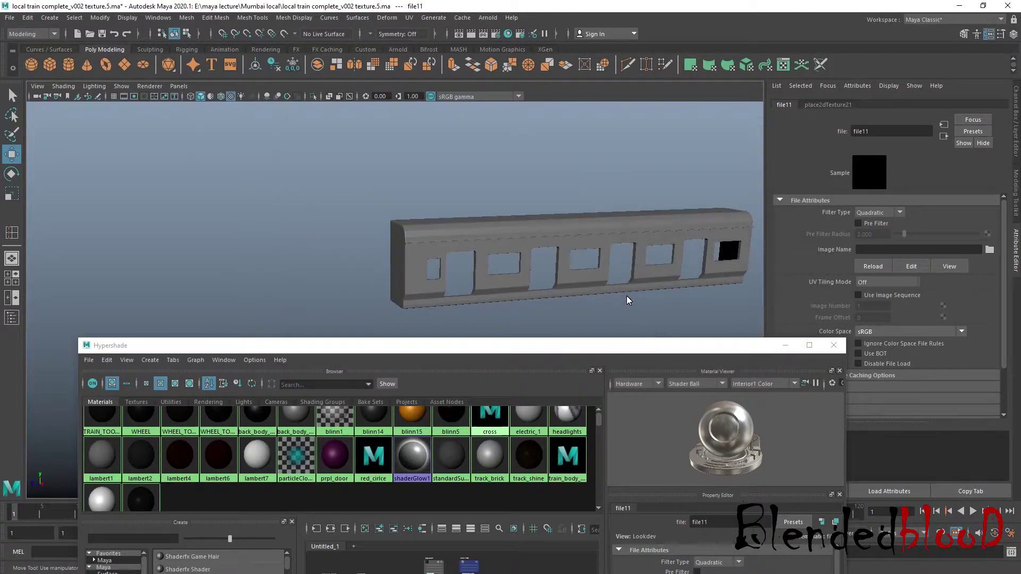
# Step: Examine how the purple stripes and WR lettering line up with the doors and windows of the textured car
pyautogui.keyDown('alt'); pyautogui.moveTo(674, 302); pyautogui.dragTo(662, 292); pyautogui.keyUp('alt')
pyautogui.scroll(2, 657, 287)
pyautogui.keyDown('alt'); pyautogui.moveTo(653, 266); pyautogui.dragTo(582, 307, button='middle'); pyautogui.keyUp('alt')
pyautogui.scroll(2, 581, 308)
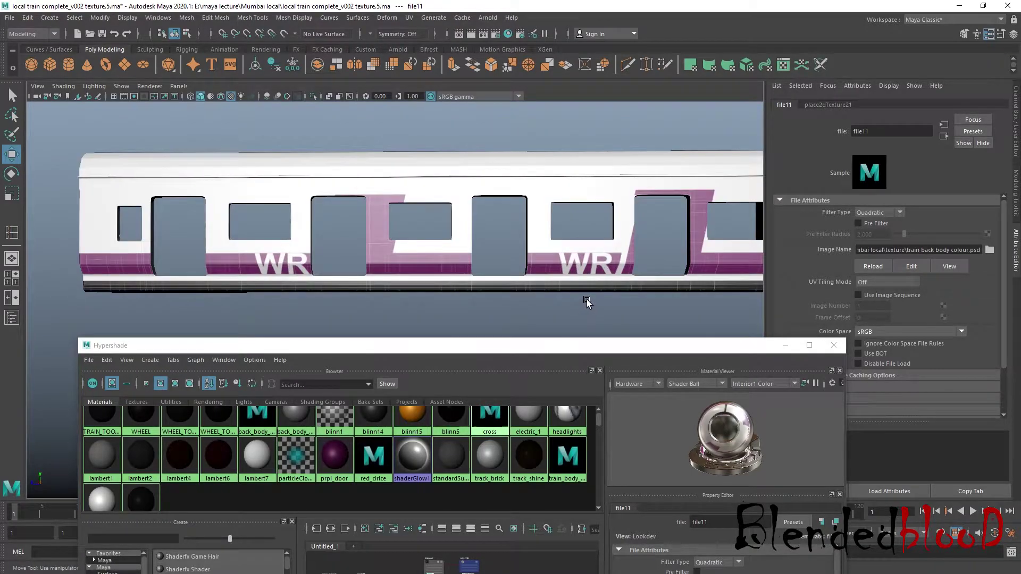
pyautogui.keyDown('alt'); pyautogui.moveTo(400, 274); pyautogui.dragTo(445, 282); pyautogui.keyUp('alt')
pyautogui.keyDown('alt'); pyautogui.moveTo(533, 264); pyautogui.dragTo(495, 238, button='middle'); pyautogui.keyUp('alt')
pyautogui.keyDown('alt'); pyautogui.moveTo(580, 264); pyautogui.dragTo(546, 269); pyautogui.keyUp('alt')
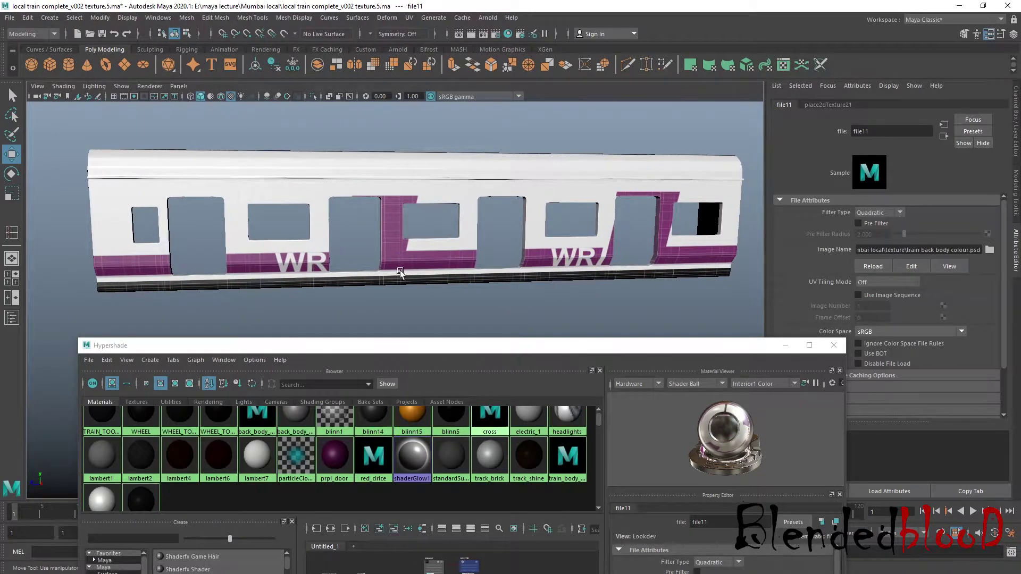
# Step: Switch to Photoshop and hide the white base on Layer 3 of train back body colour.psd
pyautogui.press('super')
pyautogui.click(694, 564)
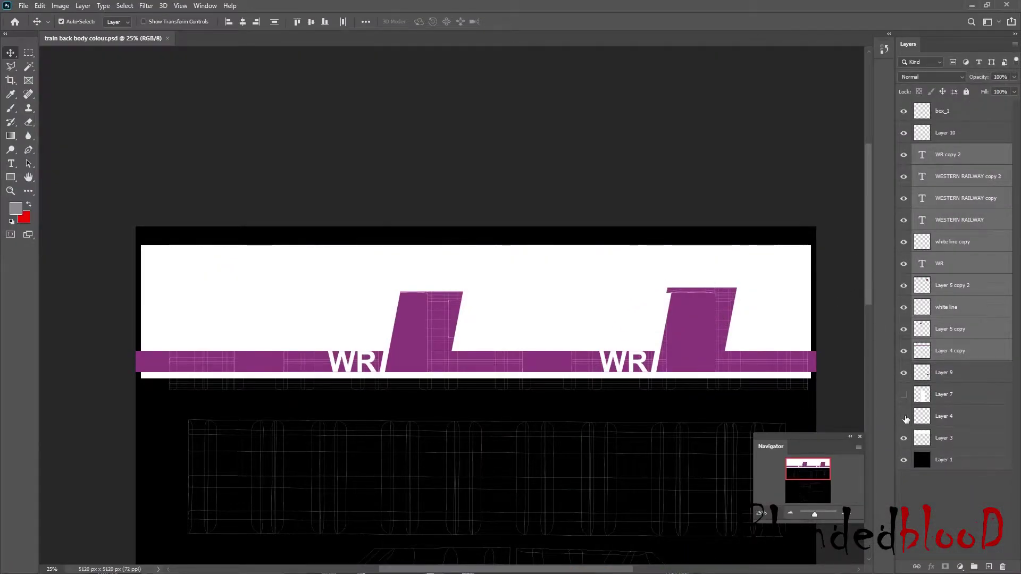
pyautogui.click(903, 438)
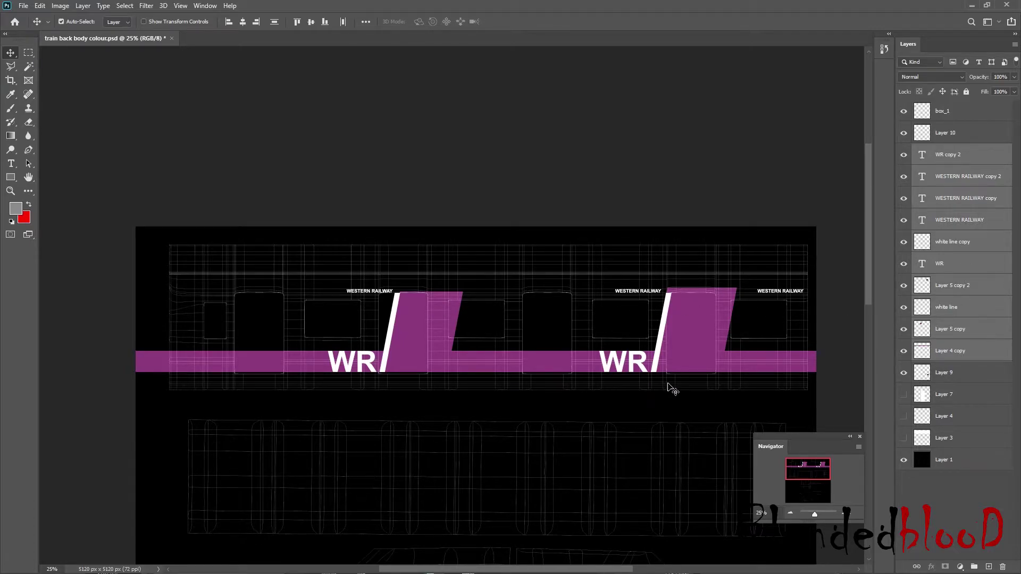
# Step: Nudge the selected lettering, white line and purple stripe layers slightly left to align the slanted panels with the wireframe doors
pyautogui.hotkey('shift', 'Left')
pyautogui.hotkey('shift', 'Left')
pyautogui.hotkey('shift', 'Left')
pyautogui.hotkey('shift', 'Left')
pyautogui.hotkey('shift', 'Left')
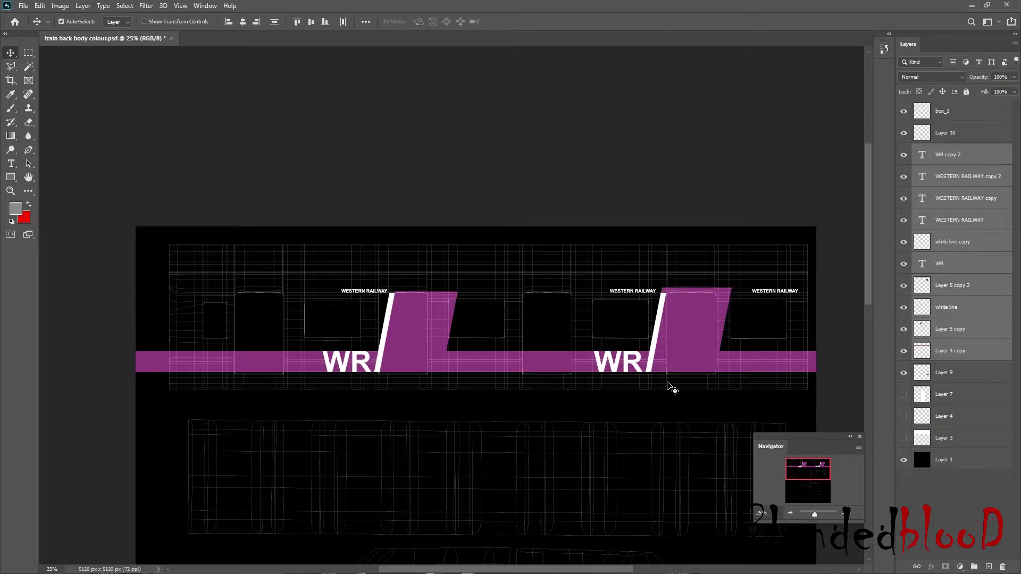
pyautogui.hotkey('shift', 'Left')
pyautogui.hotkey('shift', 'Left')
pyautogui.hotkey('shift', 'Left')
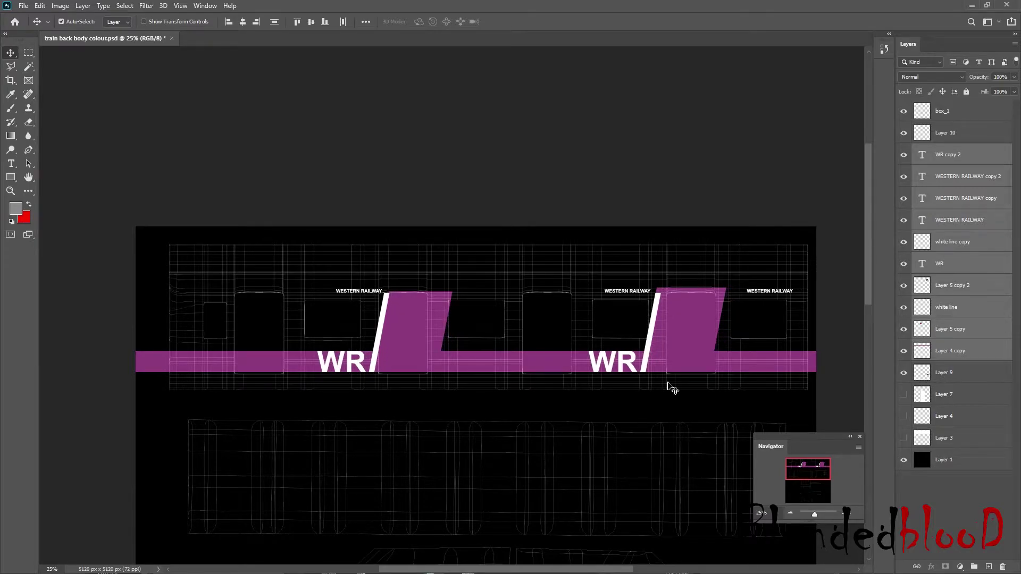
pyautogui.hotkey('shift', 'Left')
pyautogui.hotkey('shift', 'Right')
pyautogui.hotkey('shift', 'Right')
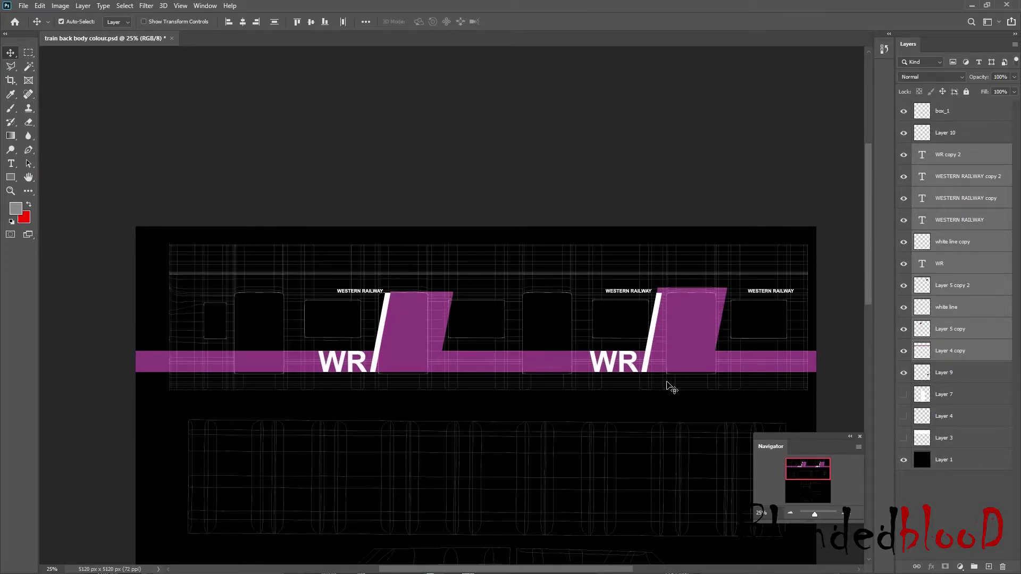
pyautogui.hotkey('shift', 'Left')
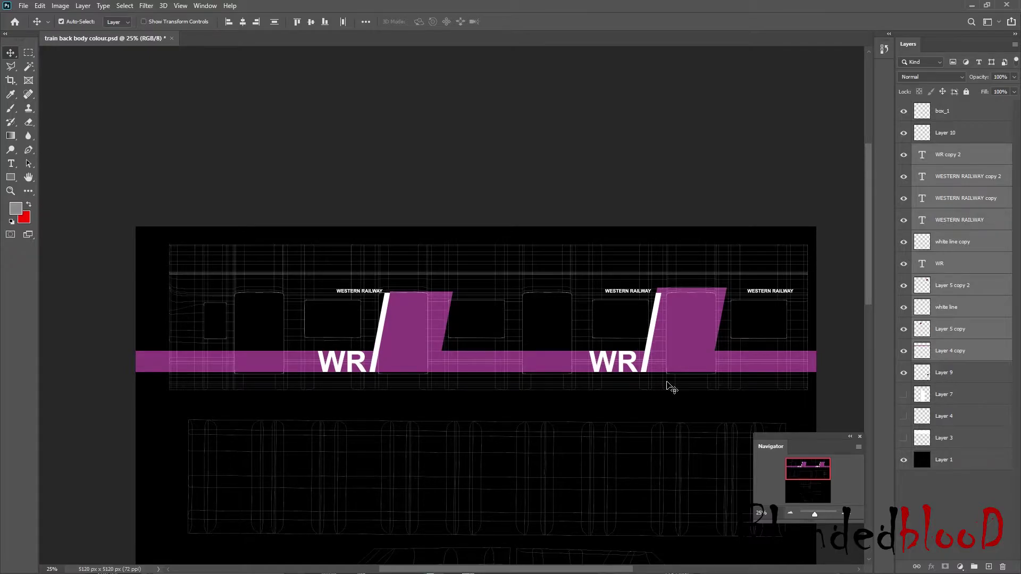
pyautogui.hotkey('shift', 'Right')
pyautogui.hotkey('shift', 'Right')
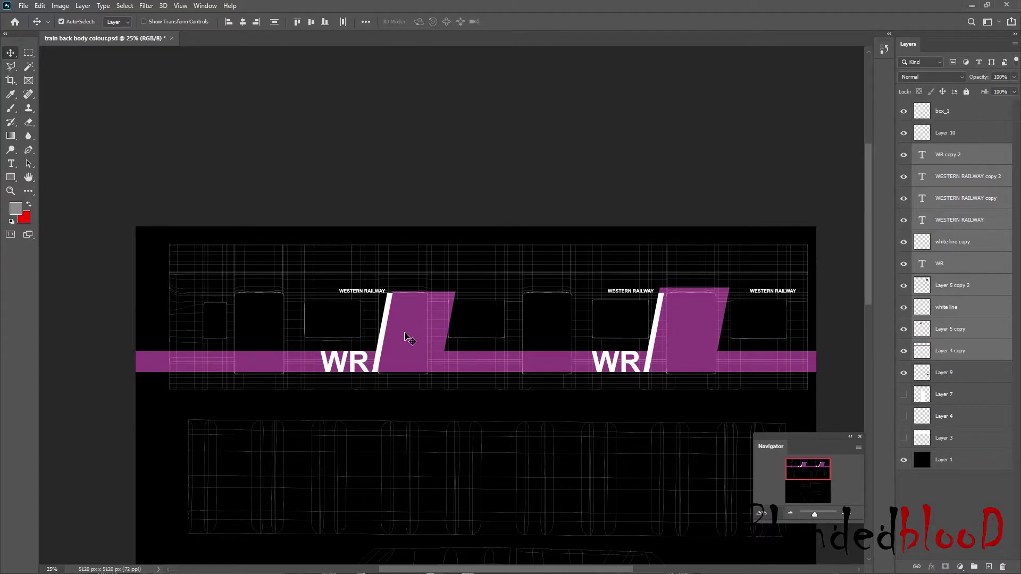
pyautogui.press('Right')
pyautogui.press('Right')
pyautogui.press('Right')
pyautogui.press('Right')
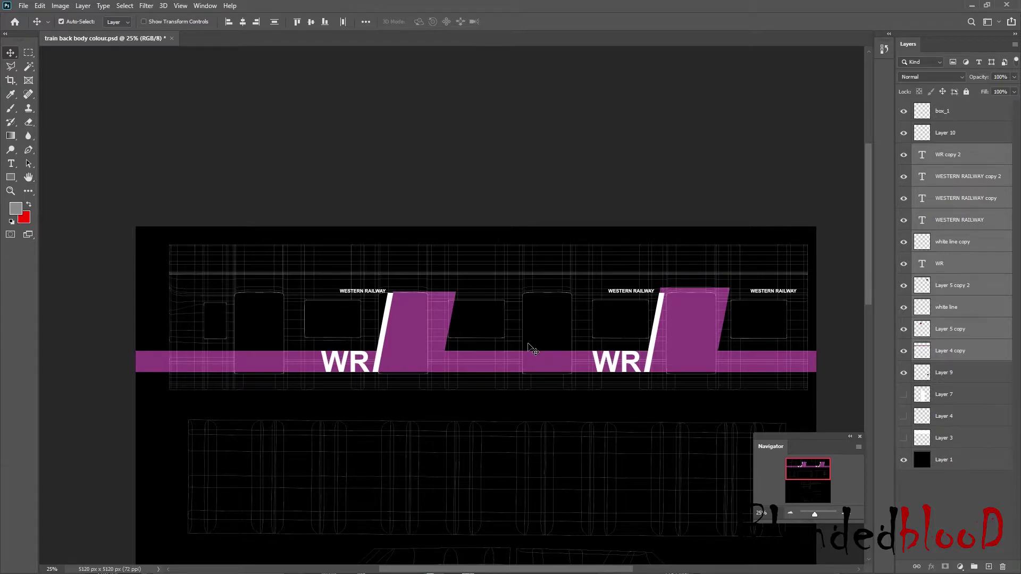
pyautogui.press('Right')
pyautogui.press('Right')
pyautogui.press('Right')
pyautogui.press('Right')
pyautogui.press('Right')
pyautogui.press('Right')
pyautogui.press('Right')
pyautogui.press('Right')
pyautogui.press('Right')
pyautogui.press('Right')
pyautogui.press('Right')
pyautogui.press('Right')
pyautogui.press('Right')
pyautogui.press('Right')
pyautogui.press('Right')
pyautogui.press('Right')
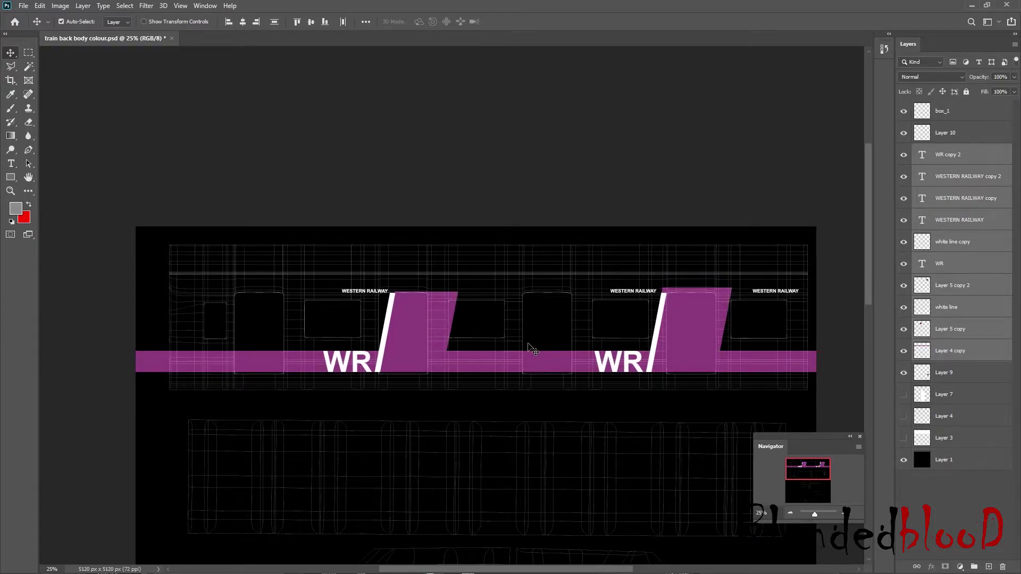
pyautogui.press('Left')
pyautogui.press('Left')
pyautogui.press('Left')
pyautogui.press('Left')
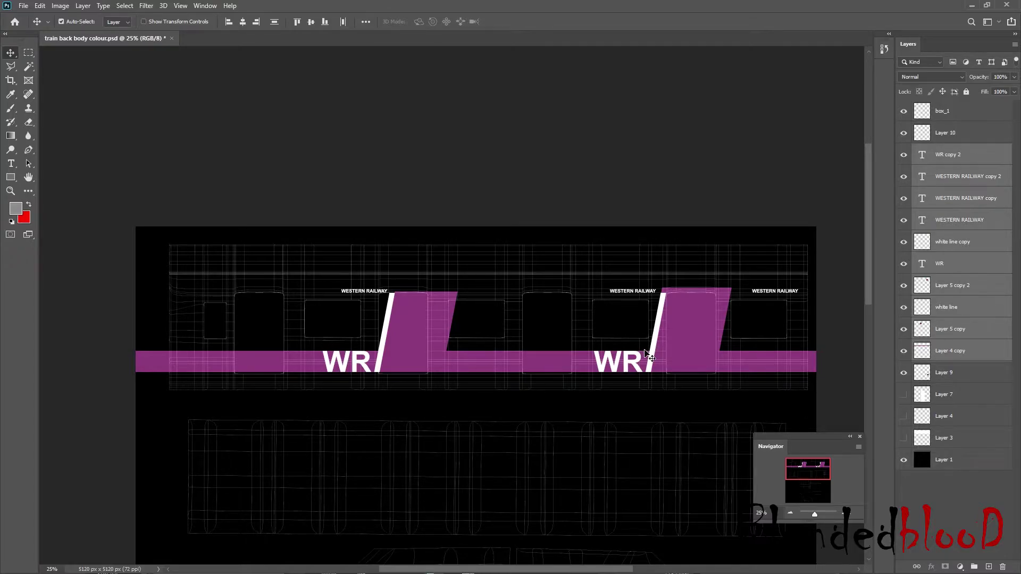
pyautogui.press('Right')
pyautogui.press('Right')
pyautogui.press('Right')
pyautogui.press('Right')
pyautogui.press('Right')
pyautogui.press('Right')
pyautogui.press('Right')
pyautogui.press('Right')
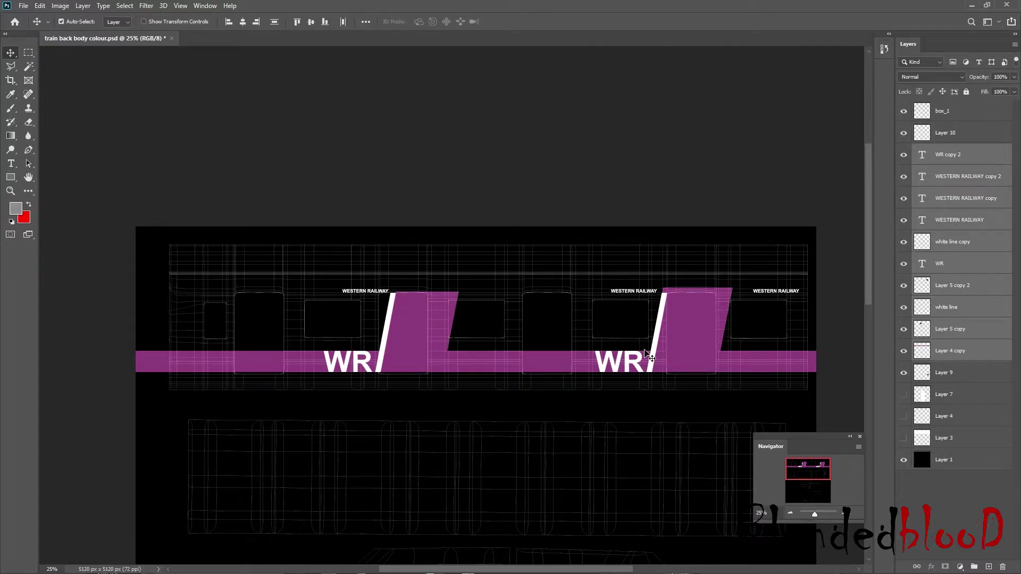
pyautogui.press('Left')
pyautogui.press('Left')
pyautogui.press('Left')
pyautogui.press('Left')
pyautogui.press('Left')
pyautogui.press('Left')
pyautogui.press('Left')
pyautogui.press('Left')
pyautogui.press('Left')
pyautogui.press('Left')
pyautogui.press('Left')
pyautogui.press('Left')
pyautogui.press('Left')
pyautogui.press('Left')
pyautogui.press('Left')
pyautogui.press('Left')
pyautogui.press('Left')
pyautogui.press('Left')
pyautogui.press('Left')
pyautogui.press('Left')
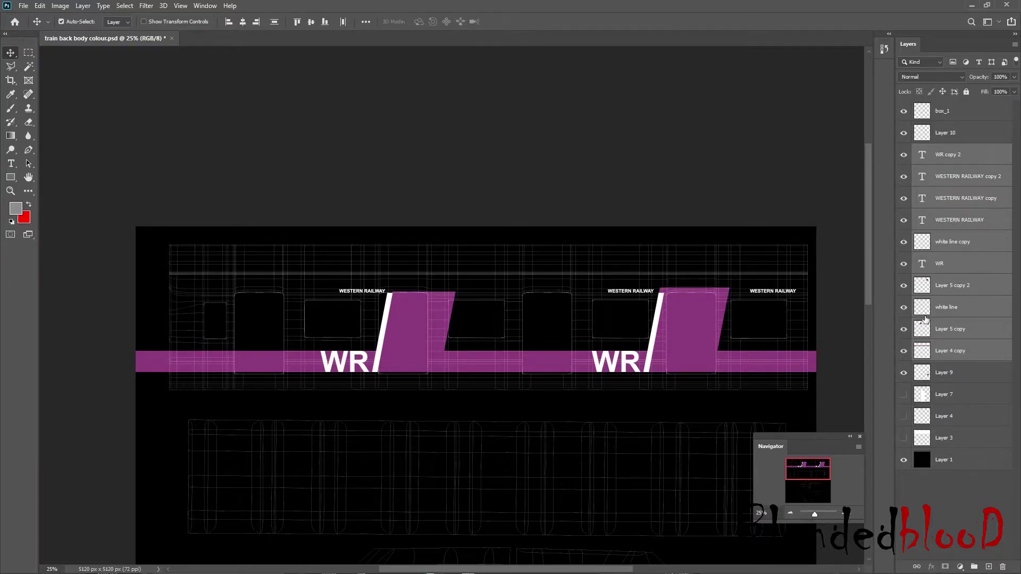
# Step: Turn off Auto-Select, then delete the left slanted purple panel on Layer 5 copy and the white line beside it
pyautogui.click(75, 22)
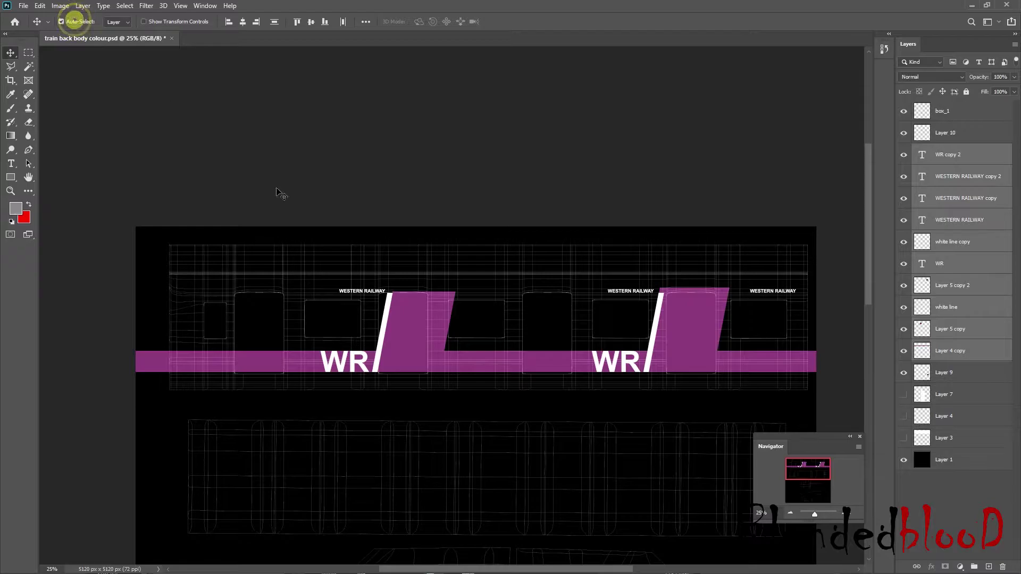
pyautogui.click(413, 335)
pyautogui.click(837, 107)
pyautogui.click(407, 324)
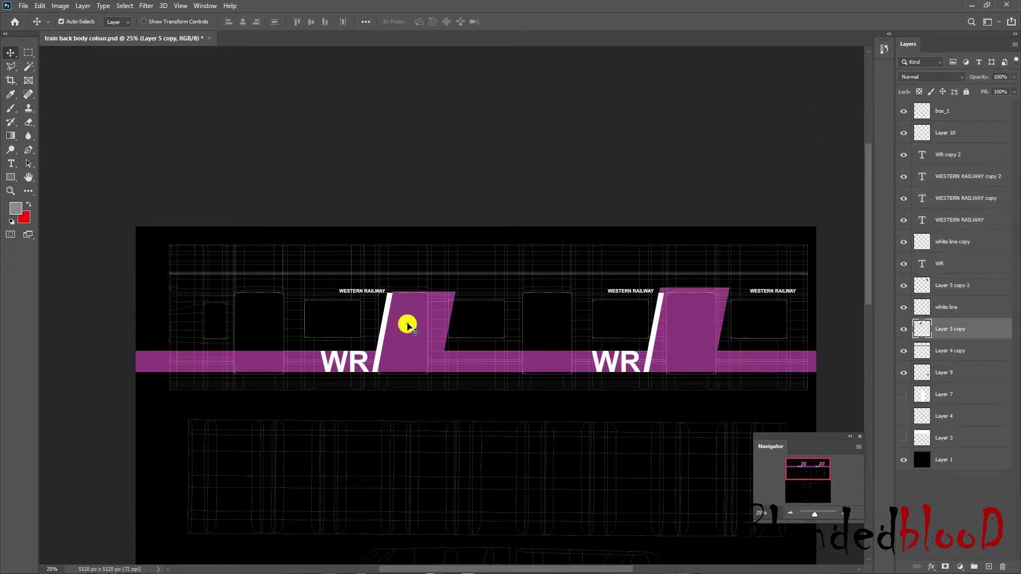
pyautogui.press('Delete')
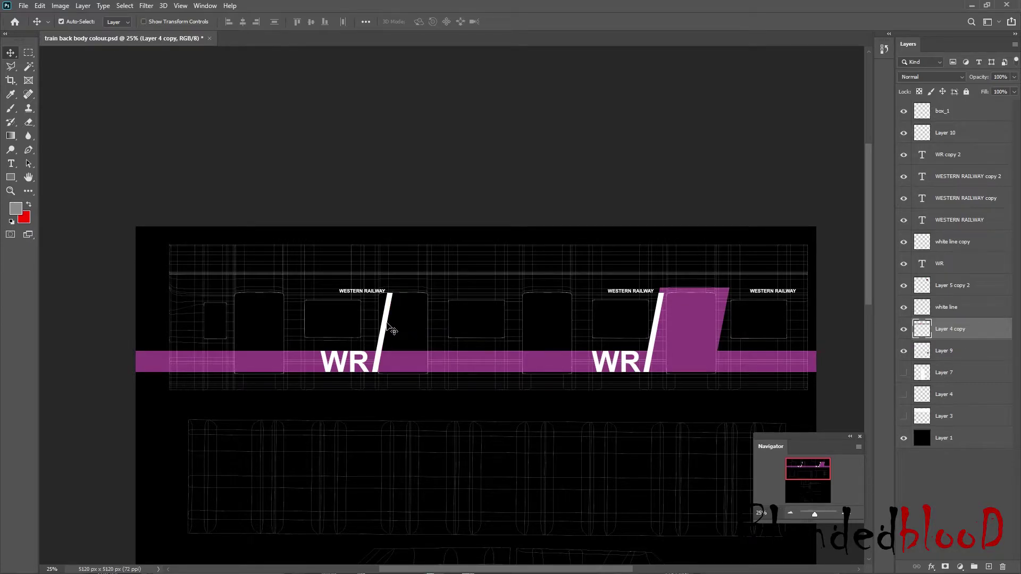
pyautogui.click(392, 329)
pyautogui.press('Delete')
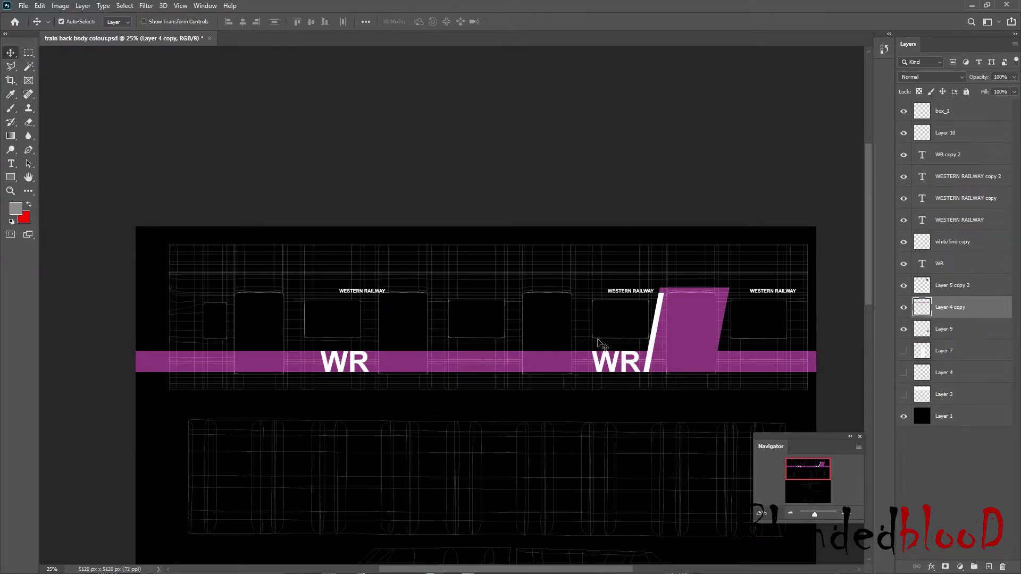
# Step: Move the white line copy layer directly above Layer 5 copy 2 and hide it
pyautogui.click(697, 336)
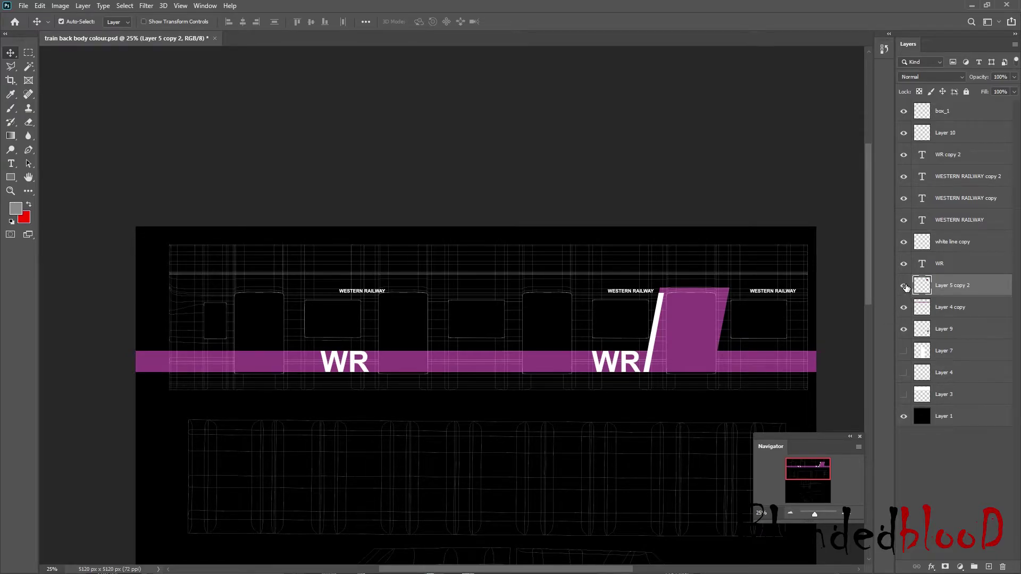
pyautogui.click(659, 322)
pyautogui.moveTo(944, 242); pyautogui.dragTo(924, 293)
pyautogui.click(904, 264)
# Step: Nudge the slanted purple panel on Layer 5 copy 2 slightly right to align it around the rightmost wireframe door
pyautogui.click(903, 285)
pyautogui.click(903, 286)
pyautogui.click(953, 288)
pyautogui.press('ctrl')
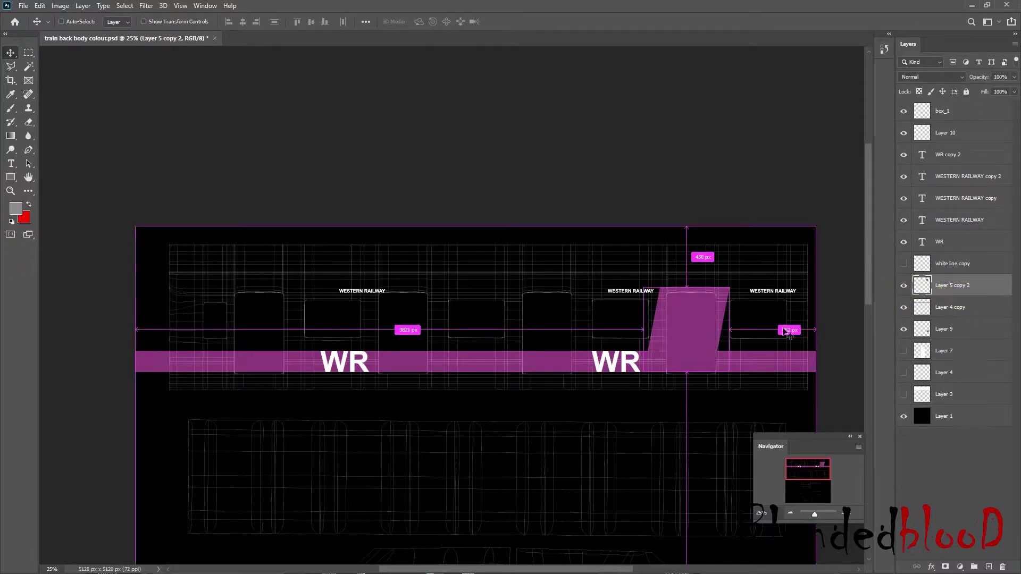
pyautogui.hotkey('shift', 'Right')
pyautogui.hotkey('shift', 'Right')
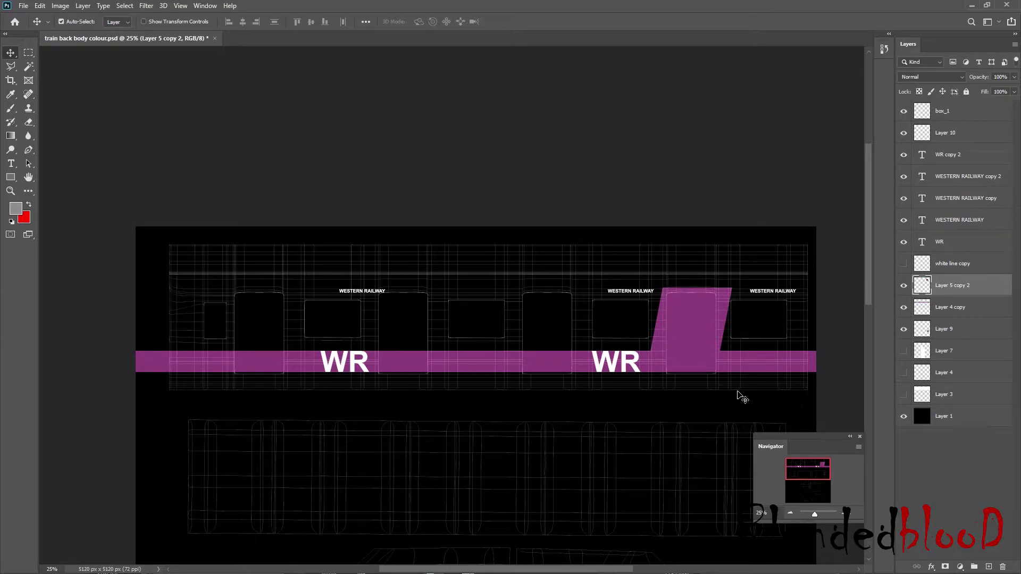
pyautogui.hotkey('shift', 'Left')
# Step: Show the white line copy layer and nudge the line slightly right along the edge of the purple panel
pyautogui.click(898, 267)
pyautogui.click(965, 266)
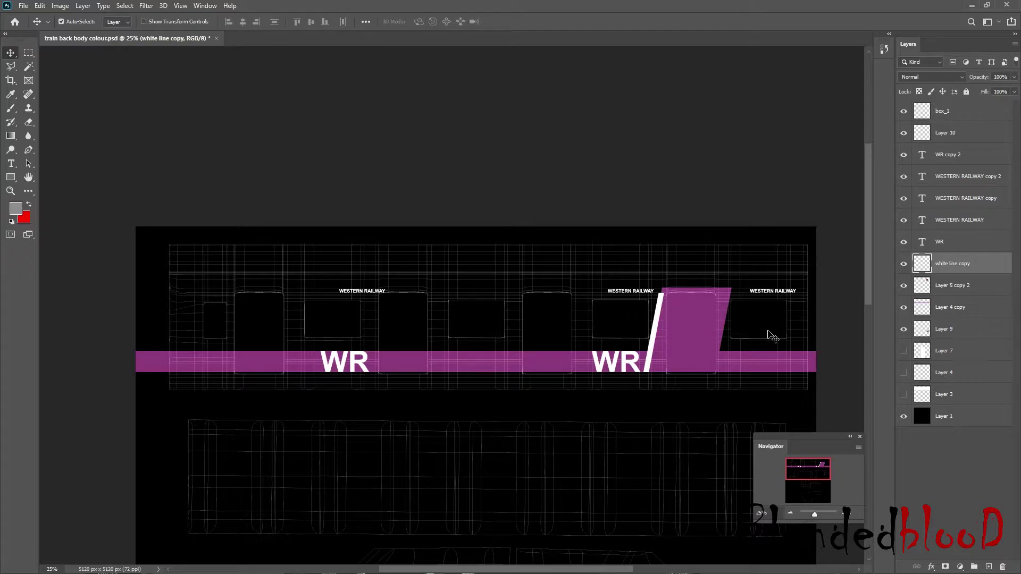
pyautogui.hotkey('shift', 'Right')
pyautogui.hotkey('shift', 'Right')
pyautogui.hotkey('shift', 'Right')
# Step: Show the white base on Layer 3, hide the box_1 wireframe and save the document
pyautogui.hotkey('ctrl', 's')
pyautogui.click(904, 394)
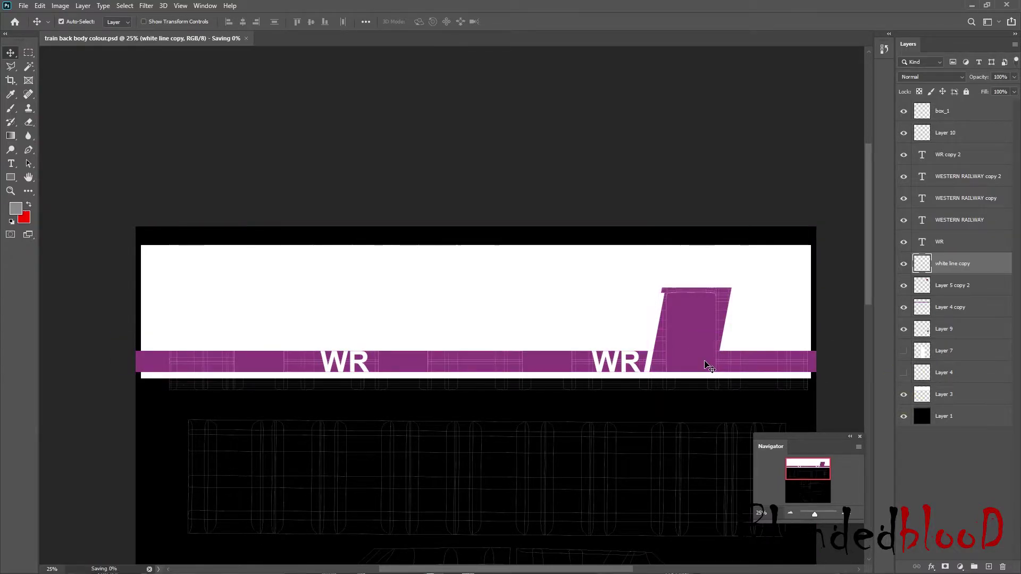
pyautogui.click(904, 111)
pyautogui.hotkey('ctrl', 's')
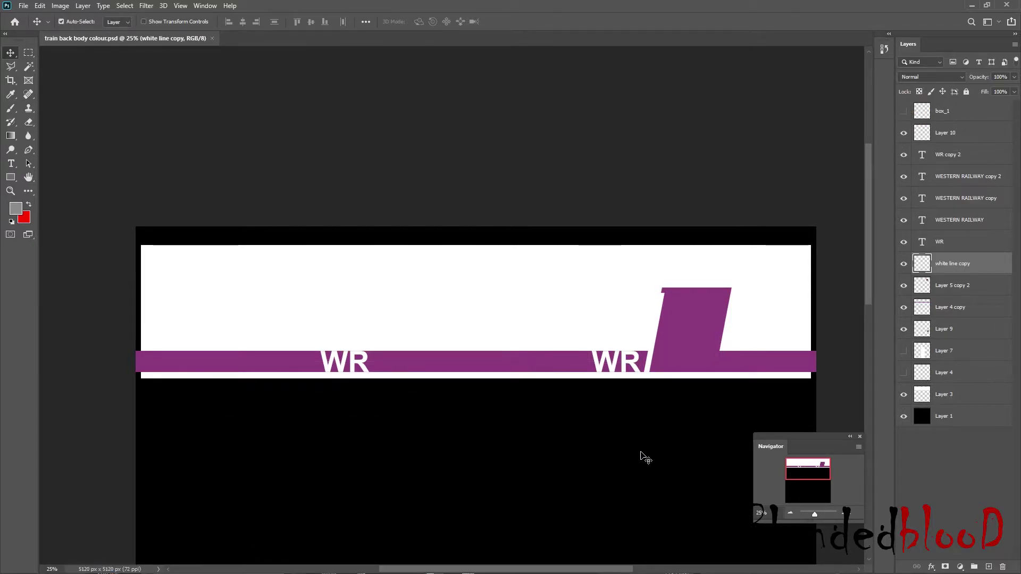
# Step: Switch to Maya, reload the train back body colour.psd texture and inspect the livery on the passenger car
pyautogui.press('super')
pyautogui.click(638, 563)
pyautogui.click(693, 527)
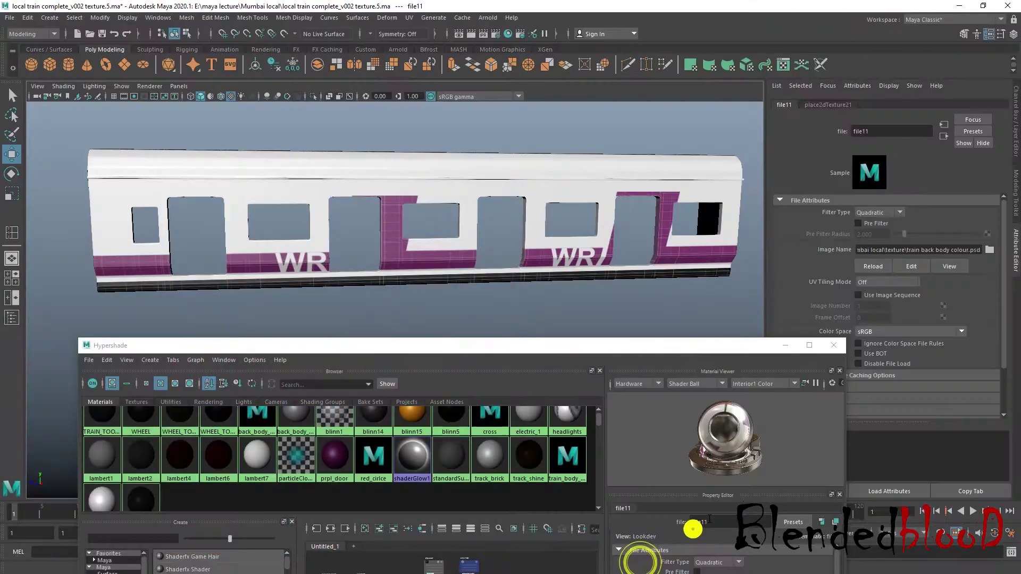
pyautogui.click(873, 265)
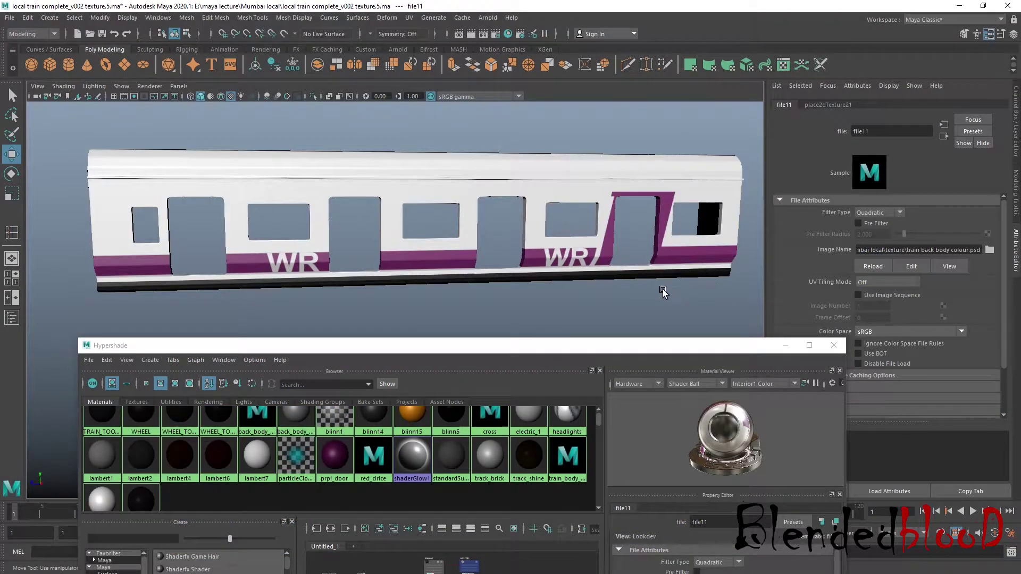
pyautogui.scroll(6, 667, 296)
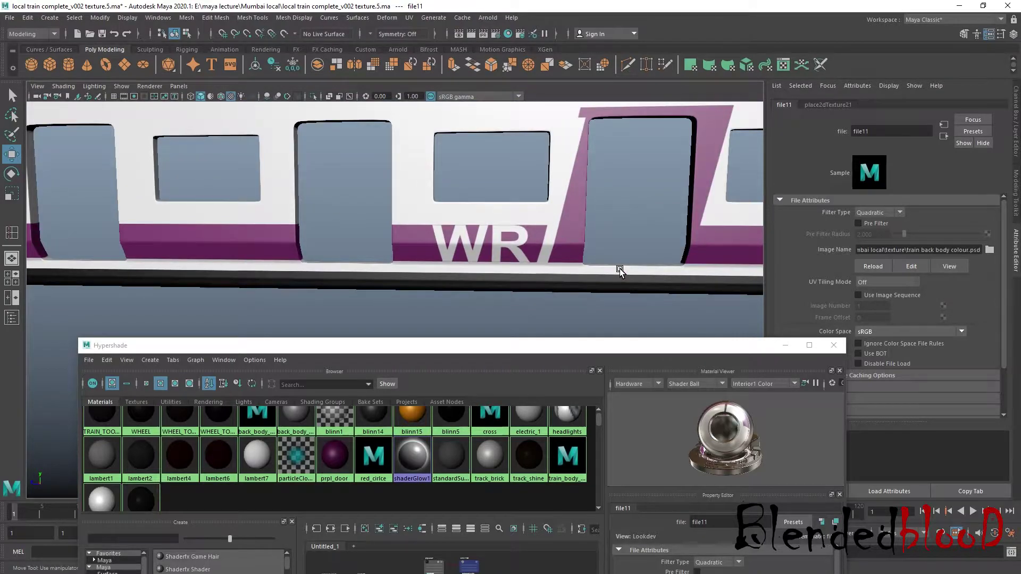
pyautogui.scroll(-3, 619, 270)
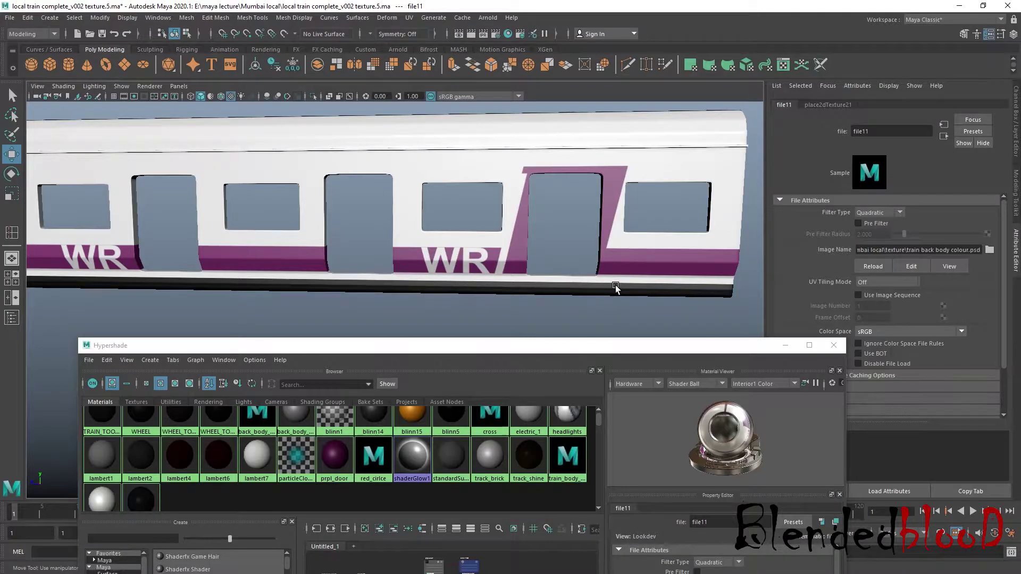
pyautogui.scroll(-2, 616, 287)
# Step: Switch to Photoshop and hide the white line copy layer and the white base on Layer 3
pyautogui.press('super')
pyautogui.press('super')
pyautogui.press('super')
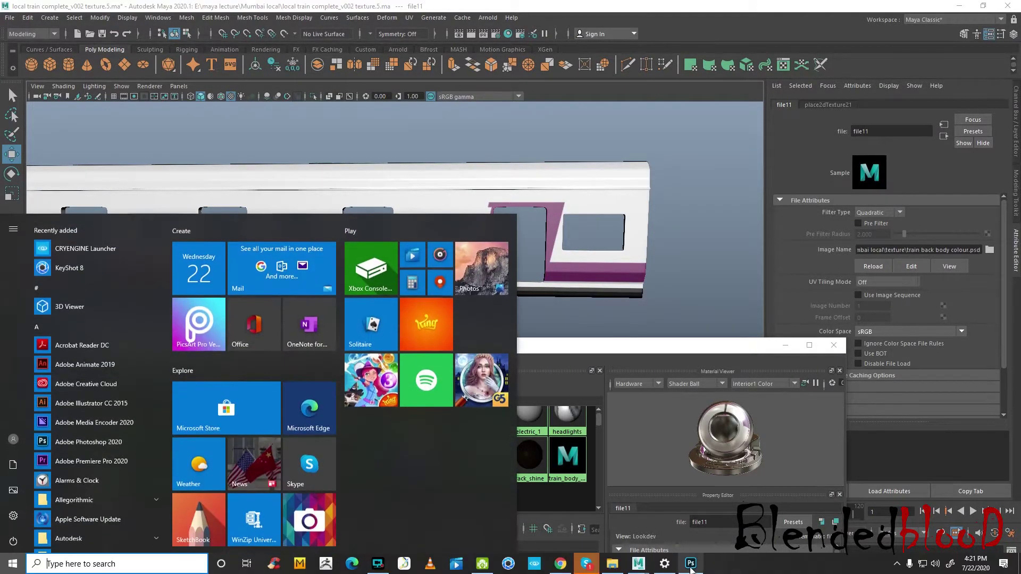
pyautogui.click(691, 566)
pyautogui.click(904, 264)
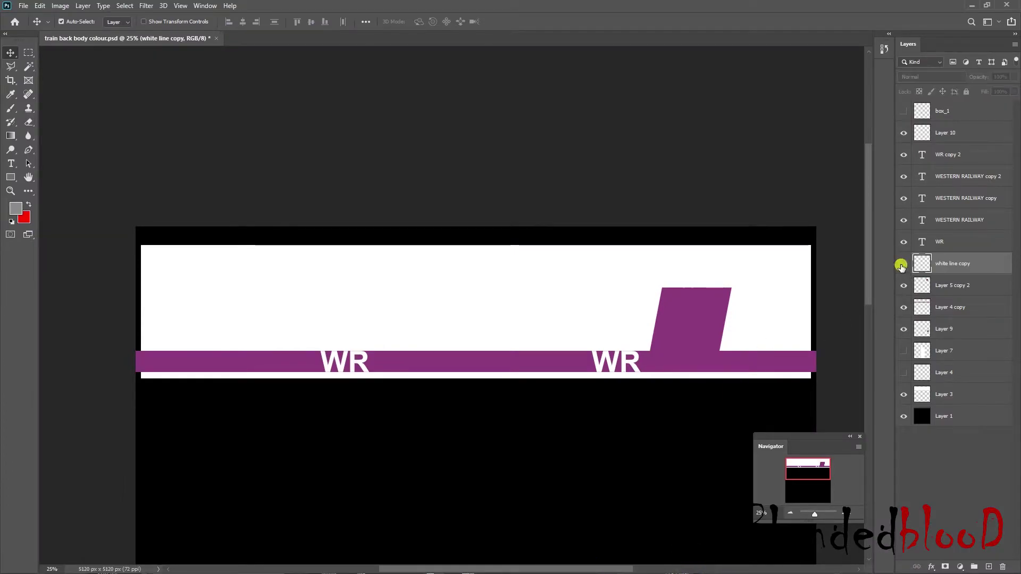
pyautogui.click(903, 394)
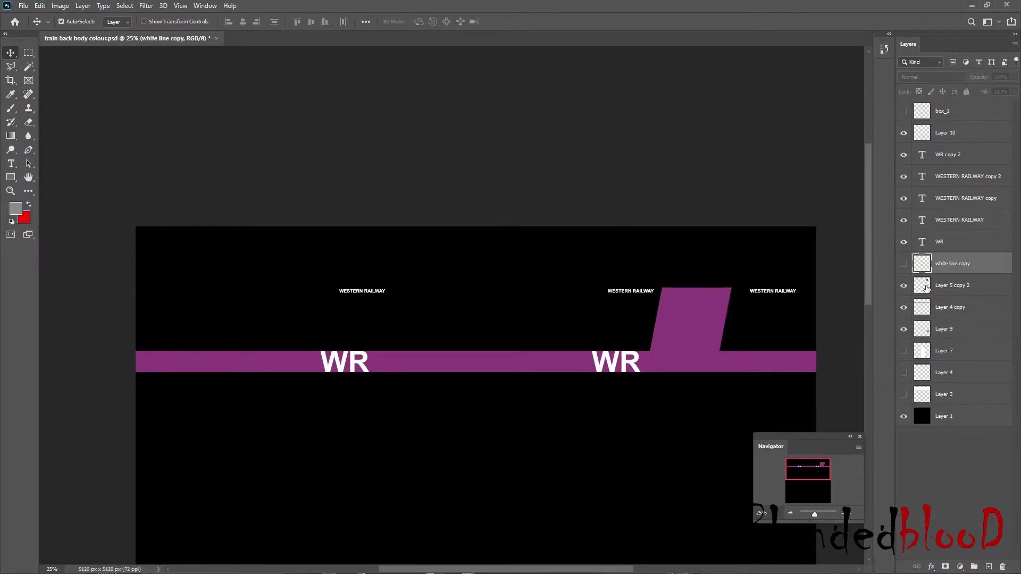
pyautogui.click(906, 289)
# Step: Show the box_1 wireframe and skew the purple panel on Layer 5 copy 2 about 4° horizontally, moving its upper edge left
pyautogui.click(963, 285)
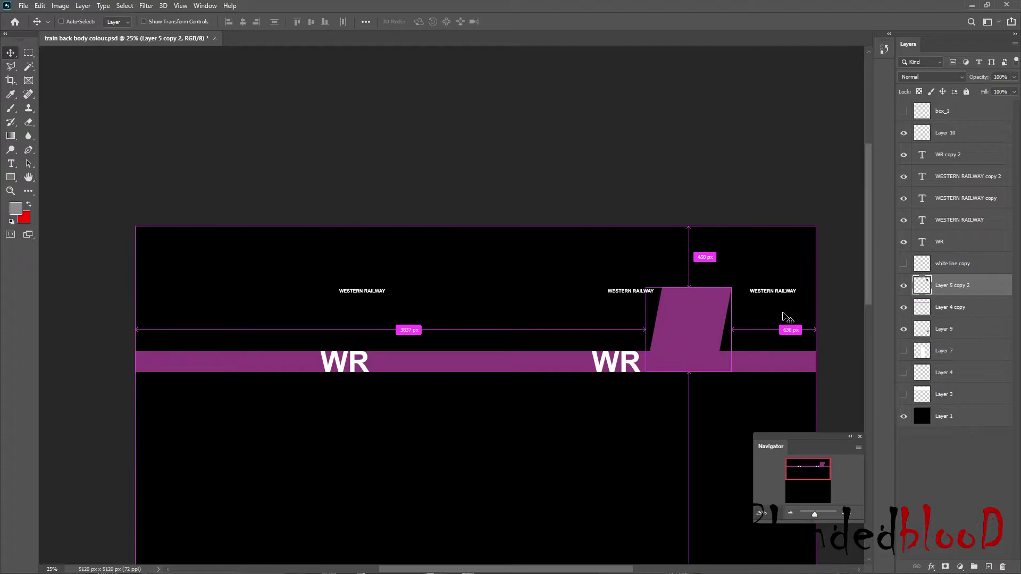
pyautogui.hotkey('ctrl', 't')
pyautogui.click(903, 111)
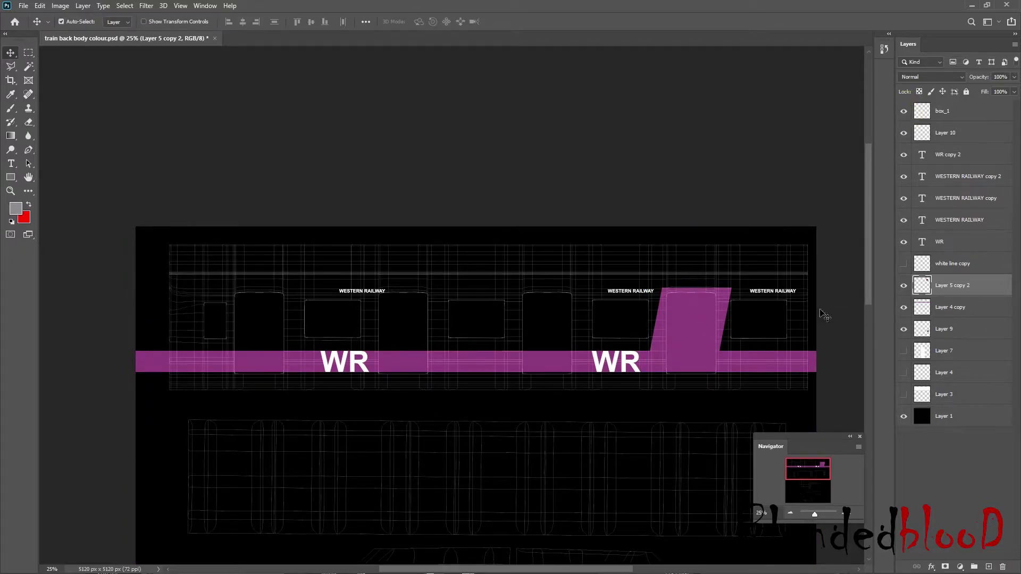
pyautogui.doubleClick(902, 286)
pyautogui.hotkey('ctrl', 't')
pyautogui.rightClick(711, 293)
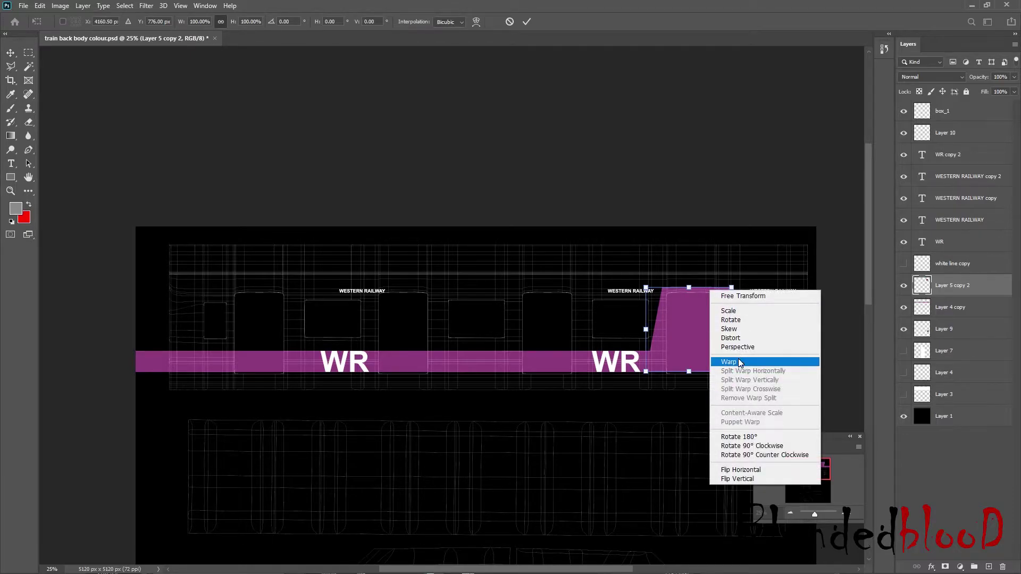
pyautogui.click(734, 328)
pyautogui.moveTo(688, 287); pyautogui.dragTo(685, 290)
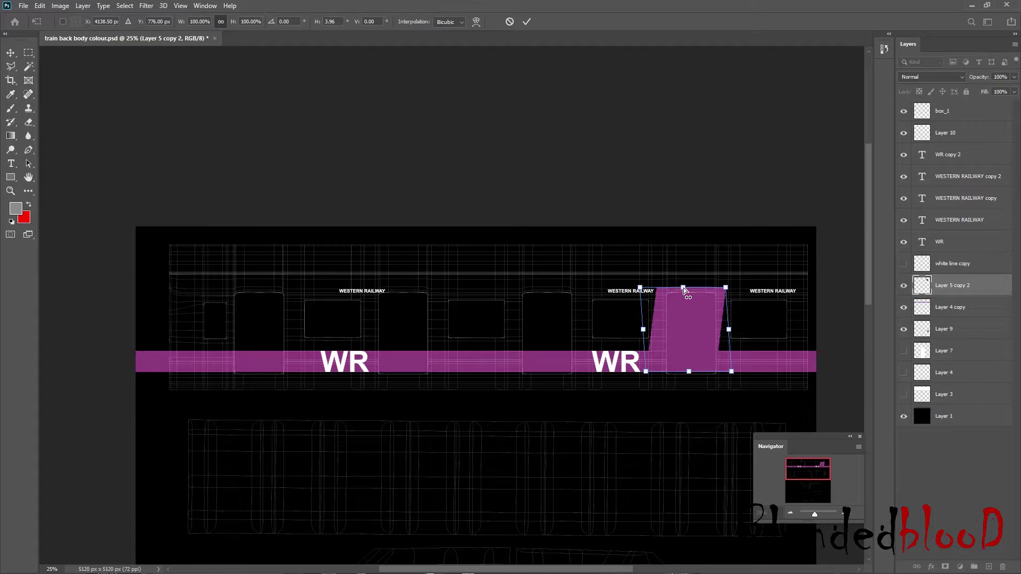
pyautogui.press('Return')
# Step: Nudge the skewed purple panel right to recentre it around the wireframe door
pyautogui.press('Right')
pyautogui.press('Right')
pyautogui.press('Right')
pyautogui.press('Right')
pyautogui.press('Right')
pyautogui.press('Right')
pyautogui.press('Right')
pyautogui.press('Right')
pyautogui.press('Right')
pyautogui.press('Right')
pyautogui.press('Right')
pyautogui.press('Right')
pyautogui.press('Right')
pyautogui.press('Right')
pyautogui.press('Right')
pyautogui.press('Right')
pyautogui.press('Right')
pyautogui.press('Right')
pyautogui.press('Right')
pyautogui.press('Right')
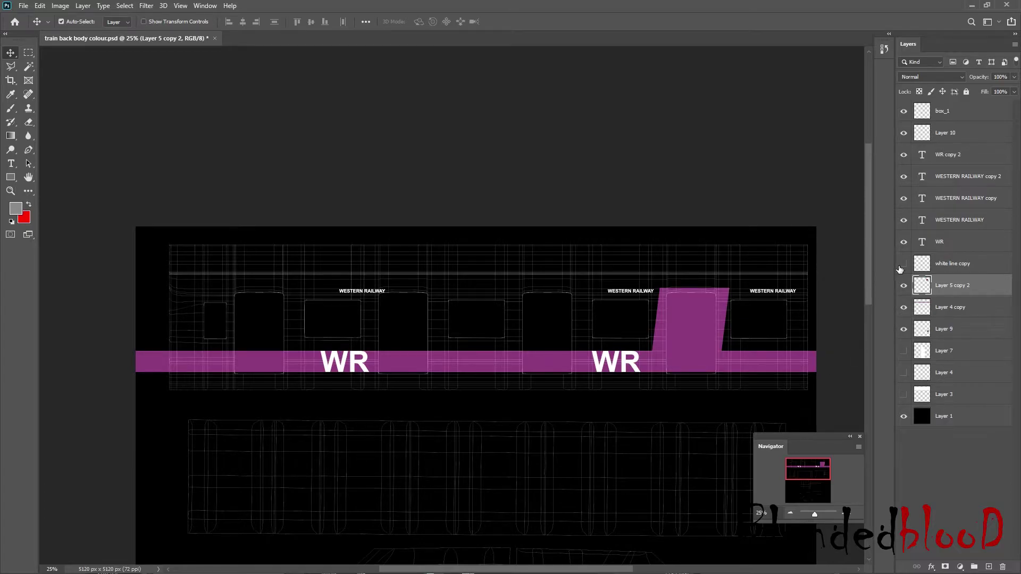
# Step: Show the white line copy layer and fine-tune the horizontal positions of the purple panel and the white line
pyautogui.click(902, 264)
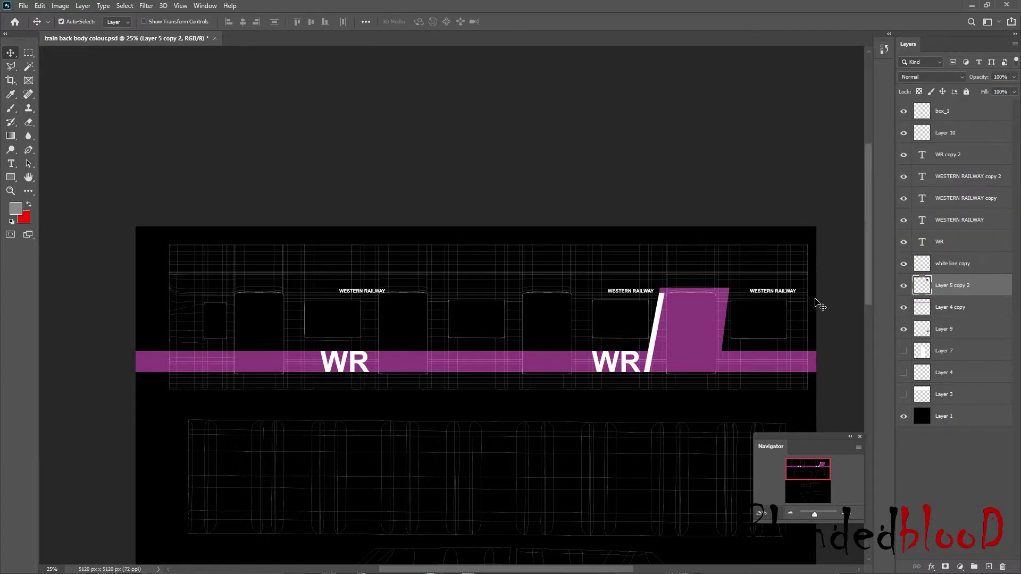
pyautogui.press('Left')
pyautogui.press('Left')
pyautogui.press('Left')
pyautogui.press('Left')
pyautogui.press('Left')
pyautogui.press('Left')
pyautogui.press('Left')
pyautogui.press('Left')
pyautogui.press('Right')
pyautogui.press('Right')
pyautogui.press('Right')
pyautogui.press('Right')
pyautogui.click(945, 266)
pyautogui.press('Left')
pyautogui.press('Right')
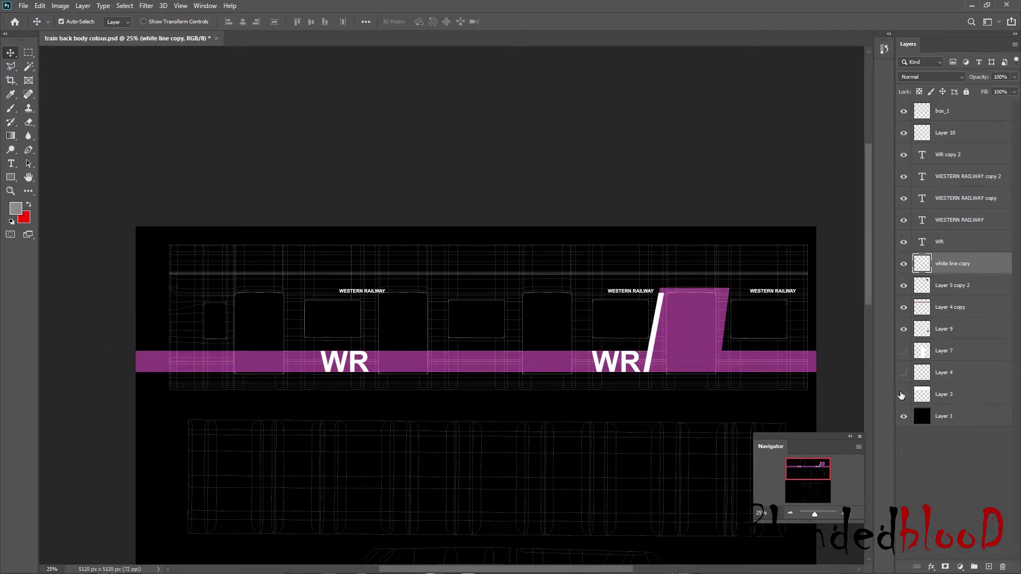
# Step: Show the white base on Layer 3 and save the document with the wireframe left on
pyautogui.click(904, 394)
pyautogui.hotkey('ctrl', 's')
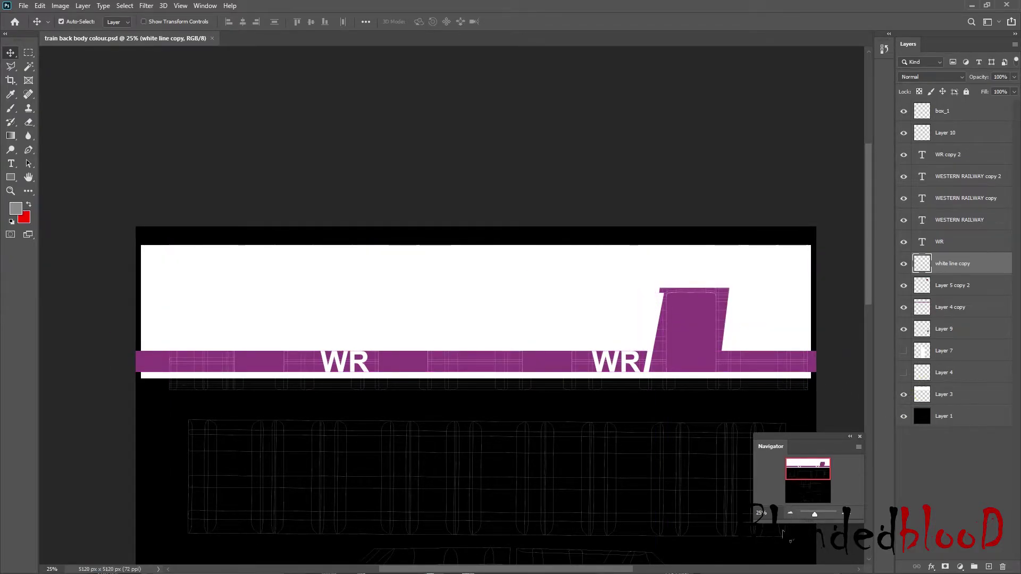
# Step: Switch to Maya, reload the file11 texture image and inspect the reshaped panel around the passenger car's door
pyautogui.press('super')
pyautogui.moveTo(640, 565)
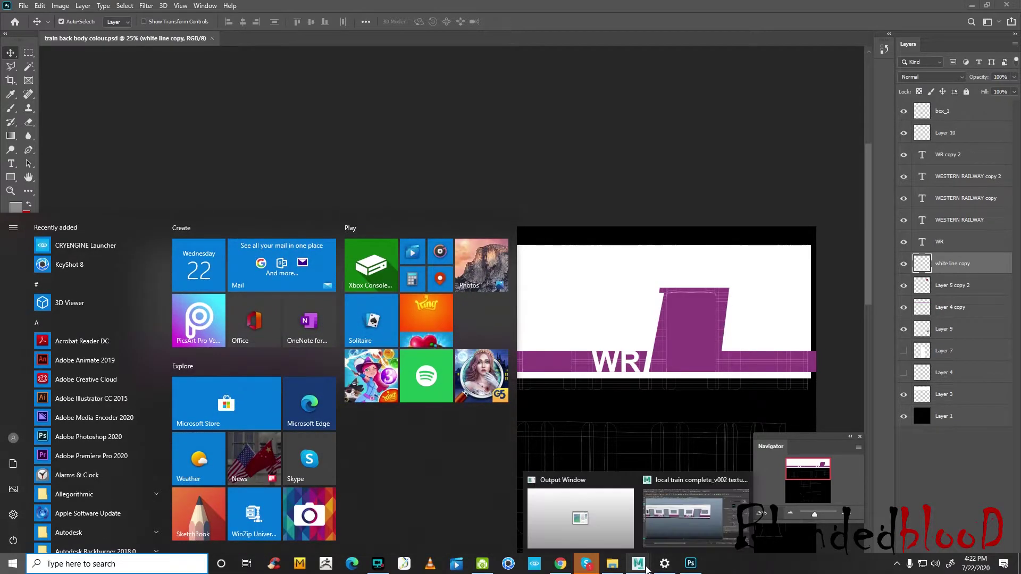
pyautogui.click(737, 498)
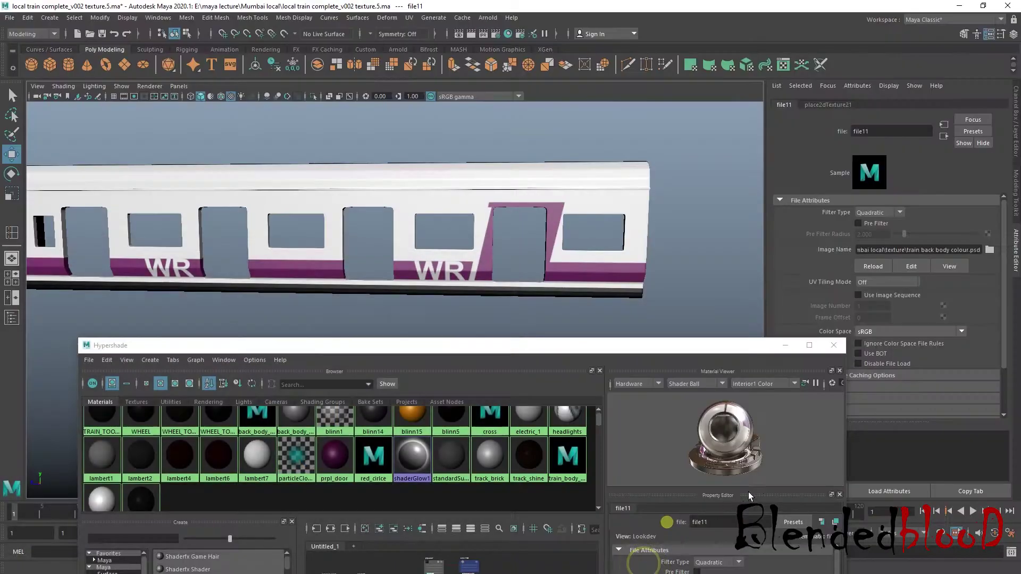
pyautogui.moveTo(735, 349); pyautogui.dragTo(729, 361)
pyautogui.click(870, 267)
pyautogui.keyDown('alt'); pyautogui.moveTo(596, 304); pyautogui.dragTo(568, 302); pyautogui.keyUp('alt')
pyautogui.keyDown('alt'); pyautogui.moveTo(568, 302); pyautogui.dragTo(588, 258, button='middle'); pyautogui.keyUp('alt')
pyautogui.scroll(3, 585, 218)
pyautogui.keyDown('alt'); pyautogui.moveTo(585, 217); pyautogui.dragTo(542, 276, button='middle'); pyautogui.keyUp('alt')
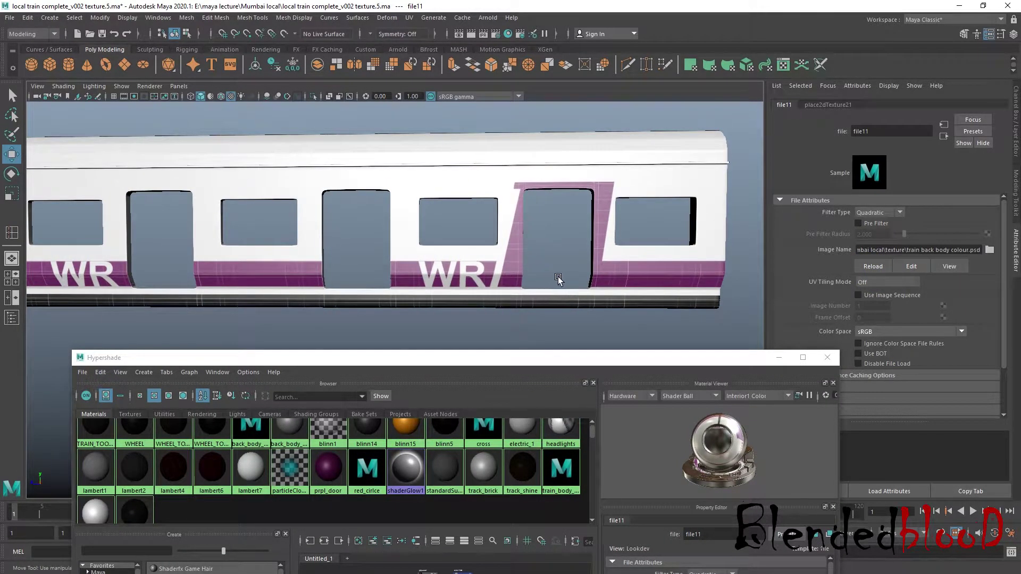
pyautogui.scroll(-3, 554, 267)
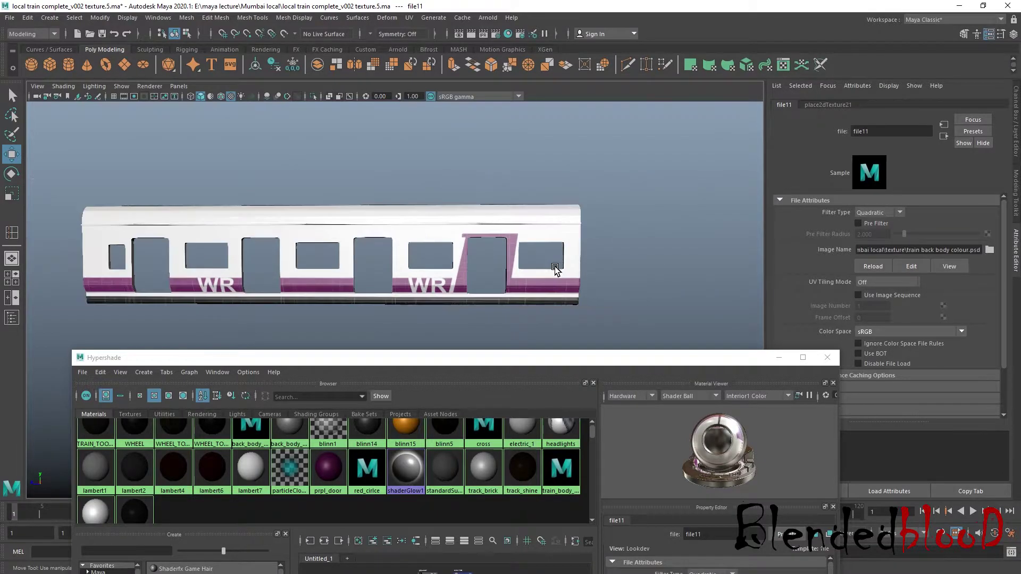
pyautogui.scroll(2, 490, 280)
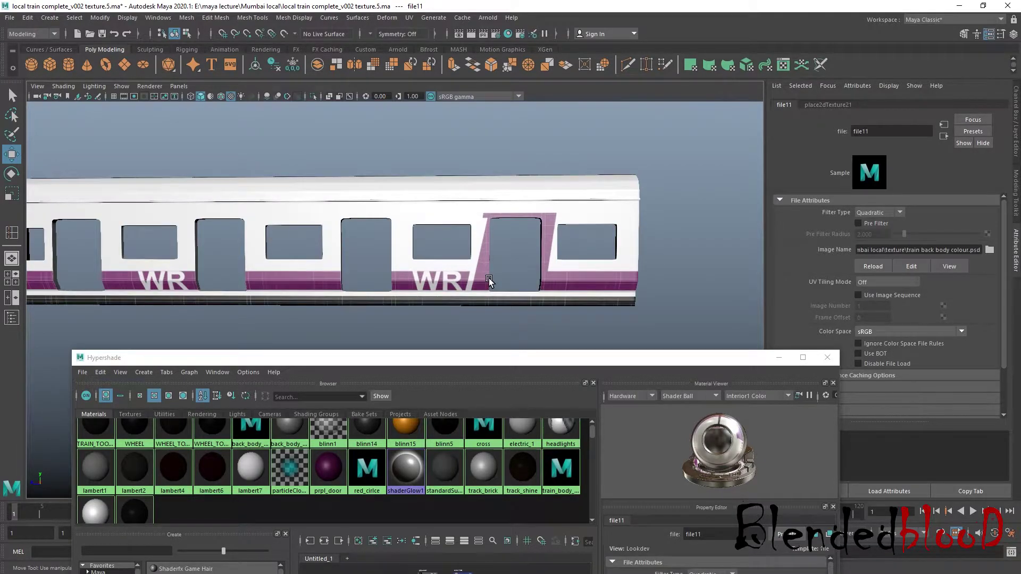
pyautogui.scroll(-3, 555, 332)
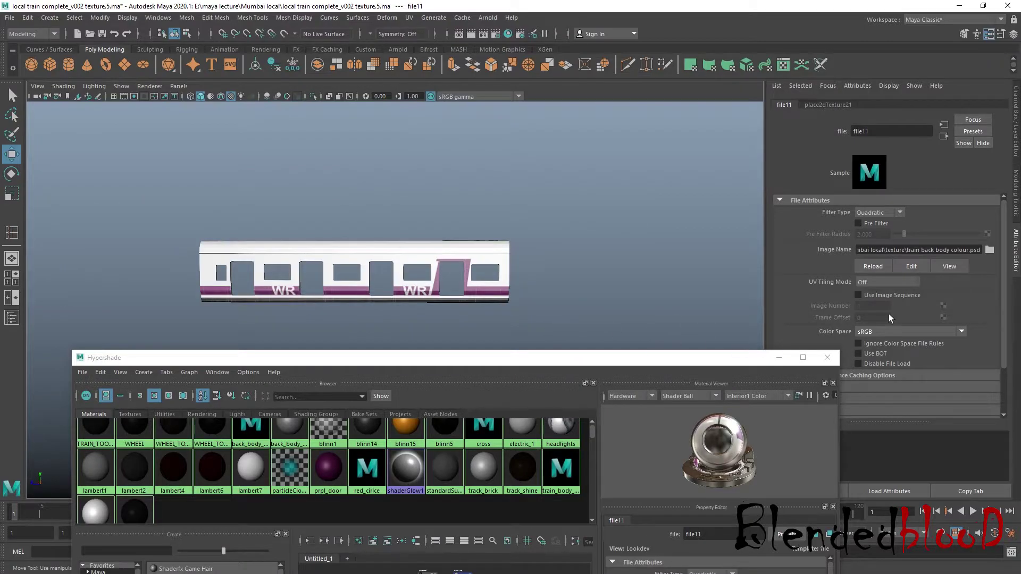
# Step: Show the engine display layer and frame both cars to compare the passenger car's livery with the engine's
pyautogui.click(1015, 153)
pyautogui.click(884, 420)
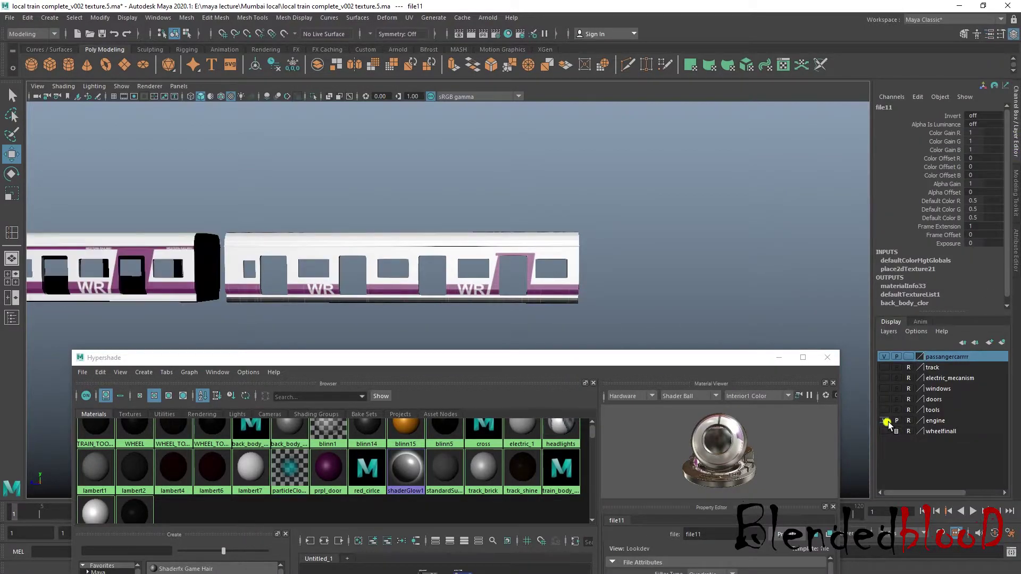
pyautogui.keyDown('alt'); pyautogui.moveTo(611, 299); pyautogui.dragTo(758, 293, button='middle'); pyautogui.keyUp('alt')
pyautogui.keyDown('alt'); pyautogui.moveTo(587, 309); pyautogui.dragTo(775, 237, button='middle'); pyautogui.keyUp('alt')
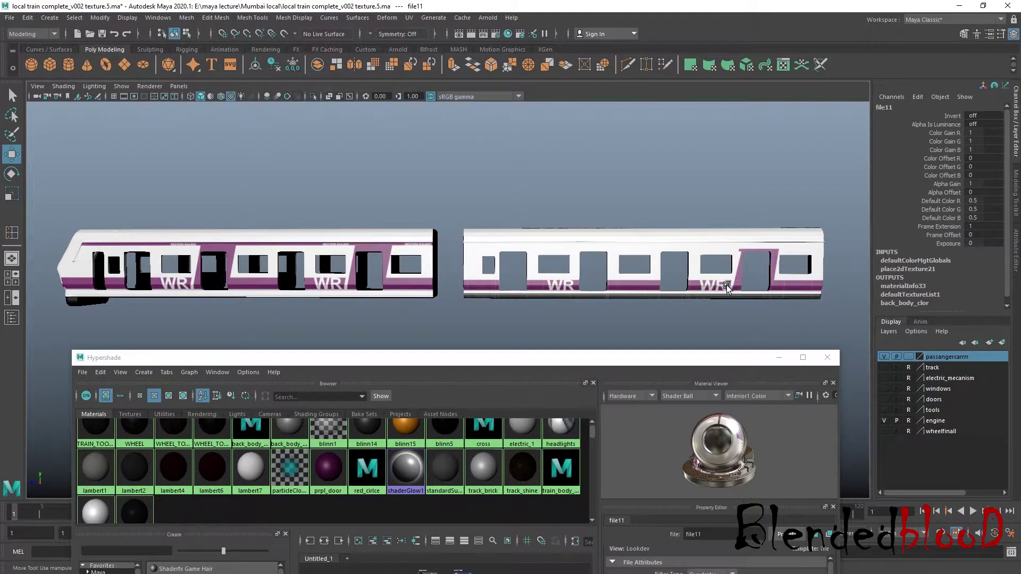
# Step: Switch to Photoshop, select the purple panel on Layer 5 copy 2 and hide the white base on Layer 3
pyautogui.press('super')
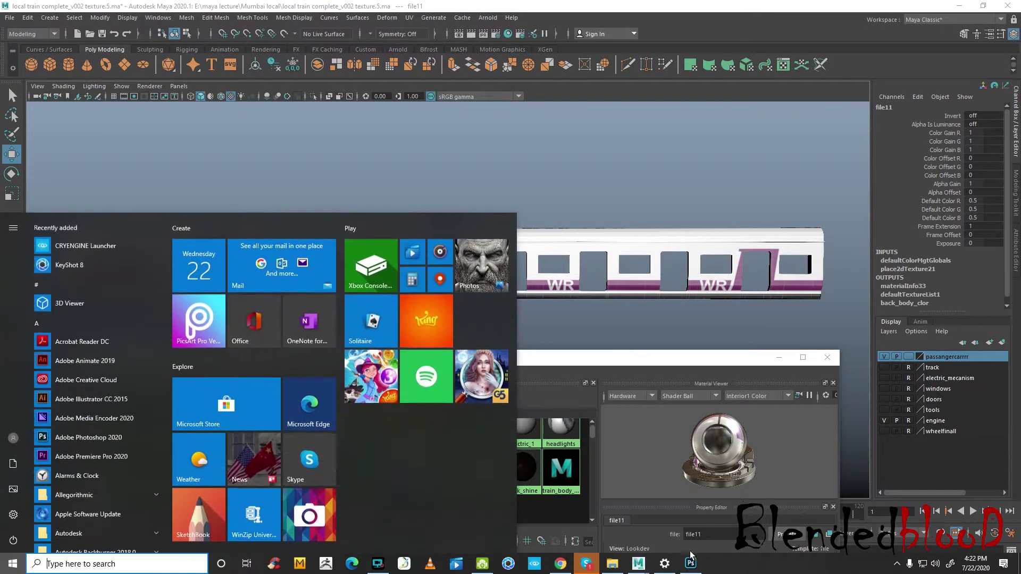
pyautogui.click(691, 564)
pyautogui.click(942, 284)
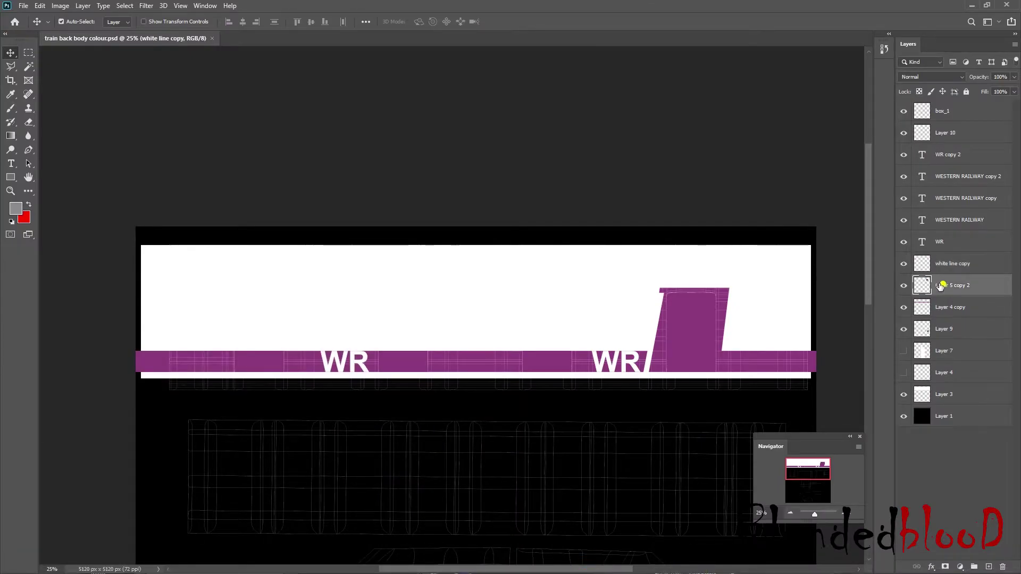
pyautogui.click(903, 286)
pyautogui.click(903, 285)
pyautogui.click(903, 391)
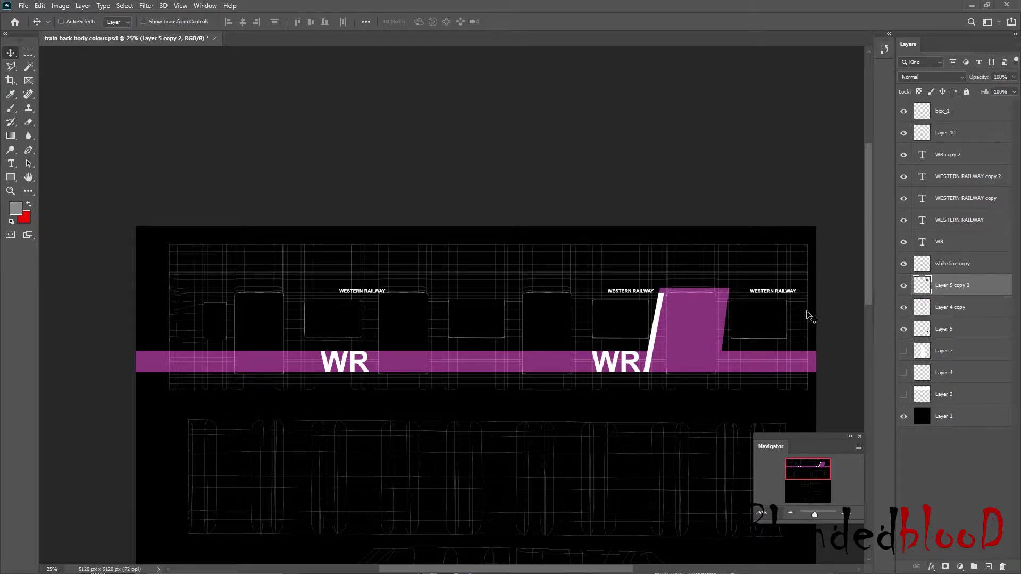
# Step: Stretch the purple panel on Layer 5 copy 2 upward to the long horizontal wireframe line above the doors
pyautogui.hotkey('ctrl', 't')
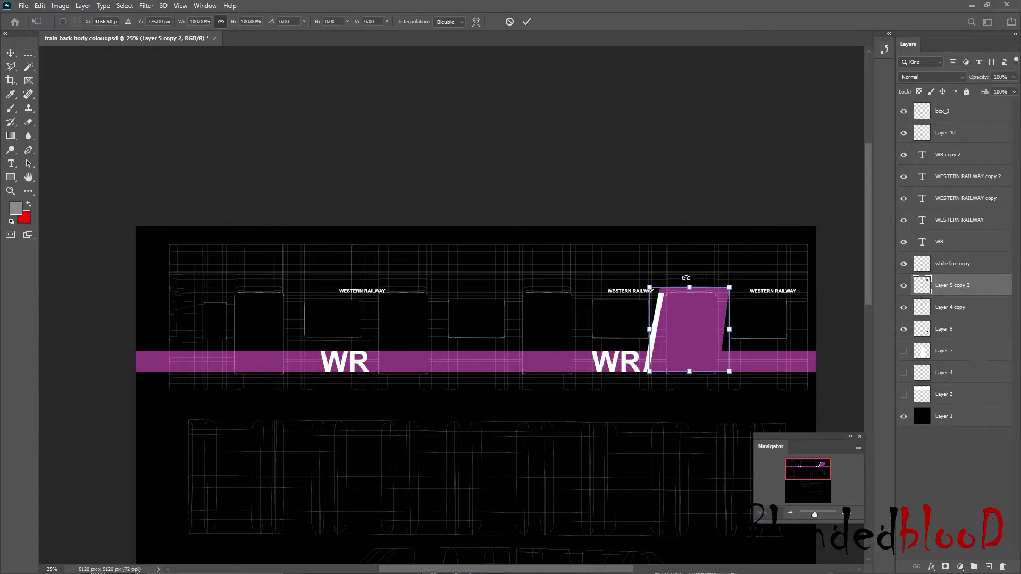
pyautogui.moveTo(690, 287); pyautogui.dragTo(689, 273)
pyautogui.press('Return')
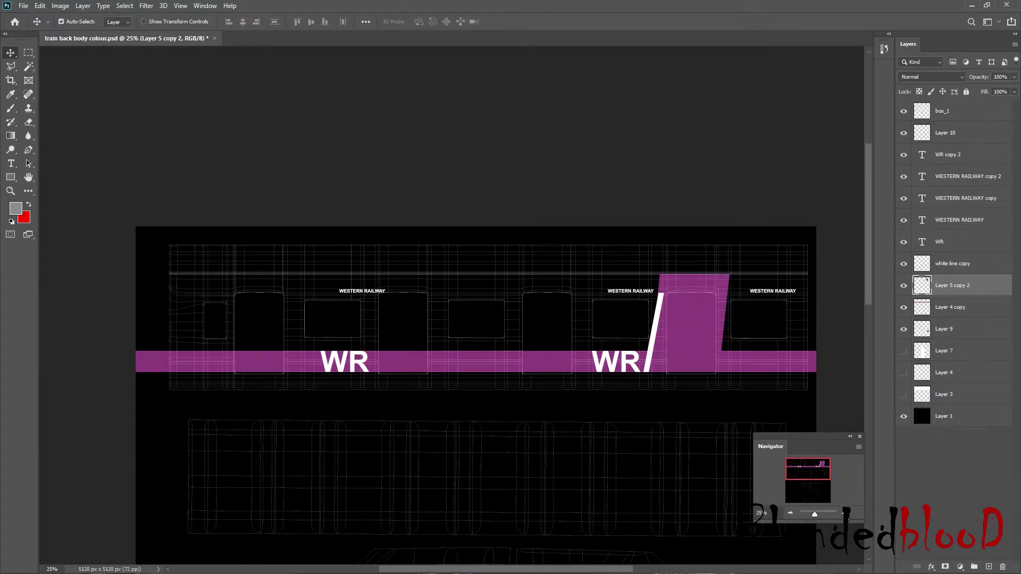
pyautogui.click(845, 514)
pyautogui.click(846, 514)
pyautogui.click(846, 513)
pyautogui.moveTo(811, 480); pyautogui.dragTo(820, 469)
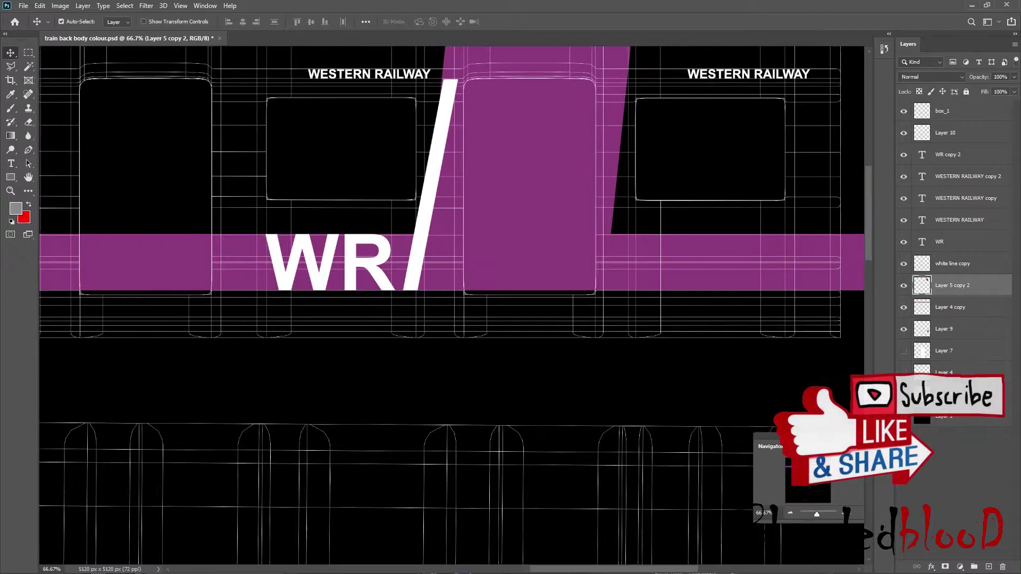
pyautogui.scroll(10, 452, 304)
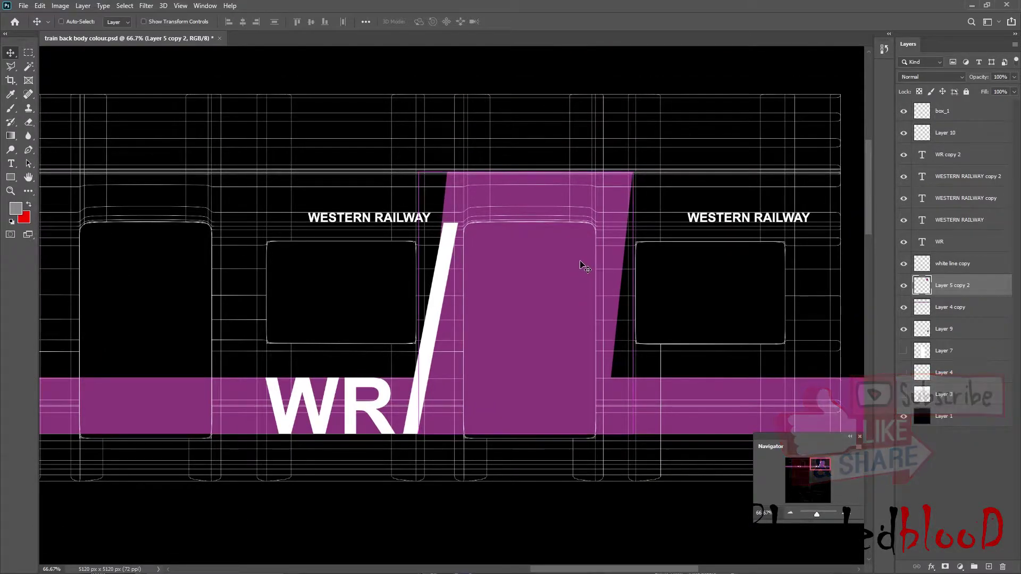
# Step: Lower the top edge of the purple panel on Layer 5 copy 2 slightly to fit the long horizontal wireframe line
pyautogui.hotkey('ctrl', 't')
pyautogui.moveTo(526, 171); pyautogui.dragTo(526, 173)
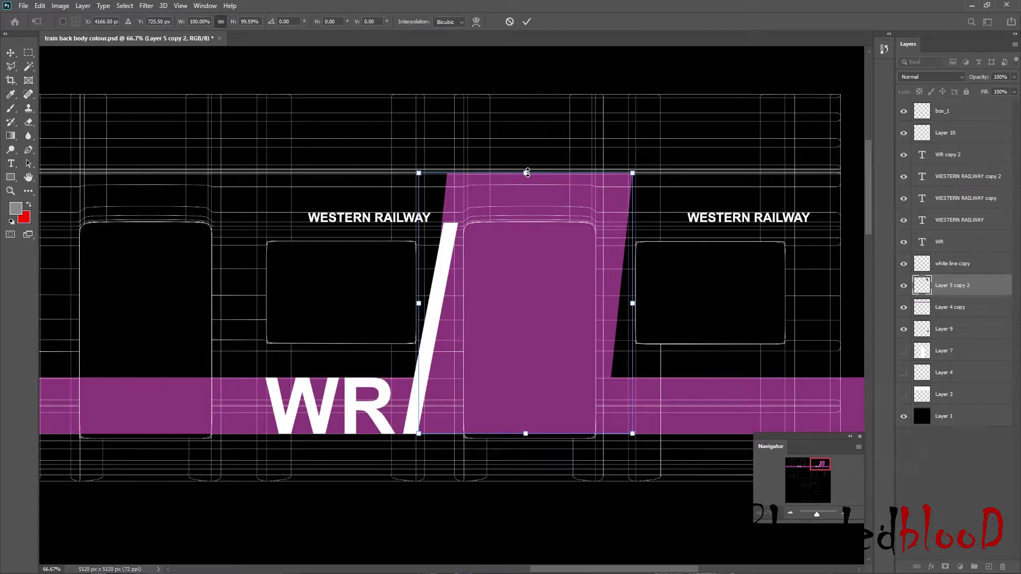
pyautogui.press('Return')
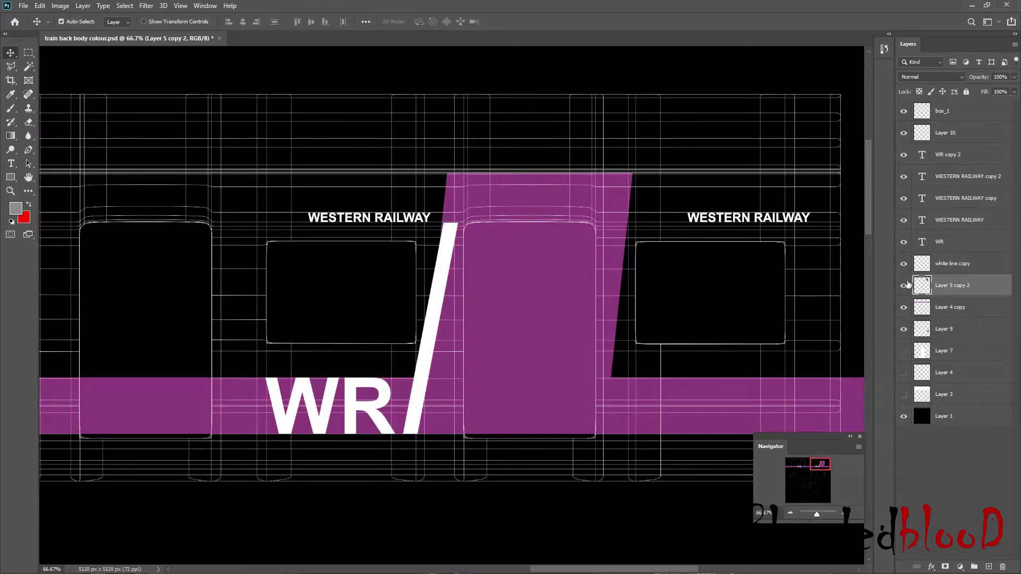
# Step: Stretch the slanted white stripe on the white line copy layer upward to match the purple panel's top edge
pyautogui.click(934, 264)
pyautogui.hotkey('ctrl', 't')
pyautogui.moveTo(431, 224); pyautogui.dragTo(430, 173)
pyautogui.press('Return')
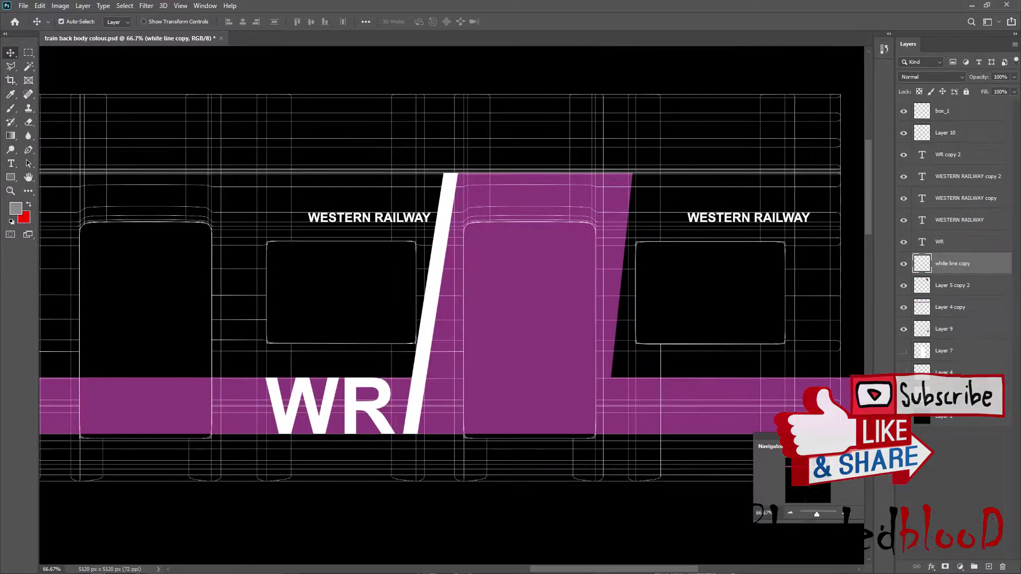
# Step: Show the white base on Layer 3, hide the box_1 wireframe and save the texture file
pyautogui.click(904, 396)
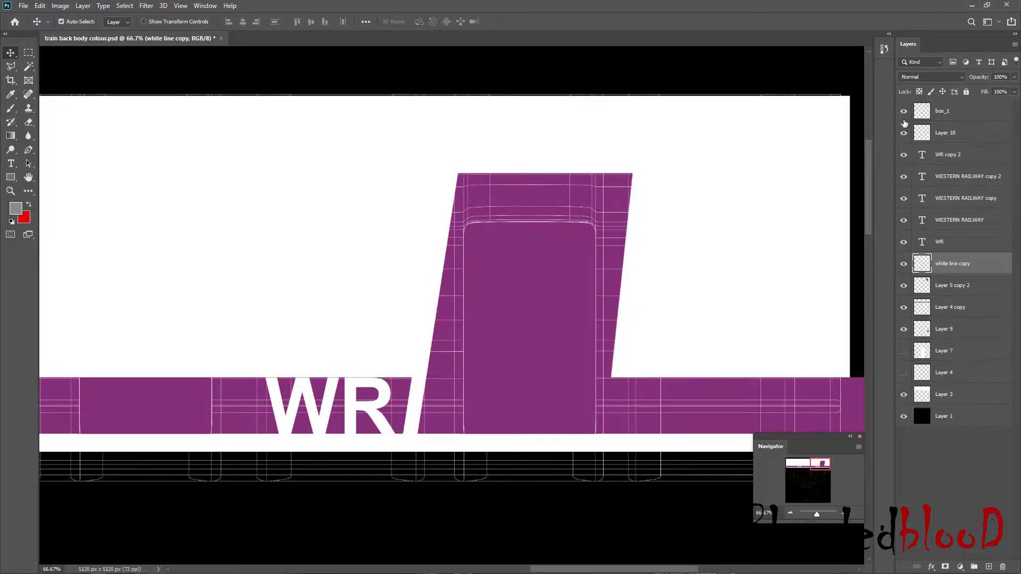
pyautogui.click(903, 111)
pyautogui.hotkey('ctrl', 's')
# Step: Switch to Maya and open the attributes of the back_body_clor material from Hypershade, keeping the cars in view
pyautogui.press('super')
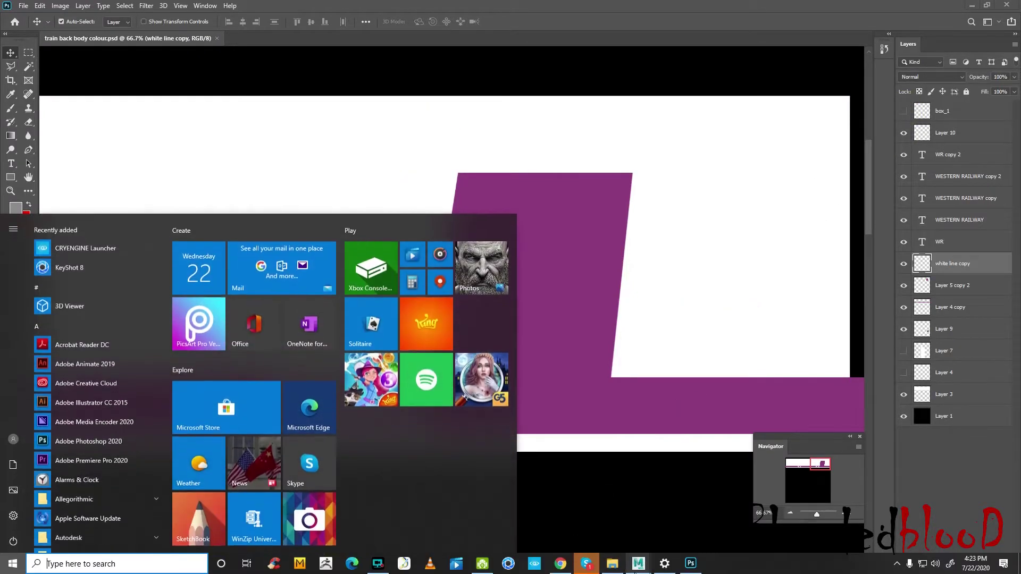
pyautogui.click(641, 562)
pyautogui.click(673, 524)
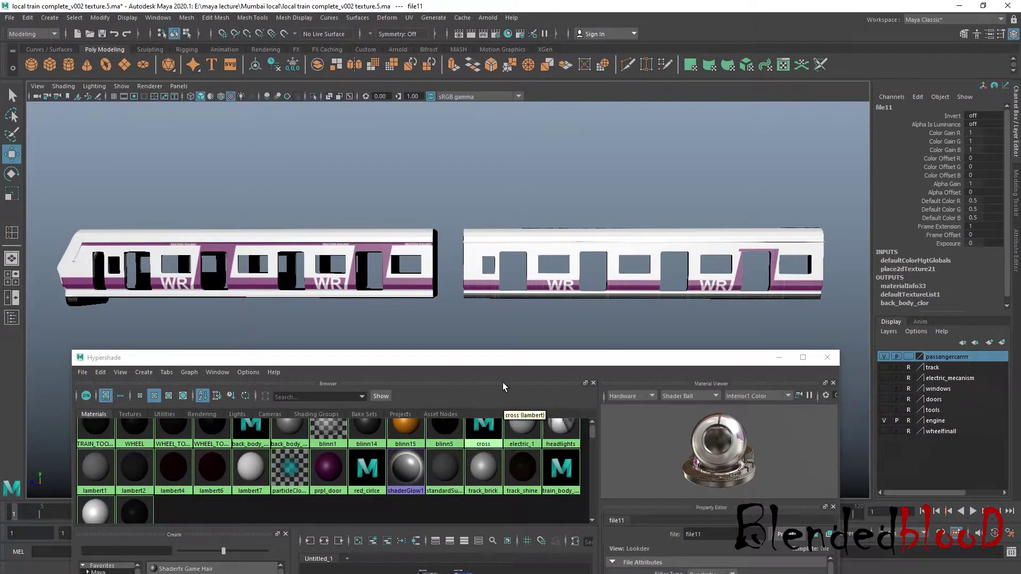
pyautogui.moveTo(505, 357); pyautogui.dragTo(523, 288)
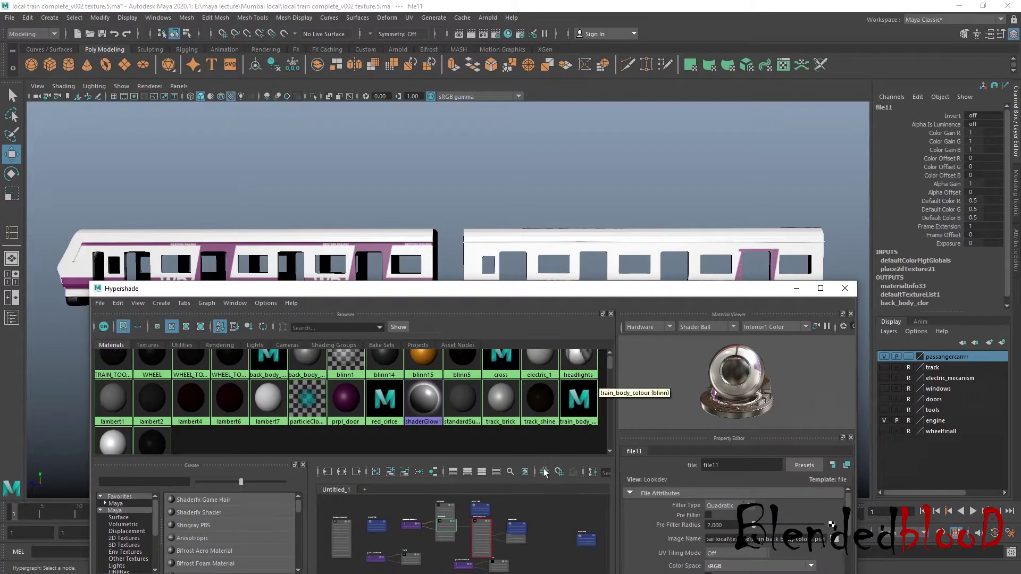
pyautogui.moveTo(543, 459); pyautogui.dragTo(543, 499)
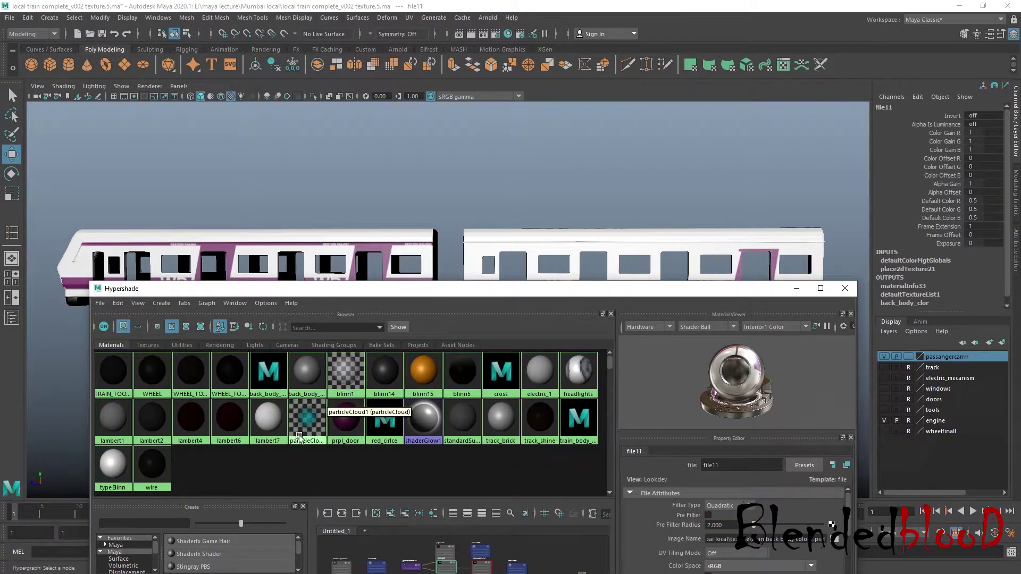
pyautogui.doubleClick(270, 371)
pyautogui.moveTo(506, 289); pyautogui.dragTo(515, 394)
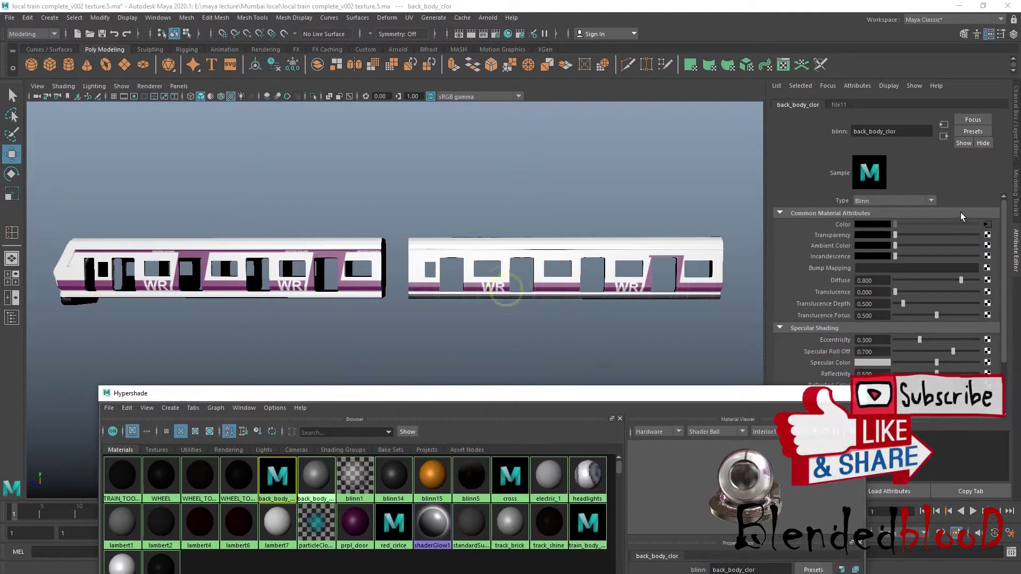
# Step: Reload the file11 texture image and inspect the taller purple panel on the passenger car against the engine
pyautogui.click(988, 224)
pyautogui.click(874, 266)
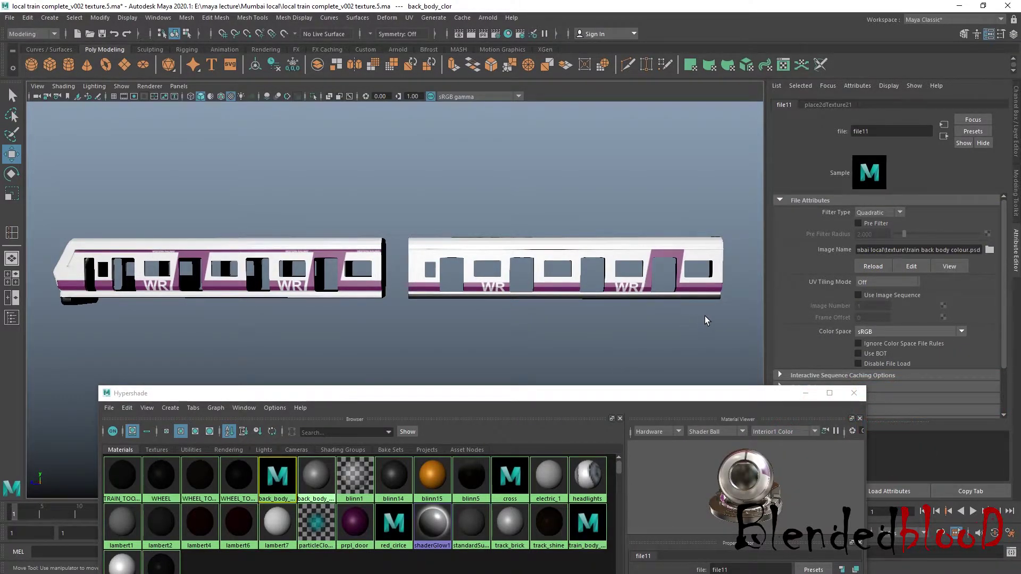
pyautogui.scroll(4, 701, 317)
pyautogui.keyDown('alt'); pyautogui.moveTo(685, 315); pyautogui.dragTo(527, 327); pyautogui.keyUp('alt')
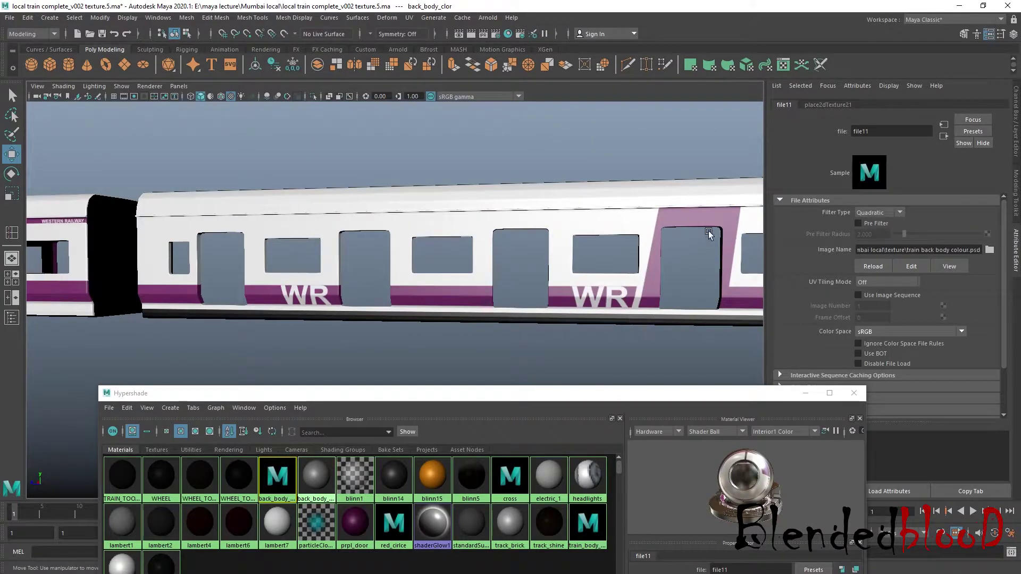
pyautogui.keyDown('alt'); pyautogui.moveTo(558, 228); pyautogui.dragTo(598, 282); pyautogui.keyUp('alt')
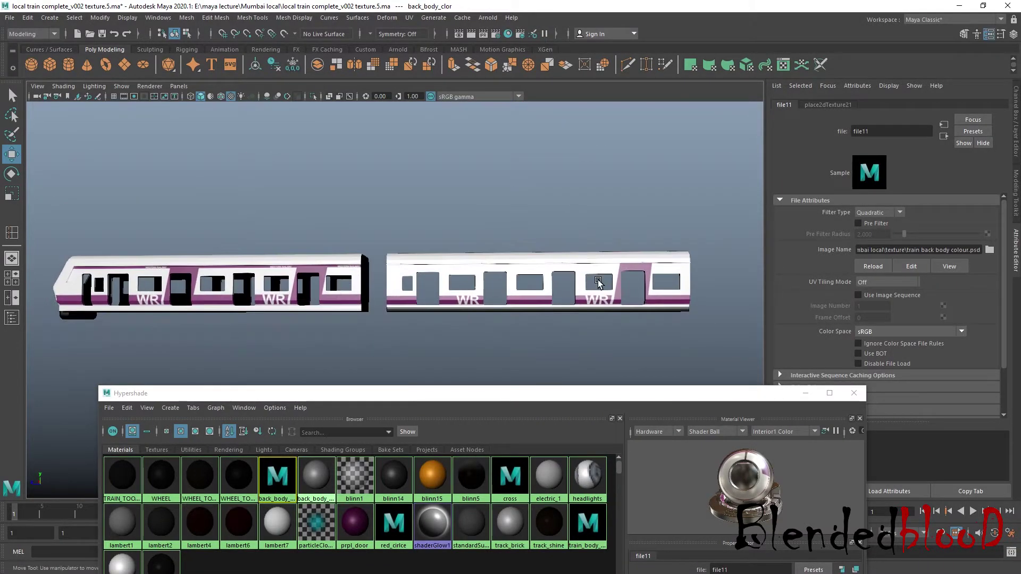
# Step: Switch to Photoshop, hide the white base on Layer 3 and show the box_1 wireframe
pyautogui.press('super')
pyautogui.click(690, 564)
pyautogui.scroll(-1, 758, 290)
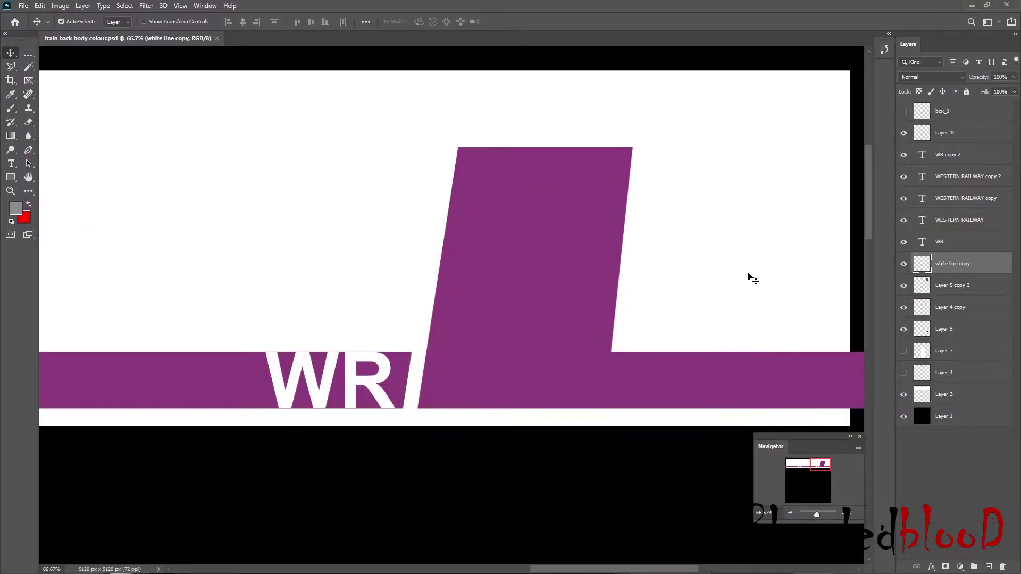
pyautogui.click(790, 513)
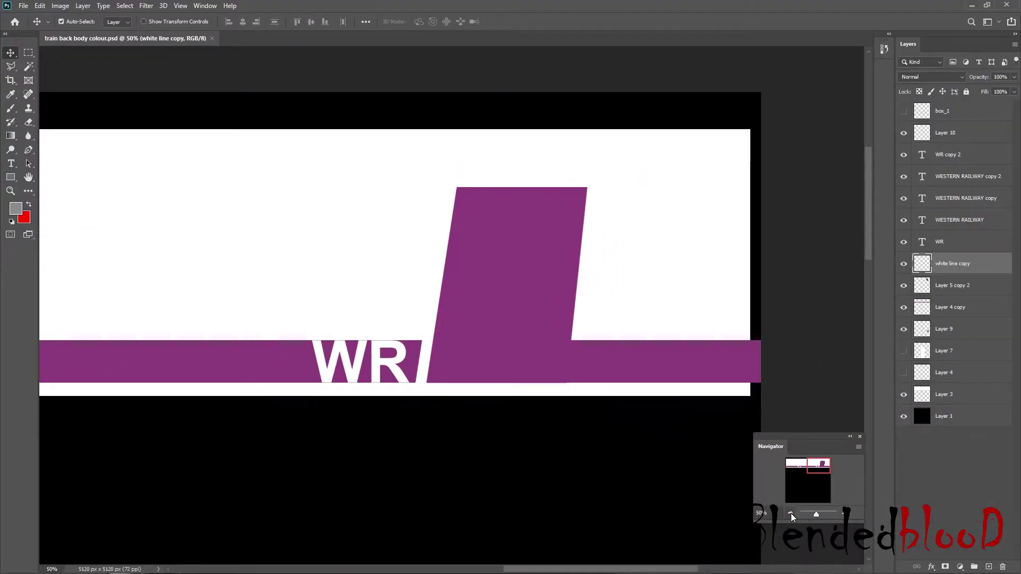
pyautogui.click(790, 514)
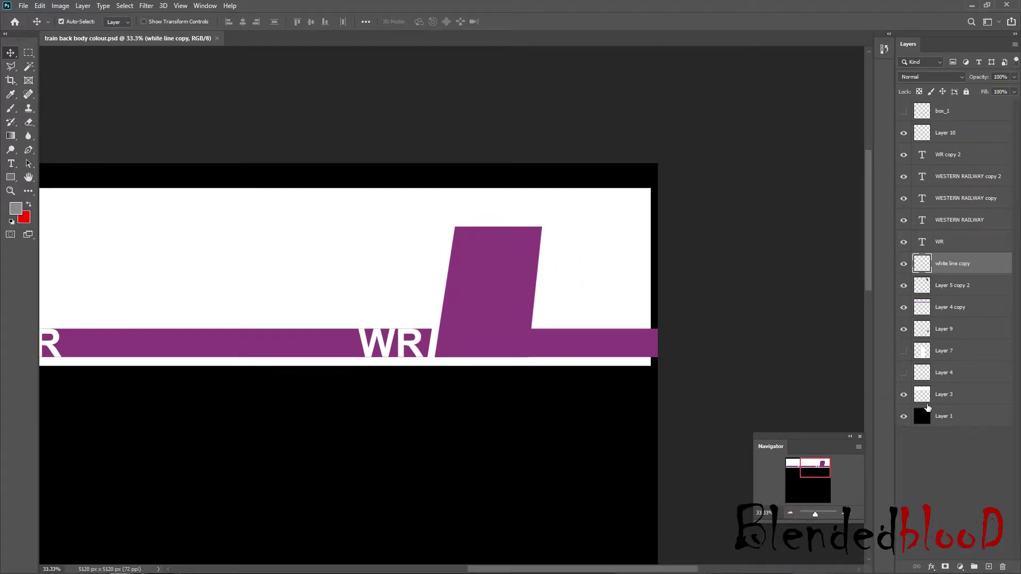
pyautogui.click(903, 395)
pyautogui.click(903, 110)
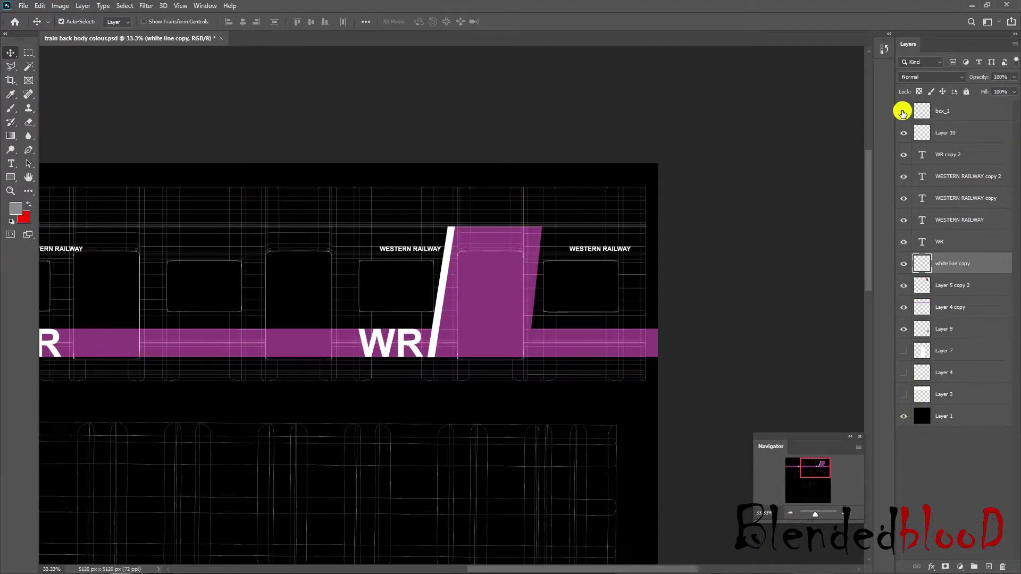
# Step: Group the white line copy and Layer 5 copy 2 layers together
pyautogui.click(904, 263)
pyautogui.click(903, 263)
pyautogui.click(903, 286)
pyautogui.click(903, 285)
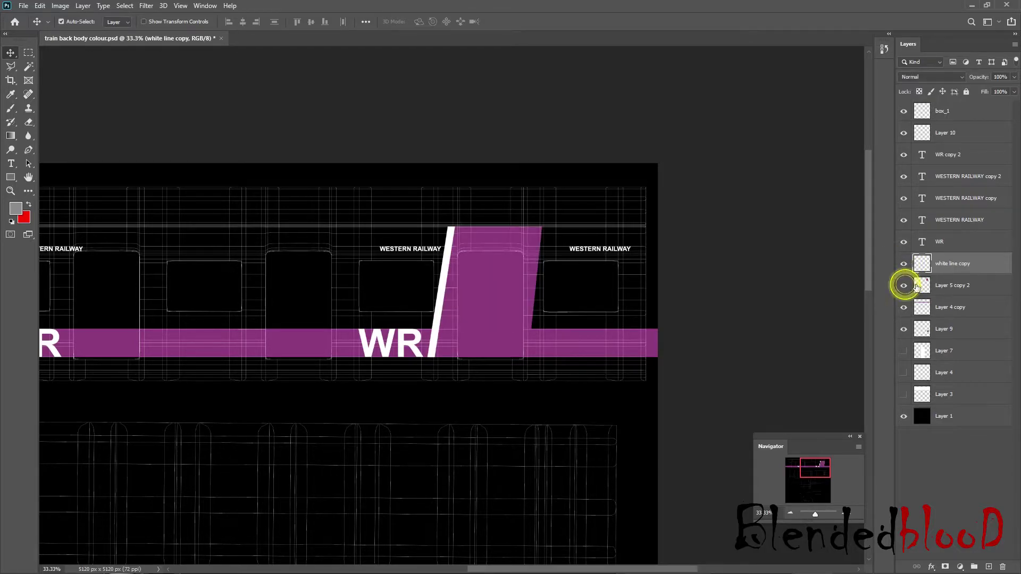
pyautogui.keyDown('shift'); pyautogui.click(944, 287); pyautogui.keyUp('shift')
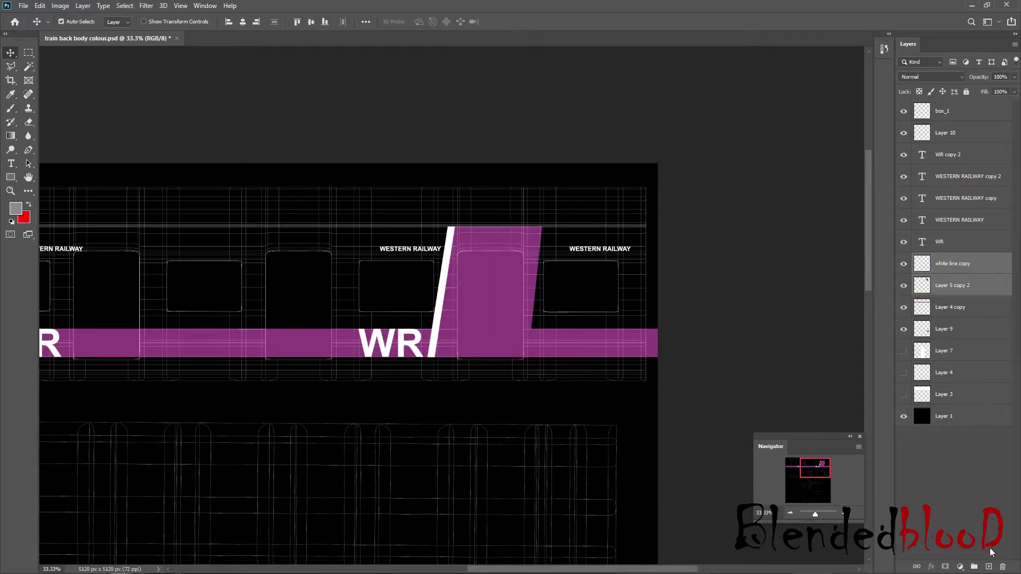
pyautogui.click(975, 567)
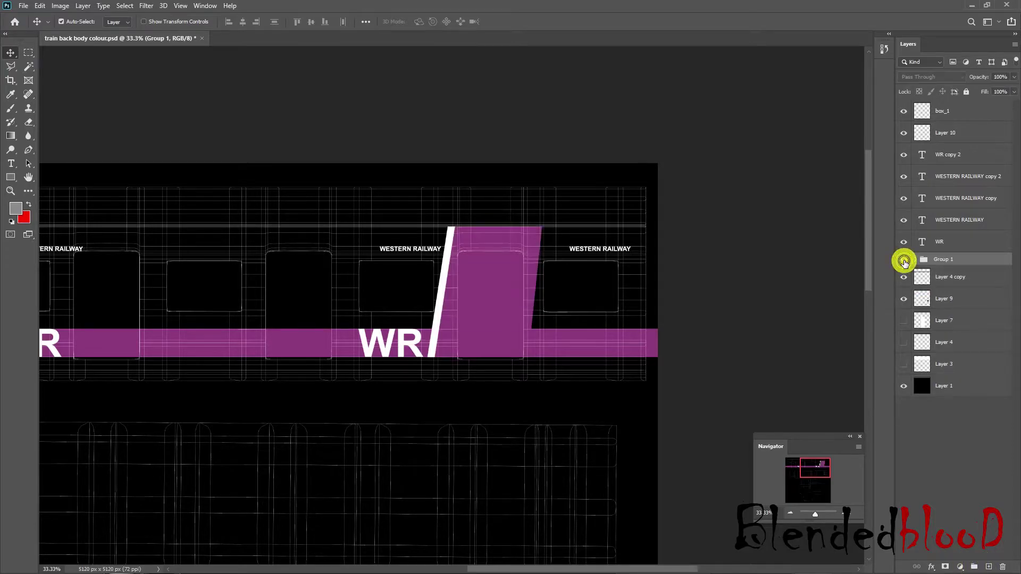
# Step: Duplicate the stripe and panel group and move the copy horizontally over the door beside the other WR lettering
pyautogui.click(790, 514)
pyautogui.click(790, 514)
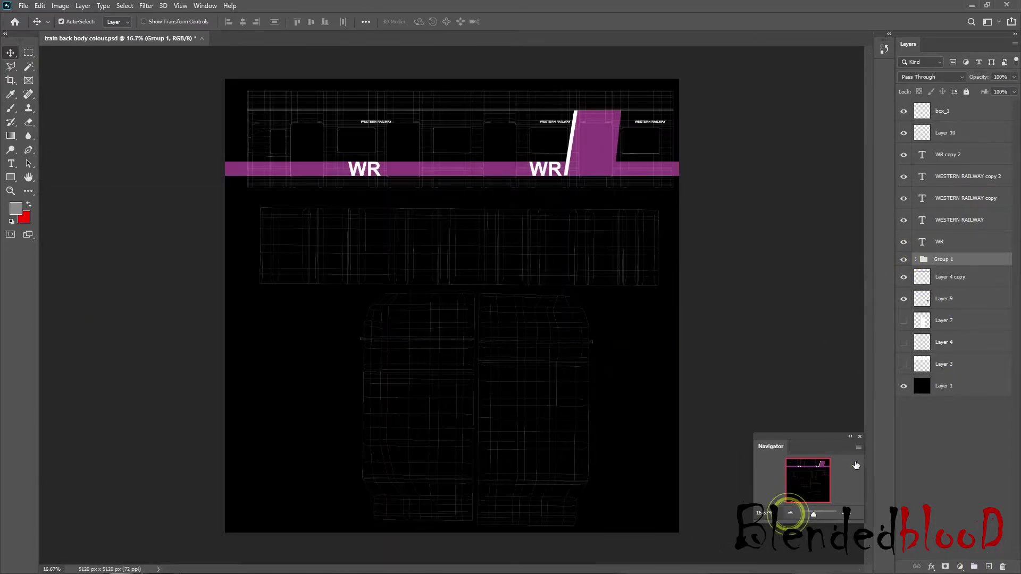
pyautogui.hotkey('ctrl', 'j')
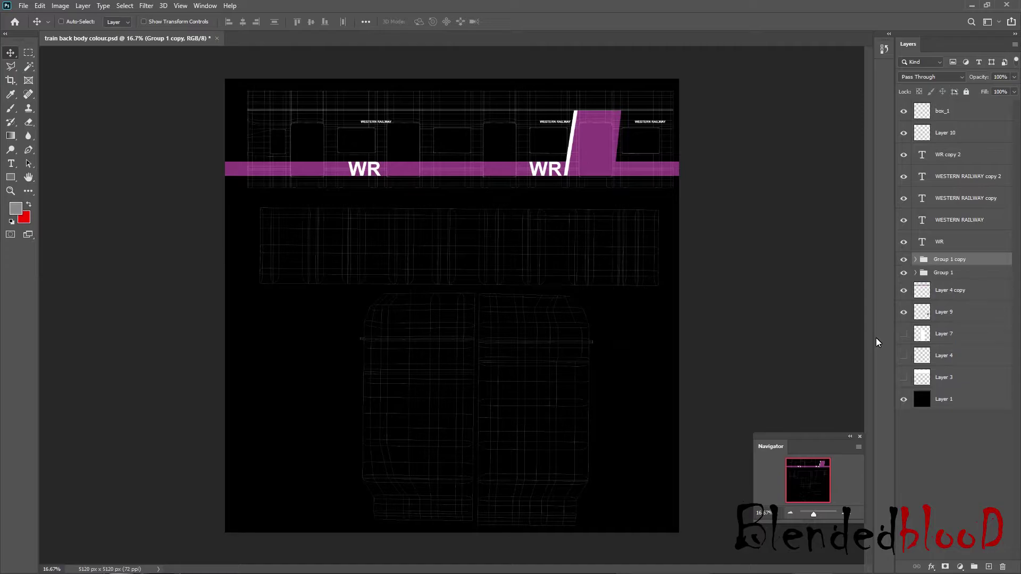
pyautogui.moveTo(876, 337); pyautogui.dragTo(756, 336)
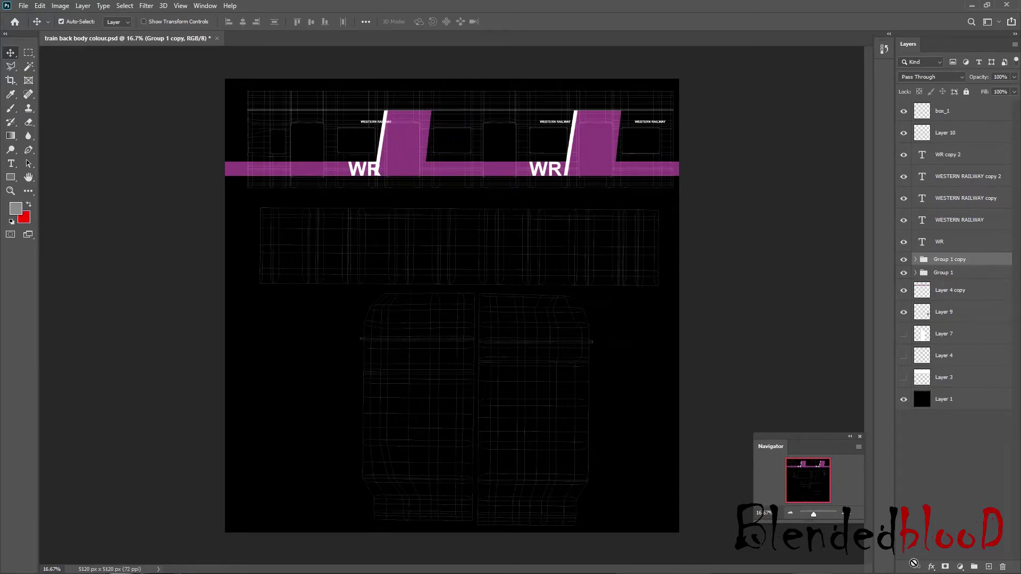
# Step: Nudge the duplicated group horizontally so its purple panel and white stripe sit evenly around the door wireframe
pyautogui.click(845, 514)
pyautogui.click(813, 476)
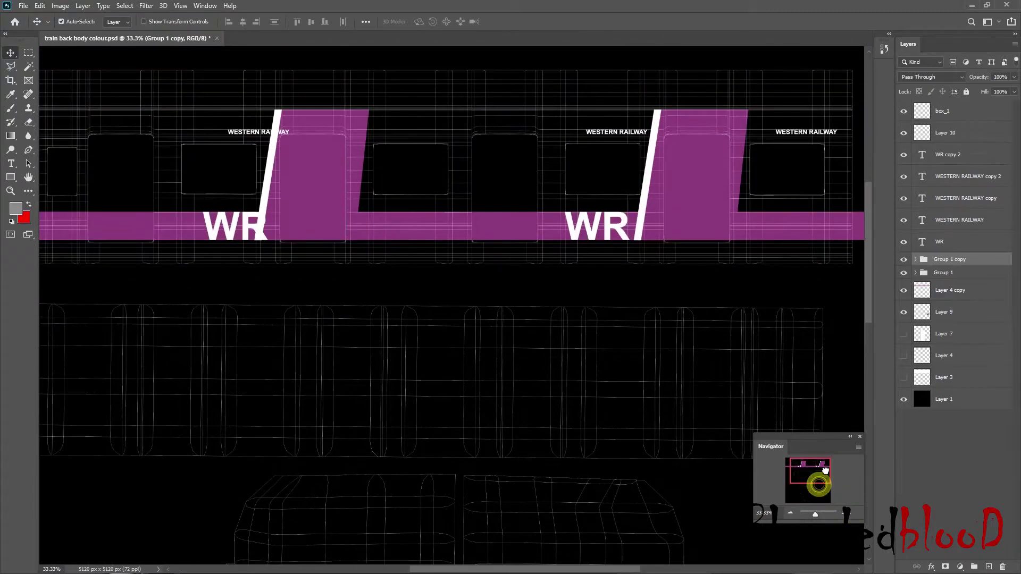
pyautogui.hotkey('shift', 'Left')
pyautogui.hotkey('shift', 'Left')
pyautogui.hotkey('shift', 'Right')
pyautogui.hotkey('shift', 'Right')
pyautogui.hotkey('shift', 'Right')
pyautogui.hotkey('shift', 'Right')
pyautogui.hotkey('shift', 'Right')
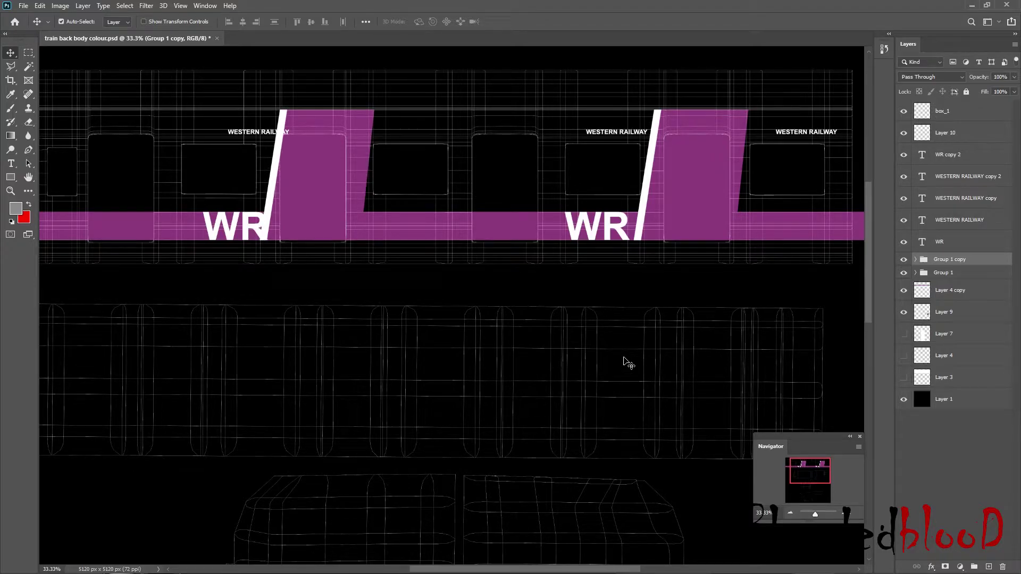
pyautogui.hotkey('shift', 'Left')
pyautogui.hotkey('shift', 'Left')
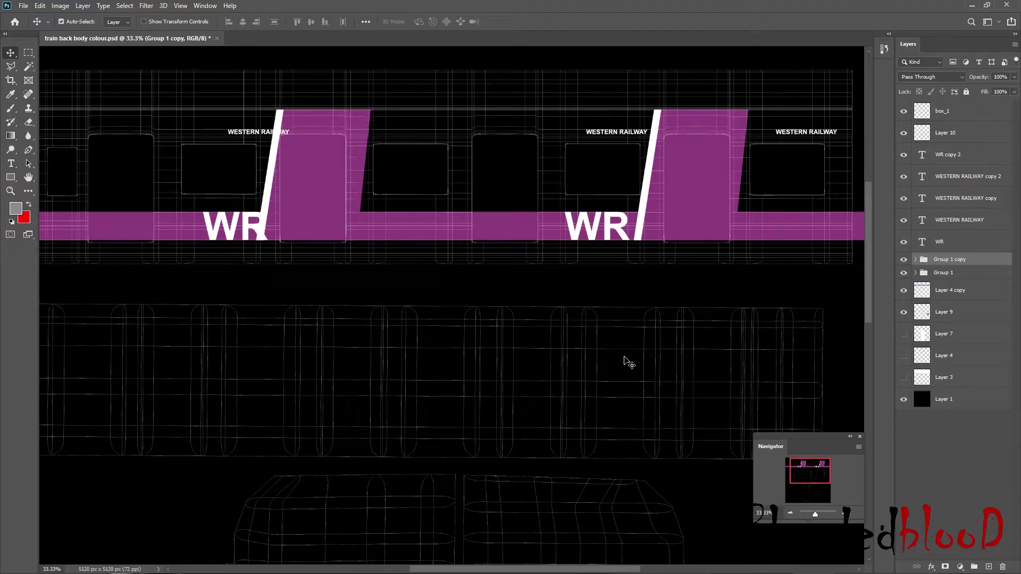
pyautogui.hotkey('shift', 'Left')
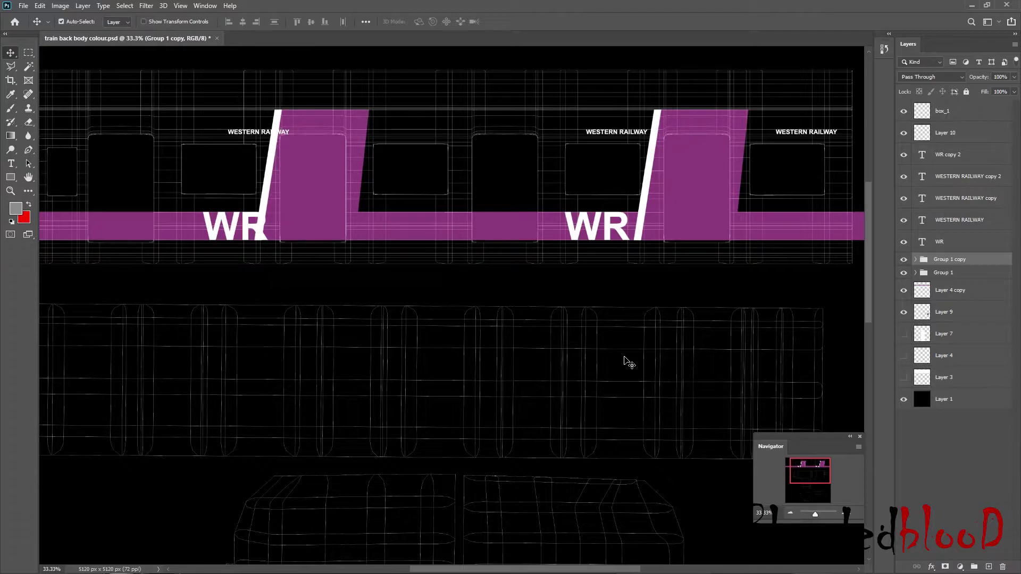
pyautogui.press('Right')
pyautogui.press('Right')
pyautogui.press('Right')
pyautogui.press('Right')
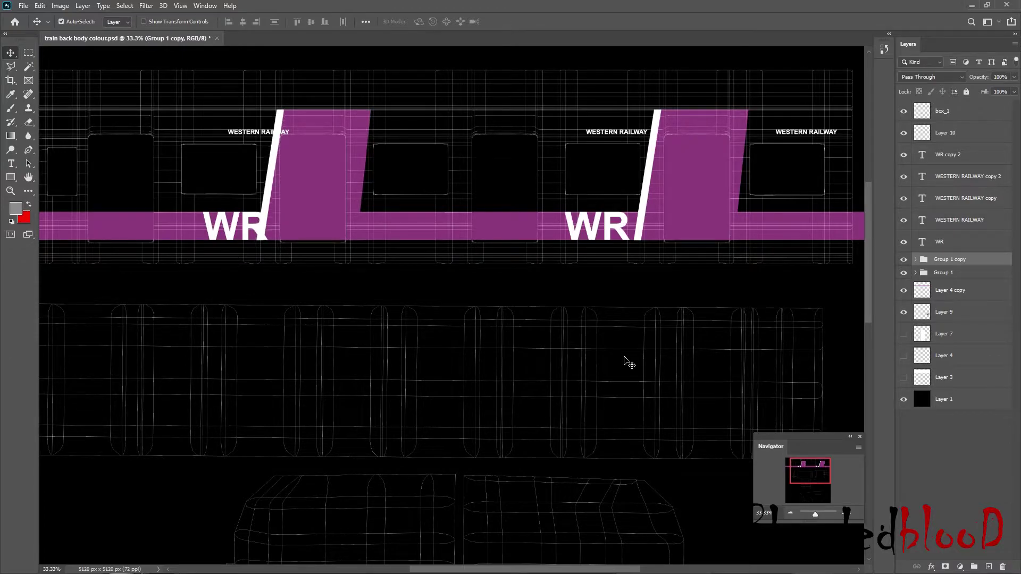
pyautogui.press('Right')
pyautogui.press('Left')
pyautogui.press('Left')
pyautogui.press('Left')
pyautogui.press('Left')
pyautogui.press('Left')
pyautogui.press('Left')
pyautogui.press('Left')
pyautogui.press('Left')
pyautogui.press('Left')
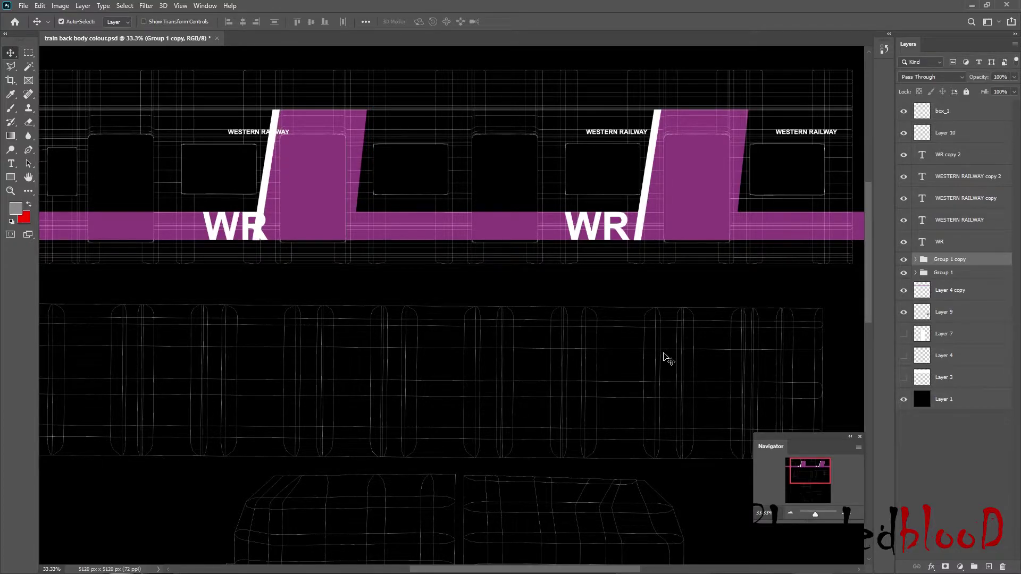
# Step: Move the WR text overlapping the duplicated white stripe left until it stands clear of the stripe
pyautogui.click(246, 223)
pyautogui.hotkey('shift', 'Left')
pyautogui.hotkey('shift', 'Left')
pyautogui.hotkey('shift', 'Left')
pyautogui.hotkey('shift', 'Left')
pyautogui.hotkey('shift', 'Left')
pyautogui.hotkey('shift', 'Left')
pyautogui.hotkey('shift', 'Left')
pyautogui.hotkey('shift', 'Left')
pyautogui.hotkey('shift', 'Left')
pyautogui.hotkey('shift', 'Left')
pyautogui.hotkey('shift', 'Left')
pyautogui.hotkey('shift', 'Left')
pyautogui.hotkey('shift', 'Left')
pyautogui.hotkey('shift', 'Left')
pyautogui.hotkey('shift', 'Left')
pyautogui.hotkey('shift', 'Left')
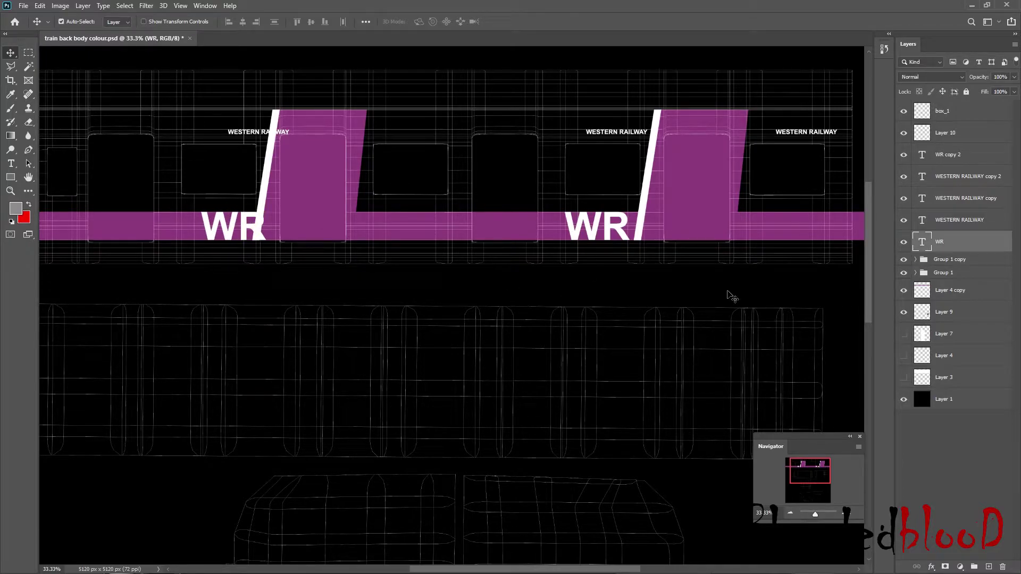
pyautogui.hotkey('shift', 'Right')
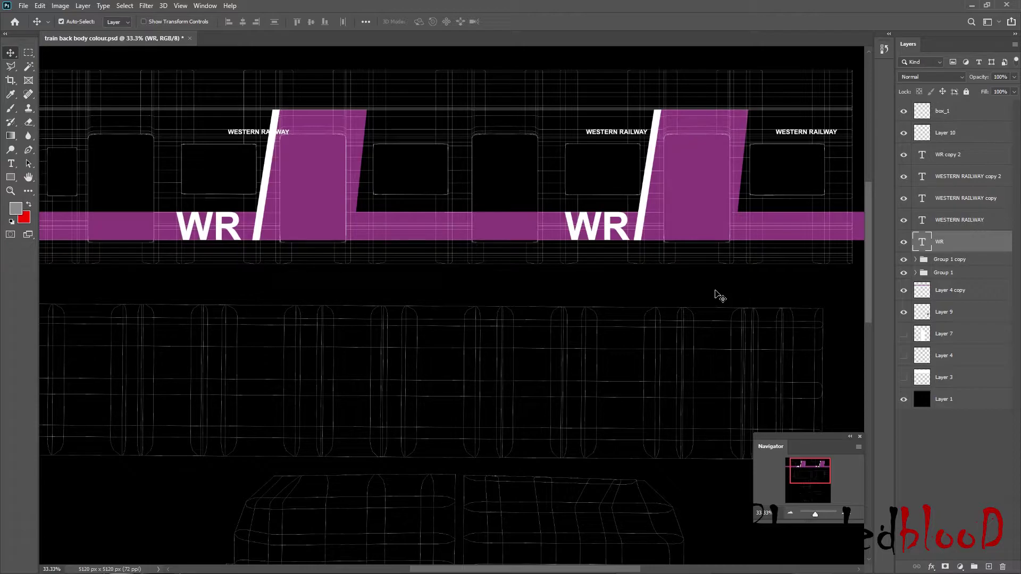
pyautogui.hotkey('shift', 'Right')
pyautogui.hotkey('shift', 'Right')
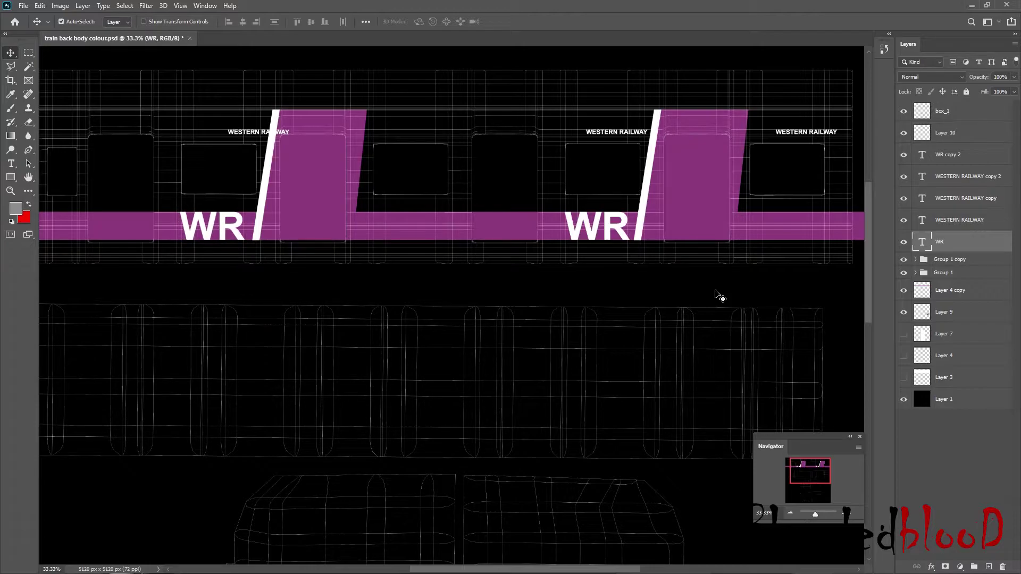
pyautogui.hotkey('shift', 'Right')
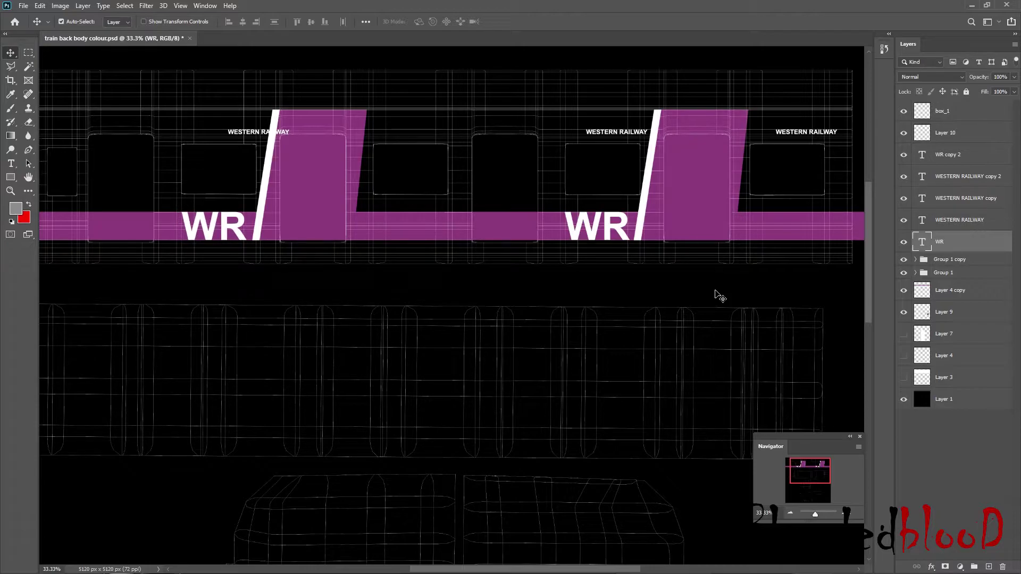
# Step: Select the three WESTERN RAILWAY text layers and move them up together, closer to the long wireframe line above the doors
pyautogui.scroll(2, 673, 297)
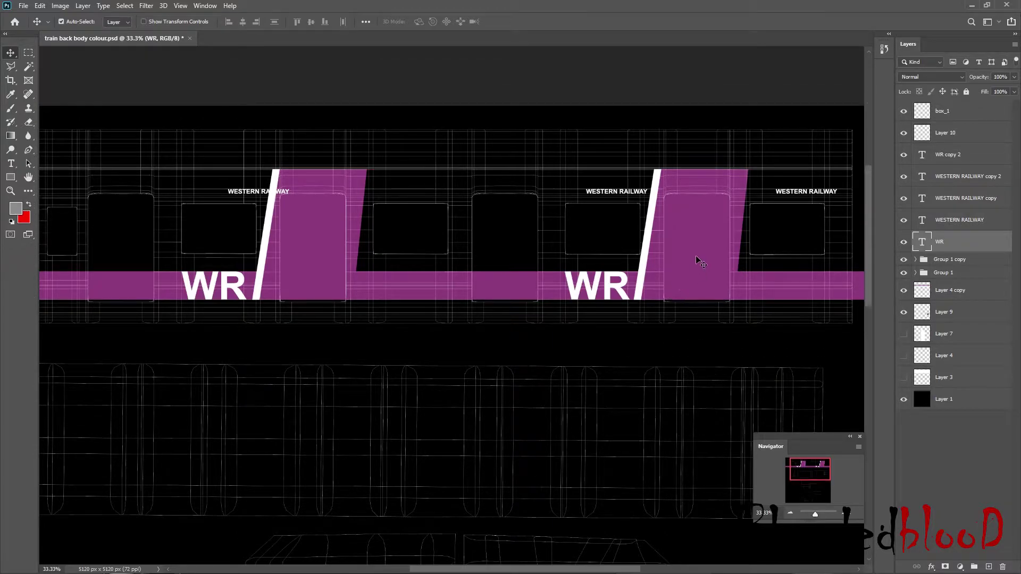
pyautogui.click(904, 199)
pyautogui.click(904, 199)
pyautogui.click(952, 176)
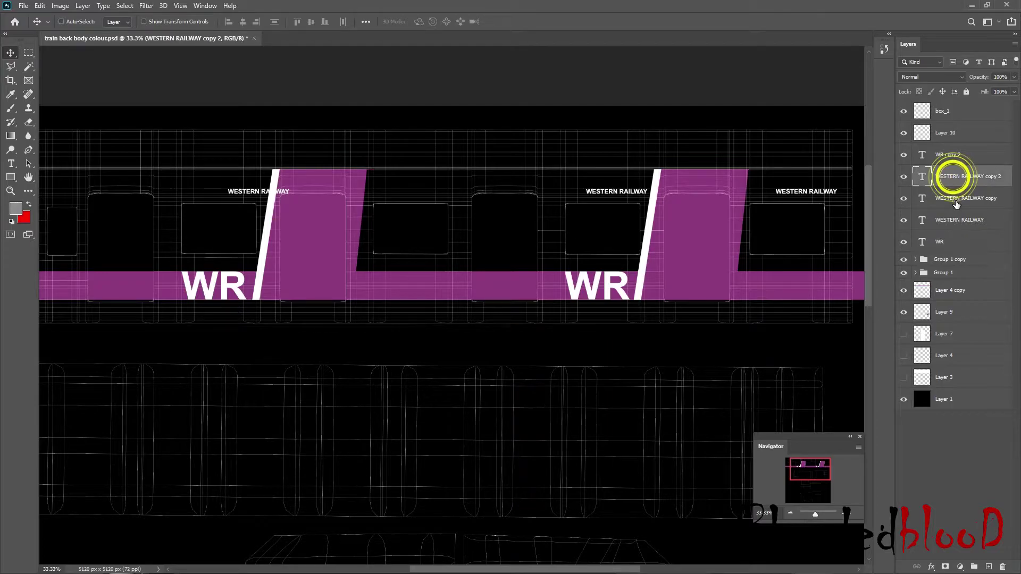
pyautogui.keyDown('ctrl'); pyautogui.click(955, 199); pyautogui.keyUp('ctrl')
pyautogui.keyDown('ctrl'); pyautogui.click(962, 220); pyautogui.keyUp('ctrl')
pyautogui.hotkey('shift', 'Up')
pyautogui.hotkey('shift', 'Up')
pyautogui.hotkey('shift', 'Up')
pyautogui.hotkey('shift', 'Up')
pyautogui.hotkey('shift', 'Up')
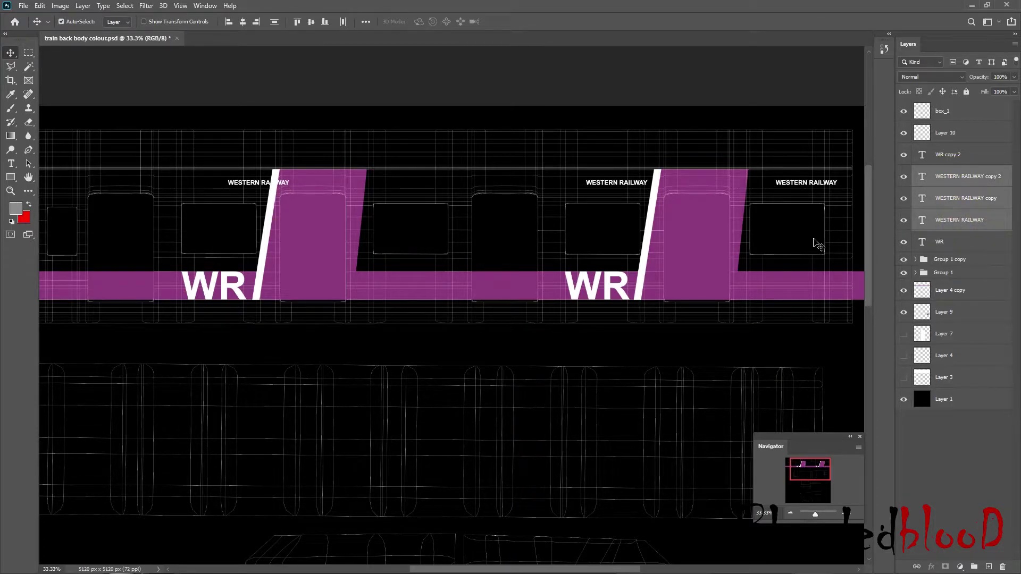
# Step: Nudge the three selected WESTERN RAILWAY text layers slightly further up
pyautogui.hotkey('shift', 'Up')
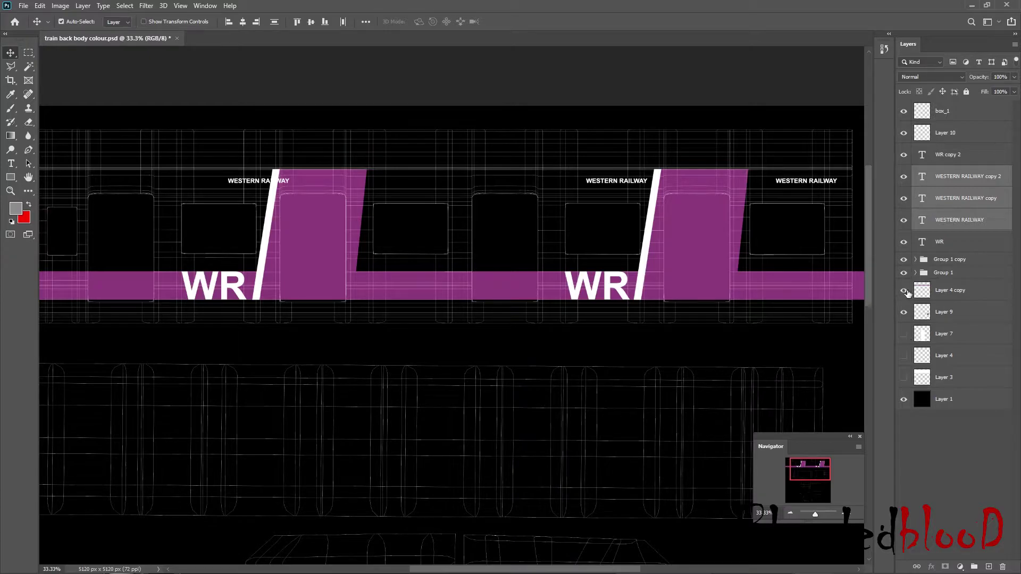
# Step: Duplicate the purple band layer, Layer 4 copy, and move the duplicate up until its upper edge meets the long wireframe line above the doors
pyautogui.scroll(3, 538, 173)
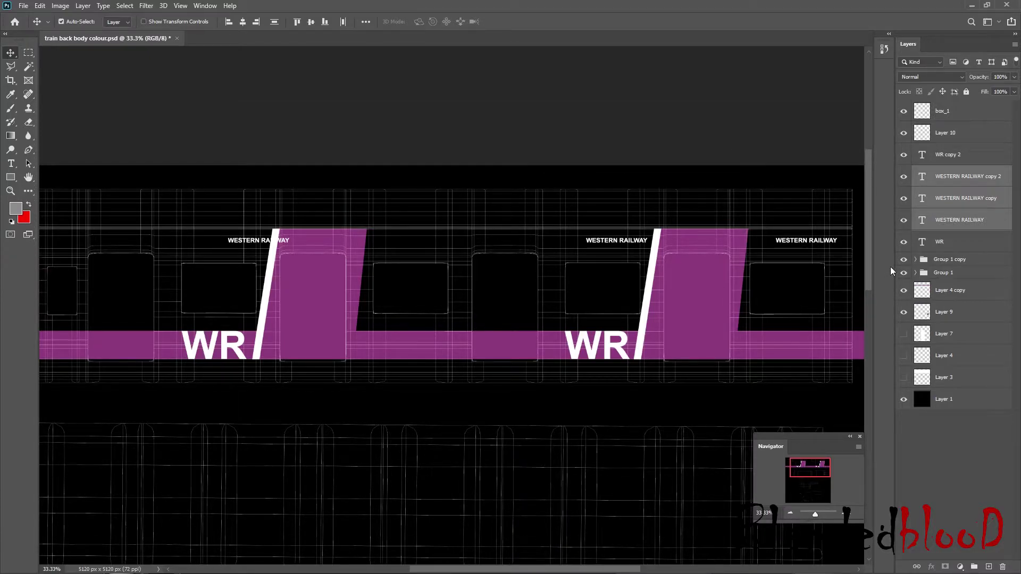
pyautogui.click(932, 293)
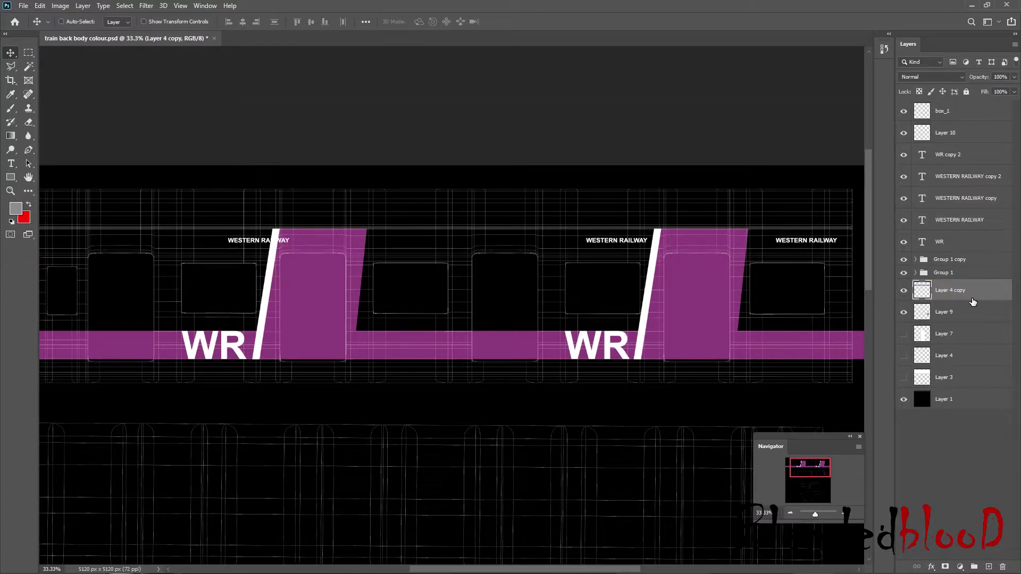
pyautogui.hotkey('ctrl', 'j')
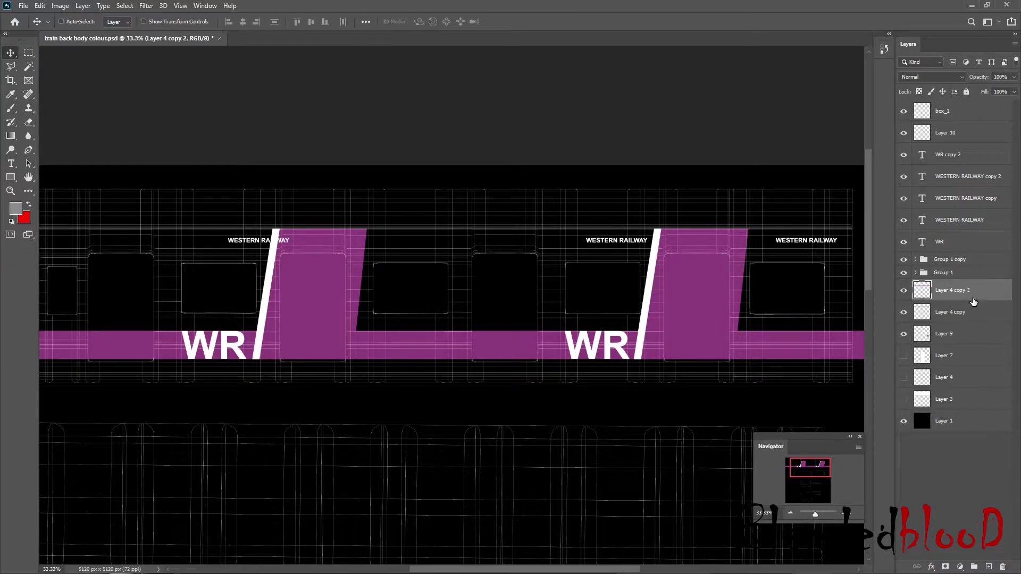
pyautogui.hotkey('shift', 'Up')
pyautogui.hotkey('shift', 'Up')
pyautogui.hotkey('shift', 'Up')
pyautogui.hotkey('shift', 'Up')
pyautogui.hotkey('shift', 'Up')
pyautogui.hotkey('shift', 'Up')
pyautogui.hotkey('shift', 'Up')
pyautogui.hotkey('shift', 'Up')
pyautogui.hotkey('shift', 'Up')
pyautogui.hotkey('shift', 'Up')
pyautogui.hotkey('shift', 'Up')
pyautogui.hotkey('shift', 'Up')
pyautogui.hotkey('shift', 'Up')
pyautogui.hotkey('shift', 'Up')
pyautogui.hotkey('shift', 'Up')
pyautogui.hotkey('shift', 'Up')
pyautogui.hotkey('shift', 'Up')
pyautogui.hotkey('shift', 'Up')
pyautogui.hotkey('shift', 'Up')
pyautogui.hotkey('shift', 'Up')
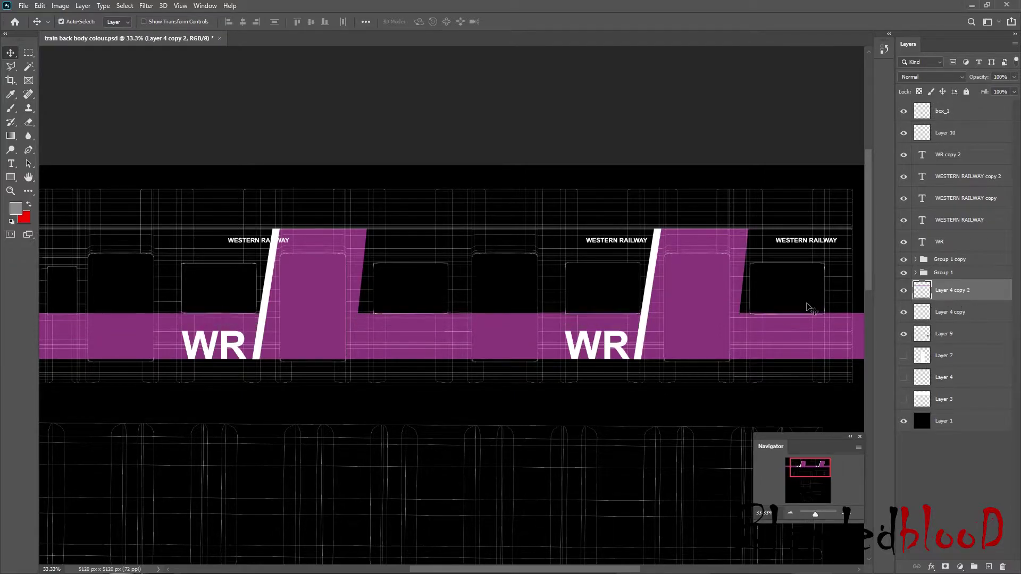
pyautogui.hotkey('shift', 'Up')
pyautogui.hotkey('shift', 'Up')
pyautogui.hotkey('shift', 'Up')
pyautogui.hotkey('shift', 'Up')
pyautogui.hotkey('shift', 'Up')
pyautogui.hotkey('shift', 'Up')
pyautogui.hotkey('shift', 'Up')
pyautogui.hotkey('shift', 'Up')
pyautogui.hotkey('shift', 'Up')
pyautogui.hotkey('shift', 'Up')
pyautogui.hotkey('shift', 'Up')
pyautogui.hotkey('shift', 'Up')
pyautogui.hotkey('shift', 'Up')
pyautogui.hotkey('shift', 'Up')
pyautogui.hotkey('shift', 'Up')
pyautogui.hotkey('shift', 'Up')
pyautogui.hotkey('shift', 'Up')
pyautogui.hotkey('shift', 'Up')
pyautogui.hotkey('shift', 'Up')
pyautogui.hotkey('shift', 'Up')
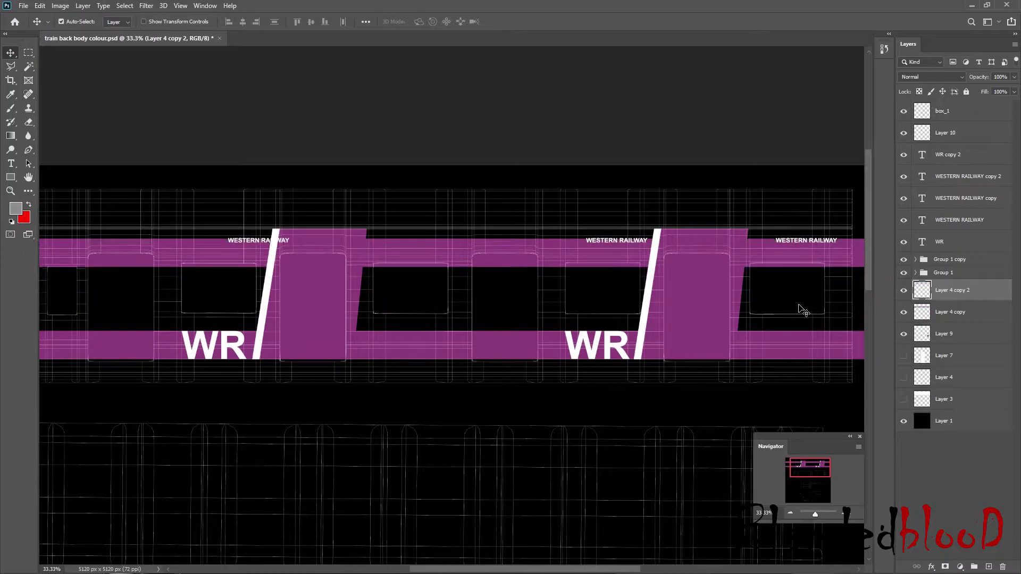
pyautogui.hotkey('shift', 'Up')
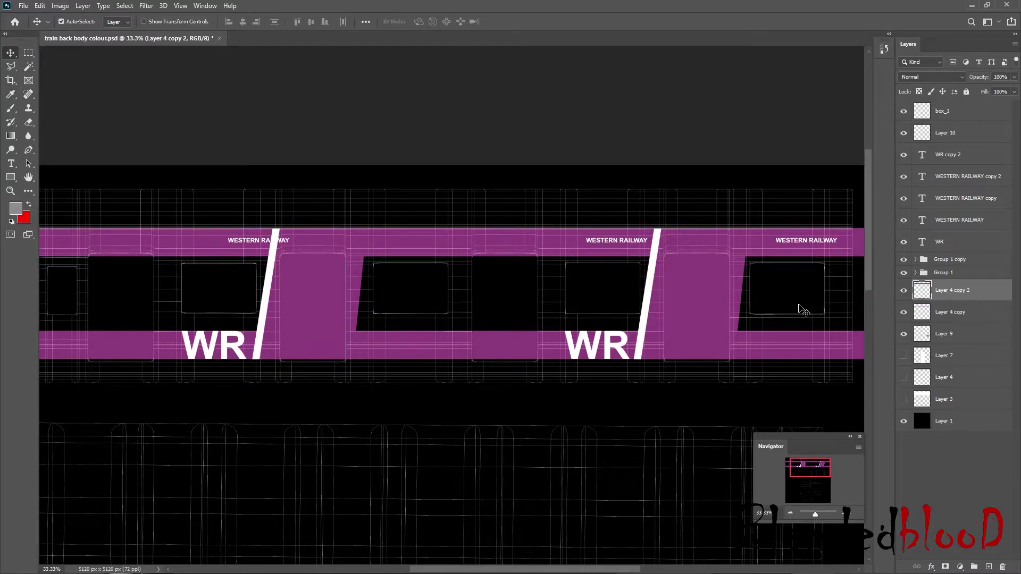
# Step: Shrink the duplicated purple band vertically to a height of about 56 px, keeping its upper edge in place
pyautogui.hotkey('ctrl', 't')
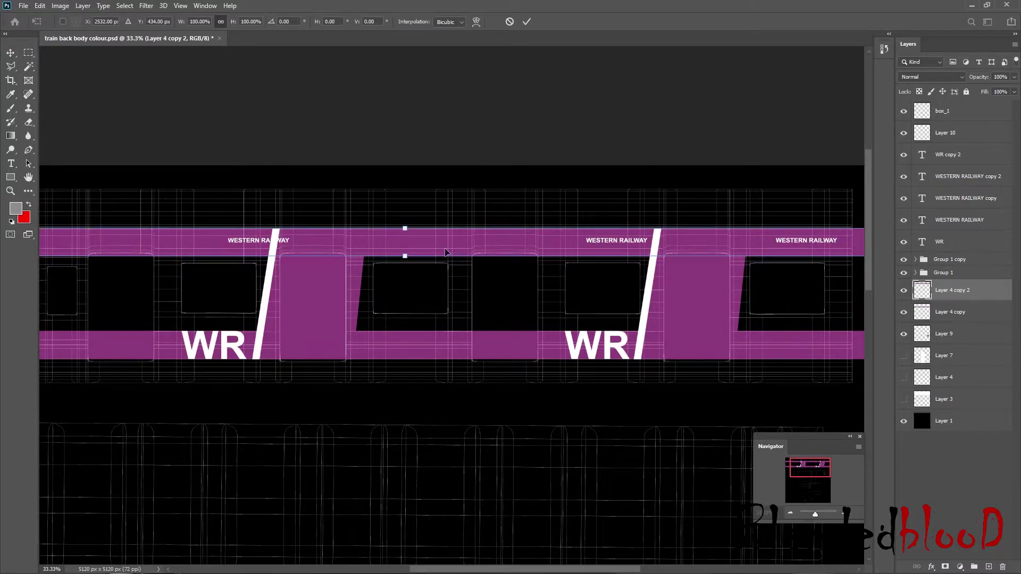
pyautogui.moveTo(406, 255); pyautogui.dragTo(403, 237)
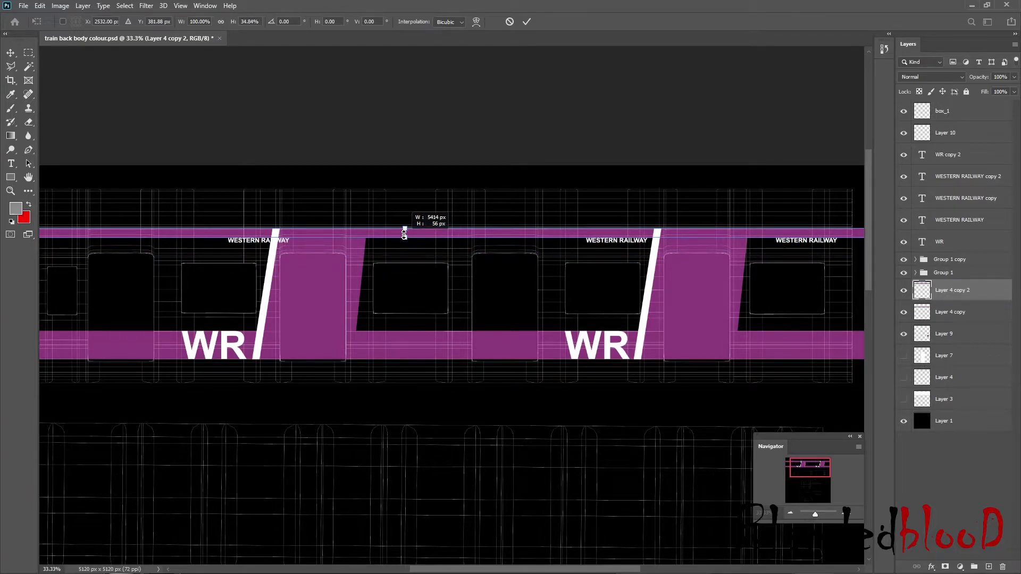
pyautogui.moveTo(405, 236); pyautogui.dragTo(404, 237)
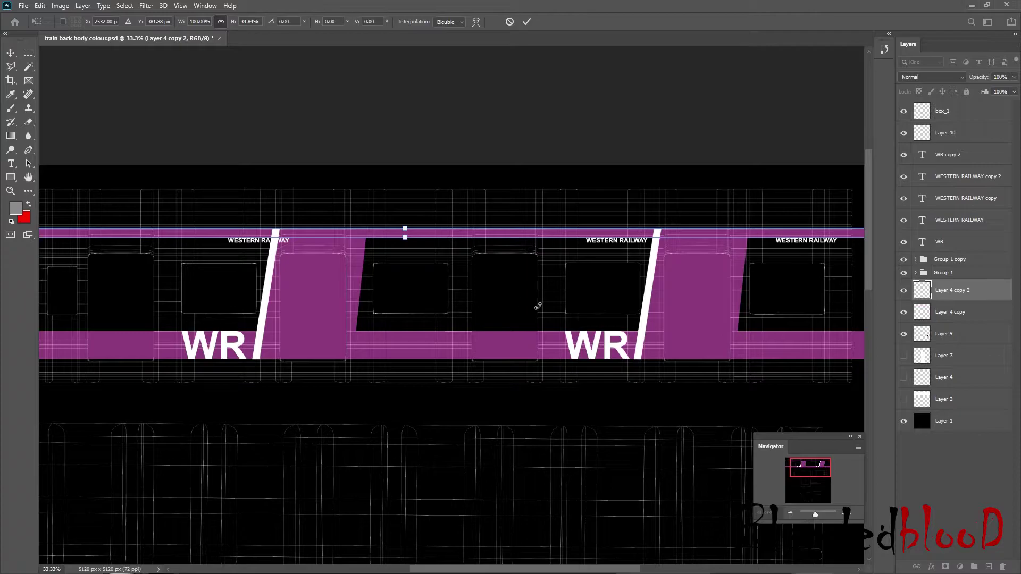
pyautogui.press('Return')
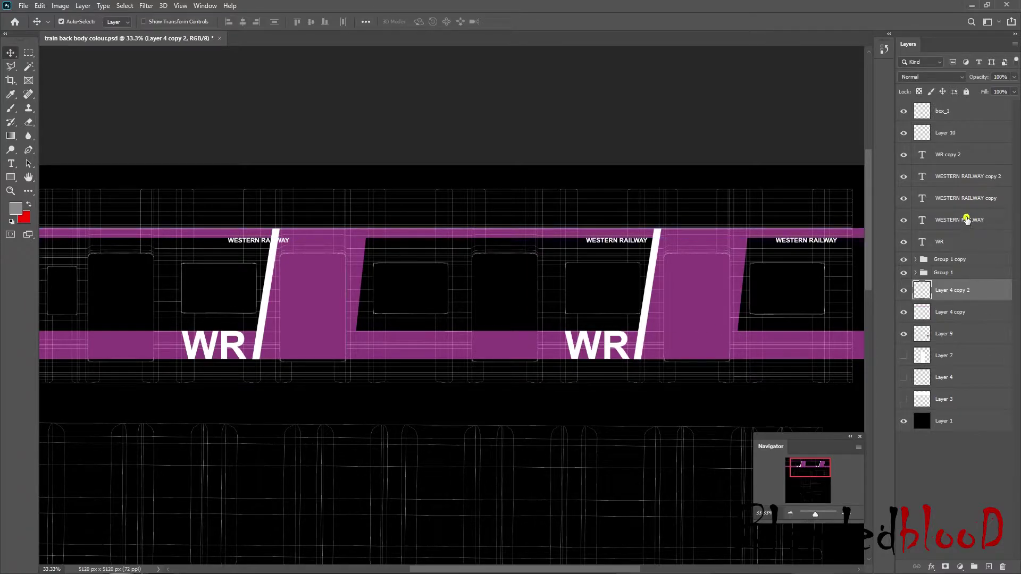
# Step: Move the three WESTERN RAILWAY text layers up together so they sit centred on the thin purple band
pyautogui.click(966, 219)
pyautogui.keyDown('shift'); pyautogui.click(959, 198); pyautogui.keyUp('shift')
pyautogui.keyDown('shift'); pyautogui.click(957, 176); pyautogui.keyUp('shift')
pyautogui.hotkey('shift', 'Up')
pyautogui.hotkey('shift', 'Up')
pyautogui.hotkey('shift', 'Up')
pyautogui.hotkey('shift', 'Up')
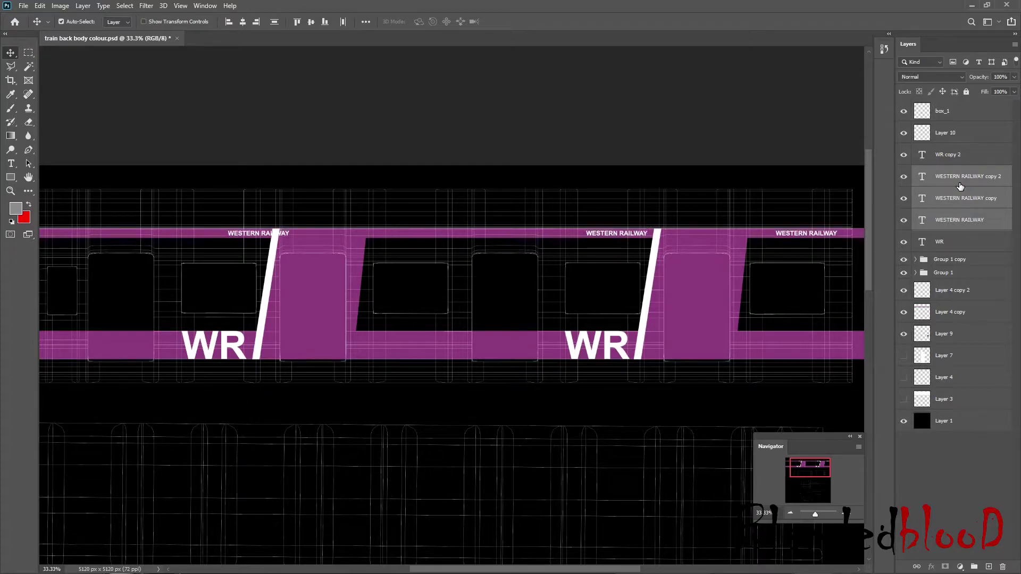
# Step: Move the three WESTERN RAILWAY texts left together until the one overlapping the white stripe stands clear of it
pyautogui.hotkey('shift', 'Left')
pyautogui.hotkey('shift', 'Left')
pyautogui.hotkey('shift', 'Left')
pyautogui.hotkey('shift', 'Left')
pyautogui.hotkey('shift', 'Left')
pyautogui.hotkey('shift', 'Left')
pyautogui.hotkey('shift', 'Left')
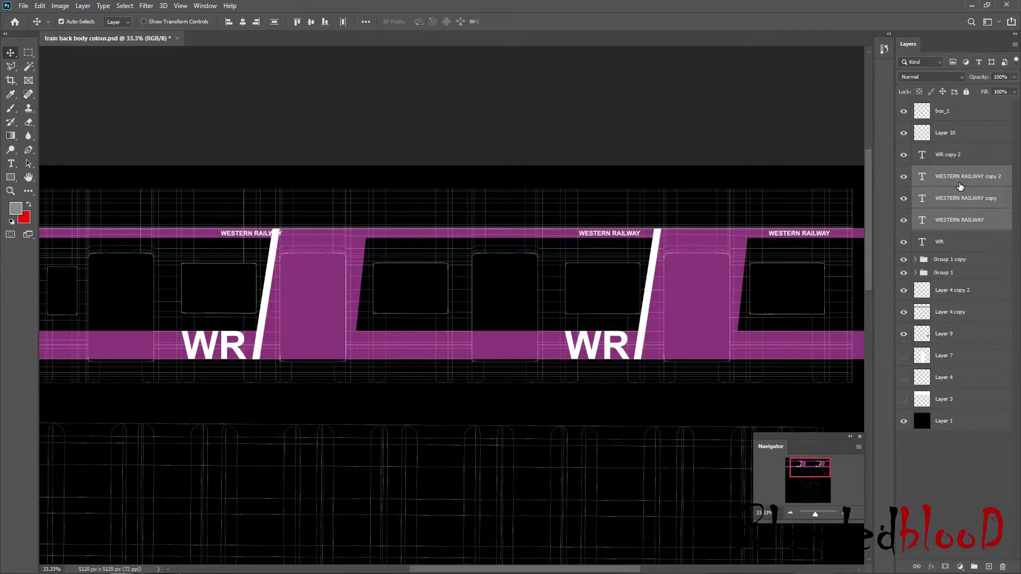
pyautogui.hotkey('shift', 'Left')
pyautogui.hotkey('shift', 'Left')
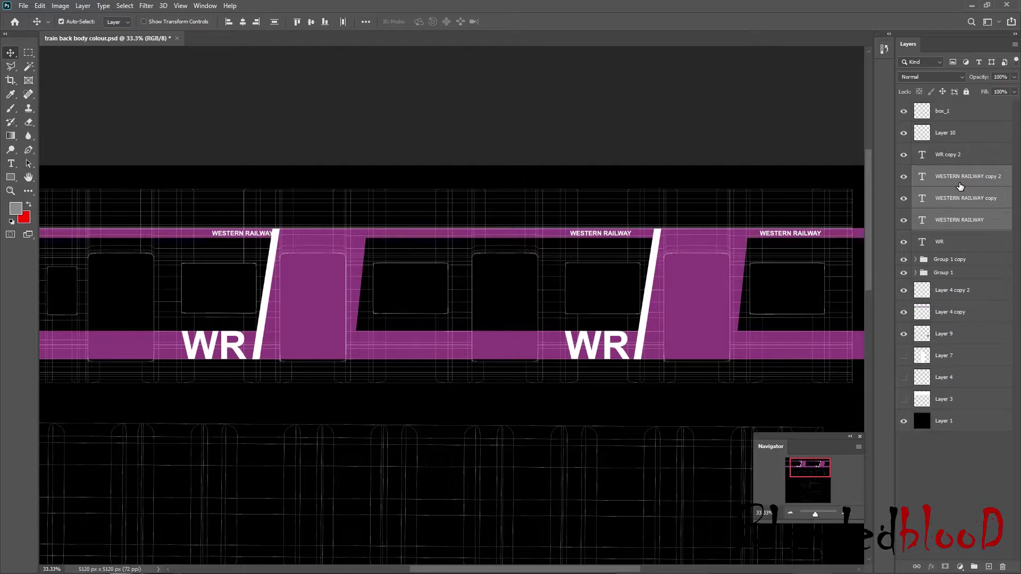
pyautogui.hotkey('shift', 'Left')
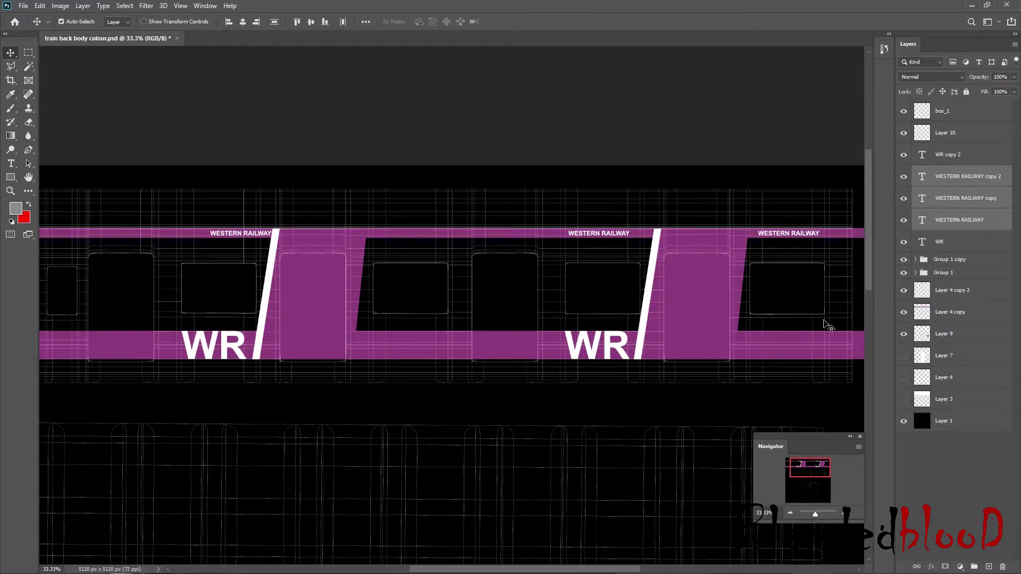
# Step: Move the three WESTERN RAILWAY texts right together until the middle visible one ends at its white stripe
pyautogui.hotkey('shift', 'Right')
pyautogui.hotkey('shift', 'Right')
pyautogui.hotkey('shift', 'Right')
pyautogui.hotkey('shift', 'Right')
pyautogui.hotkey('shift', 'Right')
pyautogui.hotkey('shift', 'Right')
pyautogui.hotkey('shift', 'Right')
pyautogui.hotkey('shift', 'Right')
pyautogui.hotkey('shift', 'Right')
pyautogui.hotkey('shift', 'Right')
pyautogui.hotkey('shift', 'Right')
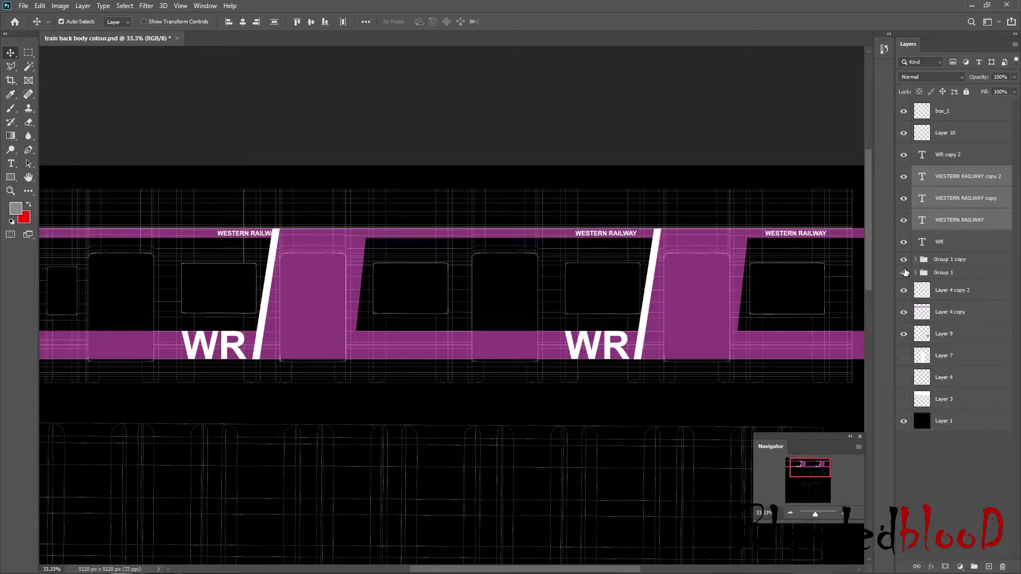
pyautogui.hotkey('shift', 'Right')
pyautogui.hotkey('shift', 'Right')
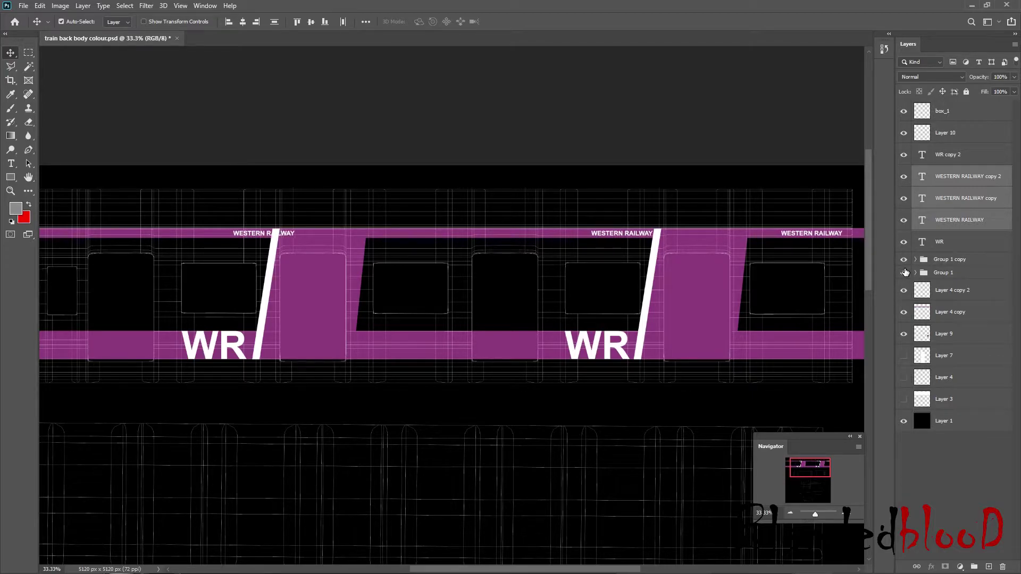
# Step: Identify the text overlapping the white stripe by toggling layer visibility, and move WESTERN RAILWAY copy 2 left until it stands clear of the stripe
pyautogui.click(904, 199)
pyautogui.click(905, 201)
pyautogui.click(903, 177)
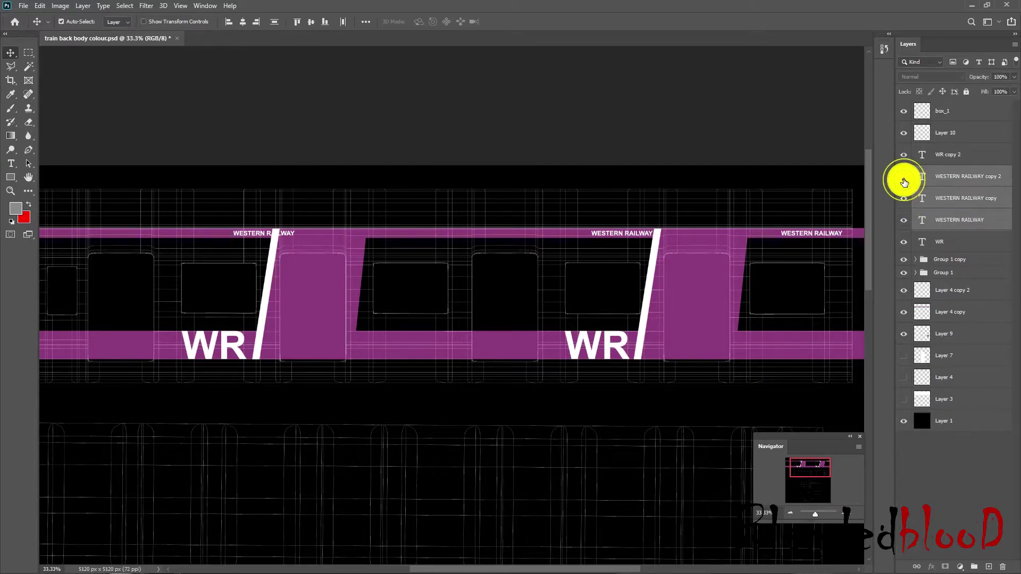
pyautogui.click(904, 181)
pyautogui.click(904, 180)
pyautogui.click(903, 179)
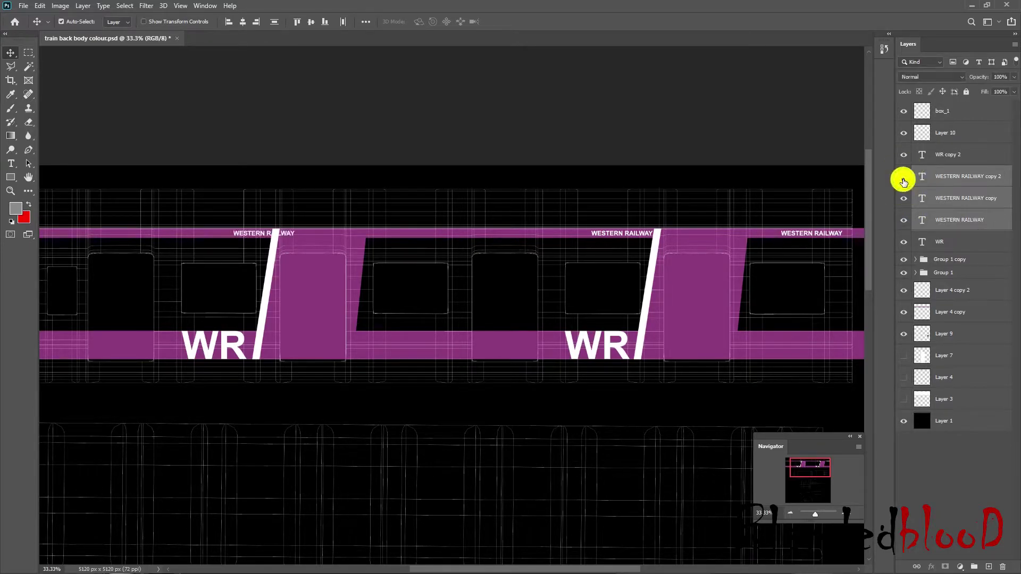
pyautogui.click(988, 182)
pyautogui.hotkey('shift', 'Left')
pyautogui.hotkey('shift', 'Left')
pyautogui.hotkey('shift', 'Left')
pyautogui.hotkey('shift', 'Left')
pyautogui.hotkey('shift', 'Left')
pyautogui.hotkey('shift', 'Left')
pyautogui.hotkey('shift', 'Left')
pyautogui.hotkey('shift', 'Left')
pyautogui.hotkey('shift', 'Left')
pyautogui.hotkey('shift', 'Left')
pyautogui.hotkey('shift', 'Left')
pyautogui.hotkey('shift', 'Left')
pyautogui.hotkey('shift', 'Left')
pyautogui.hotkey('shift', 'Left')
pyautogui.hotkey('shift', 'Left')
pyautogui.hotkey('shift', 'Left')
pyautogui.hotkey('shift', 'Left')
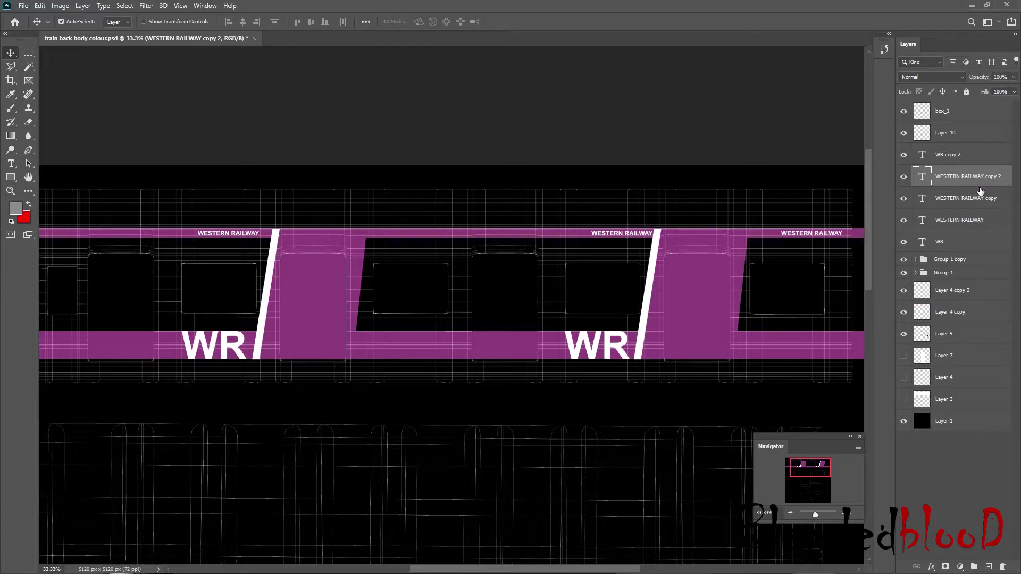
# Step: Move the original WESTERN RAILWAY text layer slightly left to leave a gap before its neighbouring white stripe
pyautogui.click(967, 223)
pyautogui.hotkey('shift', 'Left')
pyautogui.hotkey('shift', 'Left')
pyautogui.hotkey('shift', 'Left')
pyautogui.hotkey('shift', 'Left')
pyautogui.hotkey('shift', 'Left')
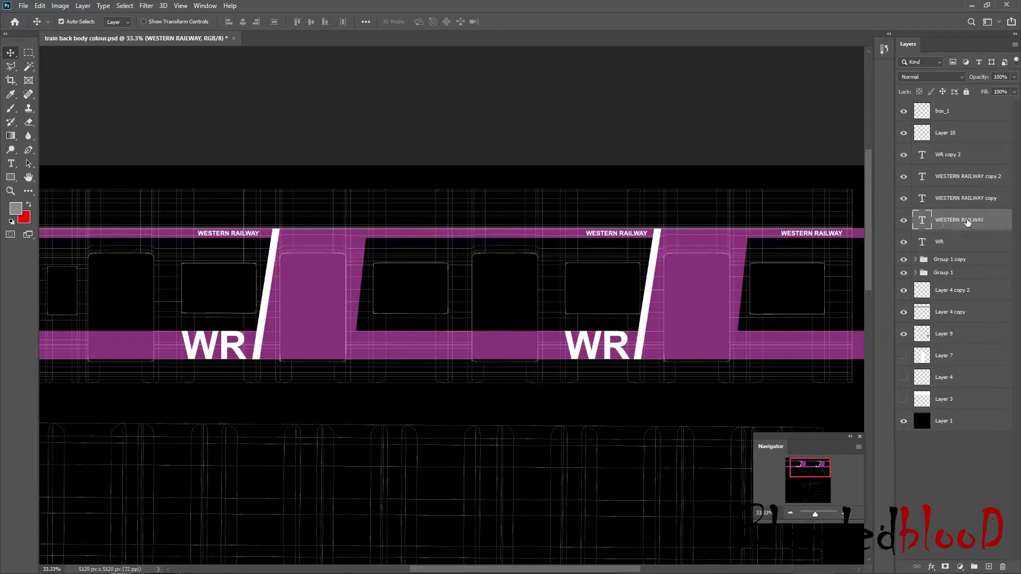
# Step: Show the white base on Layer 3, hide the box_1 UV wireframe layer, and save the texture file
pyautogui.click(903, 397)
pyautogui.hotkey('ctrl', 's')
pyautogui.scroll(1, 905, 125)
pyautogui.click(903, 110)
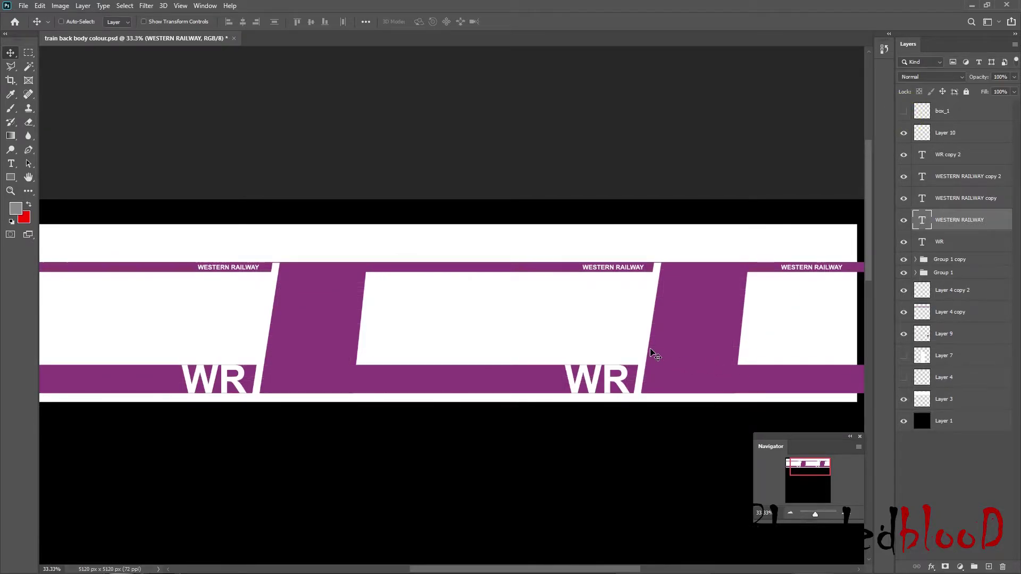
pyautogui.hotkey('ctrl', 's')
# Step: Switch to Maya and reload the train back body colour.psd image in the file11 texture node
pyautogui.press('super')
pyautogui.moveTo(640, 563)
pyautogui.click(694, 530)
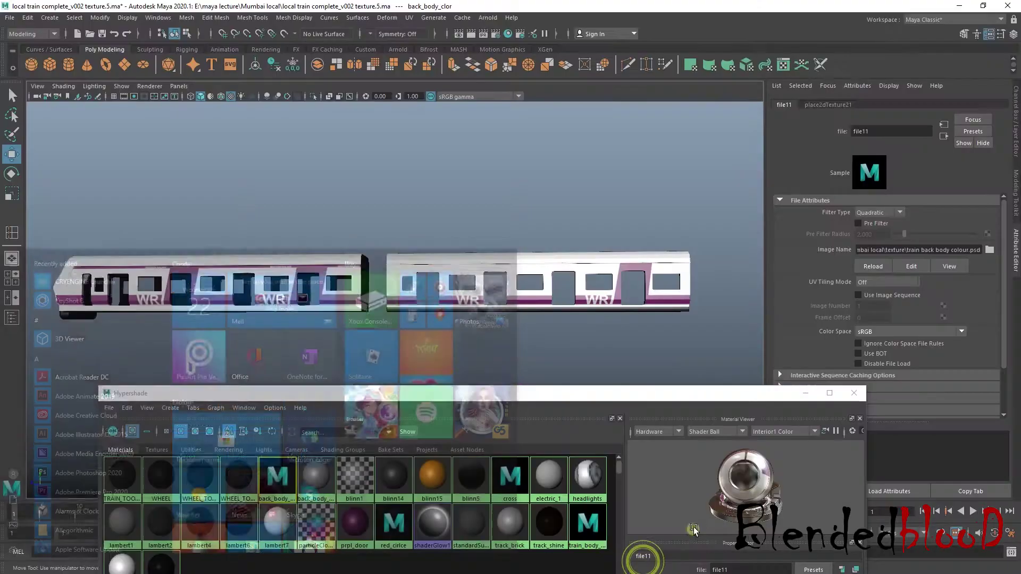
pyautogui.click(872, 266)
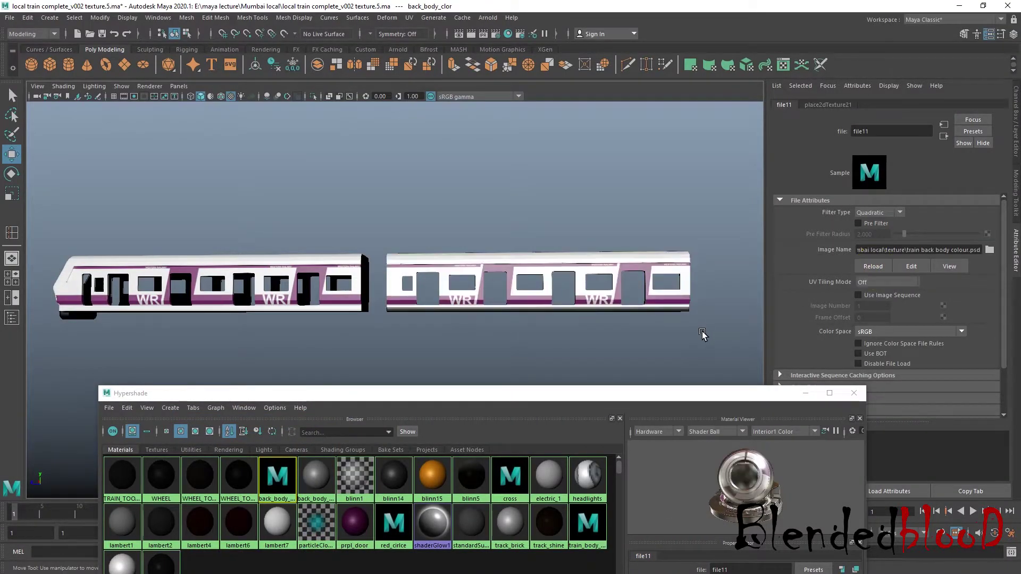
# Step: Compare the upper purple band and WESTERN RAILWAY lettering on the facing ends of the engine car and passenger car
pyautogui.scroll(2, 647, 329)
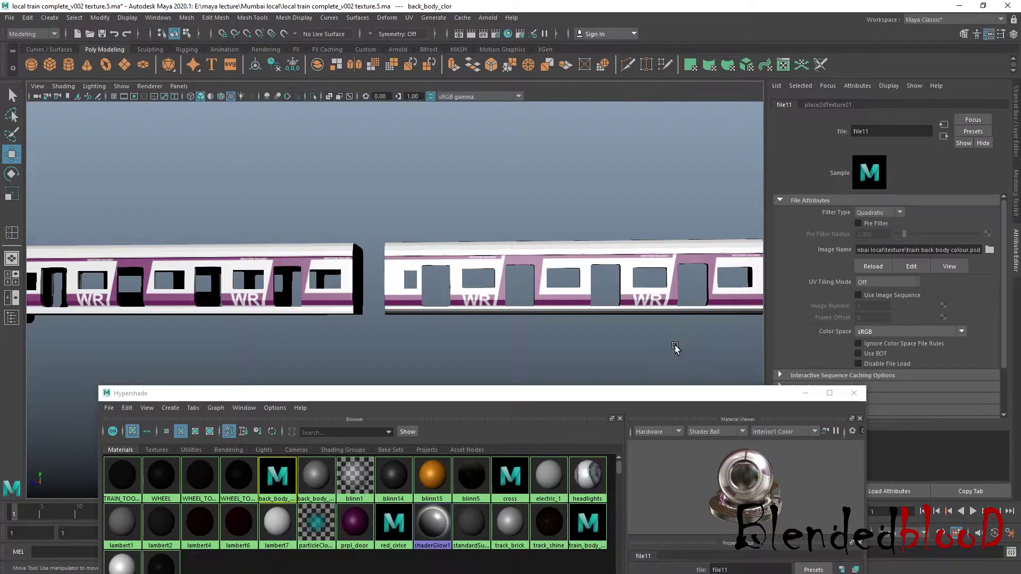
pyautogui.scroll(4, 679, 338)
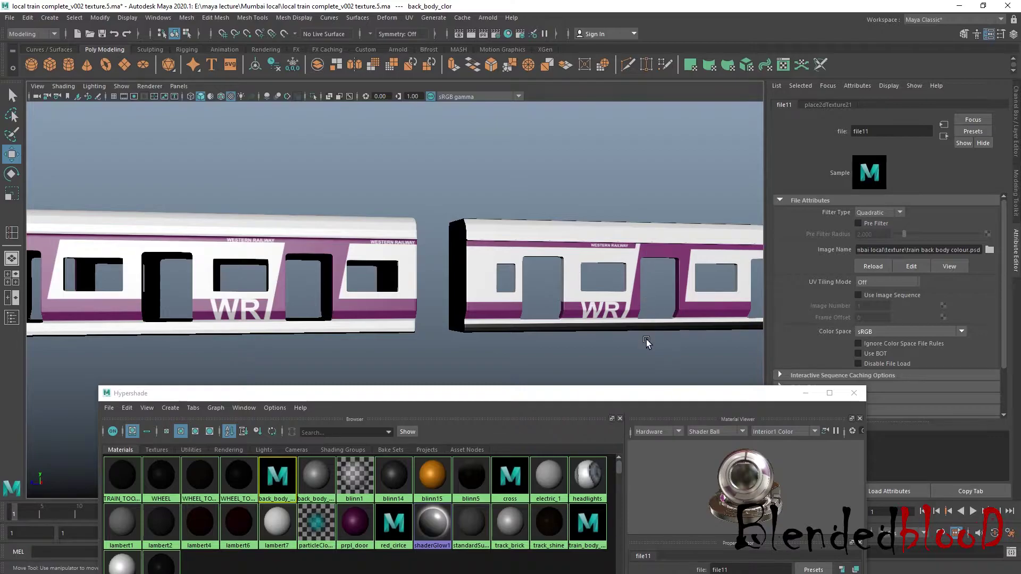
pyautogui.press('super')
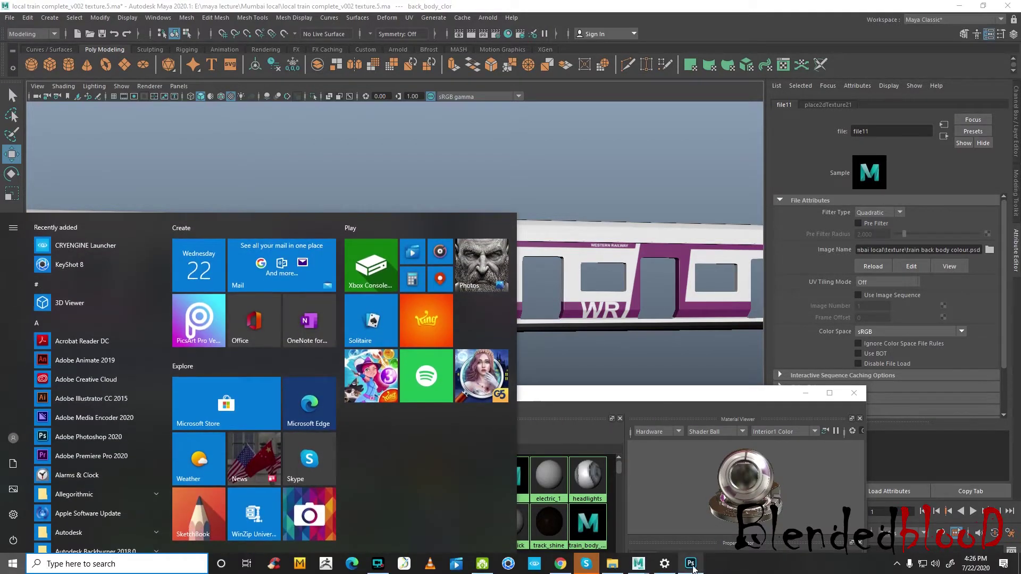
pyautogui.press('super')
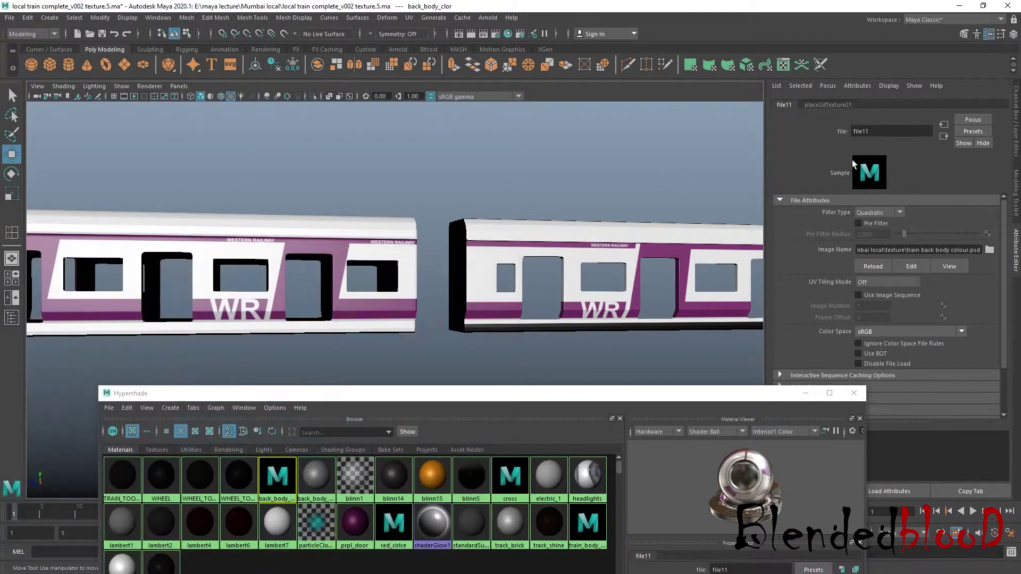
pyautogui.click(1016, 140)
pyautogui.scroll(5, 668, 257)
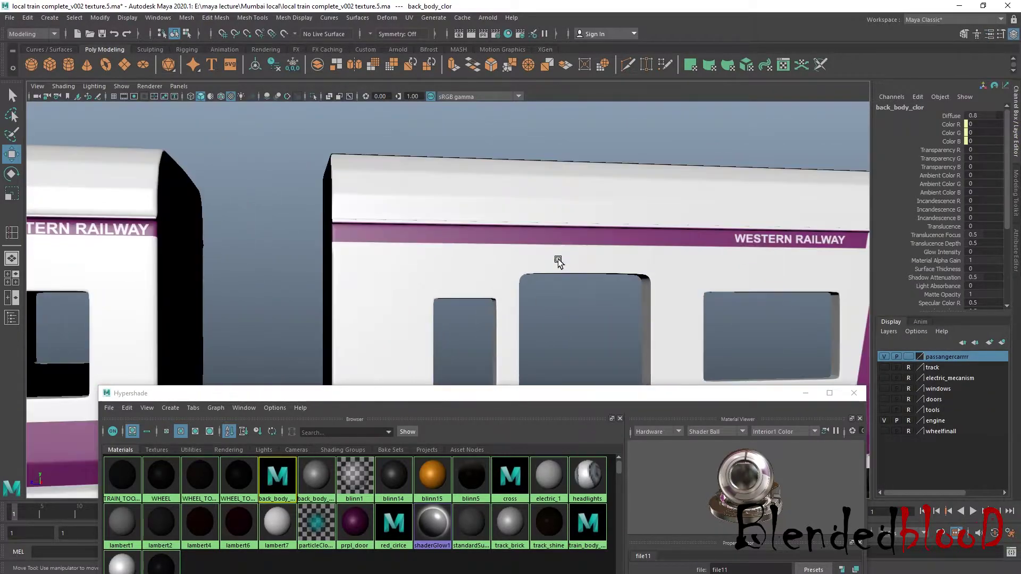
pyautogui.keyDown('alt'); pyautogui.moveTo(558, 261); pyautogui.dragTo(422, 205); pyautogui.keyUp('alt')
pyautogui.scroll(5, 423, 204)
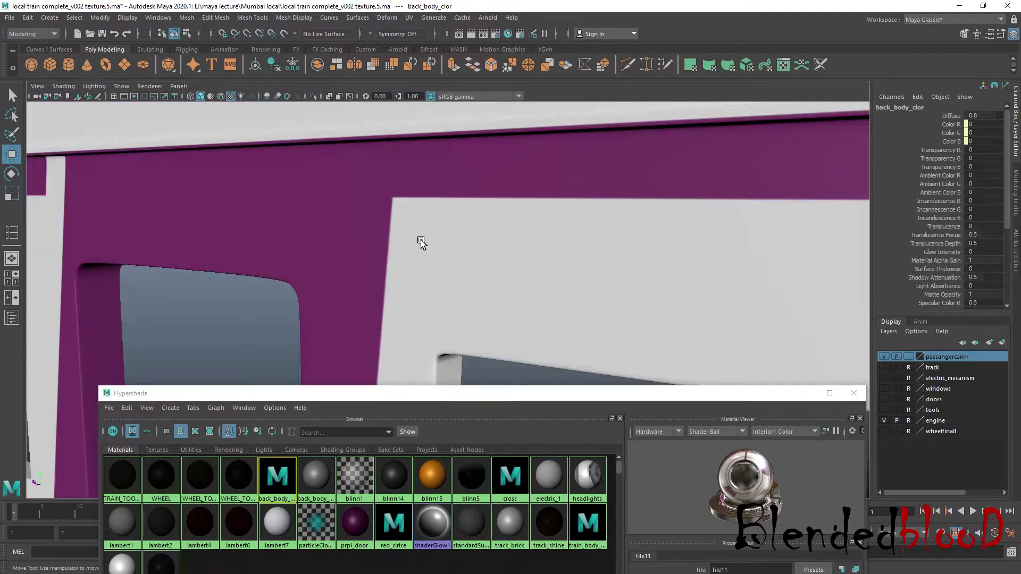
pyautogui.scroll(-7, 420, 242)
pyautogui.keyDown('alt'); pyautogui.moveTo(433, 258); pyautogui.dragTo(490, 247); pyautogui.keyUp('alt')
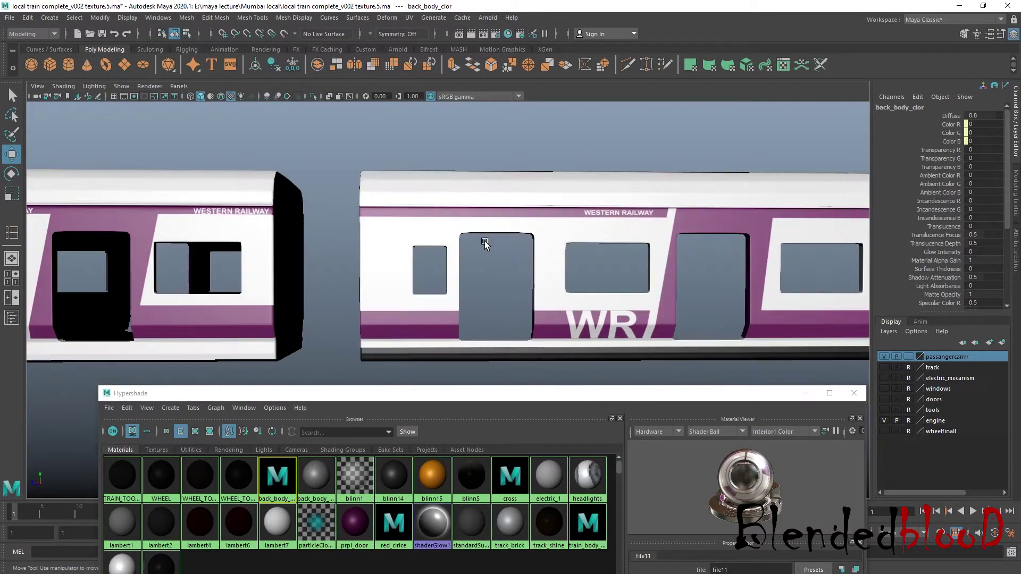
pyautogui.scroll(3, 375, 191)
pyautogui.keyDown('alt'); pyautogui.moveTo(217, 160); pyautogui.dragTo(343, 252, button='middle'); pyautogui.keyUp('alt')
pyautogui.scroll(2, 343, 252)
pyautogui.click(483, 254)
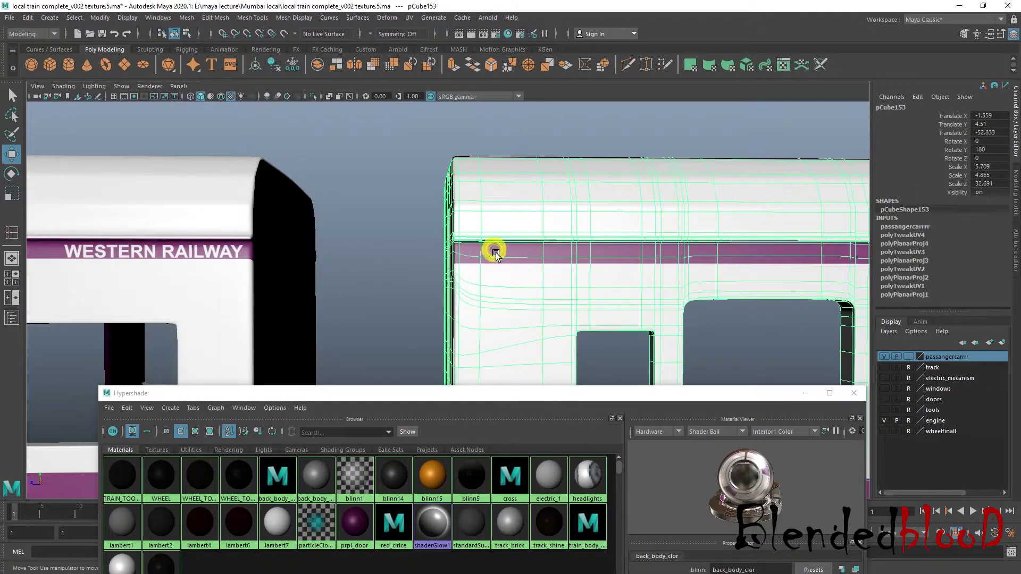
pyautogui.click(393, 276)
pyautogui.scroll(-2, 509, 267)
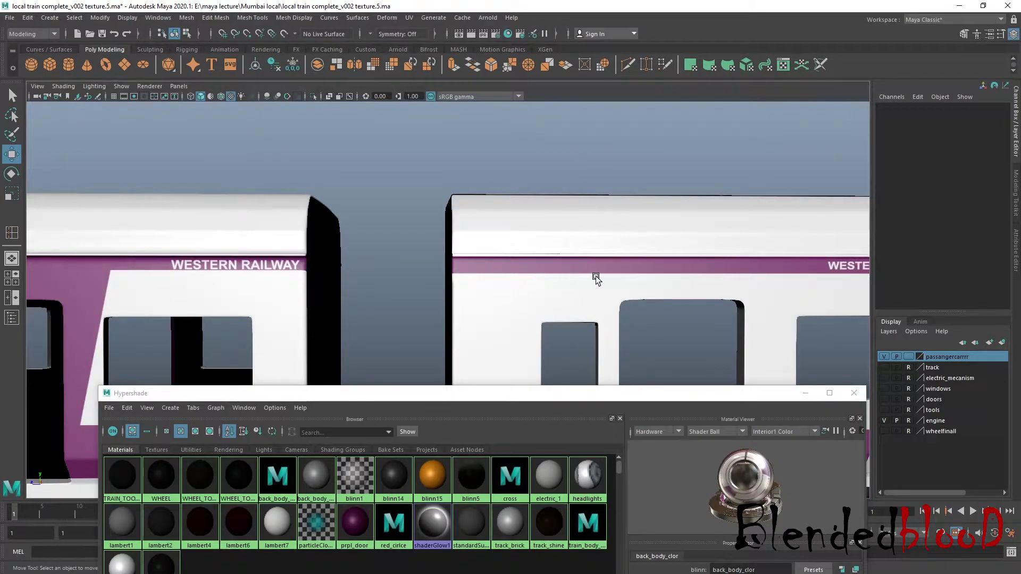
# Step: Examine the band, white stripes and lettering along the passenger car's side, especially around the purple door panels
pyautogui.scroll(-1, 598, 277)
pyautogui.scroll(-2, 471, 286)
pyautogui.keyDown('alt'); pyautogui.moveTo(593, 301); pyautogui.dragTo(399, 297, button='middle'); pyautogui.keyUp('alt')
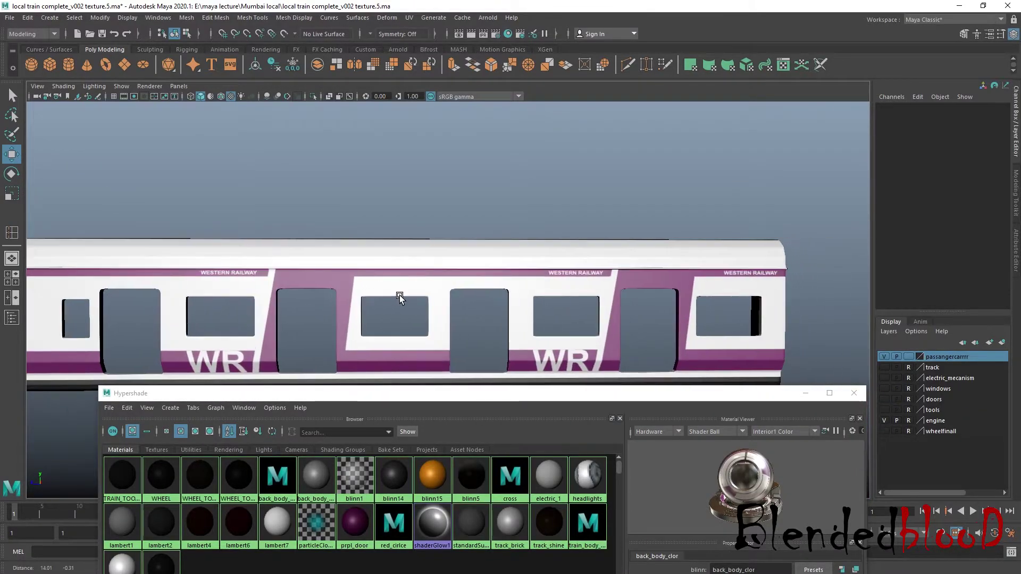
pyautogui.scroll(2, 412, 297)
pyautogui.keyDown('alt'); pyautogui.moveTo(484, 296); pyautogui.dragTo(788, 283, button='middle'); pyautogui.keyUp('alt')
pyautogui.scroll(3, 426, 287)
pyautogui.keyDown('alt'); pyautogui.moveTo(394, 288); pyautogui.dragTo(252, 293, button='middle'); pyautogui.keyUp('alt')
pyautogui.scroll(-1, 422, 288)
pyautogui.scroll(2, 348, 276)
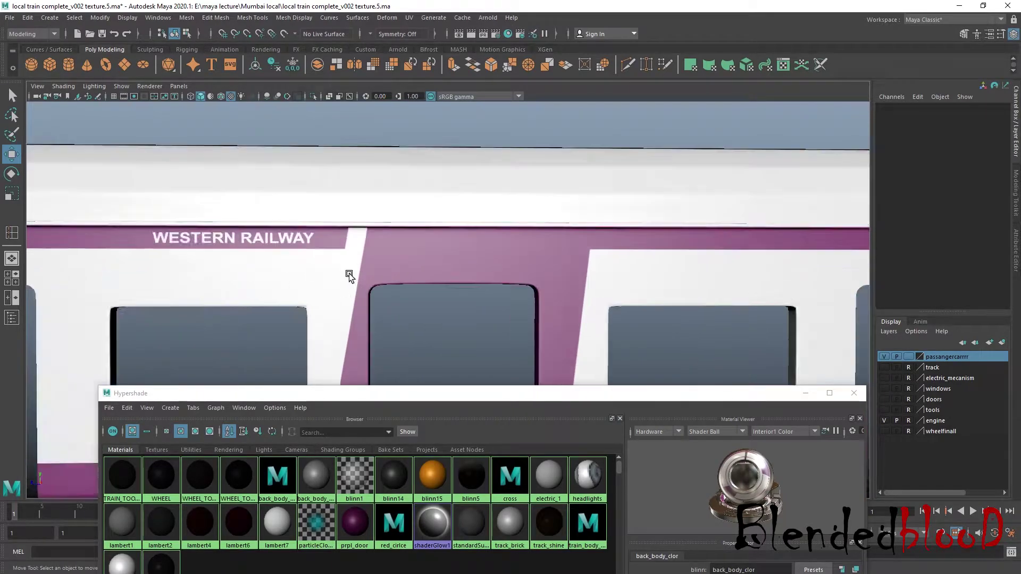
# Step: Inspect the stripe and WR panel area at the passenger car's end, and switch to train back body colour.psd in Photoshop
pyautogui.scroll(-4, 351, 276)
pyautogui.keyDown('alt'); pyautogui.moveTo(577, 286); pyautogui.dragTo(355, 220, button='middle'); pyautogui.keyUp('alt')
pyautogui.scroll(4, 355, 219)
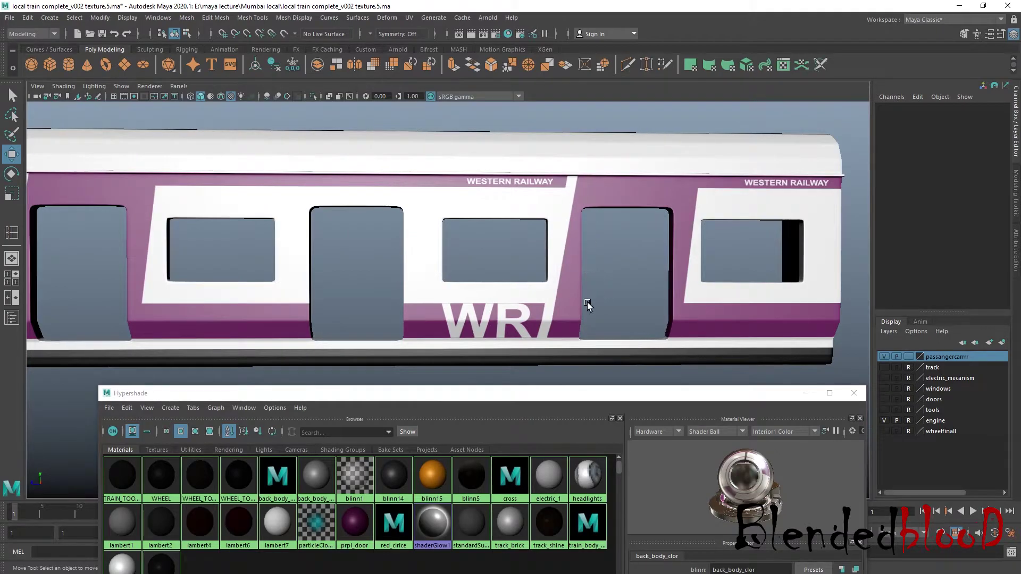
pyautogui.press('super')
pyautogui.click(691, 565)
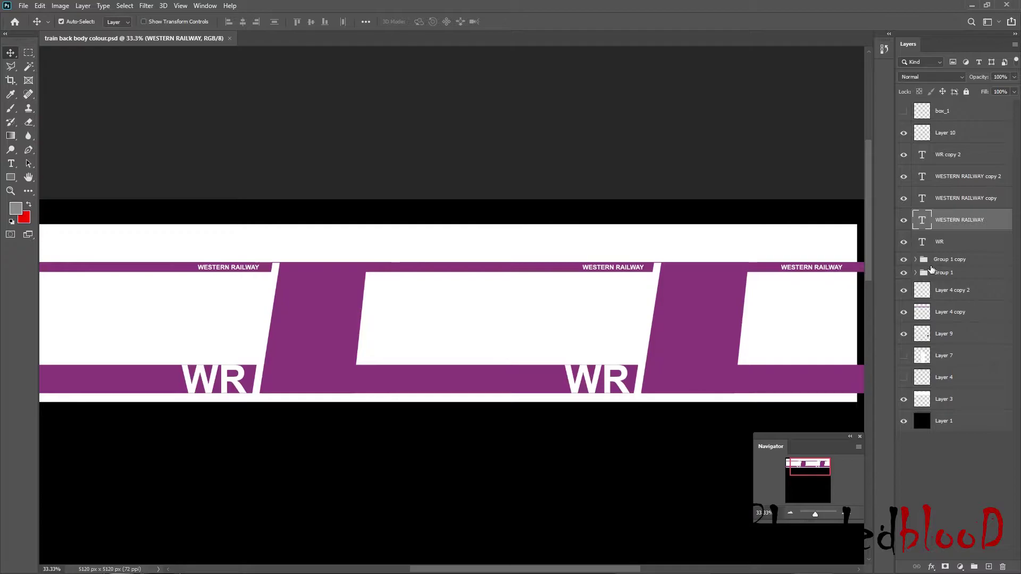
# Step: Try merging Group 1 copy into a single layer, and undo the merge
pyautogui.click(903, 260)
pyautogui.click(904, 260)
pyautogui.click(903, 260)
pyautogui.click(903, 260)
pyautogui.click(957, 260)
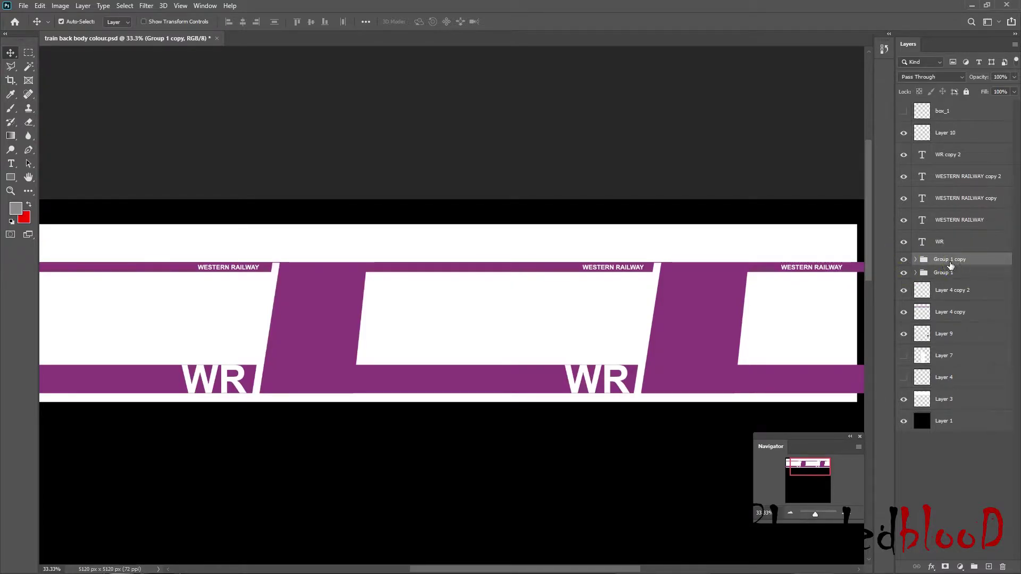
pyautogui.rightClick(957, 260)
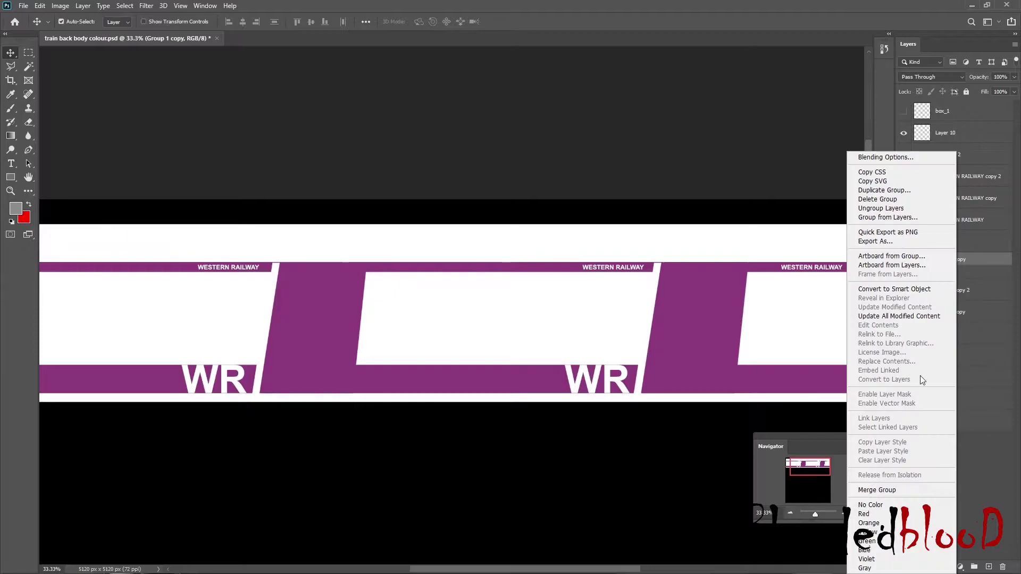
pyautogui.click(892, 489)
pyautogui.click(904, 264)
pyautogui.click(904, 264)
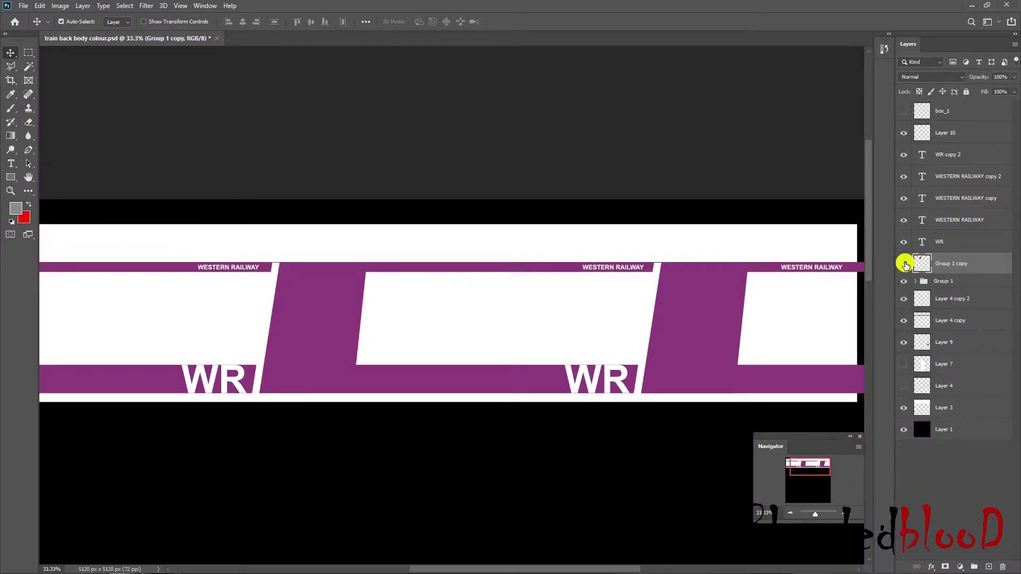
pyautogui.click(31, 56)
pyautogui.hotkey('ctrl', 'z')
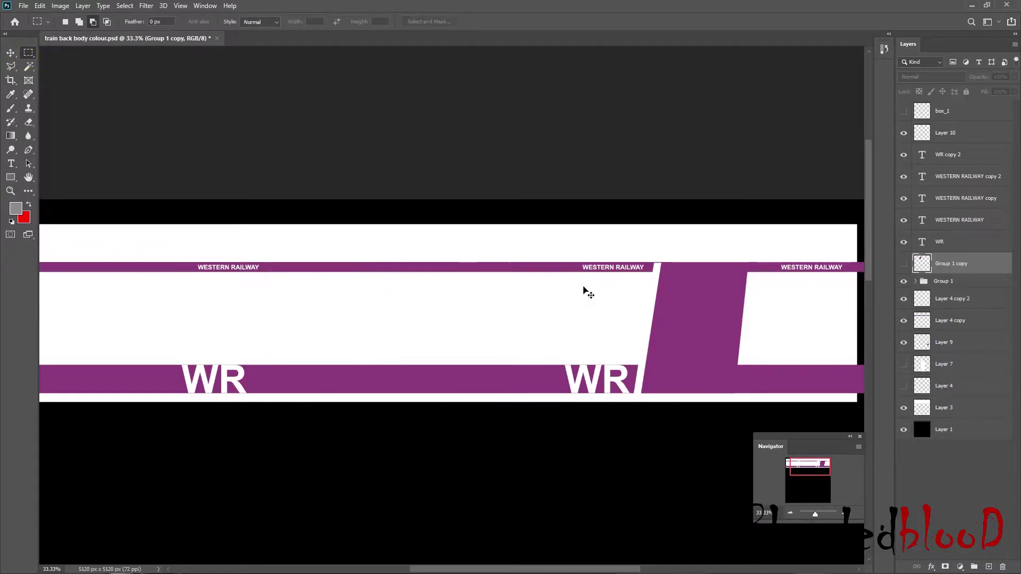
pyautogui.hotkey('ctrl', 'z')
pyautogui.hotkey('ctrl', 'z')
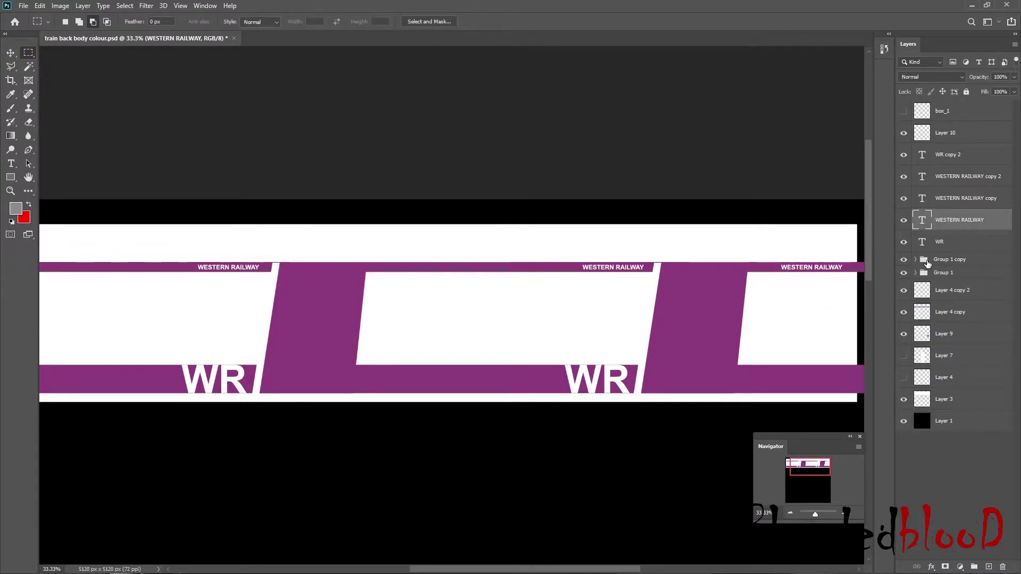
# Step: Expand Group 1 copy and select its white line copy layer, checking which stripe it holds by toggling its visibility
pyautogui.doubleClick(903, 259)
pyautogui.click(915, 259)
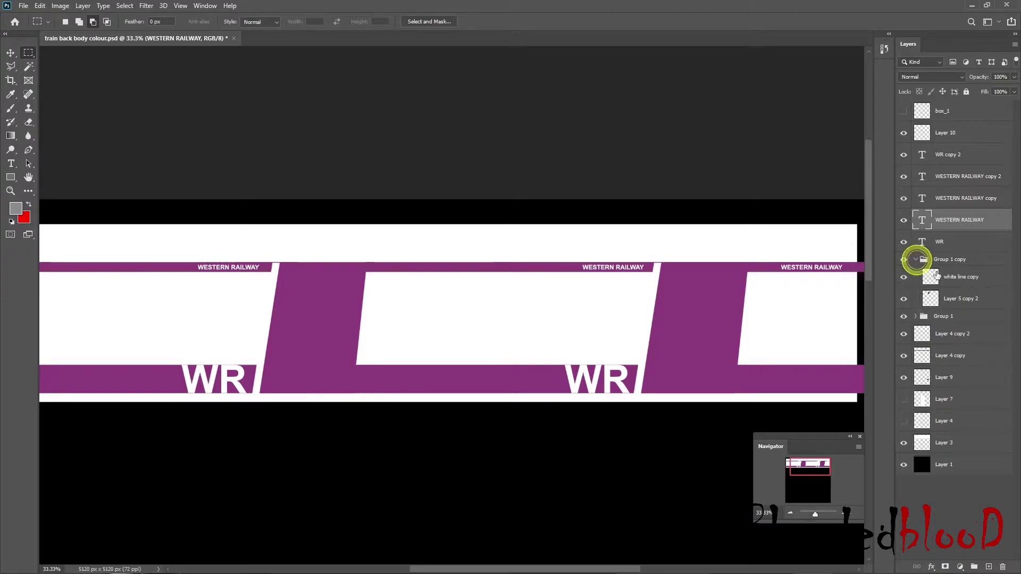
pyautogui.click(954, 277)
pyautogui.click(904, 277)
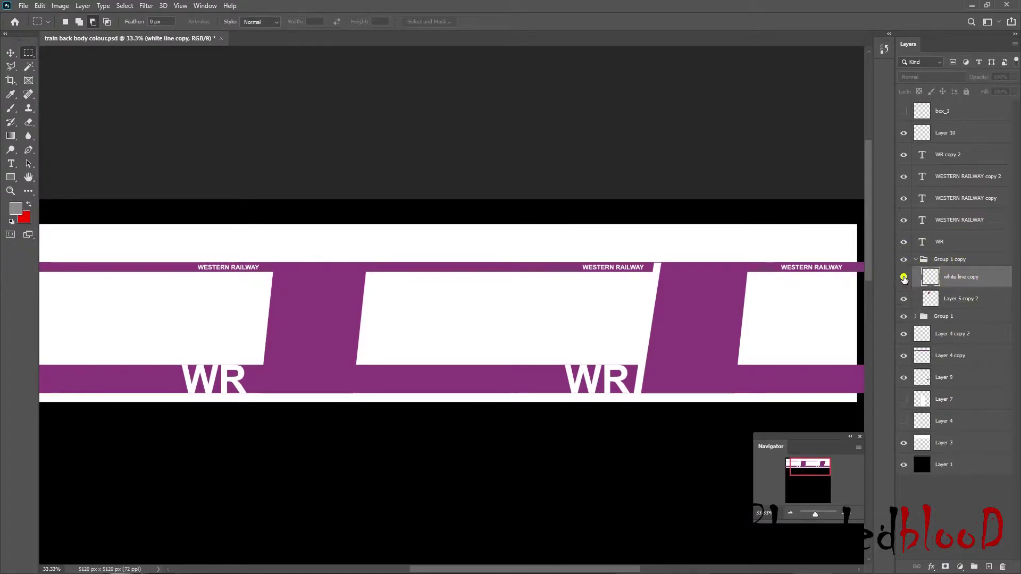
pyautogui.click(903, 277)
# Step: Try deleting the stripe's upper section across the WESTERN RAILWAY band using a rectangular marquee selection
pyautogui.moveTo(243, 250); pyautogui.dragTo(301, 272)
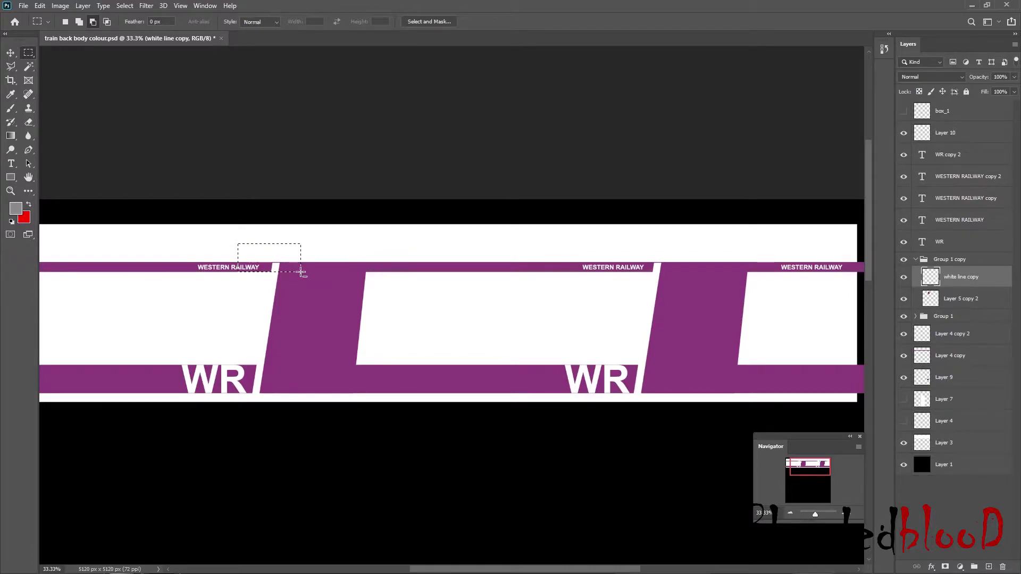
pyautogui.hotkey('ctrl', 'd')
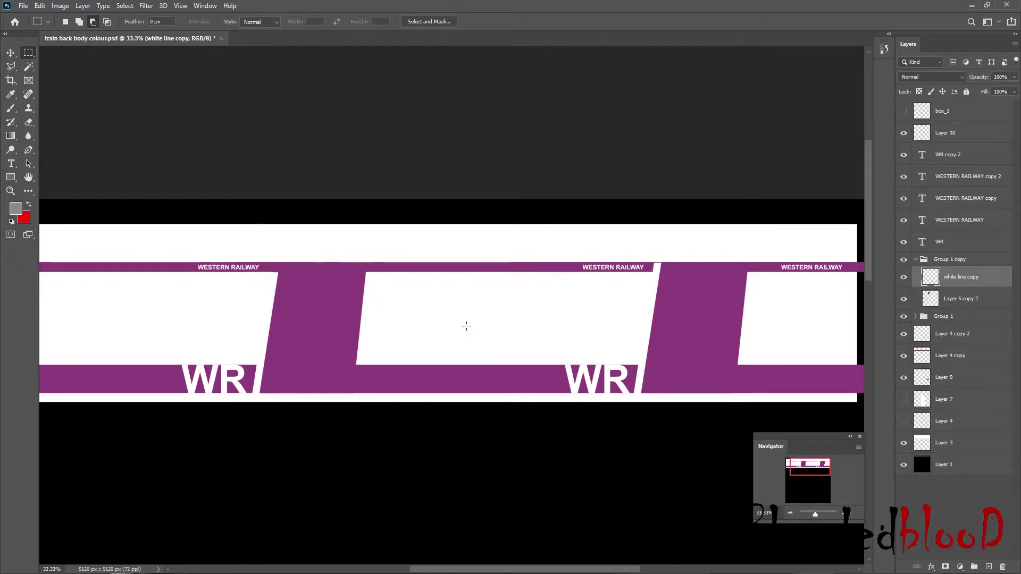
pyautogui.click(844, 513)
pyautogui.moveTo(817, 468); pyautogui.dragTo(805, 464)
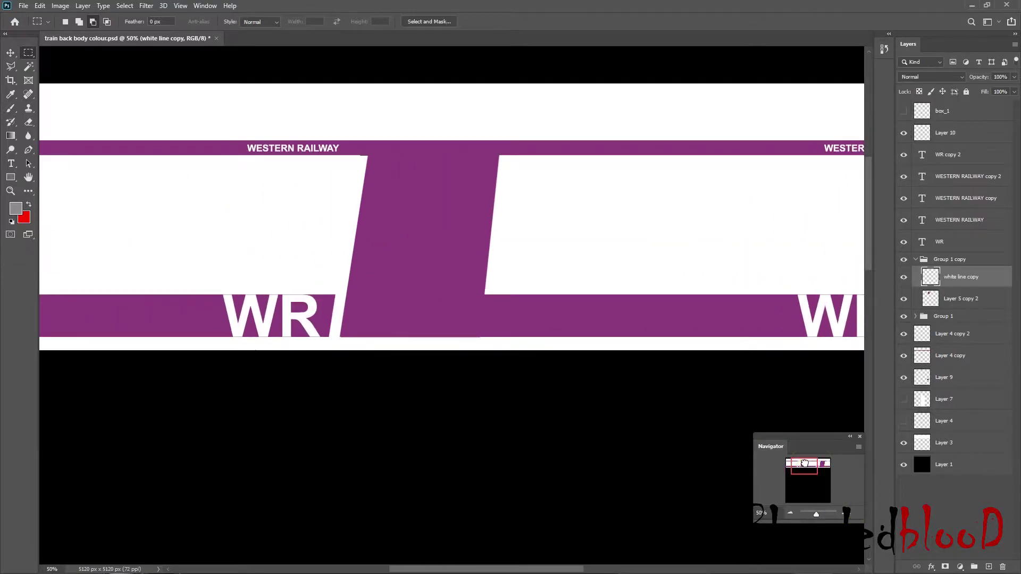
pyautogui.click(11, 52)
pyautogui.keyDown('ctrl'); pyautogui.click(925, 297); pyautogui.keyUp('ctrl')
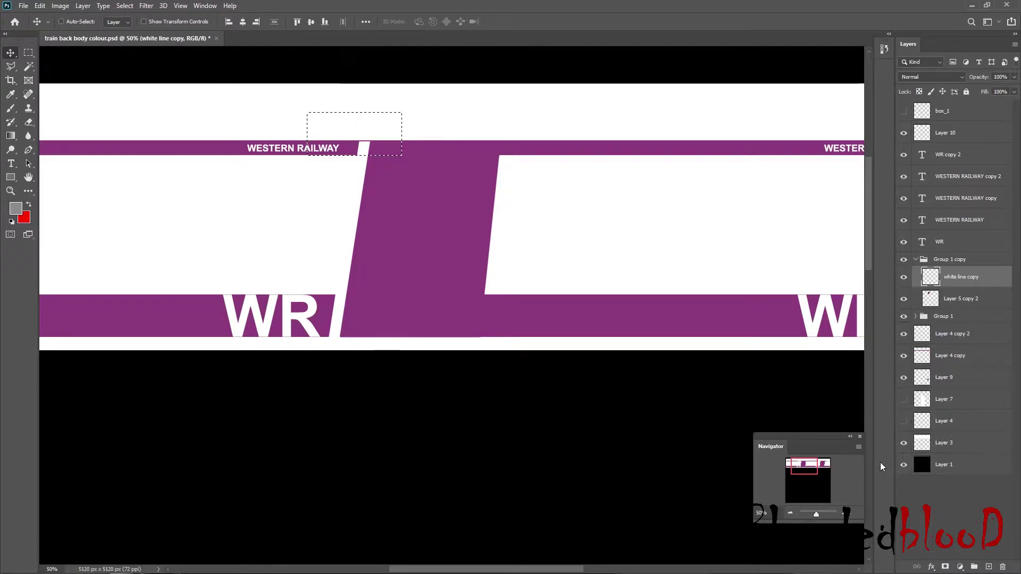
# Step: Outline the first door panel's white stripe within the upper purple band using the Polygonal Lasso, and delete that section
pyautogui.click(844, 513)
pyautogui.click(844, 512)
pyautogui.moveTo(816, 475); pyautogui.dragTo(804, 461)
pyautogui.hotkey('ctrl', 'd')
pyautogui.click(11, 66)
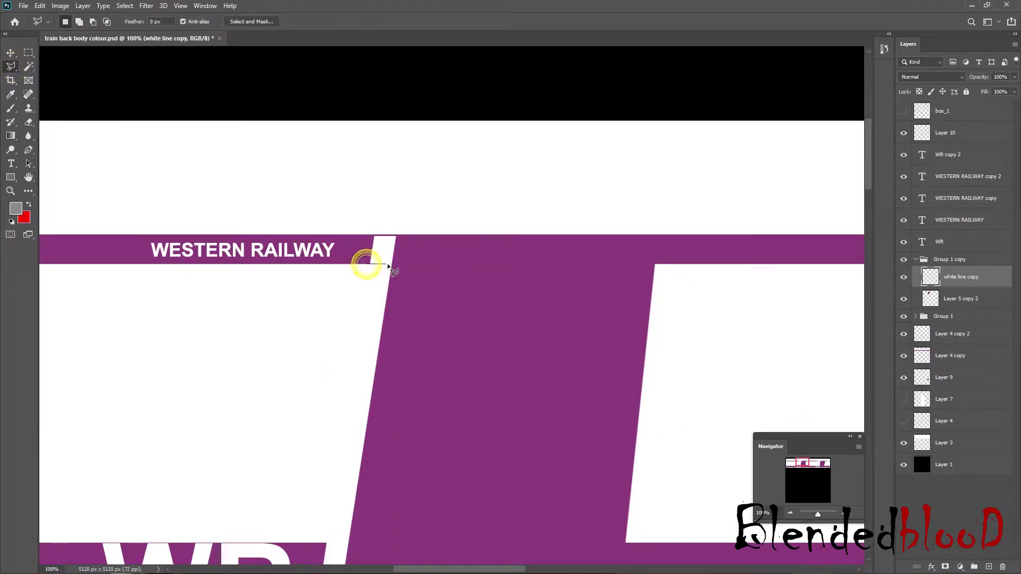
pyautogui.click(401, 263)
pyautogui.click(402, 237)
pyautogui.click(368, 236)
pyautogui.click(356, 254)
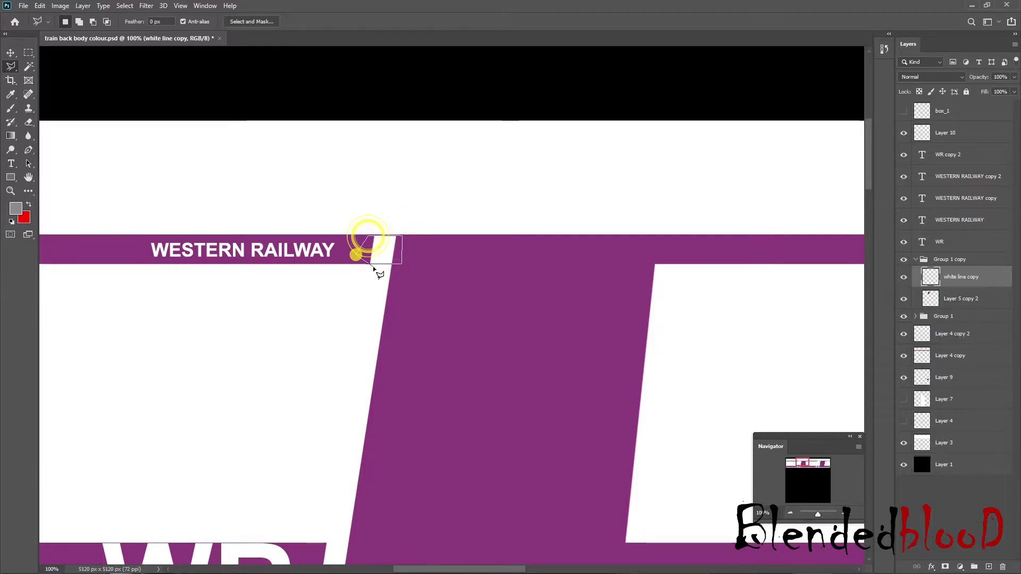
pyautogui.click(368, 265)
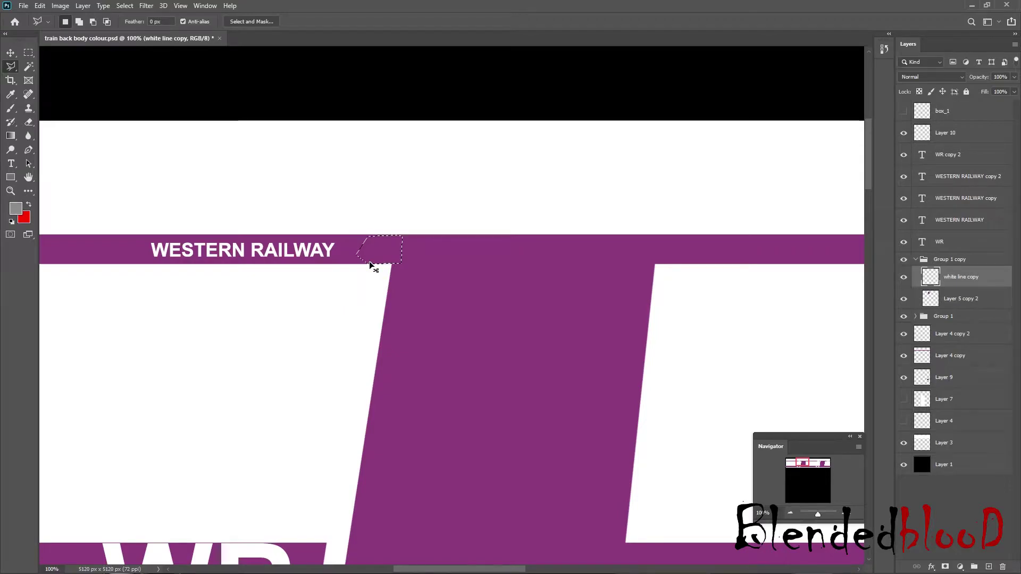
pyautogui.click(790, 512)
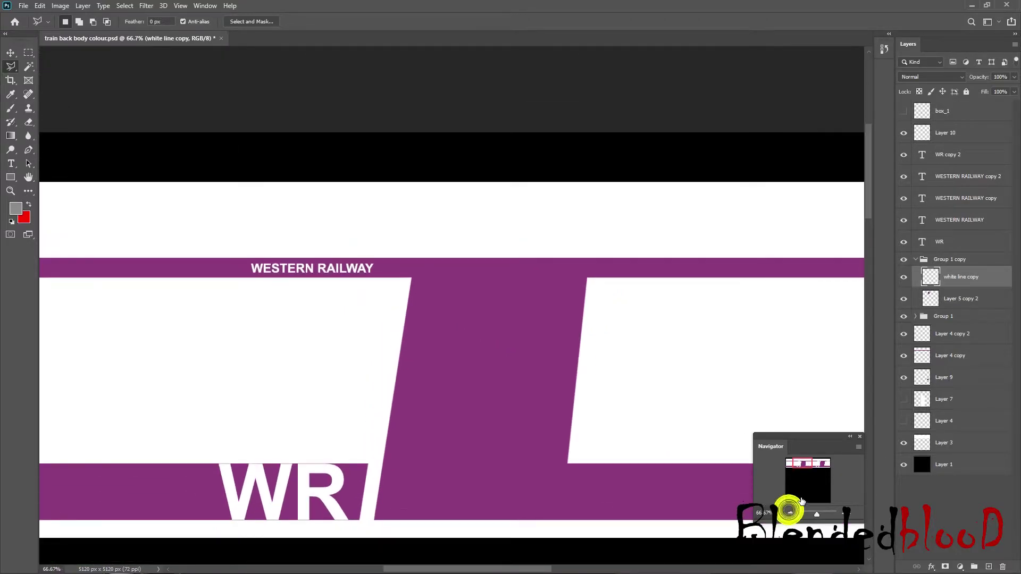
# Step: Collapse Group 1 copy, expand Group 1, and select its white line copy layer for the second door panel's stripe
pyautogui.click(914, 259)
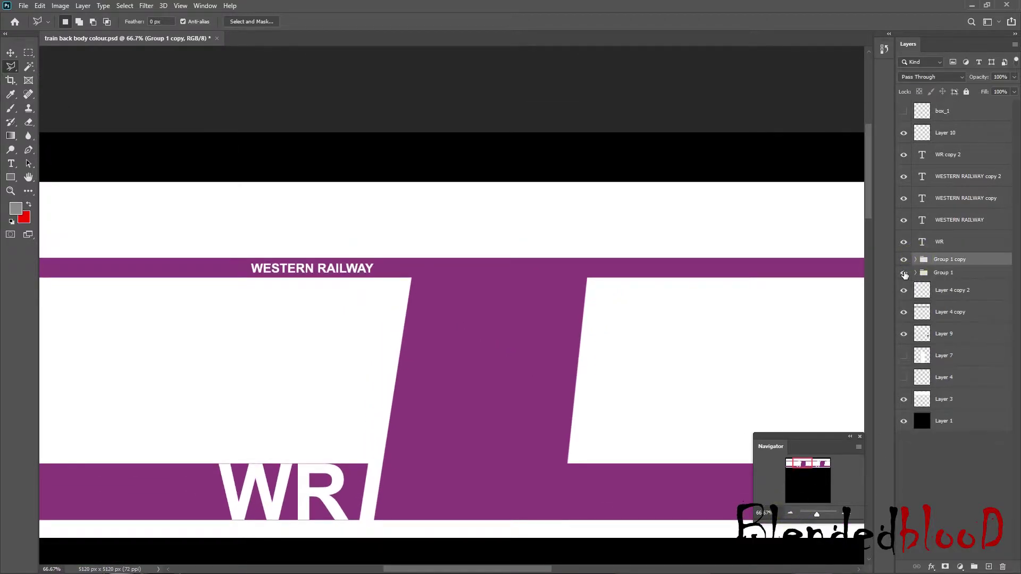
pyautogui.click(916, 273)
pyautogui.moveTo(803, 465); pyautogui.dragTo(819, 461)
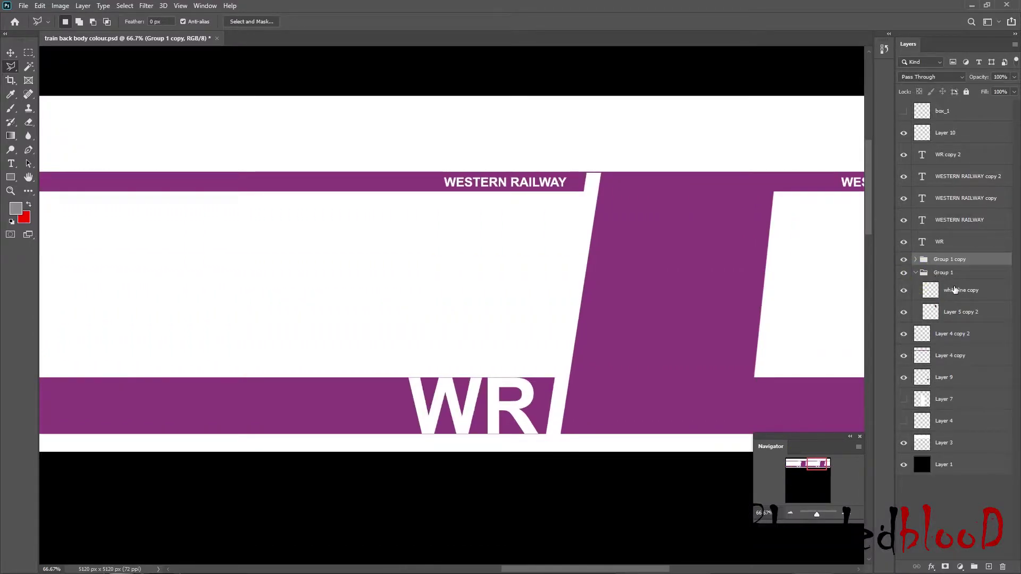
pyautogui.click(904, 272)
pyautogui.click(904, 272)
pyautogui.click(957, 289)
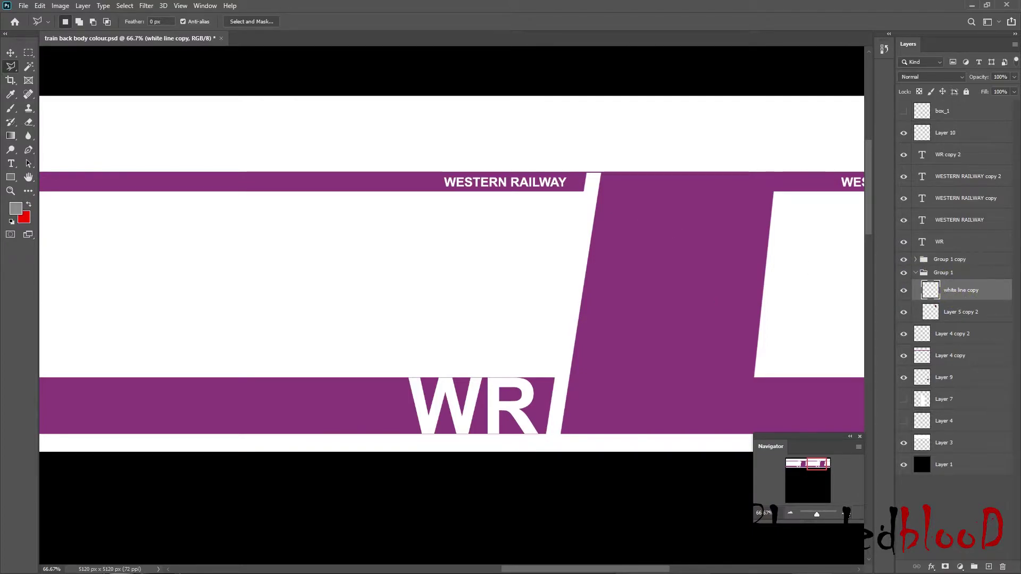
pyautogui.click(846, 514)
pyautogui.click(847, 513)
pyautogui.moveTo(818, 461); pyautogui.dragTo(820, 456)
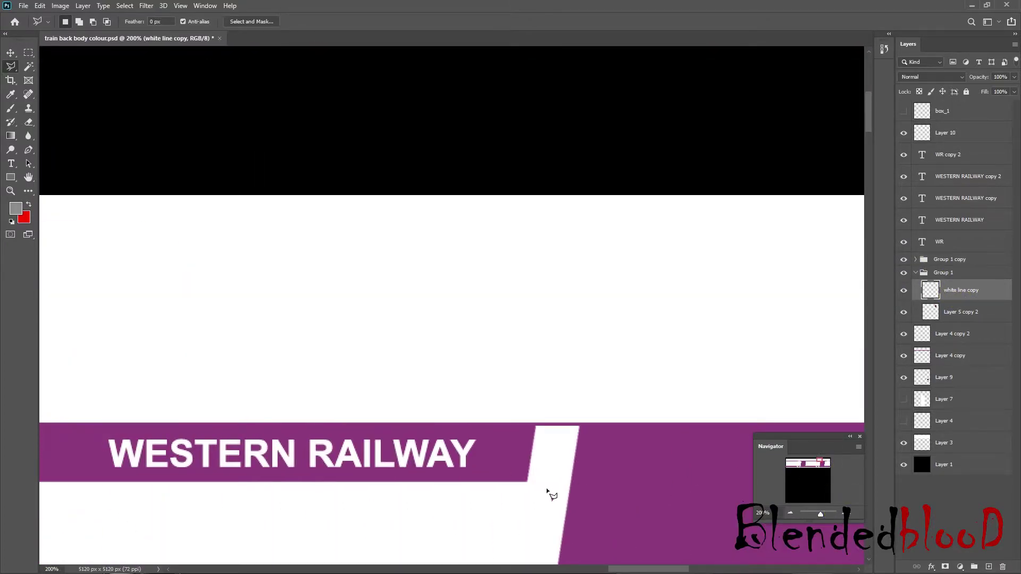
# Step: Outline the second door panel's white stripe within the upper purple band using the Polygonal Lasso, and delete that section
pyautogui.click(595, 481)
pyautogui.click(592, 429)
pyautogui.click(516, 464)
pyautogui.click(508, 481)
pyautogui.doubleClick(520, 479)
pyautogui.press('Delete')
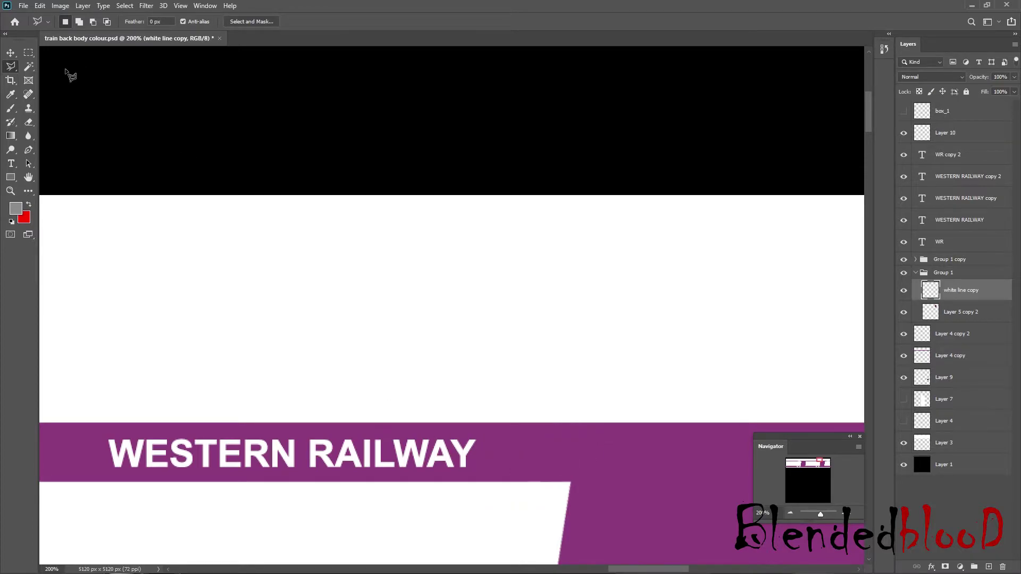
# Step: Review the whole livery strip, especially the upper band above both door panels, and collapse Group 1
pyautogui.press('v')
pyautogui.click(792, 514)
pyautogui.click(792, 514)
pyautogui.click(791, 513)
pyautogui.click(792, 514)
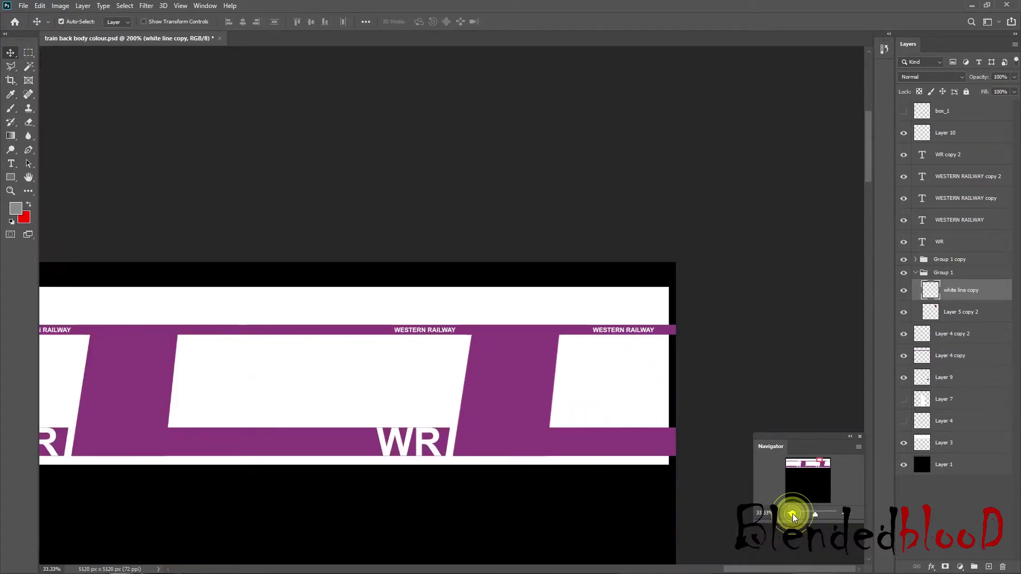
pyautogui.click(792, 515)
pyautogui.click(809, 470)
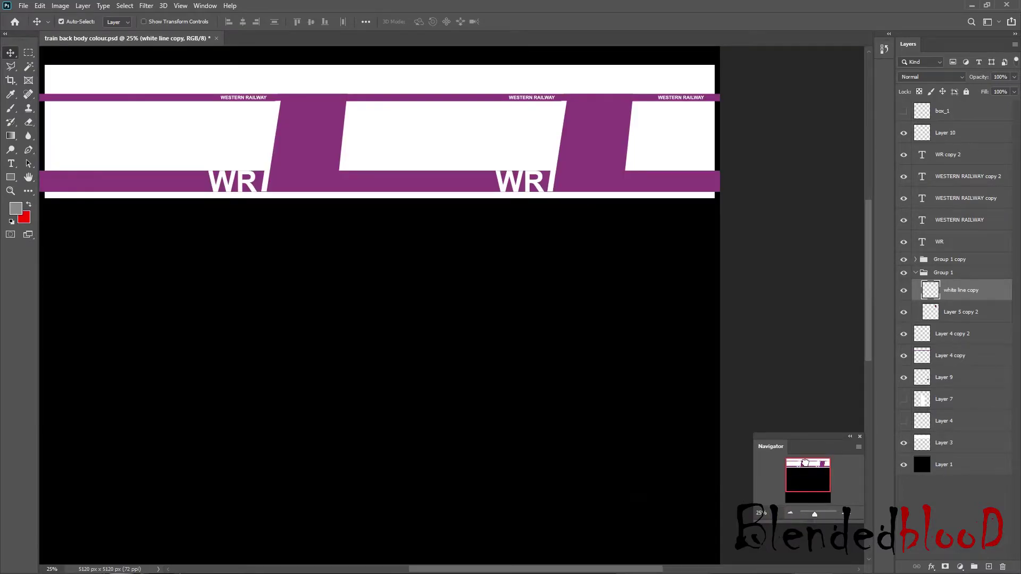
pyautogui.scroll(5, 629, 221)
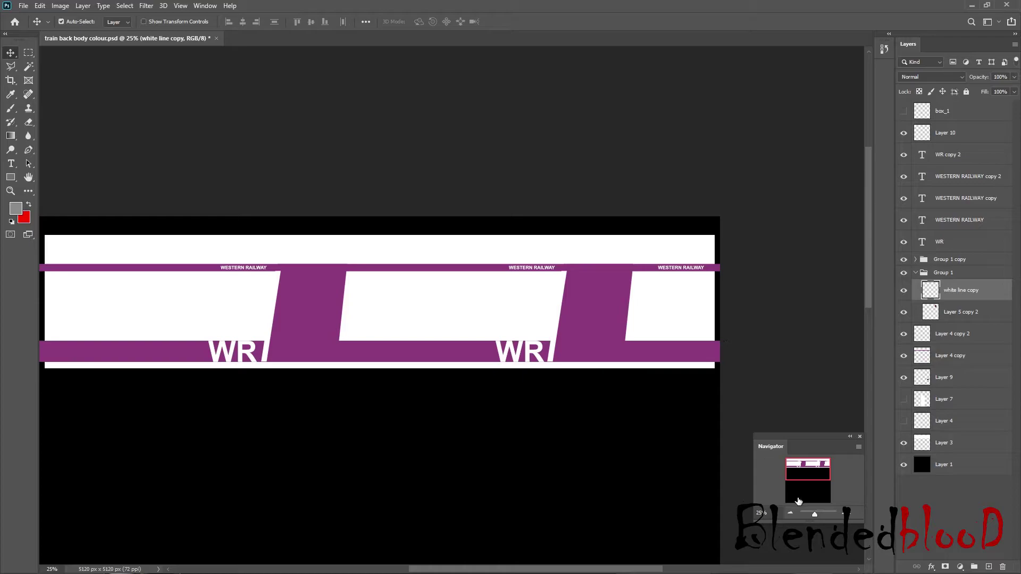
pyautogui.moveTo(802, 473); pyautogui.dragTo(800, 462)
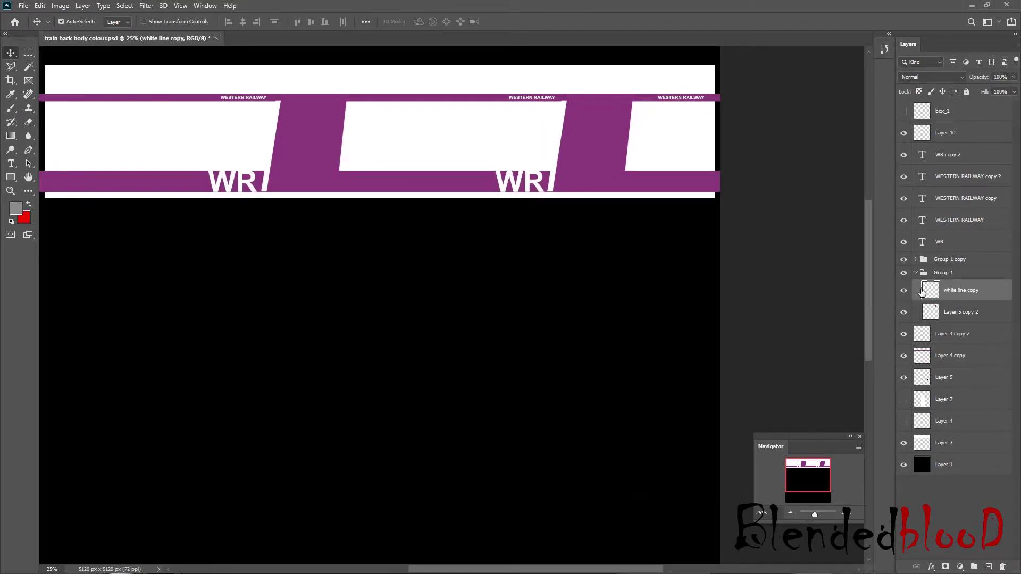
pyautogui.click(915, 272)
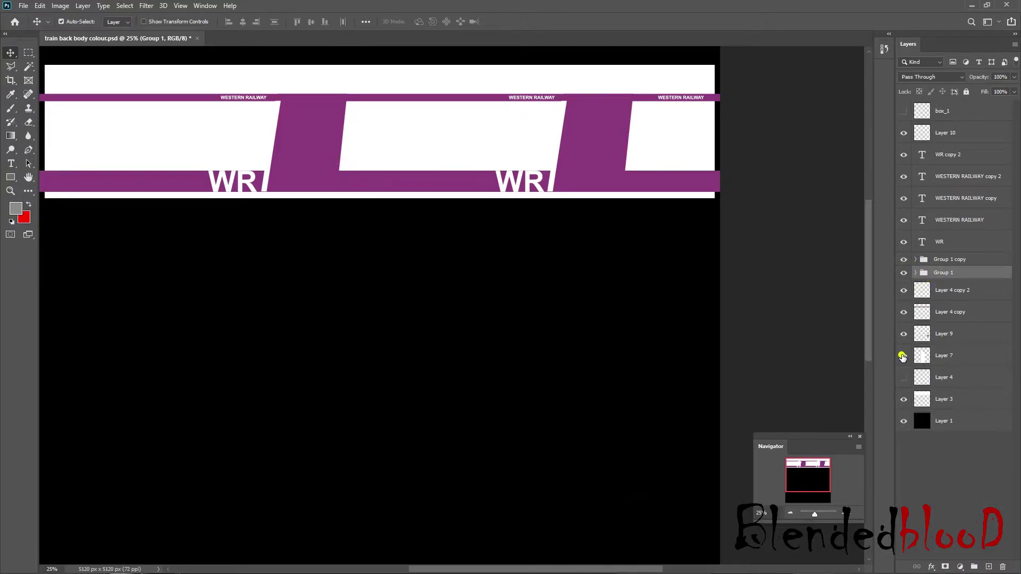
# Step: Show Layer 7 and compare the upper band with Layer 4 visible and hidden, leaving Layer 4 hidden
pyautogui.click(903, 355)
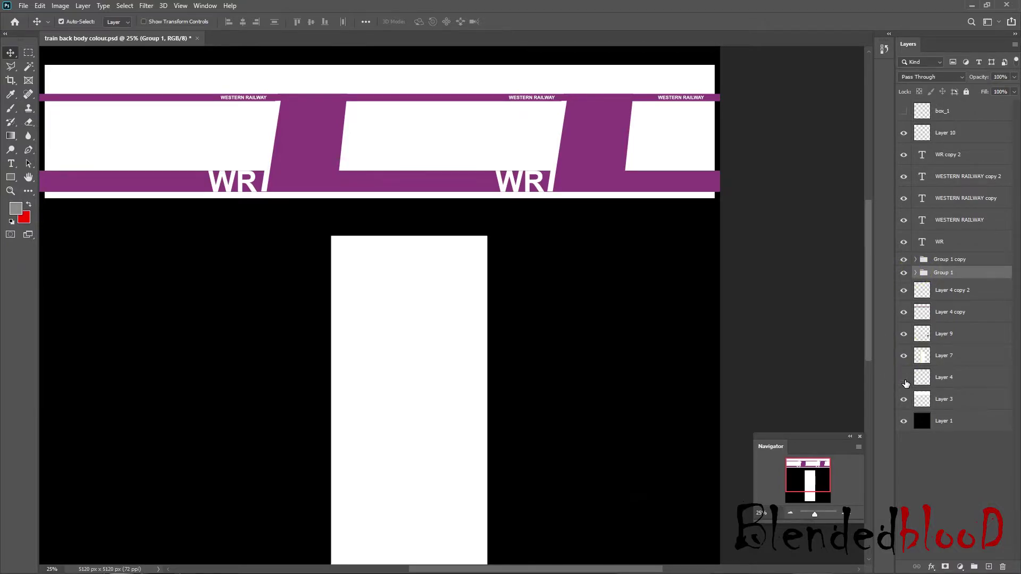
pyautogui.click(904, 379)
pyautogui.click(907, 384)
pyautogui.click(906, 384)
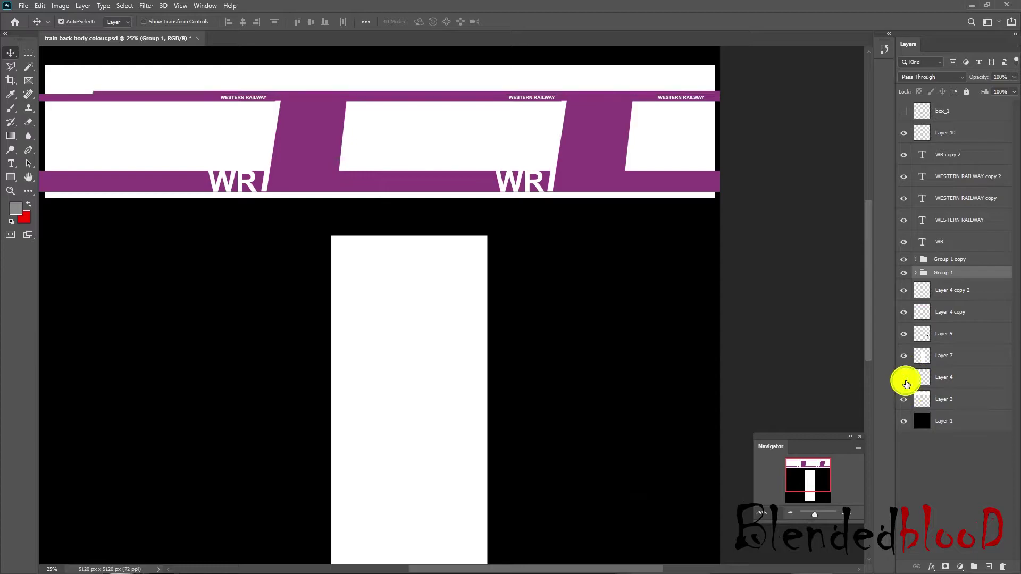
pyautogui.click(907, 384)
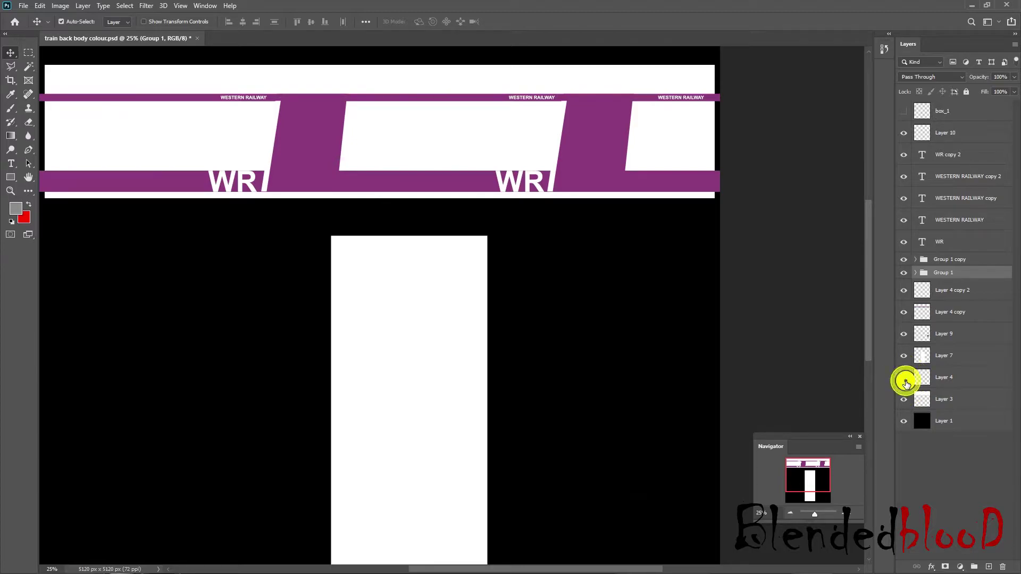
pyautogui.click(904, 379)
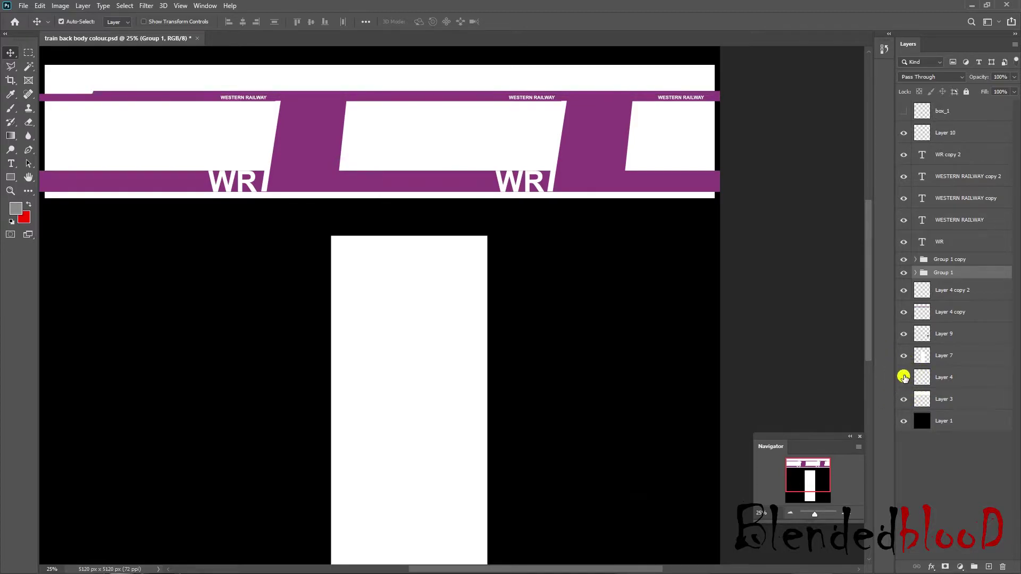
pyautogui.click(905, 378)
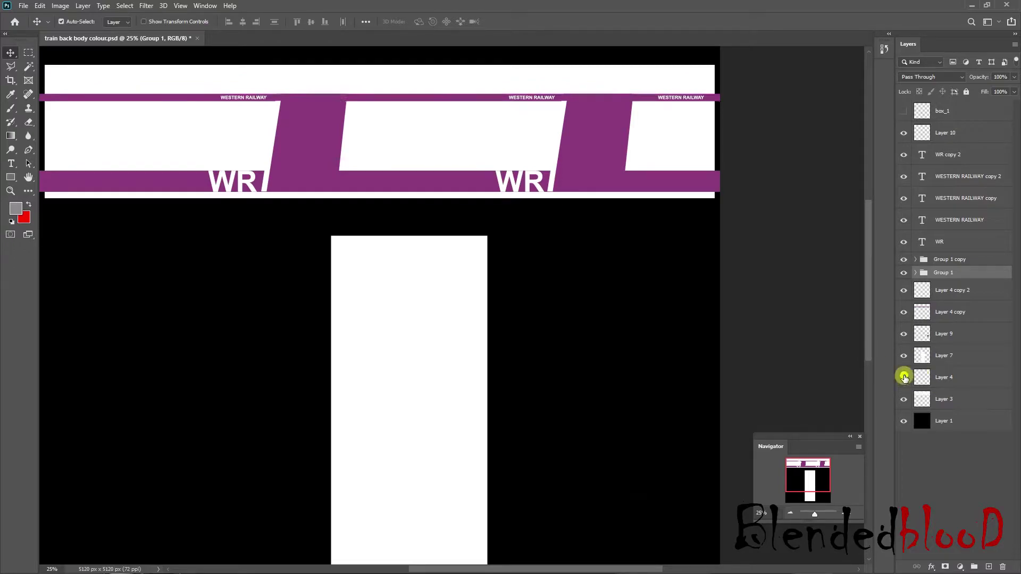
# Step: Show the box_1 UV wireframe, and rotate and resize Layer 7's white block horizontally over the wide UV shells below the livery strip
pyautogui.click(790, 513)
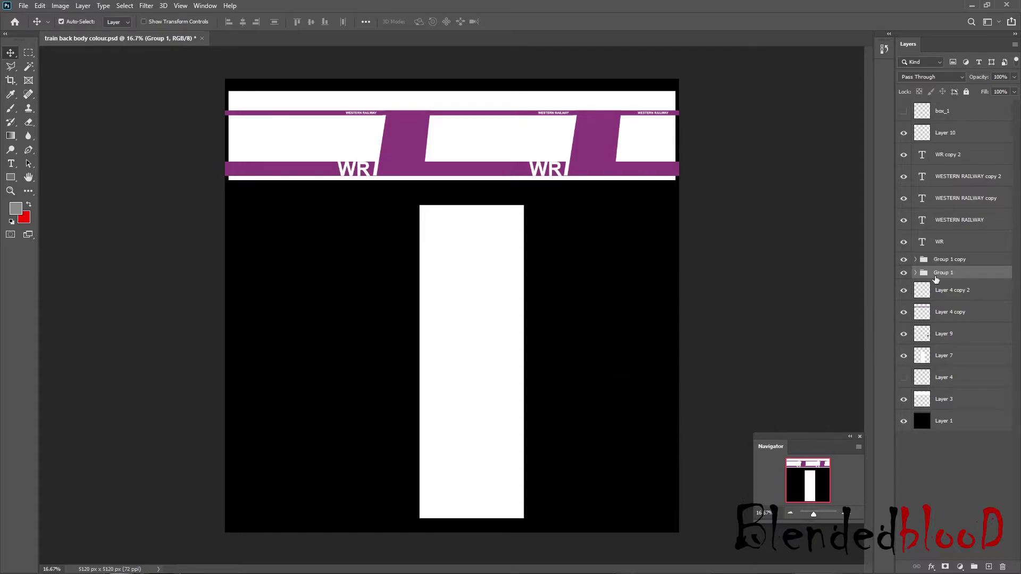
pyautogui.click(904, 111)
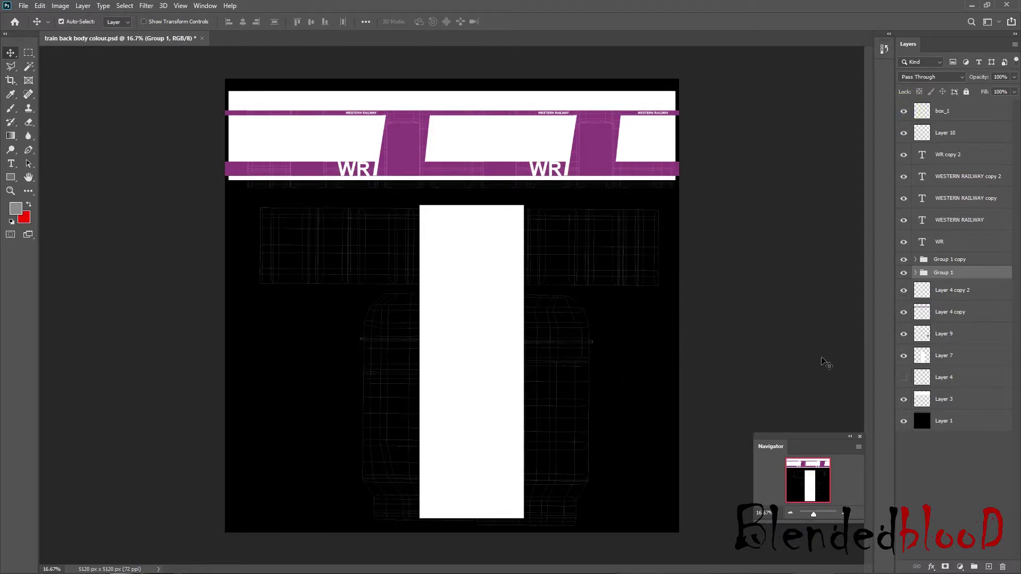
pyautogui.click(974, 355)
pyautogui.hotkey('ctrl', 't')
pyautogui.moveTo(538, 199); pyautogui.dragTo(619, 416)
pyautogui.moveTo(522, 335); pyautogui.dragTo(464, 238)
pyautogui.moveTo(567, 256); pyautogui.dragTo(667, 256)
pyautogui.moveTo(464, 308); pyautogui.dragTo(471, 289)
pyautogui.press('Return')
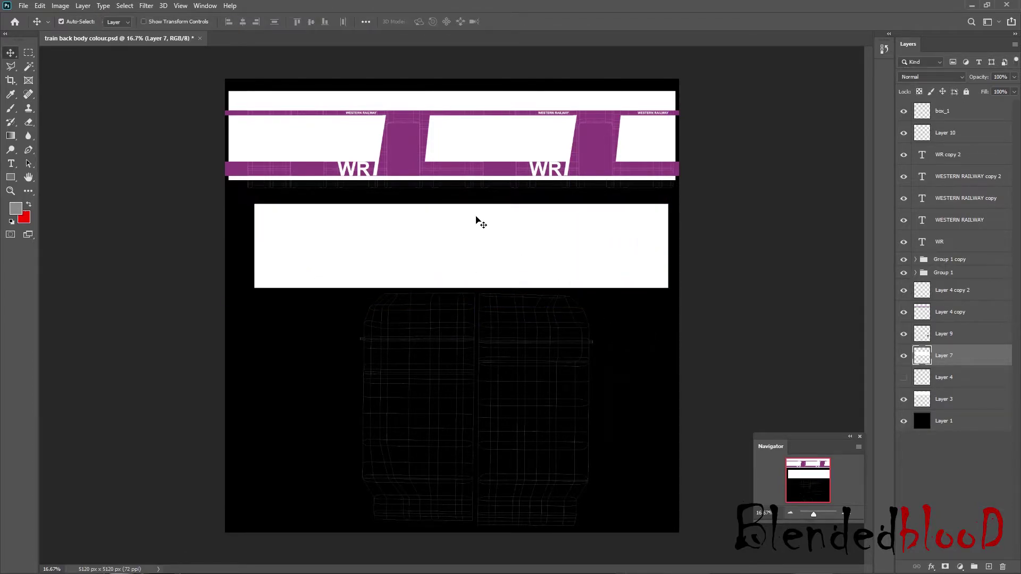
# Step: Stretch Layer 7's white block up to the livery strip's lower edge and widen it slightly at both ends
pyautogui.hotkey('ctrl', 't')
pyautogui.moveTo(462, 203); pyautogui.dragTo(453, 179)
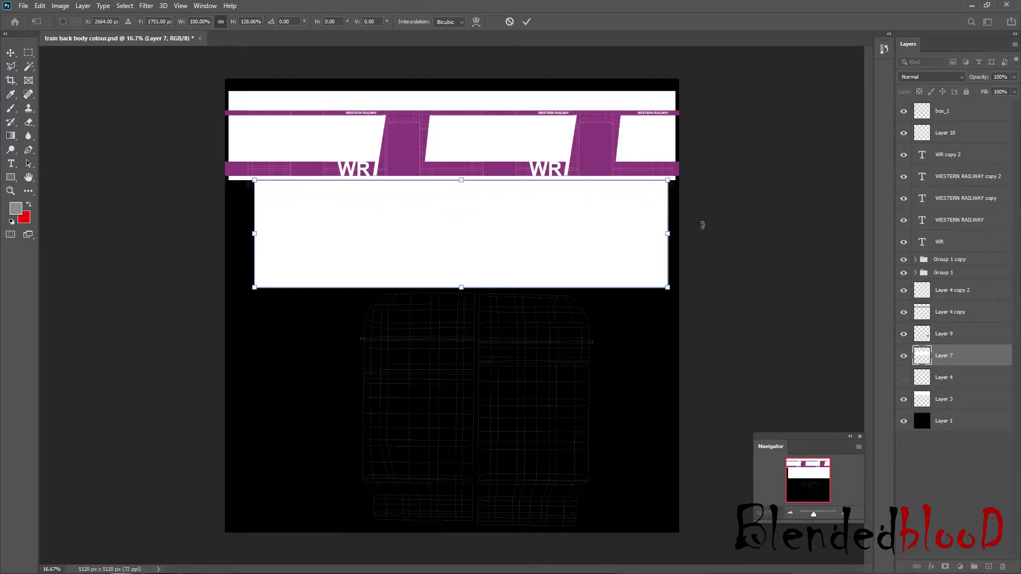
pyautogui.moveTo(666, 235); pyautogui.dragTo(674, 234)
pyautogui.moveTo(252, 233); pyautogui.dragTo(242, 233)
pyautogui.press('Return')
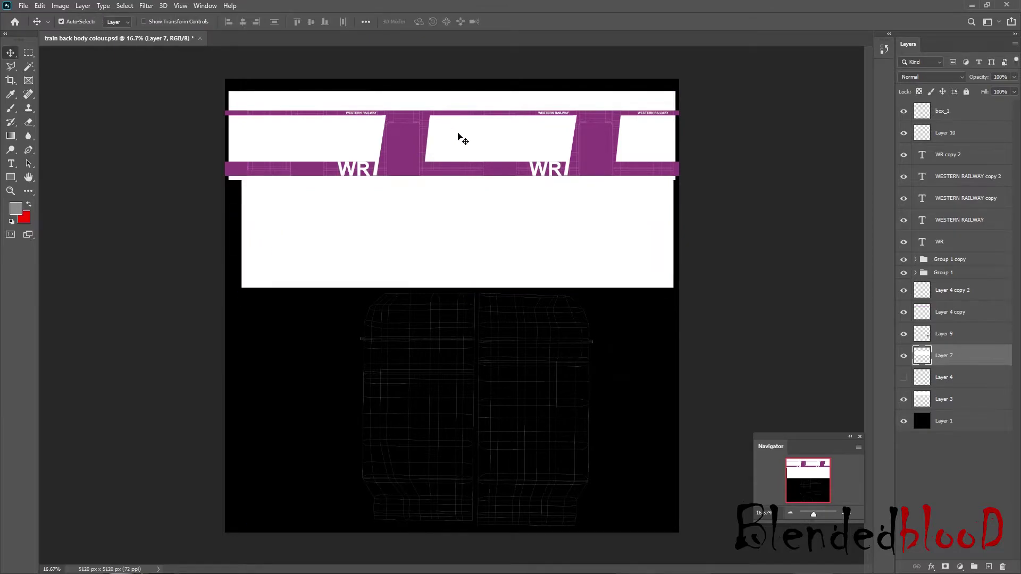
# Step: Save the texture with the box_1 wireframe hidden, and reload it in Maya through the back_body_clor material's file texture
pyautogui.click(903, 111)
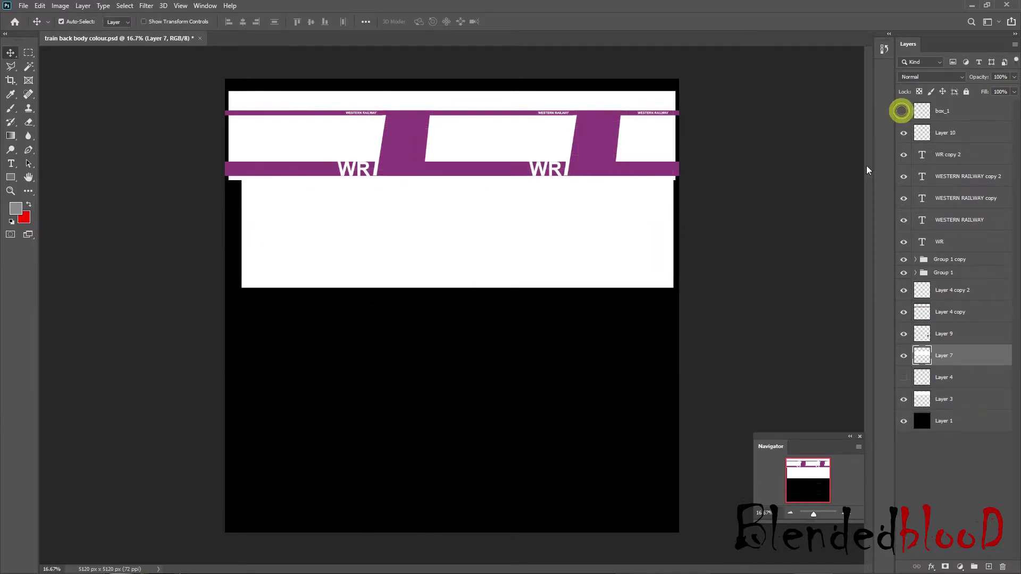
pyautogui.hotkey('ctrl', 's')
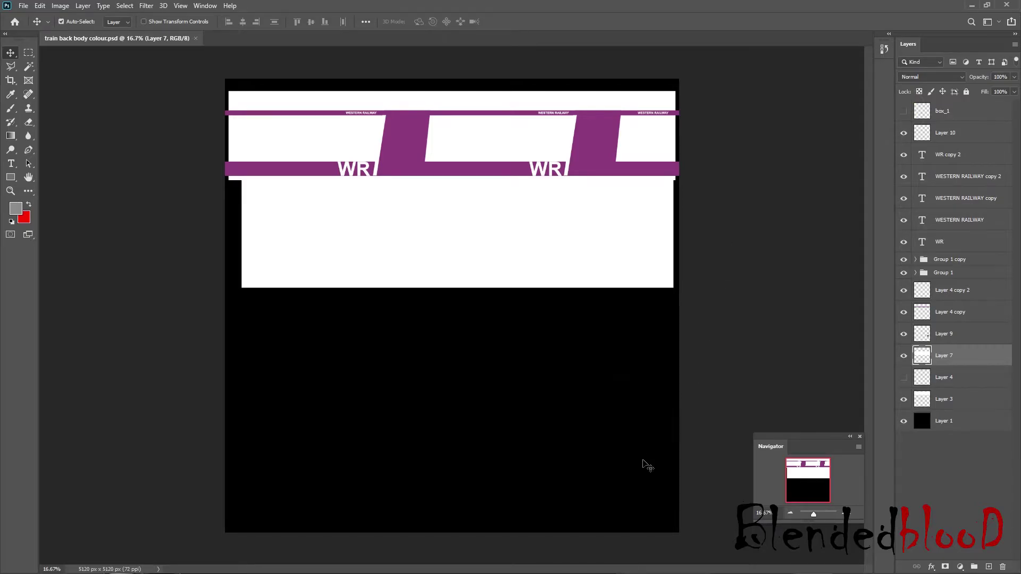
pyautogui.press('super')
pyautogui.click(686, 561)
pyautogui.press('super')
pyautogui.moveTo(674, 564)
pyautogui.click(669, 475)
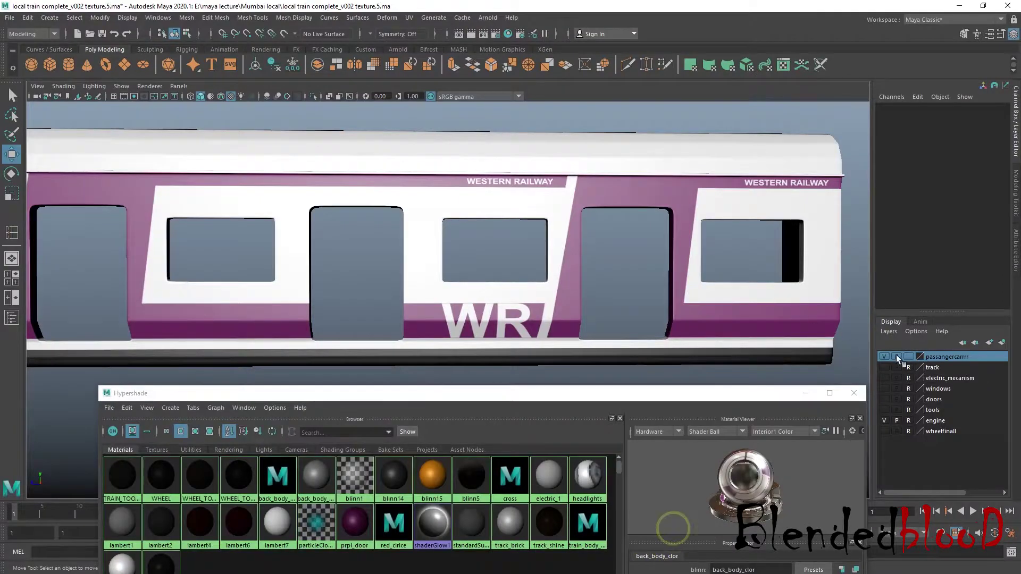
pyautogui.doubleClick(276, 479)
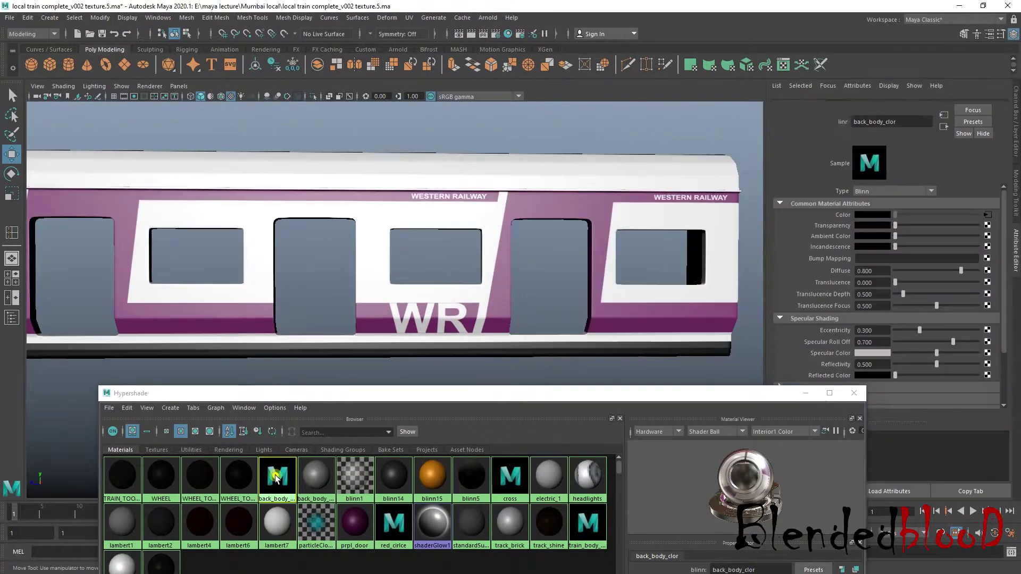
pyautogui.click(987, 225)
pyautogui.click(873, 267)
# Step: Deselect everything and examine the passenger car's roof and the end facing the engine car
pyautogui.rightClick(623, 198)
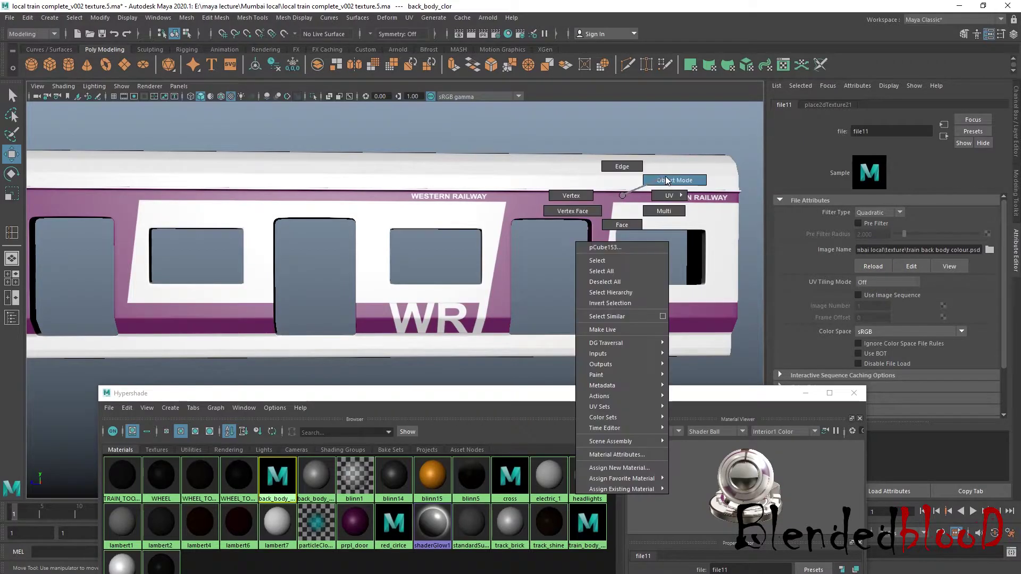
pyautogui.click(636, 123)
pyautogui.scroll(-3, 654, 212)
pyautogui.press('super')
pyautogui.press('super')
pyautogui.keyDown('alt'); pyautogui.moveTo(659, 248); pyautogui.dragTo(561, 262); pyautogui.keyUp('alt')
pyautogui.keyDown('alt'); pyautogui.moveTo(675, 257); pyautogui.dragTo(484, 259); pyautogui.keyUp('alt')
pyautogui.keyDown('alt'); pyautogui.moveTo(483, 259); pyautogui.dragTo(556, 177, button='middle'); pyautogui.keyUp('alt')
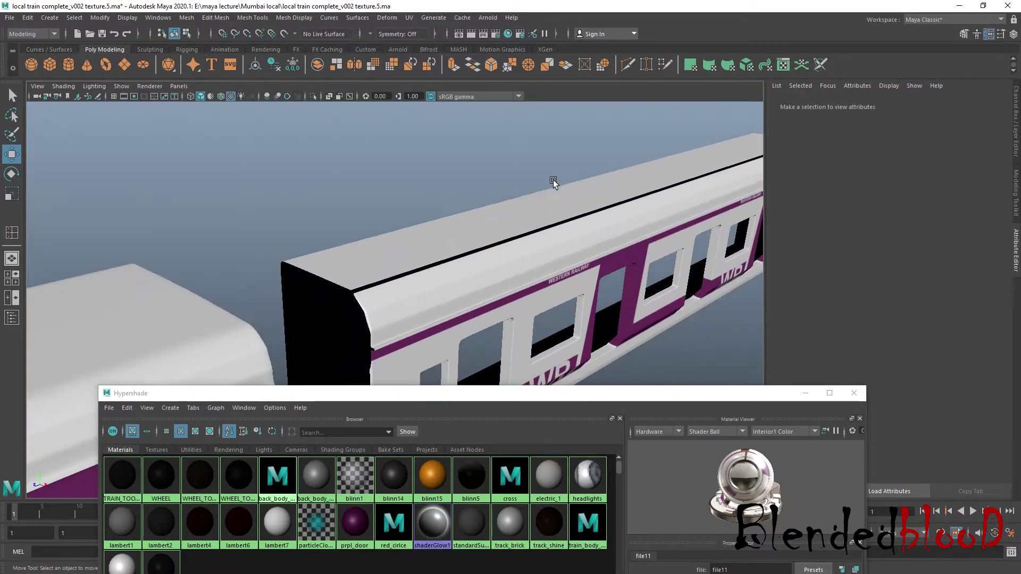
pyautogui.scroll(3, 472, 226)
pyautogui.keyDown('alt'); pyautogui.moveTo(363, 275); pyautogui.dragTo(538, 242); pyautogui.keyUp('alt')
pyautogui.scroll(3, 540, 241)
pyautogui.scroll(2, 466, 177)
# Step: Check the passenger car's mesh and side livery from several angles, and compare it with the engine car
pyautogui.click(465, 177)
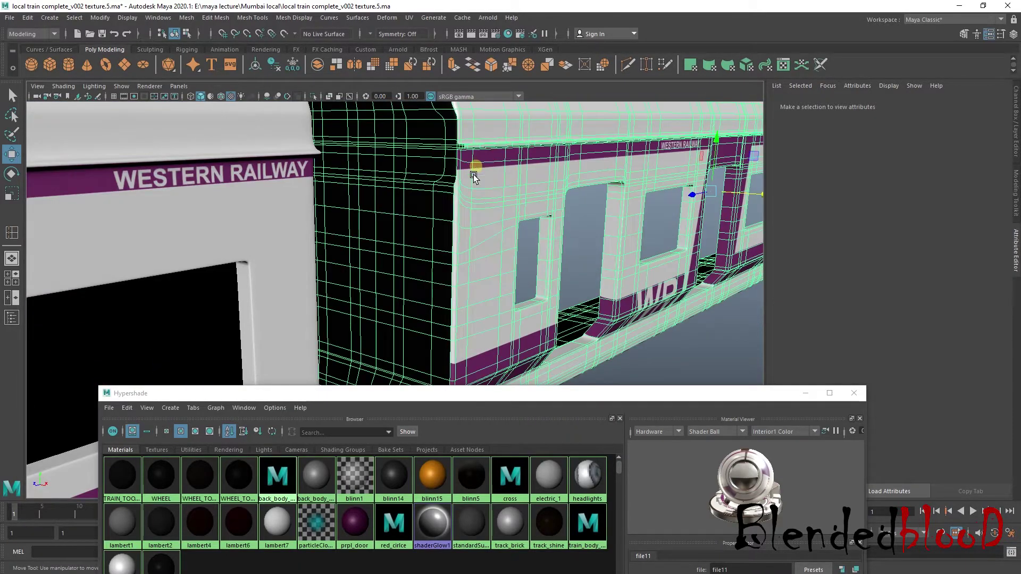
pyautogui.keyDown('alt'); pyautogui.moveTo(467, 162); pyautogui.dragTo(467, 205); pyautogui.keyUp('alt')
pyautogui.keyDown('alt'); pyautogui.moveTo(378, 223); pyautogui.dragTo(351, 218); pyautogui.keyUp('alt')
pyautogui.moveTo(397, 196); pyautogui.dragTo(452, 179, button='right')
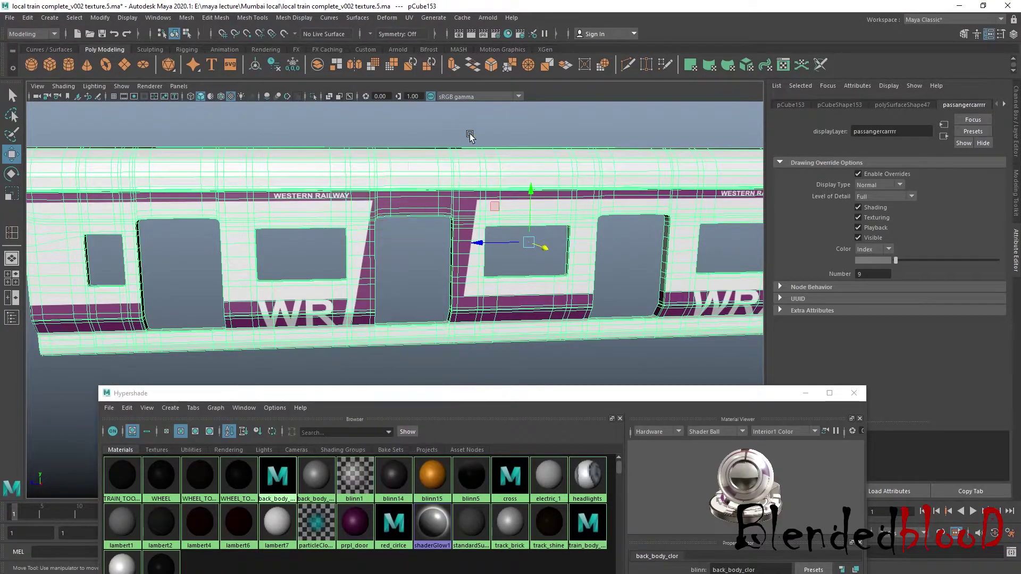
pyautogui.click(470, 127)
pyautogui.scroll(-5, 471, 126)
pyautogui.keyDown('alt'); pyautogui.moveTo(447, 187); pyautogui.dragTo(475, 179); pyautogui.keyUp('alt')
pyautogui.keyDown('alt'); pyautogui.moveTo(393, 205); pyautogui.dragTo(433, 231, button='middle'); pyautogui.keyUp('alt')
pyautogui.keyDown('alt'); pyautogui.moveTo(433, 230); pyautogui.dragTo(493, 245); pyautogui.keyUp('alt')
# Step: Switch to Photoshop and nudge Layer 7's white block up by 1 px to close the seam below the livery strip
pyautogui.press('super')
pyautogui.click(694, 564)
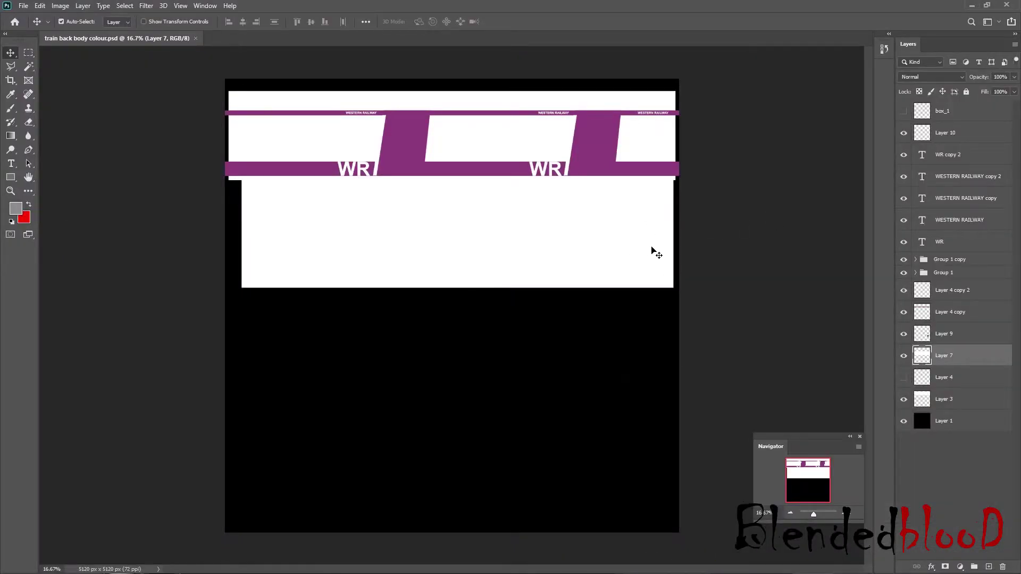
pyautogui.click(845, 514)
pyautogui.click(844, 514)
pyautogui.click(845, 515)
pyautogui.moveTo(814, 486); pyautogui.dragTo(797, 473)
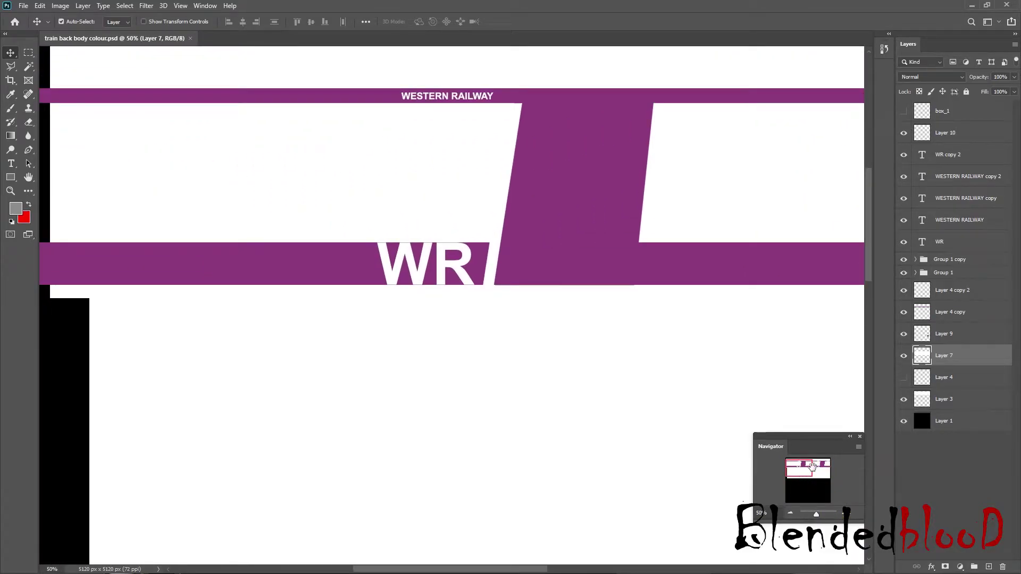
pyautogui.click(846, 513)
pyautogui.click(846, 513)
pyautogui.click(847, 513)
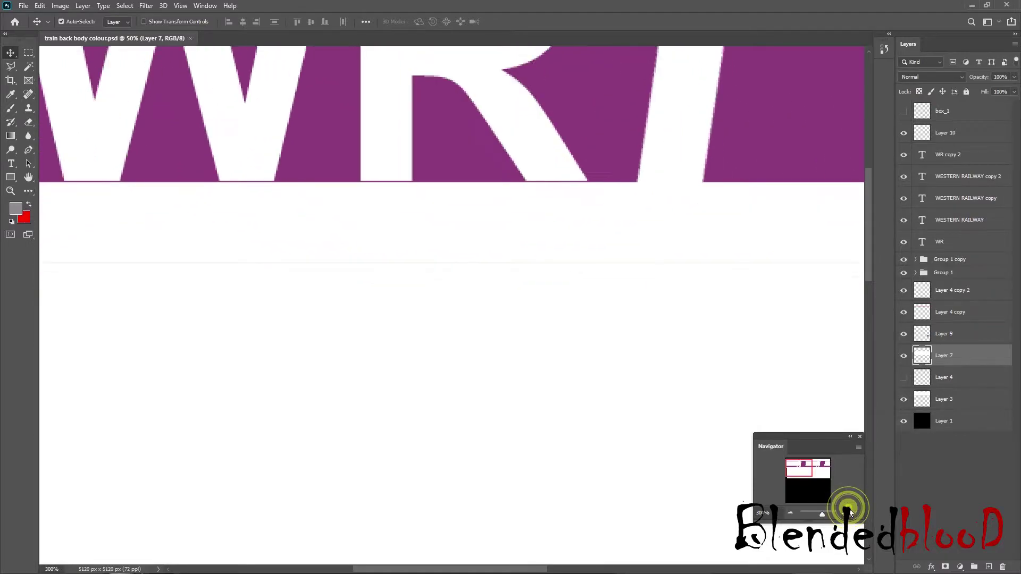
pyautogui.click(846, 513)
pyautogui.click(847, 513)
pyautogui.click(847, 513)
pyautogui.click(849, 512)
pyautogui.click(849, 512)
pyautogui.click(849, 511)
pyautogui.click(849, 511)
pyautogui.click(849, 511)
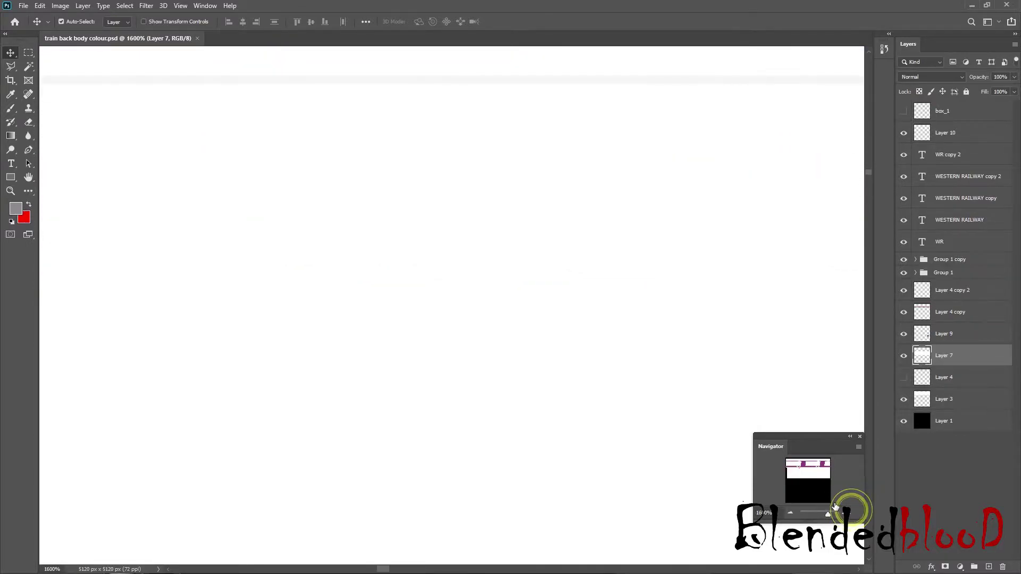
pyautogui.click(974, 360)
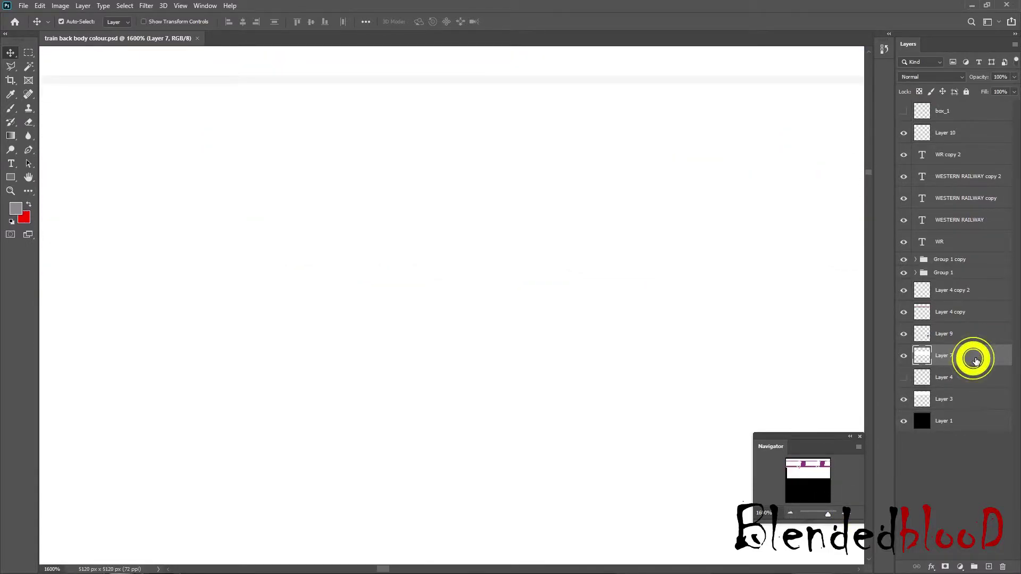
pyautogui.press('Up')
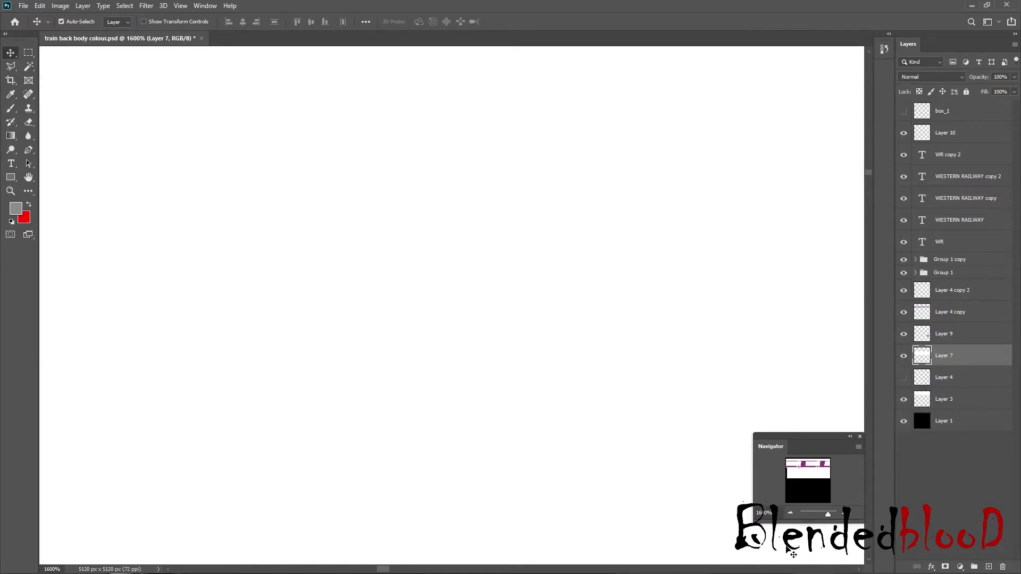
# Step: Save the adjusted texture and reload the back_body_clor material's file texture in Maya
pyautogui.click(789, 514)
pyautogui.click(789, 515)
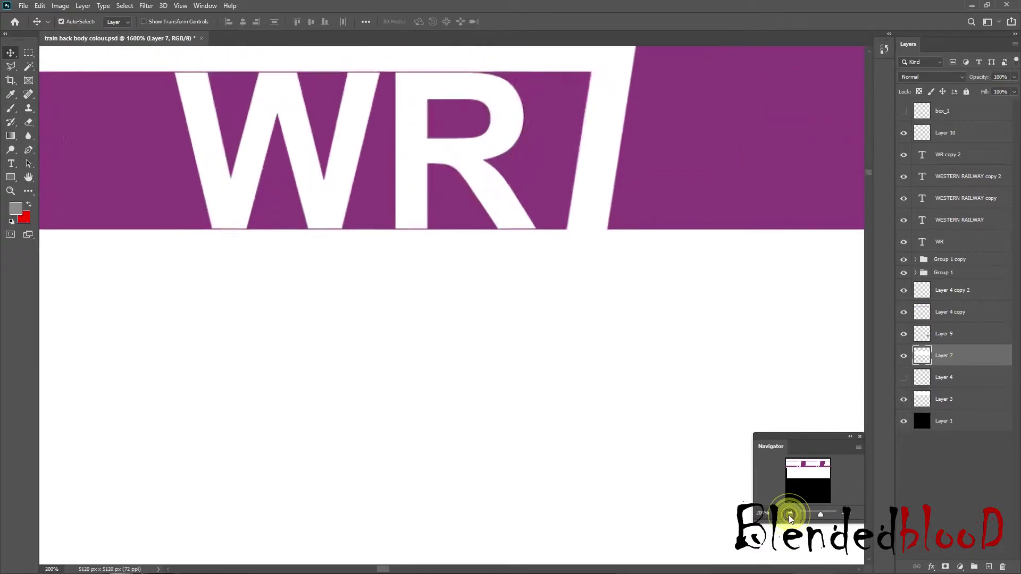
pyautogui.click(789, 515)
pyautogui.click(789, 515)
pyautogui.click(789, 514)
pyautogui.hotkey('ctrl', 's')
pyautogui.press('super')
pyautogui.press('super')
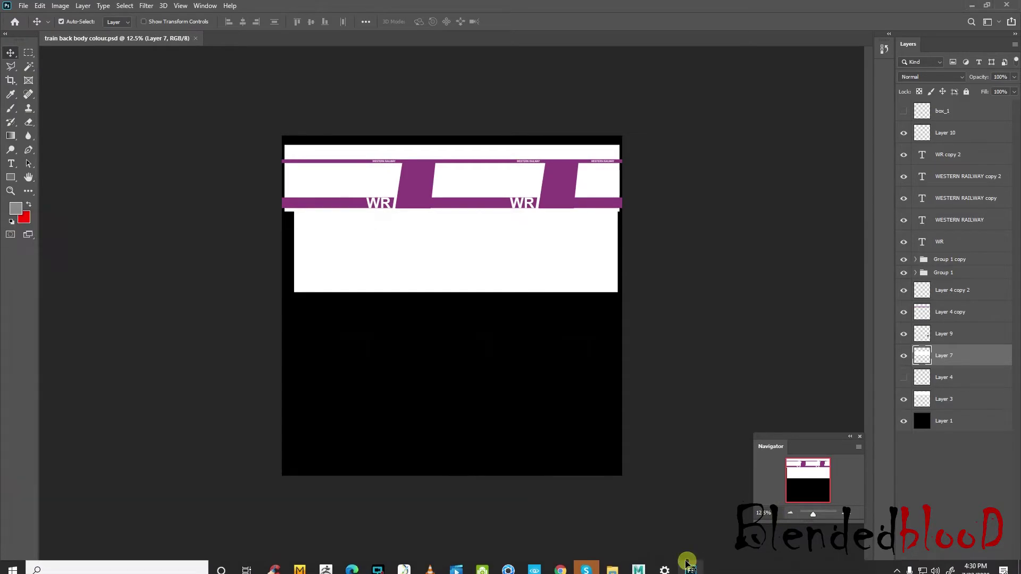
pyautogui.press('super')
pyautogui.moveTo(646, 567)
pyautogui.click(697, 505)
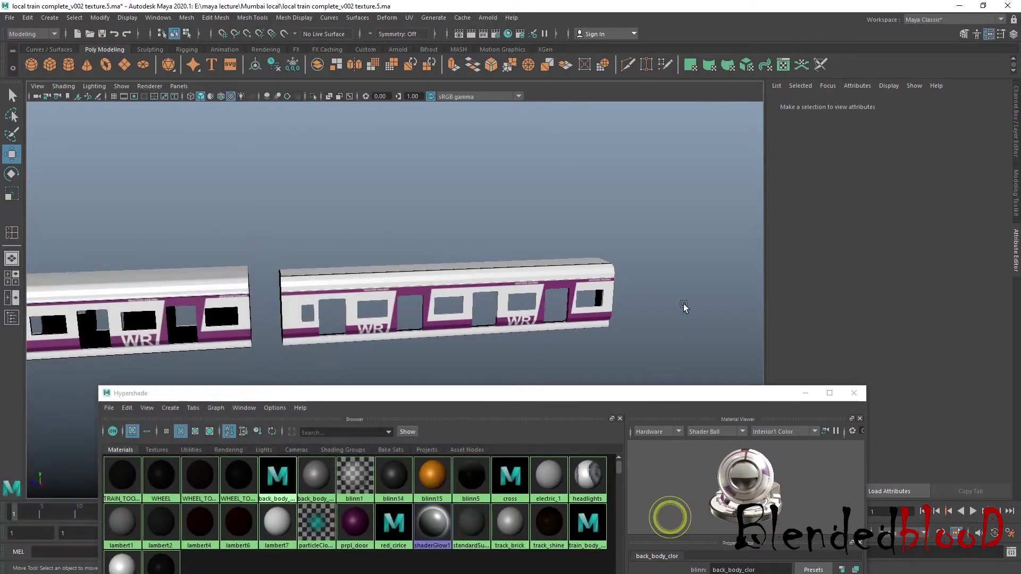
pyautogui.keyDown('alt'); pyautogui.moveTo(663, 300); pyautogui.dragTo(663, 282); pyautogui.keyUp('alt')
pyautogui.click(277, 476)
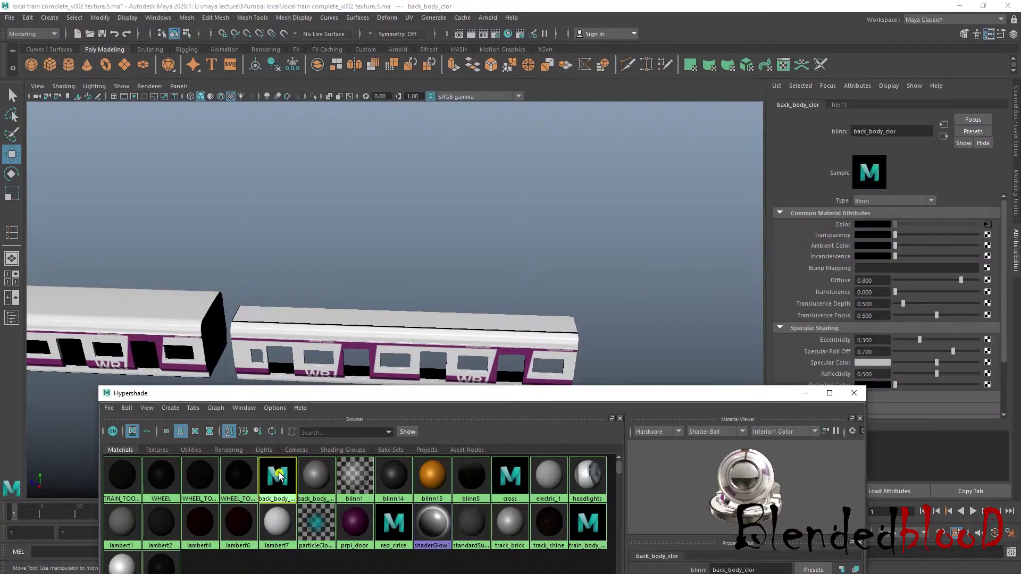
pyautogui.click(987, 224)
pyautogui.click(873, 266)
# Step: Examine the passenger car's roof edge, side panel border and rear end face up close
pyautogui.scroll(2, 560, 326)
pyautogui.keyDown('alt'); pyautogui.moveTo(578, 326); pyautogui.dragTo(425, 314); pyautogui.keyUp('alt')
pyautogui.scroll(3, 425, 313)
pyautogui.keyDown('alt'); pyautogui.moveTo(425, 313); pyautogui.dragTo(475, 279, button='middle'); pyautogui.keyUp('alt')
pyautogui.scroll(-2, 574, 276)
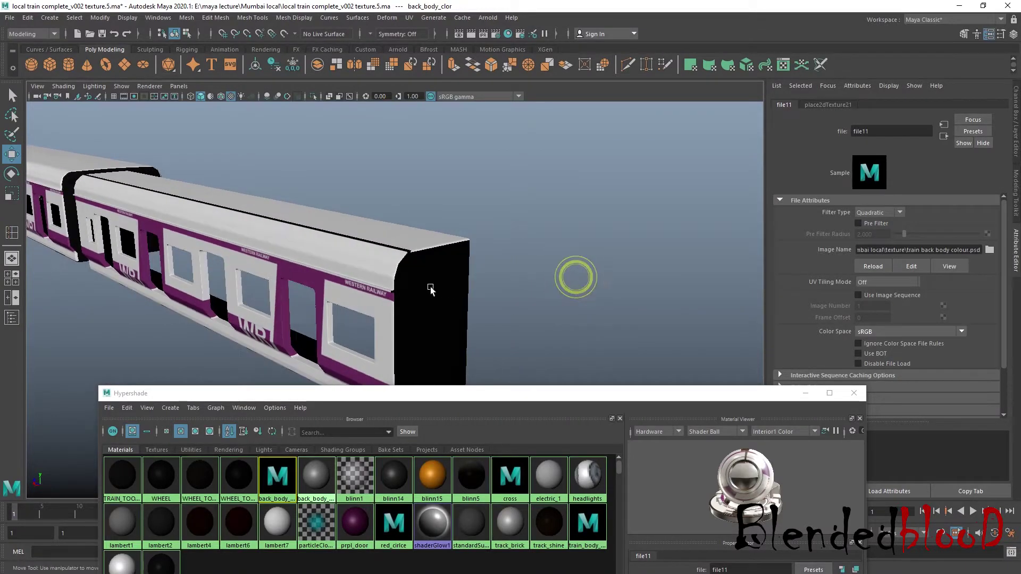
pyautogui.scroll(4, 432, 276)
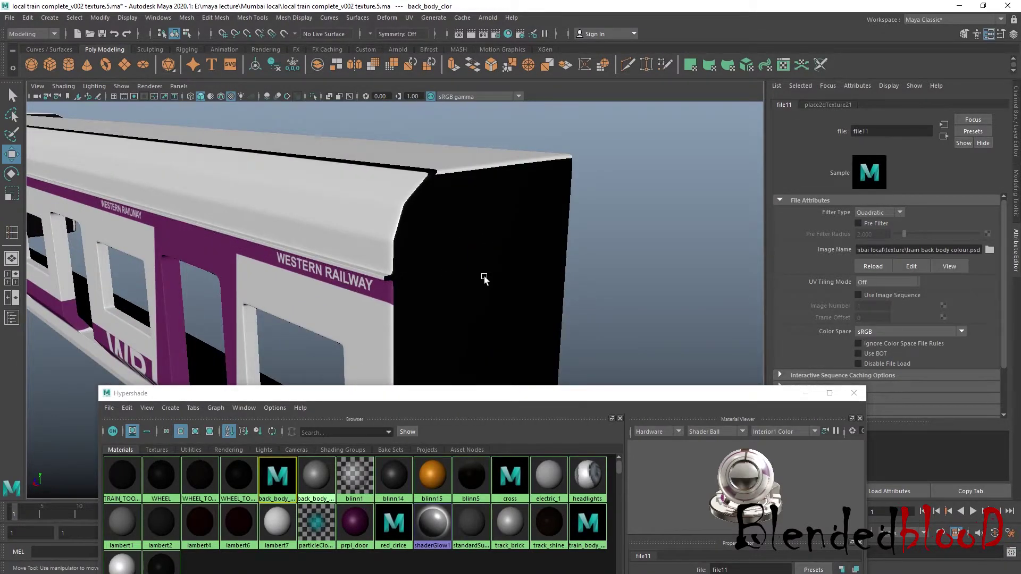
# Step: In Photoshop, show the box_1 wireframe and compare how Layers 7 and 3 cover the UV shells, leaving Layer 7 hidden
pyautogui.press('super')
pyautogui.click(686, 564)
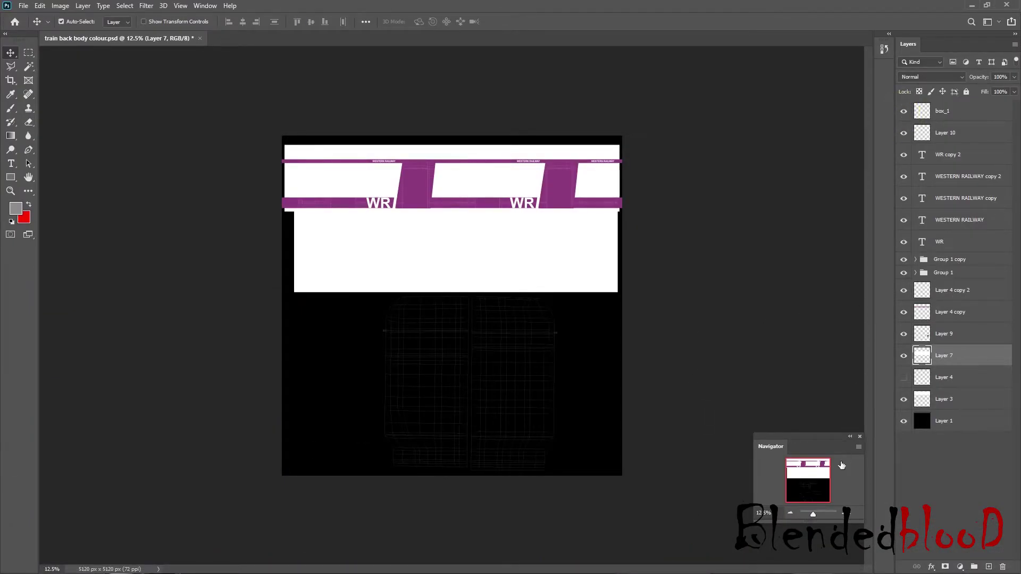
pyautogui.click(846, 513)
pyautogui.click(846, 514)
pyautogui.click(846, 514)
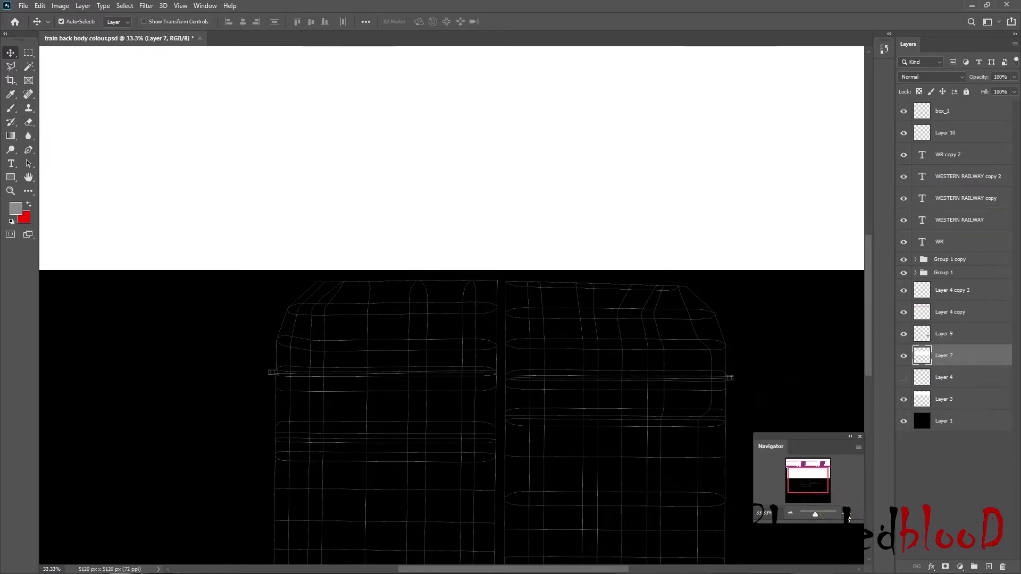
pyautogui.click(790, 514)
pyautogui.click(789, 514)
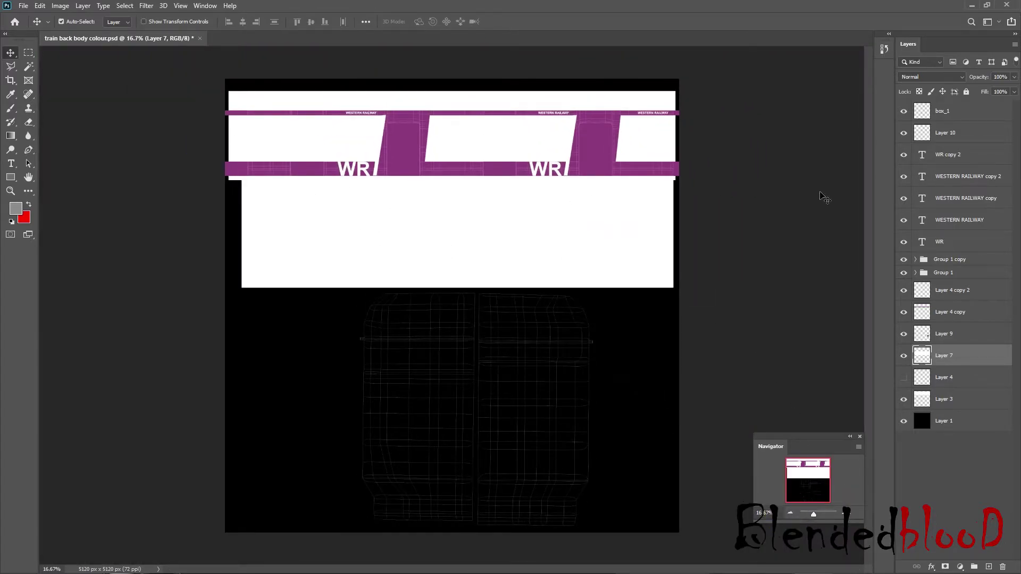
pyautogui.click(904, 356)
pyautogui.click(904, 358)
pyautogui.click(904, 358)
pyautogui.click(904, 357)
pyautogui.click(905, 357)
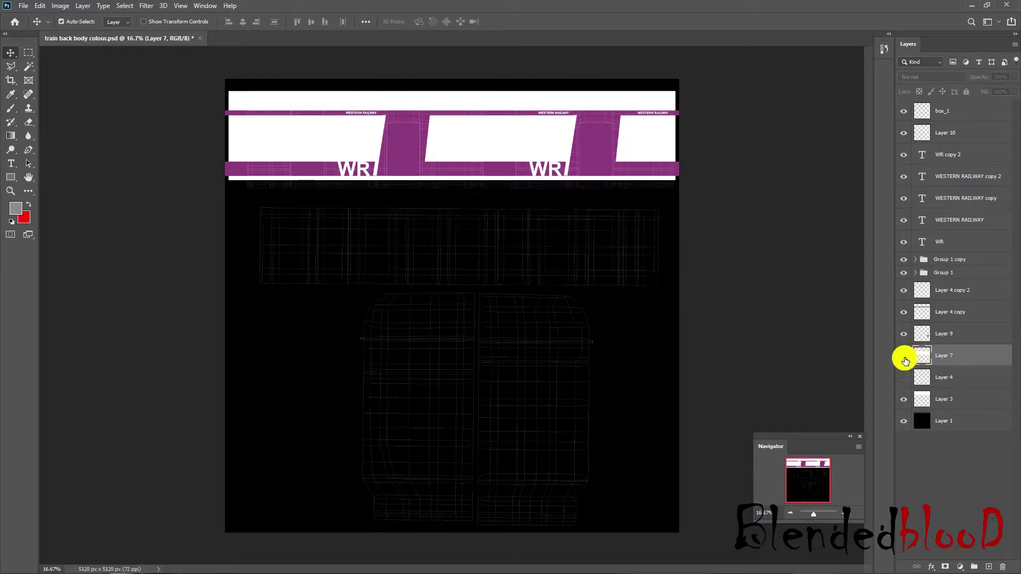
pyautogui.click(903, 400)
pyautogui.click(903, 400)
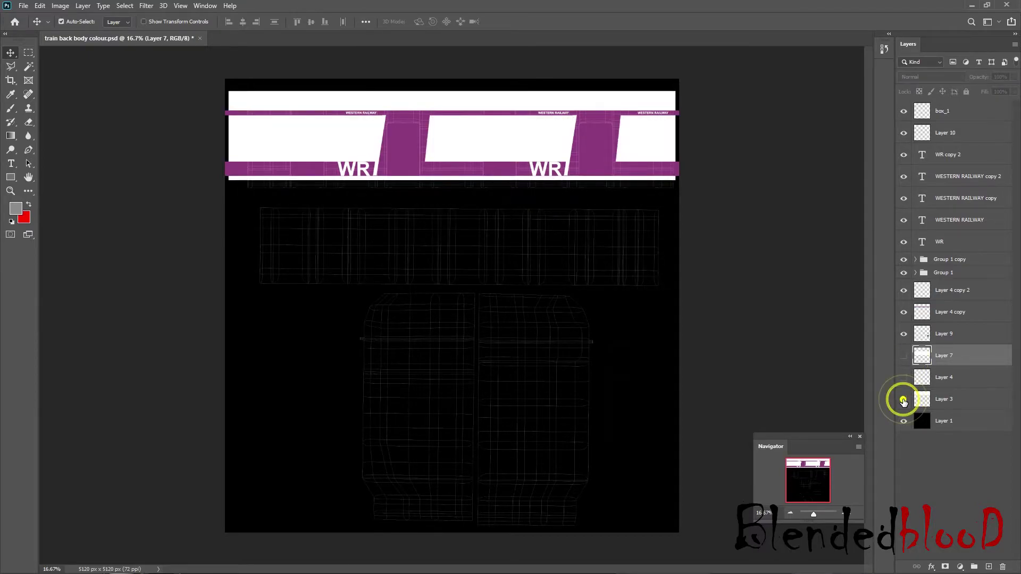
pyautogui.click(903, 400)
pyautogui.click(903, 400)
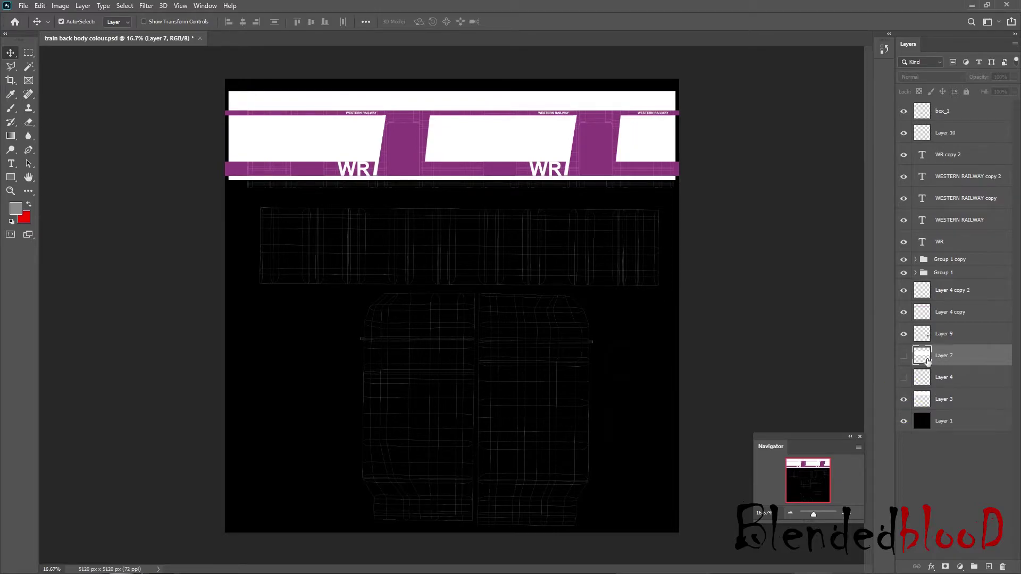
pyautogui.click(904, 357)
pyautogui.click(904, 357)
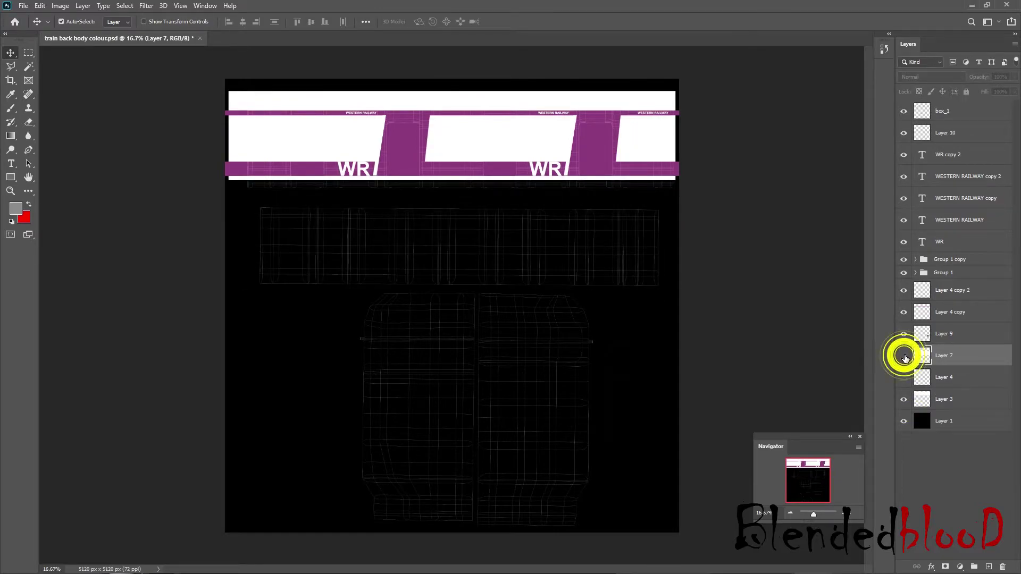
pyautogui.click(902, 400)
pyautogui.click(903, 400)
# Step: Stretch Layer 3's white base to the canvas's top and side edges, and extend it down over the UVs below the livery strip
pyautogui.click(950, 399)
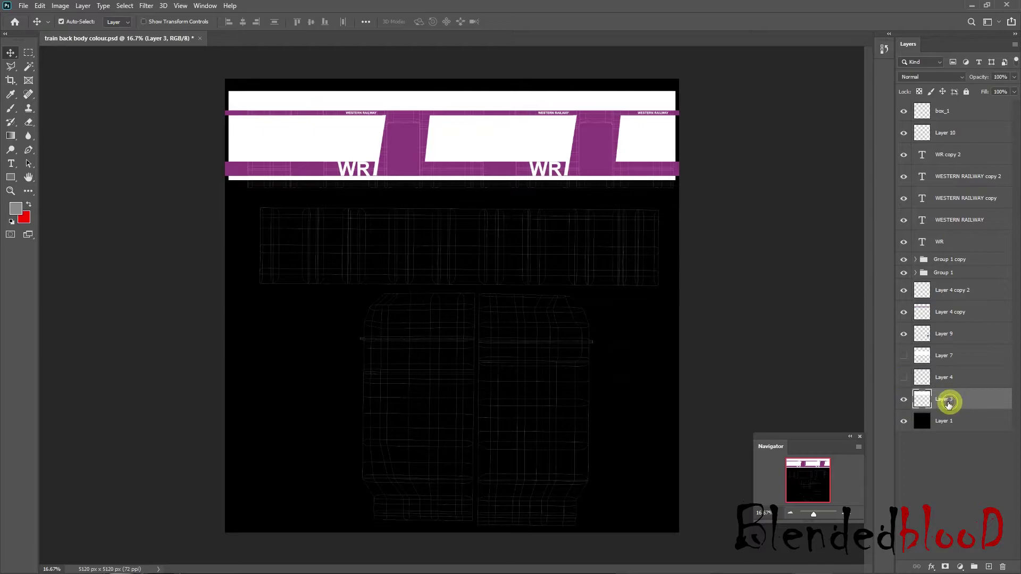
pyautogui.hotkey('ctrl', 't')
pyautogui.moveTo(450, 91); pyautogui.dragTo(450, 79)
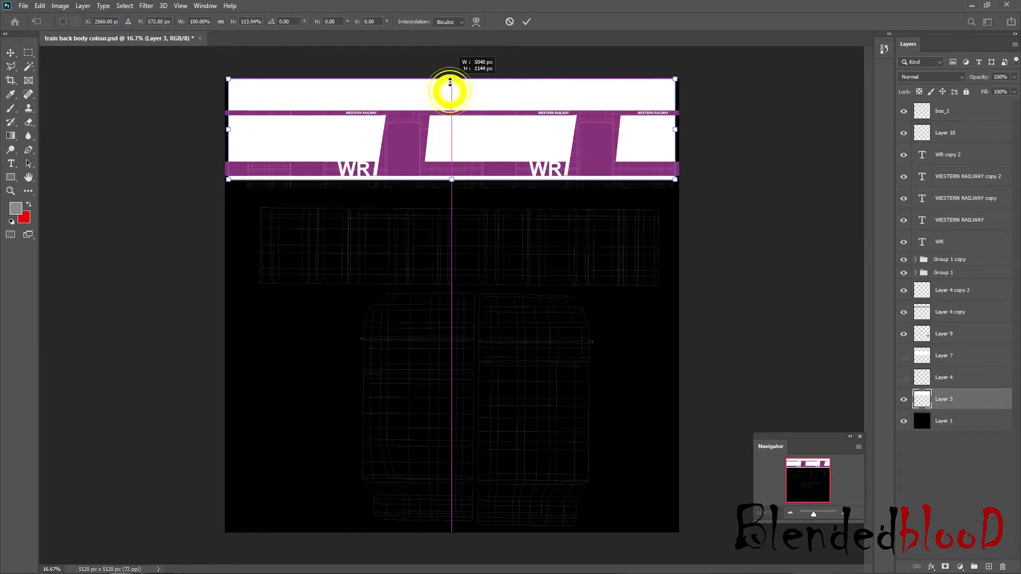
pyautogui.moveTo(680, 134); pyautogui.dragTo(682, 134)
pyautogui.moveTo(230, 131); pyautogui.dragTo(219, 131)
pyautogui.press('Return')
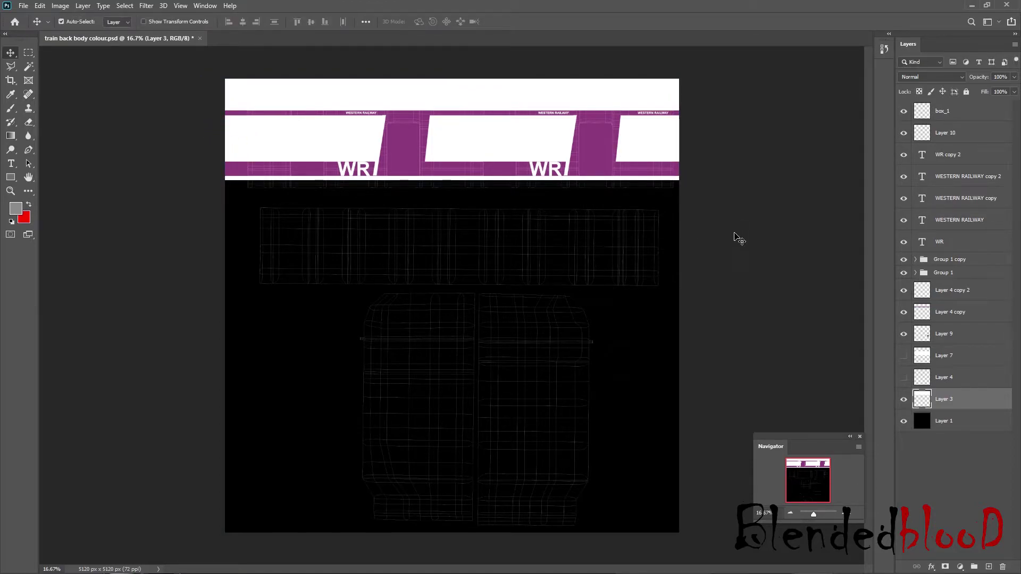
pyautogui.hotkey('ctrl', 't')
pyautogui.moveTo(453, 182); pyautogui.dragTo(456, 190)
pyautogui.press('Return')
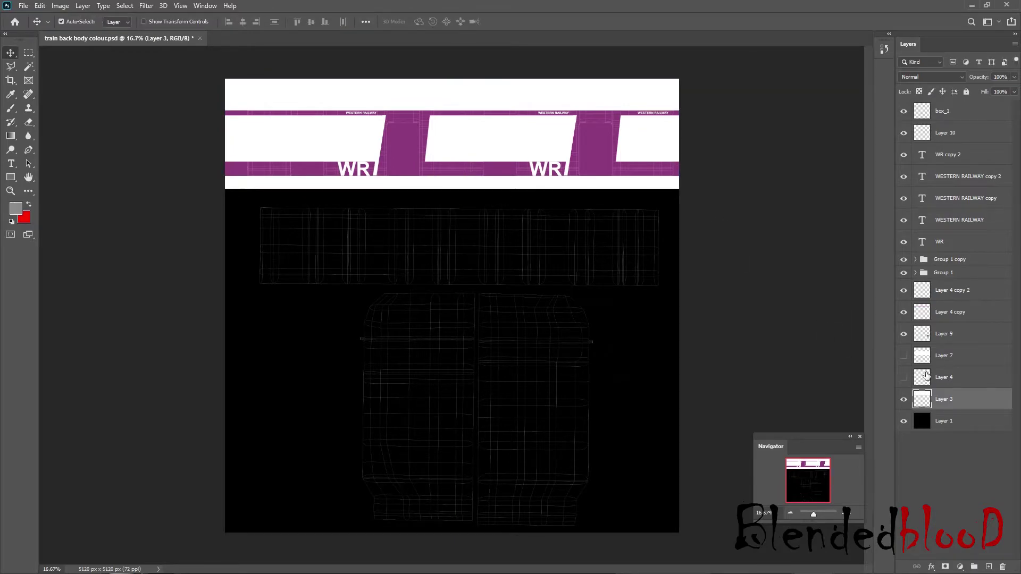
# Step: Show Layer 7 and widen its white block to both side edges of the canvas
pyautogui.click(904, 356)
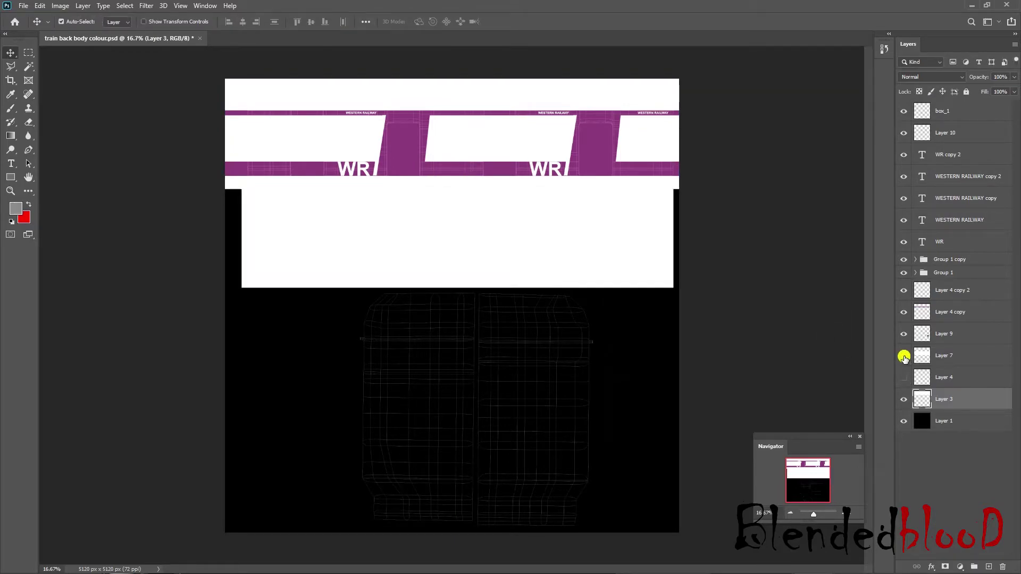
pyautogui.click(951, 359)
pyautogui.hotkey('ctrl', 't')
pyautogui.moveTo(672, 233); pyautogui.dragTo(678, 233)
pyautogui.moveTo(240, 233); pyautogui.dragTo(227, 230)
pyautogui.press('Return')
pyautogui.press('ctrl')
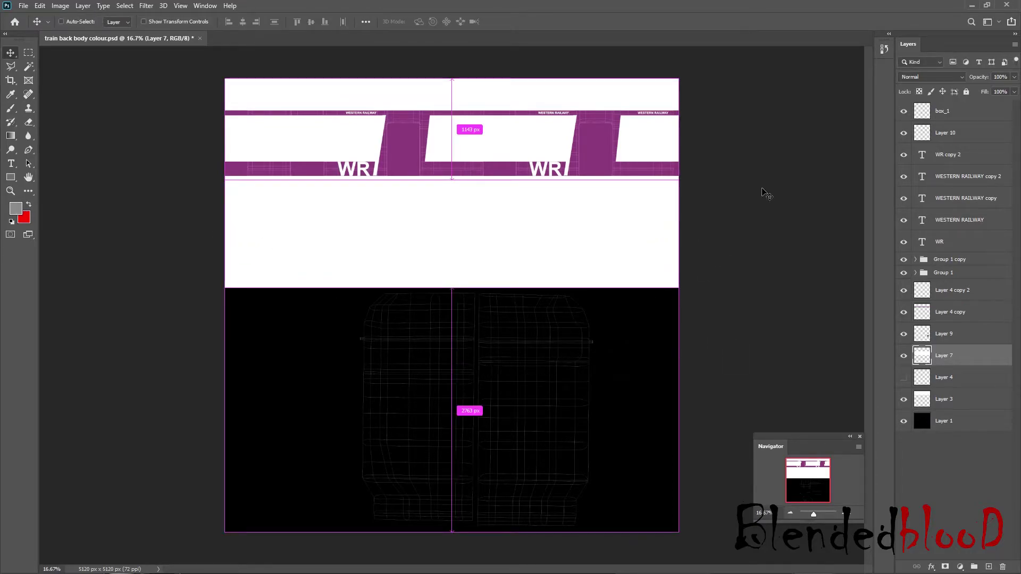
# Step: Save the PSD with the box_1 wireframe hidden and reload it in Maya to check the passenger car's roof edges and ends
pyautogui.click(904, 111)
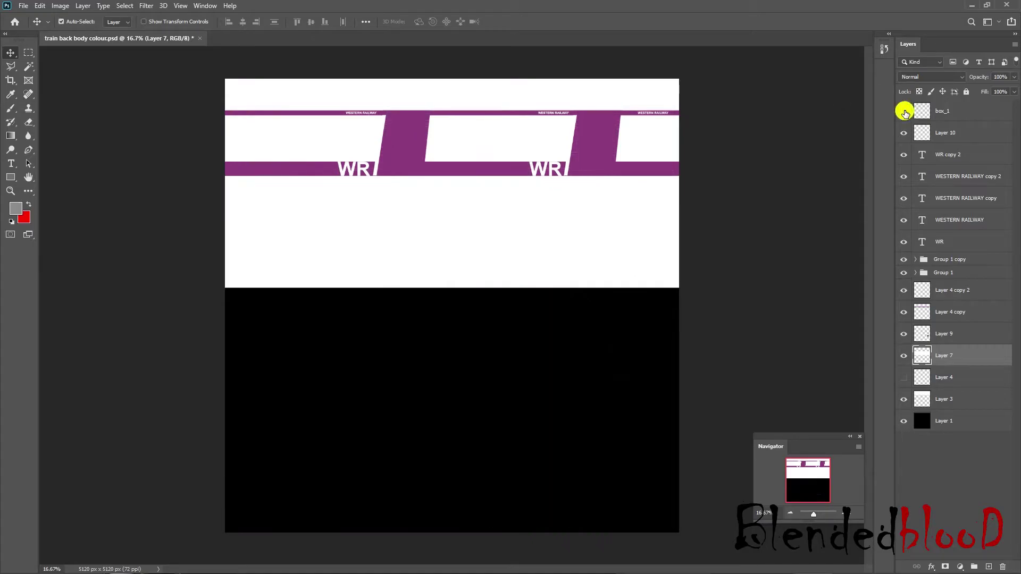
pyautogui.hotkey('ctrl', 's')
pyautogui.press('super')
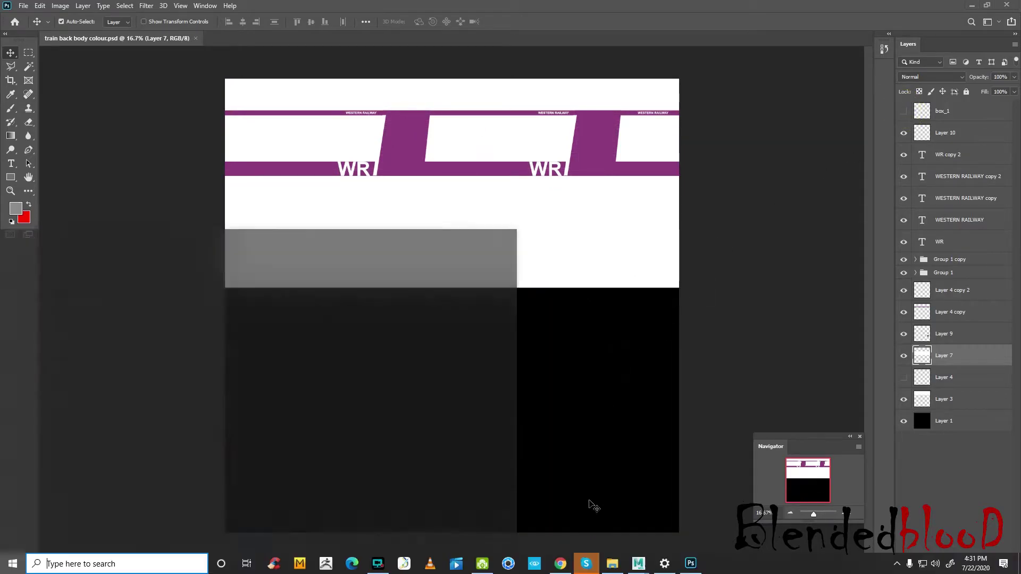
pyautogui.click(638, 563)
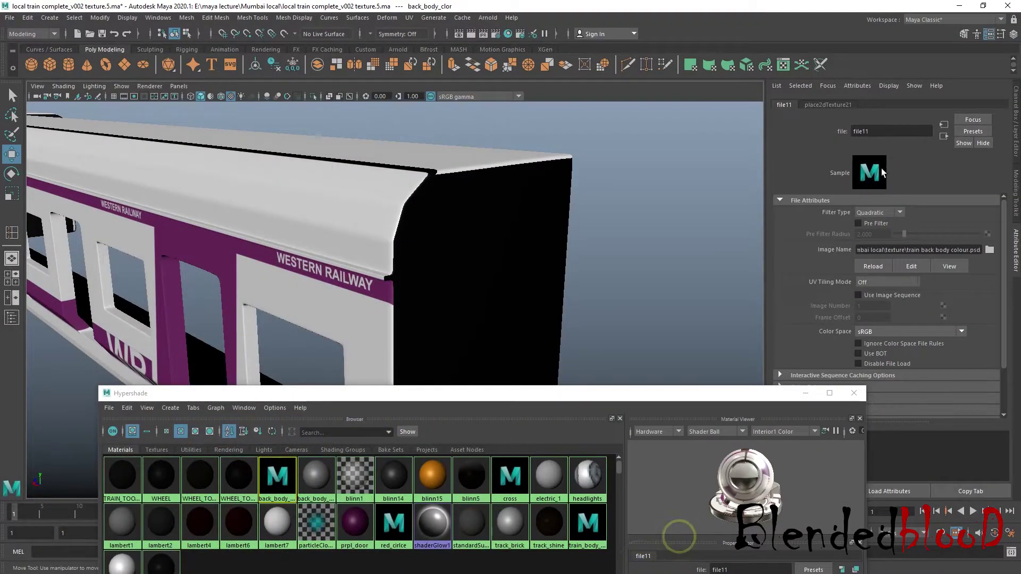
pyautogui.click(875, 266)
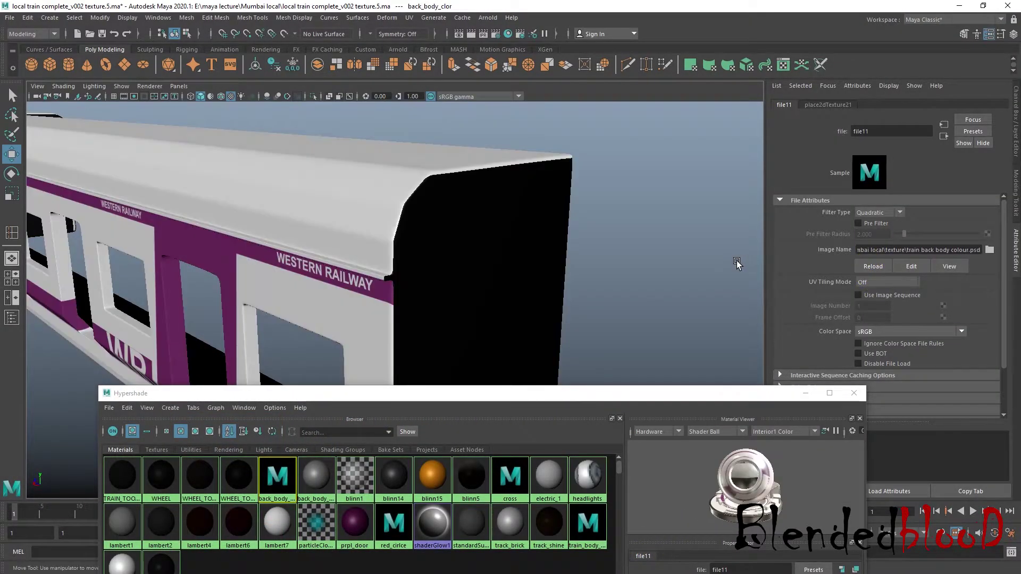
pyautogui.scroll(-5, 540, 234)
pyautogui.keyDown('alt'); pyautogui.moveTo(509, 251); pyautogui.dragTo(342, 218); pyautogui.keyUp('alt')
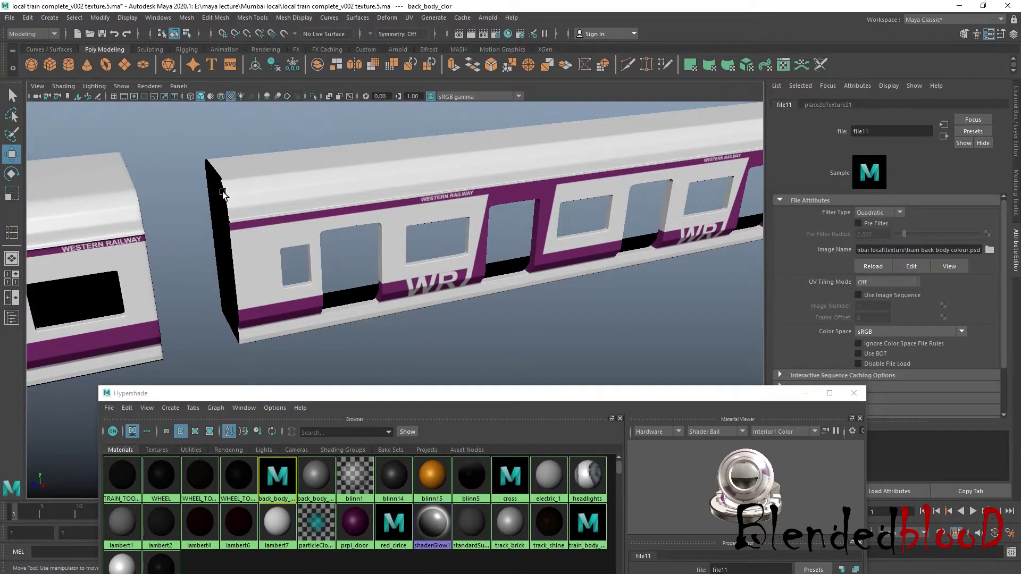
pyautogui.scroll(5, 222, 194)
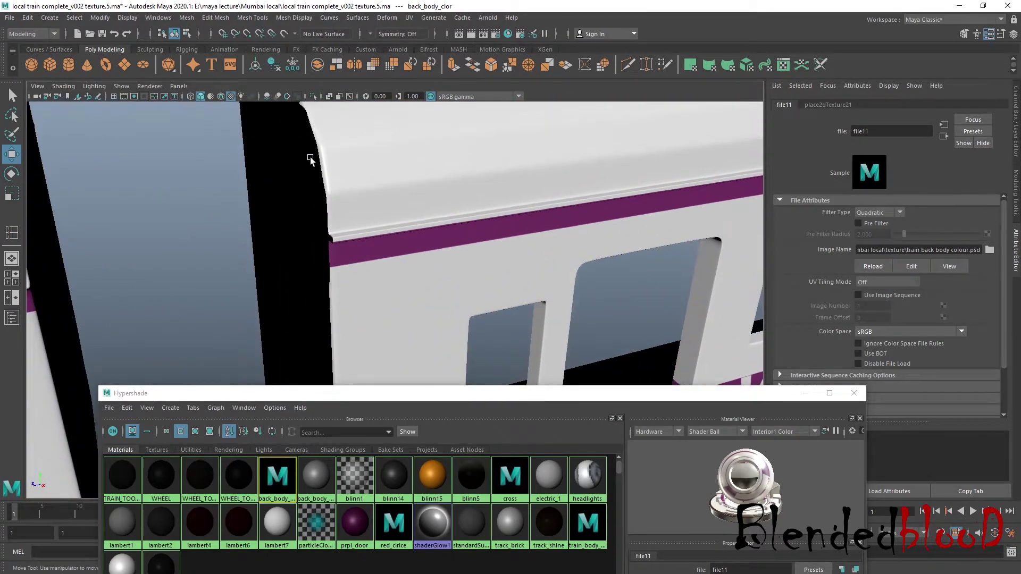
pyautogui.keyDown('alt'); pyautogui.moveTo(310, 161); pyautogui.dragTo(320, 209); pyautogui.keyUp('alt')
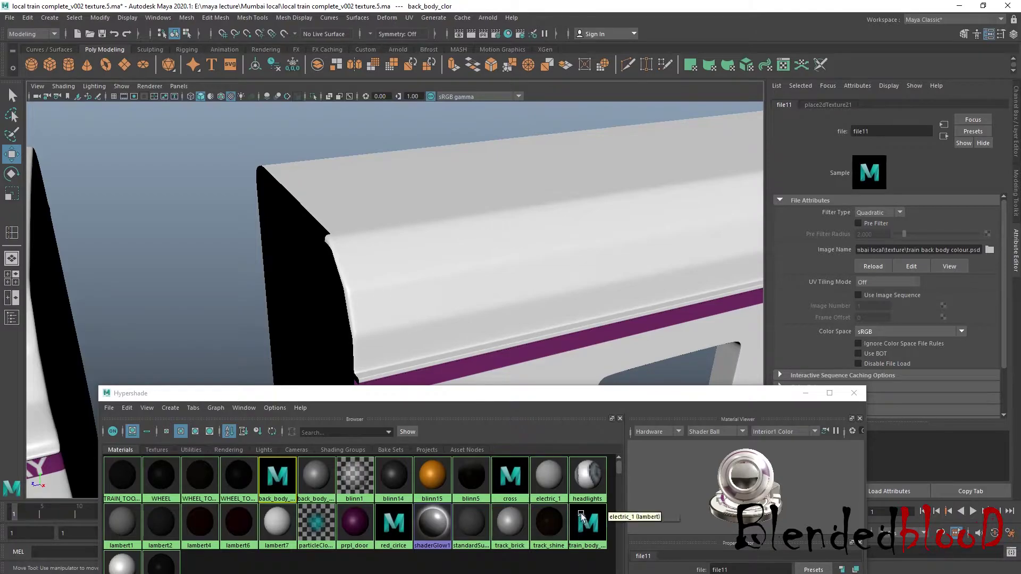
# Step: In Photoshop, isolate the box_1 wireframe over black Layer 1 and frame the start of the side panel's UV shell
pyautogui.press('super')
pyautogui.click(671, 567)
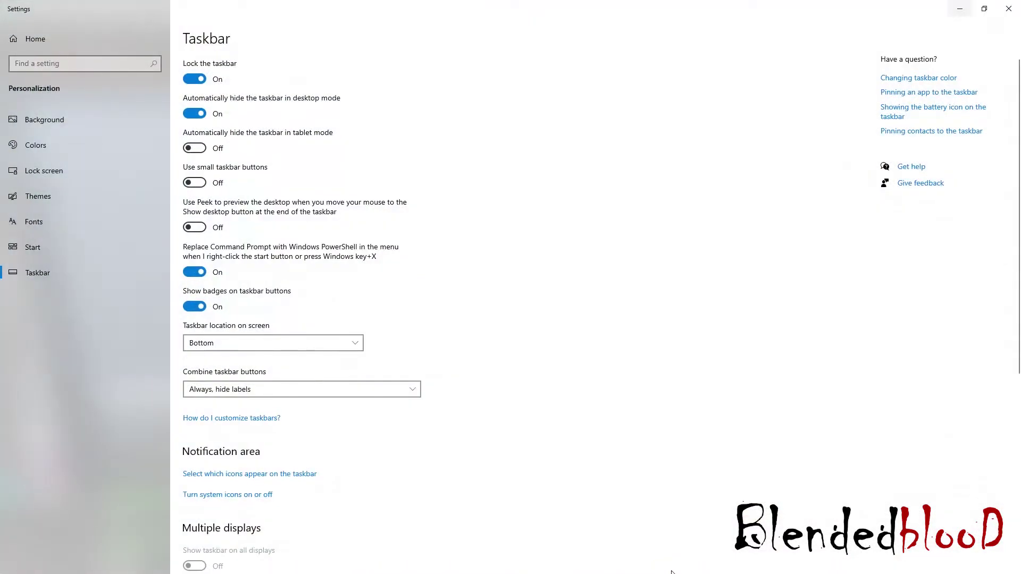
pyautogui.click(690, 564)
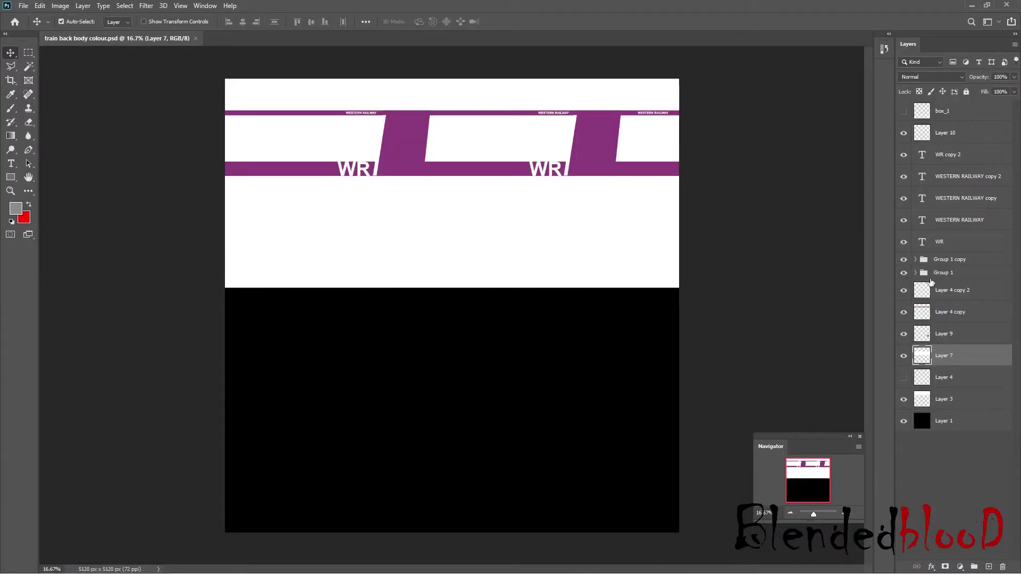
pyautogui.moveTo(904, 330); pyautogui.dragTo(904, 295)
pyautogui.click(903, 111)
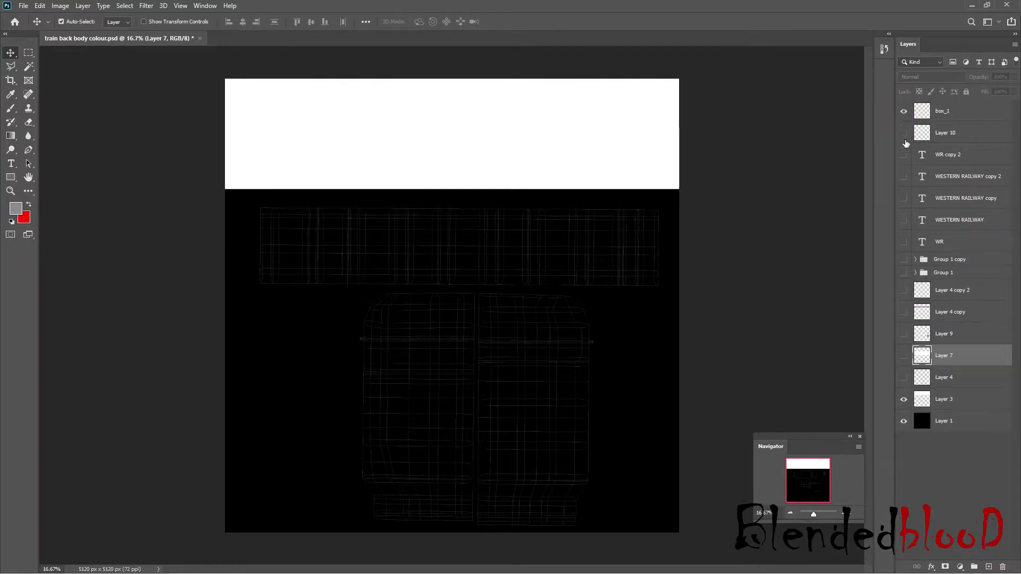
pyautogui.click(903, 400)
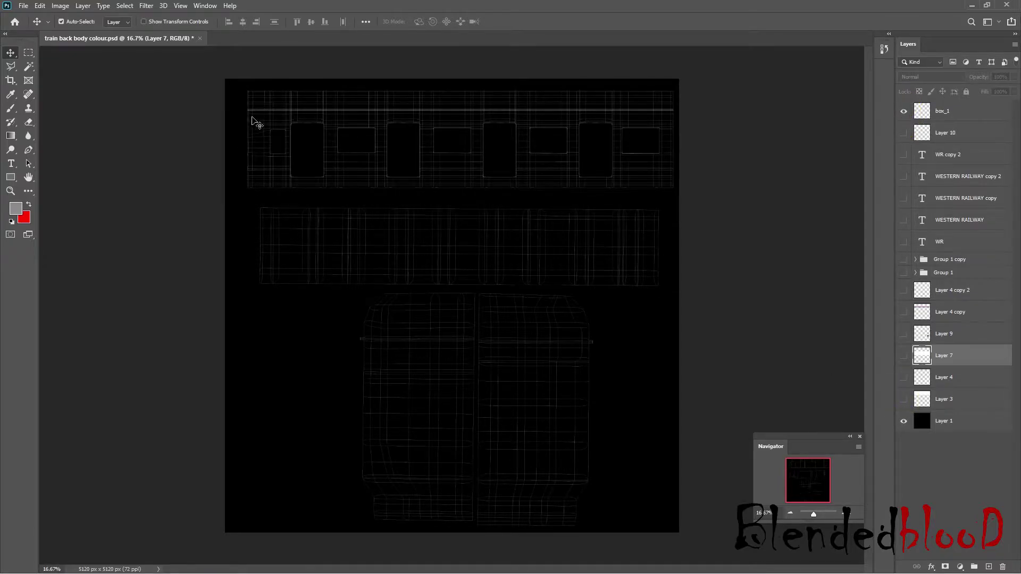
pyautogui.click(845, 515)
pyautogui.click(845, 514)
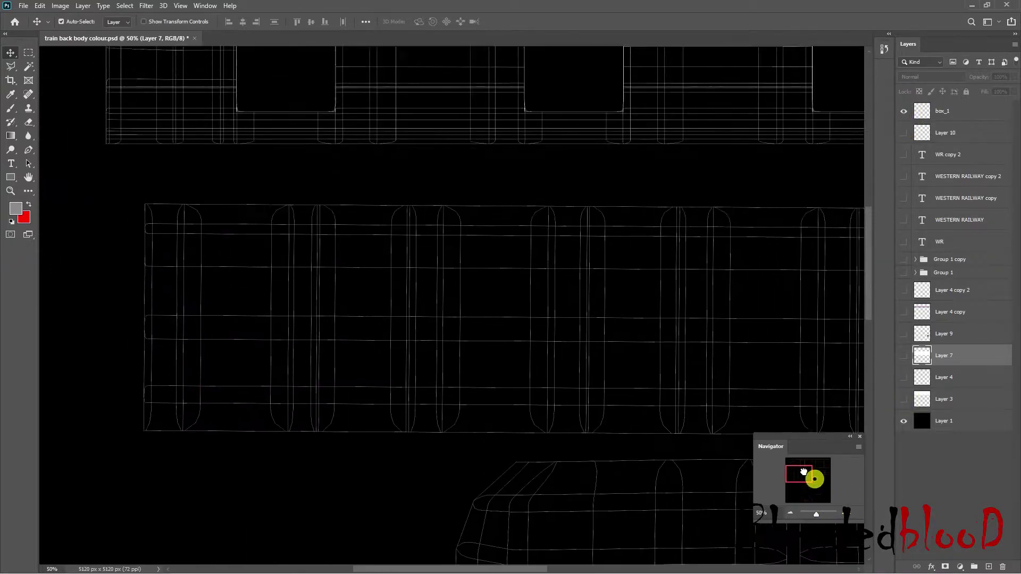
pyautogui.moveTo(812, 478); pyautogui.dragTo(797, 461)
# Step: Try a narrow black vertical strip on a new layer above WR copy 2, overlapping the start of the side panel's UV shell
pyautogui.click(27, 53)
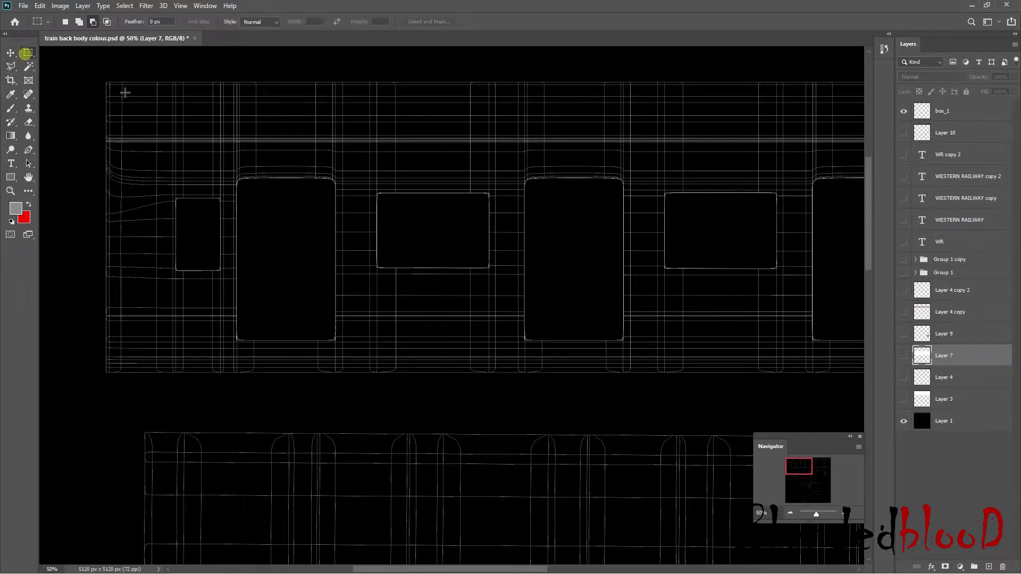
pyautogui.click(955, 154)
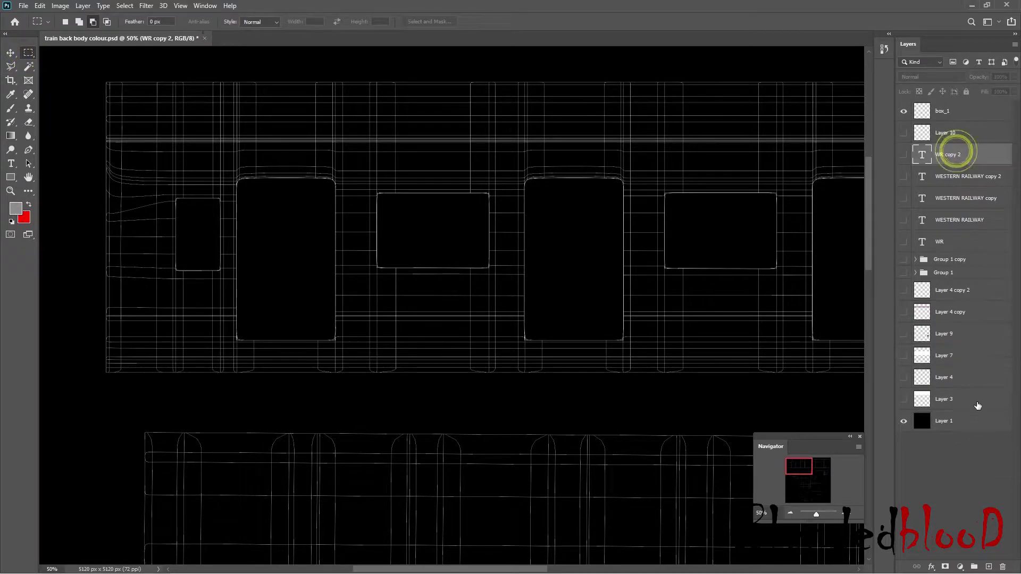
pyautogui.click(988, 567)
pyautogui.moveTo(72, 68); pyautogui.dragTo(110, 395)
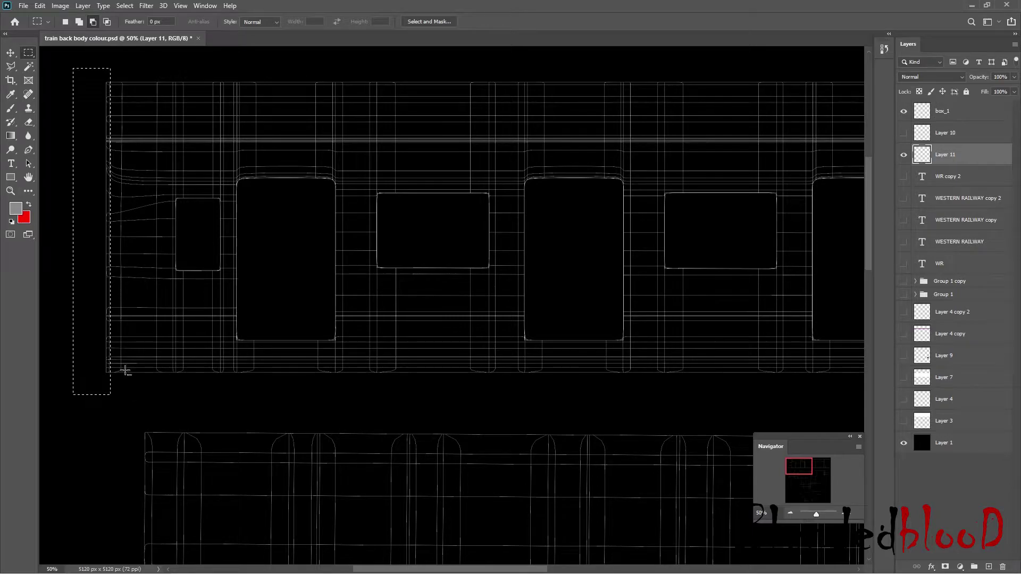
pyautogui.click(12, 221)
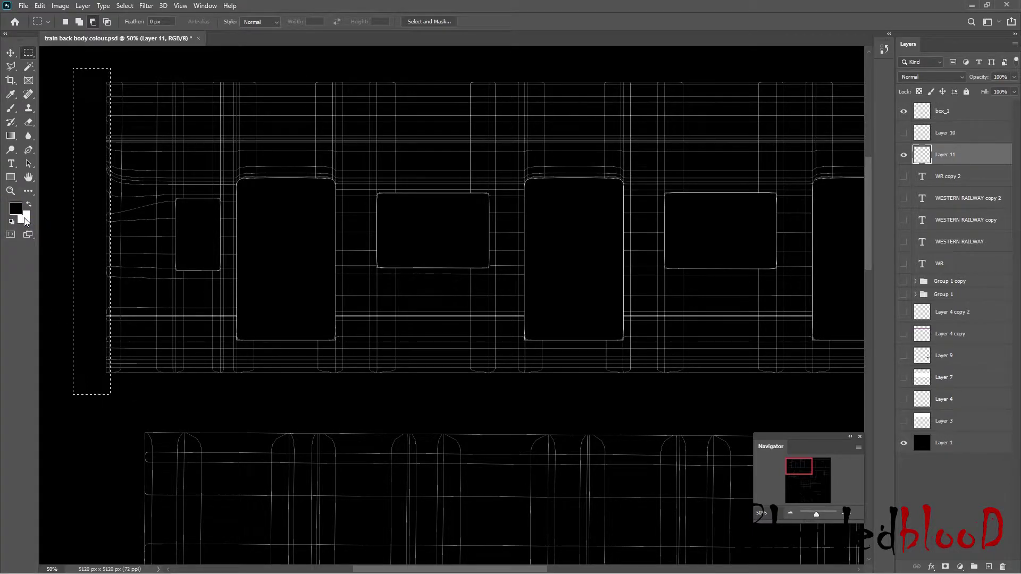
pyautogui.click(150, 211)
pyautogui.click(10, 52)
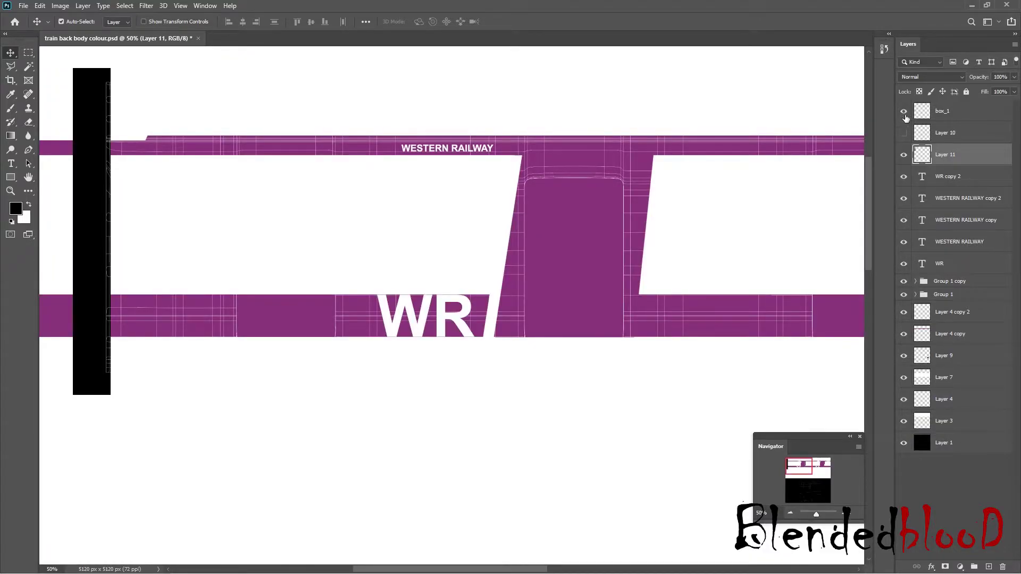
# Step: Save the PSD with box_1 hidden and Layer 10 shown, and reload it in Maya to check the strip on the car's end
pyautogui.click(904, 112)
pyautogui.click(903, 134)
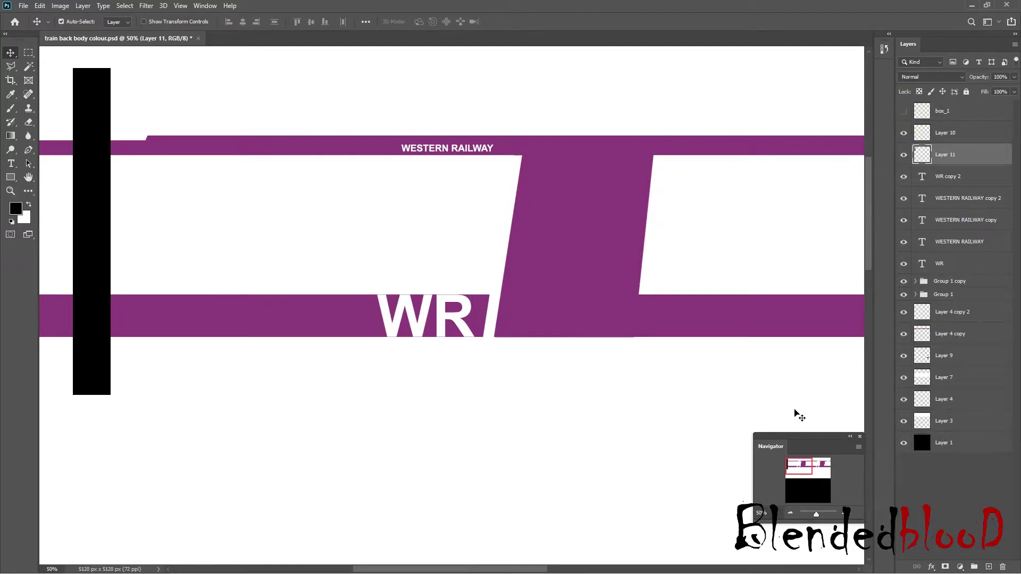
pyautogui.hotkey('ctrl', 's')
pyautogui.press('super')
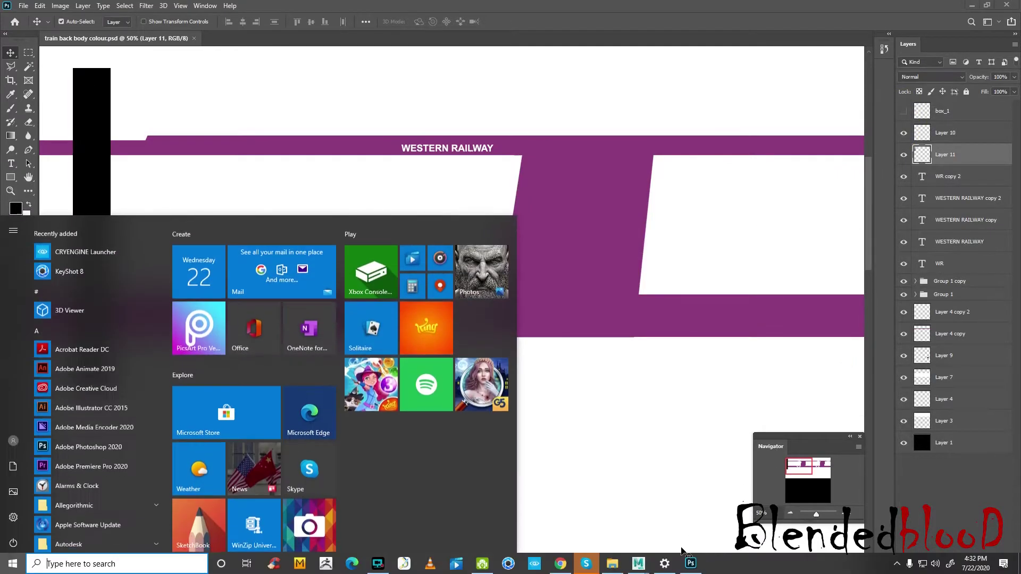
pyautogui.hotkey('alt', 'Tab')
pyautogui.click(870, 266)
pyautogui.scroll(-3, 367, 292)
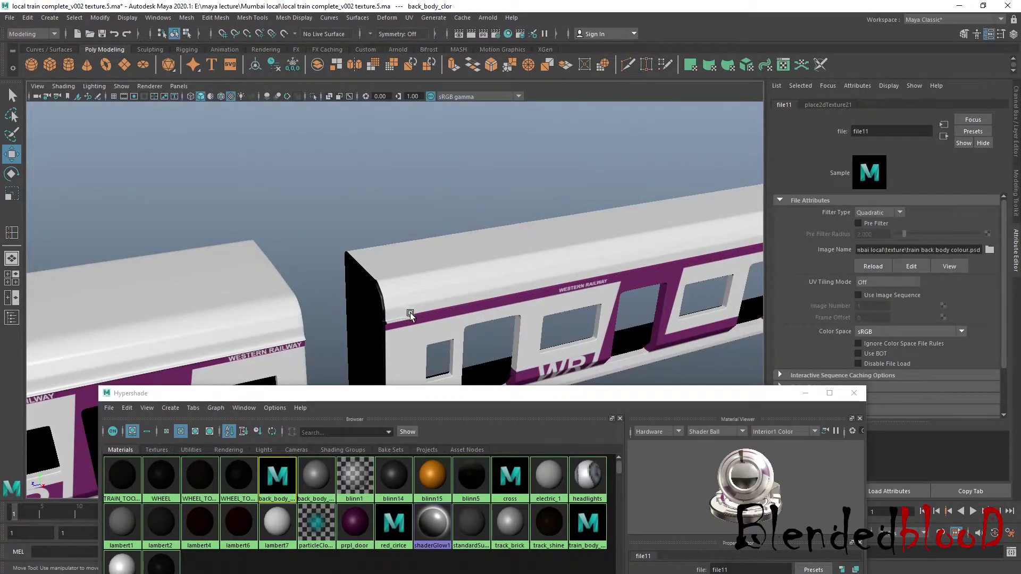
pyautogui.keyDown('alt'); pyautogui.moveTo(477, 276); pyautogui.dragTo(471, 273); pyautogui.keyUp('alt')
pyautogui.scroll(5, 354, 258)
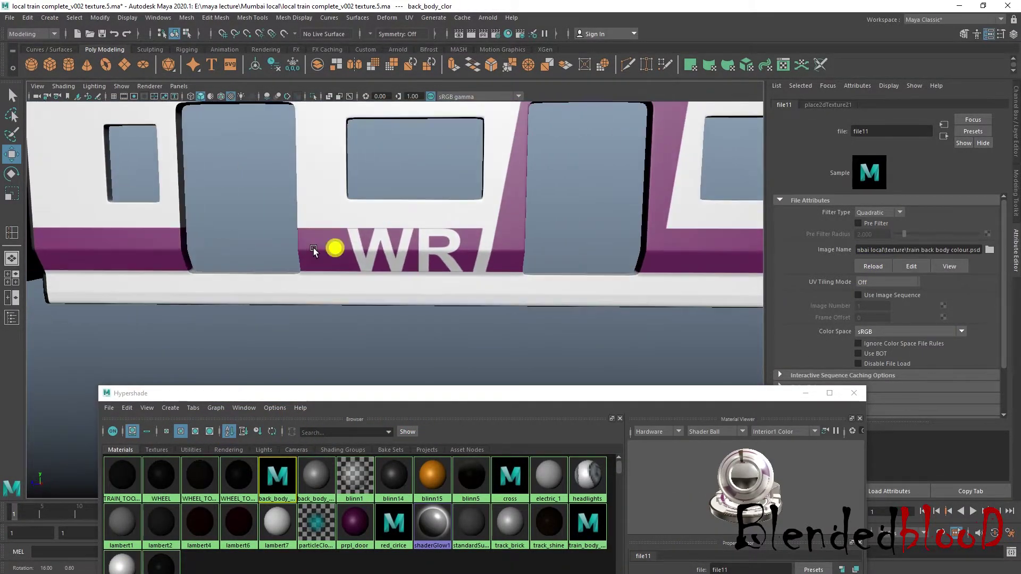
pyautogui.scroll(-3, 381, 285)
pyautogui.moveTo(362, 269)
pyautogui.keyDown('alt'); pyautogui.mouseDown()
pyautogui.moveTo(378, 265)
pyautogui.moveTo(369, 262)
pyautogui.mouseUp(); pyautogui.keyUp('alt')
pyautogui.scroll(2, 363, 265)
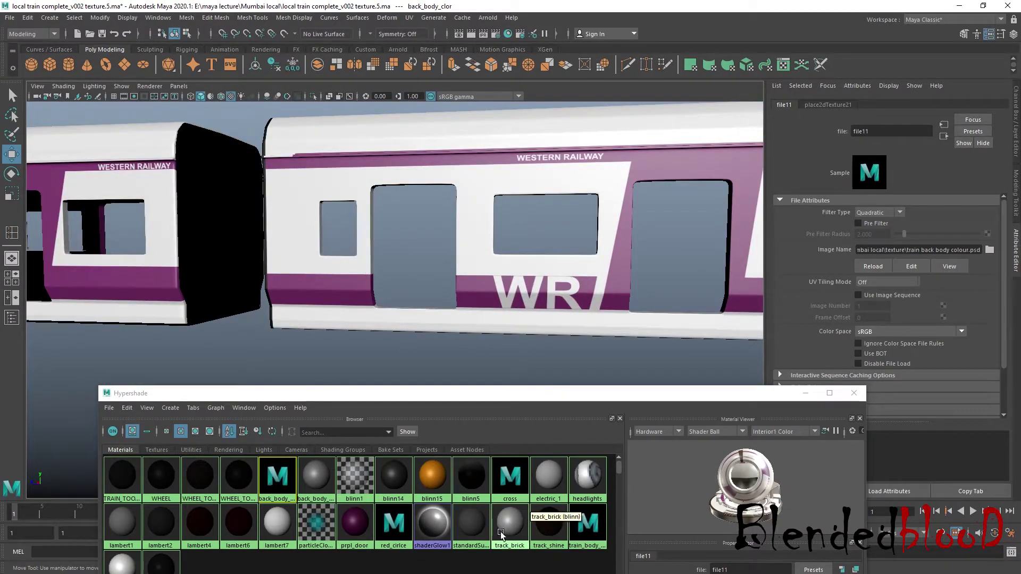
# Step: In Photoshop, delete Layer 11 with its black strip
pyautogui.press('super')
pyautogui.click(691, 568)
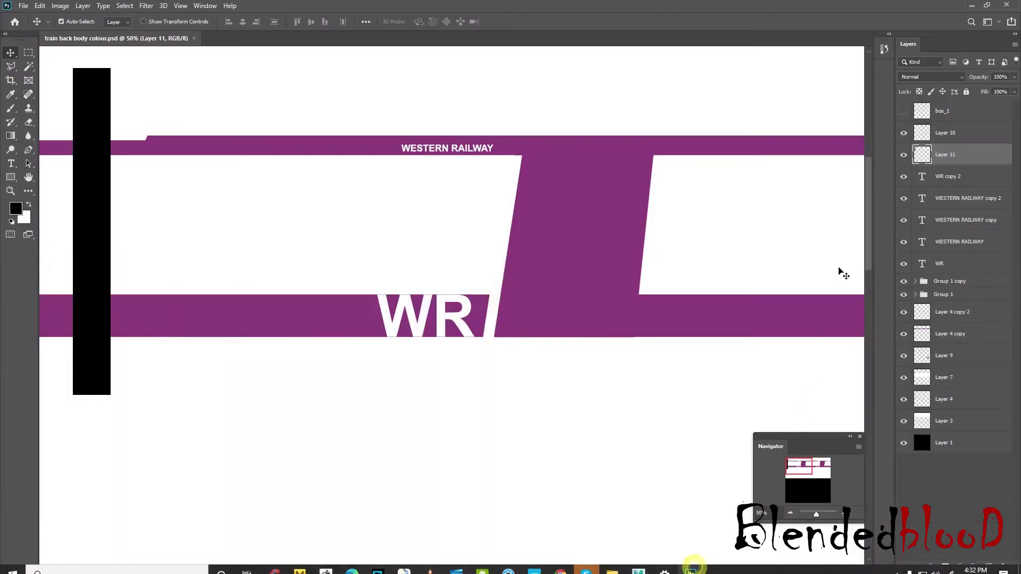
pyautogui.click(904, 158)
pyautogui.press('Delete')
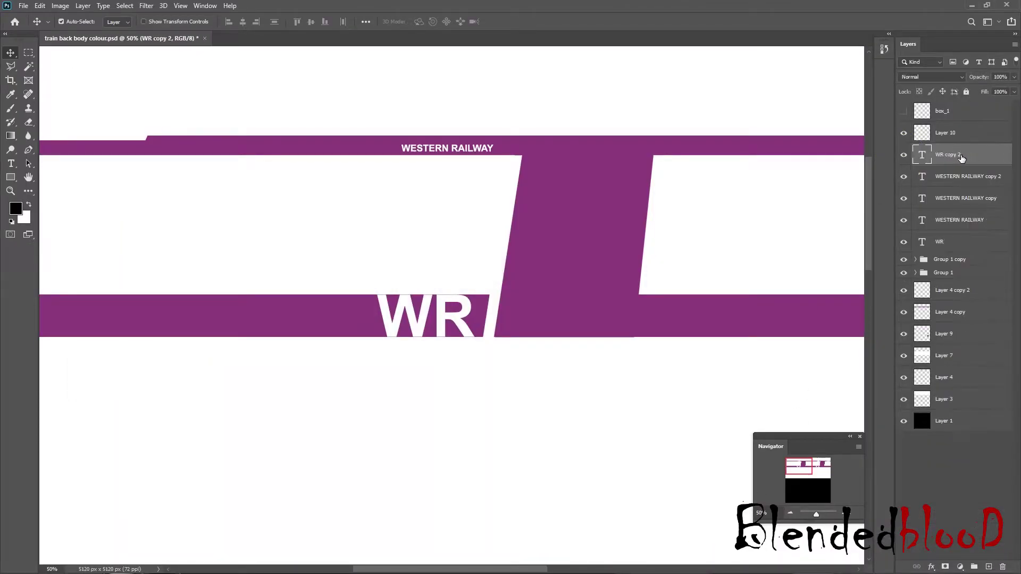
pyautogui.scroll(-1, 679, 274)
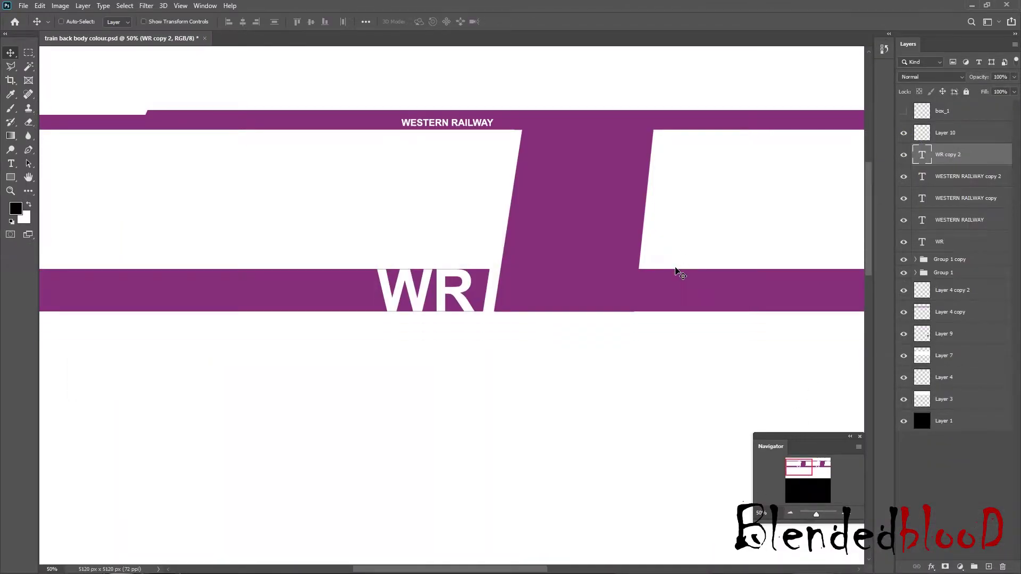
# Step: Reload the saved texture in Maya and examine the start of the upper purple stripe and the roof edge at the car's end
pyautogui.press('super')
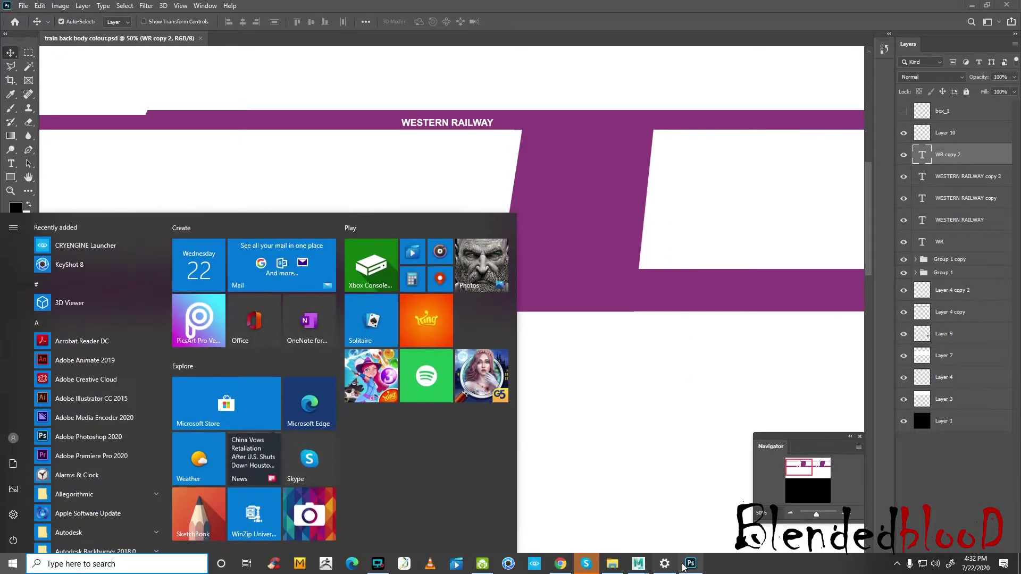
pyautogui.click(638, 564)
pyautogui.click(875, 267)
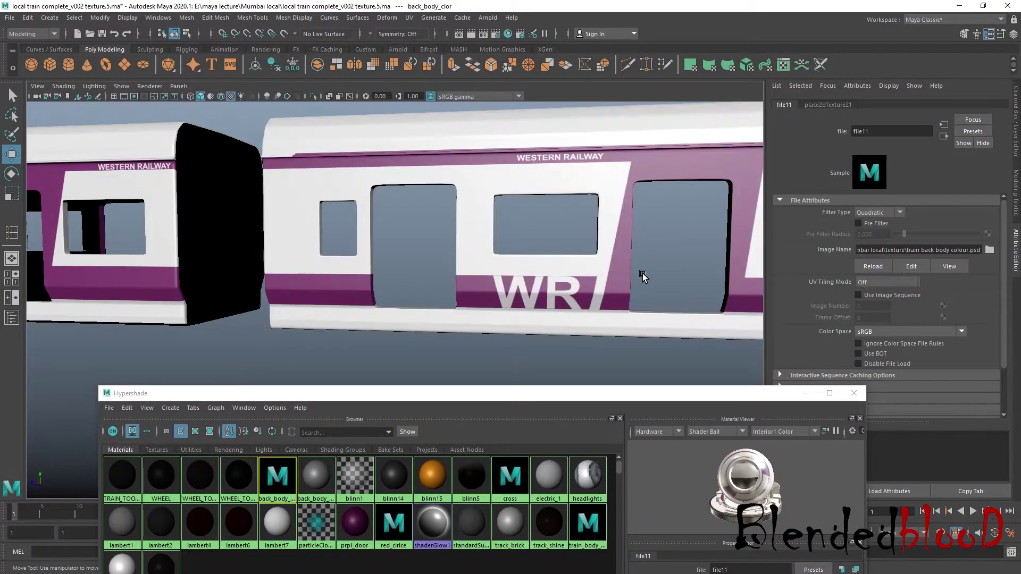
pyautogui.scroll(-5, 642, 276)
pyautogui.keyDown('alt'); pyautogui.moveTo(563, 282); pyautogui.dragTo(565, 287); pyautogui.keyUp('alt')
pyautogui.scroll(10, 568, 293)
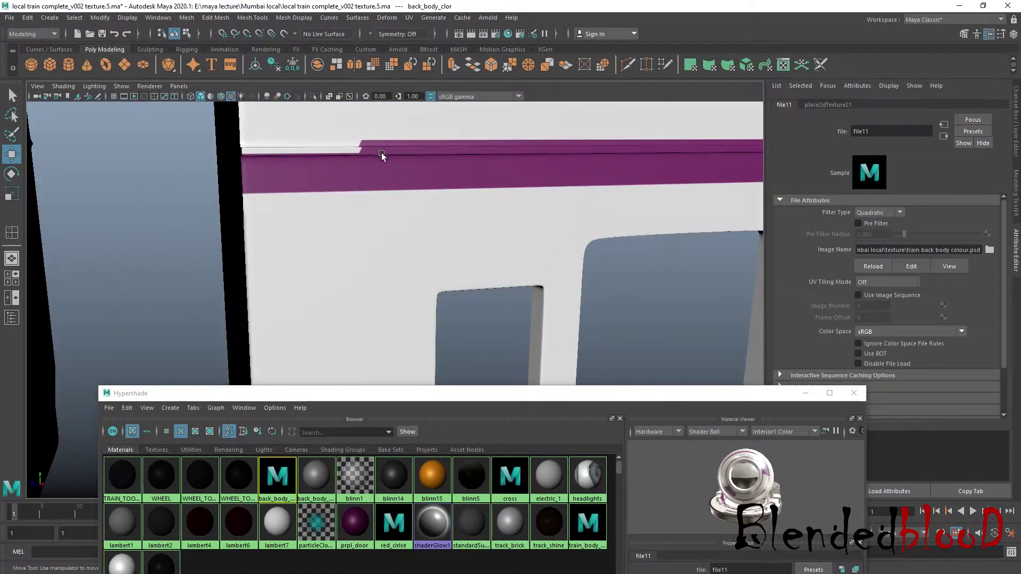
pyautogui.scroll(-5, 382, 154)
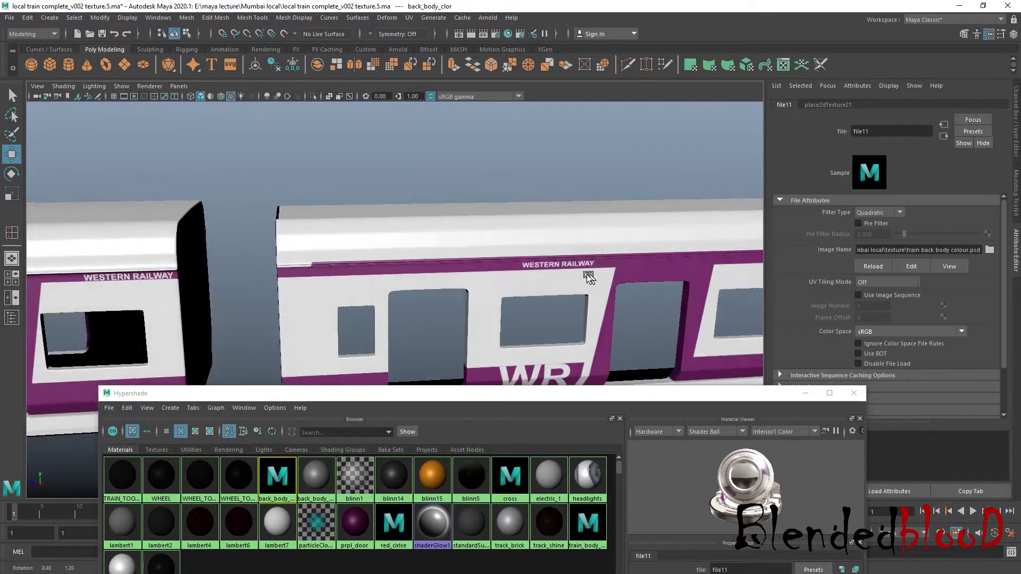
pyautogui.keyDown('alt'); pyautogui.moveTo(393, 213); pyautogui.dragTo(410, 274); pyautogui.keyUp('alt')
pyautogui.scroll(3, 410, 273)
pyautogui.scroll(-2, 445, 277)
pyautogui.scroll(5, 447, 276)
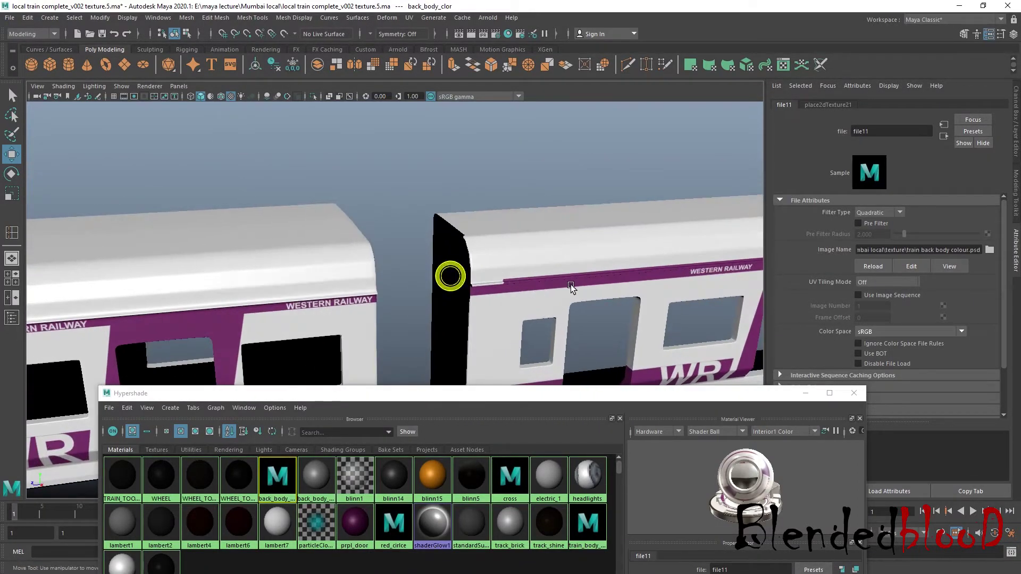
# Step: In Photoshop, check what Layer 4 adds to the upper purple stripe, delete that layer and save the PSD
pyautogui.press('super')
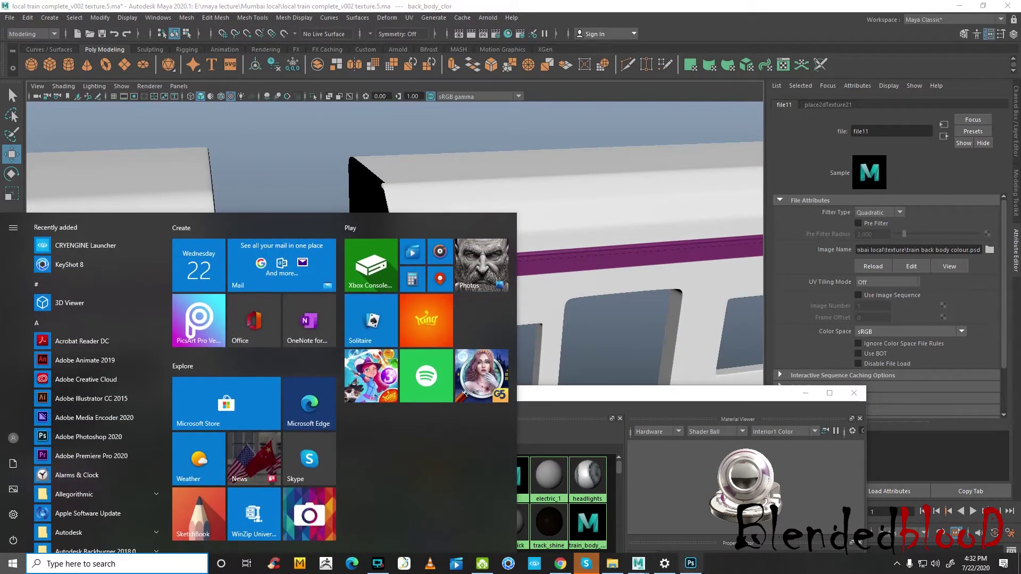
pyautogui.hotkey('alt', 'Tab')
pyautogui.click(903, 377)
pyautogui.click(903, 377)
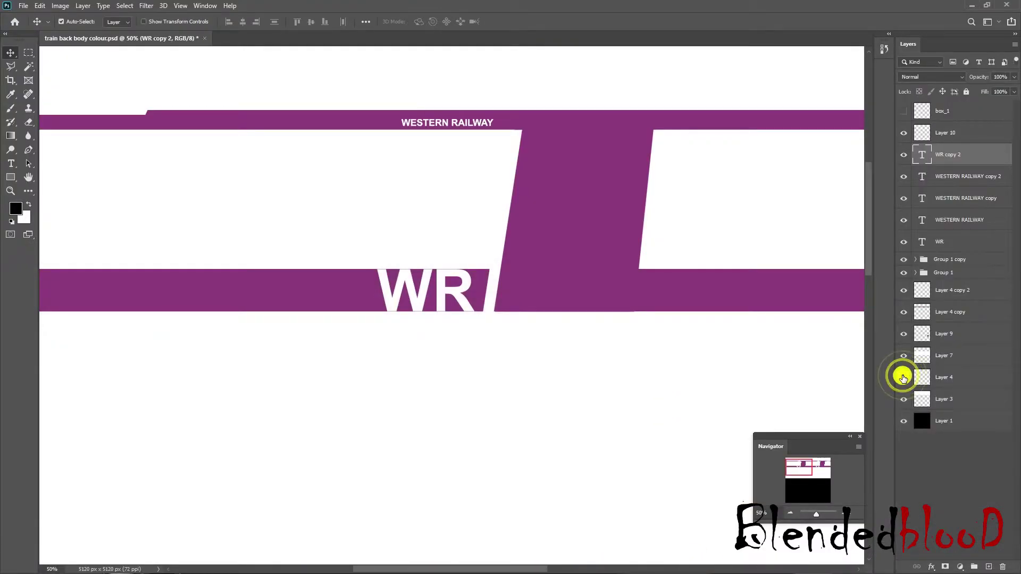
pyautogui.click(952, 377)
pyautogui.press('Delete')
pyautogui.hotkey('ctrl', 's')
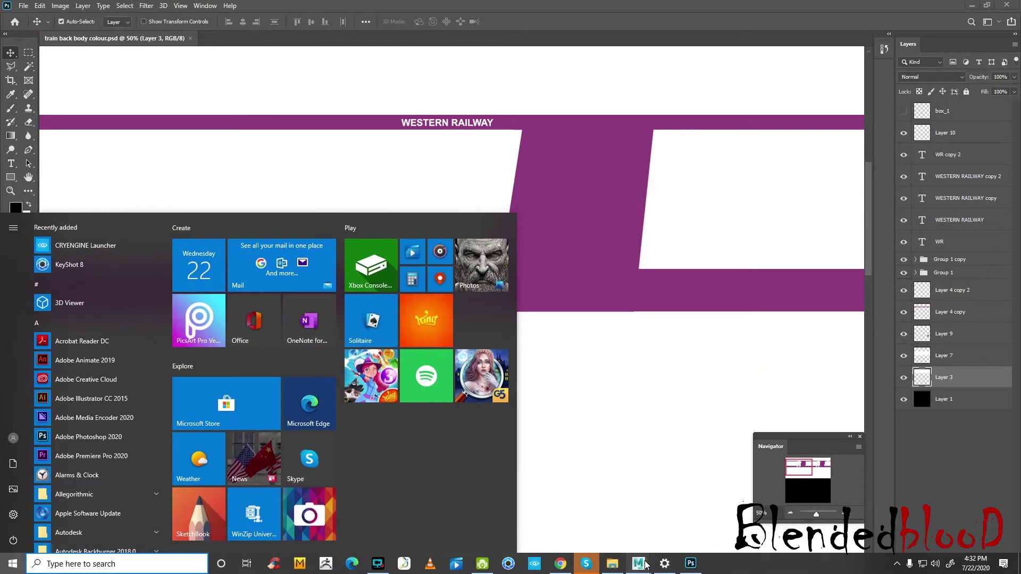
# Step: Reload the texture in Maya and select the passenger car's body, viewed from below
pyautogui.moveTo(638, 564)
pyautogui.click(744, 526)
pyautogui.click(865, 270)
pyautogui.scroll(-5, 680, 297)
pyautogui.keyDown('alt'); pyautogui.moveTo(680, 297); pyautogui.dragTo(632, 296); pyautogui.keyUp('alt')
pyautogui.moveTo(633, 296); pyautogui.dragTo(664, 275, button='right')
pyautogui.click(691, 240)
pyautogui.keyDown('alt'); pyautogui.moveTo(513, 264); pyautogui.dragTo(569, 411); pyautogui.keyUp('alt')
pyautogui.click(545, 228)
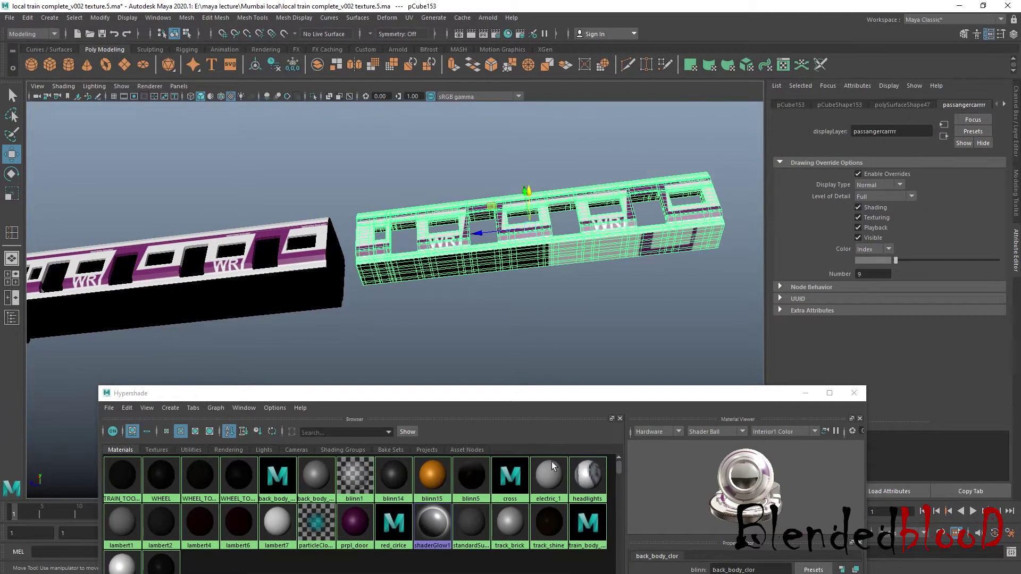
# Step: In Photoshop, compare the white areas of Layers 3, 7 and 9 with the box_1 UV layout, showing all of them
pyautogui.press('super')
pyautogui.click(691, 564)
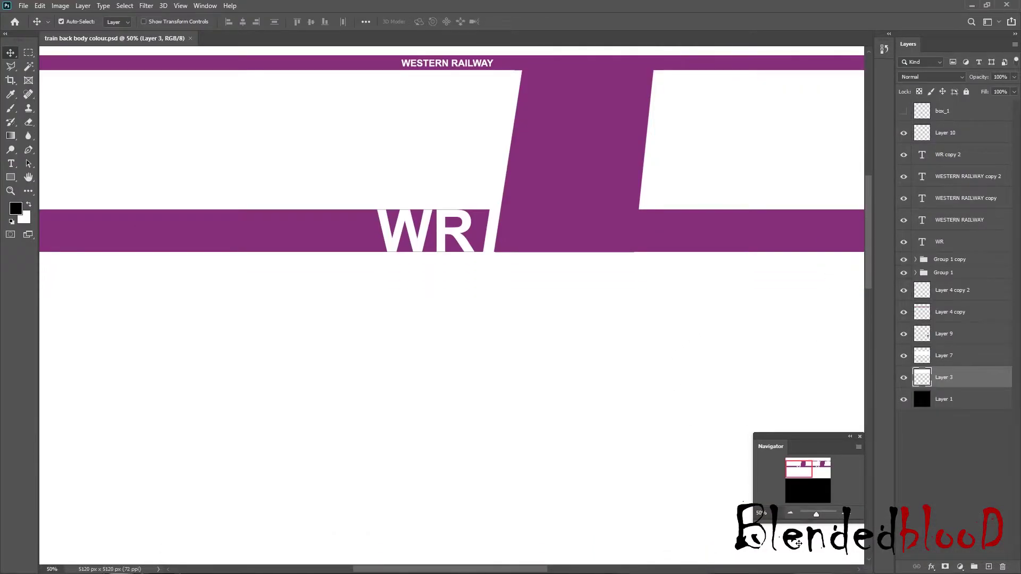
pyautogui.click(789, 514)
pyautogui.click(789, 514)
pyautogui.click(789, 515)
pyautogui.click(789, 515)
pyautogui.click(904, 377)
pyautogui.click(903, 355)
pyautogui.click(904, 334)
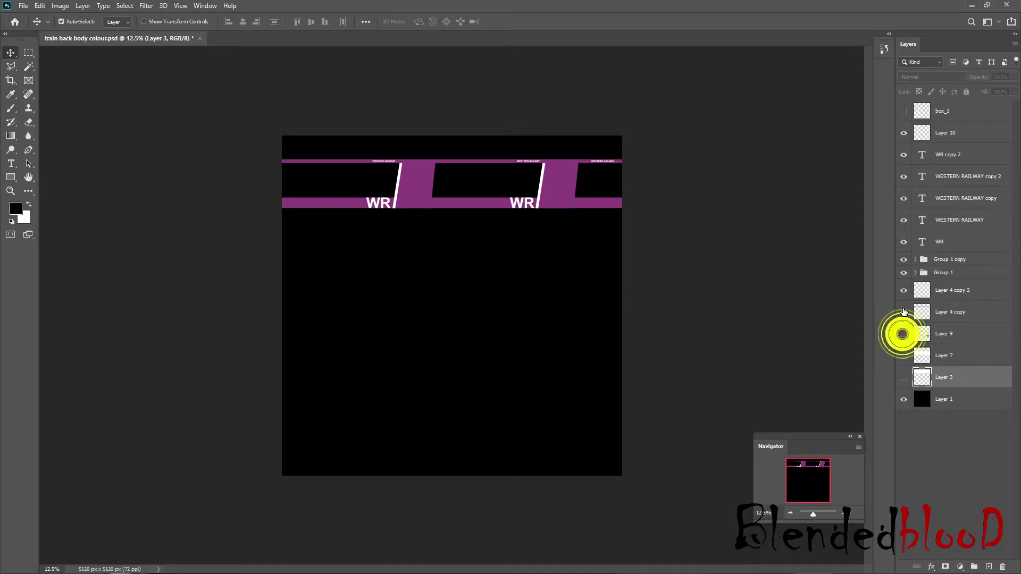
pyautogui.click(904, 111)
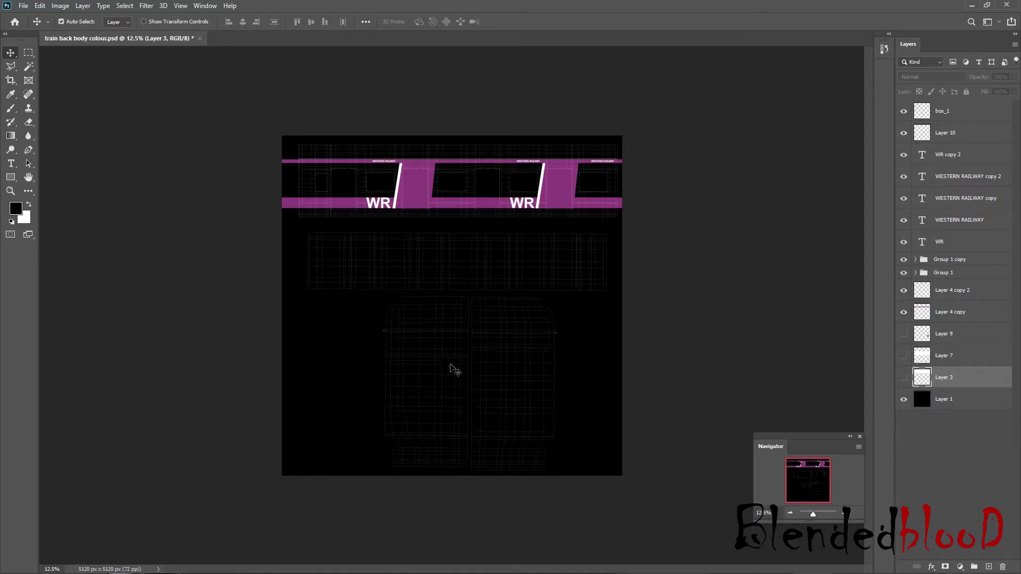
pyautogui.click(903, 334)
pyautogui.click(903, 355)
pyautogui.click(903, 377)
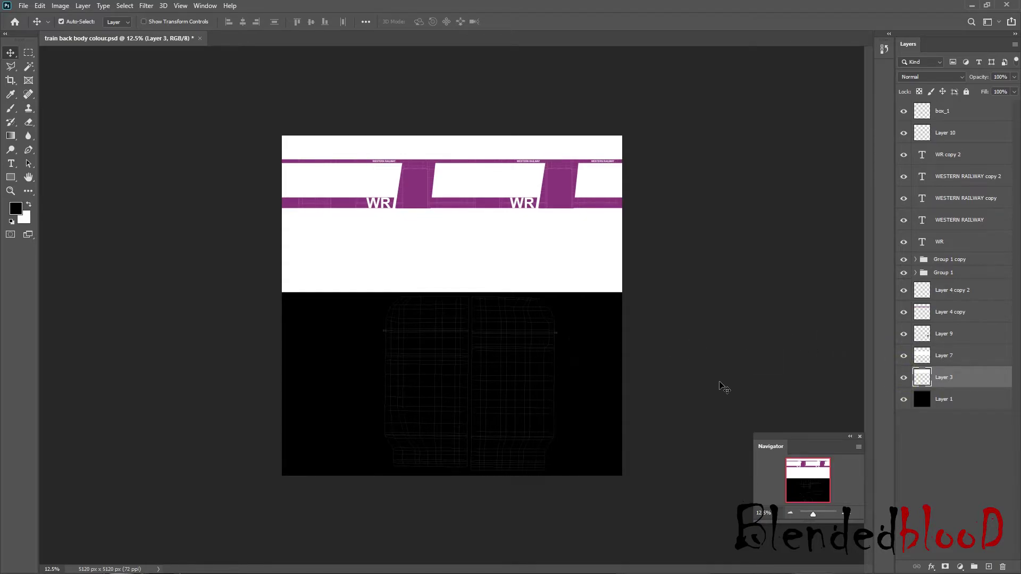
pyautogui.click(737, 349)
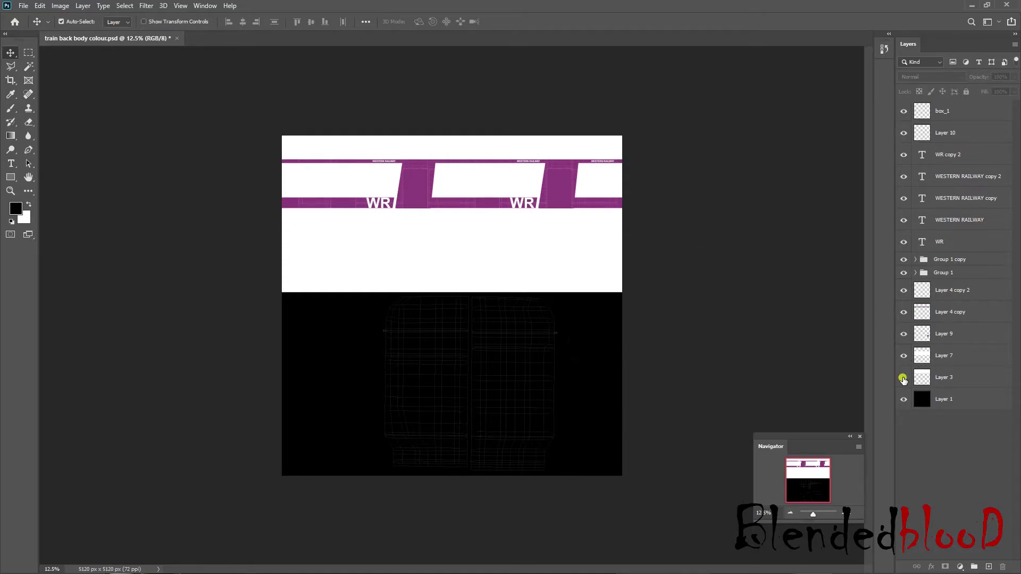
# Step: Check what Layer 3 covers, leave it hidden and save the PSD
pyautogui.click(903, 378)
pyautogui.click(903, 378)
pyautogui.click(903, 378)
pyautogui.hotkey('ctrl', 's')
# Step: Reload the back_body_clor file texture in Maya and examine the passenger car's underside and side without the upper white base
pyautogui.press('super')
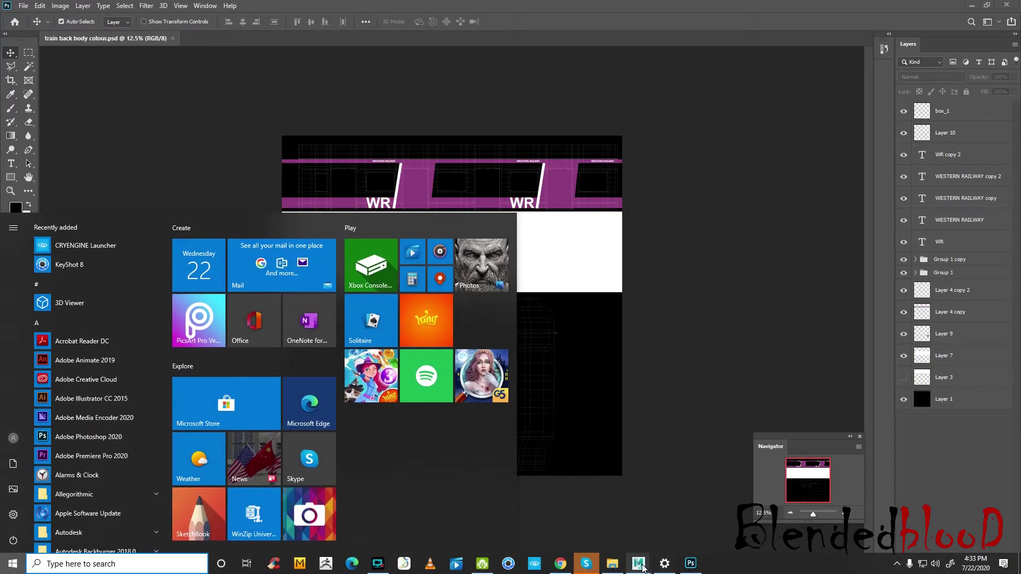
pyautogui.moveTo(642, 567)
pyautogui.click(701, 513)
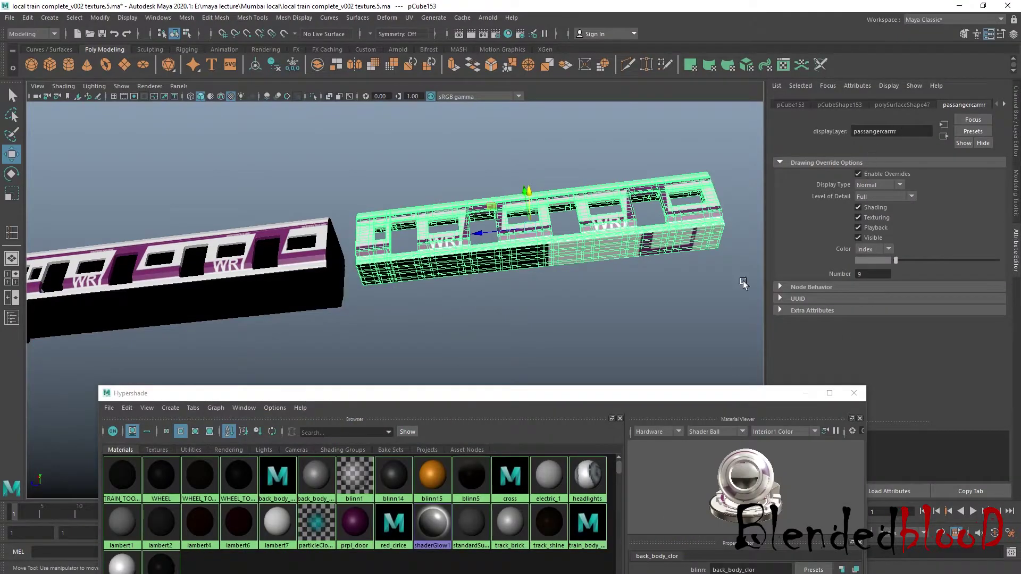
pyautogui.click(277, 476)
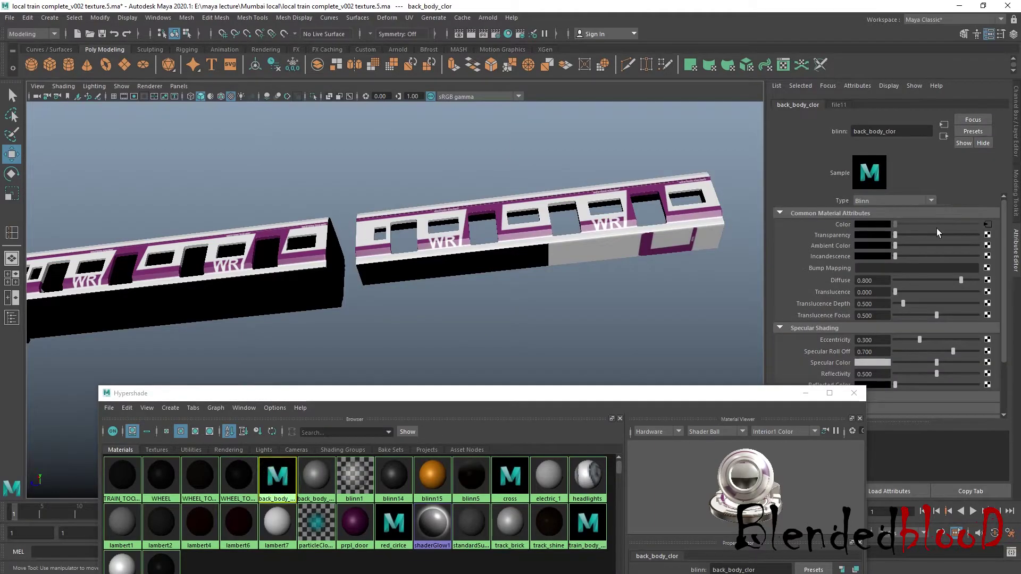
pyautogui.click(987, 224)
pyautogui.click(888, 266)
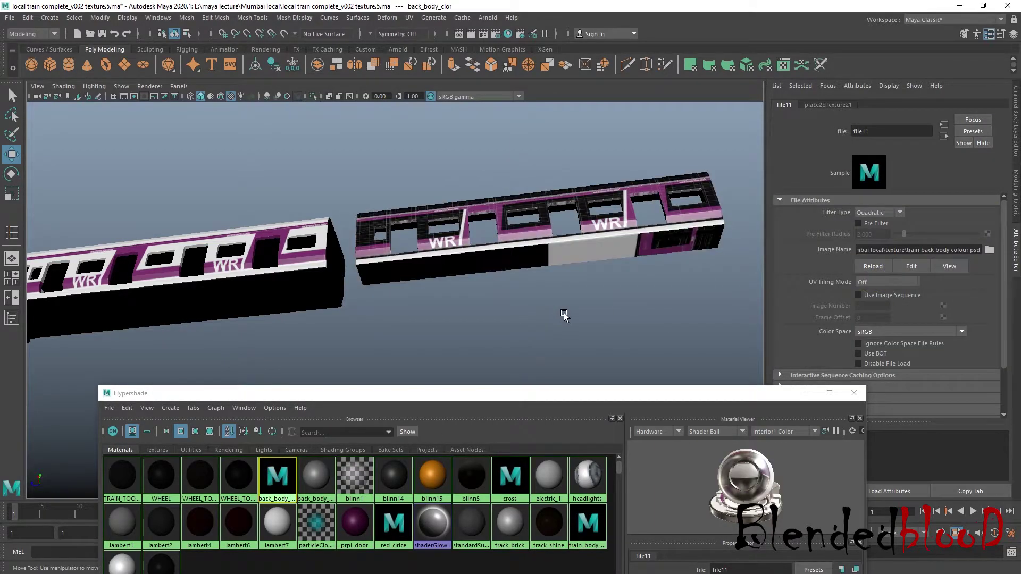
pyautogui.scroll(2, 619, 282)
pyautogui.scroll(6, 412, 290)
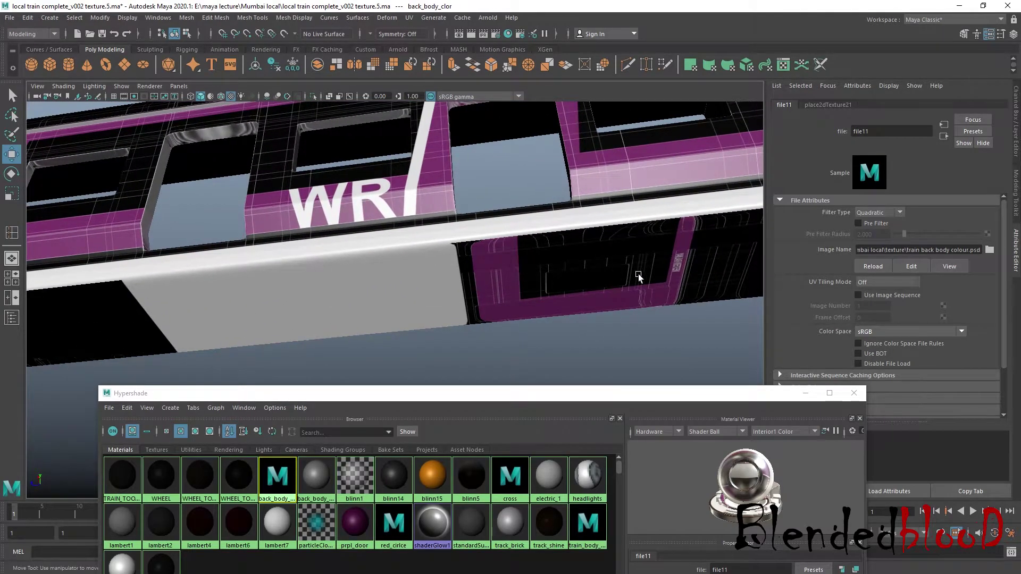
pyautogui.keyDown('alt'); pyautogui.moveTo(631, 277); pyautogui.dragTo(654, 266); pyautogui.keyUp('alt')
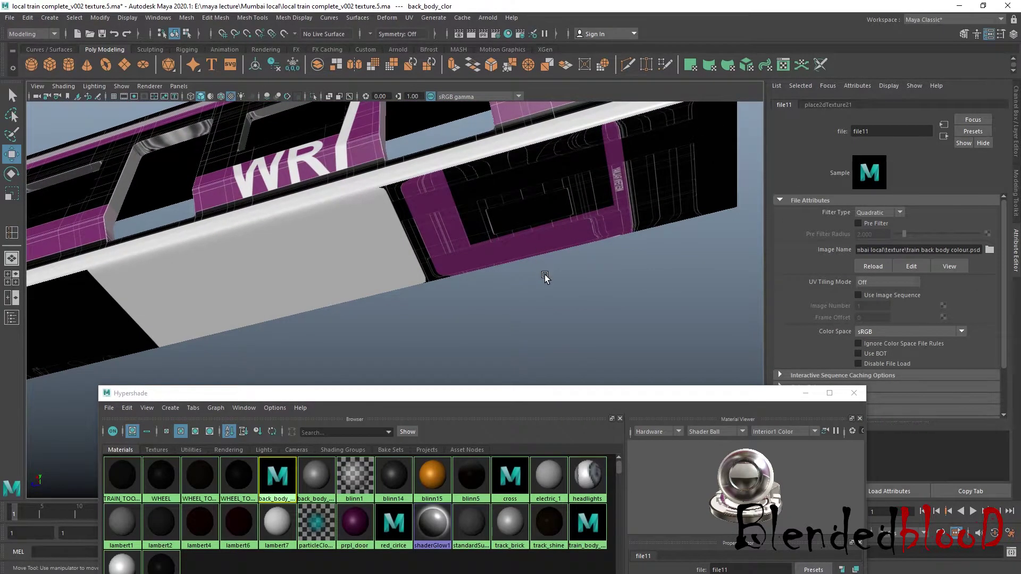
pyautogui.scroll(-5, 542, 277)
pyautogui.keyDown('alt'); pyautogui.moveTo(533, 280); pyautogui.dragTo(673, 258); pyautogui.keyUp('alt')
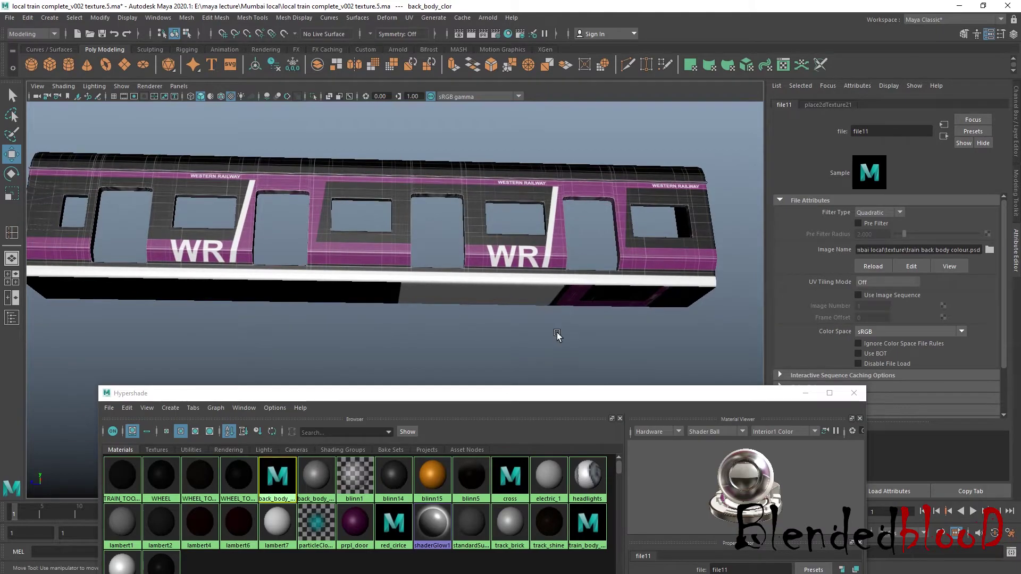
# Step: In Photoshop, show Layer 3 again, hide the box_1 UV layout and save the PSD
pyautogui.press('super')
pyautogui.moveTo(642, 565)
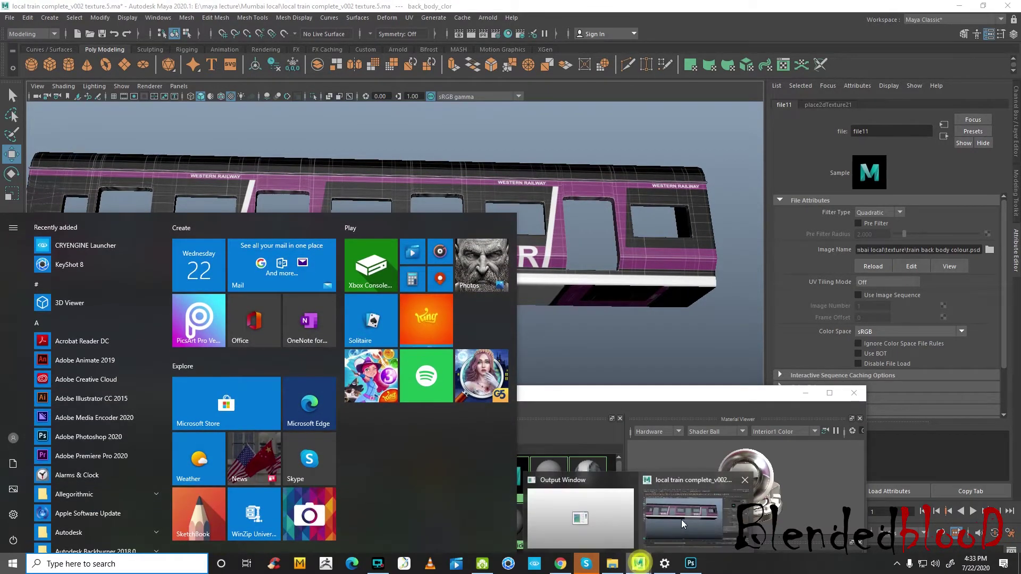
pyautogui.click(681, 519)
pyautogui.press('super')
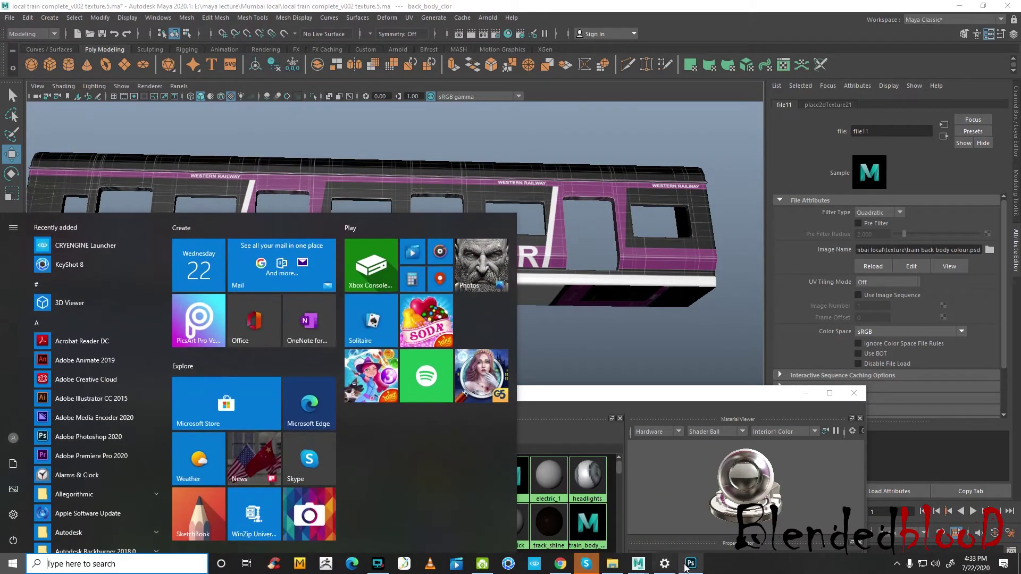
pyautogui.click(684, 560)
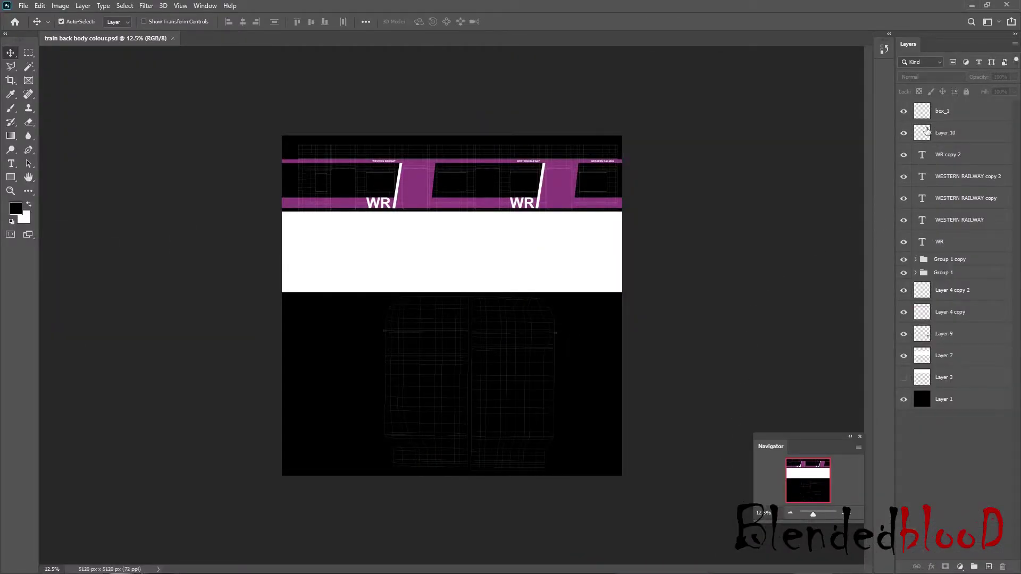
pyautogui.click(903, 377)
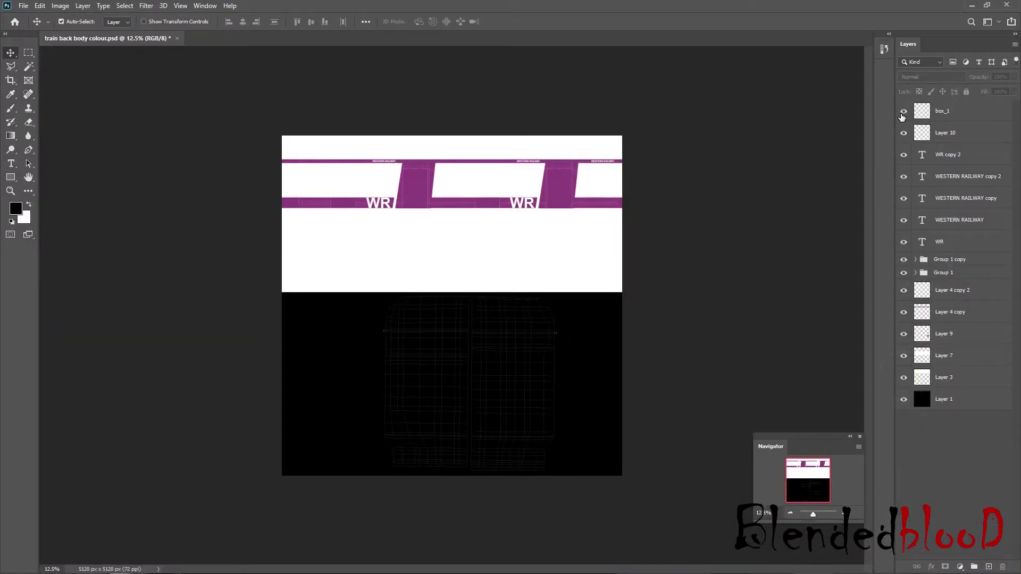
pyautogui.click(902, 401)
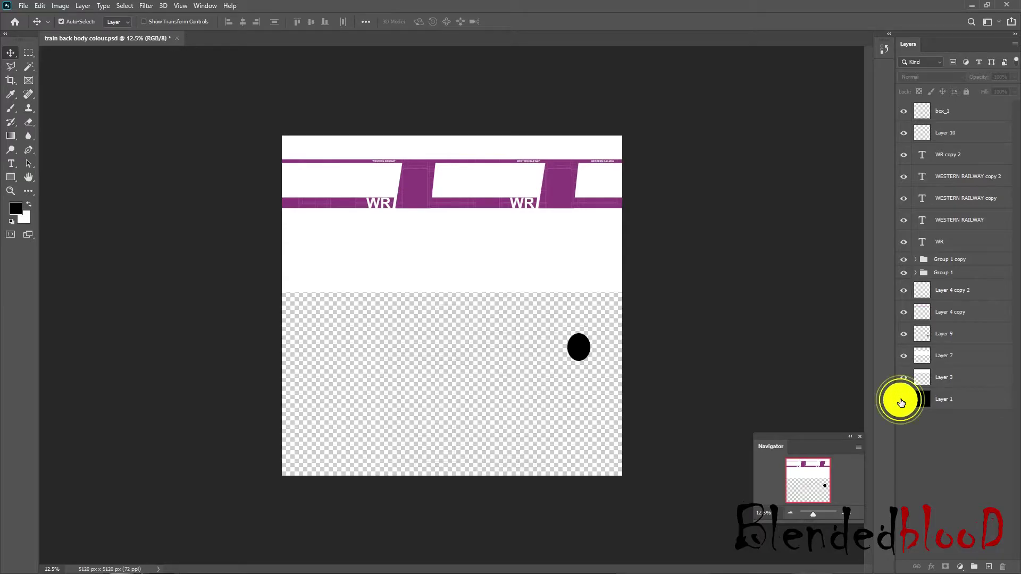
pyautogui.click(903, 402)
pyautogui.click(903, 112)
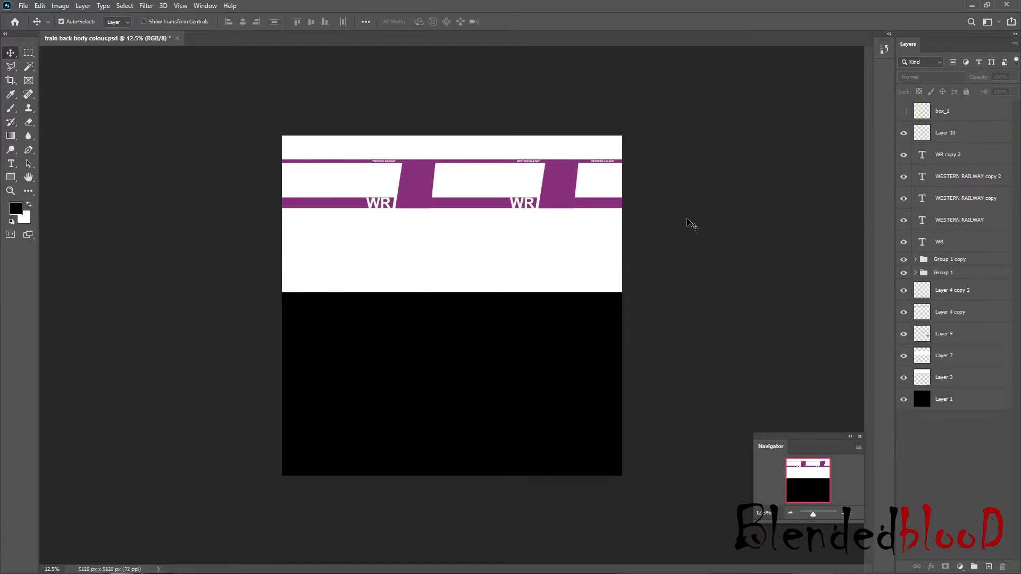
pyautogui.click(847, 515)
pyautogui.click(790, 514)
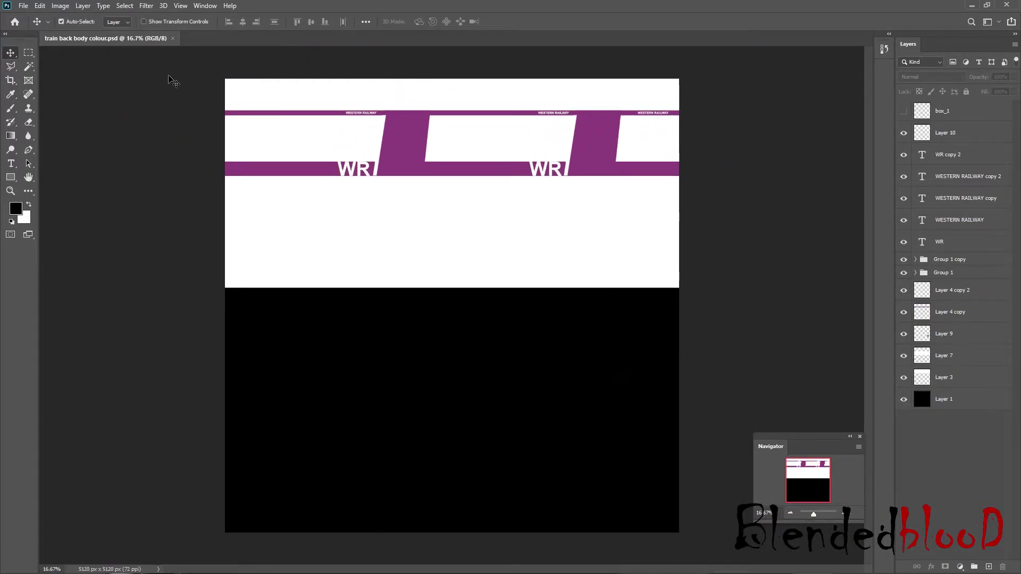
# Step: Reload the saved texture in Maya and check the Western Railway livery on both passenger cars from the side
pyautogui.press('super')
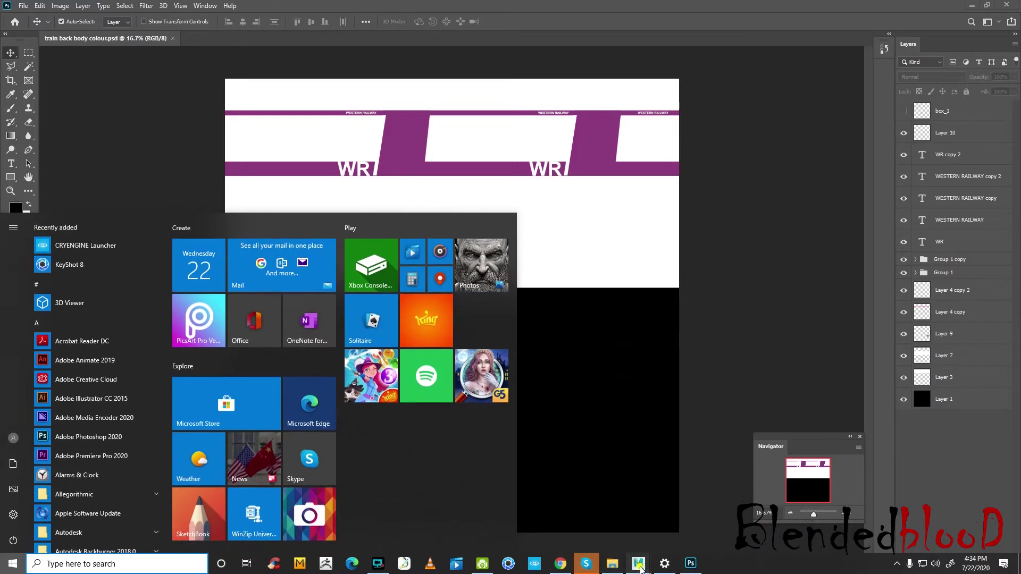
pyautogui.click(641, 561)
pyautogui.click(680, 527)
pyautogui.click(875, 267)
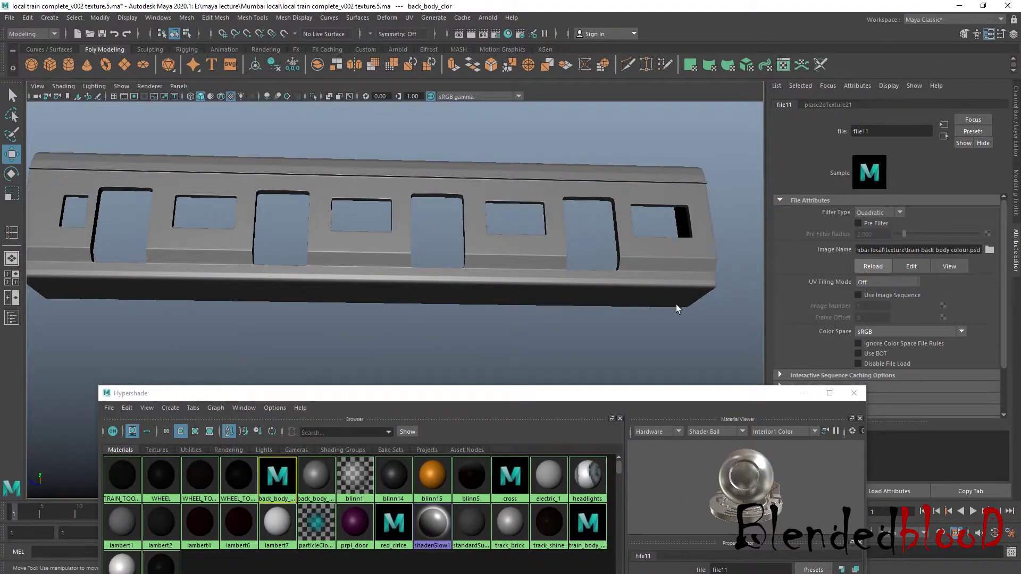
pyautogui.scroll(-3, 657, 300)
pyautogui.keyDown('alt'); pyautogui.moveTo(663, 298); pyautogui.dragTo(521, 308); pyautogui.keyUp('alt')
pyautogui.scroll(3, 508, 281)
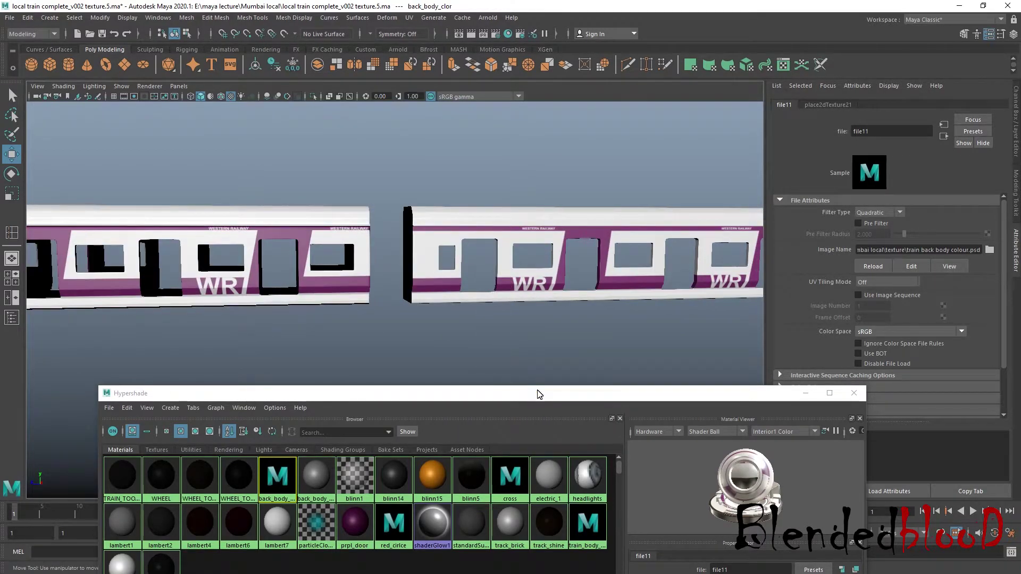
pyautogui.moveTo(539, 394); pyautogui.dragTo(537, 330)
# Step: In Photoshop, add a new layer above box_1 and make a rectangular selection spanning the white and black areas near the canvas centre
pyautogui.press('super')
pyautogui.click(687, 565)
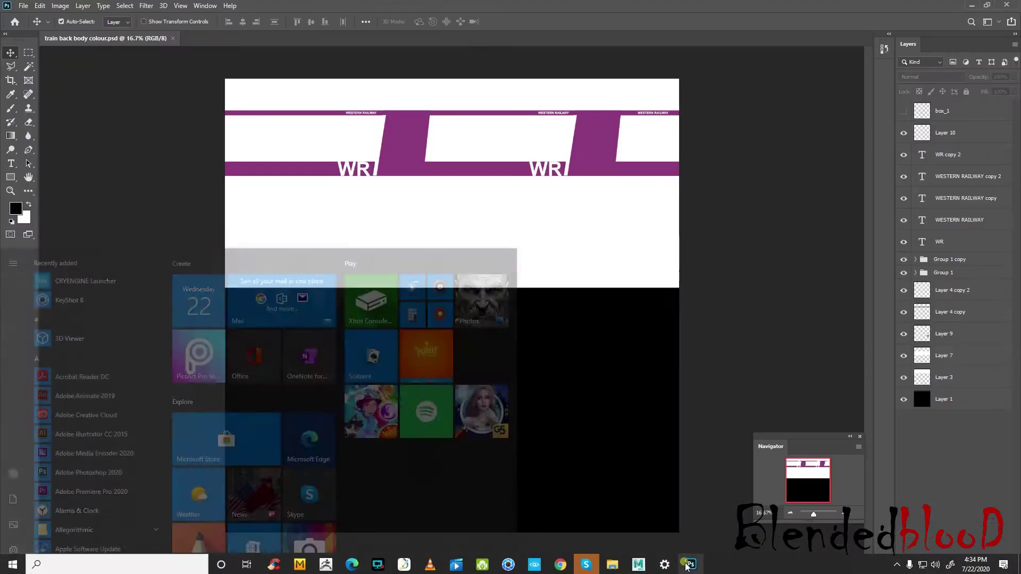
pyautogui.click(957, 111)
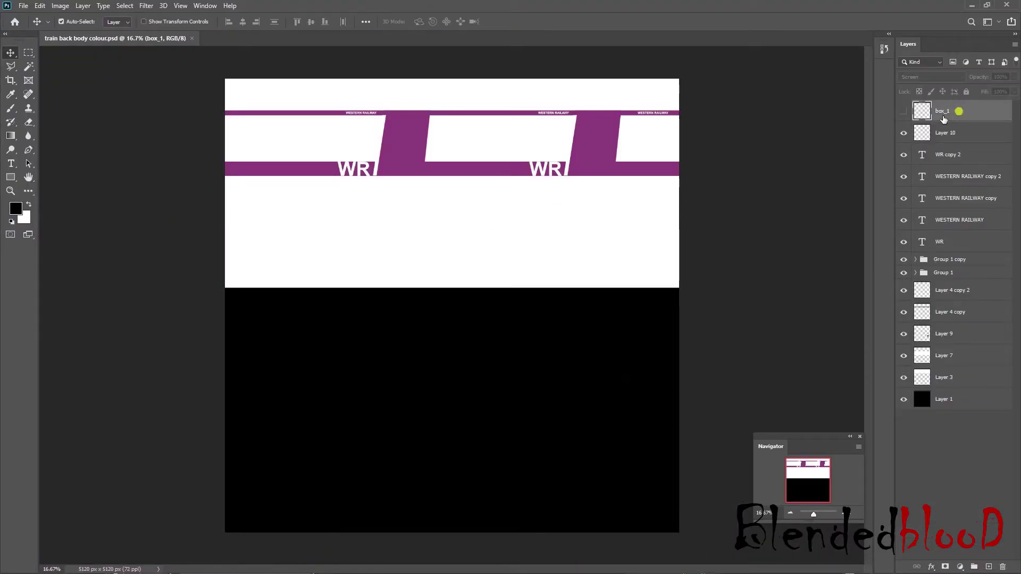
pyautogui.click(904, 113)
pyautogui.click(904, 112)
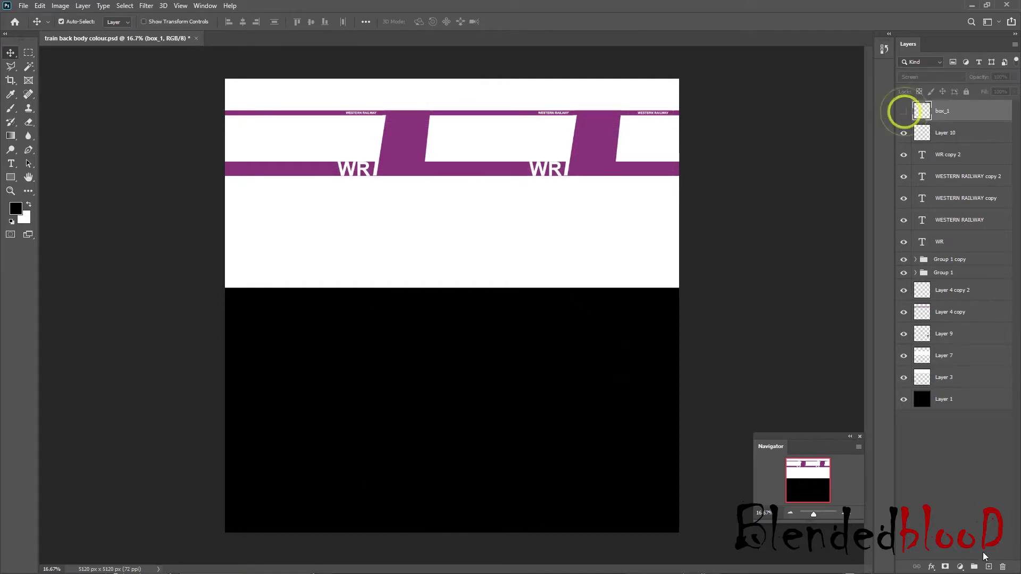
pyautogui.click(989, 566)
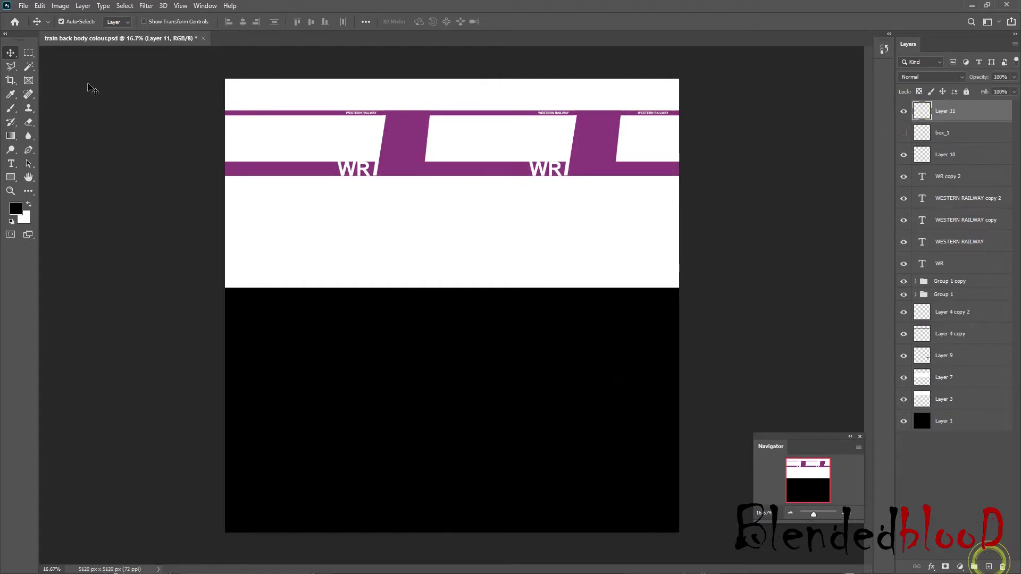
pyautogui.click(29, 54)
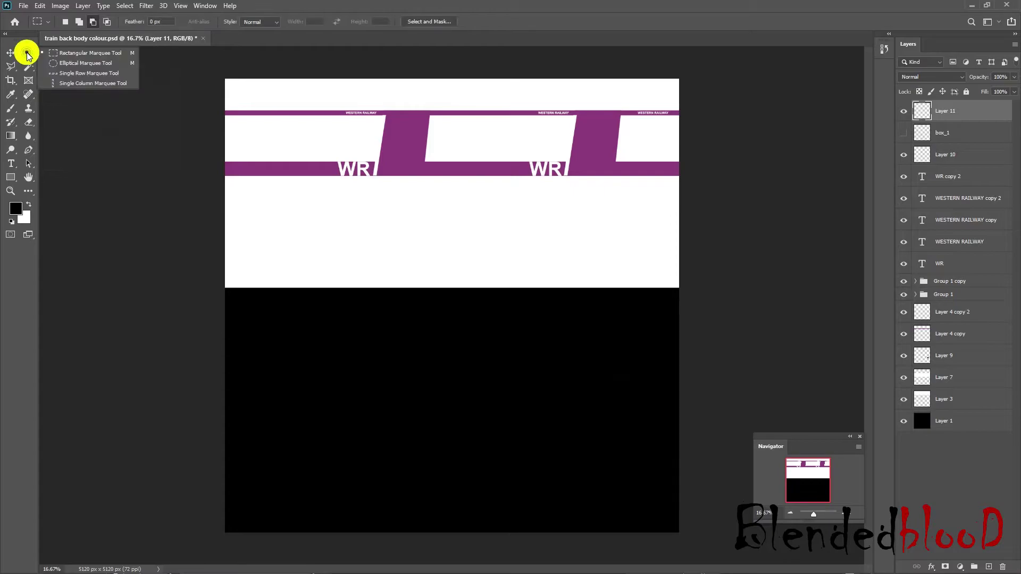
pyautogui.click(56, 55)
pyautogui.moveTo(420, 204); pyautogui.dragTo(541, 346)
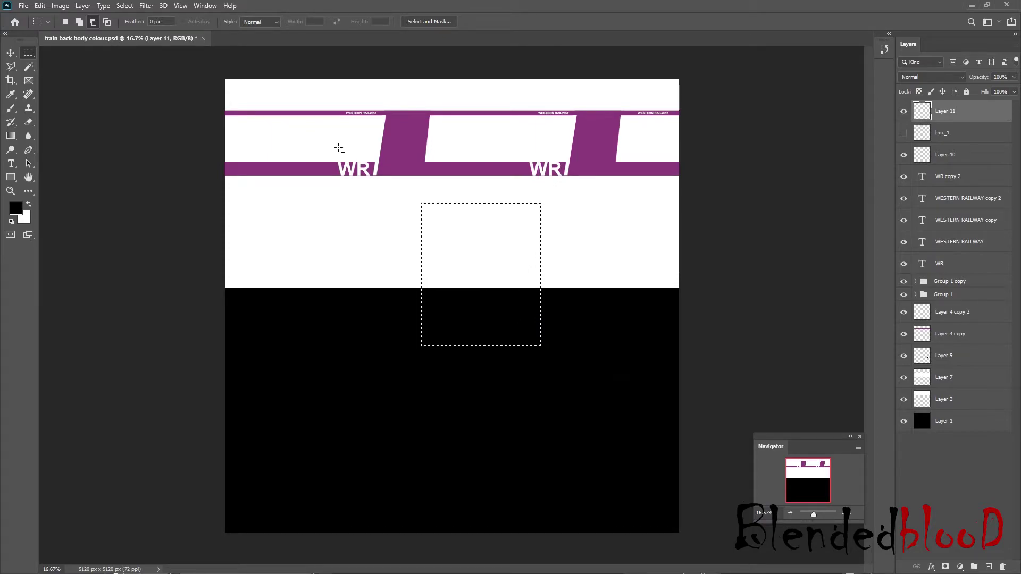
pyautogui.click(11, 53)
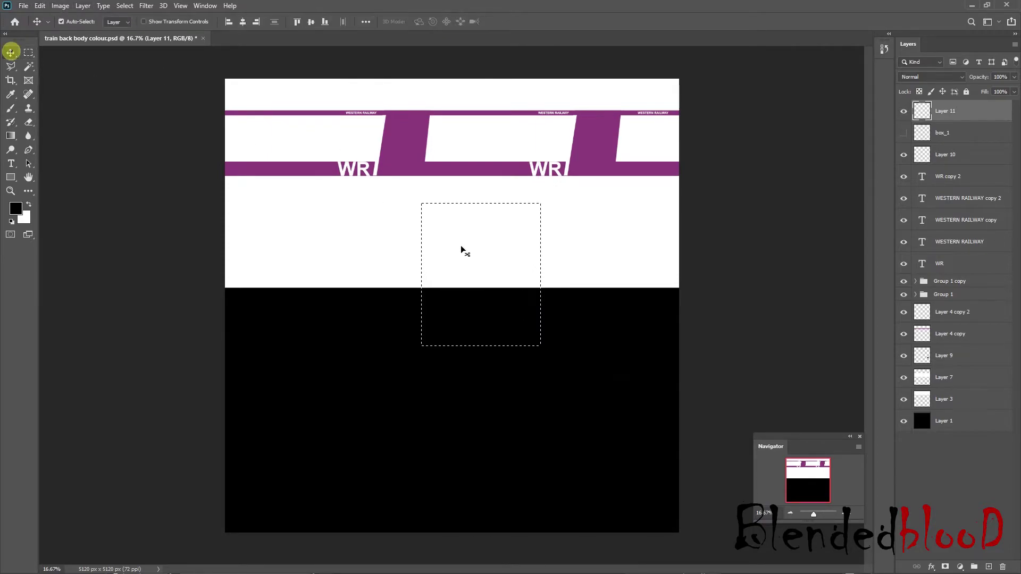
# Step: Switch to Chrome and search Google Images for "local train symbol", using the corrected spelling
pyautogui.press('super')
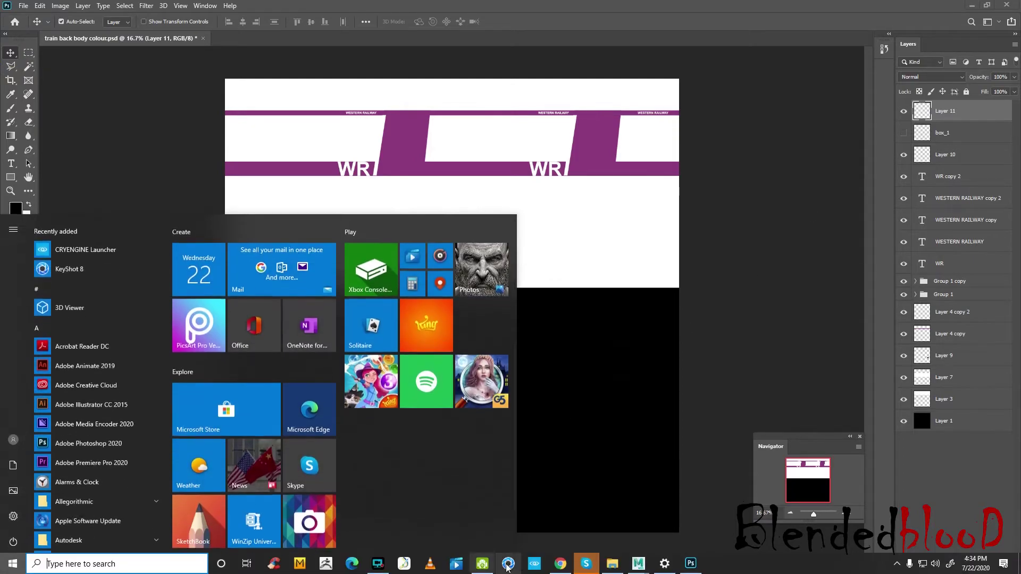
pyautogui.click(586, 564)
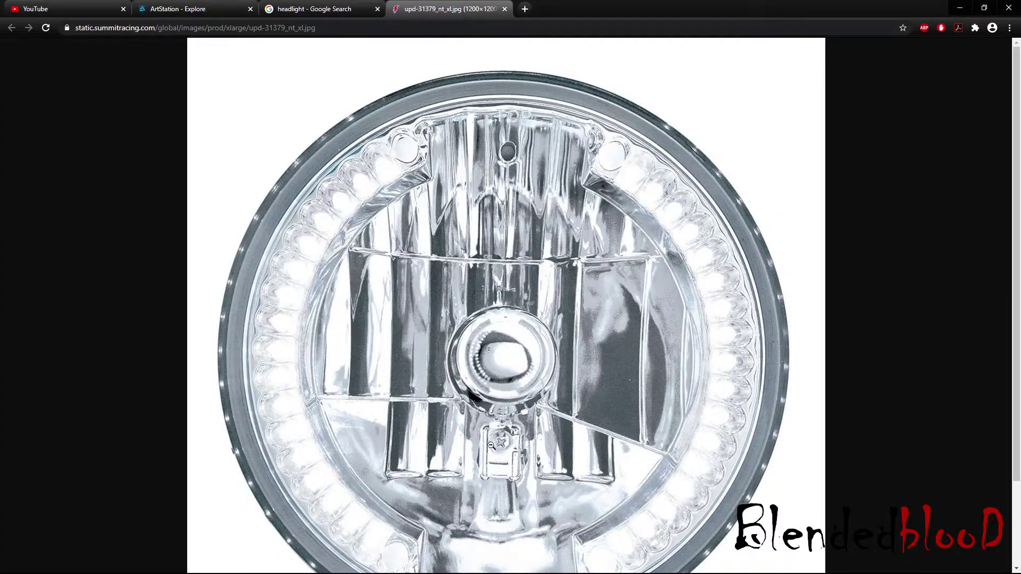
pyautogui.click(315, 9)
pyautogui.scroll(10, 265, 319)
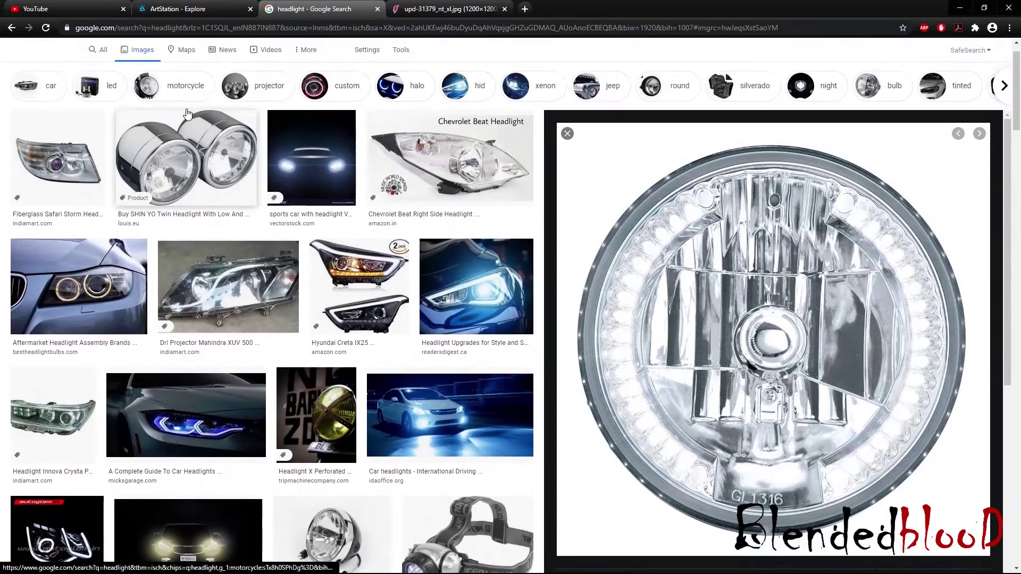
pyautogui.moveTo(136, 61); pyautogui.dragTo(42, 64)
pyautogui.write('lo')
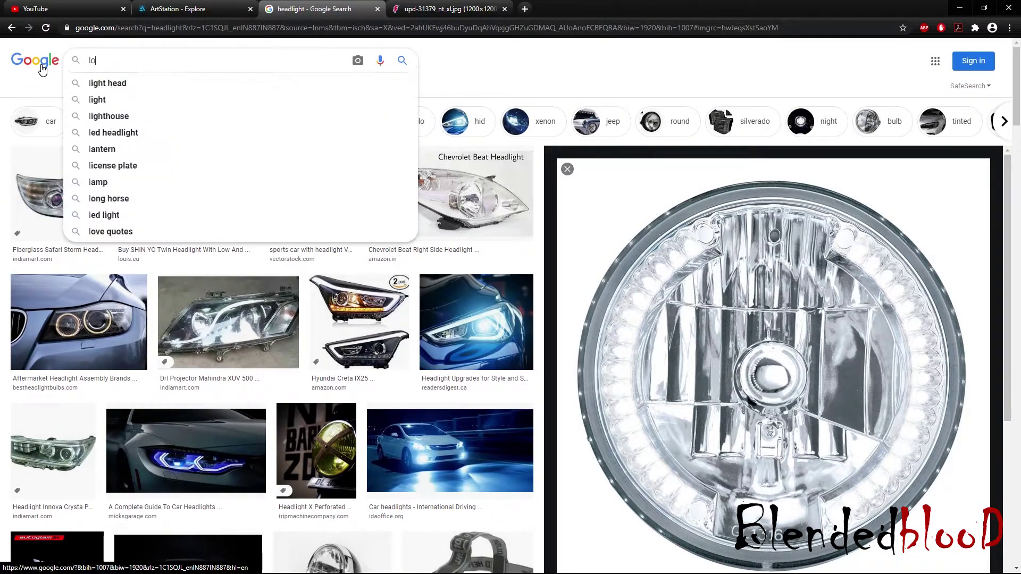
pyautogui.write('cal tra')
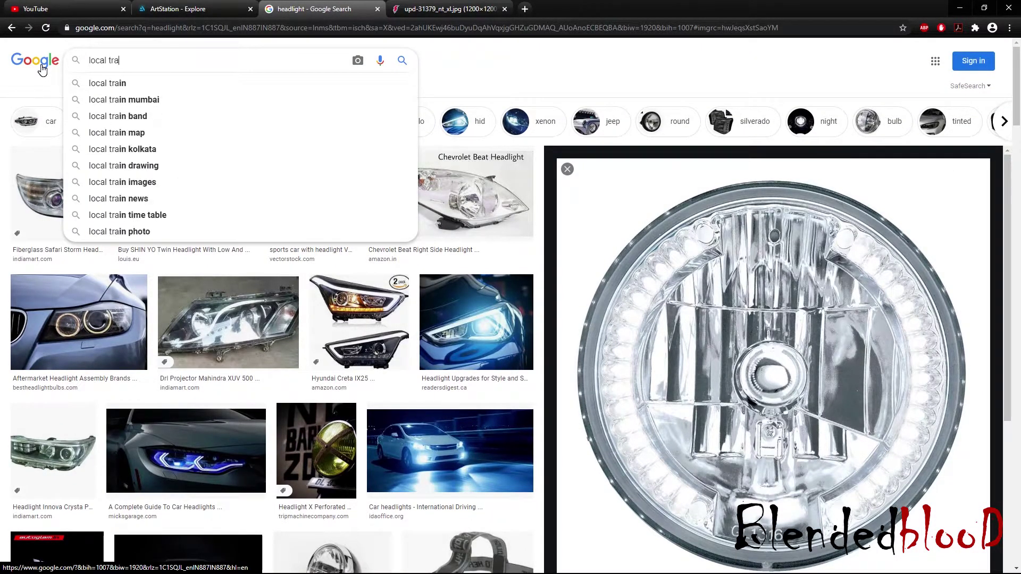
pyautogui.write('in sym')
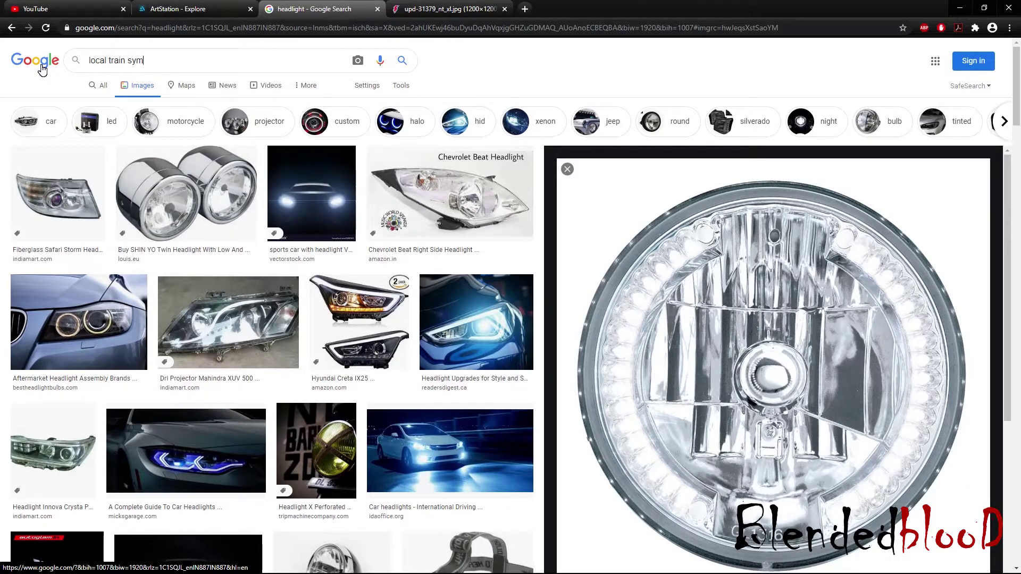
pyautogui.press('Return')
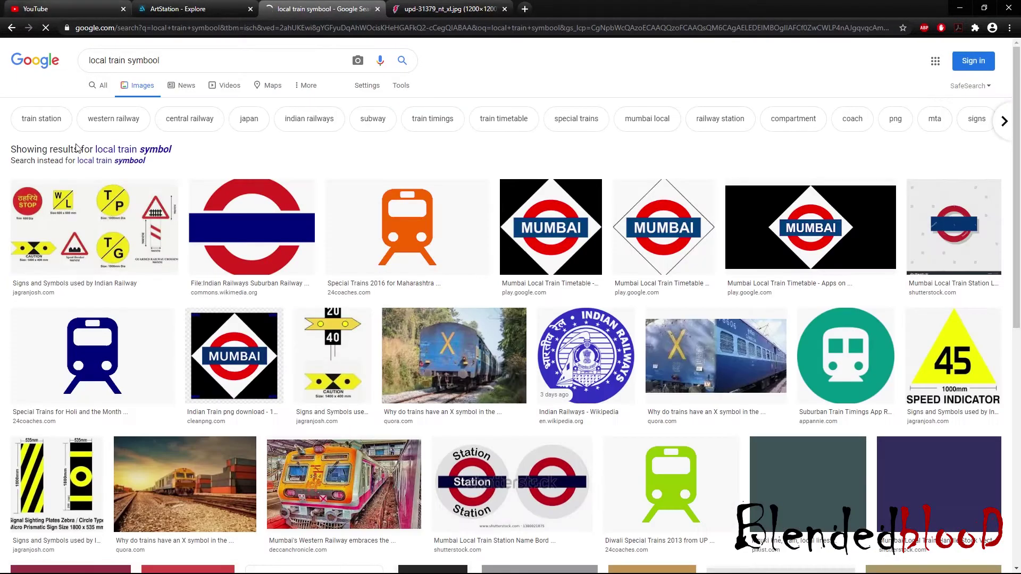
pyautogui.click(157, 151)
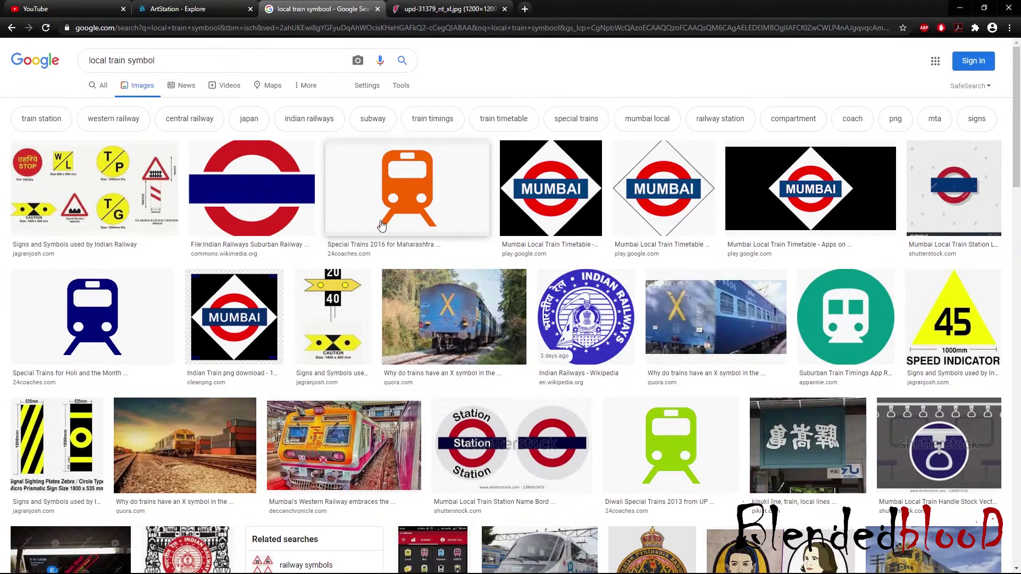
# Step: Browse the local train symbol images, check the related "railway track symbol" search, and return to the original results
pyautogui.scroll(-4, 381, 226)
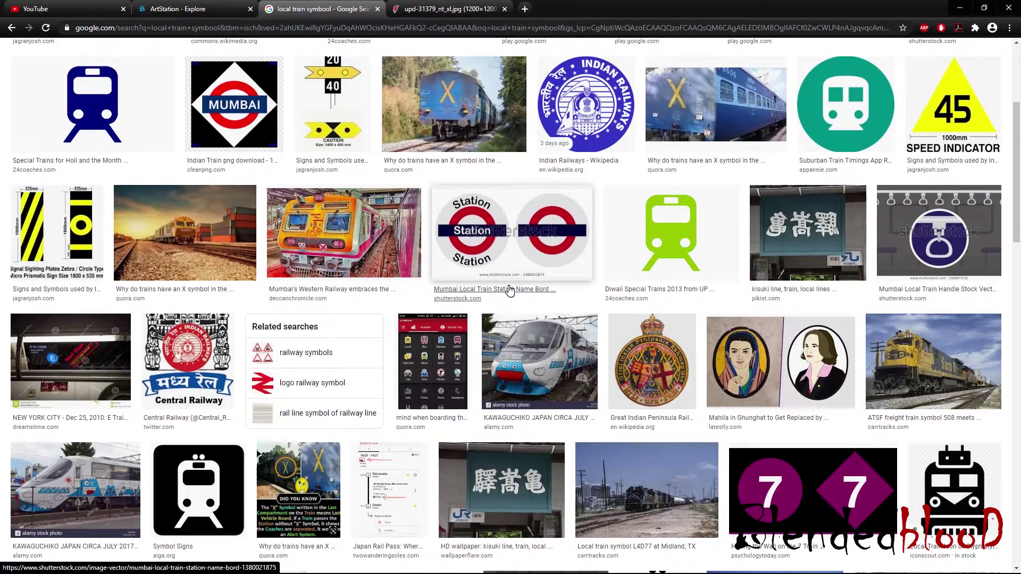
pyautogui.scroll(-11, 509, 286)
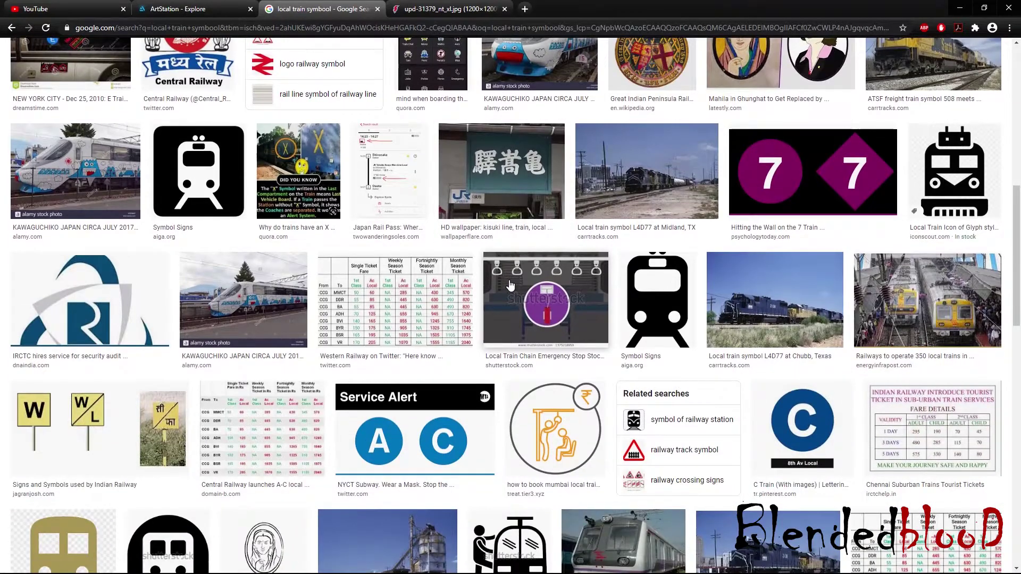
pyautogui.scroll(-1, 509, 286)
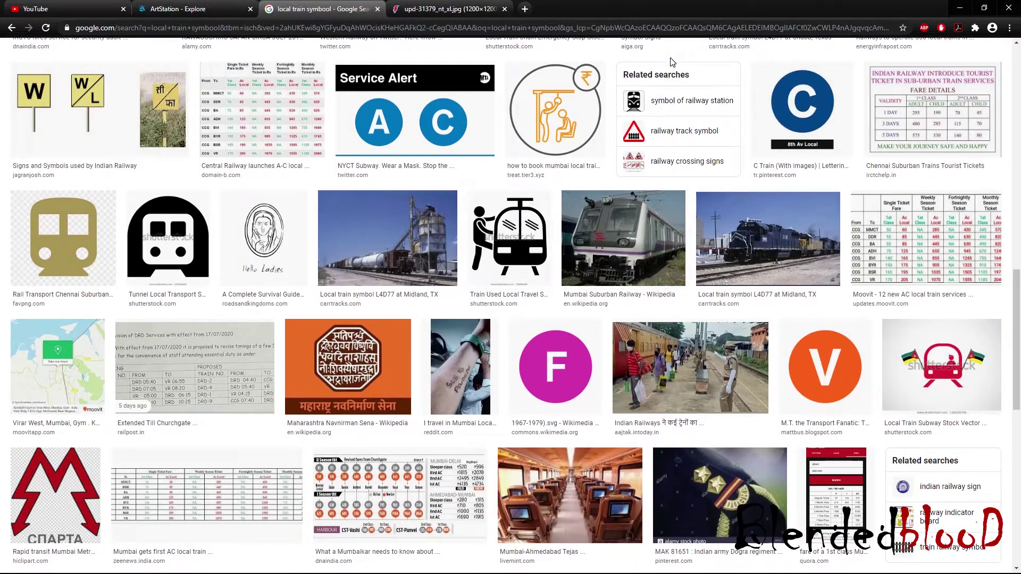
pyautogui.click(674, 130)
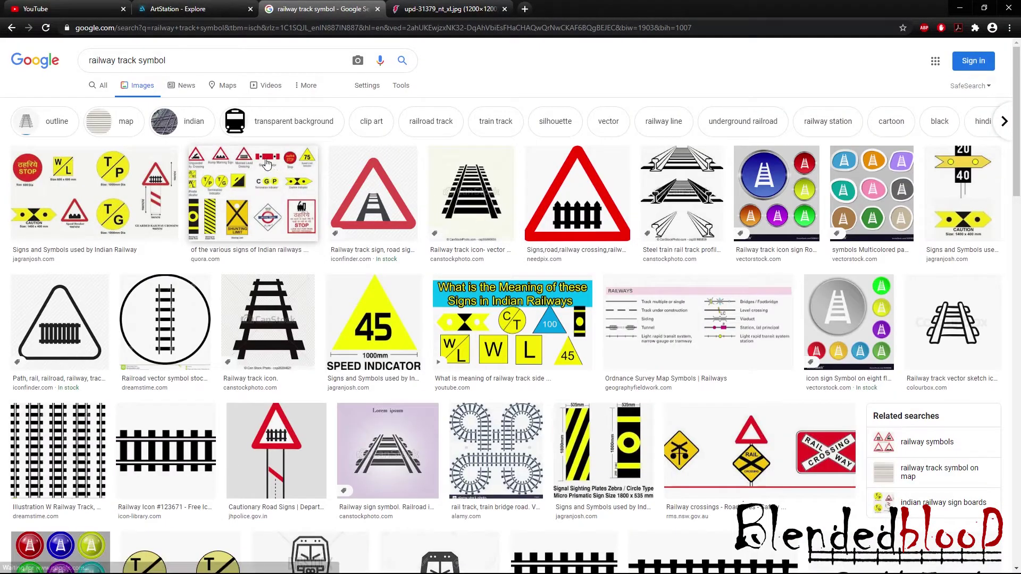
pyautogui.scroll(-7, 103, 100)
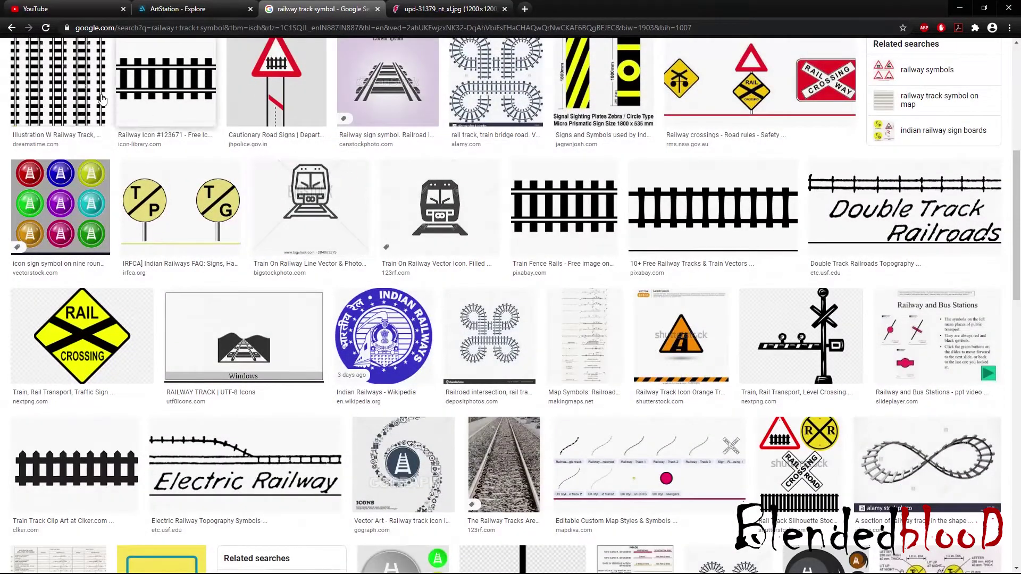
pyautogui.click(11, 28)
# Step: Examine the full range of local train symbol images for a coach marking, closing the stray file window
pyautogui.scroll(-2, 519, 264)
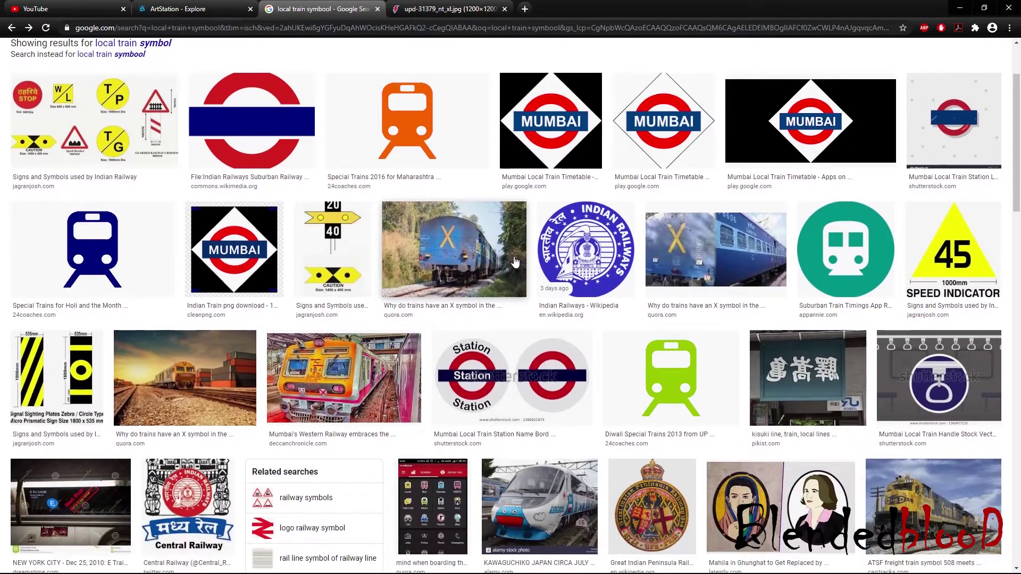
pyautogui.scroll(-18, 514, 261)
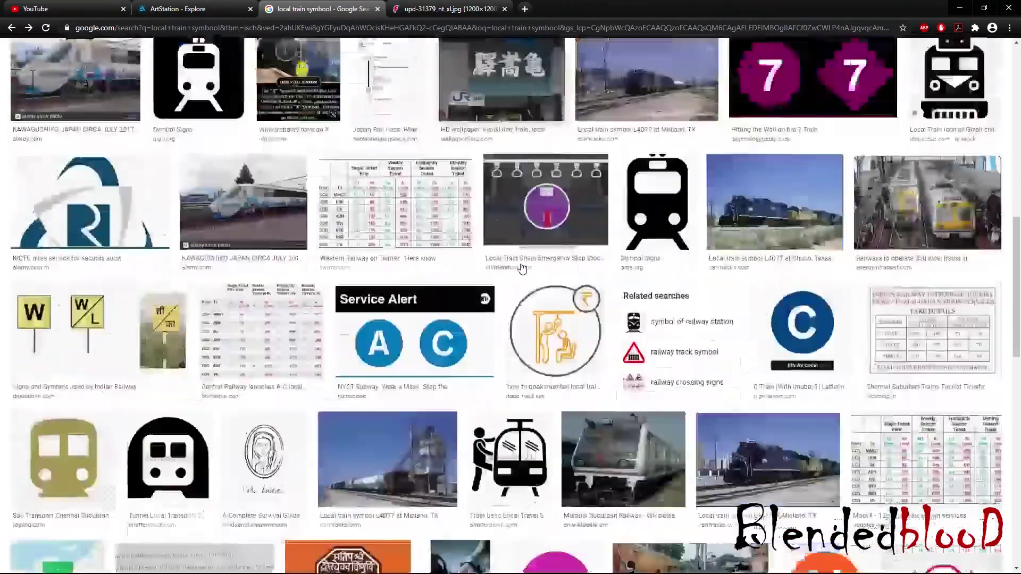
pyautogui.scroll(-8, 522, 268)
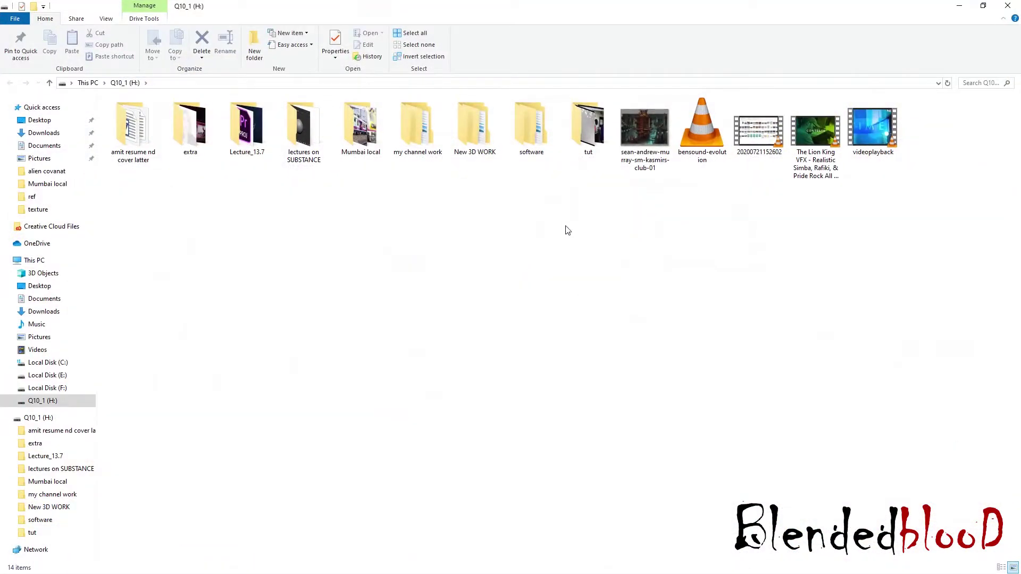
pyautogui.click(1007, 5)
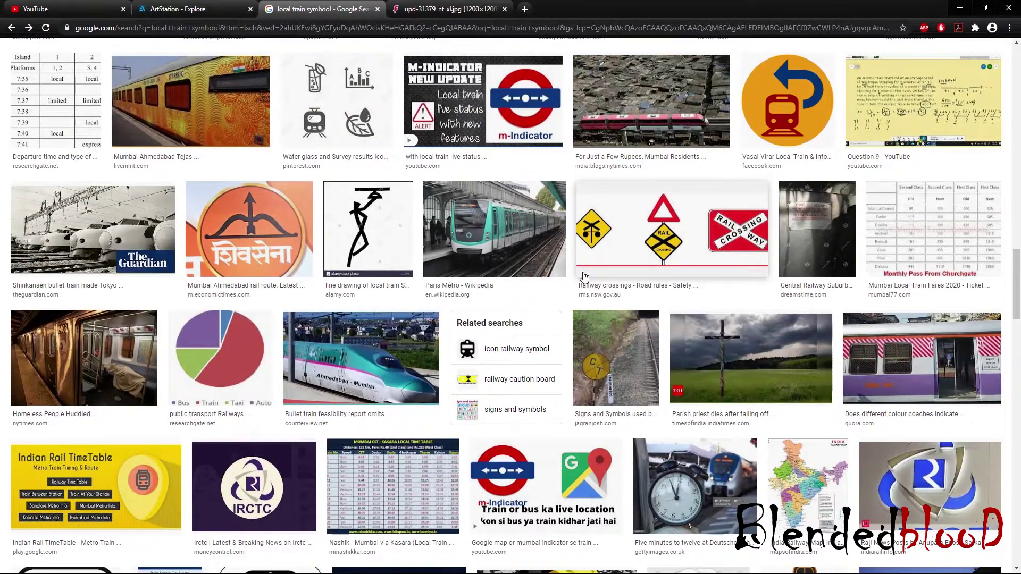
pyautogui.scroll(-5, 584, 277)
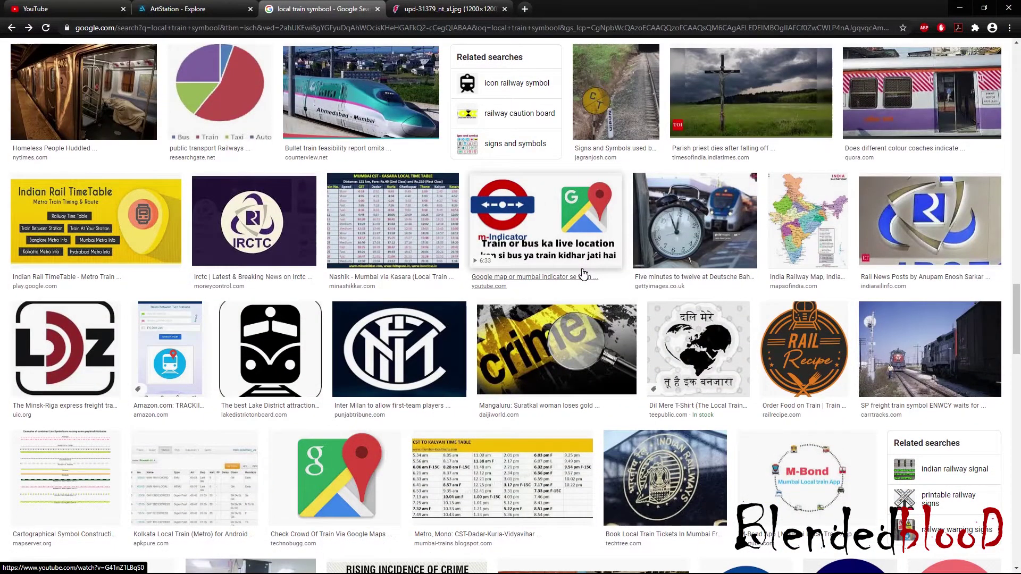
pyautogui.scroll(-9, 583, 274)
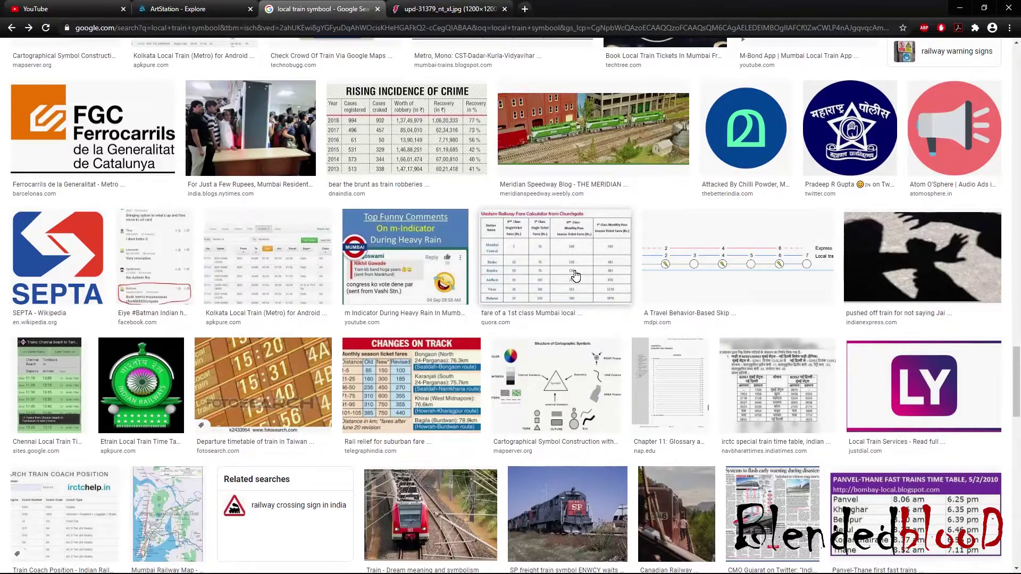
pyautogui.scroll(-8, 553, 252)
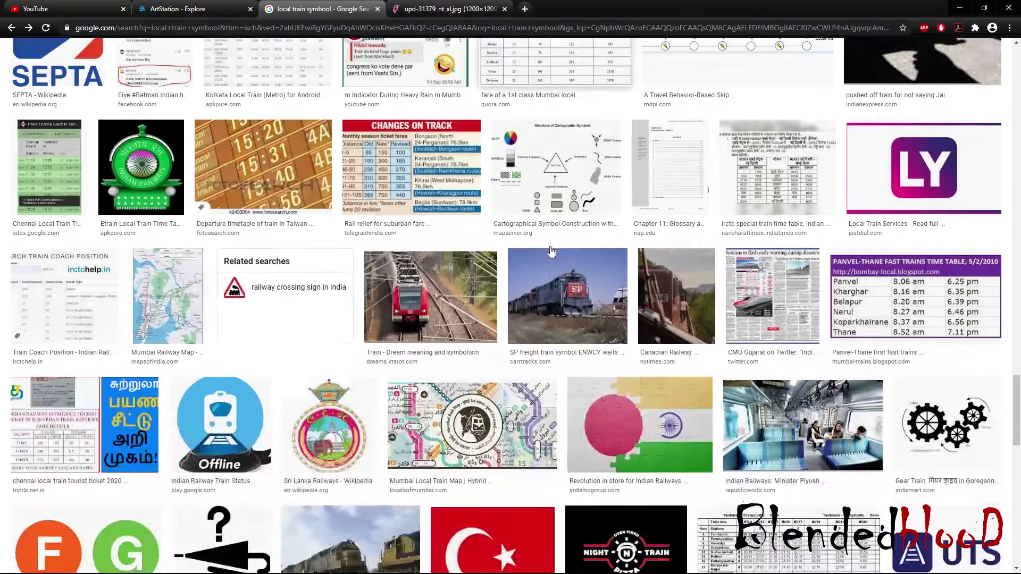
pyautogui.scroll(-6, 549, 250)
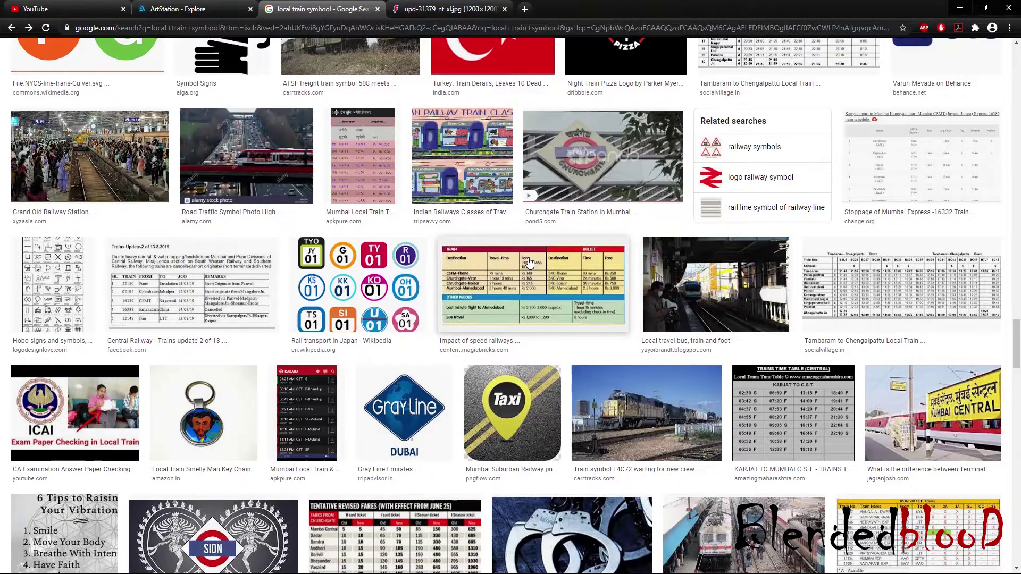
pyautogui.scroll(-3, 530, 264)
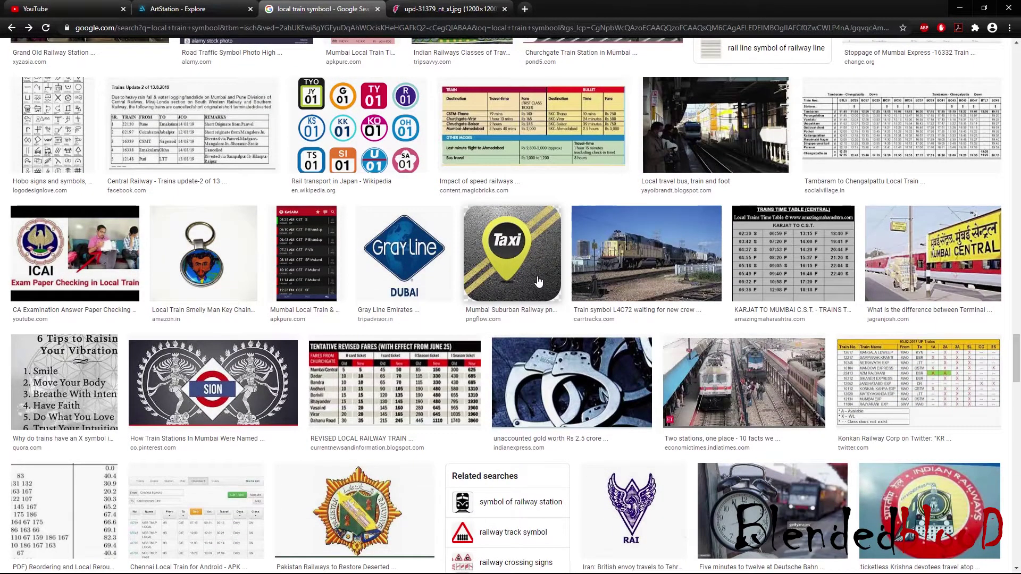
pyautogui.scroll(-7, 535, 282)
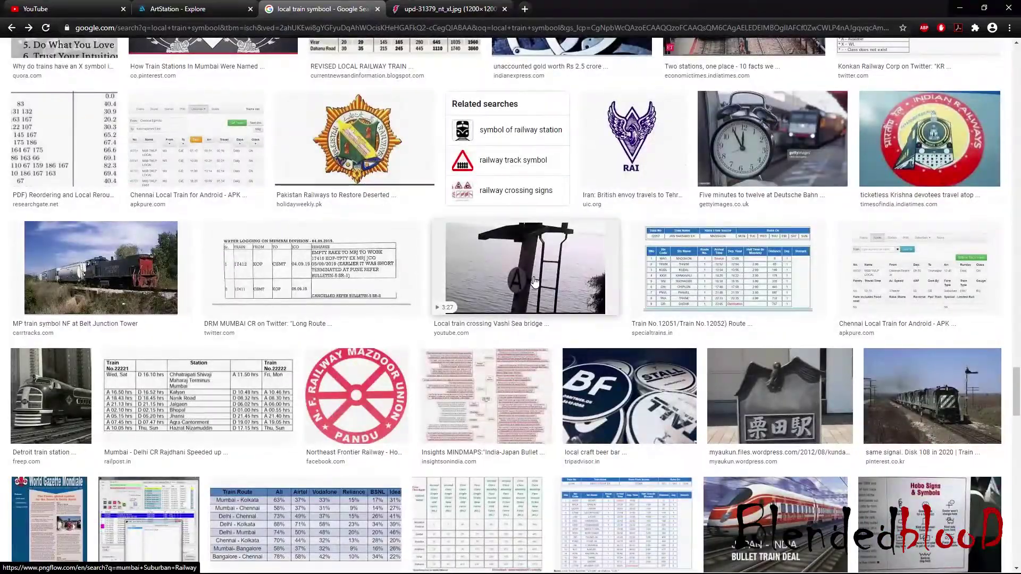
pyautogui.scroll(-7, 530, 285)
pyautogui.scroll(20, 530, 286)
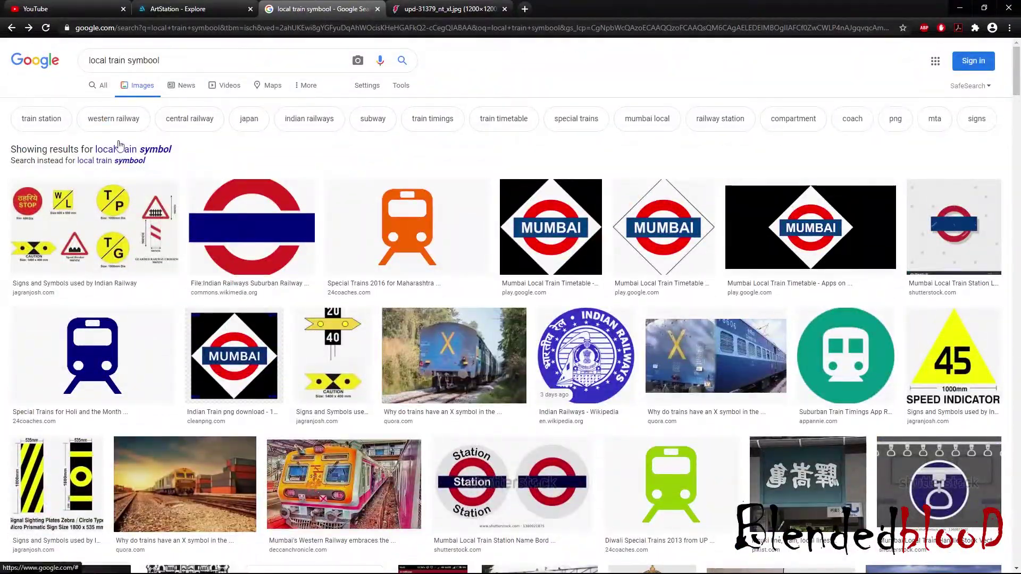
# Step: Search Google Images for "first class coach in local train"
pyautogui.moveTo(174, 62); pyautogui.dragTo(52, 69)
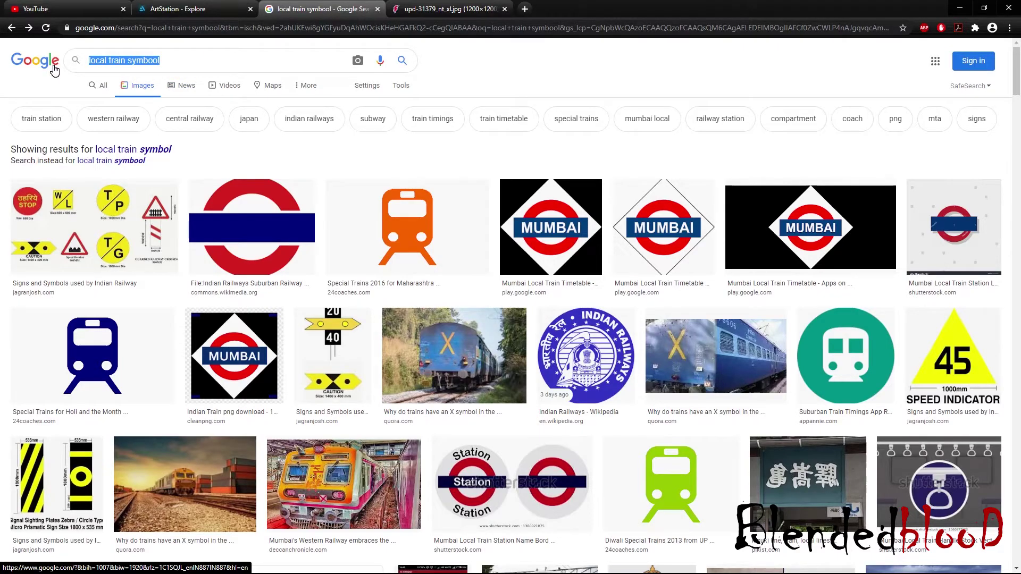
pyautogui.write('first class ')
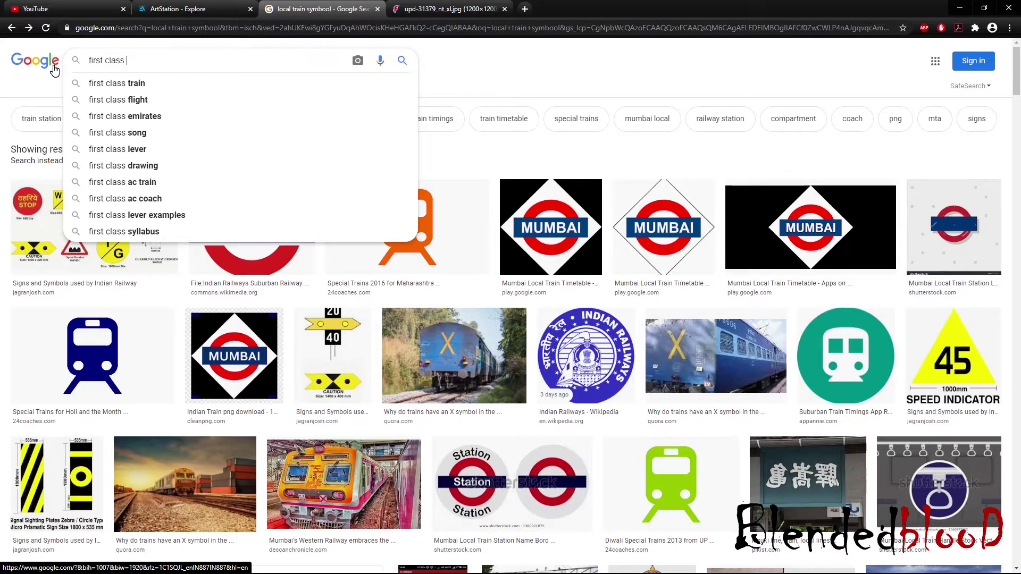
pyautogui.write('coach ')
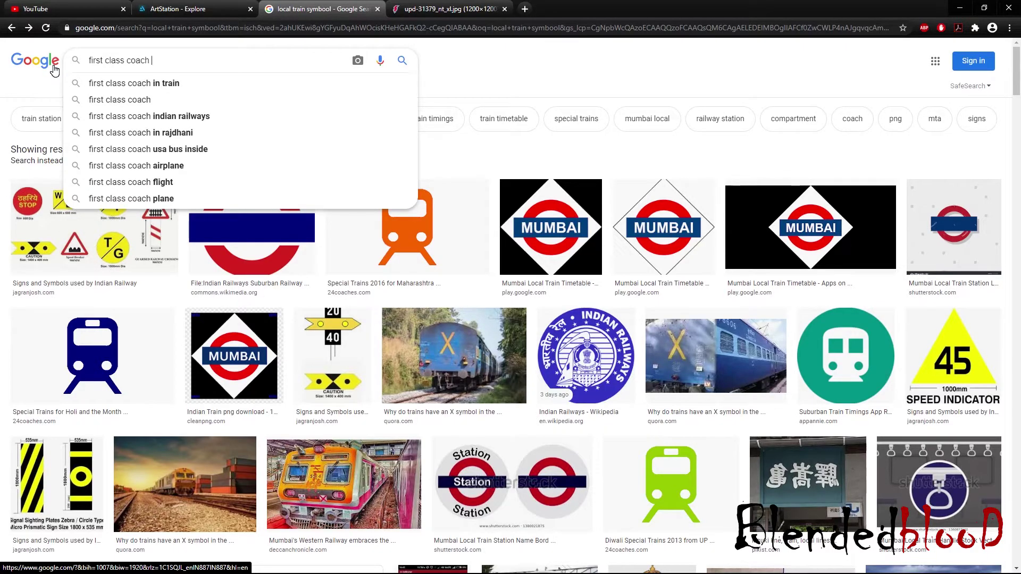
pyautogui.write('in local')
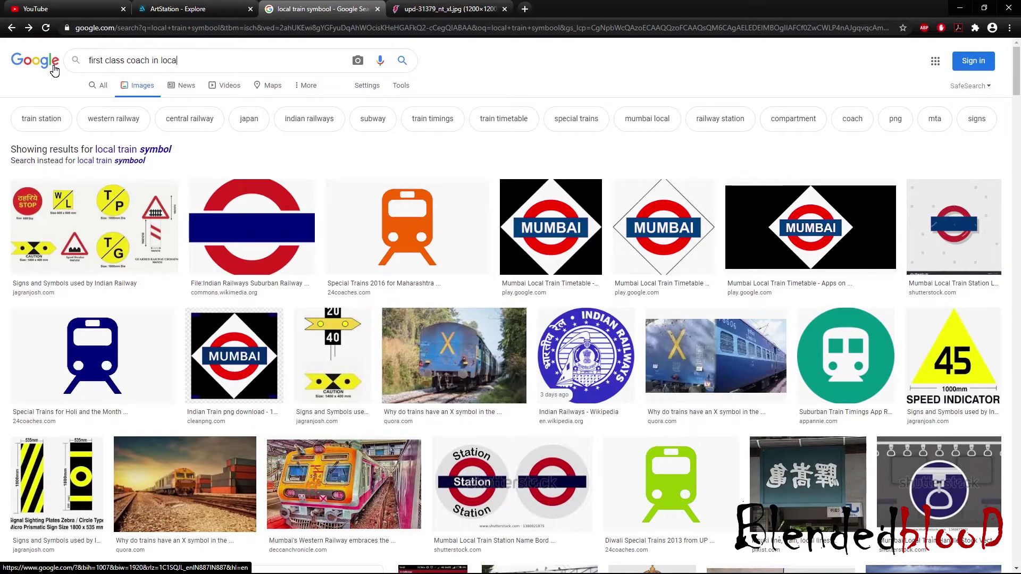
pyautogui.press('Return')
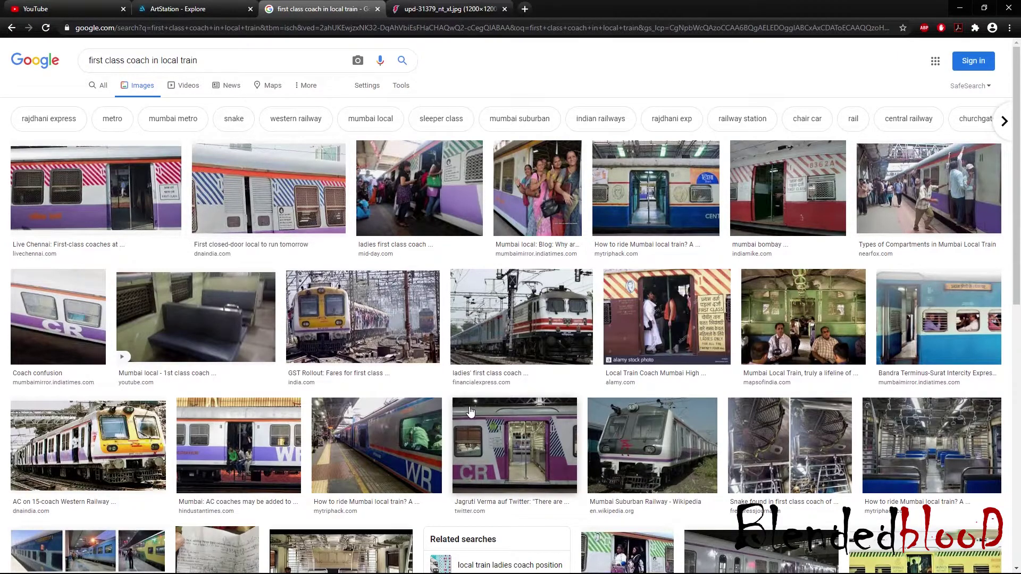
# Step: Open the purple CR coach result and the related white CR coach photo from the closed-door local's preview in new tabs
pyautogui.rightClick(493, 433)
pyautogui.click(522, 257)
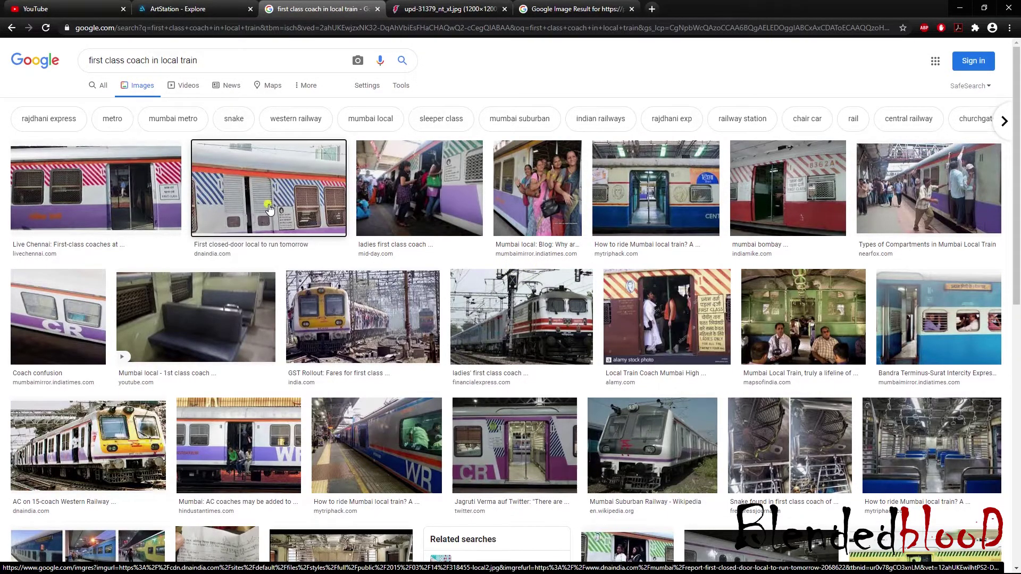
pyautogui.click(276, 214)
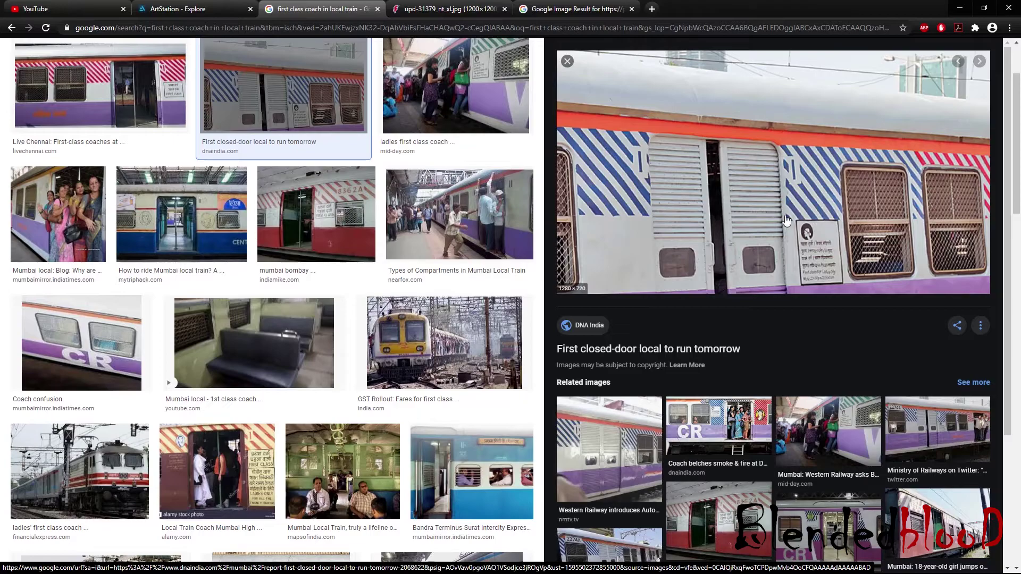
pyautogui.scroll(-3, 819, 266)
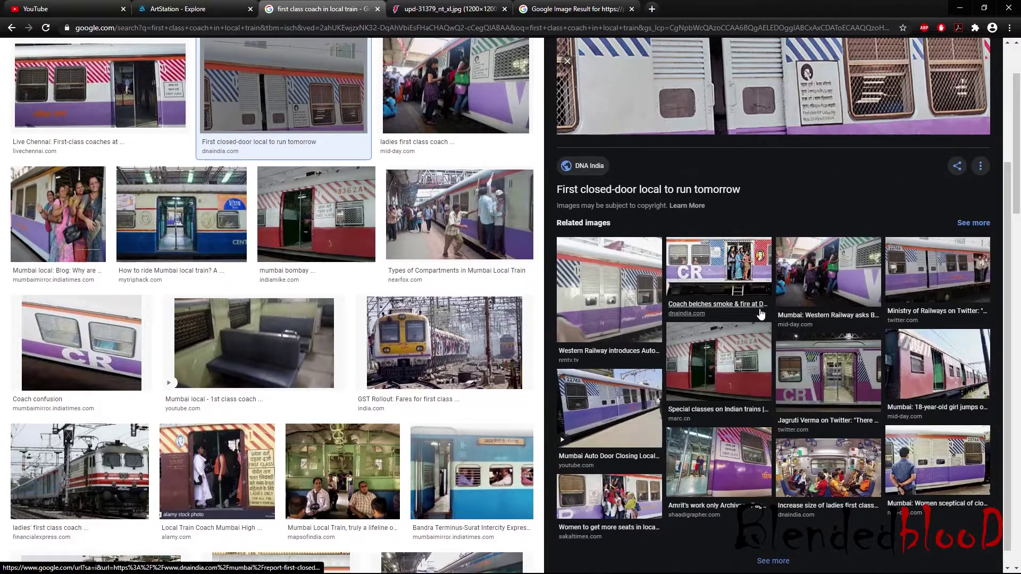
pyautogui.rightClick(718, 284)
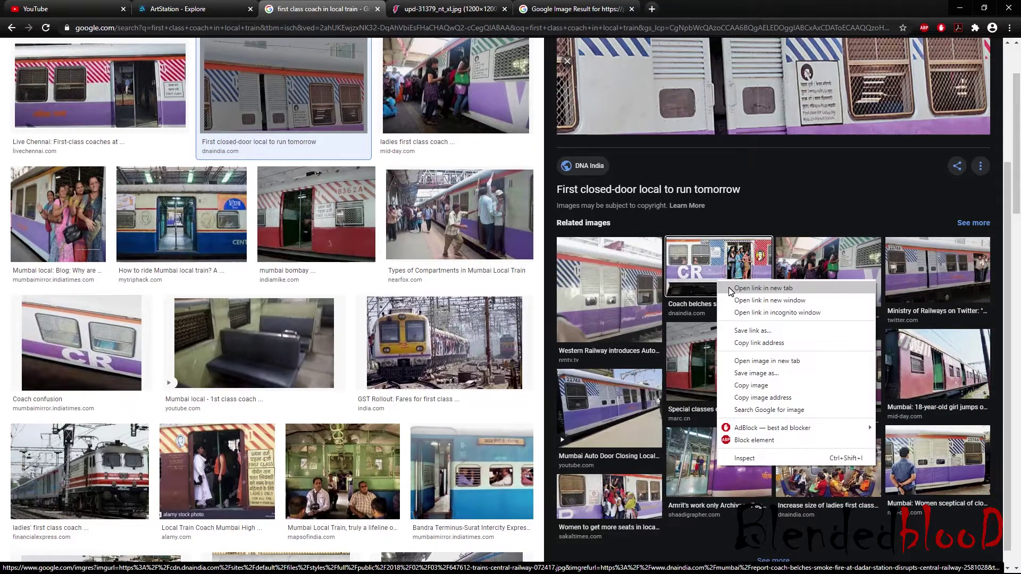
pyautogui.click(745, 287)
pyautogui.scroll(-1, 731, 319)
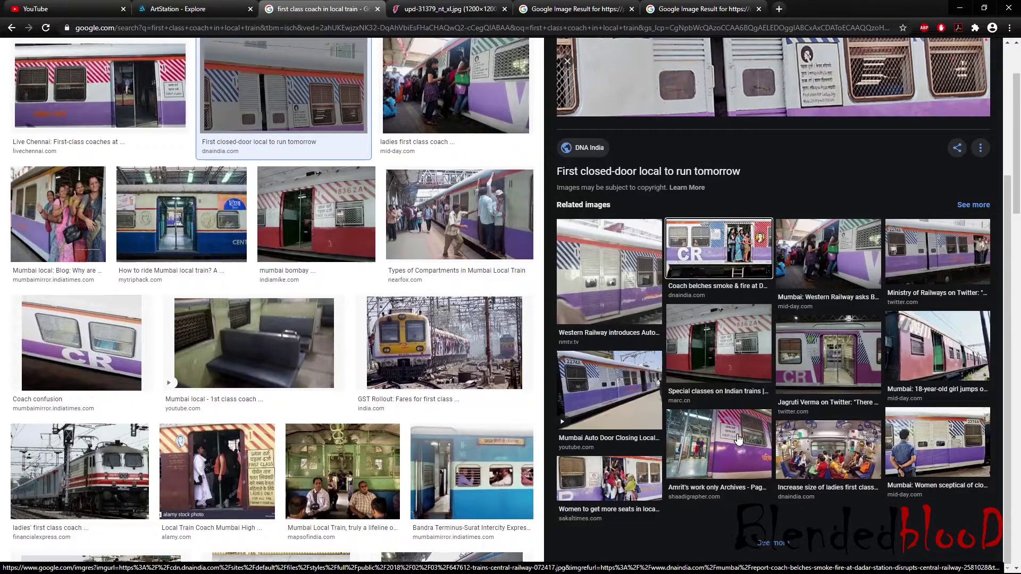
pyautogui.scroll(-3, 737, 437)
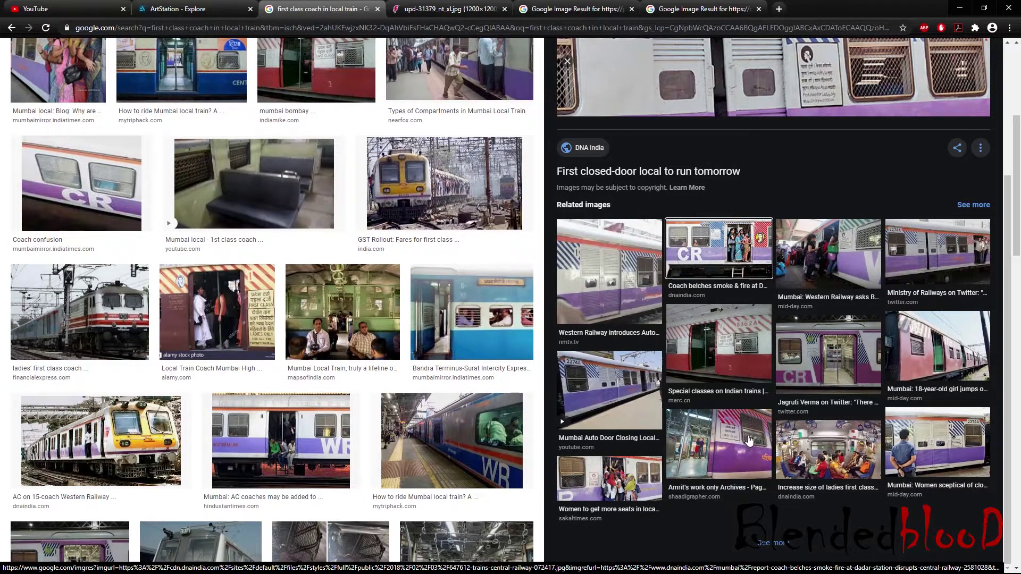
# Step: Examine the diagonal stripes beside the doors in the purple and white CR coach photos, closing the upd-31379_nt_xl.jpg tab
pyautogui.scroll(-6, 749, 439)
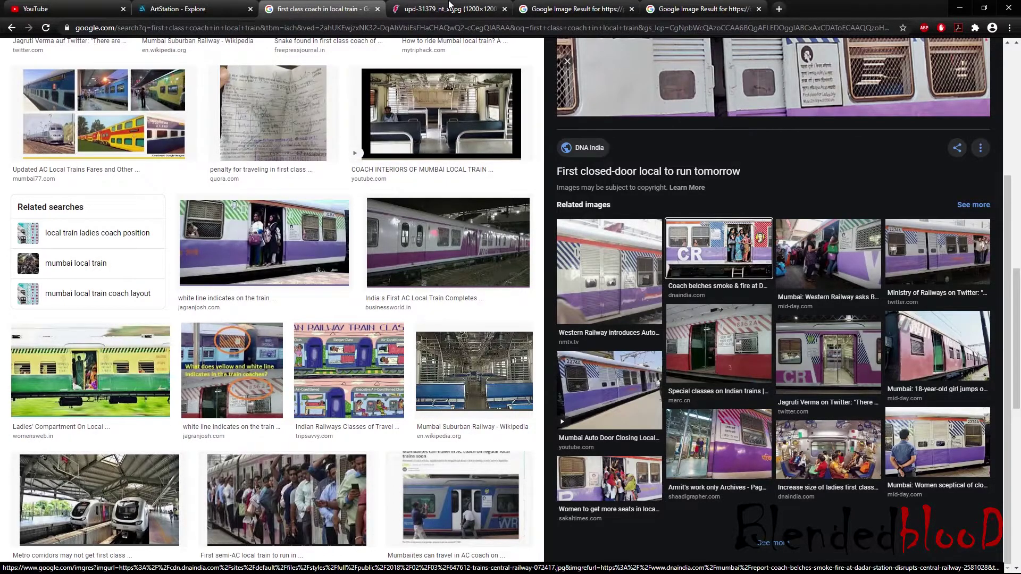
pyautogui.click(449, 7)
pyautogui.click(505, 9)
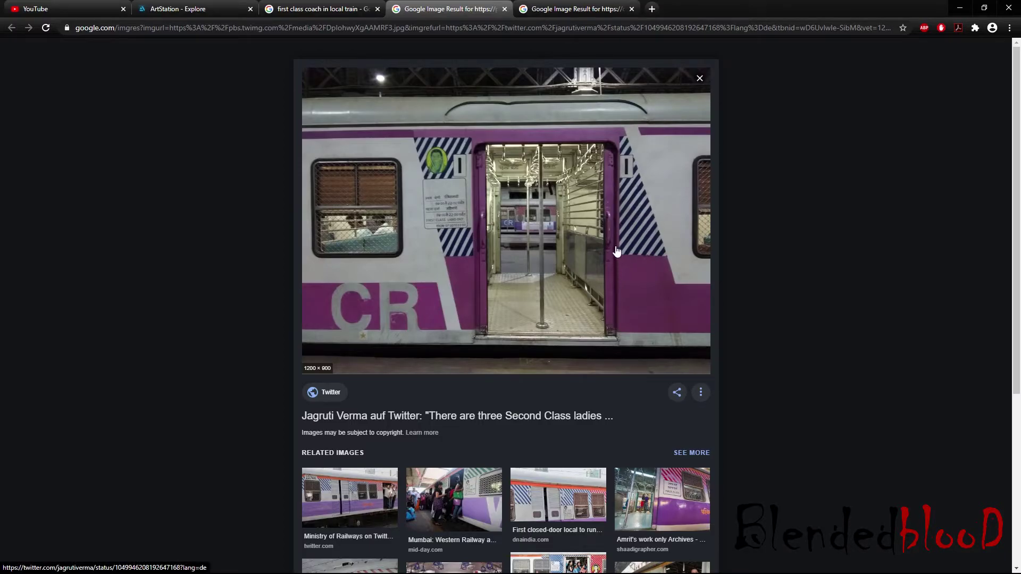
pyautogui.hotkey('ctrl', 'Tab')
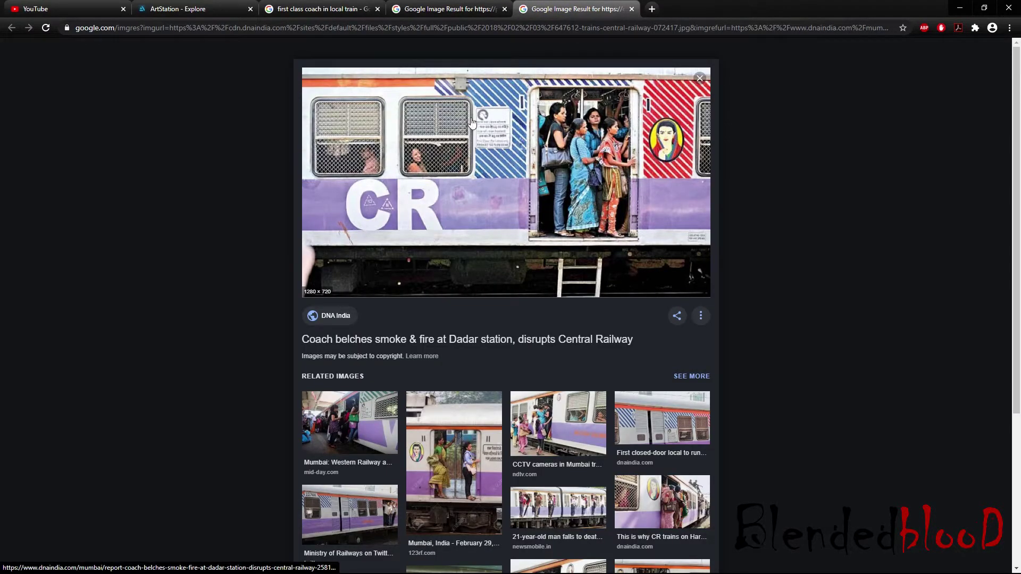
pyautogui.scroll(-5, 541, 153)
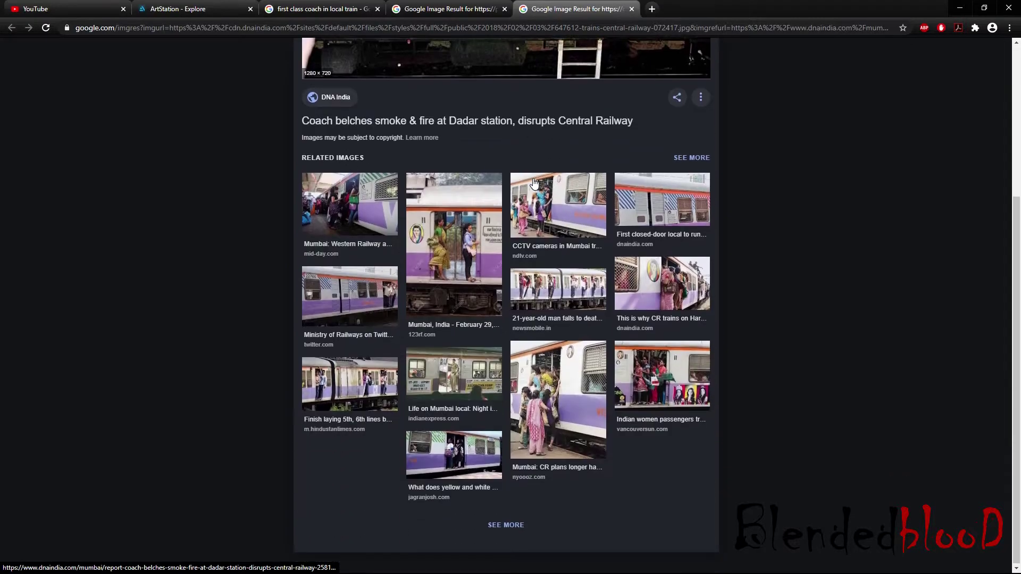
pyautogui.click(426, 7)
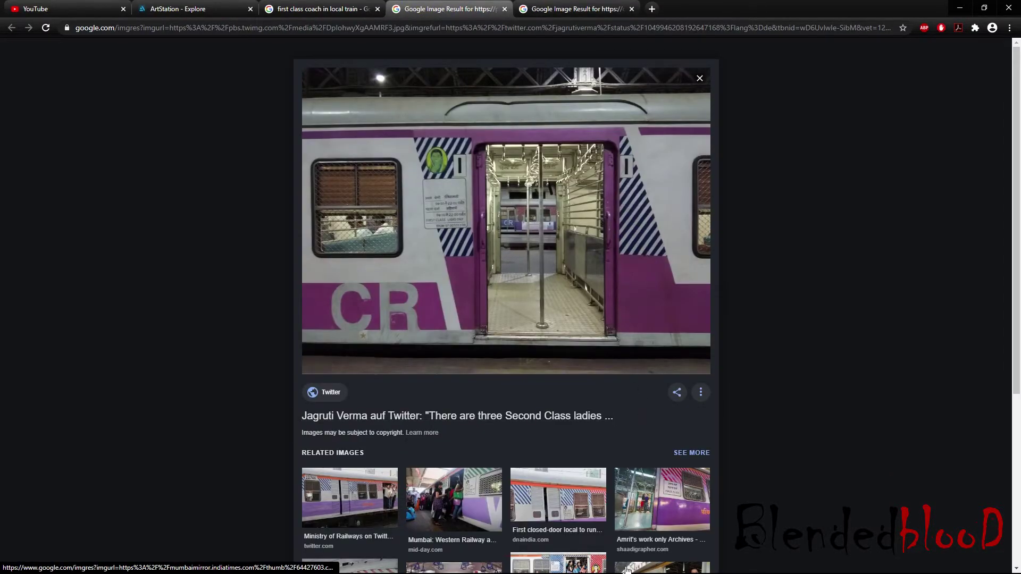
# Step: Switch to Photoshop, add a new layer above Layer 11 and marquee a narrow vertical strip in the white area below the livery
pyautogui.click(960, 8)
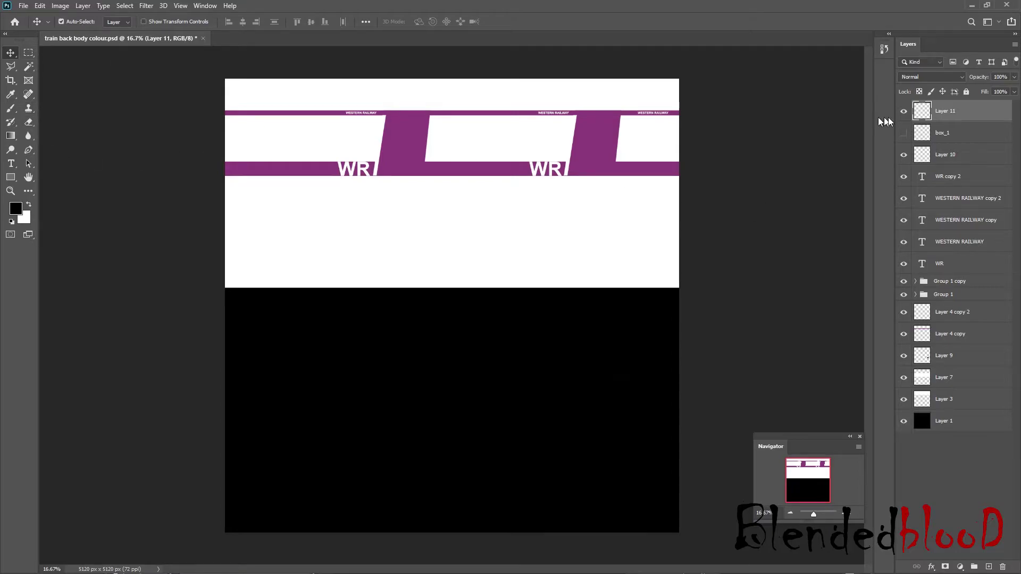
pyautogui.click(30, 55)
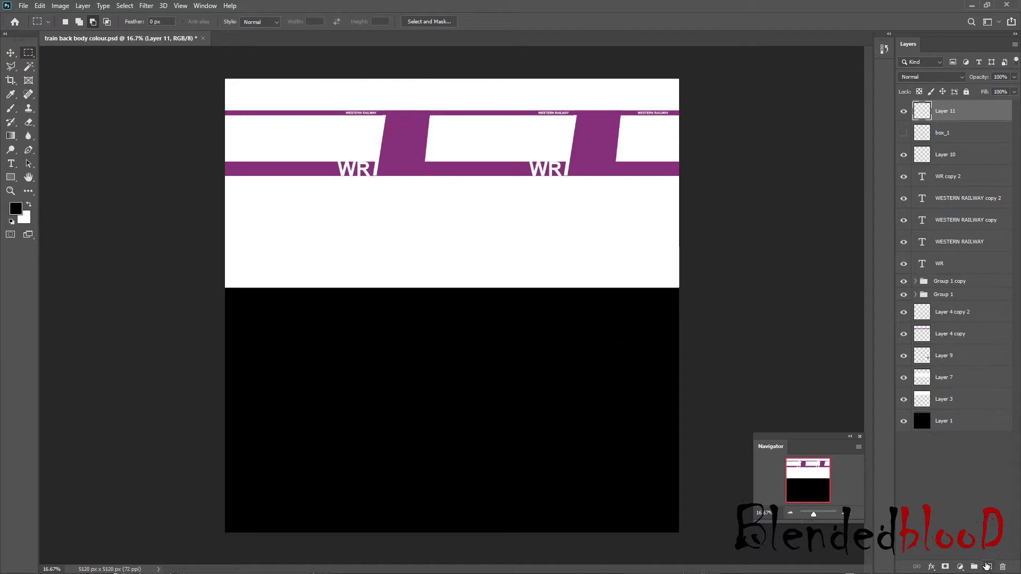
pyautogui.click(986, 566)
pyautogui.moveTo(529, 210); pyautogui.dragTo(534, 262)
# Step: Hide the new Layer 12 and delete Layer 11
pyautogui.click(902, 133)
pyautogui.click(902, 136)
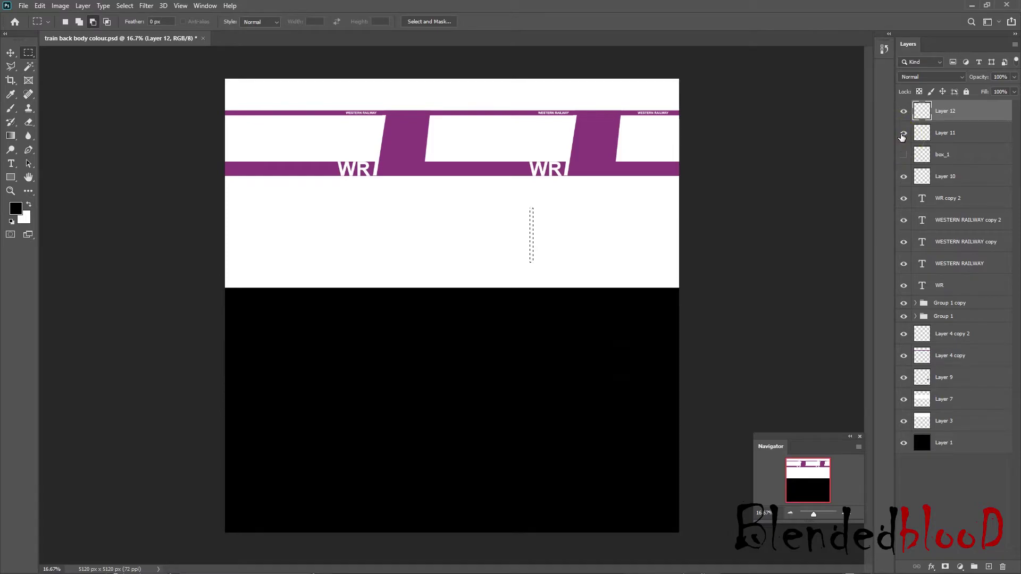
pyautogui.click(903, 111)
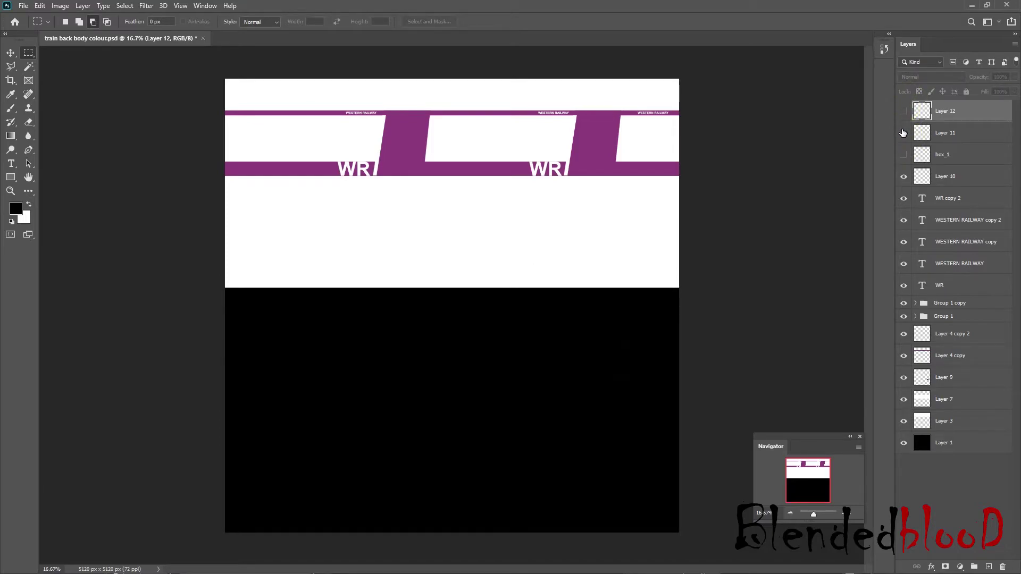
pyautogui.click(949, 136)
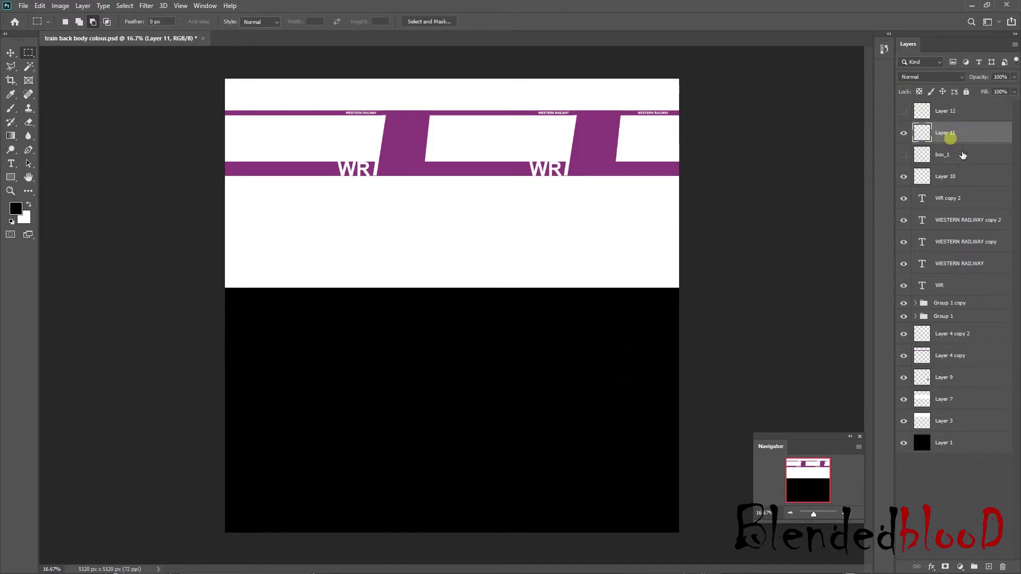
pyautogui.click(1002, 566)
pyautogui.click(902, 133)
pyautogui.click(903, 133)
# Step: Group all livery layers from Layer 10 down to Layer 1 and hide the group
pyautogui.click(953, 155)
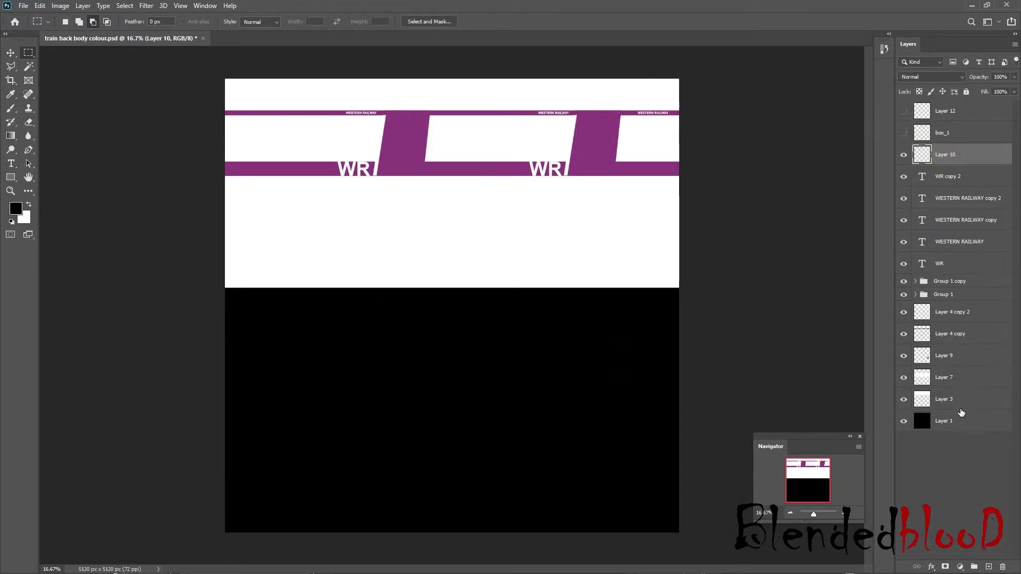
pyautogui.keyDown('shift'); pyautogui.click(964, 403); pyautogui.keyUp('shift')
pyautogui.keyDown('shift'); pyautogui.click(955, 429); pyautogui.keyUp('shift')
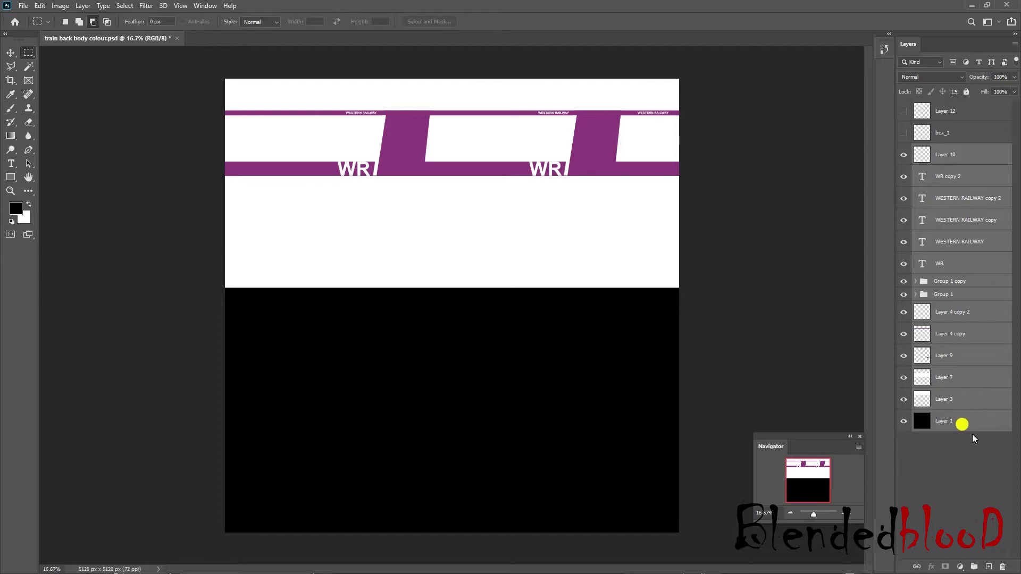
pyautogui.click(973, 566)
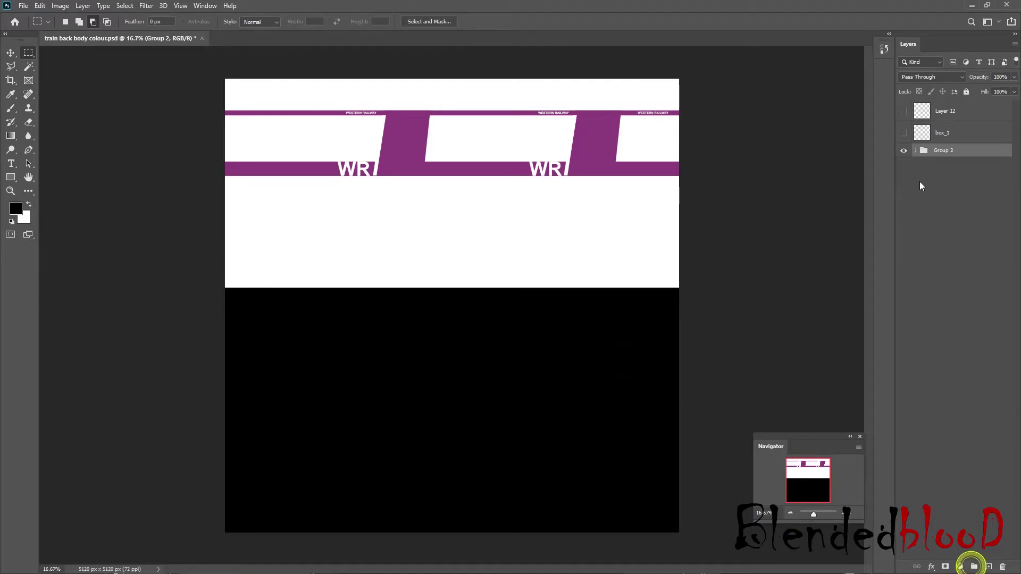
pyautogui.click(903, 153)
pyautogui.click(903, 153)
pyautogui.click(903, 153)
# Step: Add a new layer beneath the livery group and fill it with black as a plain background
pyautogui.click(989, 567)
pyautogui.moveTo(944, 153); pyautogui.dragTo(952, 159)
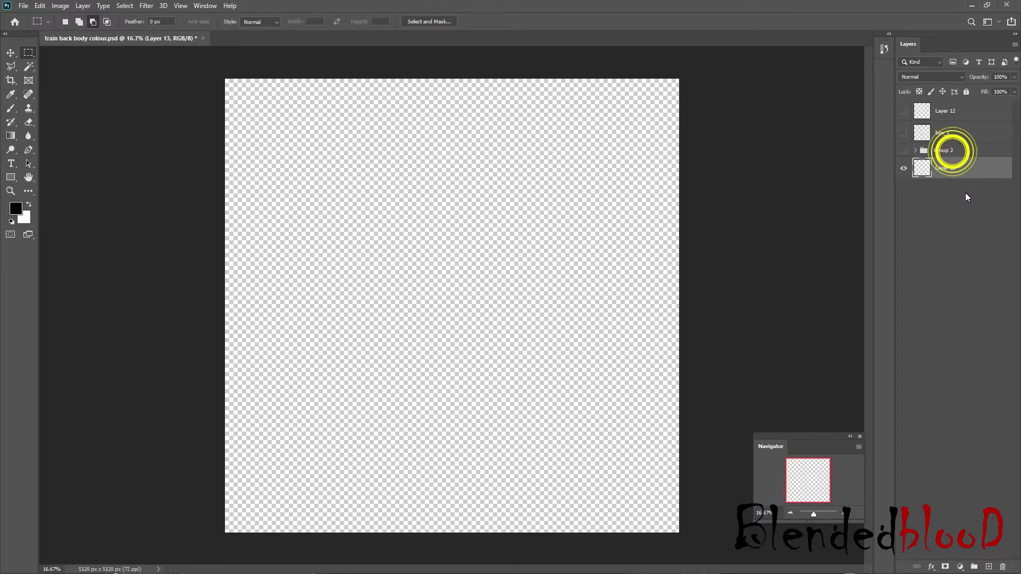
pyautogui.hotkey('alt', 'BackSpace')
# Step: Make Layer 12 visible and fill a long, thin horizontal rectangular selection on it with white, then deselect
pyautogui.click(951, 114)
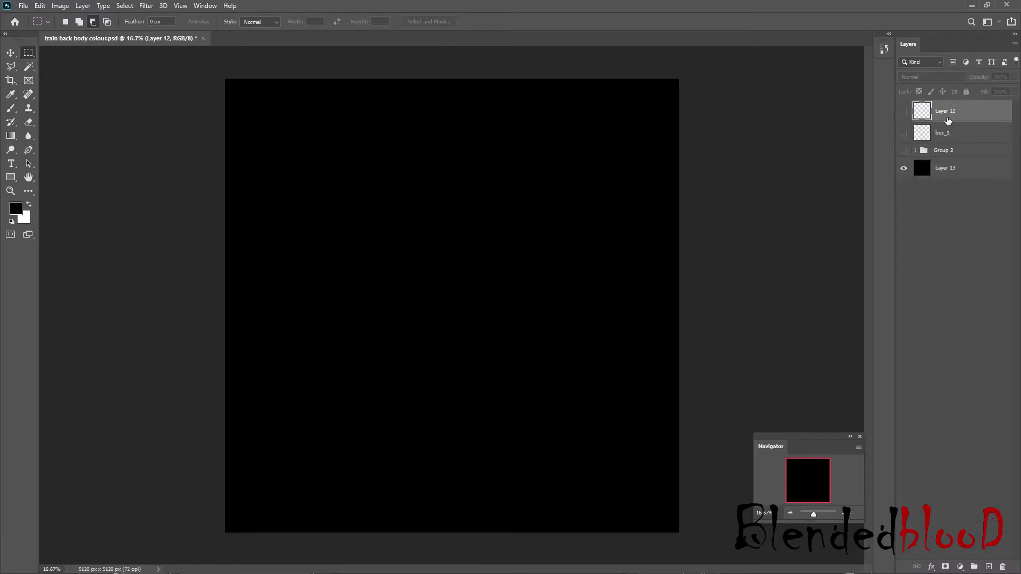
pyautogui.moveTo(374, 187); pyautogui.dragTo(640, 196)
pyautogui.click(903, 111)
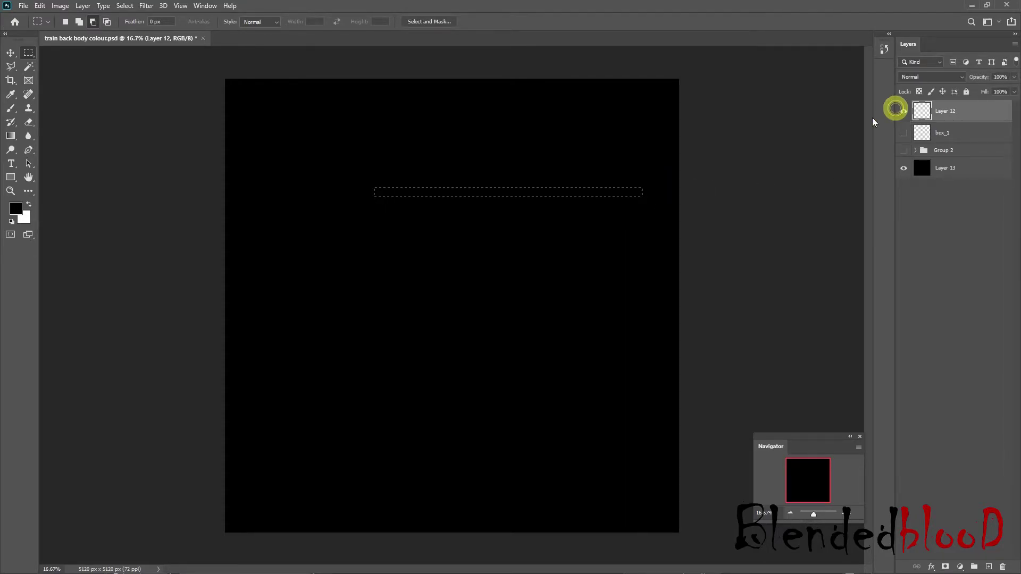
pyautogui.hotkey('ctrl', 'BackSpace')
pyautogui.hotkey('ctrl', 'd')
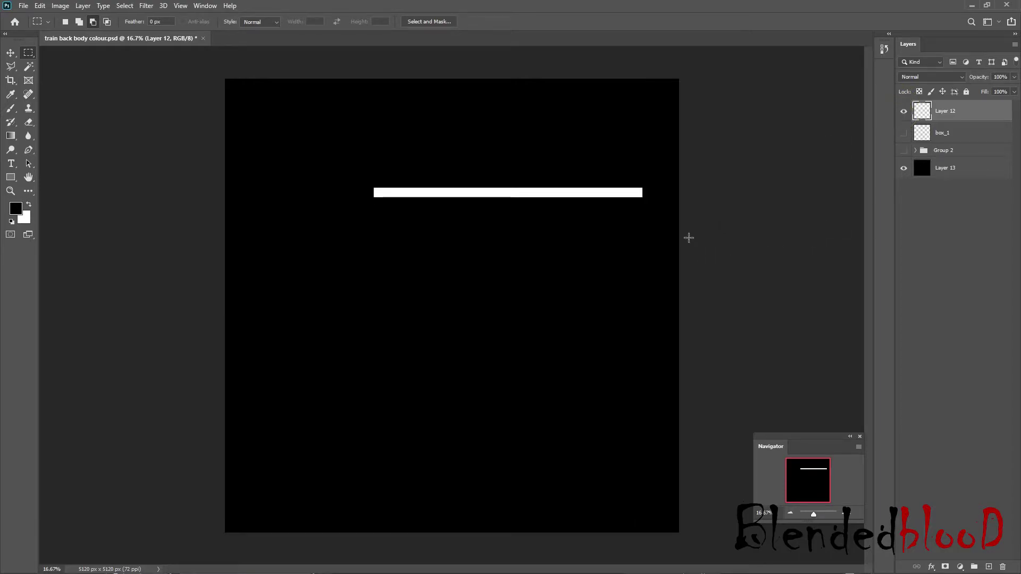
# Step: Stretch the white bar's left end outward with Free Transform, keeping its right end in place
pyautogui.hotkey('ctrl', 't')
pyautogui.moveTo(374, 192); pyautogui.dragTo(298, 192)
pyautogui.press('Return')
pyautogui.press('m')
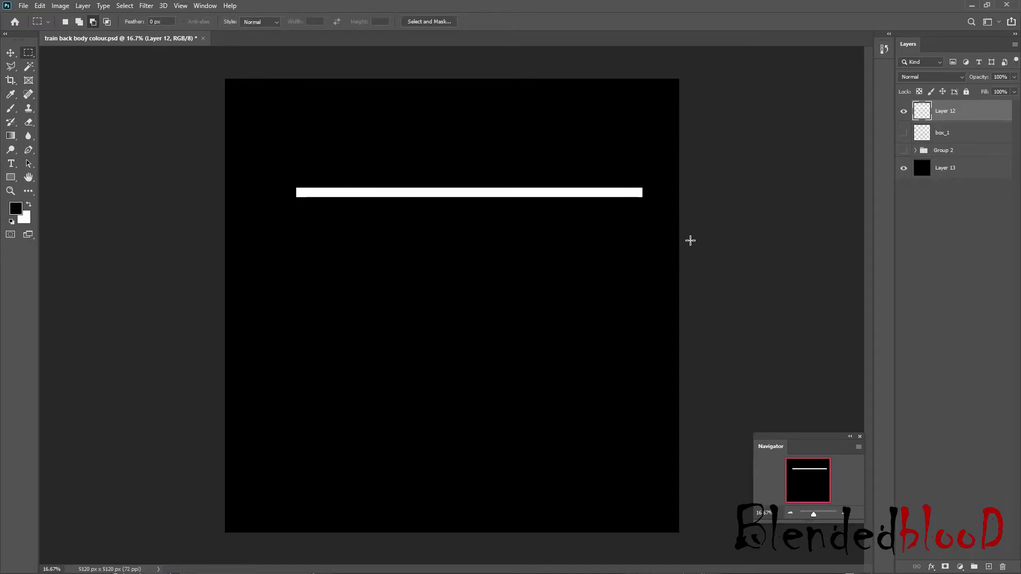
# Step: Duplicate the white bar and move the copy straight down, leaving a black gap about one bar high
pyautogui.hotkey('ctrl', 'j')
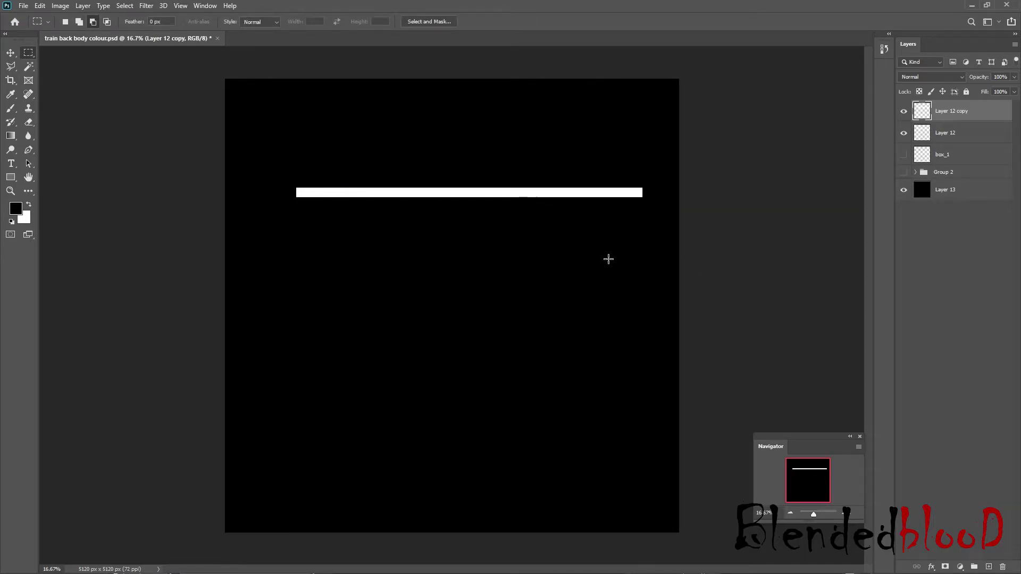
pyautogui.click(13, 55)
pyautogui.hotkey('shift', 'Down')
pyautogui.hotkey('shift', 'Down')
pyautogui.hotkey('shift', 'Down')
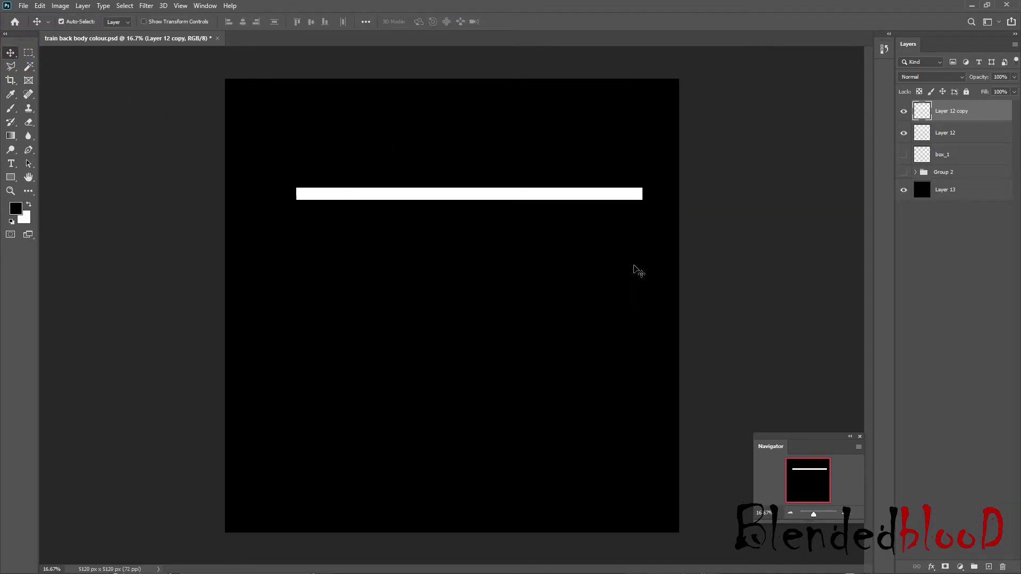
pyautogui.hotkey('shift', 'Down')
pyautogui.hotkey('shift', 'Down')
pyautogui.hotkey('shift', 'Down')
pyautogui.hotkey('shift', 'Down')
pyautogui.hotkey('shift', 'Down')
pyautogui.hotkey('shift', 'Down')
pyautogui.hotkey('shift', 'Down')
pyautogui.hotkey('shift', 'Down')
pyautogui.hotkey('shift', 'Down')
pyautogui.hotkey('shift', 'Down')
pyautogui.hotkey('shift', 'Down')
pyautogui.hotkey('shift', 'Down')
pyautogui.hotkey('shift', 'Down')
pyautogui.hotkey('shift', 'Down')
pyautogui.hotkey('shift', 'Down')
pyautogui.hotkey('shift', 'Down')
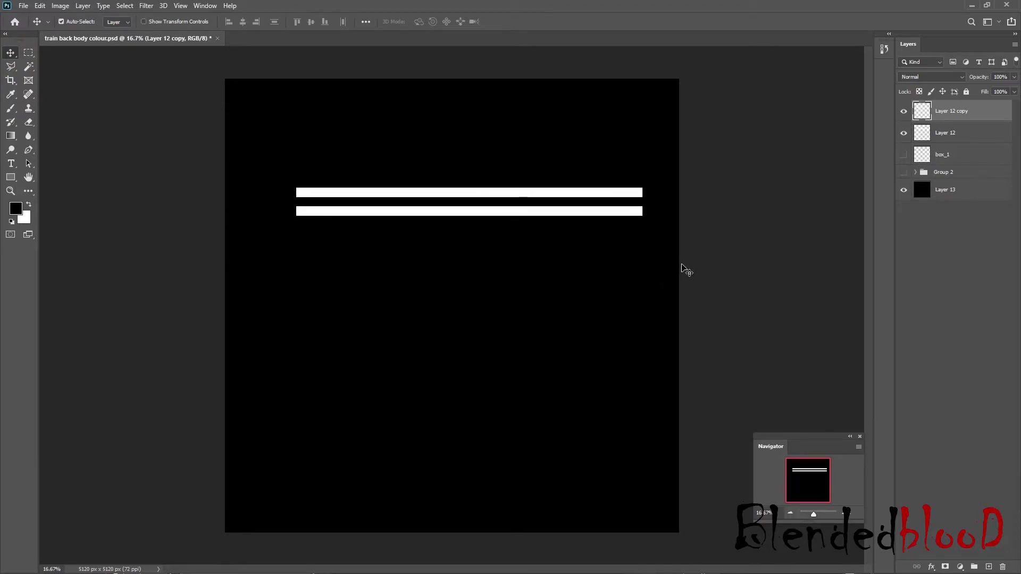
# Step: Duplicate both white bars together and move the copies down to form four evenly spaced stripes
pyautogui.keyDown('shift'); pyautogui.click(933, 134); pyautogui.keyUp('shift')
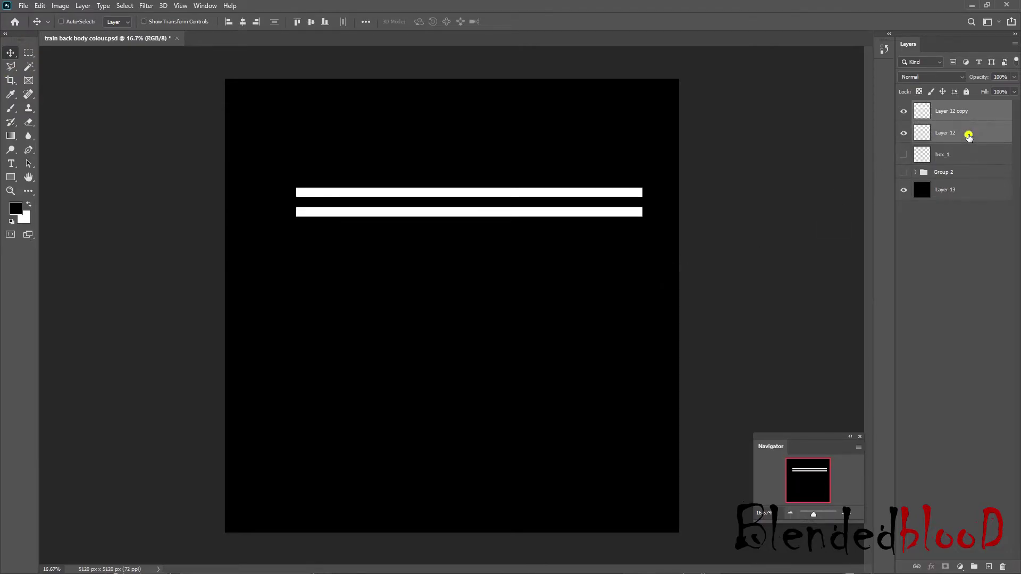
pyautogui.hotkey('ctrl', 'j')
pyautogui.hotkey('shift', 'Down')
pyautogui.hotkey('shift', 'Down')
pyautogui.hotkey('shift', 'Down')
pyautogui.hotkey('shift', 'Down')
pyautogui.hotkey('shift', 'Down')
pyautogui.hotkey('shift', 'Down')
pyautogui.hotkey('shift', 'Down')
pyautogui.hotkey('shift', 'Down')
pyautogui.hotkey('shift', 'Down')
pyautogui.hotkey('shift', 'Down')
pyautogui.hotkey('shift', 'Down')
pyautogui.hotkey('shift', 'Down')
pyautogui.hotkey('shift', 'Down')
pyautogui.hotkey('shift', 'Down')
pyautogui.hotkey('shift', 'Down')
pyautogui.hotkey('shift', 'Down')
pyautogui.hotkey('shift', 'Down')
pyautogui.hotkey('shift', 'Down')
pyautogui.hotkey('shift', 'Down')
pyautogui.hotkey('shift', 'Down')
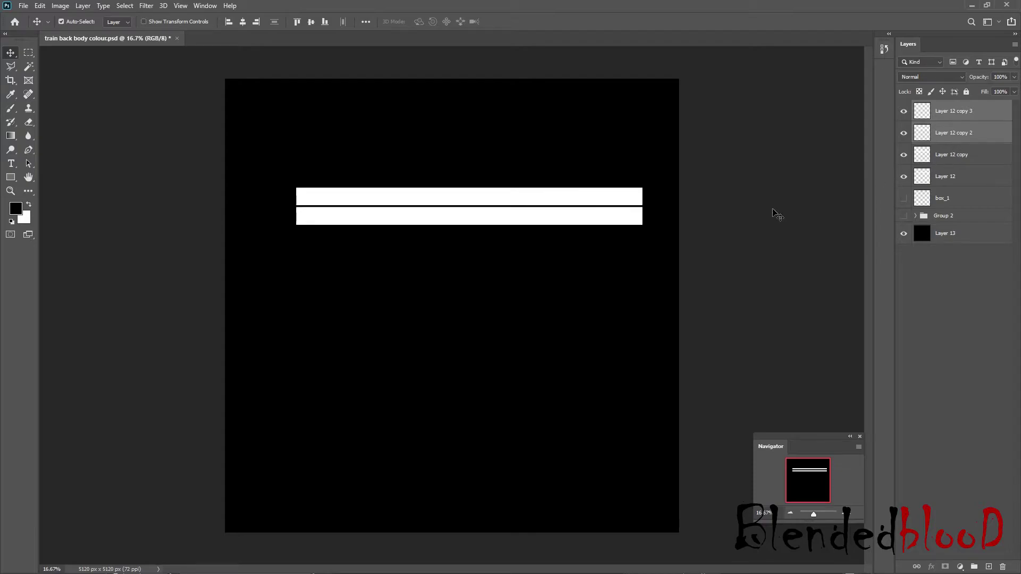
pyautogui.hotkey('shift', 'Down')
pyautogui.hotkey('shift', 'Down')
pyautogui.hotkey('shift', 'Down')
pyautogui.hotkey('shift', 'Down')
pyautogui.hotkey('shift', 'Down')
pyautogui.hotkey('shift', 'Down')
pyautogui.hotkey('shift', 'Down')
pyautogui.hotkey('shift', 'Down')
pyautogui.hotkey('shift', 'Down')
pyautogui.hotkey('shift', 'Up')
pyautogui.hotkey('shift', 'Down')
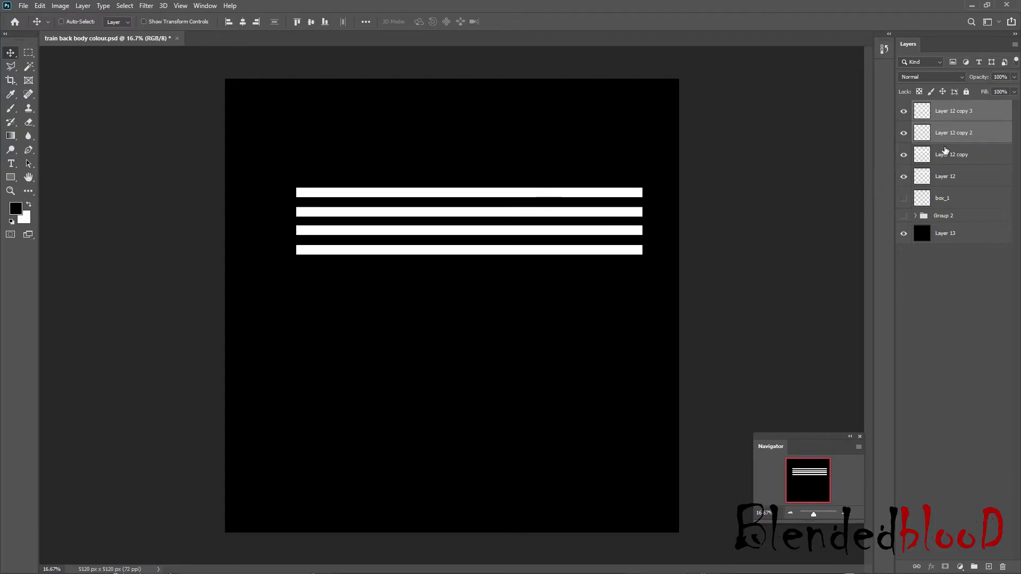
# Step: Duplicate all four stripes together and move the copies down to form eight evenly spaced stripes
pyautogui.keyDown('shift'); pyautogui.click(946, 152); pyautogui.keyUp('shift')
pyautogui.keyDown('shift'); pyautogui.click(957, 176); pyautogui.keyUp('shift')
pyautogui.hotkey('ctrl', 'j')
pyautogui.hotkey('shift', 'Down')
pyautogui.hotkey('shift', 'Down')
pyautogui.hotkey('shift', 'Down')
pyautogui.hotkey('shift', 'Down')
pyautogui.hotkey('shift', 'Down')
pyautogui.hotkey('shift', 'Down')
pyautogui.hotkey('shift', 'Down')
pyautogui.hotkey('shift', 'Down')
pyautogui.hotkey('shift', 'Down')
pyautogui.hotkey('shift', 'Down')
pyautogui.hotkey('shift', 'Down')
pyautogui.hotkey('shift', 'Down')
pyautogui.hotkey('shift', 'Down')
pyautogui.hotkey('shift', 'Down')
pyautogui.hotkey('shift', 'Down')
pyautogui.hotkey('shift', 'Down')
pyautogui.hotkey('shift', 'Down')
pyautogui.hotkey('shift', 'Down')
pyautogui.hotkey('shift', 'Down')
pyautogui.hotkey('shift', 'Down')
pyautogui.hotkey('shift', 'Down')
pyautogui.hotkey('shift', 'Down')
pyautogui.hotkey('shift', 'Down')
pyautogui.hotkey('shift', 'Down')
pyautogui.hotkey('shift', 'Down')
pyautogui.hotkey('shift', 'Down')
pyautogui.hotkey('shift', 'Down')
pyautogui.hotkey('shift', 'Down')
pyautogui.hotkey('shift', 'Down')
pyautogui.hotkey('shift', 'Down')
pyautogui.hotkey('shift', 'Down')
pyautogui.hotkey('shift', 'Down')
pyautogui.hotkey('shift', 'Down')
pyautogui.hotkey('shift', 'Down')
pyautogui.hotkey('shift', 'Down')
pyautogui.hotkey('shift', 'Down')
pyautogui.hotkey('shift', 'Down')
pyautogui.hotkey('shift', 'Down')
pyautogui.hotkey('shift', 'Down')
pyautogui.hotkey('shift', 'Down')
pyautogui.hotkey('shift', 'Down')
pyautogui.hotkey('shift', 'Down')
pyautogui.hotkey('shift', 'Down')
pyautogui.hotkey('shift', 'Down')
pyautogui.hotkey('shift', 'Down')
pyautogui.hotkey('shift', 'Down')
pyautogui.hotkey('shift', 'Down')
pyautogui.hotkey('shift', 'Down')
pyautogui.hotkey('shift', 'Down')
pyautogui.hotkey('shift', 'Down')
pyautogui.hotkey('shift', 'Down')
pyautogui.hotkey('shift', 'Down')
pyautogui.hotkey('shift', 'Down')
pyautogui.hotkey('shift', 'Down')
pyautogui.hotkey('shift', 'Down')
pyautogui.hotkey('shift', 'Down')
pyautogui.hotkey('shift', 'Down')
pyautogui.hotkey('shift', 'Down')
pyautogui.hotkey('shift', 'Down')
pyautogui.hotkey('shift', 'Down')
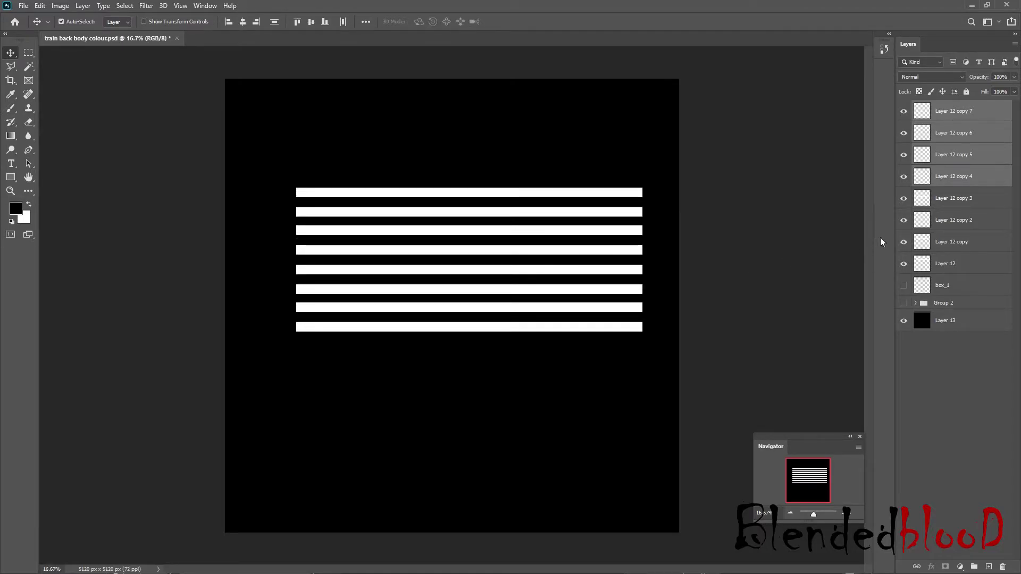
# Step: Duplicate all eight white stripes together and move the copies straight down to extend the stripe pattern
pyautogui.keyDown('ctrl'); pyautogui.click(959, 207); pyautogui.keyUp('ctrl')
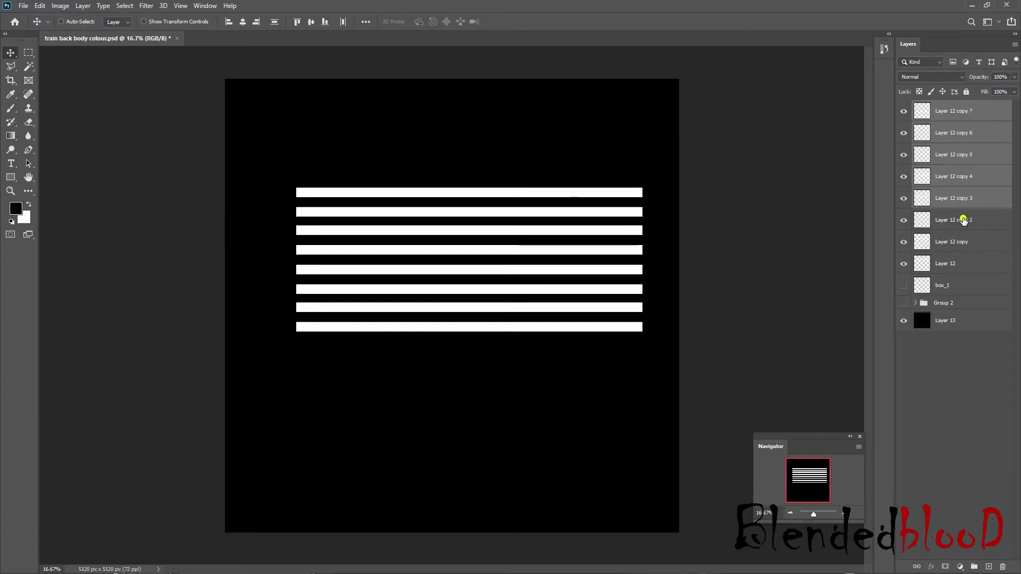
pyautogui.keyDown('ctrl'); pyautogui.click(962, 218); pyautogui.keyUp('ctrl')
pyautogui.keyDown('ctrl'); pyautogui.click(963, 242); pyautogui.keyUp('ctrl')
pyautogui.keyDown('ctrl'); pyautogui.click(963, 264); pyautogui.keyUp('ctrl')
pyautogui.hotkey('ctrl', 'j')
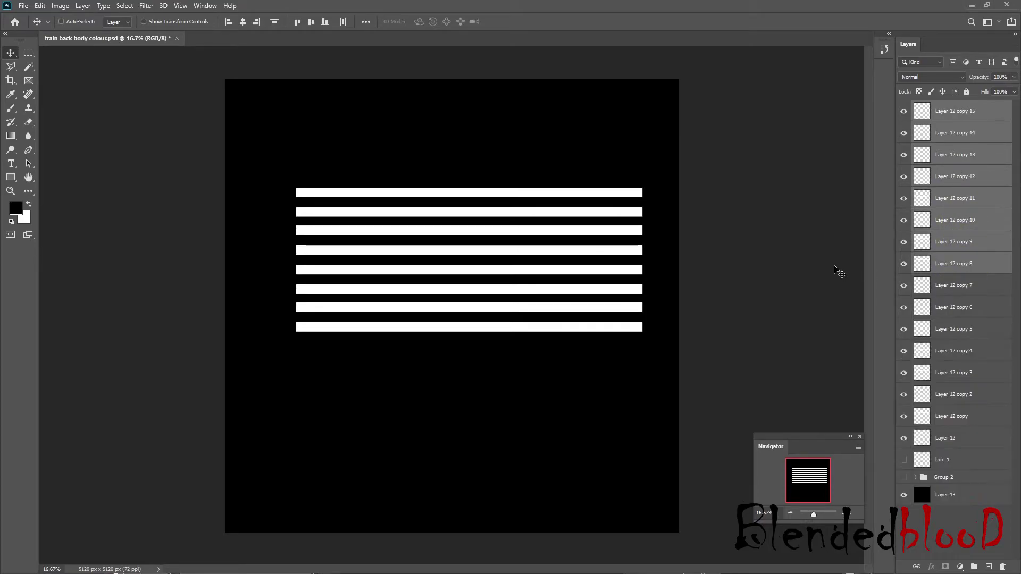
pyautogui.hotkey('shift', 'Down')
pyautogui.hotkey('shift', 'Down')
pyautogui.hotkey('shift', 'Down')
pyautogui.hotkey('shift', 'Down')
pyautogui.hotkey('shift', 'Down')
pyautogui.hotkey('shift', 'Down')
pyautogui.hotkey('shift', 'Down')
pyautogui.hotkey('shift', 'Down')
pyautogui.hotkey('shift', 'Down')
pyautogui.hotkey('shift', 'Down')
pyautogui.hotkey('shift', 'Down')
pyautogui.hotkey('shift', 'Down')
pyautogui.hotkey('shift', 'Down')
pyautogui.hotkey('shift', 'Down')
pyautogui.hotkey('shift', 'Down')
pyautogui.hotkey('shift', 'Down')
pyautogui.hotkey('shift', 'Down')
pyautogui.hotkey('shift', 'Down')
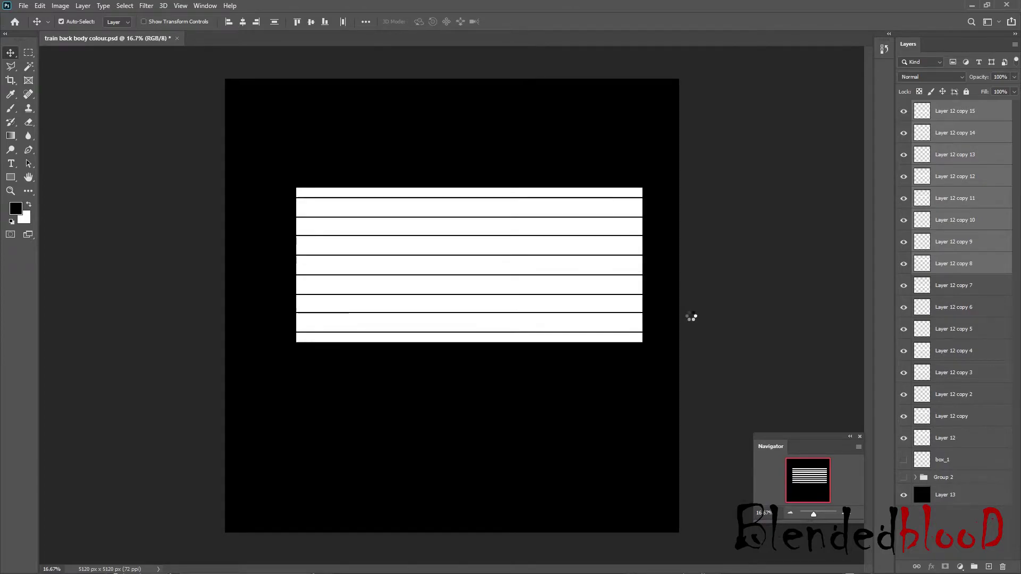
# Step: Move the eight selected stripe layers, Layer 12 copy 8 through copy 15, straight down to continue the evenly spaced stripes below the original set
pyautogui.hotkey('shift', 'Down')
pyautogui.hotkey('shift', 'Down')
pyautogui.hotkey('shift', 'Down')
pyautogui.hotkey('shift', 'Down')
pyautogui.hotkey('shift', 'Down')
pyautogui.hotkey('shift', 'Down')
pyautogui.hotkey('shift', 'Down')
pyautogui.hotkey('shift', 'Down')
pyautogui.hotkey('shift', 'Down')
pyautogui.hotkey('shift', 'Down')
pyautogui.hotkey('shift', 'Down')
pyautogui.hotkey('shift', 'Down')
pyautogui.hotkey('shift', 'Down')
pyautogui.hotkey('shift', 'Down')
pyautogui.hotkey('shift', 'Down')
pyautogui.hotkey('shift', 'Down')
pyautogui.hotkey('shift', 'Down')
pyautogui.hotkey('shift', 'Down')
pyautogui.hotkey('shift', 'Down')
pyautogui.hotkey('shift', 'Down')
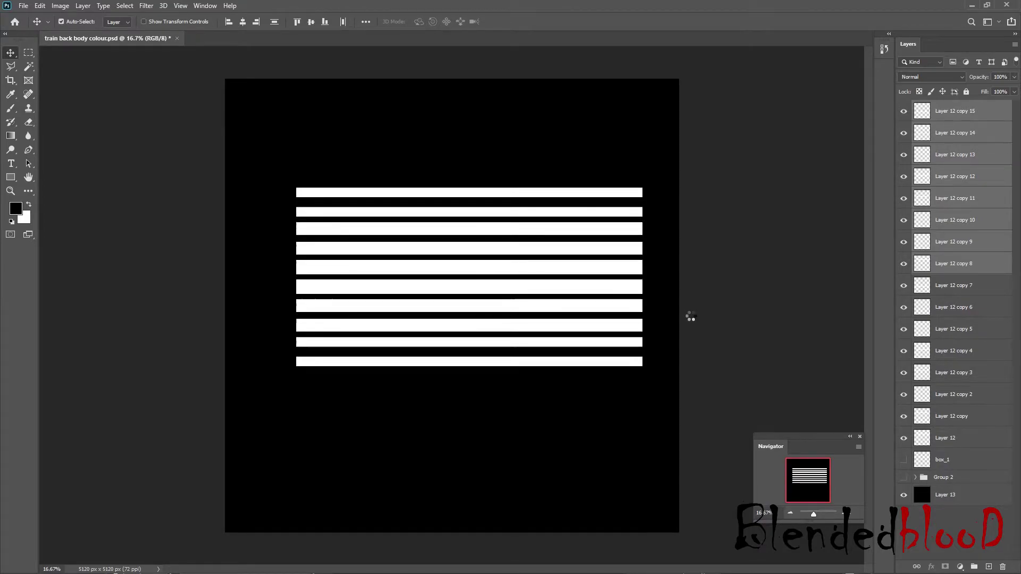
pyautogui.hotkey('shift', 'Down')
pyautogui.hotkey('shift', 'Down')
pyautogui.hotkey('shift', 'Down')
pyautogui.hotkey('shift', 'Down')
pyautogui.hotkey('shift', 'Down')
pyautogui.hotkey('shift', 'Down')
pyautogui.hotkey('shift', 'Down')
pyautogui.hotkey('shift', 'Down')
pyautogui.hotkey('shift', 'Down')
pyautogui.hotkey('shift', 'Down')
pyautogui.hotkey('shift', 'Down')
pyautogui.hotkey('shift', 'Down')
pyautogui.hotkey('shift', 'Down')
pyautogui.hotkey('shift', 'Down')
pyautogui.hotkey('shift', 'Down')
pyautogui.hotkey('shift', 'Down')
pyautogui.hotkey('shift', 'Down')
pyautogui.hotkey('shift', 'Down')
pyautogui.hotkey('shift', 'Down')
pyautogui.hotkey('shift', 'Down')
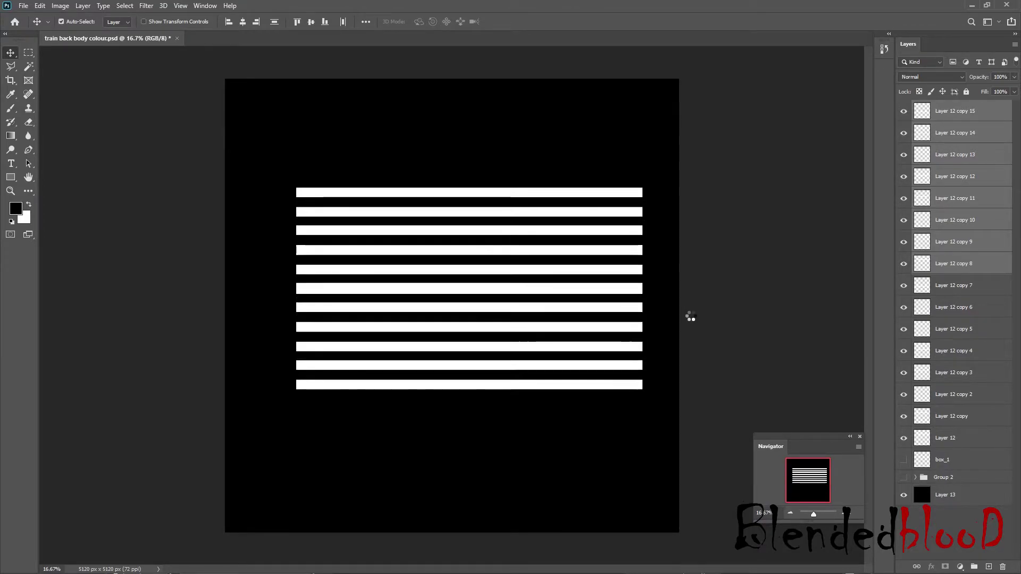
pyautogui.hotkey('shift', 'Down')
pyautogui.hotkey('shift', 'Down')
pyautogui.hotkey('shift', 'Down')
pyautogui.hotkey('shift', 'Down')
pyautogui.hotkey('shift', 'Down')
pyautogui.hotkey('shift', 'Down')
pyautogui.hotkey('shift', 'Down')
pyautogui.hotkey('shift', 'Down')
pyautogui.hotkey('shift', 'Down')
pyautogui.hotkey('shift', 'Down')
pyautogui.hotkey('shift', 'Down')
pyautogui.hotkey('shift', 'Down')
pyautogui.hotkey('shift', 'Down')
pyautogui.hotkey('shift', 'Down')
pyautogui.hotkey('shift', 'Down')
pyautogui.hotkey('shift', 'Down')
pyautogui.hotkey('shift', 'Down')
pyautogui.hotkey('shift', 'Down')
pyautogui.hotkey('shift', 'Down')
pyautogui.hotkey('shift', 'Down')
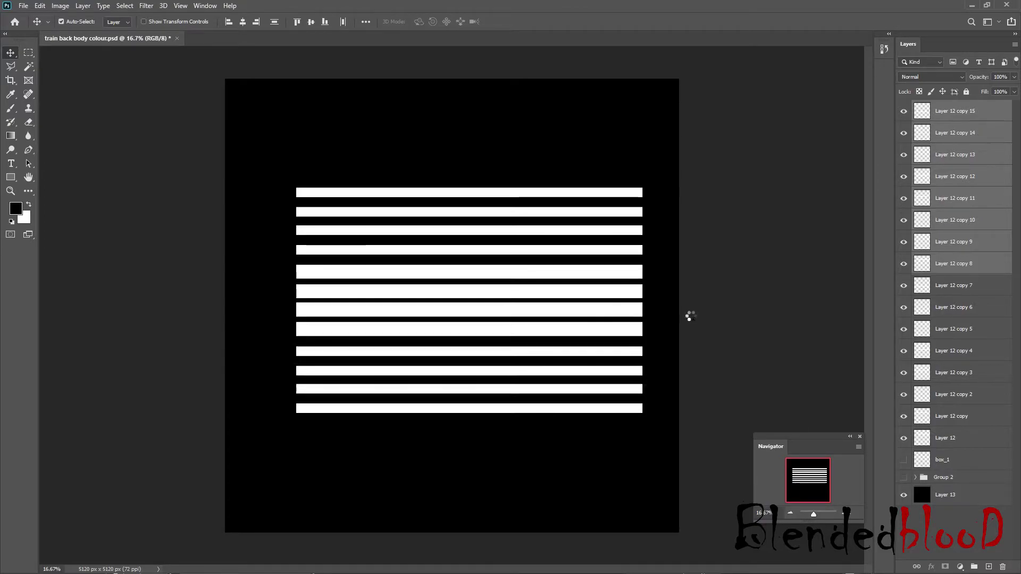
pyautogui.hotkey('shift', 'Down')
pyautogui.hotkey('shift', 'Down')
pyautogui.hotkey('shift', 'Down')
pyautogui.hotkey('shift', 'Down')
pyautogui.hotkey('shift', 'Down')
pyautogui.hotkey('shift', 'Down')
pyautogui.hotkey('shift', 'Down')
pyautogui.hotkey('shift', 'Down')
pyautogui.hotkey('shift', 'Down')
pyautogui.hotkey('shift', 'Down')
pyautogui.hotkey('shift', 'Down')
pyautogui.hotkey('shift', 'Down')
pyautogui.hotkey('shift', 'Down')
pyautogui.hotkey('shift', 'Down')
pyautogui.hotkey('shift', 'Down')
pyautogui.hotkey('shift', 'Down')
pyautogui.hotkey('shift', 'Down')
pyautogui.hotkey('shift', 'Down')
pyautogui.hotkey('shift', 'Down')
pyautogui.hotkey('shift', 'Down')
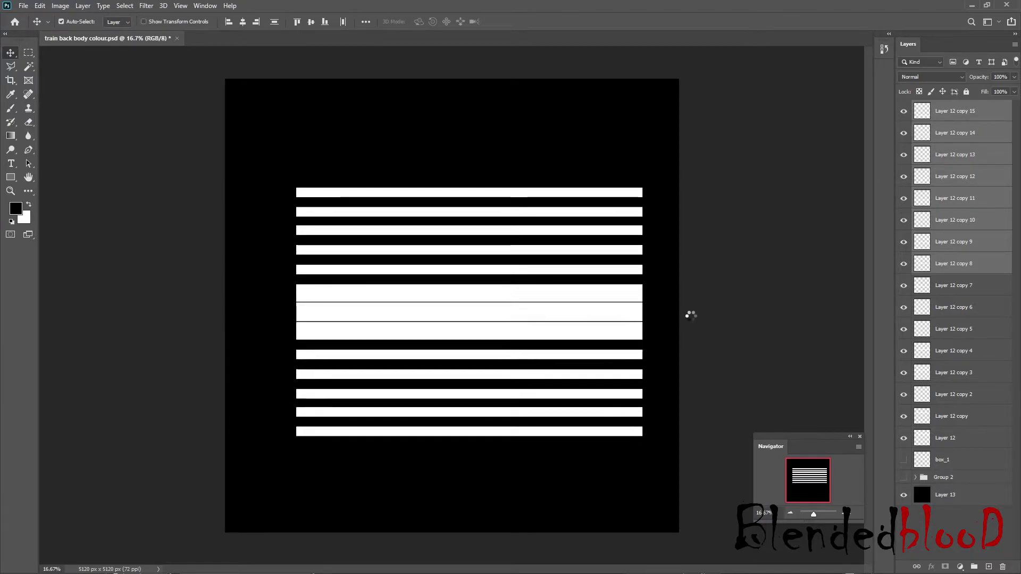
pyautogui.hotkey('shift', 'Down')
pyautogui.hotkey('shift', 'Down')
pyautogui.hotkey('shift', 'Down')
pyautogui.hotkey('shift', 'Down')
pyautogui.hotkey('shift', 'Down')
pyautogui.hotkey('shift', 'Down')
pyautogui.hotkey('shift', 'Down')
pyautogui.hotkey('shift', 'Down')
pyautogui.hotkey('shift', 'Down')
pyautogui.hotkey('shift', 'Down')
pyautogui.hotkey('shift', 'Down')
pyautogui.hotkey('shift', 'Down')
pyautogui.hotkey('shift', 'Down')
pyautogui.hotkey('shift', 'Down')
pyautogui.hotkey('shift', 'Down')
pyautogui.hotkey('shift', 'Down')
pyautogui.hotkey('shift', 'Down')
pyautogui.hotkey('shift', 'Down')
pyautogui.hotkey('shift', 'Down')
pyautogui.hotkey('shift', 'Down')
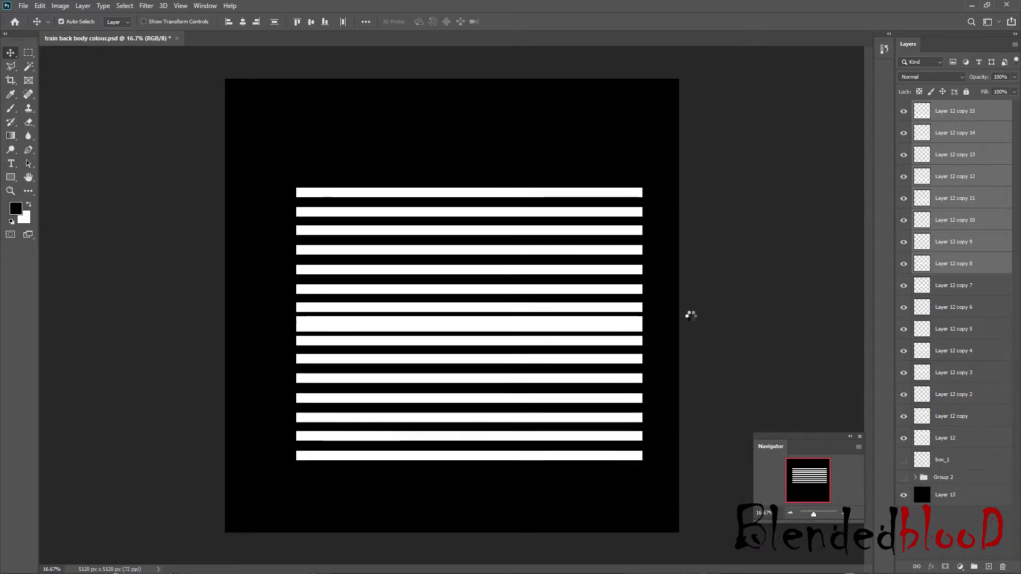
pyautogui.hotkey('shift', 'Down')
pyautogui.hotkey('shift', 'Down')
pyautogui.hotkey('shift', 'Down')
pyautogui.hotkey('shift', 'Down')
pyautogui.hotkey('shift', 'Down')
pyautogui.hotkey('shift', 'Down')
pyautogui.hotkey('shift', 'Down')
pyautogui.hotkey('shift', 'Down')
pyautogui.hotkey('shift', 'Down')
pyautogui.hotkey('shift', 'Down')
pyautogui.hotkey('shift', 'Down')
pyautogui.hotkey('shift', 'Down')
pyautogui.hotkey('shift', 'Down')
pyautogui.hotkey('shift', 'Down')
pyautogui.hotkey('shift', 'Down')
pyautogui.hotkey('shift', 'Down')
pyautogui.hotkey('shift', 'Down')
pyautogui.hotkey('shift', 'Down')
pyautogui.hotkey('shift', 'Down')
pyautogui.hotkey('shift', 'Down')
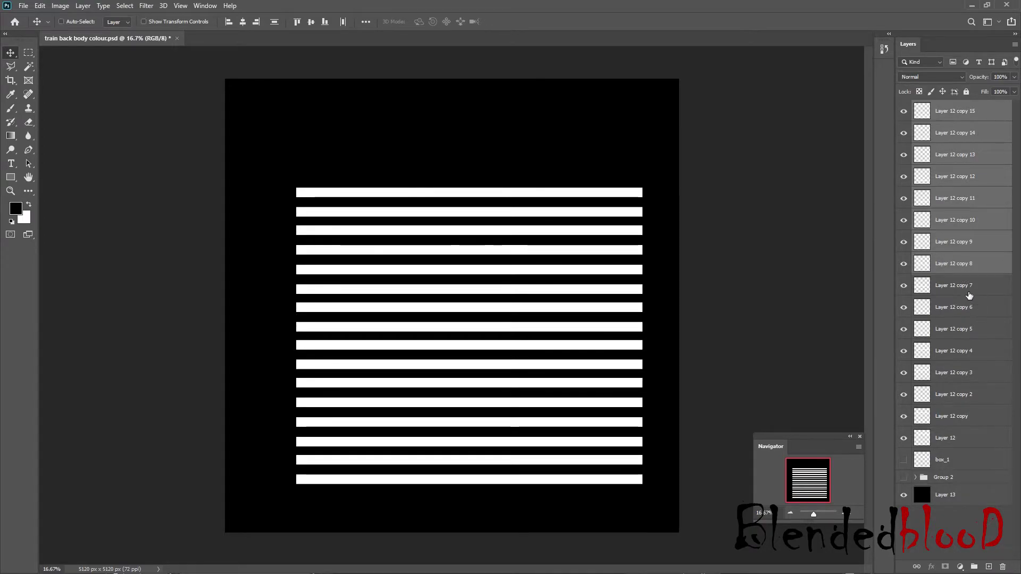
# Step: Merge all the stripe layers, from Layer 12 through Layer 12 copy 15, into one layer and check it by toggling its visibility
pyautogui.keyDown('shift'); pyautogui.click(963, 437); pyautogui.keyUp('shift')
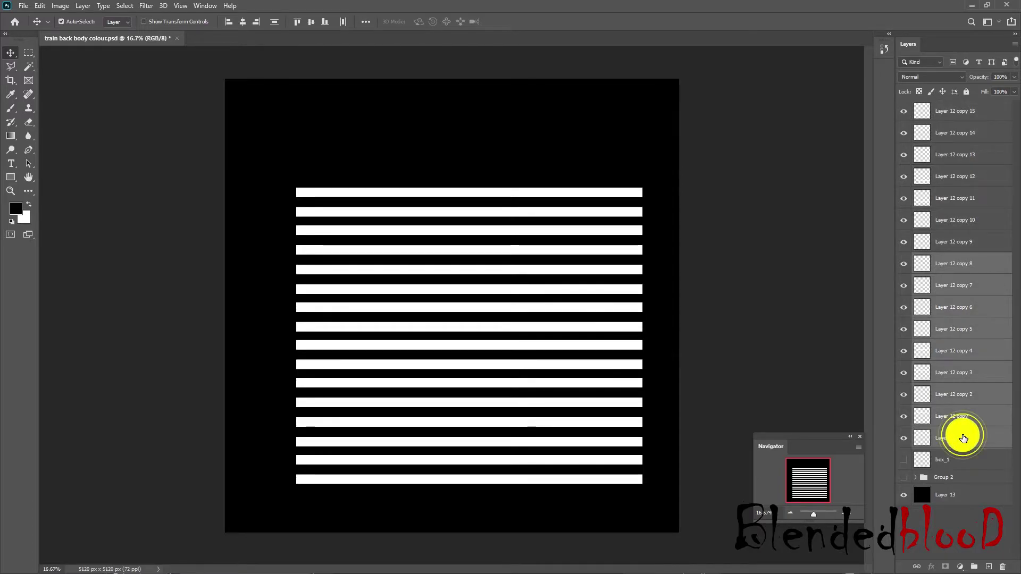
pyautogui.click(964, 438)
pyautogui.keyDown('shift'); pyautogui.click(964, 112); pyautogui.keyUp('shift')
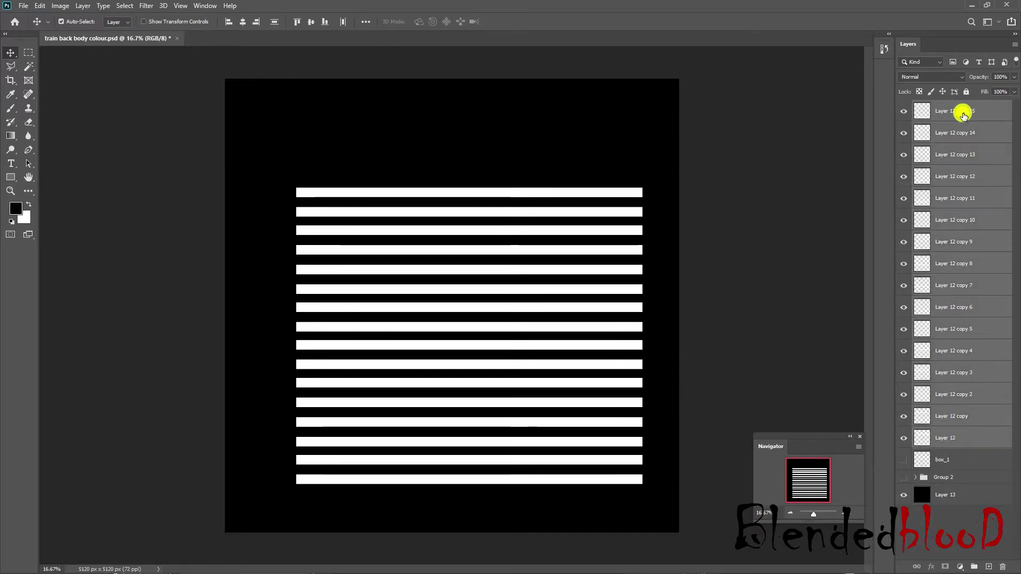
pyautogui.rightClick(963, 115)
pyautogui.click(914, 418)
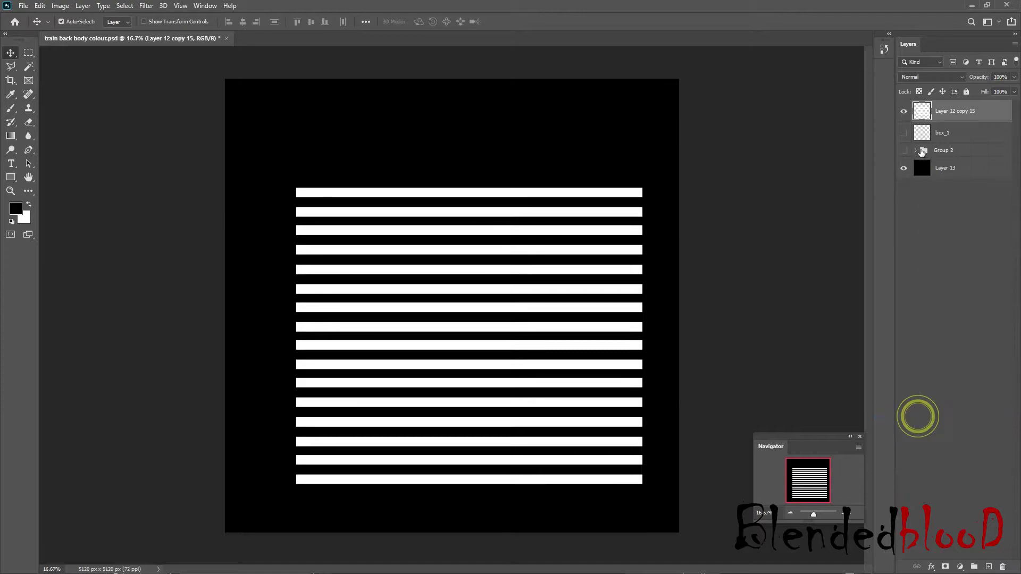
pyautogui.click(904, 112)
pyautogui.click(904, 112)
pyautogui.click(904, 112)
pyautogui.click(904, 113)
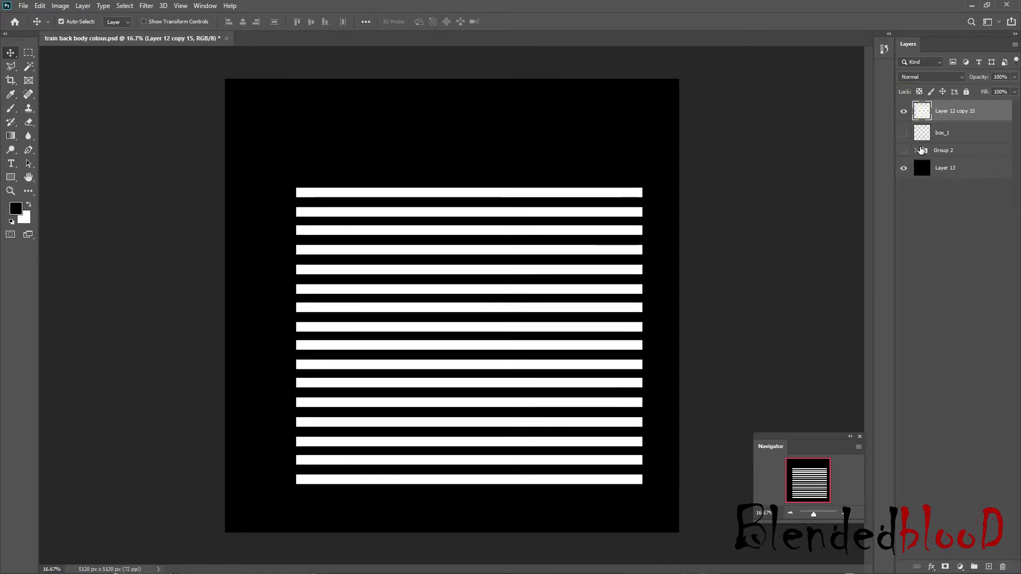
# Step: Show the train artwork in Group 2 and scale the merged stripes to 44.67% over the second purple WR panel
pyautogui.click(914, 151)
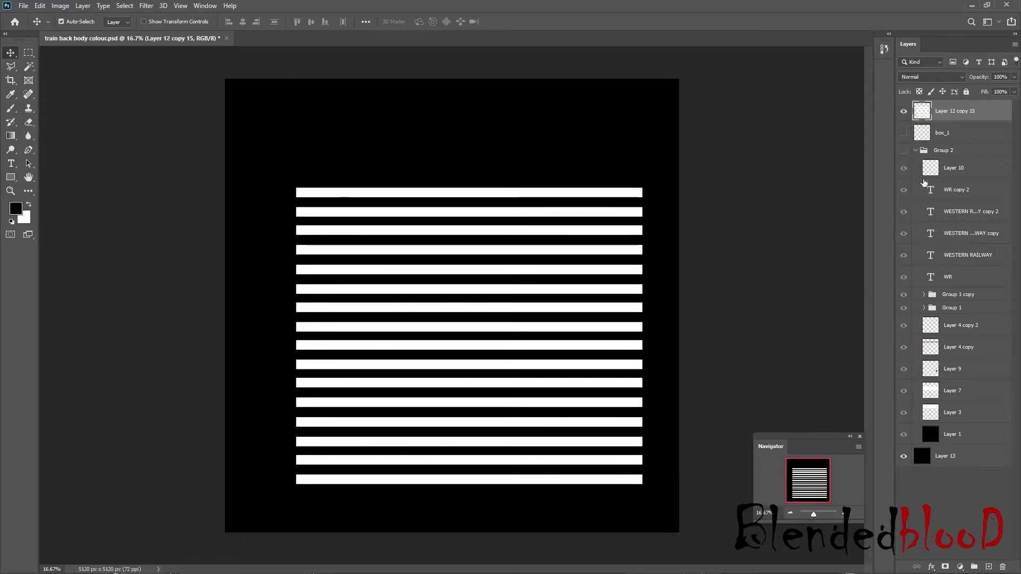
pyautogui.click(902, 152)
pyautogui.click(968, 113)
pyautogui.hotkey('ctrl', 't')
pyautogui.moveTo(647, 188); pyautogui.dragTo(587, 153)
pyautogui.click(846, 514)
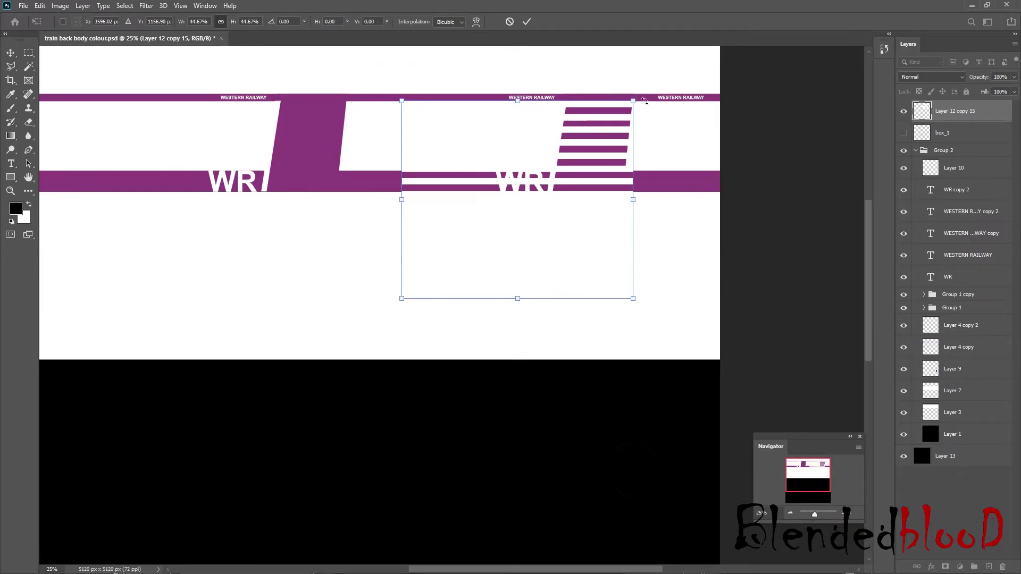
pyautogui.press('Return')
# Step: Recolour the stripes bright red by loading the layer's pixels as a selection and filling it, leaving nothing selected
pyautogui.keyDown('ctrl'); pyautogui.click(922, 113); pyautogui.keyUp('ctrl')
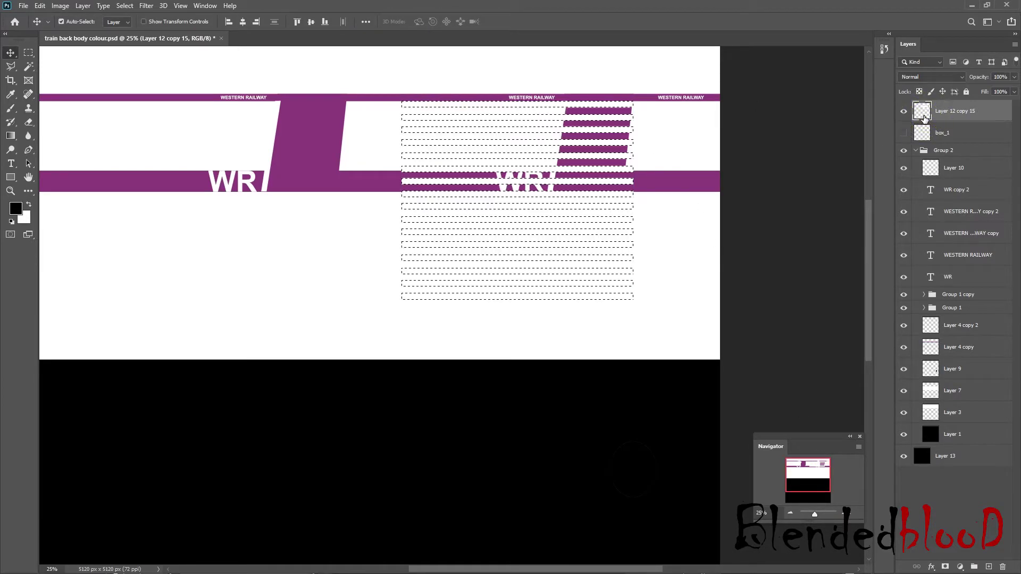
pyautogui.click(16, 209)
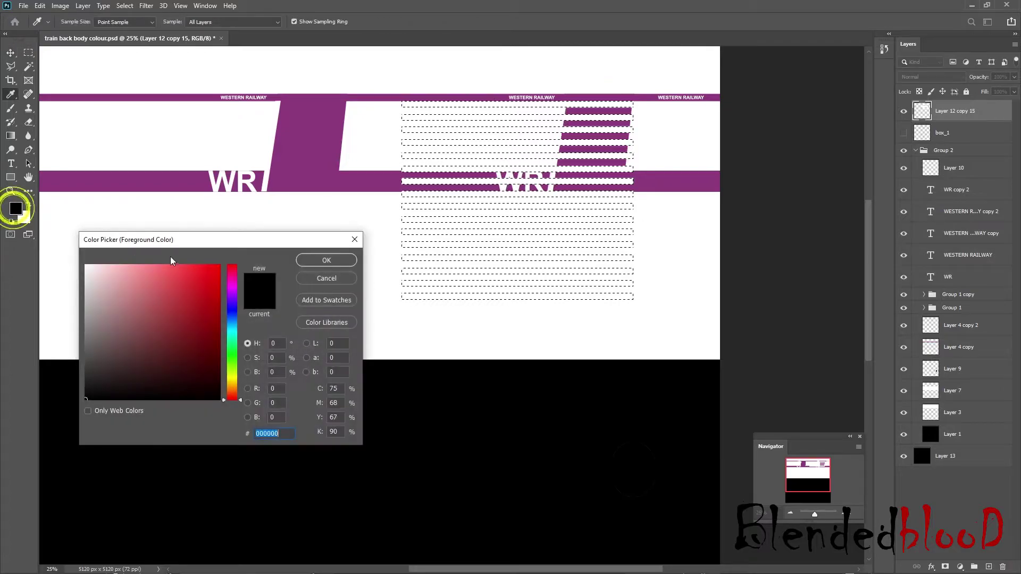
pyautogui.moveTo(204, 287); pyautogui.dragTo(245, 249)
pyautogui.click(315, 261)
pyautogui.press('v')
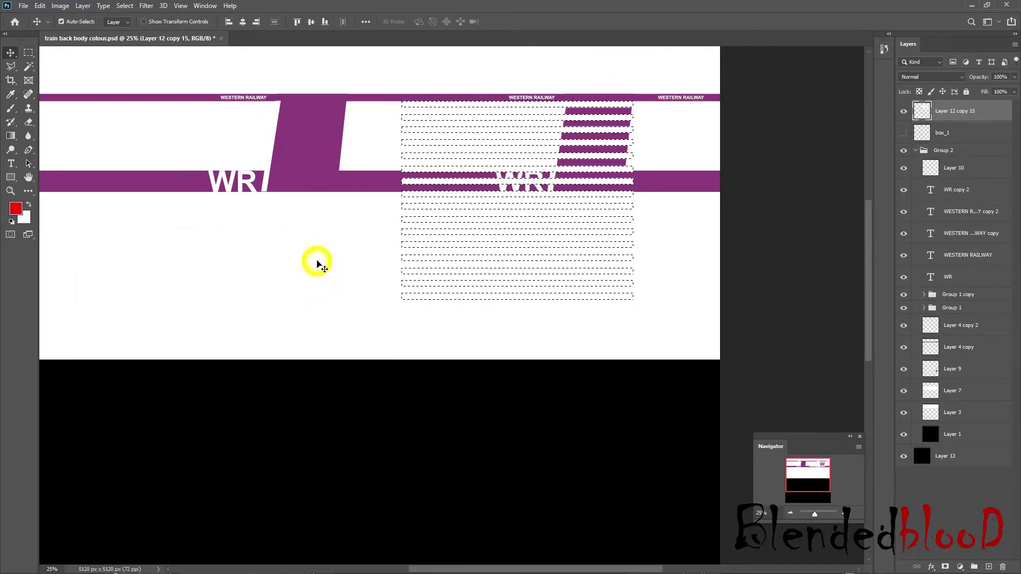
pyautogui.hotkey('alt', 'BackSpace')
pyautogui.hotkey('ctrl', 'd')
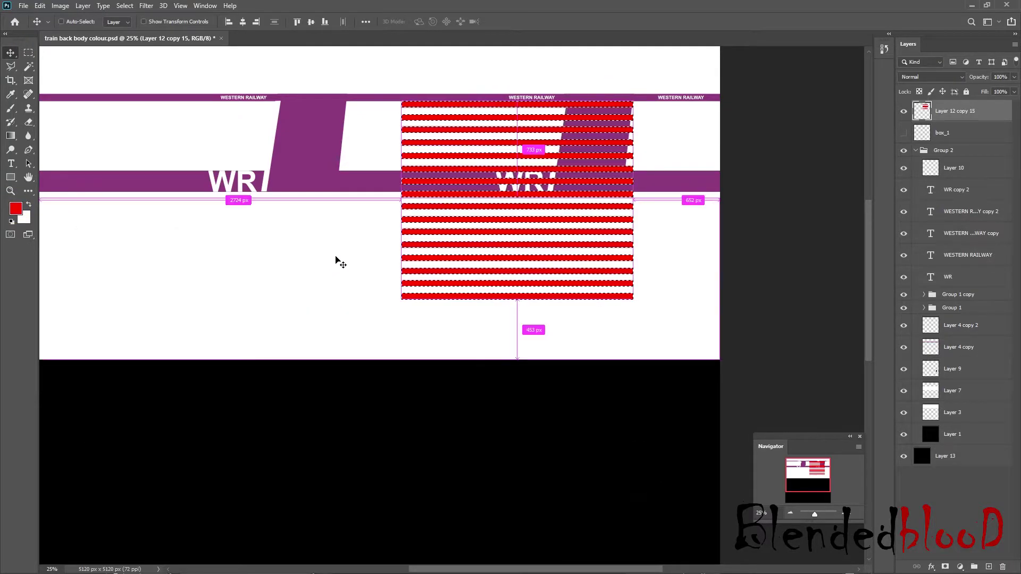
# Step: Free Transform the red stripes: scale to 47.05%, rotate to -46.13°, and place them over the first purple WR panel
pyautogui.hotkey('ctrl', 't')
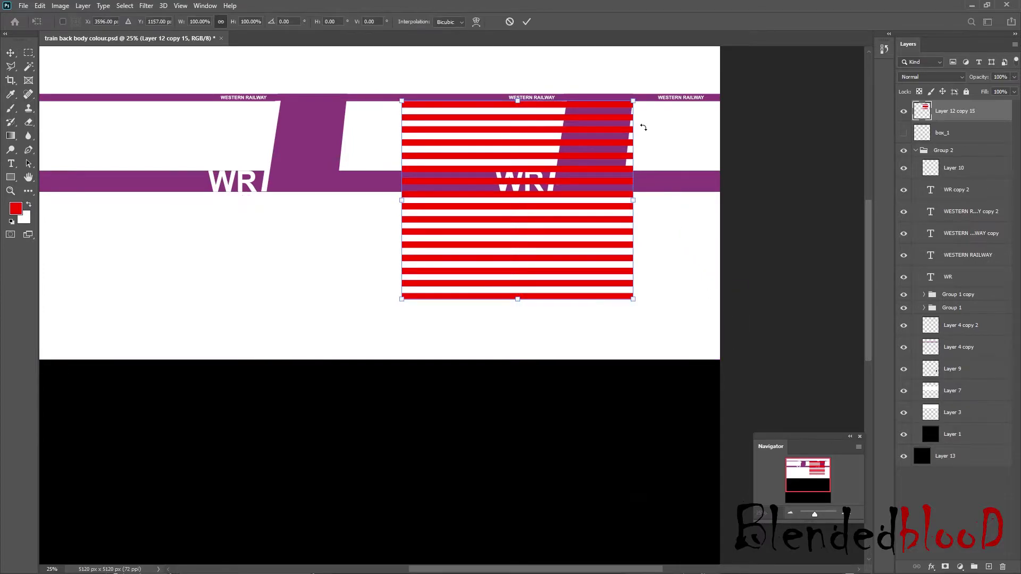
pyautogui.moveTo(635, 99); pyautogui.dragTo(512, 205)
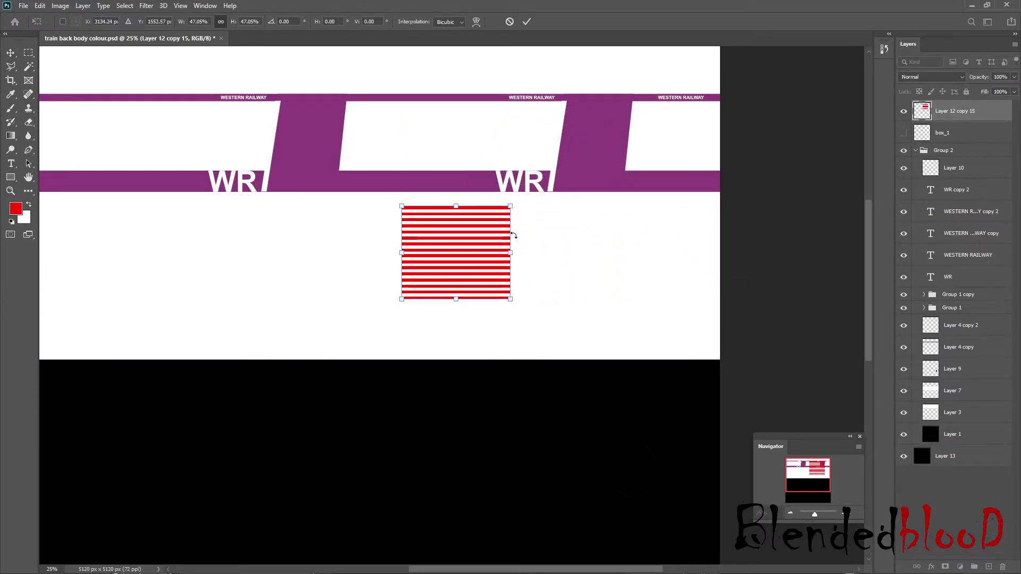
pyautogui.moveTo(528, 251); pyautogui.dragTo(508, 194)
pyautogui.moveTo(478, 229); pyautogui.dragTo(295, 90)
# Step: Switch to Chrome and examine the diagonal stripes beside the door in the train coach reference photo
pyautogui.press('super')
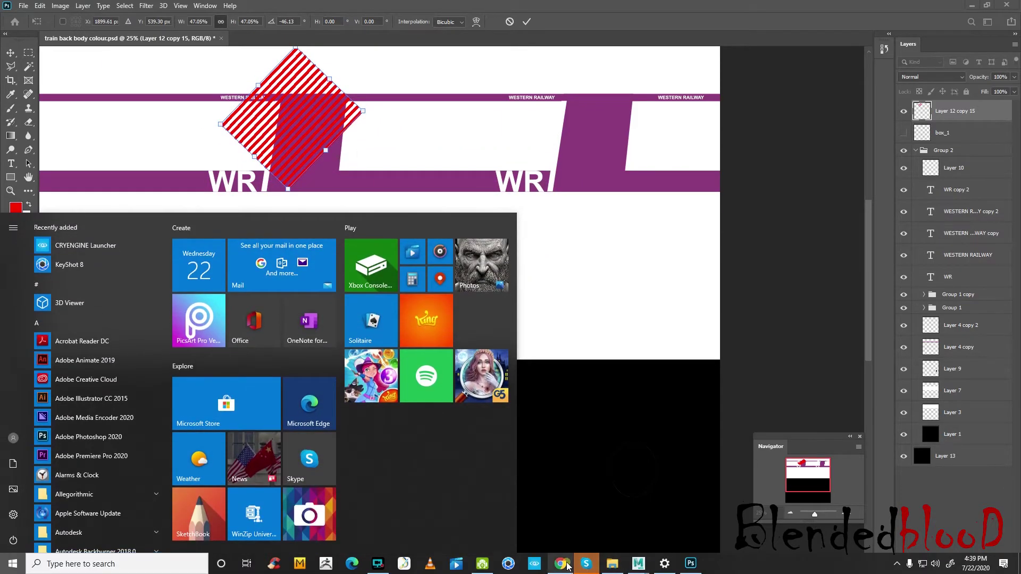
pyautogui.click(560, 564)
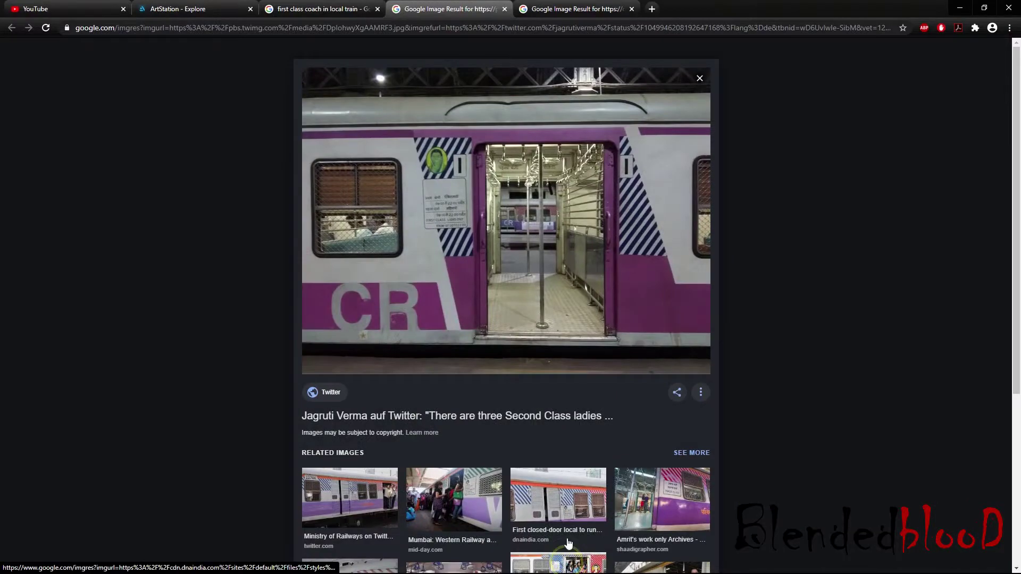
pyautogui.click(962, 9)
# Step: Apply the stripes' rotation and show the box_1 wireframe layer over the train artwork
pyautogui.click(847, 513)
pyautogui.press('Return')
pyautogui.click(903, 132)
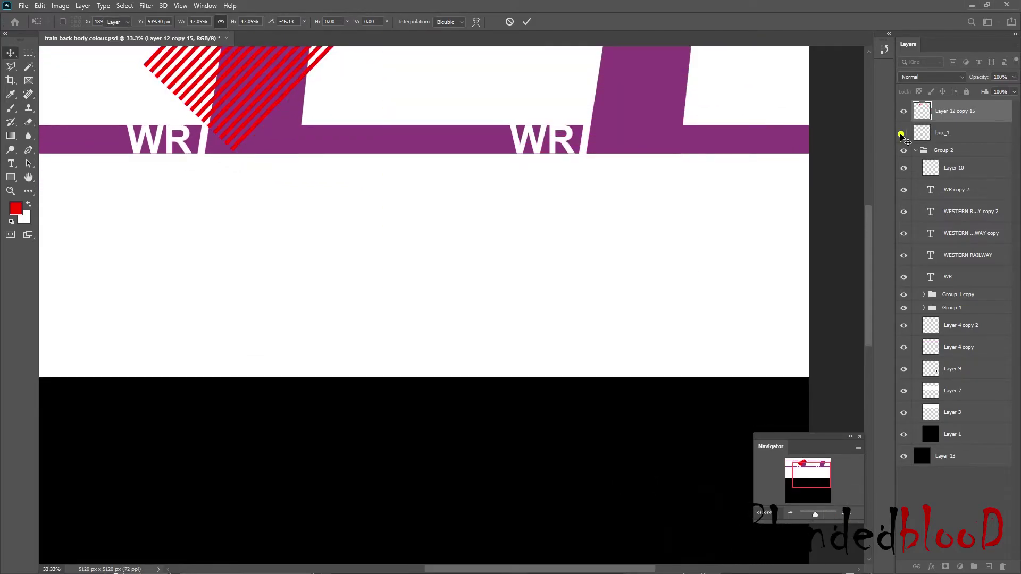
pyautogui.click(848, 514)
pyautogui.moveTo(810, 481); pyautogui.dragTo(810, 466)
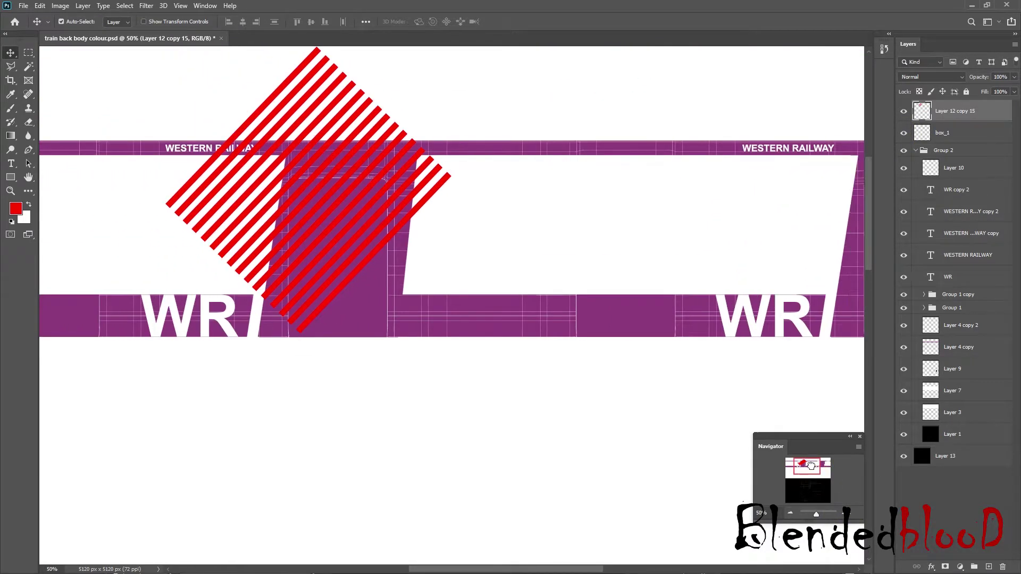
# Step: Free Transform the red stripes: scale them to 35.30%, rotate them to -80.83°, and move them over the first door's right edge
pyautogui.hotkey('ctrl', 't')
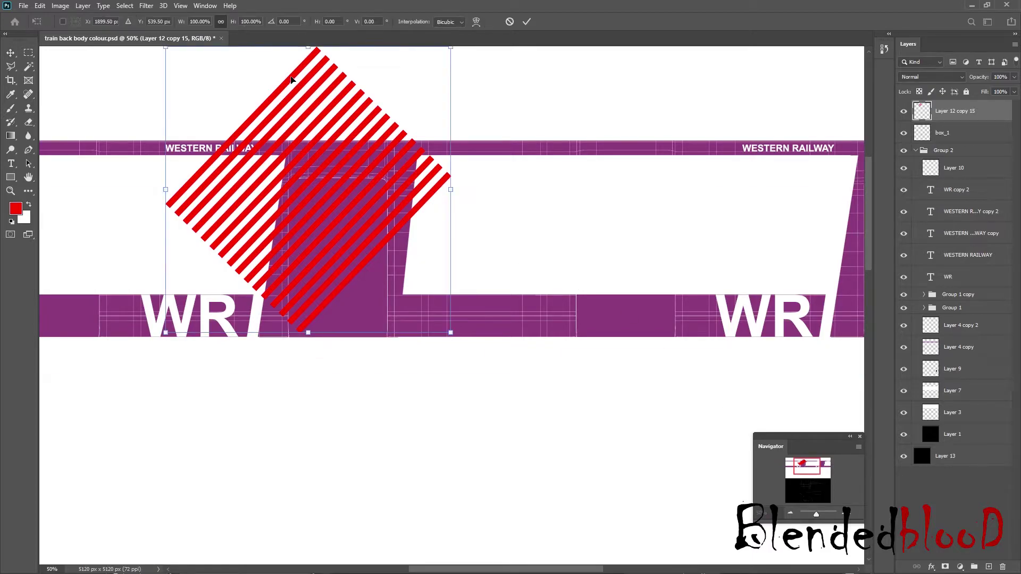
pyautogui.moveTo(451, 333); pyautogui.dragTo(285, 165)
pyautogui.moveTo(230, 127); pyautogui.dragTo(385, 250)
pyautogui.click(849, 516)
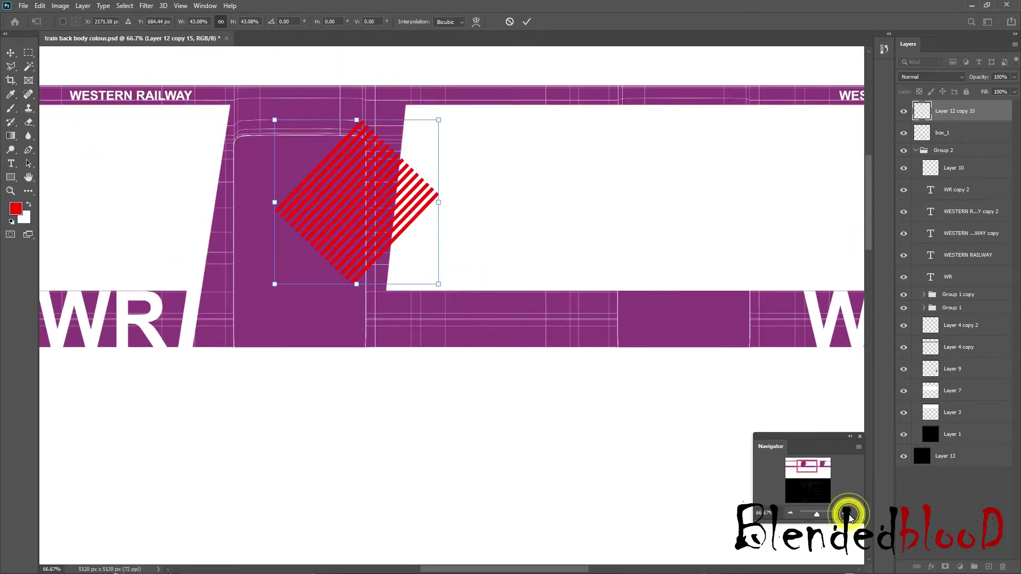
pyautogui.click(848, 513)
pyautogui.click(812, 463)
pyautogui.moveTo(812, 463); pyautogui.dragTo(807, 464)
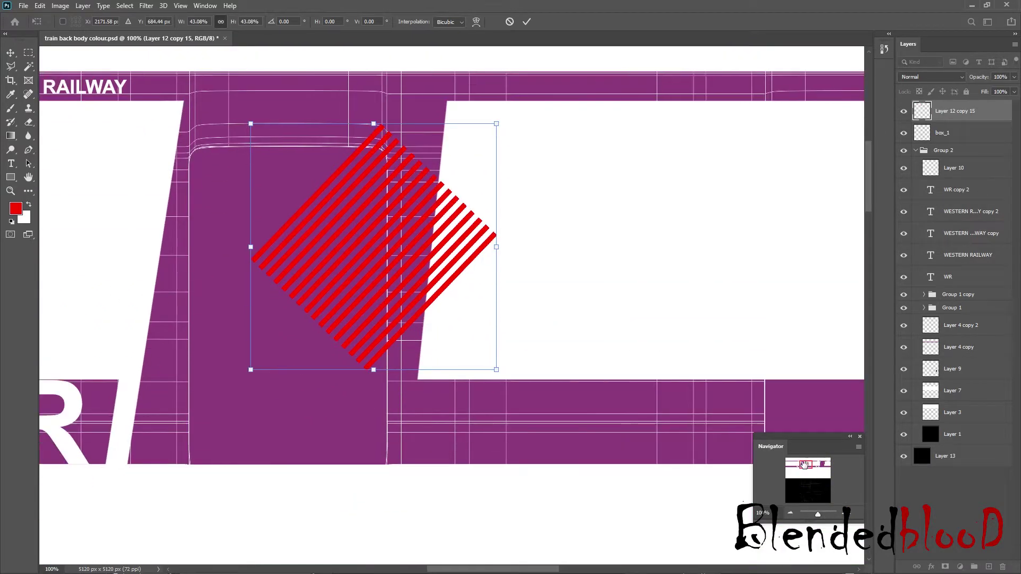
pyautogui.moveTo(505, 123); pyautogui.dragTo(463, 159)
pyautogui.moveTo(504, 253); pyautogui.dragTo(376, 106)
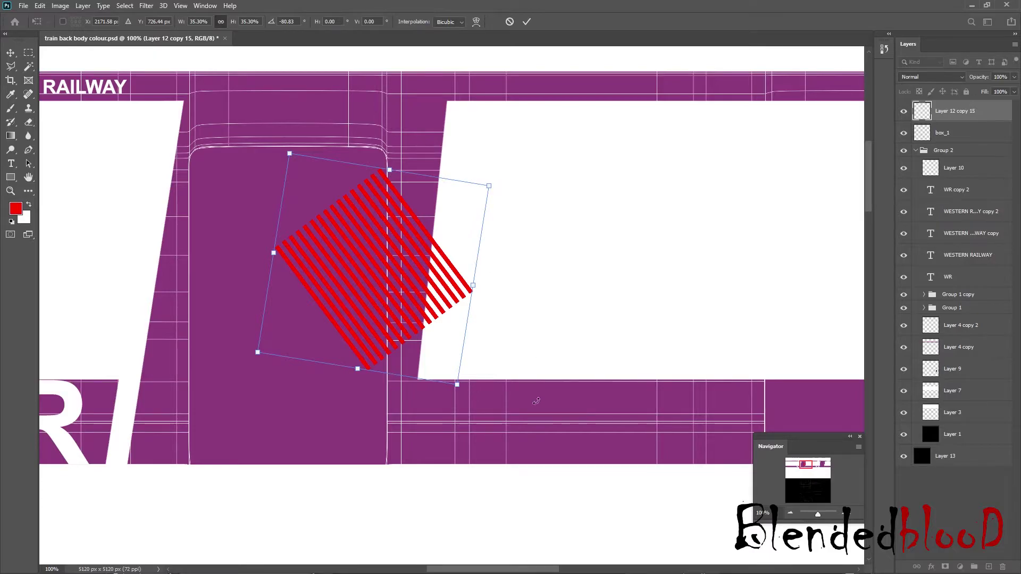
# Step: Check the coach reference photo in Chrome, and shift the stripes up and right while adjusting their rotation in Photoshop
pyautogui.press('super')
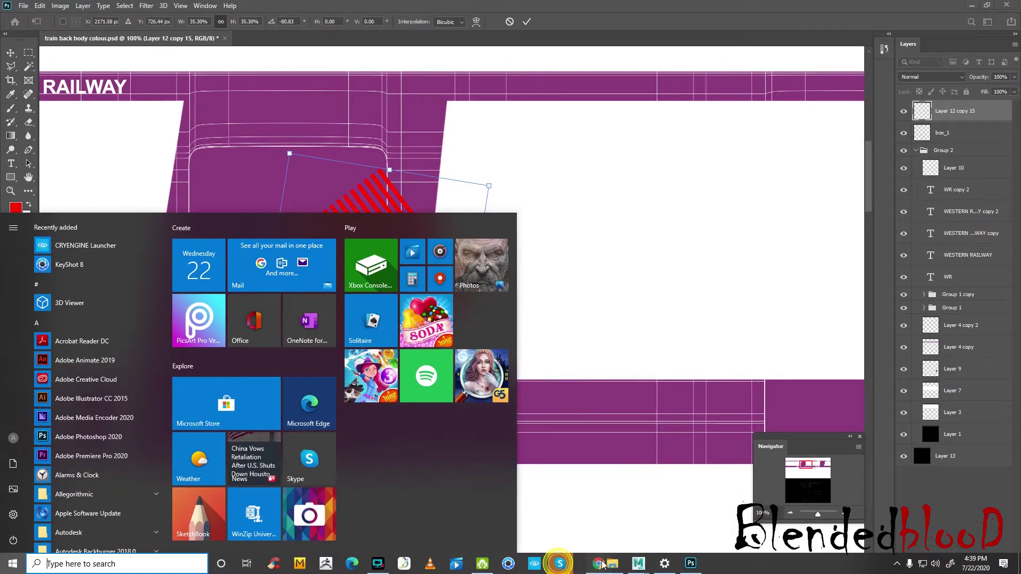
pyautogui.click(559, 564)
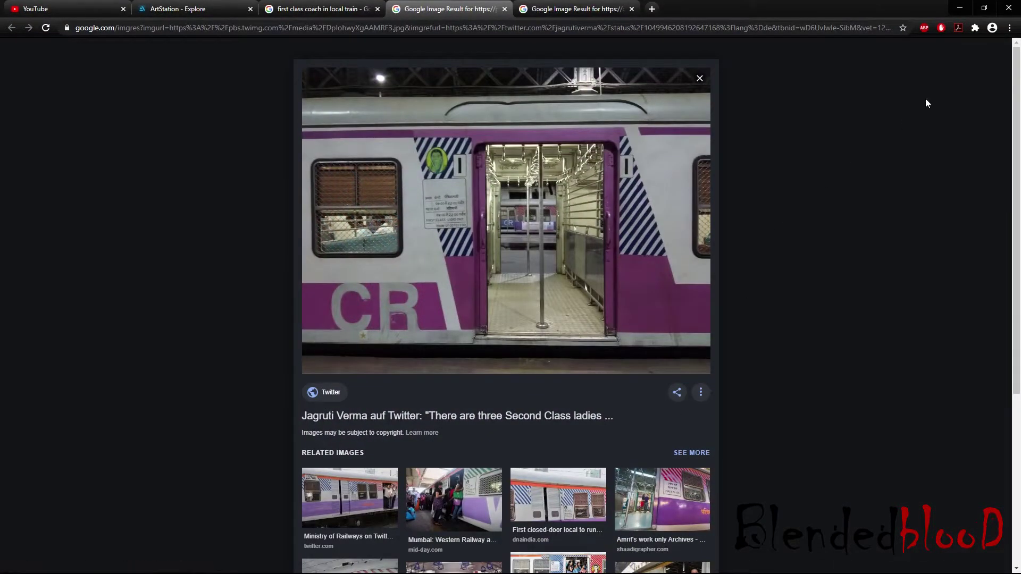
pyautogui.click(961, 11)
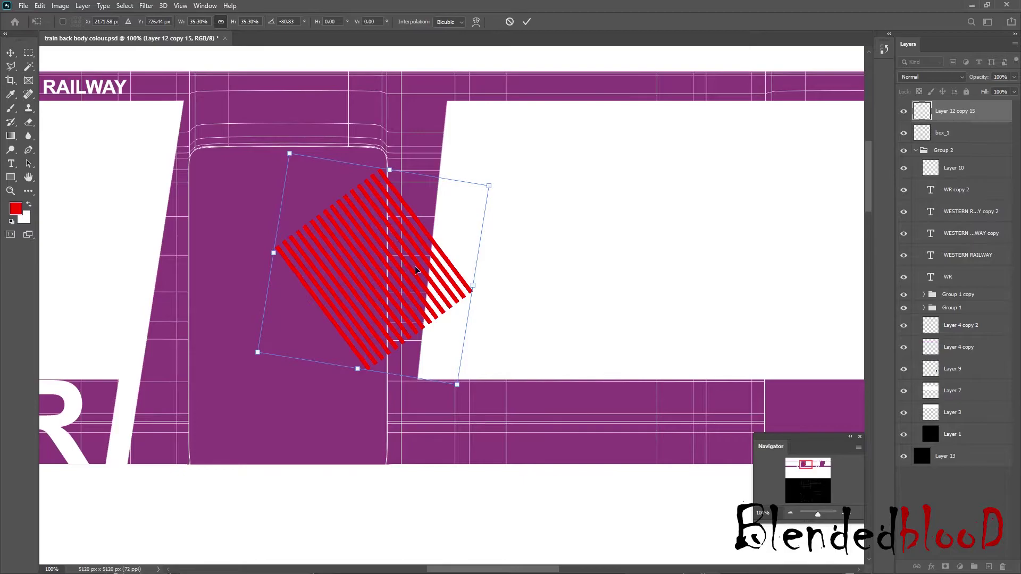
pyautogui.moveTo(447, 272); pyautogui.dragTo(470, 264)
pyautogui.moveTo(549, 240); pyautogui.dragTo(539, 203)
pyautogui.moveTo(468, 256); pyautogui.dragTo(474, 226)
# Step: Compare with the Chrome reference photo again, and rotate the stripes to -165.59° over the purple strip right of the door
pyautogui.press('super')
pyautogui.click(612, 565)
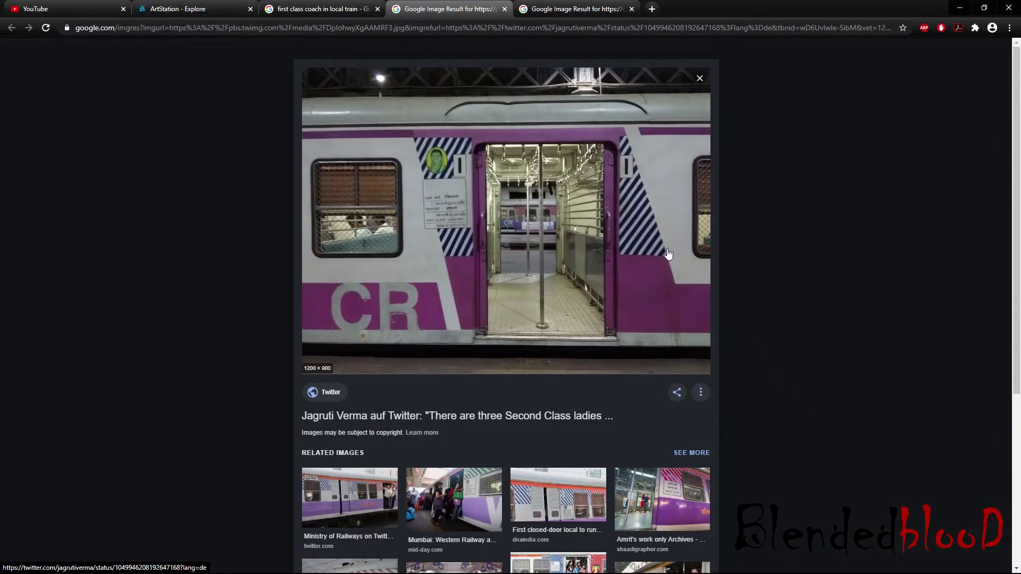
pyautogui.click(960, 8)
pyautogui.moveTo(563, 183); pyautogui.dragTo(435, 114)
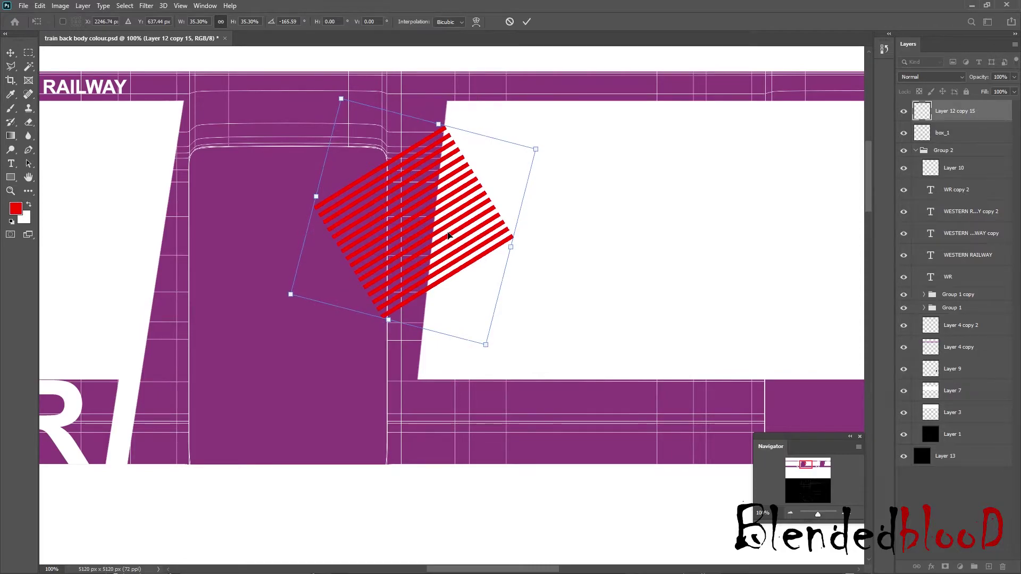
pyautogui.moveTo(448, 226); pyautogui.dragTo(461, 228)
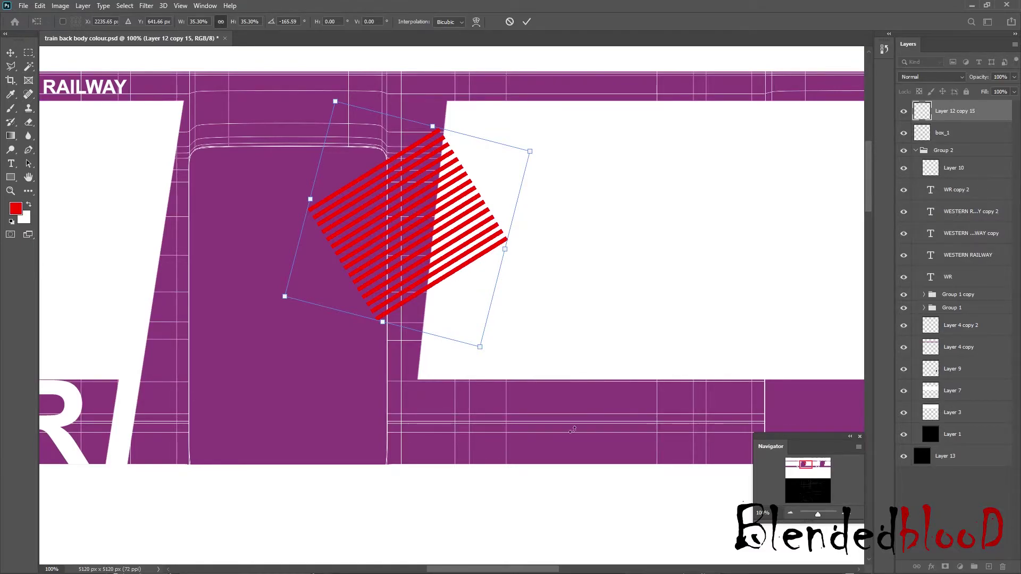
# Step: Check the stripe slope in the Chrome photo, rotate the stripes to -169.78°, and move them down to about Y 690.66 px
pyautogui.press('super')
pyautogui.moveTo(614, 565)
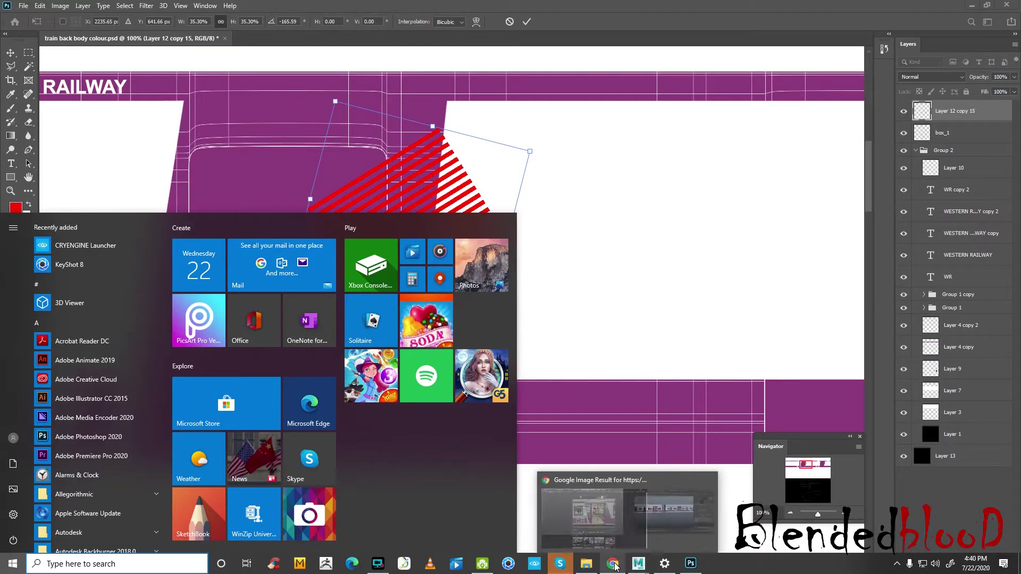
pyautogui.click(613, 565)
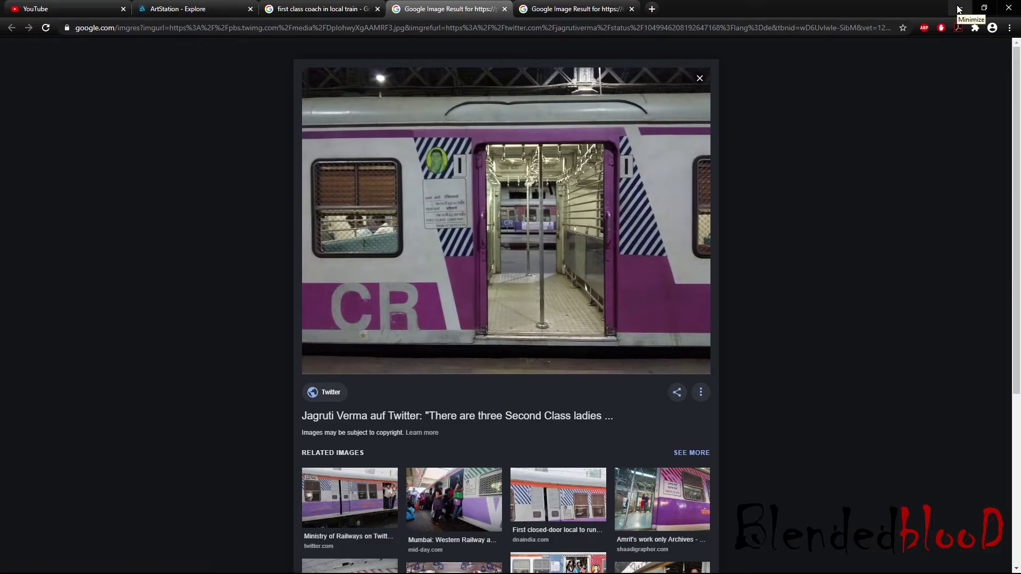
pyautogui.click(958, 9)
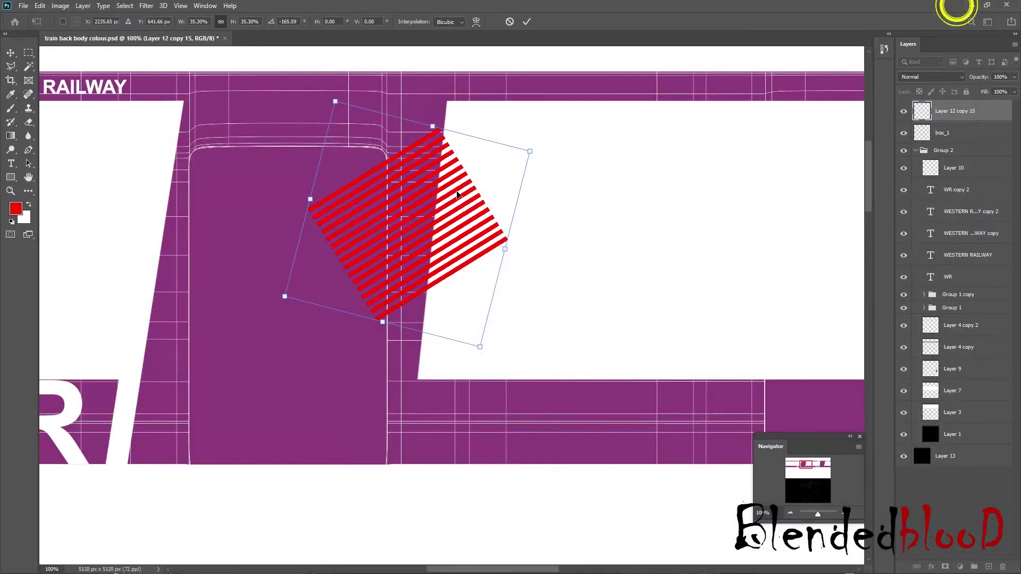
pyautogui.moveTo(540, 217); pyautogui.dragTo(536, 207)
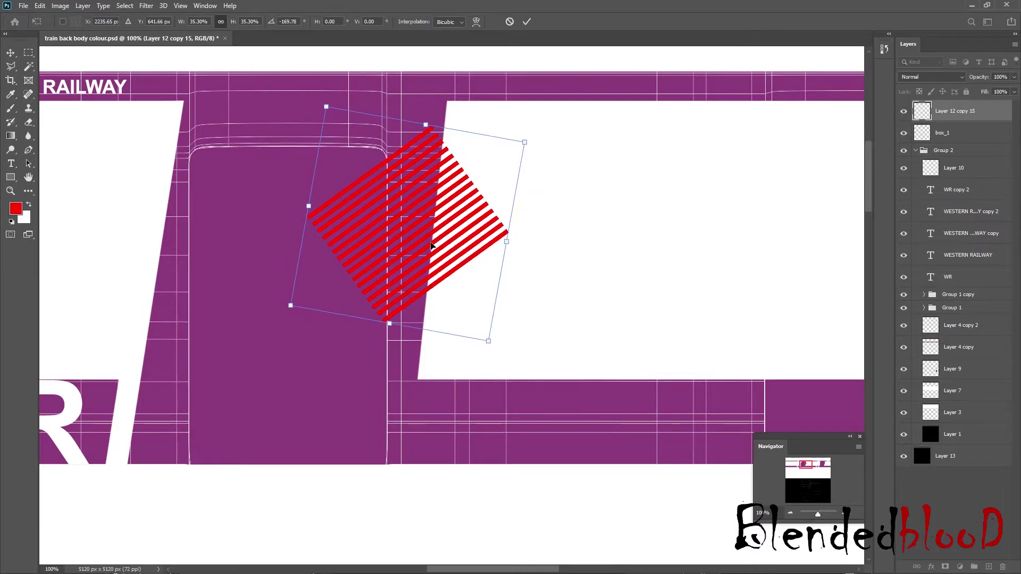
pyautogui.moveTo(448, 243); pyautogui.dragTo(446, 270)
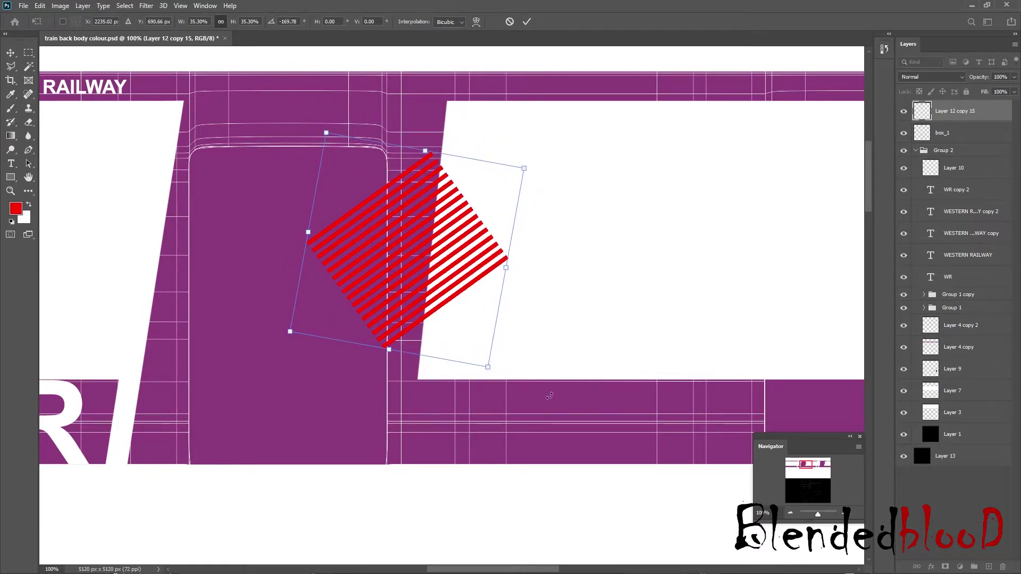
# Step: Recheck the Chrome photo, then scale the stripes to about 36.95% by 36.83%, move them up to Y 612.79 px, and apply the transform
pyautogui.press('super')
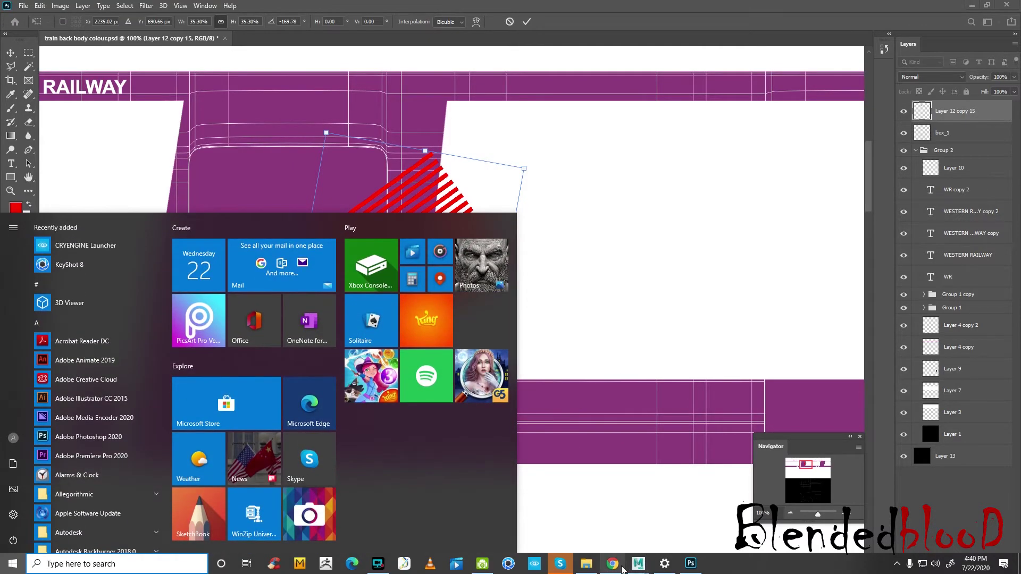
pyautogui.click(632, 563)
pyautogui.click(960, 8)
pyautogui.moveTo(454, 256); pyautogui.dragTo(455, 222)
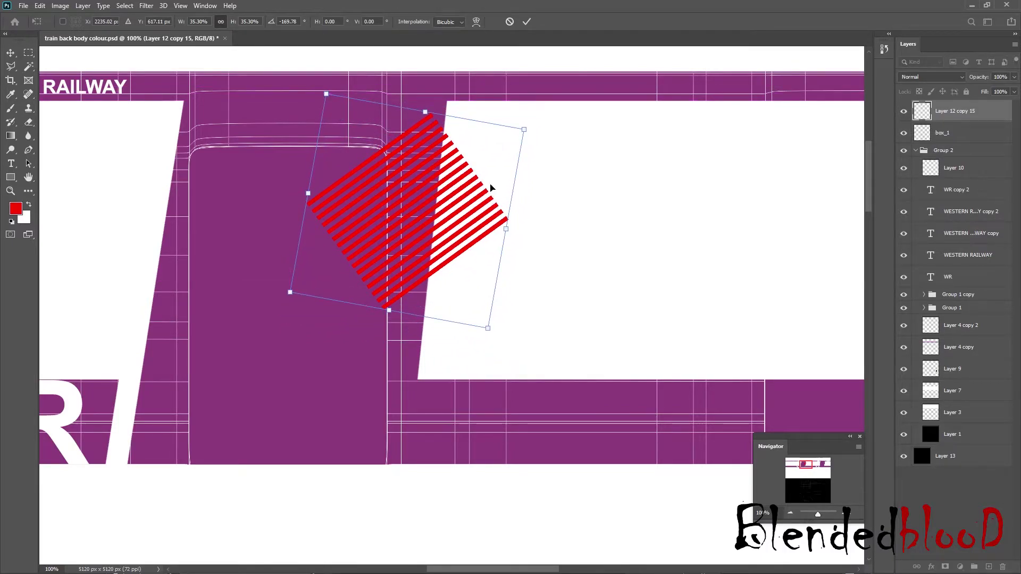
pyautogui.moveTo(526, 128); pyautogui.dragTo(570, 109)
pyautogui.moveTo(531, 336); pyautogui.dragTo(506, 311)
pyautogui.moveTo(454, 221); pyautogui.dragTo(443, 238)
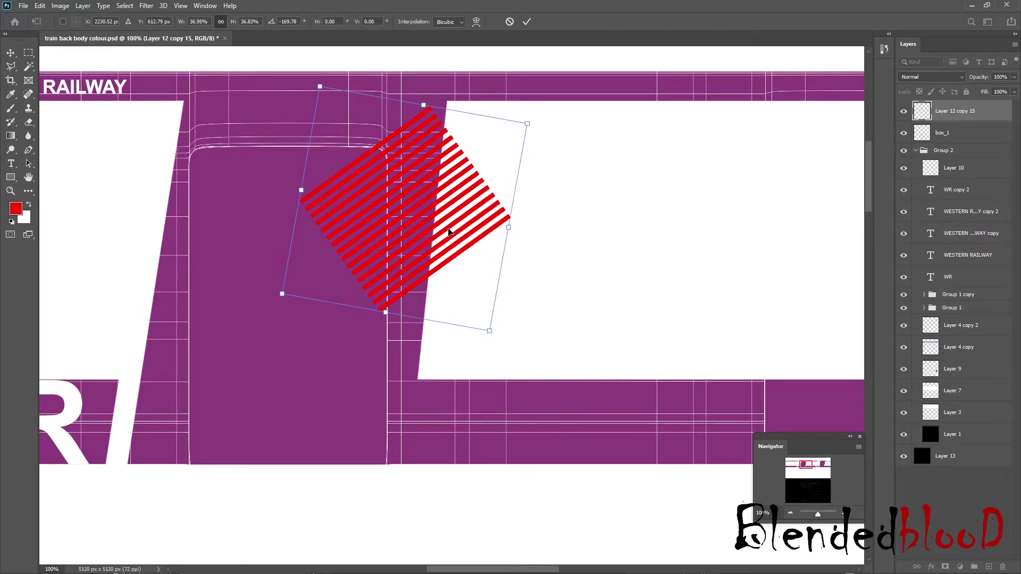
pyautogui.press('Return')
# Step: Delete the stripes outside the slanted purple door panel using Layer 5 copy 2's outline as the selection, and leave nothing selected
pyautogui.press('ctrl')
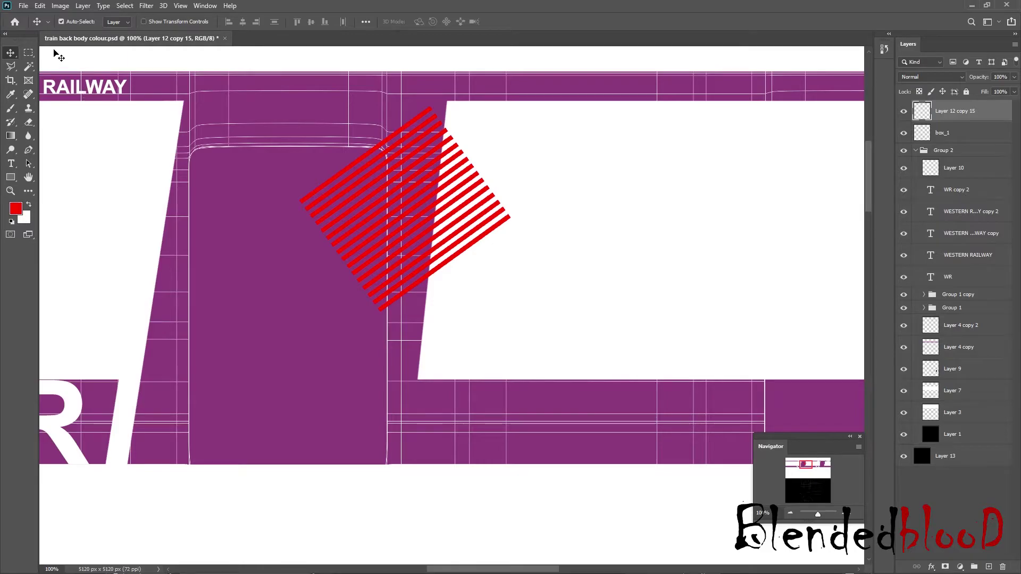
pyautogui.click(239, 178)
pyautogui.click(904, 335)
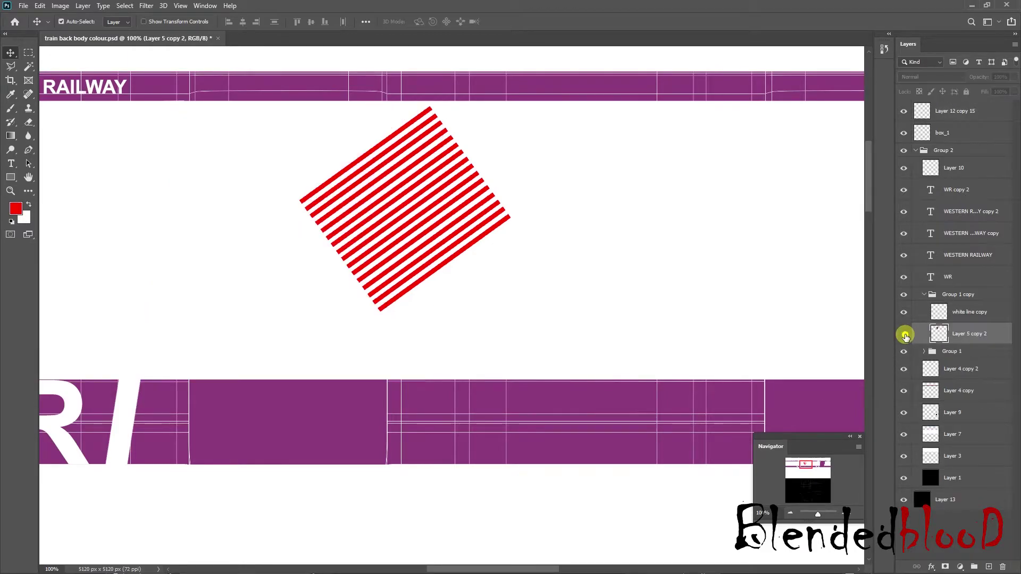
pyautogui.press('ctrl')
pyautogui.keyDown('ctrl'); pyautogui.click(943, 335); pyautogui.keyUp('ctrl')
pyautogui.click(904, 112)
pyautogui.click(904, 111)
pyautogui.click(957, 111)
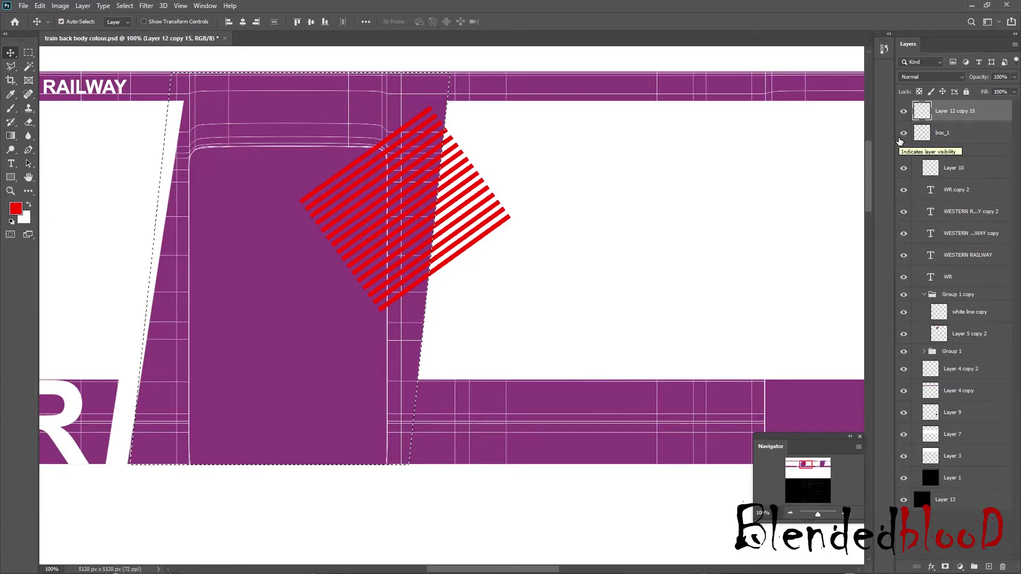
pyautogui.press('Delete')
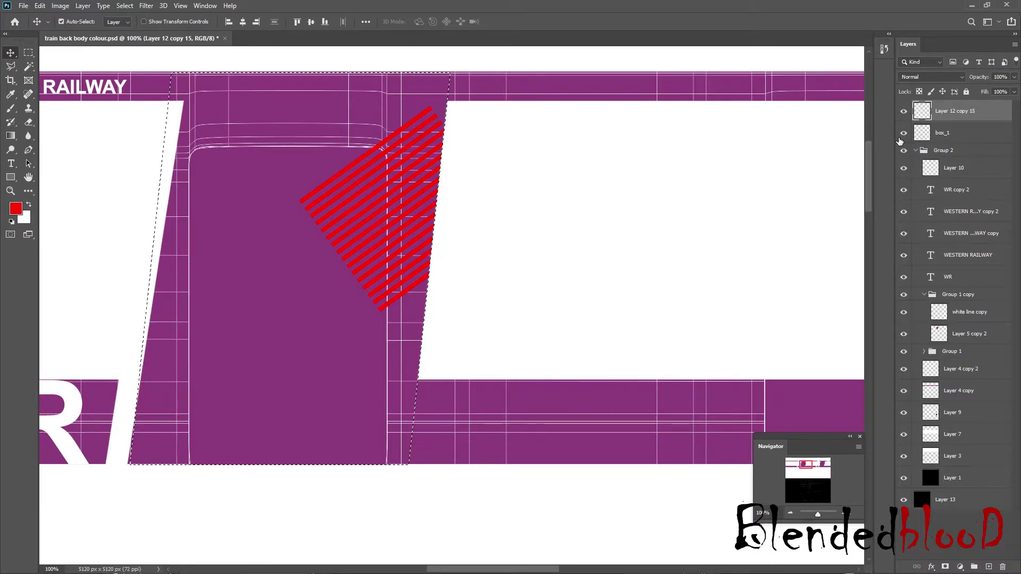
pyautogui.press('ctrl')
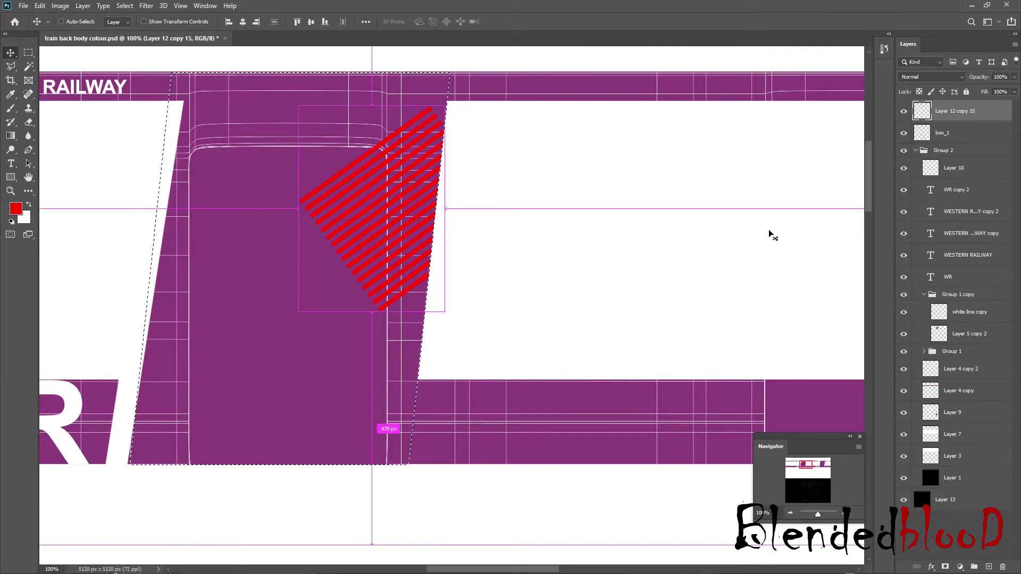
pyautogui.hotkey('ctrl', 'd')
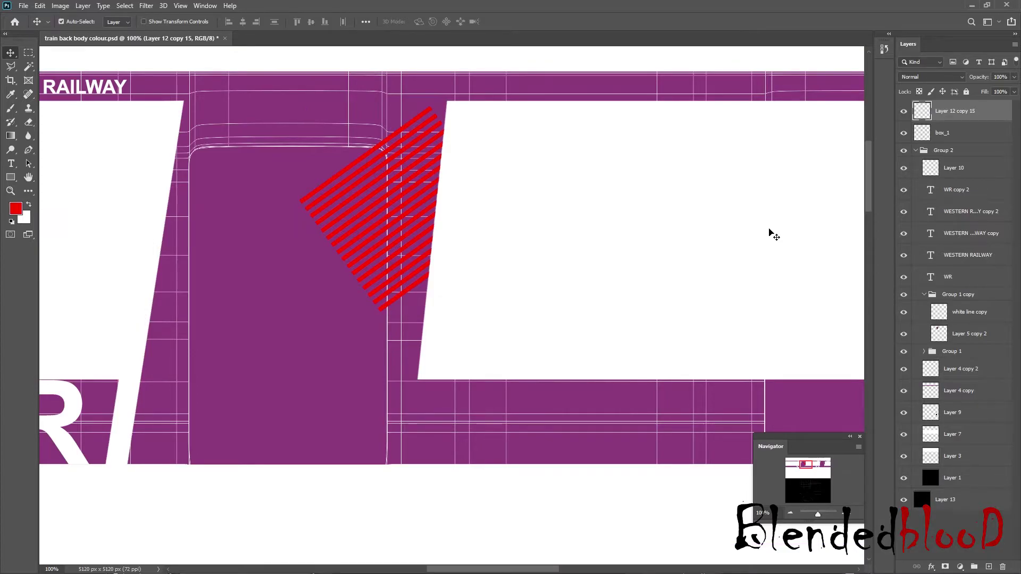
# Step: Cut off the upper ends of the stripes along a straight horizontal line near the door's top corner with a rectangular selection
pyautogui.click(28, 52)
pyautogui.hotkey('ctrl', '+')
pyautogui.scroll(5, 514, 273)
pyautogui.scroll(2, 513, 274)
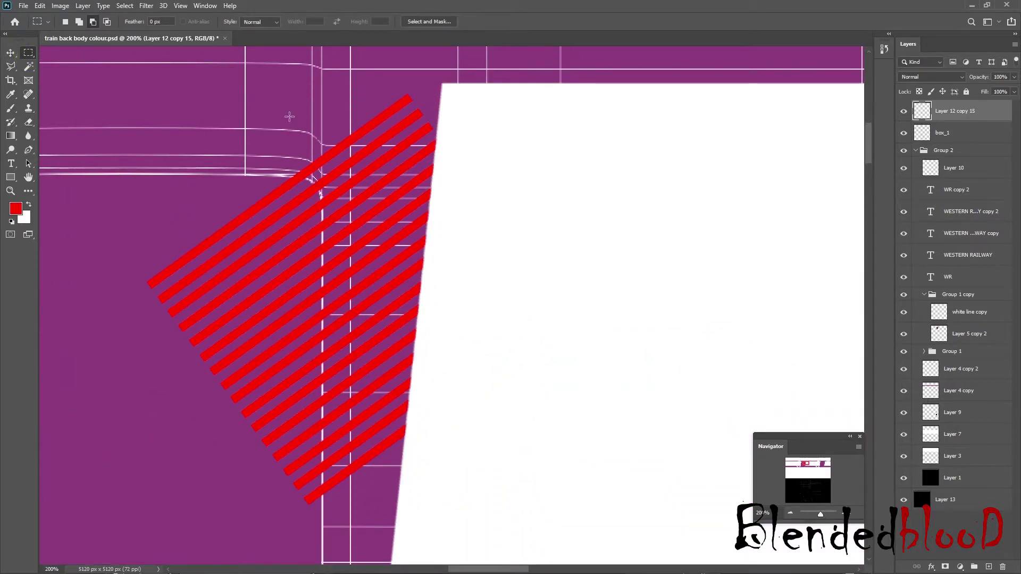
pyautogui.moveTo(238, 91); pyautogui.dragTo(482, 187)
pyautogui.press('Delete')
# Step: Cut off the lower ends of the stripes along a straight horizontal line with a rectangular selection
pyautogui.scroll(-3, 479, 230)
pyautogui.moveTo(482, 477); pyautogui.dragTo(223, 367)
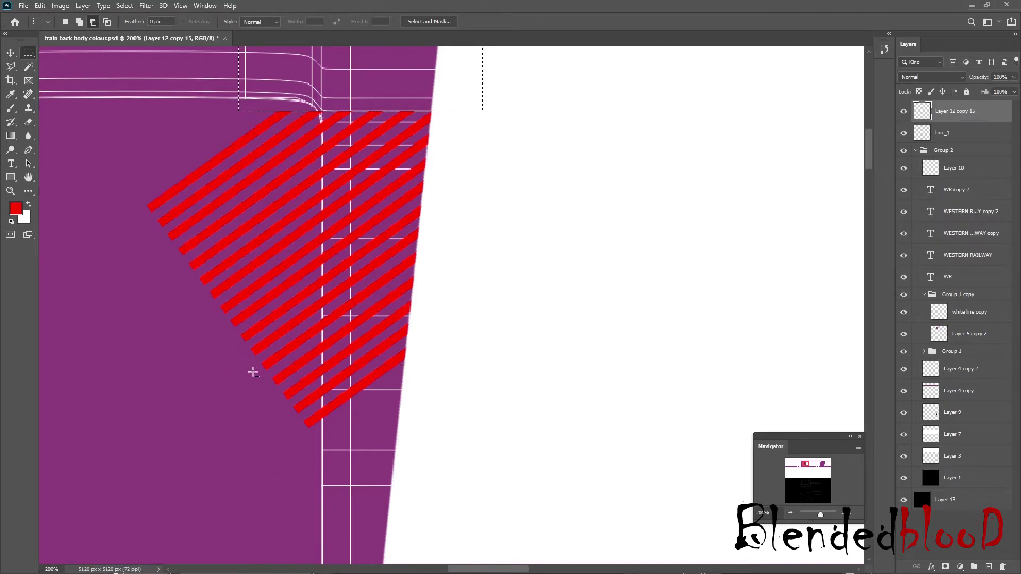
pyautogui.moveTo(270, 410); pyautogui.dragTo(130, 368)
pyautogui.press('Delete')
pyautogui.click(791, 513)
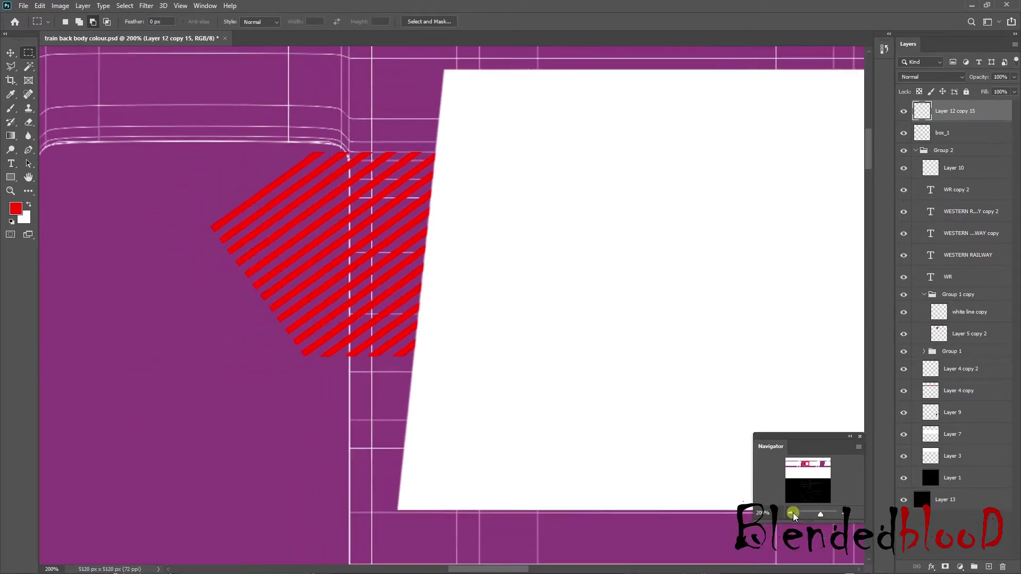
pyautogui.click(846, 513)
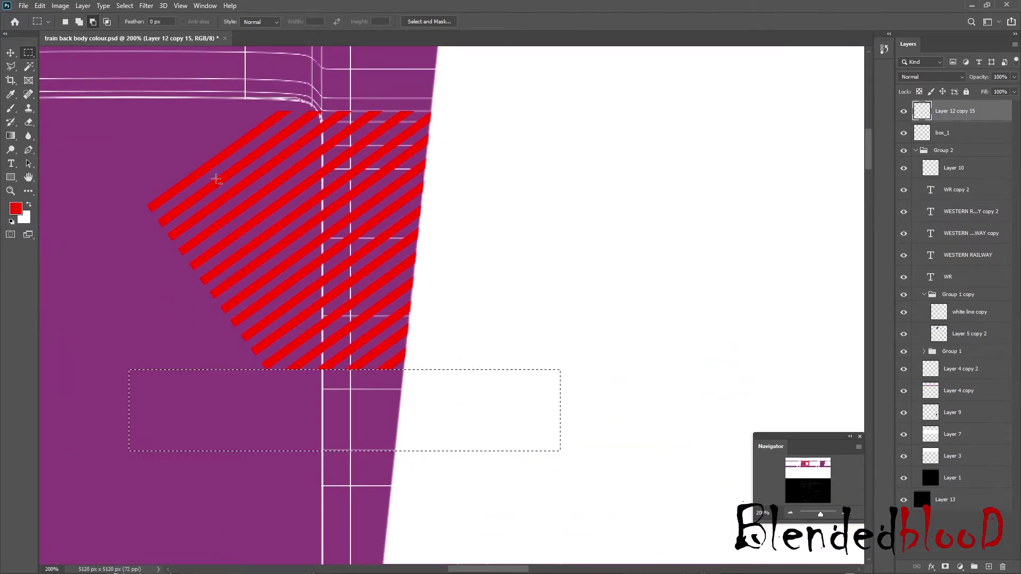
# Step: Delete the stripes covering the door up to its right edge with a rectangular selection, and clear the selection
pyautogui.moveTo(103, 73); pyautogui.dragTo(323, 422)
pyautogui.moveTo(104, 83); pyautogui.dragTo(323, 452)
pyautogui.press('Delete')
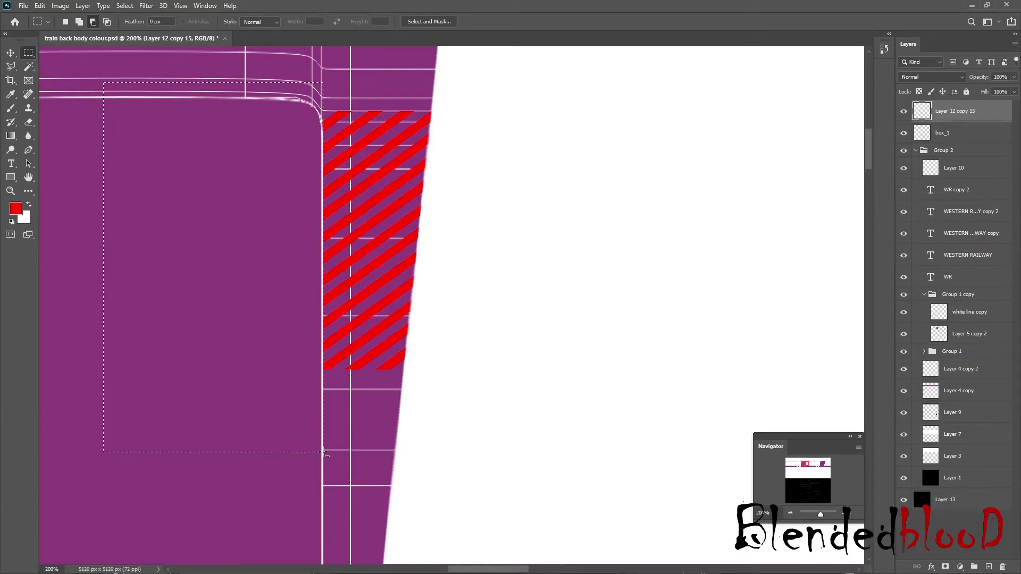
pyautogui.click(11, 53)
pyautogui.click(790, 513)
pyautogui.click(790, 513)
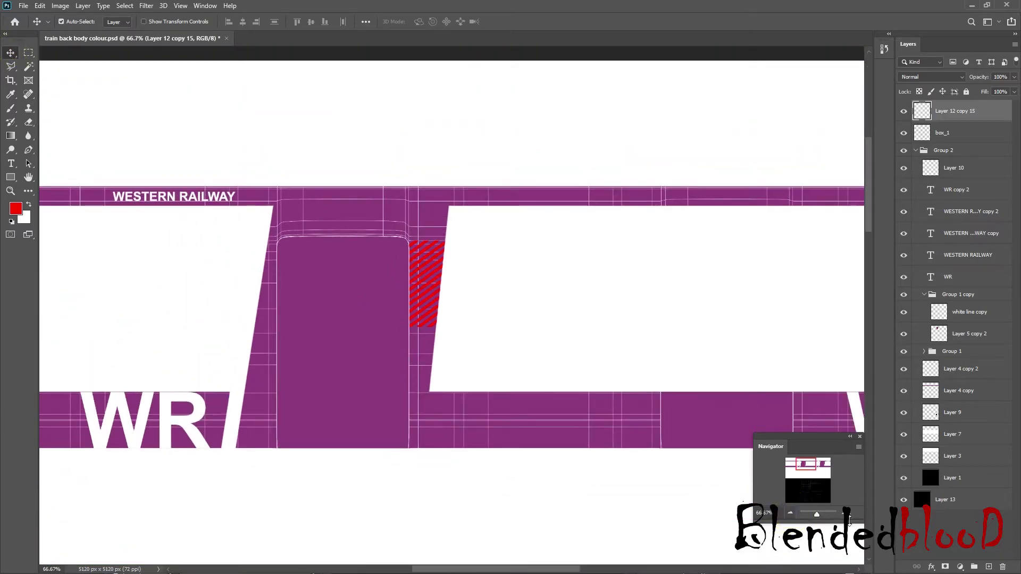
pyautogui.click(848, 515)
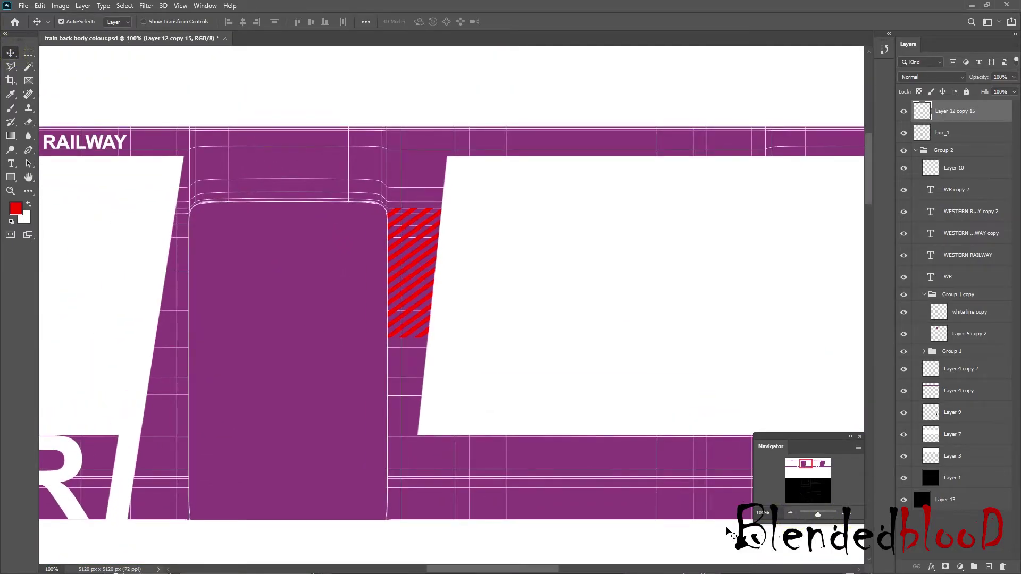
# Step: Switch to the browser to examine the stripes beside the doors in the reference photo, and return to Photoshop
pyautogui.press('super')
pyautogui.click(613, 568)
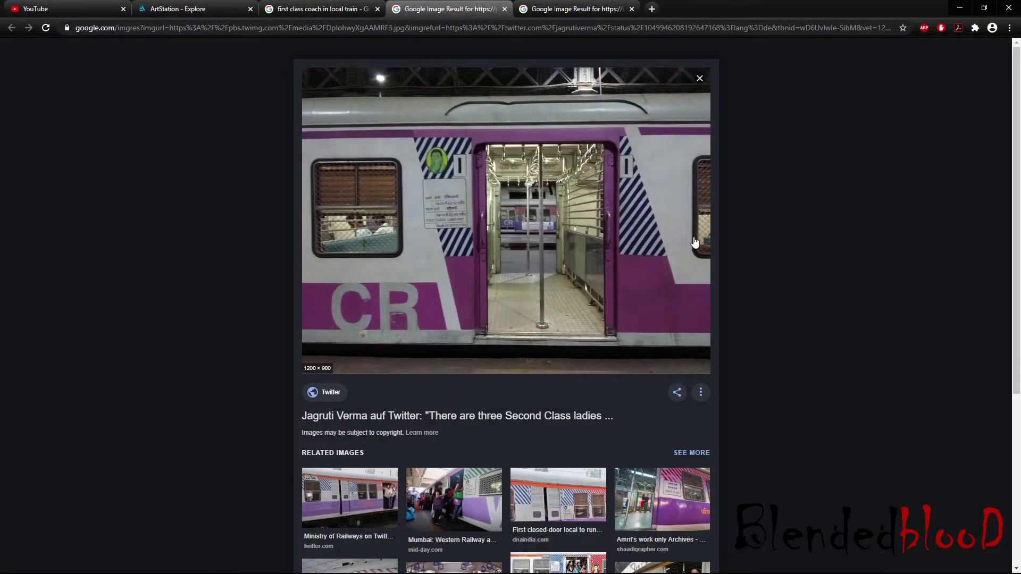
pyautogui.click(960, 8)
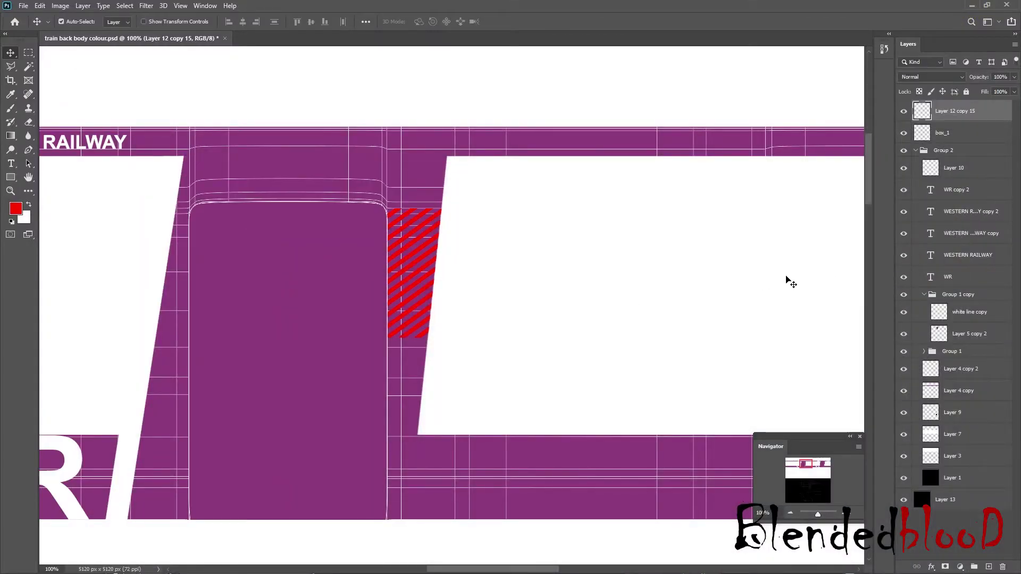
# Step: Create a new layer above Layer 5 copy 2 and fill a rectangular selection behind the red stripes with white
pyautogui.click(845, 512)
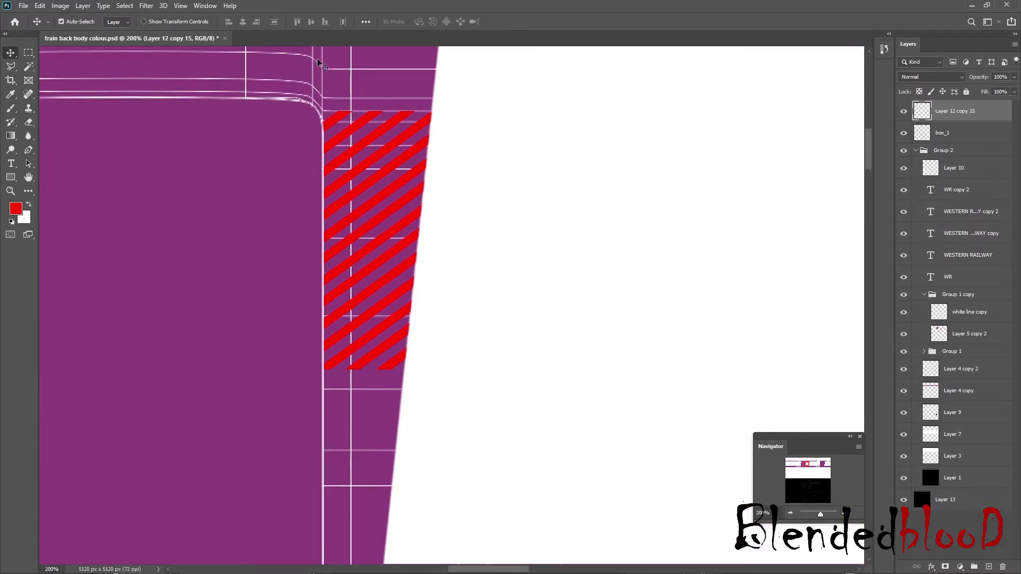
pyautogui.click(28, 52)
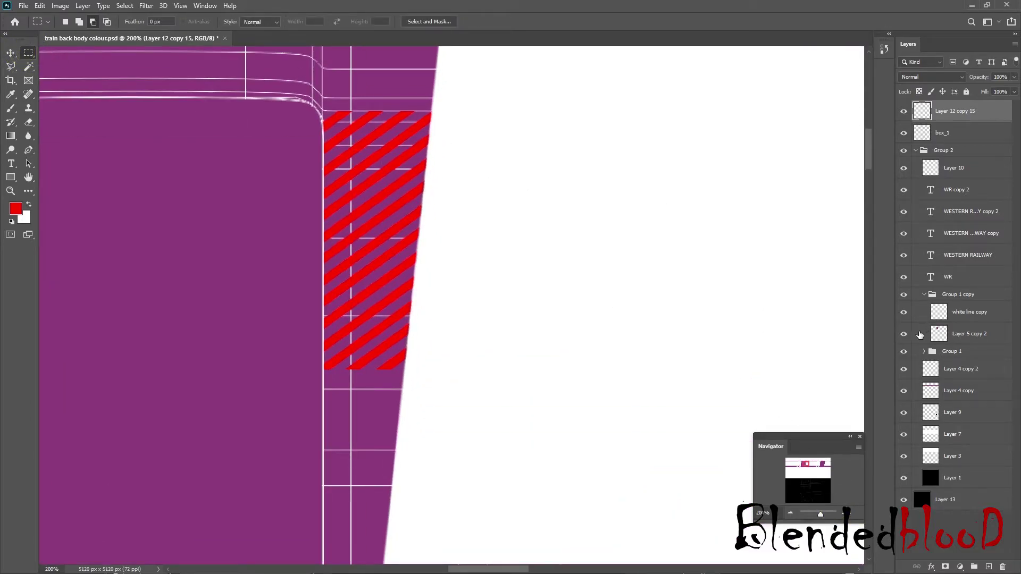
pyautogui.click(10, 52)
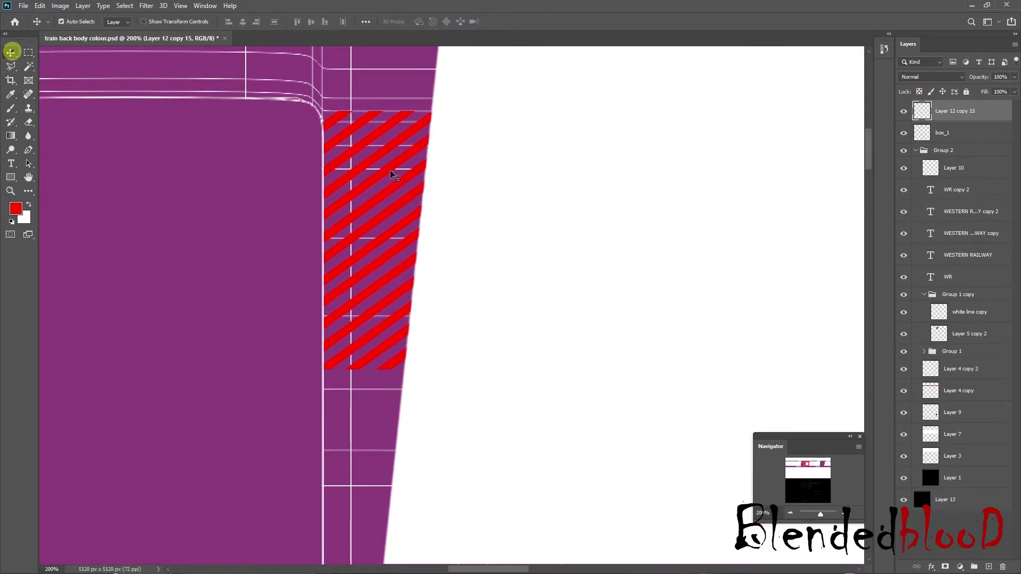
pyautogui.click(381, 384)
pyautogui.click(29, 52)
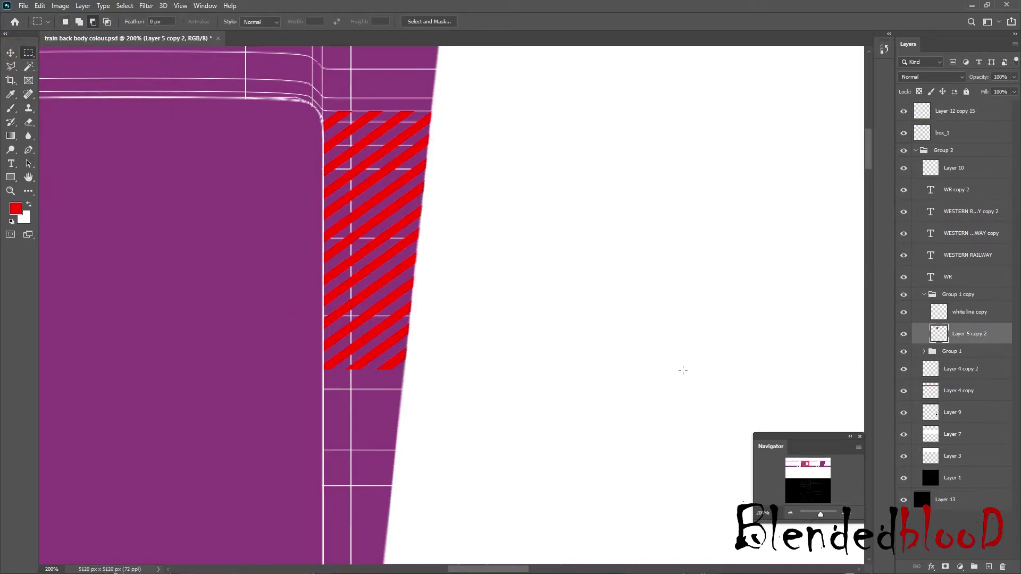
pyautogui.moveTo(416, 367); pyautogui.dragTo(322, 111)
pyautogui.click(989, 567)
pyautogui.hotkey('ctrl', 'BackSpace')
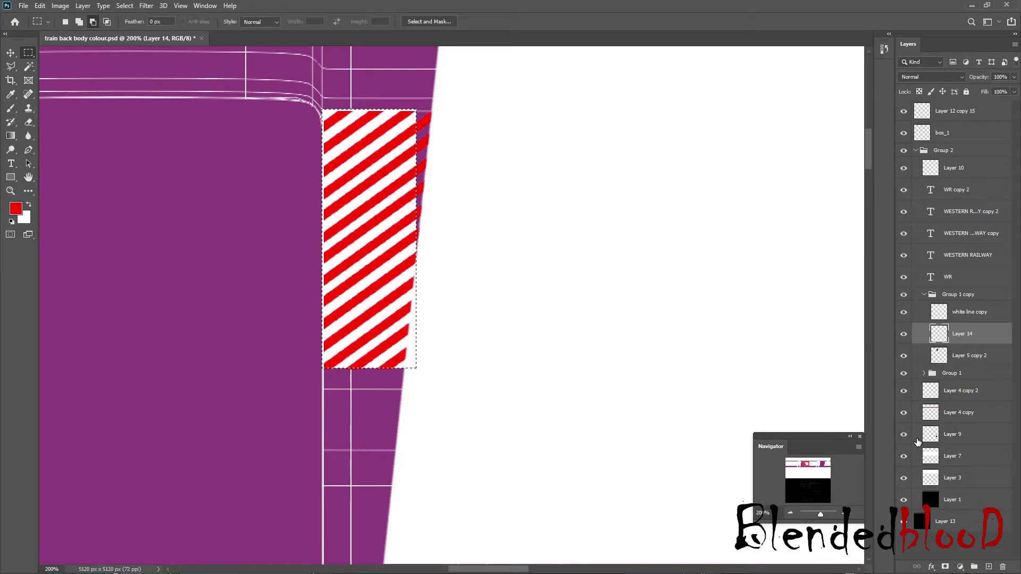
# Step: Widen the white rectangle to about 129% so it backs the stripes all the way to the slanted edge
pyautogui.press('v')
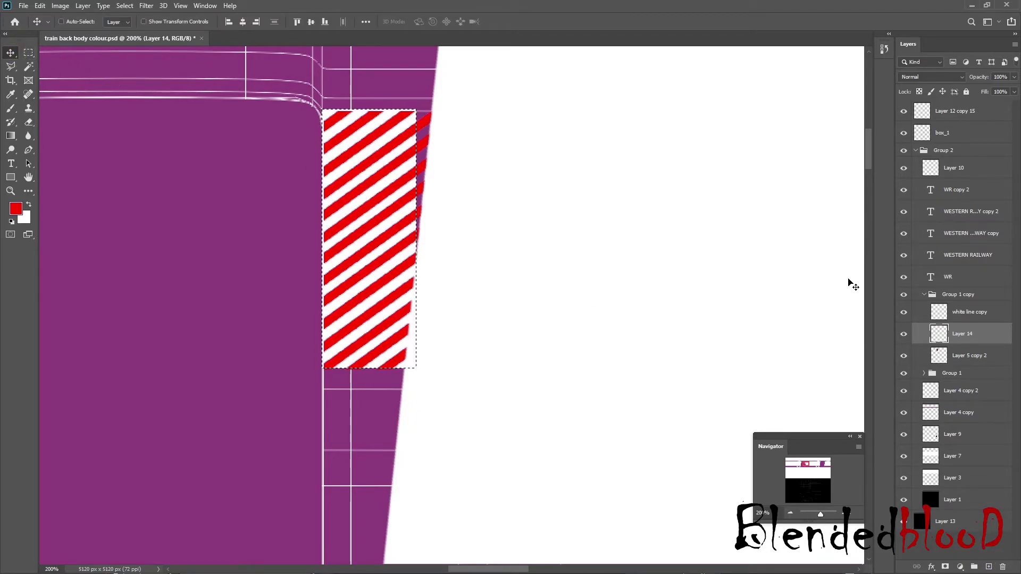
pyautogui.moveTo(976, 336)
pyautogui.mouseDown()
pyautogui.moveTo(973, 366)
pyautogui.moveTo(973, 334)
pyautogui.mouseUp()
pyautogui.hotkey('ctrl', 't')
pyautogui.moveTo(416, 238); pyautogui.dragTo(448, 242)
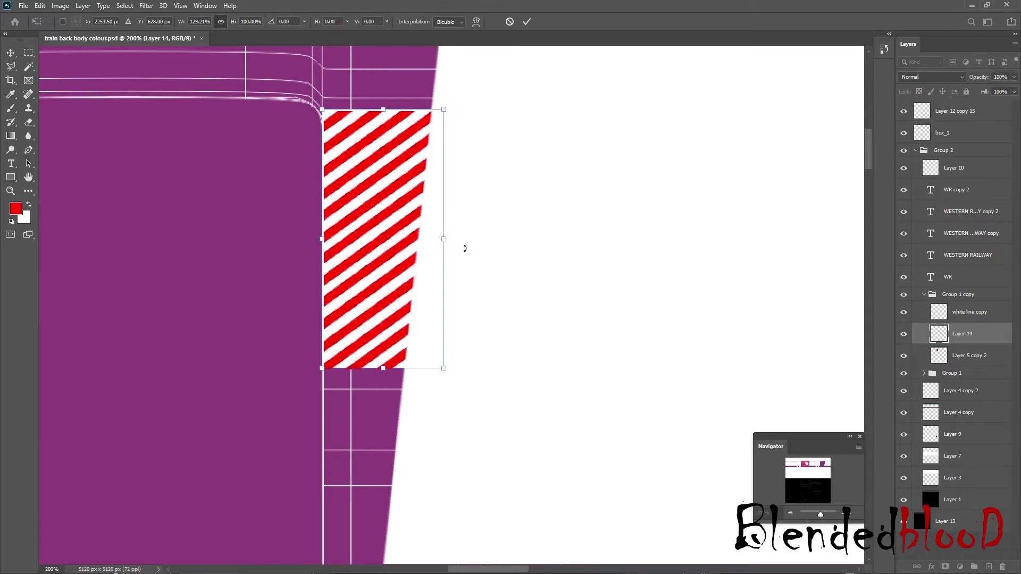
pyautogui.press('Return')
pyautogui.click(791, 513)
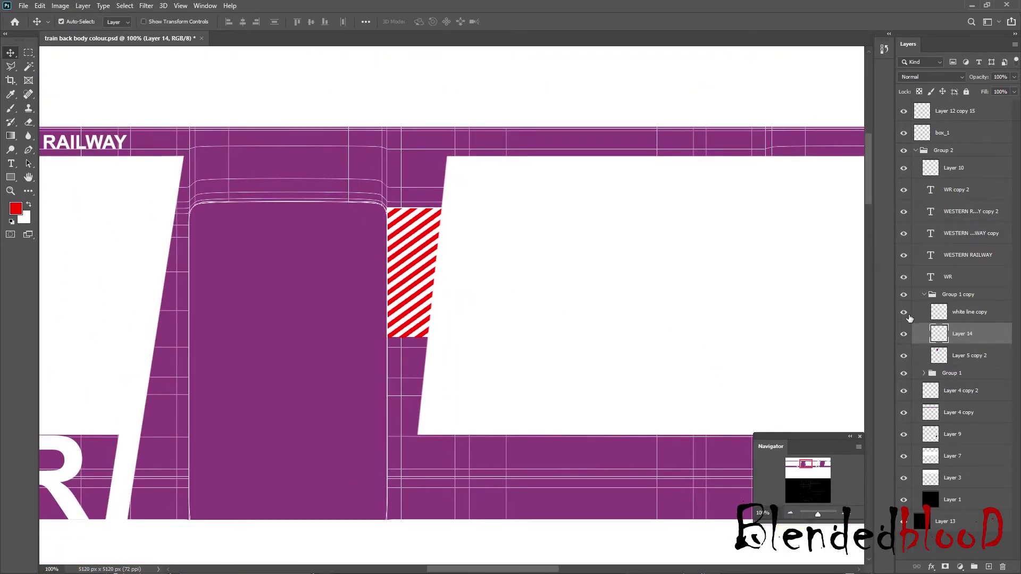
# Step: Duplicate the stripe layer Layer 12 copy 15 and place the copy at the top of Group 2
pyautogui.click(902, 112)
pyautogui.click(903, 112)
pyautogui.click(920, 110)
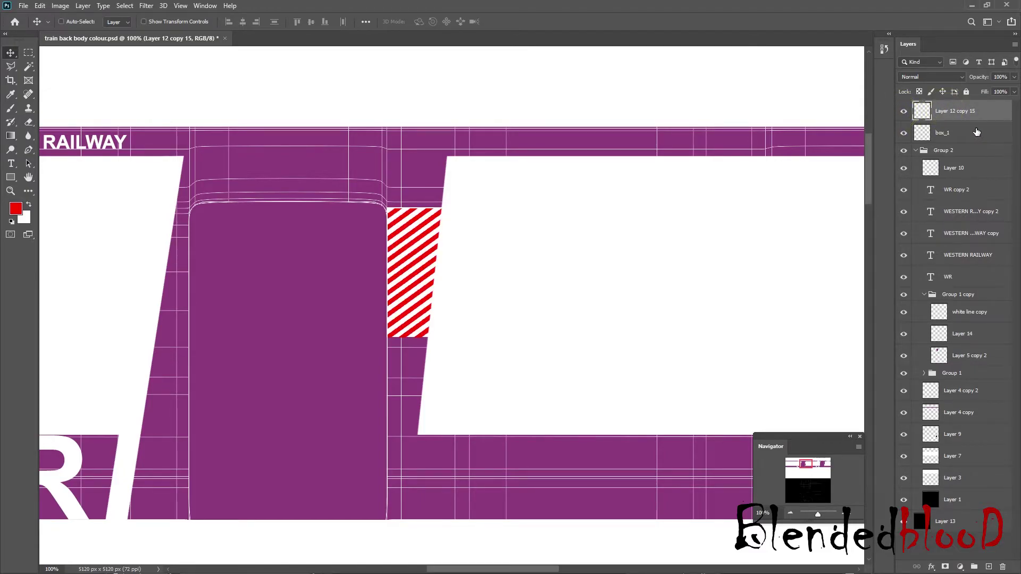
pyautogui.hotkey('ctrl', 'j')
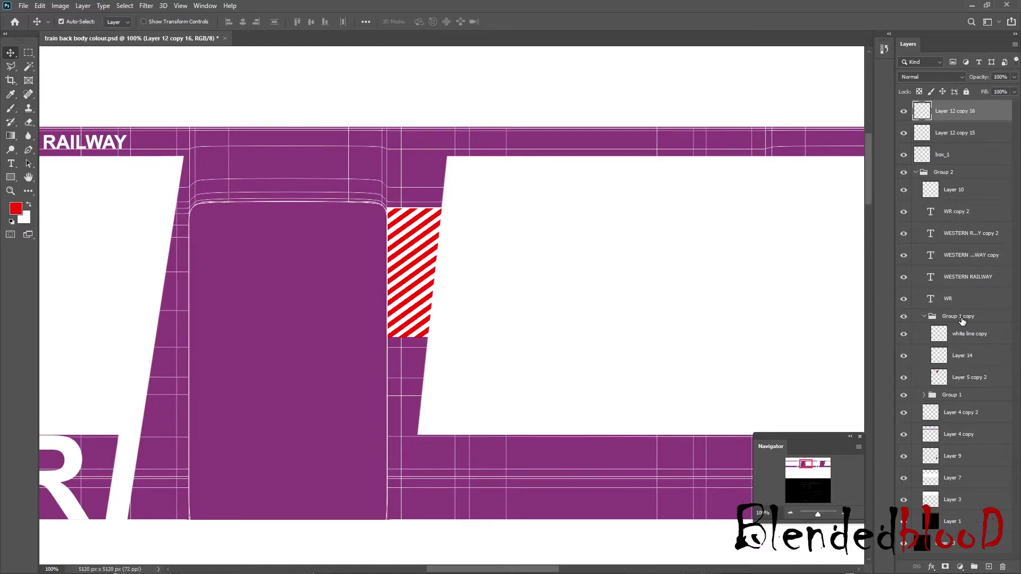
pyautogui.moveTo(967, 111); pyautogui.dragTo(967, 180)
pyautogui.click(904, 151)
pyautogui.click(903, 151)
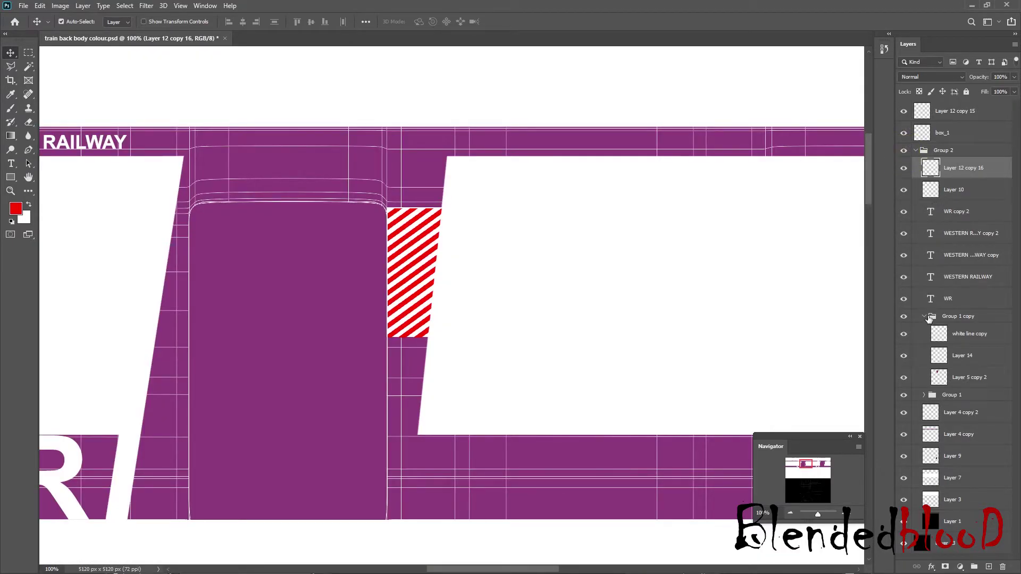
# Step: Check what Group 1 copy contains by toggling its visibility and expanding it
pyautogui.click(923, 317)
pyautogui.click(903, 317)
pyautogui.click(903, 317)
pyautogui.click(904, 316)
pyautogui.click(903, 317)
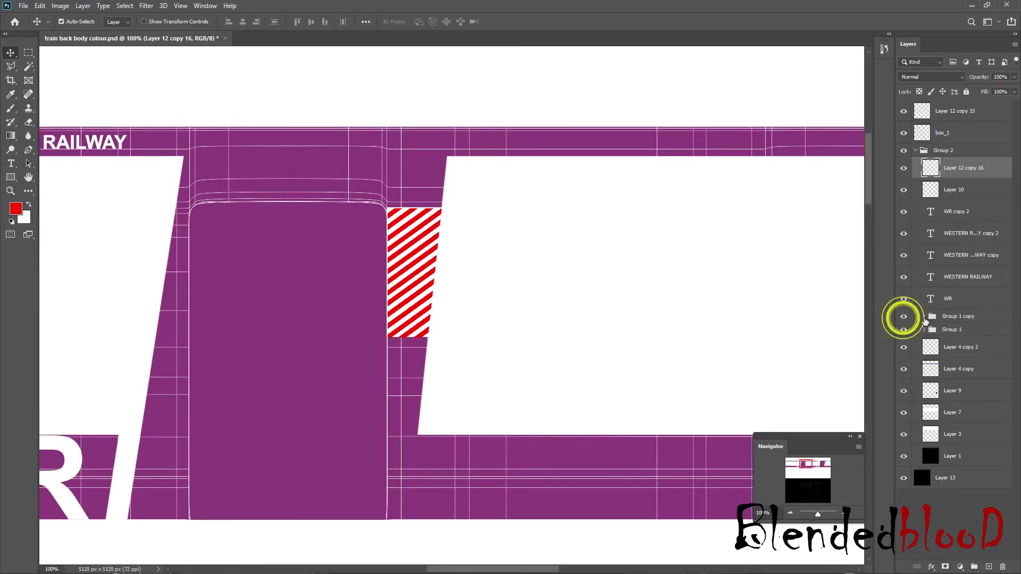
pyautogui.click(923, 316)
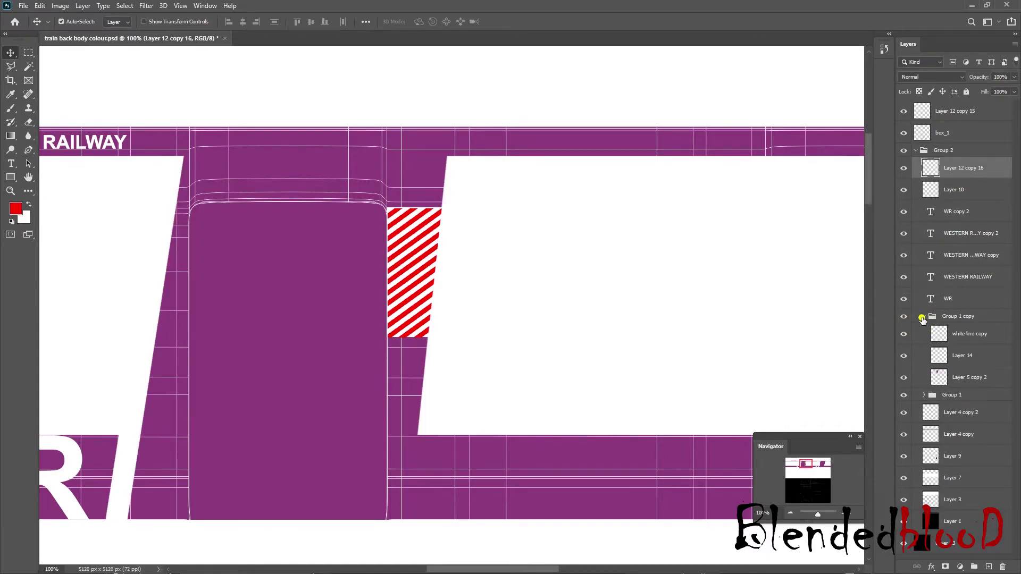
pyautogui.click(923, 317)
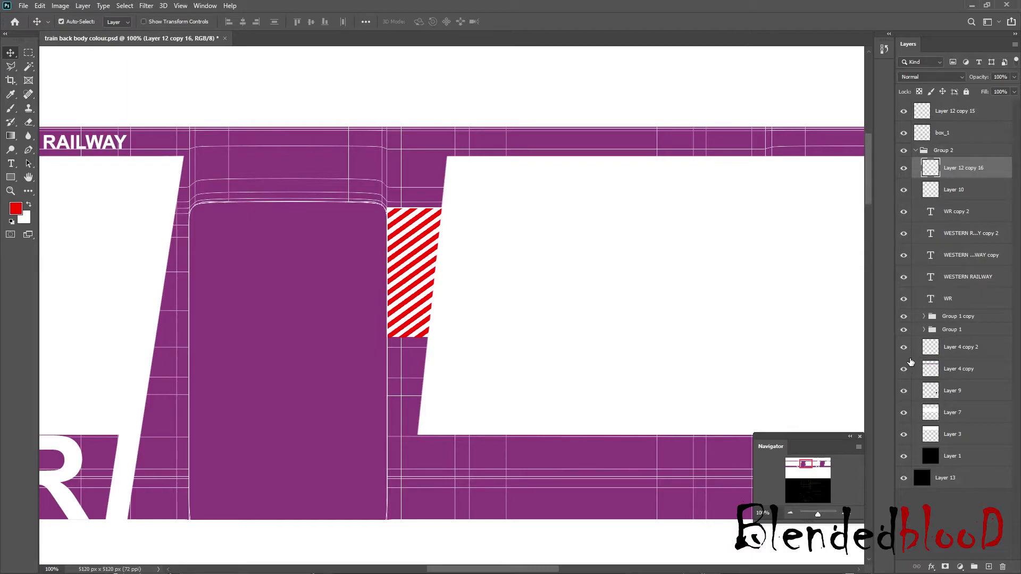
# Step: Move the white backing Layer 14 out of Group 1 copy to the top of Group 2, checking its visibility
pyautogui.click(392, 212)
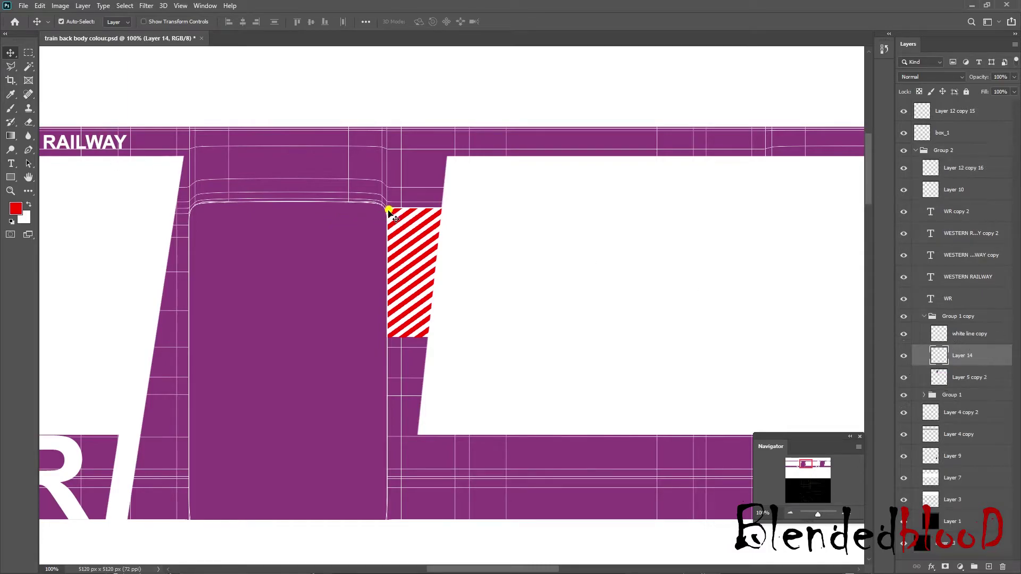
pyautogui.moveTo(968, 361); pyautogui.dragTo(970, 159)
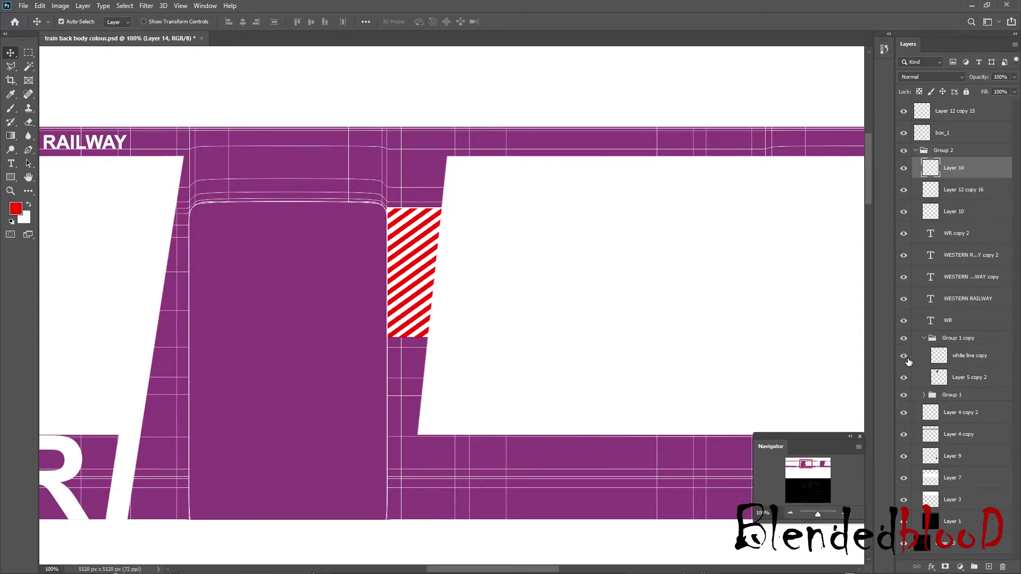
pyautogui.click(922, 338)
pyautogui.click(903, 338)
pyautogui.click(903, 338)
pyautogui.click(903, 168)
pyautogui.click(903, 168)
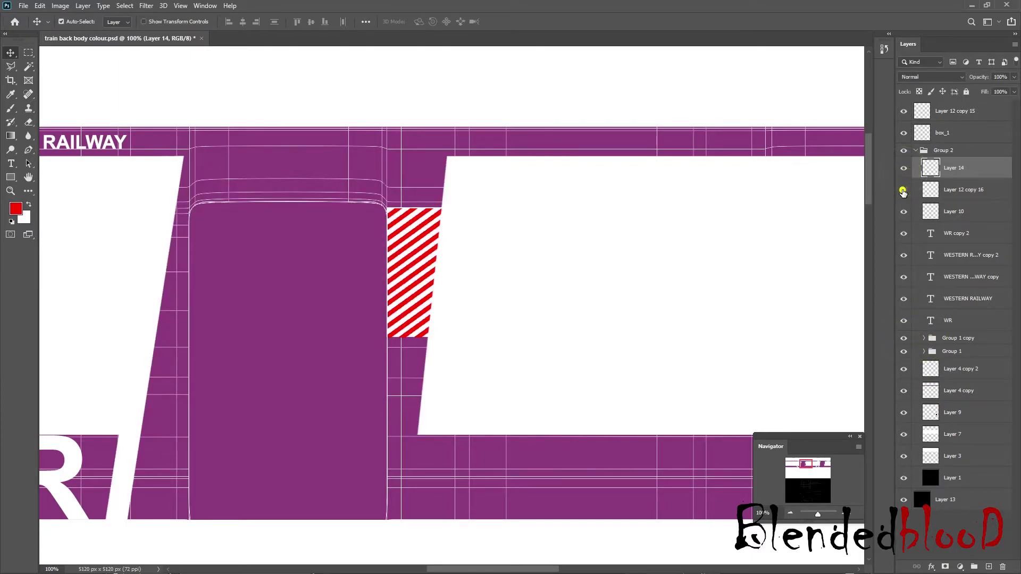
pyautogui.click(903, 168)
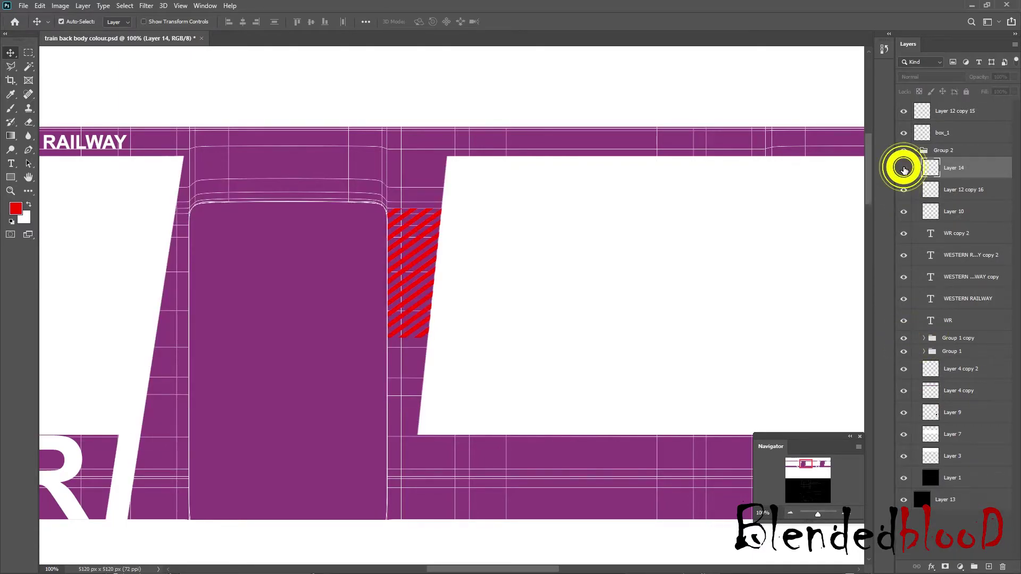
pyautogui.click(903, 168)
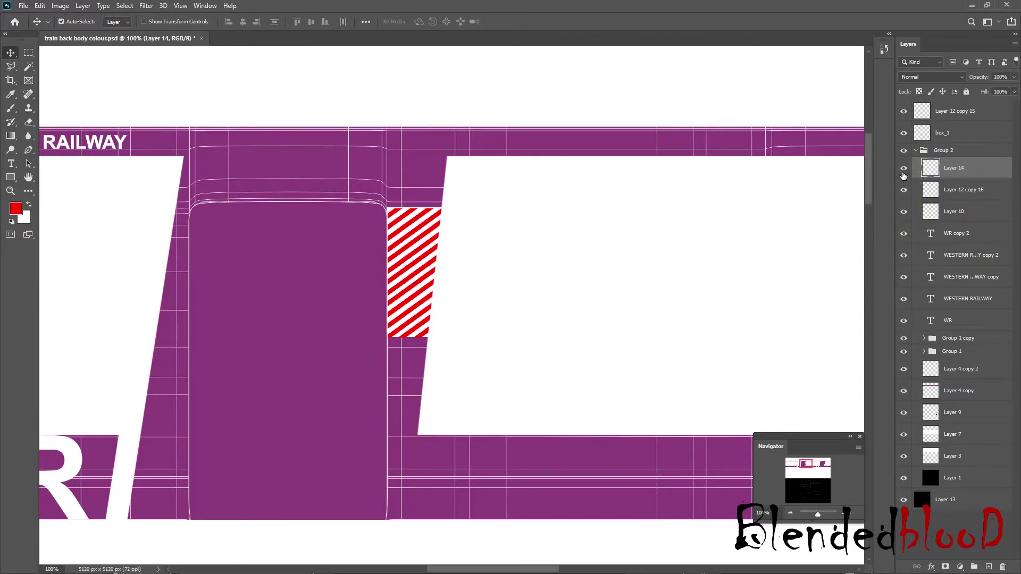
# Step: Hide Layer 12 copy 15 and Layer 14, and move Layer 12 copy 16 above Layer 14
pyautogui.click(903, 111)
pyautogui.click(903, 168)
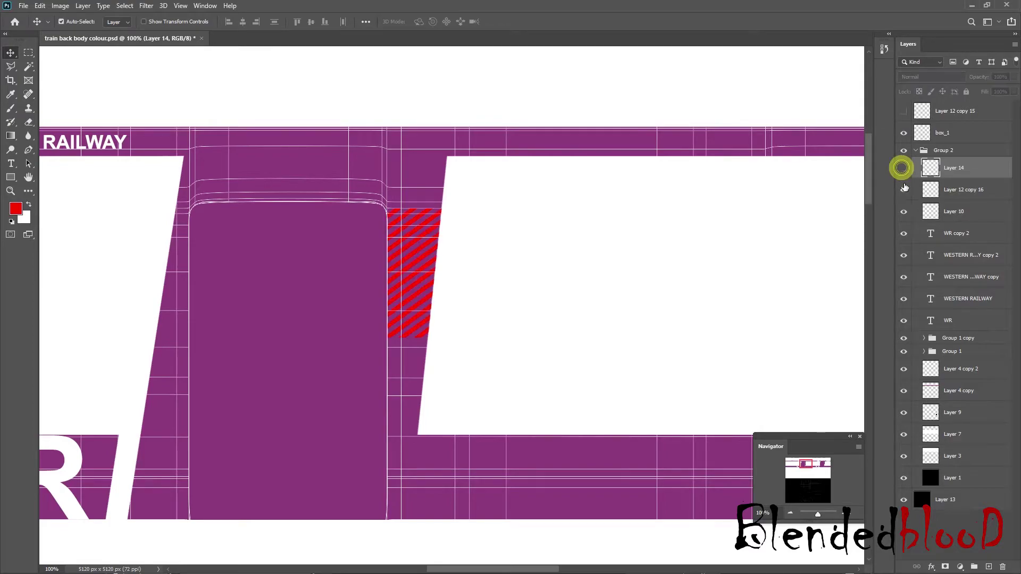
pyautogui.click(903, 191)
pyautogui.click(903, 190)
pyautogui.moveTo(963, 193); pyautogui.dragTo(963, 163)
# Step: Rename Layer 12 copy 16 to "redlines" and check the stripes by toggling the layer's visibility
pyautogui.doubleClick(963, 168)
pyautogui.write('re')
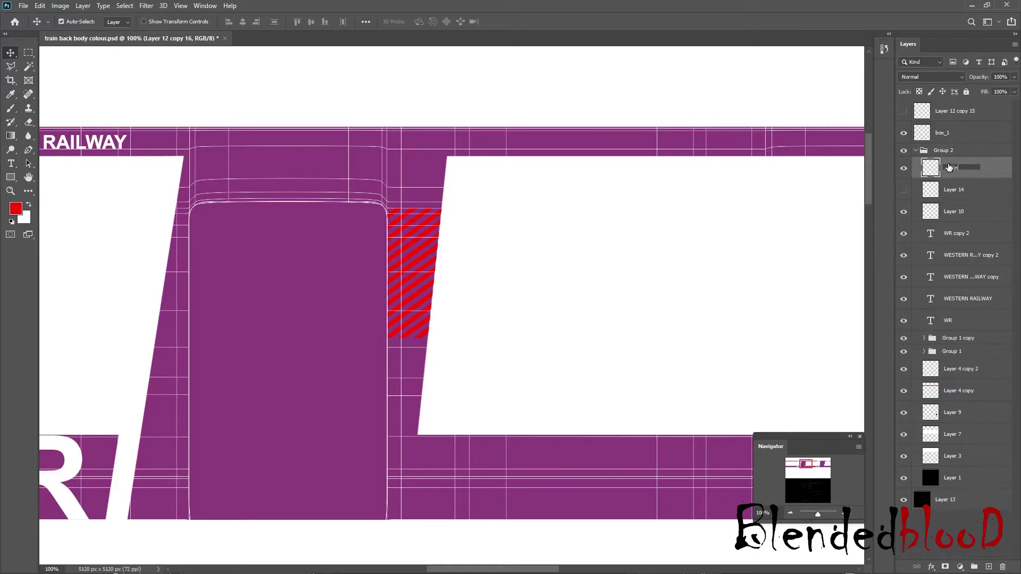
pyautogui.click(905, 169)
pyautogui.click(905, 168)
pyautogui.click(906, 168)
pyautogui.click(906, 168)
pyautogui.click(905, 169)
pyautogui.click(905, 168)
pyautogui.click(905, 168)
pyautogui.click(905, 168)
pyautogui.click(905, 169)
pyautogui.click(906, 169)
pyautogui.click(905, 168)
pyautogui.click(906, 169)
pyautogui.click(906, 168)
pyautogui.click(906, 168)
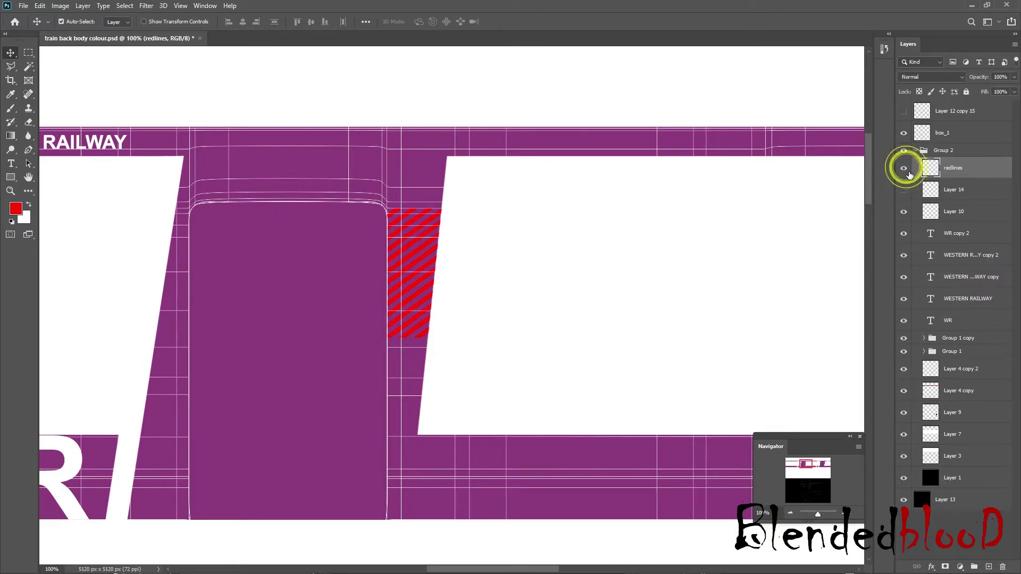
# Step: Show Layer 14, duplicate it together with the redlines layer, and flip the copies horizontally
pyautogui.click(907, 191)
pyautogui.click(973, 191)
pyautogui.keyDown('shift'); pyautogui.click(971, 178); pyautogui.keyUp('shift')
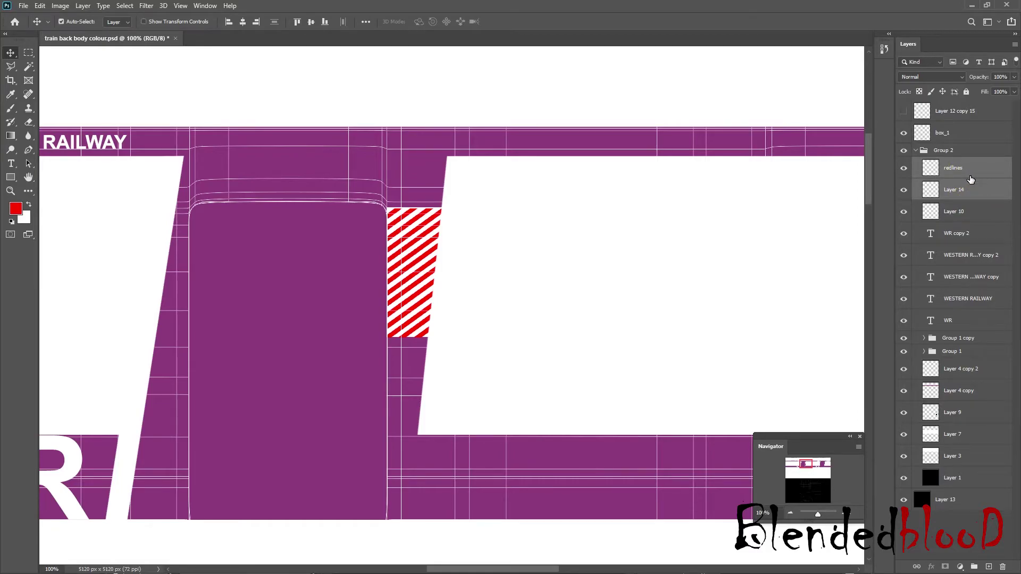
pyautogui.hotkey('ctrl', 'j')
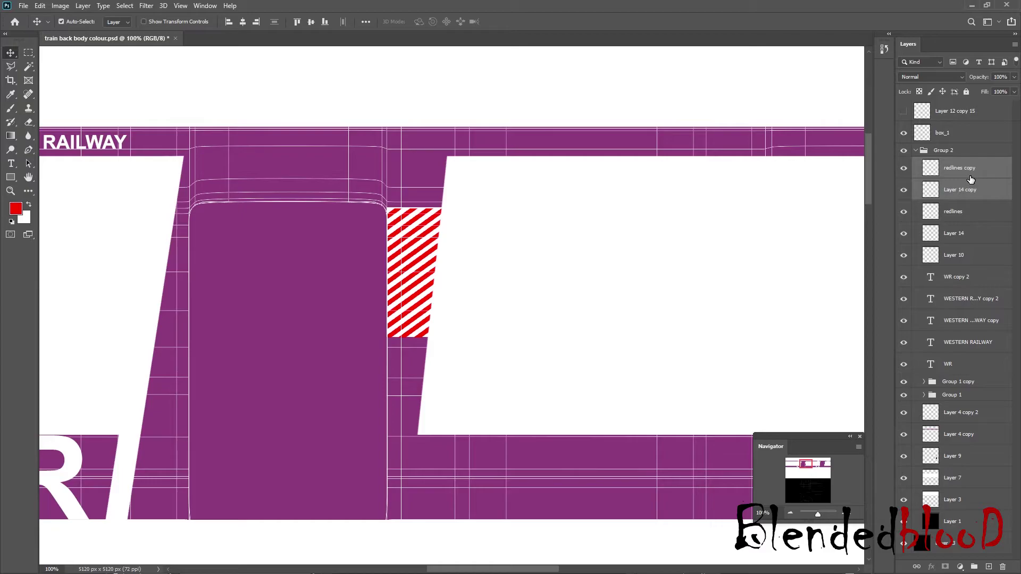
pyautogui.moveTo(524, 302); pyautogui.dragTo(391, 309)
pyautogui.hotkey('ctrl', 't')
pyautogui.rightClick(287, 271)
pyautogui.click(356, 449)
# Step: Move the mirrored stripes and their white backing across the door until they align with its left edge
pyautogui.hotkey('shift', 'Left')
pyautogui.hotkey('shift', 'Left')
pyautogui.hotkey('shift', 'Left')
pyautogui.hotkey('shift', 'Left')
pyautogui.hotkey('shift', 'Left')
pyautogui.hotkey('shift', 'Left')
pyautogui.hotkey('shift', 'Left')
pyautogui.hotkey('shift', 'Left')
pyautogui.hotkey('shift', 'Left')
pyautogui.hotkey('shift', 'Left')
pyautogui.hotkey('shift', 'Left')
pyautogui.hotkey('shift', 'Left')
pyautogui.hotkey('shift', 'Left')
pyautogui.hotkey('shift', 'Left')
pyautogui.hotkey('shift', 'Left')
pyautogui.hotkey('shift', 'Left')
pyautogui.hotkey('shift', 'Left')
pyautogui.hotkey('shift', 'Left')
pyautogui.hotkey('shift', 'Left')
pyautogui.hotkey('shift', 'Left')
pyautogui.hotkey('shift', 'Left')
pyautogui.hotkey('shift', 'Left')
pyautogui.hotkey('shift', 'Left')
pyautogui.press('Left')
pyautogui.press('Left')
pyautogui.press('Left')
pyautogui.press('Left')
pyautogui.press('Left')
pyautogui.press('Left')
pyautogui.press('Left')
pyautogui.press('Left')
pyautogui.press('Left')
pyautogui.press('Right')
pyautogui.press('Right')
pyautogui.press('Right')
pyautogui.press('Right')
pyautogui.press('Right')
pyautogui.press('Right')
pyautogui.press('Return')
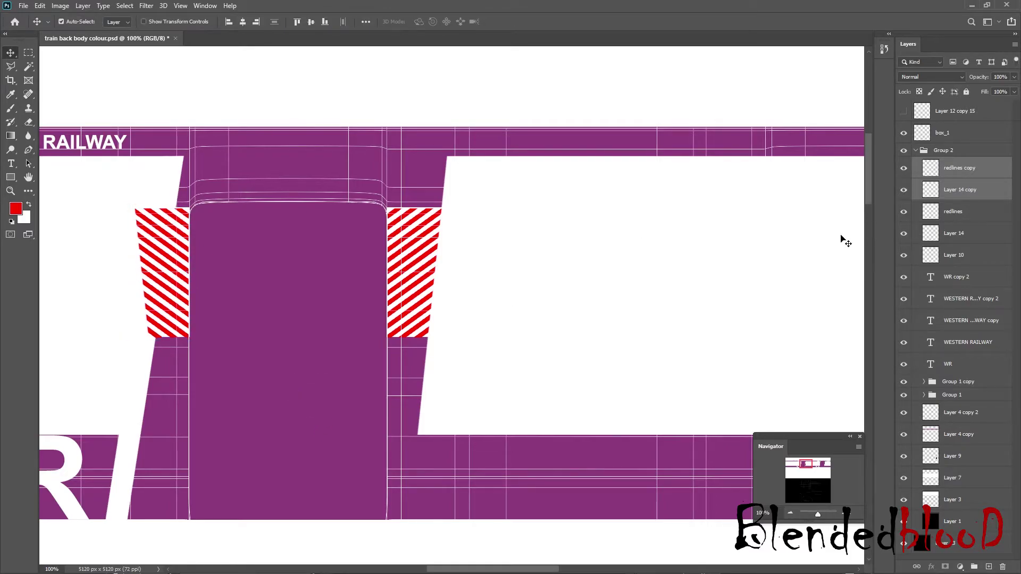
pyautogui.press('Left')
pyautogui.press('Left')
pyautogui.press('Right')
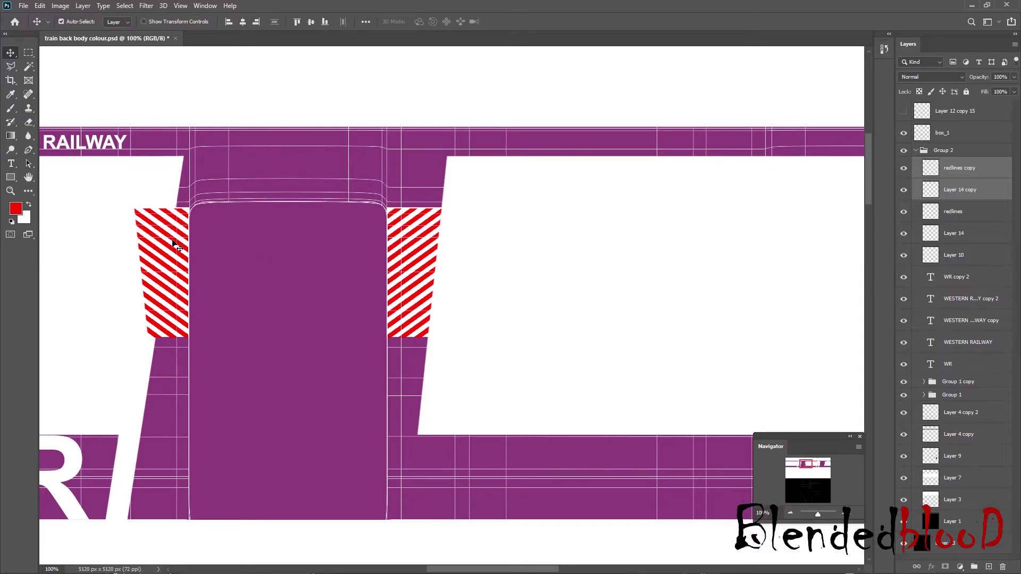
pyautogui.click(289, 273)
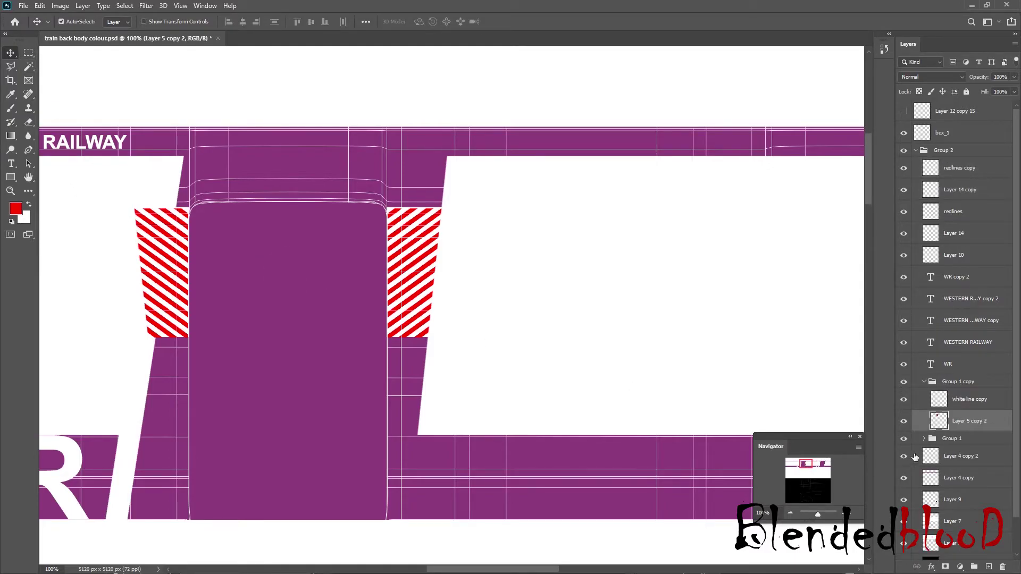
pyautogui.keyDown('ctrl'); pyautogui.click(940, 423); pyautogui.keyUp('ctrl')
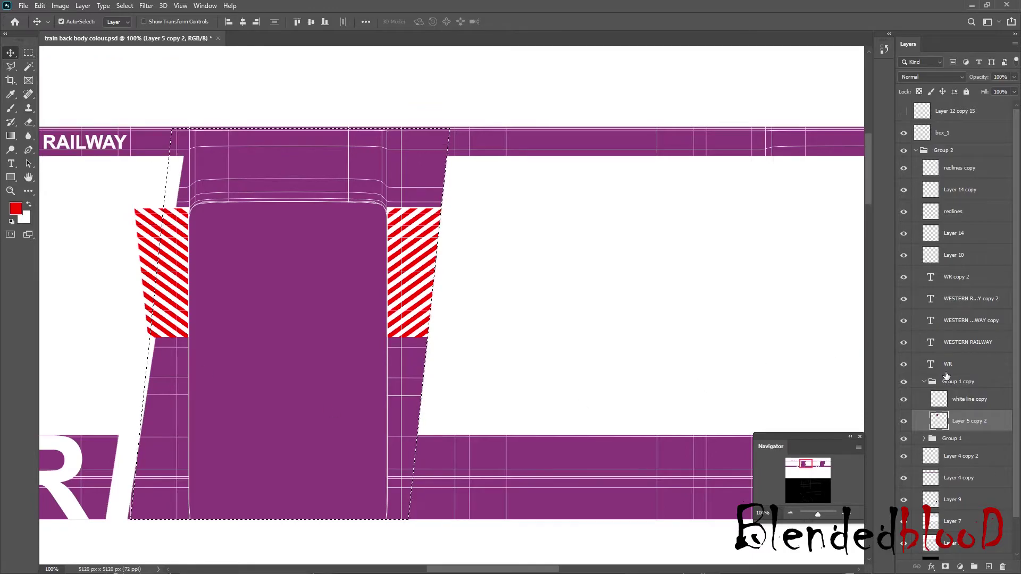
pyautogui.hotkey('ctrl', 'd')
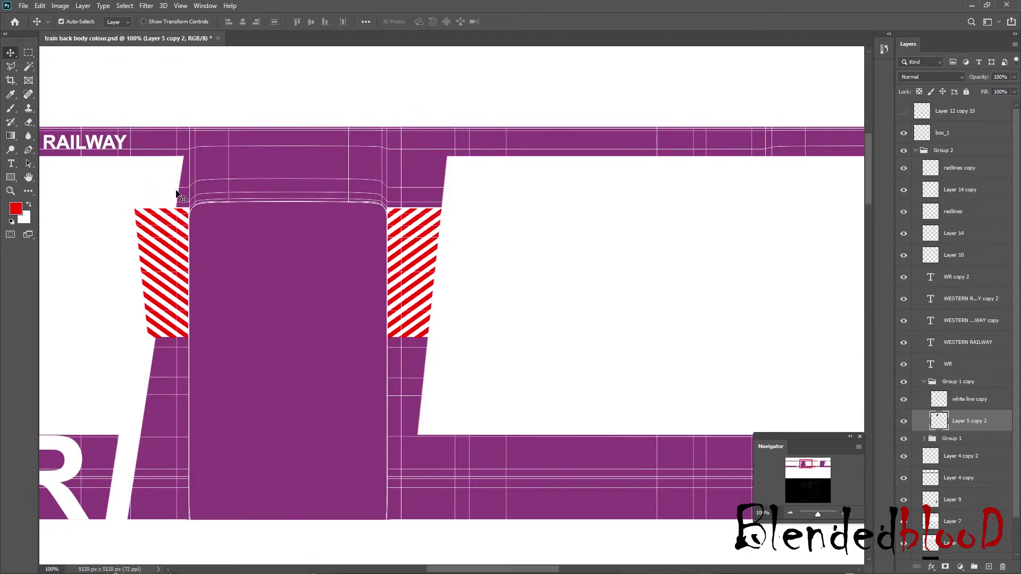
# Step: Delete the mirrored red stripes covering the white slanted line using white line copy's outline as the selection, and clear the selection
pyautogui.click(177, 195)
pyautogui.keyDown('ctrl'); pyautogui.click(939, 404); pyautogui.keyUp('ctrl')
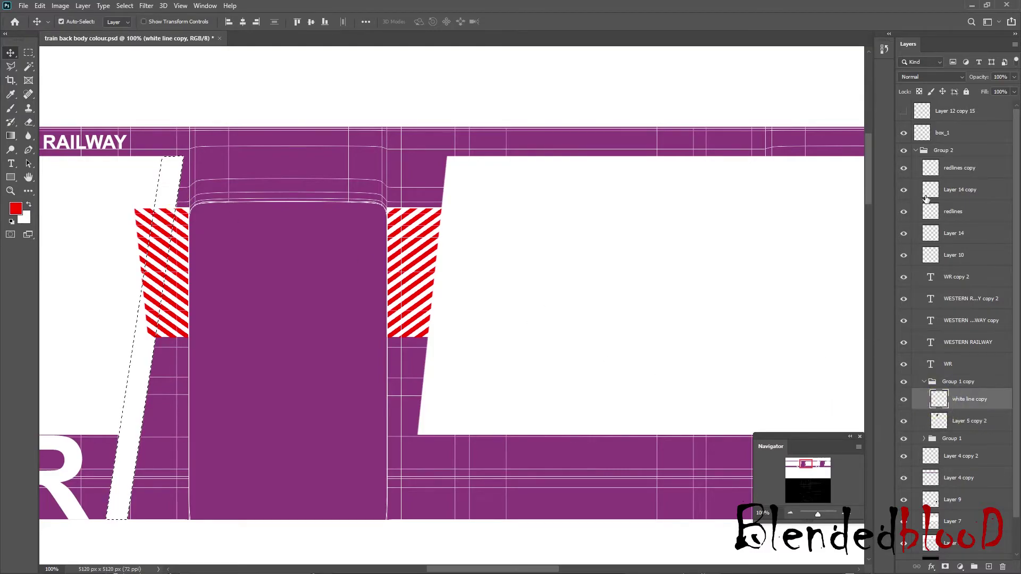
pyautogui.click(906, 169)
pyautogui.click(907, 169)
pyautogui.click(966, 168)
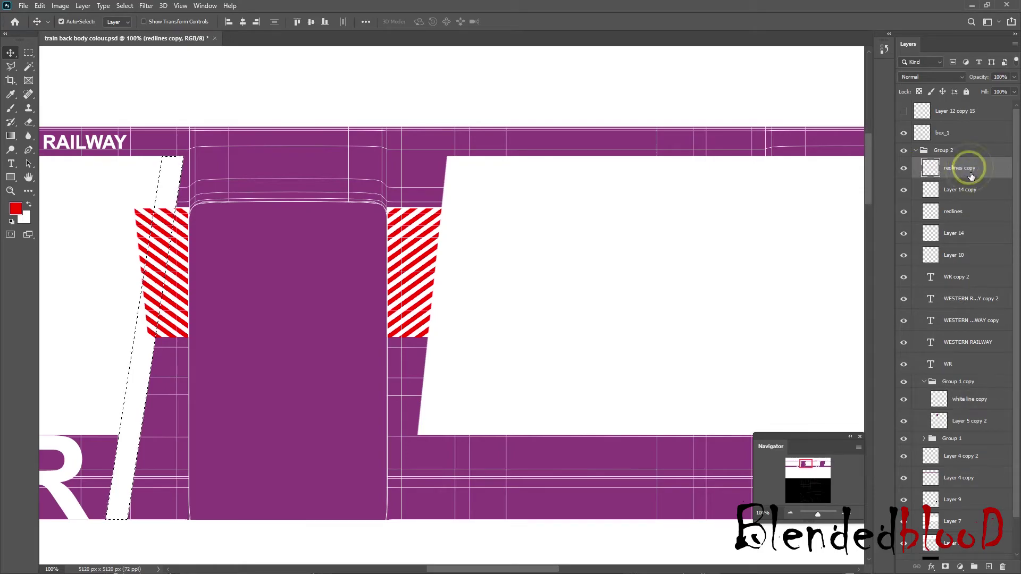
pyautogui.press('Delete')
pyautogui.click(970, 191)
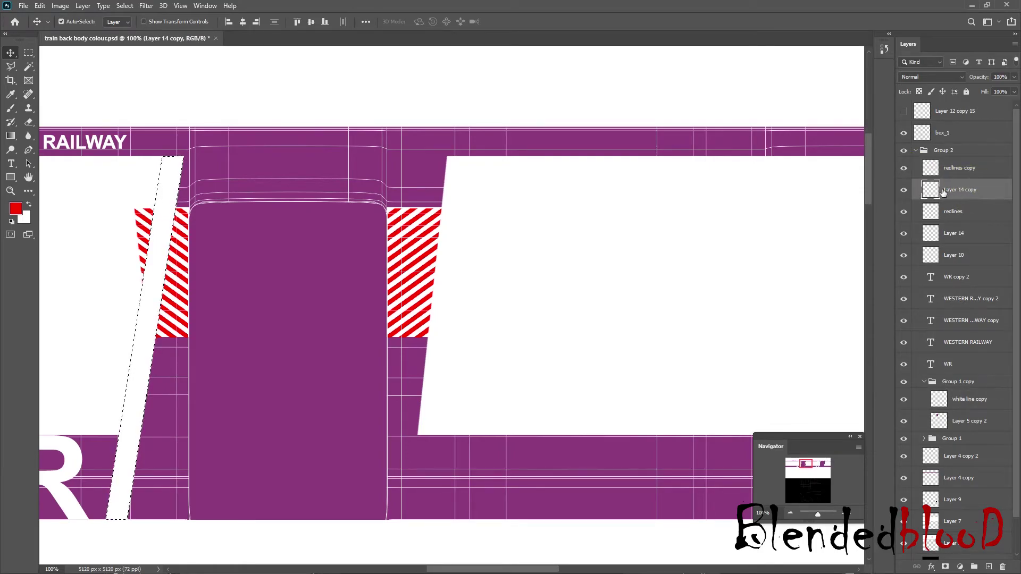
pyautogui.hotkey('ctrl', 'd')
pyautogui.click(904, 168)
pyautogui.click(904, 168)
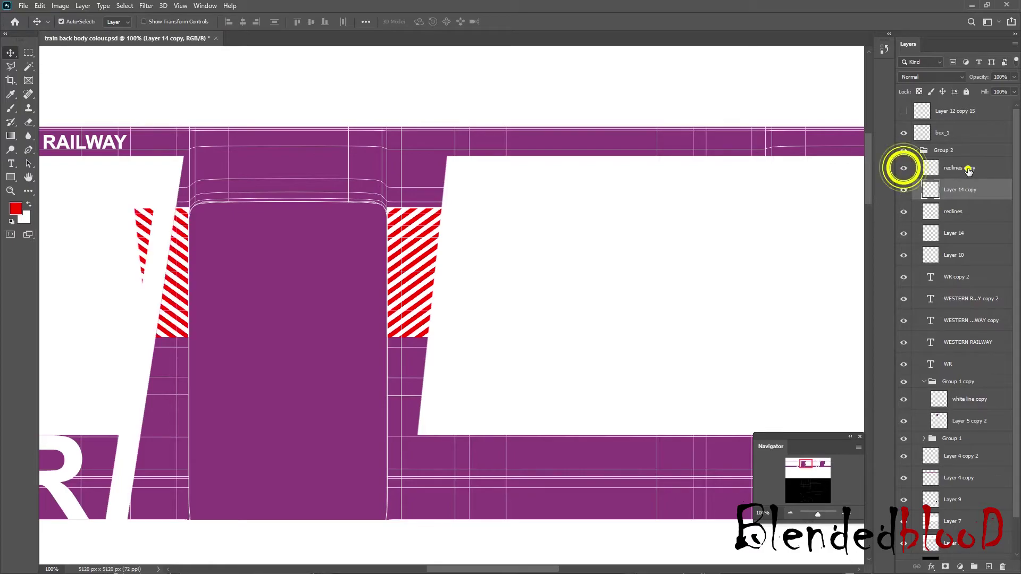
# Step: Erase the leftover red stripe fragment to the left of the slanted white line on the redlines copy layer
pyautogui.click(966, 168)
pyautogui.click(29, 122)
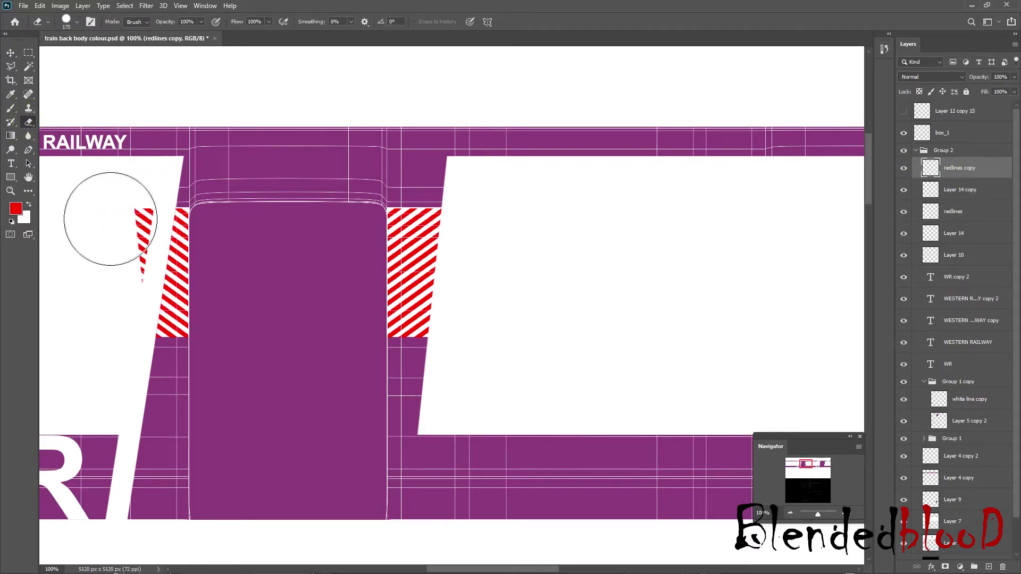
pyautogui.press('[')
pyautogui.press('[')
pyautogui.press('[')
pyautogui.press('[')
pyautogui.press('[')
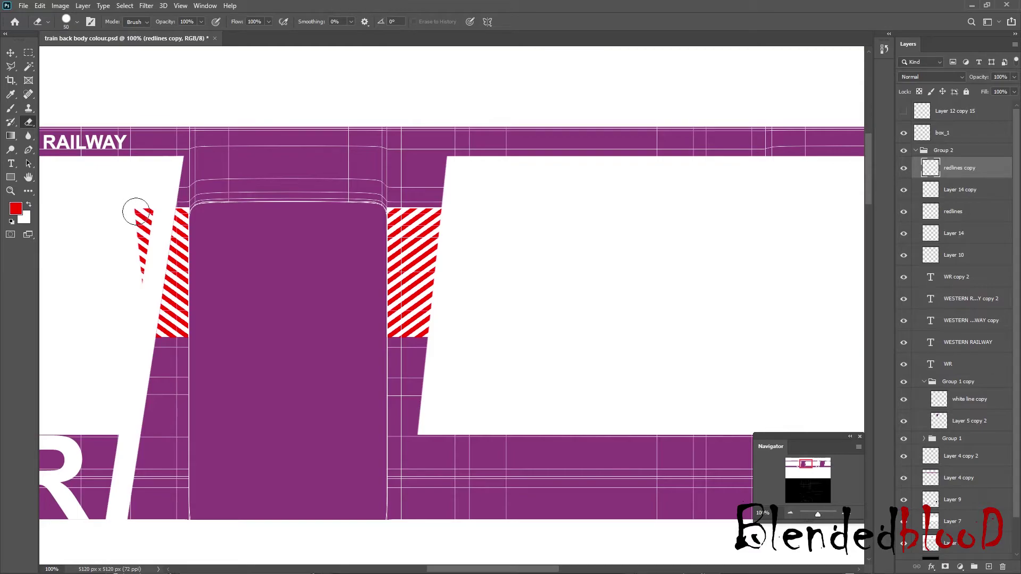
pyautogui.moveTo(140, 209)
pyautogui.mouseDown()
pyautogui.moveTo(150, 227)
pyautogui.moveTo(137, 270)
pyautogui.mouseUp()
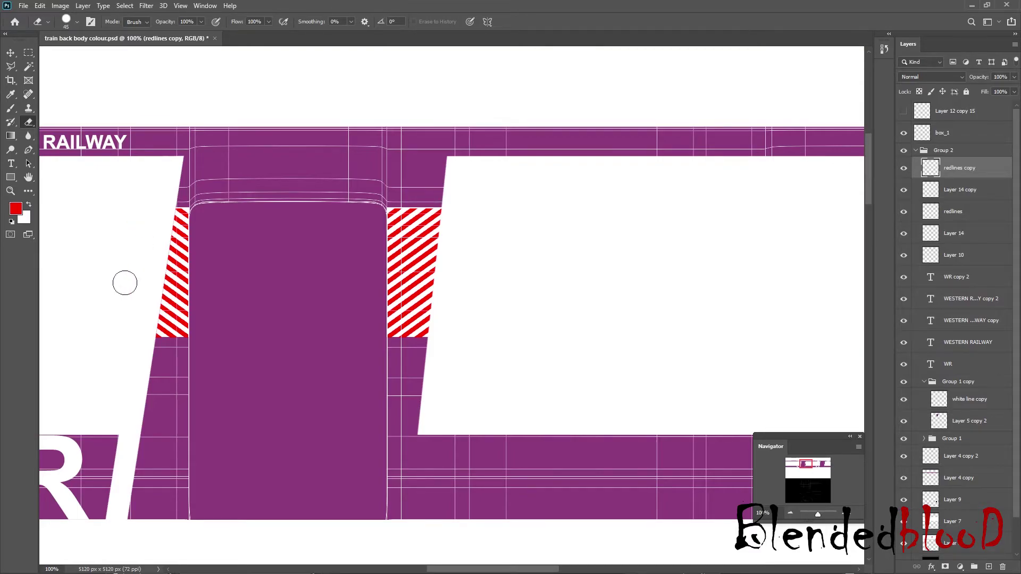
# Step: Hide the box_1 wireframe layer, and reload train back body colour.psd in Maya's file11 texture
pyautogui.click(791, 514)
pyautogui.click(791, 513)
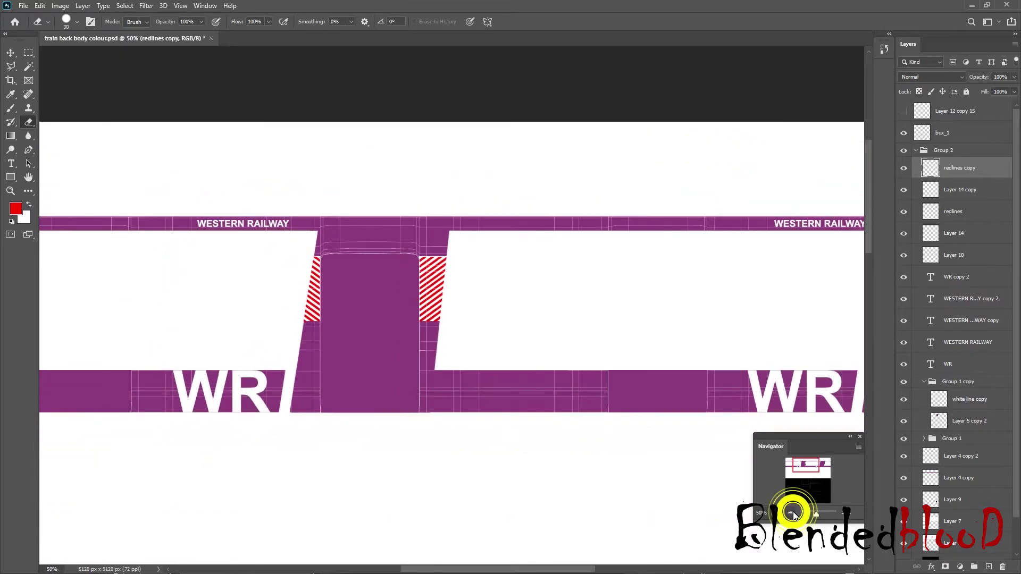
pyautogui.click(790, 514)
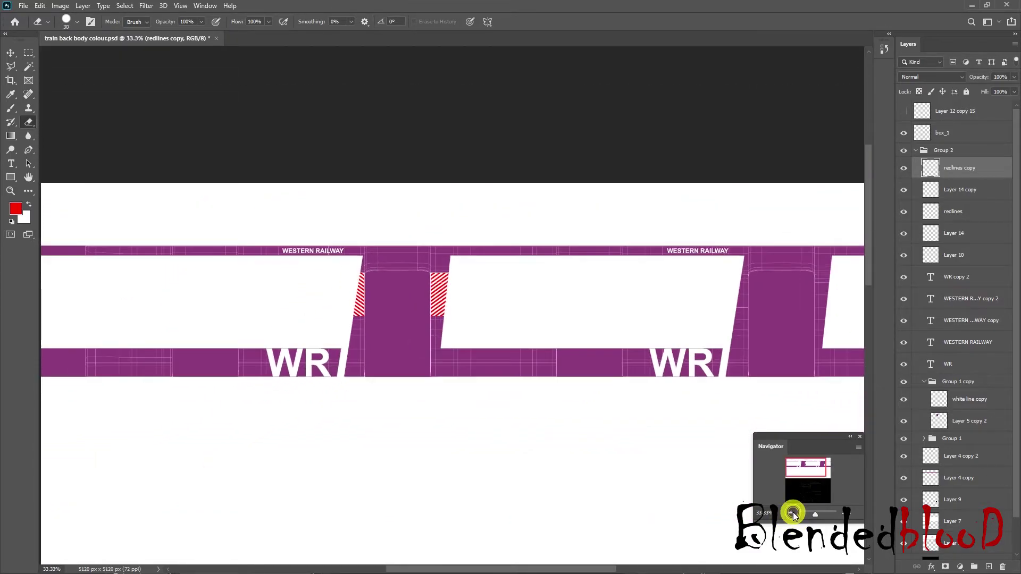
pyautogui.click(905, 133)
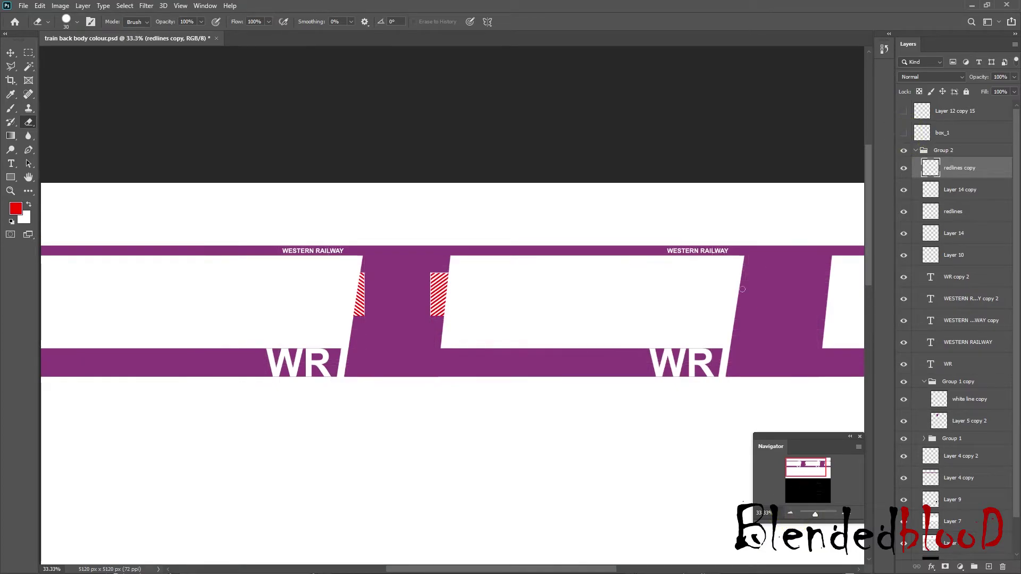
pyautogui.click(791, 515)
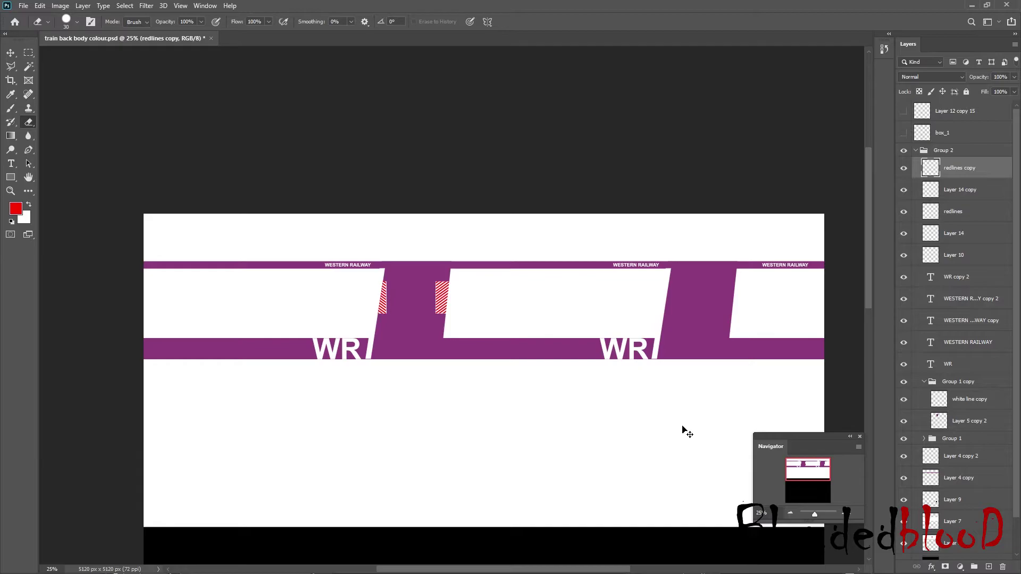
pyautogui.press('super')
pyautogui.moveTo(638, 563)
pyautogui.click(680, 520)
pyautogui.click(872, 266)
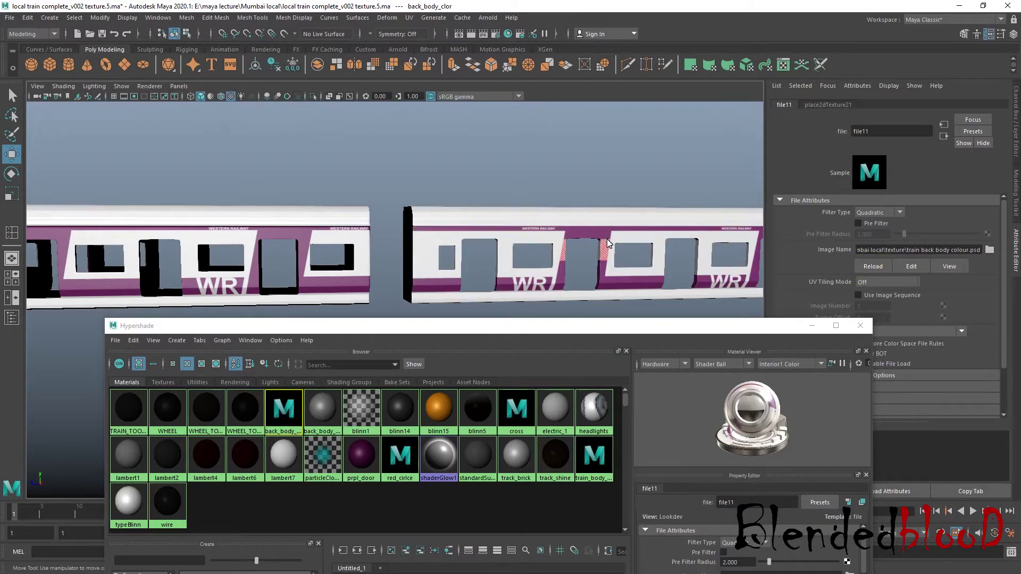
# Step: Examine the red striped panels on both sides of the door on the train model
pyautogui.click(651, 193)
pyautogui.scroll(2, 649, 193)
pyautogui.scroll(5, 643, 229)
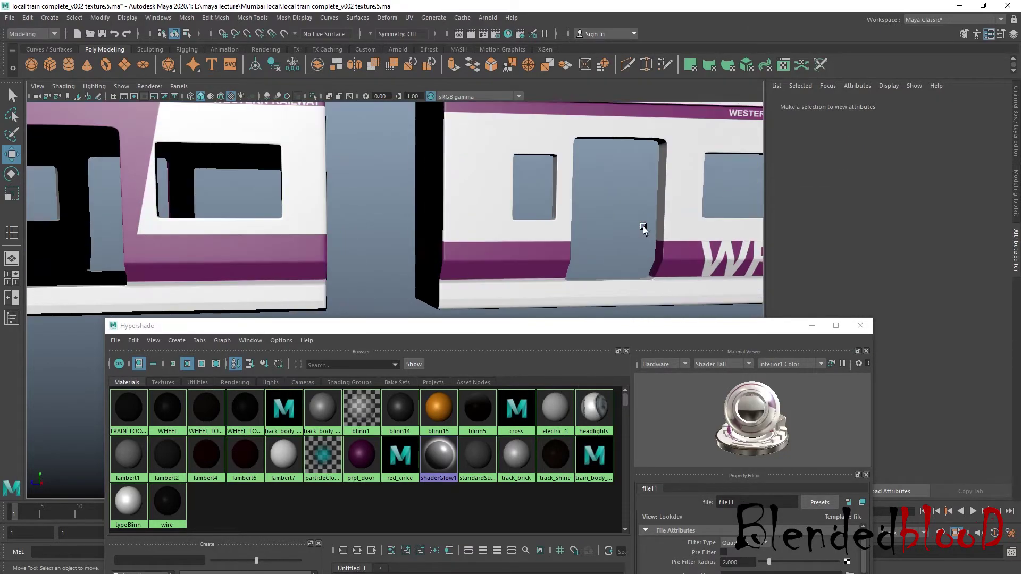
pyautogui.keyDown('alt'); pyautogui.moveTo(642, 229); pyautogui.dragTo(337, 255, button='middle'); pyautogui.keyUp('alt')
pyautogui.moveTo(540, 256)
pyautogui.keyDown('alt'); pyautogui.mouseDown(button='middle')
pyautogui.moveTo(510, 255)
pyautogui.moveTo(536, 254)
pyautogui.mouseUp(button='middle'); pyautogui.keyUp('alt')
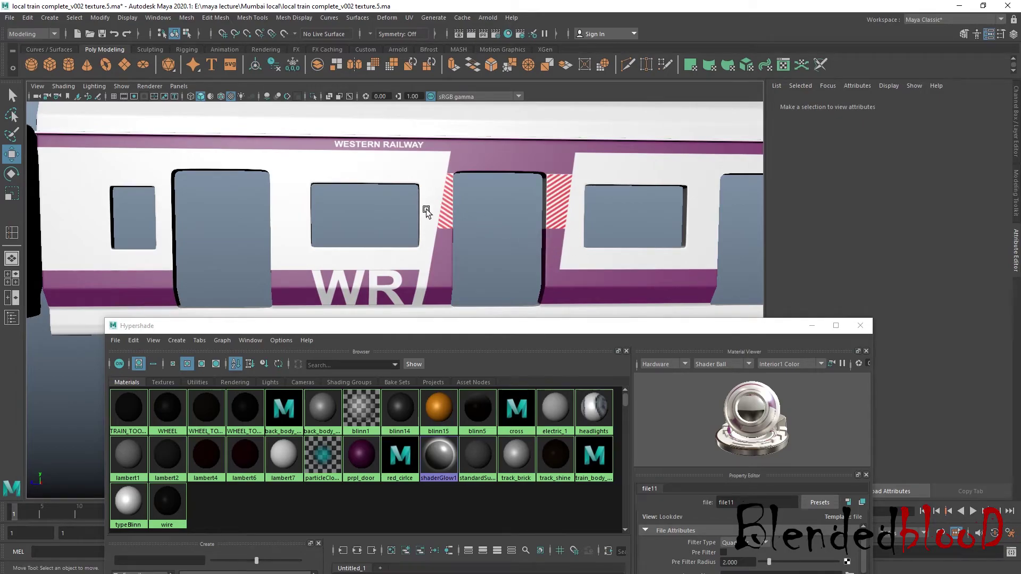
# Step: Compare the stripe direction beside the model's door with the first-class coach reference photo in Chrome
pyautogui.press('super')
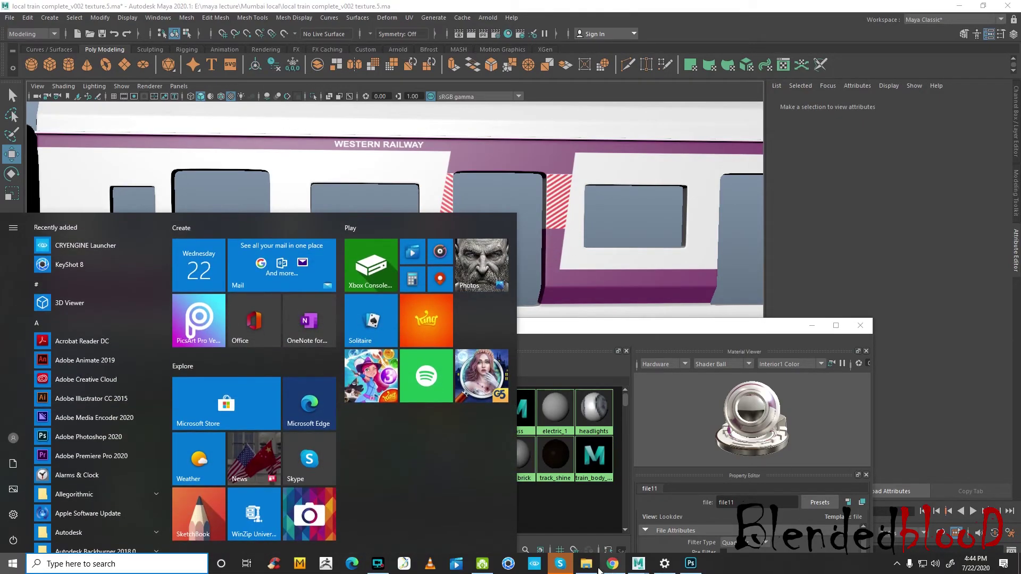
pyautogui.click(611, 567)
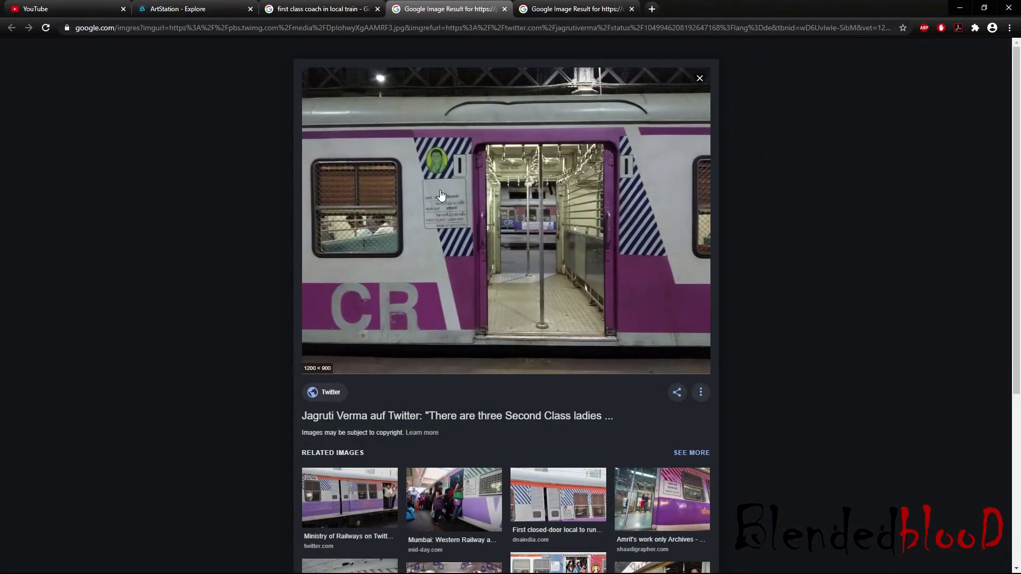
pyautogui.click(959, 9)
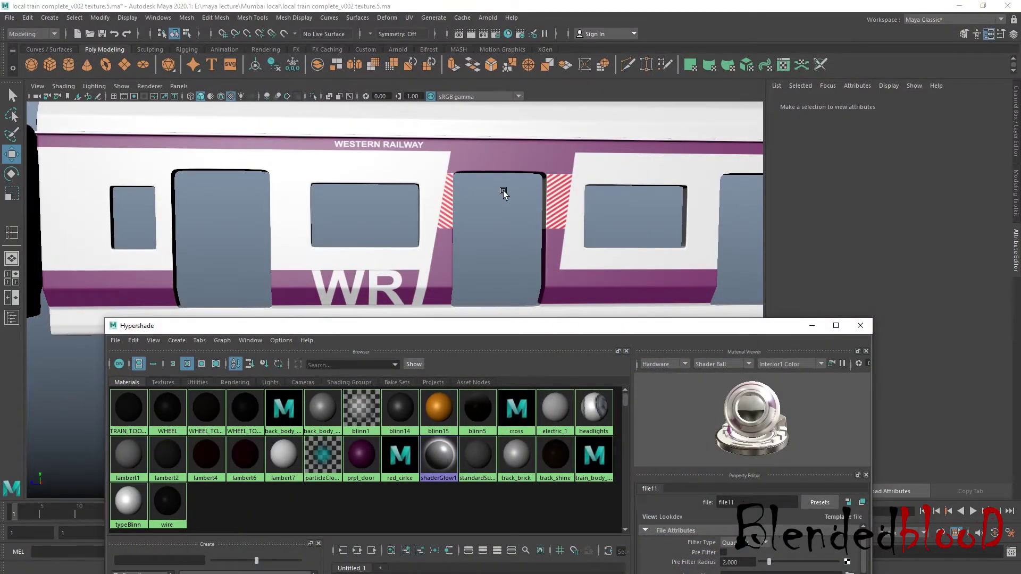
pyautogui.press('super')
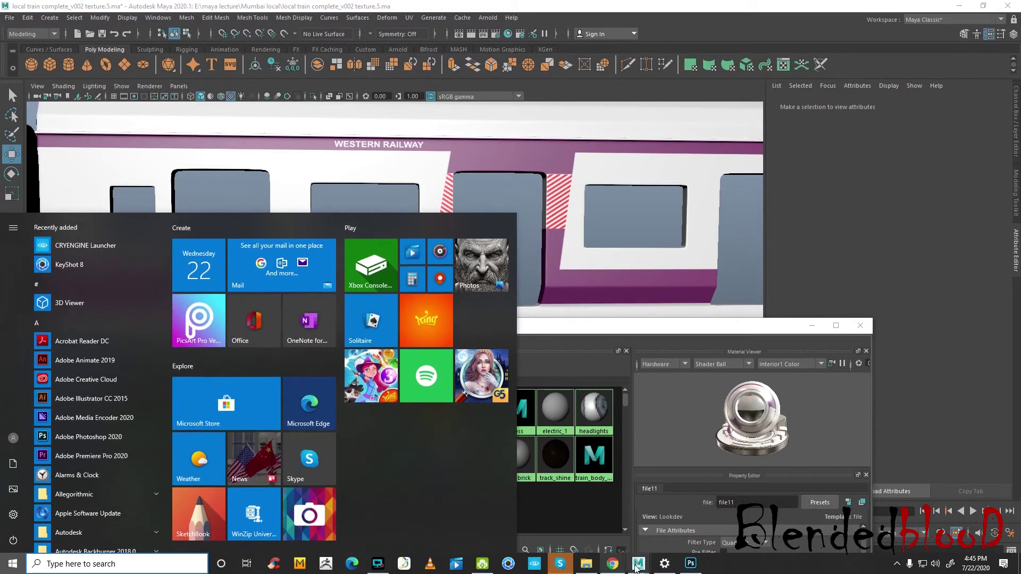
pyautogui.click(610, 563)
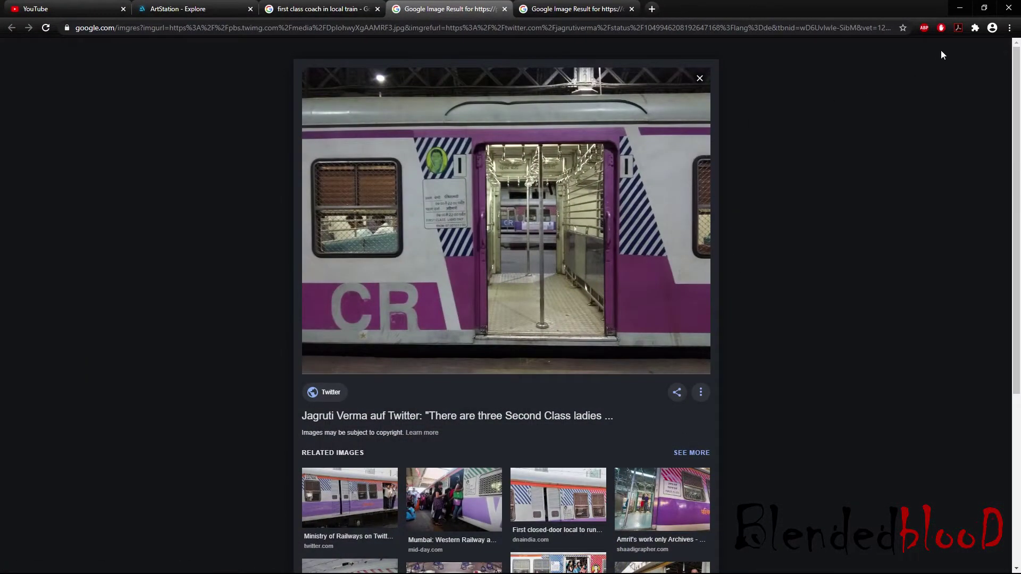
pyautogui.click(960, 9)
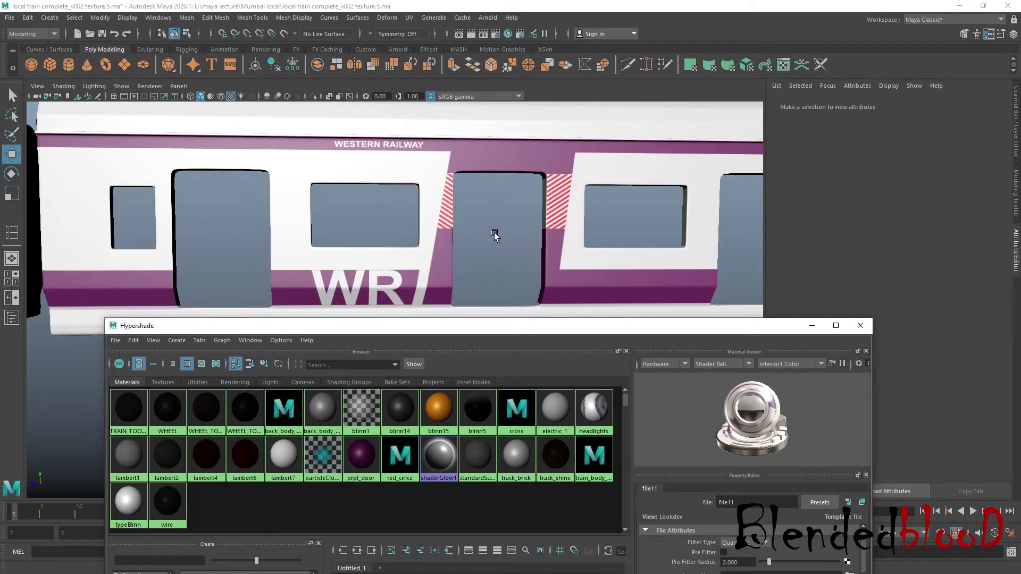
pyautogui.scroll(-3, 495, 232)
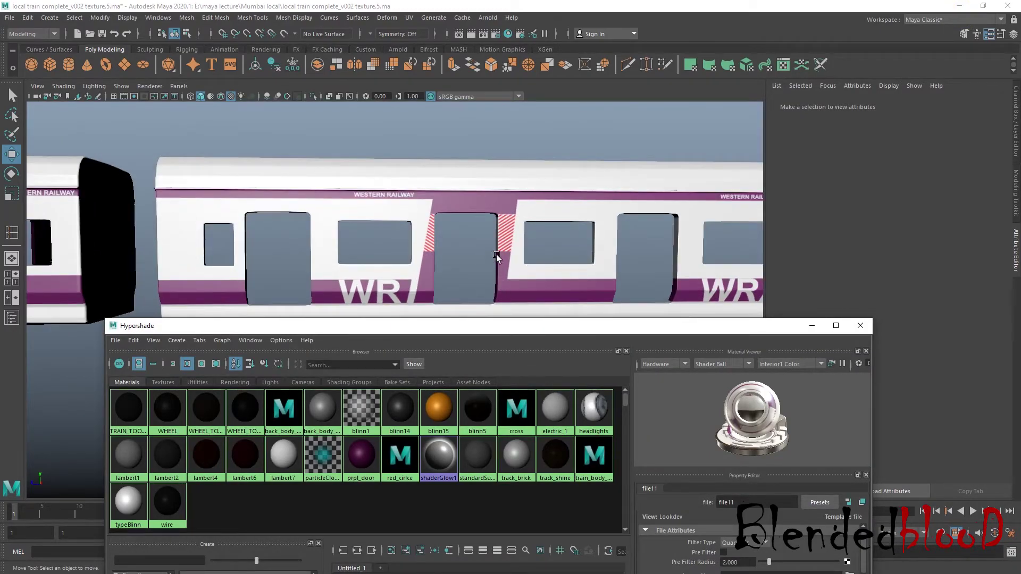
pyautogui.scroll(-3, 497, 250)
pyautogui.scroll(5, 468, 295)
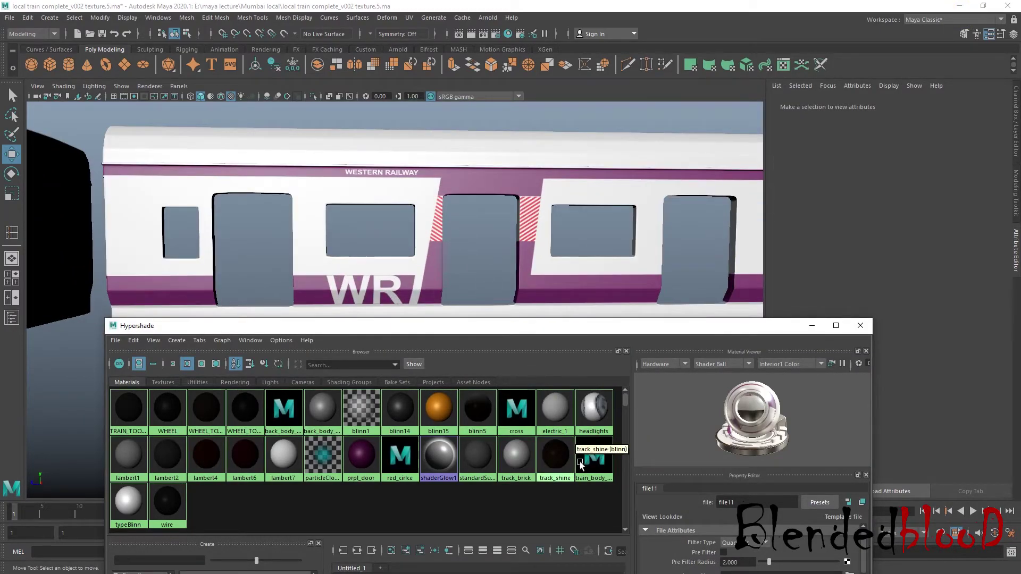
pyautogui.press('super')
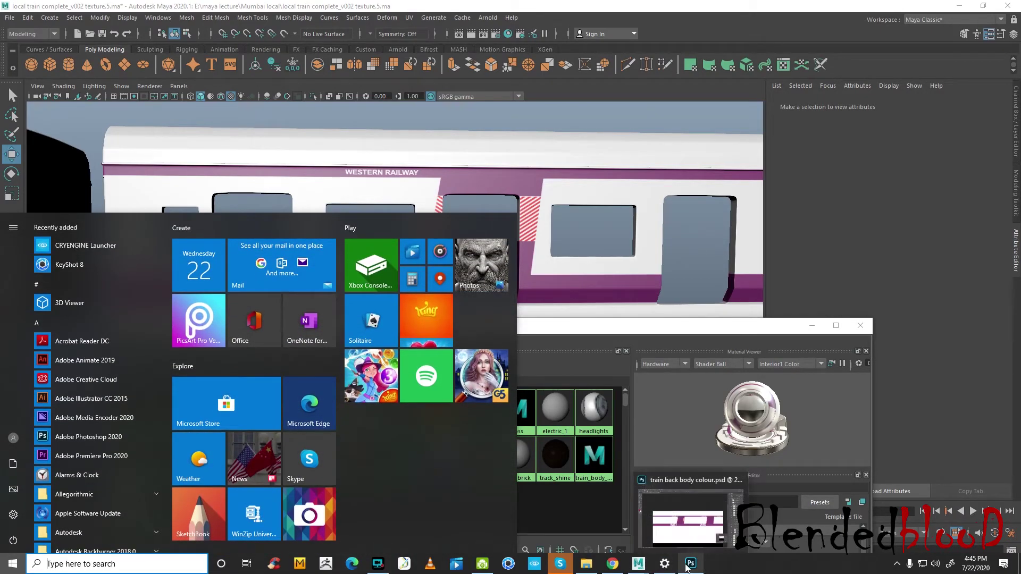
pyautogui.click(618, 569)
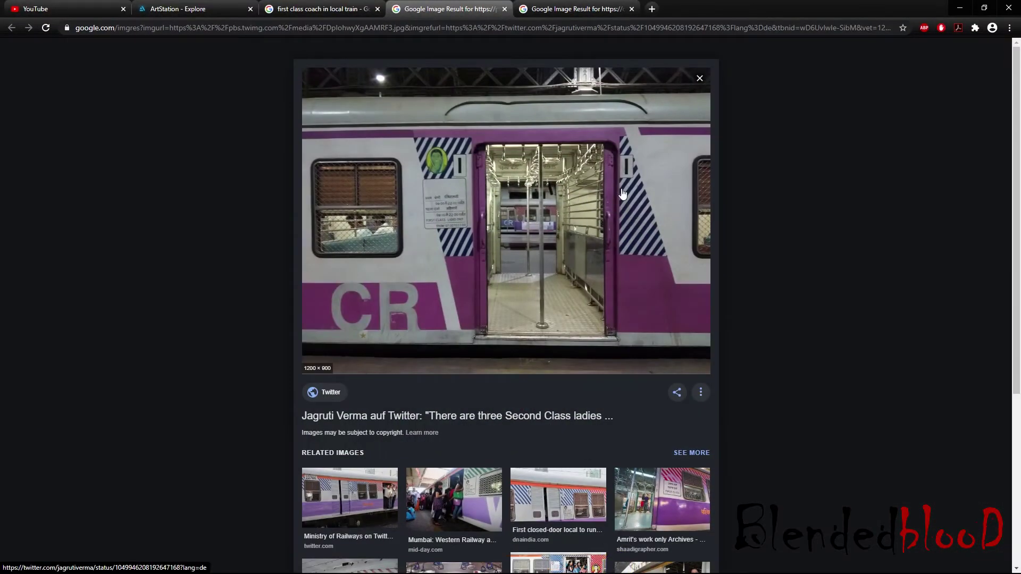
pyautogui.click(959, 8)
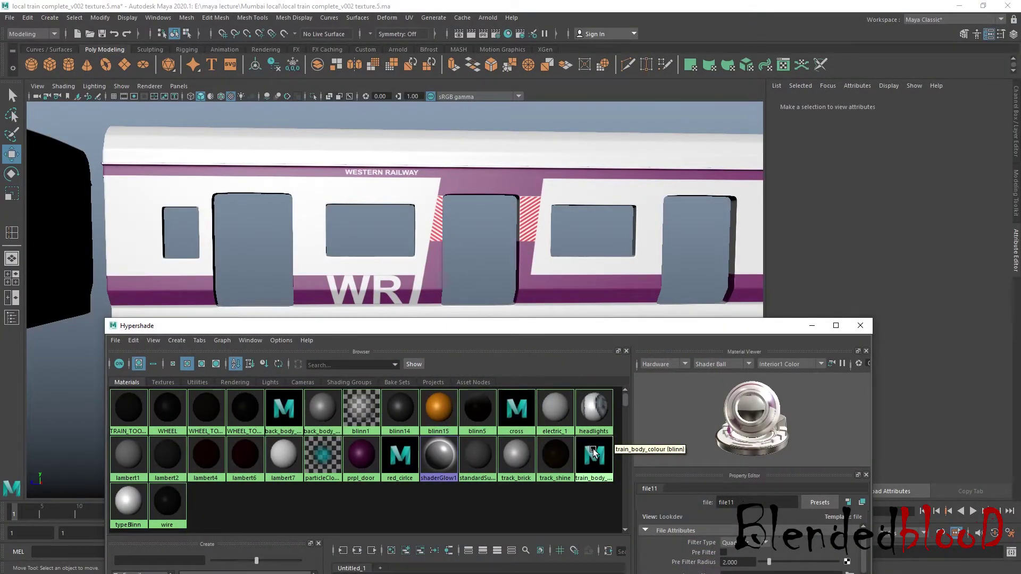
# Step: Switch to Photoshop and undo the edits back to before the mirrored stripes were cut along the slanted white line
pyautogui.press('super')
pyautogui.click(657, 568)
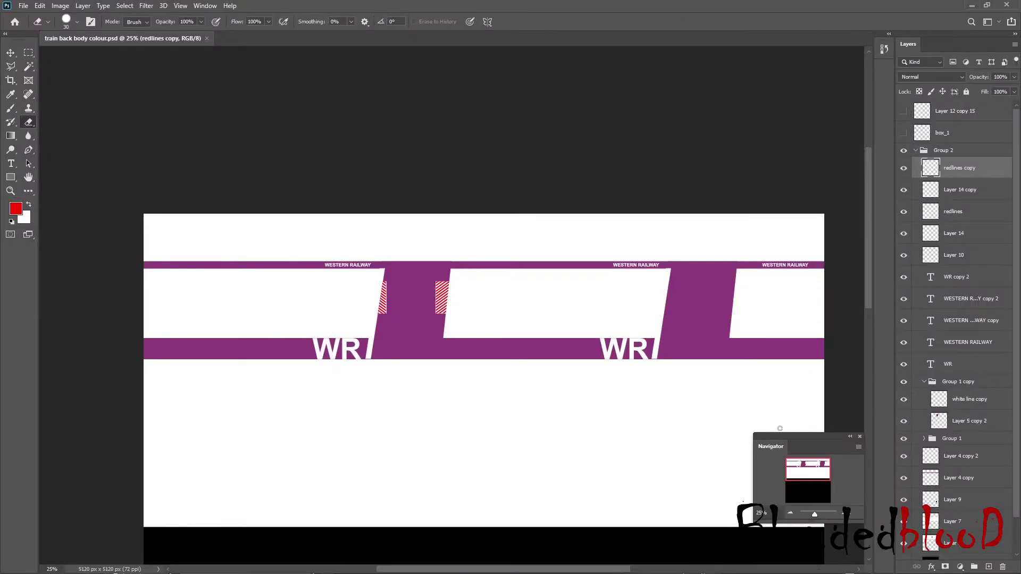
pyautogui.click(847, 514)
pyautogui.click(847, 514)
pyautogui.click(847, 514)
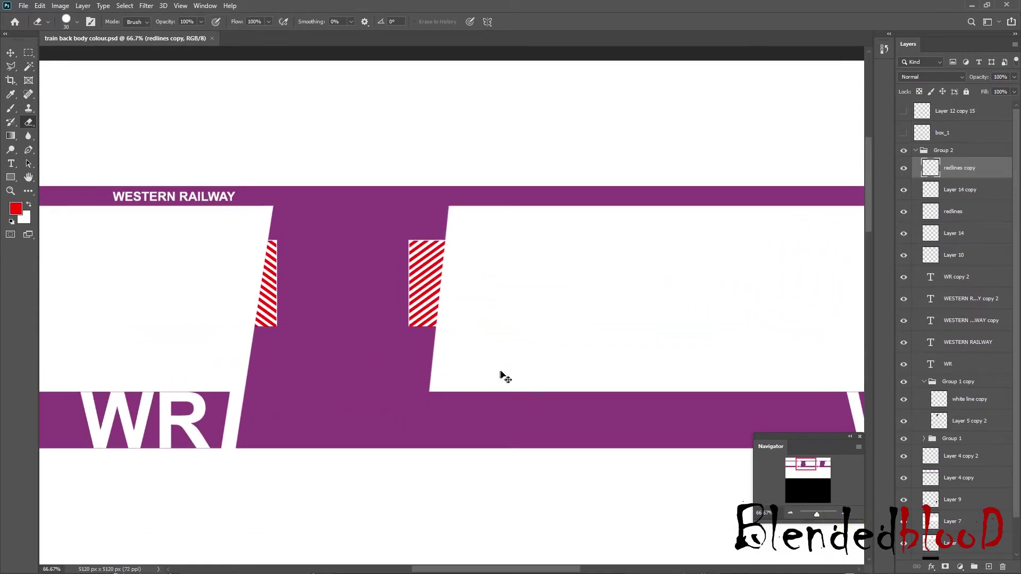
pyautogui.hotkey('ctrl', ',')
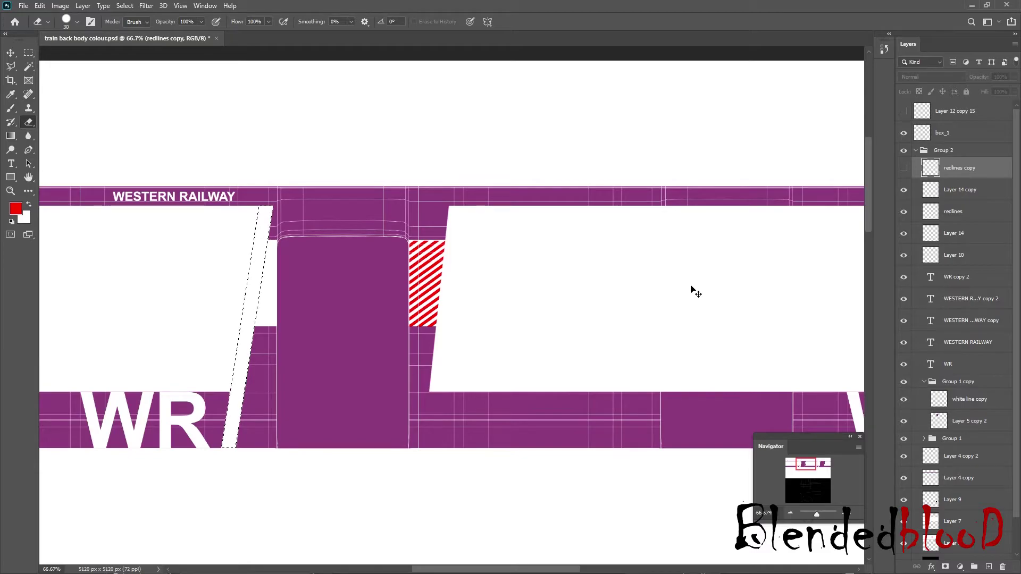
pyautogui.hotkey('ctrl', ',')
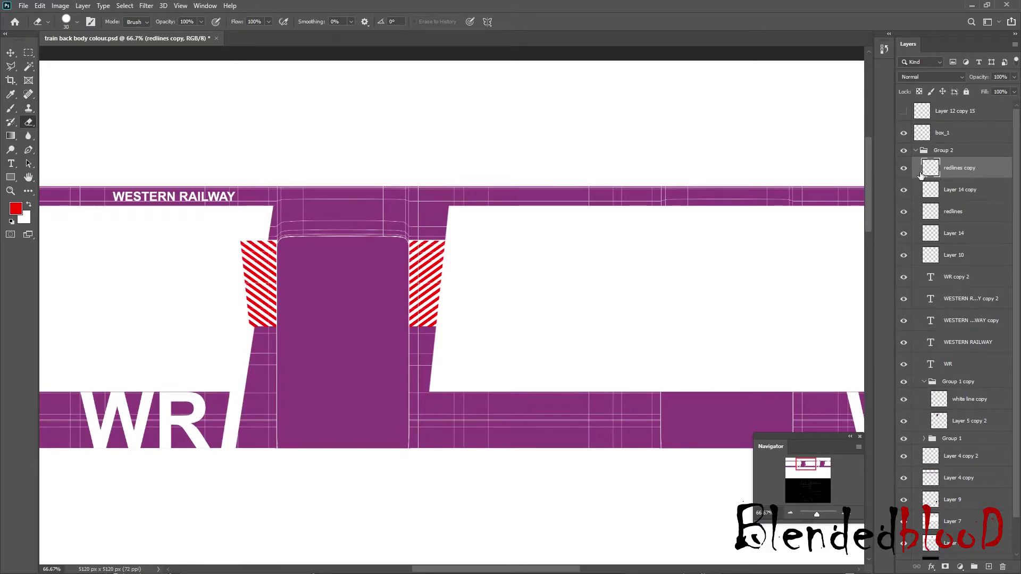
# Step: Flip the redlines copy and Layer 14 copy layers horizontally so the stripes slant the same way on both sides
pyautogui.keyDown('ctrl'); pyautogui.click(963, 190); pyautogui.keyUp('ctrl')
pyautogui.hotkey('ctrl', 't')
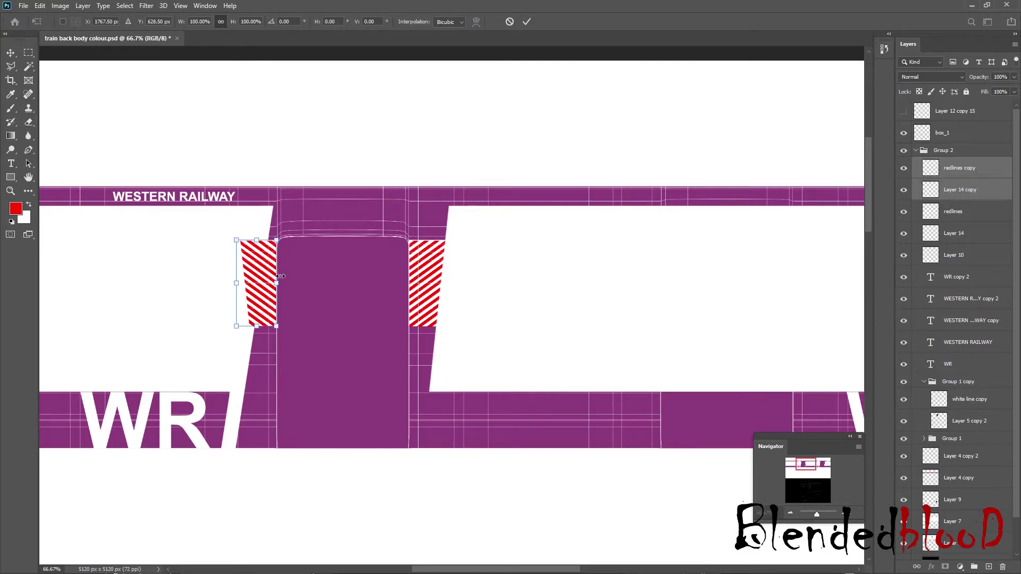
pyautogui.rightClick(260, 275)
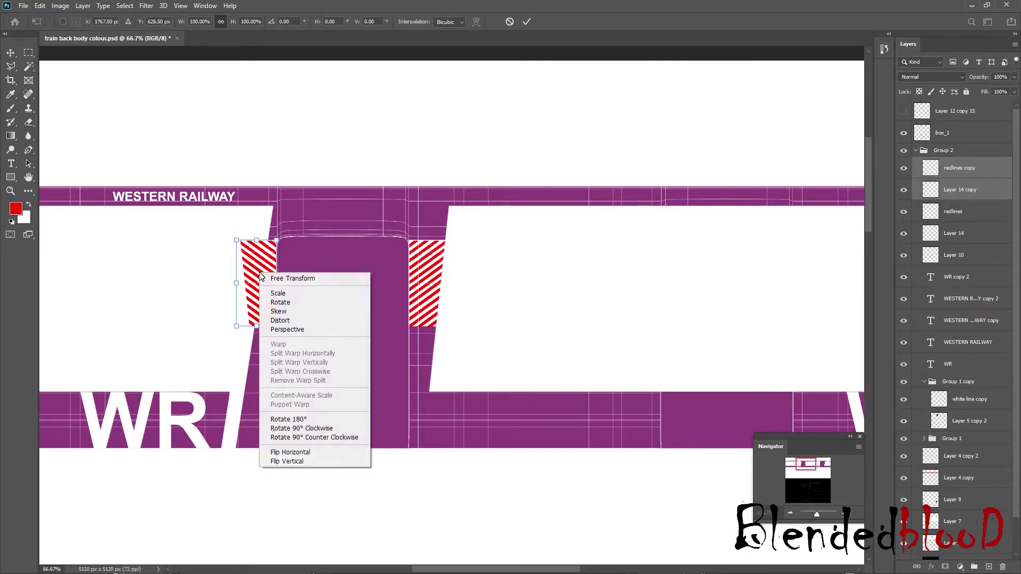
pyautogui.click(312, 453)
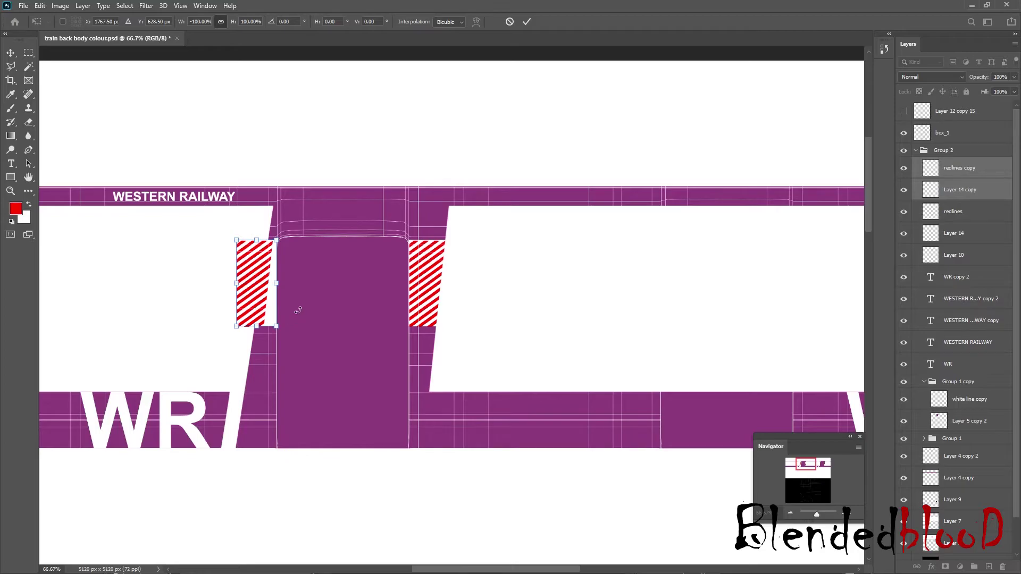
pyautogui.click(850, 514)
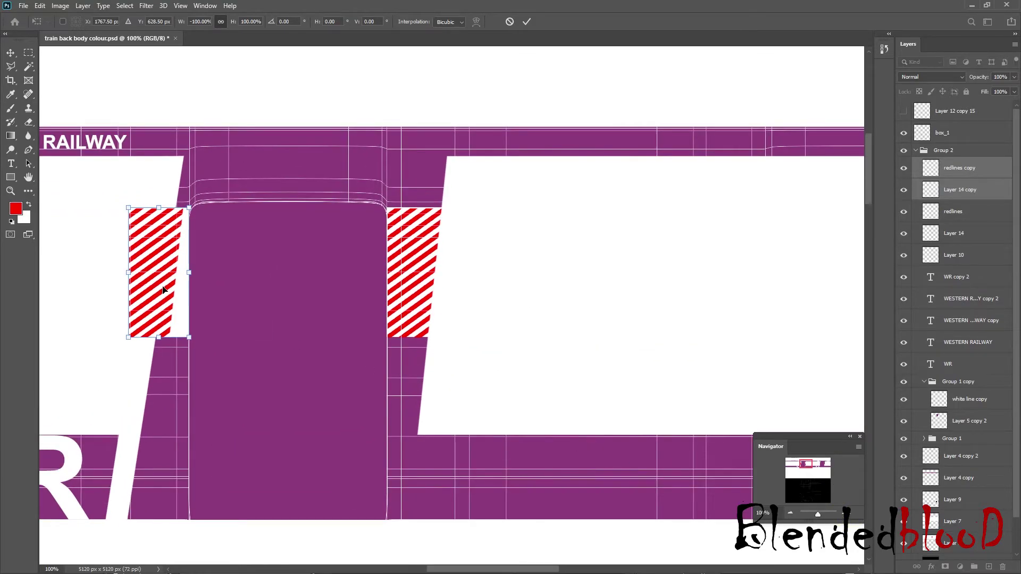
pyautogui.press('Return')
# Step: Check both copied layers by toggling their visibility, and move redlines copy over the door's left edge to cover the white backing
pyautogui.doubleClick(903, 191)
pyautogui.click(902, 167)
pyautogui.click(903, 168)
pyautogui.click(903, 167)
pyautogui.click(959, 167)
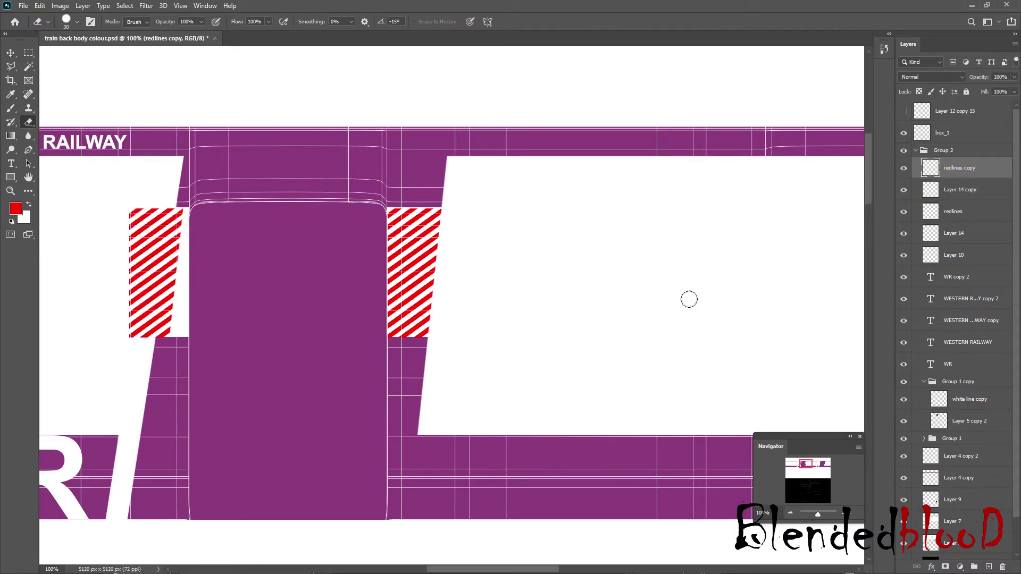
pyautogui.click(11, 53)
pyautogui.moveTo(148, 274); pyautogui.dragTo(168, 273)
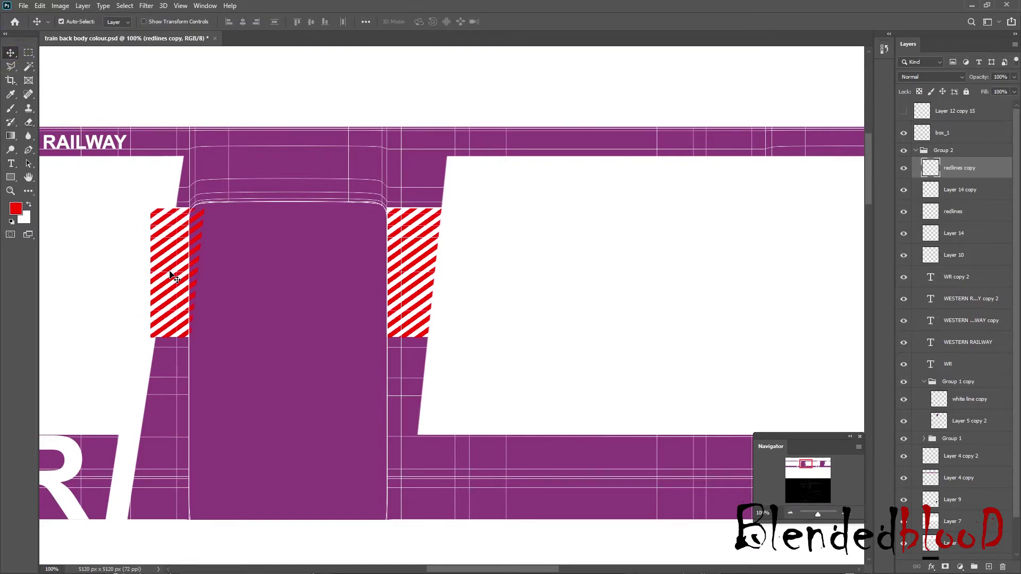
pyautogui.hotkey('shift', 'Left')
pyautogui.hotkey('shift', 'Right')
pyautogui.press('Left')
pyautogui.press('Left')
pyautogui.press('Left')
# Step: Trim redlines copy to Layer 14 copy's outline, and delete the stripes inside white line copy's outline, clearing each selection
pyautogui.keyDown('ctrl'); pyautogui.click(929, 192); pyautogui.keyUp('ctrl')
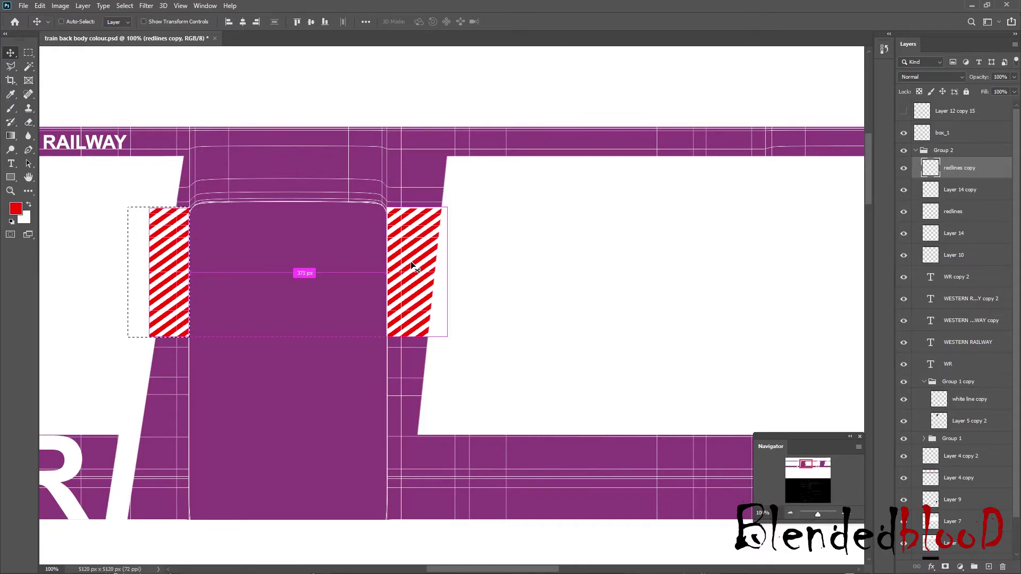
pyautogui.hotkey('ctrl', 'd')
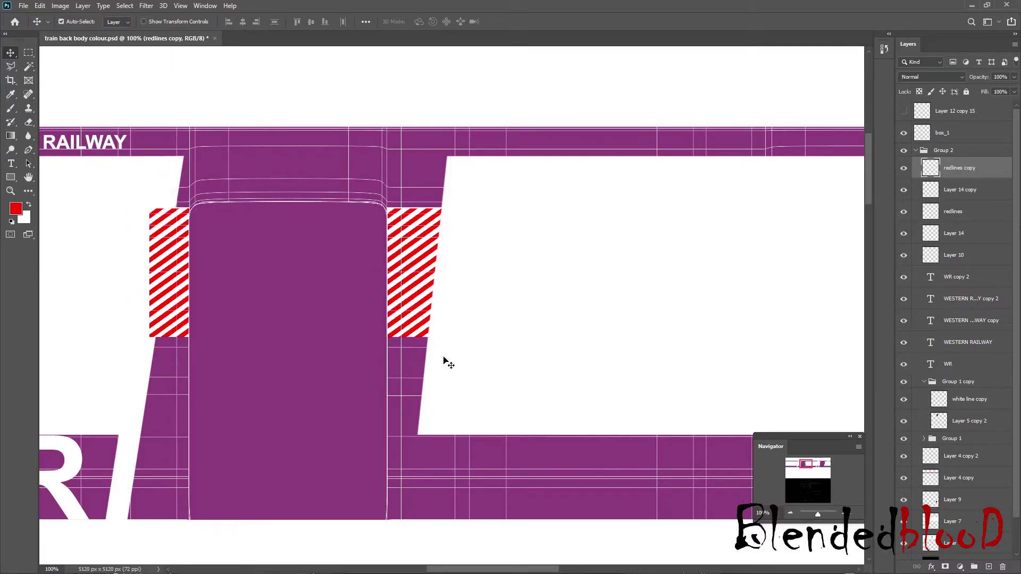
pyautogui.keyDown('ctrl'); pyautogui.click(937, 405); pyautogui.keyUp('ctrl')
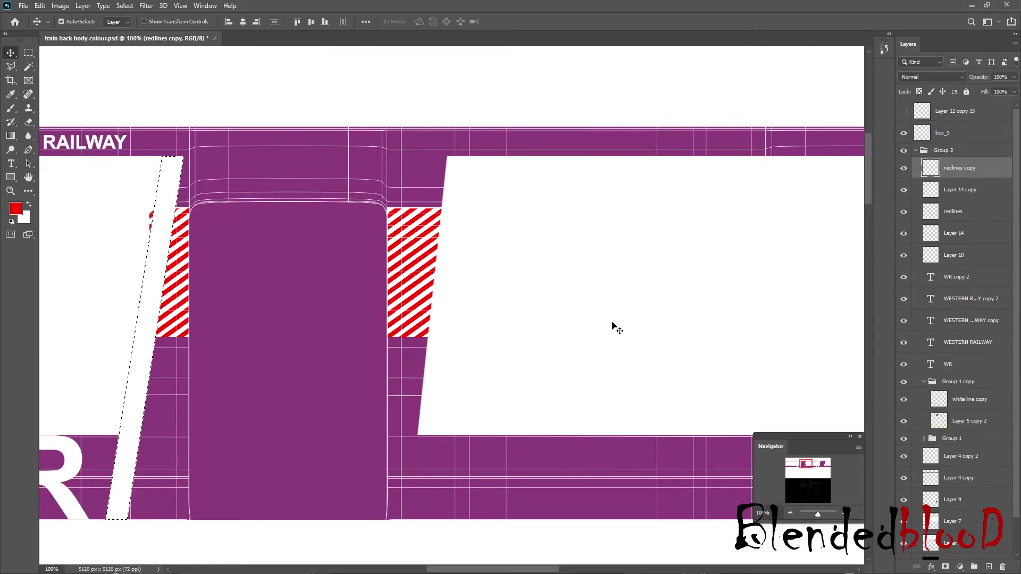
pyautogui.hotkey('ctrl', 'd')
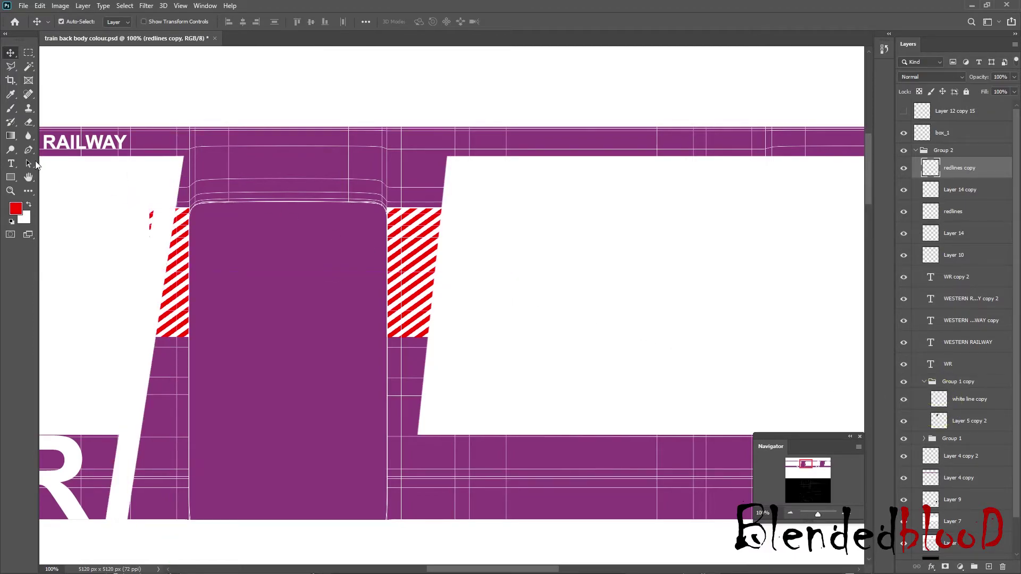
# Step: Erase the stray red fragments beyond the left door edge's stripes and hide the box_1 wireframe layer
pyautogui.click(29, 123)
pyautogui.click(11, 52)
pyautogui.click(790, 514)
pyautogui.click(903, 133)
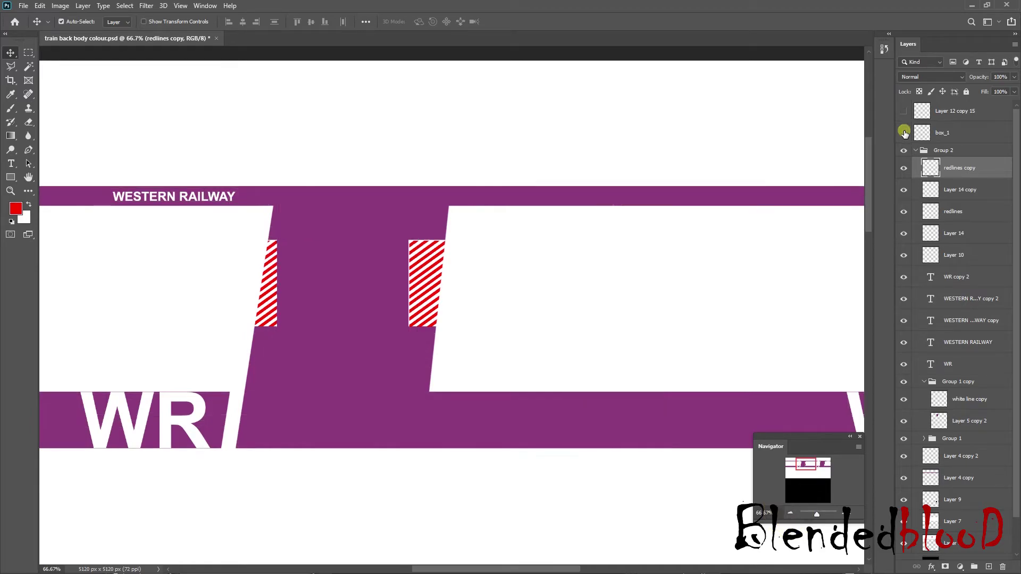
# Step: Select the redlines copy and Layer 14 copy layers together, and save the Photoshop document
pyautogui.keyDown('shift'); pyautogui.click(953, 192); pyautogui.keyUp('shift')
pyautogui.hotkey('ctrl', 's')
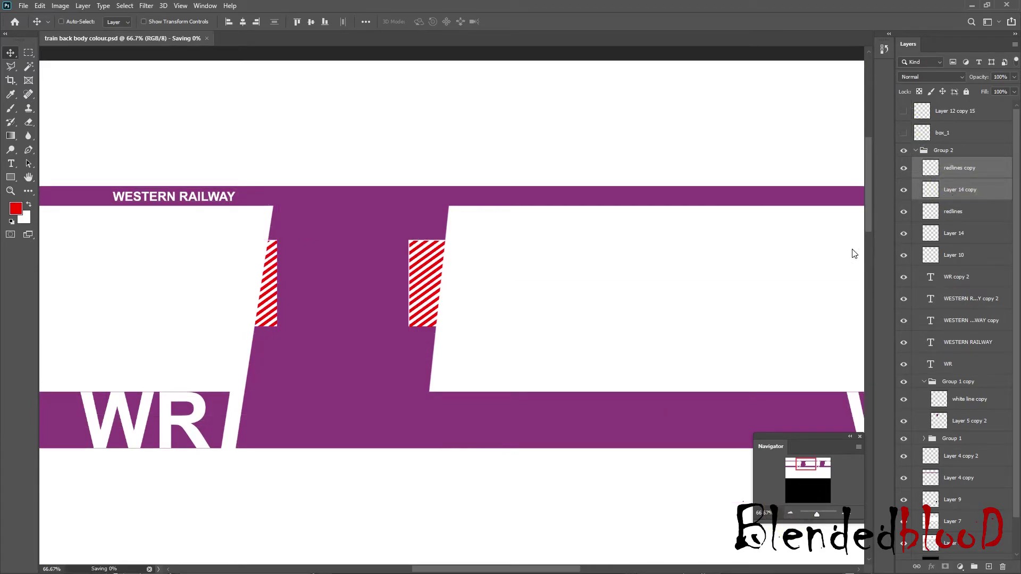
pyautogui.click(790, 513)
pyautogui.click(790, 513)
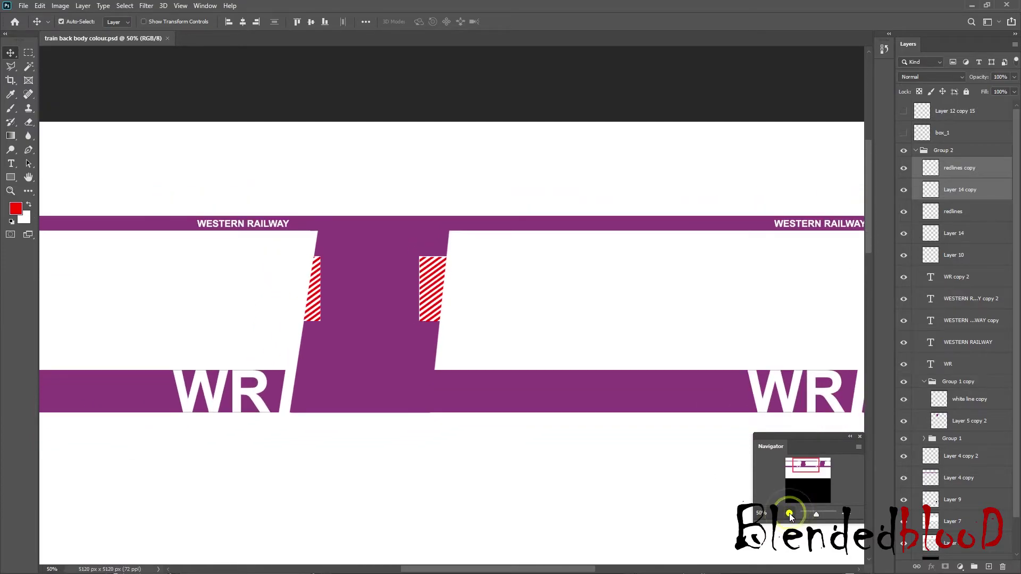
pyautogui.click(790, 513)
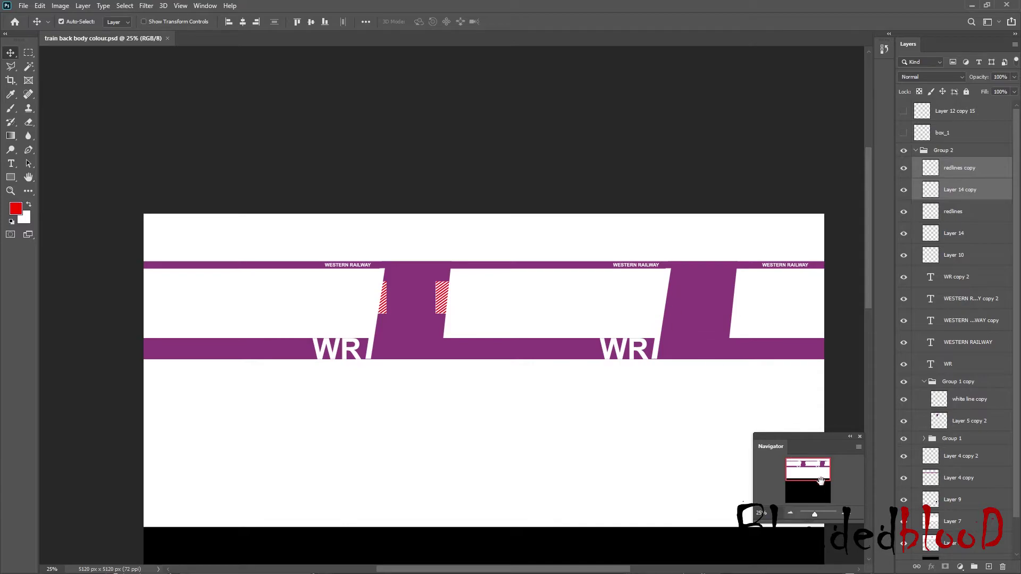
pyautogui.click(846, 513)
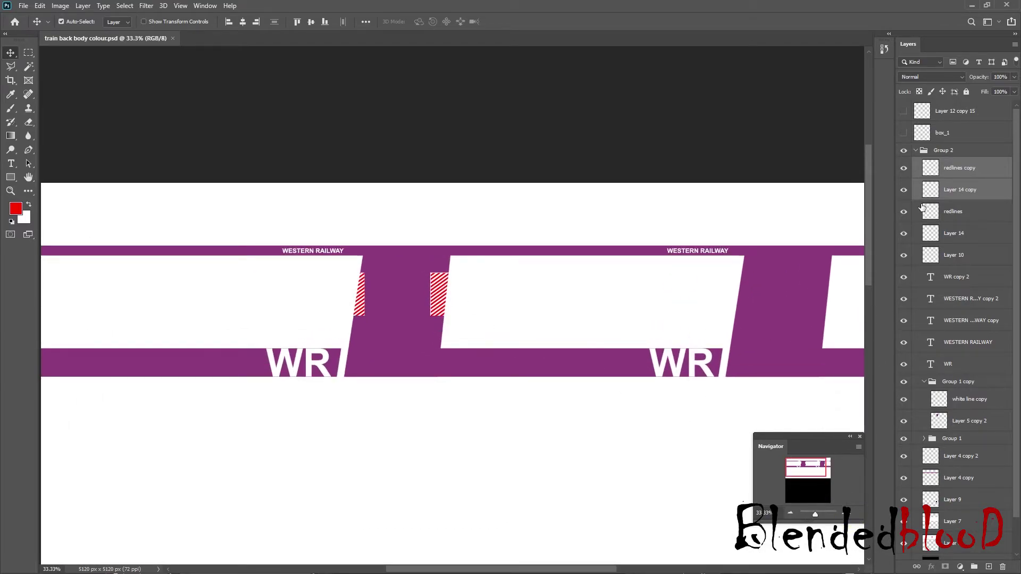
# Step: Add the redlines and Layer 14 layers to the selection, and group all four stripe layers
pyautogui.keyDown('ctrl'); pyautogui.click(961, 212); pyautogui.keyUp('ctrl')
pyautogui.keyDown('ctrl'); pyautogui.click(964, 231); pyautogui.keyUp('ctrl')
pyautogui.moveTo(904, 236); pyautogui.dragTo(905, 169)
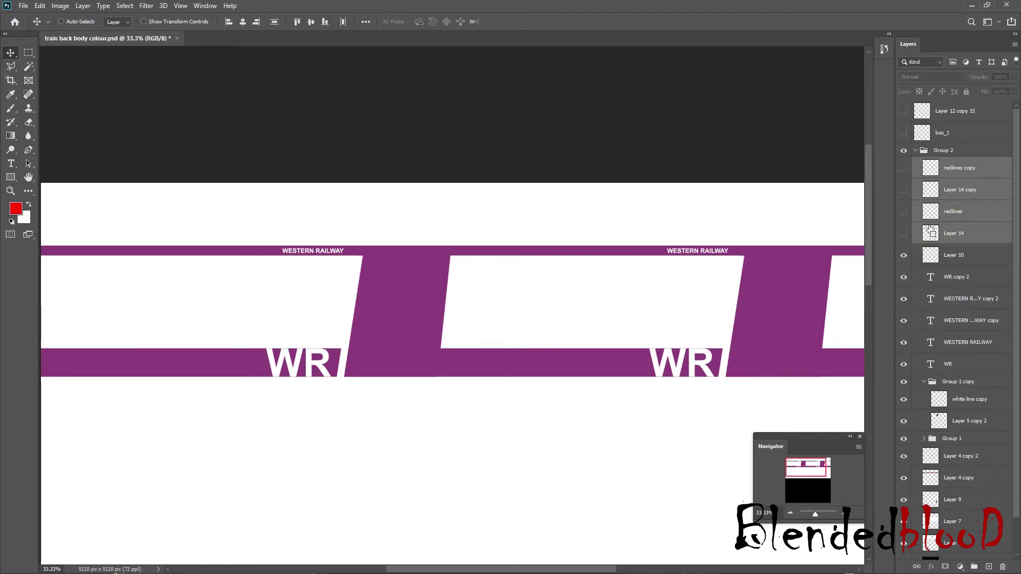
pyautogui.hotkey('ctrl', 'z')
pyautogui.click(904, 255)
pyautogui.click(904, 255)
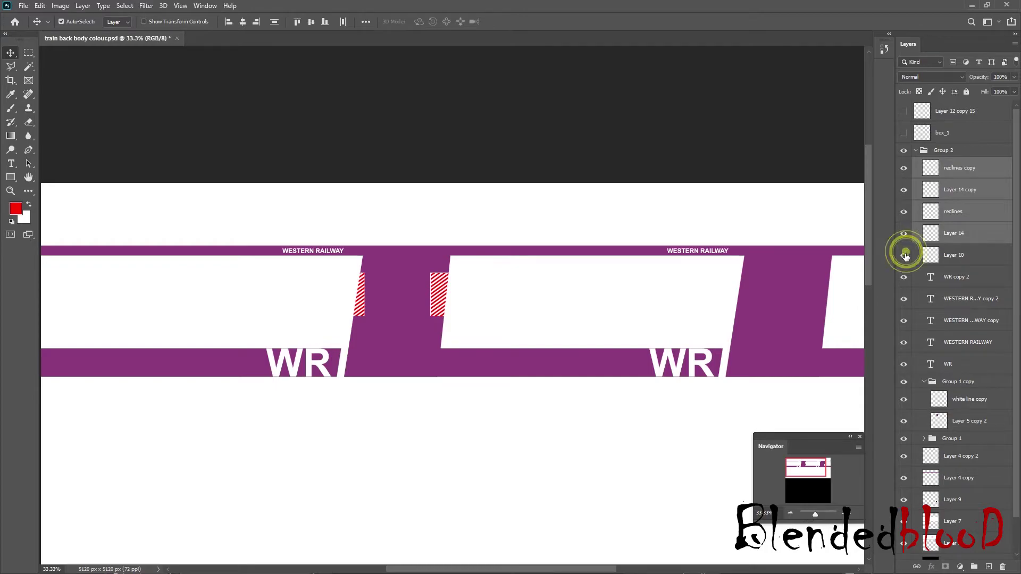
pyautogui.click(973, 568)
pyautogui.click(903, 164)
pyautogui.click(903, 164)
# Step: Rename the stripe group "fist class" and check its contents by toggling its visibility
pyautogui.doubleClick(961, 165)
pyautogui.write('fist class')
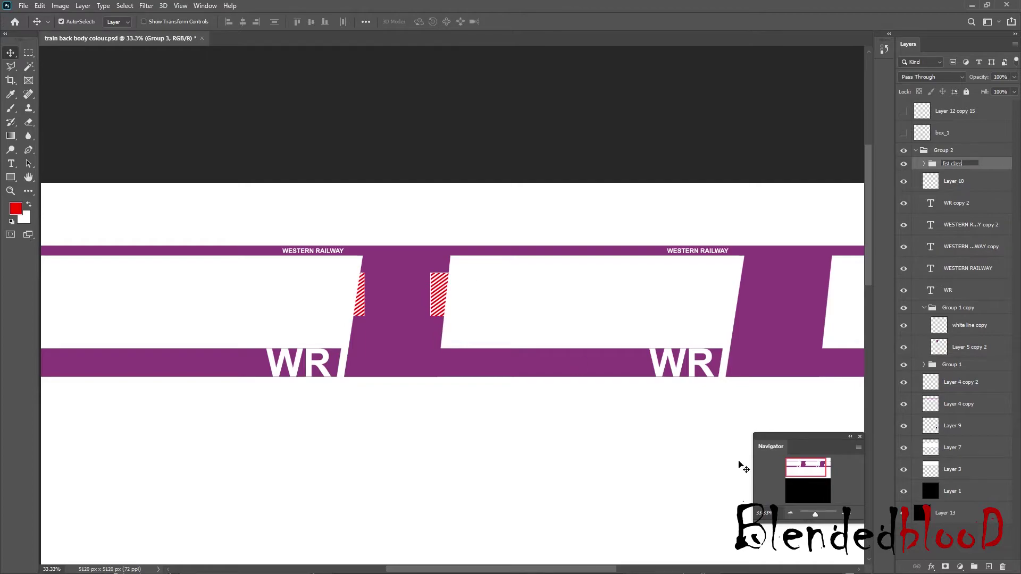
pyautogui.click(476, 141)
pyautogui.click(903, 164)
pyautogui.click(903, 165)
# Step: Duplicate the fist class group and move the copy horizontally to fit against the second door's slanted edges
pyautogui.press('ctrl')
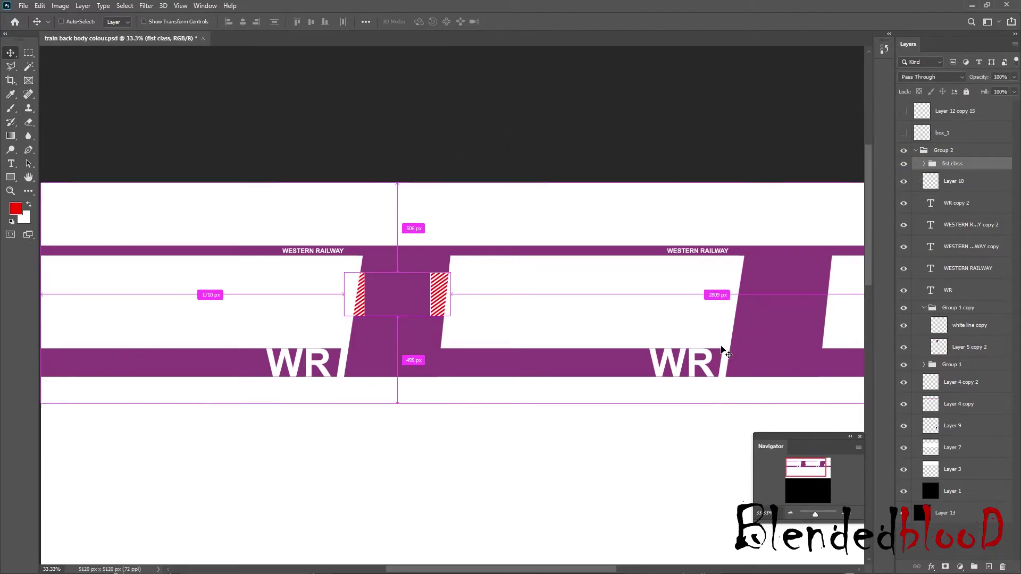
pyautogui.hotkey('ctrl', 'j')
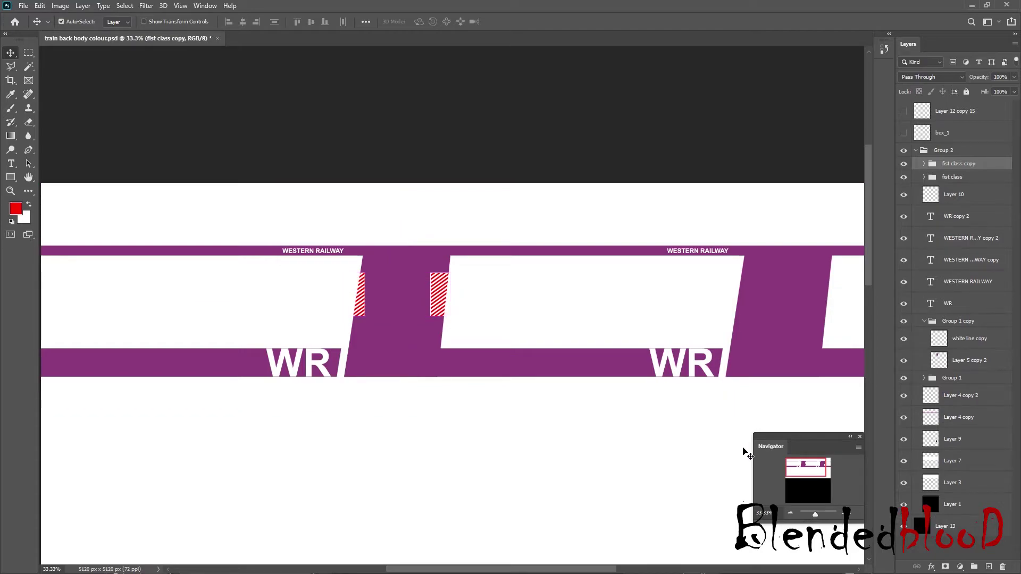
pyautogui.hotkey('shift', 'Right')
pyautogui.hotkey('shift', 'Right')
pyautogui.hotkey('shift', 'Right')
pyautogui.hotkey('shift', 'Right')
pyautogui.hotkey('shift', 'Right')
pyautogui.hotkey('shift', 'Right')
pyautogui.hotkey('shift', 'Right')
pyautogui.hotkey('shift', 'Right')
pyautogui.hotkey('shift', 'Right')
pyautogui.hotkey('shift', 'Right')
pyautogui.hotkey('shift', 'Right')
pyautogui.hotkey('shift', 'Right')
pyautogui.hotkey('shift', 'Right')
pyautogui.hotkey('shift', 'Right')
pyautogui.hotkey('shift', 'Right')
pyautogui.hotkey('shift', 'Right')
pyautogui.hotkey('shift', 'Right')
pyautogui.hotkey('shift', 'Right')
pyautogui.hotkey('shift', 'Right')
pyautogui.hotkey('shift', 'Right')
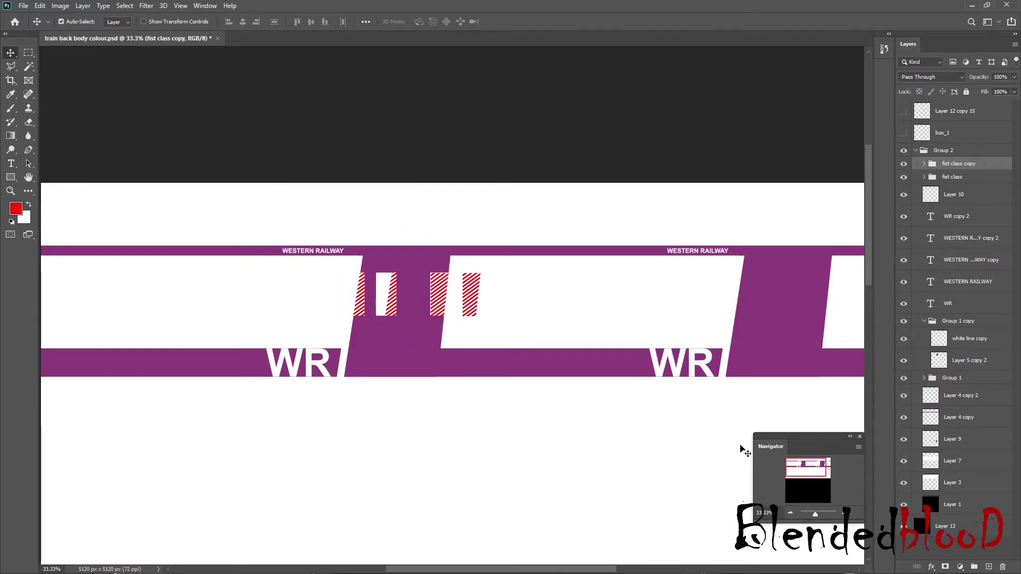
pyautogui.hotkey('shift', 'Right')
pyautogui.hotkey('shift', 'Right')
pyautogui.hotkey('shift', 'Right')
pyautogui.hotkey('shift', 'Right')
pyautogui.hotkey('shift', 'Right')
pyautogui.hotkey('shift', 'Right')
pyautogui.hotkey('shift', 'Right')
pyautogui.hotkey('shift', 'Right')
pyautogui.hotkey('shift', 'Right')
pyautogui.hotkey('shift', 'Right')
pyautogui.hotkey('shift', 'Right')
pyautogui.hotkey('shift', 'Right')
pyautogui.hotkey('shift', 'Right')
pyautogui.hotkey('shift', 'Right')
pyautogui.hotkey('shift', 'Right')
pyautogui.hotkey('shift', 'Right')
pyautogui.hotkey('shift', 'Right')
pyautogui.hotkey('shift', 'Right')
pyautogui.hotkey('shift', 'Right')
pyautogui.hotkey('shift', 'Right')
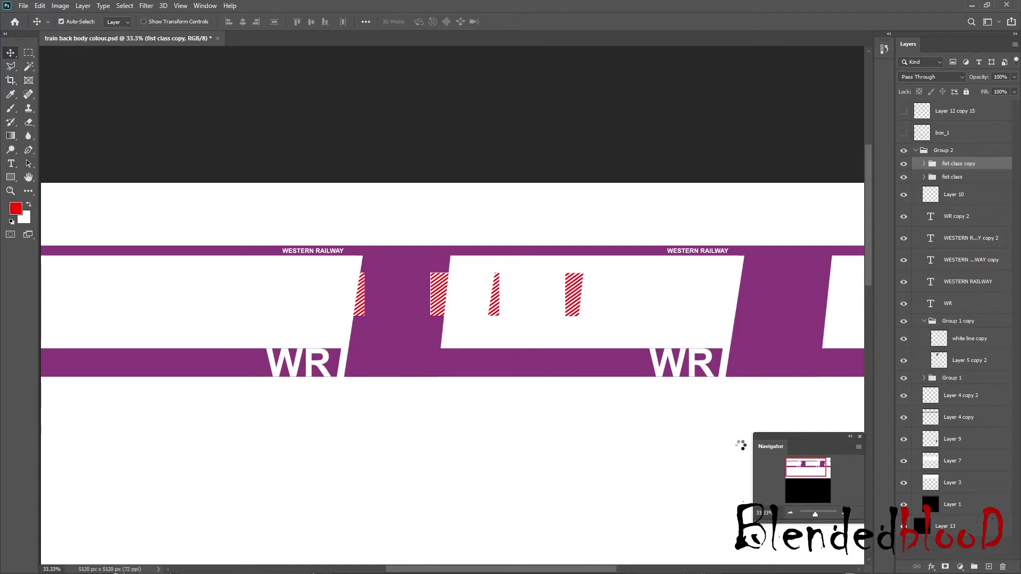
pyautogui.hotkey('shift', 'Right')
pyautogui.hotkey('shift', 'Right')
pyautogui.hotkey('shift', 'Right')
pyautogui.hotkey('shift', 'Right')
pyautogui.hotkey('shift', 'Right')
pyautogui.hotkey('shift', 'Right')
pyautogui.hotkey('shift', 'Right')
pyautogui.hotkey('shift', 'Right')
pyautogui.hotkey('shift', 'Right')
pyautogui.hotkey('shift', 'Right')
pyautogui.hotkey('shift', 'Right')
pyautogui.hotkey('shift', 'Right')
pyautogui.hotkey('shift', 'Right')
pyautogui.hotkey('shift', 'Right')
pyautogui.hotkey('shift', 'Right')
pyautogui.hotkey('shift', 'Right')
pyautogui.hotkey('shift', 'Right')
pyautogui.hotkey('shift', 'Right')
pyautogui.hotkey('shift', 'Right')
pyautogui.hotkey('shift', 'Right')
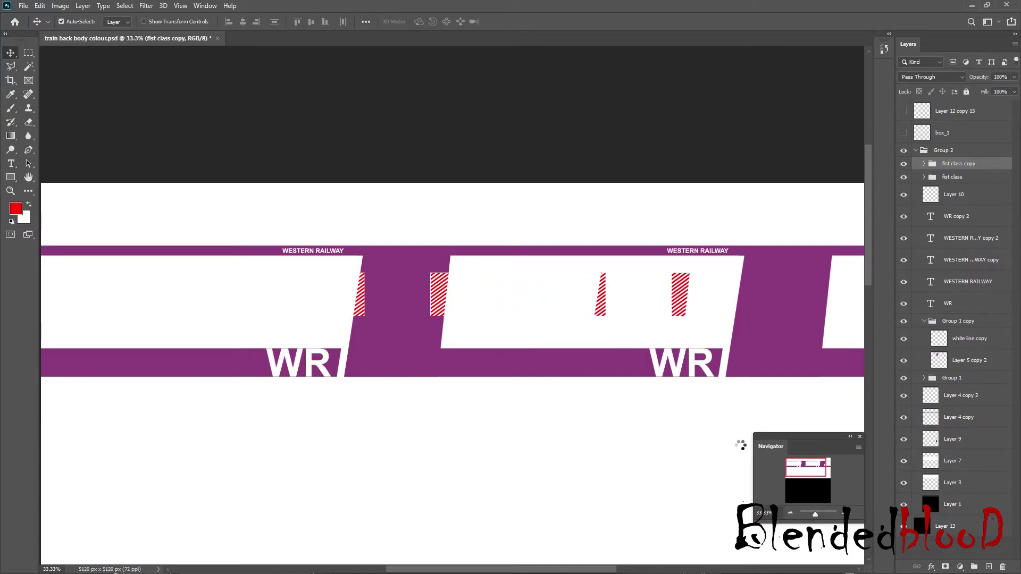
pyautogui.hotkey('shift', 'Right')
pyautogui.hotkey('shift', 'Right')
pyautogui.hotkey('shift', 'Right')
pyautogui.hotkey('shift', 'Right')
pyautogui.hotkey('shift', 'Right')
pyautogui.hotkey('shift', 'Right')
pyautogui.hotkey('shift', 'Right')
pyautogui.hotkey('shift', 'Right')
pyautogui.hotkey('shift', 'Right')
pyautogui.hotkey('shift', 'Right')
pyautogui.hotkey('shift', 'Right')
pyautogui.hotkey('shift', 'Right')
pyautogui.hotkey('shift', 'Right')
pyautogui.hotkey('shift', 'Right')
pyautogui.hotkey('shift', 'Right')
pyautogui.hotkey('shift', 'Right')
pyautogui.hotkey('shift', 'Right')
pyautogui.hotkey('shift', 'Right')
pyautogui.hotkey('shift', 'Right')
pyautogui.hotkey('shift', 'Right')
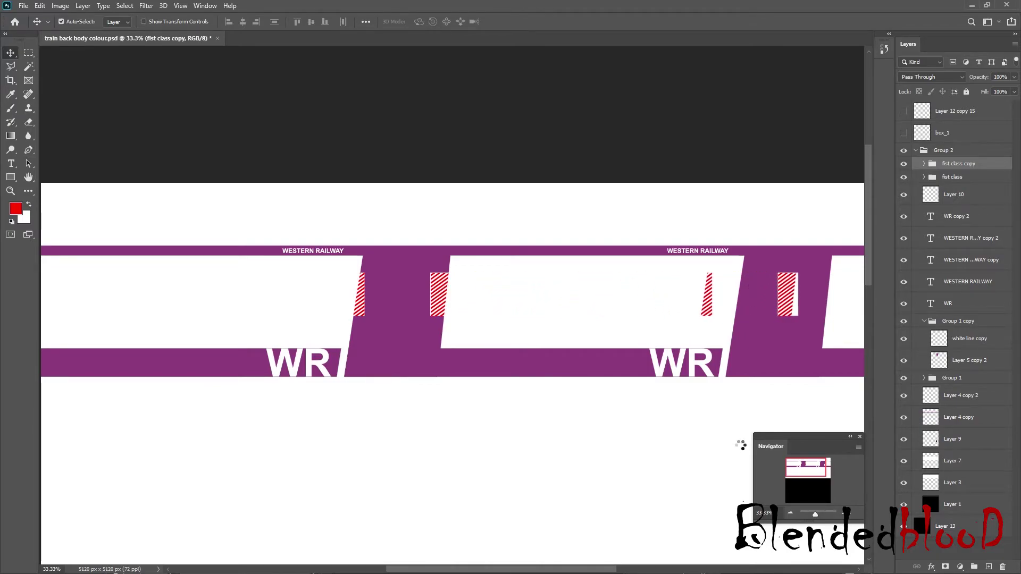
pyautogui.hotkey('shift', 'Right')
pyautogui.hotkey('shift', 'Right')
pyautogui.hotkey('shift', 'Right')
pyautogui.hotkey('shift', 'Right')
pyautogui.hotkey('shift', 'Right')
pyautogui.hotkey('shift', 'Right')
pyautogui.hotkey('shift', 'Right')
pyautogui.hotkey('shift', 'Right')
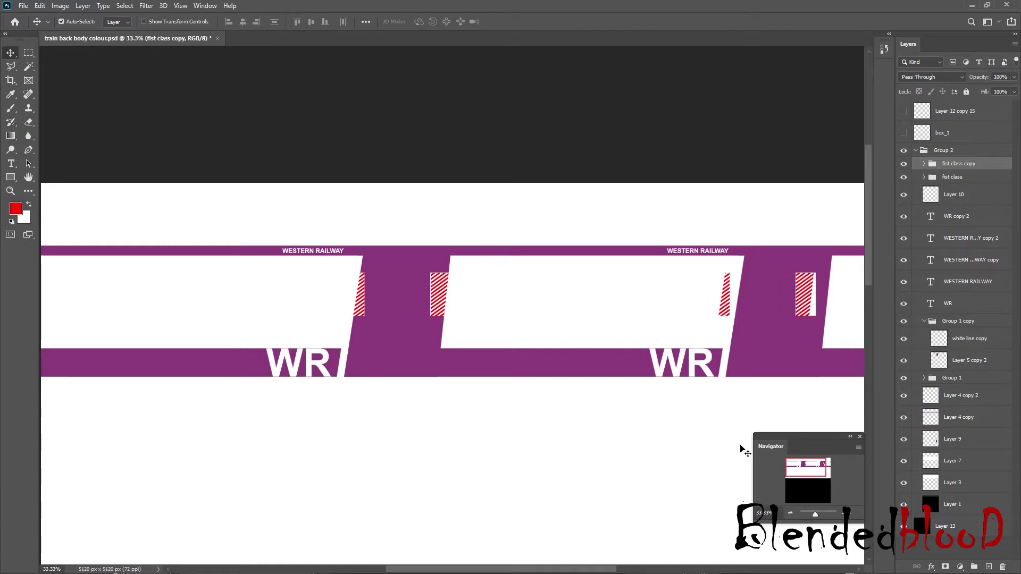
pyautogui.hotkey('shift', 'Right')
pyautogui.hotkey('shift', 'Right')
pyautogui.hotkey('shift', 'Right')
pyautogui.hotkey('shift', 'Right')
pyautogui.hotkey('shift', 'Right')
pyautogui.hotkey('shift', 'Right')
pyautogui.hotkey('shift', 'Right')
pyautogui.hotkey('shift', 'Right')
pyautogui.hotkey('shift', 'Right')
pyautogui.hotkey('shift', 'Right')
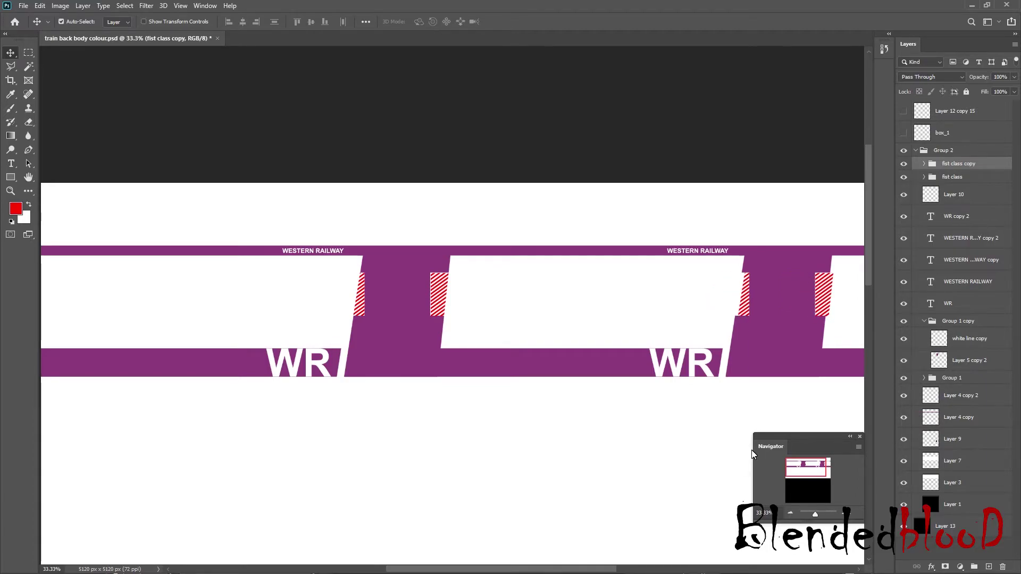
pyautogui.hotkey('shift', 'Left')
pyautogui.hotkey('shift', 'Left')
pyautogui.hotkey('shift', 'Left')
pyautogui.hotkey('shift', 'Left')
pyautogui.hotkey('shift', 'Left')
# Step: Check the copied stripes' fit around the second door up close, and save the document
pyautogui.click(849, 513)
pyautogui.click(804, 468)
pyautogui.moveTo(803, 468); pyautogui.dragTo(811, 467)
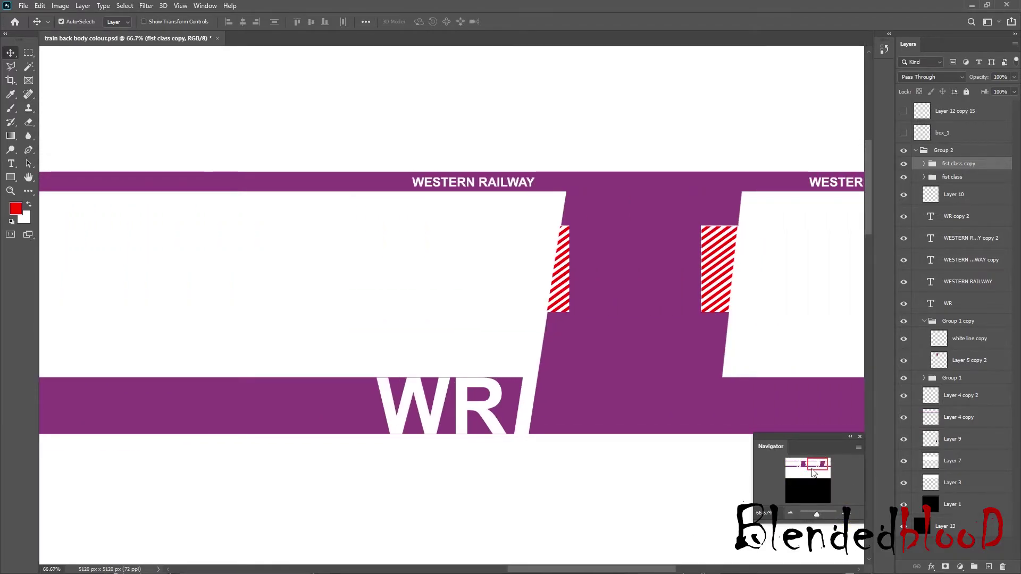
pyautogui.click(789, 512)
pyautogui.click(790, 511)
pyautogui.click(790, 511)
pyautogui.click(790, 512)
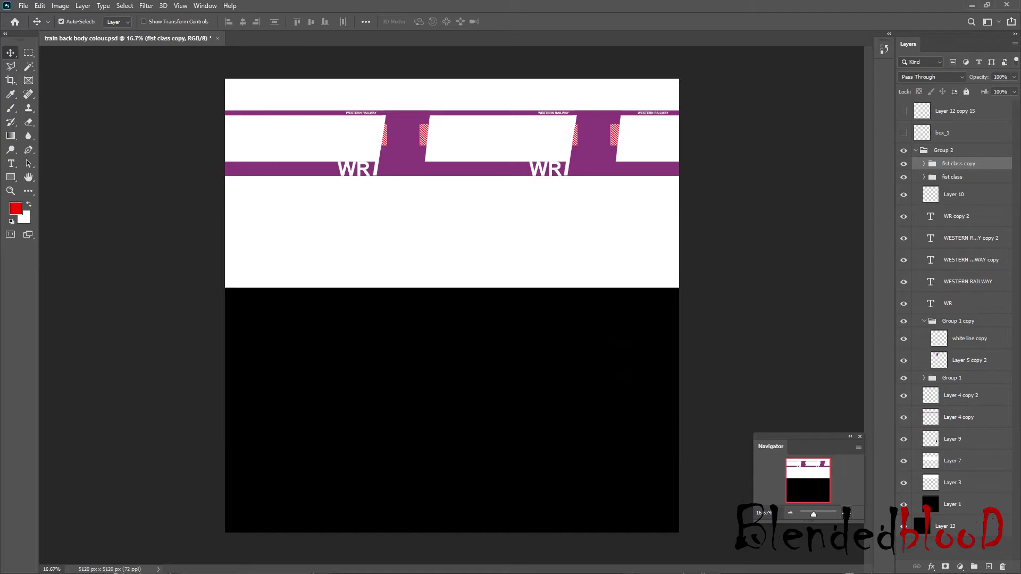
pyautogui.hotkey('ctrl', 's')
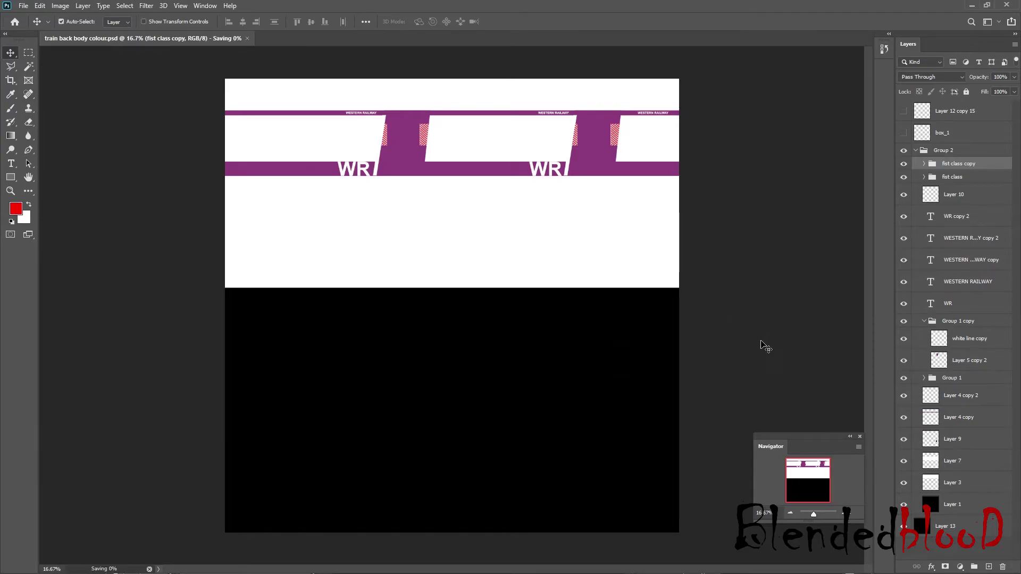
# Step: Switch to Maya and reload the train back body colour.psd texture on the back_body_clor material
pyautogui.press('super')
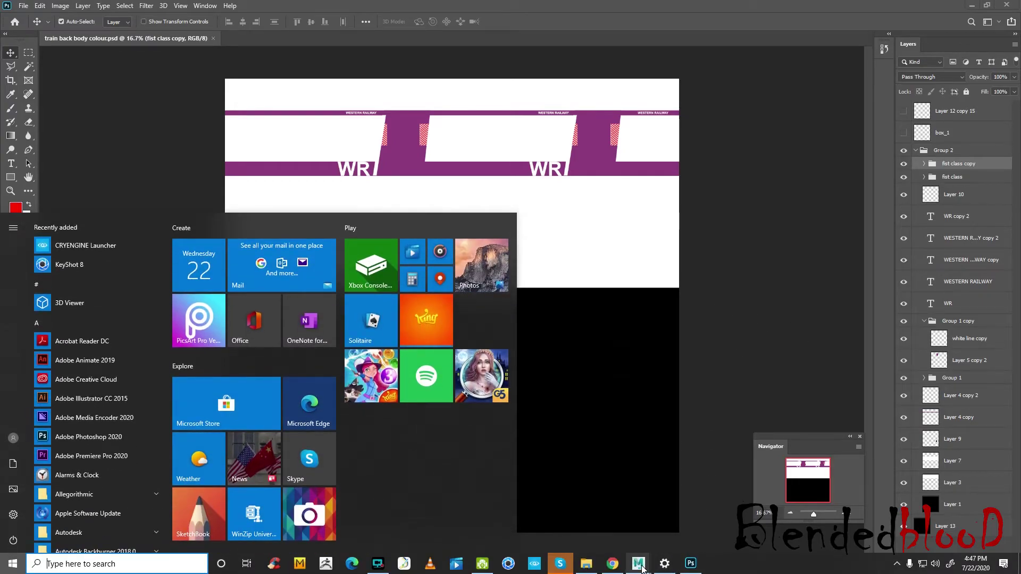
pyautogui.moveTo(639, 565)
pyautogui.click(696, 510)
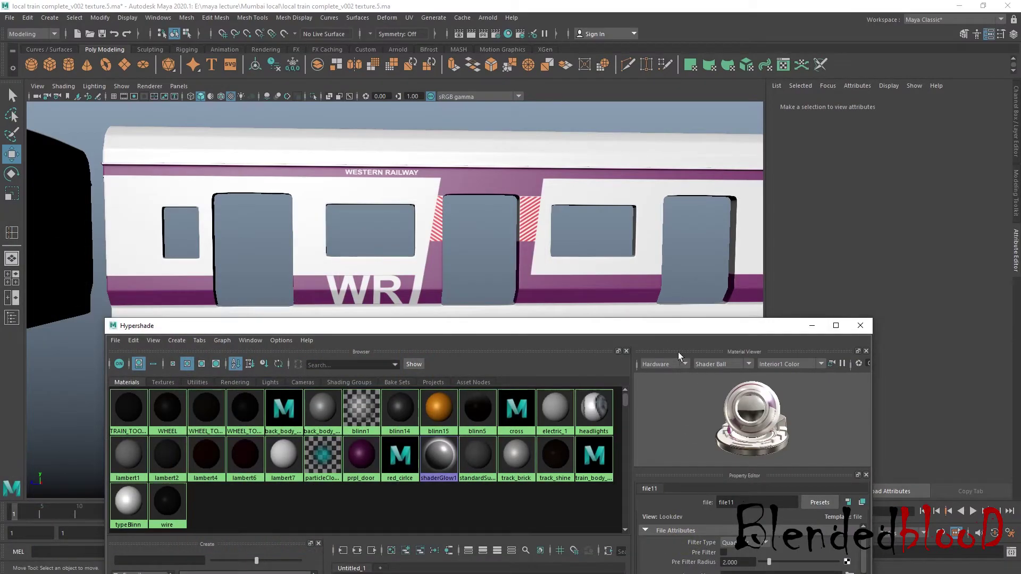
pyautogui.moveTo(685, 329); pyautogui.dragTo(678, 263)
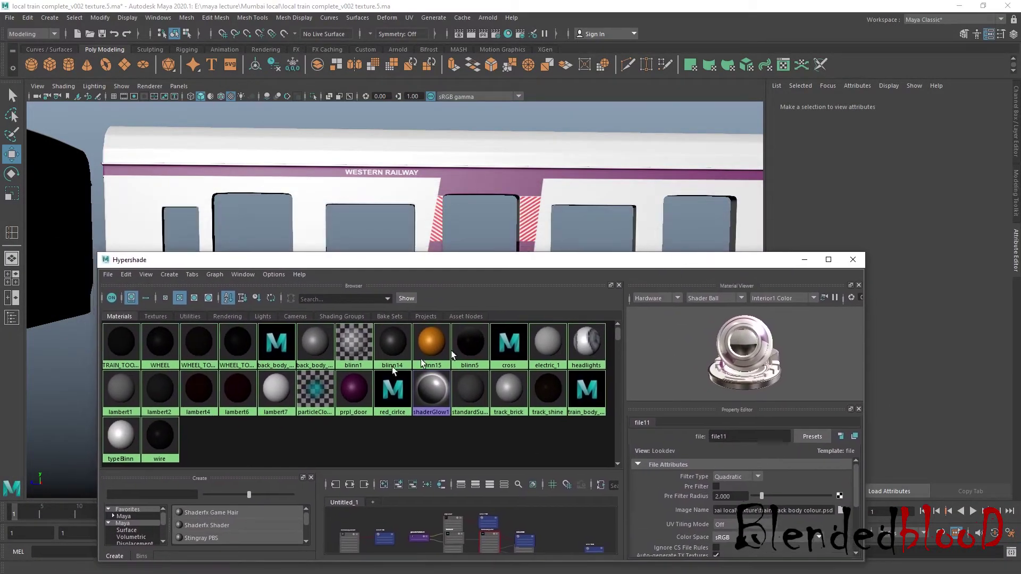
pyautogui.click(280, 345)
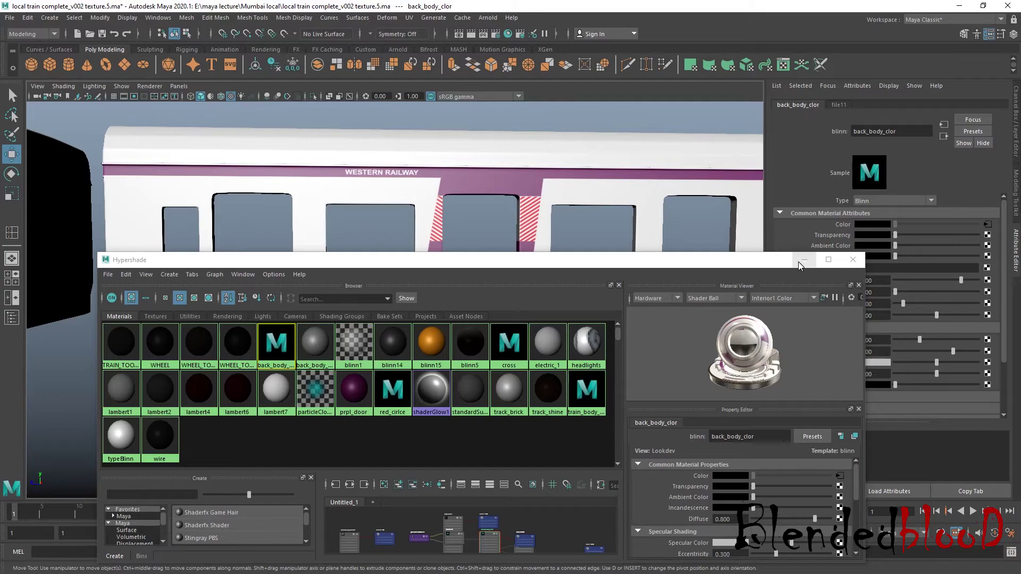
pyautogui.click(804, 259)
pyautogui.click(987, 223)
pyautogui.click(873, 268)
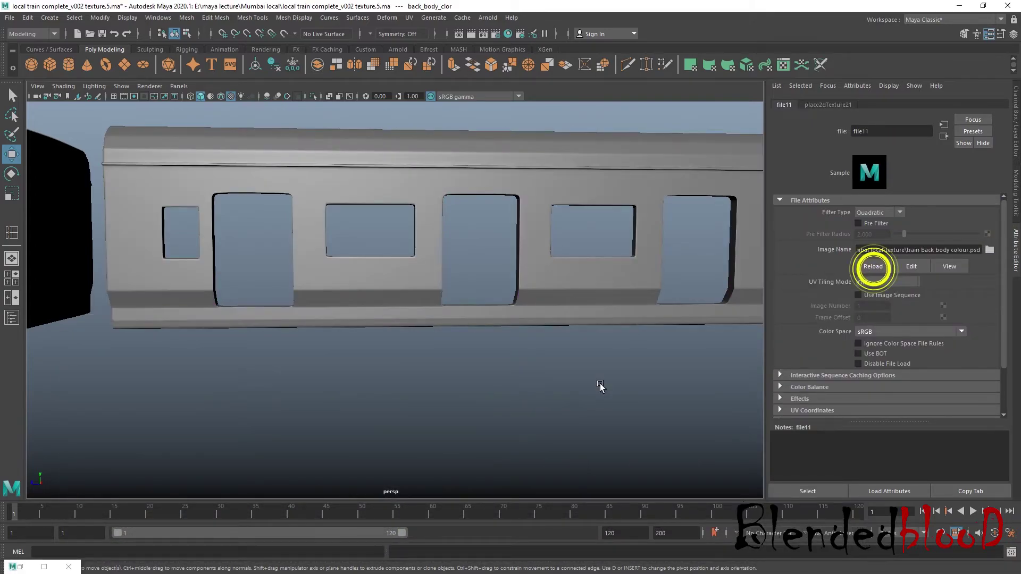
# Step: Examine the updated stripes on the rear coach alongside the front coach from a wider view
pyautogui.scroll(-5, 604, 388)
pyautogui.keyDown('alt'); pyautogui.moveTo(543, 390); pyautogui.dragTo(375, 325); pyautogui.keyUp('alt')
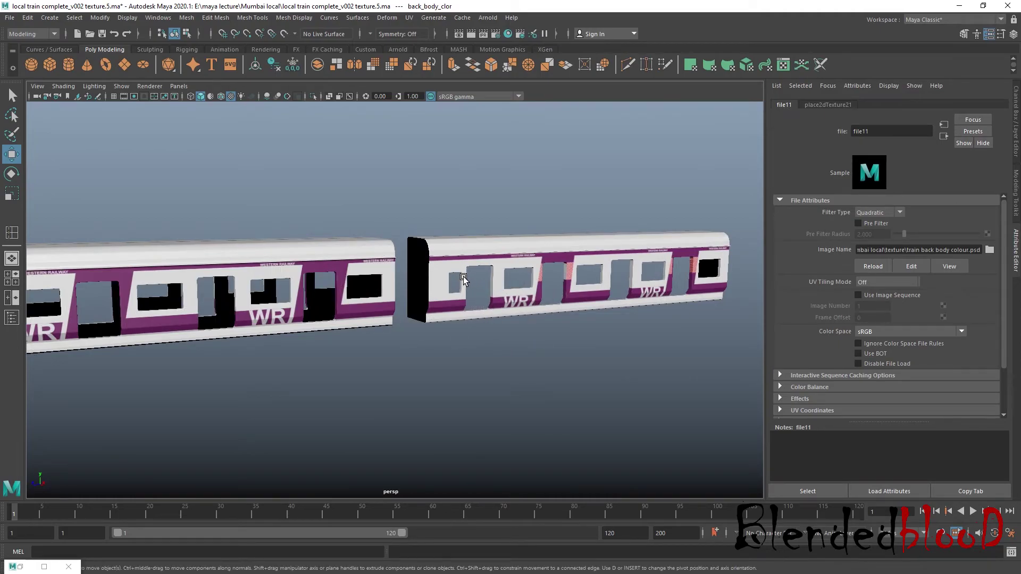
pyautogui.scroll(-2, 531, 312)
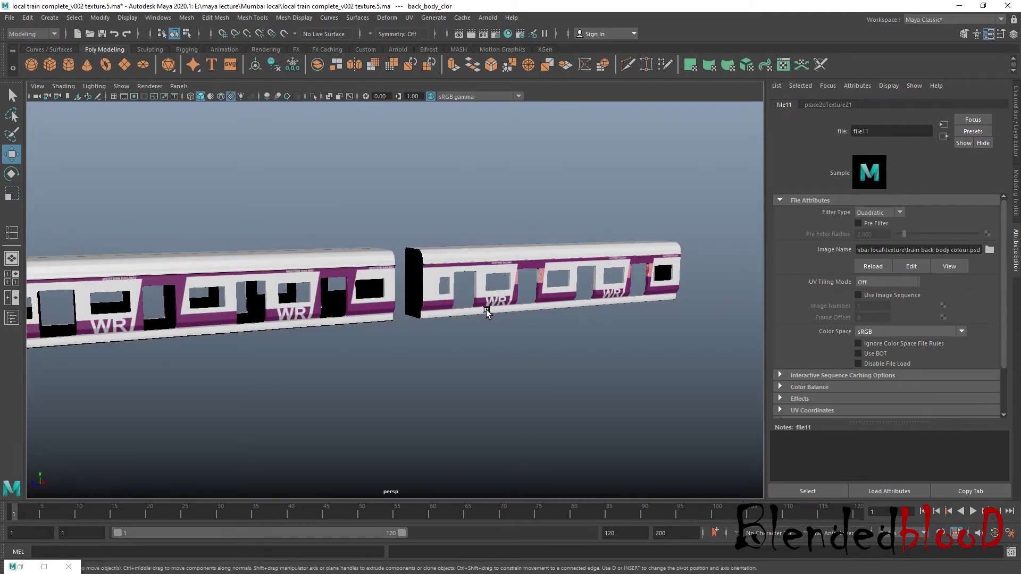
pyautogui.keyDown('alt'); pyautogui.moveTo(343, 307); pyautogui.dragTo(513, 307, button='middle'); pyautogui.keyUp('alt')
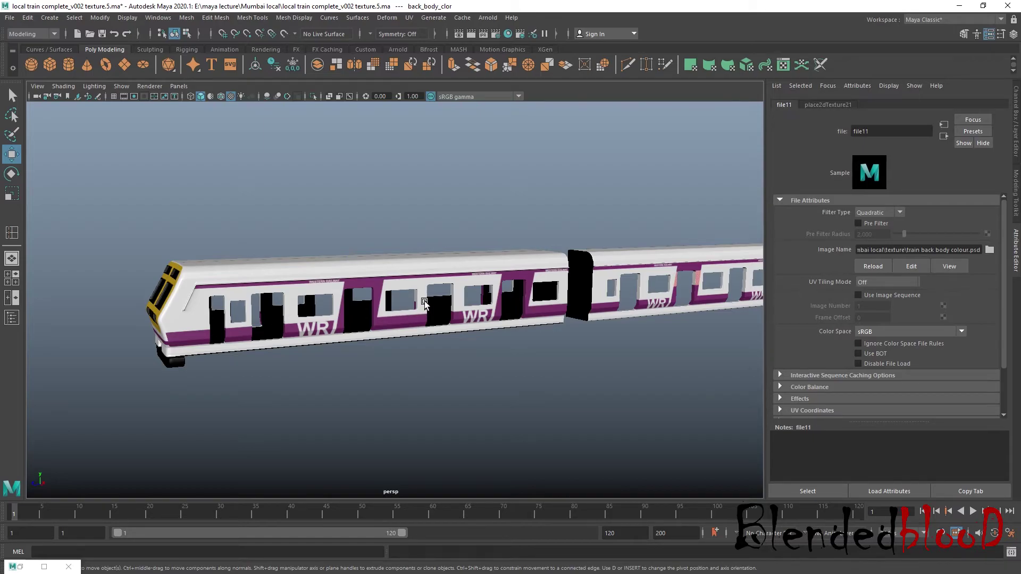
pyautogui.scroll(-3, 543, 285)
pyautogui.scroll(3, 579, 321)
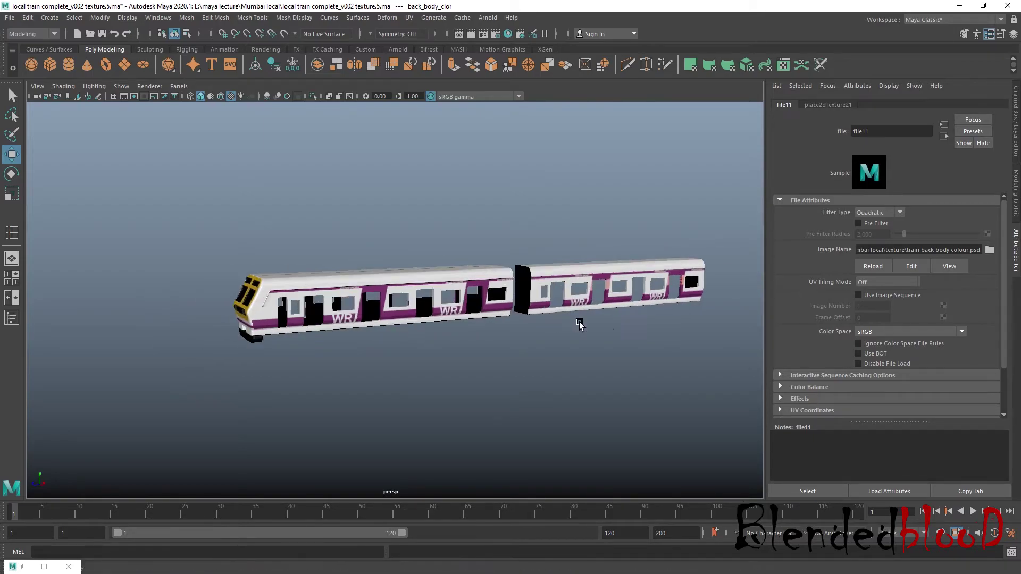
pyautogui.keyDown('alt'); pyautogui.moveTo(615, 333); pyautogui.dragTo(488, 346, button='middle'); pyautogui.keyUp('alt')
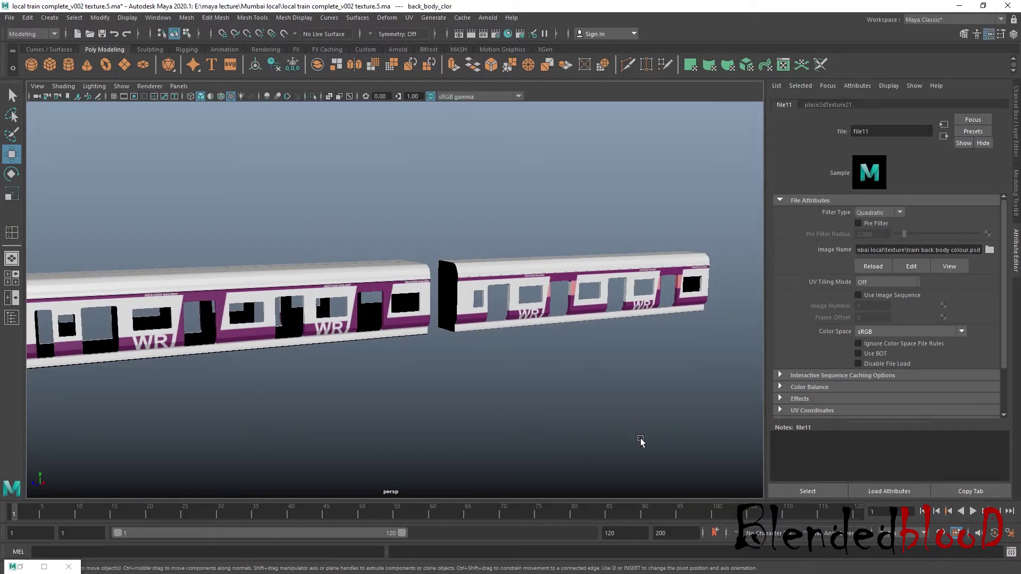
# Step: Save the Maya scene with the Select tool active, and switch back to Photoshop
pyautogui.press('space')
pyautogui.press('space')
pyautogui.press('q')
pyautogui.hotkey('ctrl', 's')
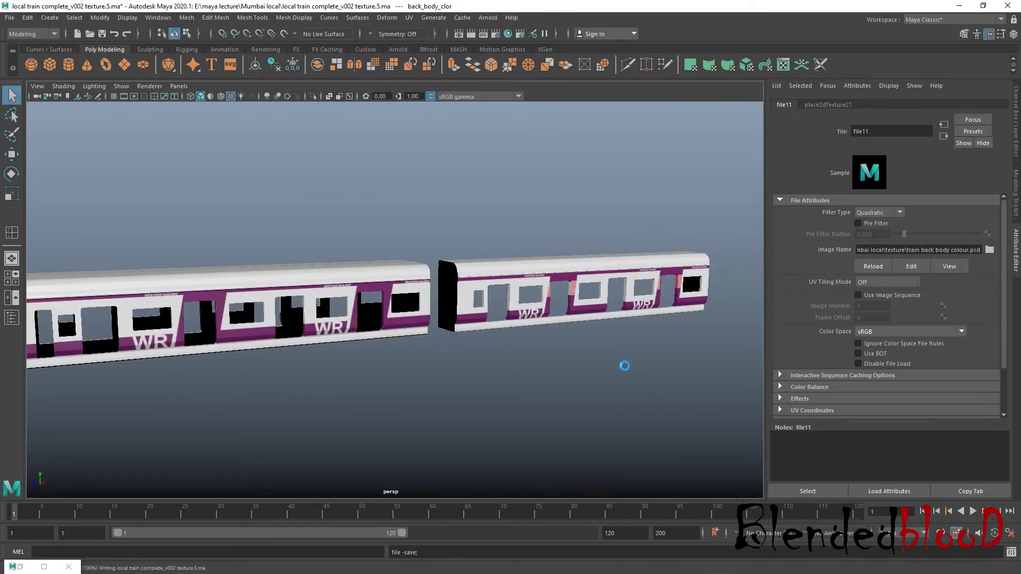
pyautogui.press('super')
pyautogui.click(691, 563)
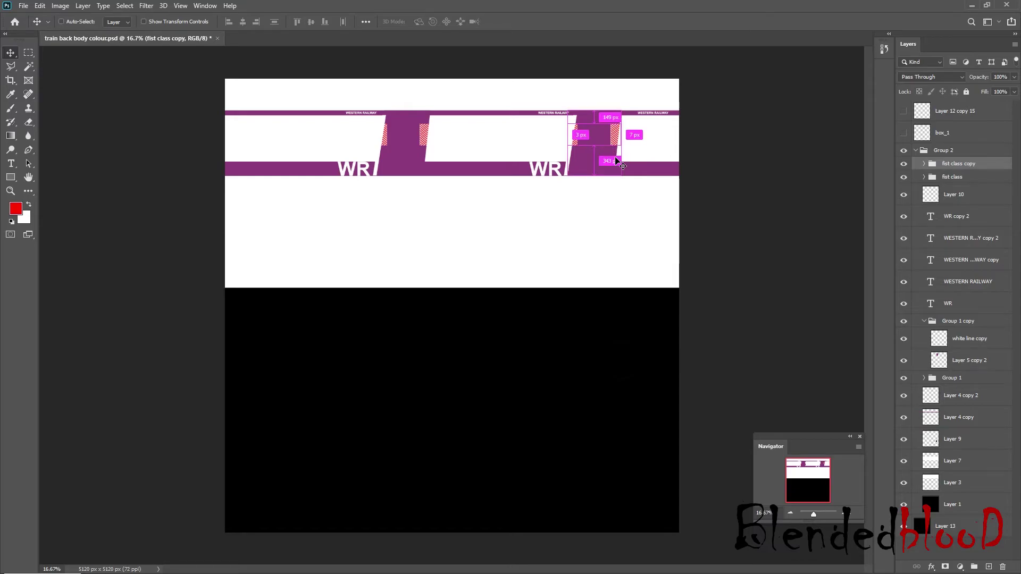
# Step: Try to shift the fist class copy stripes horizontally off the second Western Railway door into the white panel between the doors
pyautogui.hotkey('shift', 'Left')
pyautogui.hotkey('shift', 'Left')
pyautogui.hotkey('shift', 'Left')
pyautogui.hotkey('shift', 'Left')
pyautogui.hotkey('shift', 'Left')
pyautogui.hotkey('shift', 'Left')
pyautogui.hotkey('shift', 'Left')
pyautogui.hotkey('shift', 'Left')
pyautogui.hotkey('shift', 'Left')
pyautogui.hotkey('shift', 'Left')
pyautogui.hotkey('shift', 'Left')
pyautogui.hotkey('shift', 'Left')
pyautogui.hotkey('shift', 'Left')
pyautogui.hotkey('shift', 'Left')
pyautogui.hotkey('shift', 'Left')
pyautogui.hotkey('shift', 'Left')
pyautogui.hotkey('shift', 'Left')
pyautogui.hotkey('shift', 'Left')
pyautogui.hotkey('shift', 'Left')
pyautogui.hotkey('shift', 'Left')
pyautogui.hotkey('shift', 'Left')
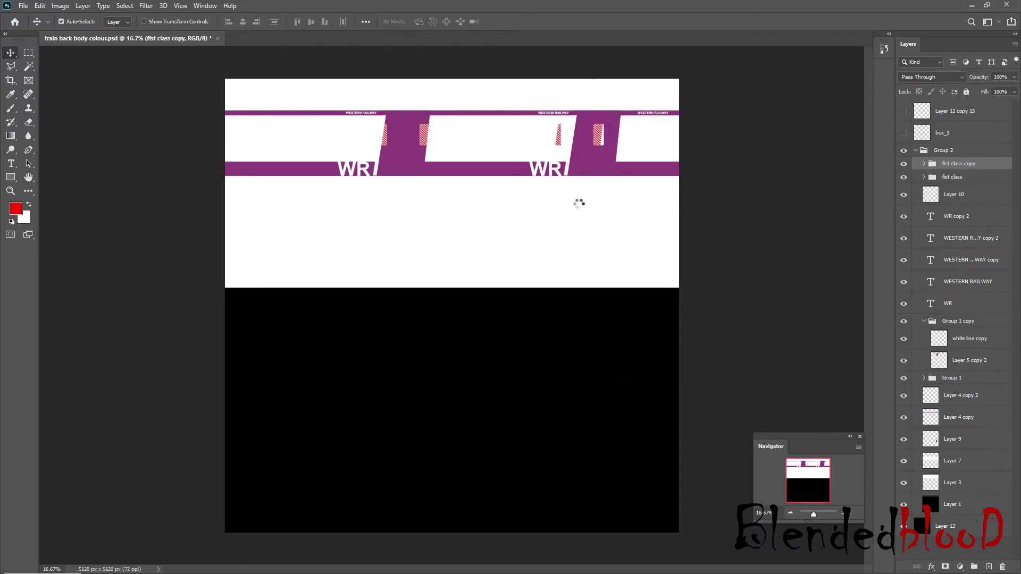
pyautogui.hotkey('shift', 'Left')
pyautogui.hotkey('shift', 'Left')
pyautogui.hotkey('shift', 'Left')
pyautogui.hotkey('shift', 'Left')
pyautogui.hotkey('shift', 'Left')
pyautogui.hotkey('shift', 'Left')
pyautogui.hotkey('shift', 'Left')
pyautogui.hotkey('shift', 'Left')
pyautogui.hotkey('shift', 'Left')
pyautogui.hotkey('shift', 'Left')
pyautogui.hotkey('shift', 'Left')
pyautogui.hotkey('shift', 'Left')
pyautogui.hotkey('shift', 'Left')
pyautogui.hotkey('shift', 'Left')
pyautogui.hotkey('shift', 'Left')
pyautogui.hotkey('shift', 'Left')
pyautogui.hotkey('shift', 'Left')
pyautogui.hotkey('shift', 'Left')
pyautogui.hotkey('shift', 'Left')
pyautogui.hotkey('shift', 'Left')
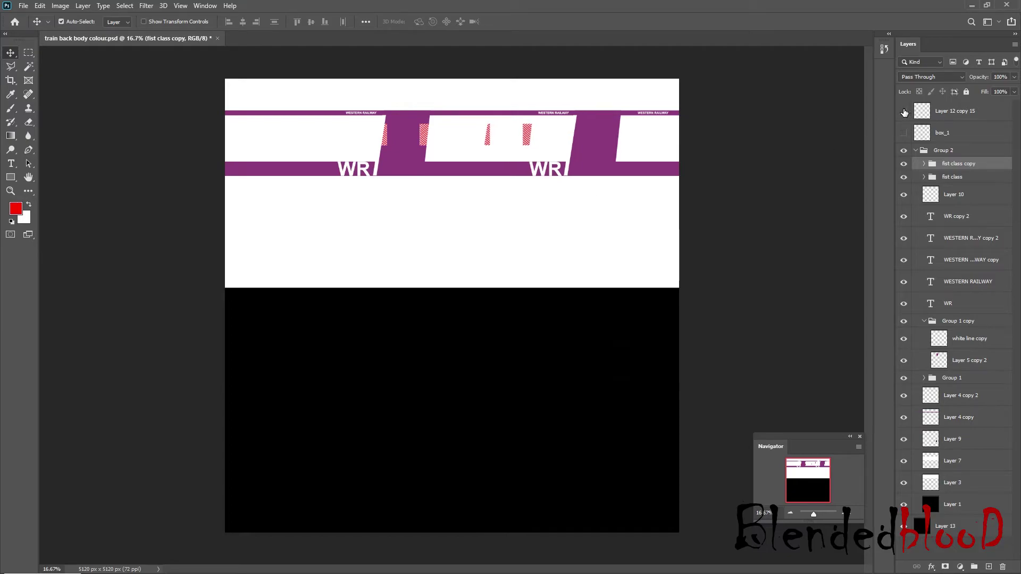
# Step: Show the box_1 wireframe layer and hide the white Layer 3
pyautogui.click(904, 132)
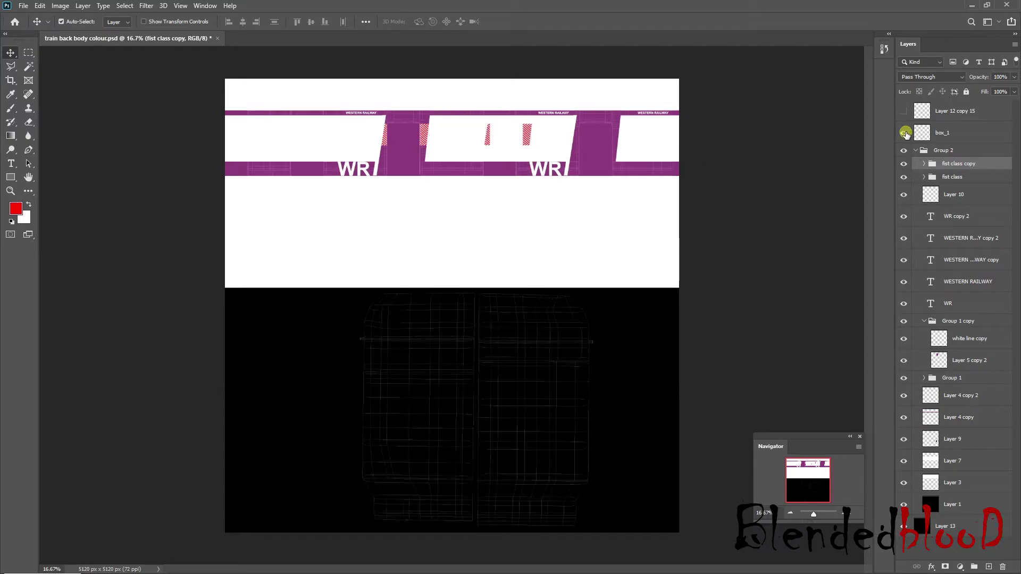
pyautogui.click(904, 483)
# Step: Try to move the fist class copy stripes horizontally until they flank the foremost door outline, ahead of the first WR lettering
pyautogui.hotkey('shift', 'Left')
pyautogui.hotkey('shift', 'Left')
pyautogui.hotkey('shift', 'Left')
pyautogui.hotkey('shift', 'Left')
pyautogui.hotkey('shift', 'Left')
pyautogui.hotkey('shift', 'Left')
pyautogui.hotkey('shift', 'Left')
pyautogui.hotkey('shift', 'Left')
pyautogui.hotkey('shift', 'Left')
pyautogui.hotkey('shift', 'Left')
pyautogui.hotkey('shift', 'Left')
pyautogui.hotkey('shift', 'Left')
pyautogui.hotkey('shift', 'Left')
pyautogui.hotkey('shift', 'Left')
pyautogui.hotkey('shift', 'Left')
pyautogui.hotkey('shift', 'Left')
pyautogui.hotkey('shift', 'Left')
pyautogui.hotkey('shift', 'Left')
pyautogui.hotkey('shift', 'Left')
pyautogui.hotkey('shift', 'Left')
pyautogui.hotkey('shift', 'Left')
pyautogui.hotkey('shift', 'Left')
pyautogui.hotkey('shift', 'Left')
pyautogui.hotkey('shift', 'Left')
pyautogui.hotkey('shift', 'Left')
pyautogui.hotkey('shift', 'Left')
pyautogui.hotkey('shift', 'Left')
pyautogui.hotkey('shift', 'Left')
pyautogui.hotkey('shift', 'Left')
pyautogui.hotkey('shift', 'Left')
pyautogui.hotkey('shift', 'Left')
pyautogui.hotkey('shift', 'Left')
pyautogui.hotkey('shift', 'Left')
pyautogui.hotkey('shift', 'Left')
pyautogui.hotkey('shift', 'Left')
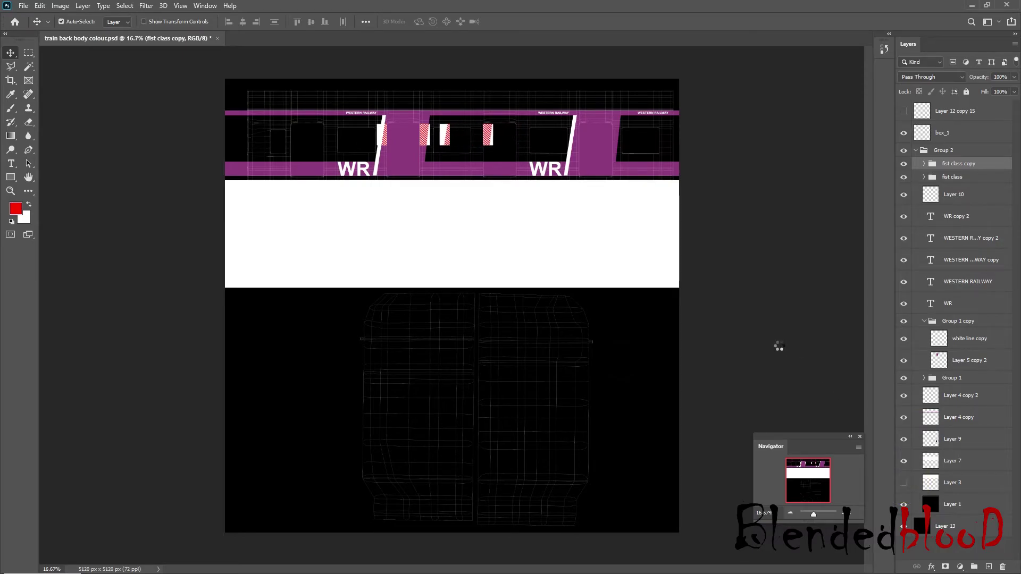
pyautogui.hotkey('shift', 'Left')
pyautogui.hotkey('shift', 'Left')
pyautogui.hotkey('shift', 'Left')
pyautogui.hotkey('shift', 'Left')
pyautogui.hotkey('shift', 'Left')
pyautogui.hotkey('shift', 'Left')
pyautogui.hotkey('shift', 'Left')
pyautogui.hotkey('shift', 'Left')
pyautogui.hotkey('shift', 'Left')
pyautogui.hotkey('shift', 'Left')
pyautogui.hotkey('shift', 'Left')
pyautogui.hotkey('shift', 'Left')
pyautogui.hotkey('shift', 'Left')
pyautogui.hotkey('shift', 'Left')
pyautogui.hotkey('shift', 'Left')
pyautogui.hotkey('shift', 'Left')
pyautogui.hotkey('shift', 'Left')
pyautogui.hotkey('shift', 'Left')
pyautogui.hotkey('shift', 'Left')
pyautogui.hotkey('shift', 'Left')
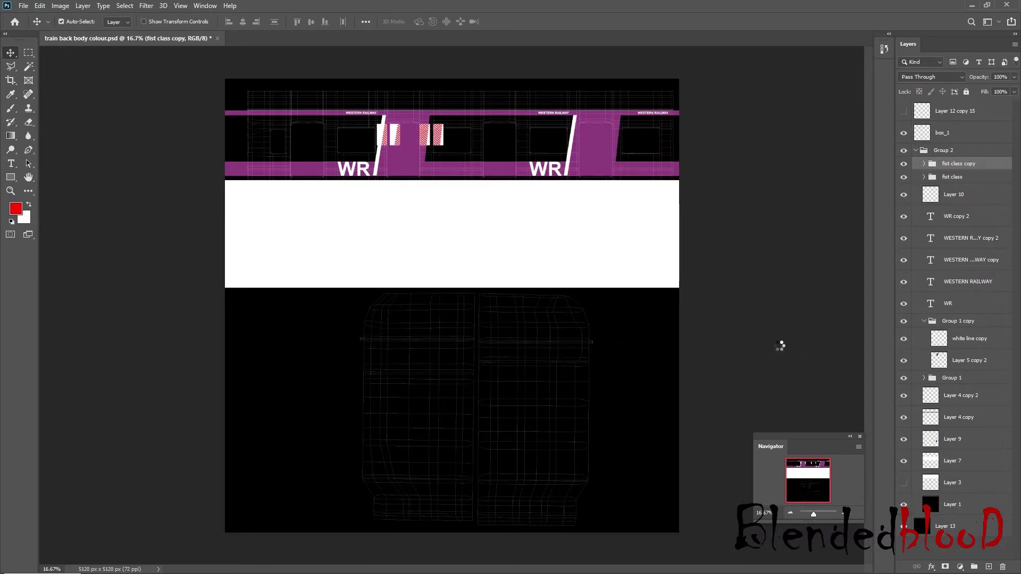
pyautogui.hotkey('shift', 'Left')
pyautogui.hotkey('shift', 'Left')
pyautogui.hotkey('shift', 'Left')
pyautogui.hotkey('shift', 'Left')
pyautogui.hotkey('shift', 'Left')
pyautogui.hotkey('shift', 'Left')
pyautogui.hotkey('shift', 'Left')
pyautogui.hotkey('shift', 'Left')
pyautogui.hotkey('shift', 'Left')
pyautogui.hotkey('shift', 'Left')
pyautogui.hotkey('shift', 'Left')
pyautogui.hotkey('shift', 'Left')
pyautogui.hotkey('shift', 'Left')
pyautogui.hotkey('shift', 'Left')
pyautogui.hotkey('shift', 'Left')
pyautogui.hotkey('shift', 'Left')
pyautogui.hotkey('shift', 'Left')
pyautogui.hotkey('shift', 'Left')
pyautogui.hotkey('shift', 'Left')
pyautogui.hotkey('shift', 'Left')
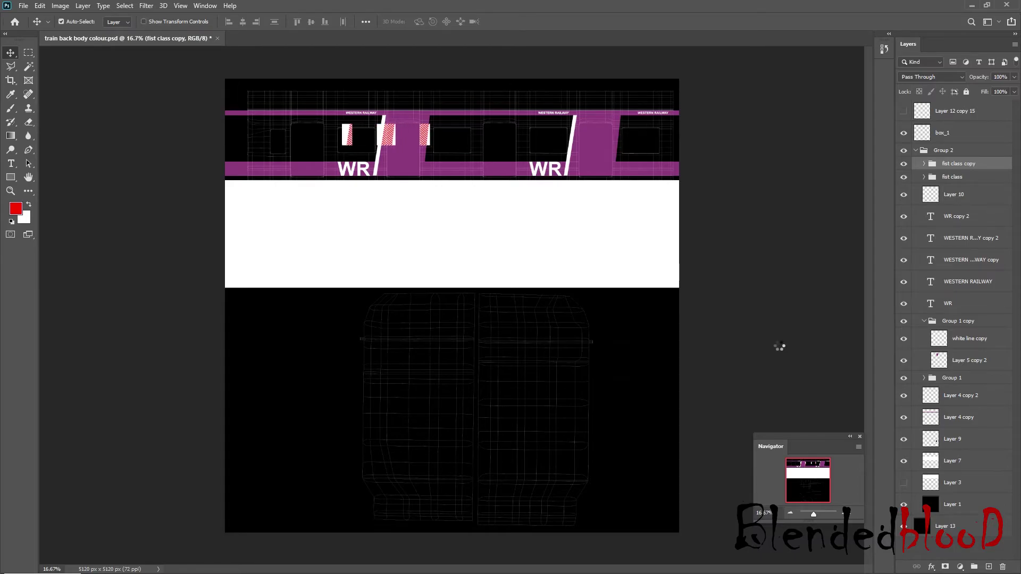
pyautogui.hotkey('shift', 'Left')
pyautogui.hotkey('shift', 'Left')
pyautogui.hotkey('shift', 'Left')
pyautogui.hotkey('shift', 'Left')
pyautogui.hotkey('shift', 'Left')
pyautogui.hotkey('shift', 'Left')
pyautogui.hotkey('shift', 'Left')
pyautogui.hotkey('shift', 'Left')
pyautogui.hotkey('shift', 'Left')
pyautogui.hotkey('shift', 'Left')
pyautogui.hotkey('shift', 'Left')
pyautogui.hotkey('shift', 'Left')
pyautogui.hotkey('shift', 'Left')
pyautogui.hotkey('shift', 'Left')
pyautogui.hotkey('shift', 'Left')
pyautogui.hotkey('shift', 'Left')
pyautogui.hotkey('shift', 'Left')
pyautogui.hotkey('shift', 'Left')
pyautogui.hotkey('shift', 'Left')
pyautogui.hotkey('shift', 'Left')
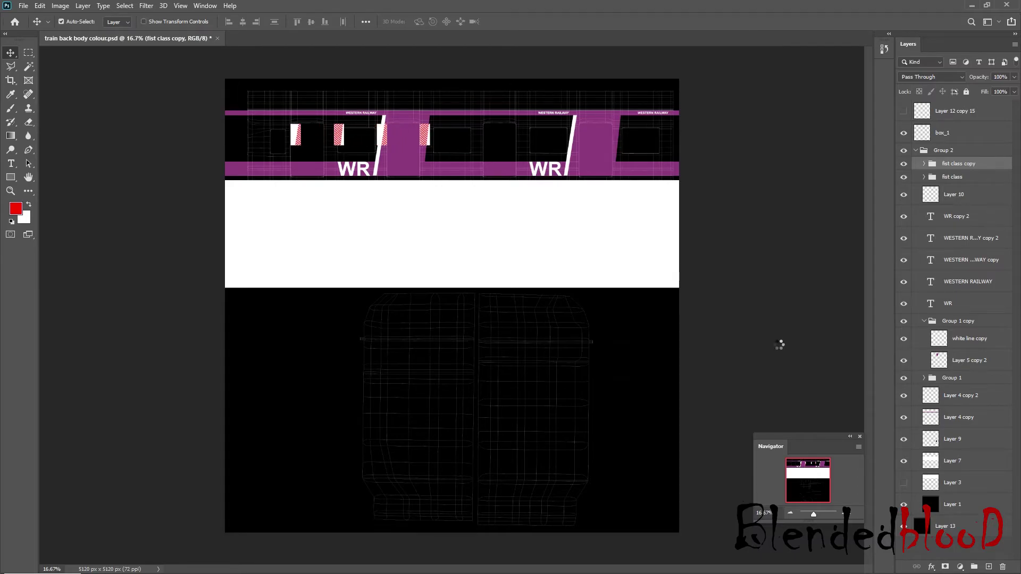
pyautogui.click(847, 513)
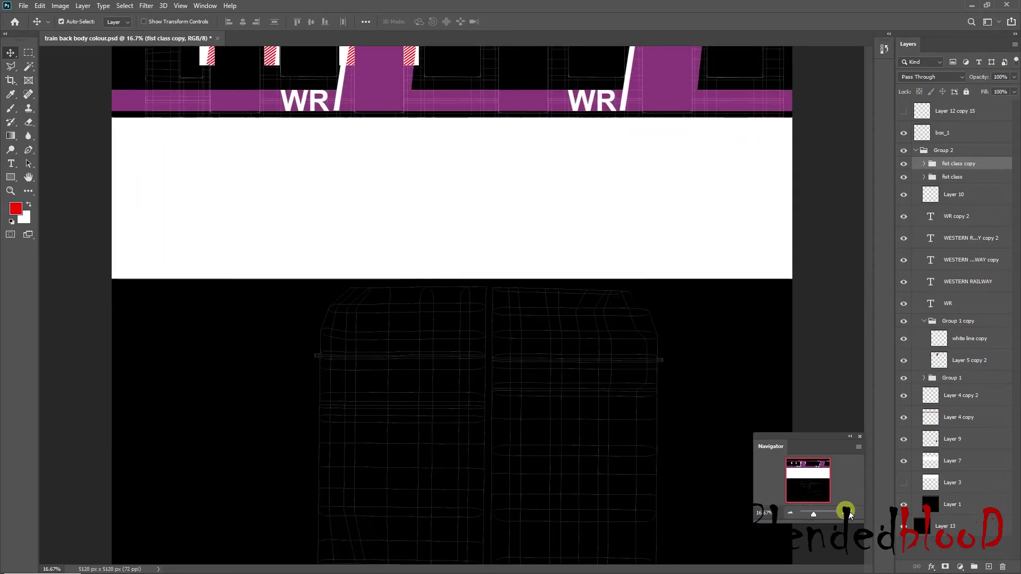
pyautogui.click(846, 513)
pyautogui.scroll(3, 537, 327)
pyautogui.hotkey('shift', 'Left')
pyautogui.hotkey('shift', 'Left')
pyautogui.hotkey('shift', 'Left')
pyautogui.hotkey('shift', 'Left')
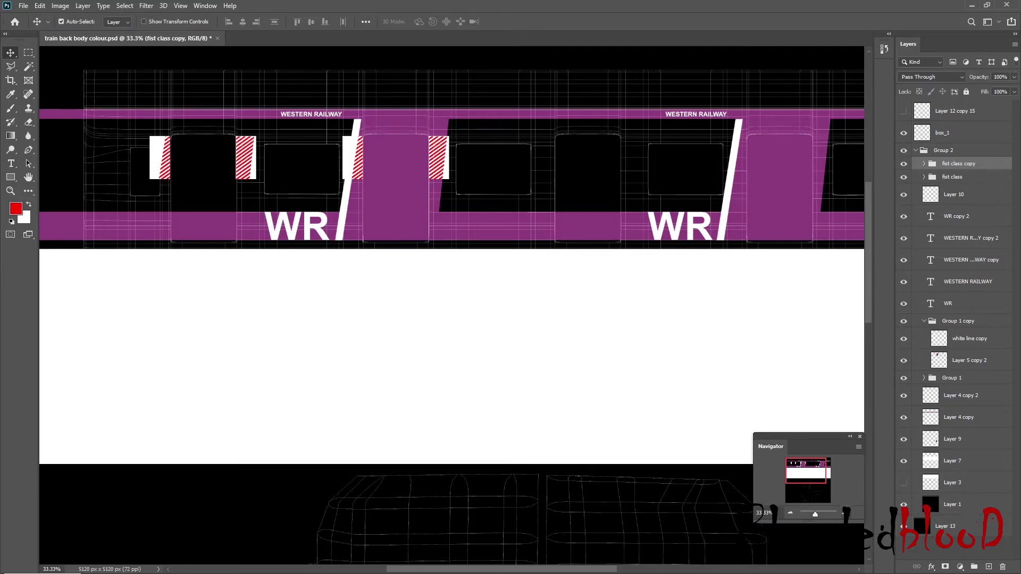
# Step: Try nudging the fist class copy stripes slightly lower at the foremost door, and undo the group's latest moves
pyautogui.click(847, 513)
pyautogui.press('Down')
pyautogui.press('Down')
pyautogui.press('Down')
pyautogui.hotkey('ctrl', 'z')
pyautogui.hotkey('ctrl', 'z')
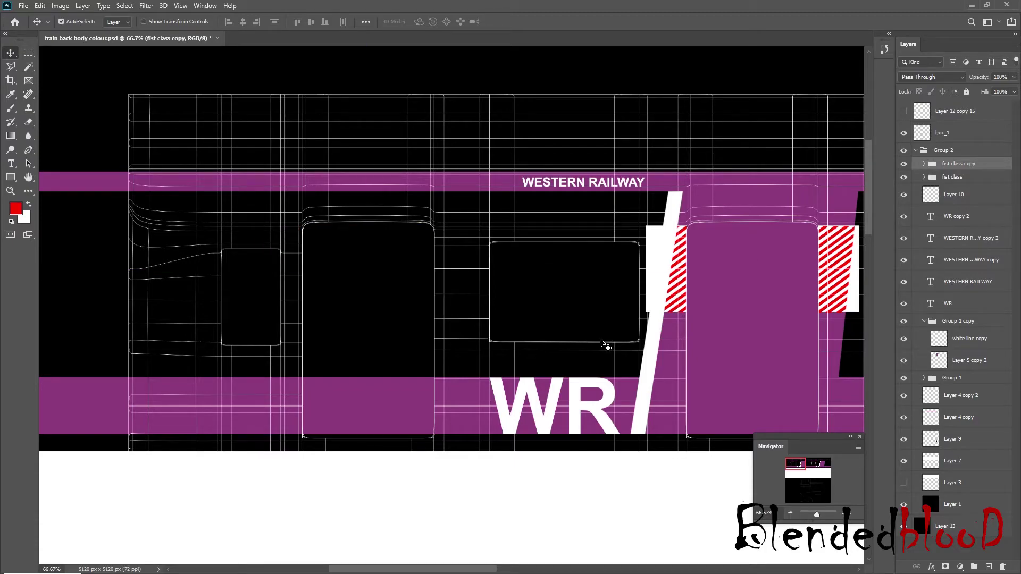
# Step: Move the fist class copy stripes horizontally until they sit flush against both sides of the foremost door outline
pyautogui.hotkey('shift', 'Left')
pyautogui.hotkey('shift', 'Left')
pyautogui.hotkey('shift', 'Left')
pyautogui.hotkey('shift', 'Left')
pyautogui.hotkey('shift', 'Left')
pyautogui.hotkey('shift', 'Left')
pyautogui.hotkey('shift', 'Left')
pyautogui.hotkey('shift', 'Left')
pyautogui.hotkey('shift', 'Left')
pyautogui.hotkey('shift', 'Left')
pyautogui.hotkey('shift', 'Left')
pyautogui.hotkey('shift', 'Left')
pyautogui.hotkey('shift', 'Left')
pyautogui.hotkey('shift', 'Left')
pyautogui.hotkey('shift', 'Left')
pyautogui.hotkey('shift', 'Left')
pyautogui.hotkey('shift', 'Left')
pyautogui.hotkey('shift', 'Left')
pyautogui.hotkey('shift', 'Left')
pyautogui.hotkey('shift', 'Left')
pyautogui.hotkey('shift', 'Left')
pyautogui.hotkey('shift', 'Left')
pyautogui.hotkey('shift', 'Left')
pyautogui.hotkey('shift', 'Left')
pyautogui.hotkey('shift', 'Left')
pyautogui.hotkey('shift', 'Left')
pyautogui.hotkey('shift', 'Left')
pyautogui.hotkey('shift', 'Left')
pyautogui.hotkey('shift', 'Left')
pyautogui.hotkey('shift', 'Left')
pyautogui.hotkey('shift', 'Left')
pyautogui.hotkey('shift', 'Left')
pyautogui.hotkey('shift', 'Left')
pyautogui.hotkey('shift', 'Left')
pyautogui.hotkey('shift', 'Left')
pyautogui.hotkey('shift', 'Left')
pyautogui.hotkey('shift', 'Left')
pyautogui.hotkey('shift', 'Left')
pyautogui.hotkey('shift', 'Left')
pyautogui.hotkey('shift', 'Left')
pyautogui.hotkey('shift', 'Left')
pyautogui.hotkey('shift', 'Left')
pyautogui.hotkey('shift', 'Left')
pyautogui.hotkey('shift', 'Left')
pyautogui.hotkey('shift', 'Left')
pyautogui.hotkey('shift', 'Left')
pyautogui.hotkey('shift', 'Left')
pyautogui.hotkey('shift', 'Left')
pyautogui.hotkey('shift', 'Left')
pyautogui.hotkey('shift', 'Left')
pyautogui.hotkey('shift', 'Left')
pyautogui.hotkey('shift', 'Left')
pyautogui.hotkey('shift', 'Left')
pyautogui.hotkey('shift', 'Left')
pyautogui.hotkey('shift', 'Left')
pyautogui.hotkey('shift', 'Left')
pyautogui.hotkey('shift', 'Left')
pyautogui.hotkey('shift', 'Left')
pyautogui.hotkey('shift', 'Left')
pyautogui.hotkey('shift', 'Left')
pyautogui.hotkey('shift', 'Left')
pyautogui.hotkey('shift', 'Left')
pyautogui.hotkey('shift', 'Left')
pyautogui.hotkey('shift', 'Left')
pyautogui.hotkey('shift', 'Left')
pyautogui.hotkey('shift', 'Left')
pyautogui.hotkey('shift', 'Left')
pyautogui.hotkey('shift', 'Left')
pyautogui.hotkey('shift', 'Left')
pyautogui.hotkey('shift', 'Left')
pyautogui.hotkey('shift', 'Left')
pyautogui.hotkey('shift', 'Left')
pyautogui.hotkey('shift', 'Left')
pyautogui.hotkey('shift', 'Left')
pyautogui.hotkey('shift', 'Left')
pyautogui.hotkey('shift', 'Left')
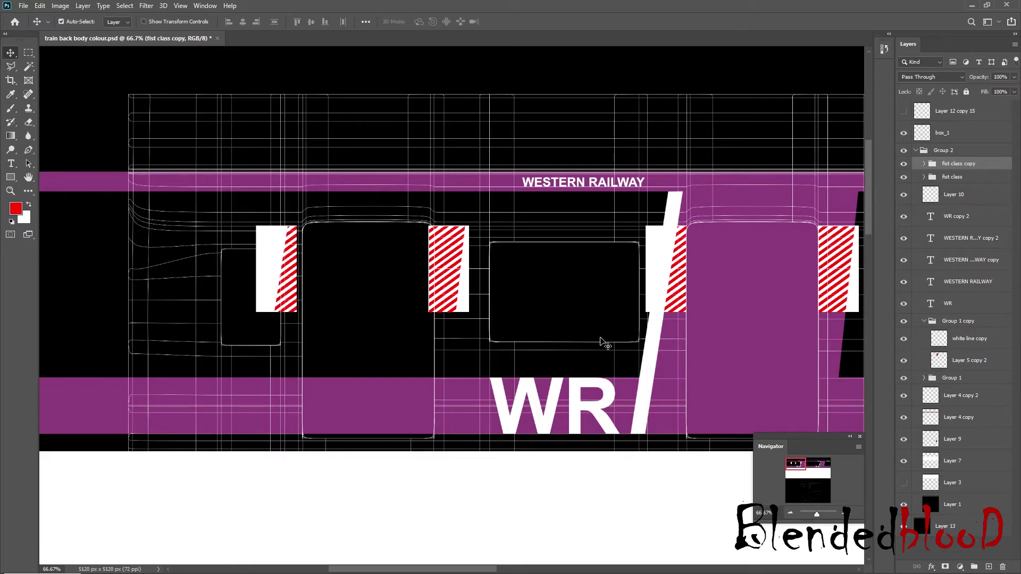
pyautogui.hotkey('shift', 'Right')
pyautogui.hotkey('shift', 'Right')
pyautogui.press('Left')
pyautogui.press('Left')
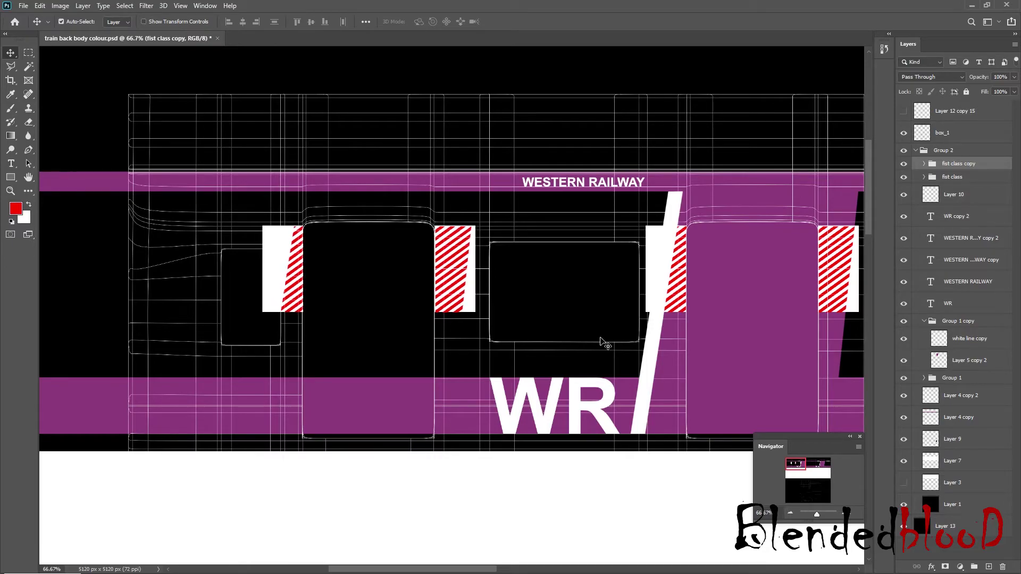
pyautogui.press('Right')
pyautogui.press('Right')
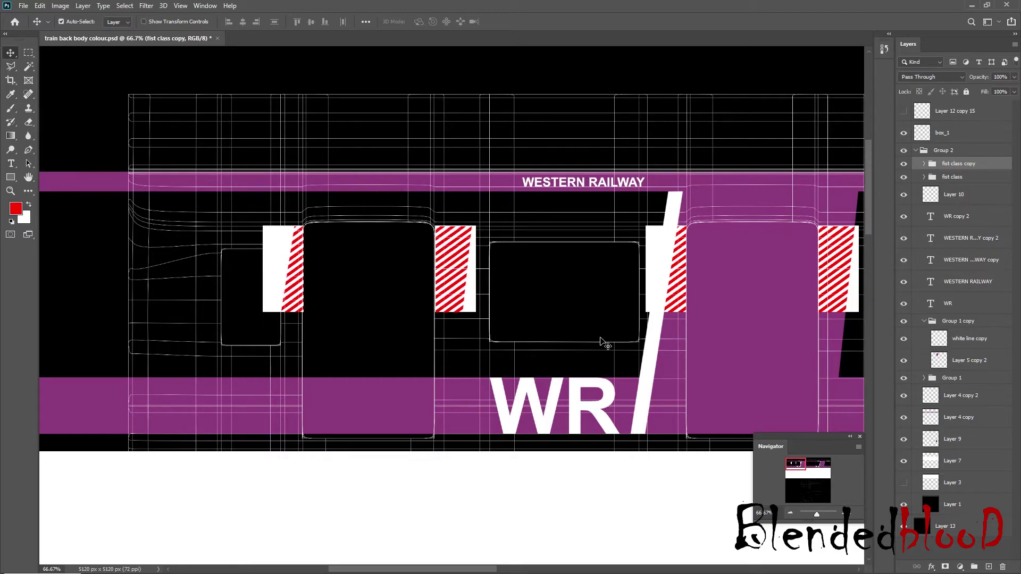
pyautogui.press('Left')
pyautogui.press('Left')
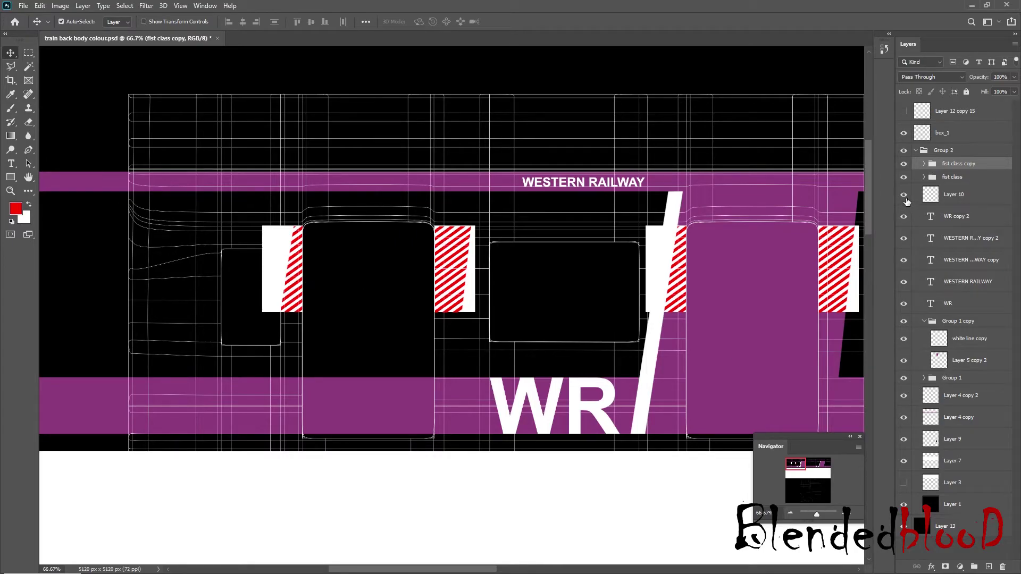
# Step: Show the white Layer 3, hide the box_1 wireframe layer, and save the coach texture file
pyautogui.click(902, 483)
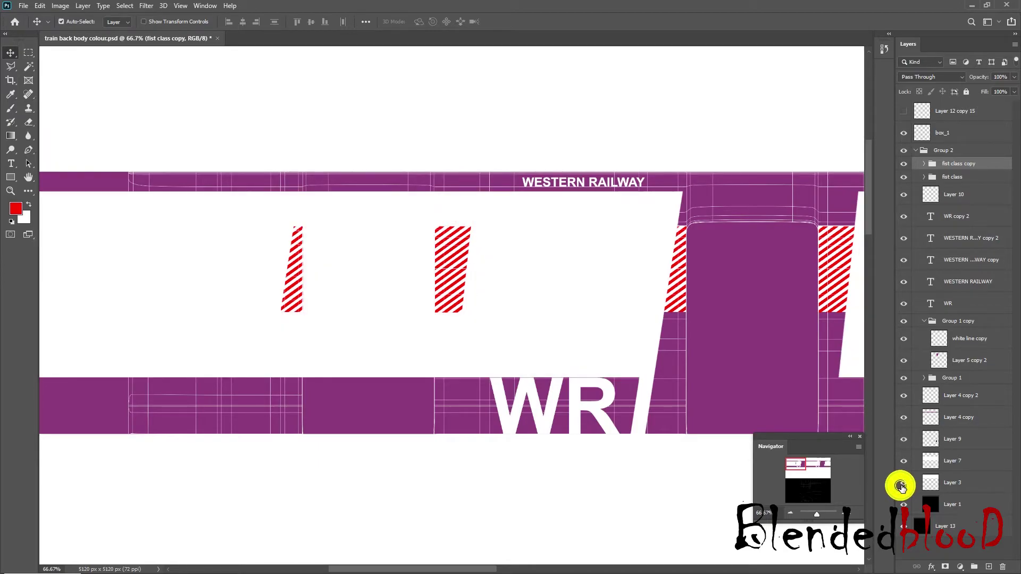
pyautogui.click(903, 134)
pyautogui.hotkey('ctrl', 's')
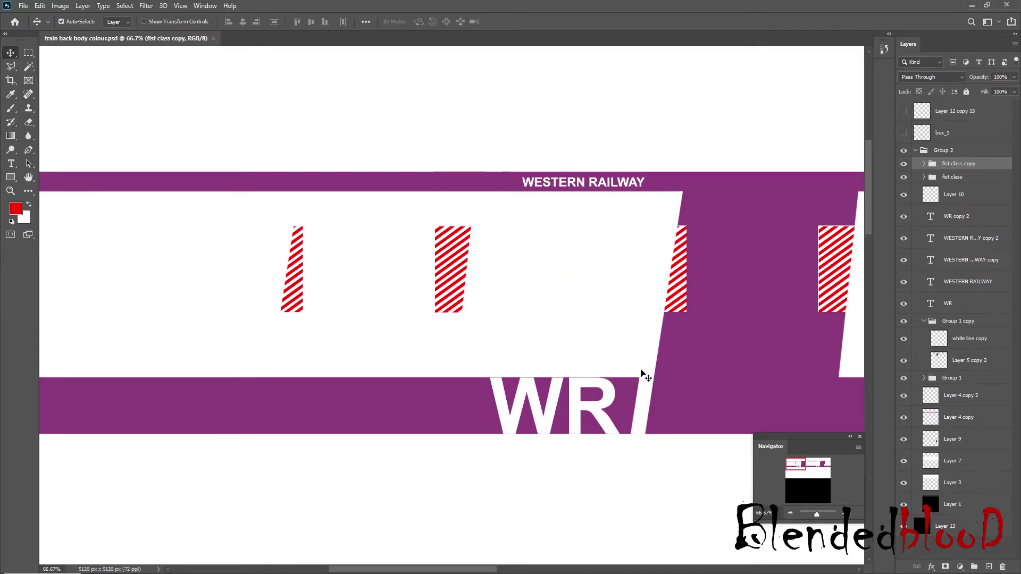
# Step: Switch to Maya and reload the train back body colour.psd texture to check the stripes on the rear coach
pyautogui.press('super')
pyautogui.moveTo(642, 568)
pyautogui.click(697, 513)
pyautogui.click(866, 271)
pyautogui.scroll(5, 638, 359)
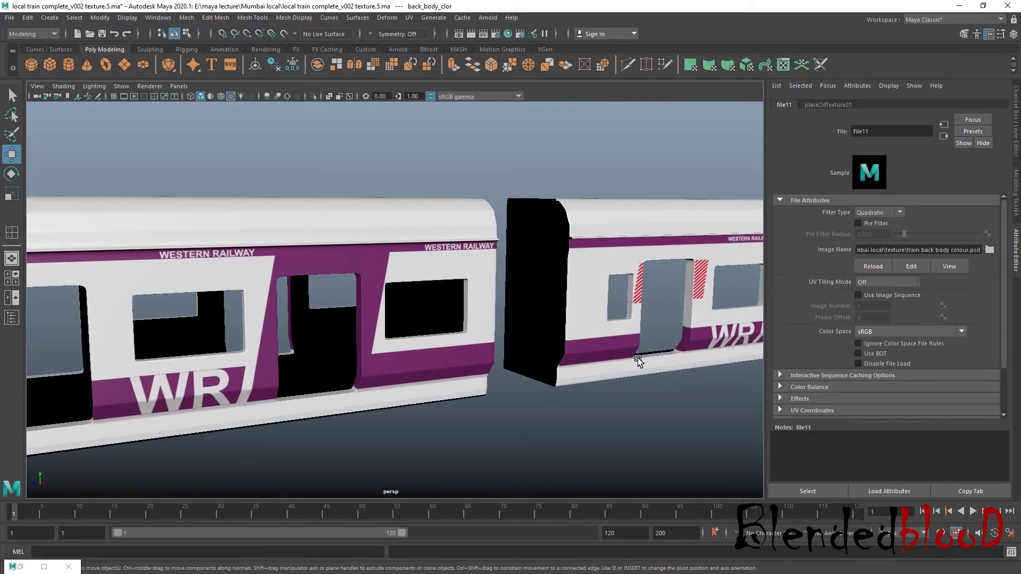
pyautogui.keyDown('alt'); pyautogui.moveTo(661, 353); pyautogui.dragTo(478, 354); pyautogui.keyUp('alt')
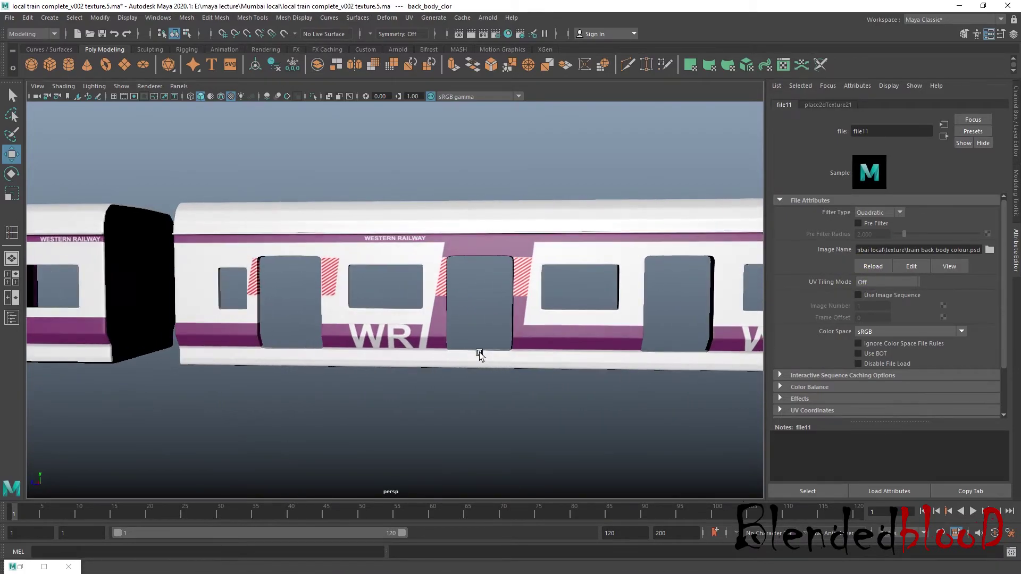
pyautogui.scroll(-5, 478, 354)
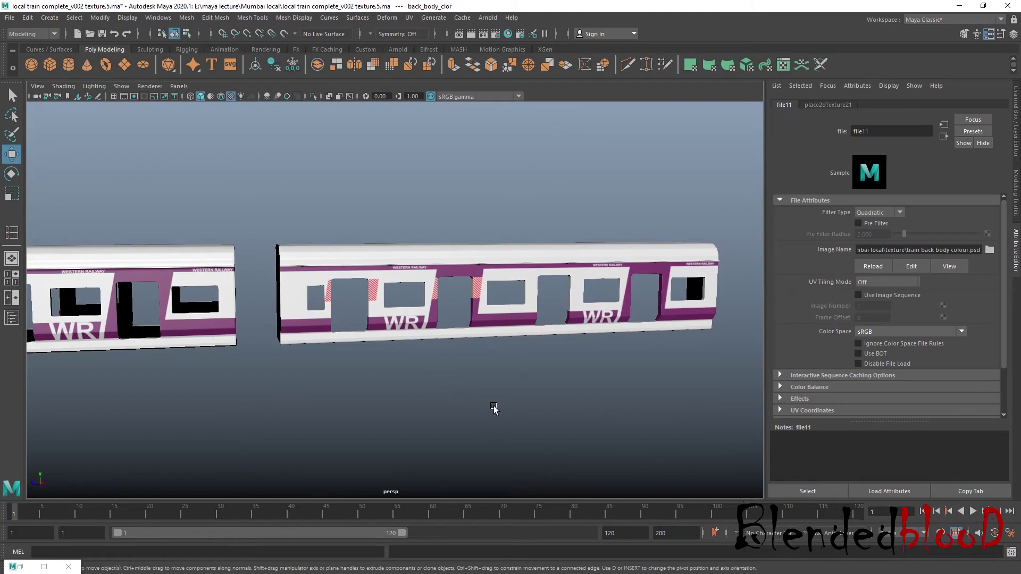
# Step: Switch to the browser and examine the local train reference photos for stripe placement around first-class doors
pyautogui.press('super')
pyautogui.click(618, 565)
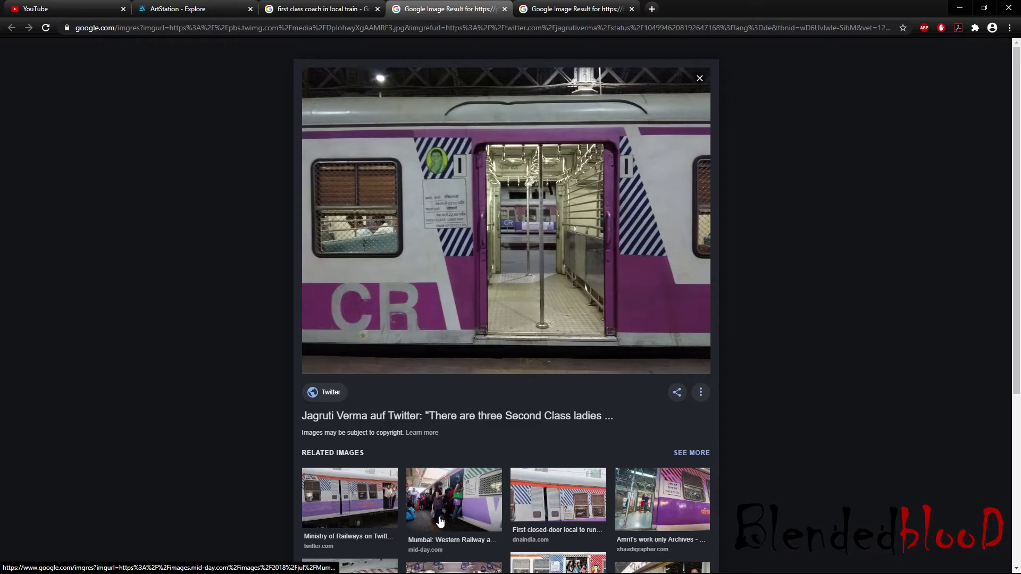
pyautogui.scroll(-4, 367, 505)
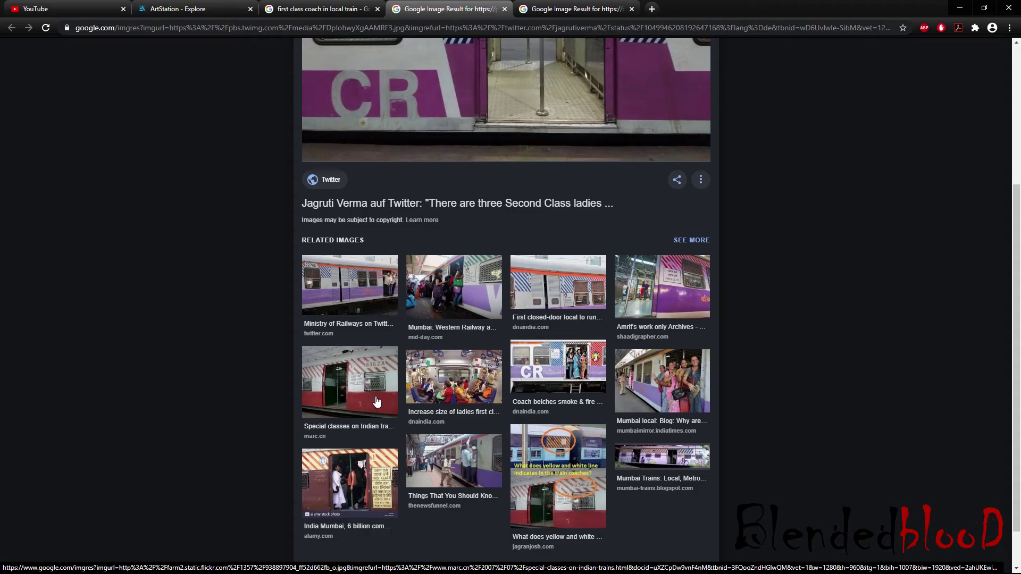
pyautogui.scroll(4, 375, 401)
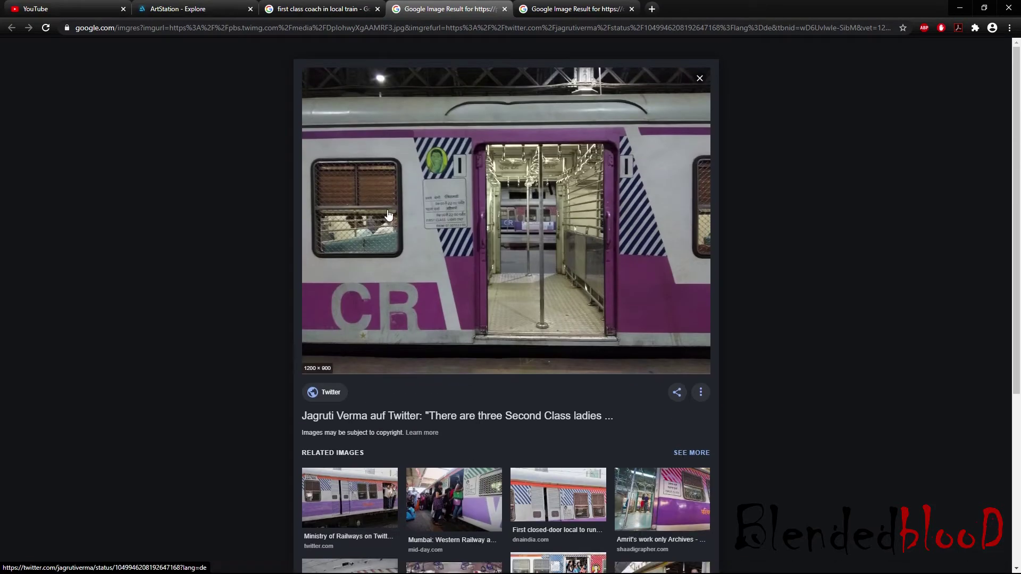
pyautogui.click(316, 6)
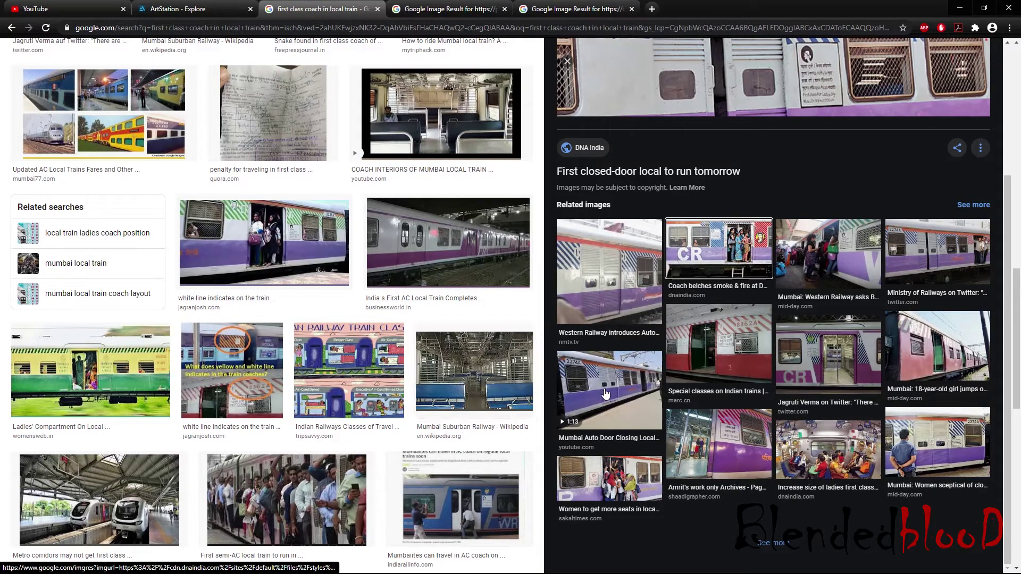
pyautogui.click(960, 8)
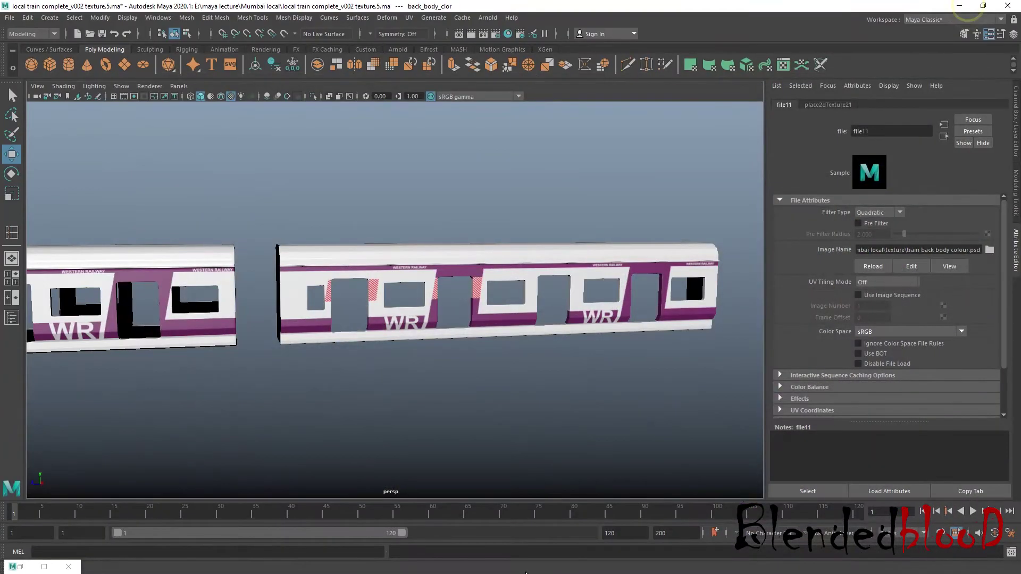
# Step: Switch to File Explorer, open the Mumbai local folder and examine the main-qimg photo of the red-striped first-class coach
pyautogui.press('super')
pyautogui.click(590, 565)
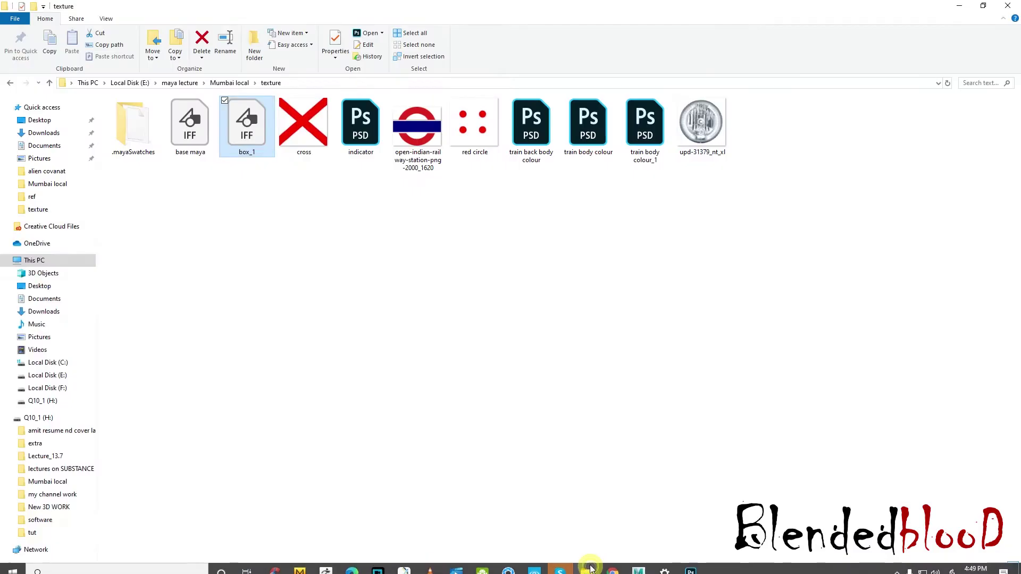
pyautogui.click(229, 83)
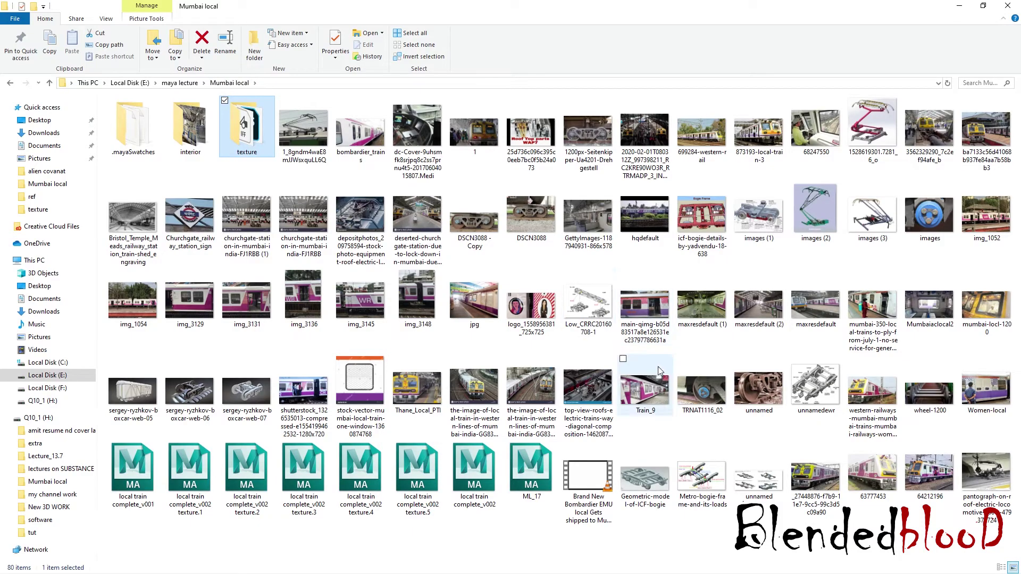
pyautogui.doubleClick(645, 310)
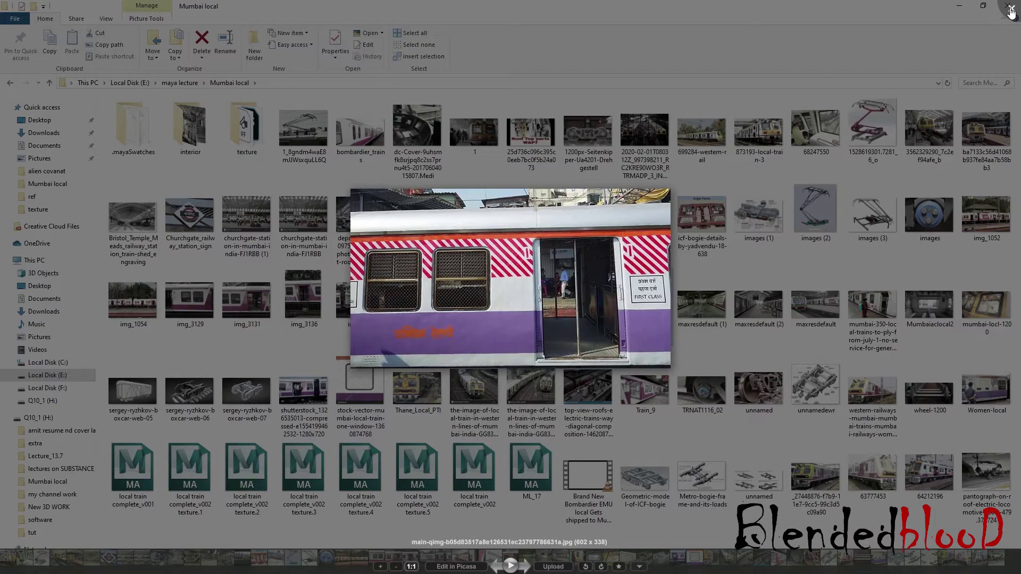
pyautogui.click(1010, 10)
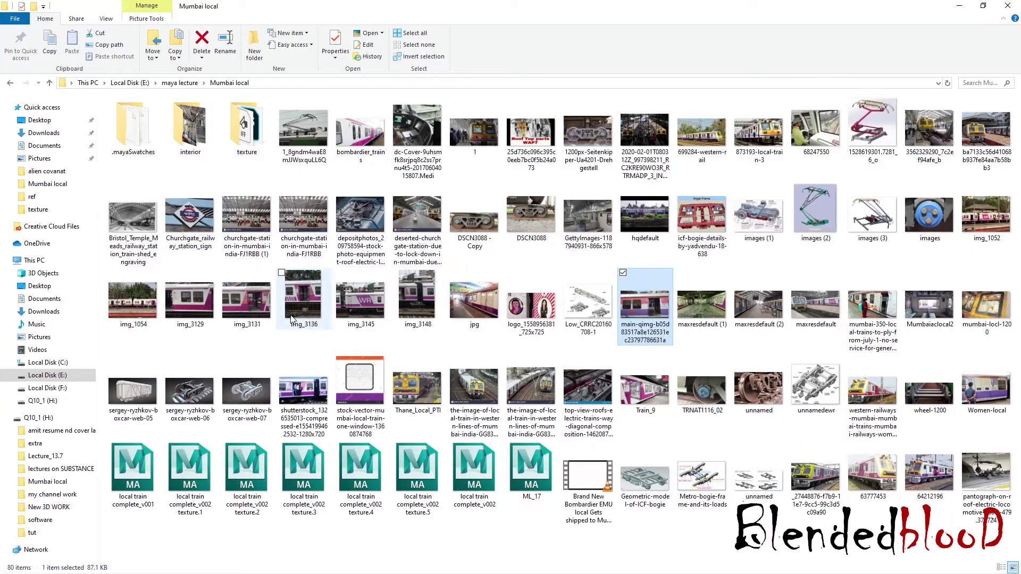
# Step: Compare the door stripes in the img_1054 and img_1052 photos with the red-striped main-qimg photo, and return to Maya
pyautogui.doubleClick(130, 299)
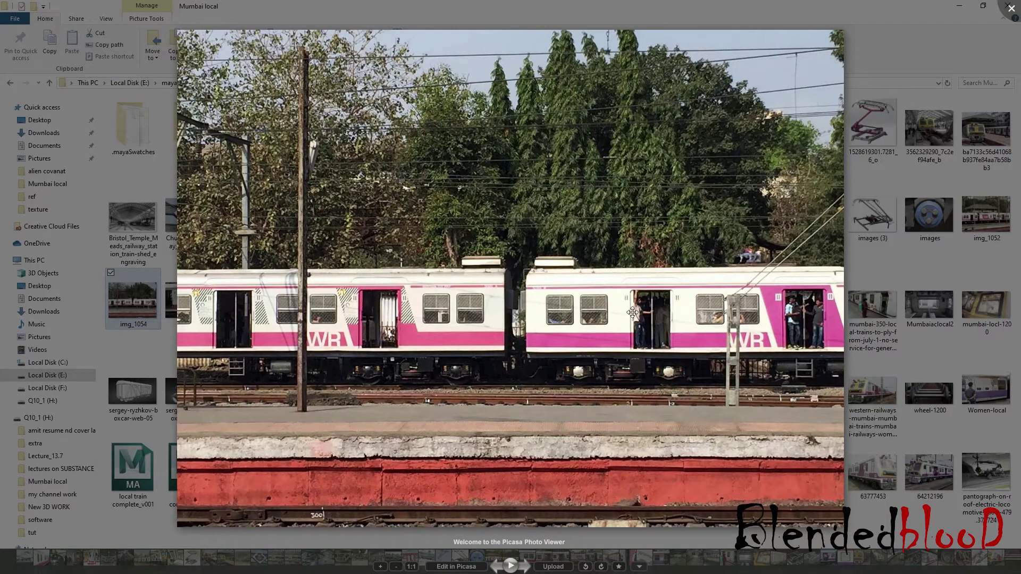
pyautogui.press('Escape')
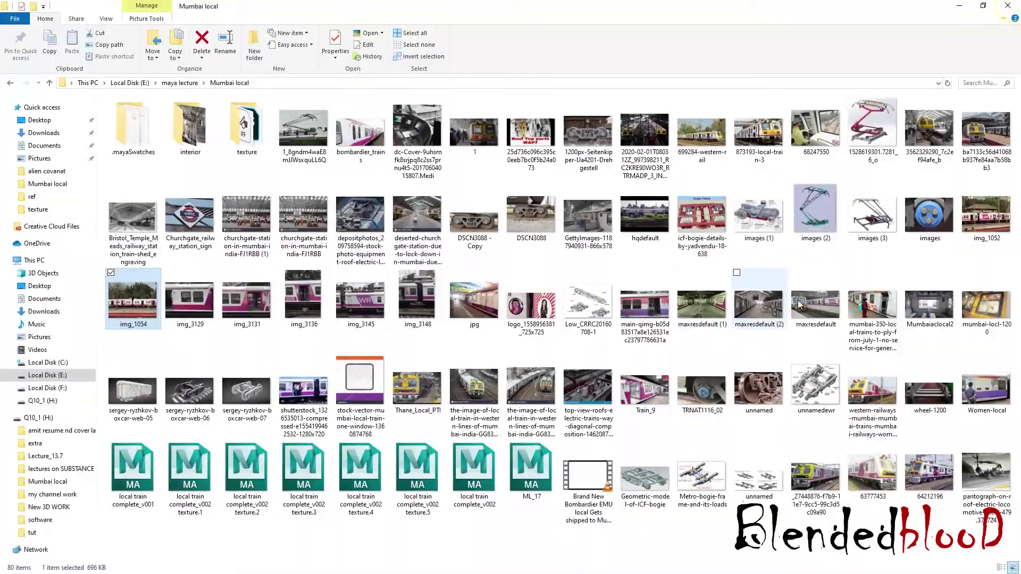
pyautogui.doubleClick(978, 215)
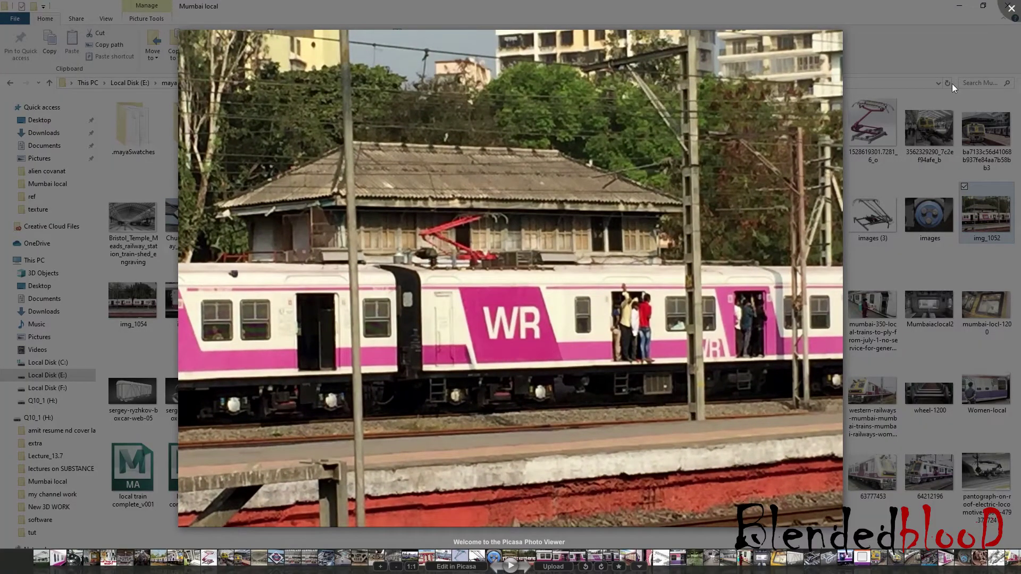
pyautogui.click(1011, 8)
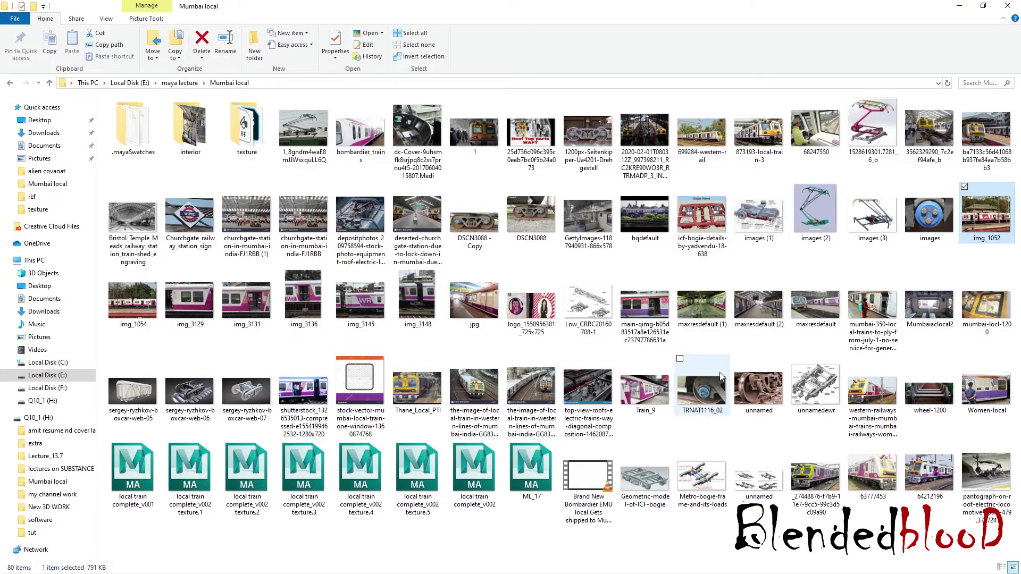
pyautogui.doubleClick(812, 474)
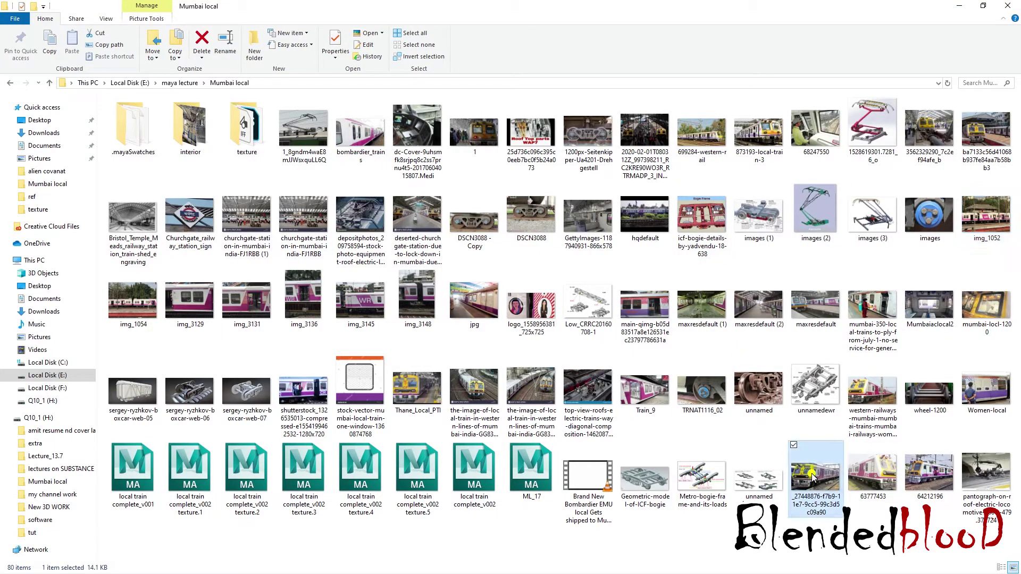
pyautogui.press('Escape')
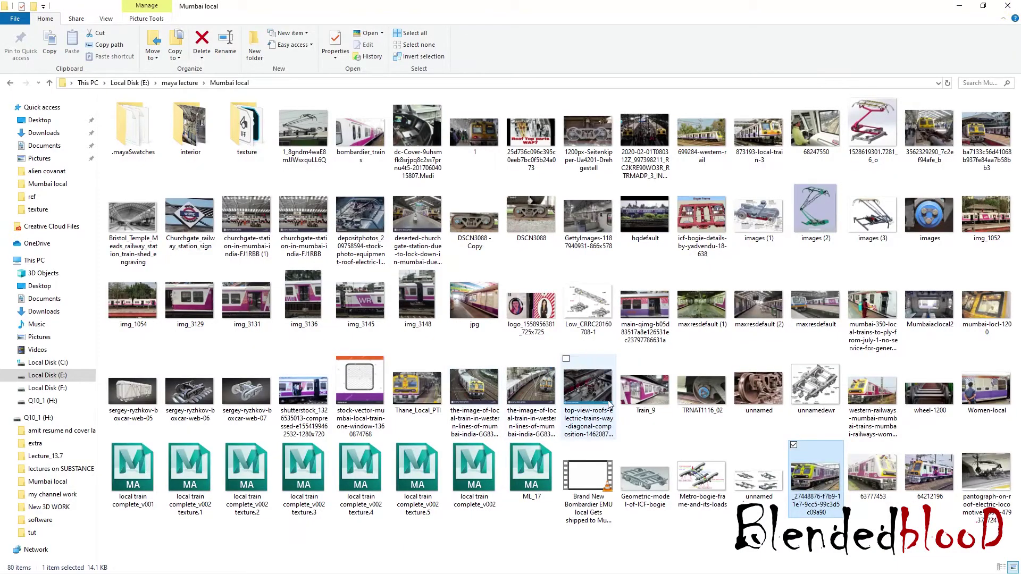
pyautogui.doubleClick(646, 312)
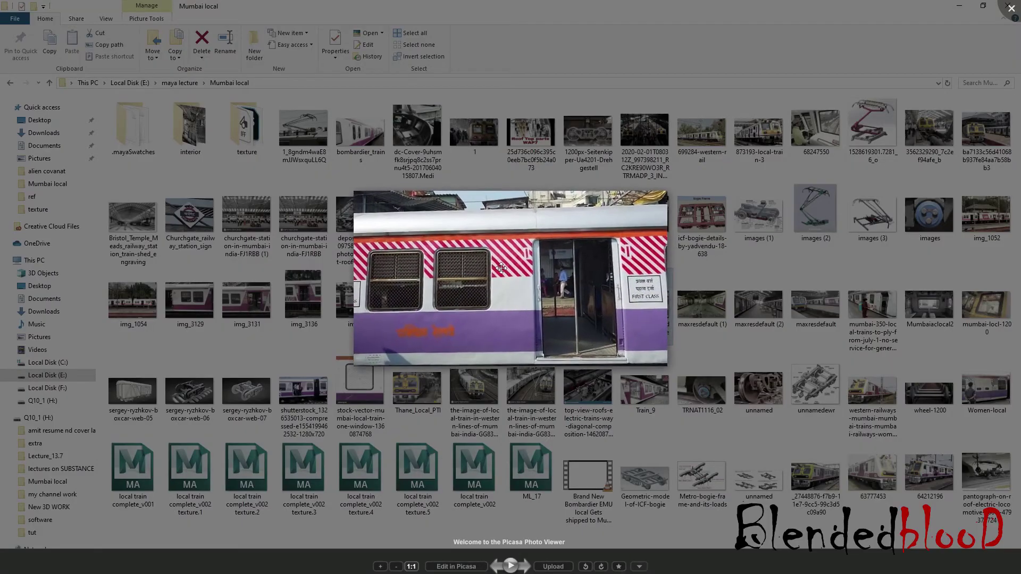
pyautogui.press('Escape')
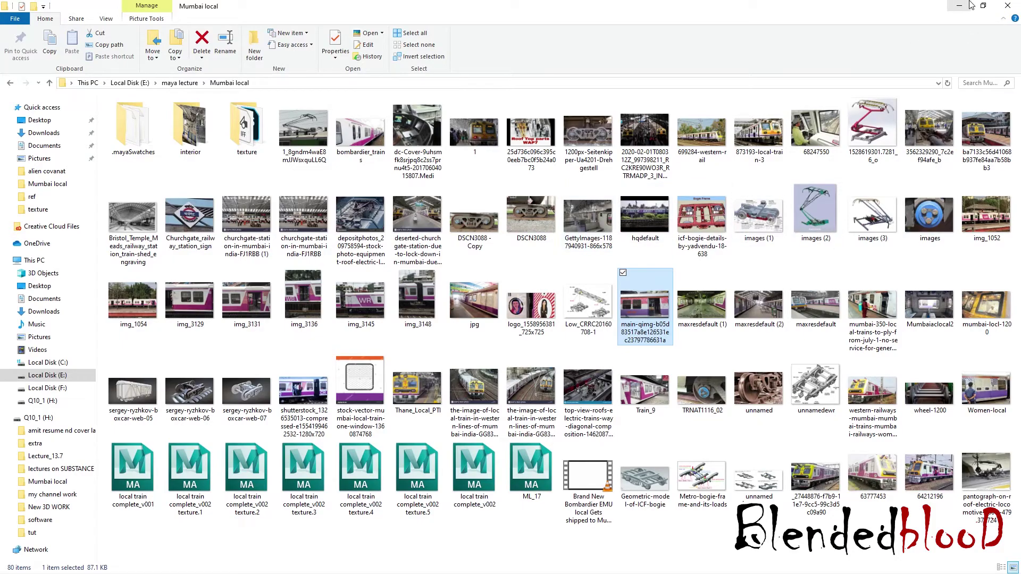
pyautogui.click(971, 5)
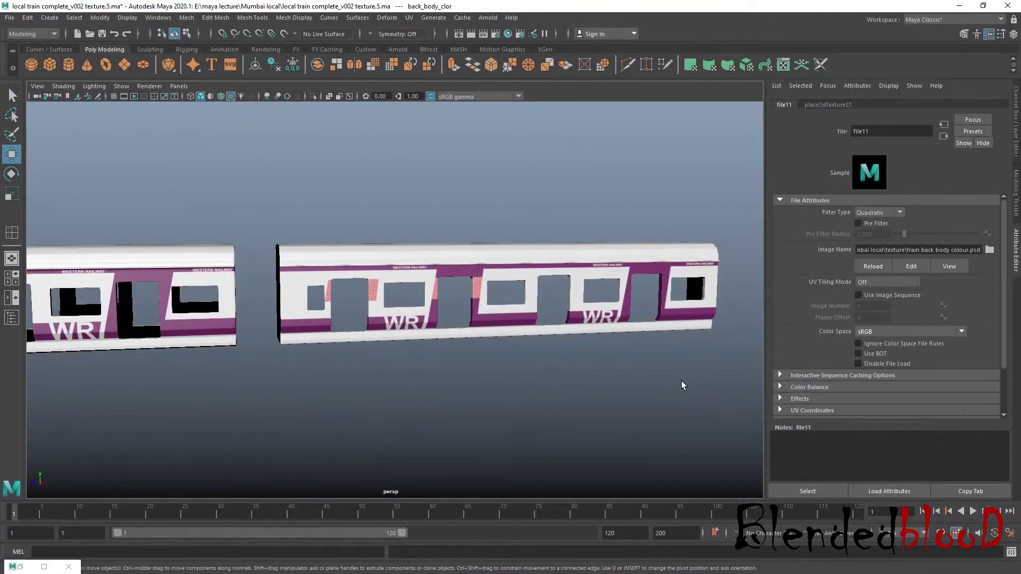
# Step: Examine the red first-class stripes beside the first two doors of the rear coach from several angles and distances
pyautogui.keyDown('alt'); pyautogui.moveTo(693, 367); pyautogui.dragTo(601, 357); pyautogui.keyUp('alt')
pyautogui.scroll(5, 600, 356)
pyautogui.keyDown('alt'); pyautogui.moveTo(600, 358); pyautogui.dragTo(522, 292, button='middle'); pyautogui.keyUp('alt')
pyautogui.scroll(-3, 488, 335)
pyautogui.keyDown('alt'); pyautogui.moveTo(494, 328); pyautogui.dragTo(399, 303); pyautogui.keyUp('alt')
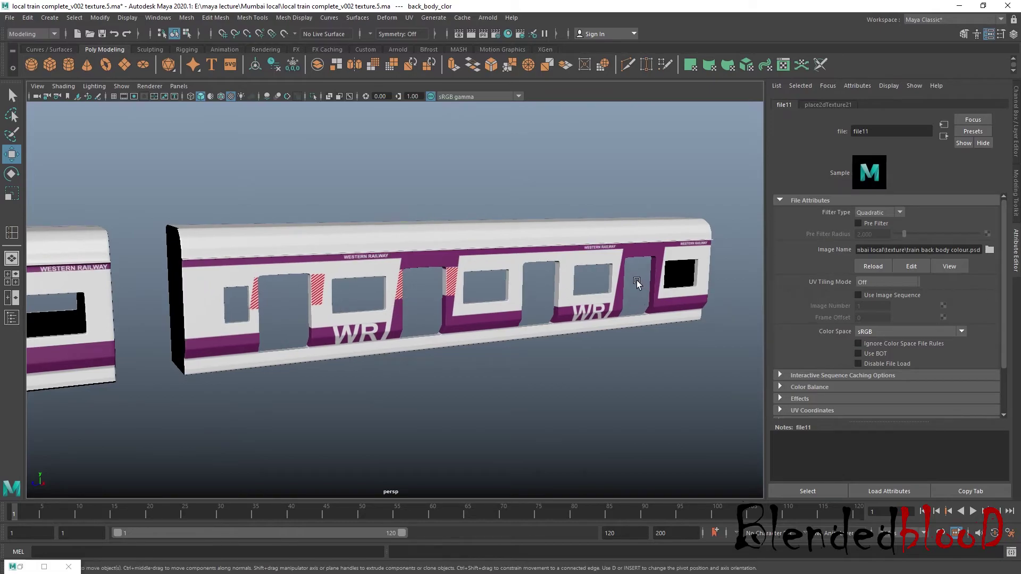
pyautogui.keyDown('alt'); pyautogui.moveTo(420, 347); pyautogui.dragTo(487, 341, button='middle'); pyautogui.keyUp('alt')
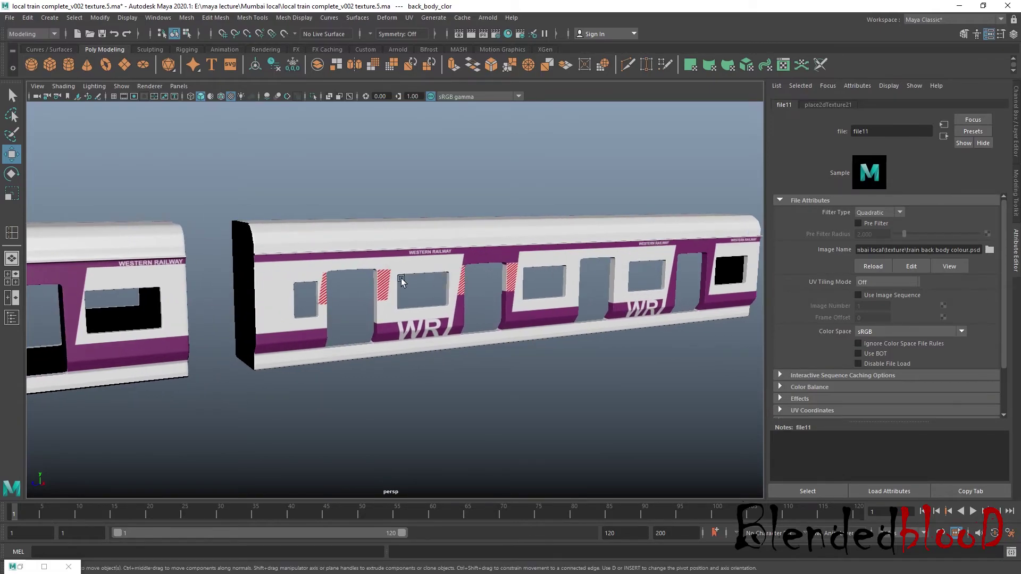
pyautogui.keyDown('alt'); pyautogui.moveTo(390, 291); pyautogui.dragTo(503, 372); pyautogui.keyUp('alt')
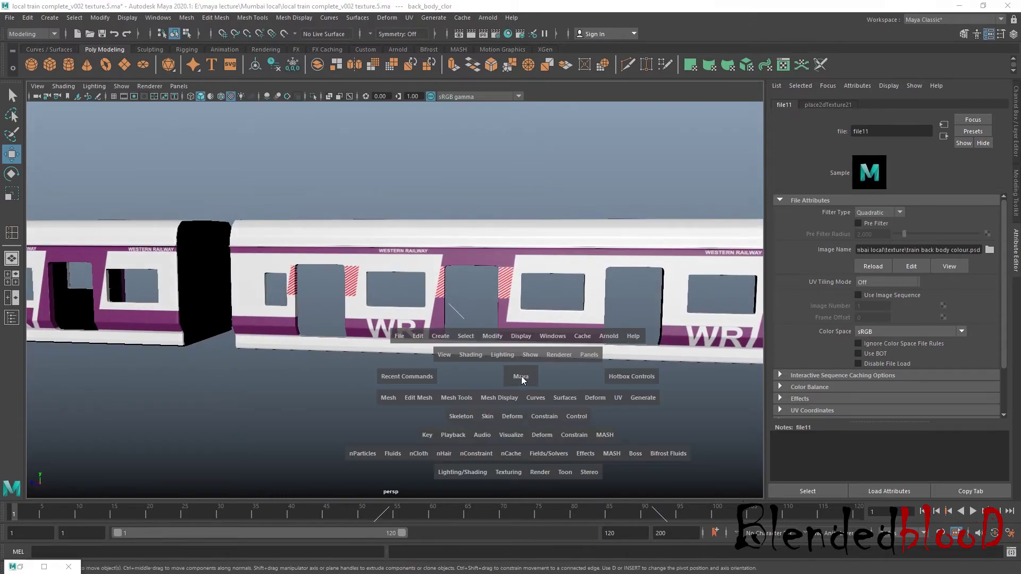
pyautogui.press('space')
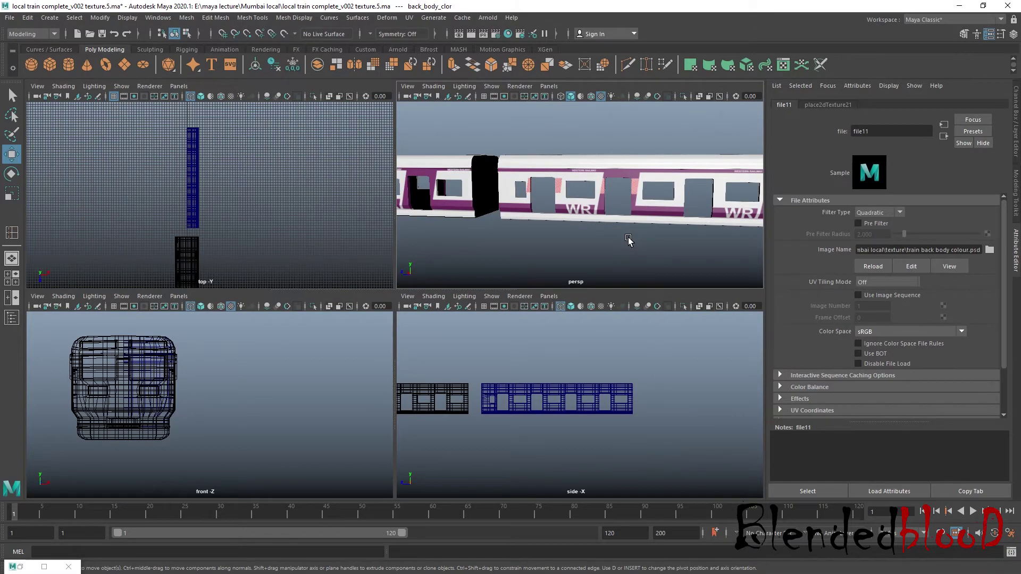
pyautogui.press('space')
pyautogui.keyDown('alt'); pyautogui.moveTo(586, 260); pyautogui.dragTo(558, 348, button='right'); pyautogui.keyUp('alt')
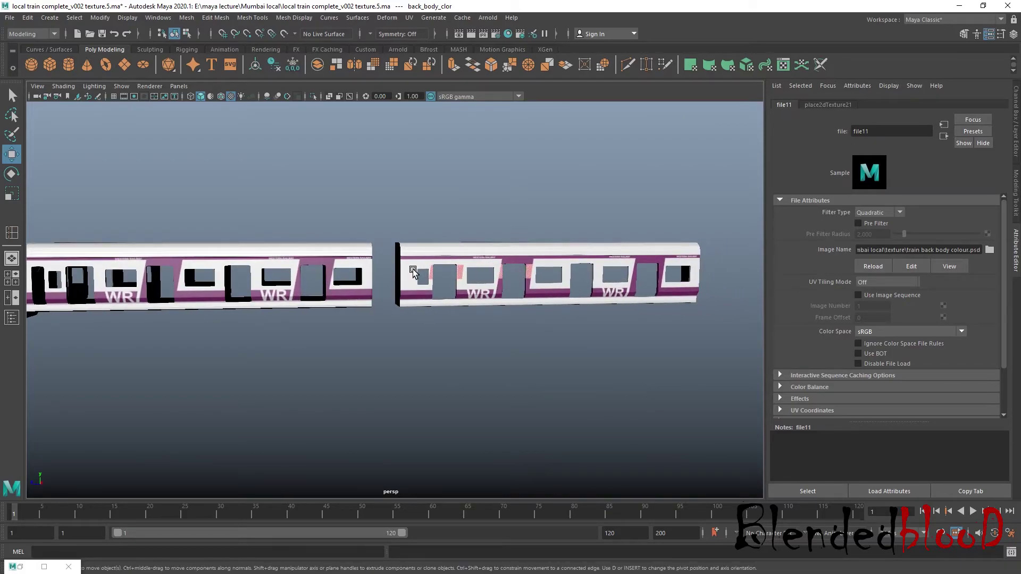
pyautogui.keyDown('alt'); pyautogui.moveTo(480, 358); pyautogui.dragTo(565, 357); pyautogui.keyUp('alt')
# Step: Switch to the browser and open the related image of the purple CR coach with striped panels beside its door
pyautogui.press('super')
pyautogui.click(616, 566)
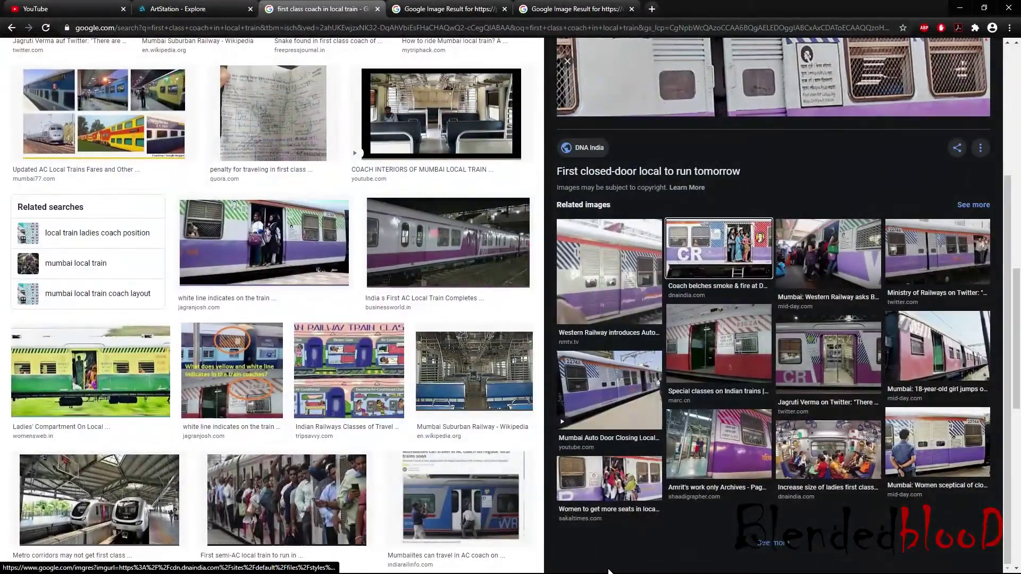
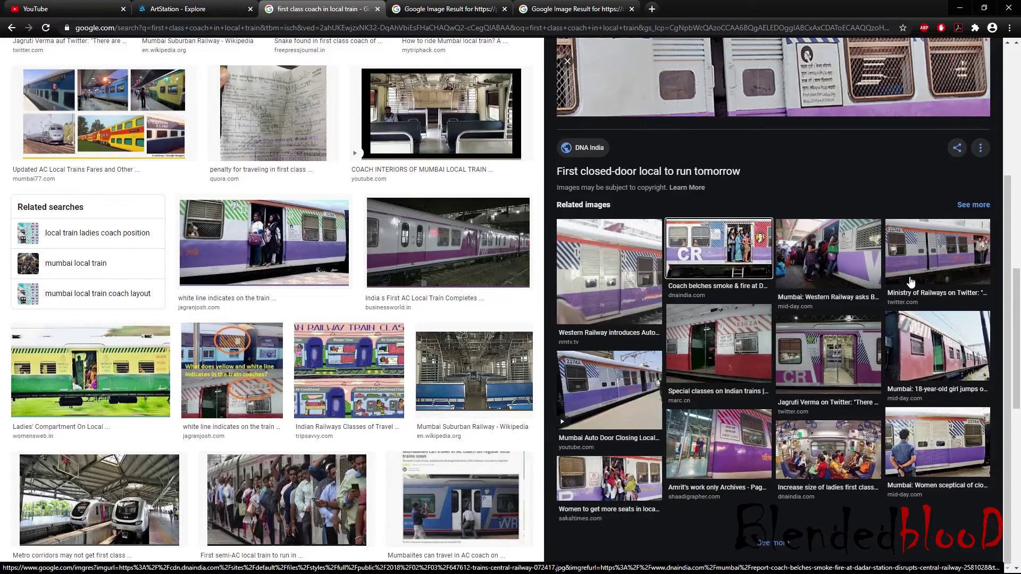
pyautogui.click(836, 354)
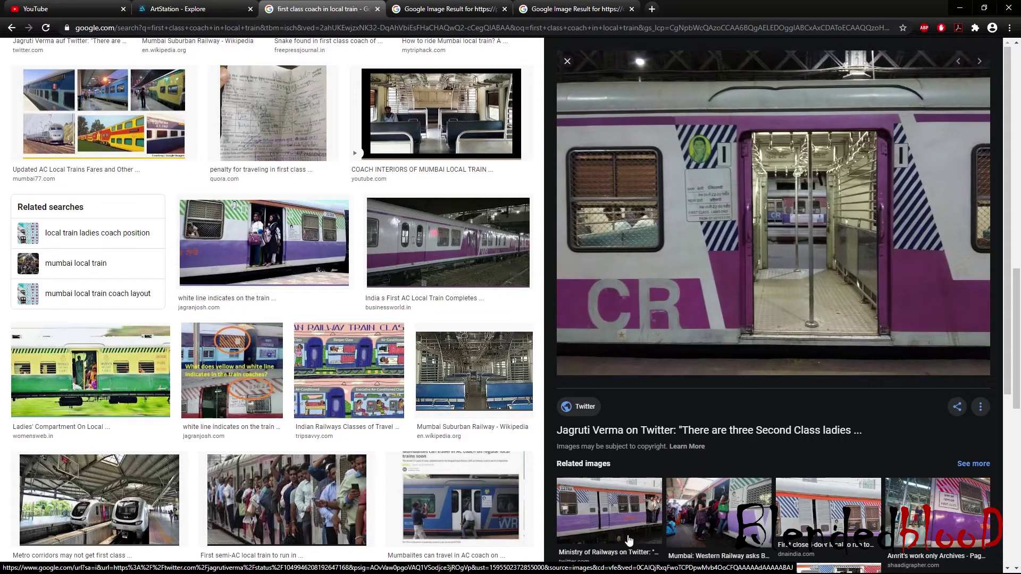
# Step: Switch to File Explorer and open the video Brand New Bombardier EMU local Gets shipped to Mumbai.mp4
pyautogui.press('super')
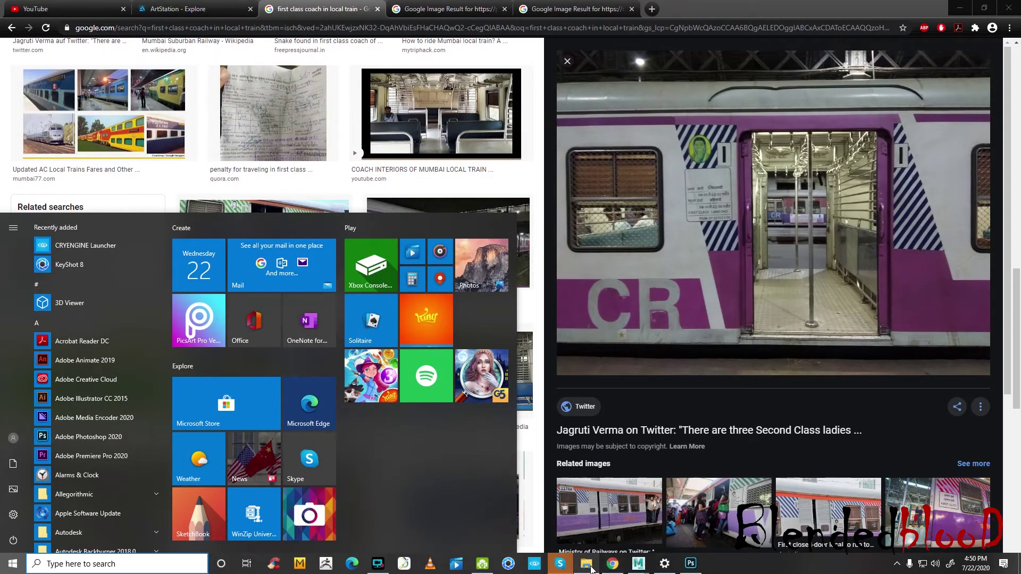
pyautogui.click(586, 563)
pyautogui.doubleClick(588, 471)
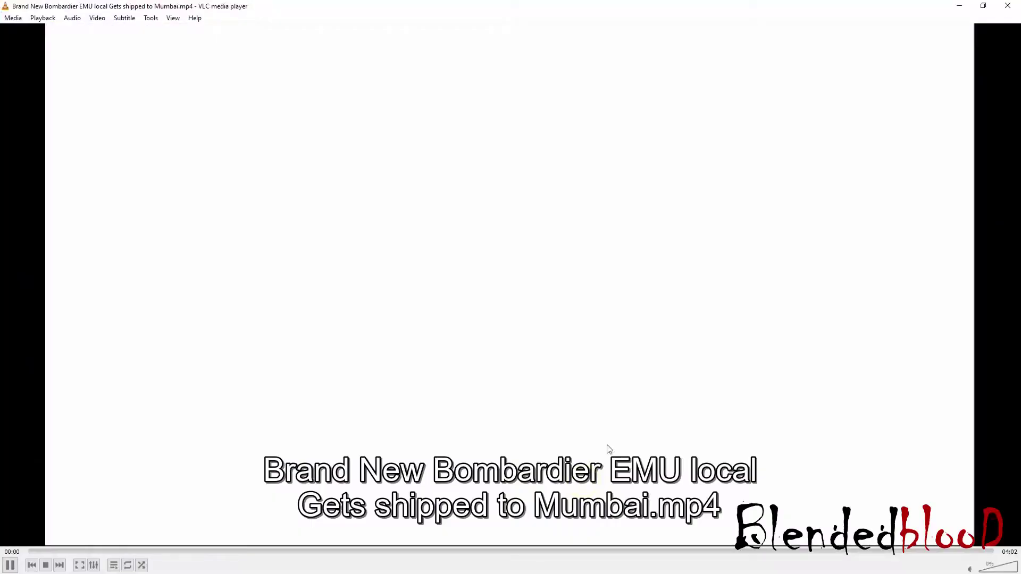
# Step: Find and pause the video frame at 00:48 showing the coach doors, and minimise the player and the file window
pyautogui.scroll(-1, 582, 464)
pyautogui.click(219, 552)
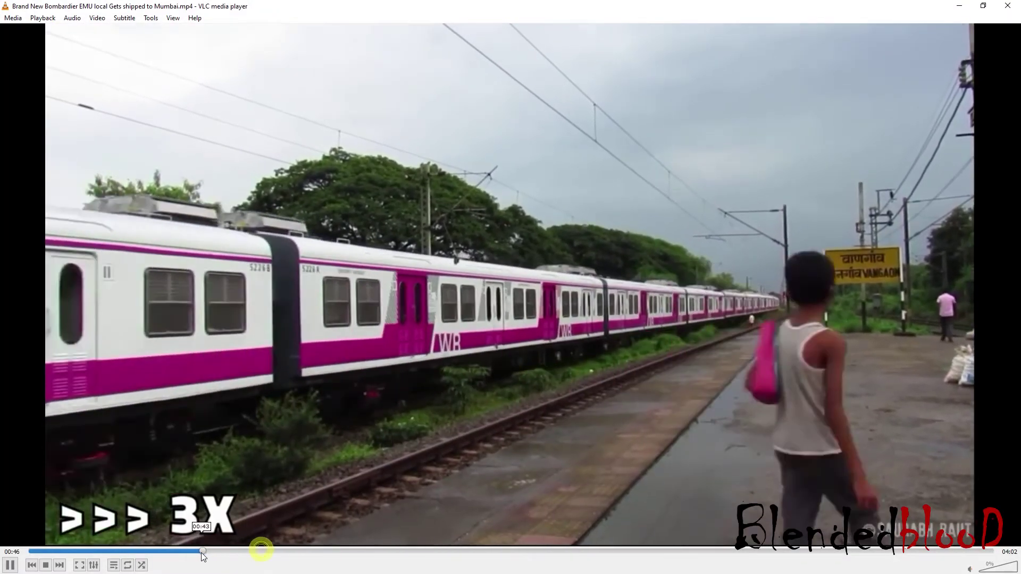
pyautogui.click(175, 551)
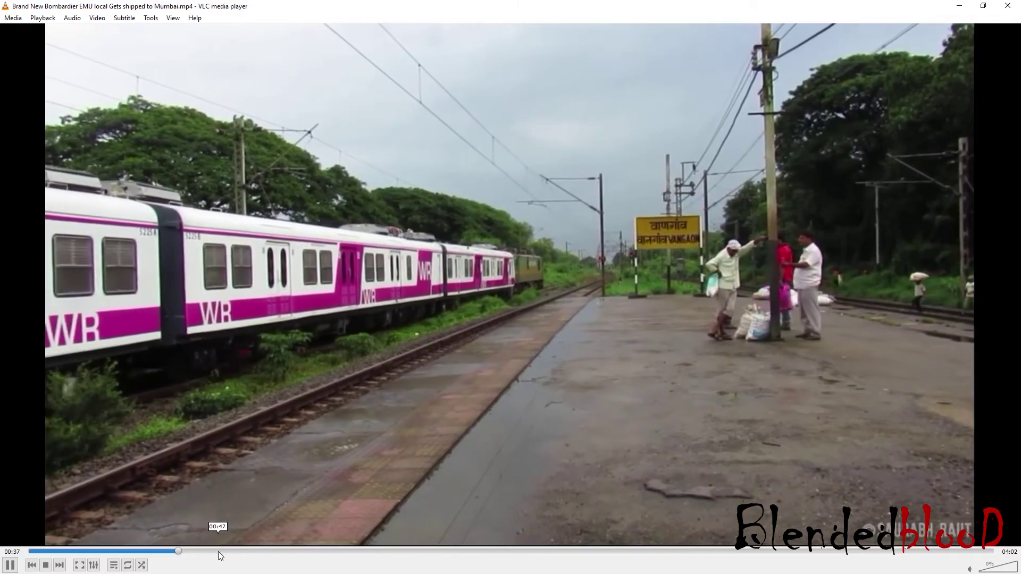
pyautogui.click(220, 551)
pyautogui.press('space')
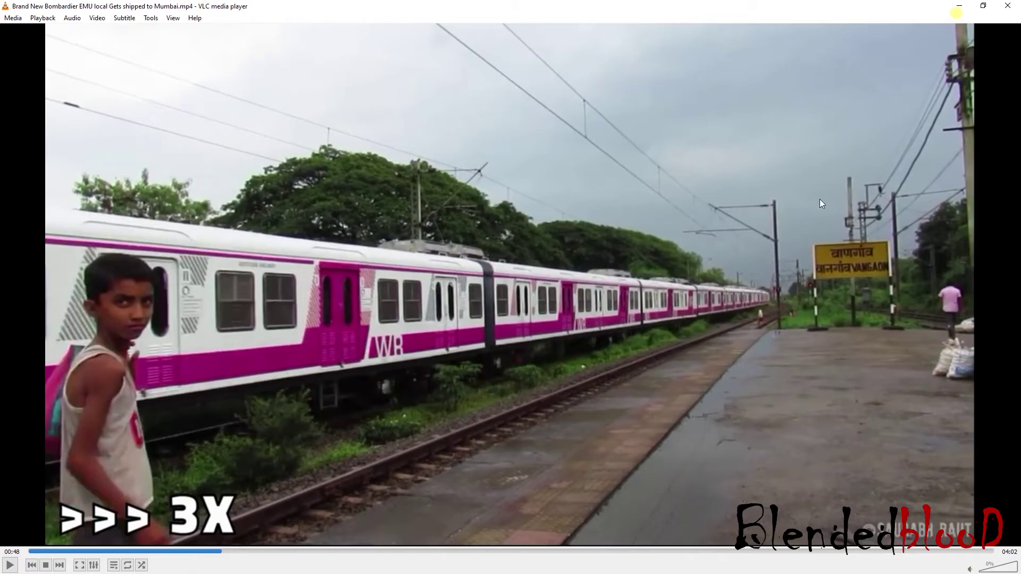
pyautogui.click(959, 7)
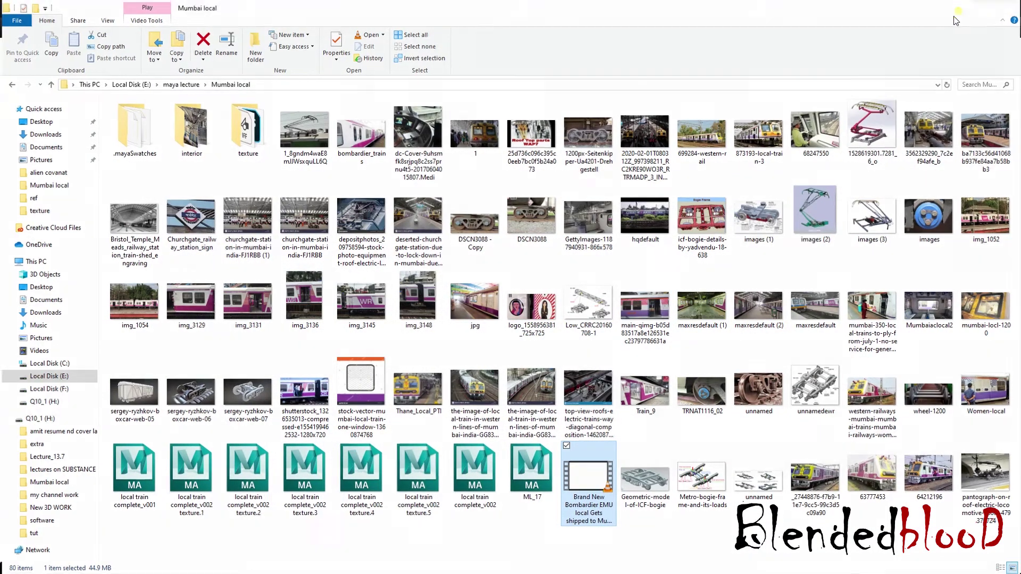
pyautogui.click(959, 7)
# Step: Switch to Photoshop and examine the red stripes around the first two doors in the coach texture
pyautogui.press('super')
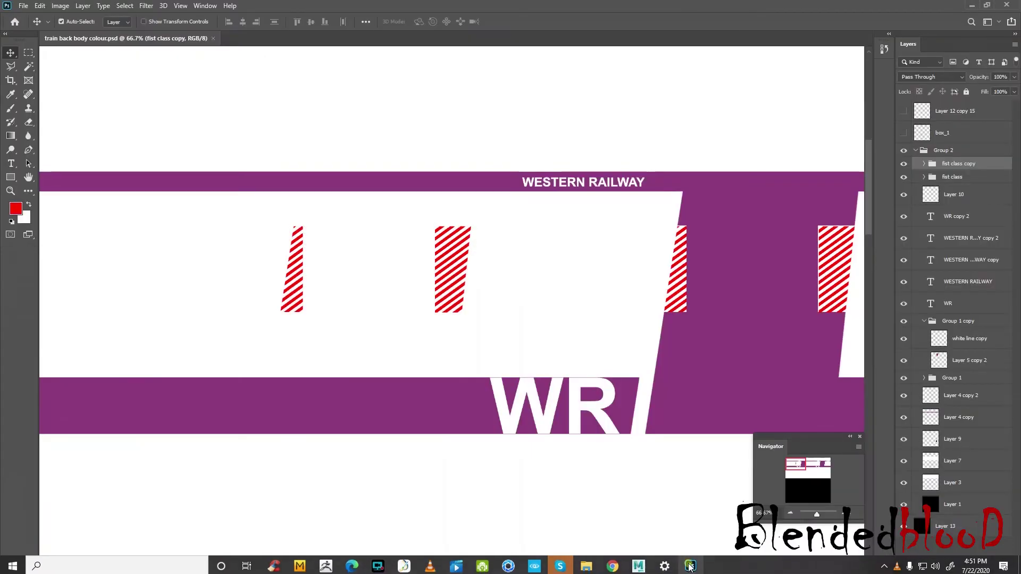
pyautogui.scroll(-2, 612, 332)
pyautogui.scroll(2, 619, 330)
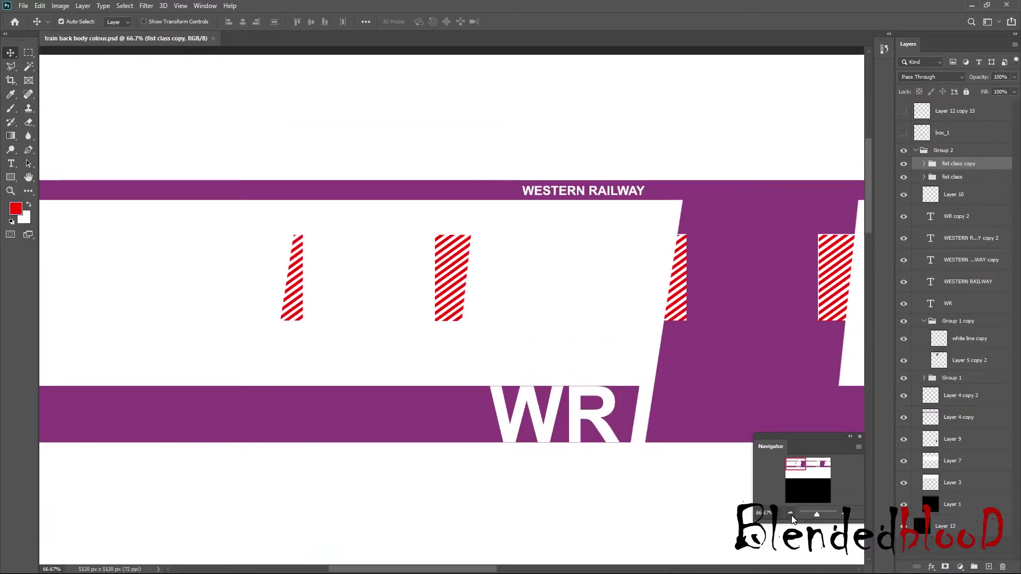
pyautogui.keyDown('alt'); pyautogui.scroll(-1, 614, 331); pyautogui.keyUp('alt')
pyautogui.scroll(-1, 607, 330)
pyautogui.scroll(2, 611, 332)
# Step: Switch to Maya and show the doors and tools display layers
pyautogui.press('super')
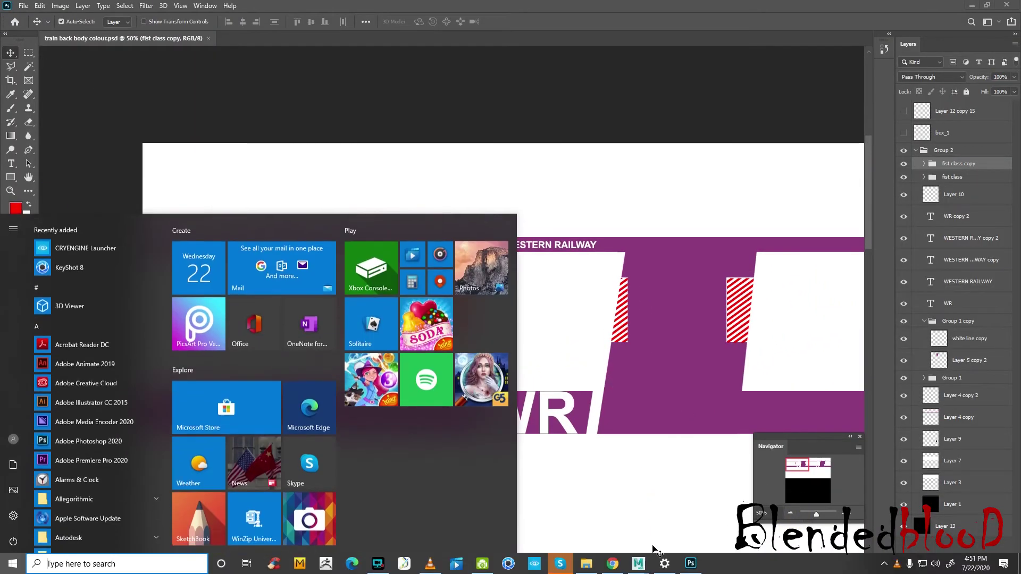
pyautogui.moveTo(641, 564)
pyautogui.click(696, 513)
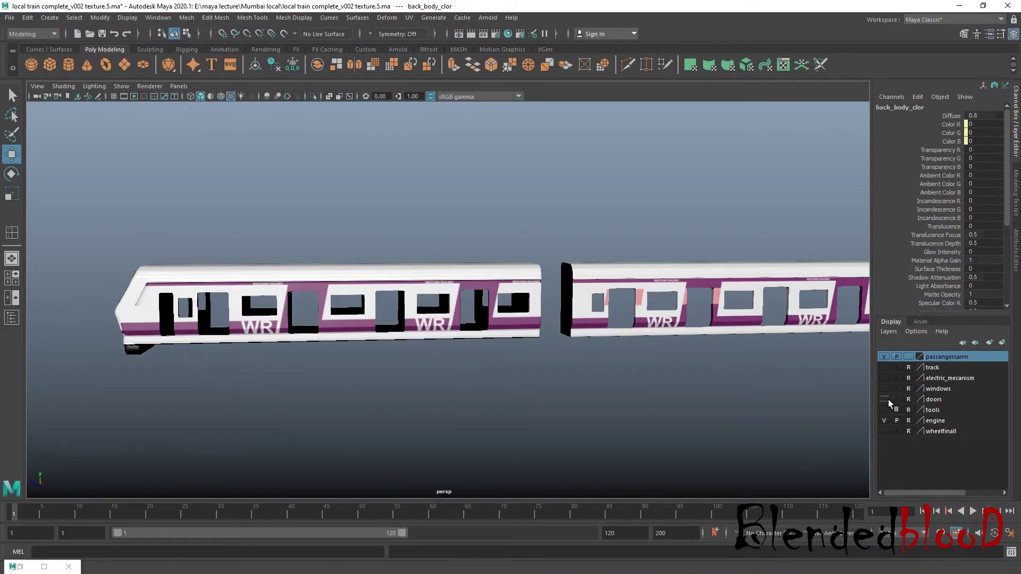
pyautogui.click(884, 400)
pyautogui.click(885, 410)
# Step: Examine the red stripes beside the rear coach's first two doors, comparing close-up views with the whole coach
pyautogui.scroll(5, 643, 372)
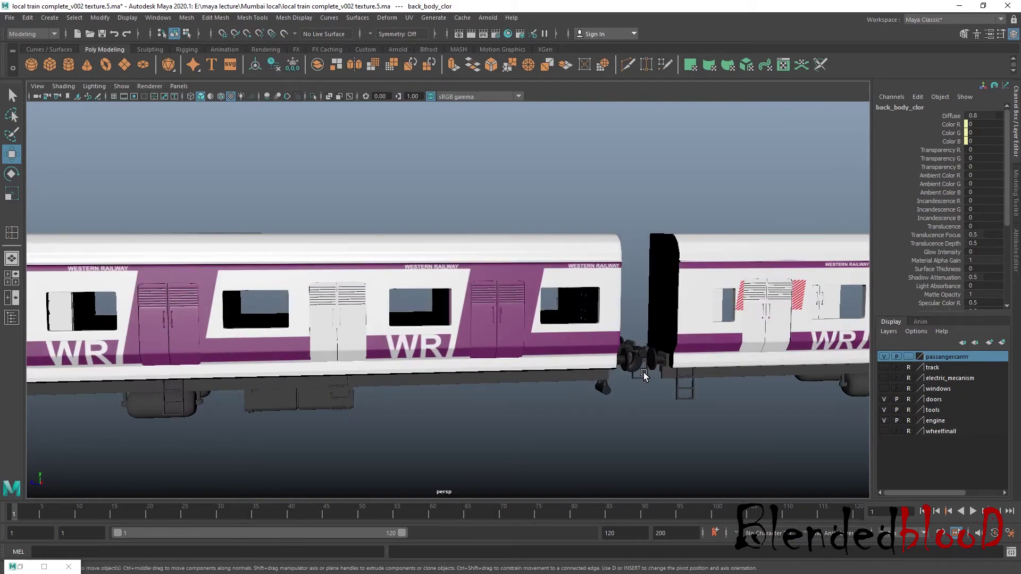
pyautogui.keyDown('alt'); pyautogui.moveTo(675, 371); pyautogui.dragTo(455, 338, button='middle'); pyautogui.keyUp('alt')
pyautogui.keyDown('alt'); pyautogui.moveTo(455, 338); pyautogui.dragTo(573, 346); pyautogui.keyUp('alt')
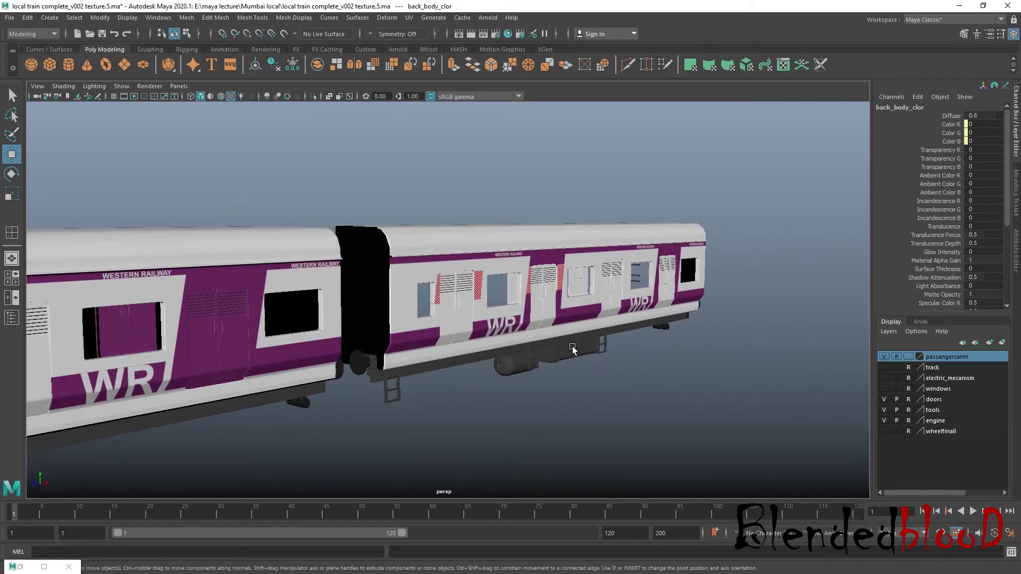
pyautogui.scroll(5, 591, 335)
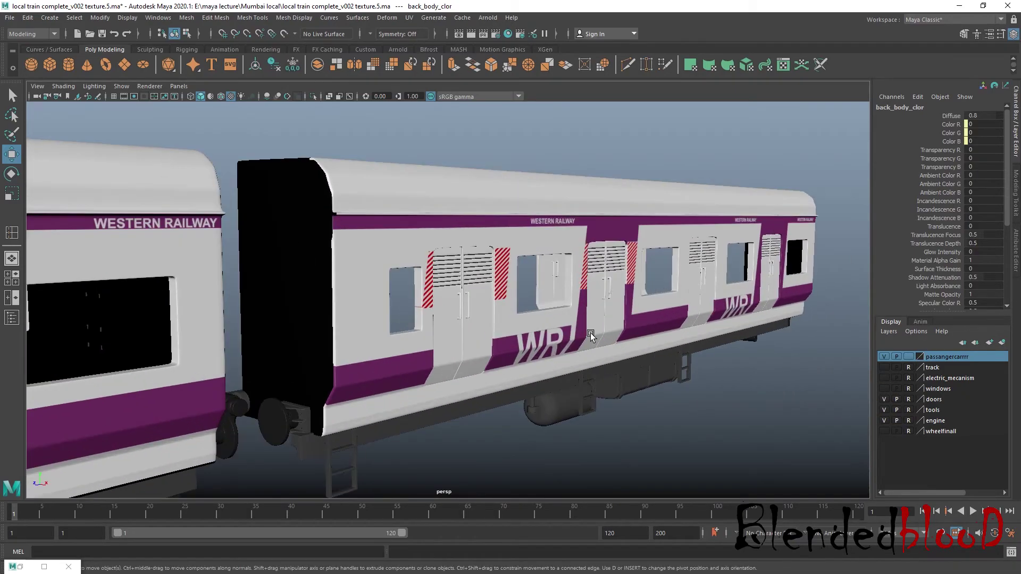
pyautogui.scroll(8, 590, 333)
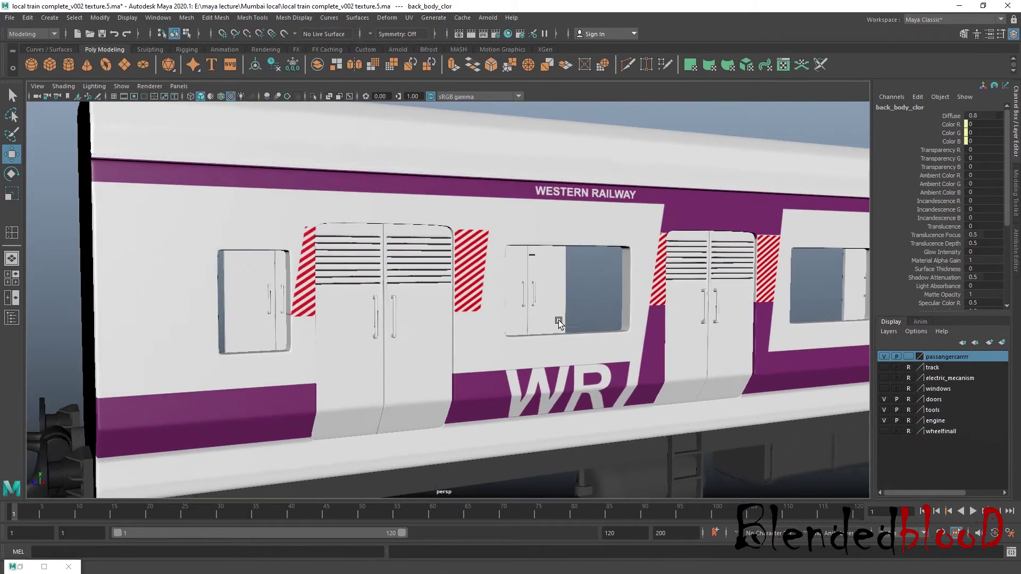
pyautogui.scroll(-2, 587, 317)
pyautogui.scroll(2, 587, 314)
pyautogui.scroll(-4, 585, 306)
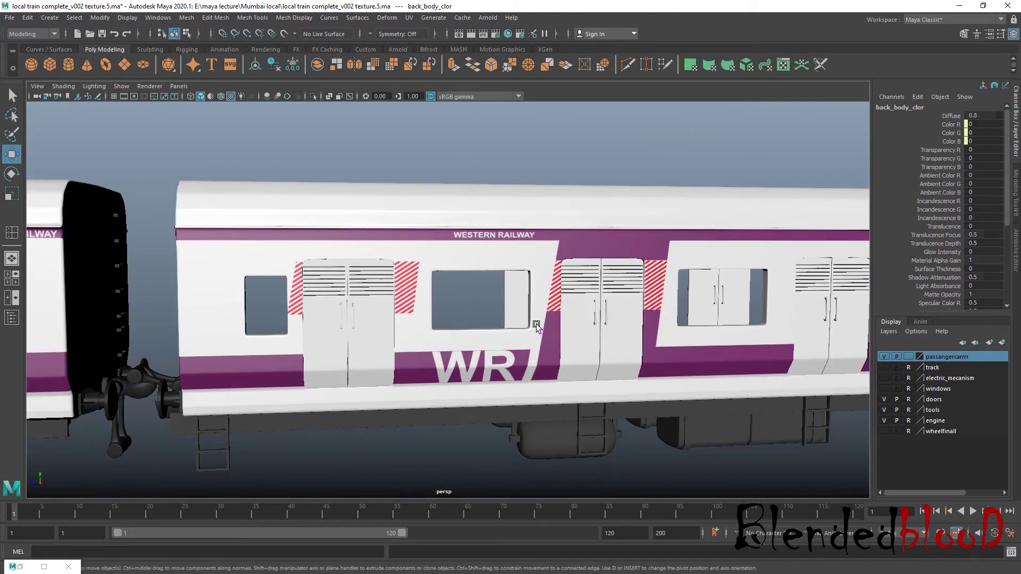
pyautogui.scroll(2, 585, 298)
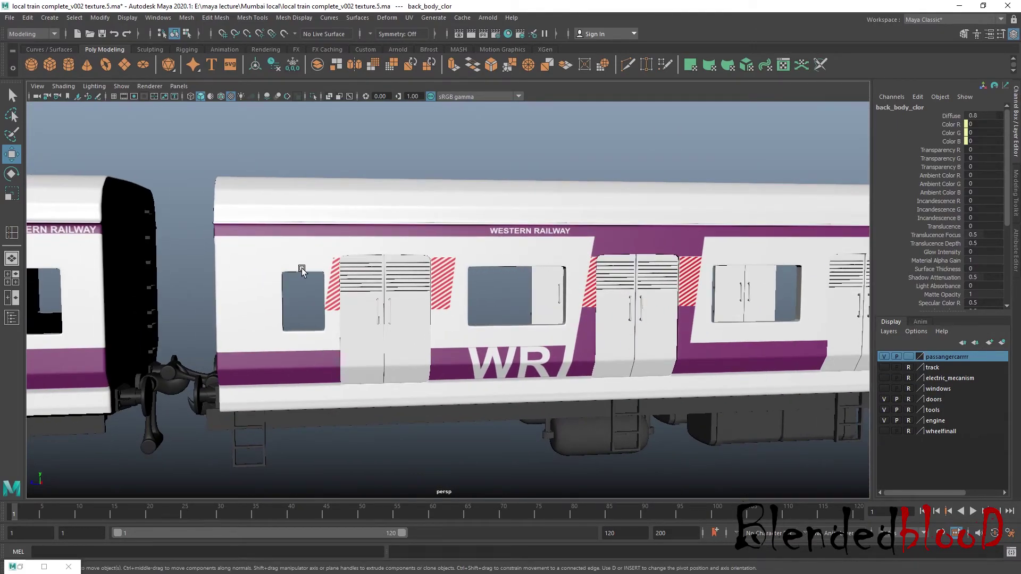
pyautogui.scroll(-8, 219, 325)
pyautogui.moveTo(638, 365)
pyautogui.keyDown('alt'); pyautogui.mouseDown()
pyautogui.moveTo(538, 363)
pyautogui.moveTo(588, 358)
pyautogui.moveTo(574, 388)
pyautogui.moveTo(629, 358)
pyautogui.mouseUp(); pyautogui.keyUp('alt')
pyautogui.press('space')
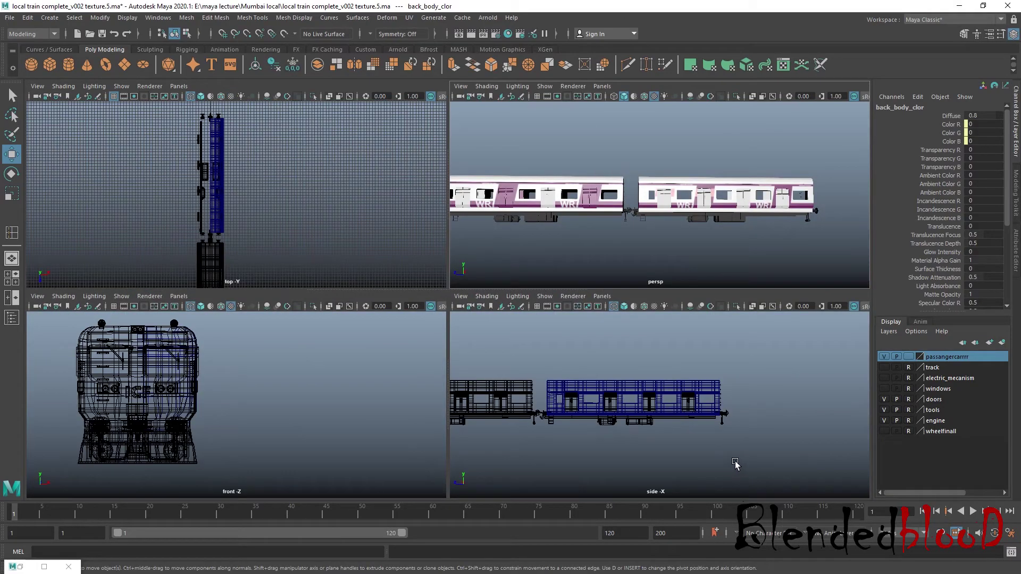
pyautogui.press('space')
# Step: Switch to Photoshop, compare the texture with and without the fist class copy group, and delete that group
pyautogui.press('super')
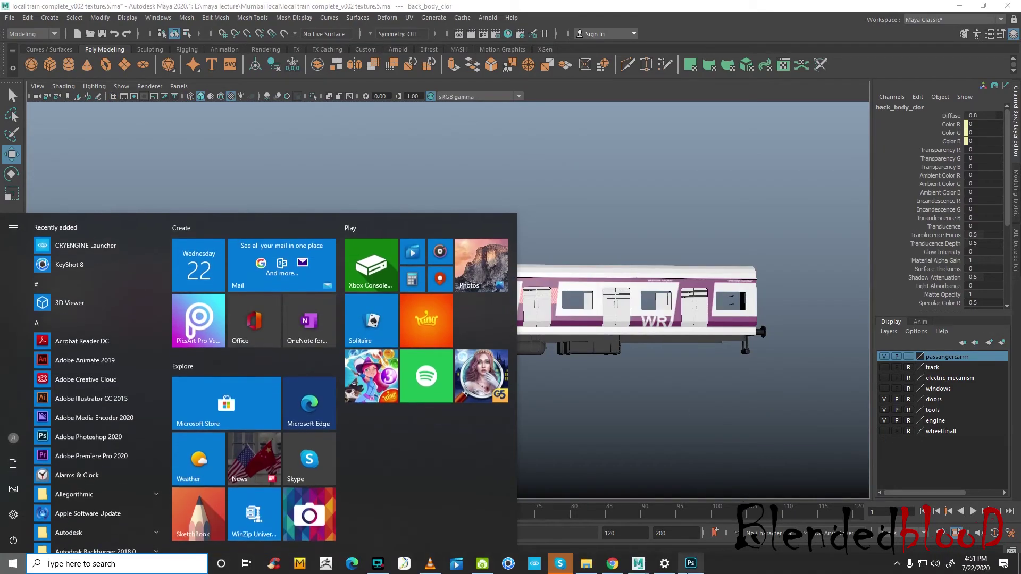
pyautogui.click(690, 565)
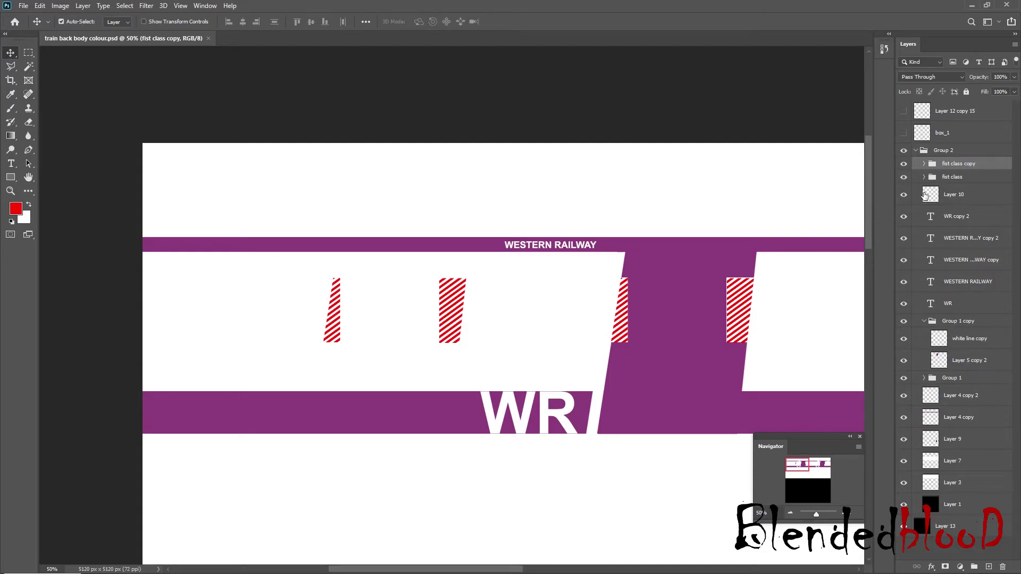
pyautogui.click(903, 165)
pyautogui.click(903, 165)
pyautogui.click(904, 165)
pyautogui.click(904, 164)
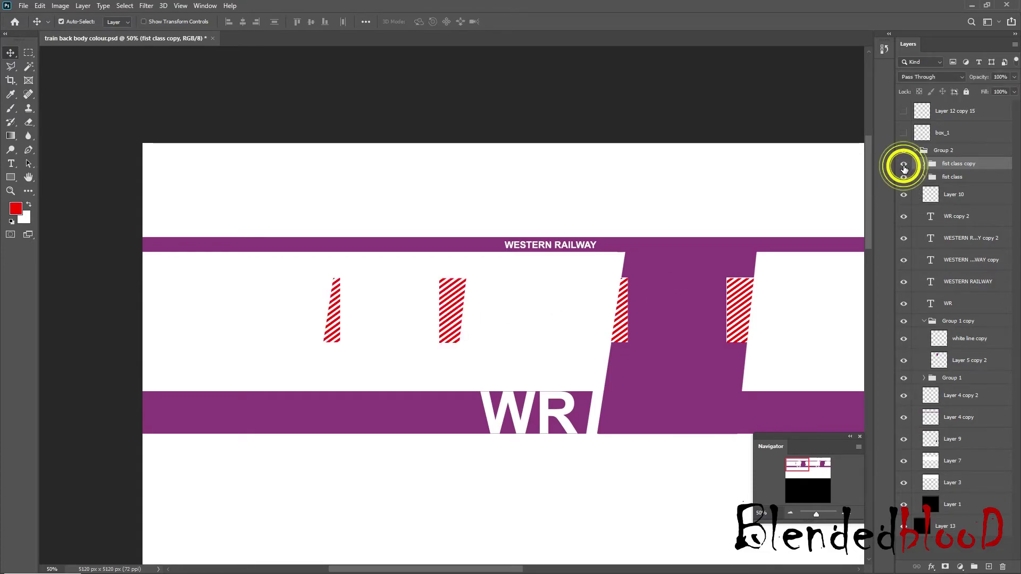
pyautogui.click(903, 165)
pyautogui.click(903, 165)
pyautogui.click(903, 165)
pyautogui.click(903, 165)
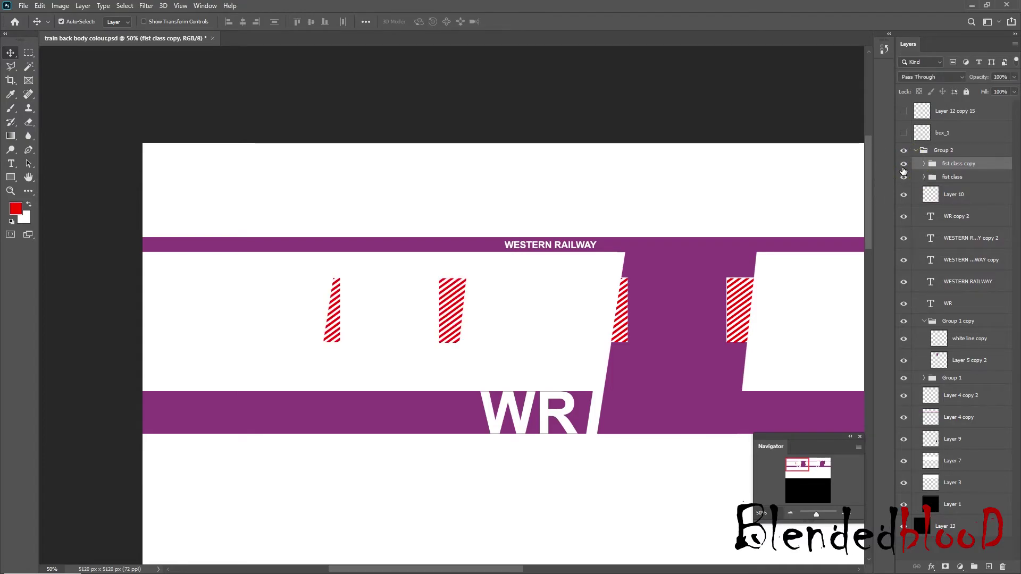
pyautogui.press('Delete')
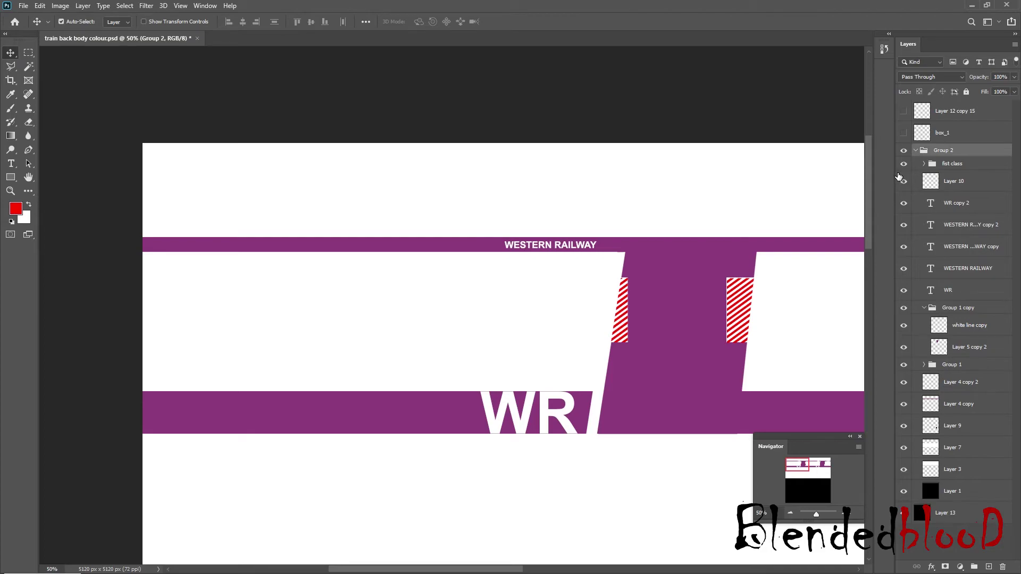
# Step: Hide the livery layers from WR copy 2 down to Layer 3 and show the box_1 UV wireframe
pyautogui.click(903, 165)
pyautogui.click(904, 164)
pyautogui.moveTo(908, 457); pyautogui.dragTo(903, 340)
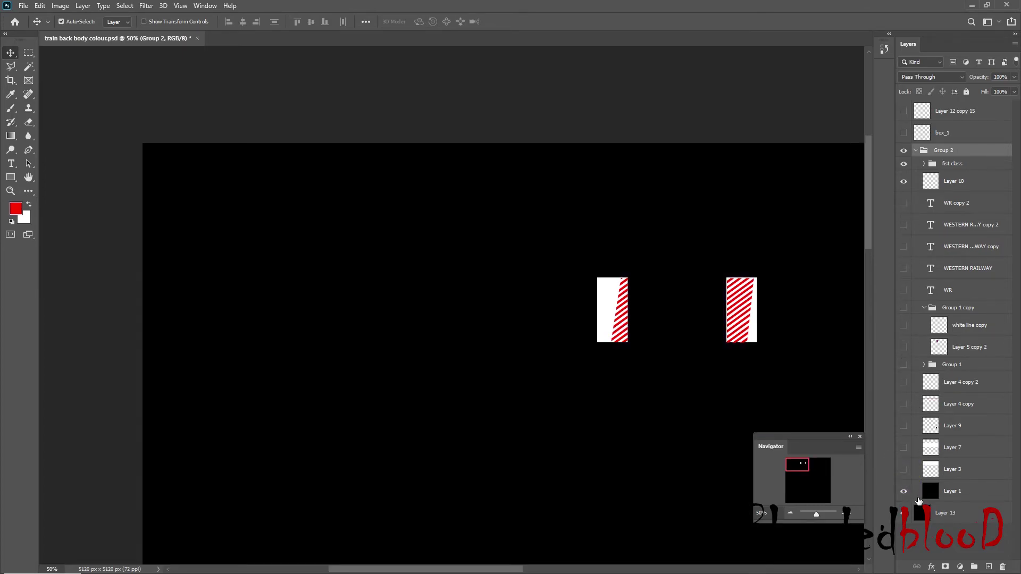
pyautogui.click(903, 133)
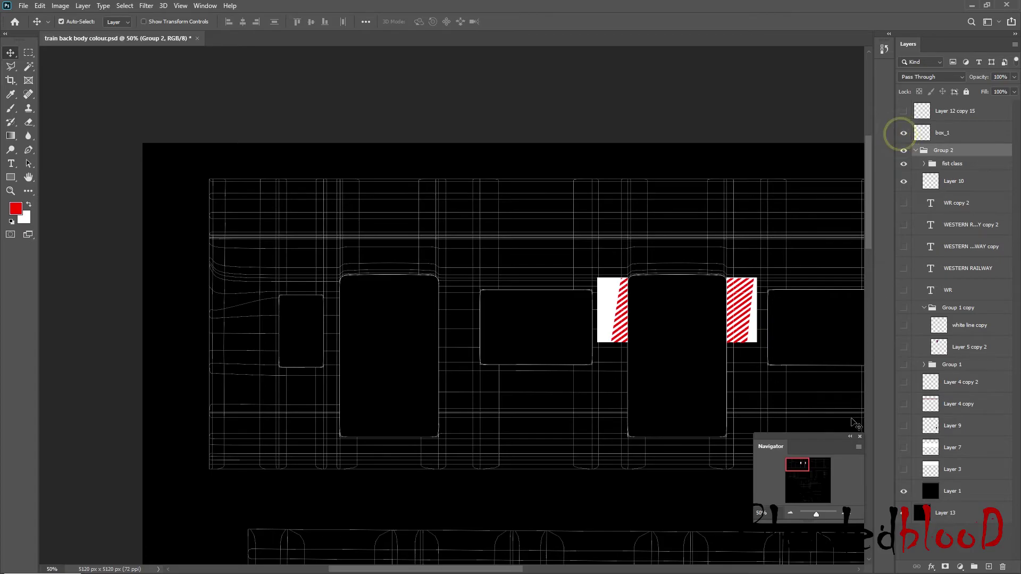
# Step: Expand the fist class group and compare its stripes with the UV wireframe by toggling the group and Group 2 visibility
pyautogui.click(847, 514)
pyautogui.moveTo(801, 464); pyautogui.dragTo(809, 461)
pyautogui.click(904, 164)
pyautogui.click(904, 164)
pyautogui.click(924, 164)
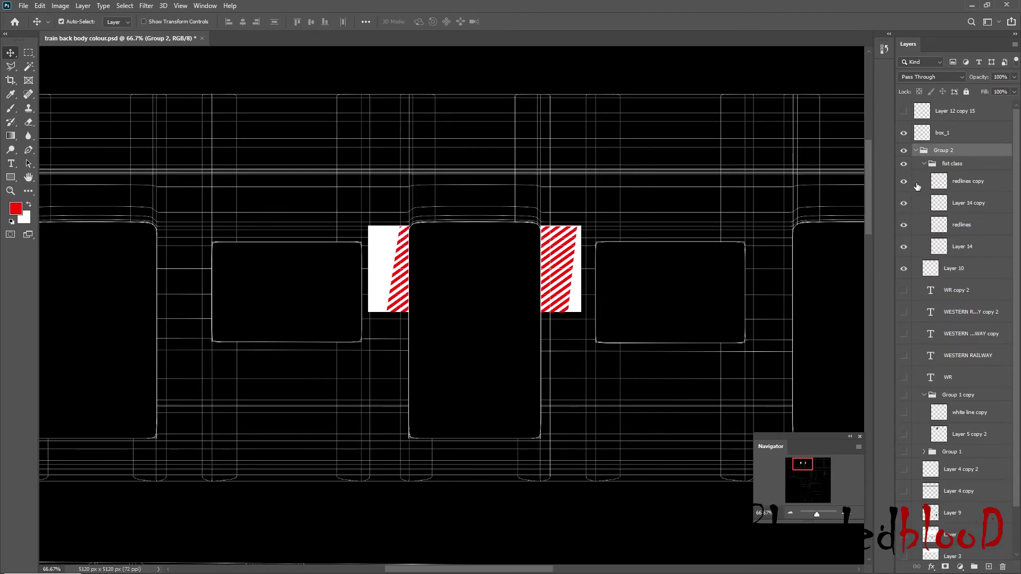
pyautogui.click(903, 152)
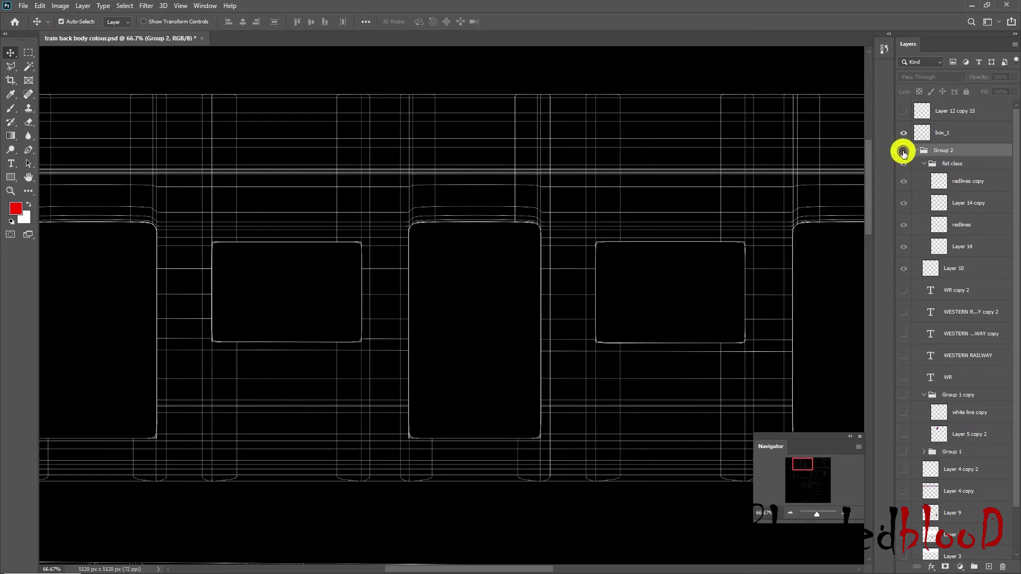
pyautogui.click(903, 152)
pyautogui.click(903, 152)
pyautogui.click(904, 152)
# Step: Show the hidden livery layers from WR copy 2 down to Layer 3 again
pyautogui.moveTo(898, 319); pyautogui.dragTo(903, 451)
pyautogui.click(903, 555)
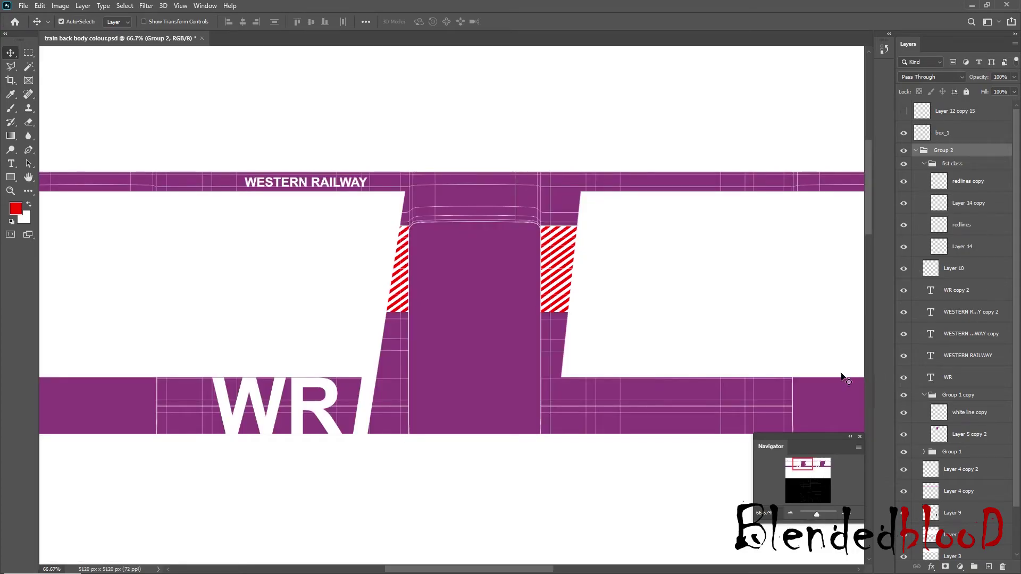
pyautogui.click(792, 514)
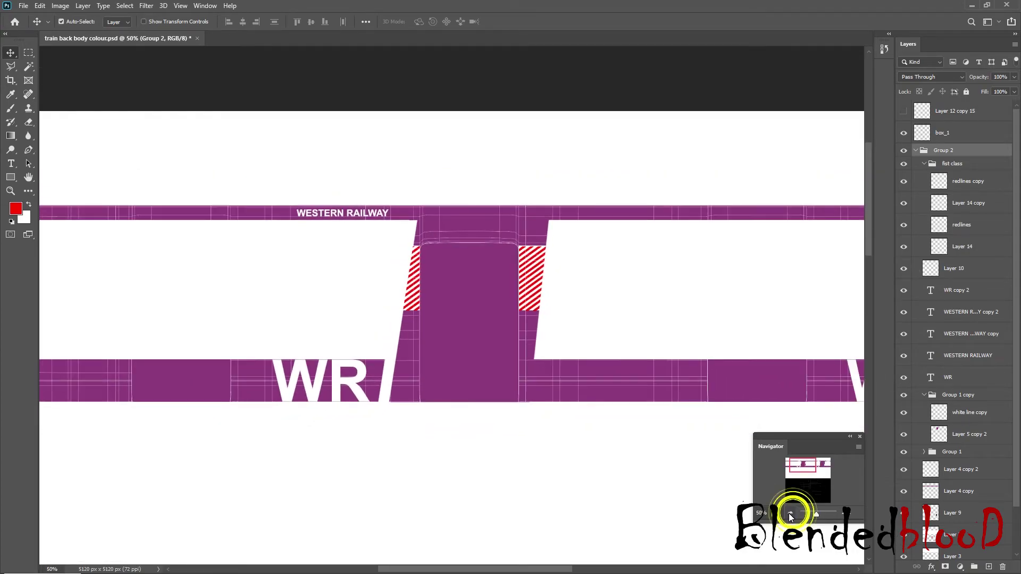
pyautogui.click(790, 515)
# Step: Switch to Maya and examine the stripe placement beside the rear coach's doors from several angles and distances
pyautogui.press('super')
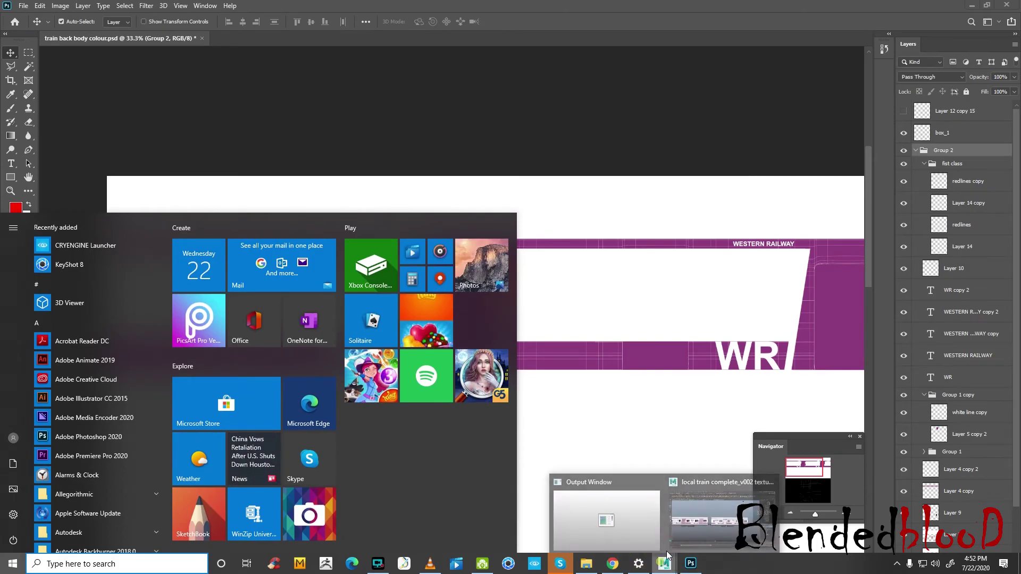
pyautogui.click(677, 512)
pyautogui.keyDown('alt'); pyautogui.moveTo(682, 311); pyautogui.dragTo(631, 392); pyautogui.keyUp('alt')
pyautogui.keyDown('alt'); pyautogui.moveTo(631, 392); pyautogui.dragTo(720, 360, button='right'); pyautogui.keyUp('alt')
pyautogui.keyDown('alt'); pyautogui.moveTo(720, 360); pyautogui.dragTo(660, 341); pyautogui.keyUp('alt')
pyautogui.scroll(3, 638, 277)
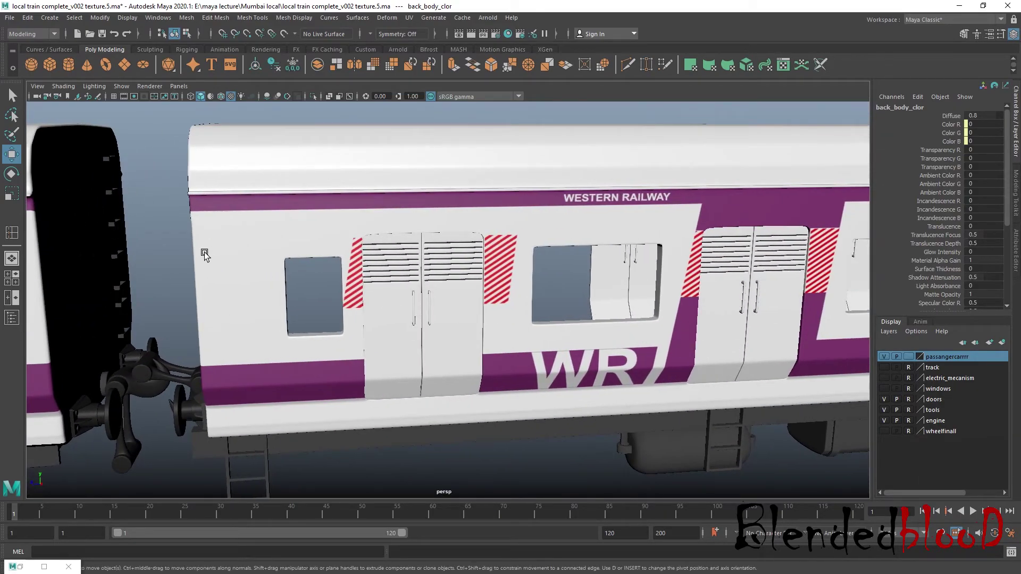
pyautogui.keyDown('alt'); pyautogui.moveTo(693, 270); pyautogui.dragTo(650, 287); pyautogui.keyUp('alt')
pyautogui.scroll(2, 634, 244)
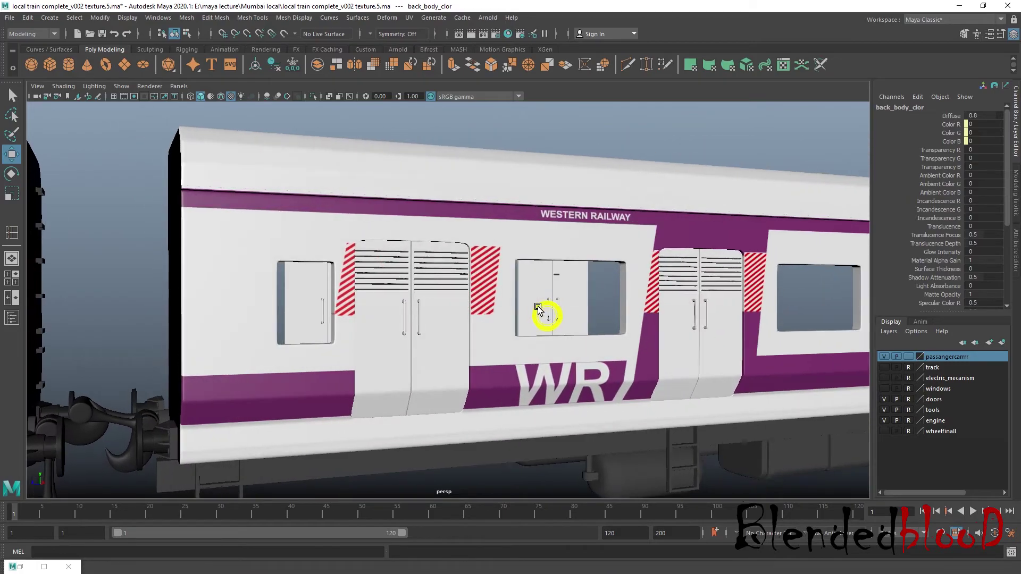
pyautogui.scroll(-3, 547, 314)
pyautogui.keyDown('alt'); pyautogui.moveTo(547, 313); pyautogui.dragTo(470, 261); pyautogui.keyUp('alt')
pyautogui.keyDown('alt'); pyautogui.moveTo(323, 313); pyautogui.dragTo(491, 348); pyautogui.keyUp('alt')
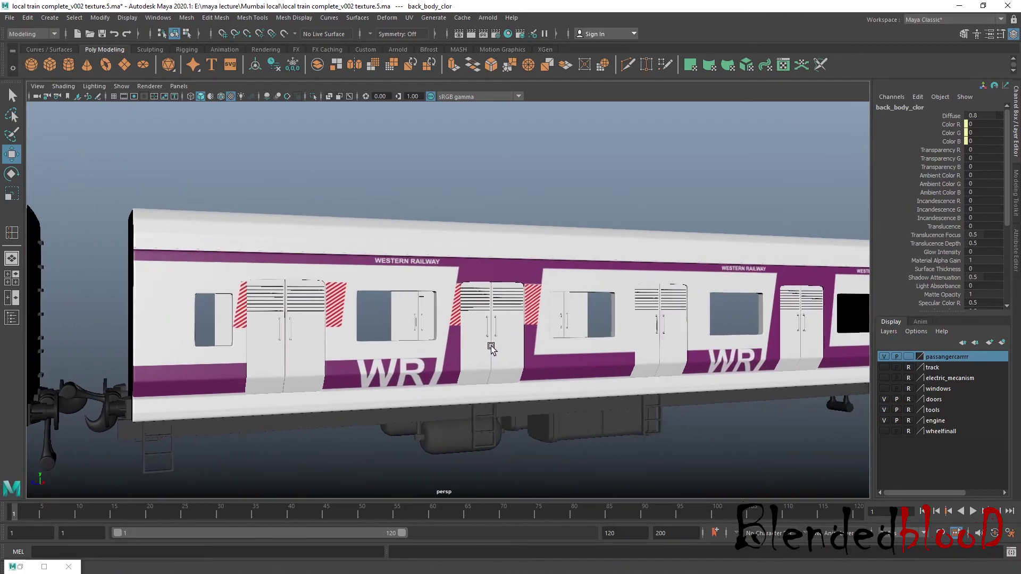
pyautogui.scroll(-4, 492, 348)
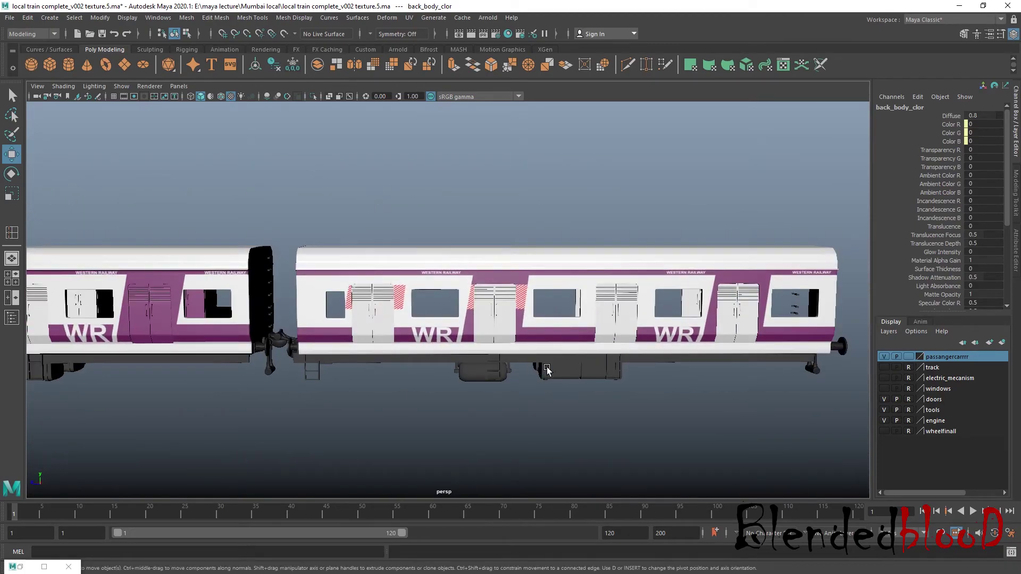
pyautogui.press('super')
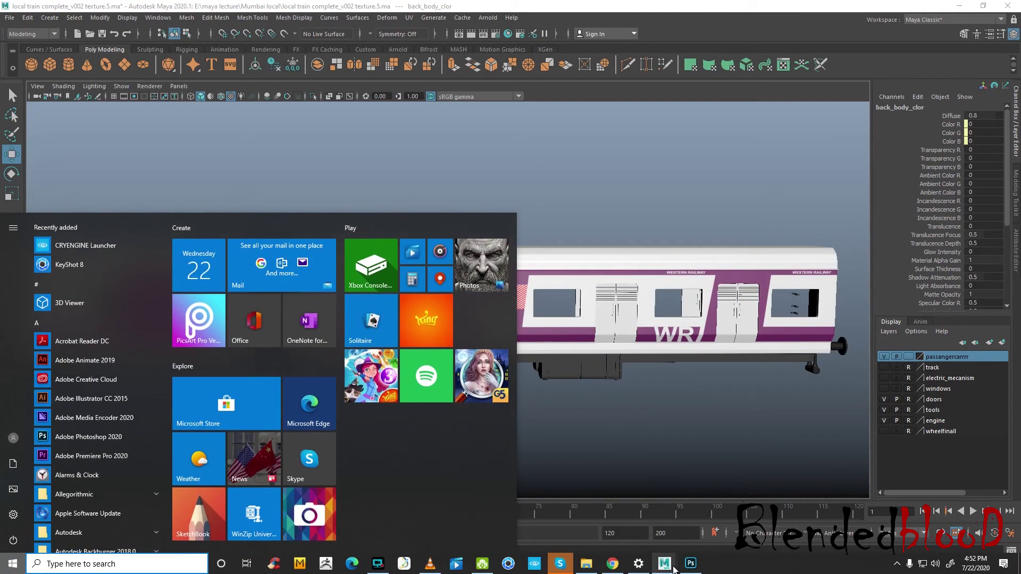
pyautogui.click(702, 516)
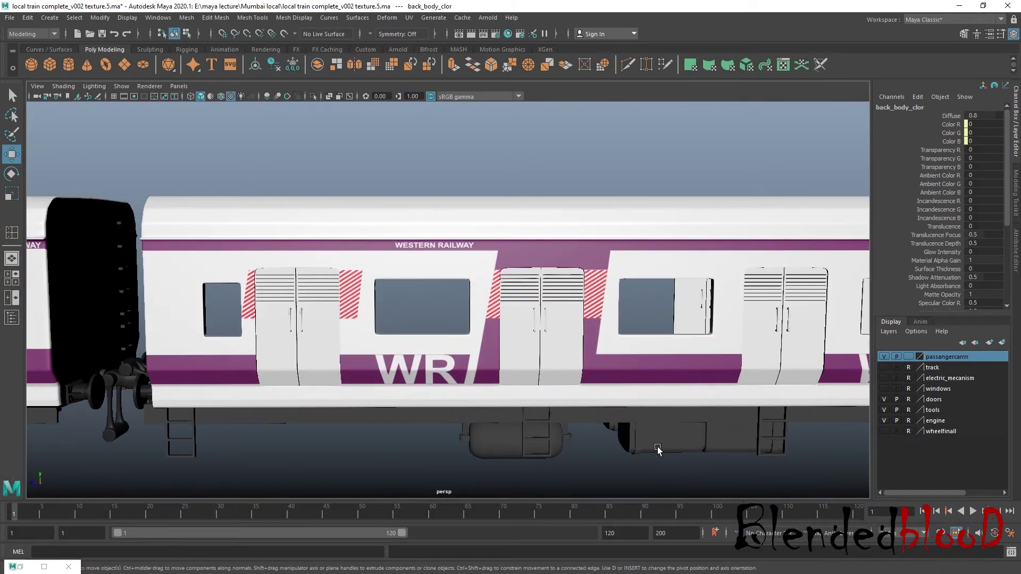
# Step: Switch to Photoshop and compare the livery around the first coach doors with the UV wireframe by toggling Group 2's visibility
pyautogui.press('super')
pyautogui.click(689, 569)
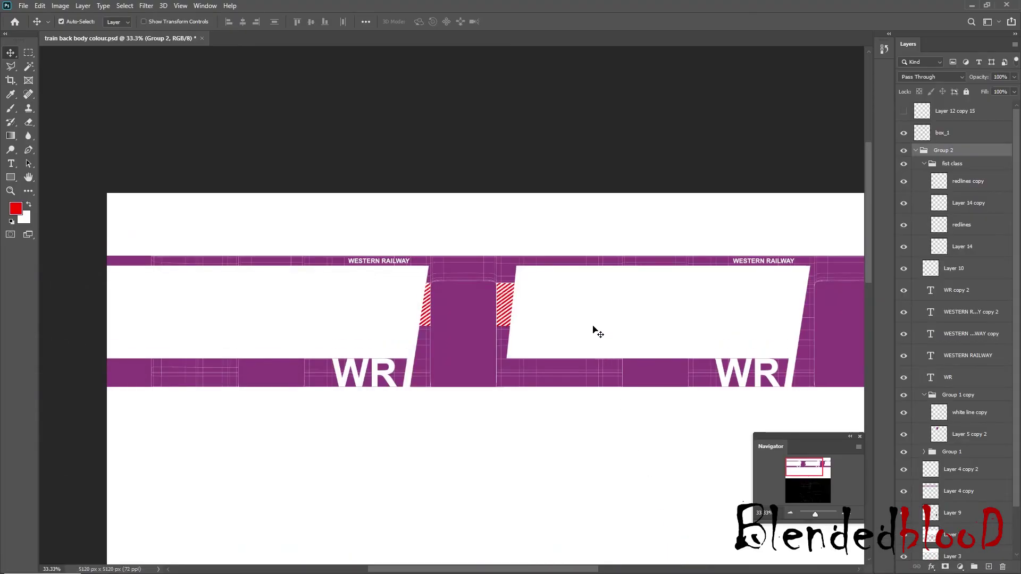
pyautogui.click(842, 514)
pyautogui.click(797, 467)
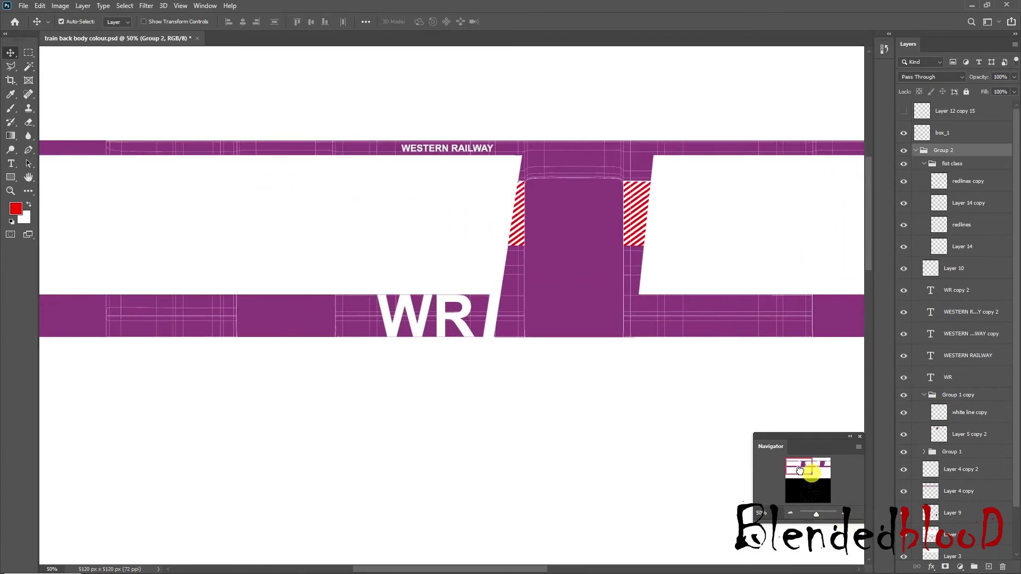
pyautogui.click(902, 151)
pyautogui.click(903, 151)
pyautogui.click(903, 151)
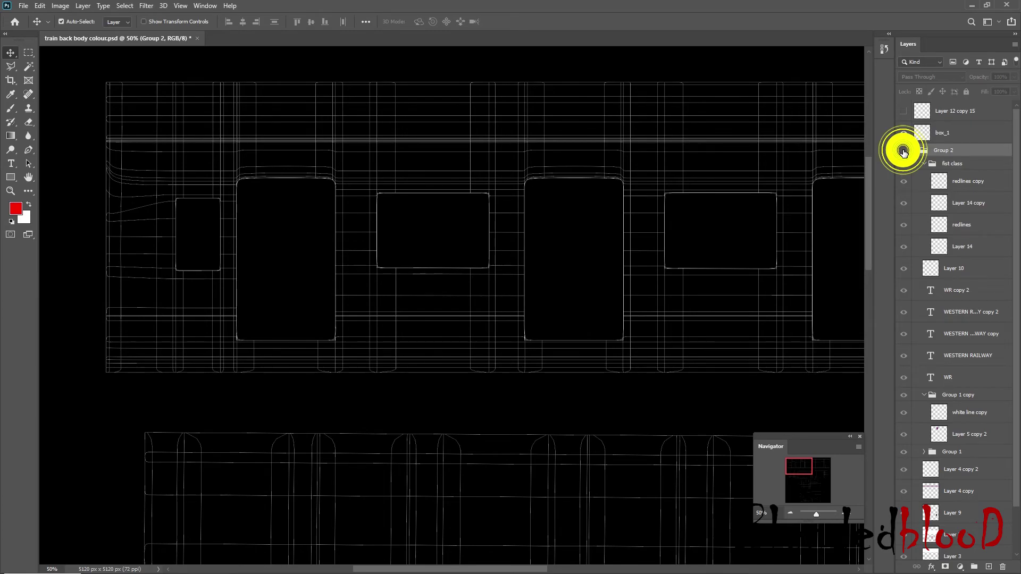
pyautogui.click(903, 151)
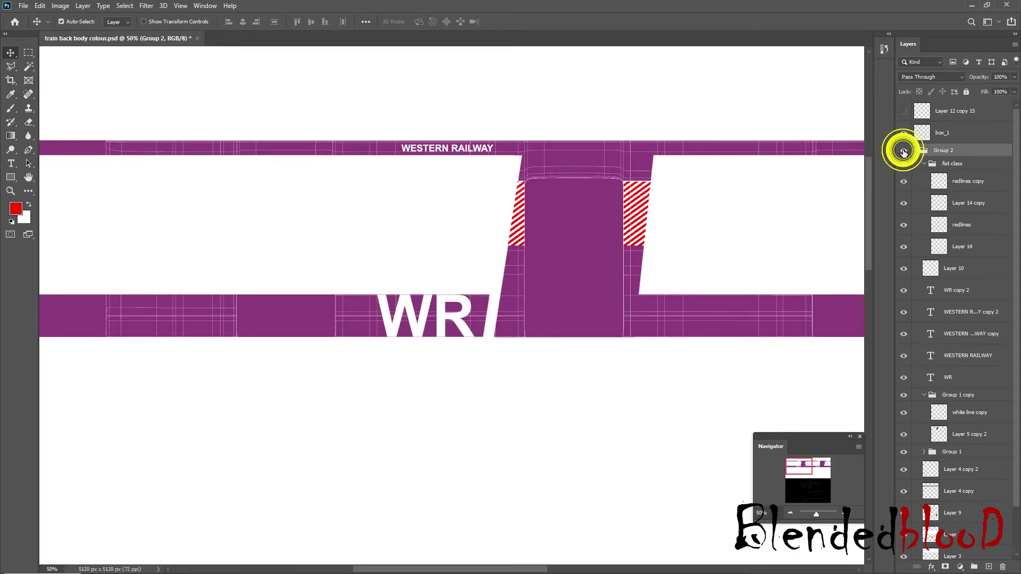
pyautogui.click(902, 151)
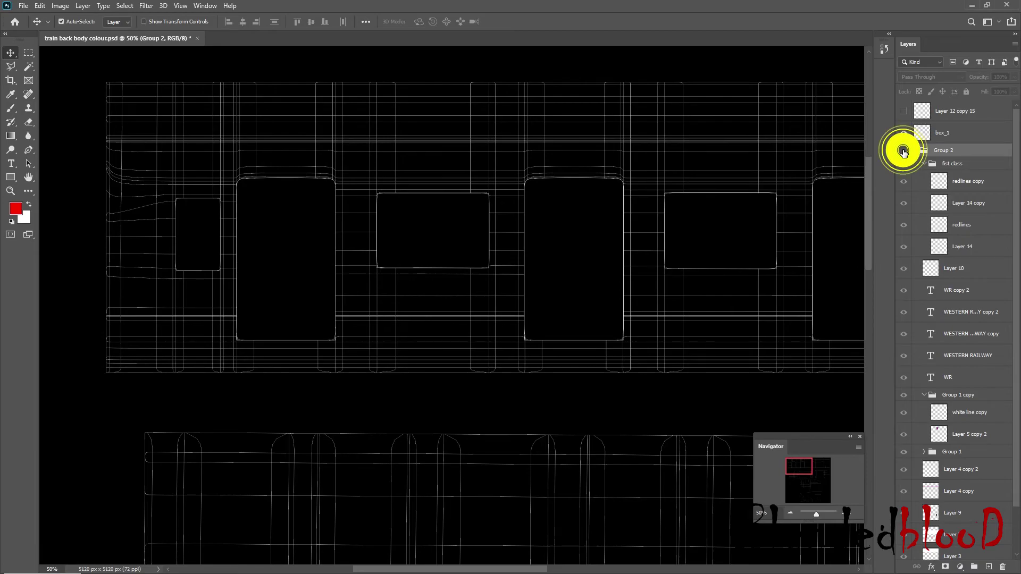
pyautogui.click(903, 151)
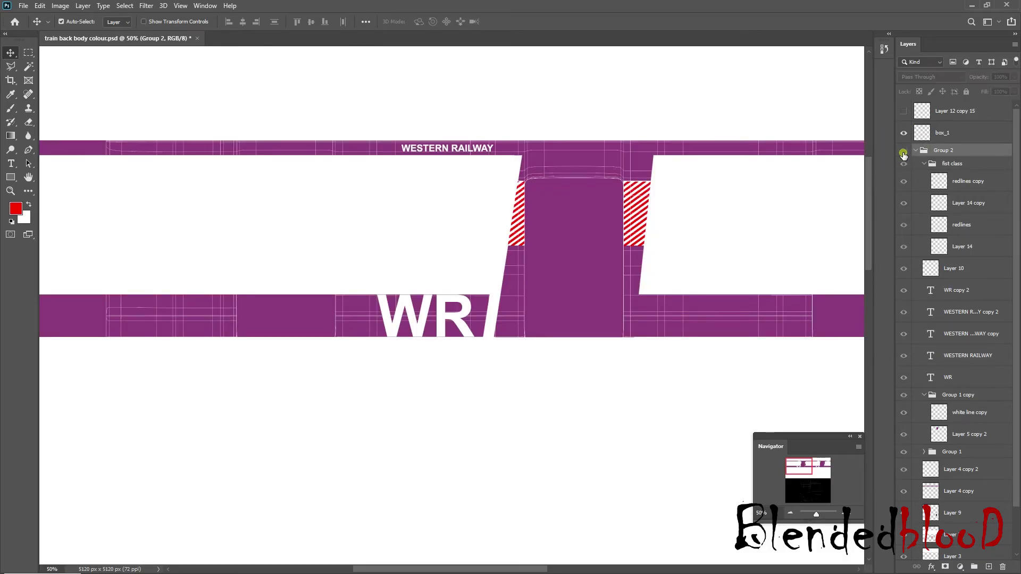
pyautogui.click(903, 153)
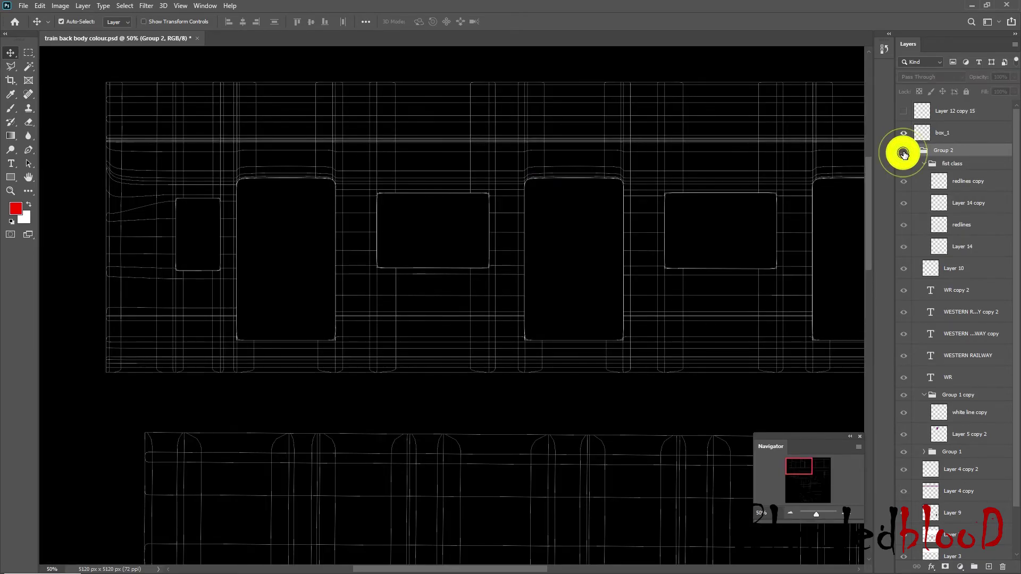
pyautogui.click(903, 152)
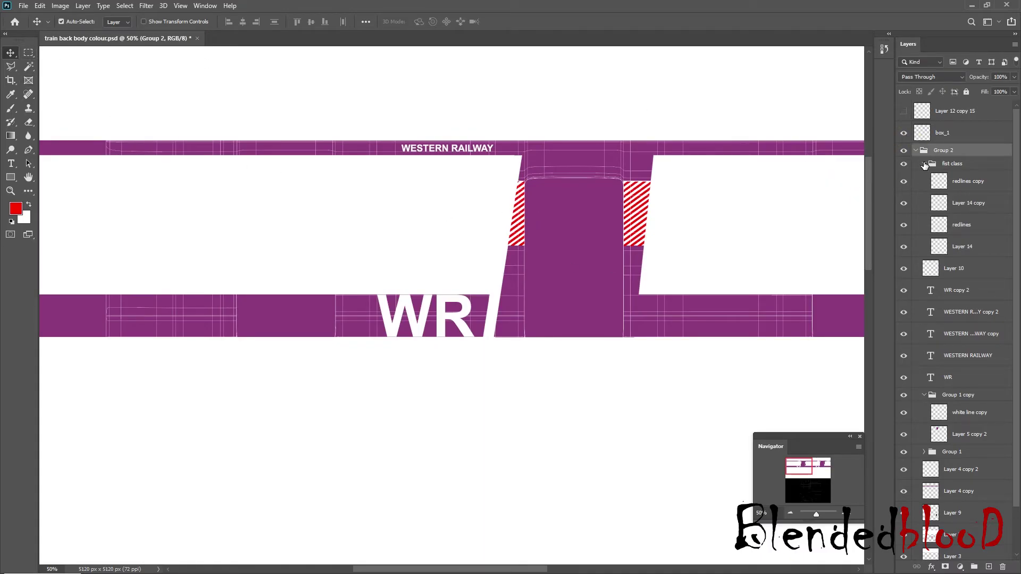
# Step: Toggle the fist class group and its redlines copy layer to check which door stripes they contain
pyautogui.click(924, 164)
pyautogui.click(902, 164)
pyautogui.click(902, 163)
pyautogui.click(915, 162)
pyautogui.click(924, 164)
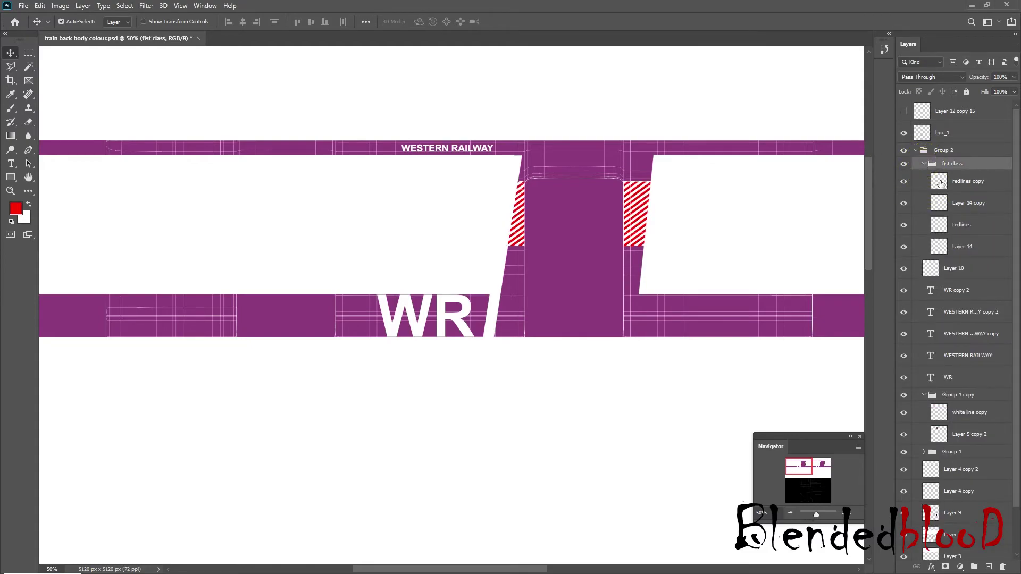
pyautogui.click(903, 183)
pyautogui.click(904, 183)
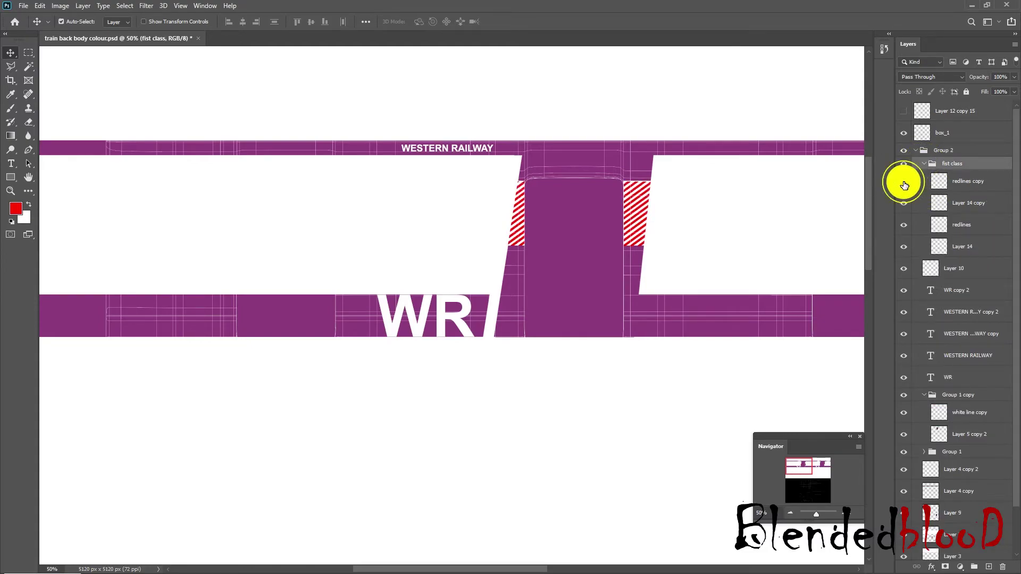
# Step: Select the redlines copy layer and examine the extent of its stripes through its transform bounds and visibility
pyautogui.click(979, 187)
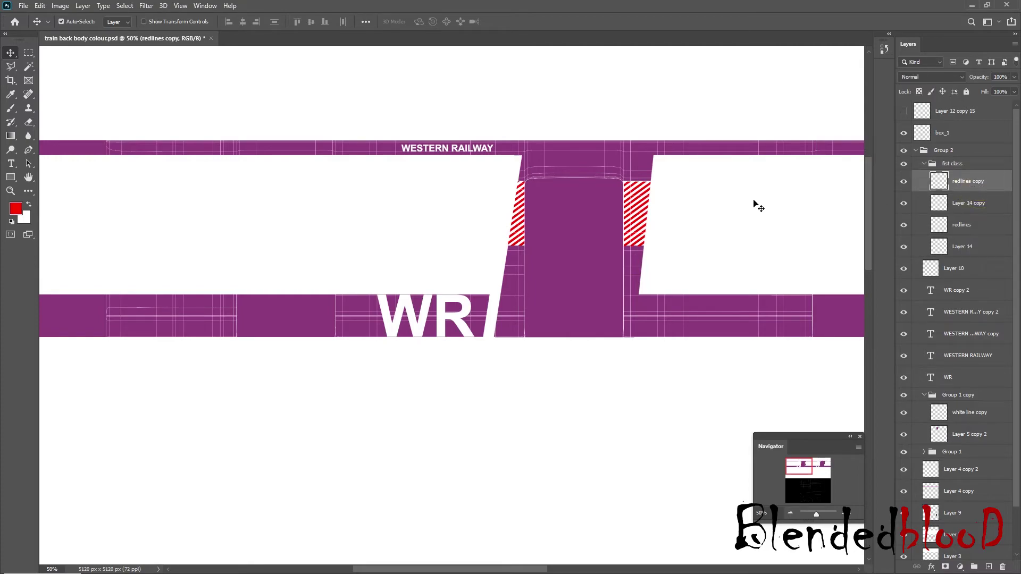
pyautogui.click(903, 182)
pyautogui.click(904, 182)
pyautogui.hotkey('ctrl', 't')
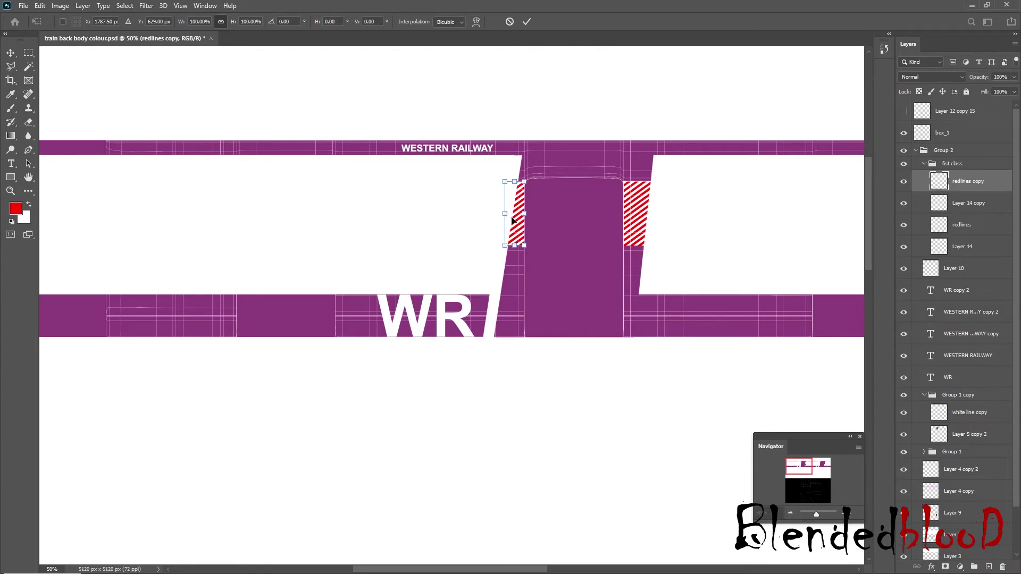
pyautogui.press('Return')
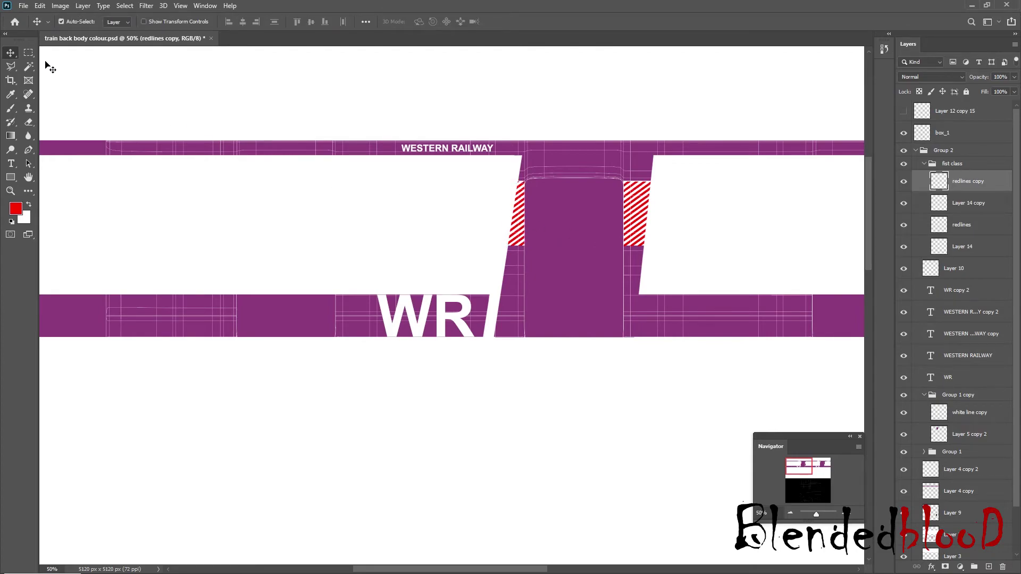
pyautogui.click(28, 53)
pyautogui.click(903, 182)
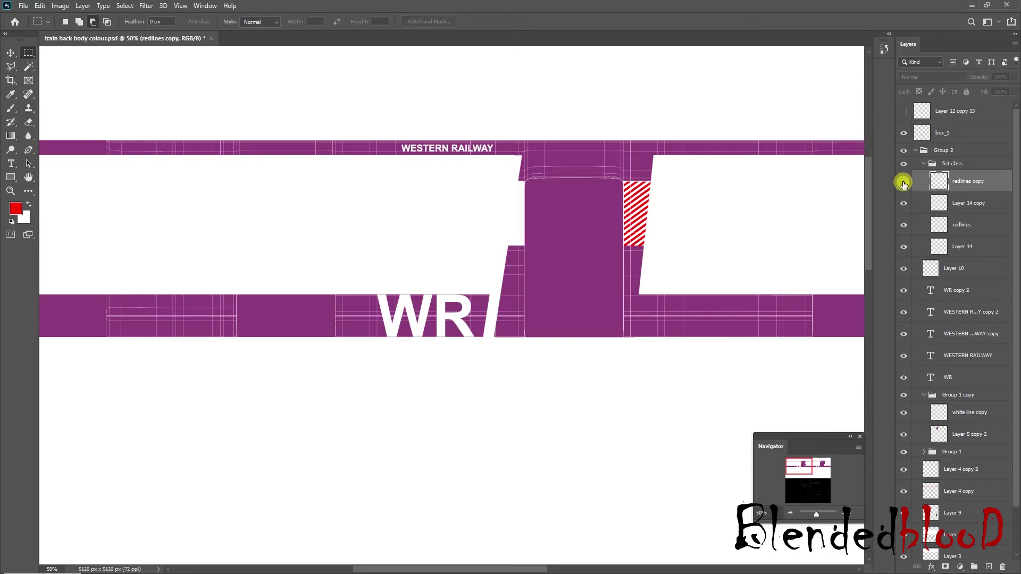
pyautogui.click(902, 183)
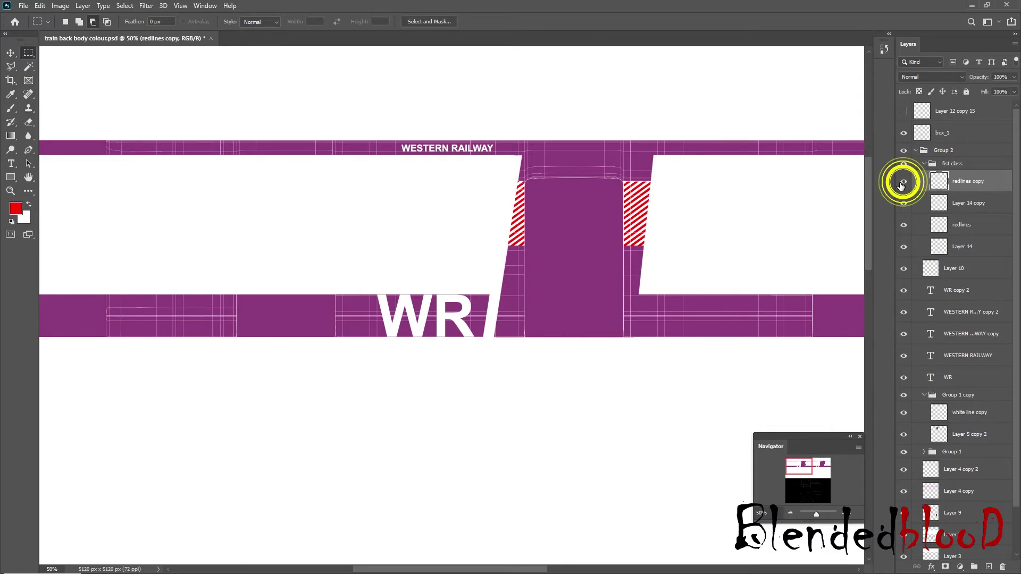
pyautogui.click(901, 185)
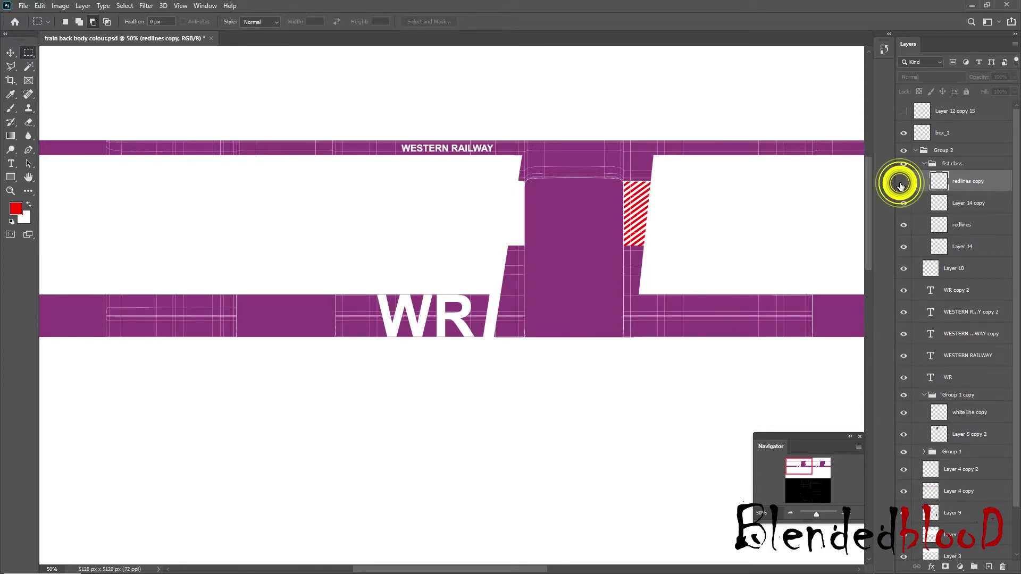
pyautogui.click(901, 184)
# Step: Collapse Group 2 and add a new empty layer directly above it
pyautogui.click(916, 164)
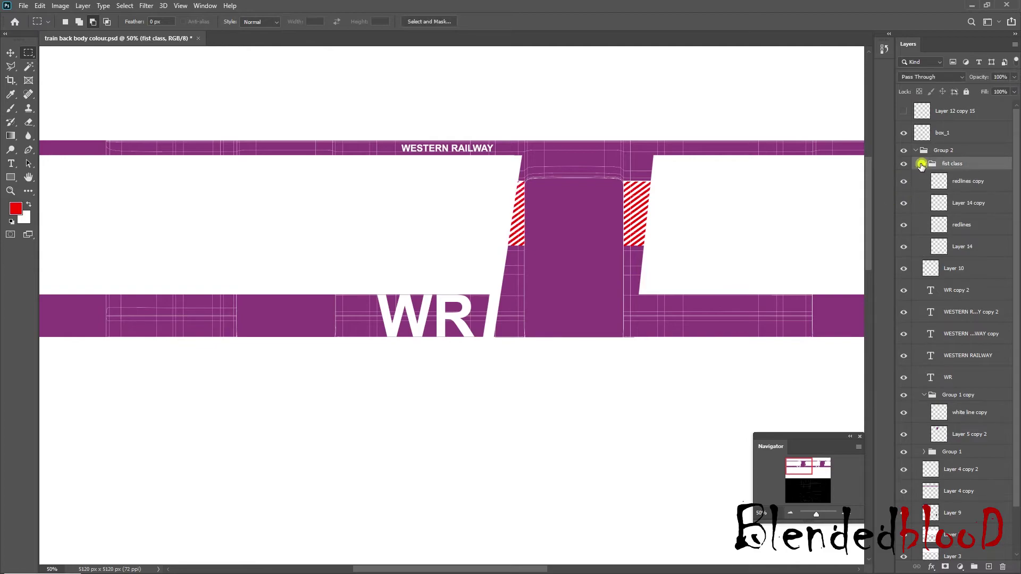
pyautogui.click(914, 154)
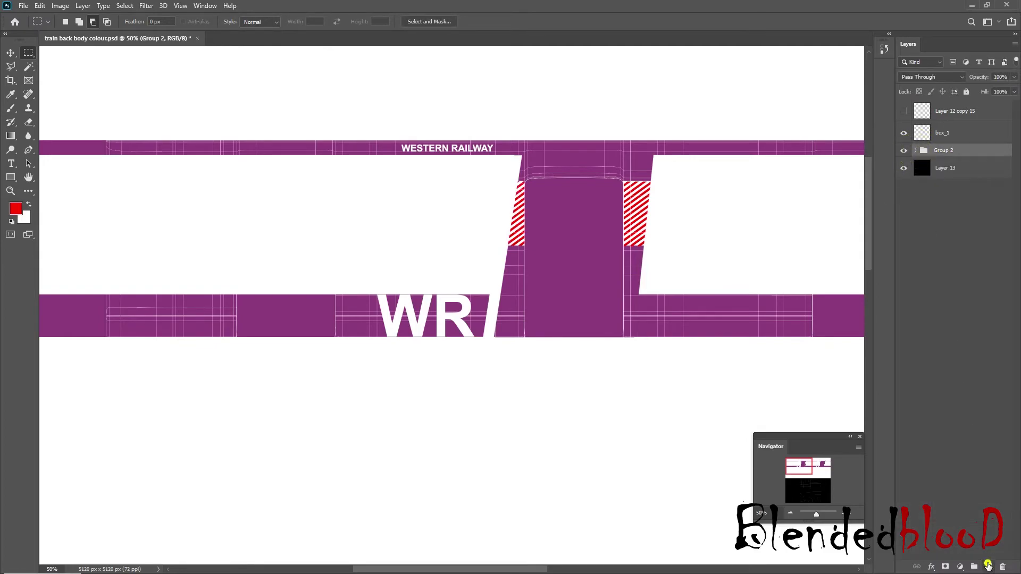
pyautogui.click(988, 565)
# Step: Check the livery at several magnifications with Layer 12 copy 15 shown, and hide that layer again
pyautogui.click(903, 113)
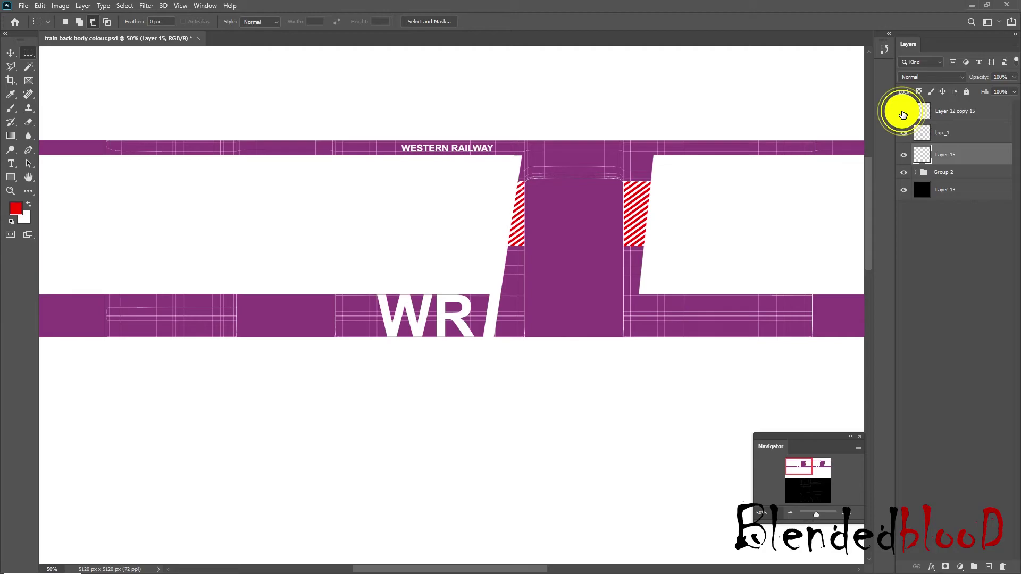
pyautogui.click(847, 513)
pyautogui.click(847, 512)
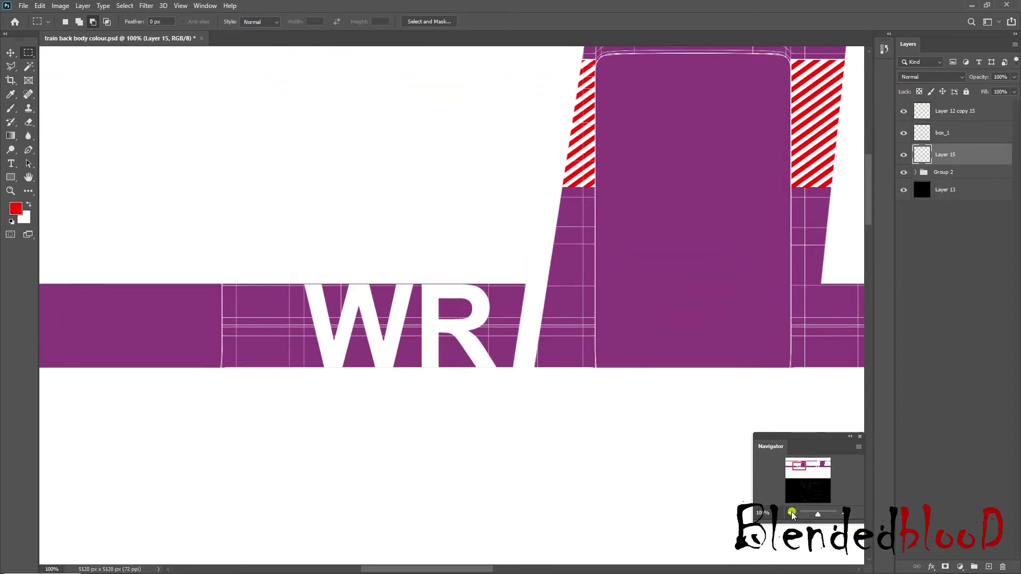
pyautogui.click(790, 513)
pyautogui.click(791, 513)
pyautogui.click(791, 512)
pyautogui.click(791, 512)
pyautogui.click(903, 111)
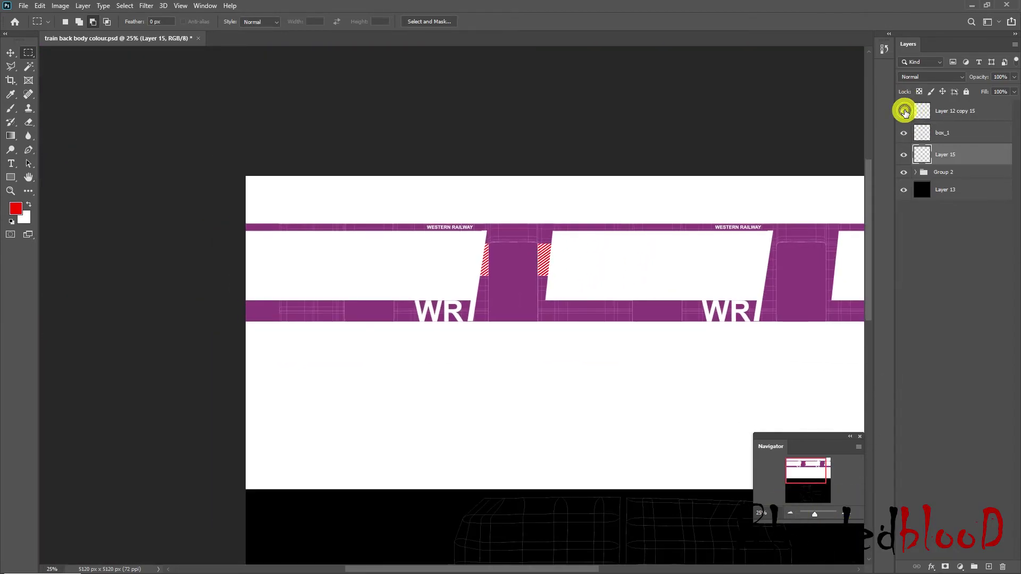
# Step: Add a new layer above box_1 and fill a long, thin horizontal selection below the livery band with red
pyautogui.click(946, 134)
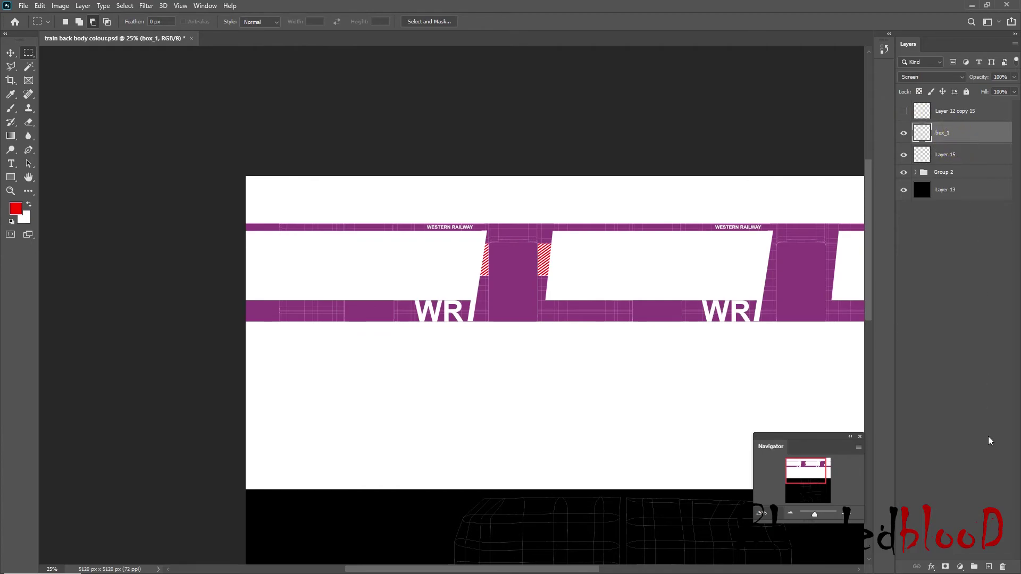
pyautogui.click(987, 567)
pyautogui.moveTo(494, 370); pyautogui.dragTo(634, 373)
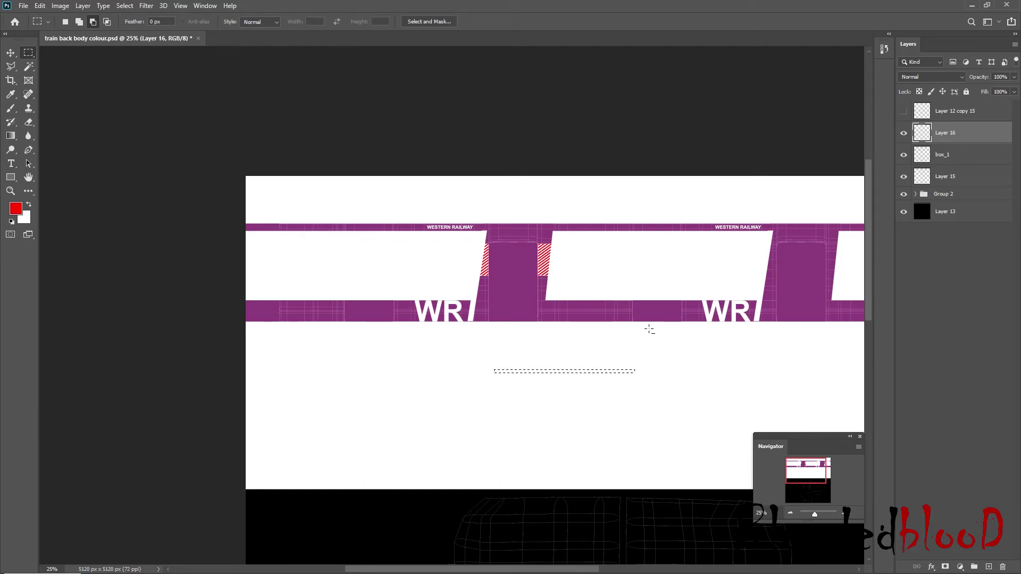
pyautogui.hotkey('alt', 'BackSpace')
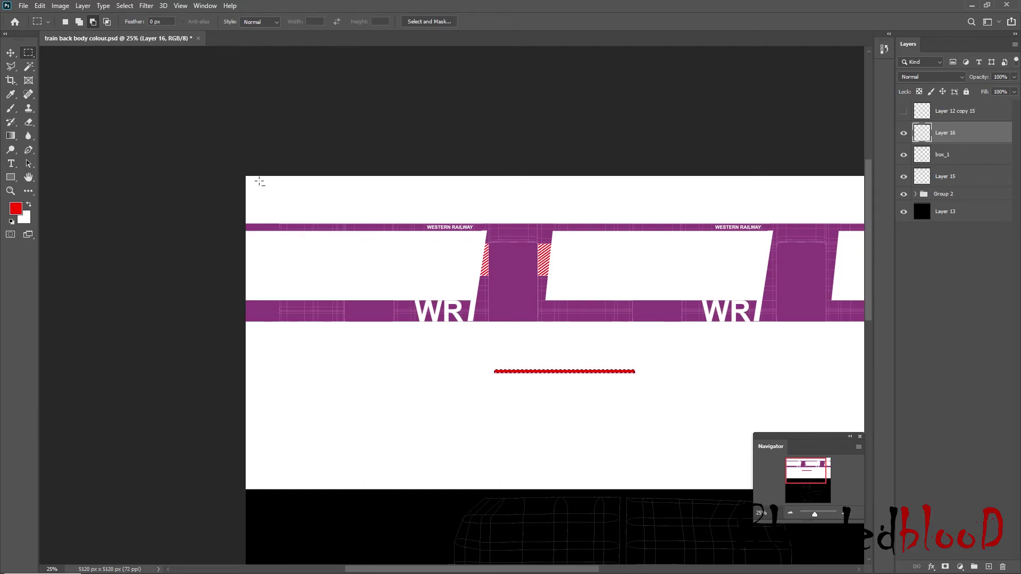
# Step: Deselect the red bar and thin it to about 71.43% of its height with Free Transform
pyautogui.click(12, 52)
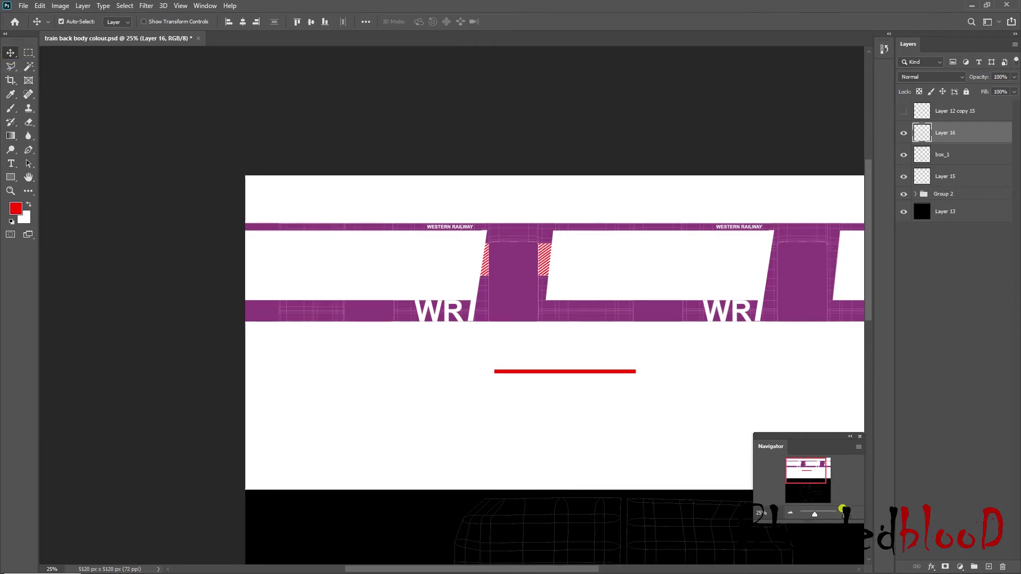
pyautogui.click(844, 513)
pyautogui.click(844, 512)
pyautogui.moveTo(806, 469); pyautogui.dragTo(810, 468)
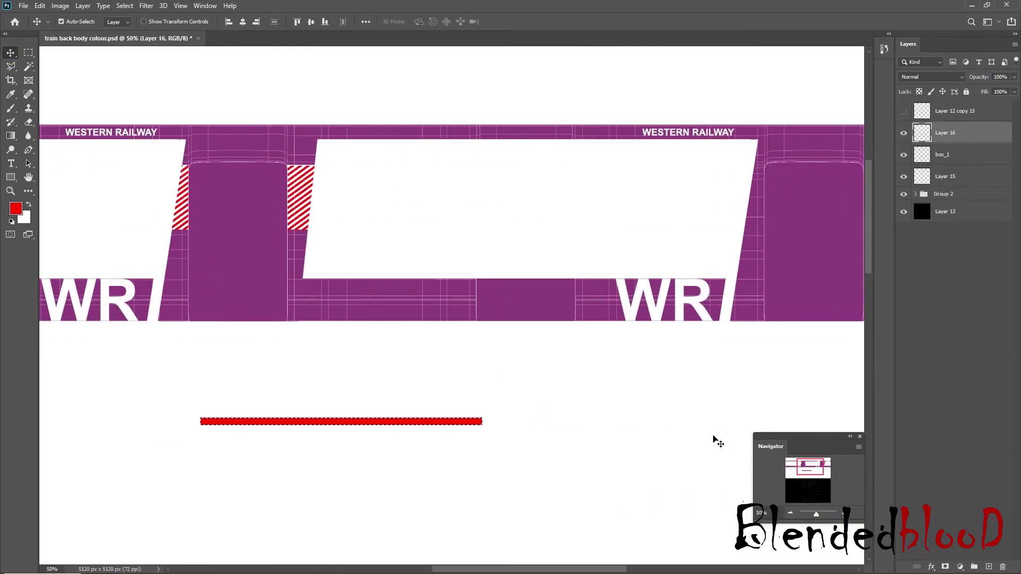
pyautogui.hotkey('ctrl', 'd')
pyautogui.hotkey('ctrl', 't')
pyautogui.moveTo(341, 418); pyautogui.dragTo(344, 418)
pyautogui.press('Return')
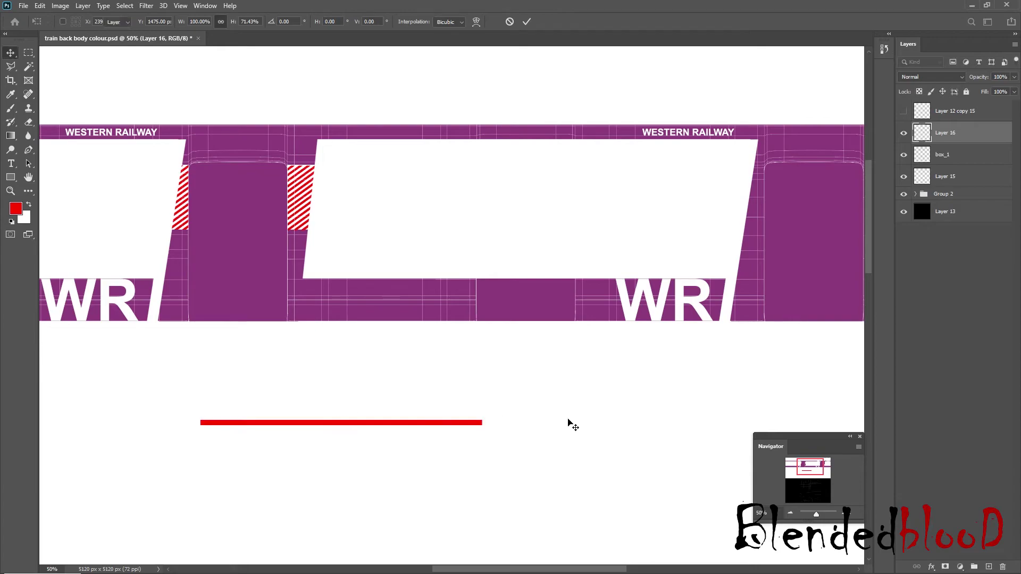
# Step: Move the red bar closer beneath the livery band and stretch its width to about 105.85%
pyautogui.moveTo(478, 426); pyautogui.dragTo(631, 391)
pyautogui.hotkey('ctrl', 't')
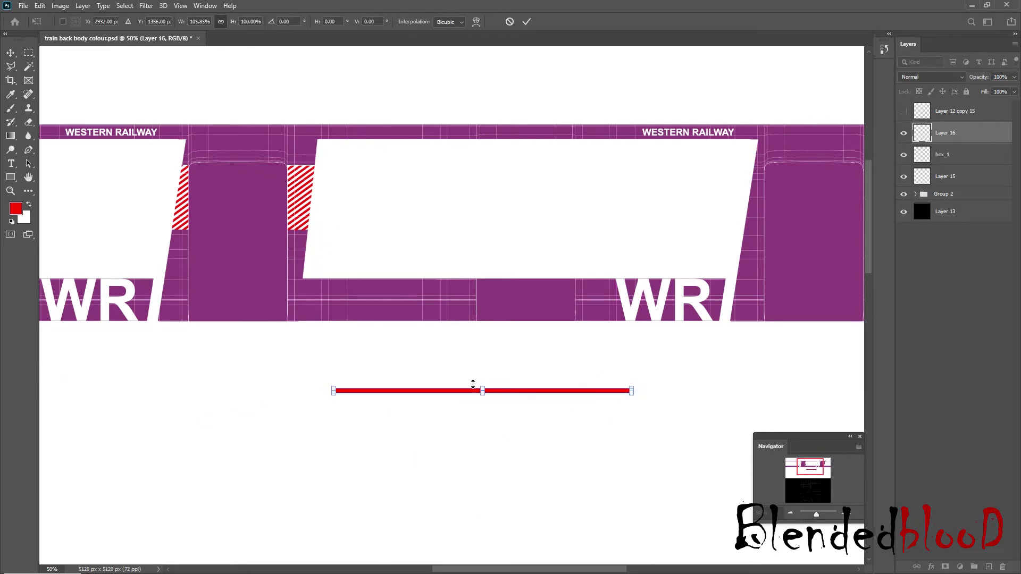
pyautogui.moveTo(485, 387); pyautogui.dragTo(487, 386)
pyautogui.moveTo(655, 387); pyautogui.dragTo(659, 367)
pyautogui.hotkey('ctrl', 'z')
pyautogui.press('Return')
# Step: Duplicate the red bar and nudge the copy above the original, leaving a narrow white gap between them
pyautogui.hotkey('ctrl', 'j')
pyautogui.hotkey('shift', 'Up')
pyautogui.hotkey('shift', 'Up')
pyautogui.hotkey('shift', 'Up')
pyautogui.hotkey('shift', 'Up')
pyautogui.press('Down')
pyautogui.press('Down')
pyautogui.press('Down')
pyautogui.press('Down')
pyautogui.press('Down')
pyautogui.press('Down')
pyautogui.press('Up')
pyautogui.press('Up')
pyautogui.press('Up')
pyautogui.press('Up')
pyautogui.press('Up')
pyautogui.press('Up')
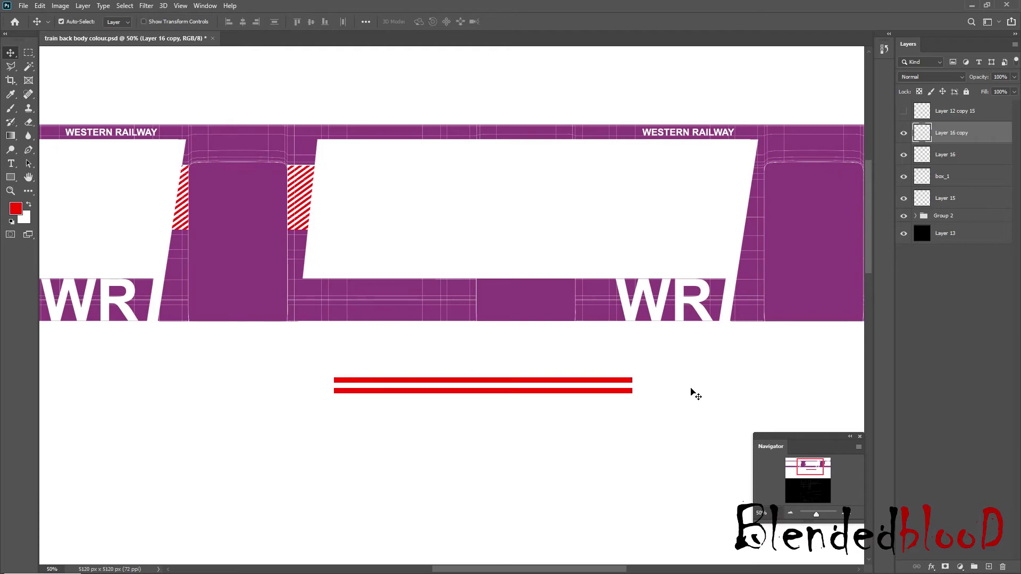
# Step: Duplicate the upper red bar and nudge the copy up to form a third evenly spaced stripe
pyautogui.press('ctrl')
pyautogui.hotkey('ctrl', 'j')
pyautogui.hotkey('shift', 'Up')
pyautogui.hotkey('shift', 'Up')
pyautogui.hotkey('shift', 'Up')
pyautogui.hotkey('shift', 'Up')
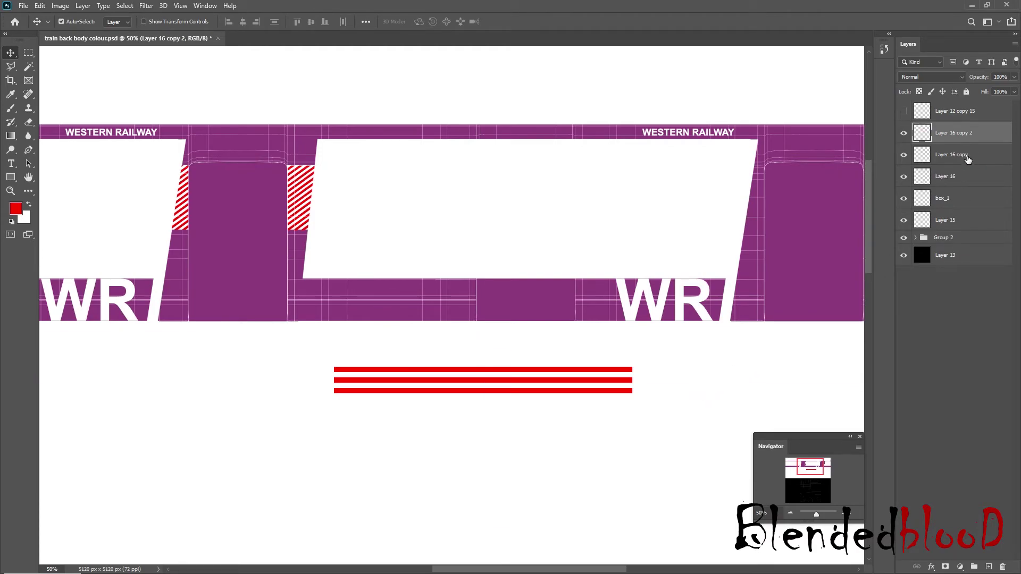
# Step: Duplicate the three red stripe layers together and move the copies above the originals to form six evenly spaced stripes
pyautogui.keyDown('ctrl'); pyautogui.click(967, 156); pyautogui.keyUp('ctrl')
pyautogui.keyDown('ctrl'); pyautogui.click(967, 179); pyautogui.keyUp('ctrl')
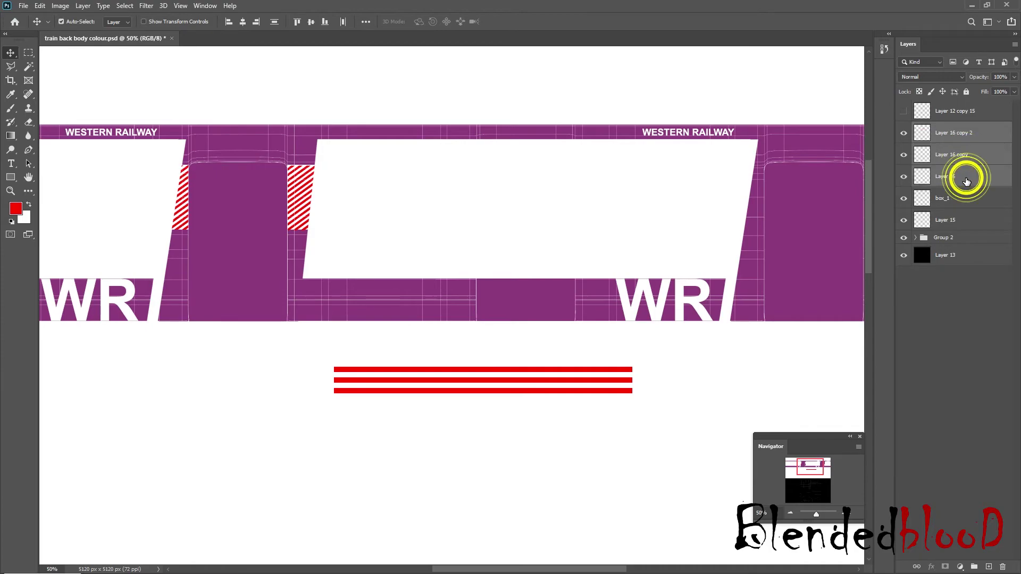
pyautogui.hotkey('ctrl', 'j')
pyautogui.hotkey('shift', 'Up')
pyautogui.hotkey('shift', 'Up')
pyautogui.hotkey('shift', 'Up')
pyautogui.hotkey('shift', 'Up')
pyautogui.hotkey('shift', 'Up')
pyautogui.hotkey('shift', 'Up')
pyautogui.hotkey('shift', 'Up')
pyautogui.hotkey('shift', 'Up')
pyautogui.hotkey('shift', 'Up')
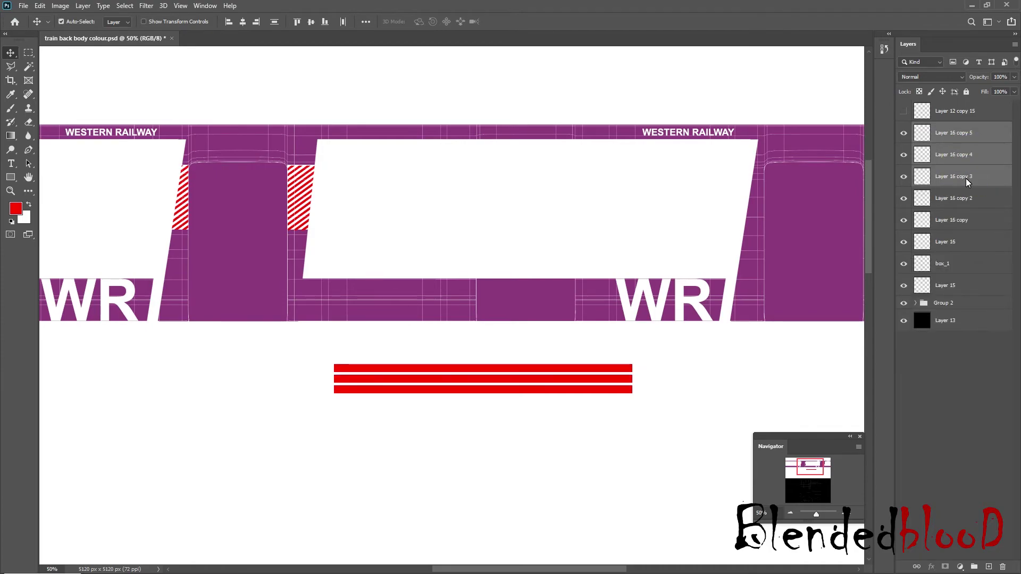
pyautogui.hotkey('shift', 'Up')
pyautogui.hotkey('shift', 'Up')
pyautogui.hotkey('shift', 'Up')
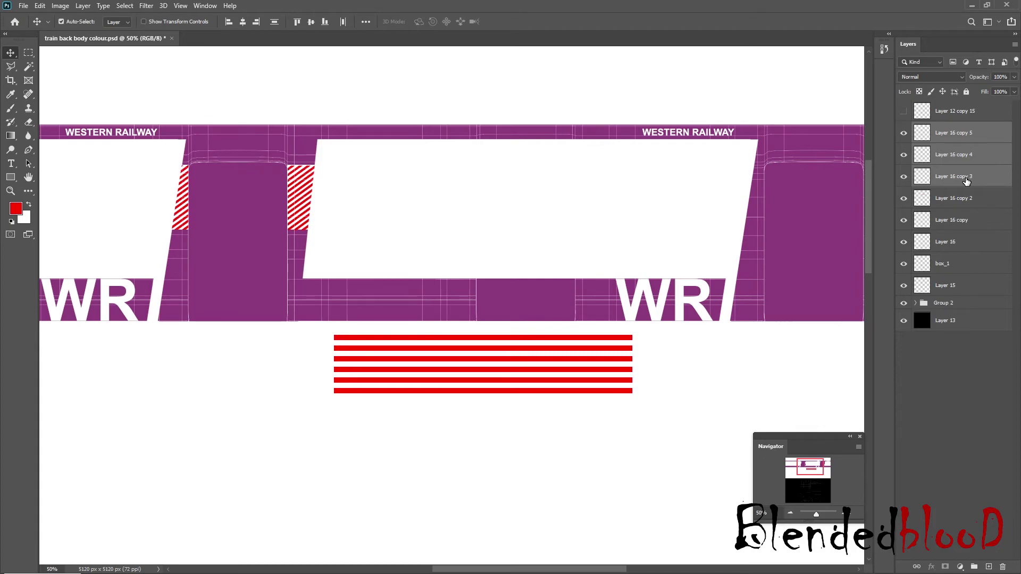
# Step: Duplicate the six red stripe layers together and move the copies below the originals to form twelve evenly spaced stripes
pyautogui.click(950, 242)
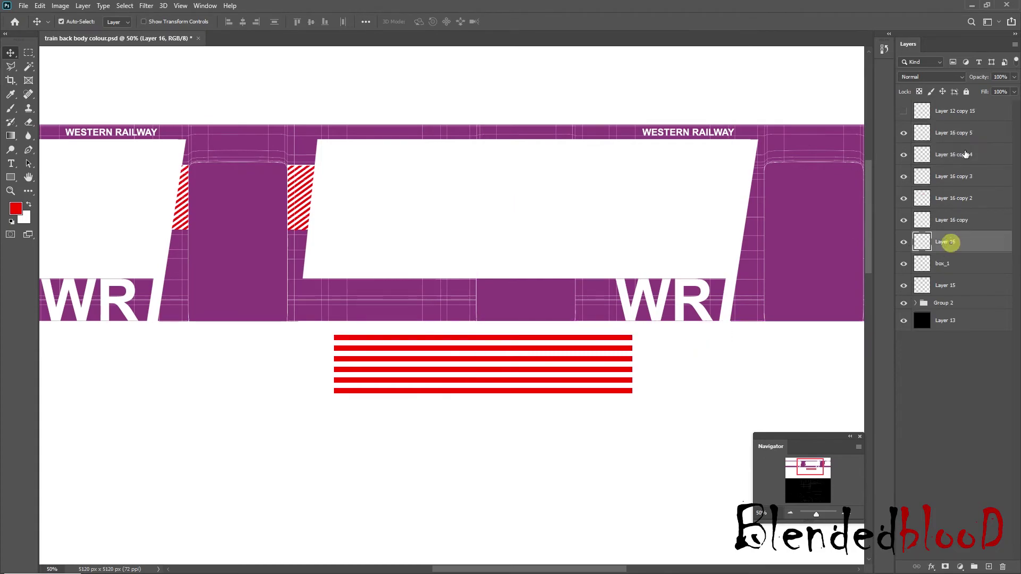
pyautogui.keyDown('shift'); pyautogui.click(967, 134); pyautogui.keyUp('shift')
pyautogui.hotkey('ctrl', 'j')
pyautogui.hotkey('shift', 'Down')
pyautogui.hotkey('shift', 'Down')
pyautogui.hotkey('shift', 'Down')
pyautogui.hotkey('shift', 'Down')
pyautogui.hotkey('shift', 'Down')
pyautogui.hotkey('shift', 'Down')
pyautogui.hotkey('shift', 'Down')
pyautogui.hotkey('shift', 'Down')
pyautogui.hotkey('shift', 'Down')
pyautogui.hotkey('shift', 'Down')
pyautogui.hotkey('shift', 'Down')
pyautogui.hotkey('shift', 'Down')
pyautogui.hotkey('shift', 'Down')
pyautogui.hotkey('shift', 'Down')
pyautogui.hotkey('shift', 'Down')
pyautogui.hotkey('shift', 'Down')
pyautogui.hotkey('shift', 'Down')
pyautogui.hotkey('shift', 'Down')
pyautogui.hotkey('shift', 'Down')
pyautogui.hotkey('shift', 'Down')
pyautogui.hotkey('shift', 'Down')
pyautogui.hotkey('shift', 'Down')
pyautogui.hotkey('shift', 'Down')
pyautogui.hotkey('shift', 'Down')
pyautogui.hotkey('shift', 'Down')
pyautogui.hotkey('shift', 'Down')
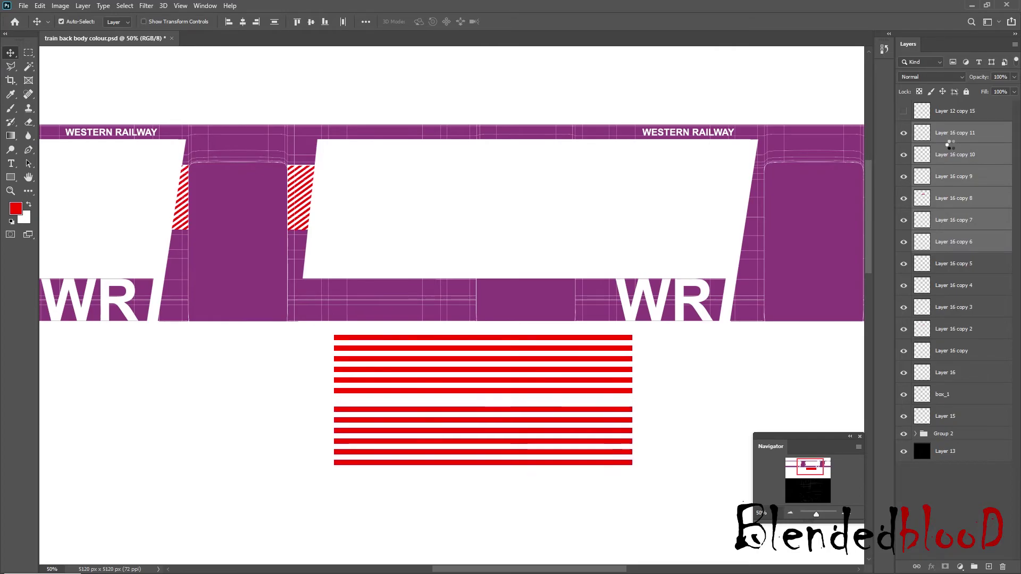
pyautogui.hotkey('shift', 'Up')
pyautogui.press('Up')
pyautogui.press('Up')
pyautogui.press('Up')
pyautogui.press('Up')
pyautogui.press('Up')
pyautogui.press('Up')
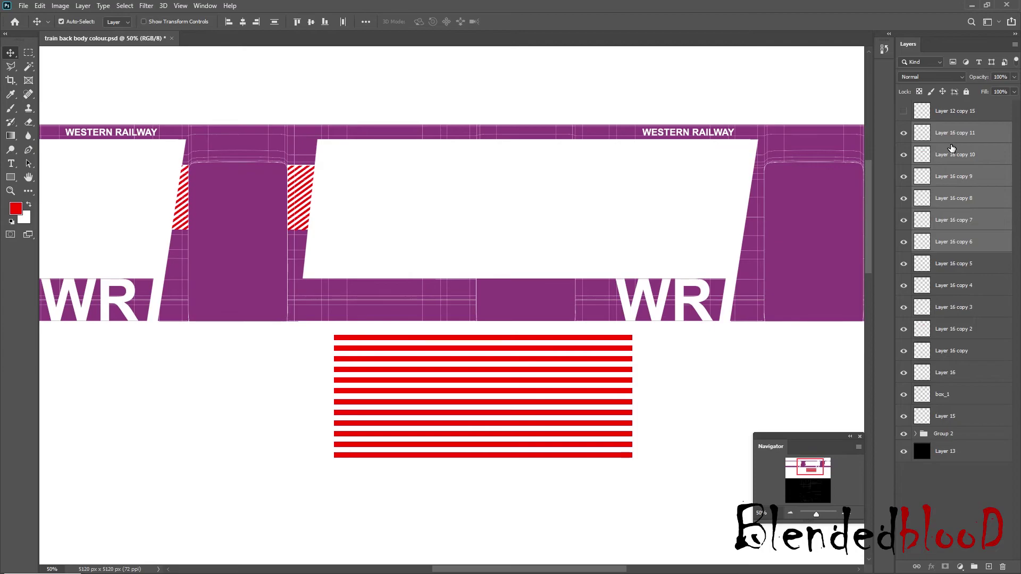
# Step: Duplicate all twelve red stripe layers and move the copies straight below the originals to form twenty-four evenly spaced stripes
pyautogui.click(966, 370)
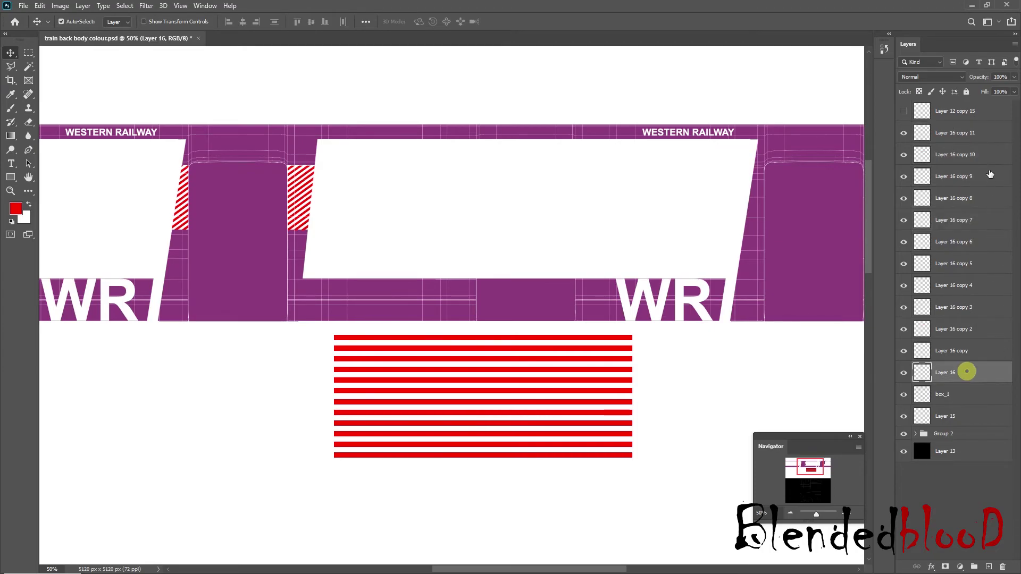
pyautogui.keyDown('shift'); pyautogui.click(981, 133); pyautogui.keyUp('shift')
pyautogui.scroll(-2, 819, 311)
pyautogui.scroll(-1, 813, 312)
pyautogui.keyDown('alt'); pyautogui.moveTo(798, 312); pyautogui.dragTo(799, 313); pyautogui.keyUp('alt')
pyautogui.hotkey('shift', 'Down')
pyautogui.hotkey('shift', 'Down')
pyautogui.hotkey('shift', 'Down')
pyautogui.hotkey('shift', 'Down')
pyautogui.hotkey('shift', 'Down')
pyautogui.hotkey('shift', 'Down')
pyautogui.hotkey('shift', 'Down')
pyautogui.hotkey('shift', 'Down')
pyautogui.hotkey('shift', 'Down')
pyautogui.hotkey('shift', 'Down')
pyautogui.hotkey('shift', 'Down')
pyautogui.hotkey('shift', 'Down')
pyautogui.hotkey('shift', 'Down')
pyautogui.hotkey('shift', 'Down')
pyautogui.hotkey('shift', 'Down')
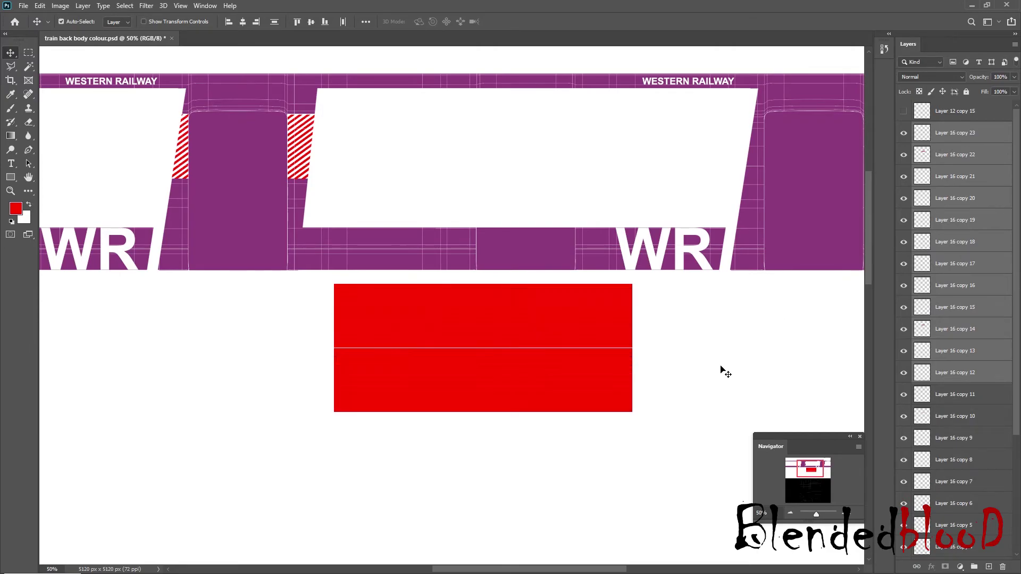
pyautogui.hotkey('shift', 'Down')
pyautogui.hotkey('shift', 'Down')
pyautogui.hotkey('shift', 'Down')
pyautogui.hotkey('shift', 'Down')
pyautogui.hotkey('shift', 'Down')
pyautogui.hotkey('shift', 'Down')
pyautogui.hotkey('shift', 'Down')
pyautogui.hotkey('shift', 'Down')
pyautogui.hotkey('shift', 'Down')
pyautogui.hotkey('shift', 'Down')
pyautogui.hotkey('shift', 'Down')
pyautogui.hotkey('shift', 'Down')
pyautogui.hotkey('shift', 'Down')
pyautogui.hotkey('shift', 'Down')
pyautogui.hotkey('shift', 'Down')
pyautogui.hotkey('shift', 'Down')
pyautogui.hotkey('shift', 'Down')
pyautogui.hotkey('shift', 'Down')
pyautogui.hotkey('shift', 'Down')
pyautogui.hotkey('shift', 'Down')
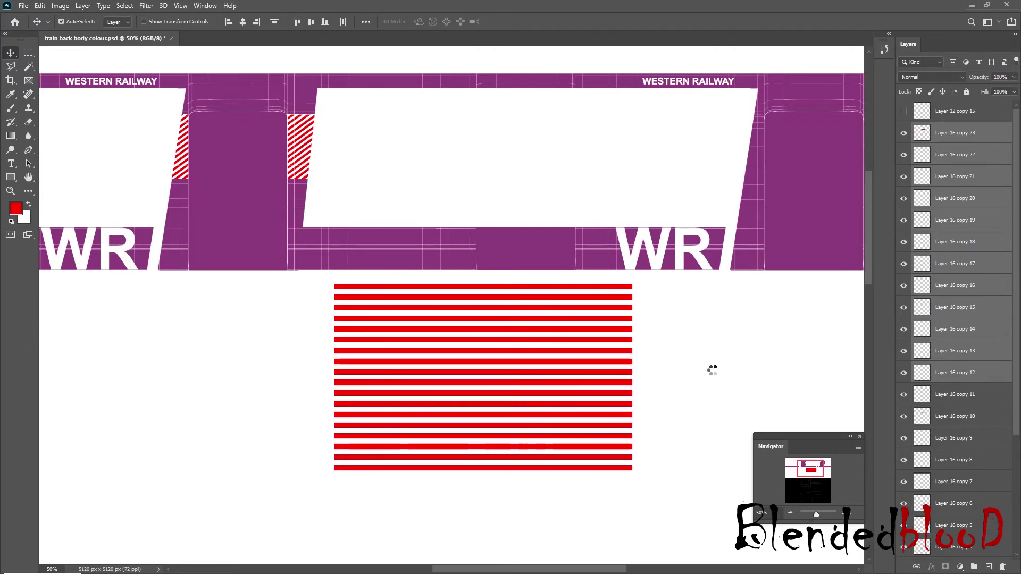
pyautogui.hotkey('shift', 'Down')
pyautogui.hotkey('shift', 'Down')
pyautogui.hotkey('shift', 'Down')
pyautogui.hotkey('shift', 'Down')
pyautogui.hotkey('shift', 'Down')
pyautogui.hotkey('shift', 'Down')
pyautogui.hotkey('shift', 'Down')
pyautogui.hotkey('shift', 'Down')
pyautogui.hotkey('shift', 'Down')
pyautogui.hotkey('shift', 'Down')
pyautogui.hotkey('shift', 'Down')
pyautogui.hotkey('shift', 'Down')
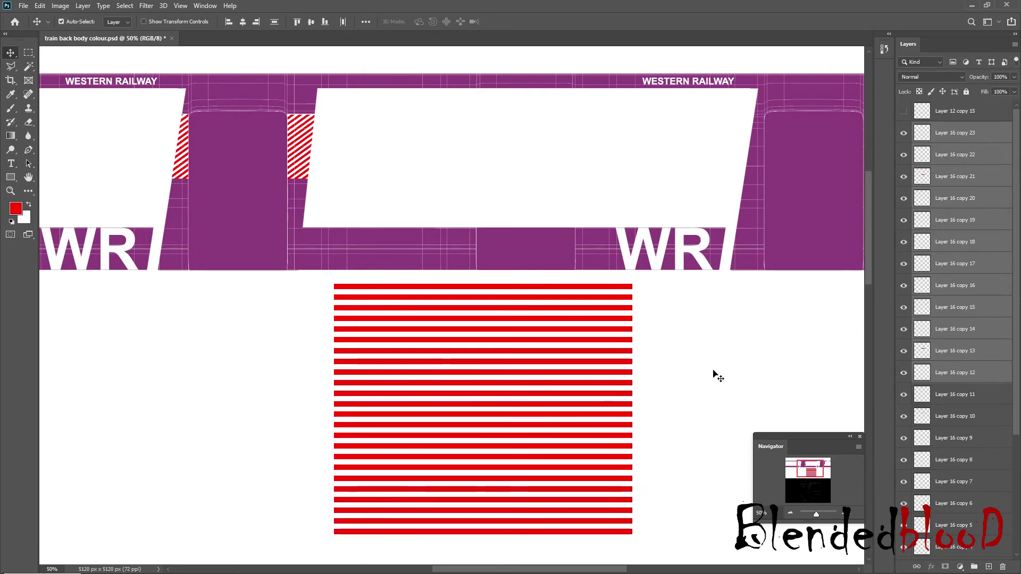
# Step: Select every red stripe layer from Layer 16 to Layer 16 copy 23 and stretch their width to about 165%
pyautogui.click(791, 514)
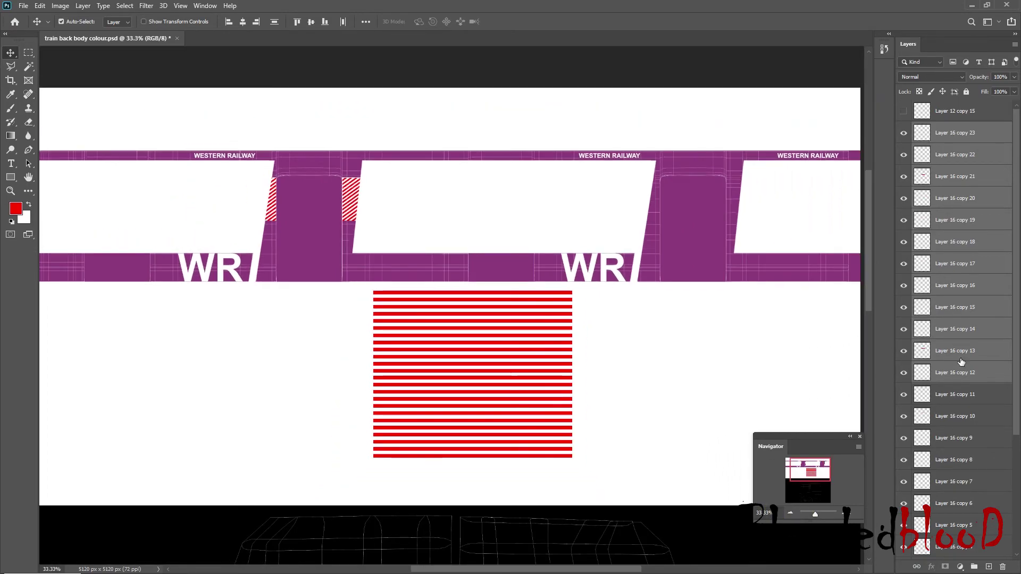
pyautogui.scroll(-3, 973, 516)
pyautogui.click(966, 503)
pyautogui.scroll(3, 966, 504)
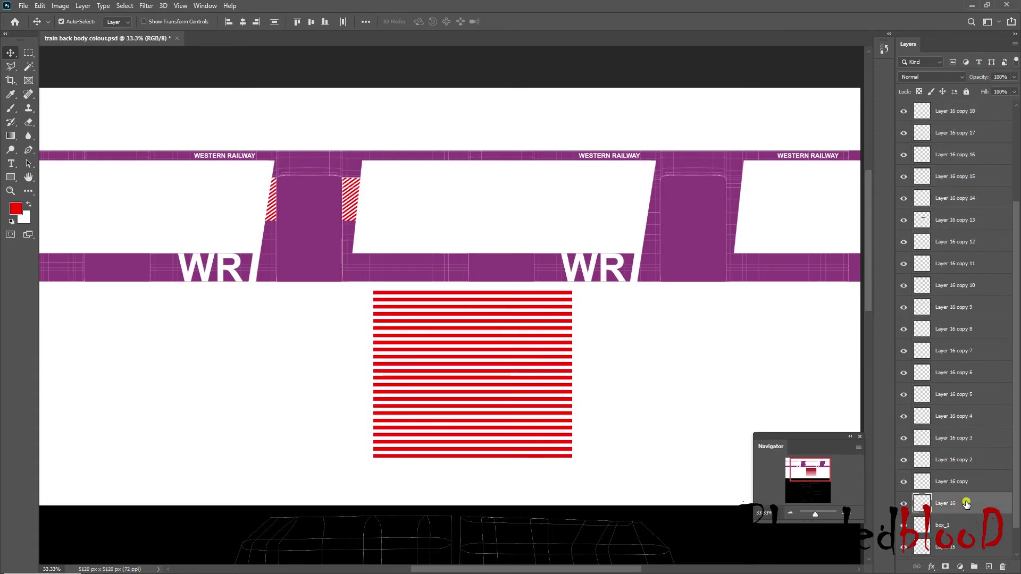
pyautogui.keyDown('shift'); pyautogui.click(967, 134); pyautogui.keyUp('shift')
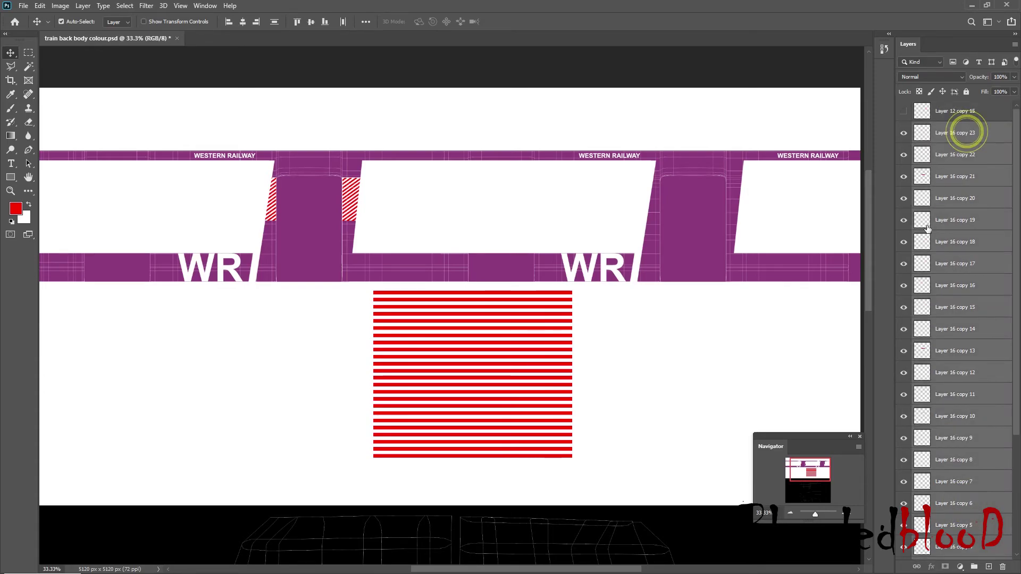
pyautogui.hotkey('ctrl', 't')
pyautogui.moveTo(572, 374); pyautogui.dragTo(665, 387)
pyautogui.hotkey('ctrl', 'z')
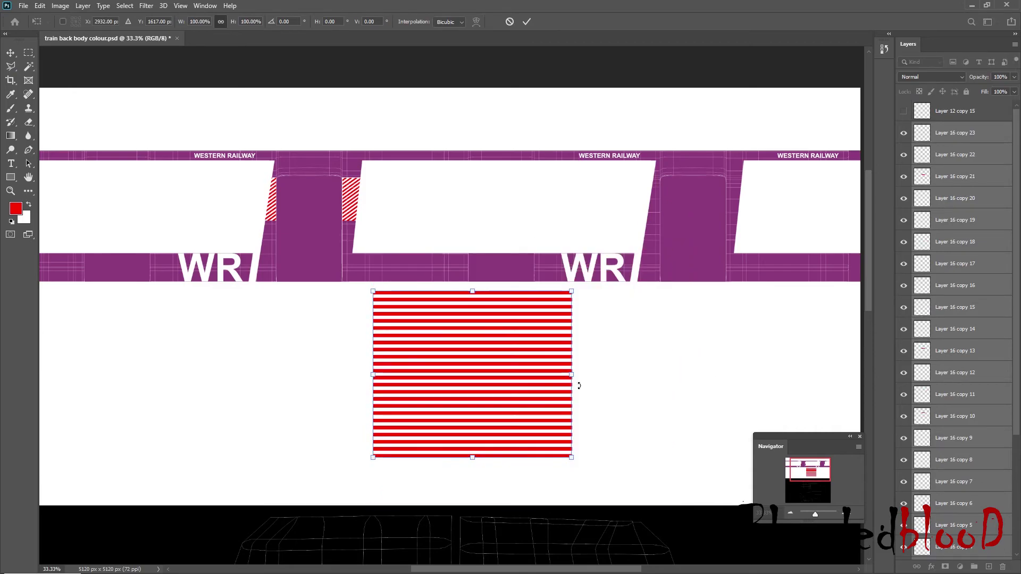
pyautogui.moveTo(574, 376); pyautogui.dragTo(704, 376)
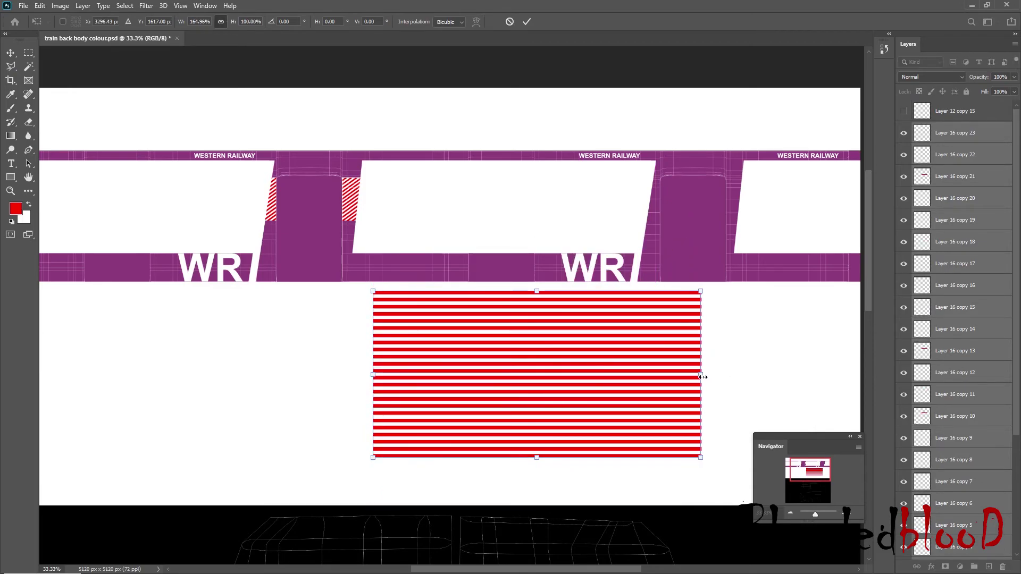
pyautogui.press('Return')
# Step: Rotate the stripe block to about -29° and squash its height to about 72.66%
pyautogui.hotkey('ctrl', 't')
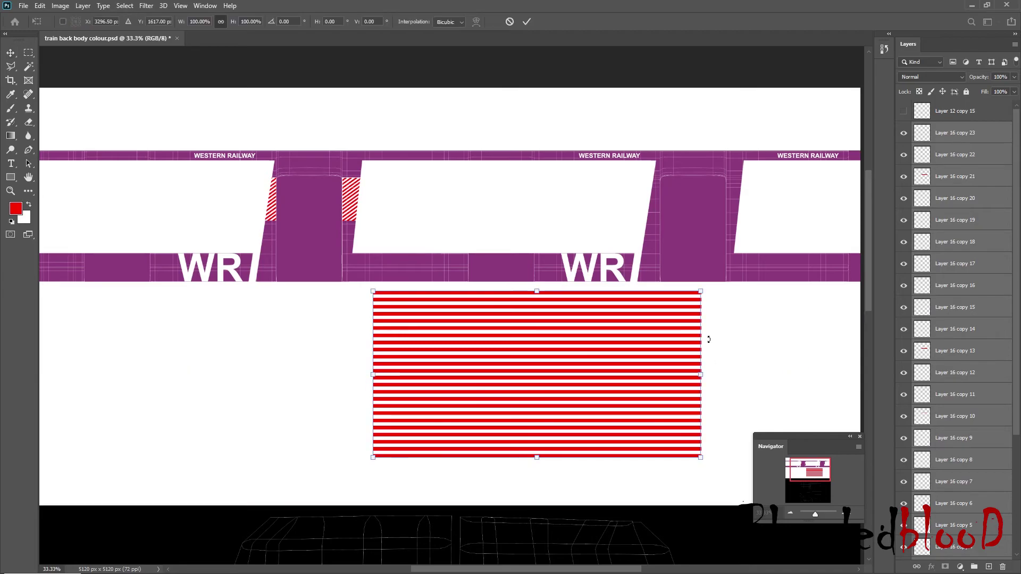
pyautogui.moveTo(715, 303); pyautogui.dragTo(659, 234)
pyautogui.moveTo(606, 397); pyautogui.dragTo(530, 362)
pyautogui.moveTo(426, 269); pyautogui.dragTo(462, 309)
pyautogui.press('Return')
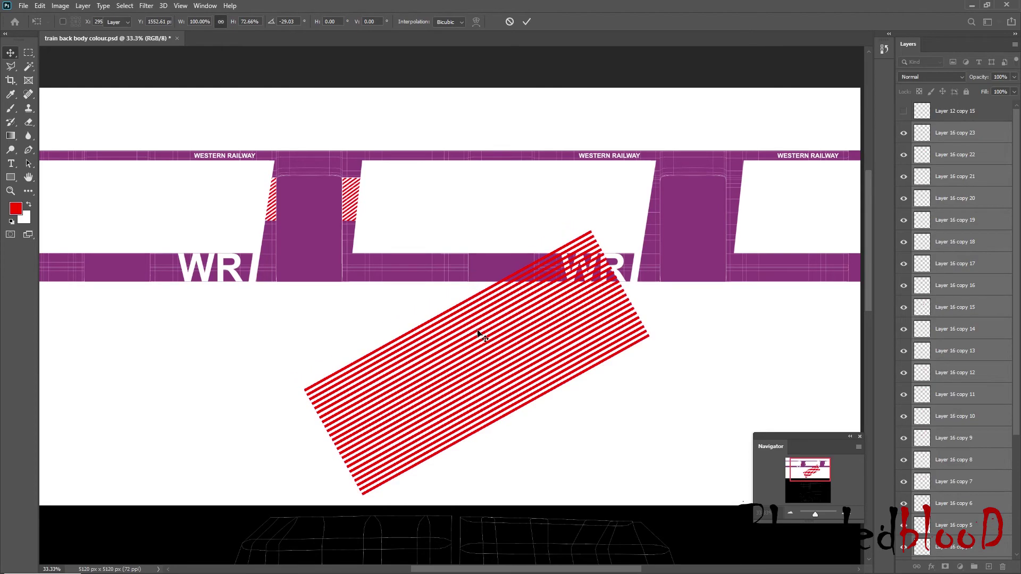
# Step: Move the tilted stripes over the coach door with the existing red markings and group all the stripe layers
pyautogui.moveTo(492, 365); pyautogui.dragTo(365, 228)
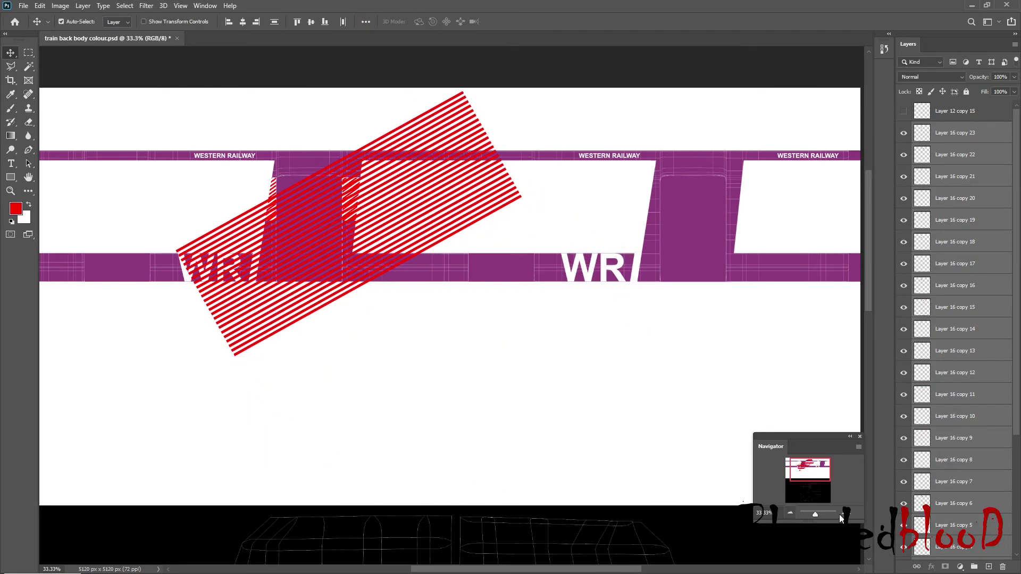
pyautogui.click(790, 513)
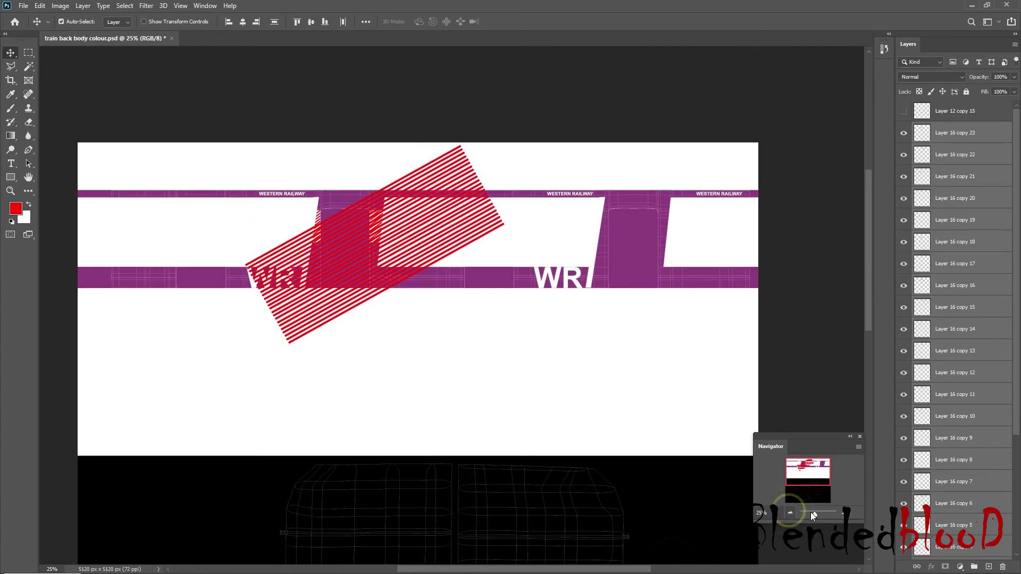
pyautogui.click(849, 515)
pyautogui.moveTo(809, 476); pyautogui.dragTo(802, 467)
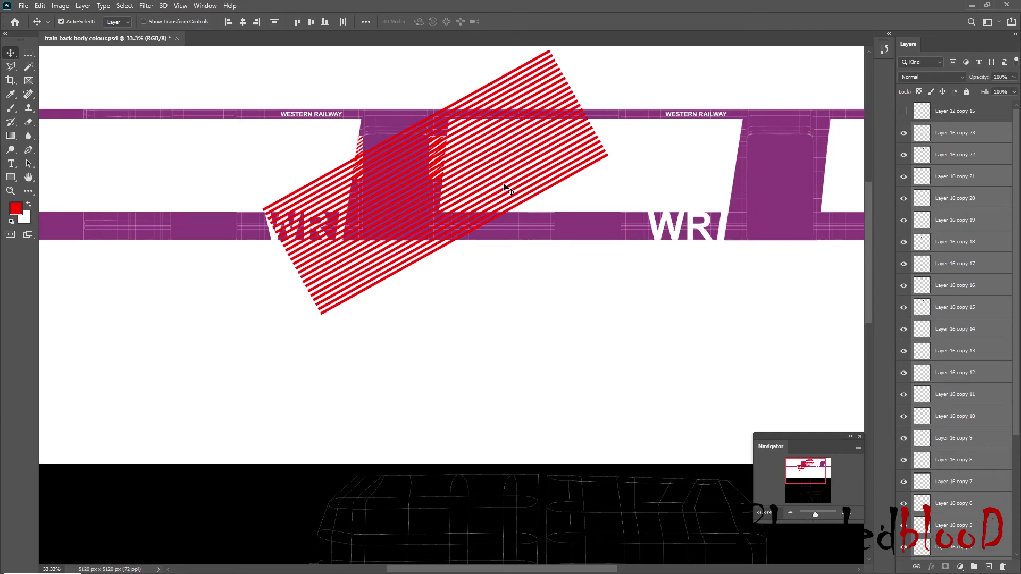
pyautogui.scroll(-3, 979, 445)
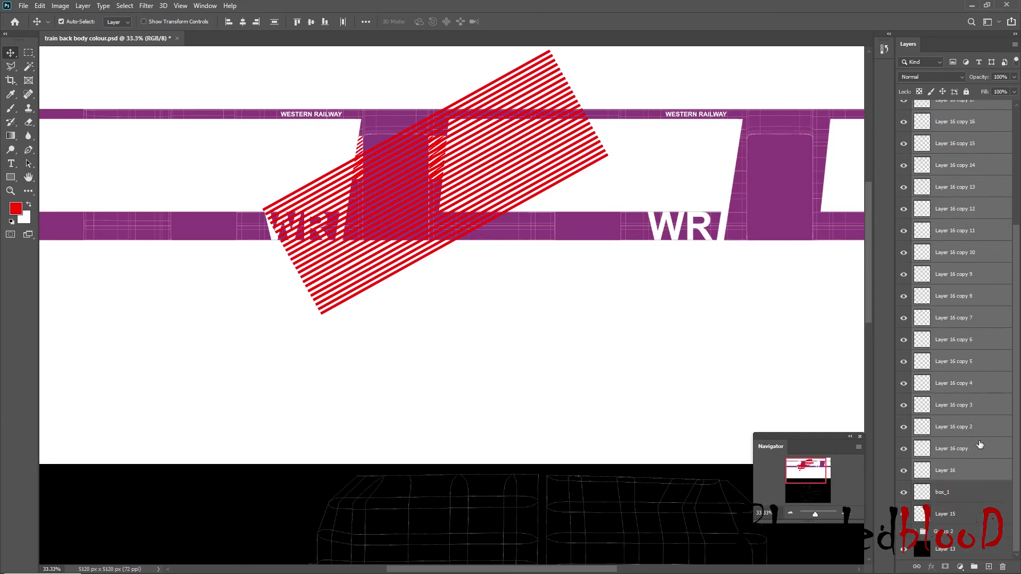
pyautogui.click(975, 566)
# Step: Hide the redlines copy layer and the whole fist class group inside Group 2
pyautogui.click(904, 145)
pyautogui.click(904, 146)
pyautogui.click(903, 168)
pyautogui.click(904, 168)
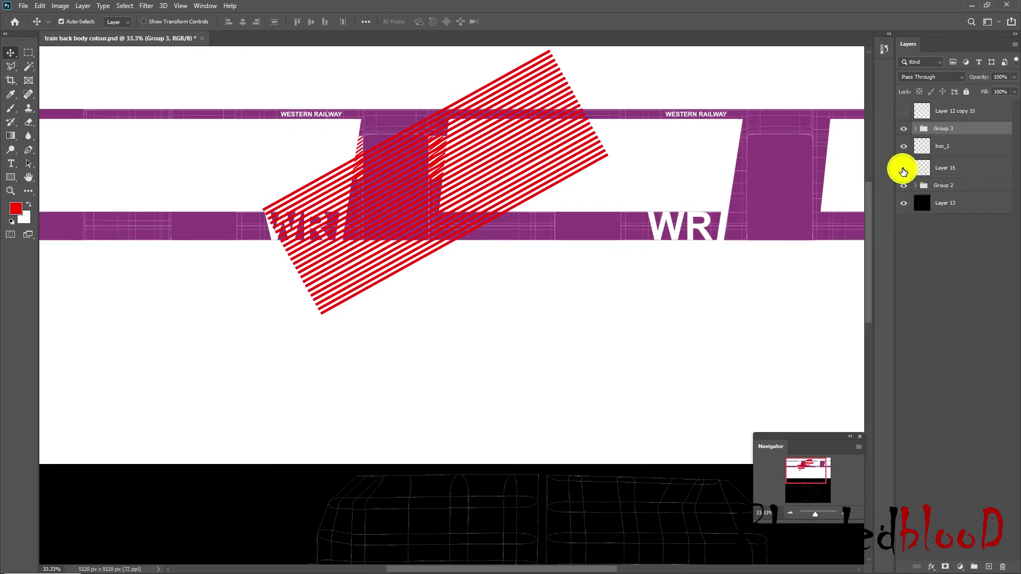
pyautogui.click(915, 186)
pyautogui.click(903, 216)
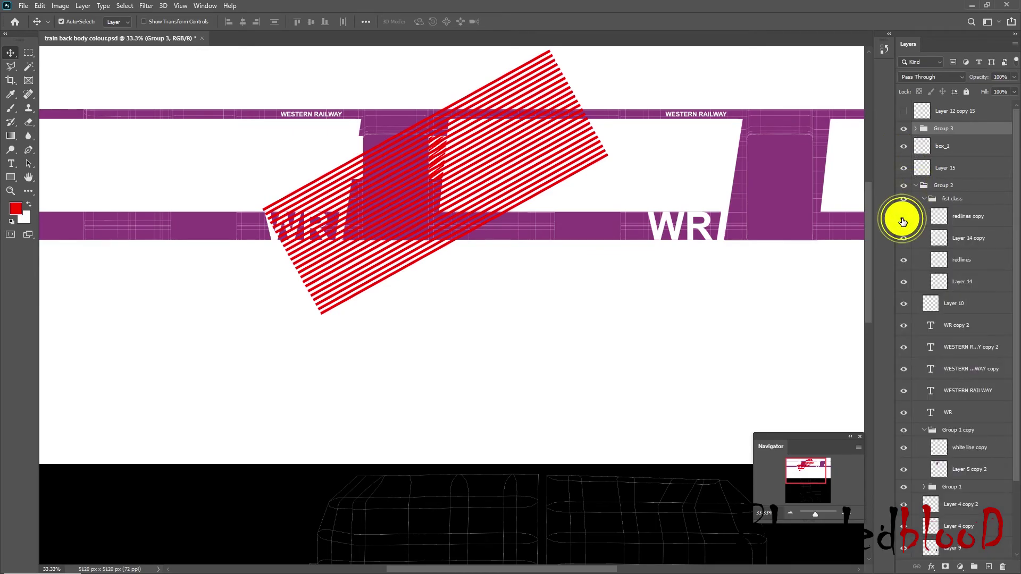
pyautogui.click(926, 198)
pyautogui.click(903, 199)
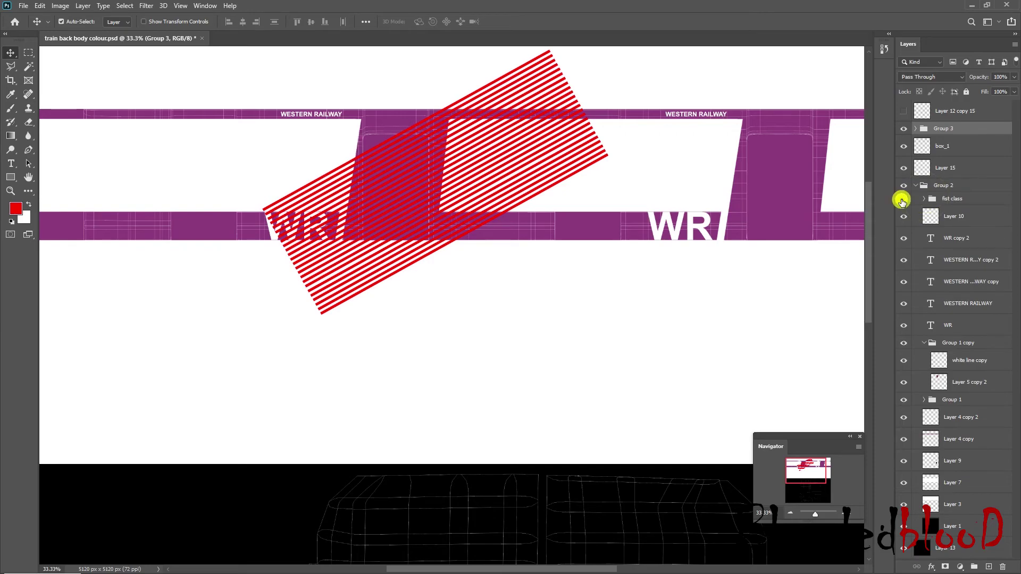
# Step: Hide Layer 13 and all the layers still visible inside Group 2, leaving the tilted stripes showing
pyautogui.click(846, 514)
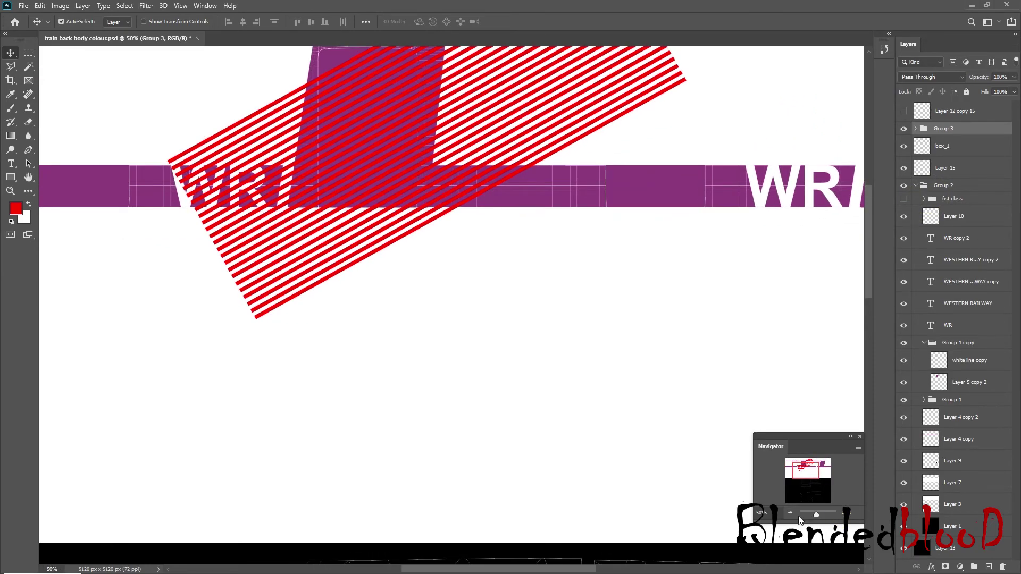
pyautogui.click(790, 512)
pyautogui.click(800, 471)
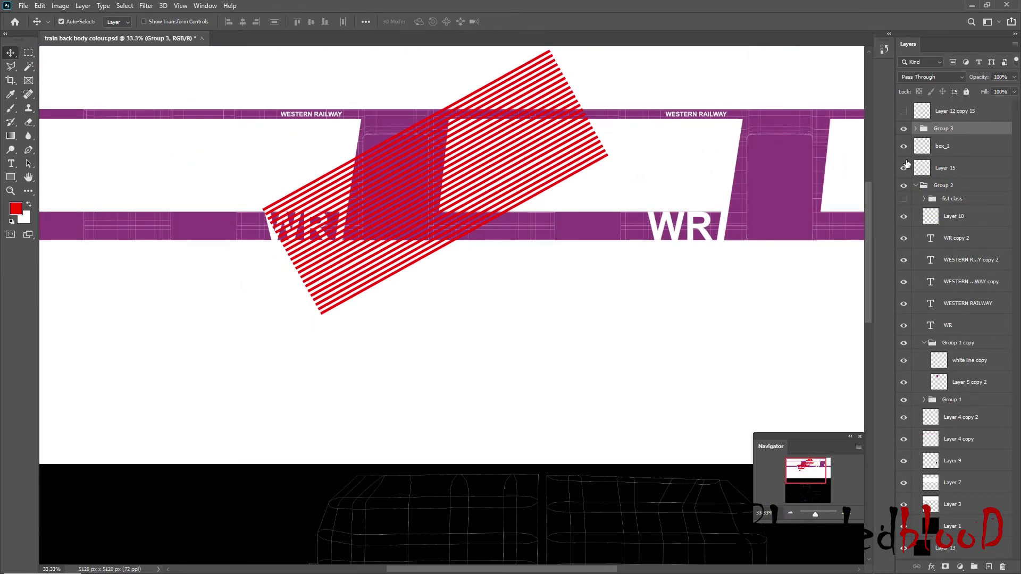
pyautogui.moveTo(901, 551); pyautogui.dragTo(905, 247)
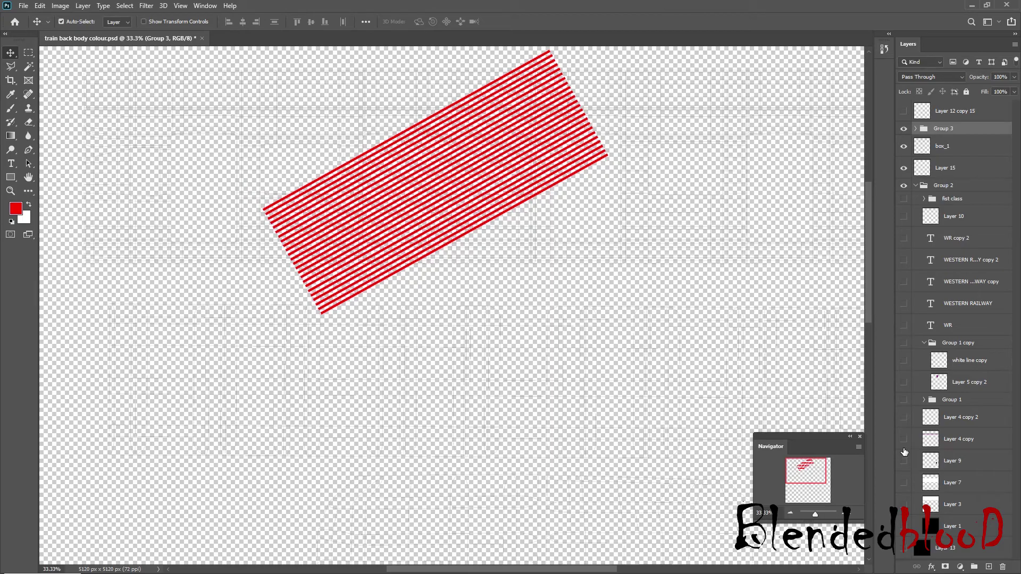
# Step: Show the purple bands on Layer 4 copy and Layer 4 copy 2, plus the coach wireframe on Layer 1
pyautogui.click(904, 439)
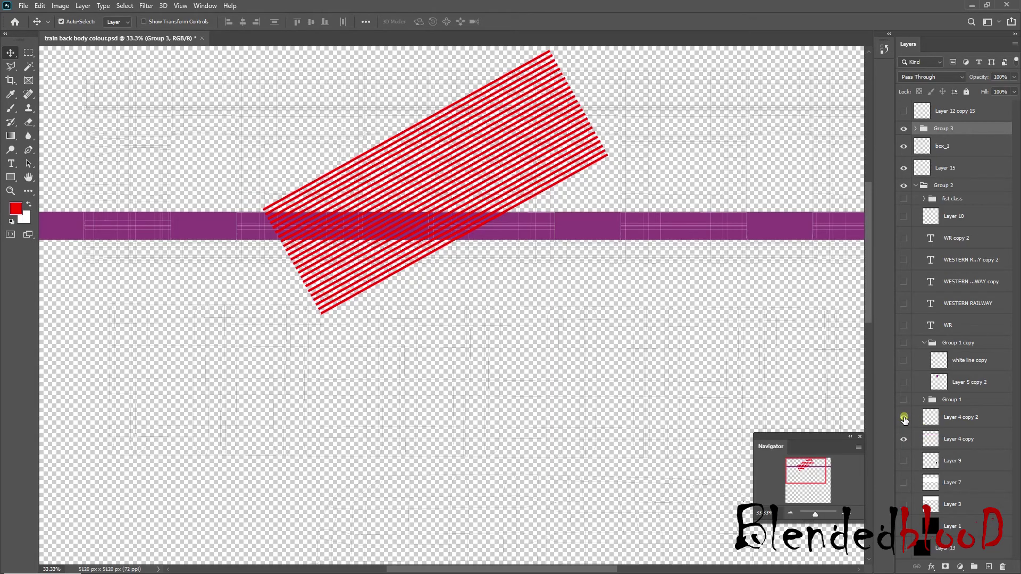
pyautogui.click(904, 418)
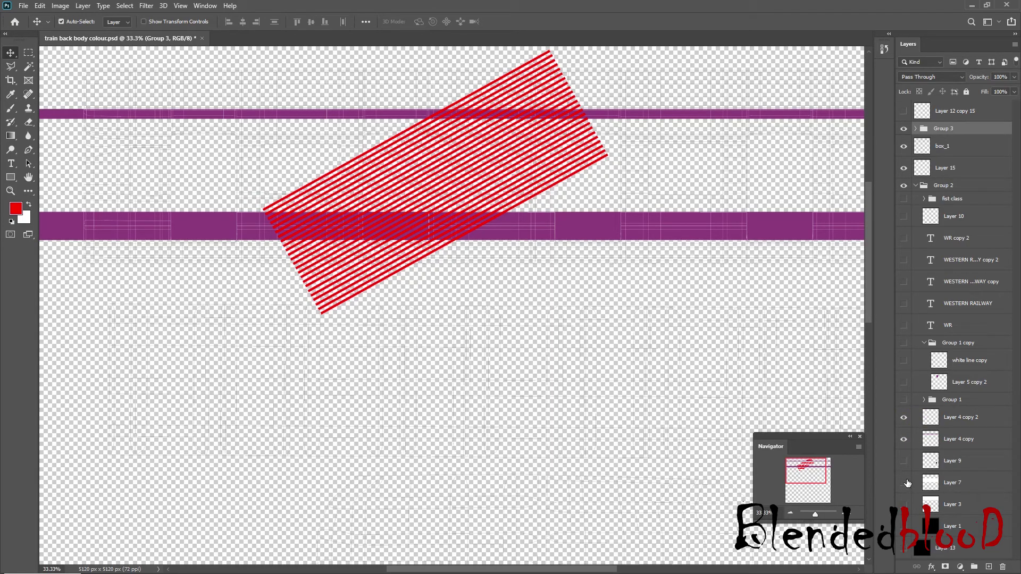
pyautogui.click(903, 504)
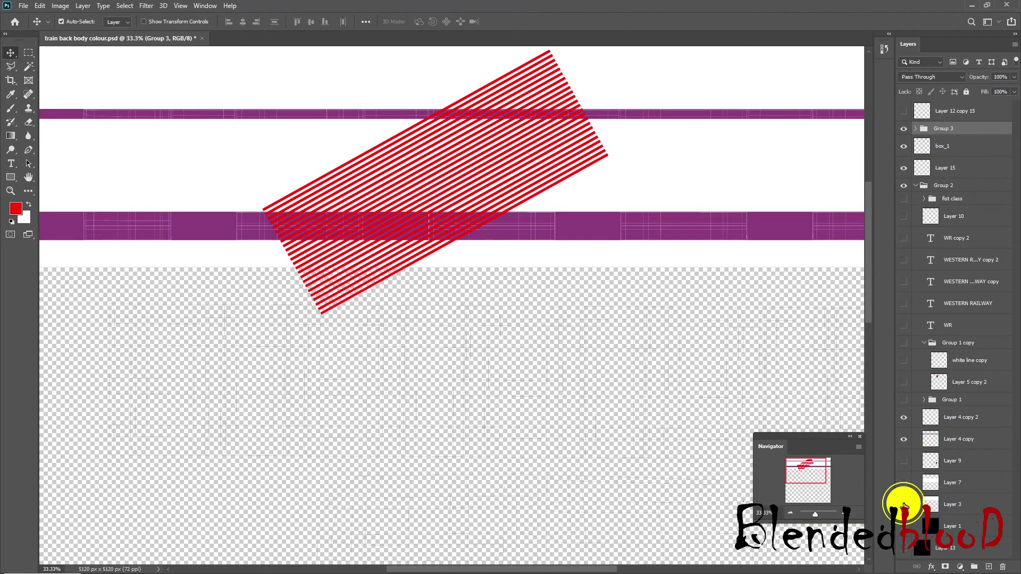
pyautogui.click(903, 504)
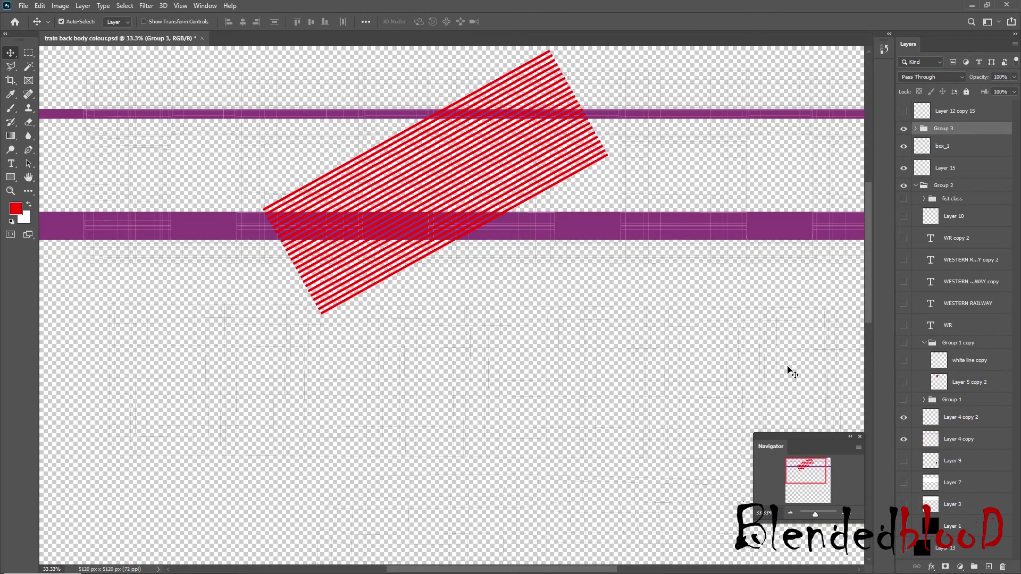
pyautogui.click(904, 526)
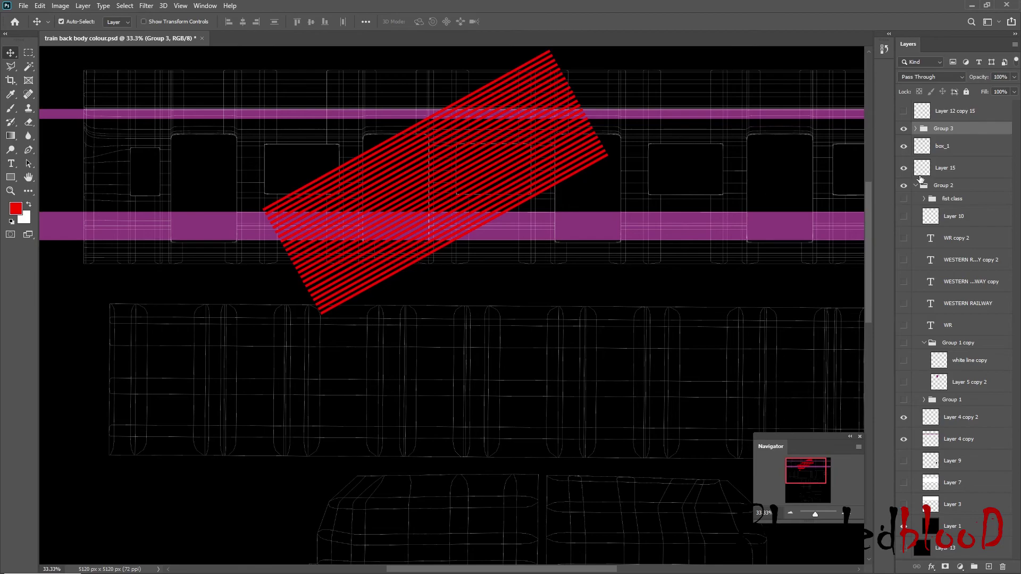
# Step: Rotate, reposition and stretch the red stripe group over the coach doors, ending at 132.76% width, 107.31% height and 0.62° rotation
pyautogui.click(910, 131)
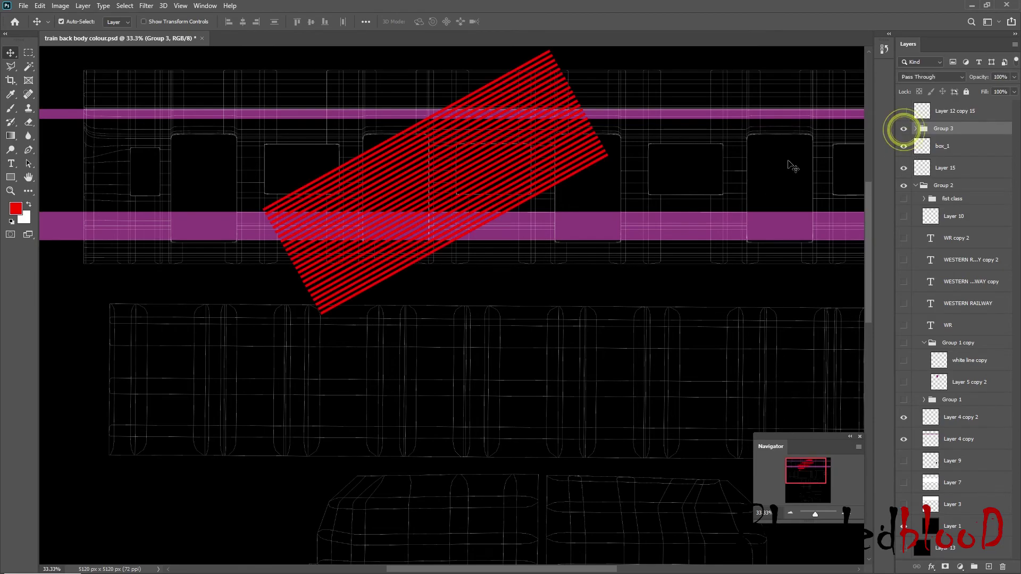
pyautogui.hotkey('ctrl', 't')
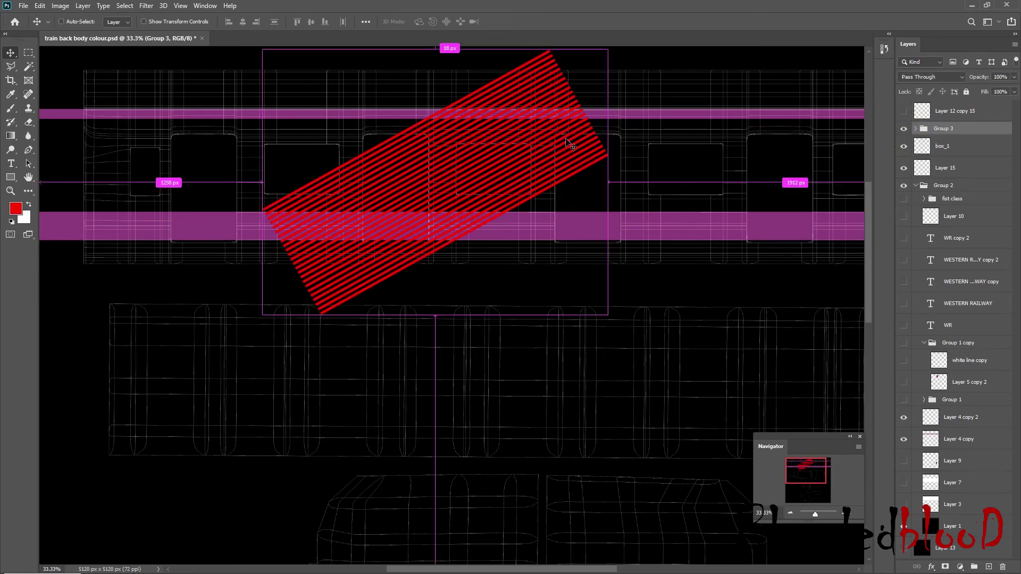
pyautogui.moveTo(622, 122); pyautogui.dragTo(650, 126)
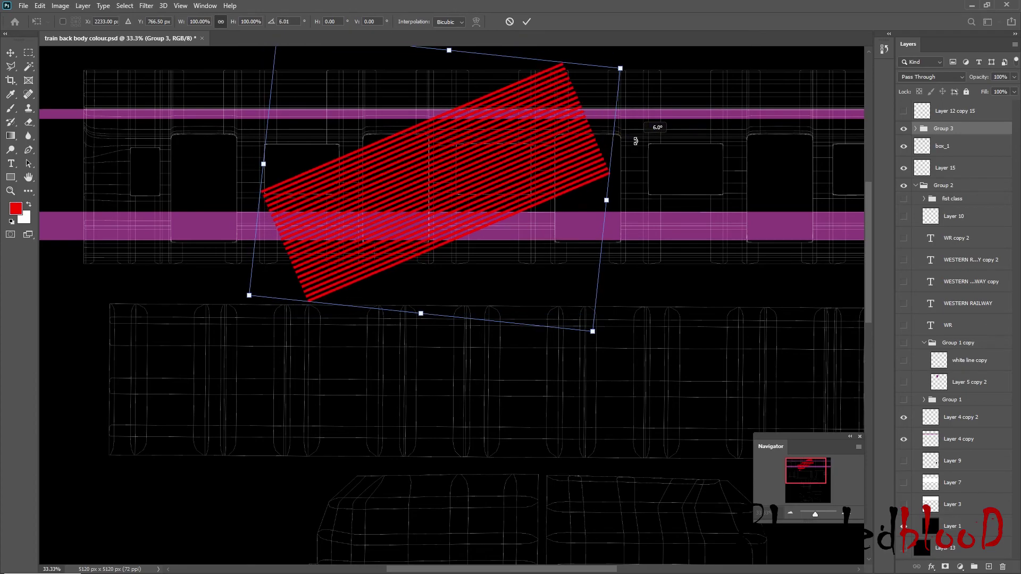
pyautogui.moveTo(531, 168); pyautogui.dragTo(558, 166)
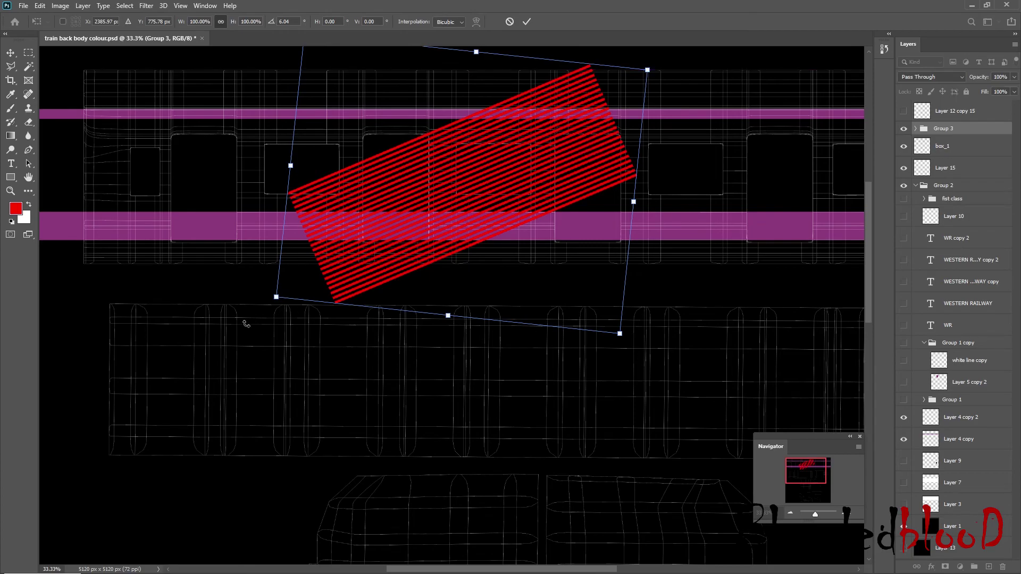
pyautogui.moveTo(274, 301); pyautogui.dragTo(243, 313)
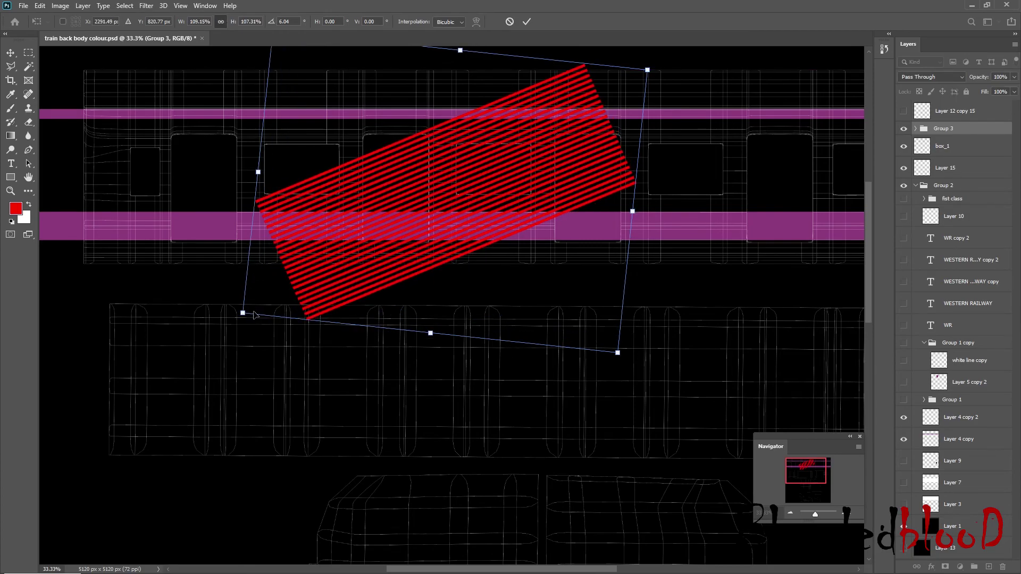
pyautogui.moveTo(634, 210); pyautogui.dragTo(716, 197)
pyautogui.moveTo(593, 193); pyautogui.dragTo(561, 194)
pyautogui.moveTo(711, 79); pyautogui.dragTo(694, 56)
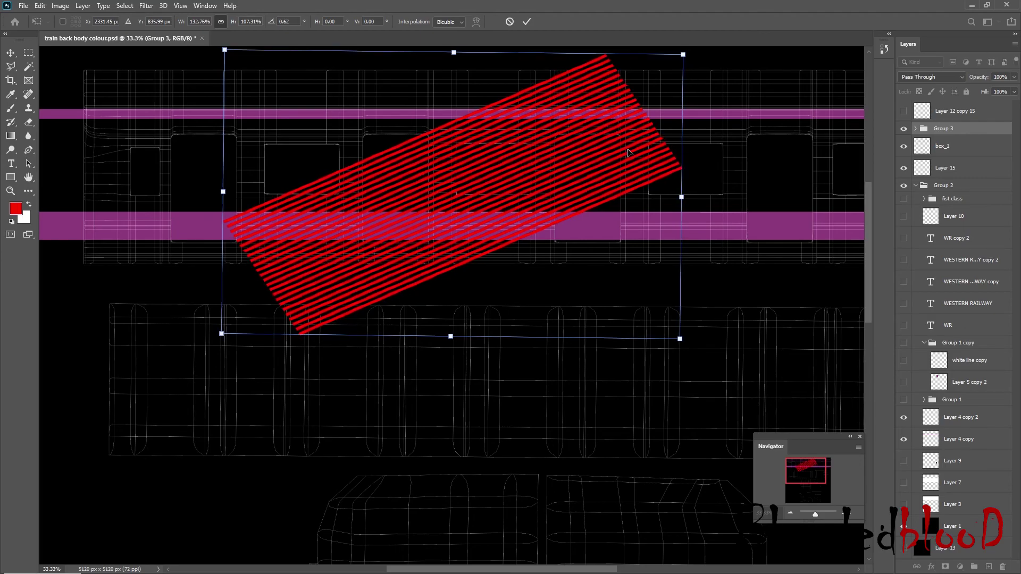
pyautogui.press('Return')
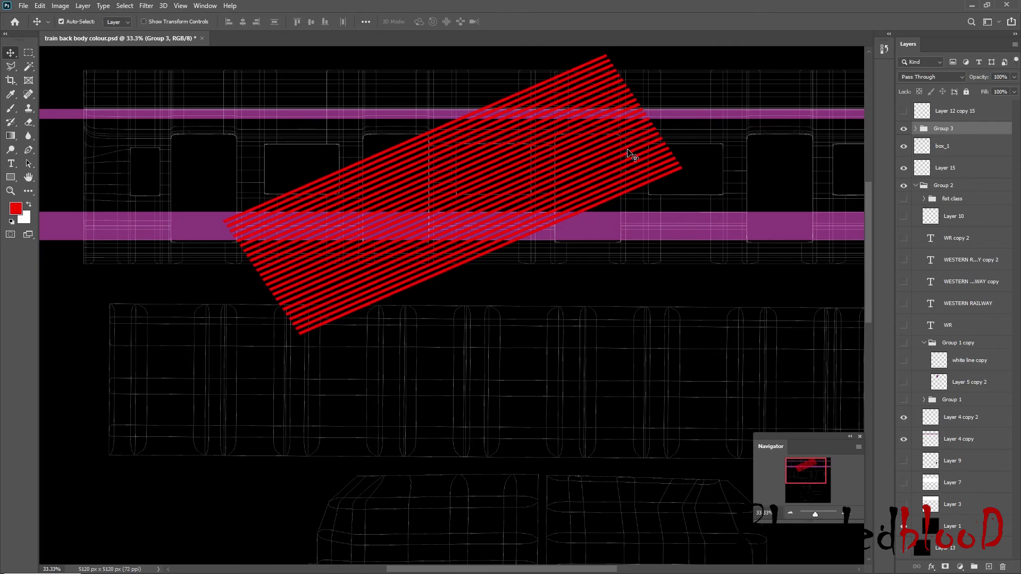
# Step: Hide the Group 3 stripes and compare with the existing first-class markings by briefly showing the fist class group and Layer 10
pyautogui.click(903, 131)
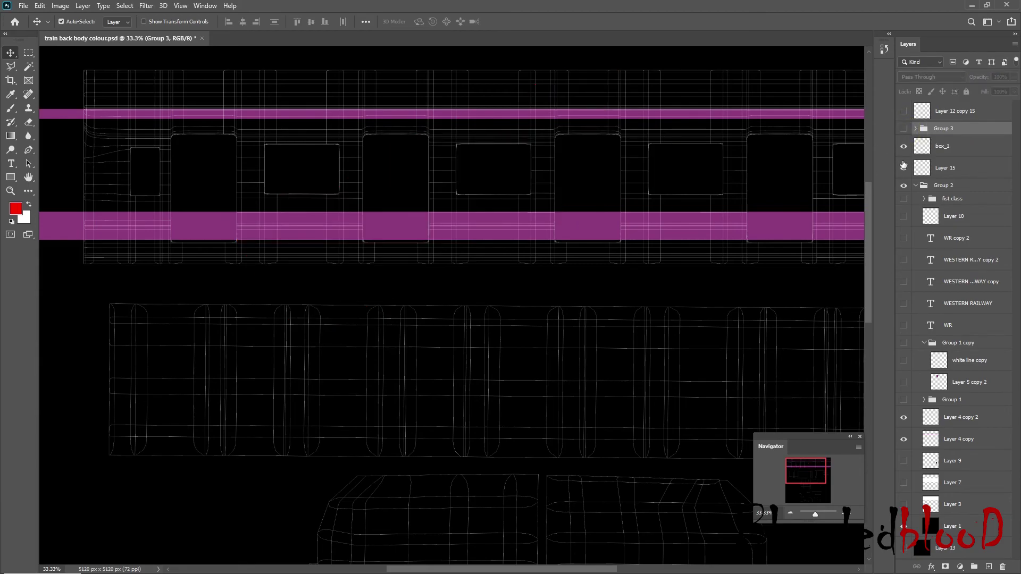
pyautogui.click(904, 129)
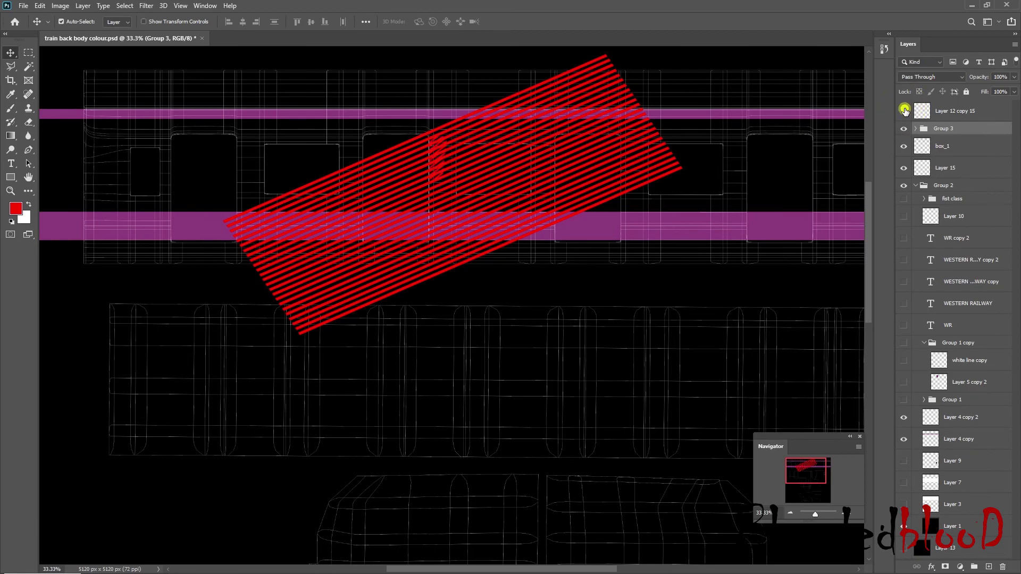
pyautogui.click(904, 129)
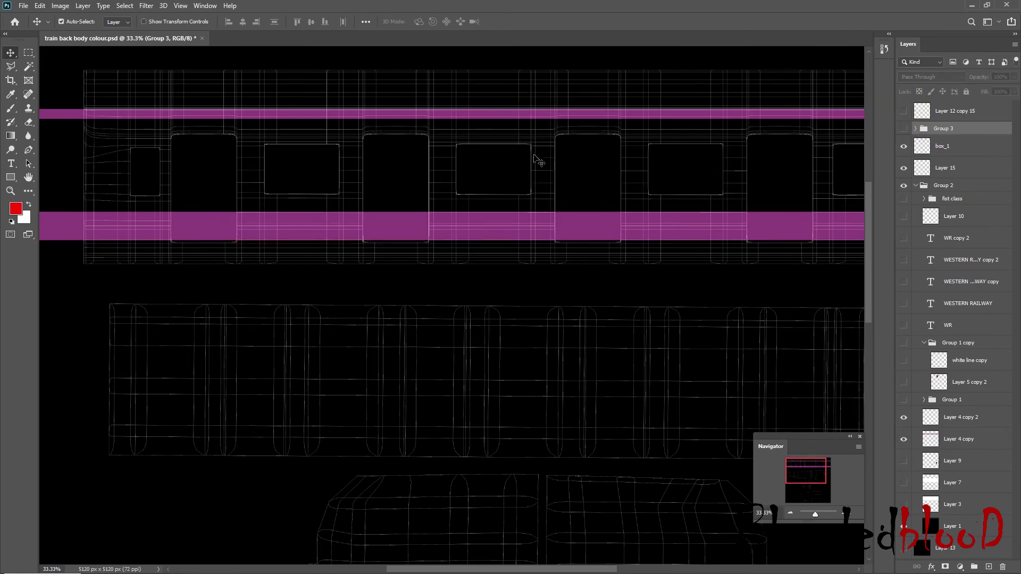
pyautogui.click(903, 198)
pyautogui.click(904, 216)
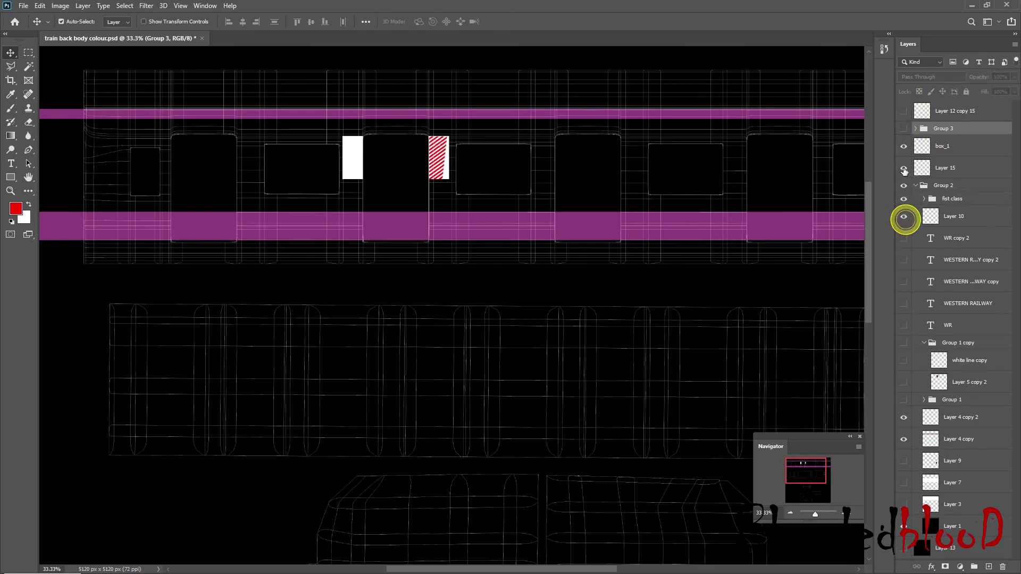
pyautogui.moveTo(905, 214); pyautogui.dragTo(916, 199)
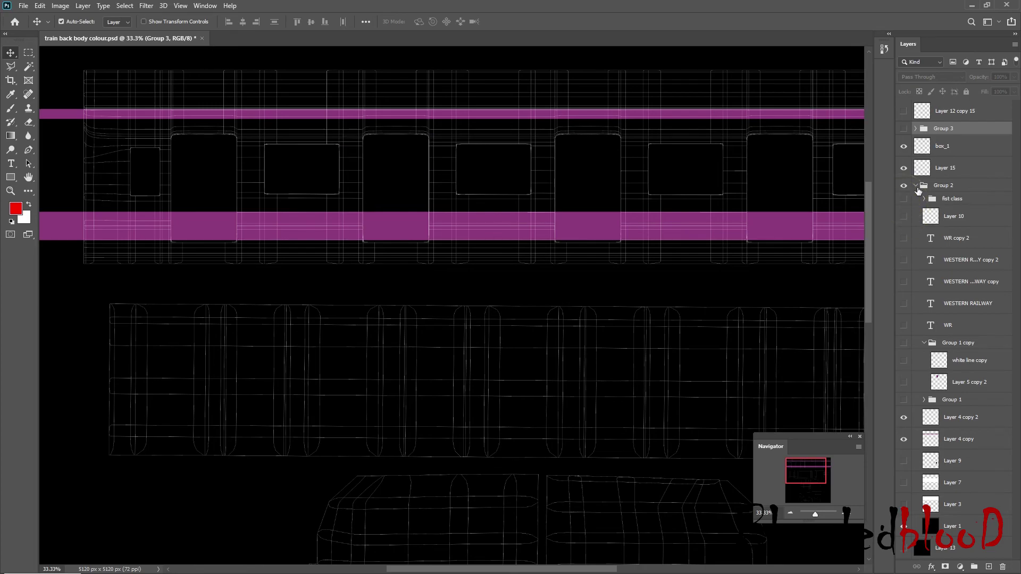
# Step: Show every layer inside Group 2 again along with Layer 13, and bring the whole texture into view
pyautogui.scroll(-5, 917, 219)
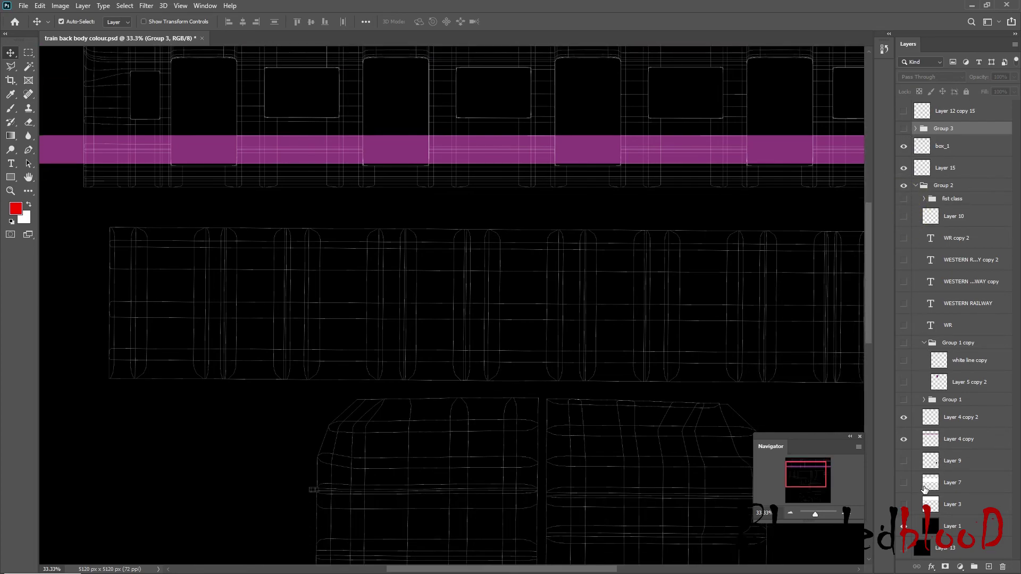
pyautogui.moveTo(903, 504); pyautogui.dragTo(907, 419)
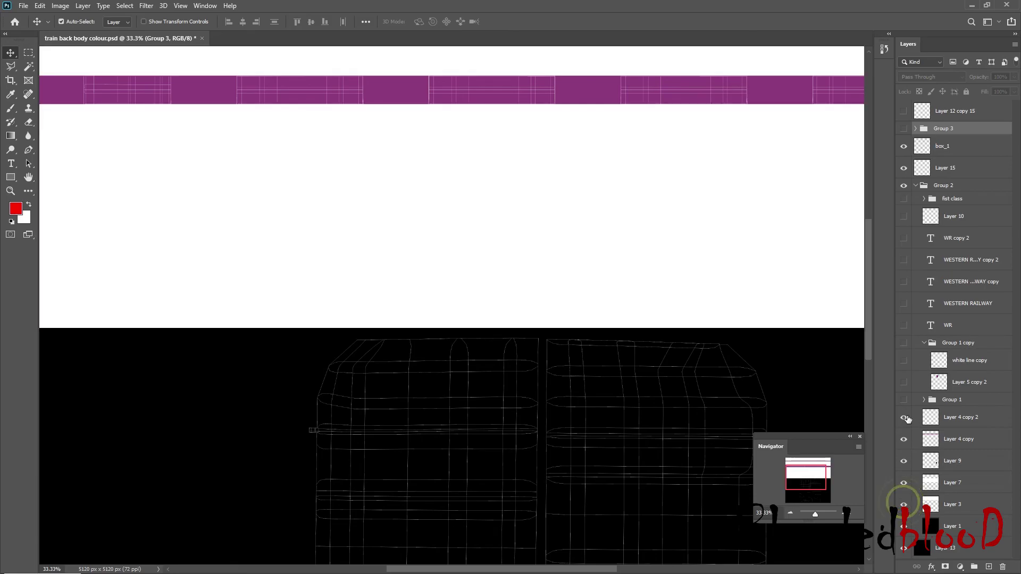
pyautogui.moveTo(904, 376); pyautogui.dragTo(904, 261)
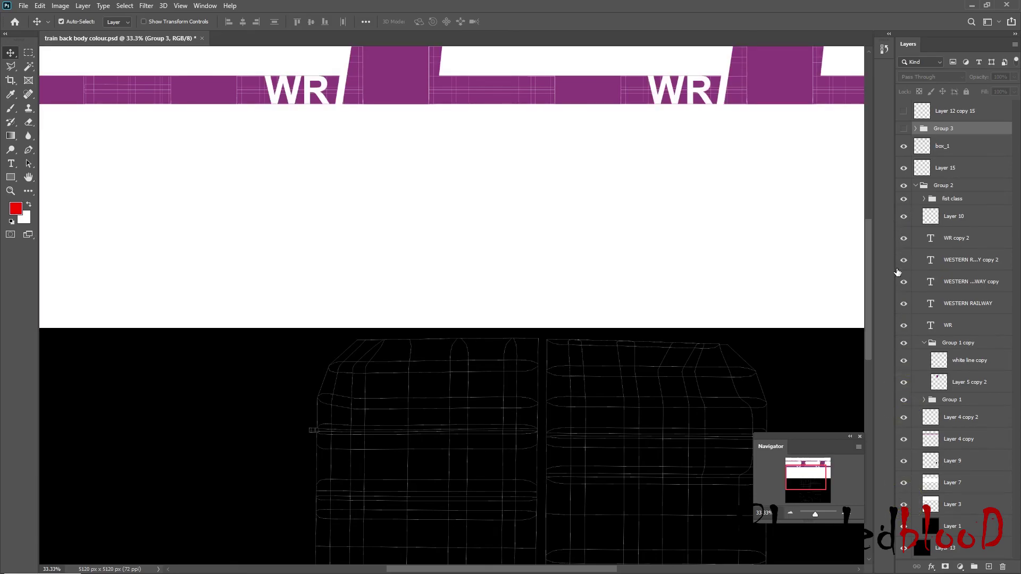
pyautogui.click(789, 513)
pyautogui.click(790, 513)
pyautogui.click(790, 513)
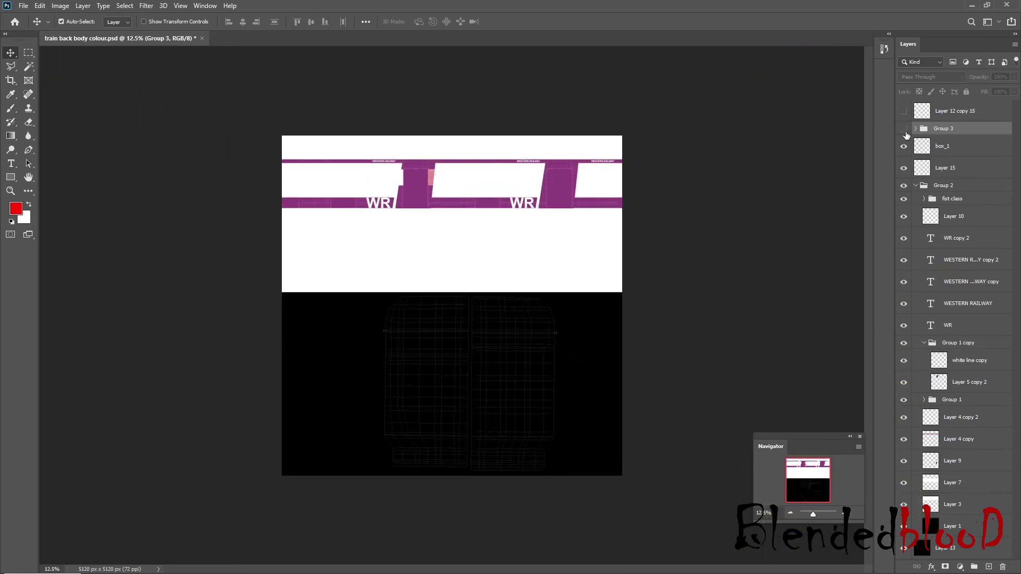
# Step: Hide the box_1 and Layer 15 wireframes and the fist class group, and show Layer 12 copy 15
pyautogui.click(904, 111)
pyautogui.click(904, 145)
pyautogui.click(905, 169)
pyautogui.click(903, 186)
pyautogui.click(903, 186)
pyautogui.click(904, 198)
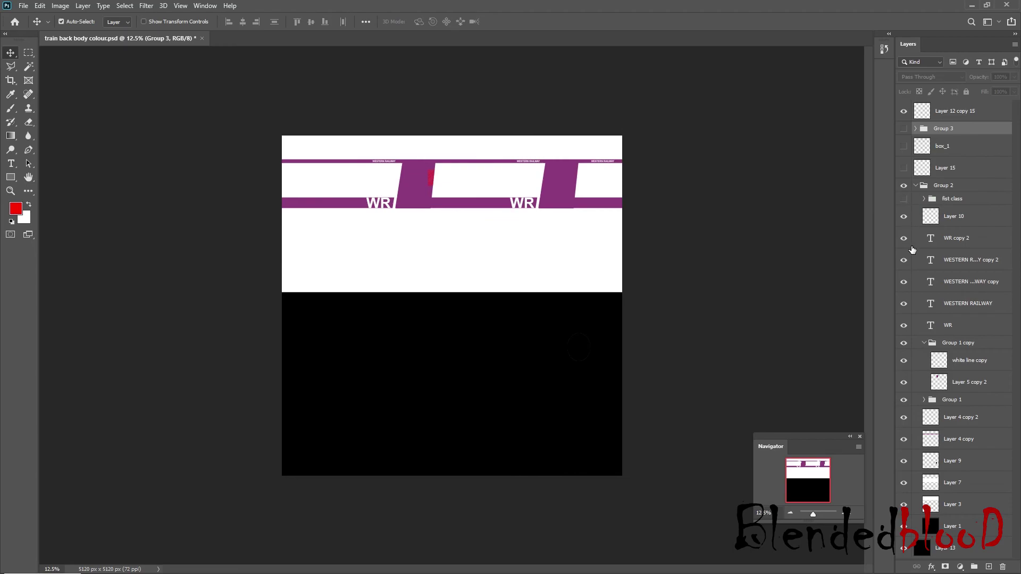
# Step: Hide the red stripes on Layer 12 copy 15 beside the purple door panel
pyautogui.click(844, 519)
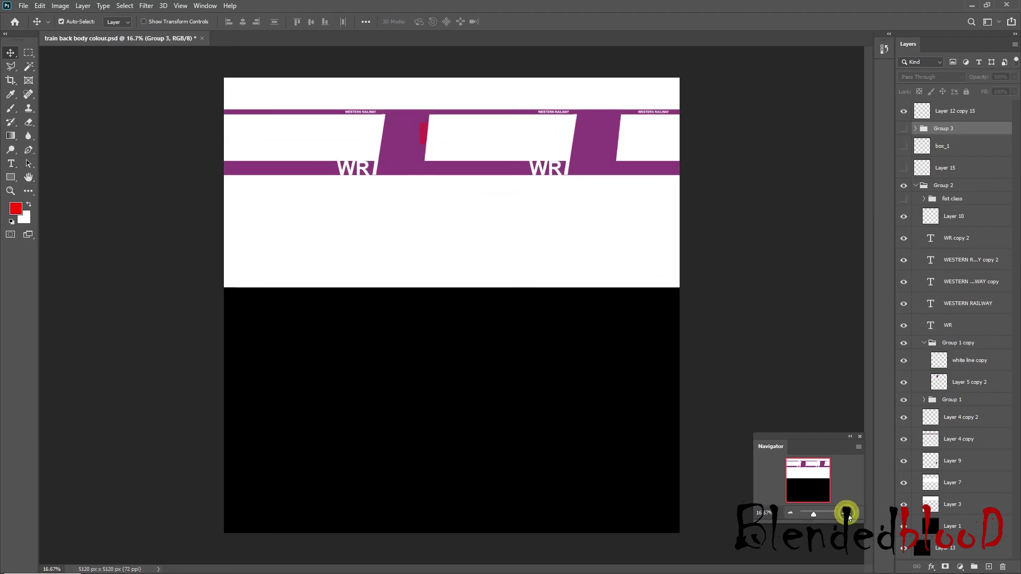
pyautogui.click(844, 519)
pyautogui.click(409, 63)
pyautogui.click(903, 110)
pyautogui.click(790, 512)
pyautogui.click(790, 513)
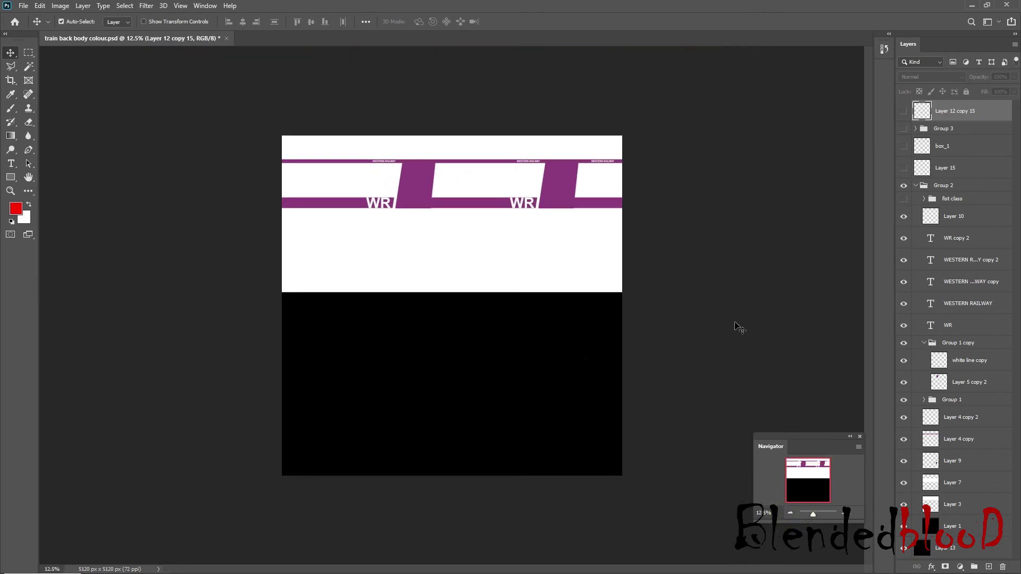
# Step: Save the texture as a PSD, replacing the existing train back body colour file in the texture folder
pyautogui.hotkey('ctrl', 's')
pyautogui.click(24, 6)
pyautogui.click(64, 131)
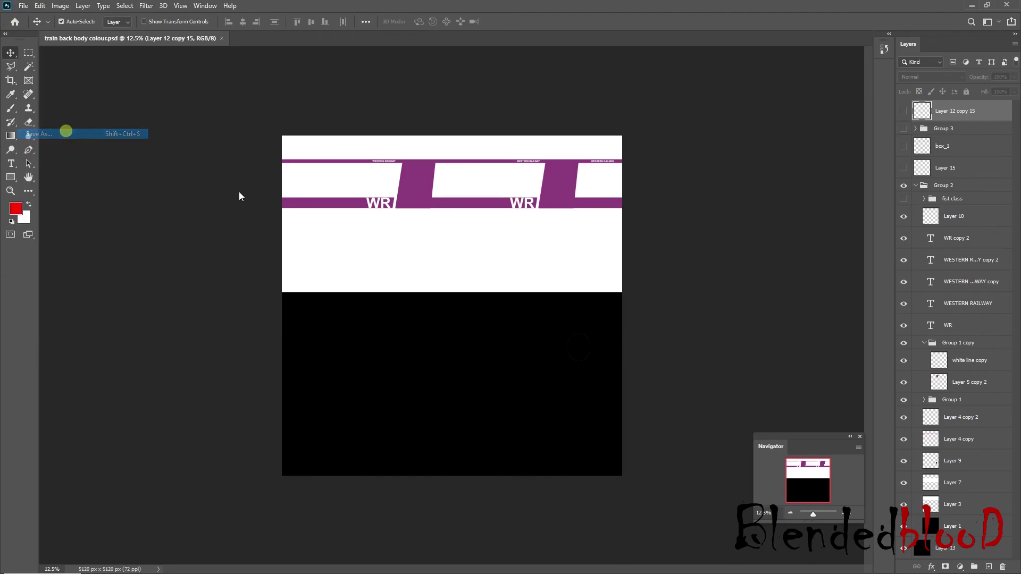
pyautogui.click(421, 332)
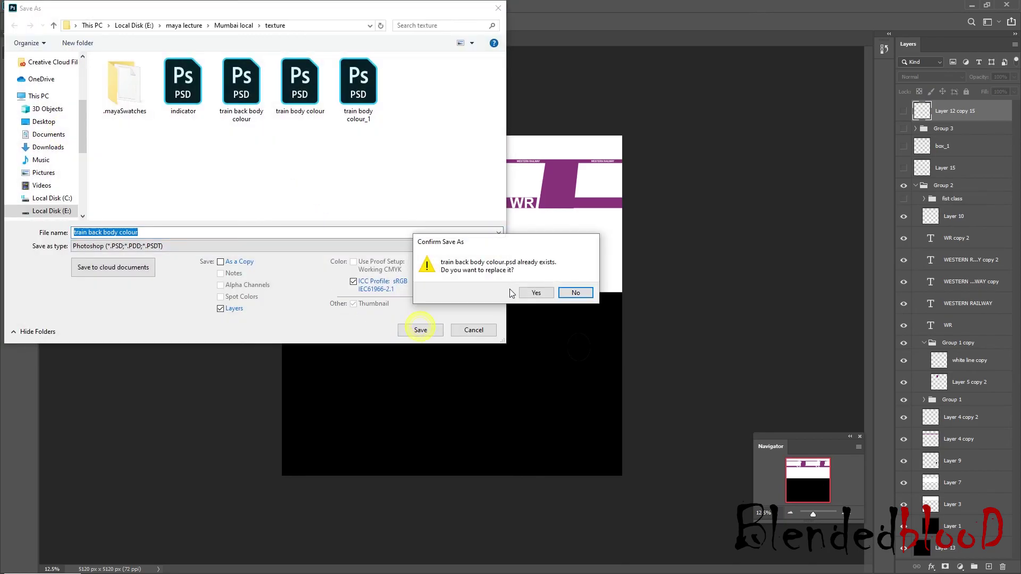
pyautogui.click(531, 292)
# Step: Switch to Maya and reload the image file feeding the color of the back_body_clor material
pyautogui.click(971, 6)
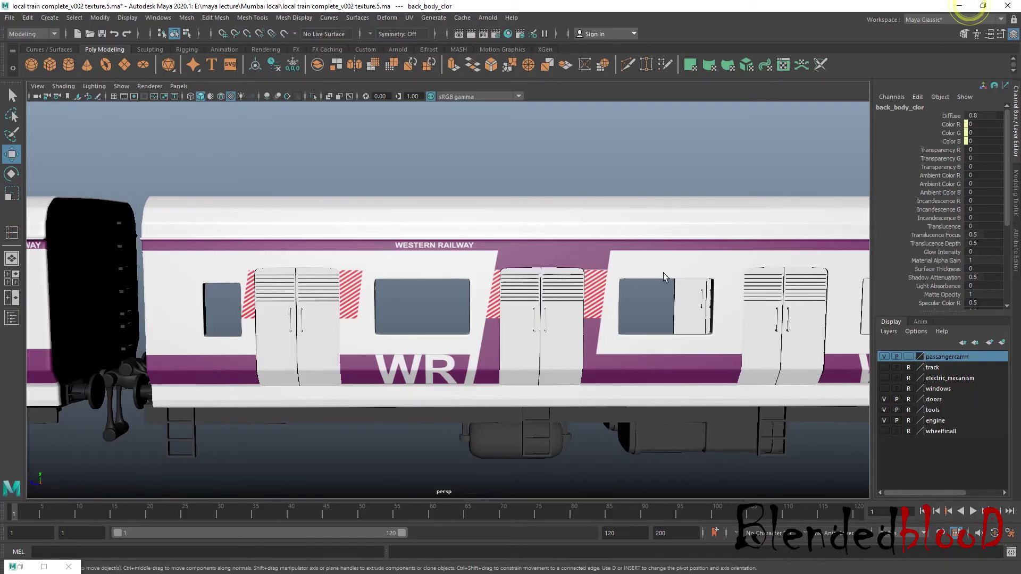
pyautogui.click(158, 18)
pyautogui.moveTo(234, 87)
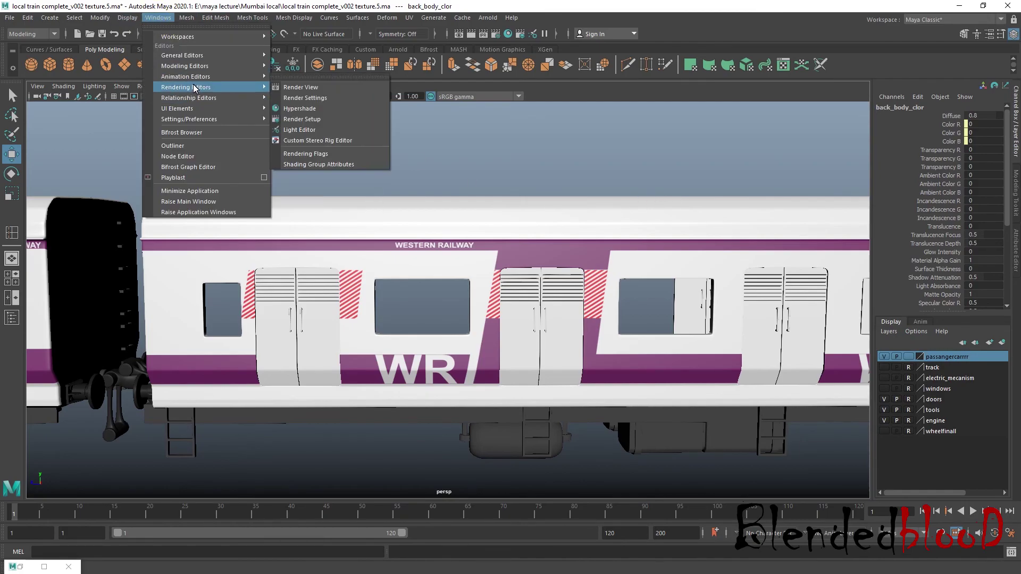
pyautogui.click(326, 110)
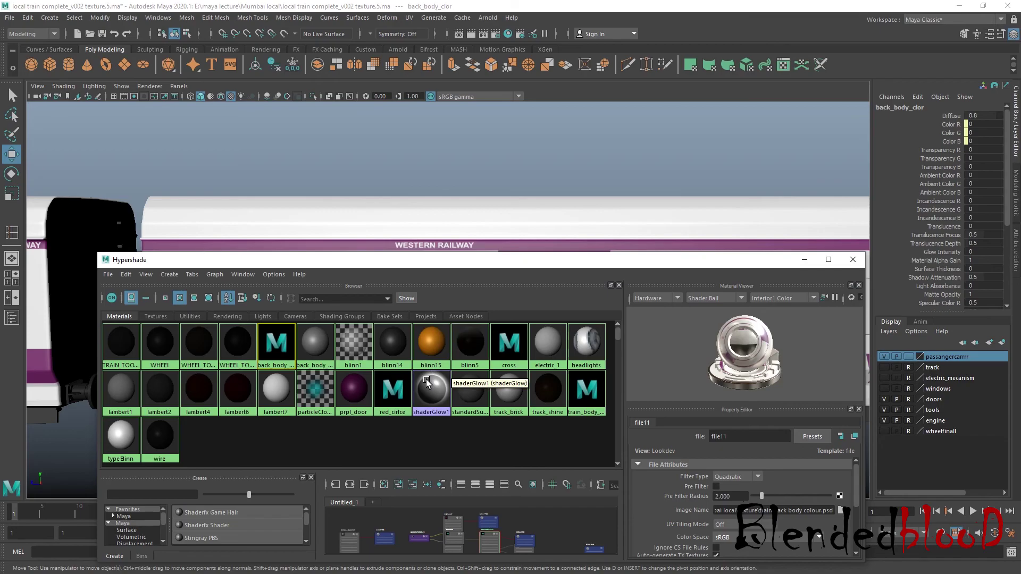
pyautogui.doubleClick(283, 345)
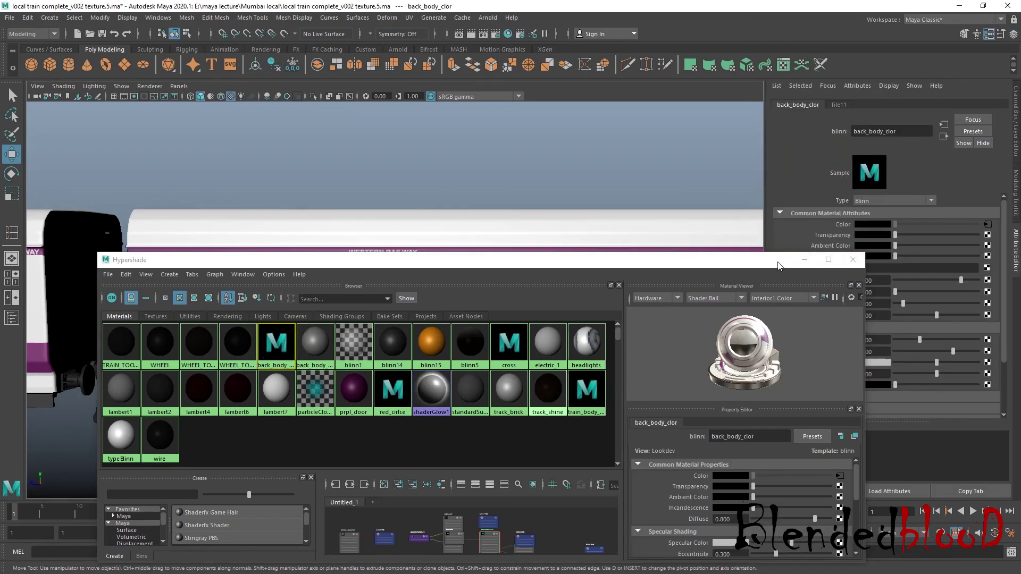
pyautogui.moveTo(771, 259); pyautogui.dragTo(781, 375)
pyautogui.click(989, 225)
pyautogui.click(872, 266)
pyautogui.click(814, 375)
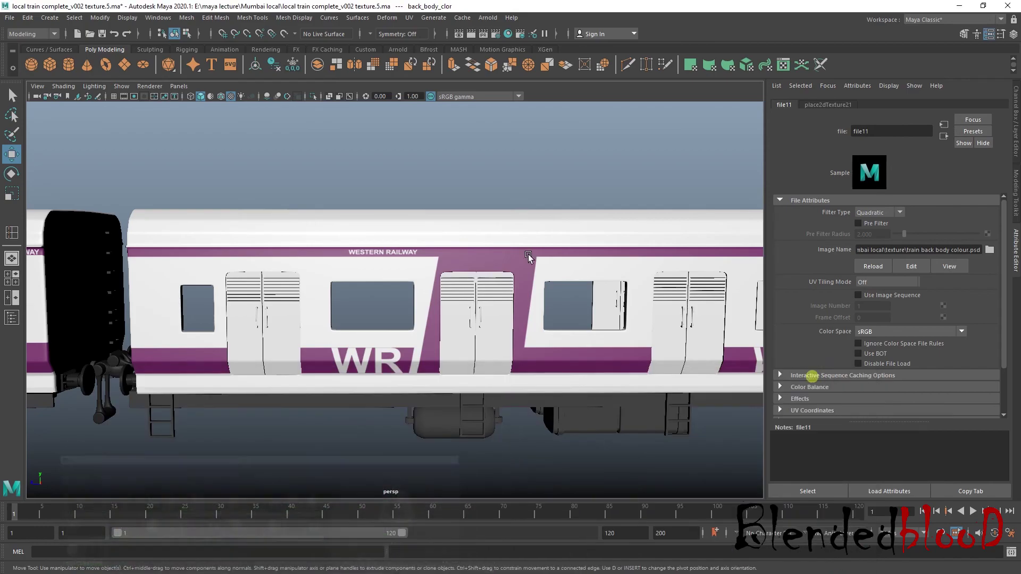
# Step: Return to the Channel Box and show the track, electric_mecanism, windows and wheelfinall display layers
pyautogui.scroll(-5, 632, 255)
pyautogui.click(1016, 136)
pyautogui.keyDown('alt'); pyautogui.moveTo(679, 228); pyautogui.dragTo(457, 290); pyautogui.keyUp('alt')
pyautogui.moveTo(884, 431); pyautogui.dragTo(885, 372)
pyautogui.click(885, 367)
pyautogui.moveTo(690, 304)
pyautogui.keyDown('alt'); pyautogui.mouseDown()
pyautogui.moveTo(742, 302)
pyautogui.moveTo(691, 301)
pyautogui.mouseUp(); pyautogui.keyUp('alt')
# Step: Select the rear coach's body half and move its pivot to the train's centre line in the front view
pyautogui.click(562, 289)
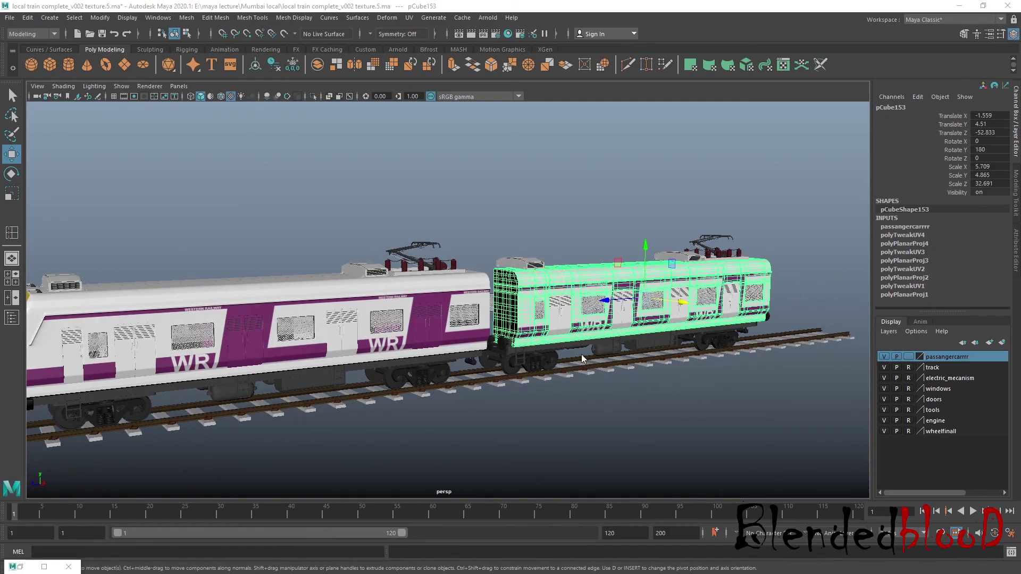
pyautogui.press('space')
pyautogui.press('space')
pyautogui.scroll(3, 410, 311)
pyautogui.keyDown('alt'); pyautogui.moveTo(394, 271); pyautogui.dragTo(775, 349, button='middle'); pyautogui.keyUp('alt')
pyautogui.scroll(4, 683, 326)
pyautogui.press('d')
pyautogui.moveTo(759, 259); pyautogui.dragTo(484, 269)
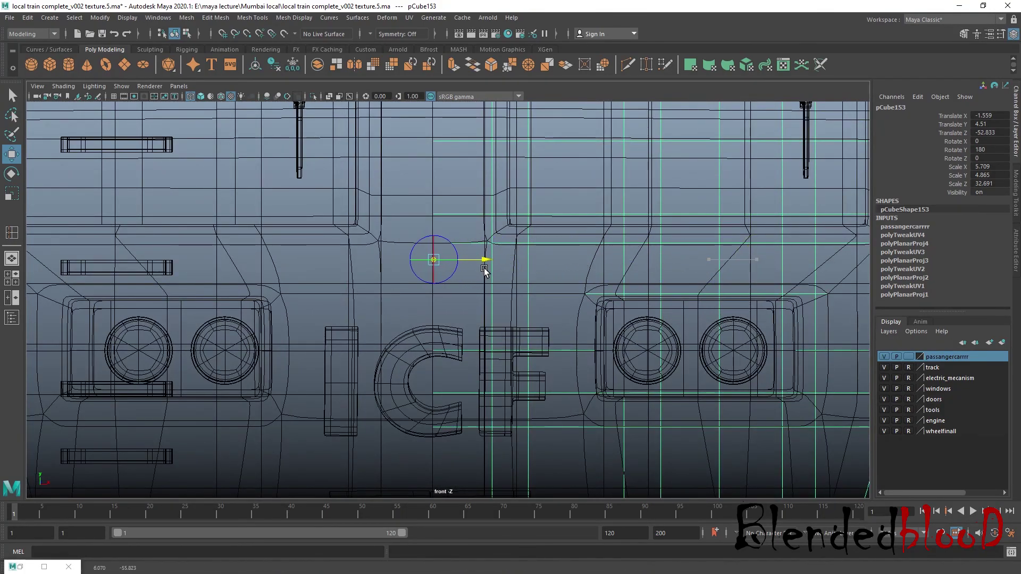
pyautogui.press('d')
# Step: Mirror the rear coach half with Duplicate Special as an instance scaled -1 in X, and deselect it in the perspective view
pyautogui.press('space')
pyautogui.press('space')
pyautogui.press('space')
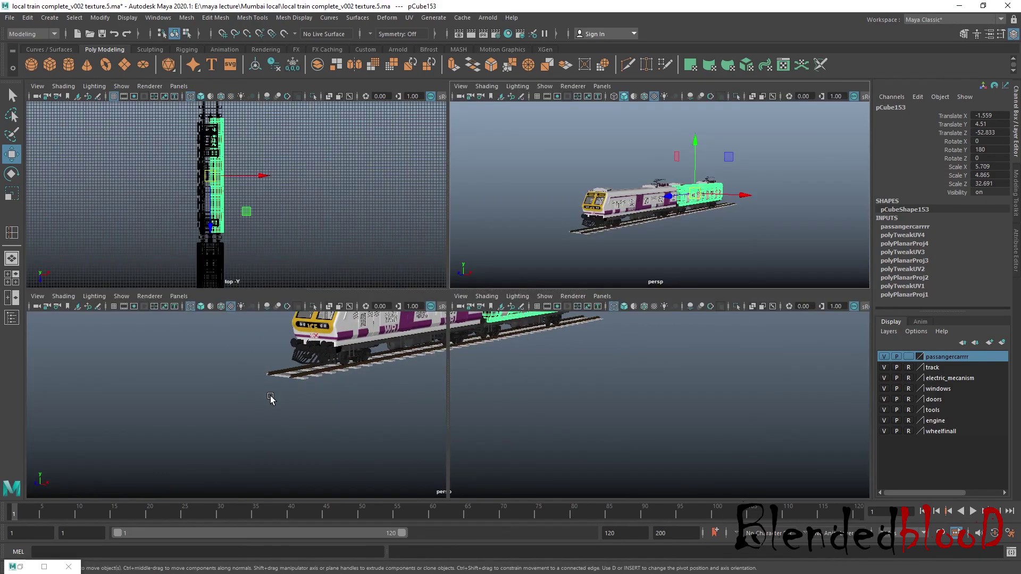
pyautogui.press('space')
pyautogui.click(27, 17)
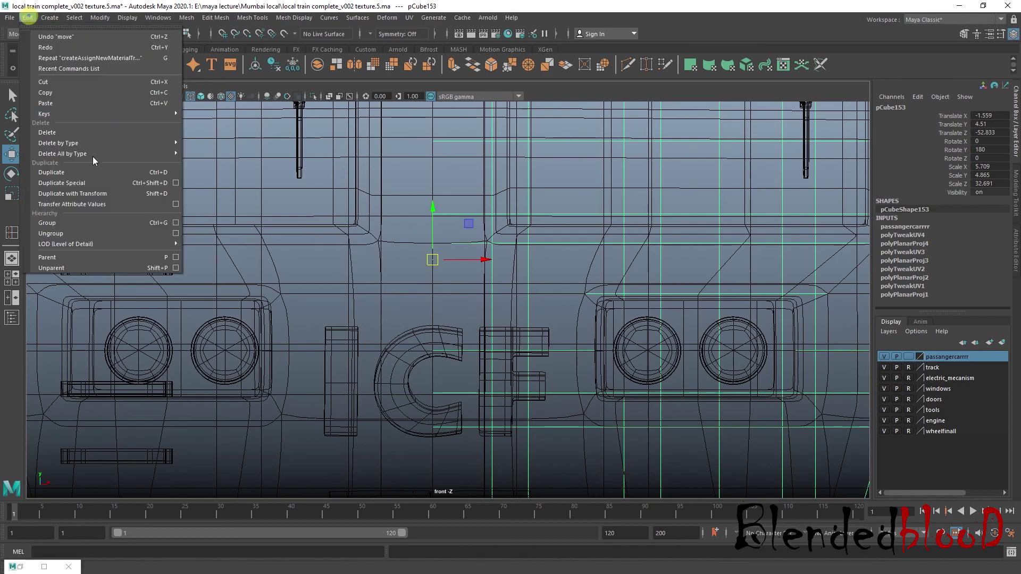
pyautogui.click(177, 183)
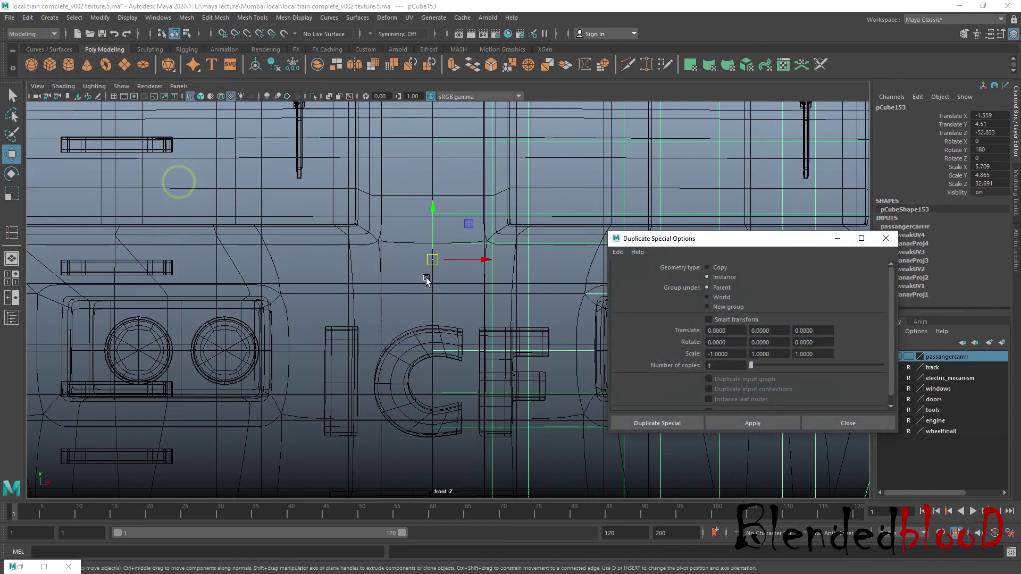
pyautogui.click(736, 423)
pyautogui.click(840, 423)
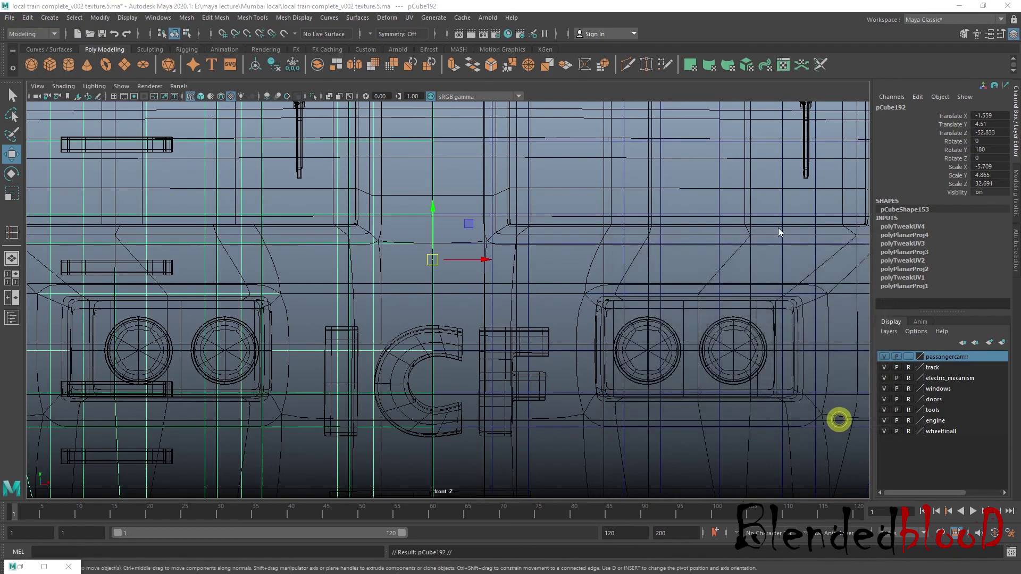
pyautogui.press('space')
pyautogui.press('space')
pyautogui.rightClick(530, 264)
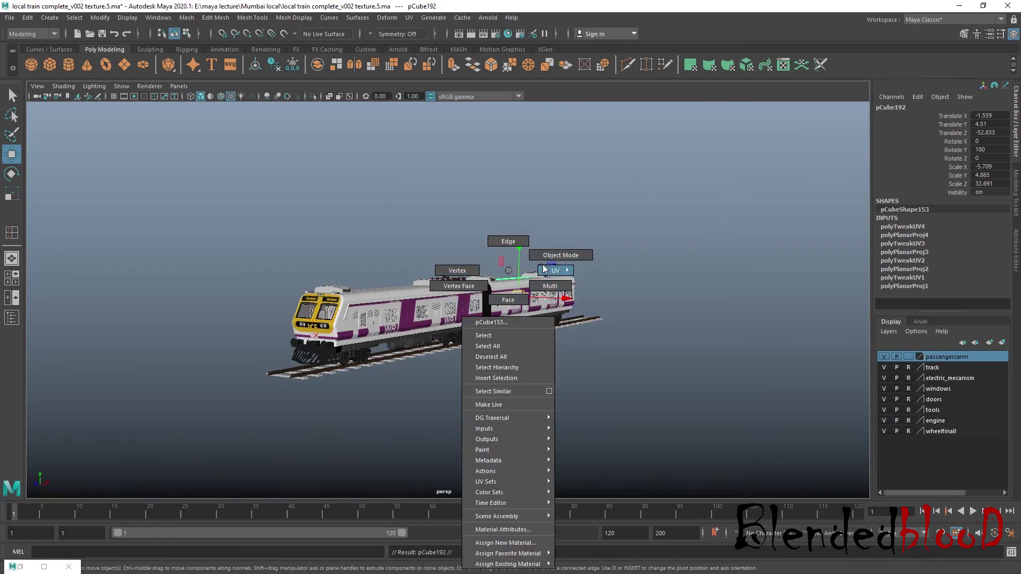
pyautogui.click(642, 256)
# Step: Examine the textured train from several angles, checking the livery on the engine and the rear coach
pyautogui.keyDown('alt'); pyautogui.moveTo(737, 345); pyautogui.dragTo(517, 353); pyautogui.keyUp('alt')
pyautogui.scroll(5, 525, 366)
pyautogui.keyDown('alt'); pyautogui.moveTo(517, 353); pyautogui.dragTo(594, 356, button='middle'); pyautogui.keyUp('alt')
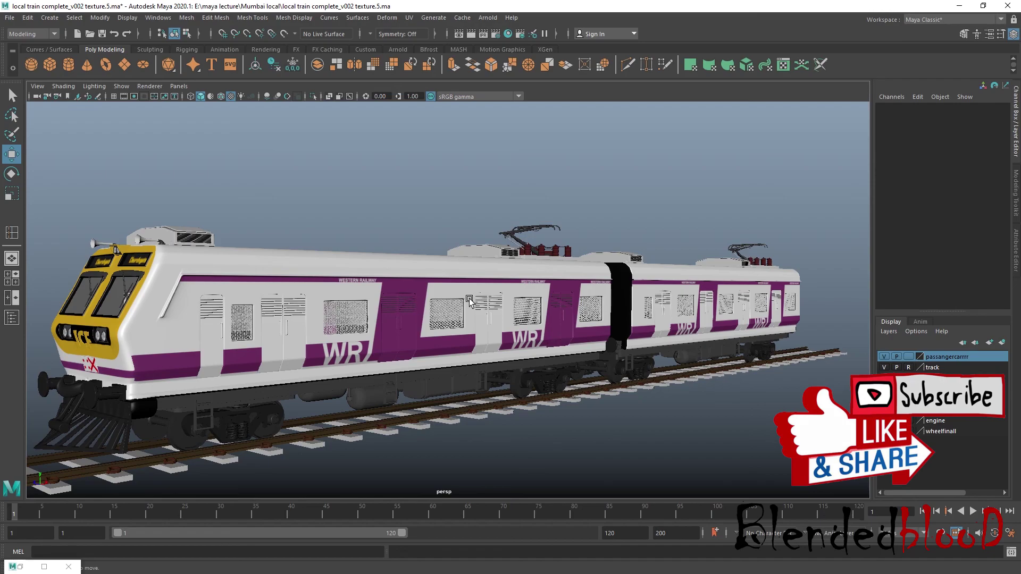
pyautogui.keyDown('alt'); pyautogui.moveTo(505, 298); pyautogui.dragTo(473, 298); pyautogui.keyUp('alt')
pyautogui.keyDown('alt'); pyautogui.moveTo(391, 319); pyautogui.dragTo(460, 300, button='middle'); pyautogui.keyUp('alt')
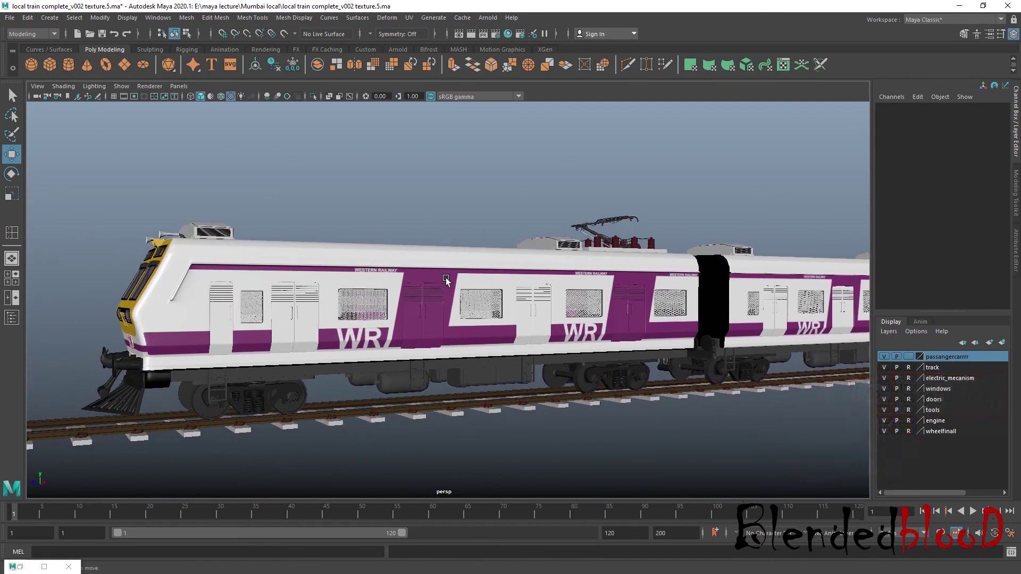
pyautogui.scroll(-3, 452, 279)
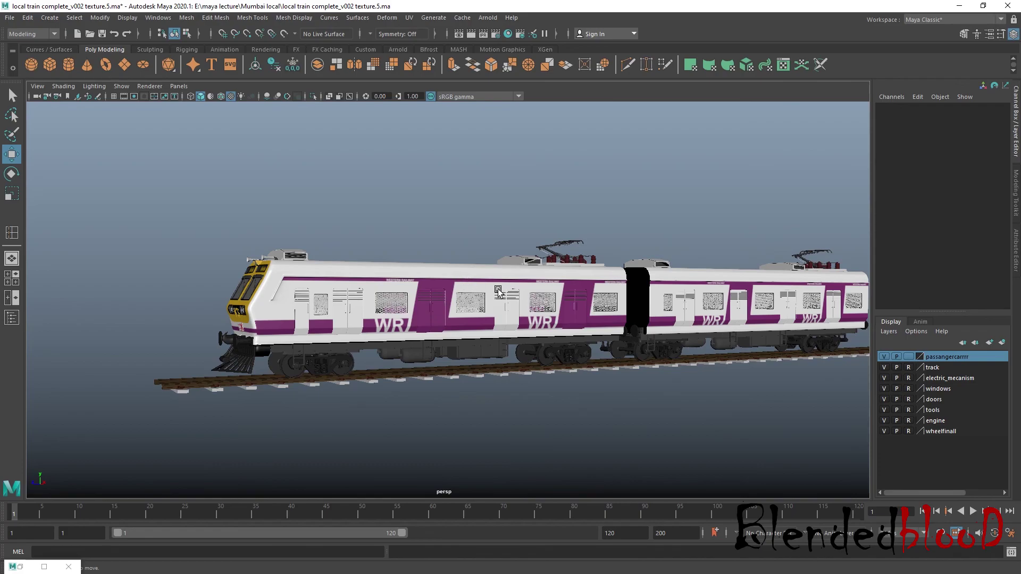
pyautogui.scroll(5, 495, 290)
pyautogui.keyDown('alt'); pyautogui.moveTo(495, 290); pyautogui.dragTo(467, 299); pyautogui.keyUp('alt')
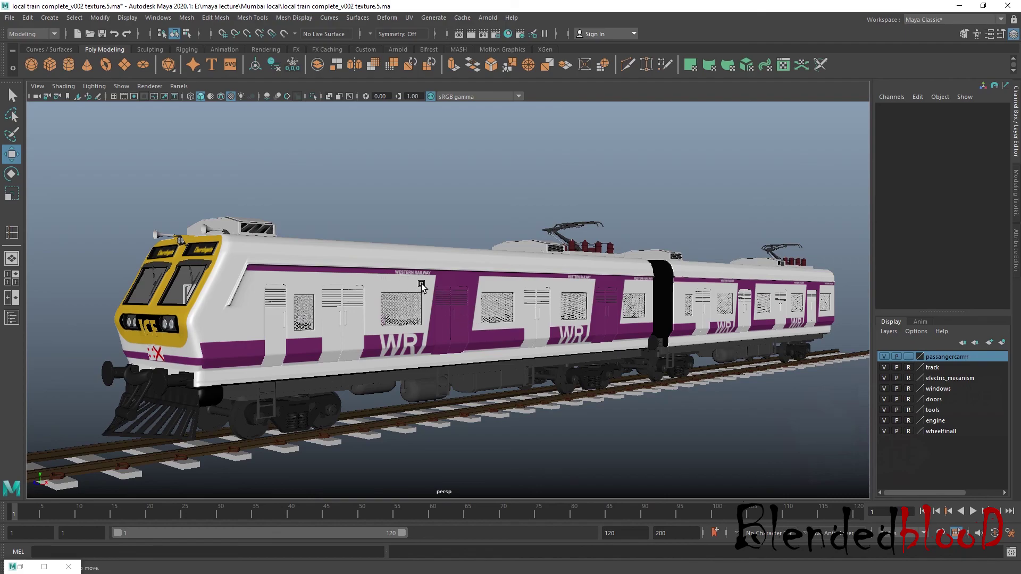
pyautogui.keyDown('alt'); pyautogui.moveTo(421, 286); pyautogui.dragTo(498, 292, button='right'); pyautogui.keyUp('alt')
pyautogui.keyDown('alt'); pyautogui.moveTo(497, 291); pyautogui.dragTo(473, 294); pyautogui.keyUp('alt')
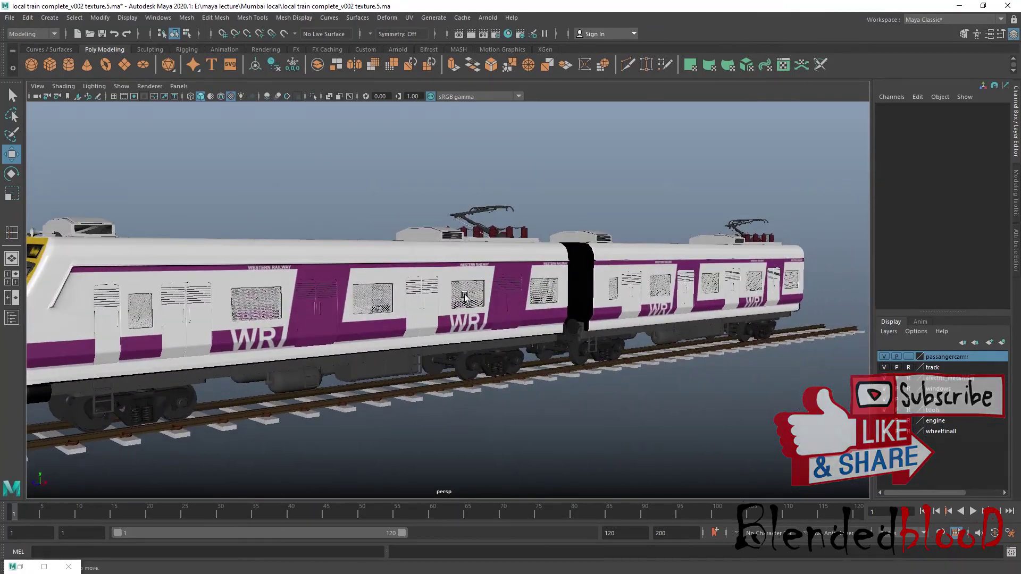
pyautogui.keyDown('alt'); pyautogui.moveTo(473, 294); pyautogui.dragTo(357, 271, button='right'); pyautogui.keyUp('alt')
pyautogui.keyDown('alt'); pyautogui.moveTo(302, 302); pyautogui.dragTo(542, 337); pyautogui.keyUp('alt')
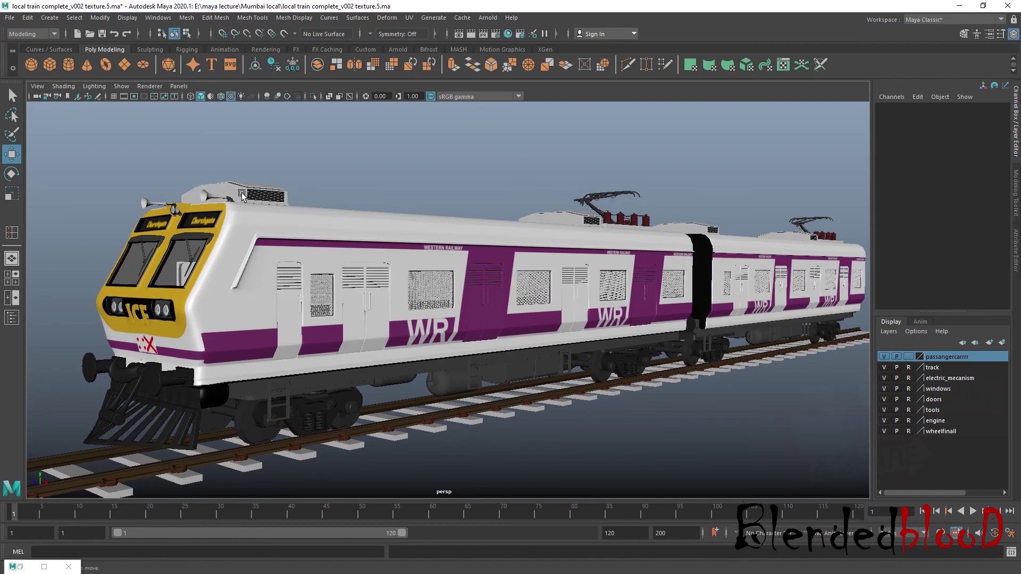
# Step: Select the rear coach's body shell
pyautogui.click(771, 282)
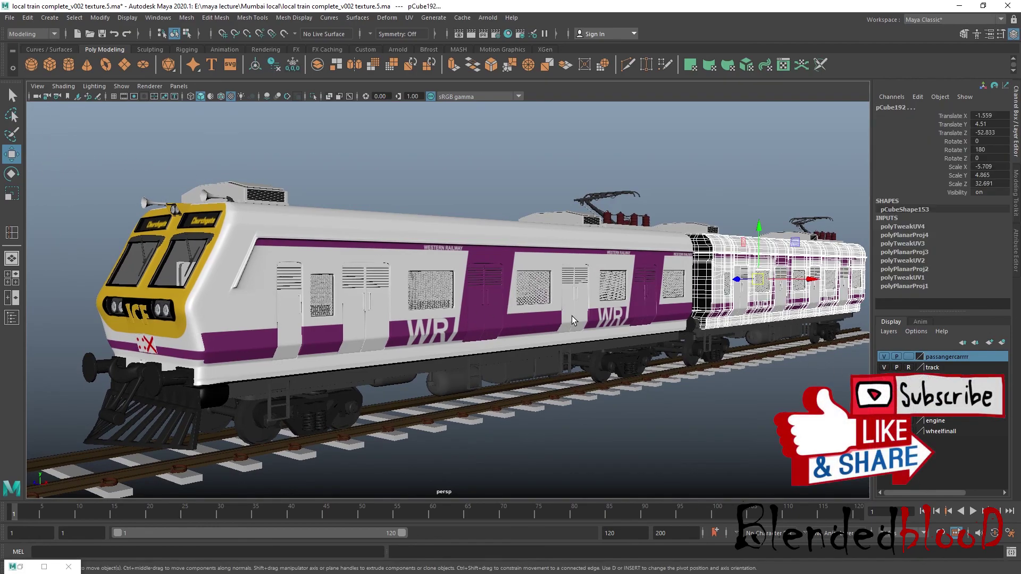